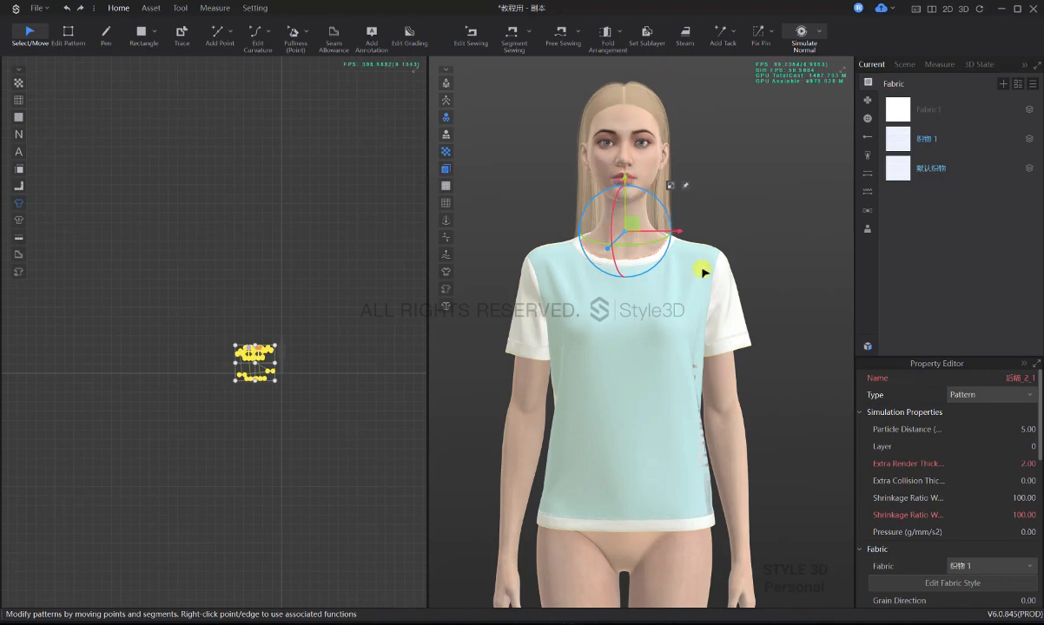
# - Unfreeze all the T-shirt's pattern pieces and remove their strengthening
pyautogui.hotkey('ctrl', 'k')
pyautogui.hotkey('ctrl', 'shift', 'k')
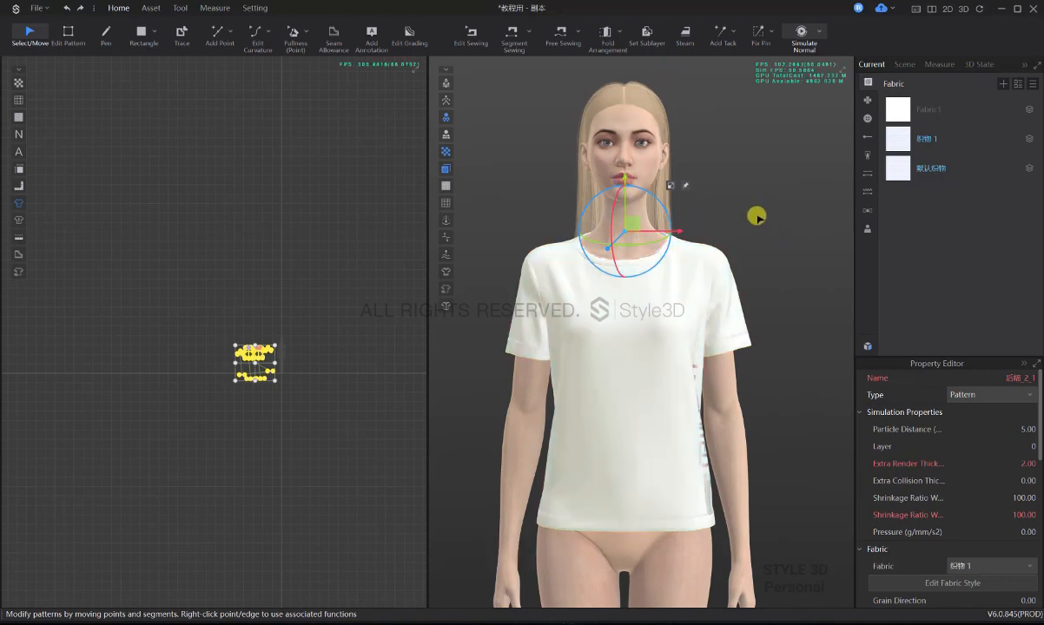
pyautogui.click(742, 217)
# - Delete all the fix pins from the garment, including those around the neckline
pyautogui.scroll(5, 673, 261)
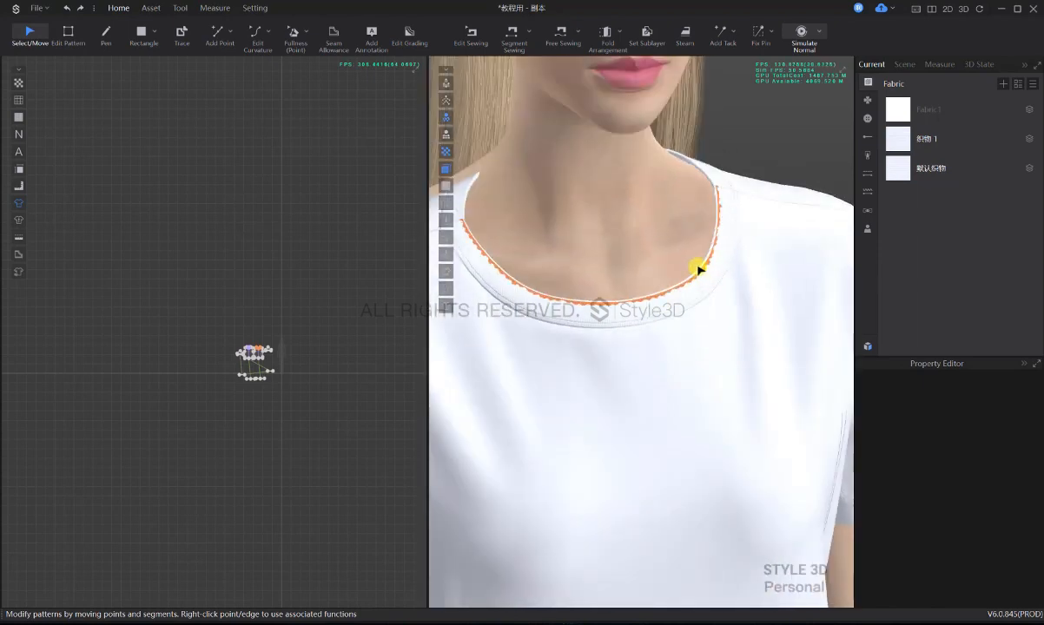
pyautogui.rightClick(701, 274)
pyautogui.click(738, 304)
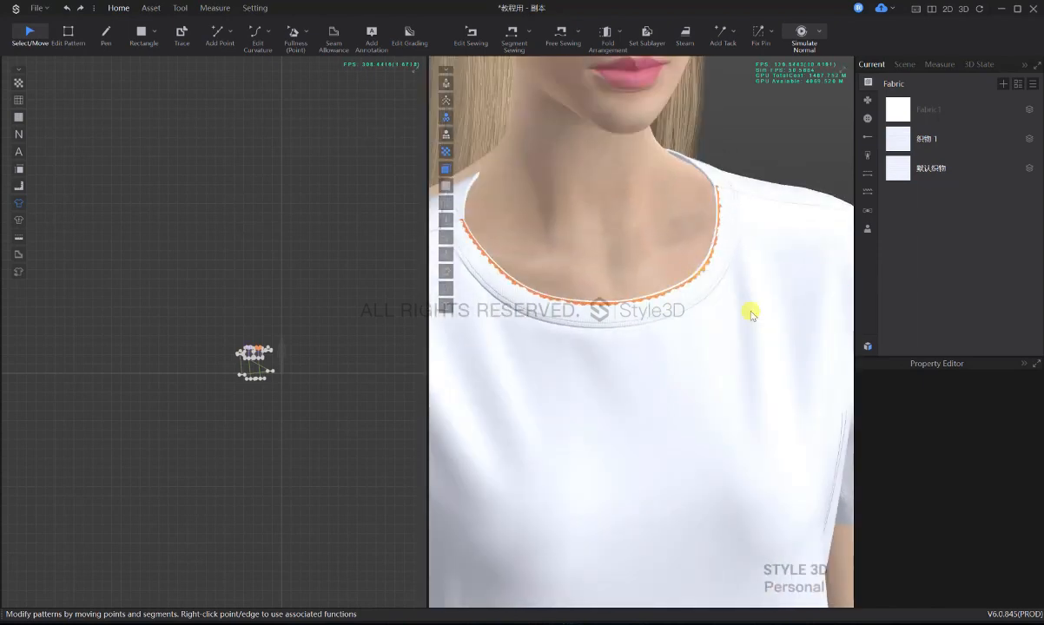
pyautogui.rightClick(708, 265)
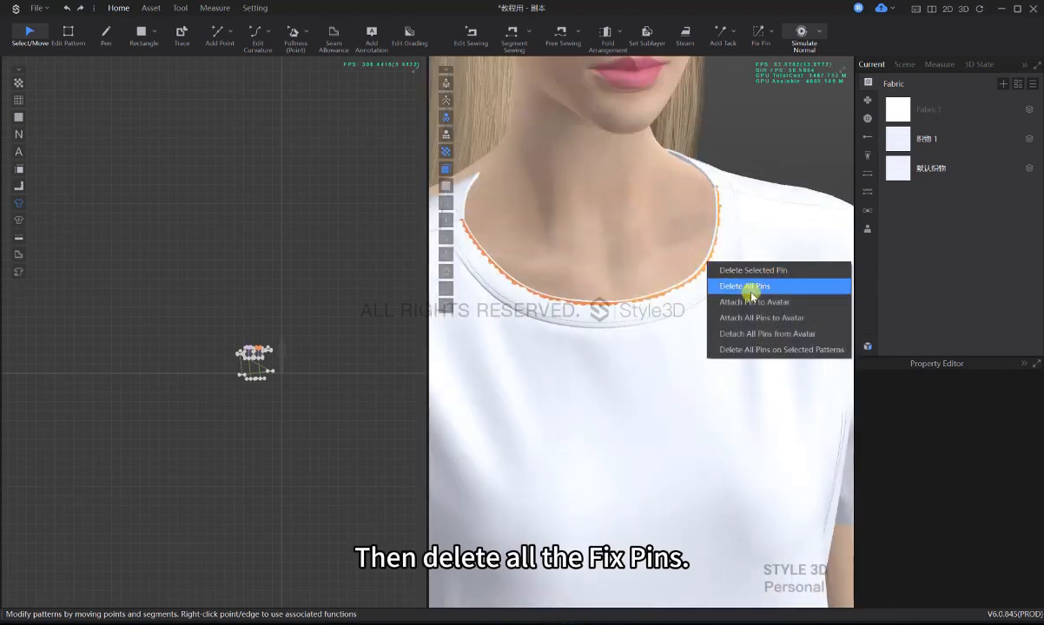
pyautogui.click(748, 284)
pyautogui.scroll(-10, 740, 284)
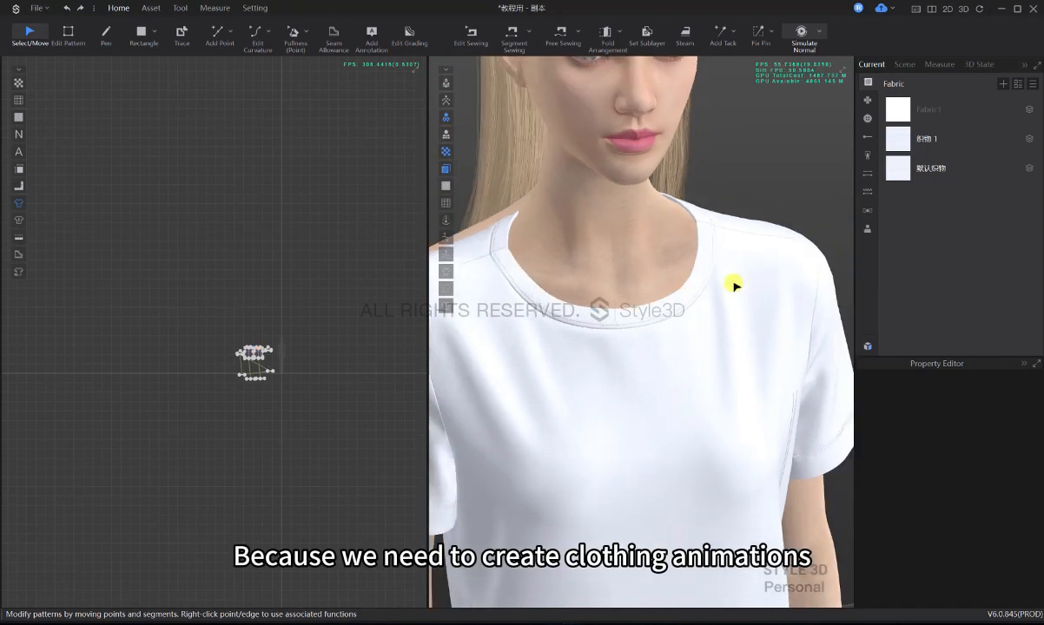
# - Move the whole garment slightly backwards on the avatar in side view and simulate it
pyautogui.moveTo(327, 399); pyautogui.dragTo(158, 294)
pyautogui.press('6')
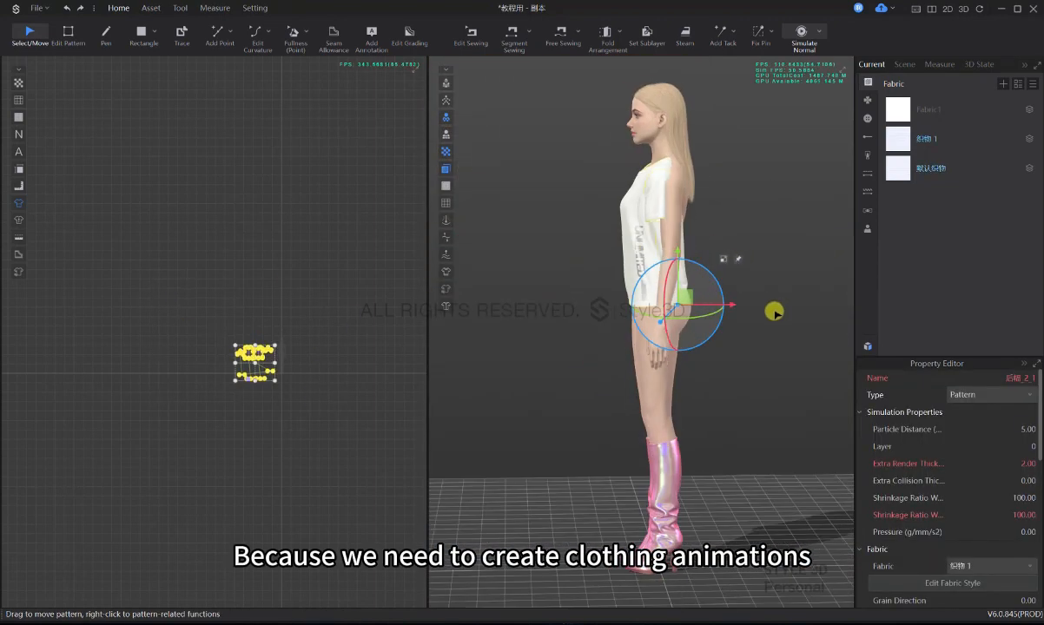
pyautogui.scroll(3, 699, 380)
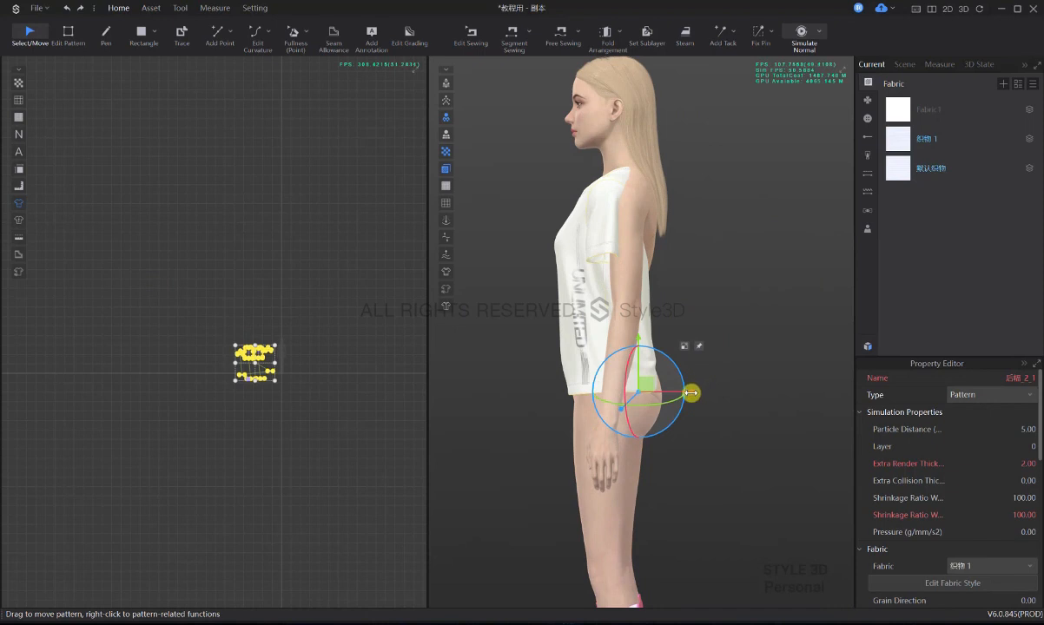
pyautogui.moveTo(691, 393); pyautogui.dragTo(702, 393)
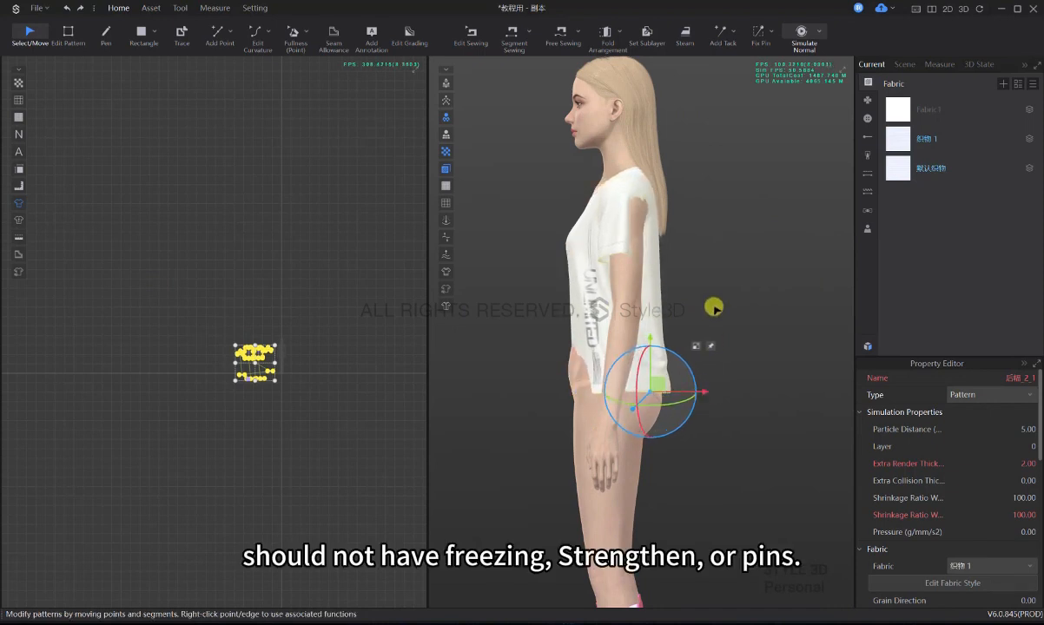
pyautogui.press('space')
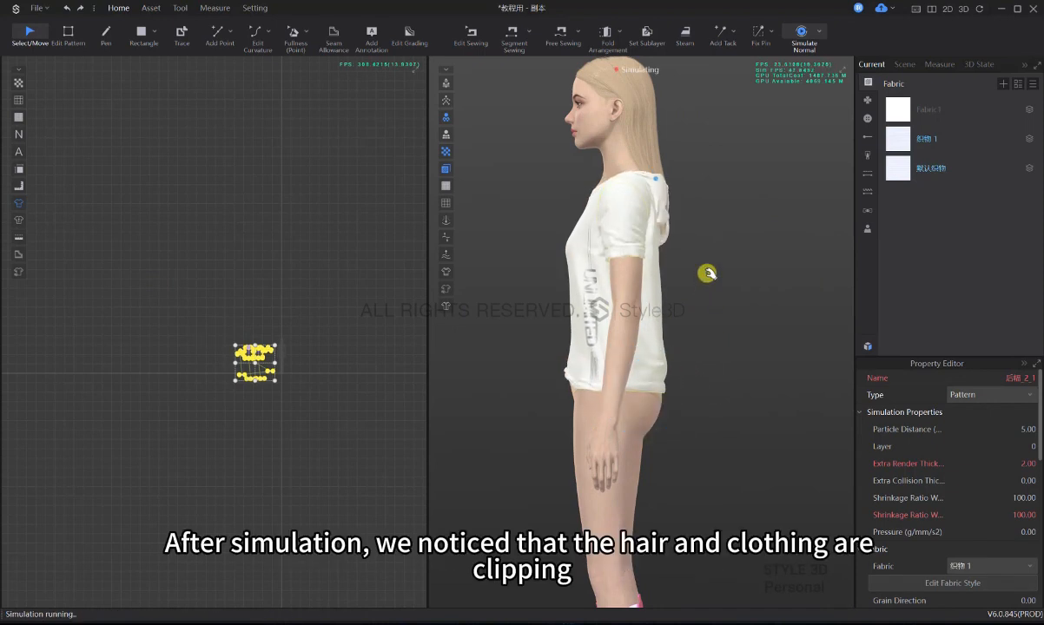
pyautogui.press('space')
# - Delete the avatar's hair and simulate the garment again without it
pyautogui.click(641, 152)
pyautogui.press('Delete')
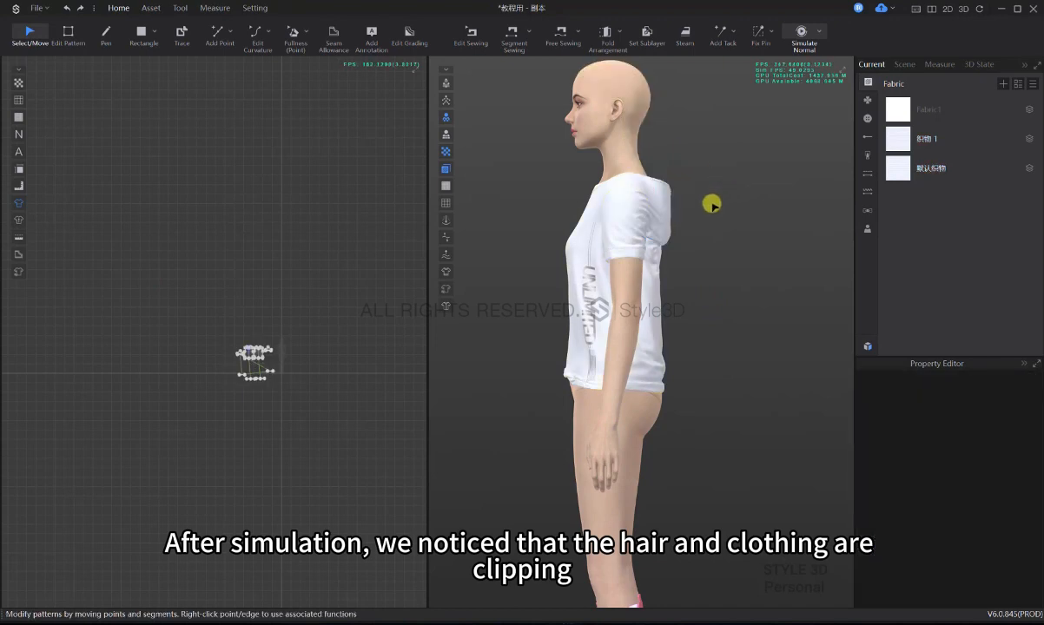
pyautogui.press('space')
pyautogui.press('2')
pyautogui.scroll(2, 636, 384)
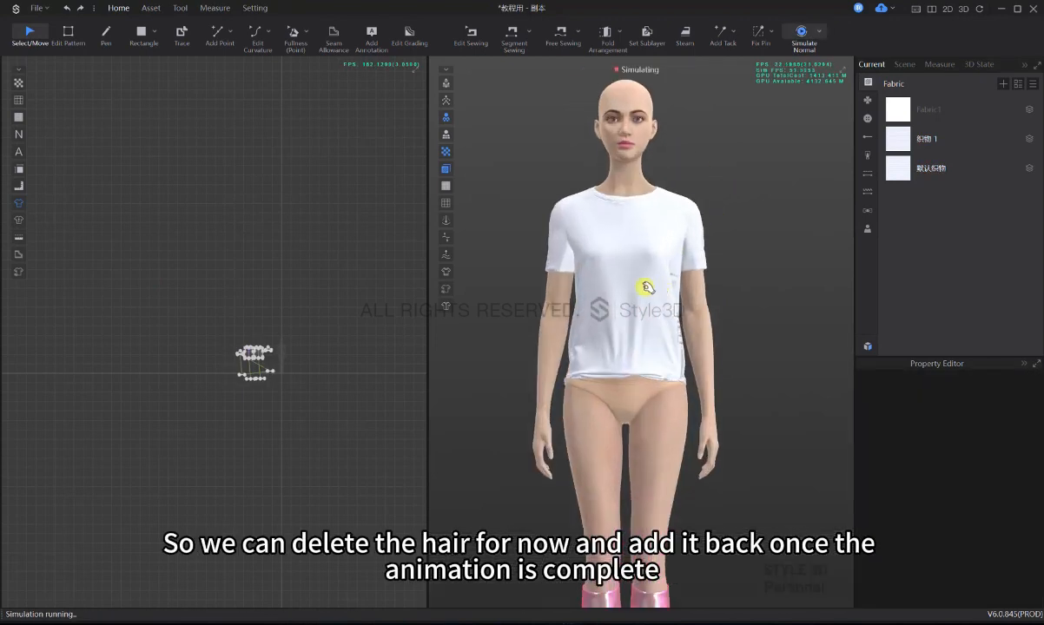
pyautogui.press('space')
# - Assign Fabric1 to all the garment's pattern pieces
pyautogui.moveTo(323, 401); pyautogui.dragTo(207, 326)
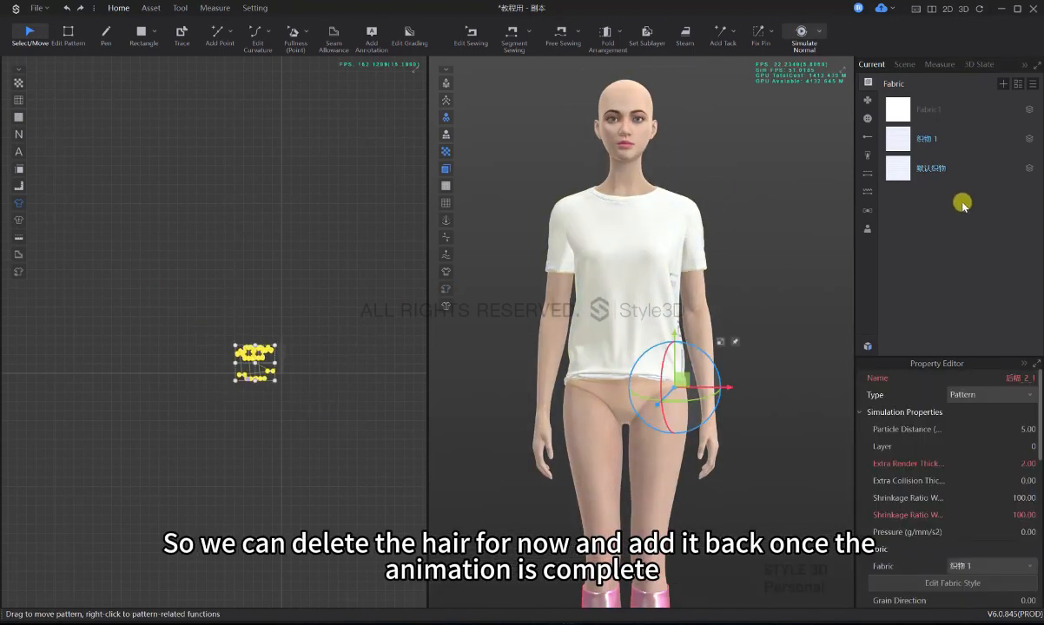
pyautogui.rightClick(895, 108)
pyautogui.click(922, 145)
pyautogui.click(774, 158)
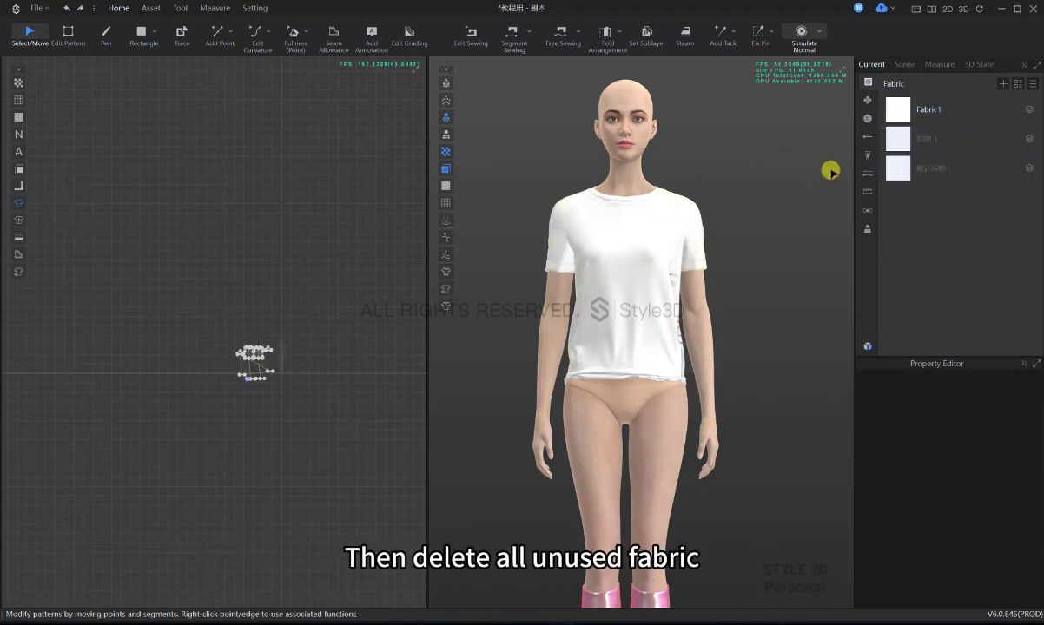
# - Delete the two unused fabrics 织物 1 and 默认织物, keeping only Fabric1
pyautogui.click(906, 165)
pyautogui.keyDown('shift'); pyautogui.click(906, 111); pyautogui.keyUp('shift')
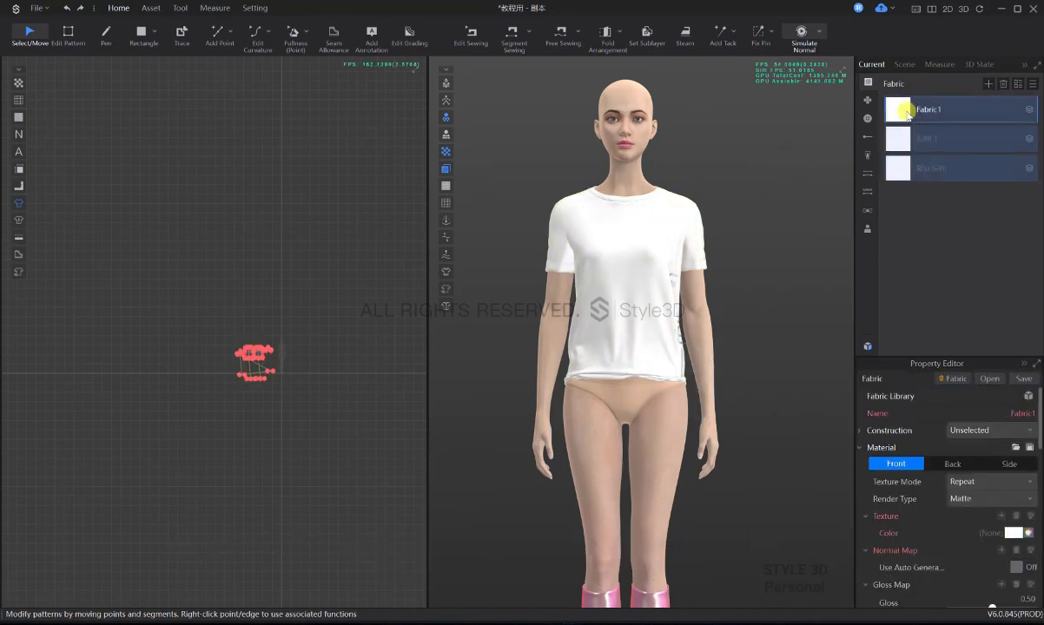
pyautogui.press('Delete')
pyautogui.click(722, 213)
# - Strengthen all the pattern pieces and simulate the garment to adjust its shape from front and back
pyautogui.press('space')
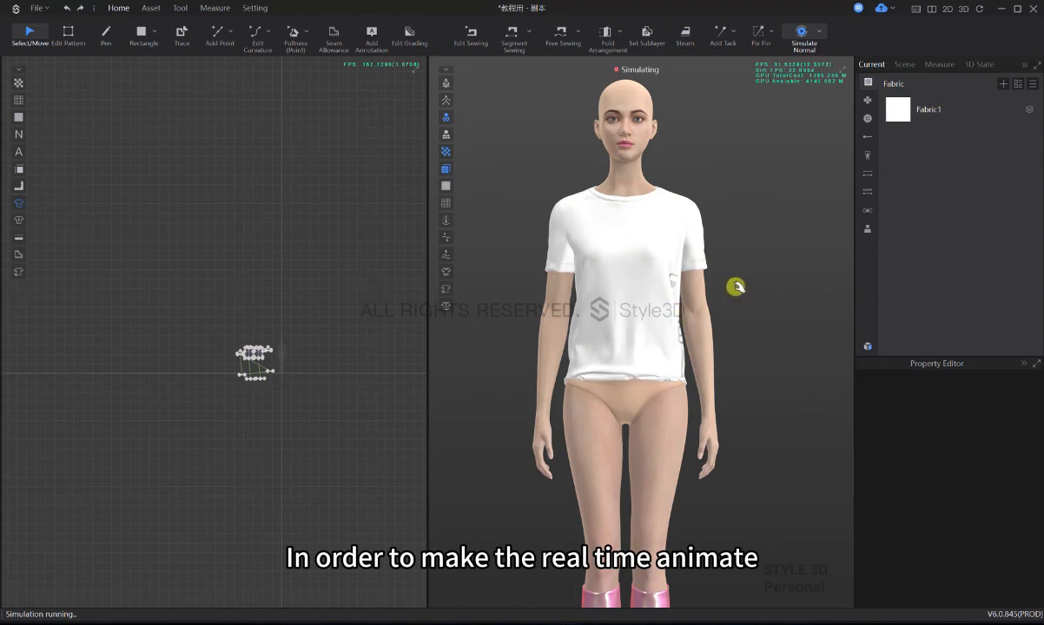
pyautogui.moveTo(735, 286)
pyautogui.mouseDown(button='right')
pyautogui.moveTo(494, 296)
pyautogui.moveTo(717, 290)
pyautogui.mouseUp(button='right')
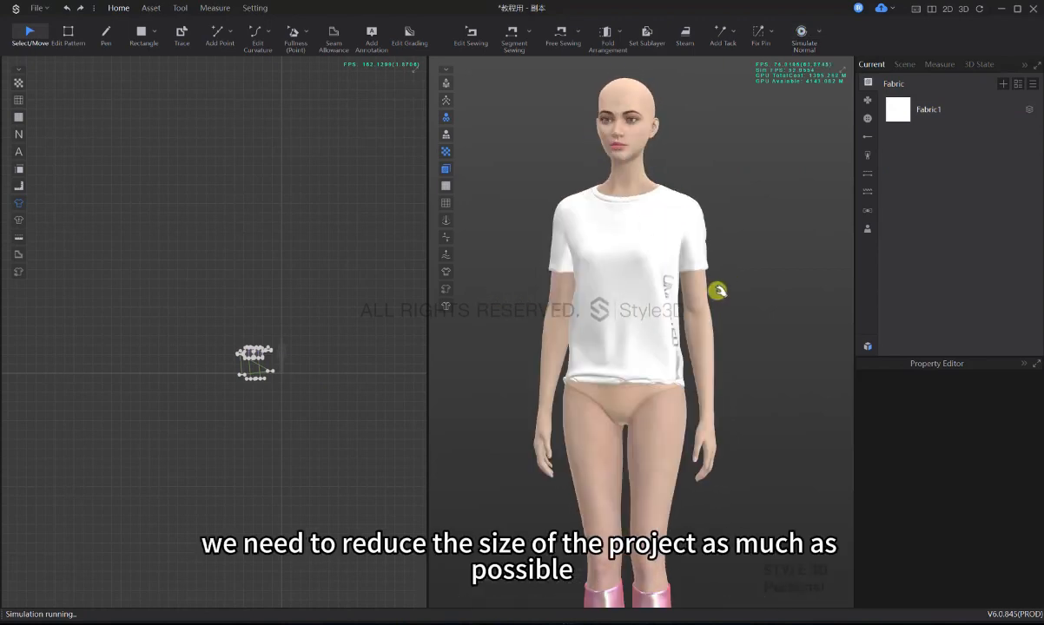
pyautogui.moveTo(318, 408); pyautogui.dragTo(222, 310)
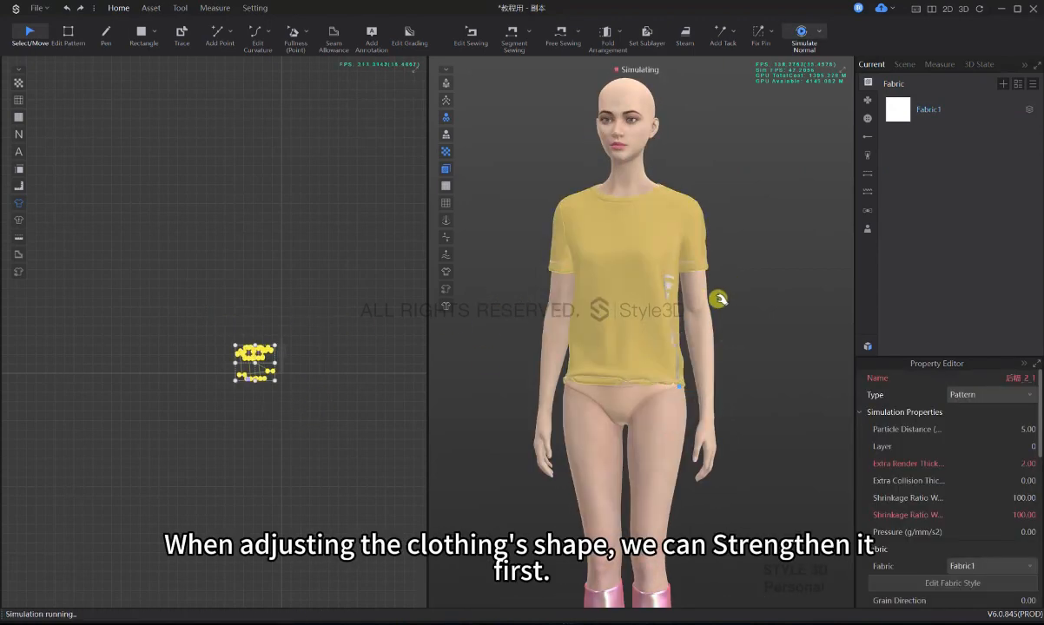
pyautogui.moveTo(759, 300); pyautogui.dragTo(734, 298, button='right')
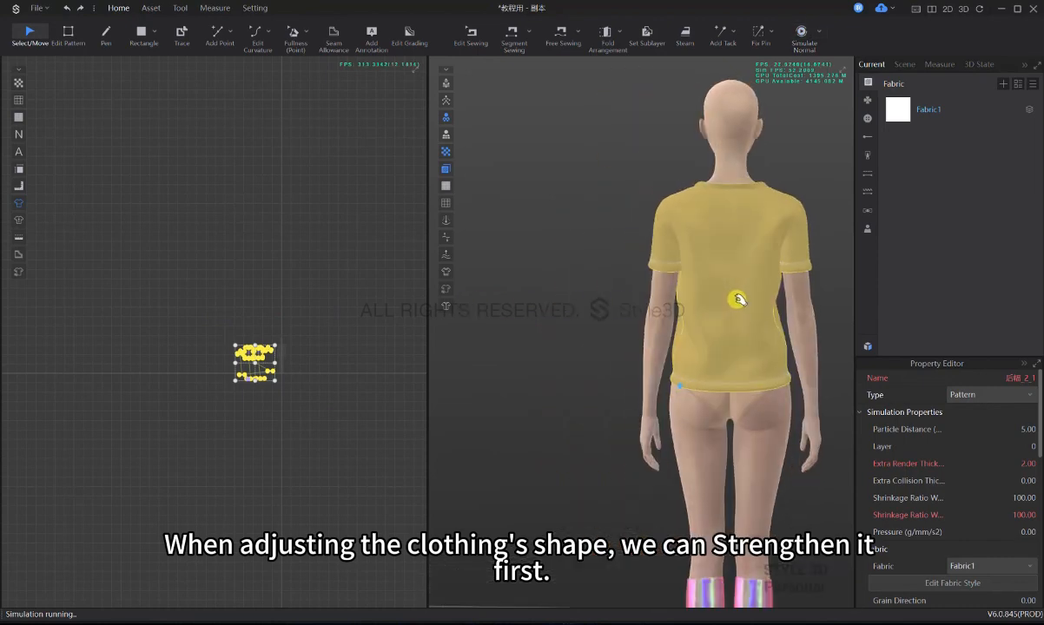
pyautogui.press('space')
pyautogui.click(792, 192)
pyautogui.press('2')
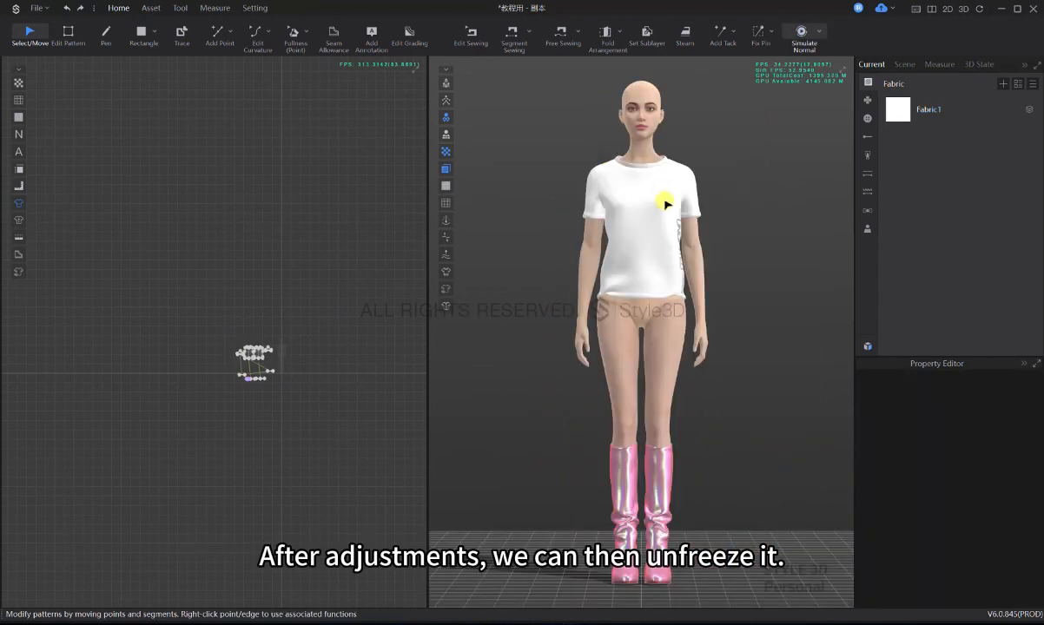
# - Simulate the garment again without strengthening so it settles on the avatar
pyautogui.scroll(4, 665, 201)
pyautogui.moveTo(665, 202); pyautogui.dragTo(705, 315, button='middle')
pyautogui.press('space')
pyautogui.moveTo(735, 316); pyautogui.dragTo(757, 338, button='right')
pyautogui.press('2')
pyautogui.scroll(2, 710, 330)
pyautogui.press('space')
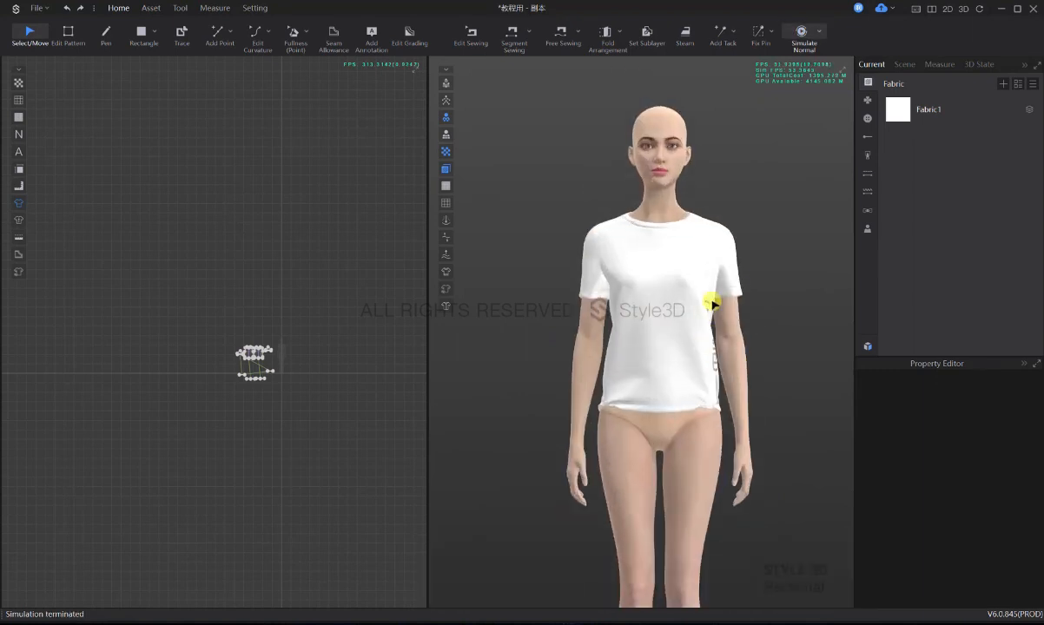
# - Delete the 图片10 graphic from the side of the T-shirt
pyautogui.click(871, 105)
pyautogui.click(904, 138)
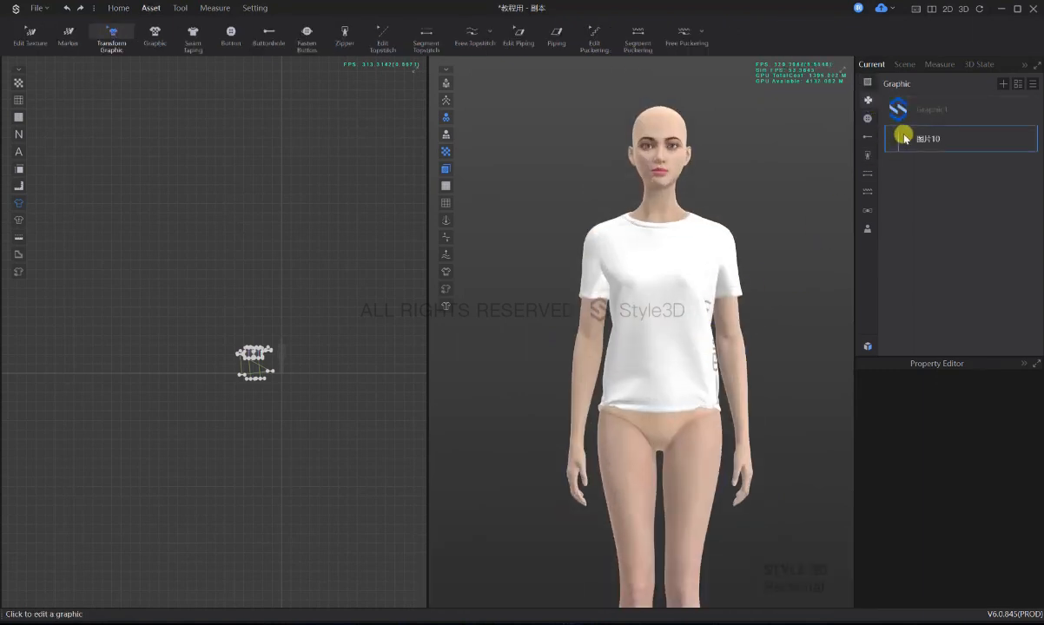
pyautogui.click(151, 38)
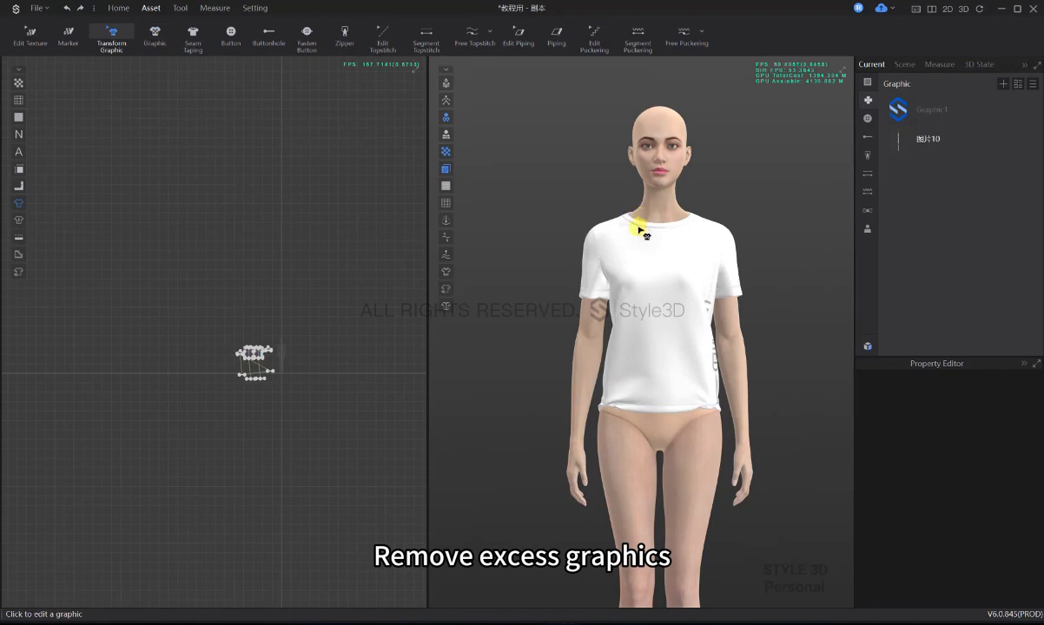
pyautogui.moveTo(639, 230); pyautogui.dragTo(675, 313, button='right')
pyautogui.click(675, 313)
pyautogui.press('Delete')
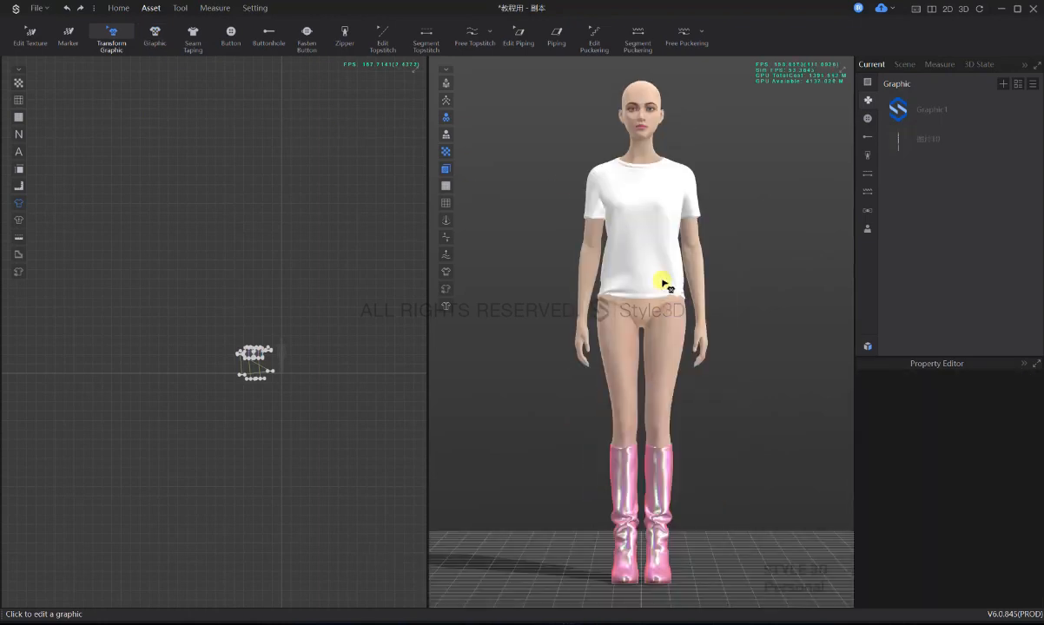
# - Select all the topstitches on the garment and delete them
pyautogui.moveTo(700, 189); pyautogui.dragTo(703, 289, button='middle')
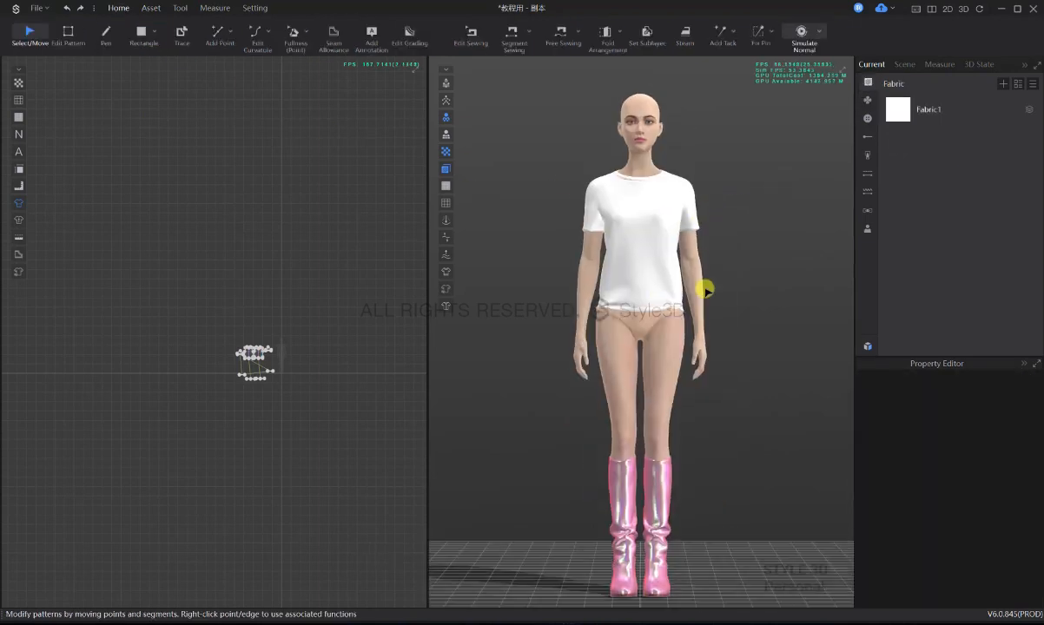
pyautogui.scroll(4, 698, 286)
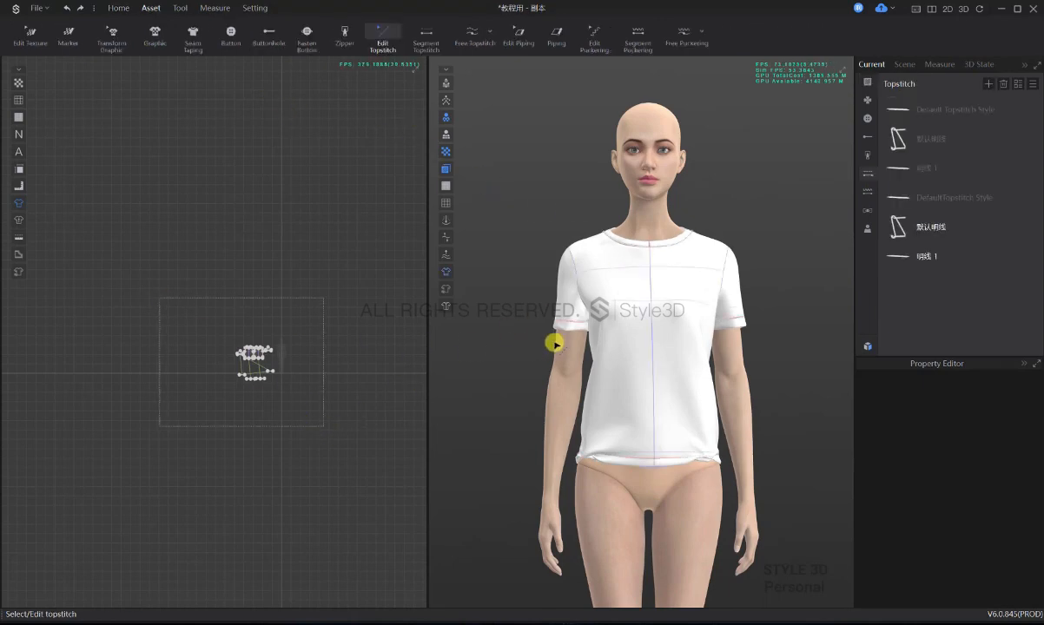
pyautogui.click(554, 342)
pyautogui.scroll(2, 45, 351)
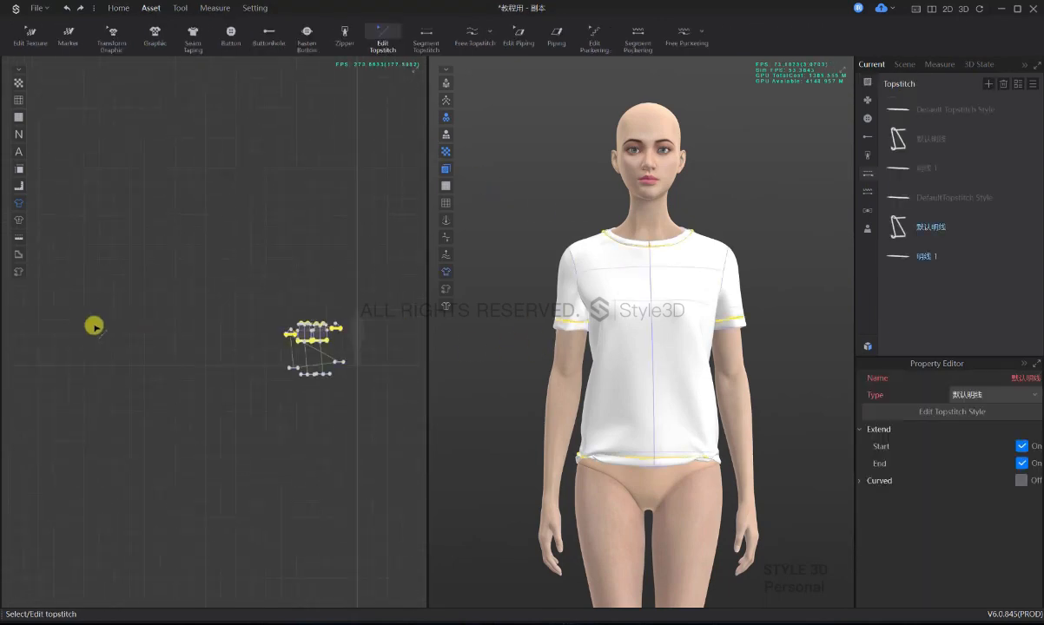
pyautogui.press('Delete')
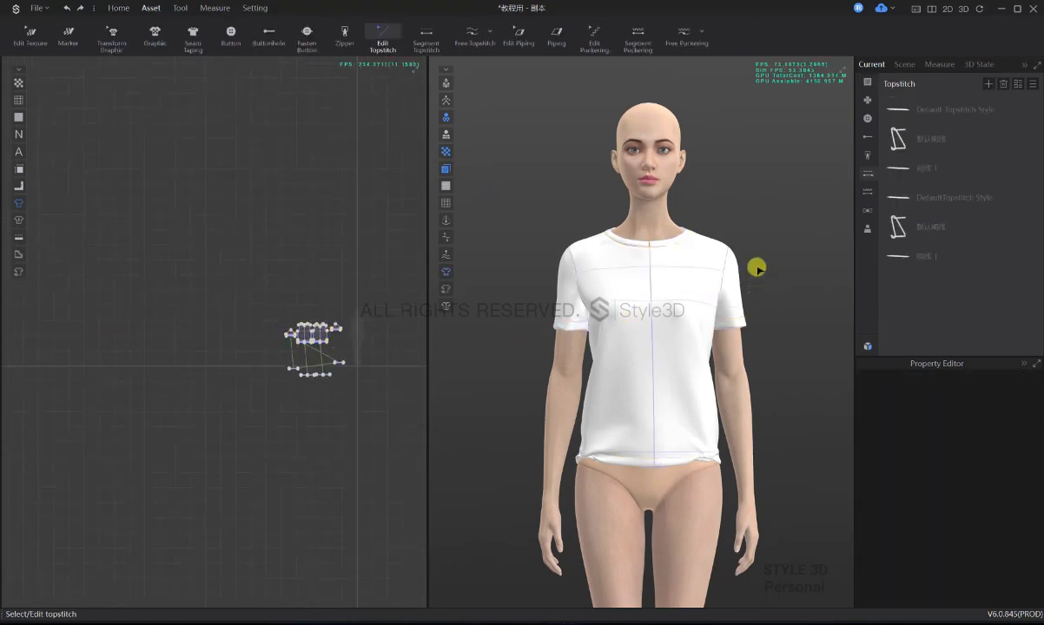
# - Delete the internal reference lines inside the front body pattern with the Trace tool
pyautogui.press('q')
pyautogui.scroll(5, 307, 361)
pyautogui.scroll(2, 338, 278)
pyautogui.moveTo(338, 277); pyautogui.dragTo(285, 324, button='middle')
pyautogui.scroll(-1, 285, 324)
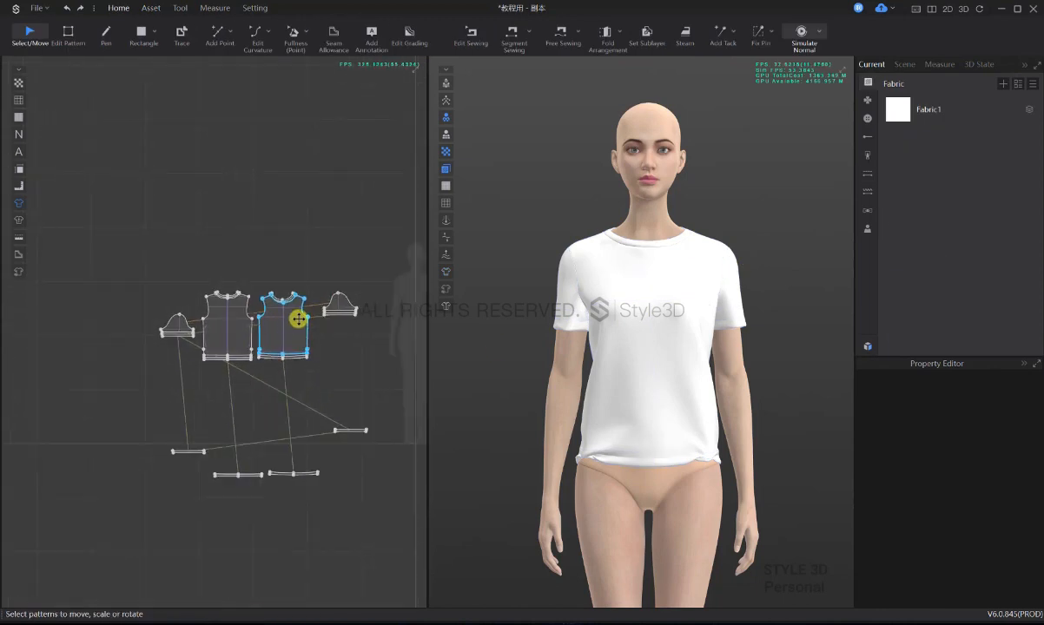
pyautogui.press('i')
pyautogui.moveTo(397, 466); pyautogui.dragTo(121, 268)
pyautogui.press('Delete')
pyautogui.scroll(2, 297, 342)
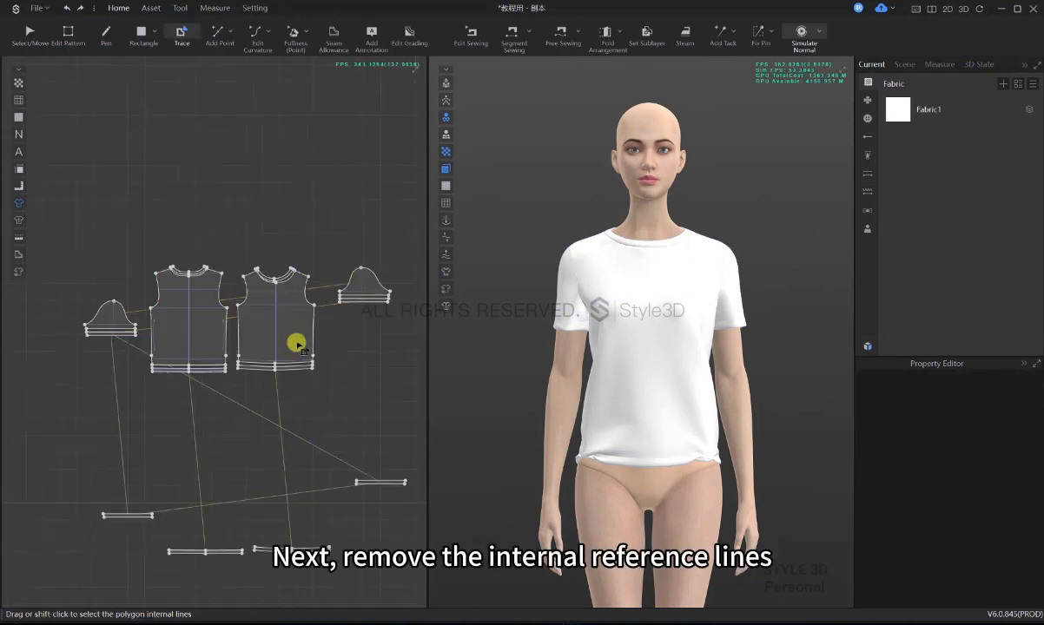
pyautogui.scroll(2, 297, 345)
pyautogui.moveTo(299, 340); pyautogui.dragTo(213, 238)
pyautogui.press('Delete')
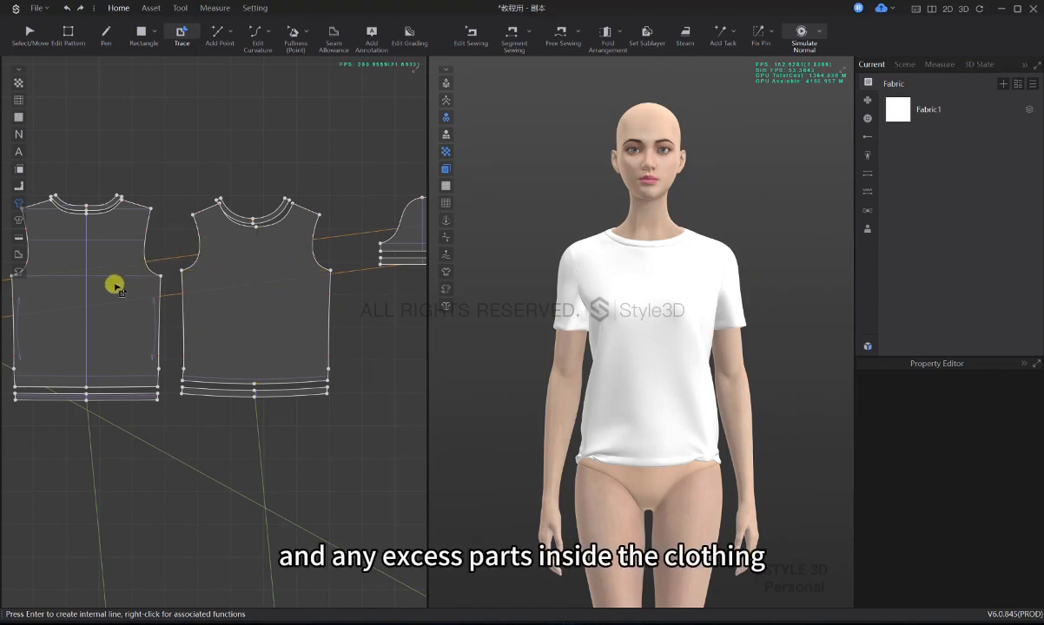
# - Delete the vertical and horizontal internal reference lines inside the back body pattern
pyautogui.moveTo(117, 308); pyautogui.dragTo(42, 207)
pyautogui.press('Delete')
pyautogui.scroll(-2, 157, 319)
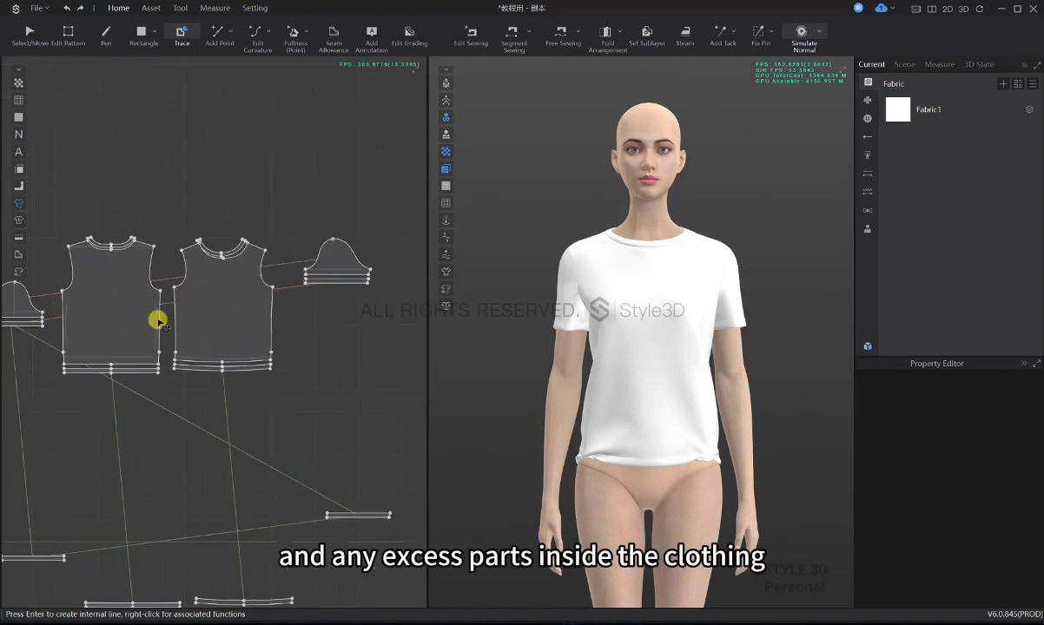
# - Delete the four separate inner hem strips below the sleeve and body patterns
pyautogui.scroll(-2, 291, 344)
pyautogui.press('z')
pyautogui.scroll(-3, 310, 349)
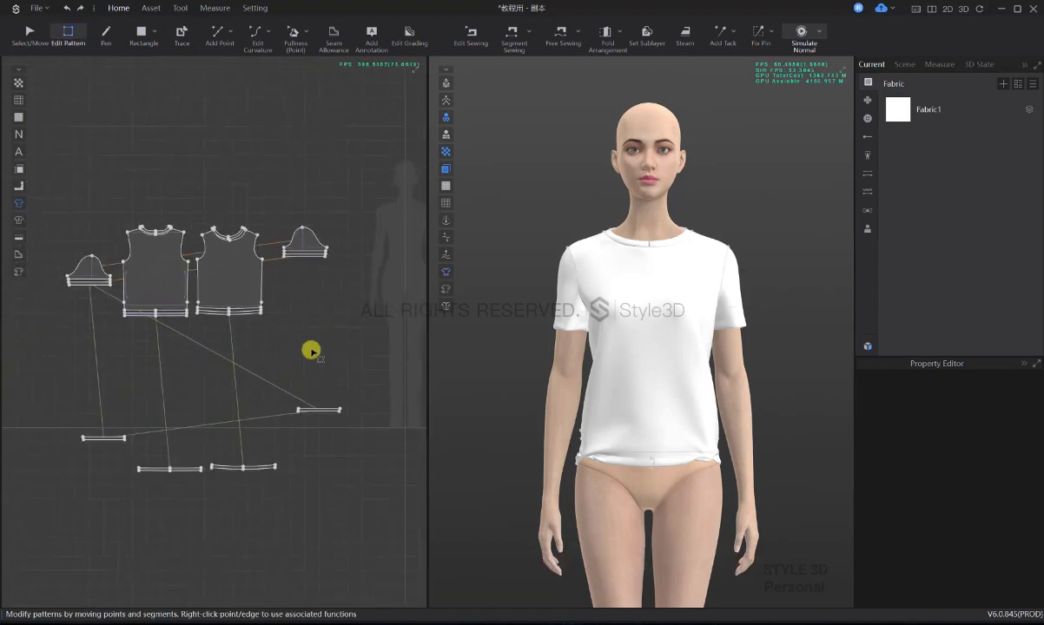
pyautogui.moveTo(340, 458); pyautogui.dragTo(157, 365)
pyautogui.press('Delete')
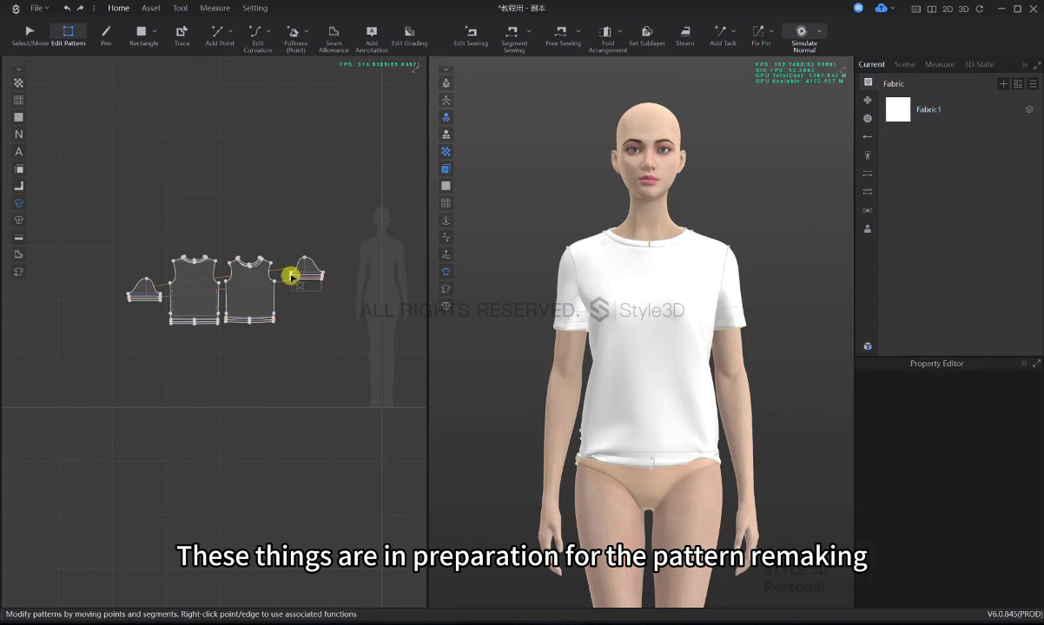
# - Delete the outer hem band edges from both sleeves and both body patterns
pyautogui.moveTo(291, 276); pyautogui.dragTo(291, 279)
pyautogui.moveTo(274, 339); pyautogui.dragTo(186, 320)
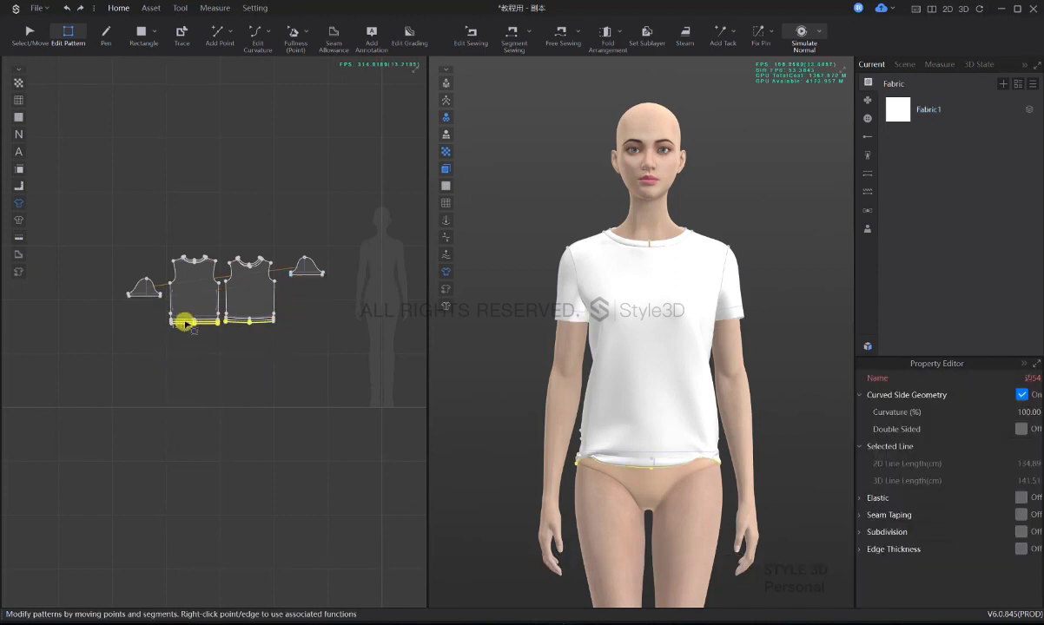
pyautogui.press('Delete')
pyautogui.scroll(5, 263, 291)
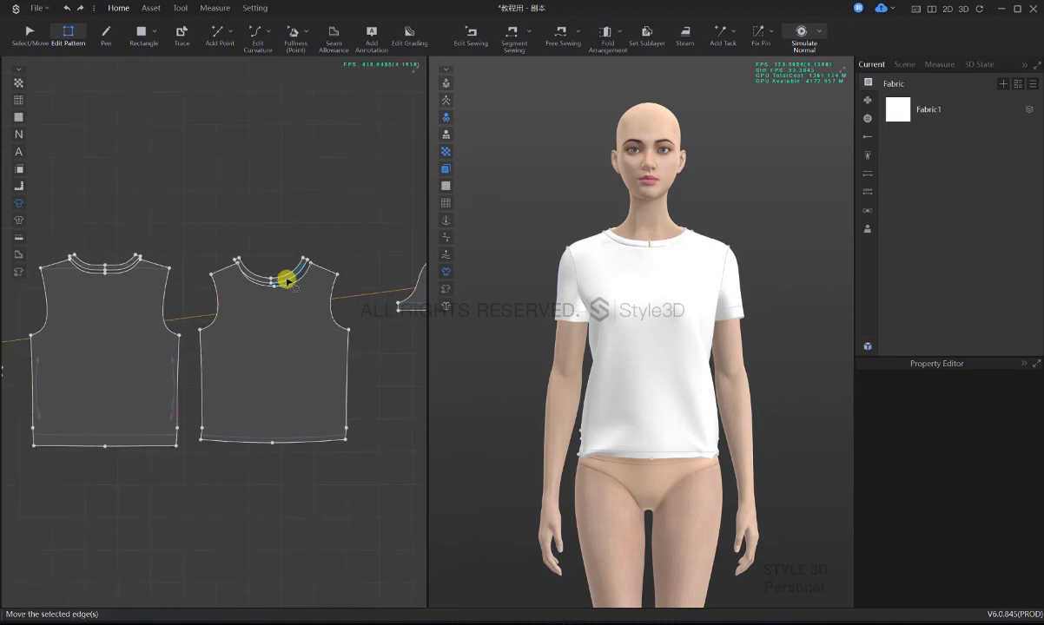
# - Delete the neckline band edges from the front and back body patterns
pyautogui.click(287, 281)
pyautogui.press('Delete')
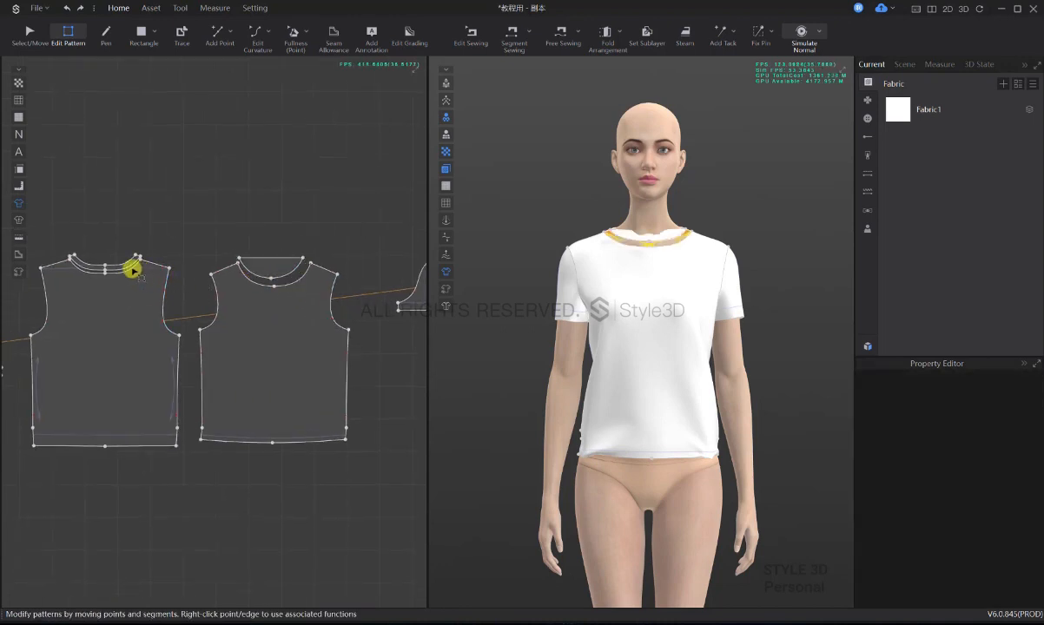
pyautogui.press('q')
pyautogui.click(272, 260)
pyautogui.click(130, 265)
pyautogui.press('Delete')
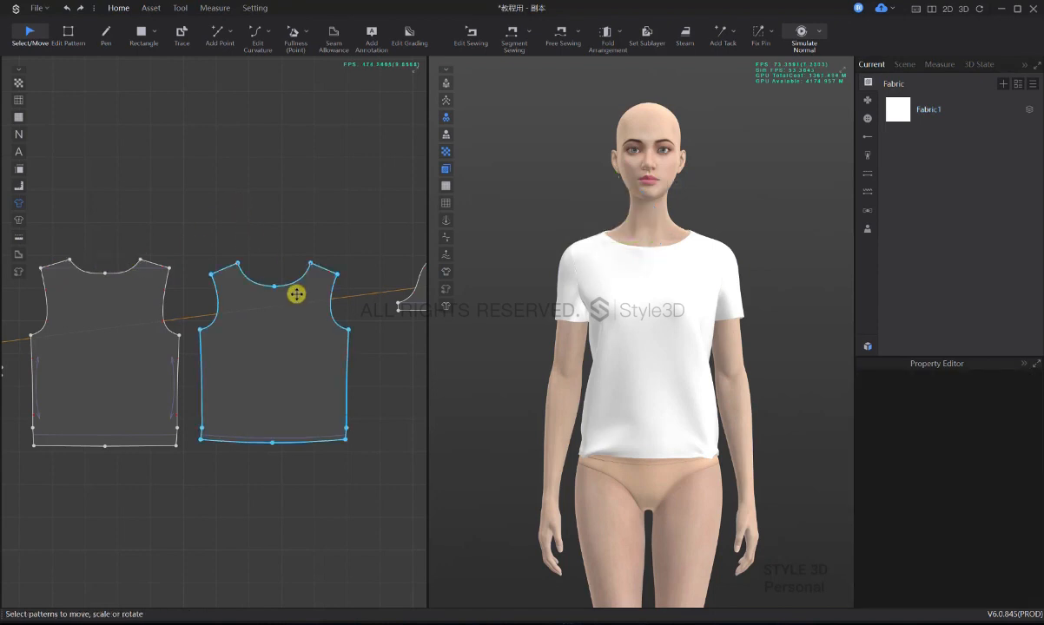
# - Delete the sleeve pattern on the avatar's left arm
pyautogui.scroll(-3, 296, 294)
pyautogui.scroll(-3, 302, 391)
pyautogui.scroll(3, 302, 390)
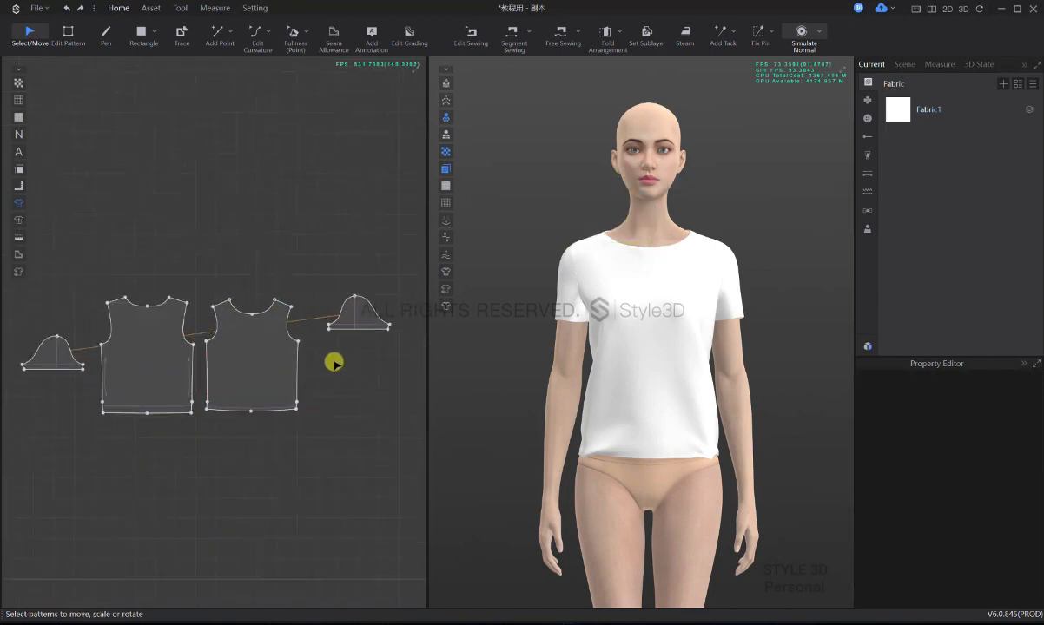
pyautogui.moveTo(334, 362); pyautogui.dragTo(326, 346, button='middle')
pyautogui.click(731, 267)
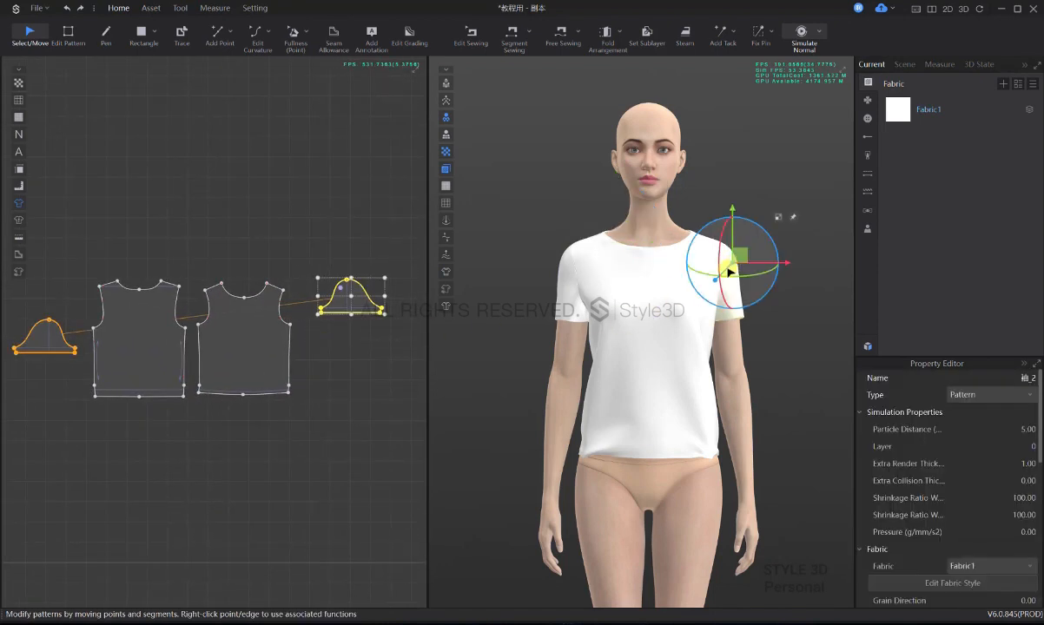
pyautogui.press('Delete')
# - Cut the front body pattern along a vertical centre line from neckline to hem and delete the avatar's left half
pyautogui.press('h')
pyautogui.click(245, 298)
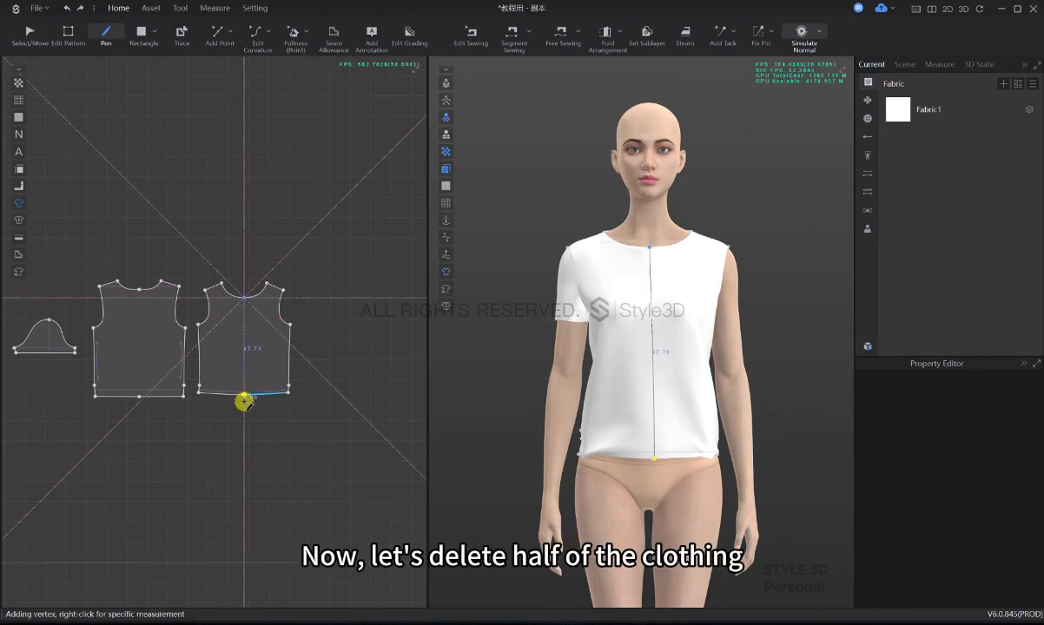
pyautogui.doubleClick(243, 397)
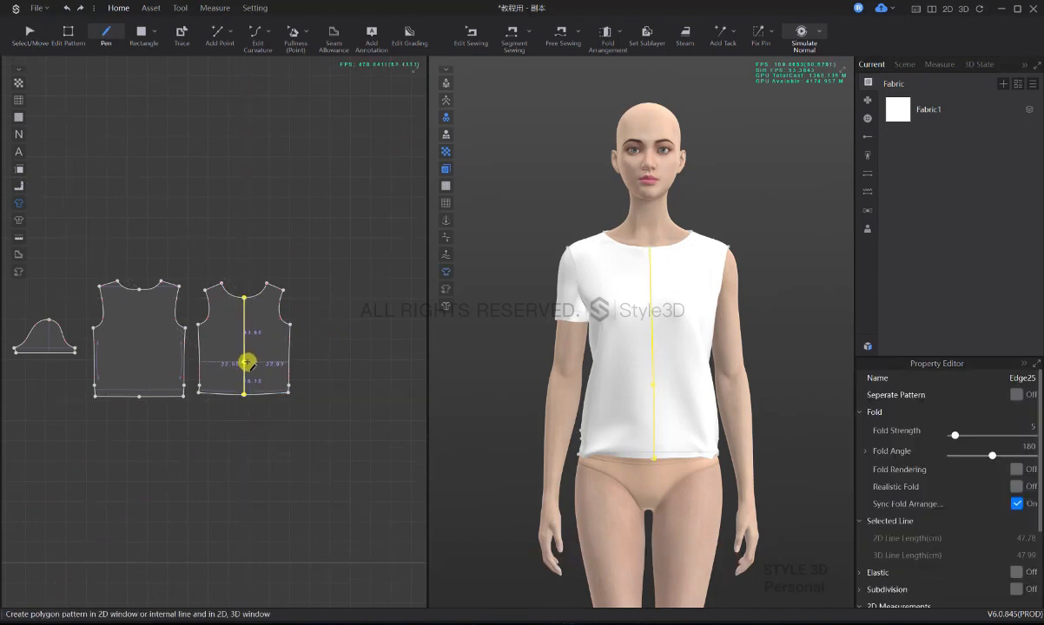
pyautogui.press('z')
pyautogui.rightClick(245, 356)
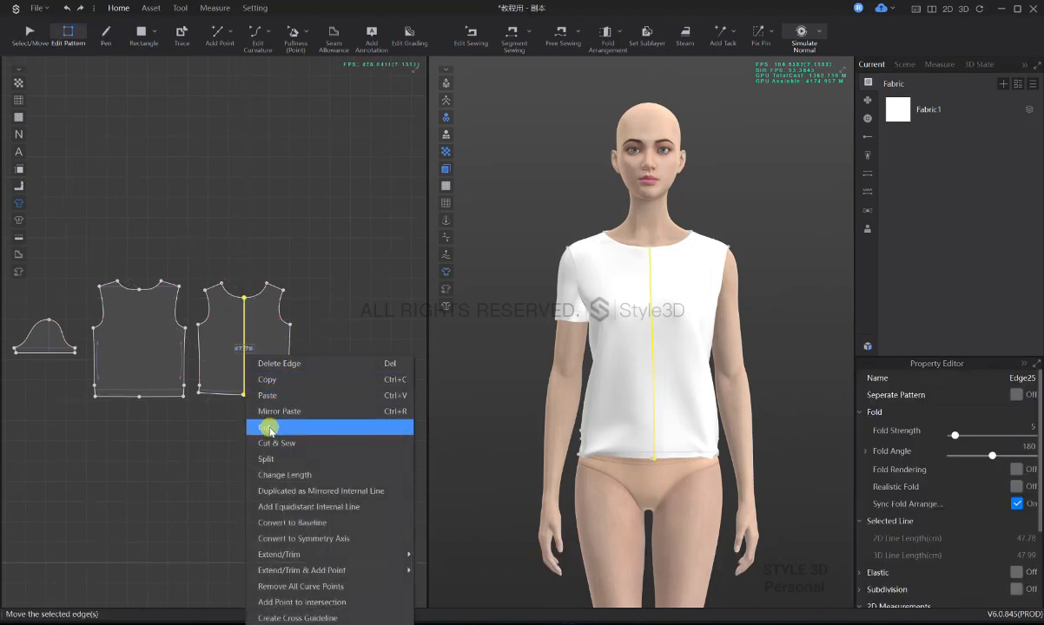
pyautogui.click(269, 426)
pyautogui.click(269, 345)
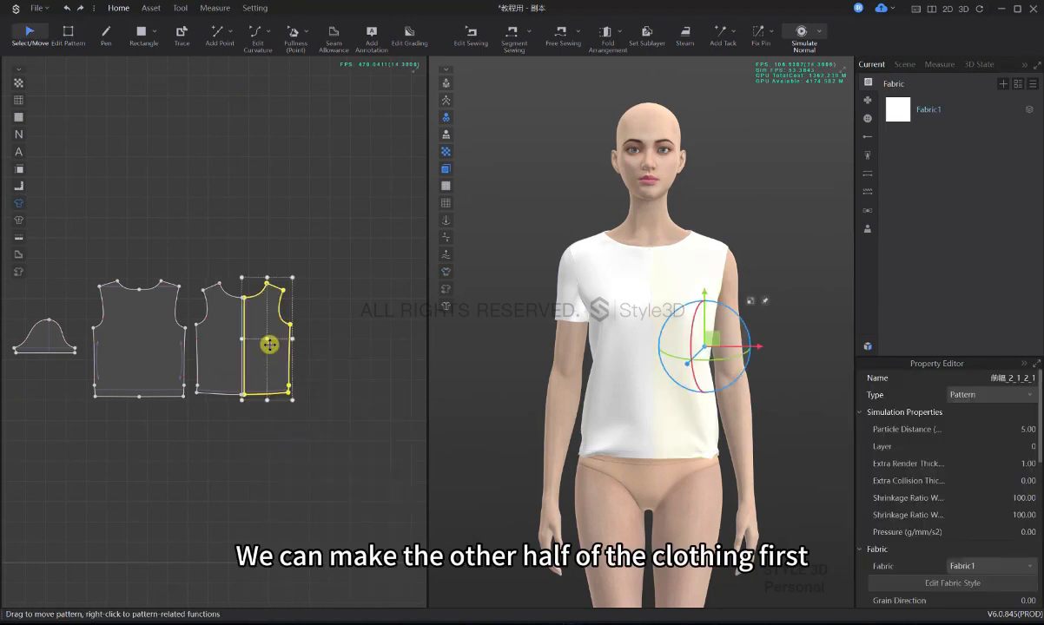
pyautogui.press('Delete')
# - Cut the back body pattern along a vertical centre line from neckline to hem and delete the avatar's left half
pyautogui.press('h')
pyautogui.click(193, 285)
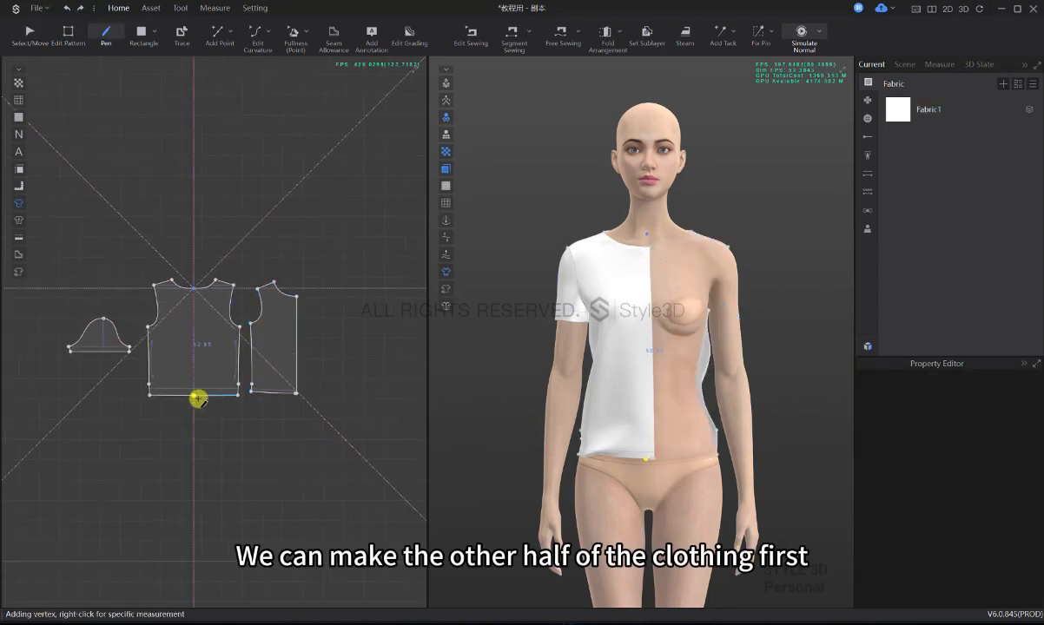
pyautogui.doubleClick(192, 396)
pyautogui.press('z')
pyautogui.rightClick(193, 365)
pyautogui.click(233, 421)
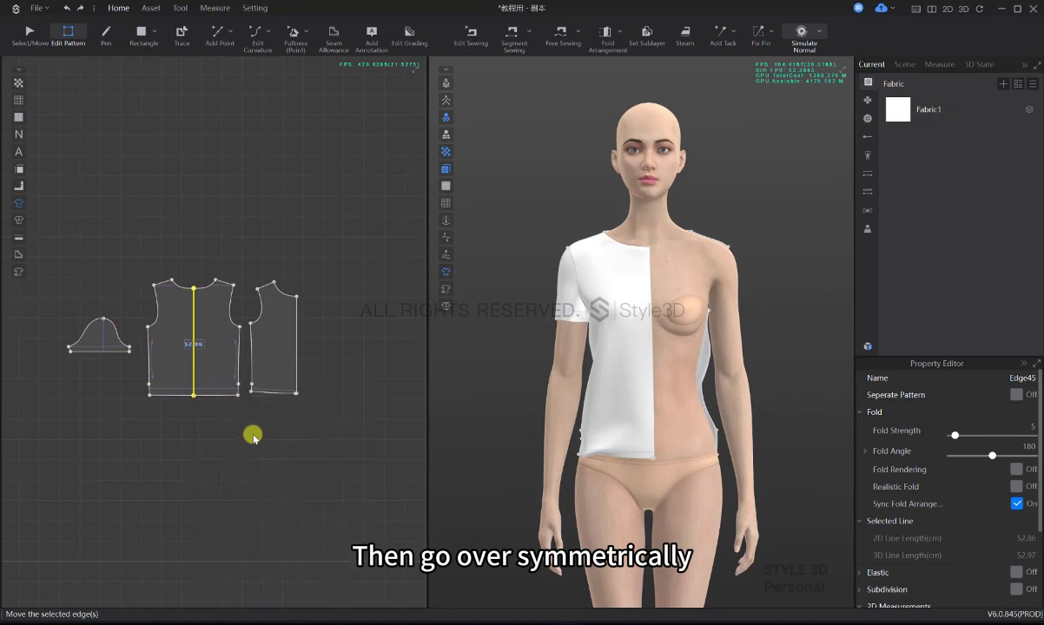
pyautogui.moveTo(729, 363); pyautogui.dragTo(622, 327, button='right')
pyautogui.press('a')
pyautogui.click(706, 326)
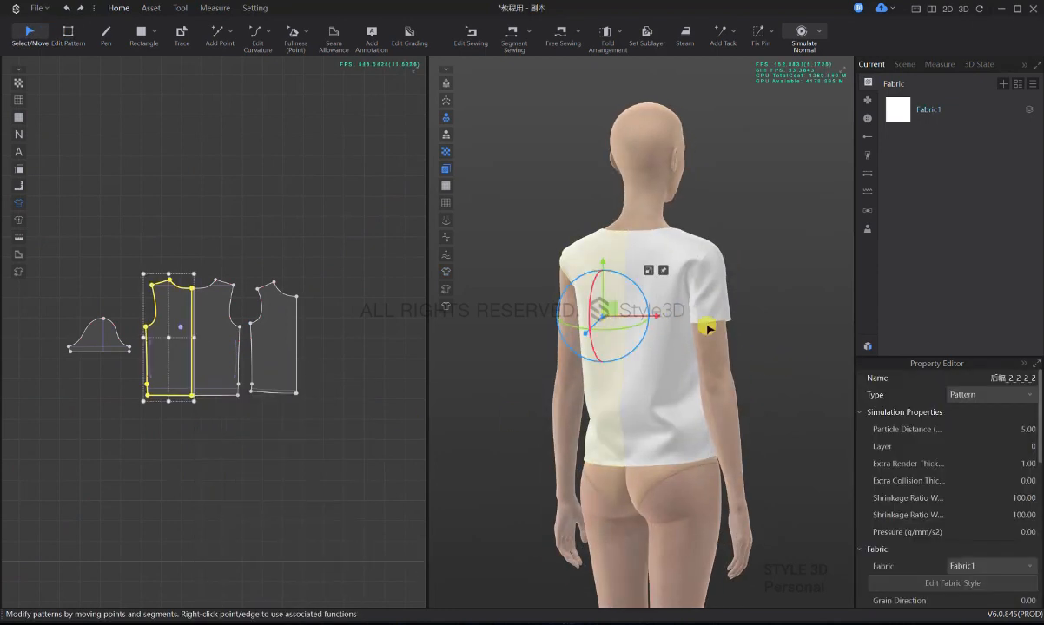
pyautogui.press('Delete')
# - Draw a horizontal internal line about 22.4 cm long across each half body pattern, slightly below the armhole
pyautogui.moveTo(706, 326); pyautogui.dragTo(554, 341, button='right')
pyautogui.press('2')
pyautogui.press('2')
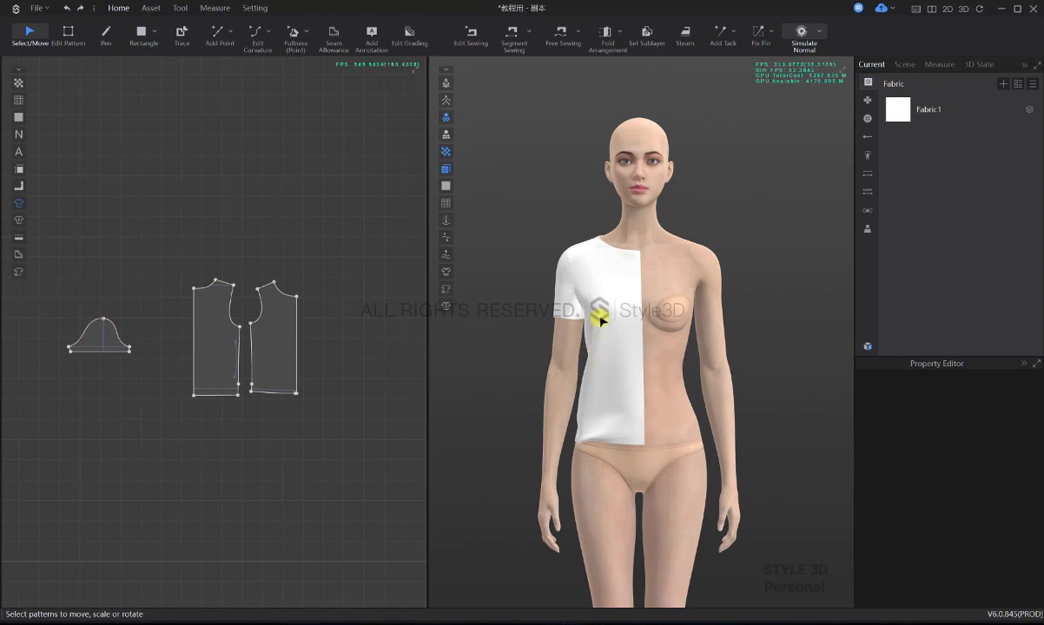
pyautogui.scroll(2, 599, 335)
pyautogui.press('p')
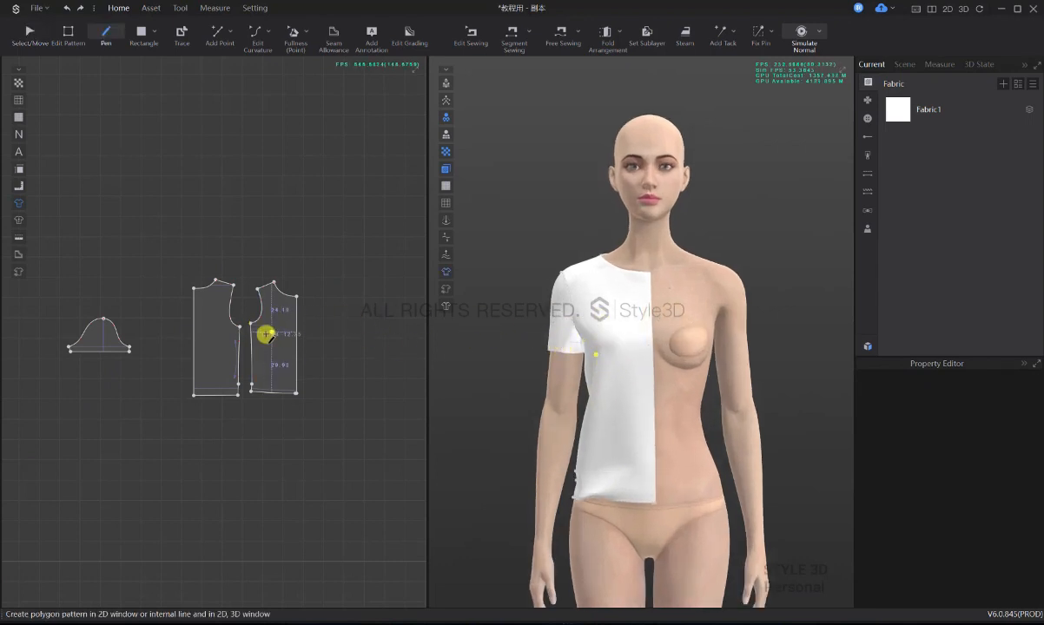
pyautogui.scroll(4, 301, 351)
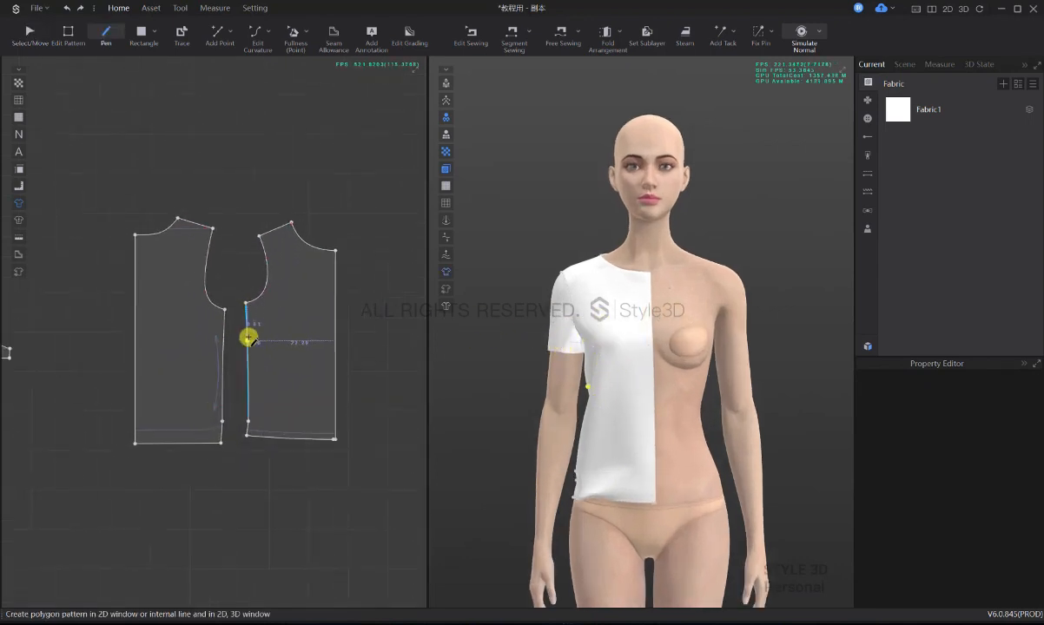
pyautogui.click(247, 332)
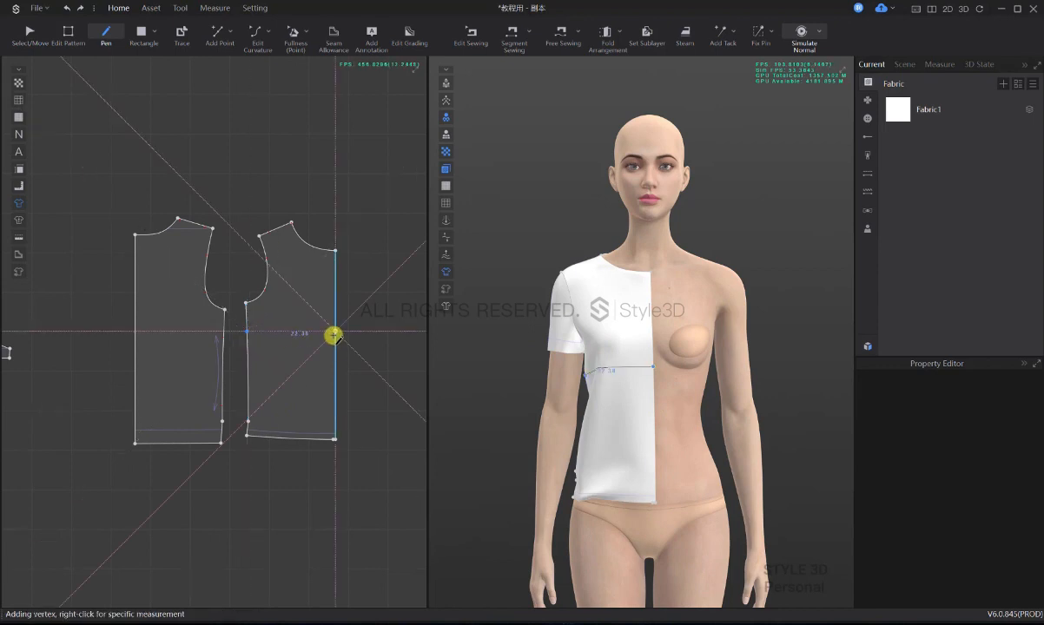
pyautogui.click(335, 332)
pyautogui.click(139, 338)
pyautogui.press('z')
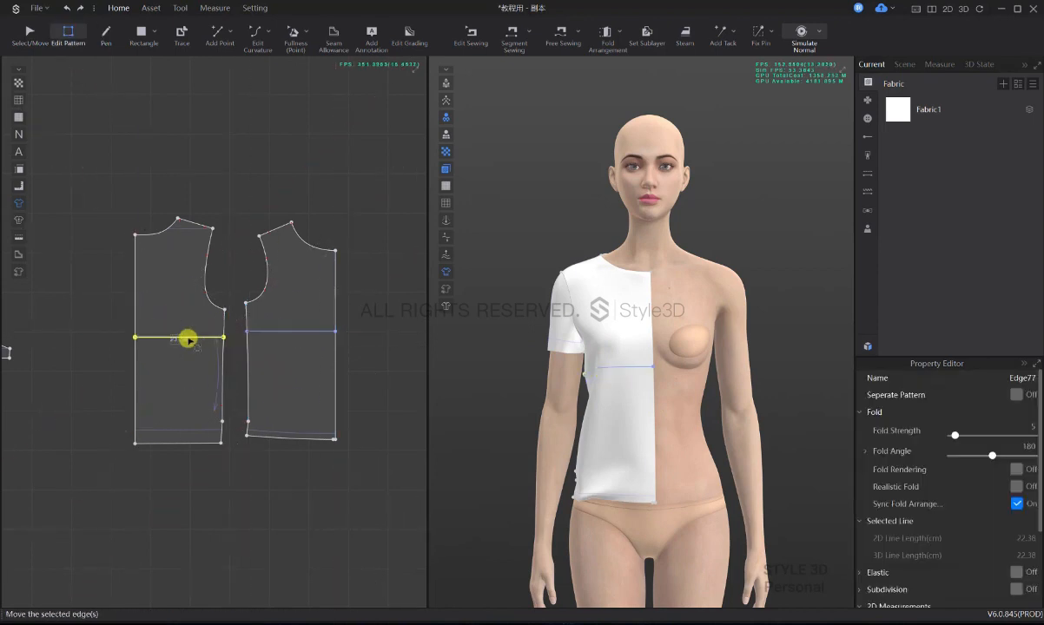
# - Cut the front and back half patterns along their horizontal internal lines and delete the lower pieces
pyautogui.rightClick(272, 334)
pyautogui.click(301, 380)
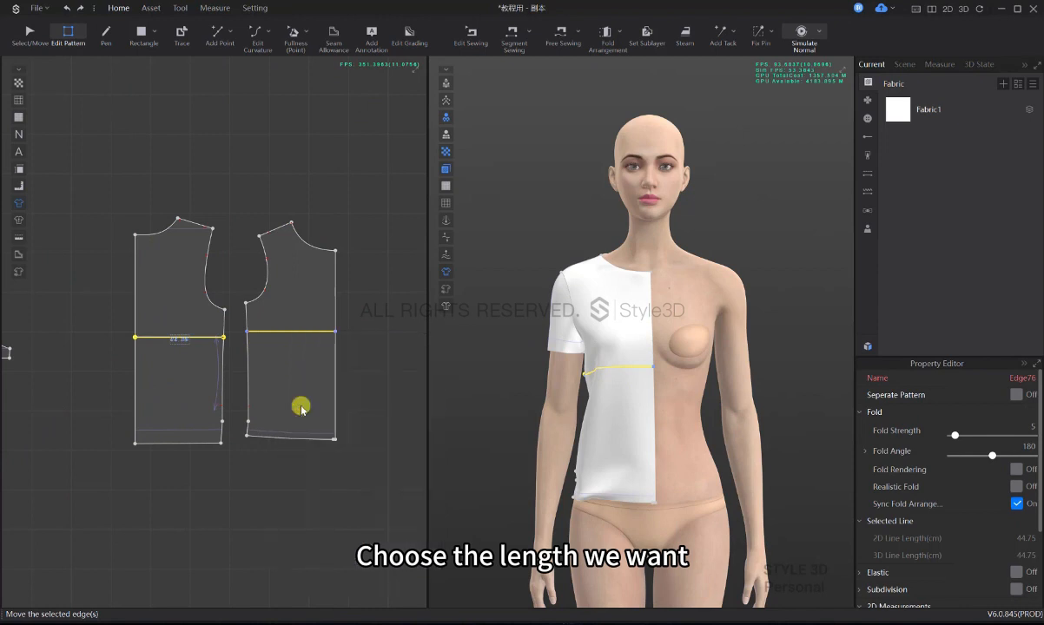
pyautogui.press('a')
pyautogui.moveTo(377, 456); pyautogui.dragTo(135, 372)
pyautogui.press('Delete')
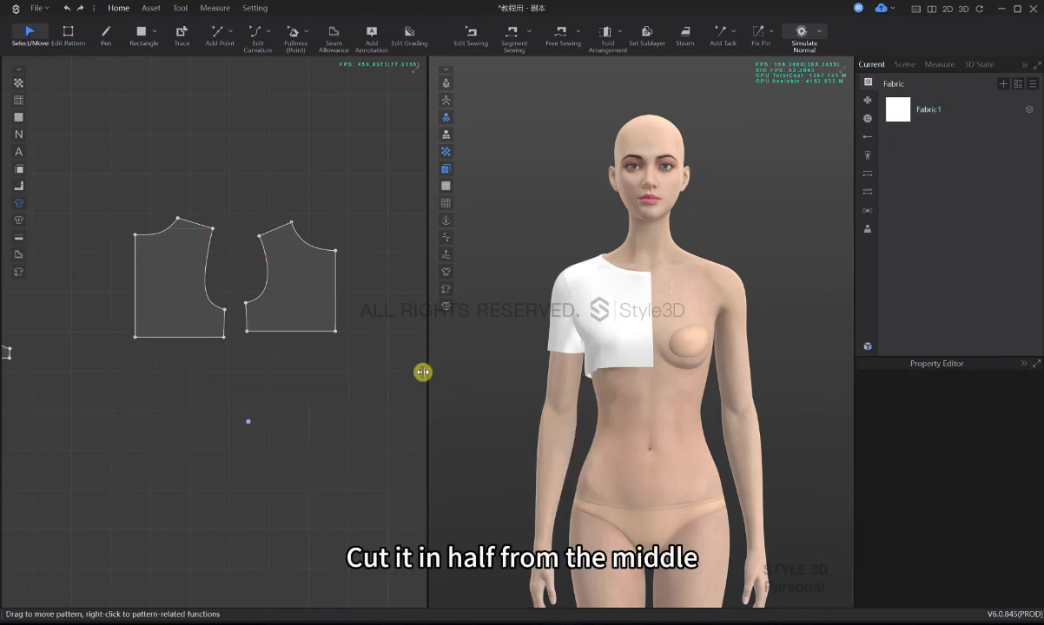
# - Compare the side seam lengths of the cropped front and back patterns
pyautogui.moveTo(584, 382); pyautogui.dragTo(604, 395, button='right')
pyautogui.scroll(4, 335, 403)
pyautogui.press('z')
pyautogui.click(247, 320)
pyautogui.scroll(5, 247, 306)
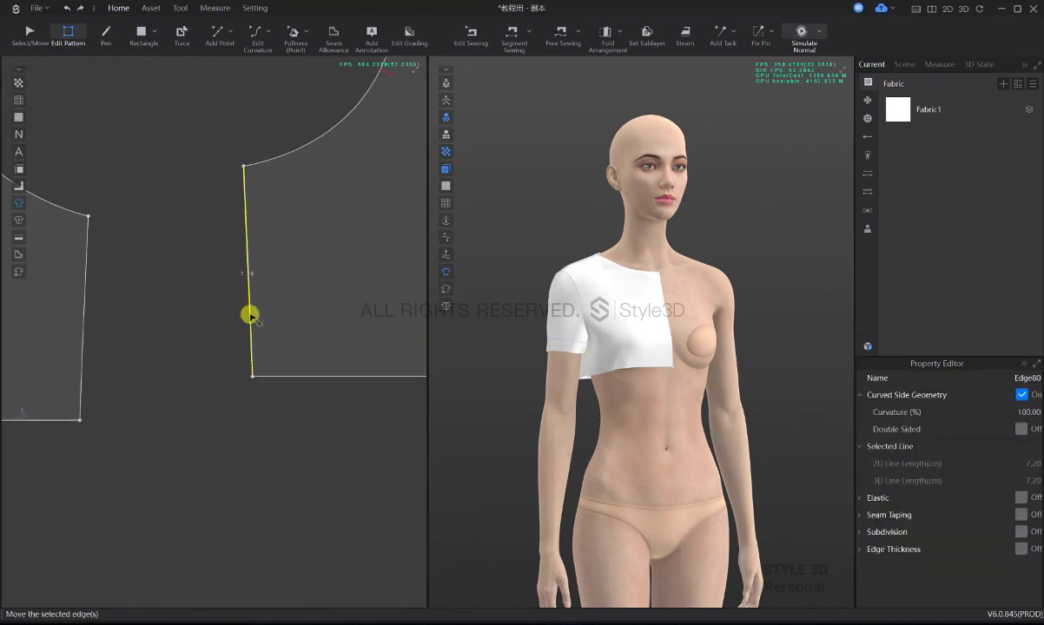
pyautogui.scroll(4, 259, 286)
pyautogui.scroll(-6, 253, 293)
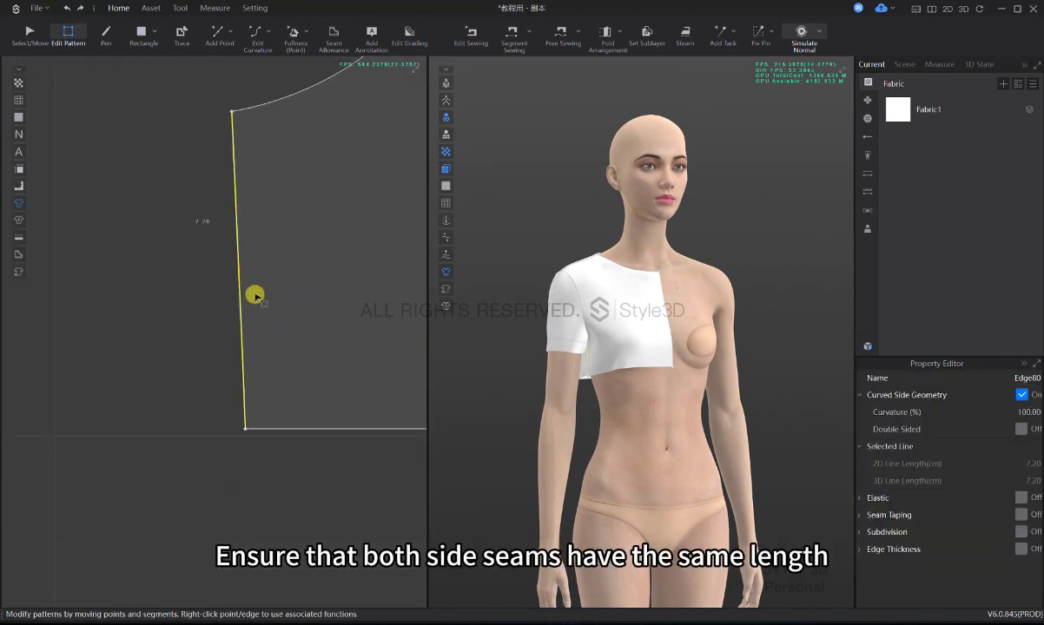
pyautogui.click(106, 305)
pyautogui.scroll(3, 116, 321)
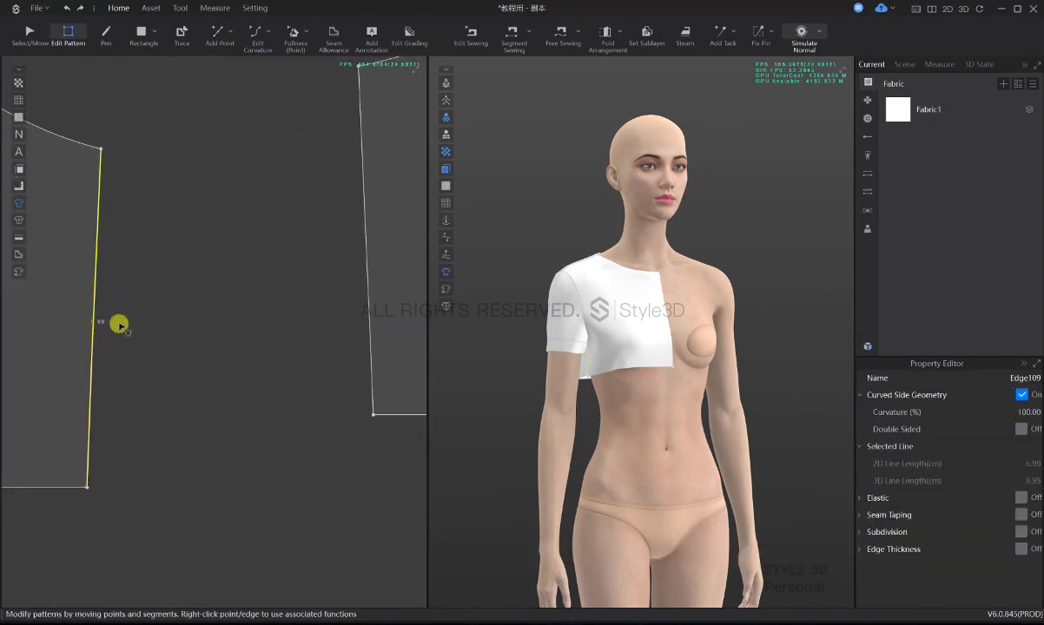
pyautogui.scroll(-5, 139, 326)
pyautogui.click(175, 343)
pyautogui.scroll(-2, 217, 384)
# - Change the front pattern's side seam length to 6.99 cm in the End direction
pyautogui.click(218, 385)
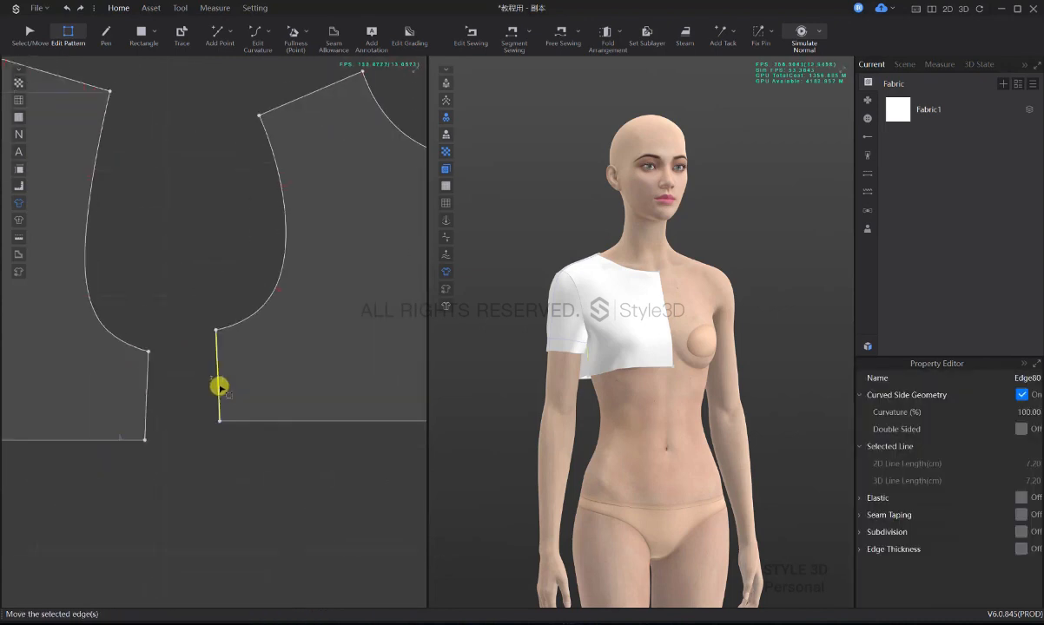
pyautogui.rightClick(219, 387)
pyautogui.click(265, 456)
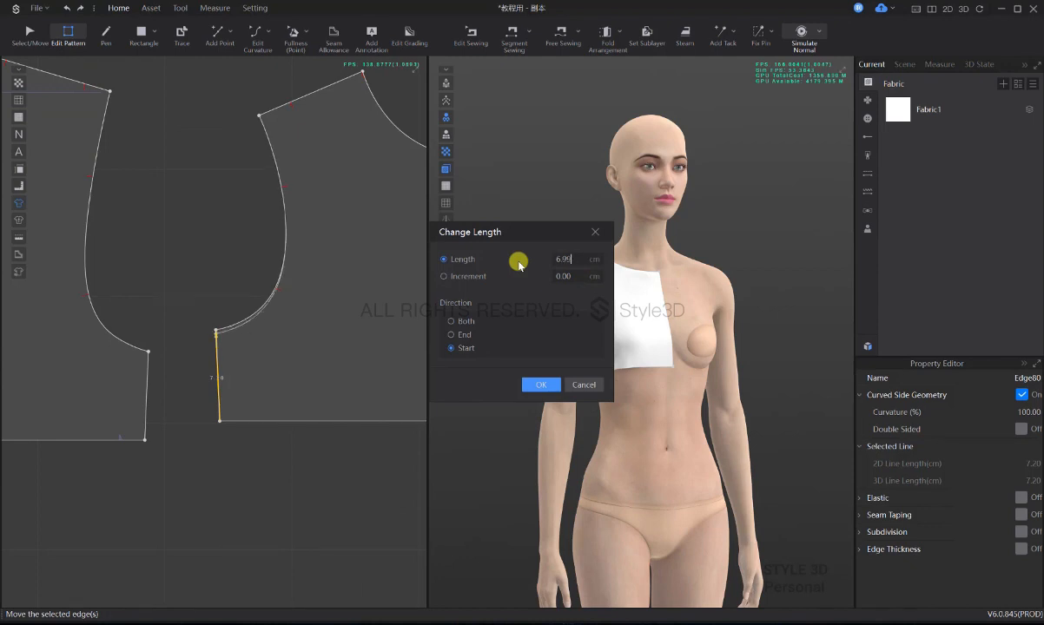
pyautogui.click(450, 335)
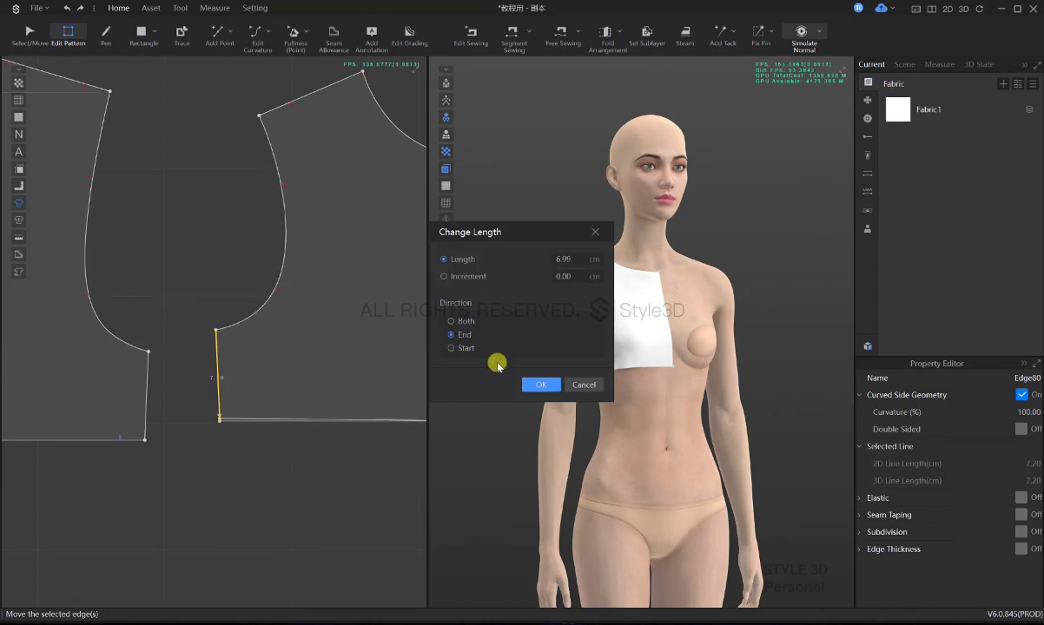
pyautogui.click(532, 387)
# - Sew the front pattern's side seam to the back pattern's side seam with Segment Sewing
pyautogui.scroll(-2, 361, 405)
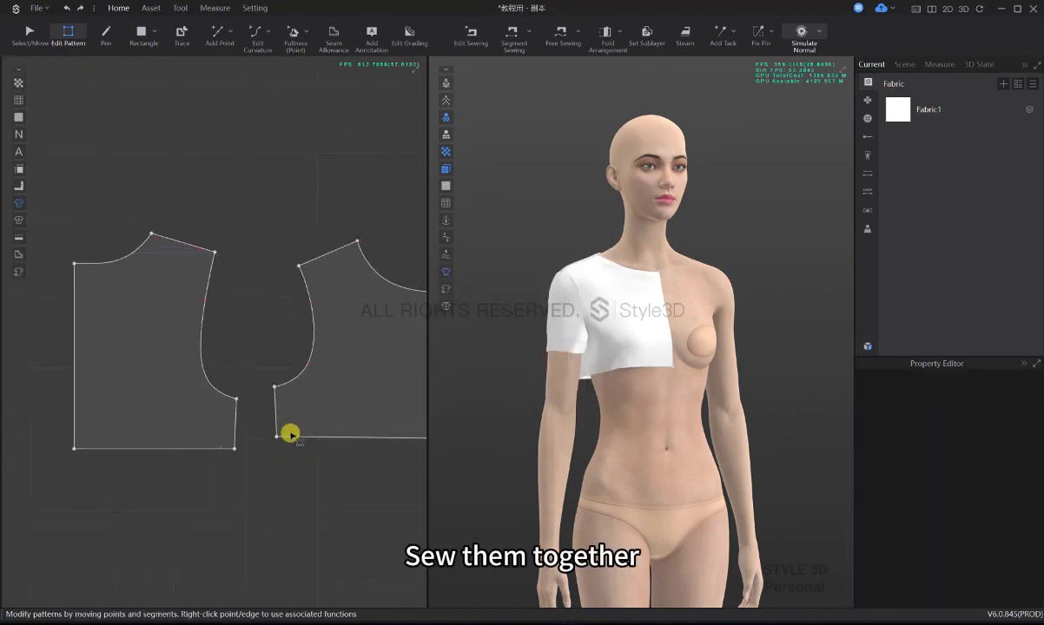
pyautogui.press('n')
pyautogui.click(274, 401)
pyautogui.click(258, 445)
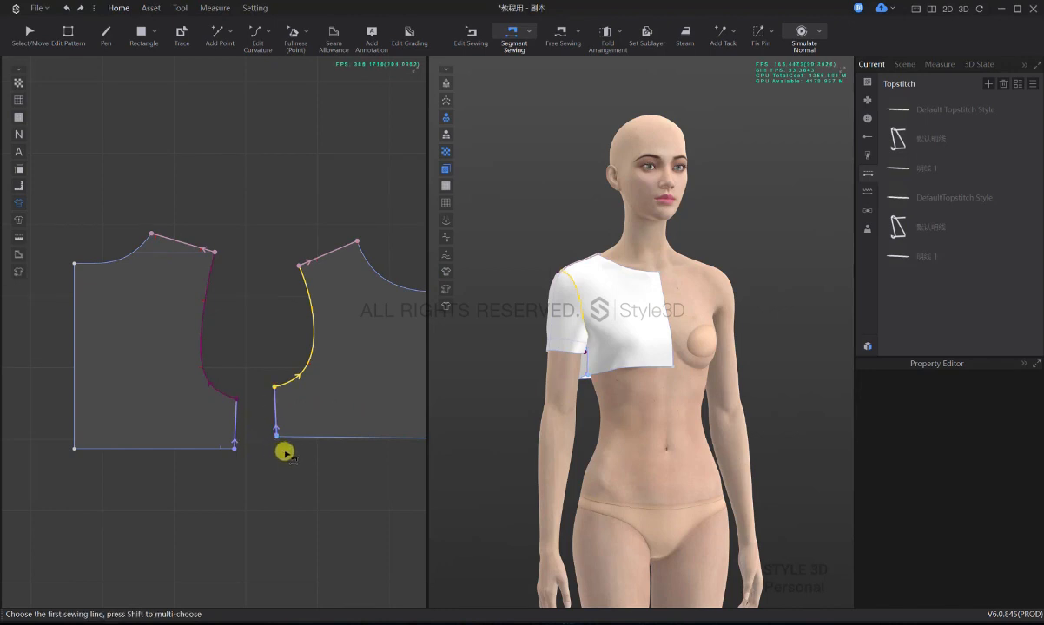
# - Simulate the cropped half garment on the avatar and stop the simulation once it has settled
pyautogui.press('q')
pyautogui.moveTo(612, 378); pyautogui.dragTo(807, 379, button='right')
pyautogui.press('space')
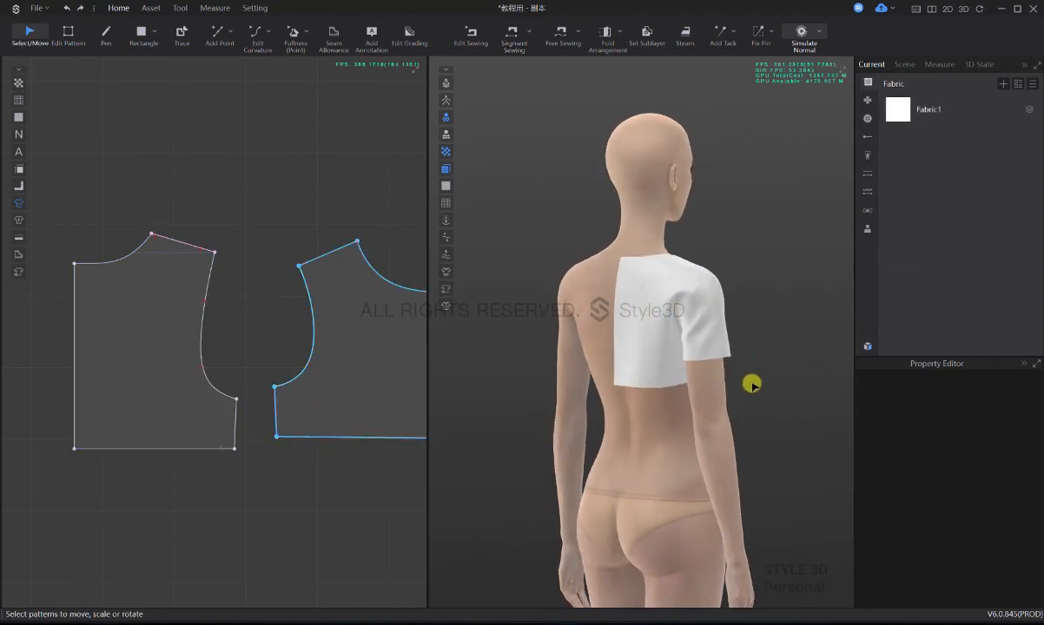
pyautogui.moveTo(707, 383); pyautogui.dragTo(577, 380, button='right')
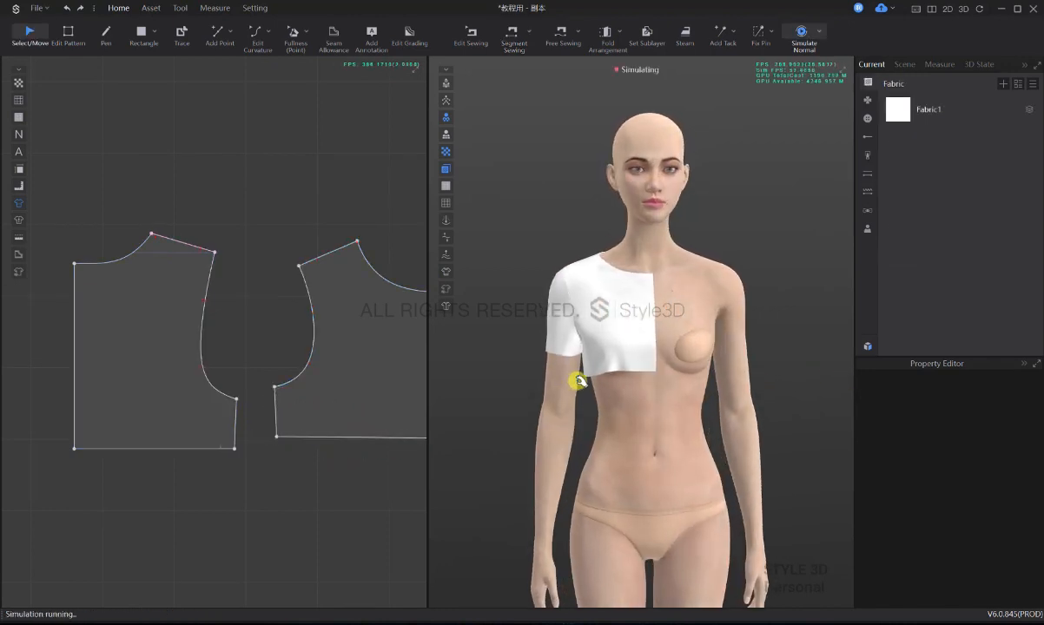
pyautogui.press('space')
pyautogui.press('2')
pyautogui.moveTo(621, 249); pyautogui.dragTo(618, 370, button='middle')
pyautogui.scroll(3, 518, 366)
pyautogui.scroll(-4, 263, 354)
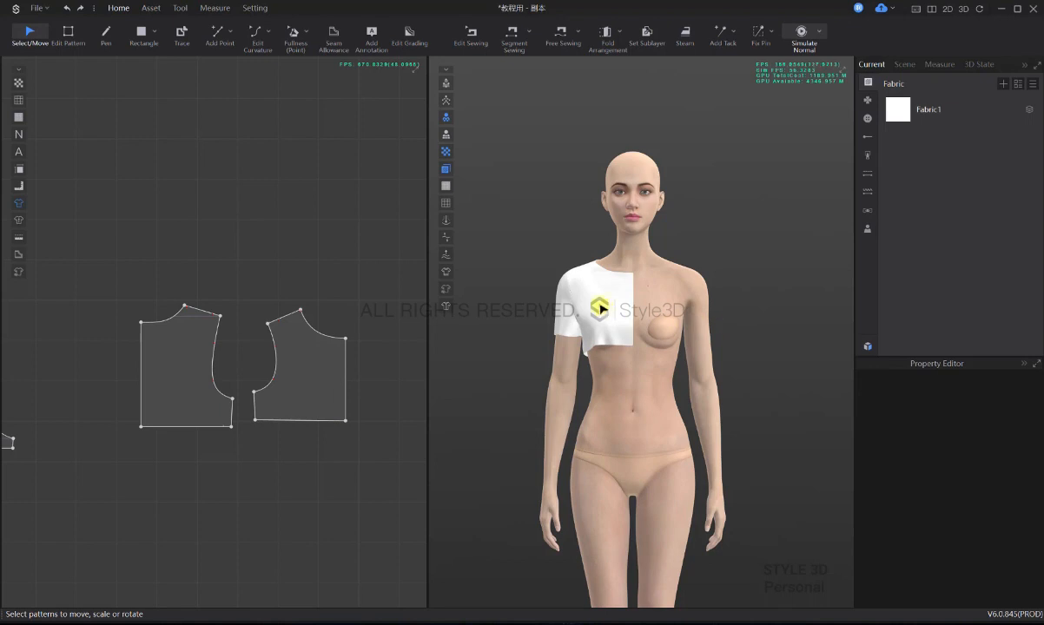
# - Draw an upward-arching internal curve about 19 cm long from the front pattern's lower armhole to its centre edge
pyautogui.scroll(2, 599, 299)
pyautogui.click(299, 387)
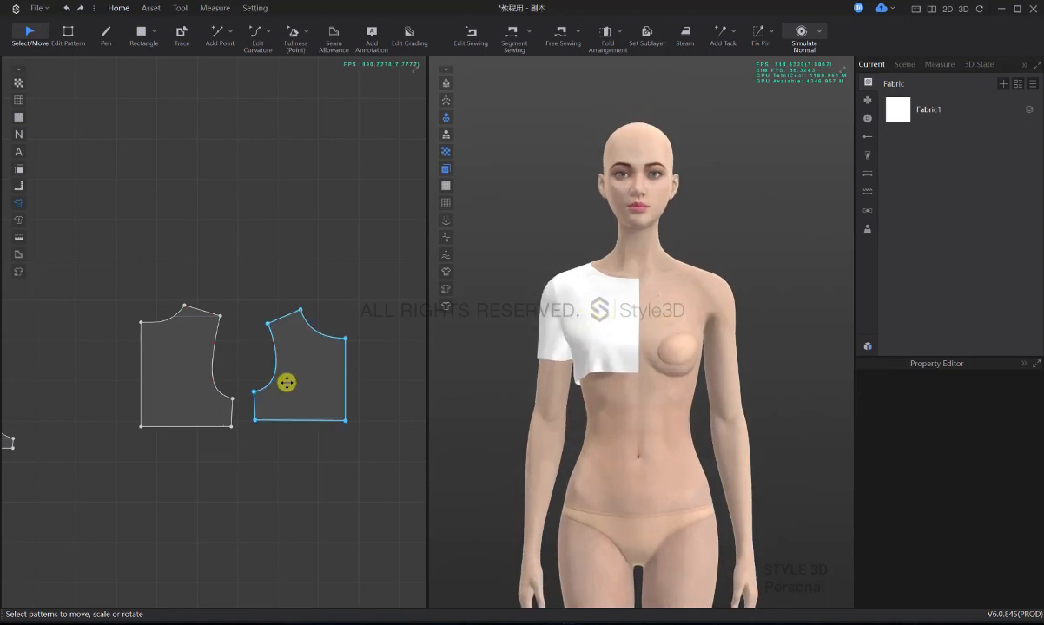
pyautogui.press('h')
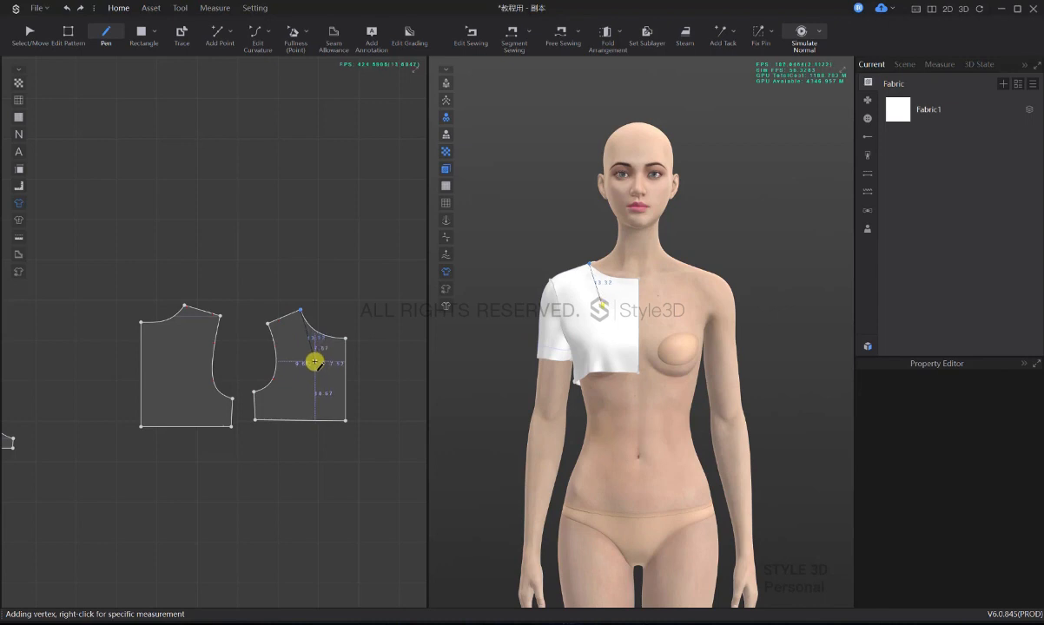
pyautogui.click(304, 368)
pyautogui.click(276, 382)
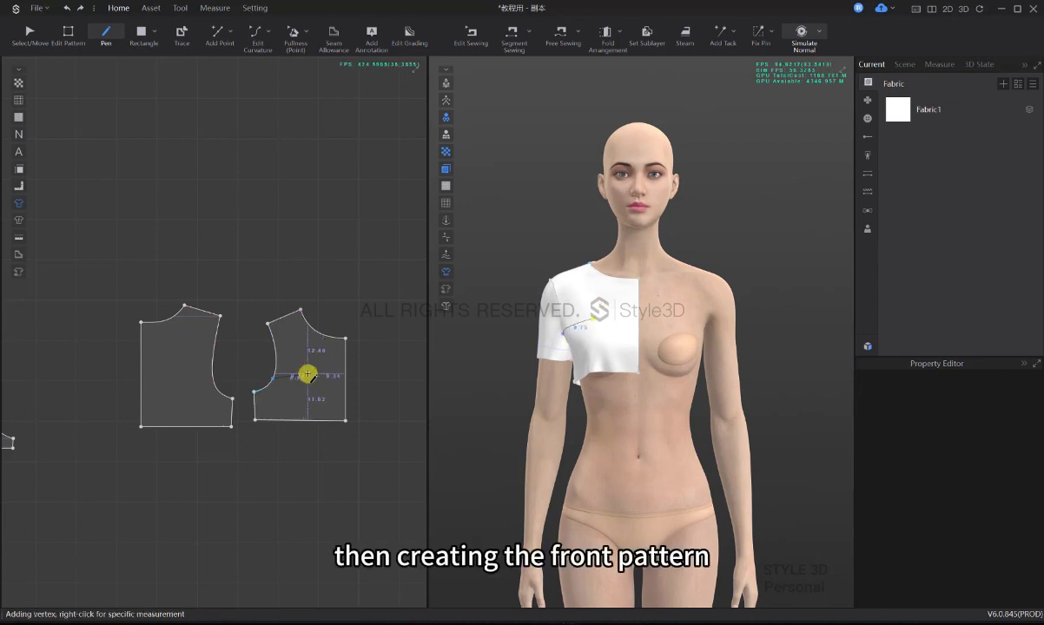
pyautogui.scroll(2, 303, 372)
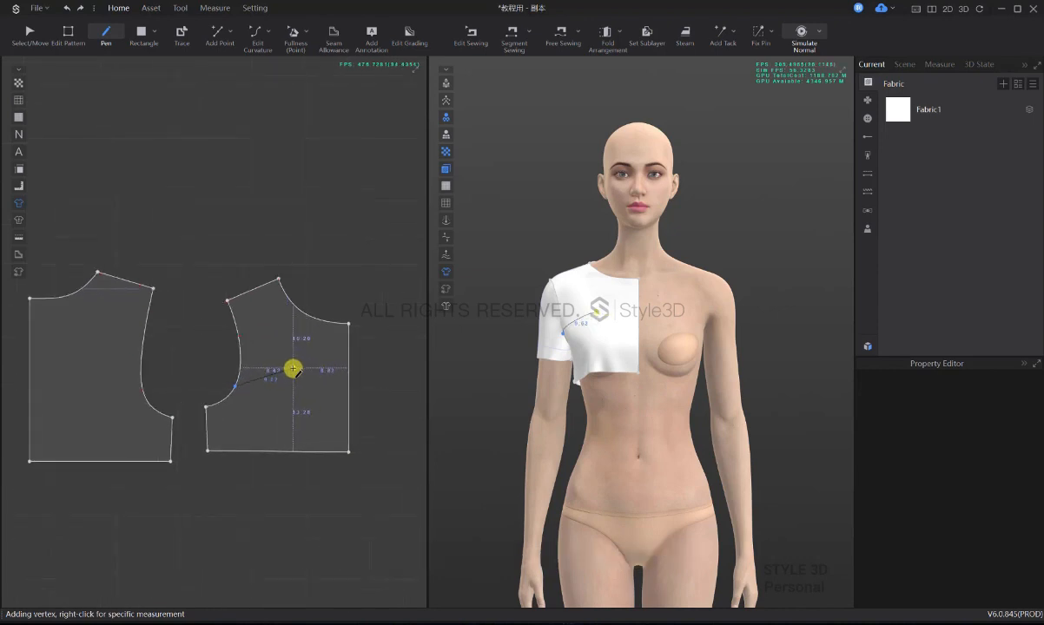
pyautogui.click(295, 371)
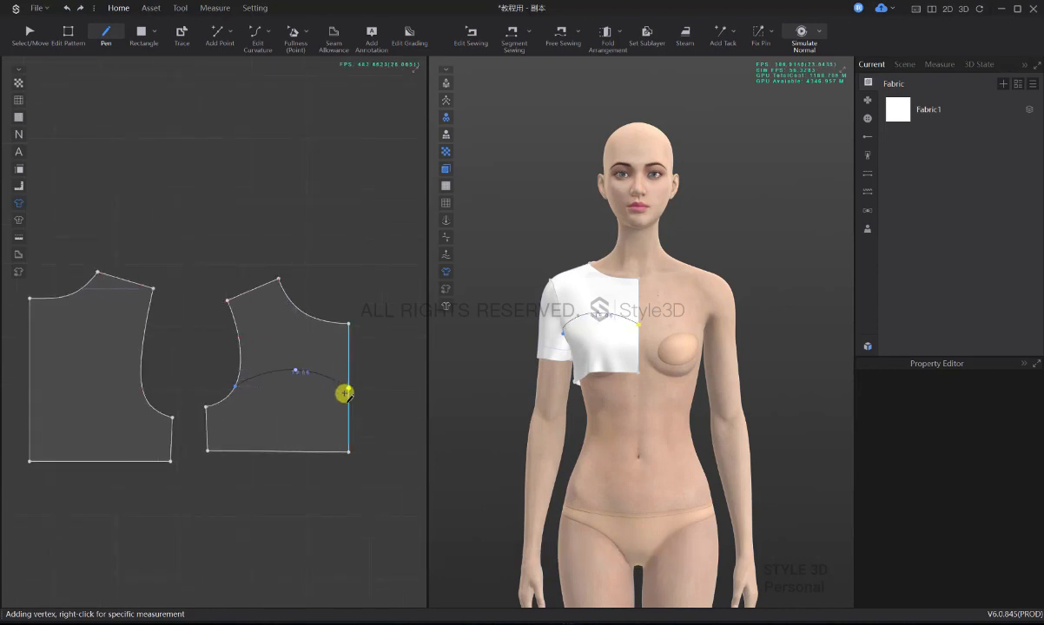
pyautogui.click(345, 389)
pyautogui.press('z')
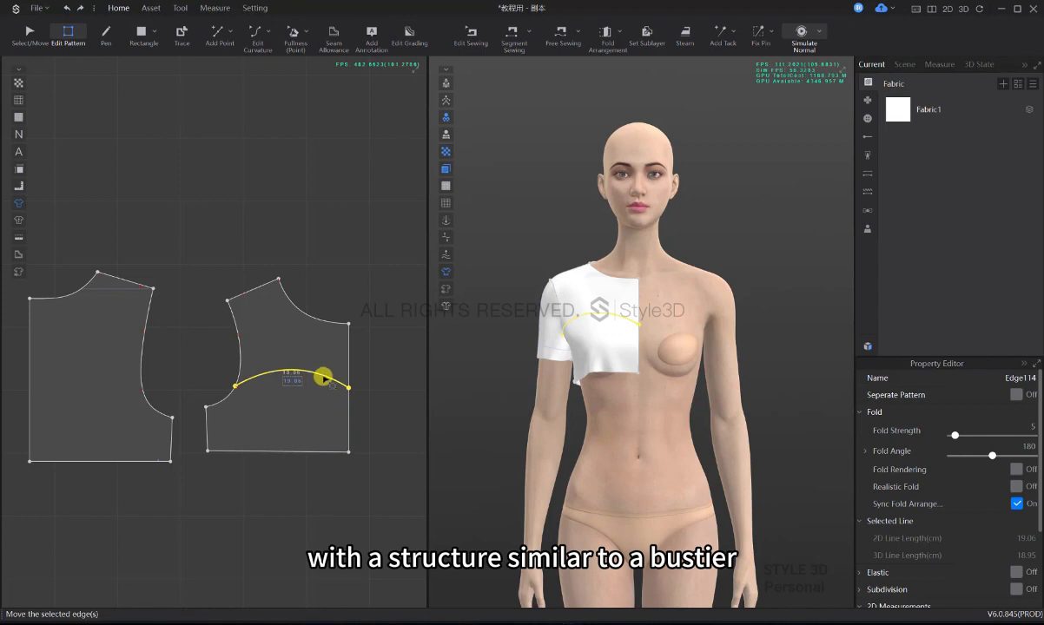
# - Draw a straight internal line about 15 cm long from the front pattern's neck-shoulder point to the arched internal curve
pyautogui.press('d')
pyautogui.click(278, 279)
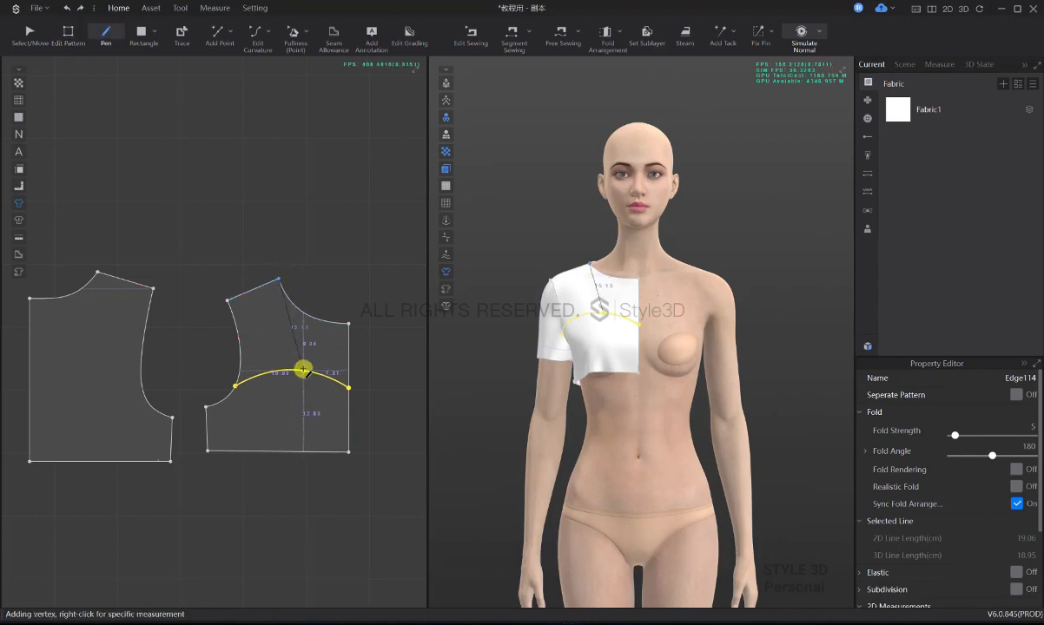
pyautogui.click(298, 370)
# - Try to cut the front pattern along the straight internal line running from the shoulder to the arched curve
pyautogui.press('z')
pyautogui.rightClick(291, 344)
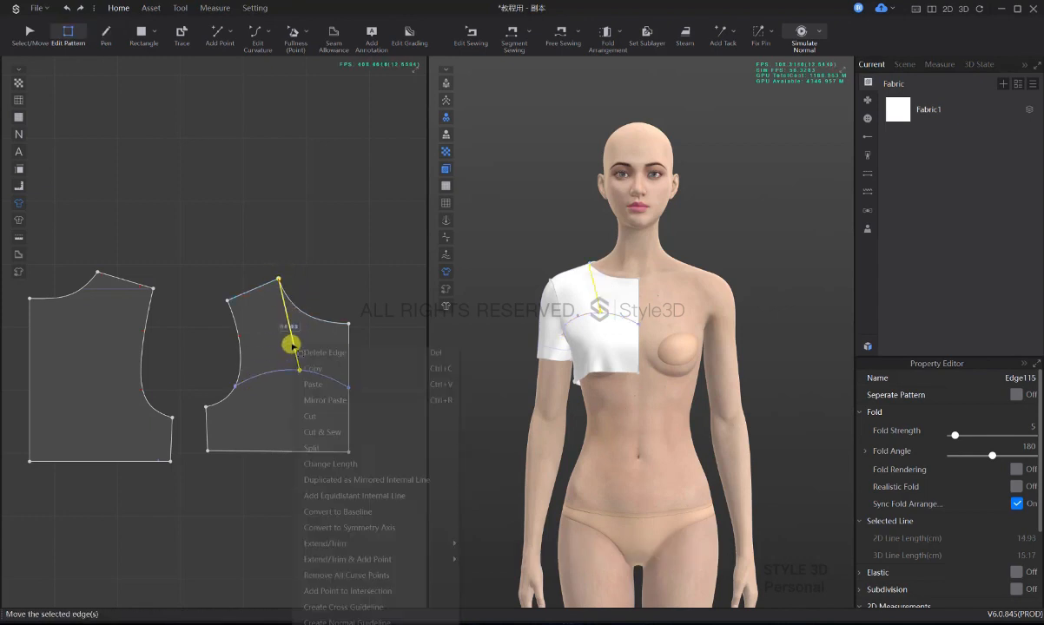
pyautogui.click(322, 400)
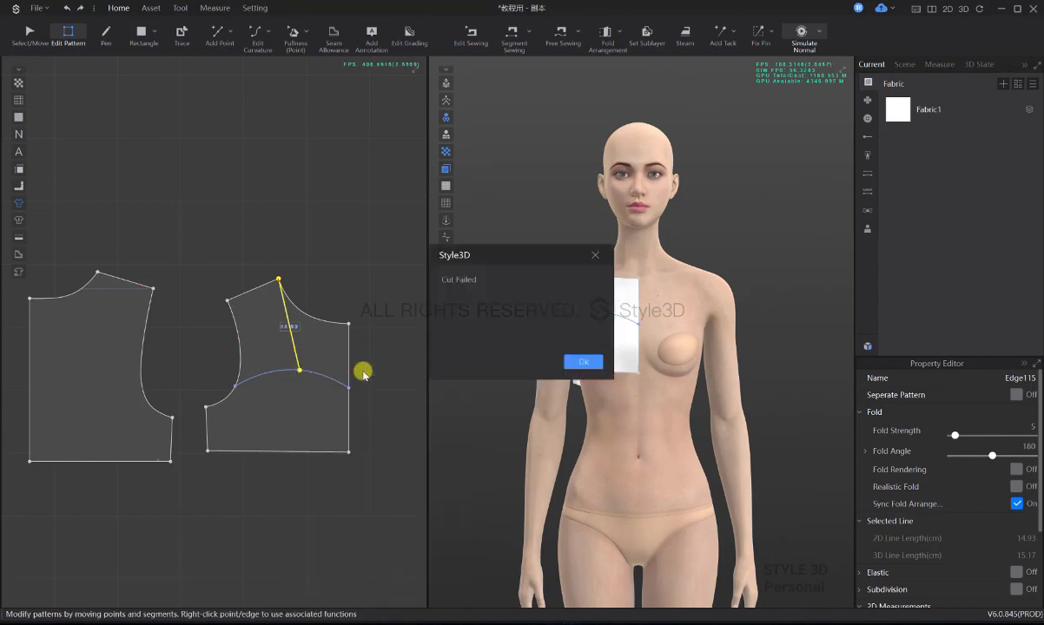
pyautogui.click(569, 360)
# - Apply Cut & Sew to the front pattern along the arched curve, and Cut its upper part along the straight internal line
pyautogui.rightClick(326, 376)
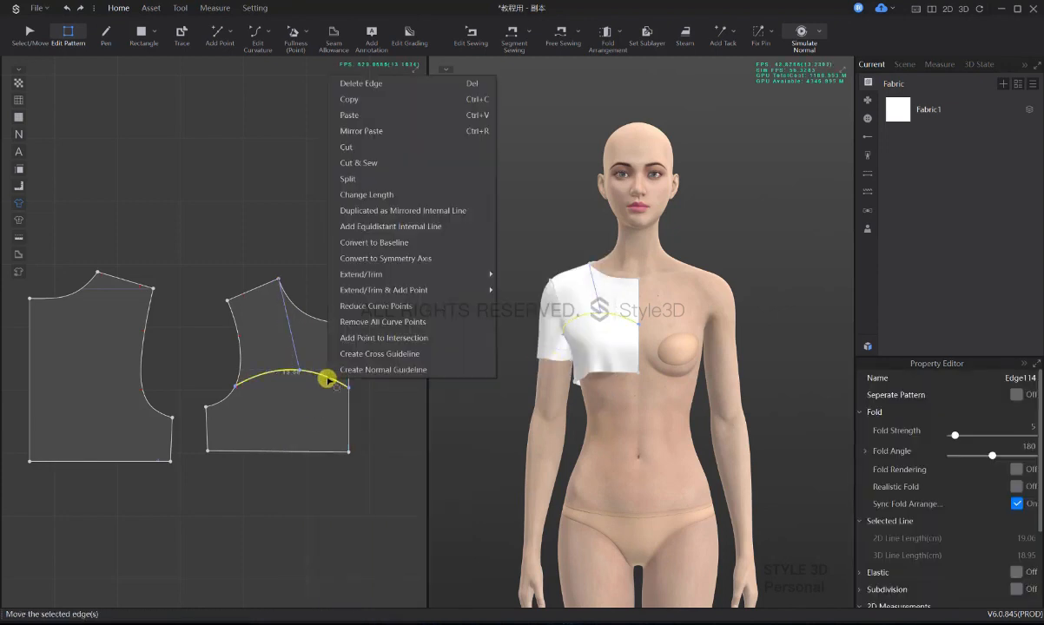
pyautogui.click(362, 163)
pyautogui.click(295, 323)
pyautogui.rightClick(292, 327)
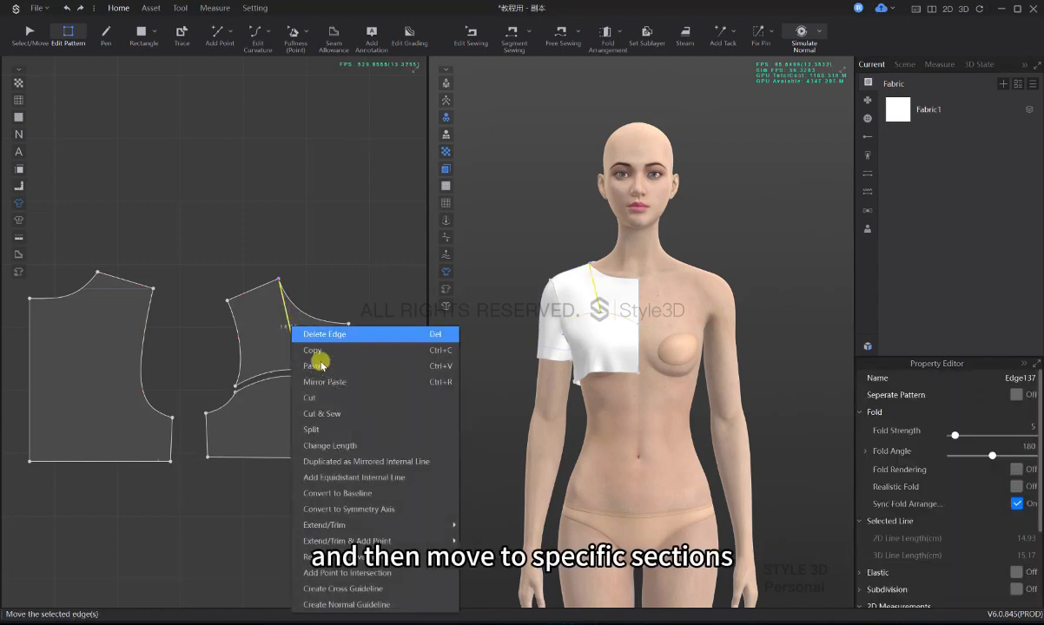
pyautogui.click(318, 399)
# - Delete the front's upper piece between the neckline and the centre edge
pyautogui.click(326, 342)
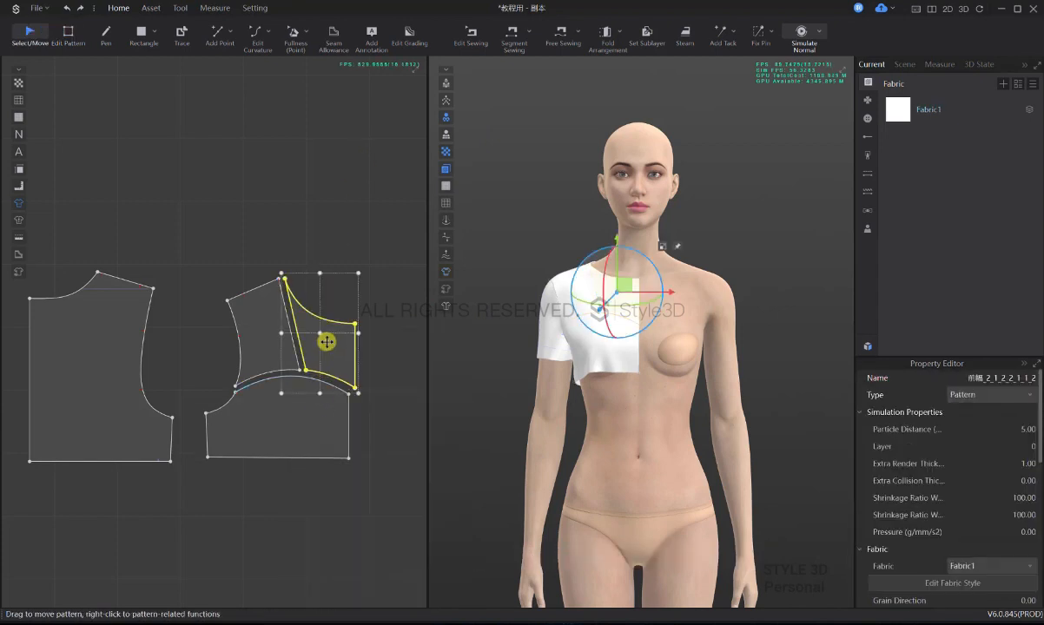
pyautogui.press('Delete')
pyautogui.moveTo(313, 364); pyautogui.dragTo(342, 349, button='middle')
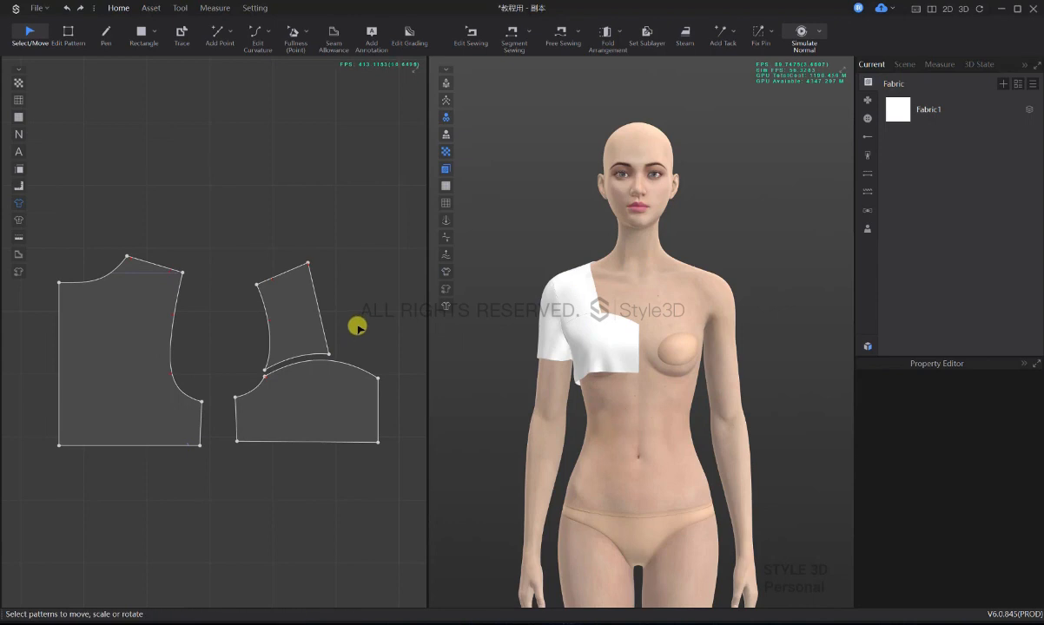
pyautogui.moveTo(280, 334); pyautogui.dragTo(312, 351, button='middle')
pyautogui.scroll(-1, 310, 351)
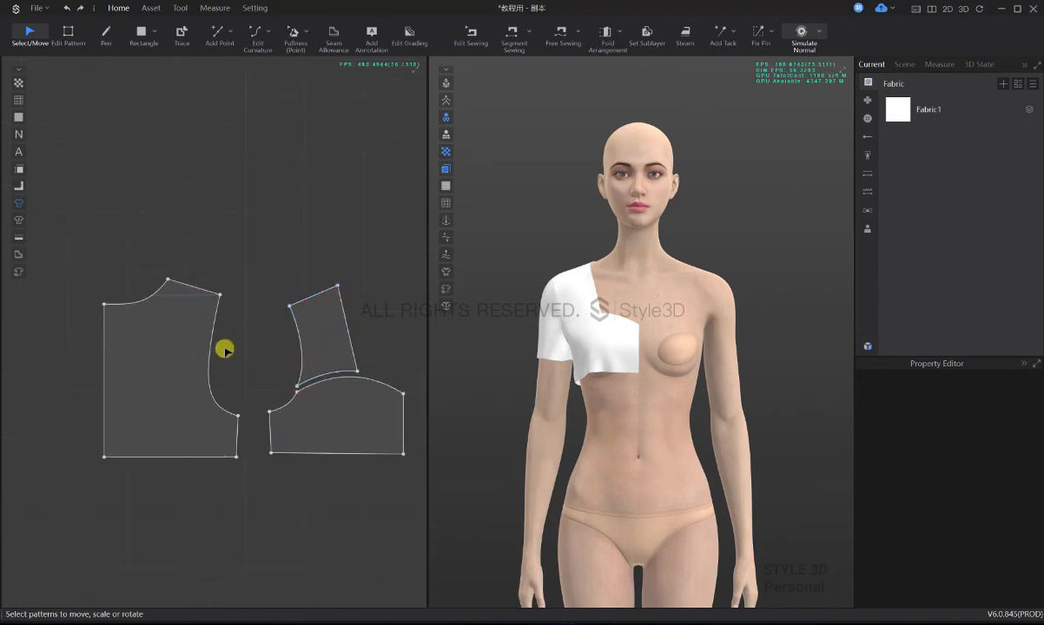
# - Draw an internal polyline about 26 cm long on the back pattern from the neck-shoulder point down, diagonally across a short corner, and straight to the centre edge
pyautogui.moveTo(232, 350); pyautogui.dragTo(275, 355, button='middle')
pyautogui.press('8')
pyautogui.moveTo(692, 223); pyautogui.dragTo(662, 382, button='middle')
pyautogui.scroll(6, 659, 384)
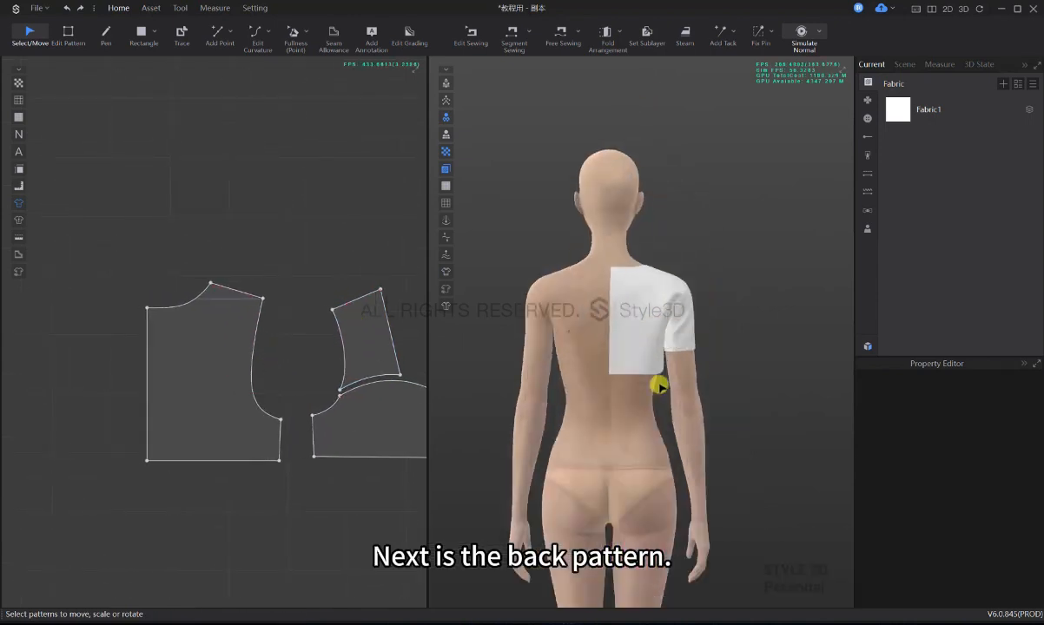
pyautogui.moveTo(661, 339); pyautogui.dragTo(644, 364, button='middle')
pyautogui.press('p')
pyautogui.moveTo(217, 310); pyautogui.dragTo(262, 300, button='middle')
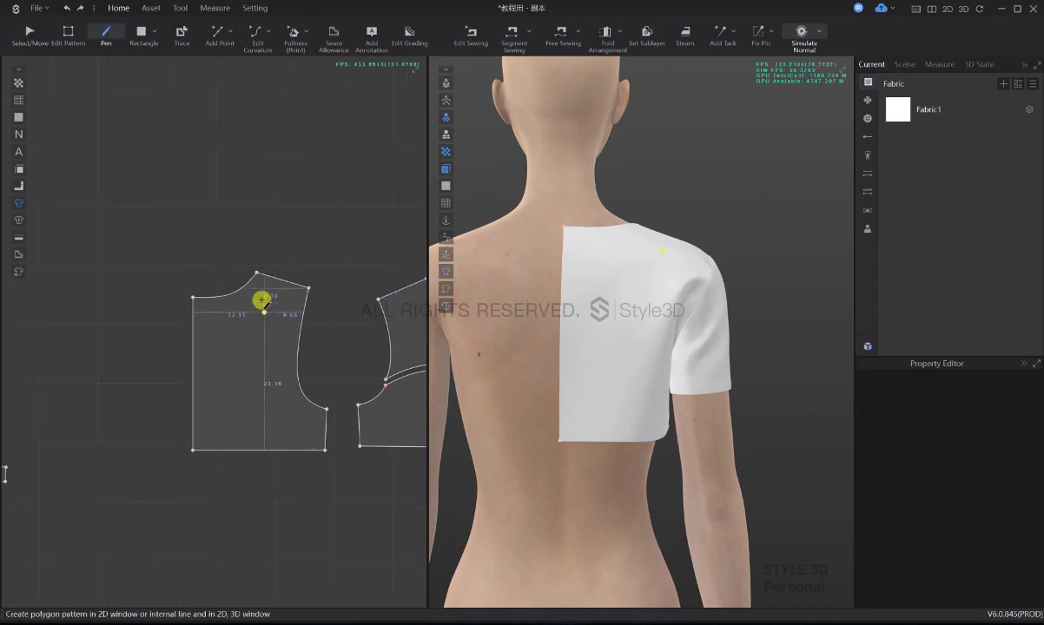
pyautogui.click(255, 273)
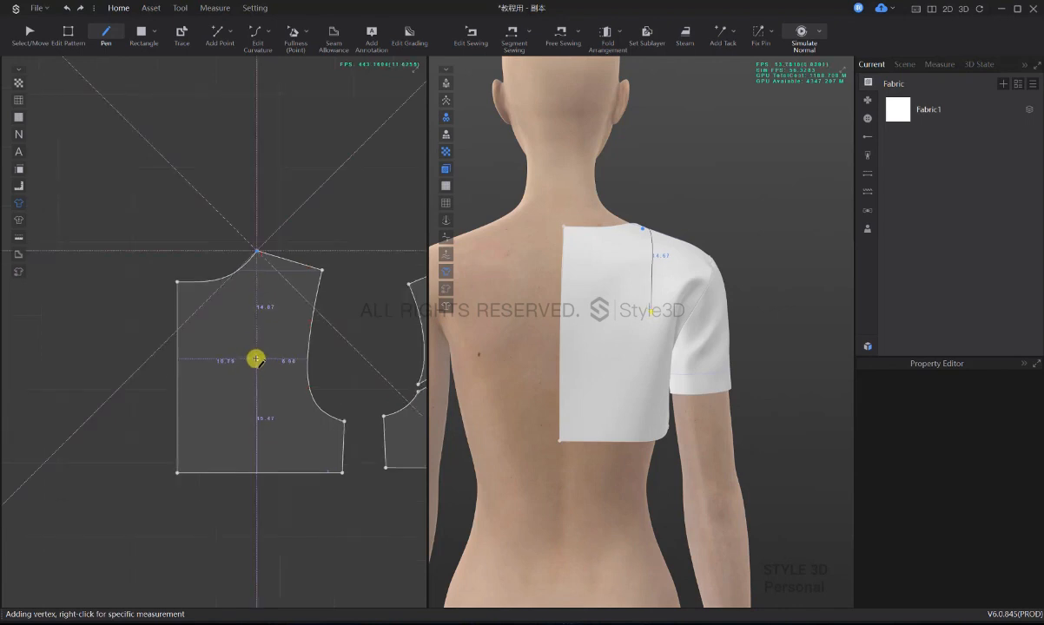
pyautogui.scroll(5, 256, 361)
pyautogui.click(257, 358)
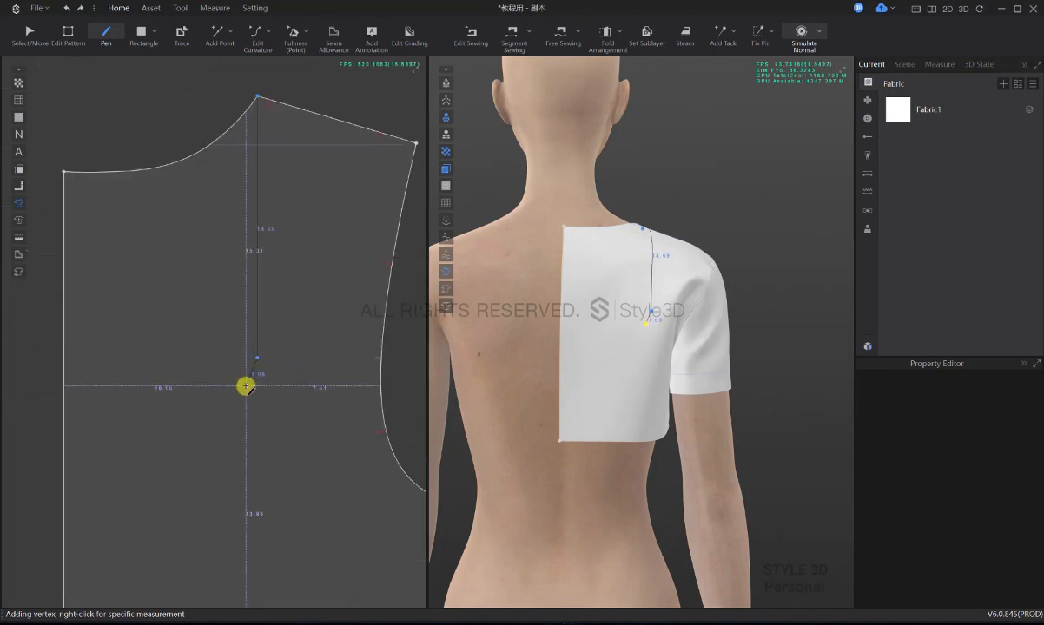
pyautogui.click(235, 387)
pyautogui.scroll(-3, 235, 387)
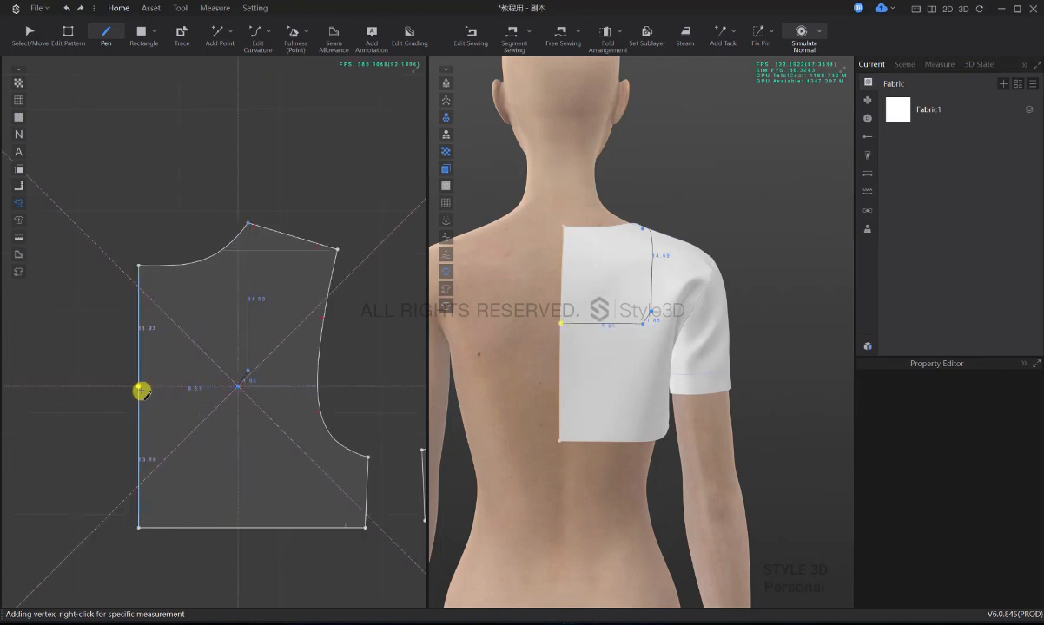
pyautogui.click(140, 388)
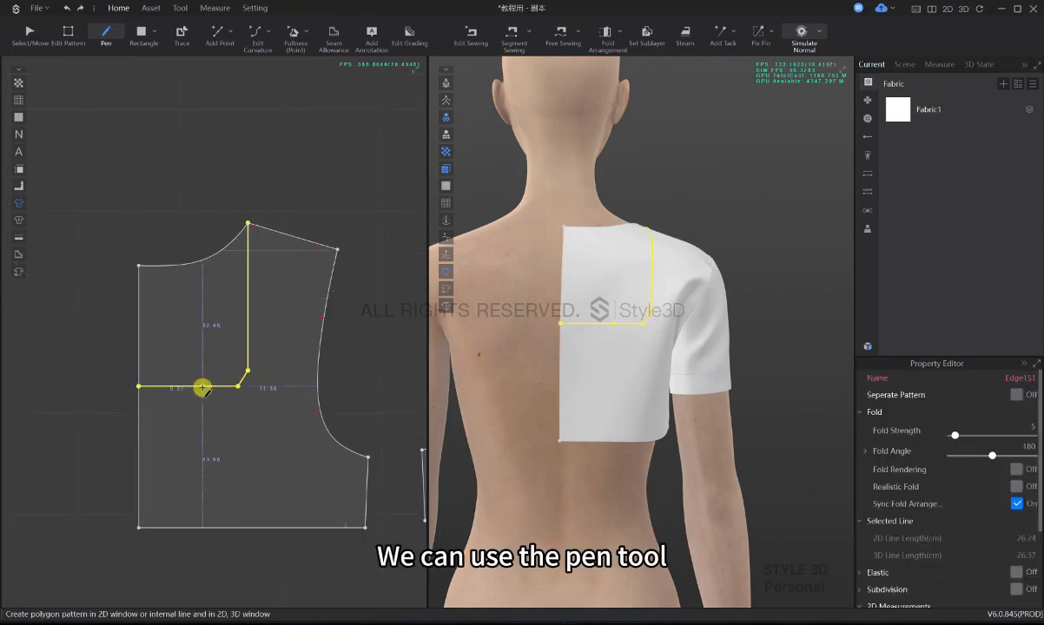
# - Bend the short corner segment of the back pattern's internal line into an outward curve with Edit Curvature
pyautogui.press('z')
pyautogui.rightClick(212, 386)
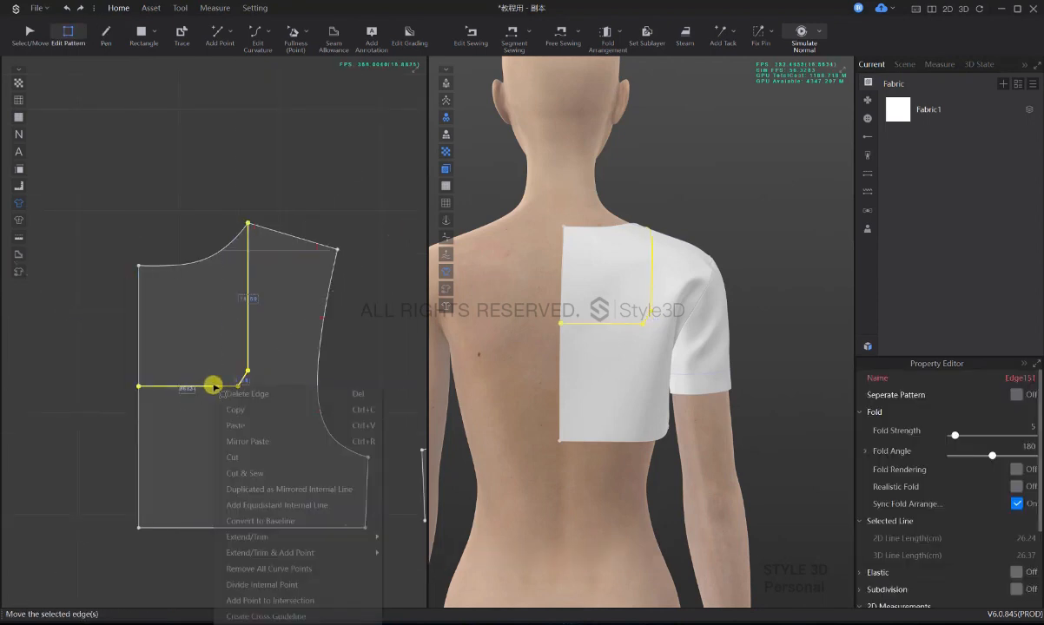
pyautogui.click(345, 305)
pyautogui.press('c')
pyautogui.click(243, 380)
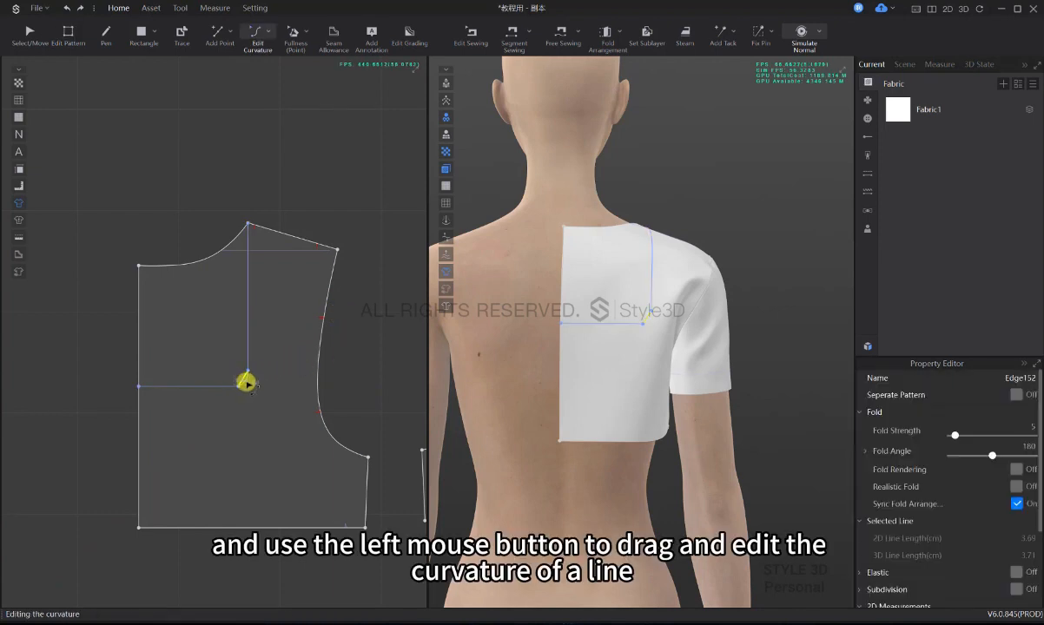
pyautogui.click(350, 373)
# - Cut the back pattern along the internal line with the rounded corner and delete the piece beneath the neckline
pyautogui.press('z')
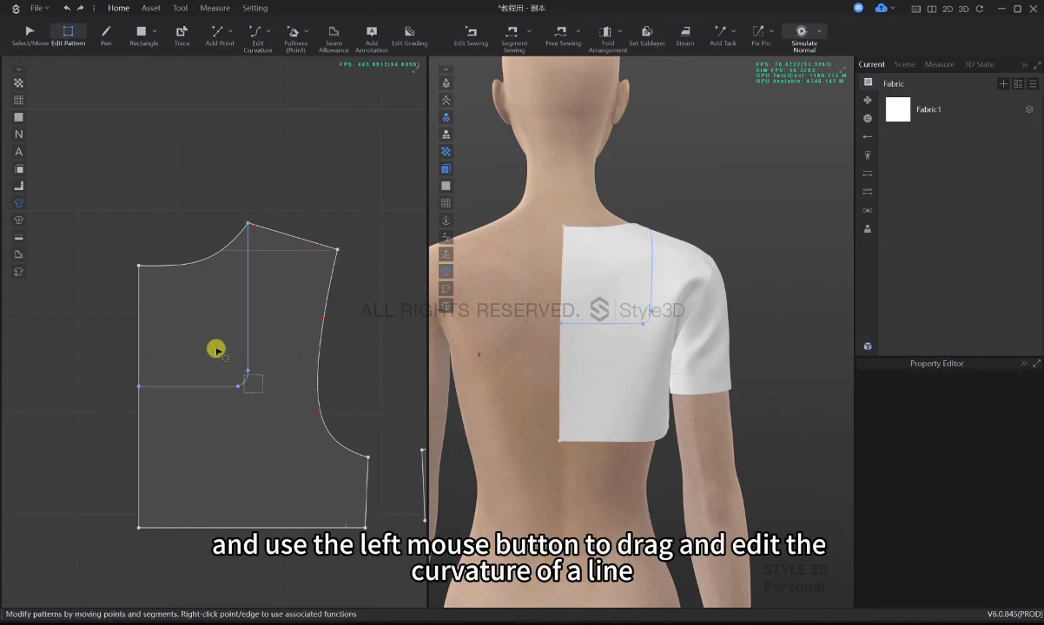
pyautogui.click(249, 354)
pyautogui.rightClick(249, 354)
pyautogui.click(279, 423)
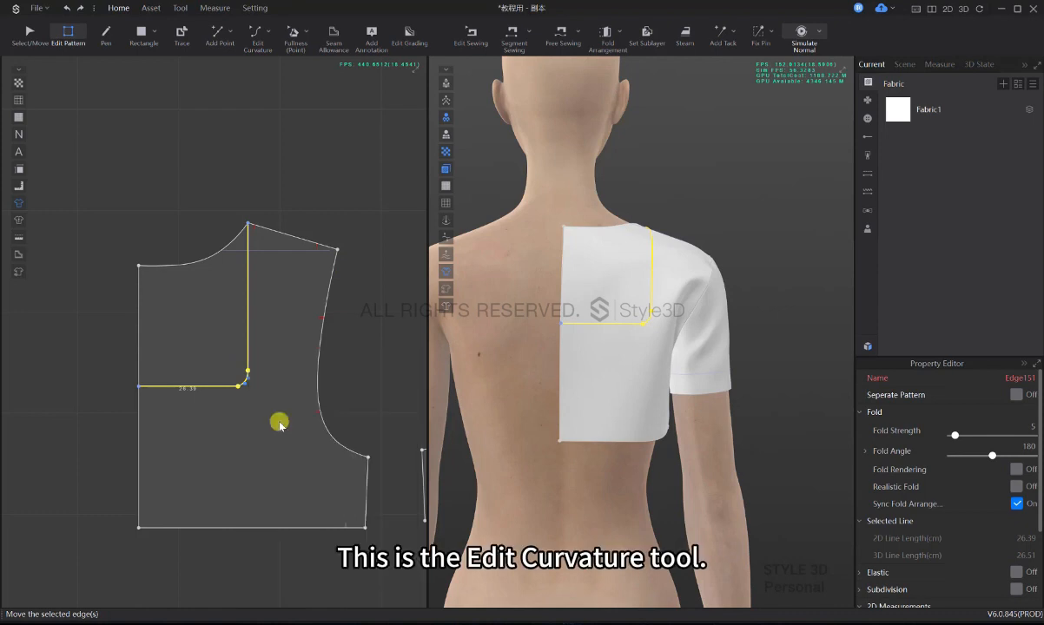
pyautogui.press('a')
pyautogui.click(203, 320)
pyautogui.press('Delete')
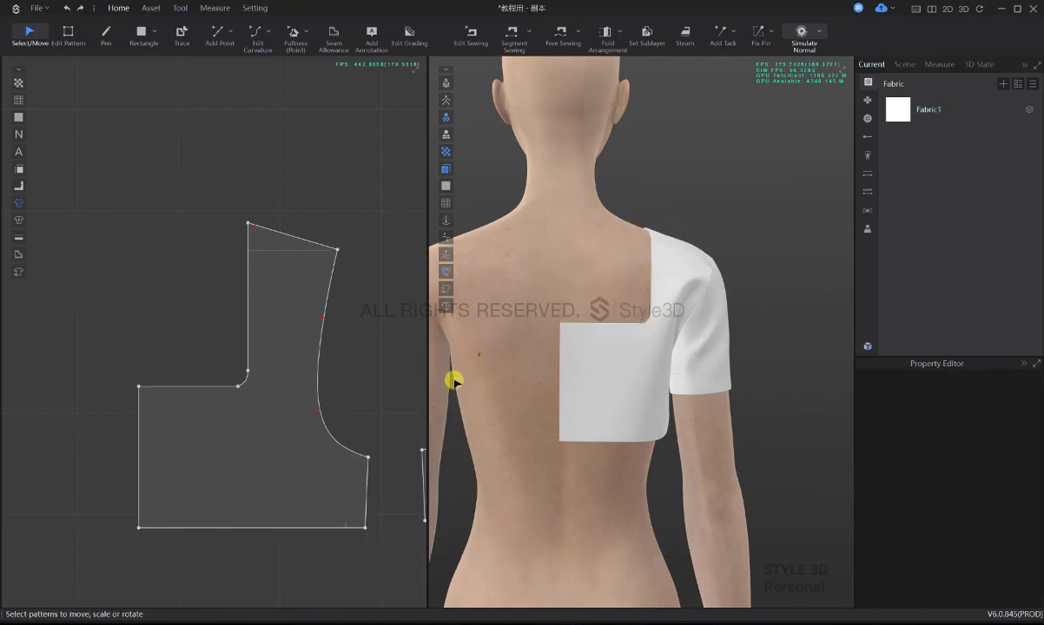
# - Hide the sleeve pattern and the avatar in the 3D view
pyautogui.scroll(-5, 218, 420)
pyautogui.click(219, 419)
pyautogui.scroll(2, 194, 422)
pyautogui.press('p')
pyautogui.scroll(2, 252, 408)
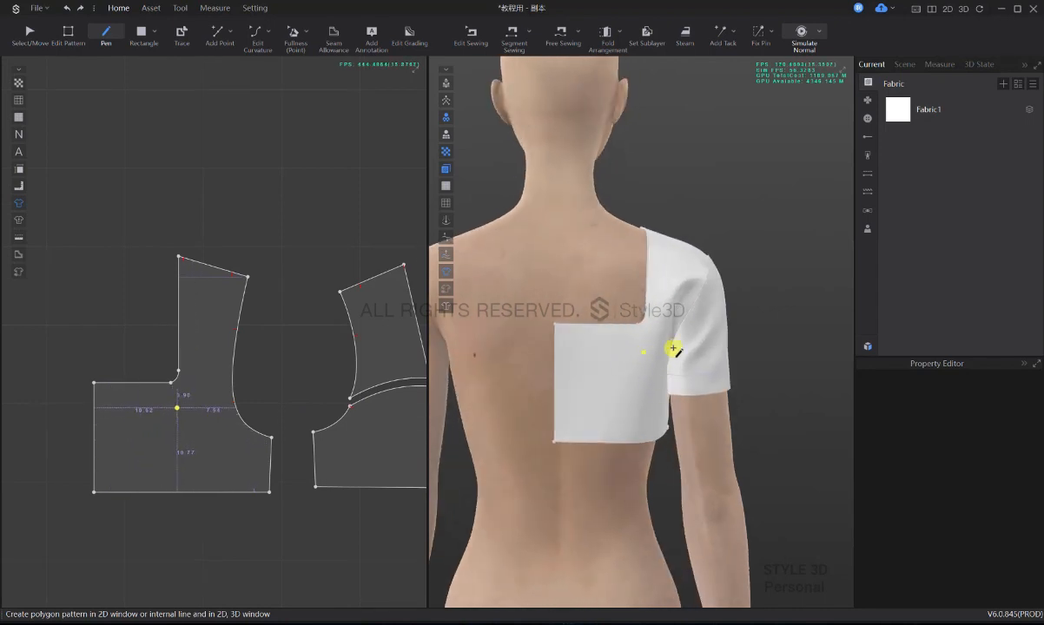
pyautogui.scroll(-5, 624, 415)
pyautogui.scroll(5, 606, 356)
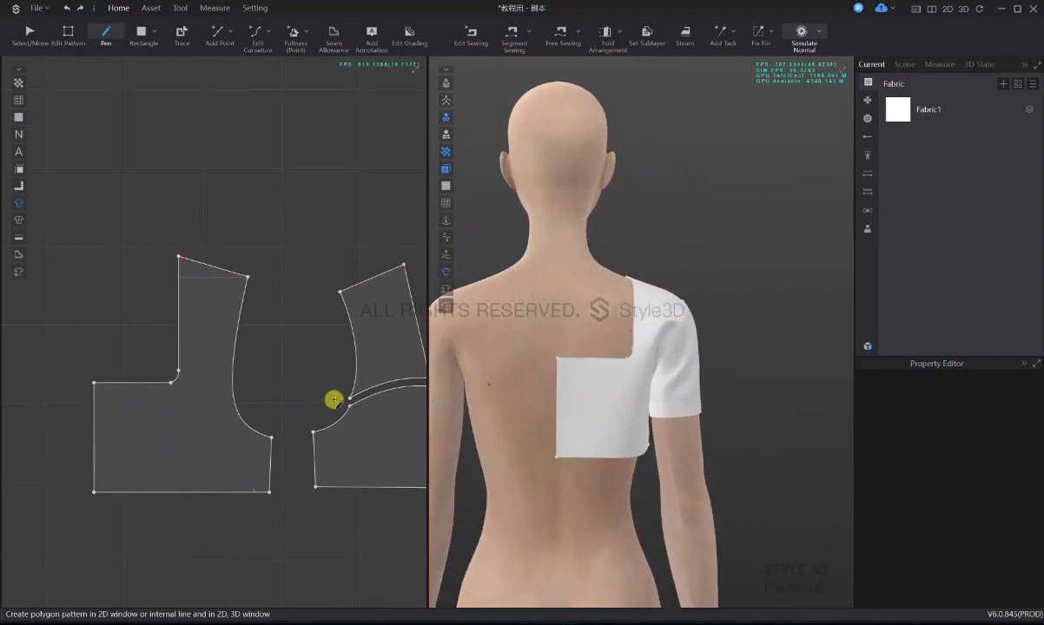
pyautogui.moveTo(616, 405); pyautogui.dragTo(592, 399, button='right')
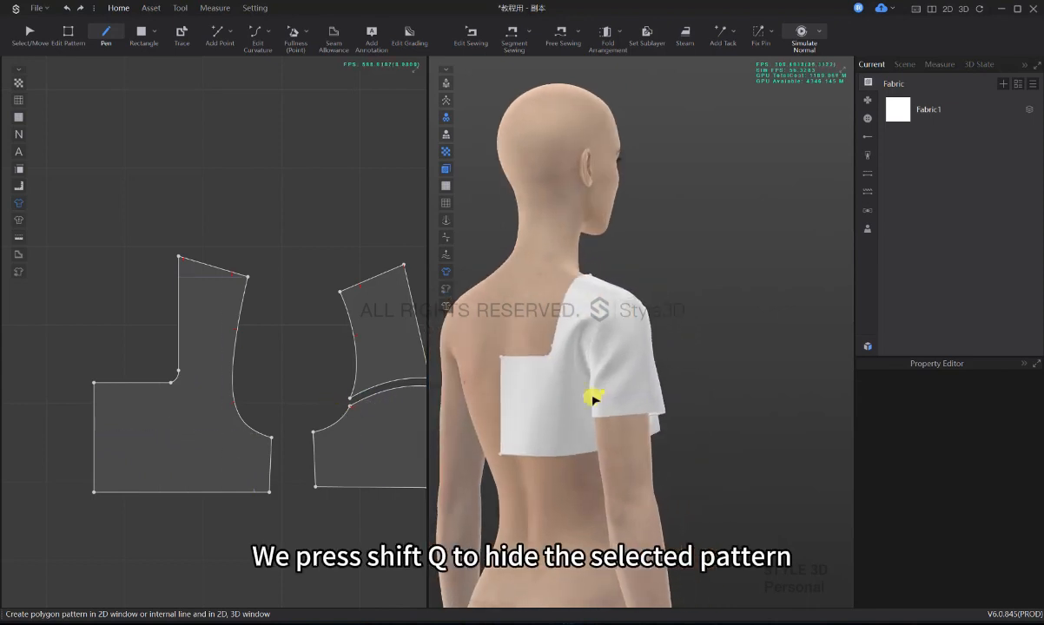
pyautogui.click(628, 380)
pyautogui.hotkey('shift', 'q')
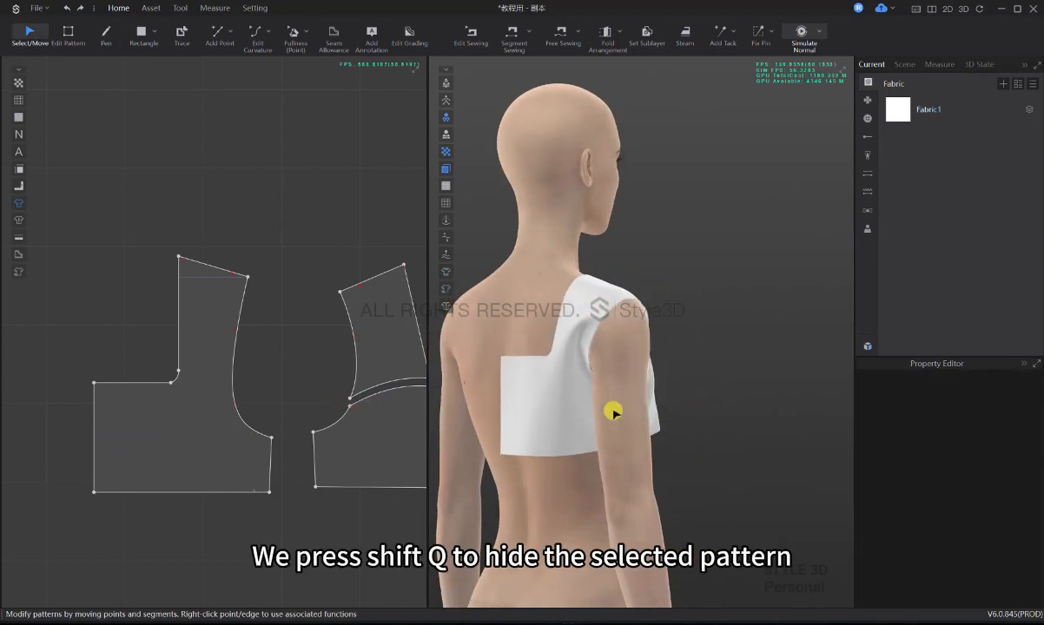
pyautogui.hotkey('shift', 'a')
# - Draw a horizontal internal line about 22.7 cm long across the back pattern from the underarm corner to the centre edge
pyautogui.scroll(5, 617, 426)
pyautogui.moveTo(619, 427); pyautogui.dragTo(635, 391, button='middle')
pyautogui.scroll(-1, 635, 391)
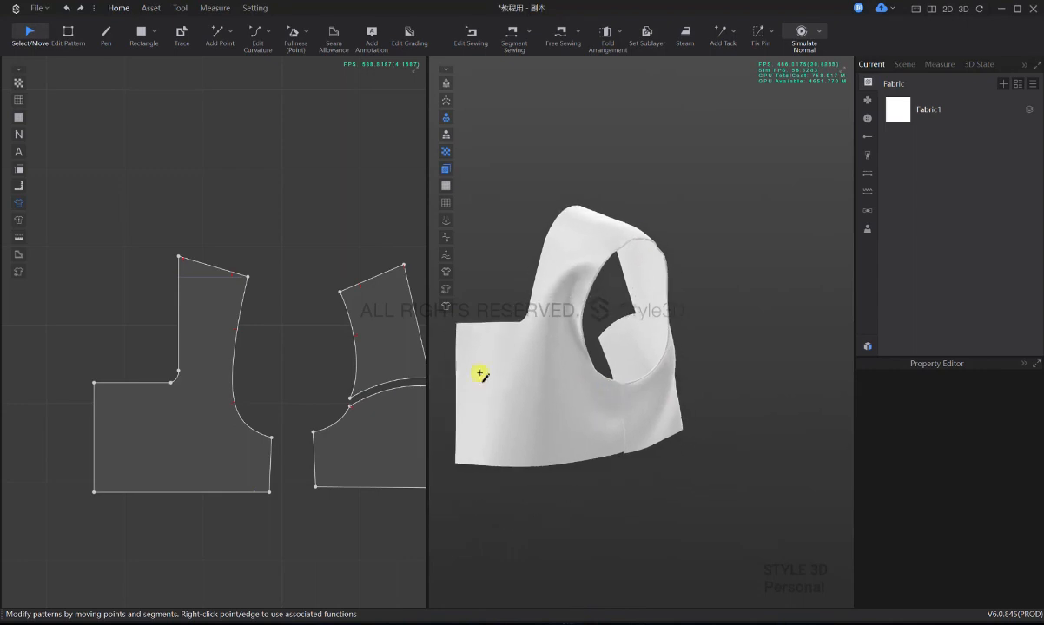
pyautogui.press('h')
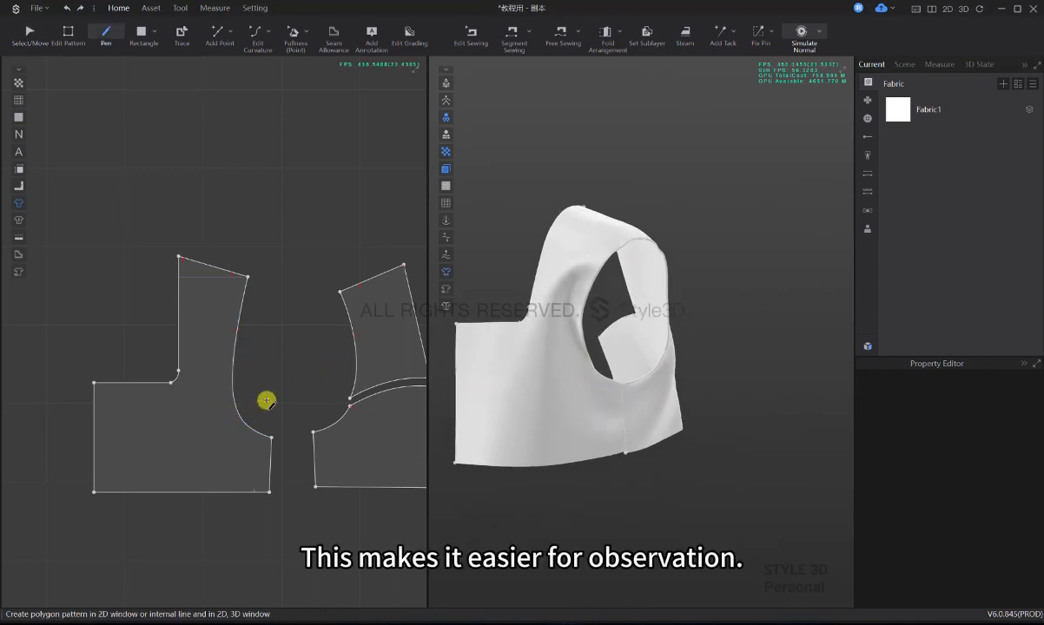
pyautogui.moveTo(550, 420)
pyautogui.mouseDown(button='right')
pyautogui.moveTo(562, 394)
pyautogui.moveTo(493, 398)
pyautogui.moveTo(543, 380)
pyautogui.moveTo(558, 354)
pyautogui.moveTo(621, 356)
pyautogui.mouseUp(button='right')
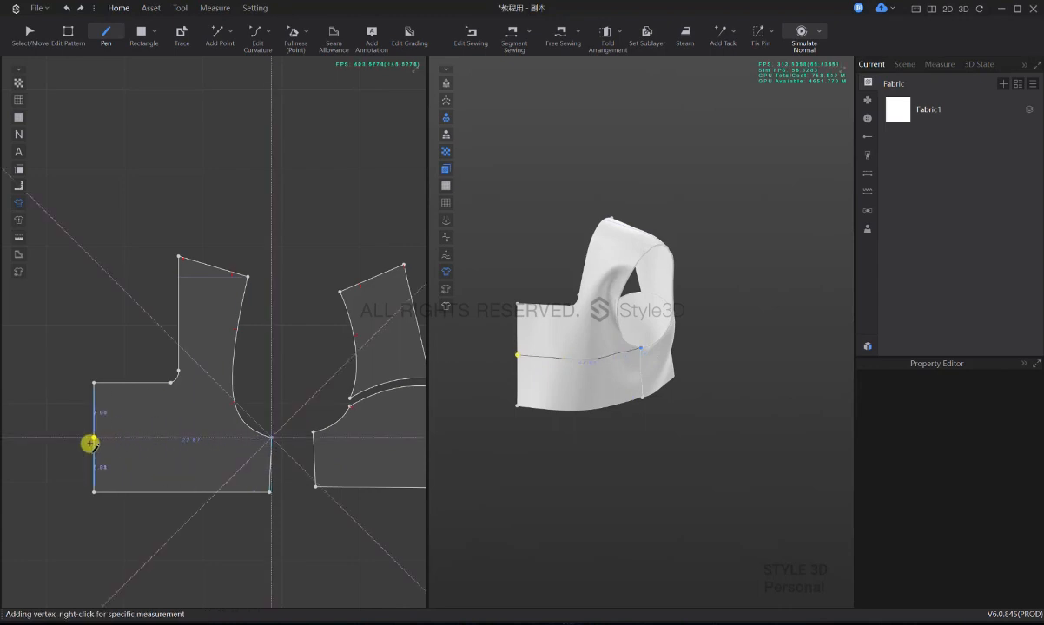
pyautogui.click(96, 442)
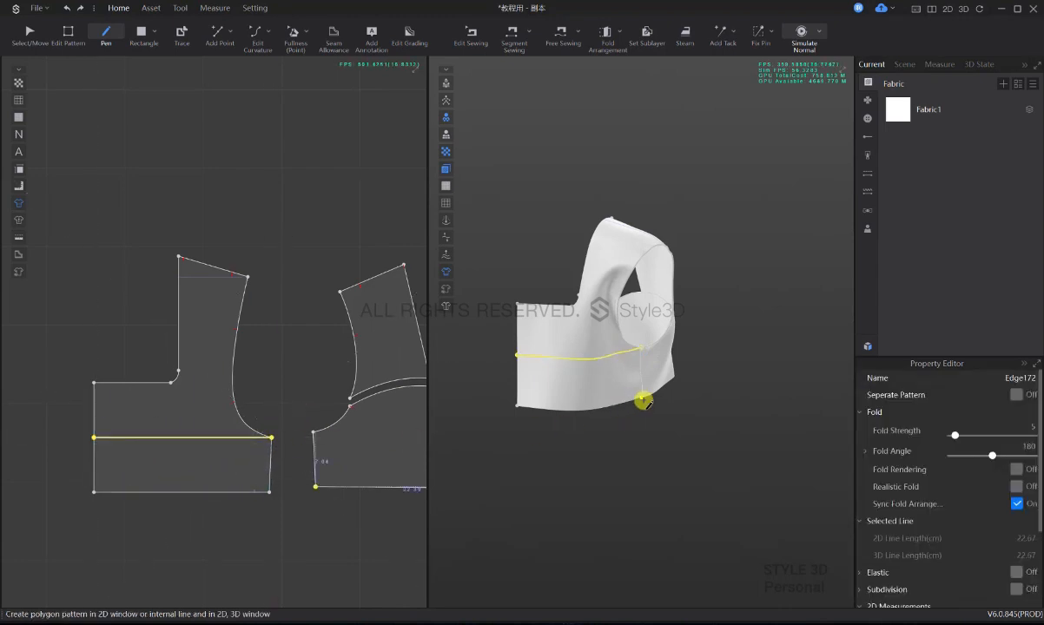
# - Move the back pattern's horizontal neckline edge and its rounded corner down by 3 cm
pyautogui.moveTo(256, 389); pyautogui.dragTo(152, 394)
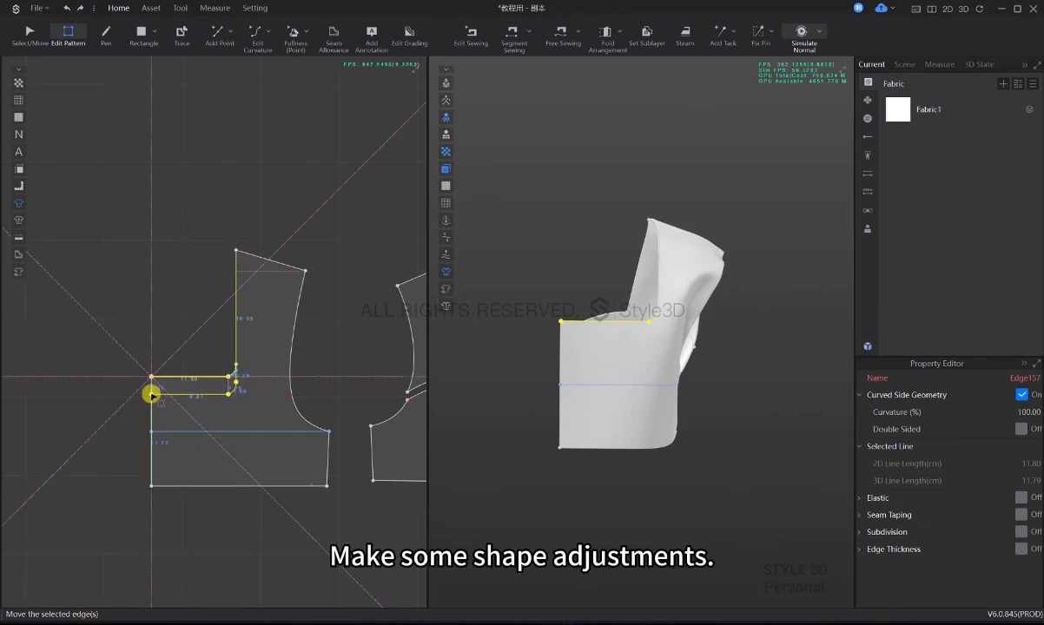
pyautogui.press('Return')
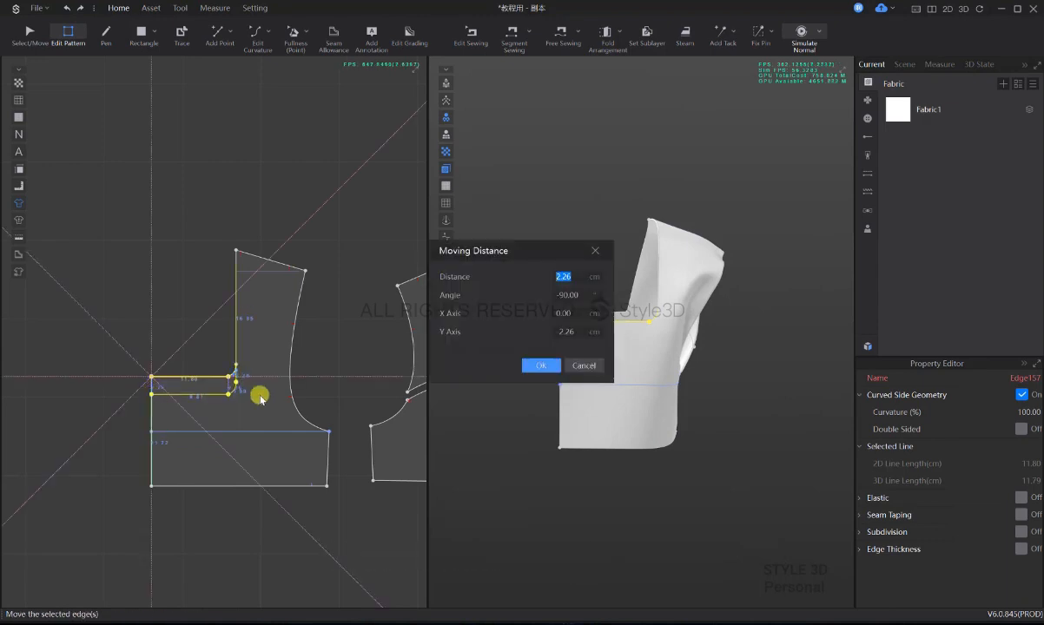
pyautogui.write('5')
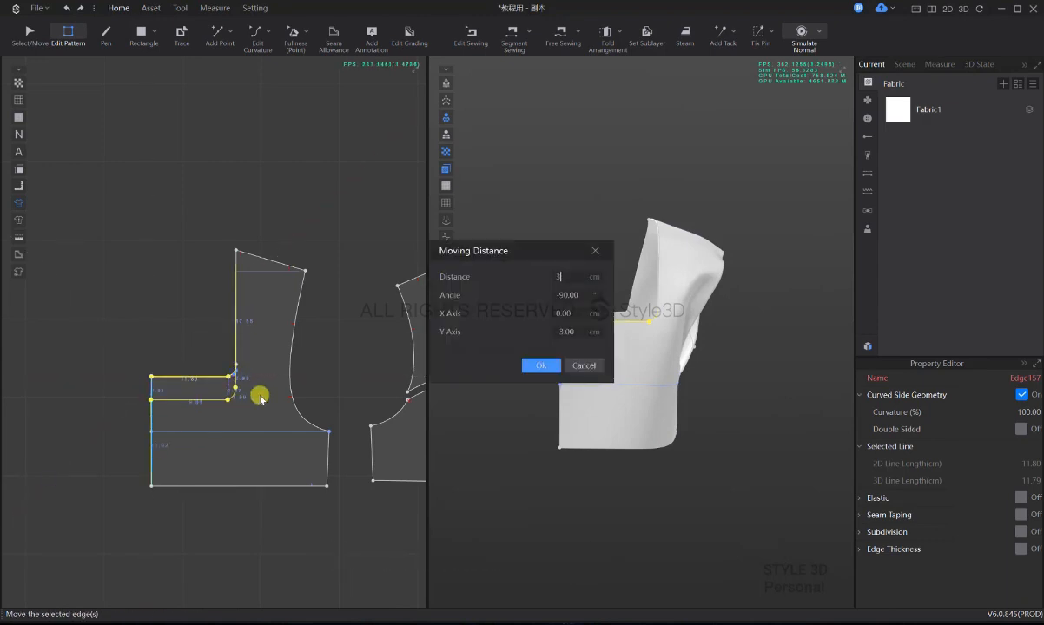
pyautogui.press('Return')
pyautogui.click(382, 345)
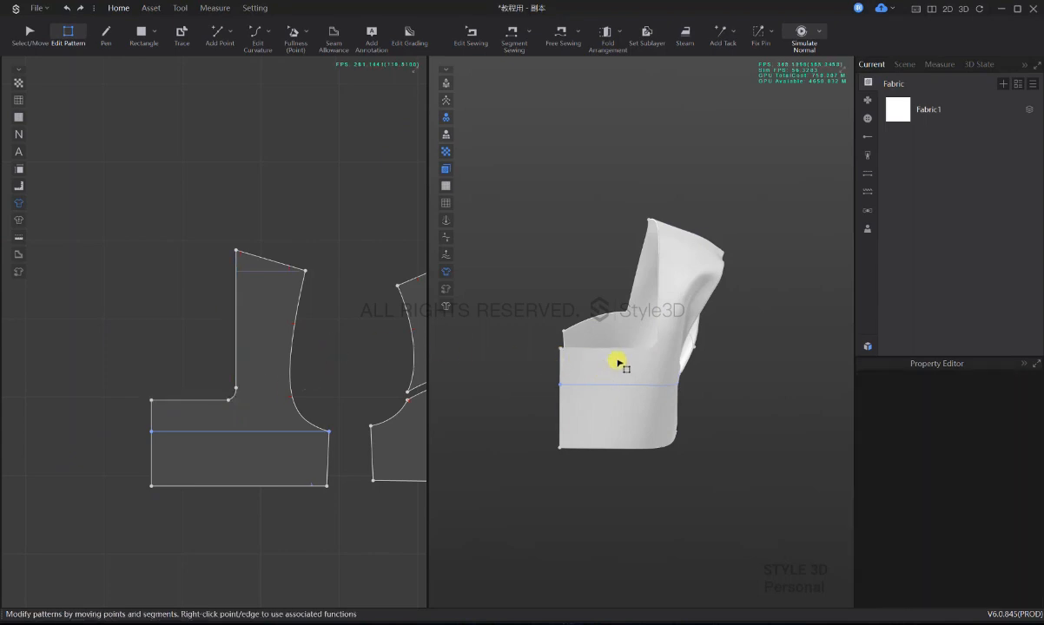
# - Simulate the reshaped garment briefly and show the avatar again
pyautogui.press('space')
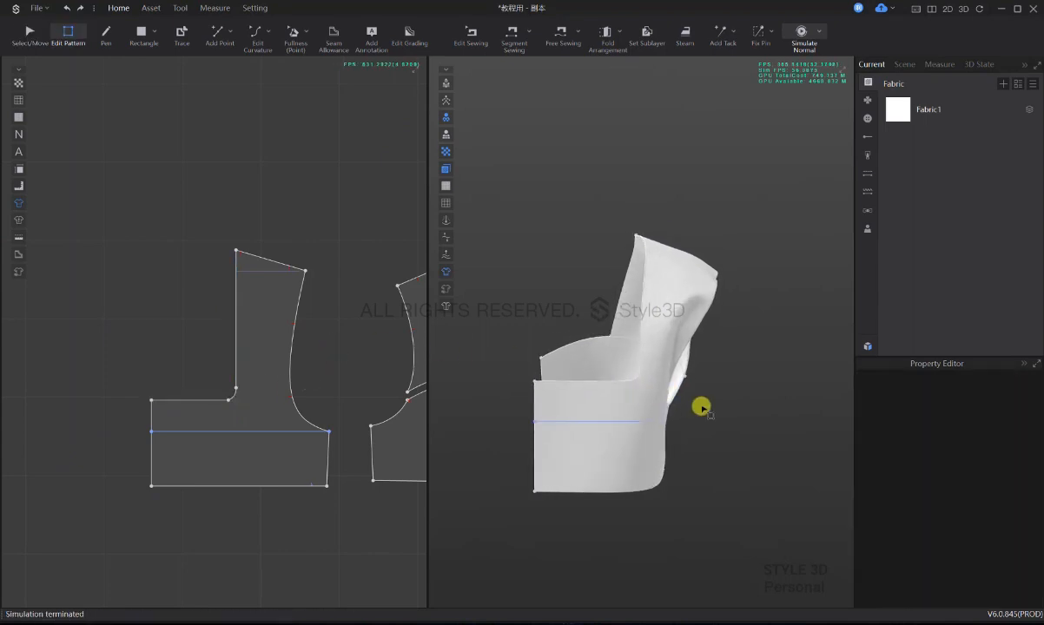
pyautogui.moveTo(701, 406); pyautogui.dragTo(618, 408, button='right')
pyautogui.hotkey('shift', 'a')
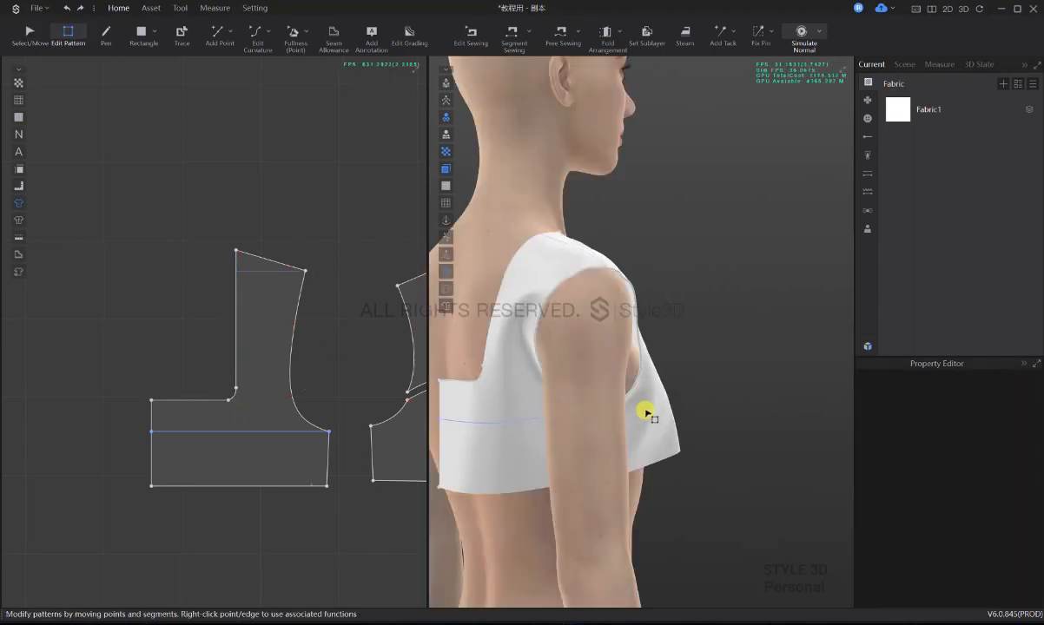
pyautogui.press('2')
pyautogui.press('q')
pyautogui.moveTo(640, 246); pyautogui.dragTo(680, 365, button='middle')
pyautogui.scroll(4, 682, 364)
pyautogui.moveTo(680, 363); pyautogui.dragTo(629, 355, button='right')
pyautogui.press('2')
# - Create symmetric copies of all garment patterns and place them beside the originals in the 2D layout
pyautogui.scroll(-6, 320, 426)
pyautogui.scroll(-3, 304, 437)
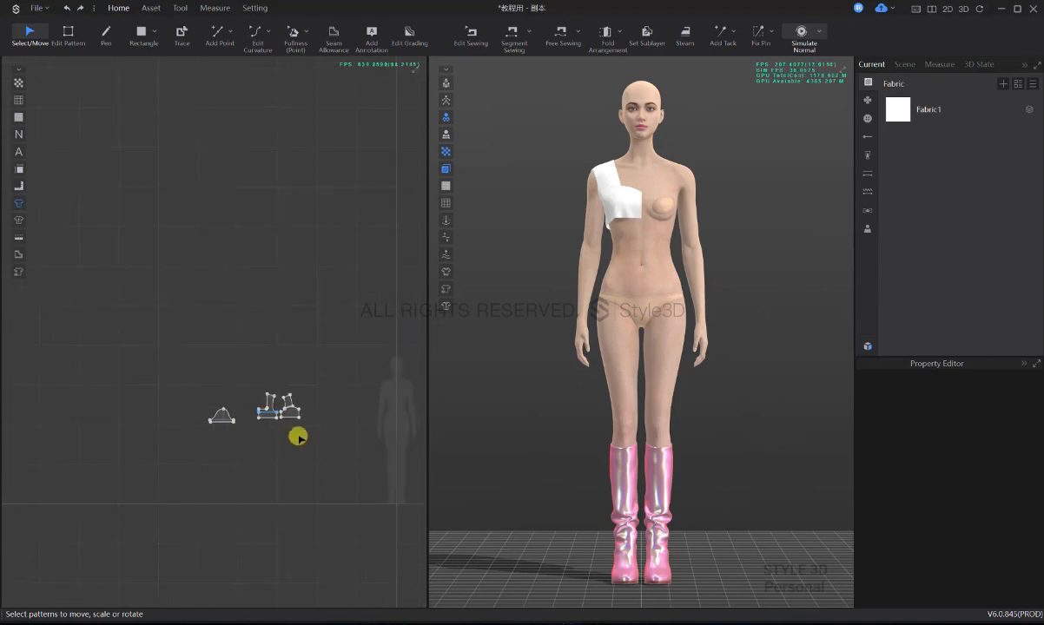
pyautogui.scroll(3, 310, 438)
pyautogui.hotkey('ctrl', 'a')
pyautogui.rightClick(264, 400)
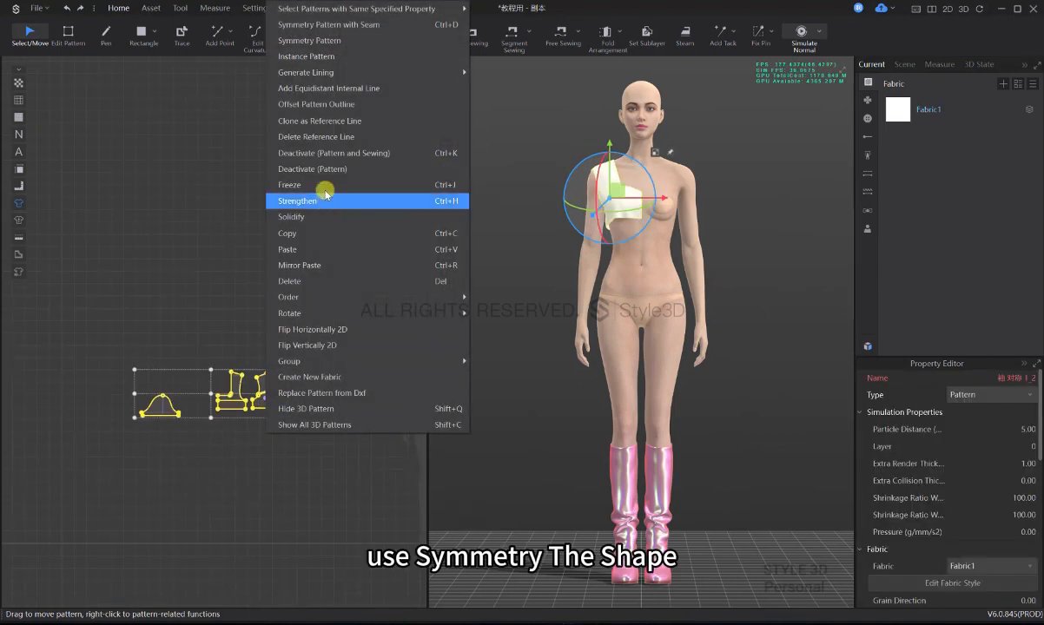
pyautogui.click(345, 40)
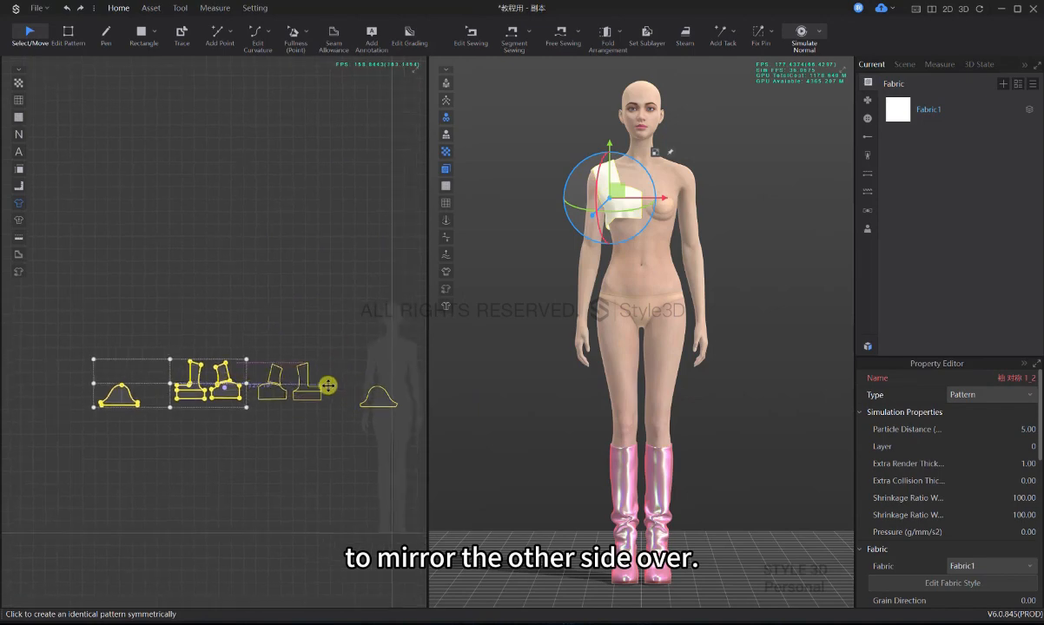
pyautogui.click(379, 363)
# - Apply Symmetry The Shape to the copied patterns in the 3D view and simulate the full garment
pyautogui.scroll(-8, 641, 333)
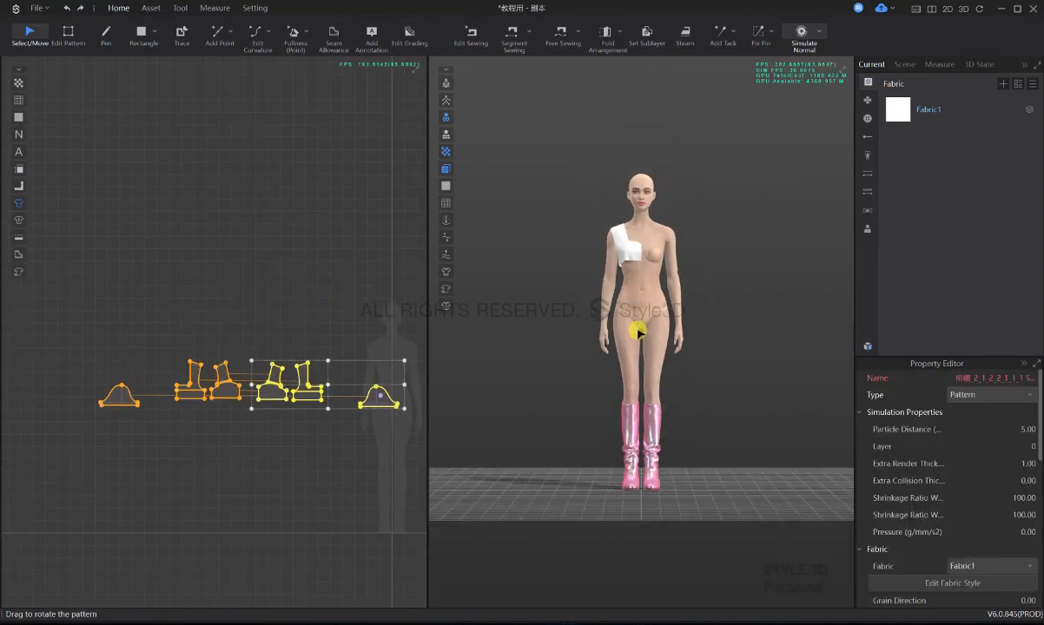
pyautogui.rightClick(496, 289)
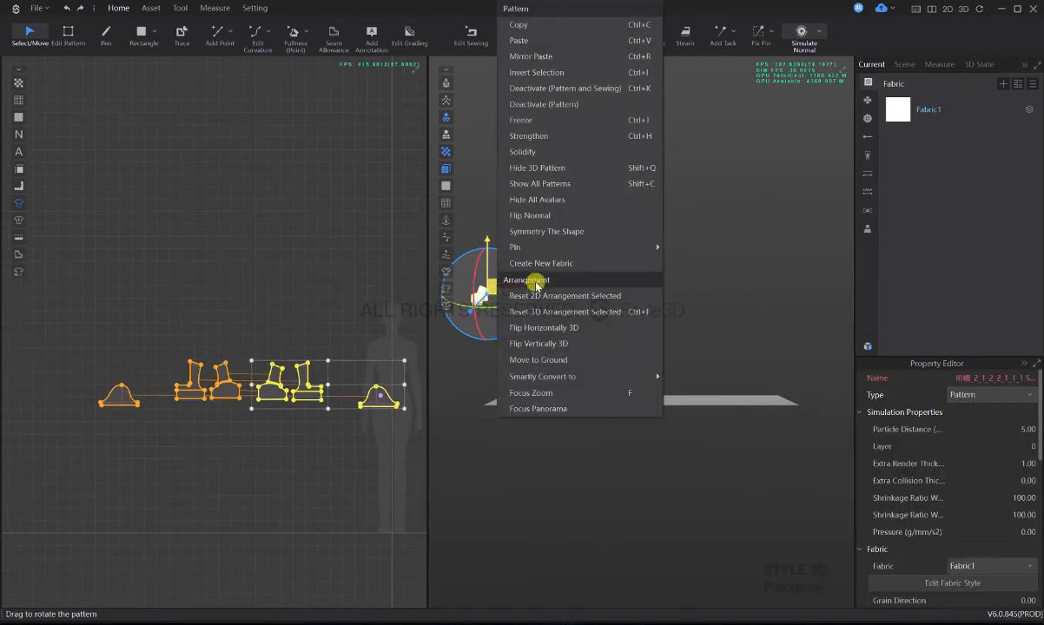
pyautogui.click(563, 232)
pyautogui.scroll(5, 726, 304)
pyautogui.click(702, 310)
pyautogui.scroll(8, 668, 284)
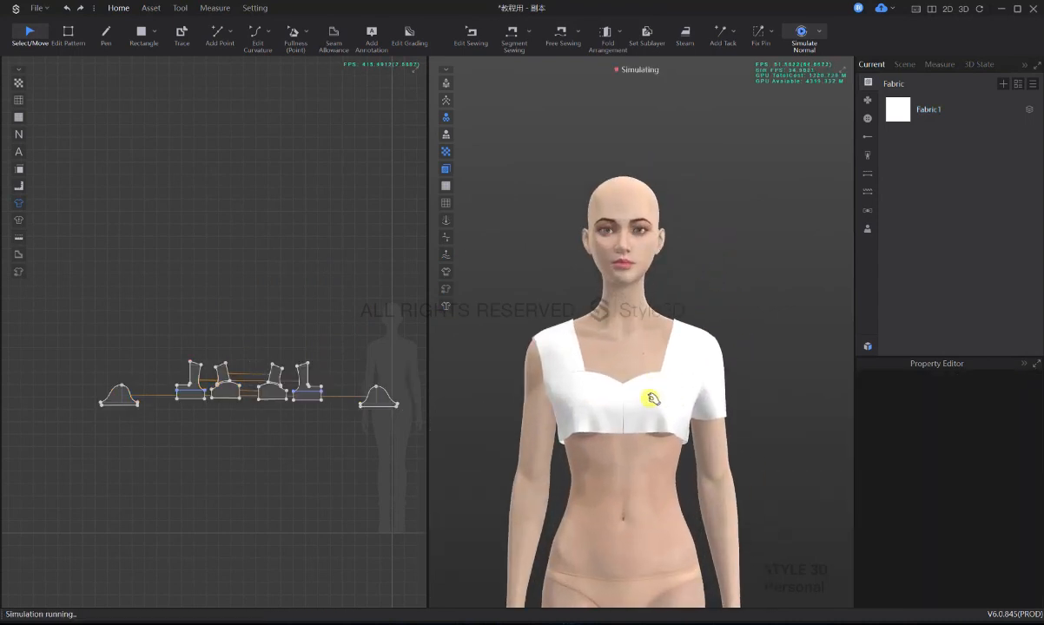
# - Show the hidden original sleeve pattern in the 3D view again
pyautogui.click(119, 397)
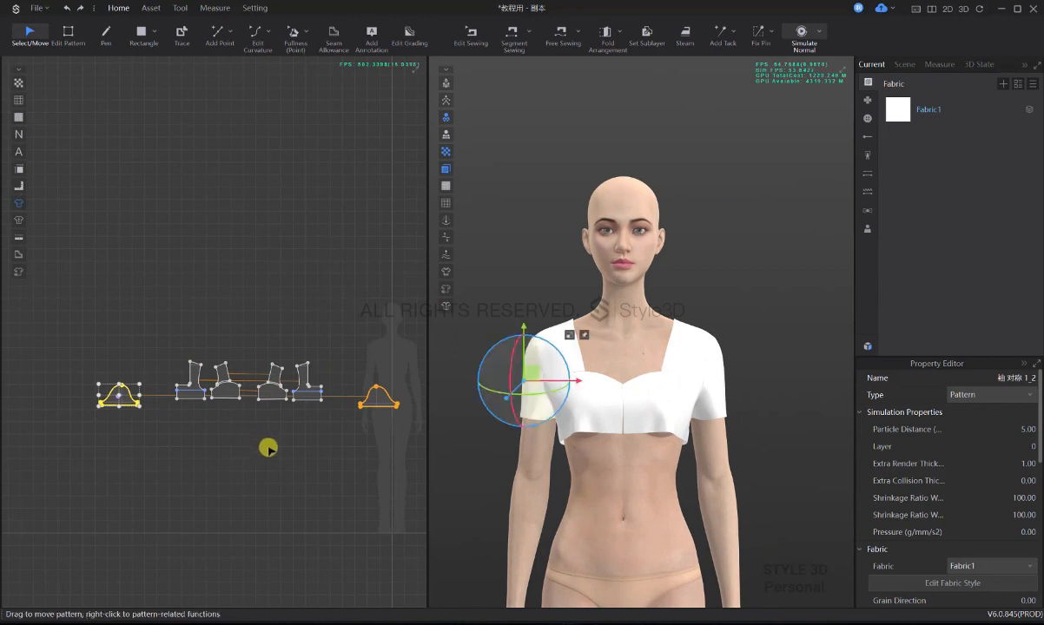
pyautogui.click(524, 443)
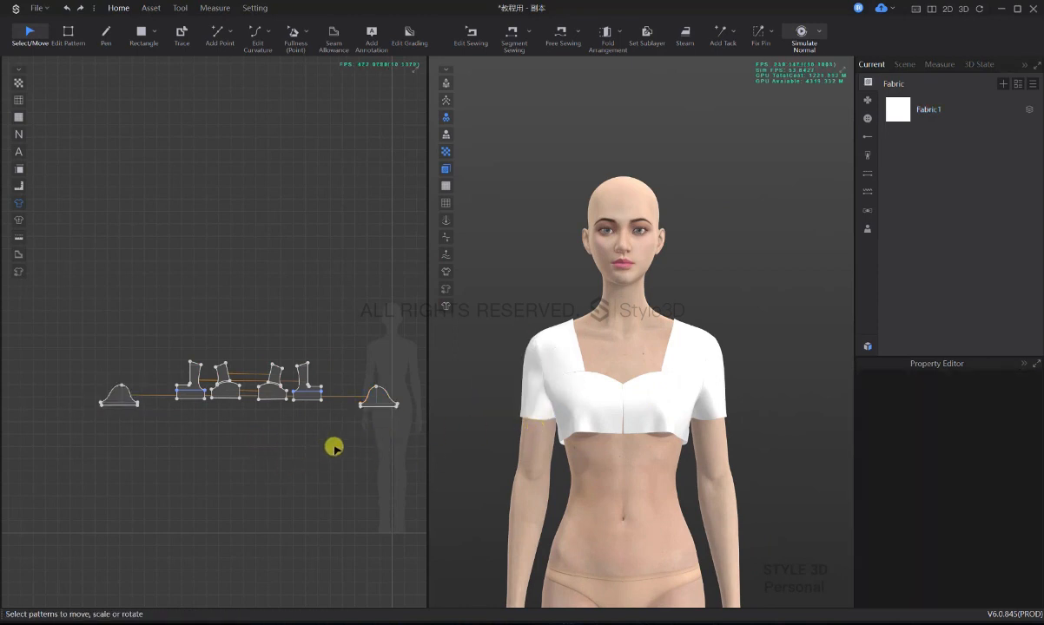
pyautogui.moveTo(689, 477); pyautogui.dragTo(692, 426, button='middle')
# - Merge the two lower front patterns into one piece along their centre edges
pyautogui.scroll(3, 278, 421)
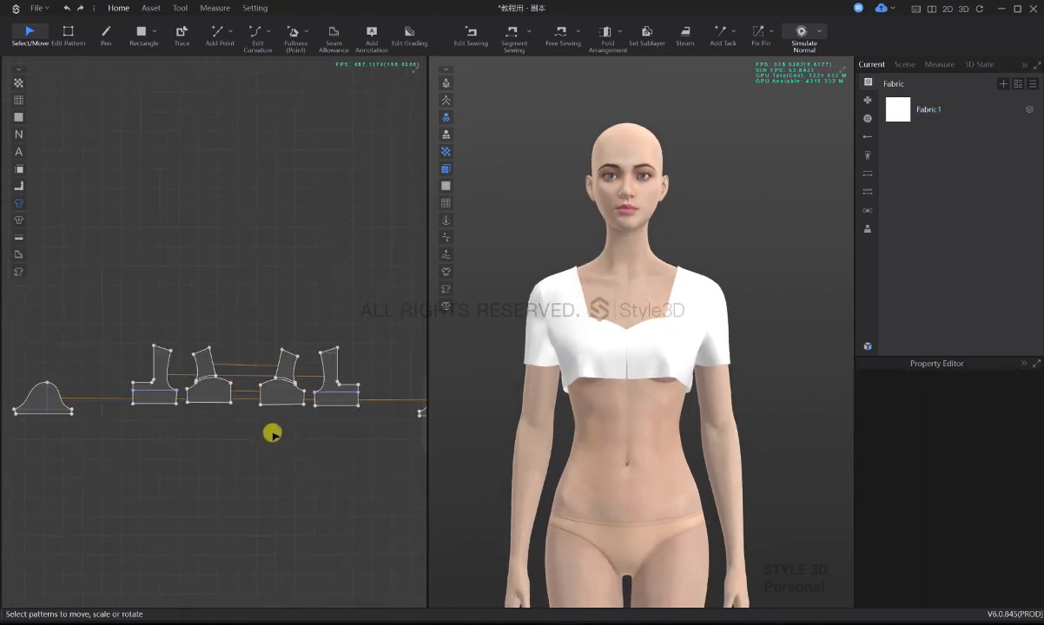
pyautogui.press('z')
pyautogui.moveTo(349, 421); pyautogui.dragTo(307, 462, button='middle')
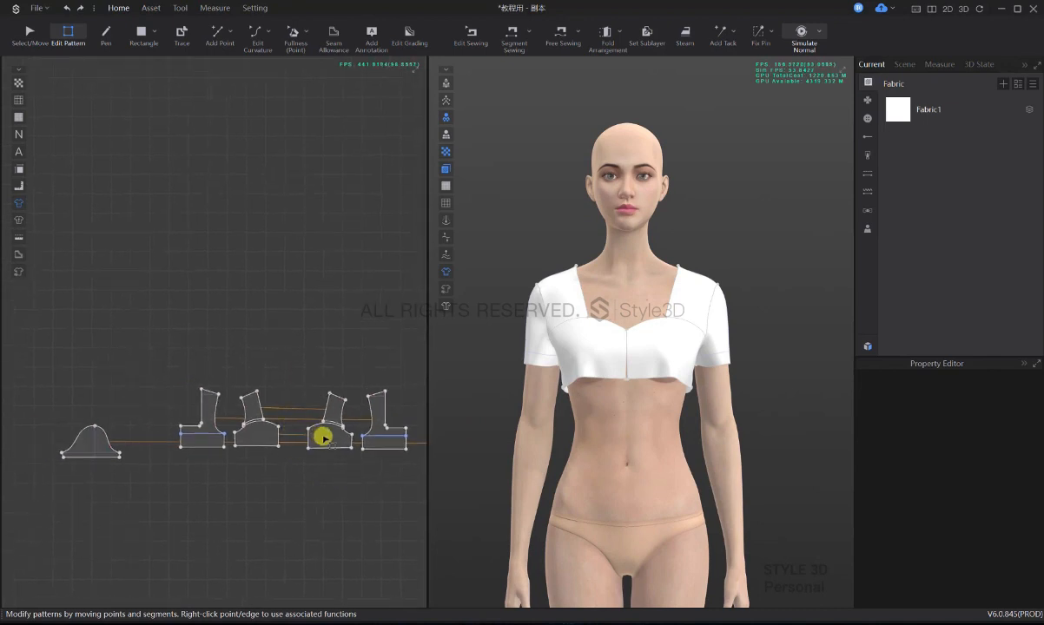
pyautogui.click(308, 436)
pyautogui.scroll(3, 307, 438)
pyautogui.rightClick(237, 429)
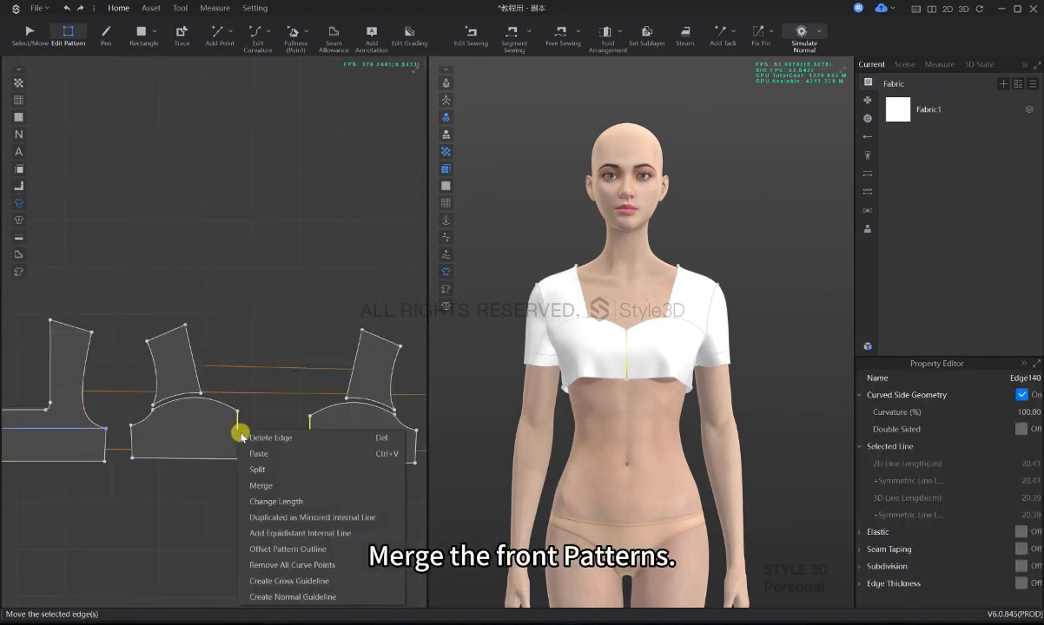
pyautogui.click(264, 473)
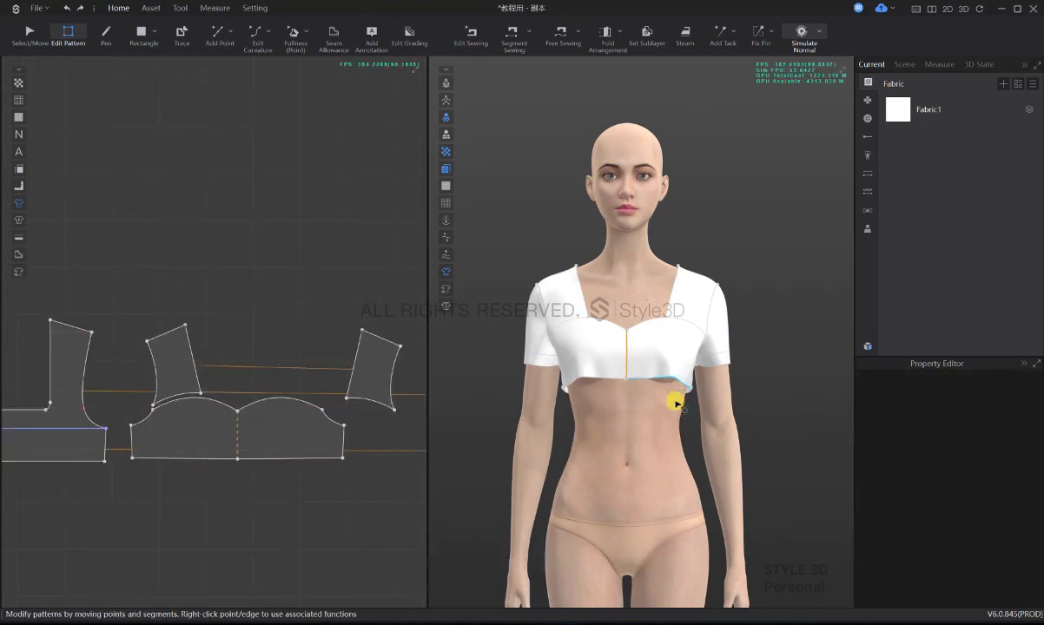
# - Simulate the garment briefly with the merged front and turn the avatar to its back
pyautogui.scroll(3, 675, 402)
pyautogui.press('space')
pyautogui.moveTo(739, 447); pyautogui.dragTo(517, 443, button='right')
pyautogui.press('space')
pyautogui.scroll(-2, 321, 460)
# - Sew the centre edges of the two back patterns together with Segment Sewing and simulate the closed back
pyautogui.press('n')
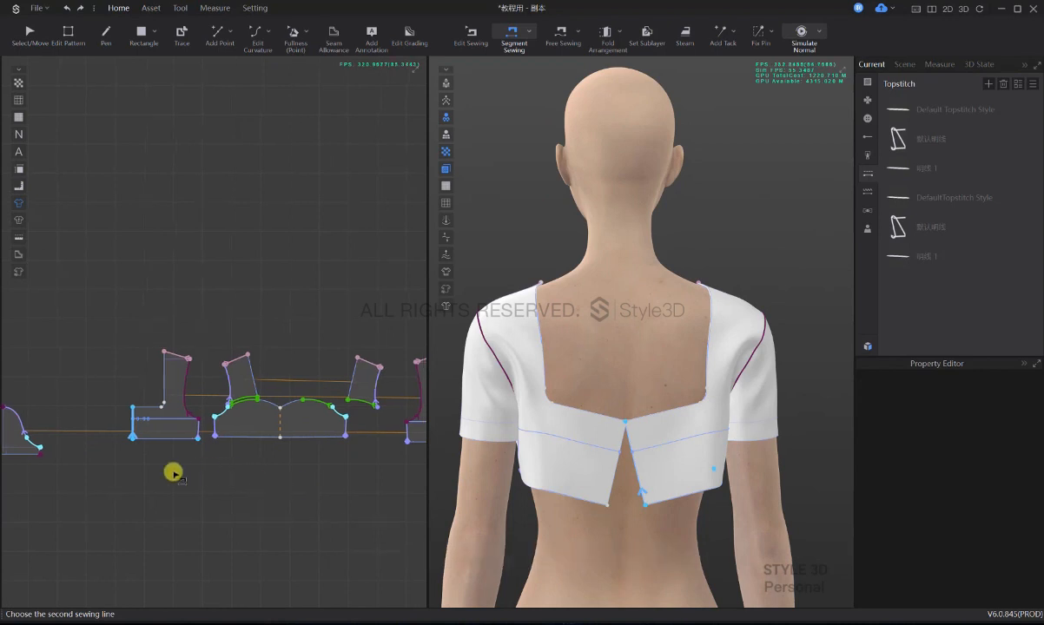
pyautogui.moveTo(418, 486); pyautogui.dragTo(208, 465, button='middle')
pyautogui.click(266, 411)
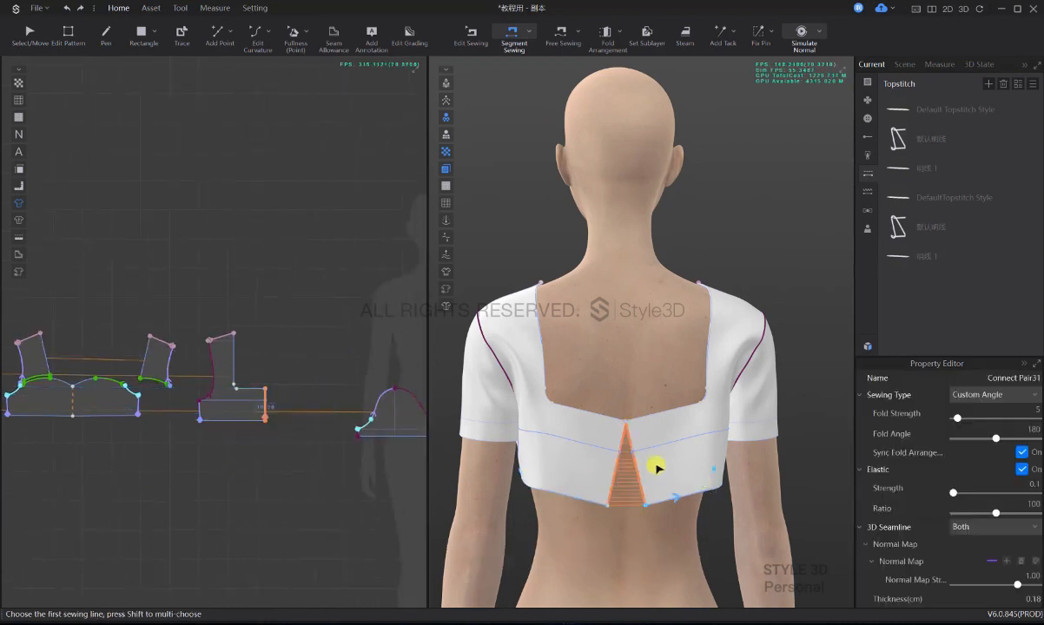
pyautogui.press('space')
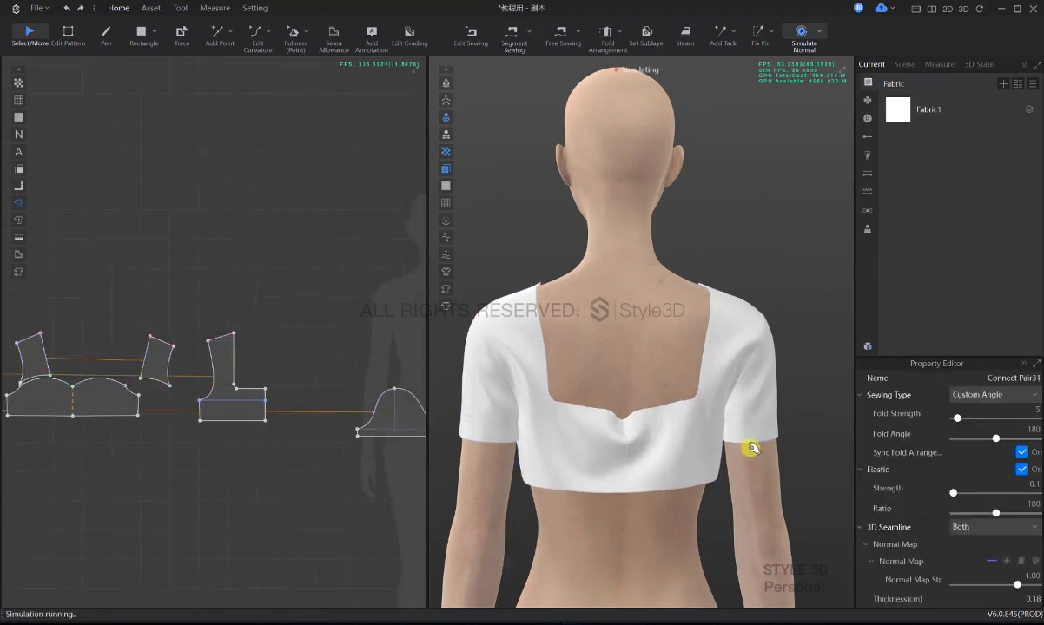
pyautogui.moveTo(751, 448); pyautogui.dragTo(480, 452, button='right')
pyautogui.press('2')
pyautogui.press('n')
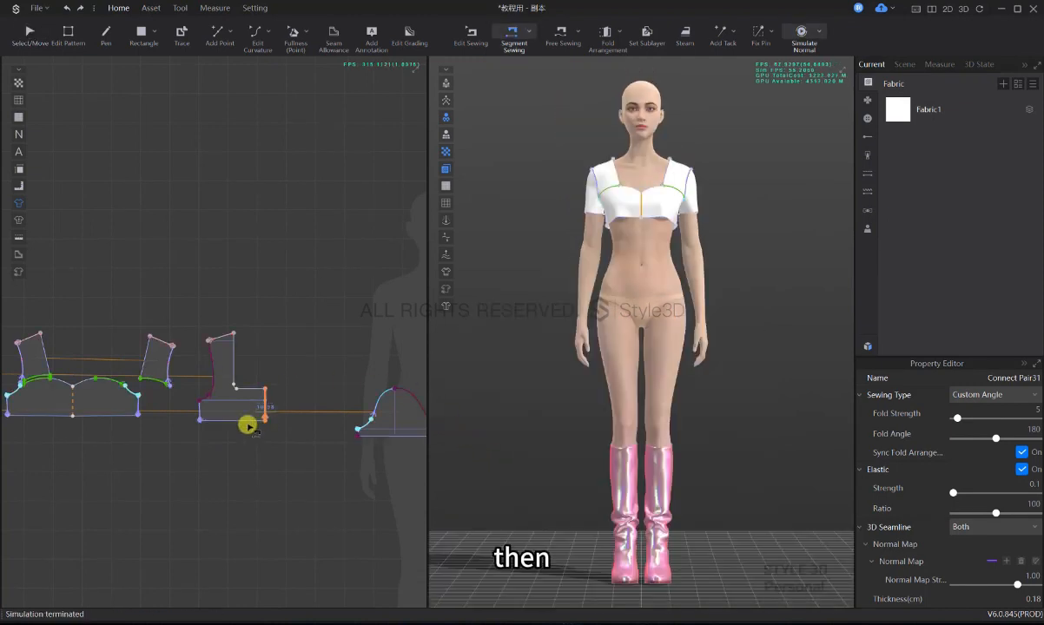
# - Scale all garment patterns down together to 90% in width and height
pyautogui.scroll(-7, 252, 449)
pyautogui.press('q')
pyautogui.hotkey('ctrl', 'a')
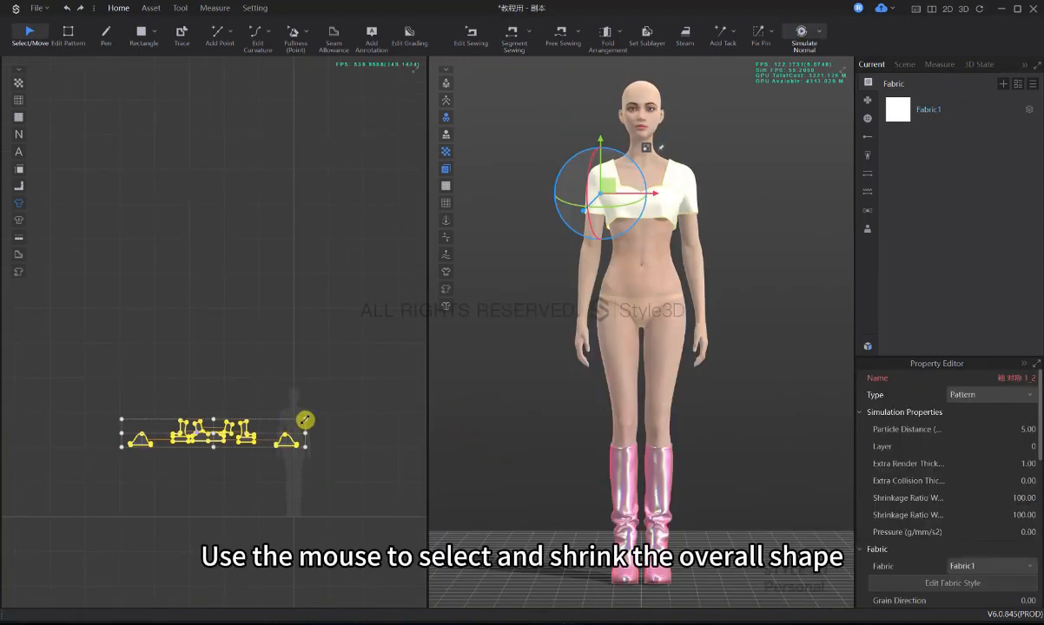
pyautogui.moveTo(305, 420); pyautogui.dragTo(280, 428)
pyautogui.rightClick(279, 428)
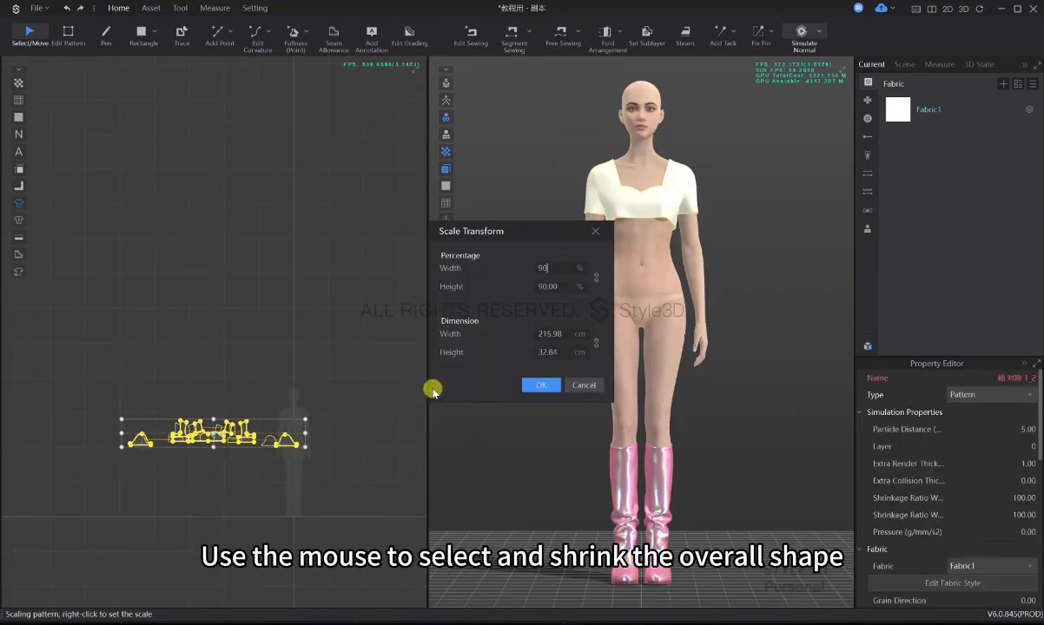
pyautogui.press('Return')
# - Simulate the scaled-down garment and check its fit on the avatar from several sides
pyautogui.scroll(3, 629, 400)
pyautogui.press('space')
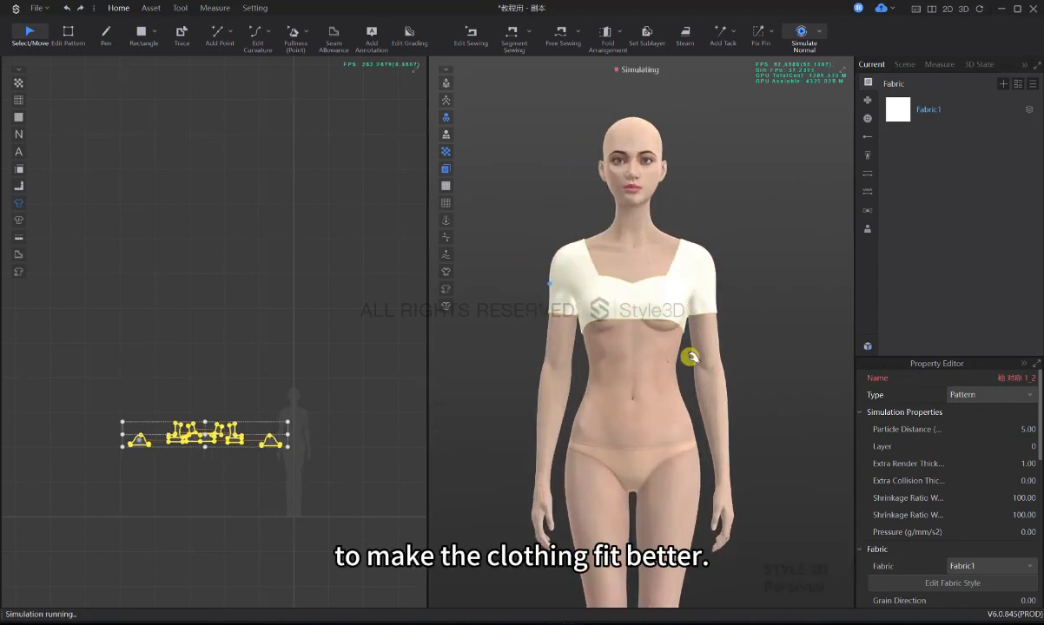
pyautogui.scroll(2, 682, 391)
pyautogui.moveTo(750, 391); pyautogui.dragTo(559, 404, button='right')
pyautogui.press('space')
pyautogui.press('space')
pyautogui.press('2')
pyautogui.scroll(3, 648, 279)
pyautogui.moveTo(615, 297); pyautogui.dragTo(608, 411, button='middle')
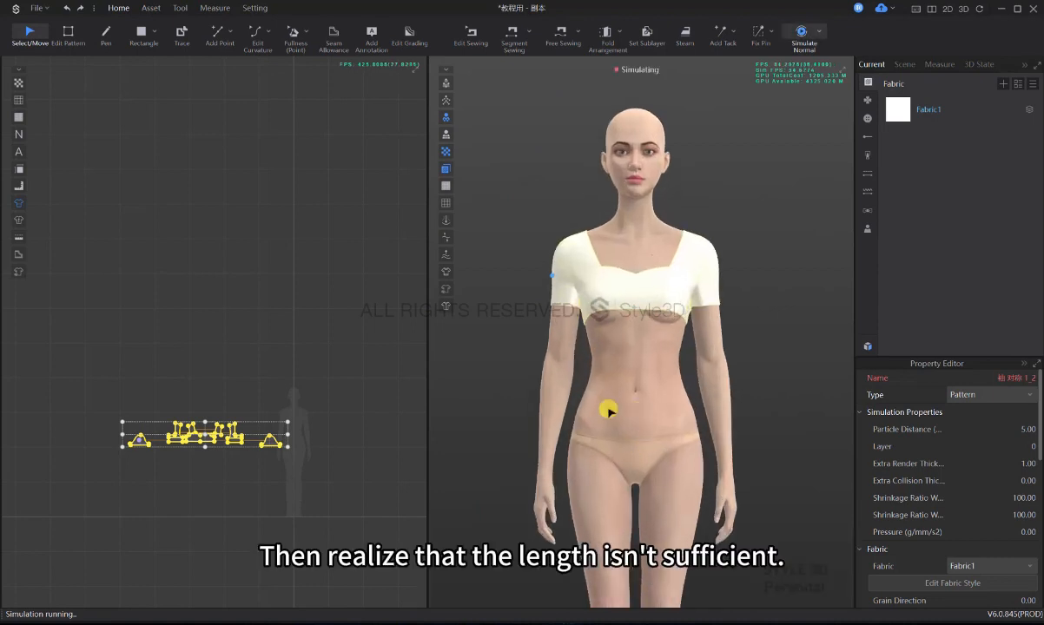
pyautogui.press('space')
# - Move the hem edges of the front and back patterns straight down by 10 cm
pyautogui.moveTo(243, 442); pyautogui.dragTo(287, 444, button='middle')
pyautogui.scroll(3, 292, 445)
pyautogui.click(298, 447)
pyautogui.scroll(3, 298, 448)
pyautogui.press('z')
pyautogui.moveTo(376, 438); pyautogui.dragTo(314, 432, button='middle')
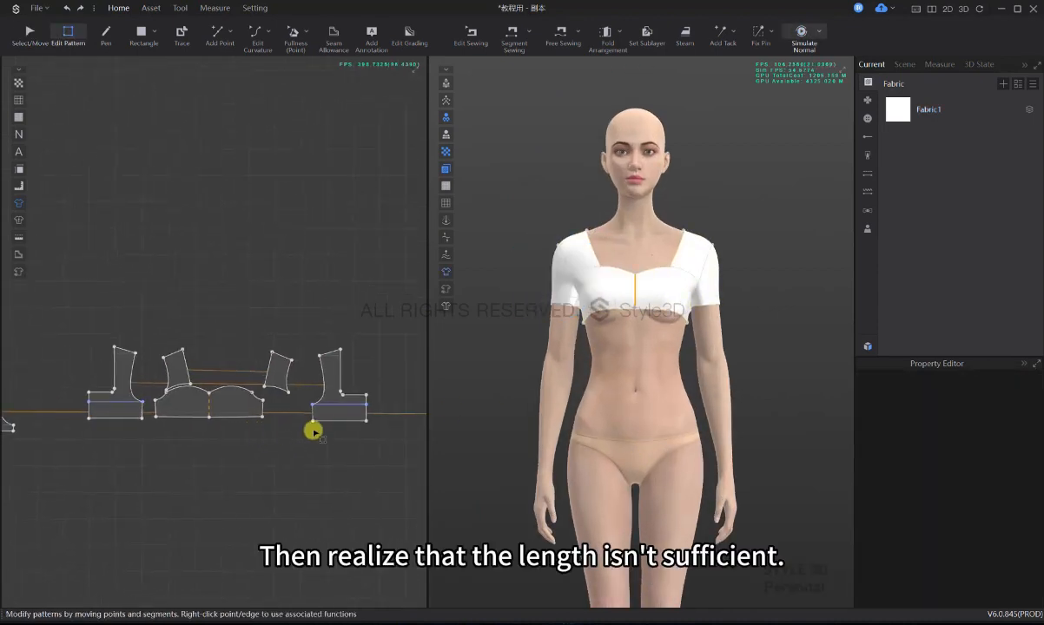
pyautogui.click(321, 422)
pyautogui.keyDown('shift'); pyautogui.moveTo(231, 418); pyautogui.dragTo(230, 441); pyautogui.keyUp('shift')
pyautogui.rightClick(230, 440)
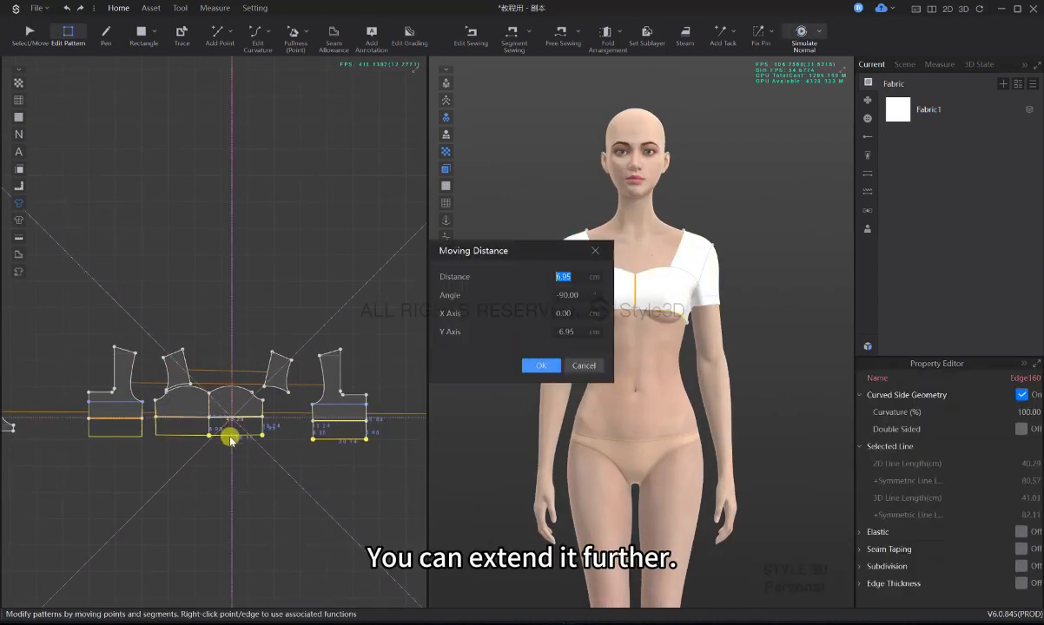
pyautogui.write('10')
pyautogui.press('Return')
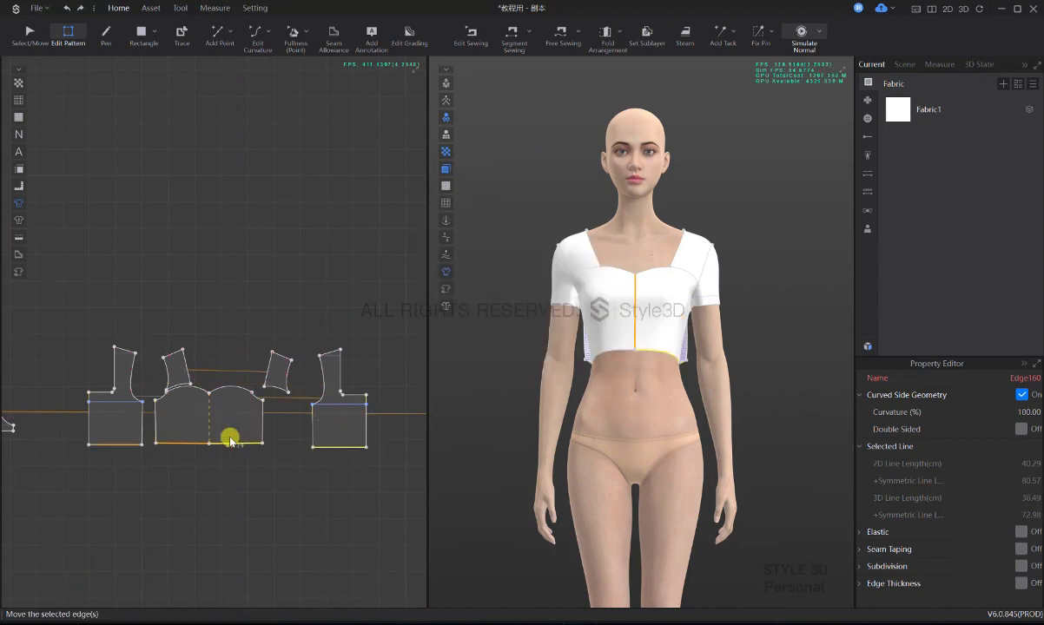
# - Simulate the lengthened garment and examine the hem where front and back meet at the side seam
pyautogui.press('space')
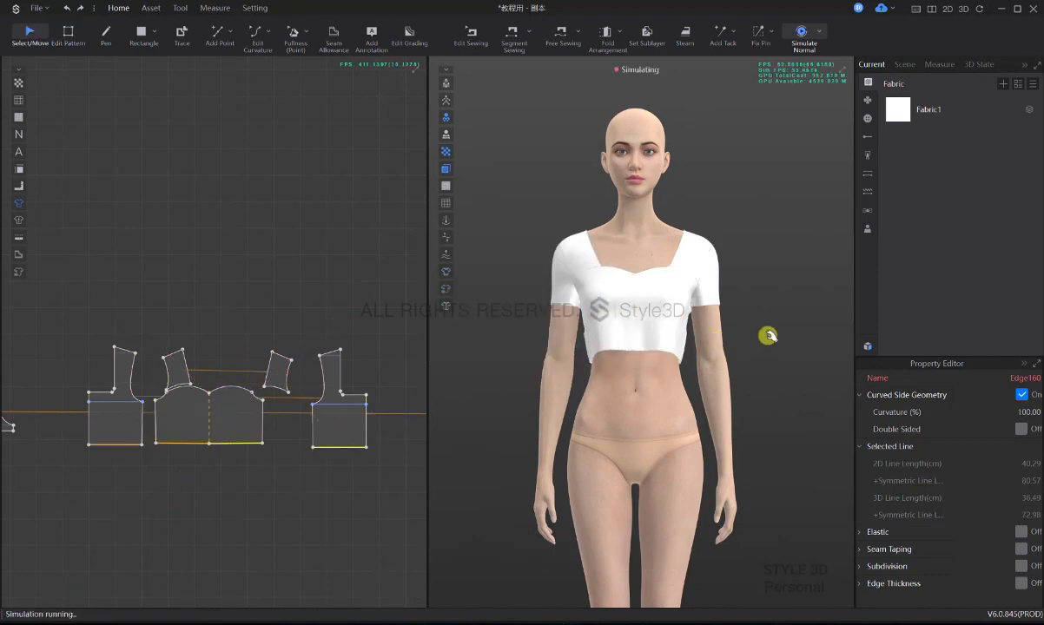
pyautogui.click(768, 336)
pyautogui.press('space')
pyautogui.moveTo(768, 336); pyautogui.dragTo(673, 353, button='right')
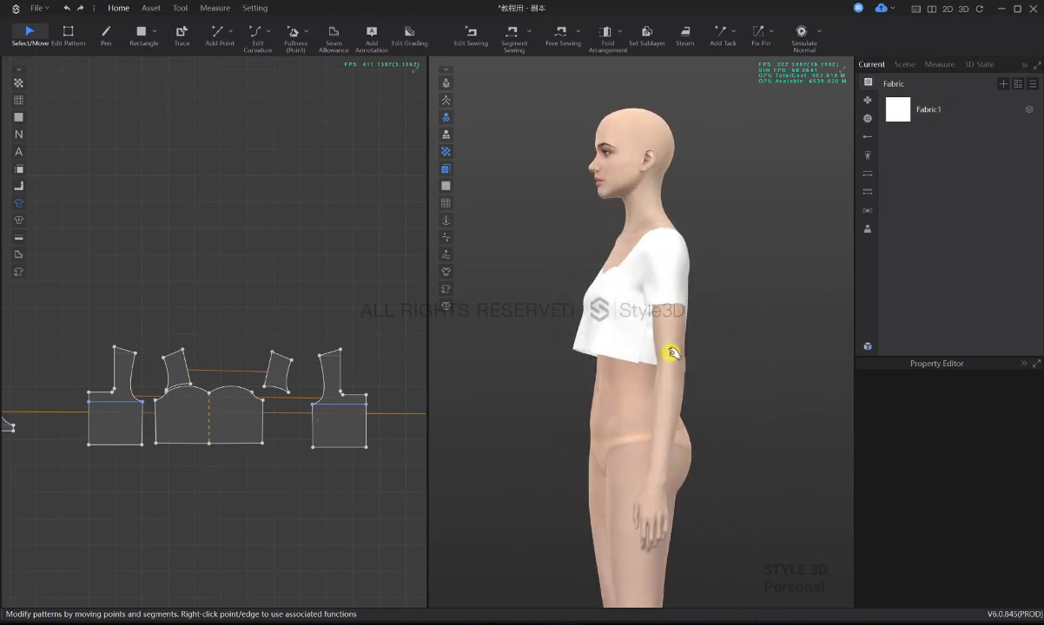
pyautogui.scroll(6, 673, 353)
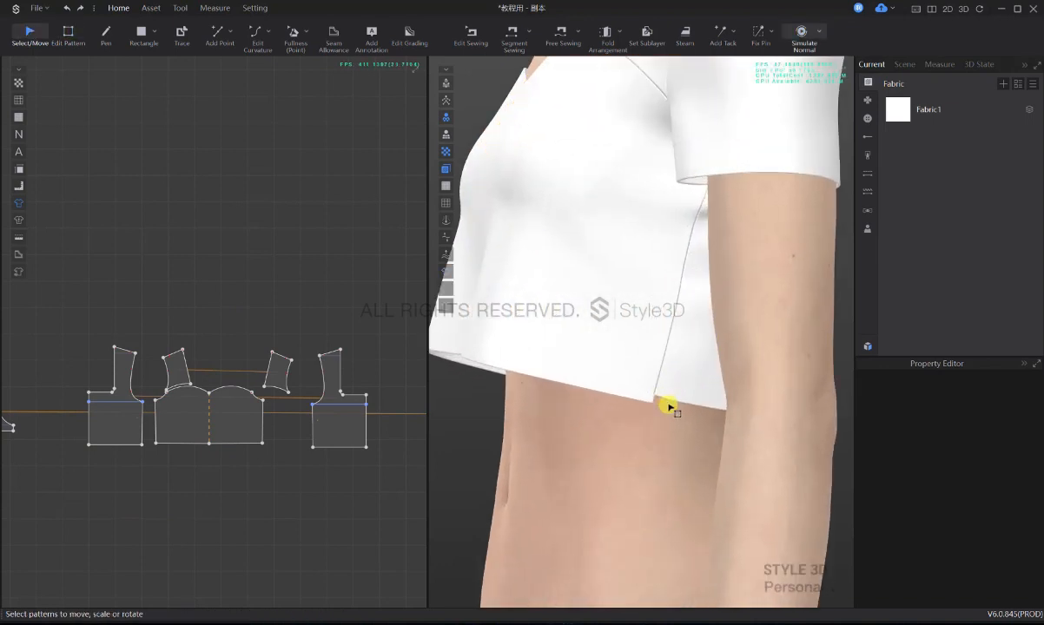
pyautogui.click(650, 398)
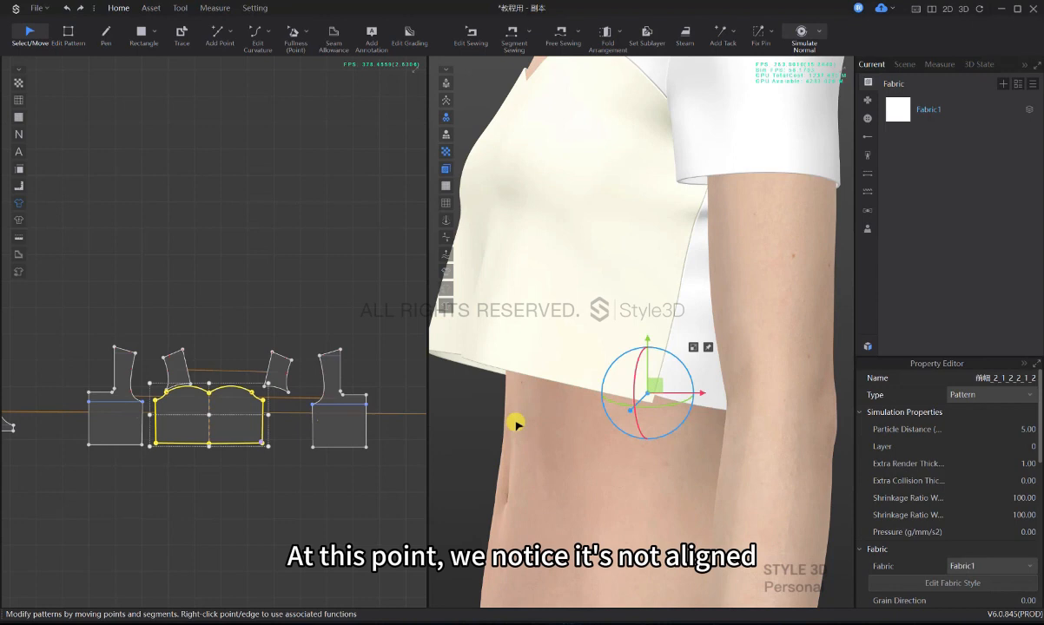
pyautogui.click(283, 479)
# - Move the lower sewing end point of one front side seam to the front pattern's hem corner
pyautogui.scroll(5, 285, 447)
pyautogui.scroll(-1, 322, 416)
pyautogui.moveTo(316, 437); pyautogui.dragTo(253, 450, button='middle')
pyautogui.press('b')
pyautogui.scroll(5, 300, 447)
pyautogui.scroll(-4, 158, 422)
pyautogui.scroll(2, 254, 449)
pyautogui.moveTo(346, 414); pyautogui.dragTo(310, 418, button='middle')
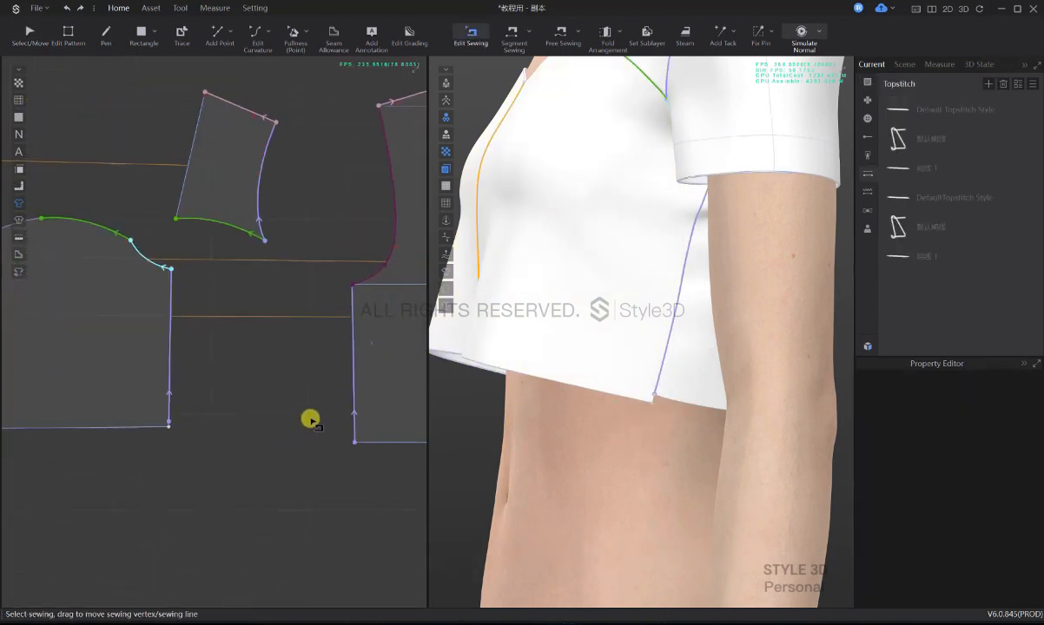
pyautogui.click(353, 391)
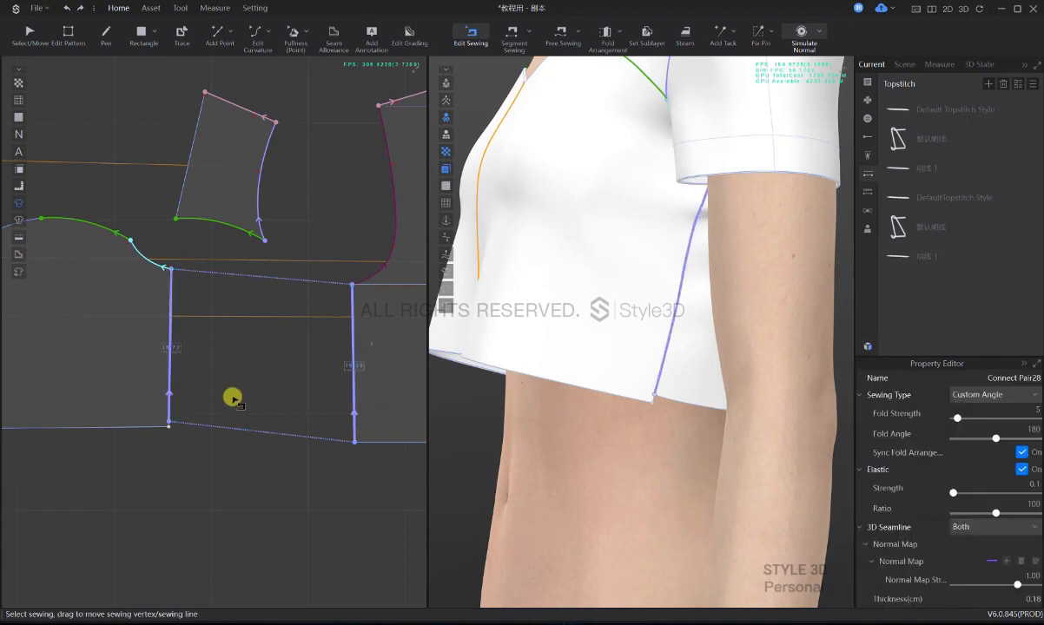
pyautogui.click(229, 397)
pyautogui.click(170, 421)
pyautogui.scroll(5, 170, 422)
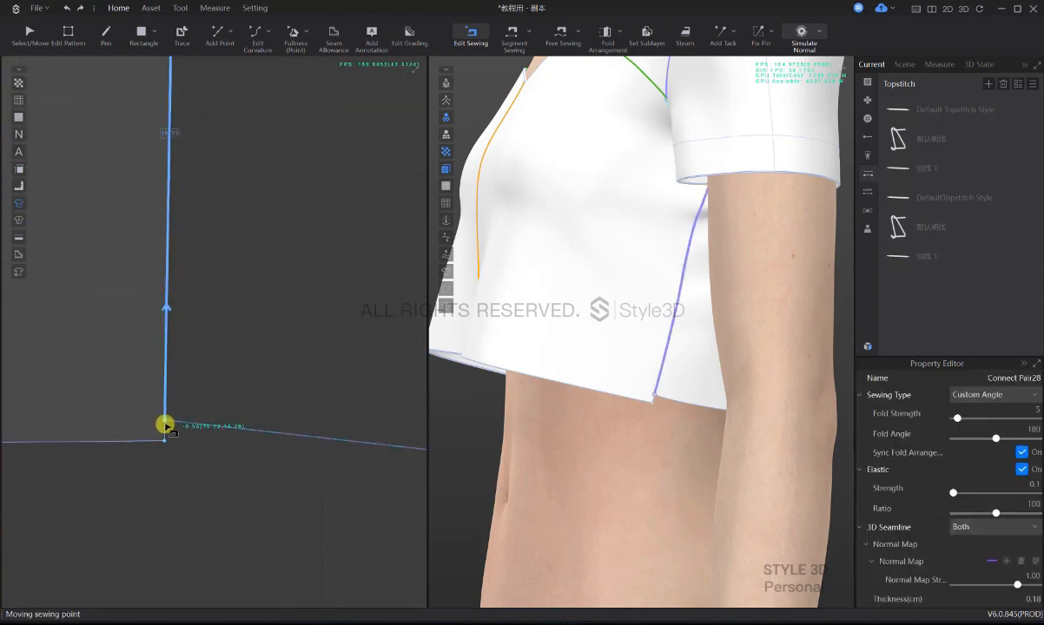
# - Extend the opposite side seam's sewing to the hem corner of the front pattern
pyautogui.scroll(-6, 263, 476)
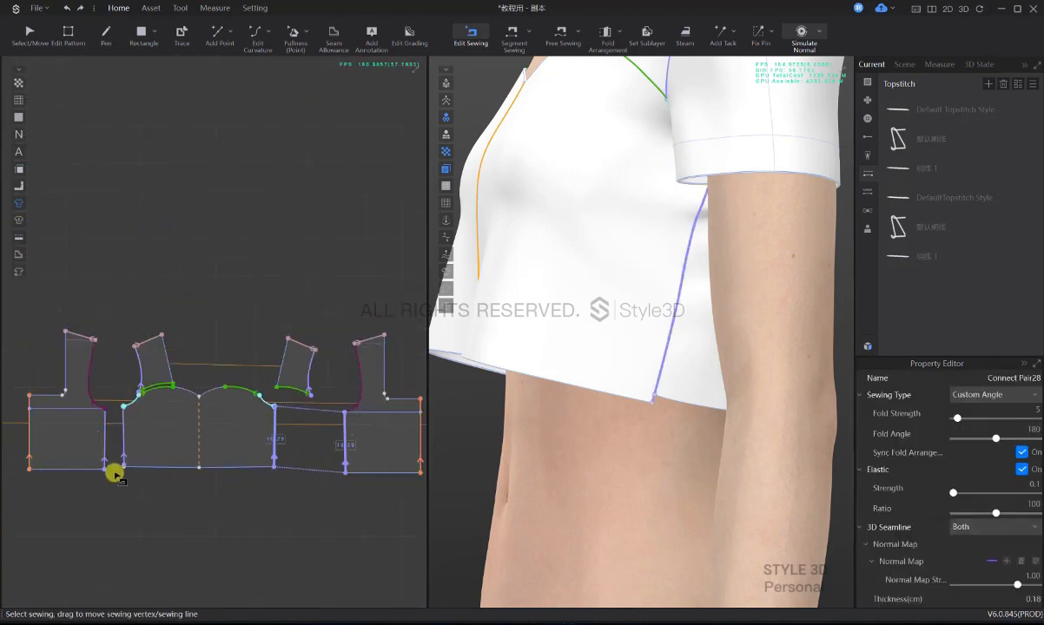
pyautogui.scroll(5, 256, 454)
pyautogui.moveTo(263, 447); pyautogui.dragTo(266, 453)
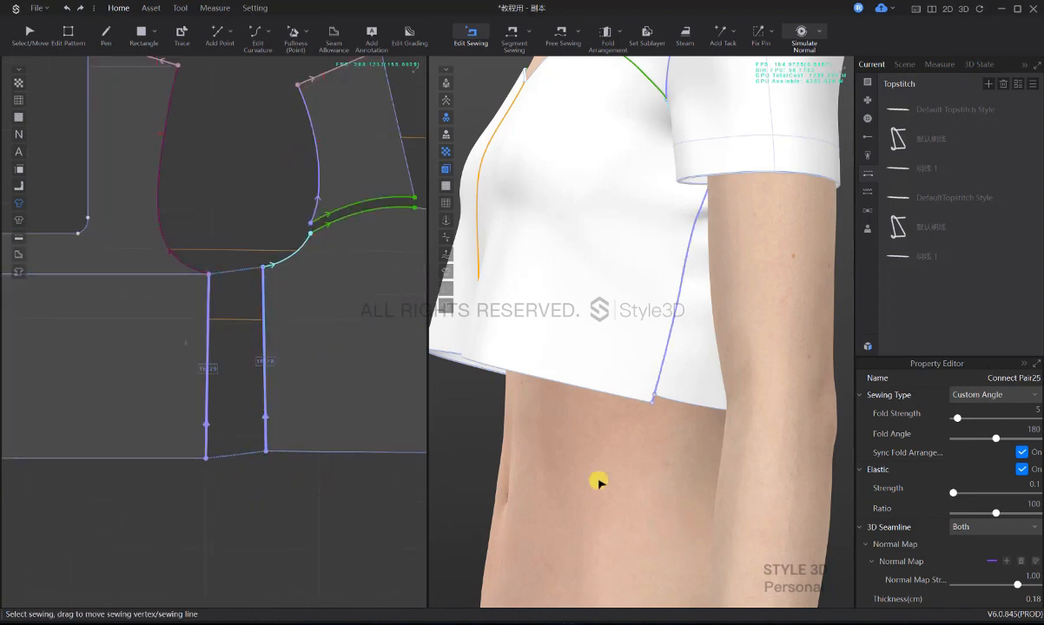
# - Simulate the garment with the corrected side seams and view it on the avatar from the front
pyautogui.press('q')
pyautogui.press('space')
pyautogui.scroll(-5, 670, 491)
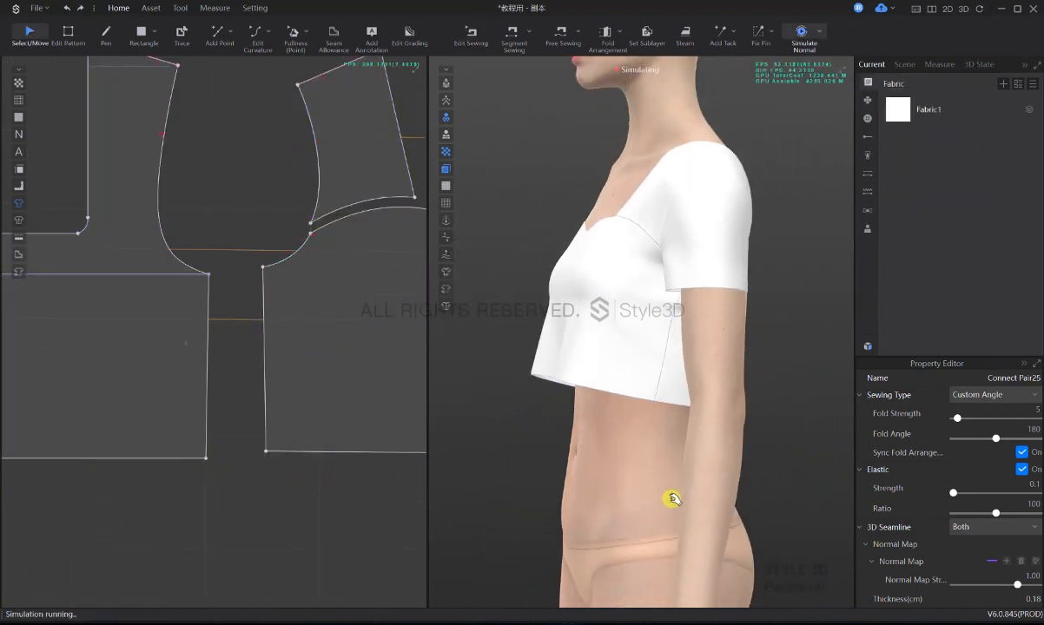
pyautogui.moveTo(601, 419); pyautogui.dragTo(645, 449, button='right')
pyautogui.press('2')
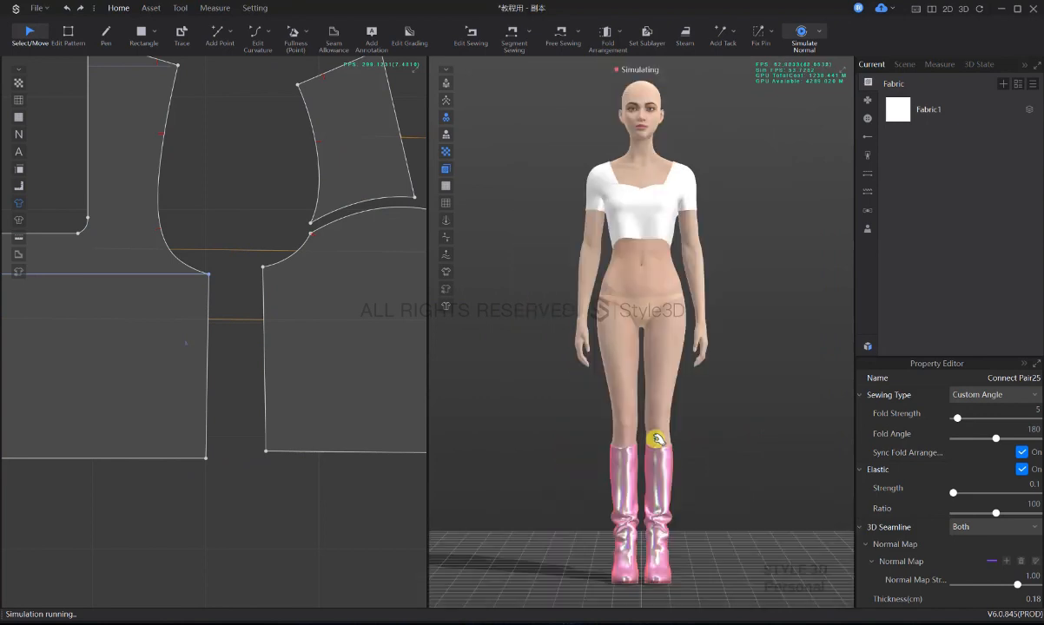
pyautogui.scroll(-6, 272, 434)
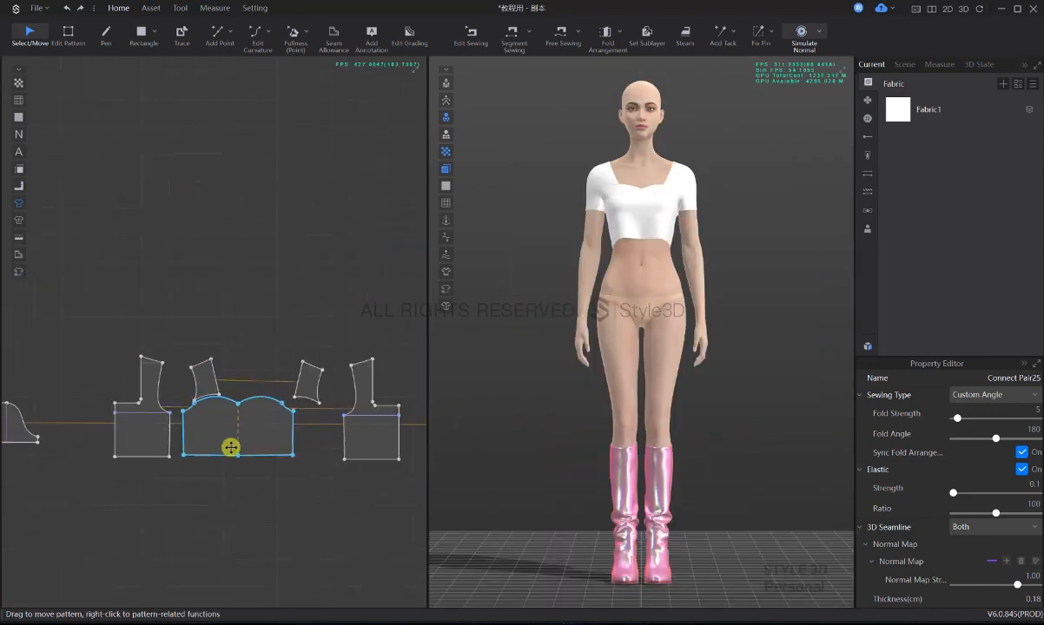
# - Try moving both hem corners of the front pattern 5 cm inward
pyautogui.press('w')
pyautogui.moveTo(319, 453); pyautogui.dragTo(309, 455)
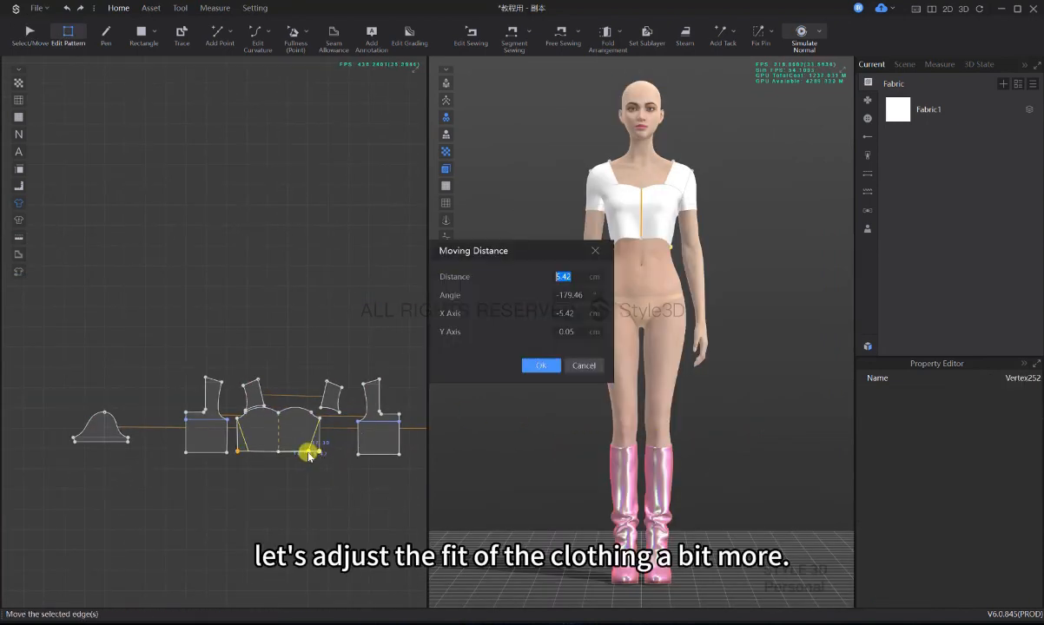
pyautogui.write('5')
pyautogui.press('Return')
pyautogui.click(364, 474)
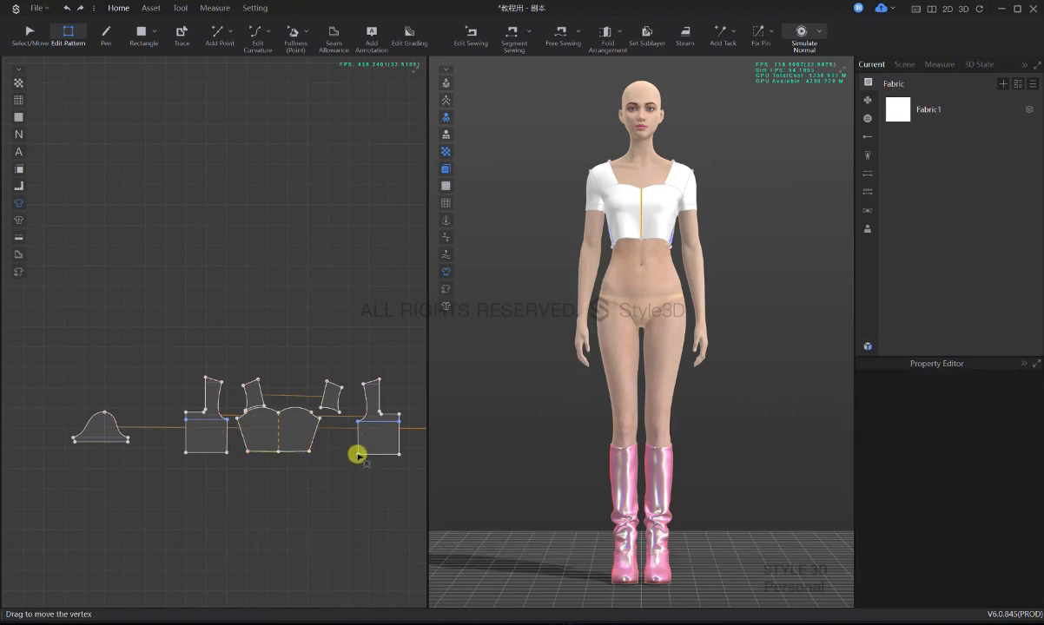
# - Try shifting the side hem corners of the back patterns inward, and undo the front and back changes
pyautogui.click(361, 455)
pyautogui.moveTo(360, 455); pyautogui.dragTo(361, 458)
pyautogui.press('Return')
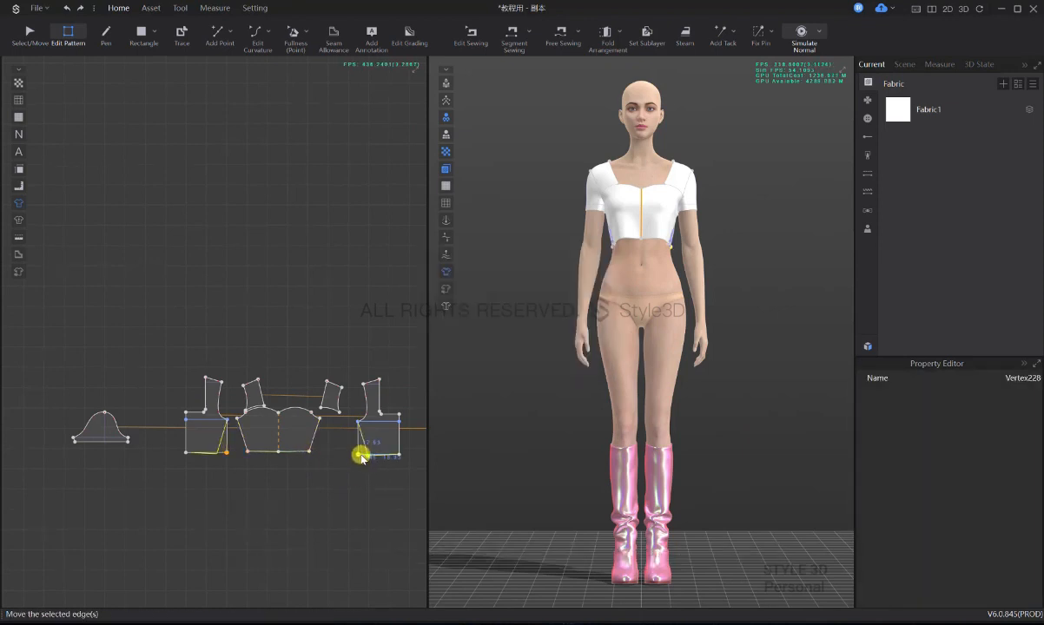
pyautogui.click(402, 470)
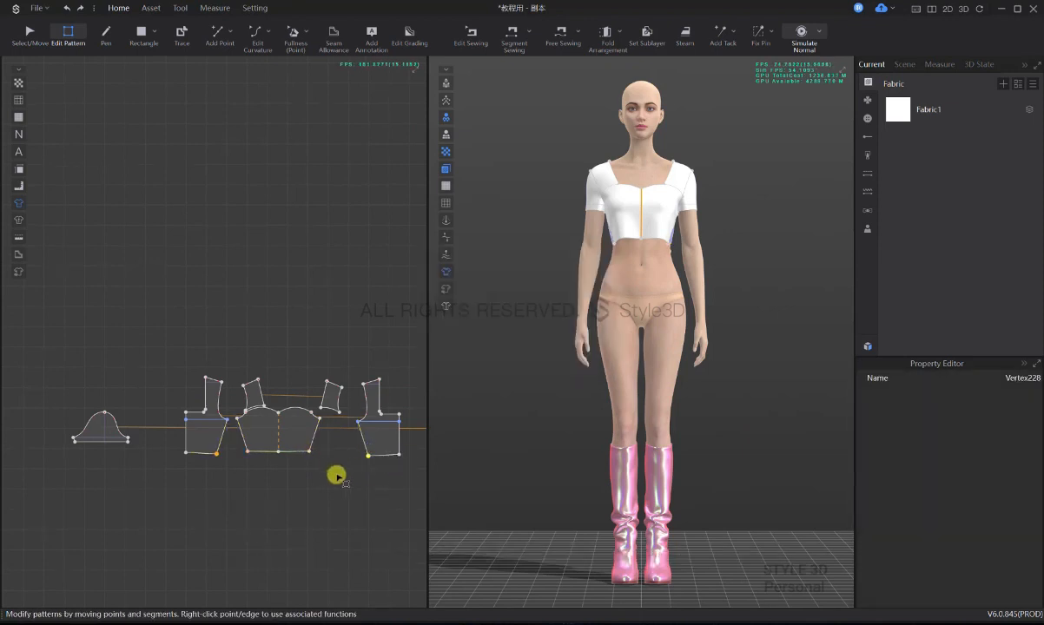
pyautogui.hotkey('ctrl', 'z')
pyautogui.hotkey('ctrl', 'z')
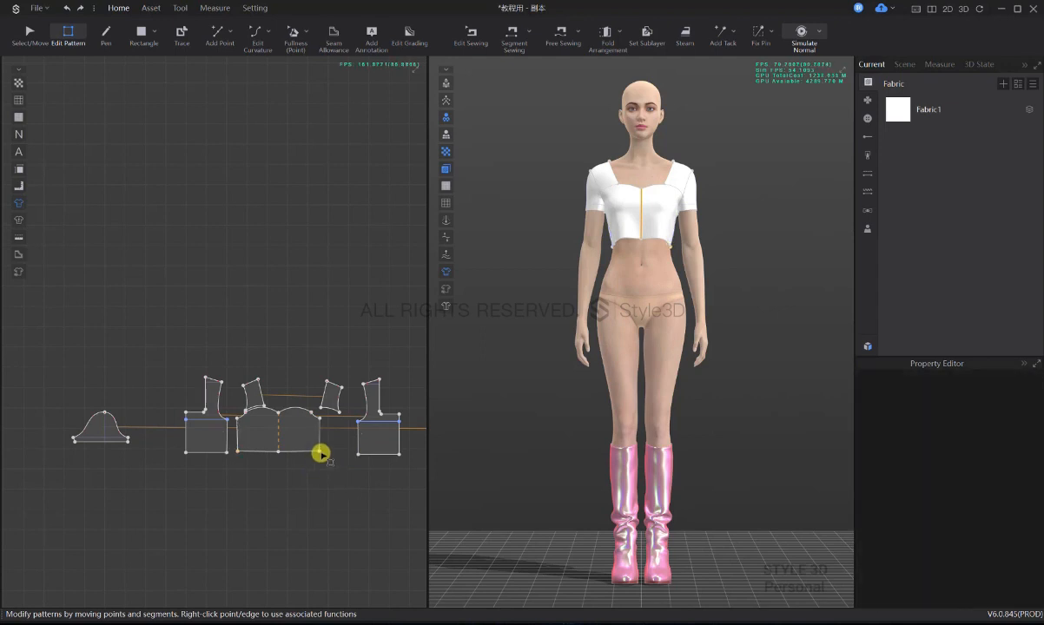
# - Move the hem corners of the front and back patterns slightly inward and simulate the garment, viewing it from the side
pyautogui.moveTo(318, 452); pyautogui.dragTo(311, 456)
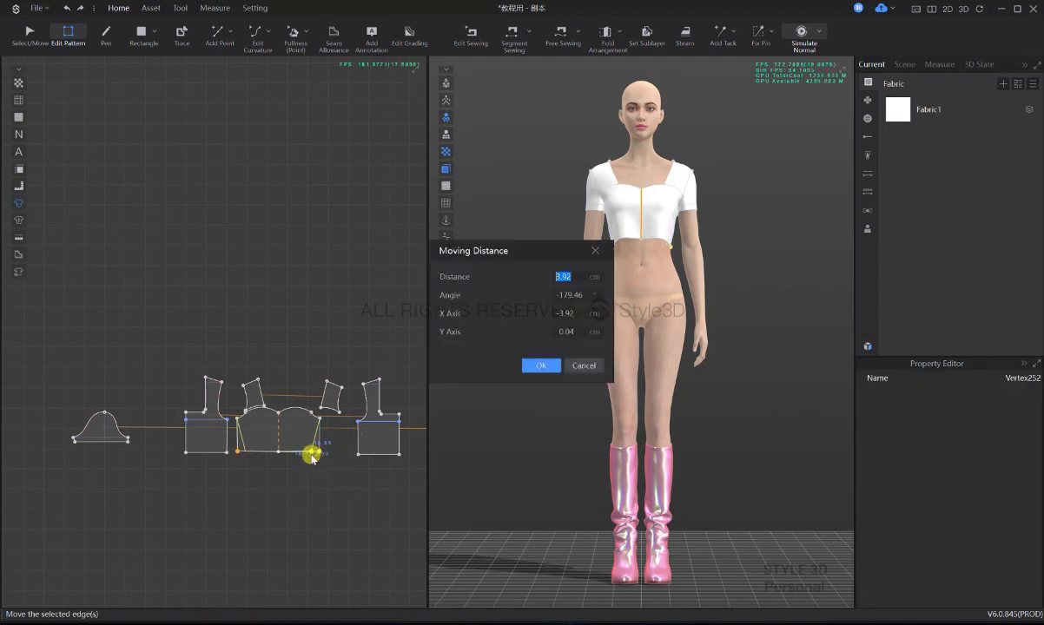
pyautogui.press('Escape')
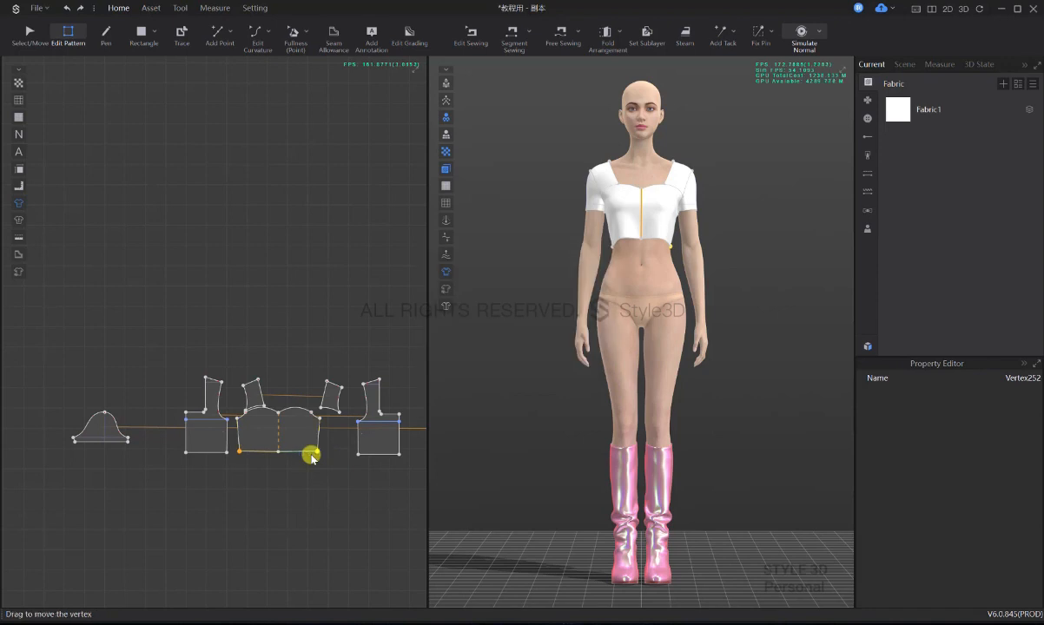
pyautogui.moveTo(359, 454); pyautogui.dragTo(396, 455)
pyautogui.press('Return')
pyautogui.press('Return')
pyautogui.press('space')
pyautogui.moveTo(658, 368)
pyautogui.mouseDown(button='right')
pyautogui.moveTo(615, 368)
pyautogui.moveTo(647, 371)
pyautogui.mouseUp(button='right')
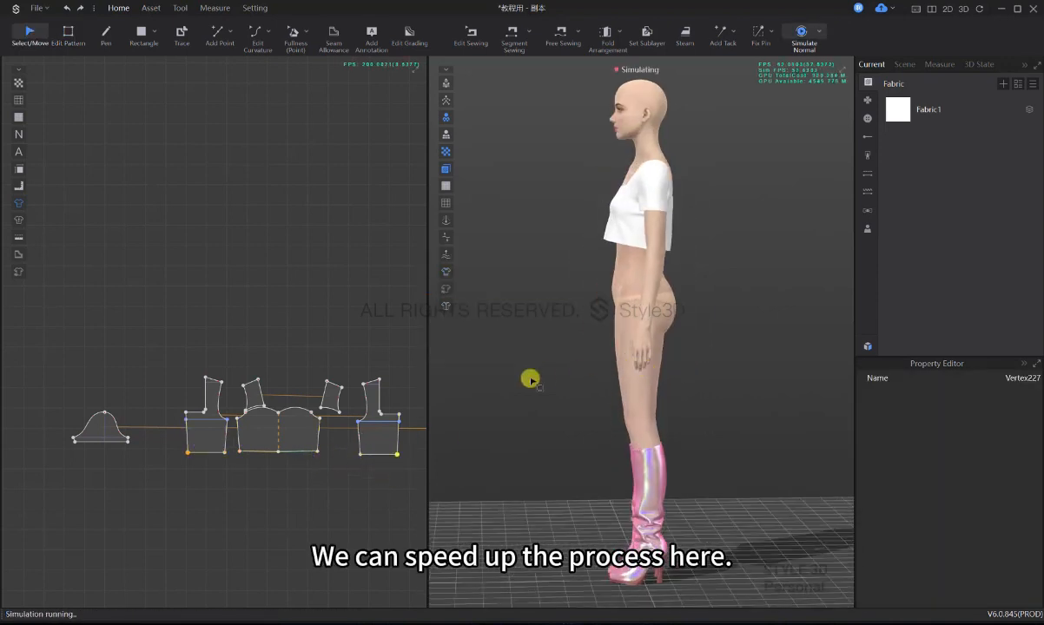
# - Taper the waist further by moving the hem corners of the front and back patterns 2 cm inward
pyautogui.press('z')
pyautogui.rightClick(391, 460)
pyautogui.write('2')
pyautogui.moveTo(398, 455); pyautogui.dragTo(311, 453)
pyautogui.press('Return')
pyautogui.rightClick(362, 456)
pyautogui.write('2')
pyautogui.press('Return')
pyautogui.rightClick(311, 453)
pyautogui.write('2')
pyautogui.press('Return')
# - Simulate the tapered garment and tug the back panel in the side view to settle the fabric
pyautogui.press('space')
pyautogui.scroll(3, 699, 274)
pyautogui.moveTo(702, 295); pyautogui.dragTo(633, 295, button='right')
pyautogui.moveTo(662, 301); pyautogui.dragTo(664, 308)
pyautogui.moveTo(695, 313); pyautogui.dragTo(657, 320, button='right')
pyautogui.moveTo(692, 316); pyautogui.dragTo(746, 321)
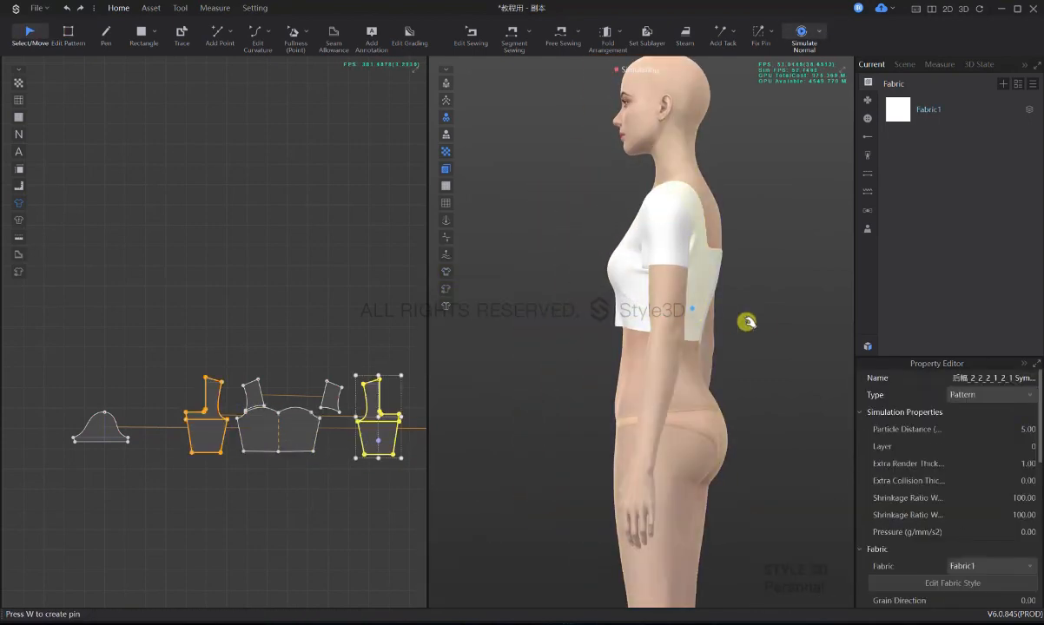
pyautogui.click(746, 322)
# - Pull the centre-back hem and neckline into place during simulation and check the fit from behind
pyautogui.moveTo(638, 341); pyautogui.dragTo(668, 263, button='right')
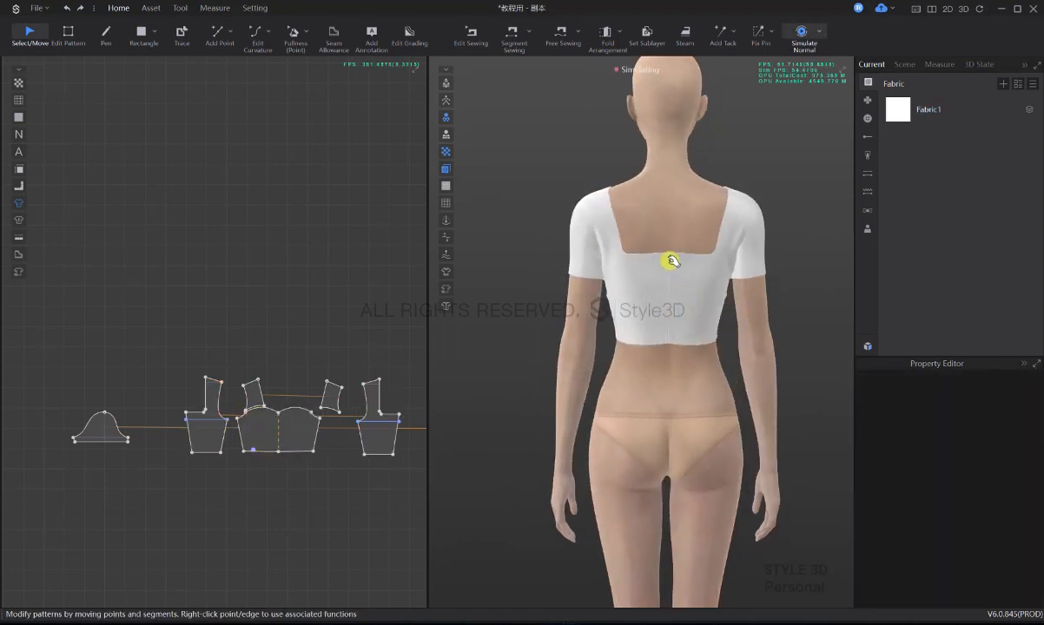
pyautogui.moveTo(668, 337); pyautogui.dragTo(671, 350)
pyautogui.click(771, 305)
pyautogui.scroll(3, 664, 313)
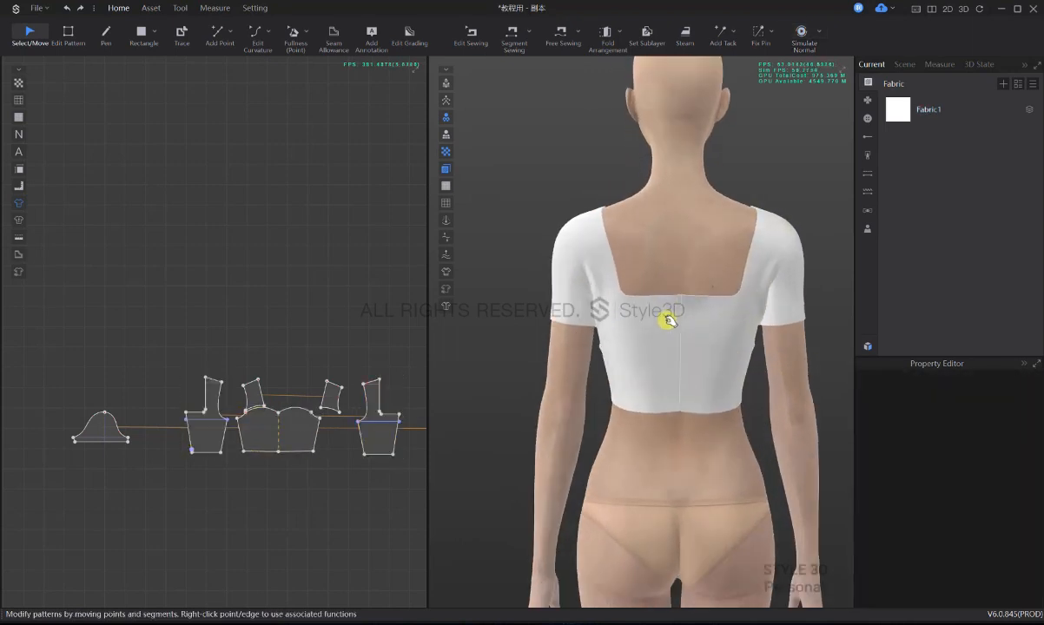
pyautogui.click(658, 289)
pyautogui.click(808, 235)
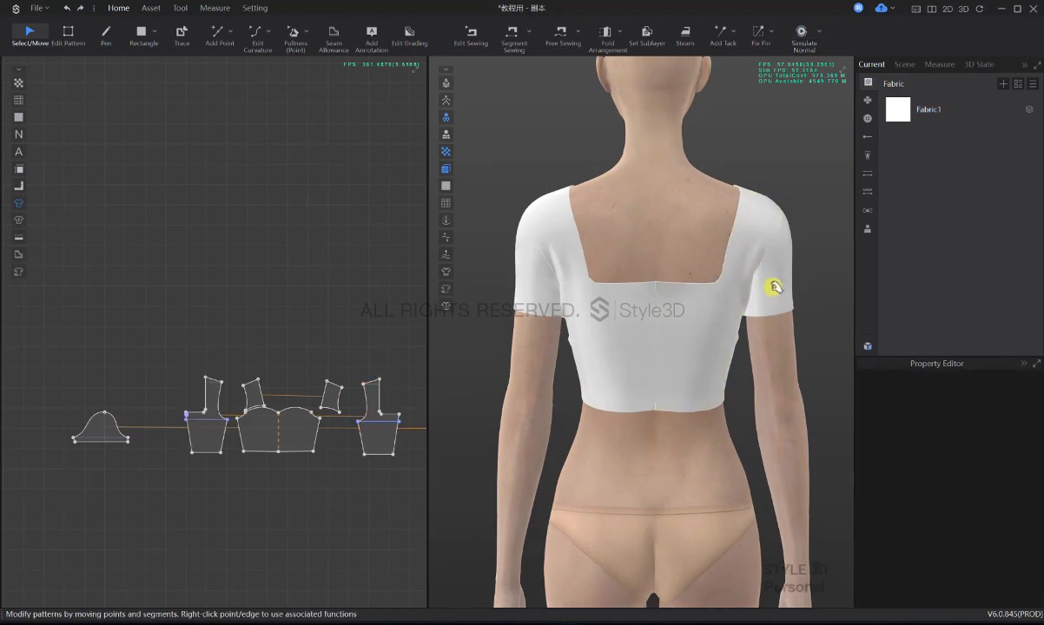
pyautogui.moveTo(774, 284); pyautogui.dragTo(797, 287, button='right')
# - Lower the centre-back neckline point of the back pattern straight down
pyautogui.press('z')
pyautogui.scroll(2, 351, 379)
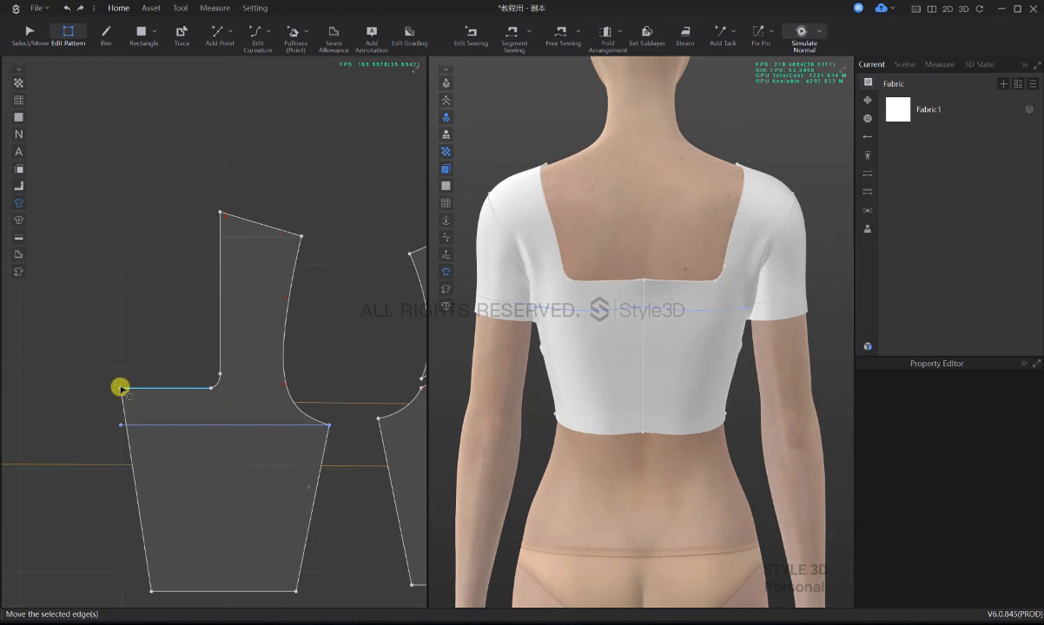
pyautogui.moveTo(120, 388); pyautogui.dragTo(125, 396)
pyautogui.rightClick(126, 396)
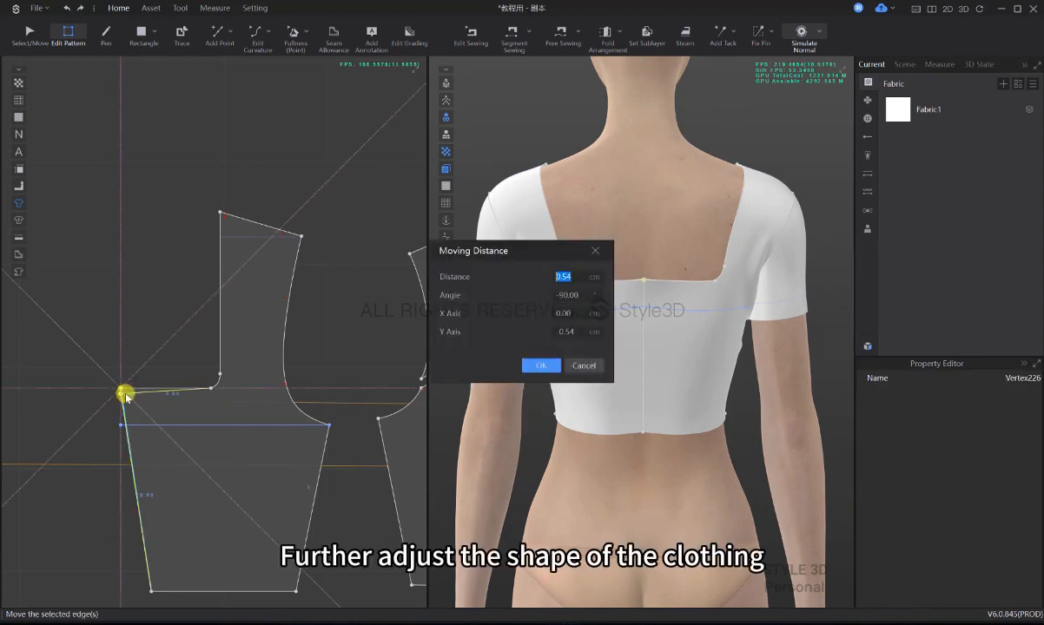
pyautogui.press('Return')
pyautogui.click(354, 305)
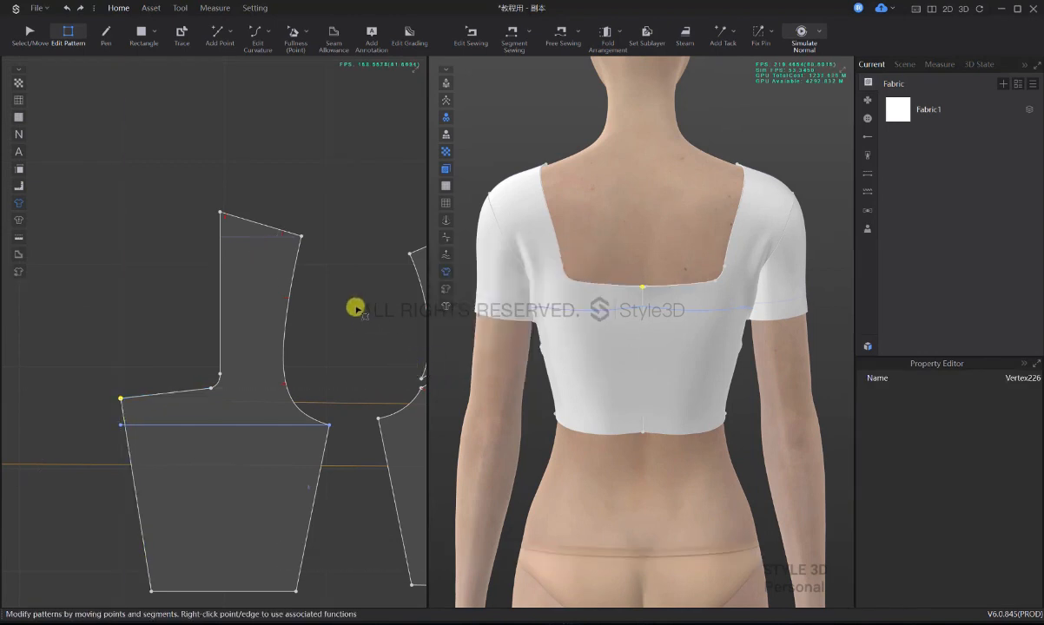
# - Trim the centre-back end of the back pattern's horizontal internal line to the outline
pyautogui.scroll(-2, 258, 389)
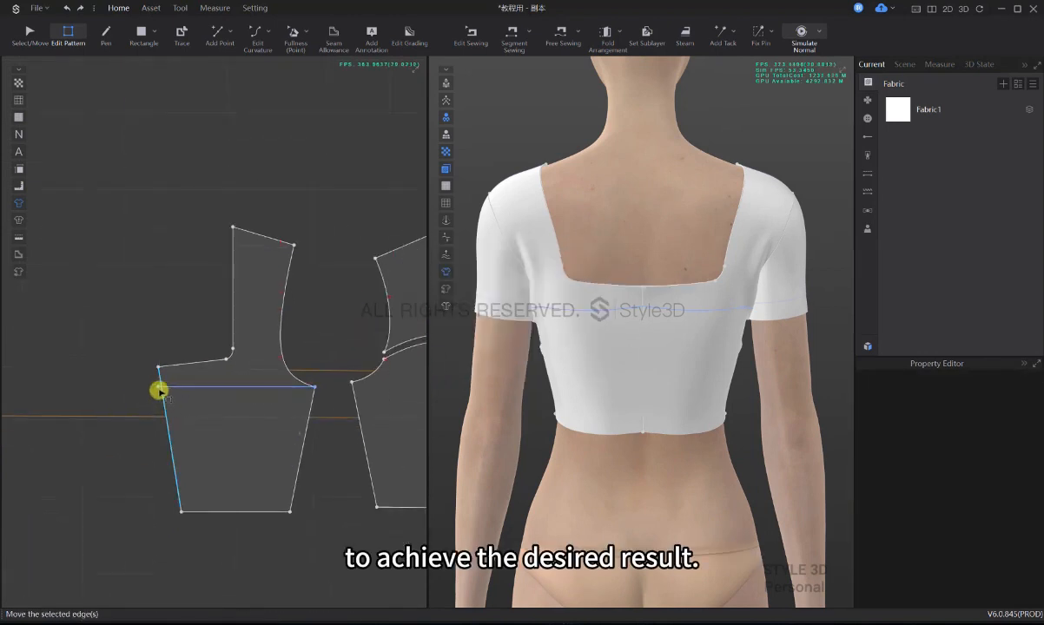
pyautogui.click(263, 395)
pyautogui.moveTo(259, 416); pyautogui.dragTo(215, 411, button='middle')
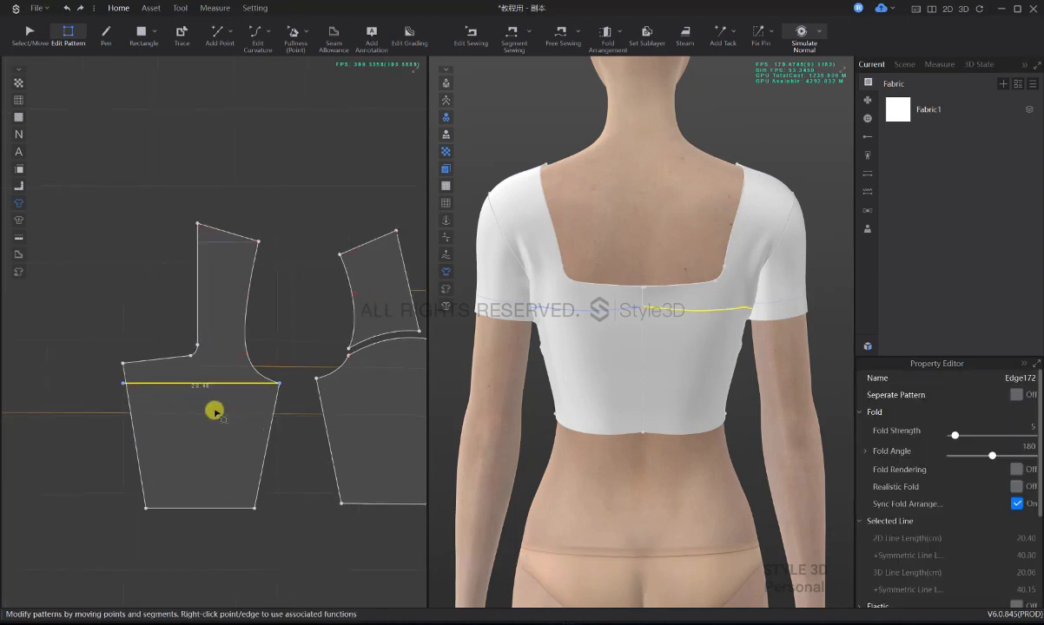
pyautogui.click(114, 384)
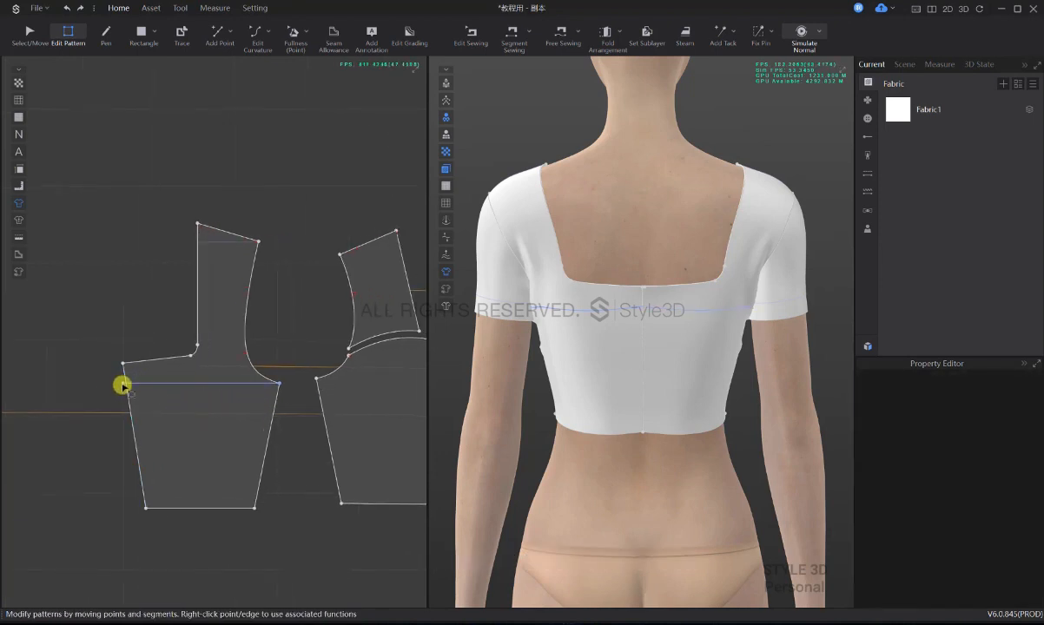
pyautogui.scroll(3, 124, 388)
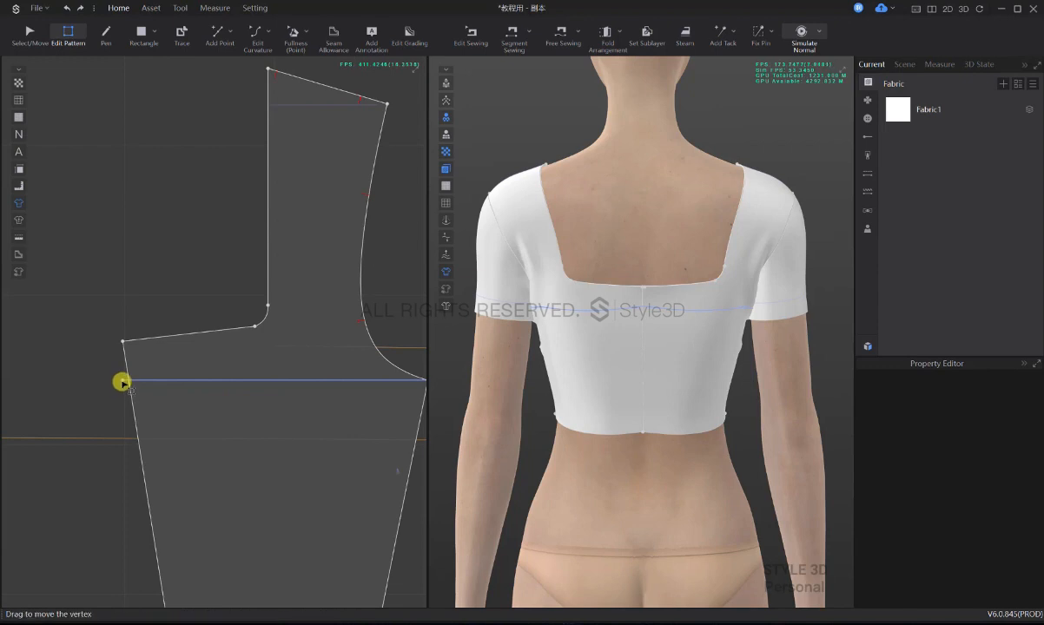
pyautogui.rightClick(123, 383)
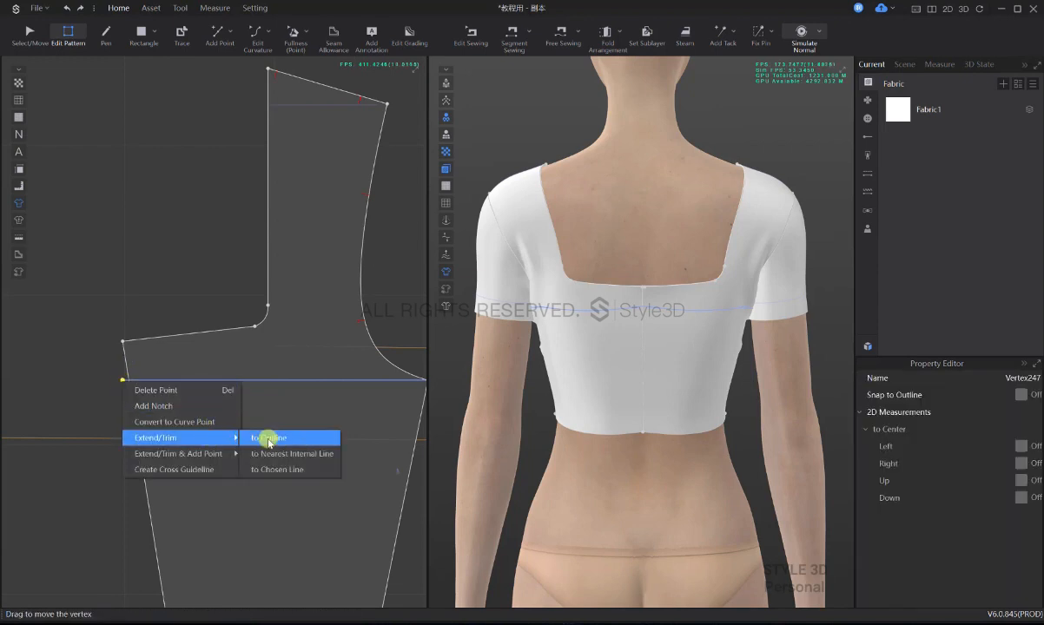
pyautogui.click(269, 439)
# - Move the internal line's centre-back end point slightly down along the centre-back edge
pyautogui.moveTo(128, 382); pyautogui.dragTo(129, 387)
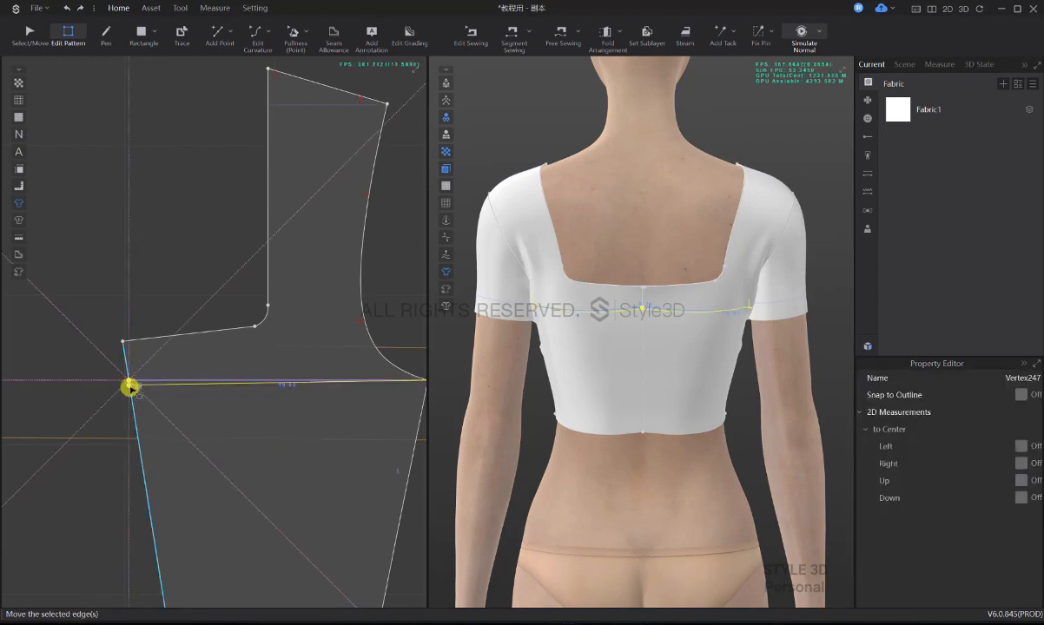
pyautogui.rightClick(133, 394)
pyautogui.press('Return')
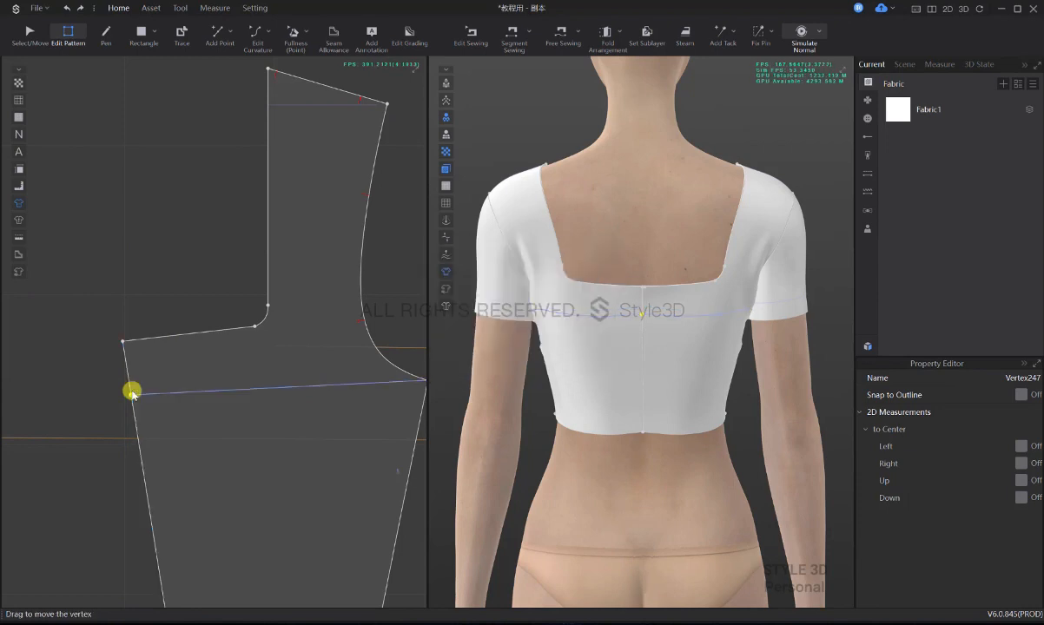
# - Cut and sew the back pattern along the slanted internal line
pyautogui.click(184, 391)
pyautogui.rightClick(184, 391)
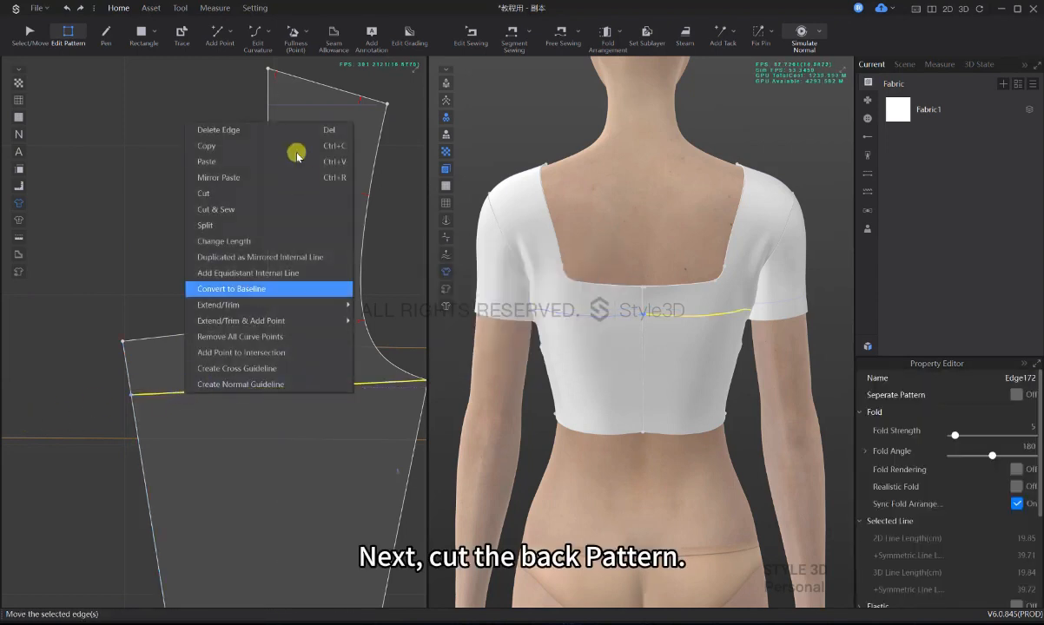
pyautogui.click(241, 209)
pyautogui.scroll(-5, 321, 312)
pyautogui.press('q')
pyautogui.click(391, 314)
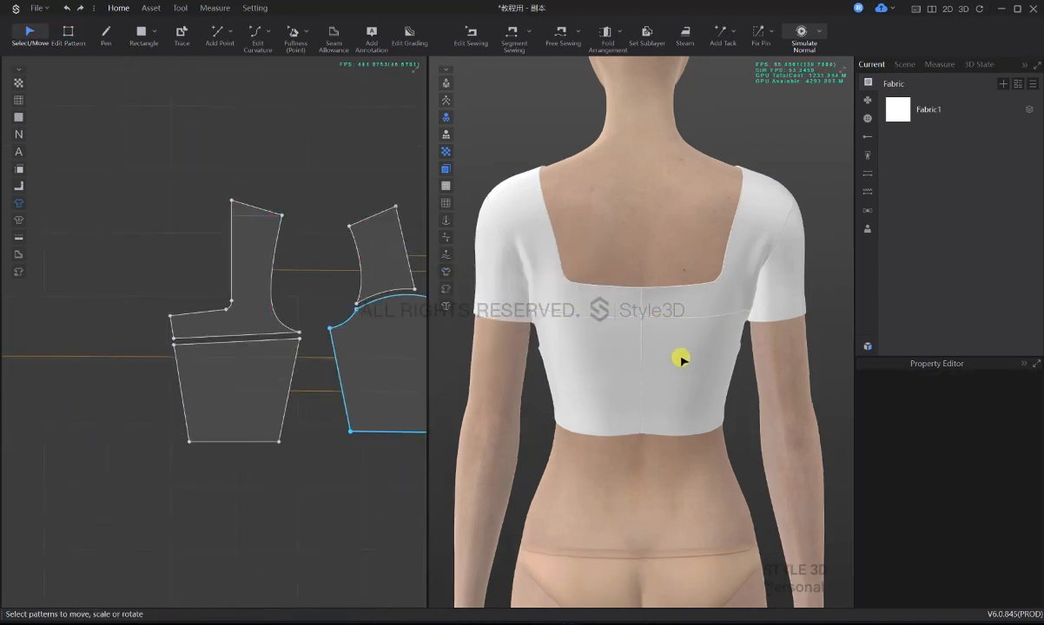
# - Simulate the garment with the divided back pattern and view it from the front
pyautogui.scroll(-1, 680, 358)
pyautogui.moveTo(680, 358); pyautogui.dragTo(657, 368, button='middle')
pyautogui.press('space')
pyautogui.moveTo(721, 365); pyautogui.dragTo(509, 362, button='right')
pyautogui.scroll(-4, 589, 364)
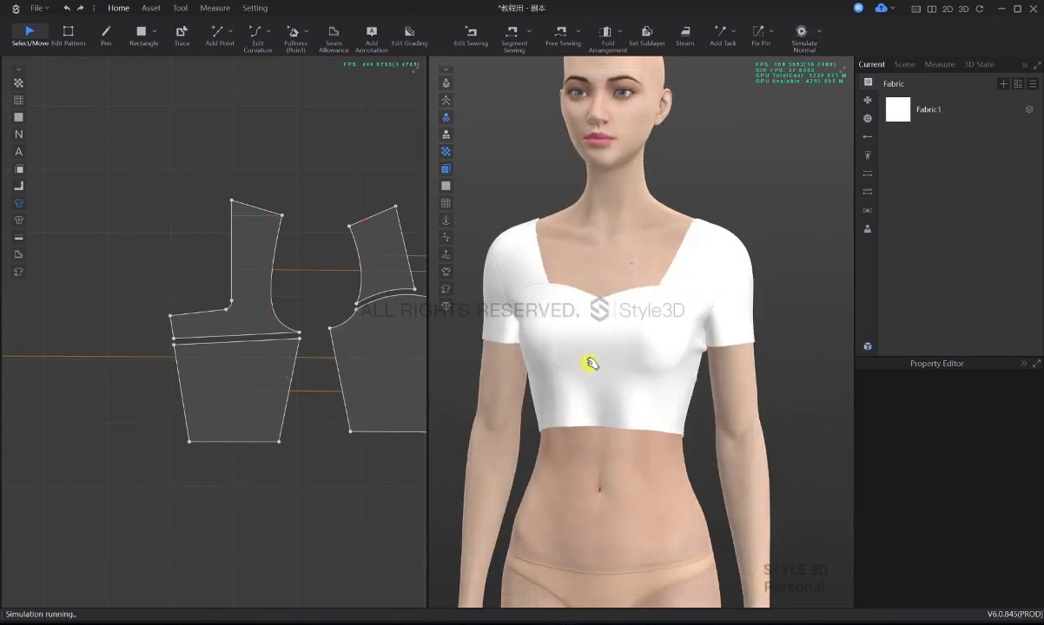
pyautogui.scroll(4, 753, 339)
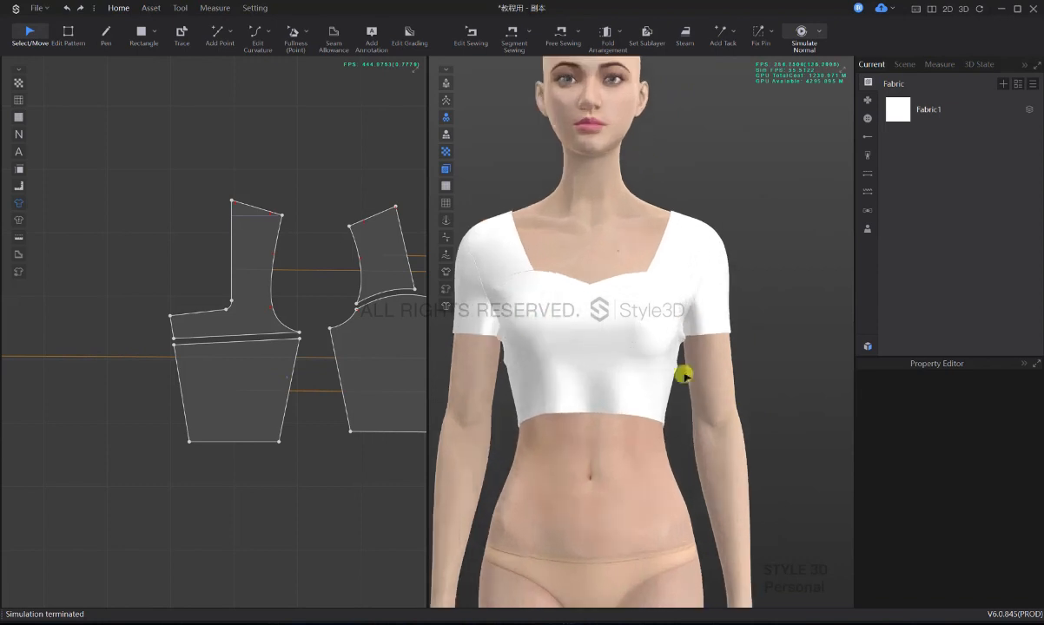
pyautogui.moveTo(683, 372); pyautogui.dragTo(666, 374, button='right')
# - Simulate again while pulling the front hem near the side seam, and check the fit from front and side
pyautogui.press('space')
pyautogui.moveTo(646, 416); pyautogui.dragTo(676, 434)
pyautogui.press('2')
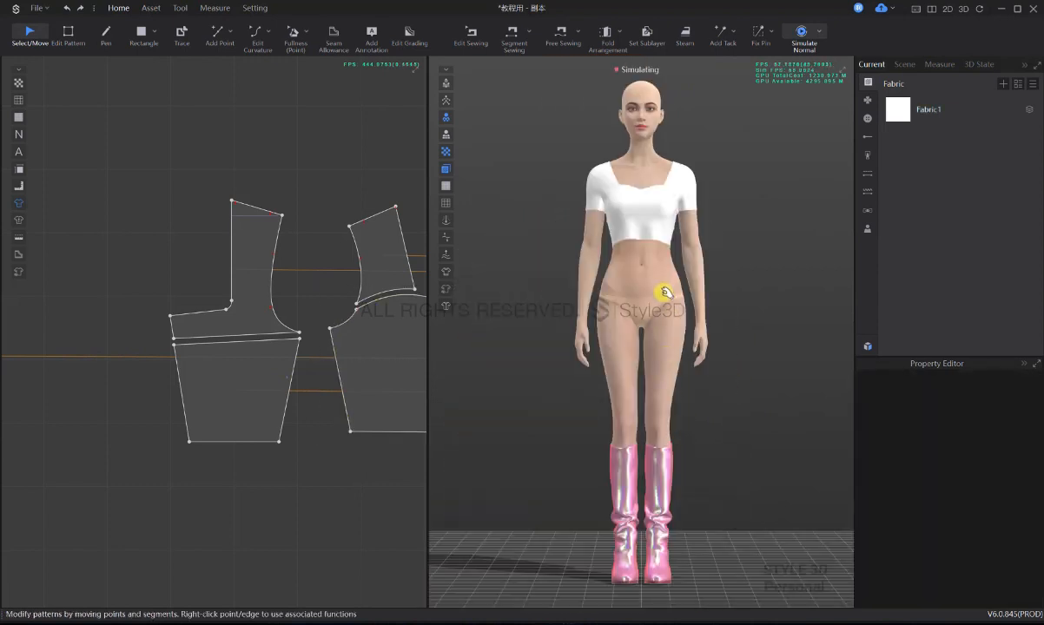
pyautogui.scroll(3, 664, 293)
pyautogui.press('space')
pyautogui.moveTo(710, 382)
pyautogui.mouseDown(button='right')
pyautogui.moveTo(573, 382)
pyautogui.moveTo(693, 382)
pyautogui.mouseUp(button='right')
pyautogui.scroll(-5, 282, 364)
pyautogui.moveTo(374, 382); pyautogui.dragTo(238, 427, button='middle')
pyautogui.scroll(2, 237, 427)
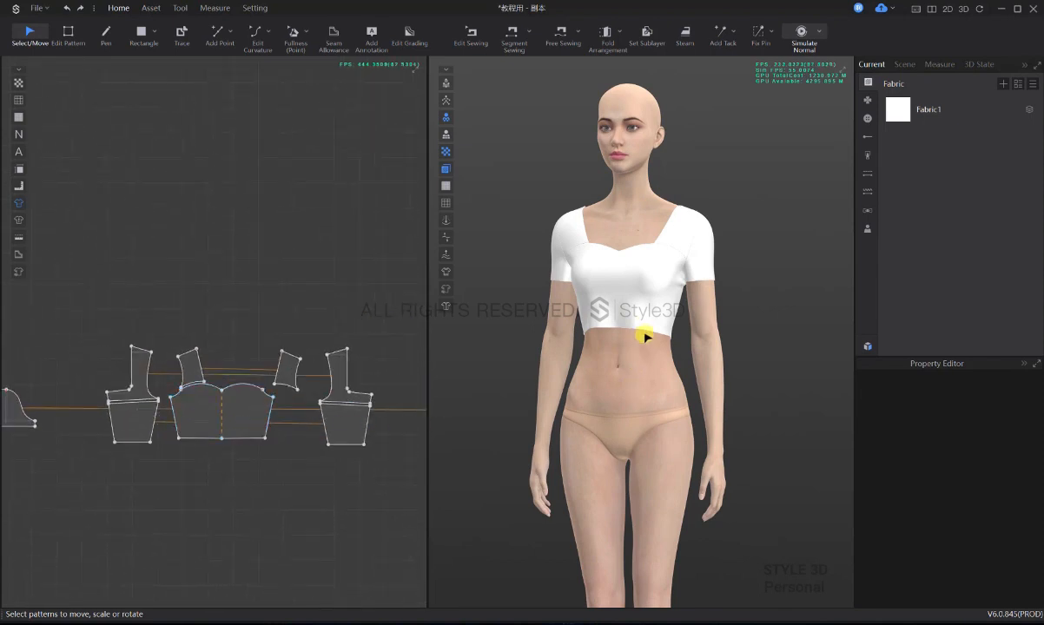
pyautogui.click(644, 322)
pyautogui.scroll(2, 644, 385)
pyautogui.moveTo(594, 412); pyautogui.dragTo(538, 417, button='right')
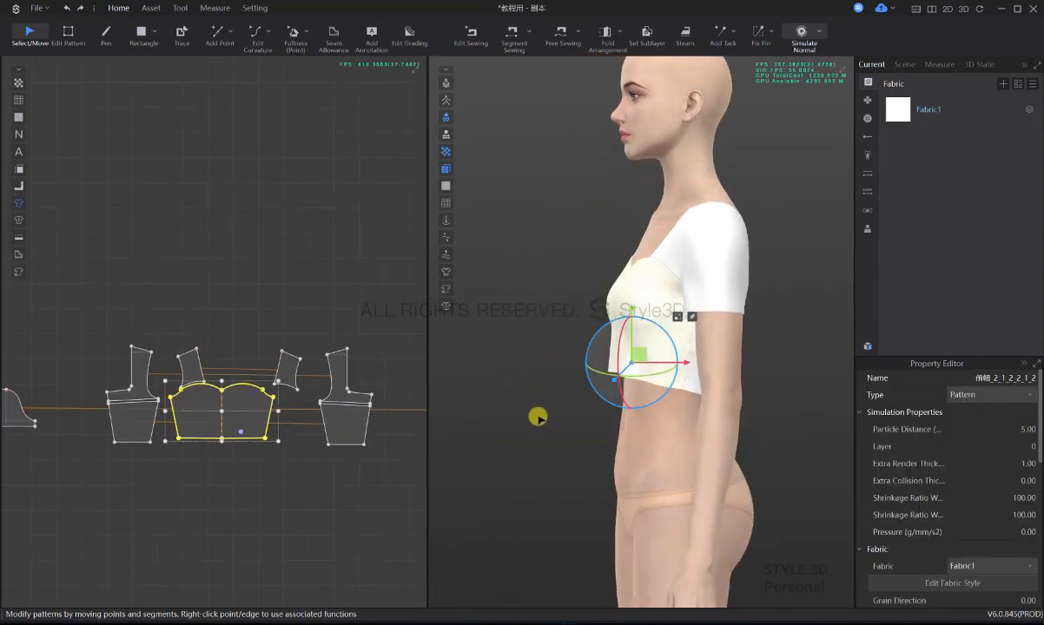
# - Move the front pattern's hem corners horizontally inward a little more and restart the simulation
pyautogui.click(264, 480)
pyautogui.scroll(3, 129, 430)
pyautogui.press('z')
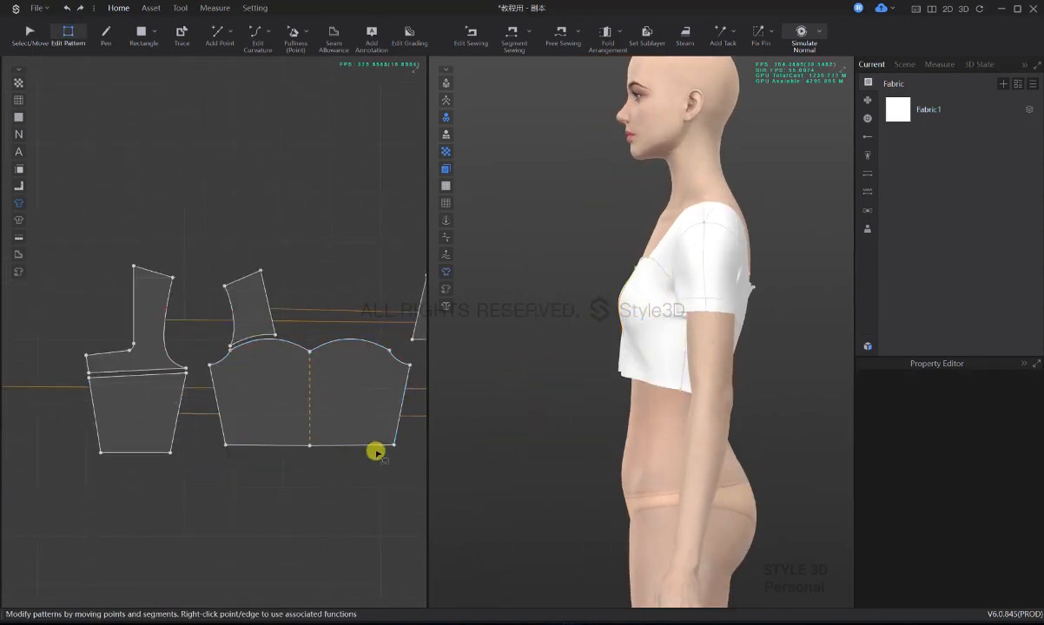
pyautogui.moveTo(392, 444); pyautogui.dragTo(374, 450)
pyautogui.rightClick(373, 450)
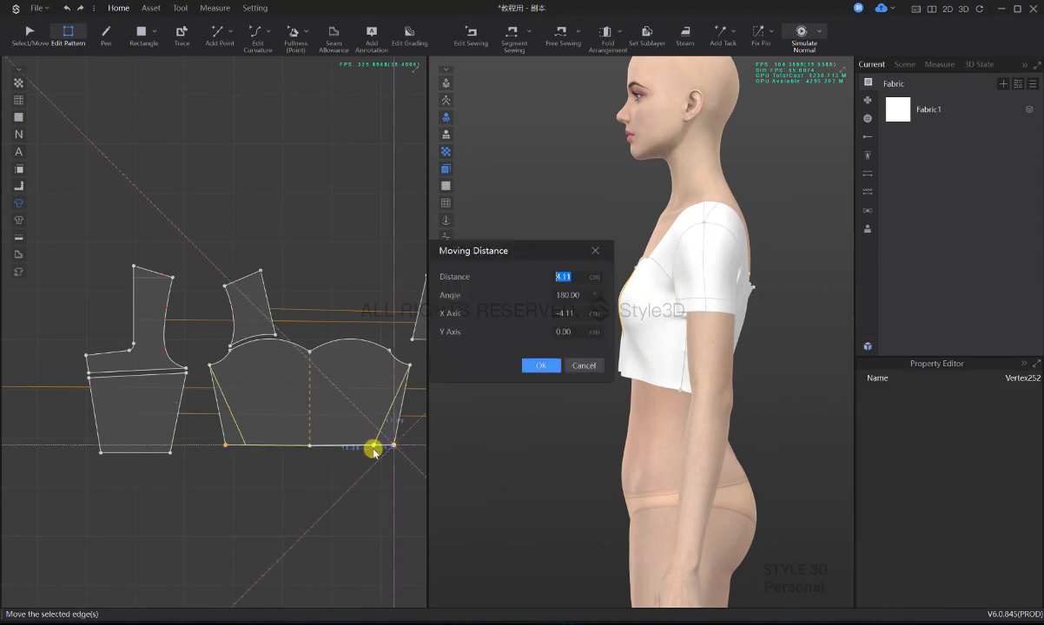
pyautogui.press('Return')
pyautogui.press('space')
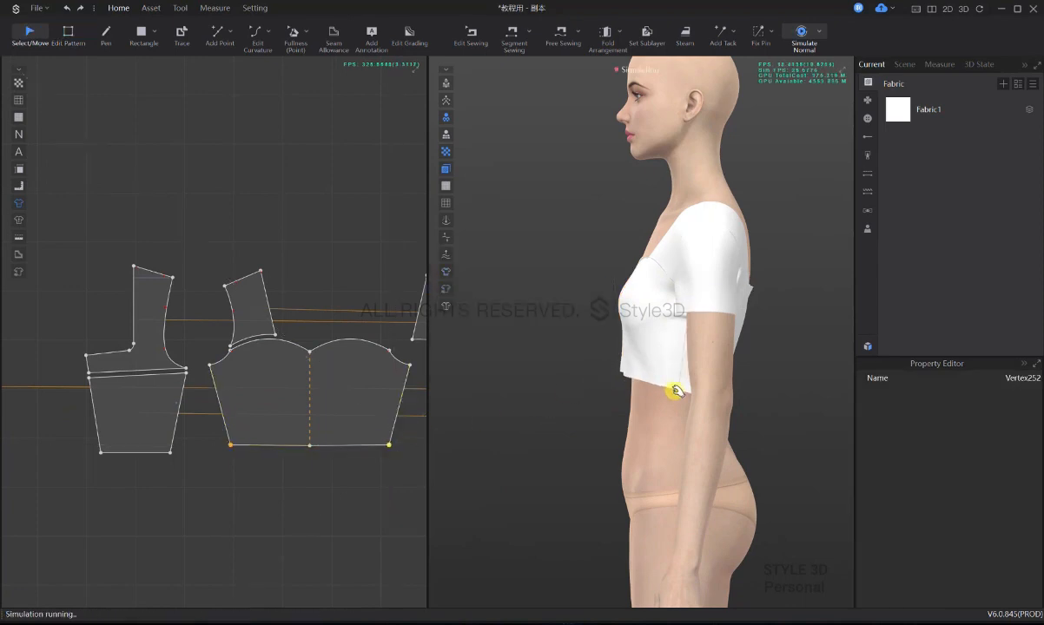
# - Narrow the front hem once more by moving its corners inward, and simulate the result in front view
pyautogui.press('z')
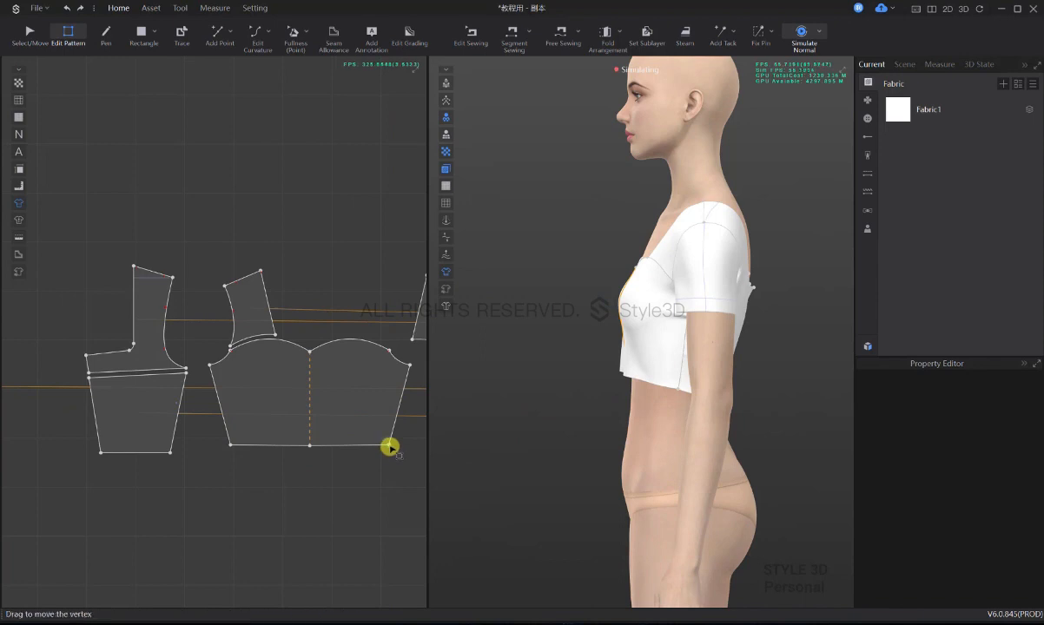
pyautogui.moveTo(388, 444); pyautogui.dragTo(366, 449)
pyautogui.rightClick(367, 449)
pyautogui.press('Return')
pyautogui.click(401, 477)
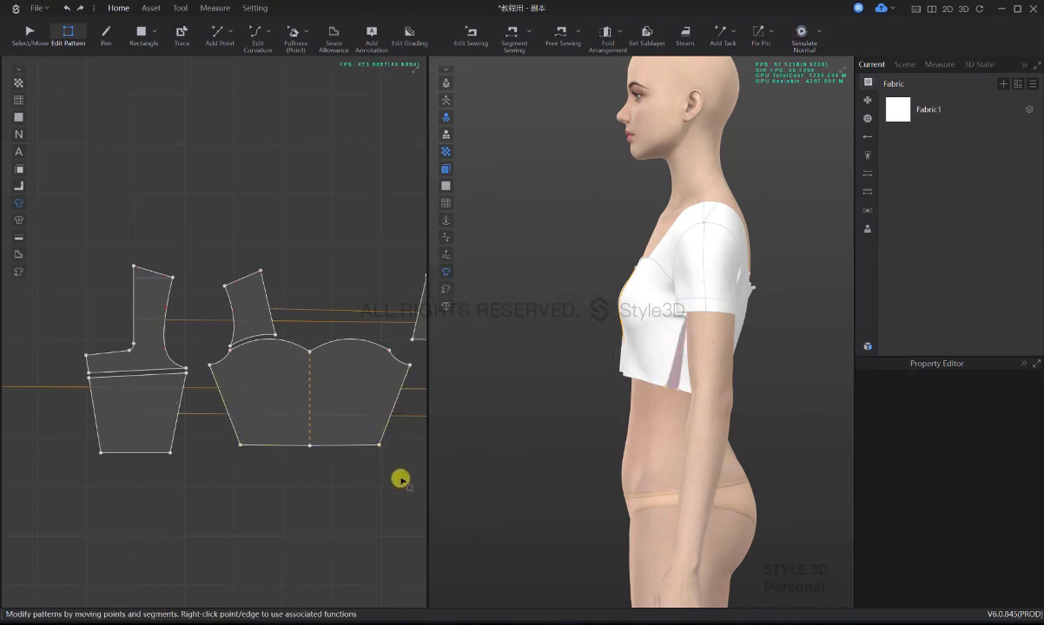
pyautogui.press('space')
pyautogui.moveTo(689, 392); pyautogui.dragTo(805, 391, button='right')
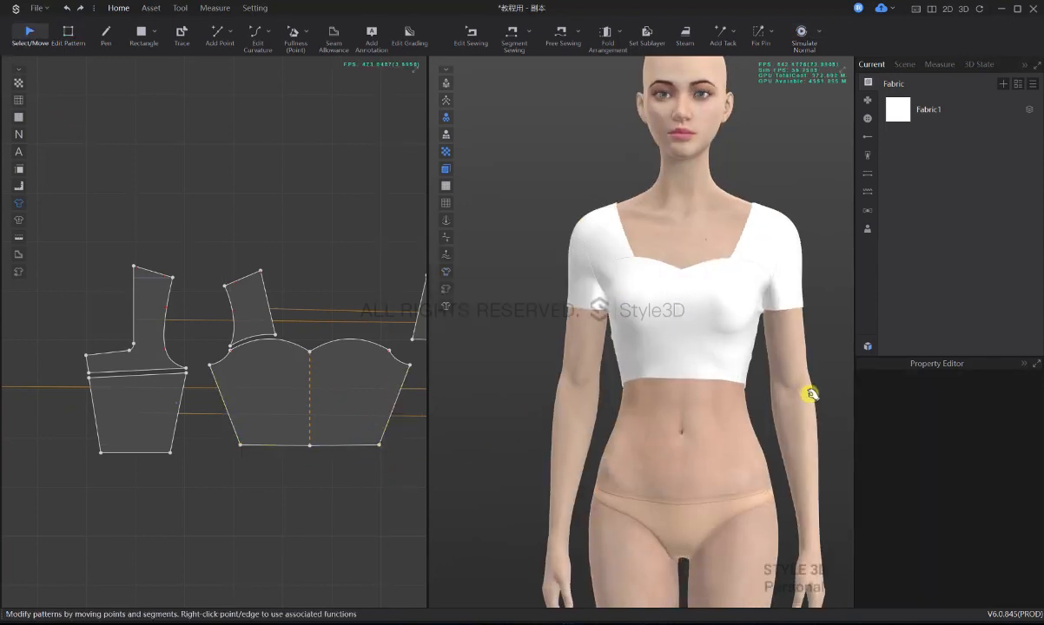
# - Remove the symmetry axis from the front bodice pattern
pyautogui.scroll(-5, 790, 384)
pyautogui.press('z')
pyautogui.scroll(5, 652, 415)
pyautogui.moveTo(652, 415); pyautogui.dragTo(495, 415, button='right')
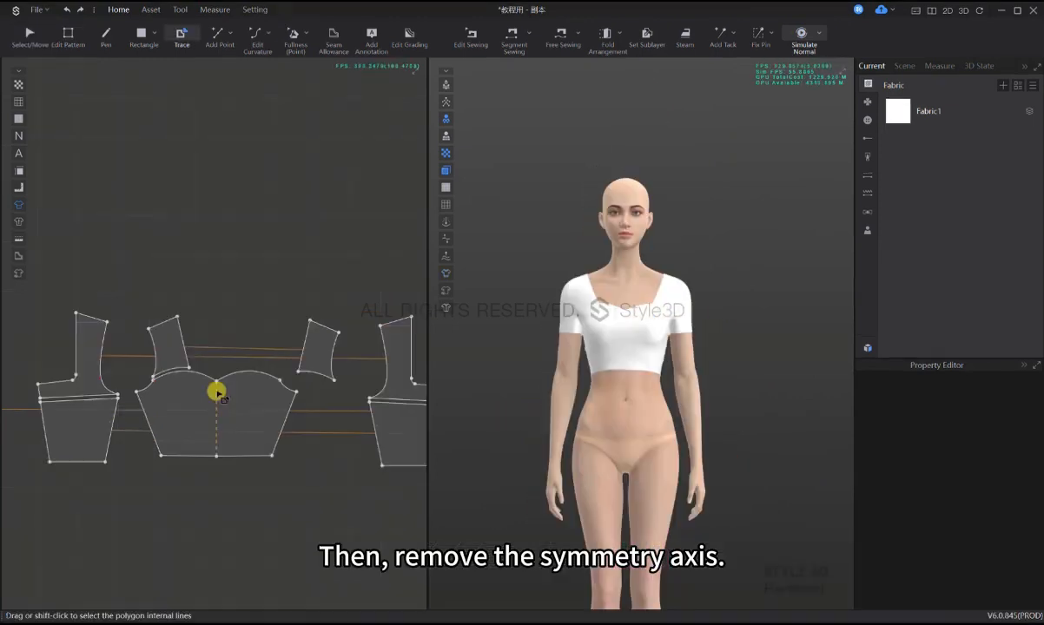
pyautogui.press('z')
pyautogui.rightClick(216, 390)
pyautogui.click(247, 399)
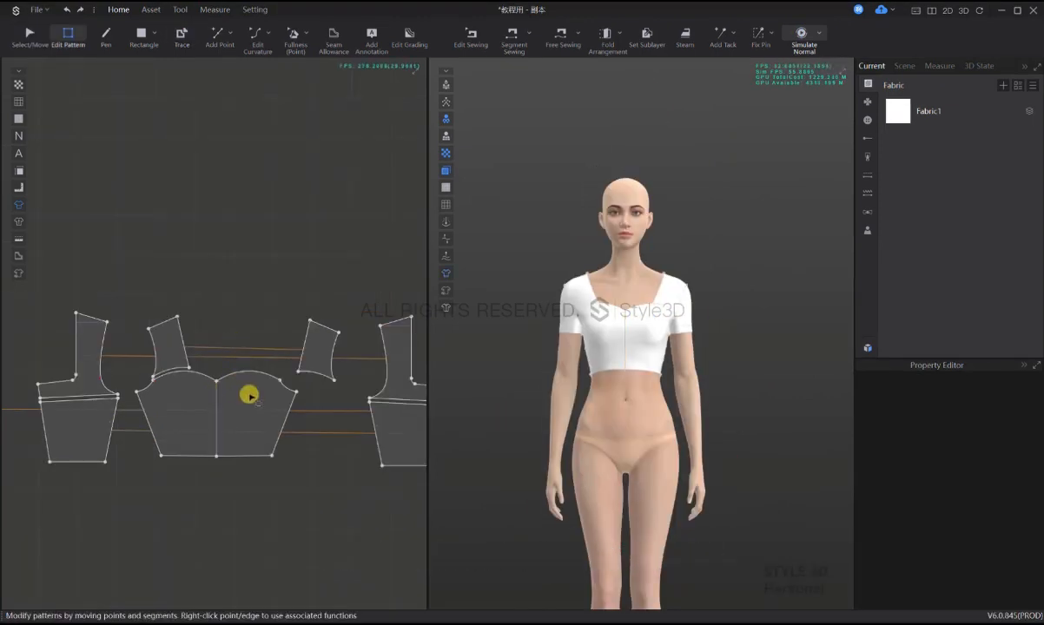
pyautogui.click(287, 389)
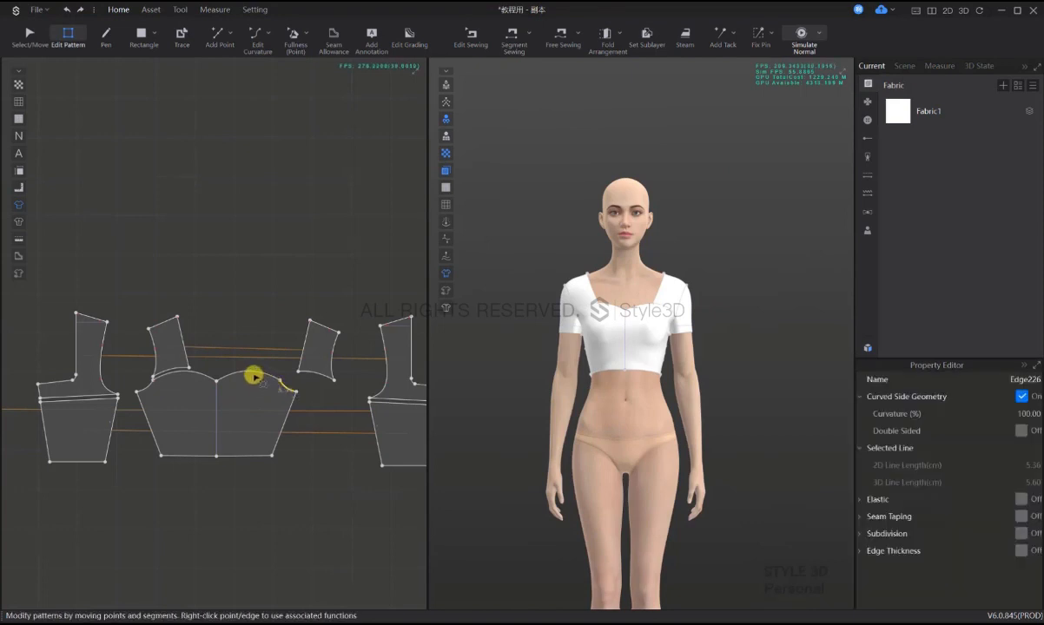
pyautogui.keyDown('shift'); pyautogui.click(244, 373); pyautogui.keyUp('shift')
pyautogui.keyDown('shift'); pyautogui.click(191, 372); pyautogui.keyUp('shift')
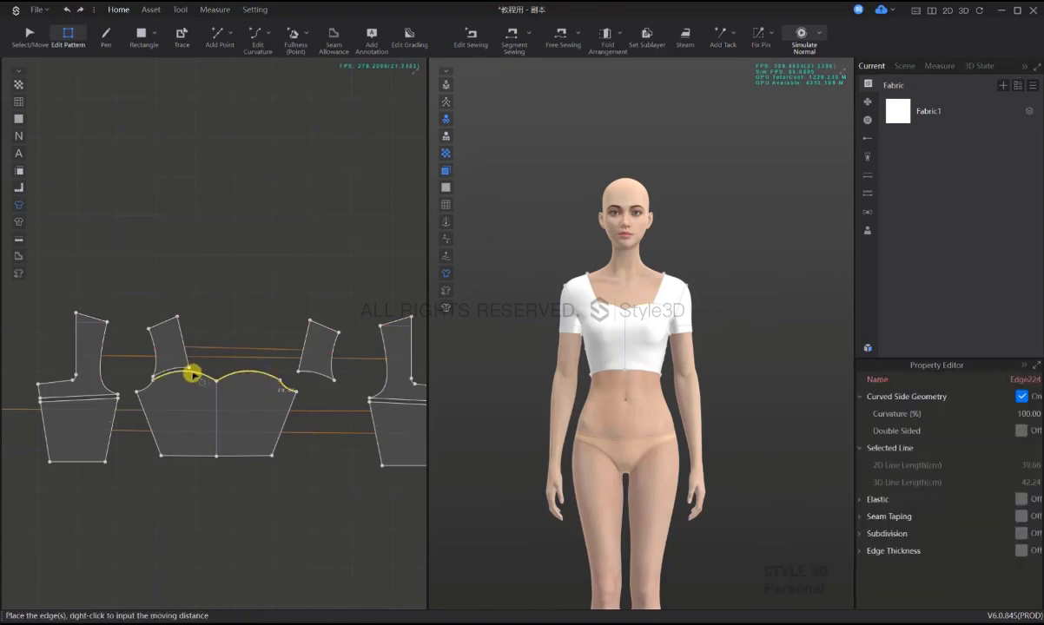
pyautogui.rightClick(146, 387)
pyautogui.click(232, 338)
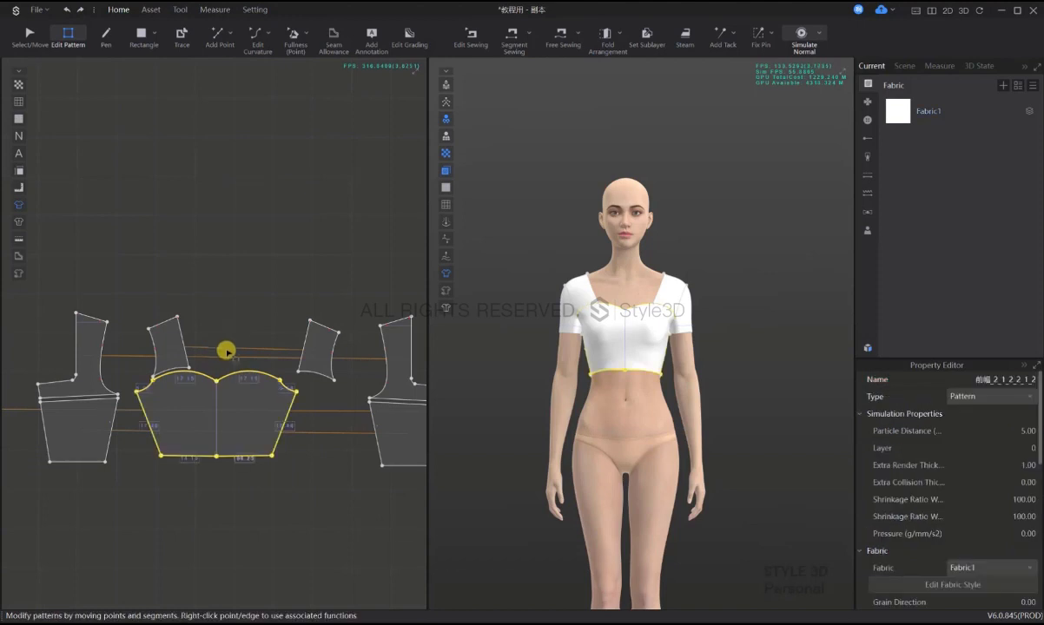
pyautogui.click(227, 352)
# - Add one equidistant internal line 1 cm inside the curved upper edges of the front bodice pattern
pyautogui.click(283, 388)
pyautogui.keyDown('shift'); pyautogui.click(235, 375); pyautogui.keyUp('shift')
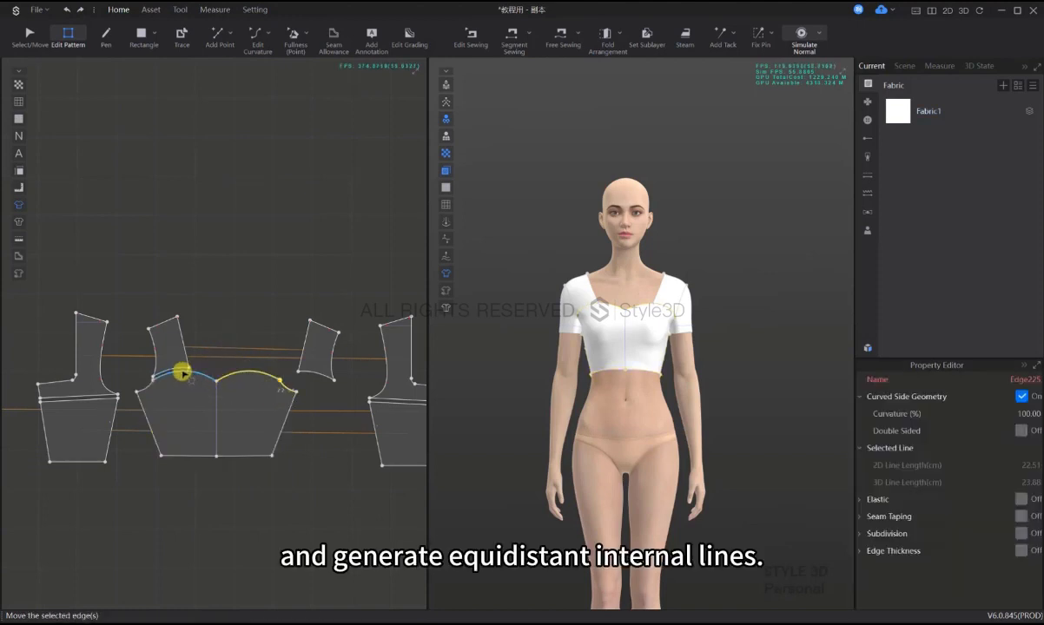
pyautogui.keyDown('shift'); pyautogui.click(182, 373); pyautogui.keyUp('shift')
pyautogui.rightClick(147, 385)
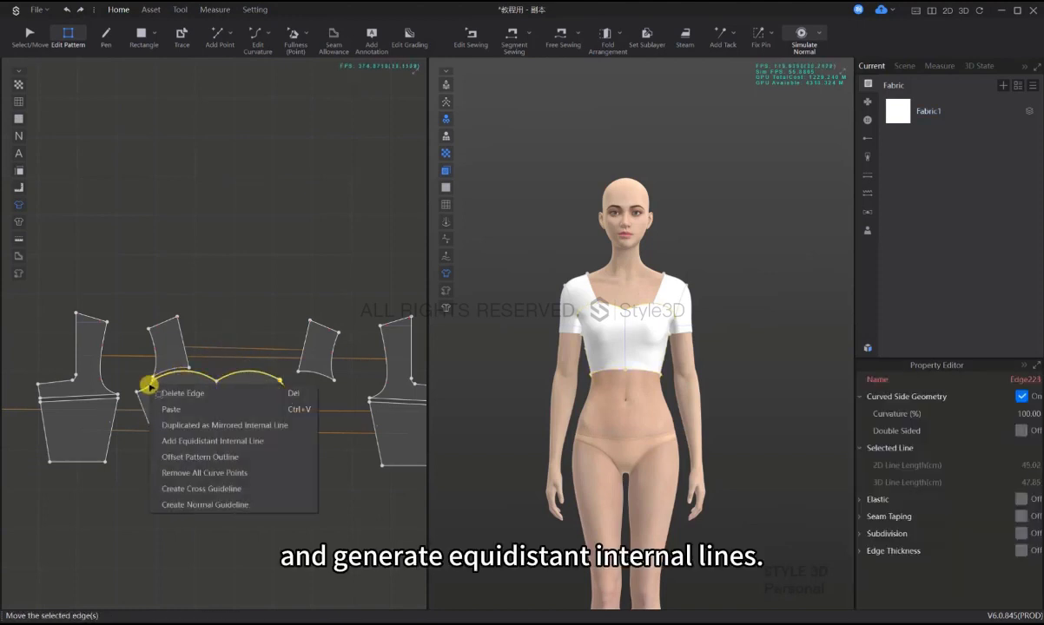
pyautogui.click(214, 435)
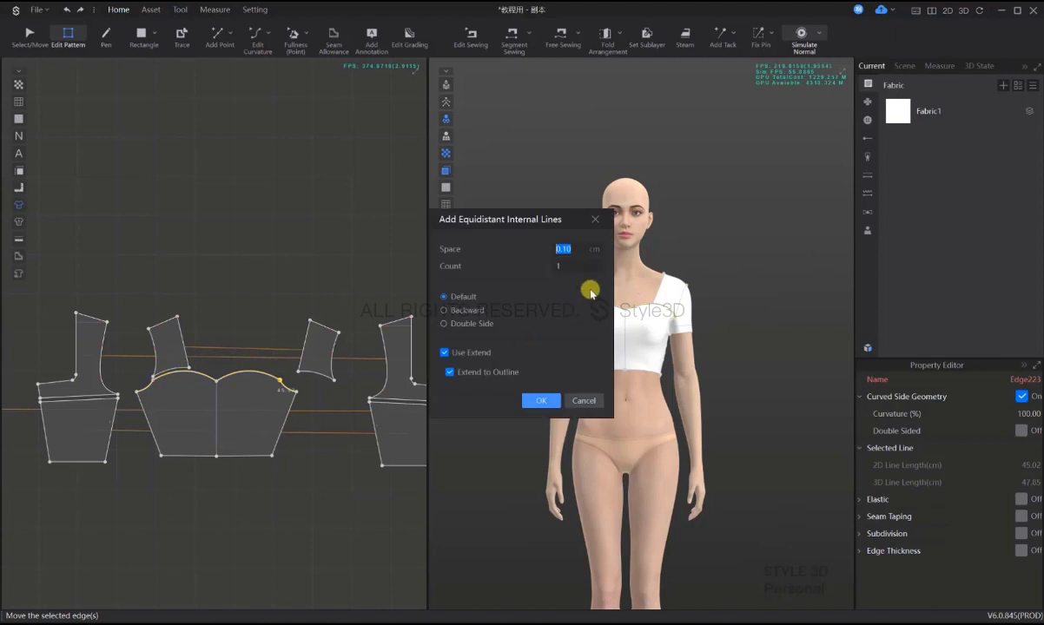
pyautogui.write('1')
pyautogui.press('Return')
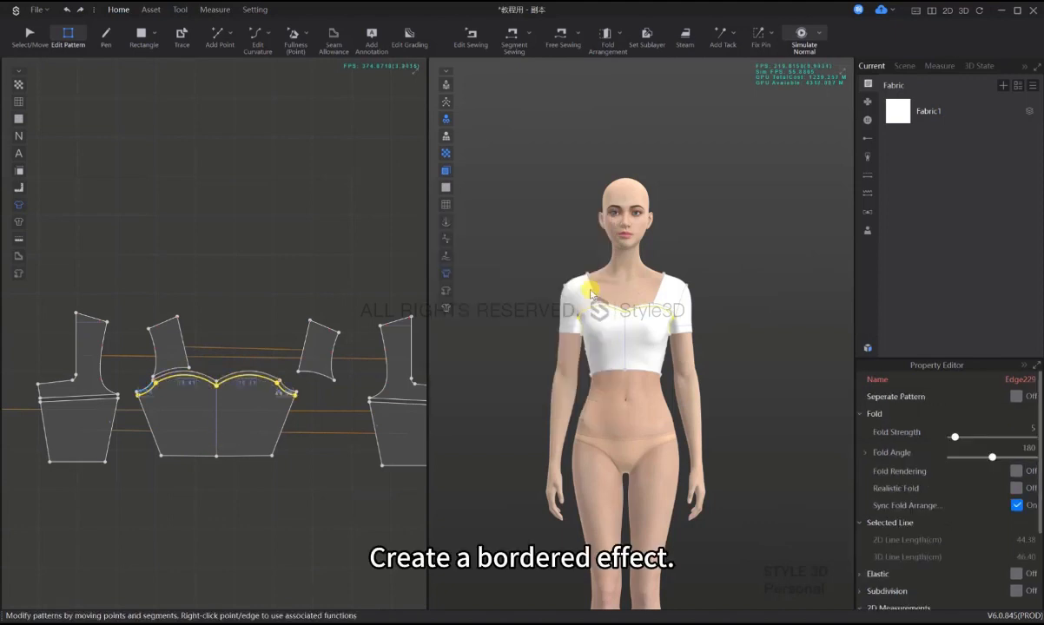
# - Add one equidistant internal line at 1 cm spacing along the top edge of the lower back panels
pyautogui.click(312, 475)
pyautogui.click(106, 403)
pyautogui.moveTo(342, 453); pyautogui.dragTo(214, 466, button='middle')
pyautogui.scroll(2, 220, 439)
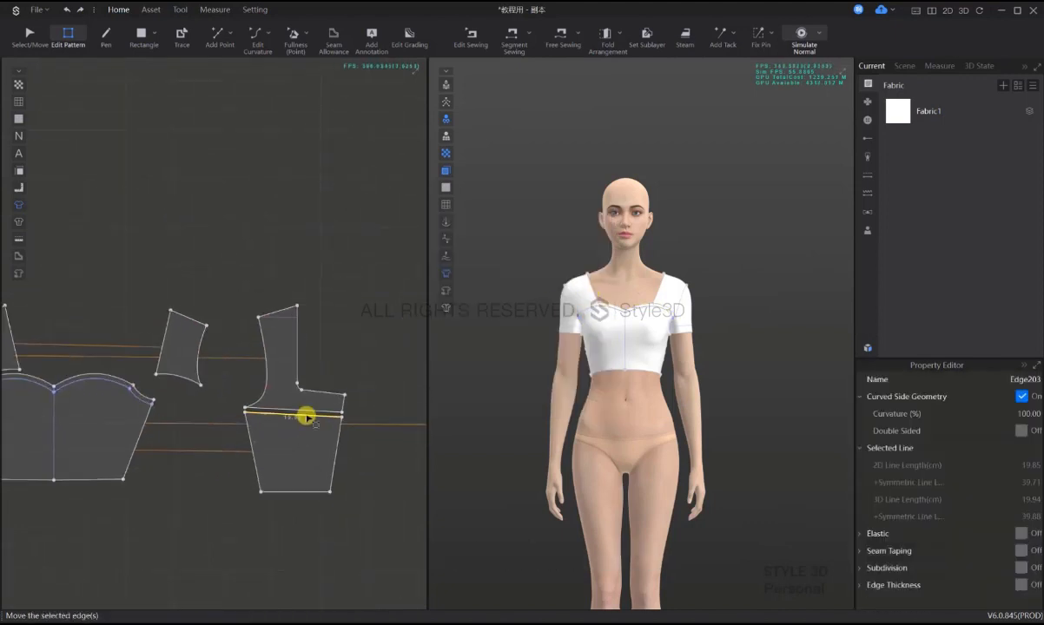
pyautogui.rightClick(307, 415)
pyautogui.click(377, 519)
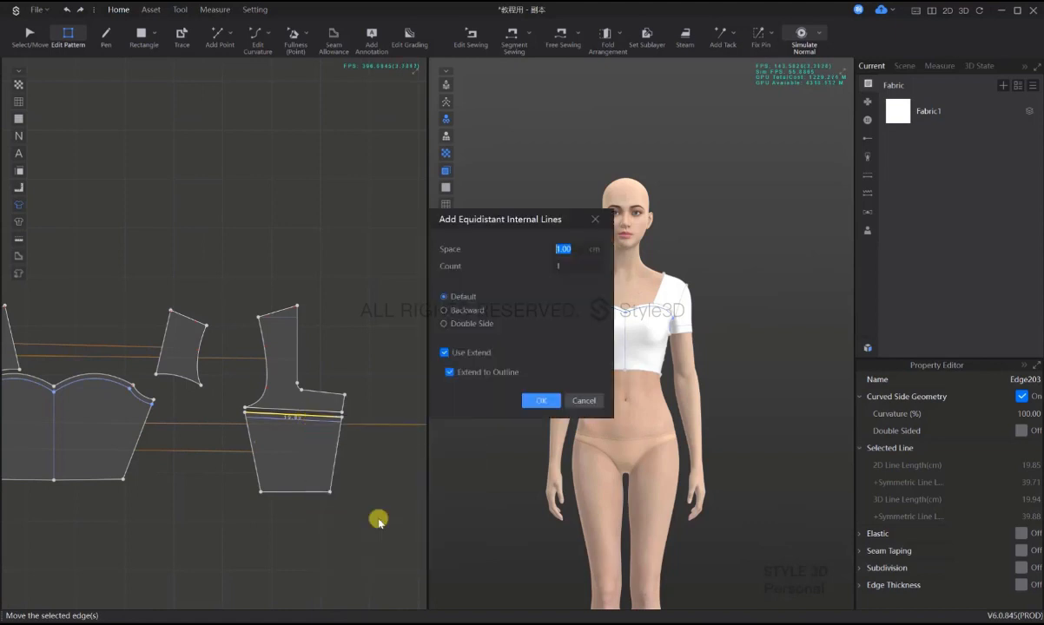
pyautogui.click(547, 399)
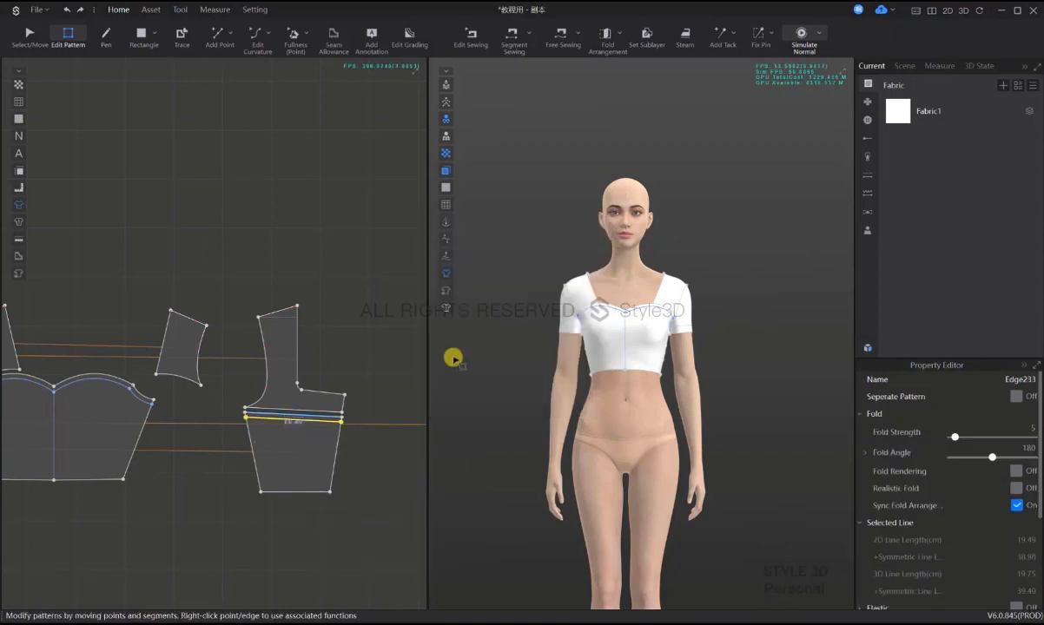
# - Cut and sew the front and lower back panels along their new internal border lines
pyautogui.moveTo(202, 436); pyautogui.dragTo(294, 434, button='middle')
pyautogui.scroll(-3, 293, 433)
pyautogui.click(298, 456)
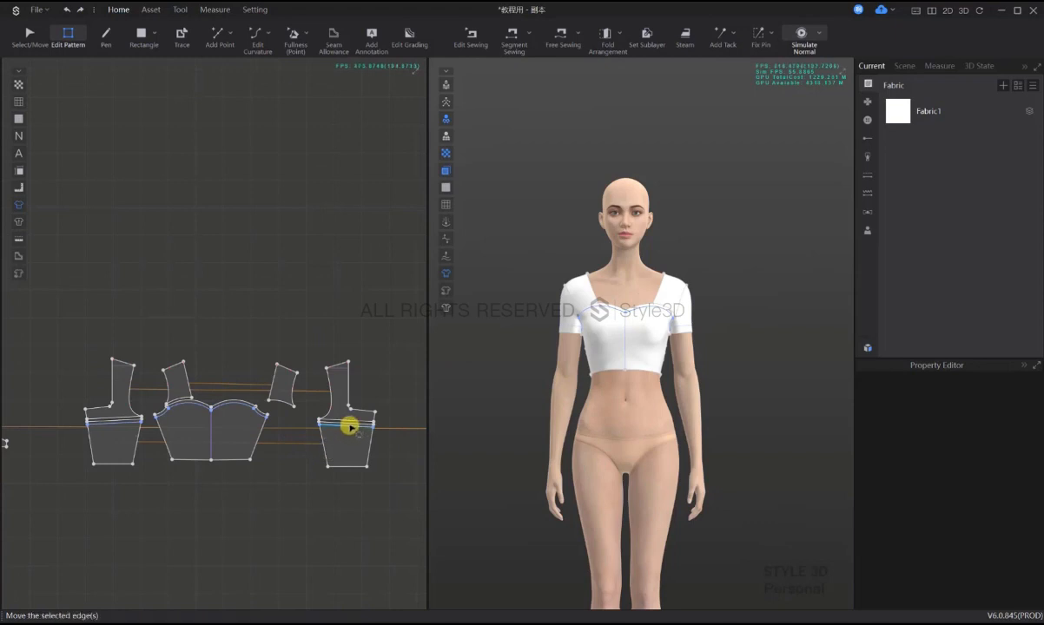
pyautogui.click(346, 429)
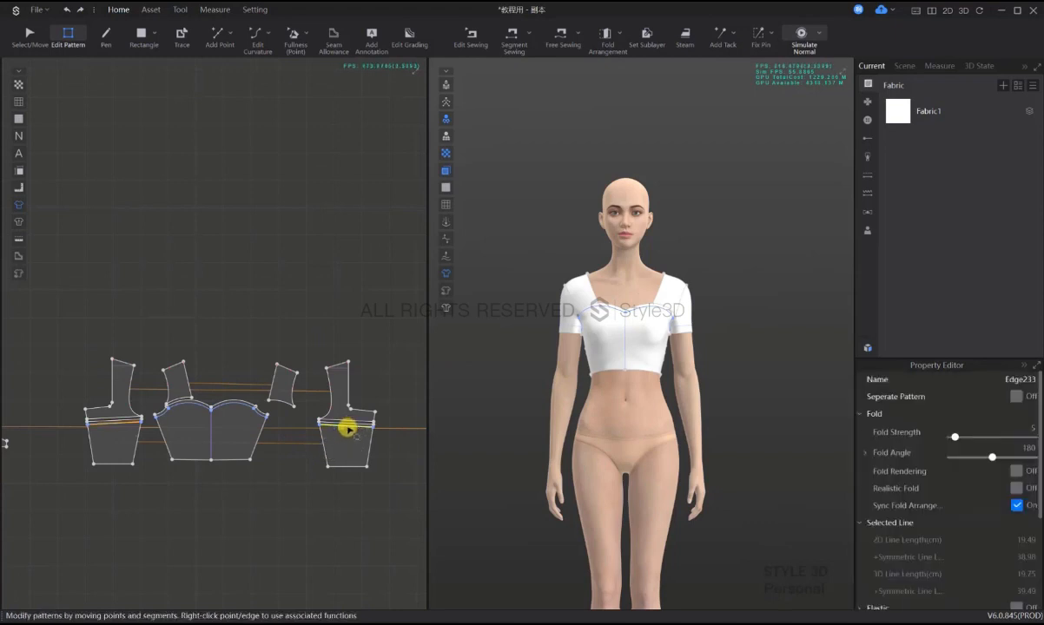
pyautogui.click(257, 414)
pyautogui.keyDown('shift'); pyautogui.click(269, 422); pyautogui.keyUp('shift')
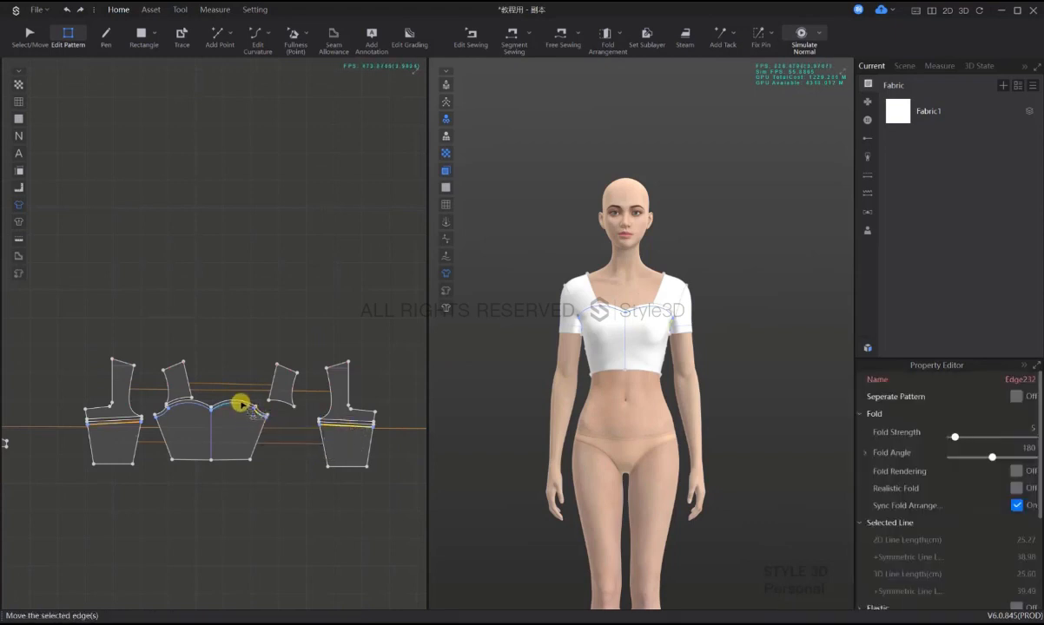
pyautogui.keyDown('shift'); pyautogui.click(240, 403); pyautogui.keyUp('shift')
pyautogui.keyDown('shift'); pyautogui.click(250, 411); pyautogui.keyUp('shift')
pyautogui.scroll(3, 203, 412)
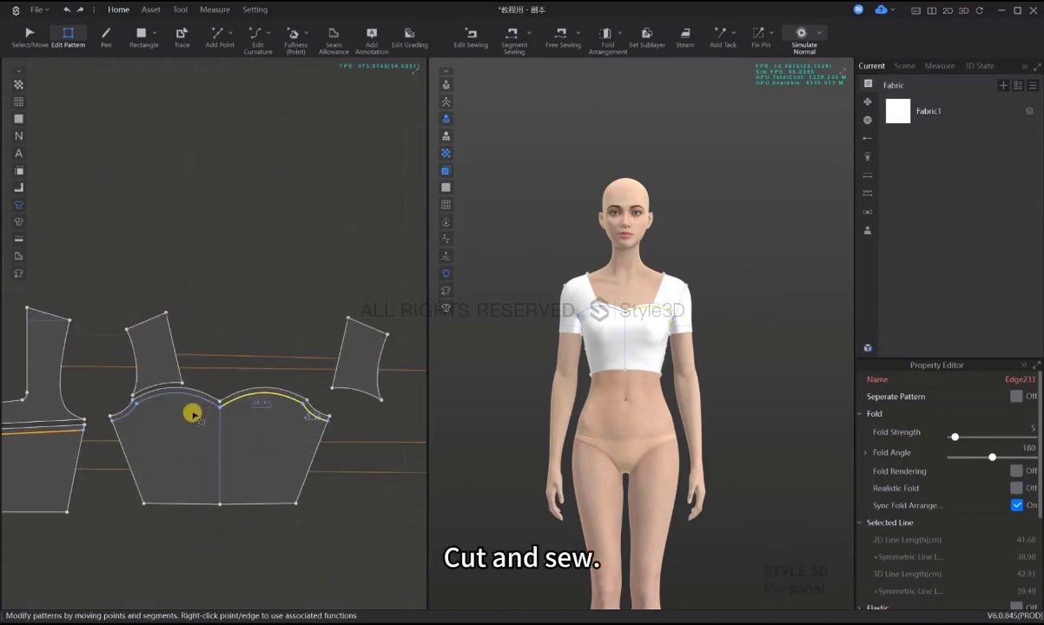
pyautogui.click(141, 400)
pyautogui.rightClick(167, 395)
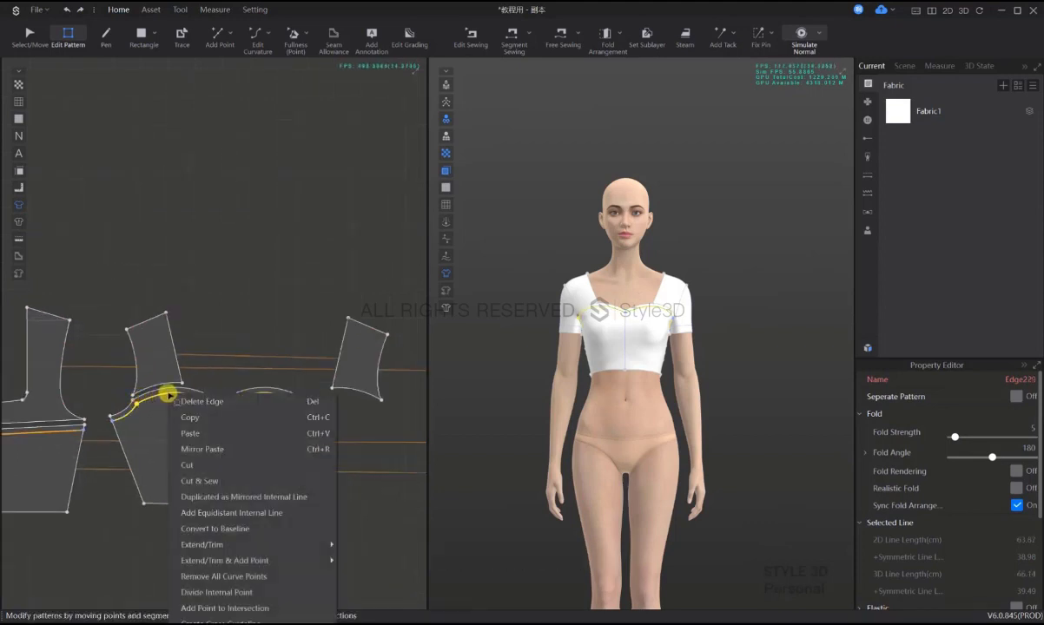
pyautogui.click(208, 480)
pyautogui.scroll(-3, 347, 487)
pyautogui.press('q')
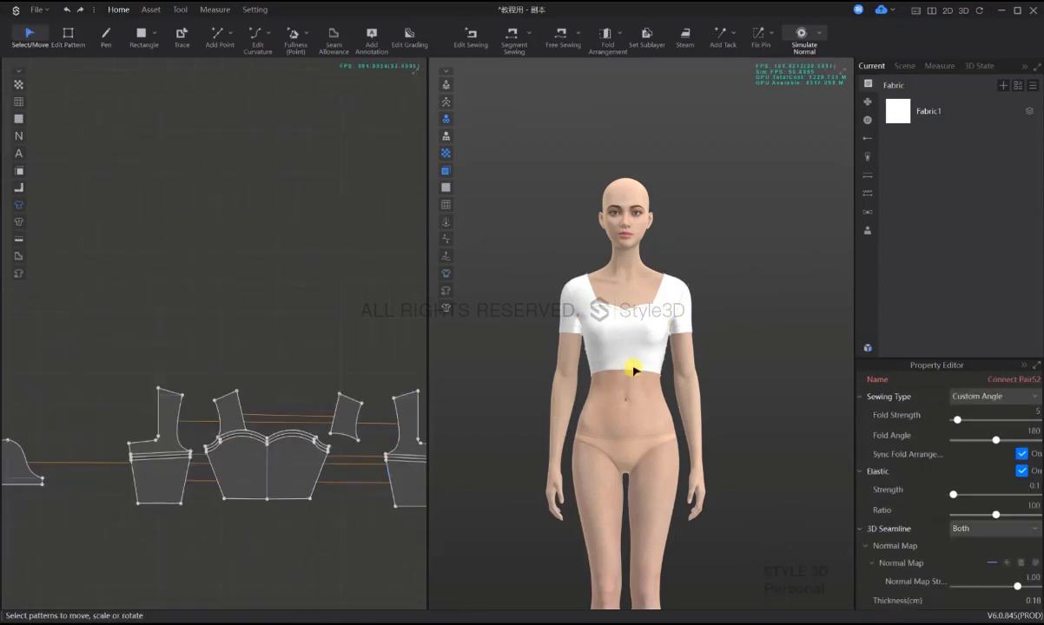
# - Simulate the garment with its new borders and check it from the back and side before returning to the front view
pyautogui.scroll(5, 623, 415)
pyautogui.moveTo(654, 430); pyautogui.dragTo(510, 432, button='right')
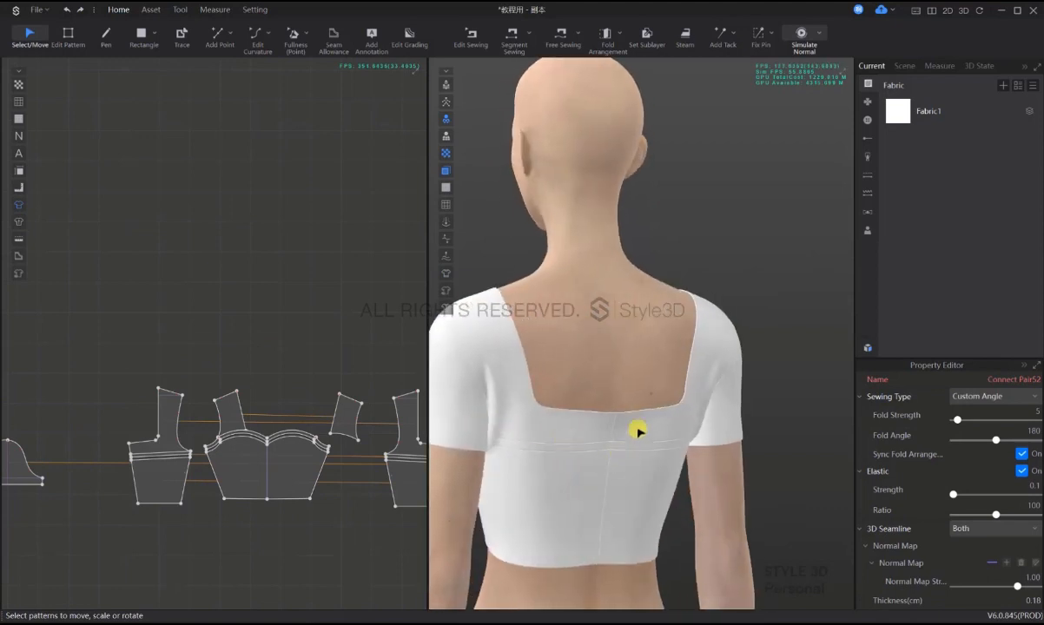
pyautogui.scroll(-3, 638, 432)
pyautogui.press('space')
pyautogui.moveTo(635, 389); pyautogui.dragTo(474, 399, button='right')
pyautogui.scroll(-4, 474, 400)
pyautogui.scroll(3, 651, 347)
pyautogui.moveTo(678, 377); pyautogui.dragTo(519, 375, button='right')
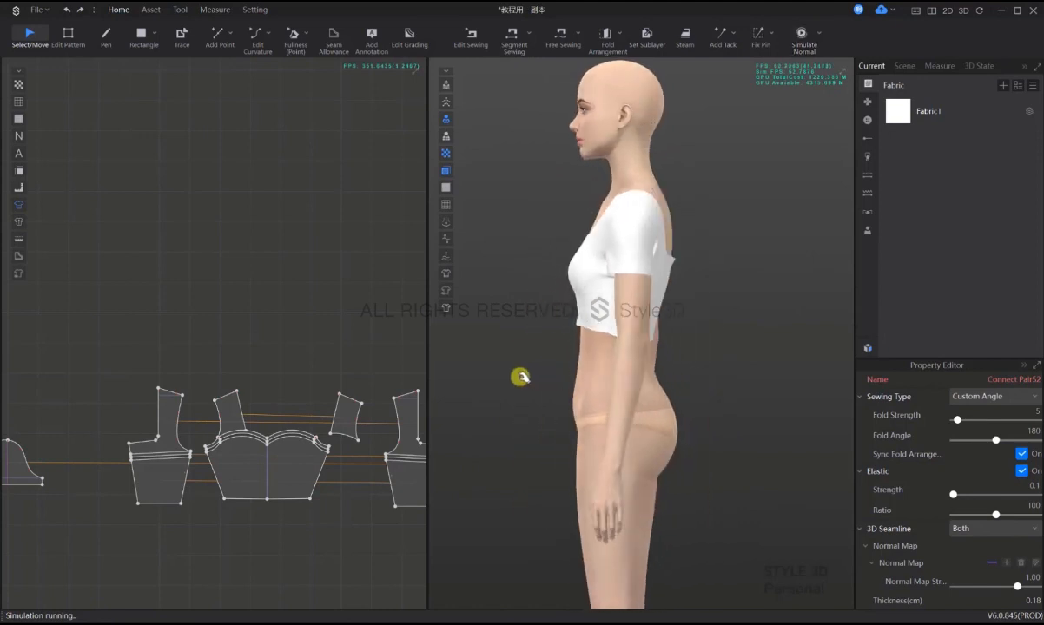
pyautogui.press('2')
pyautogui.press('space')
pyautogui.scroll(-5, 382, 374)
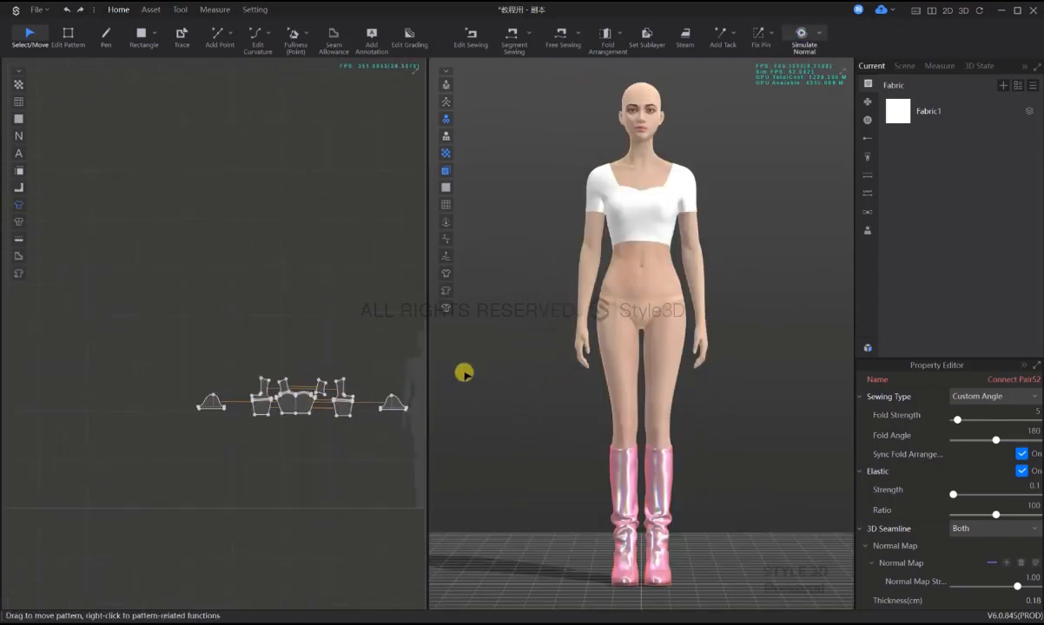
pyautogui.scroll(4, 330, 313)
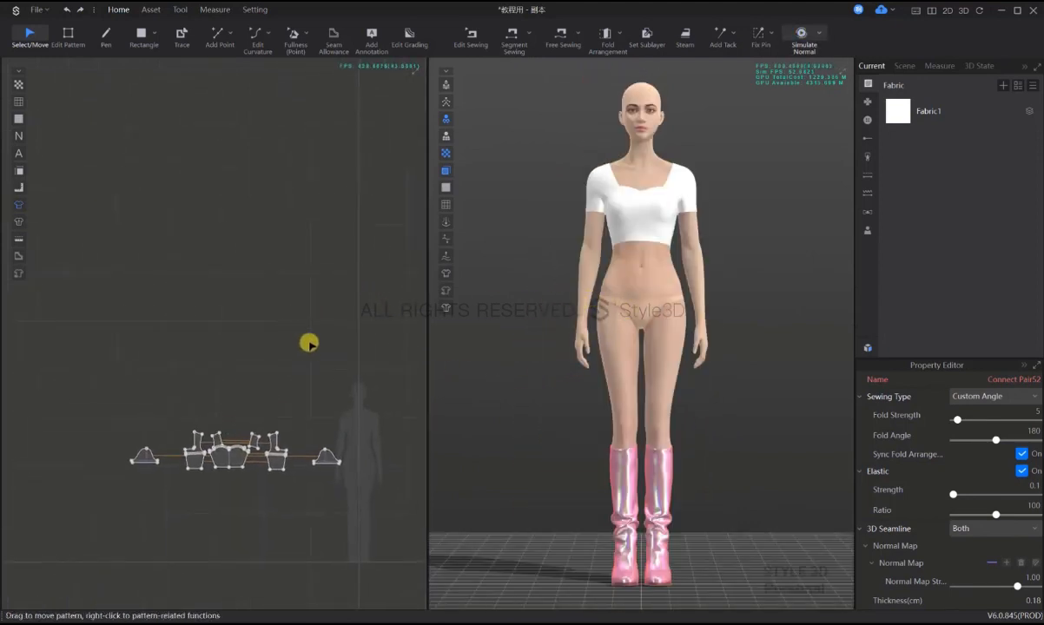
pyautogui.scroll(3, 608, 271)
pyautogui.scroll(2, 596, 284)
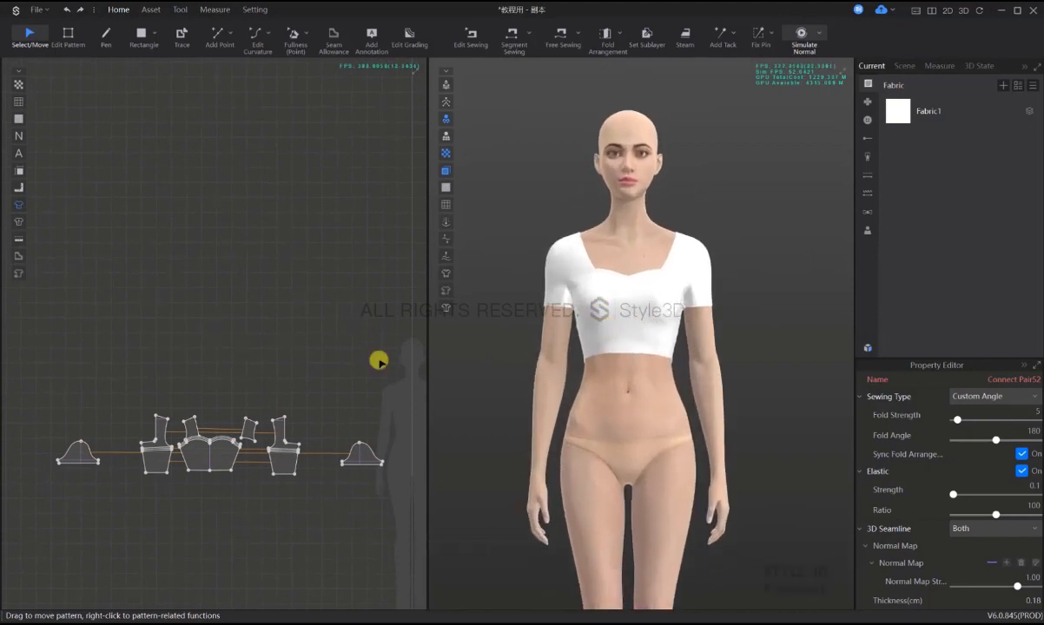
pyautogui.scroll(-2, 261, 323)
pyautogui.scroll(2, 373, 322)
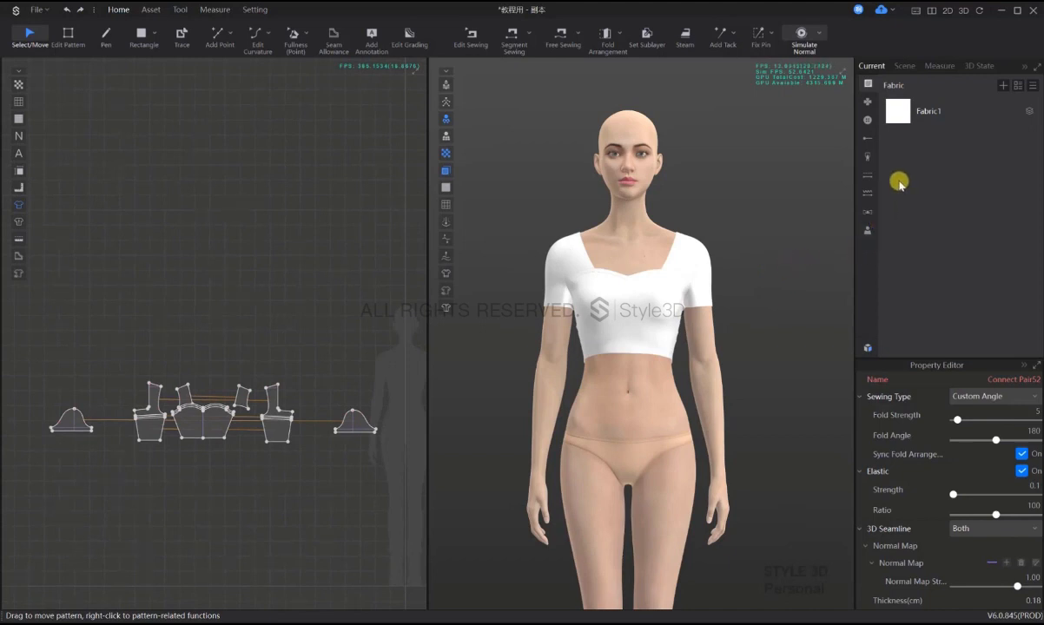
# - Try the copied dark pink colour on Fabric1, undo the recolouring and deselect the fabric
pyautogui.click(898, 113)
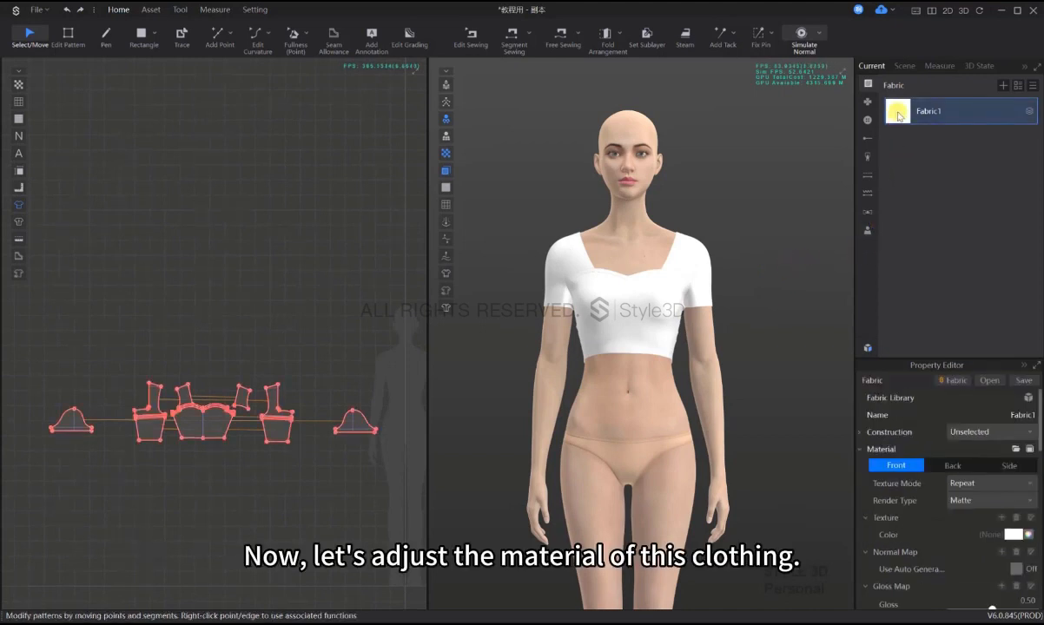
pyautogui.scroll(-1, 970, 506)
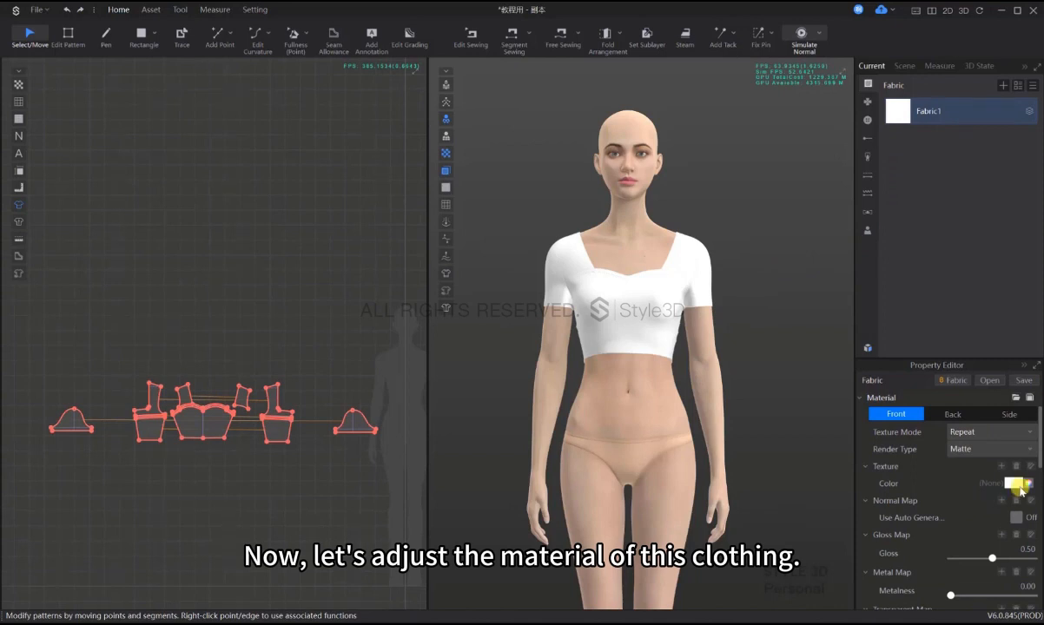
pyautogui.click(1014, 486)
pyautogui.moveTo(416, 376); pyautogui.dragTo(357, 375)
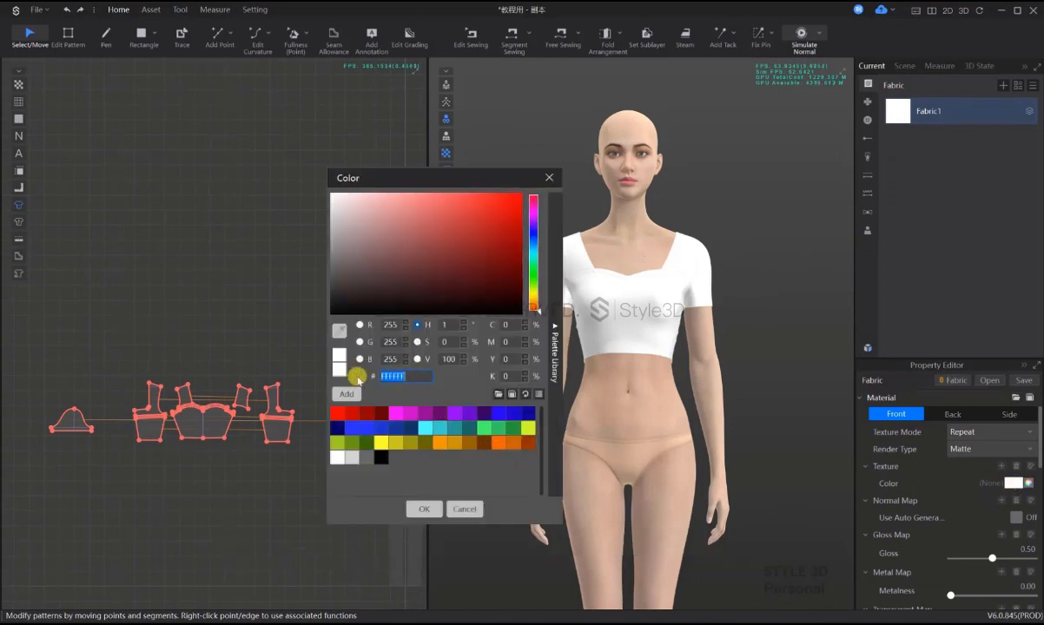
pyautogui.hotkey('ctrl', 'v')
pyautogui.click(423, 509)
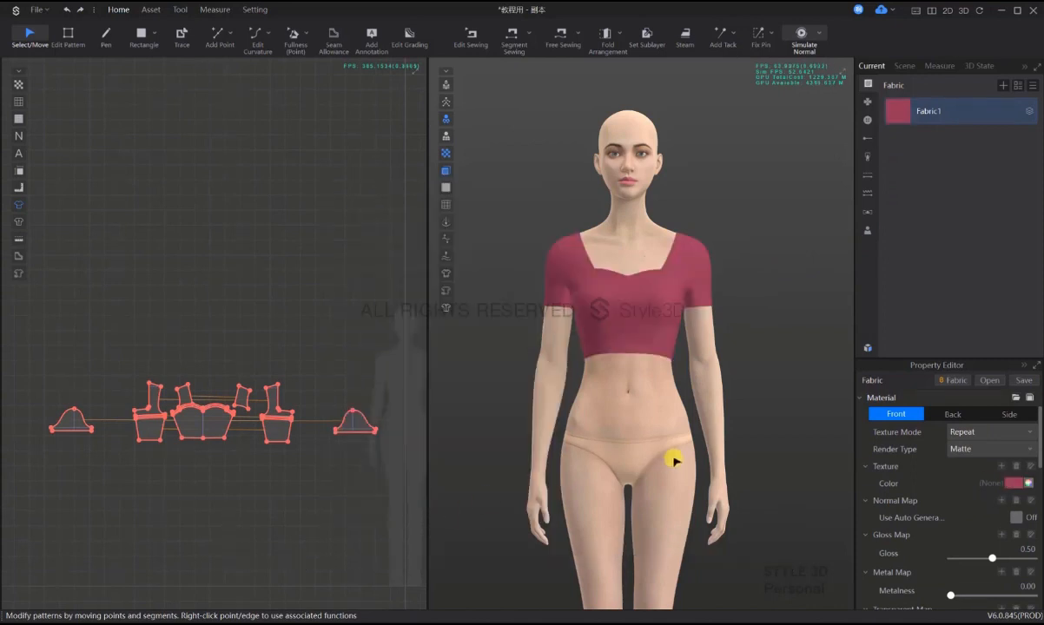
pyautogui.hotkey('ctrl', 'z')
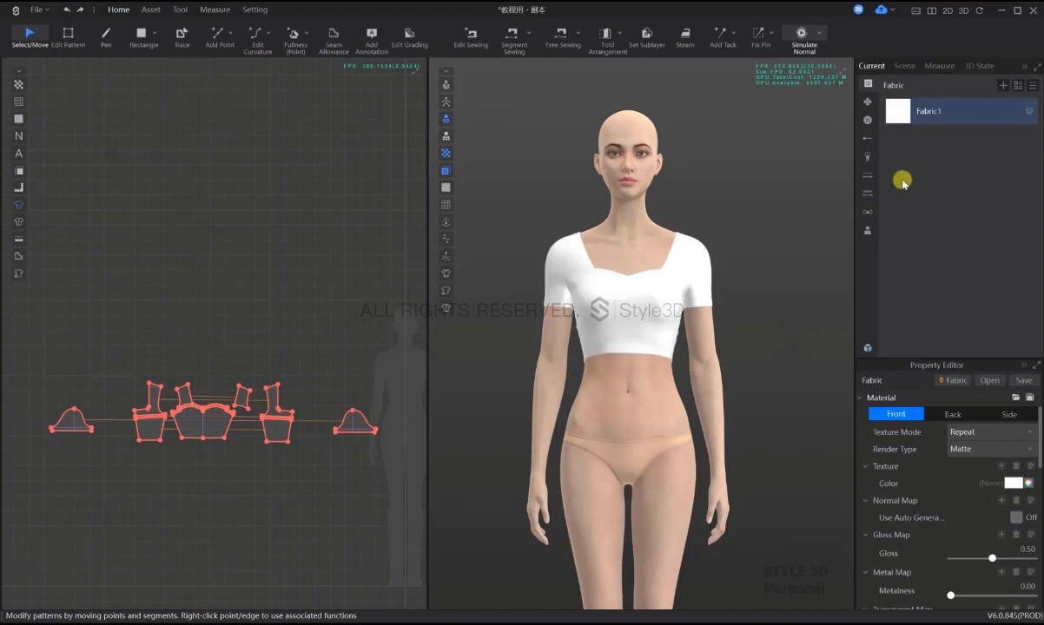
pyautogui.click(807, 187)
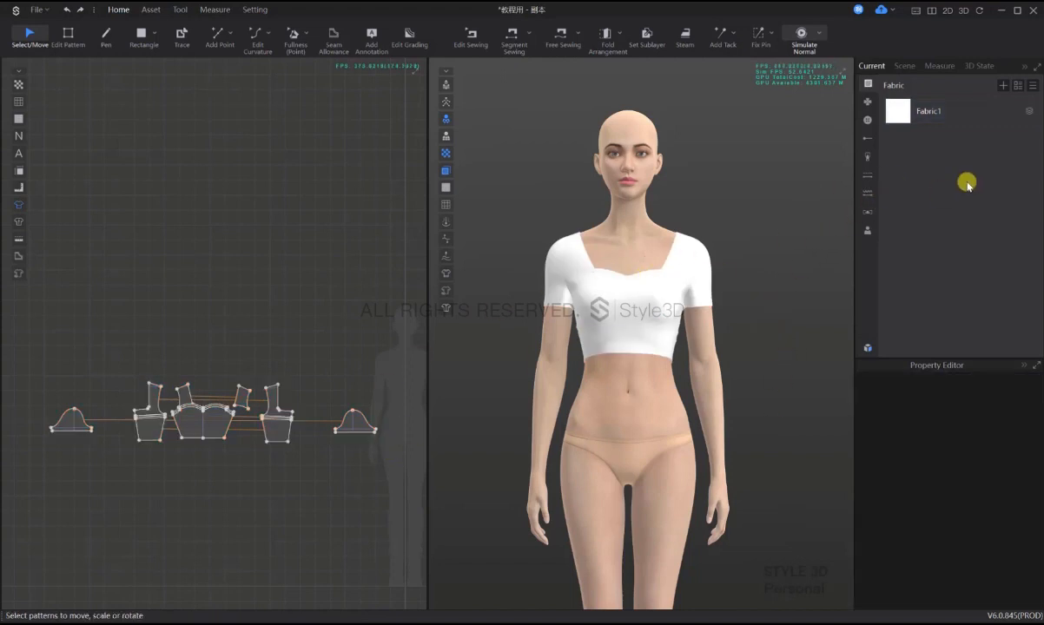
# - Duplicate Fabric1 as a second fabric and clear the selection
pyautogui.click(891, 119)
pyautogui.click(1033, 87)
pyautogui.click(1025, 101)
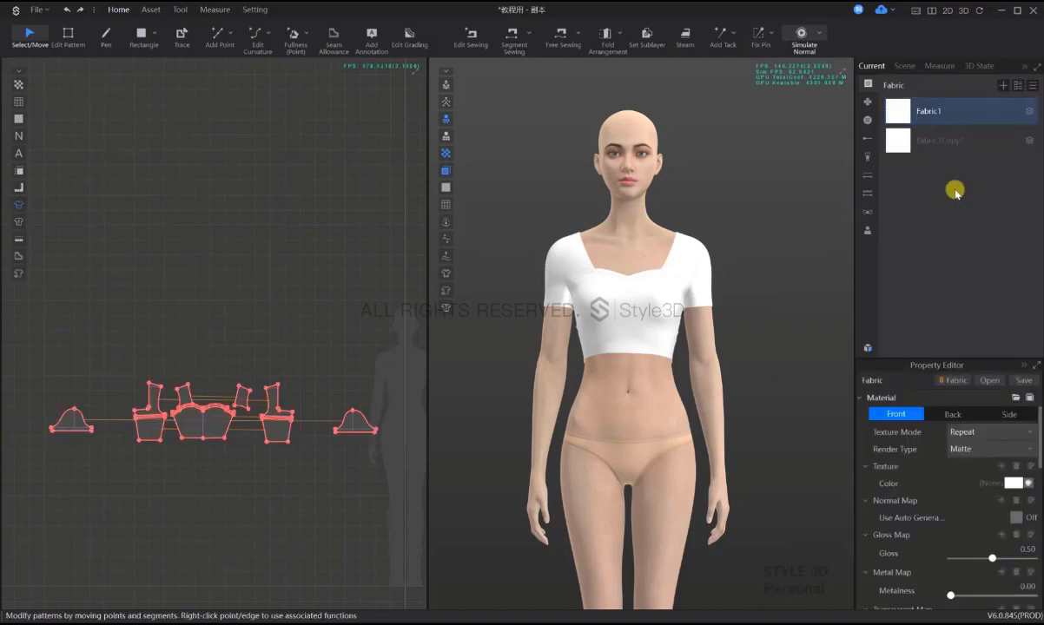
pyautogui.click(933, 182)
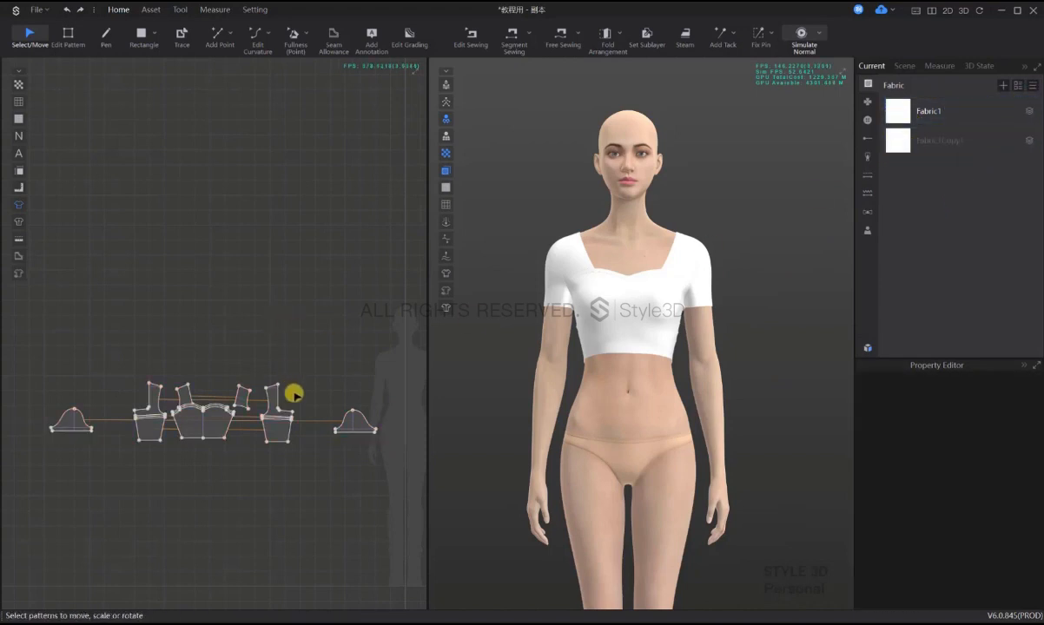
# - Assign the duplicated fabric to the front shoulder, upper back and sleeve patterns, and select that fabric for editing
pyautogui.moveTo(299, 396); pyautogui.dragTo(102, 369)
pyautogui.keyDown('shift'); pyautogui.click(361, 417); pyautogui.keyUp('shift')
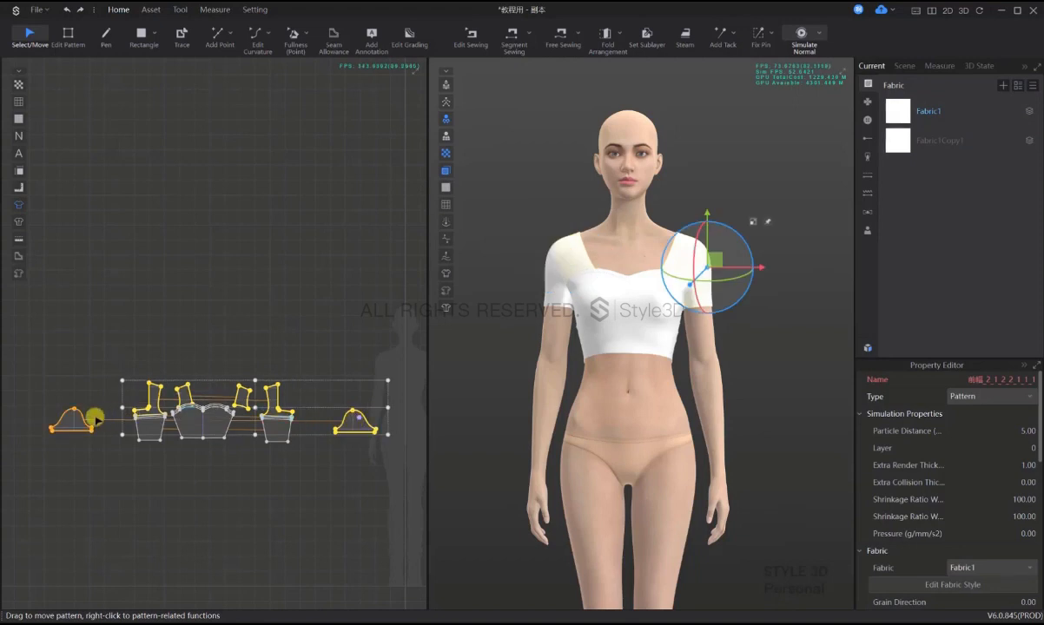
pyautogui.keyDown('shift'); pyautogui.click(71, 420); pyautogui.keyUp('shift')
pyautogui.rightClick(897, 141)
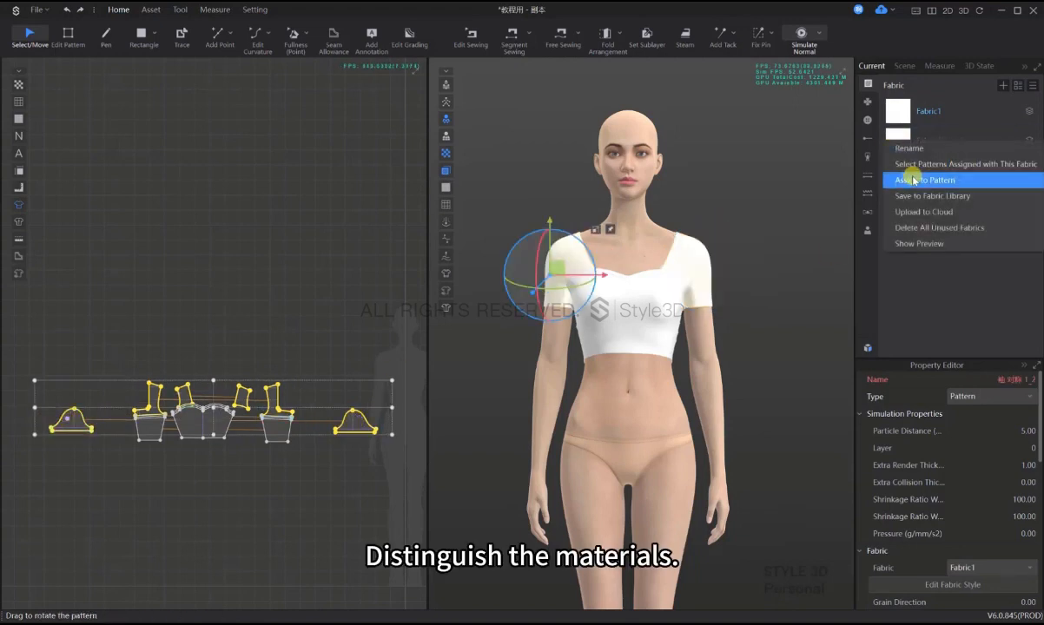
pyautogui.click(908, 179)
pyautogui.click(903, 146)
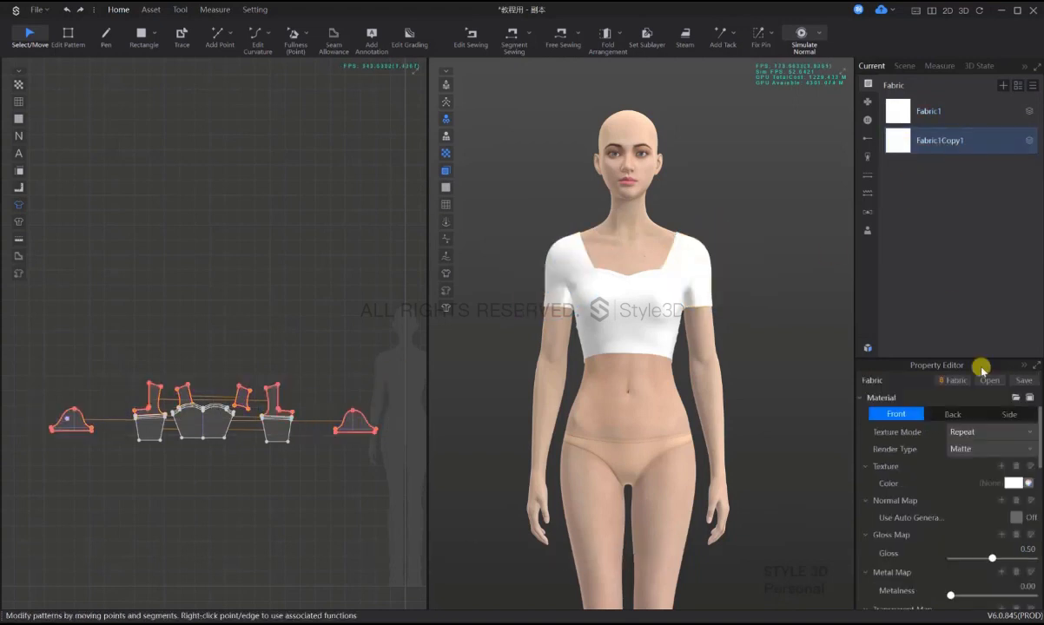
# - Recolour Fabric1Copy1 with the copied dark pink colour and clear the selection
pyautogui.click(1013, 483)
pyautogui.click(401, 376)
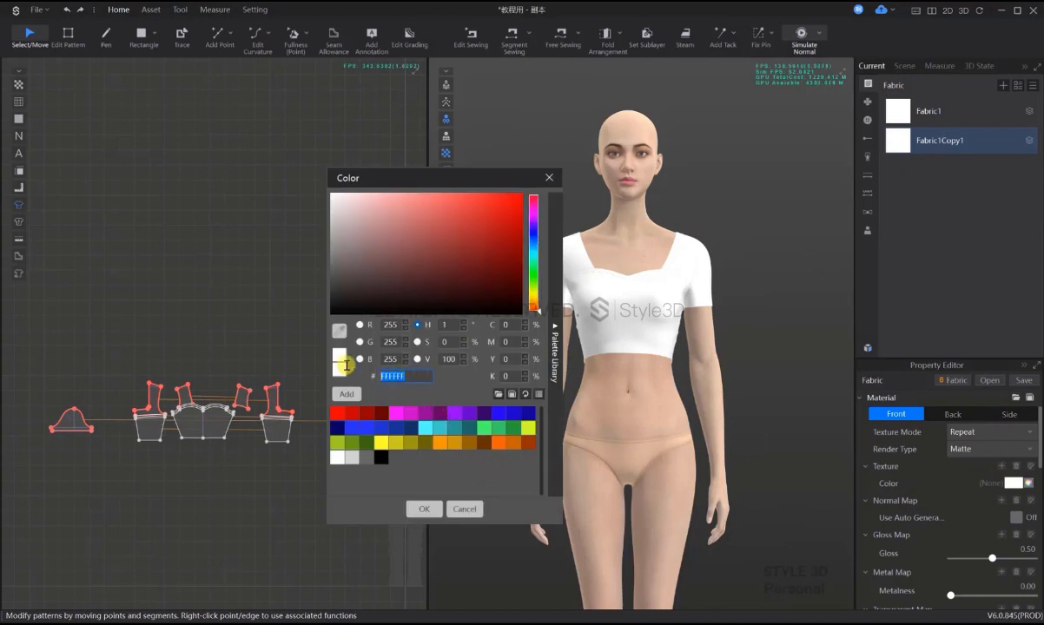
pyautogui.click(425, 507)
pyautogui.click(723, 243)
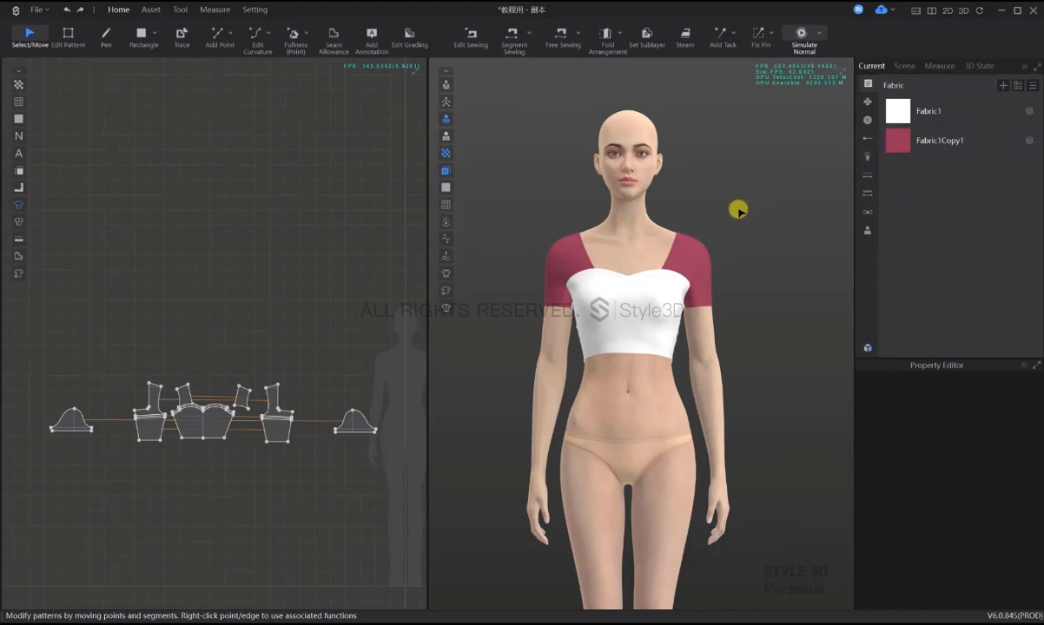
# - Load the Knit_Lace_80g_B1 image as the texture of Fabric1Copy1, used on the sleeves and shoulders
pyautogui.click(705, 243)
pyautogui.scroll(1, 1007, 516)
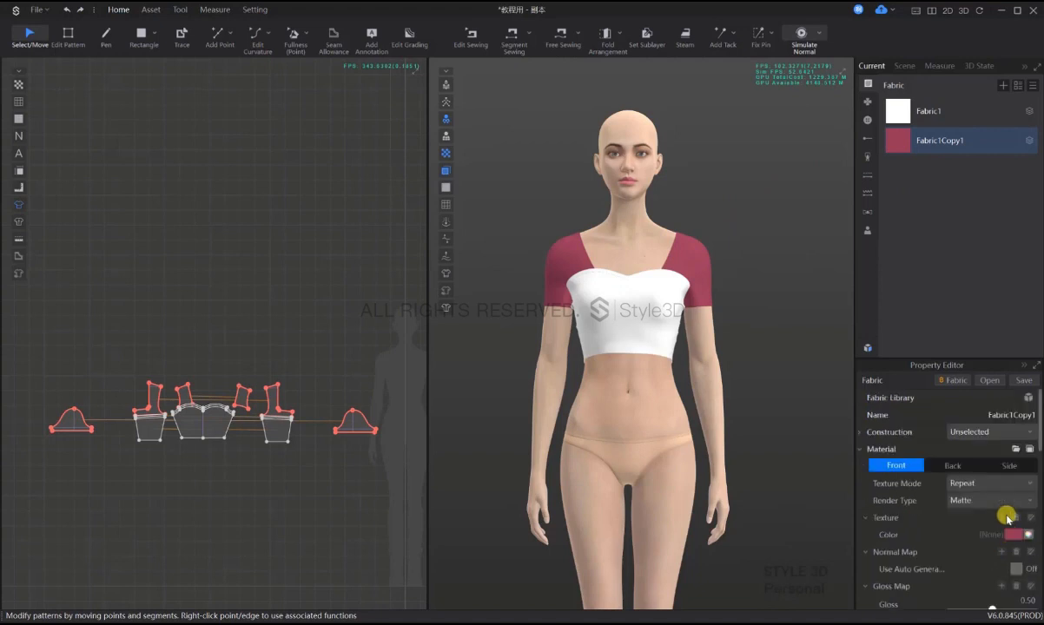
pyautogui.scroll(-1, 1012, 532)
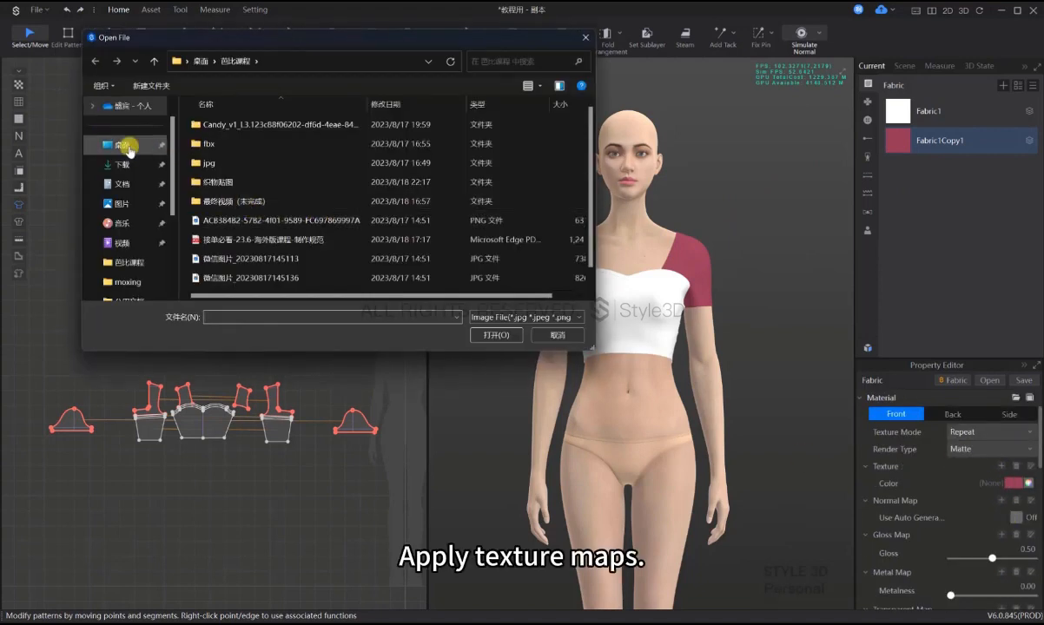
pyautogui.doubleClick(227, 180)
pyautogui.doubleClick(215, 126)
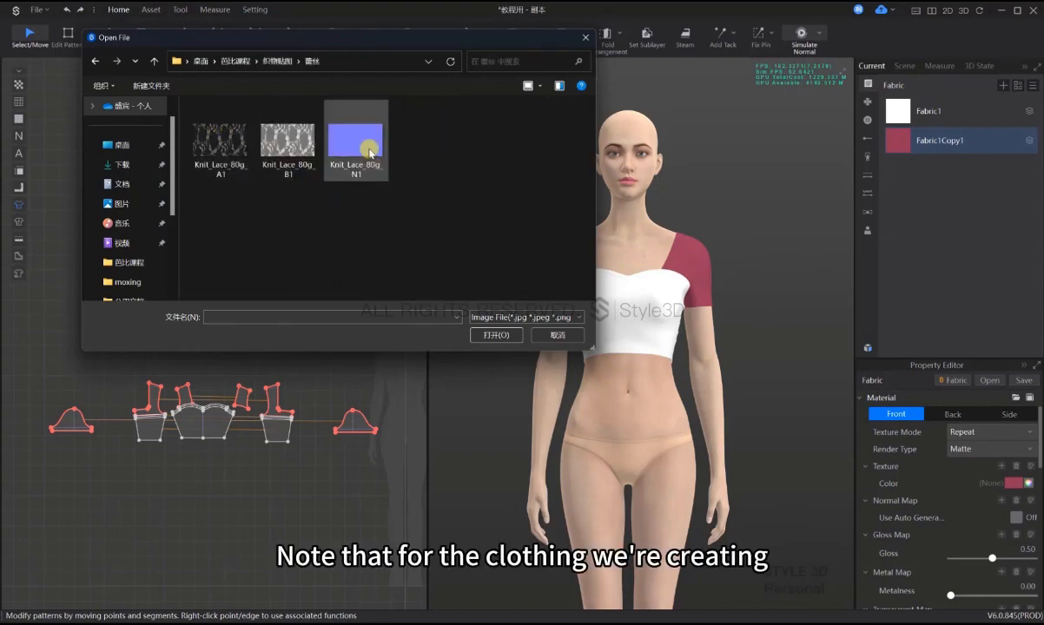
pyautogui.doubleClick(288, 139)
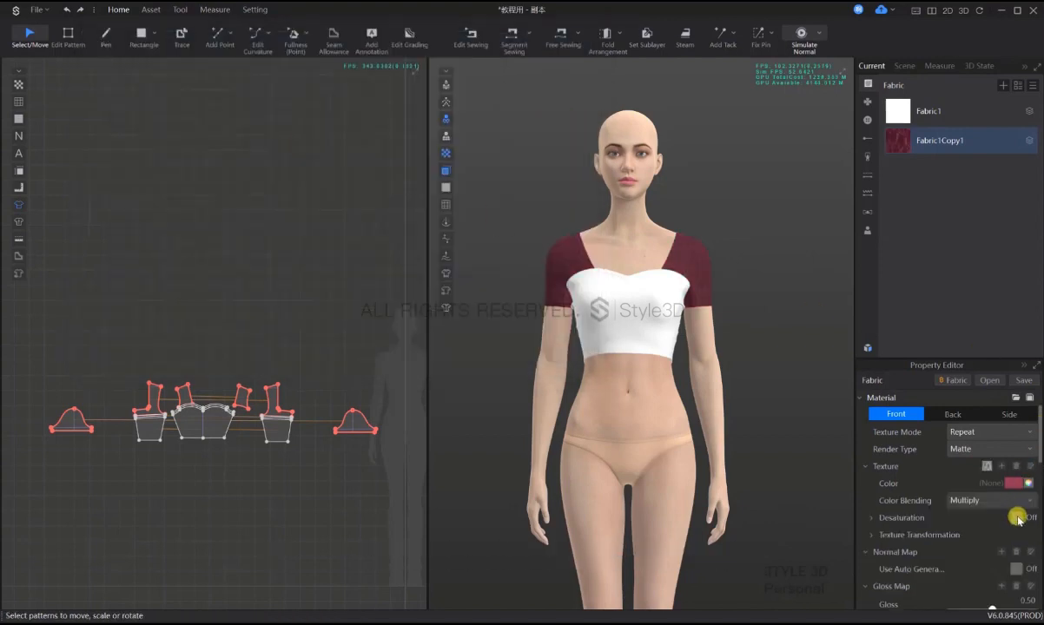
# - Load Knit_Lace_80g_N1 as the normal map of the lace fabric
pyautogui.scroll(-2, 1017, 519)
pyautogui.click(1002, 501)
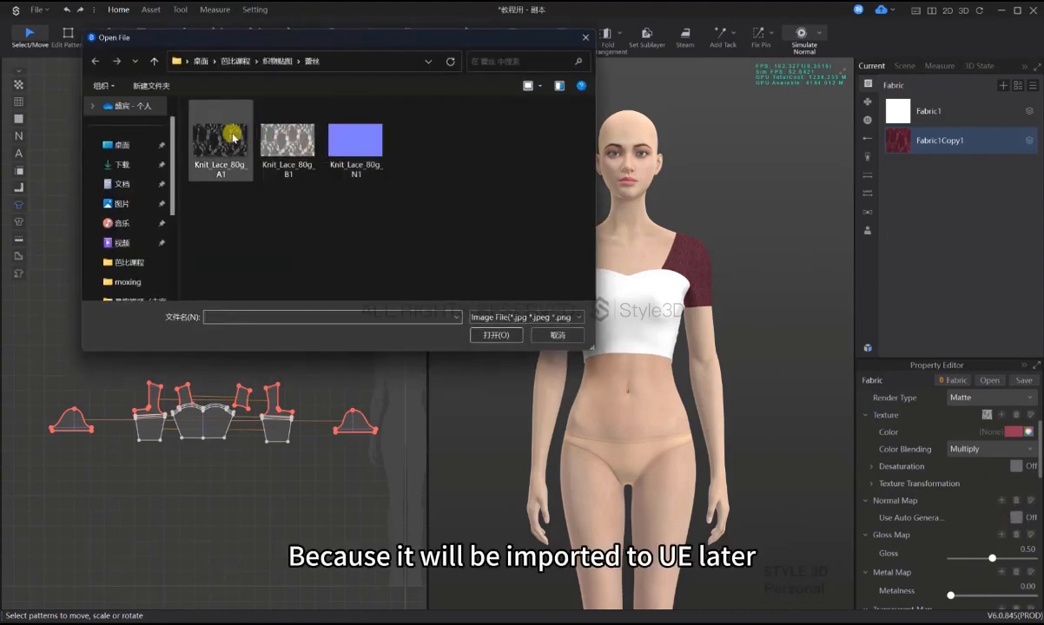
pyautogui.doubleClick(355, 139)
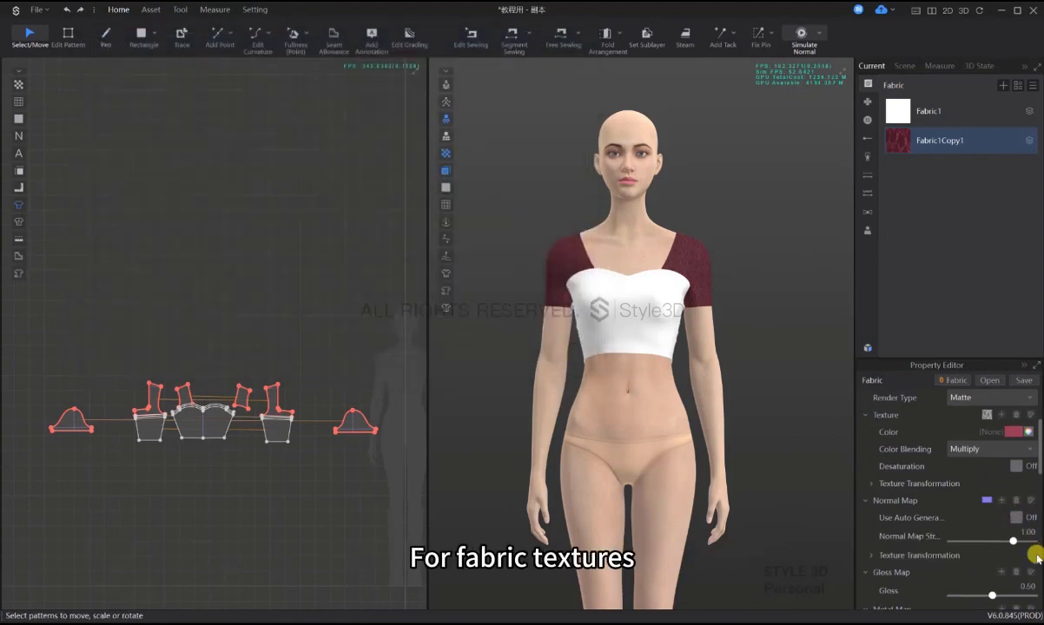
# - Load Knit_Lace_80g_A1 as the transparent map of the lace fabric
pyautogui.scroll(-2, 1003, 534)
pyautogui.scroll(-2, 1004, 528)
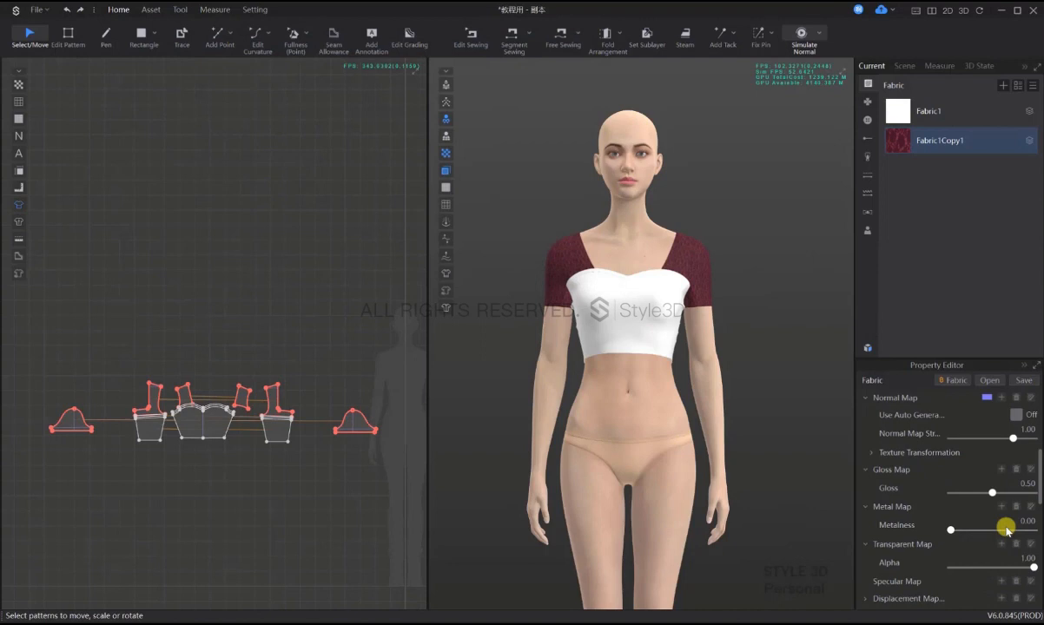
pyautogui.scroll(6, 1004, 528)
pyautogui.scroll(-6, 1004, 528)
pyautogui.scroll(-2, 1004, 527)
pyautogui.click(1000, 490)
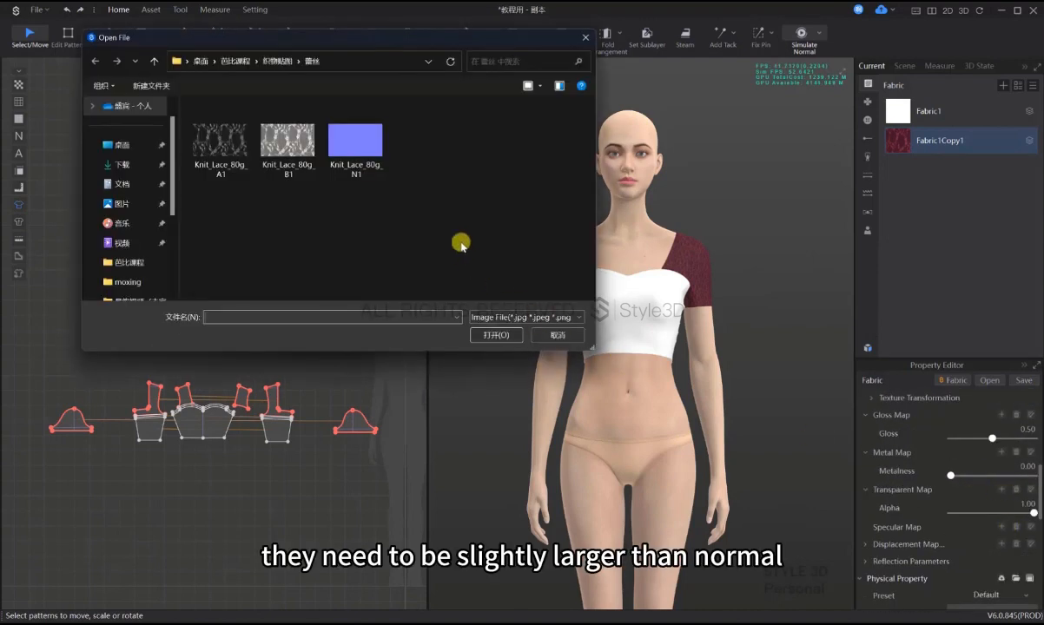
pyautogui.click(220, 141)
pyautogui.click(495, 335)
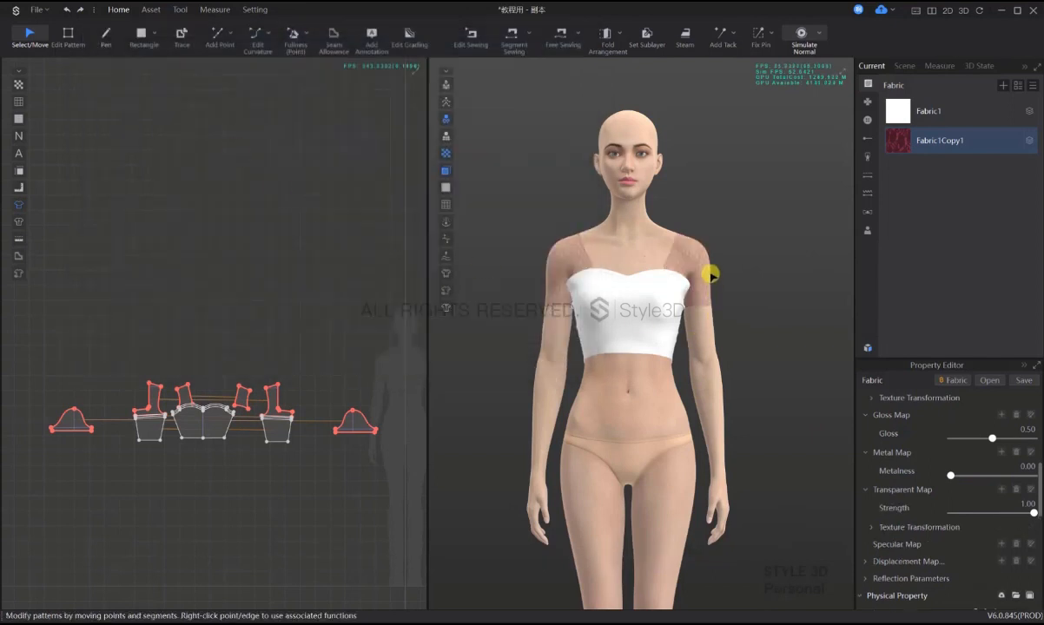
# - Set the lace texture's width to 20 cm with the aspect locked, and expand the normal map's transformation settings to check them
pyautogui.scroll(4, 710, 275)
pyautogui.scroll(5, 962, 439)
pyautogui.scroll(-1, 998, 487)
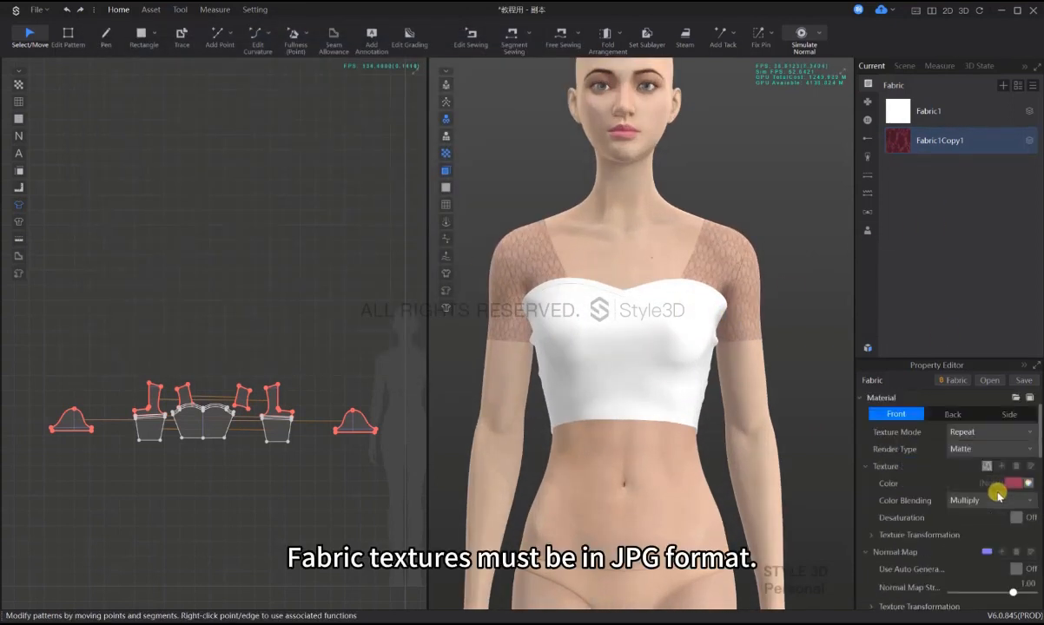
pyautogui.click(881, 534)
pyautogui.scroll(-2, 1029, 521)
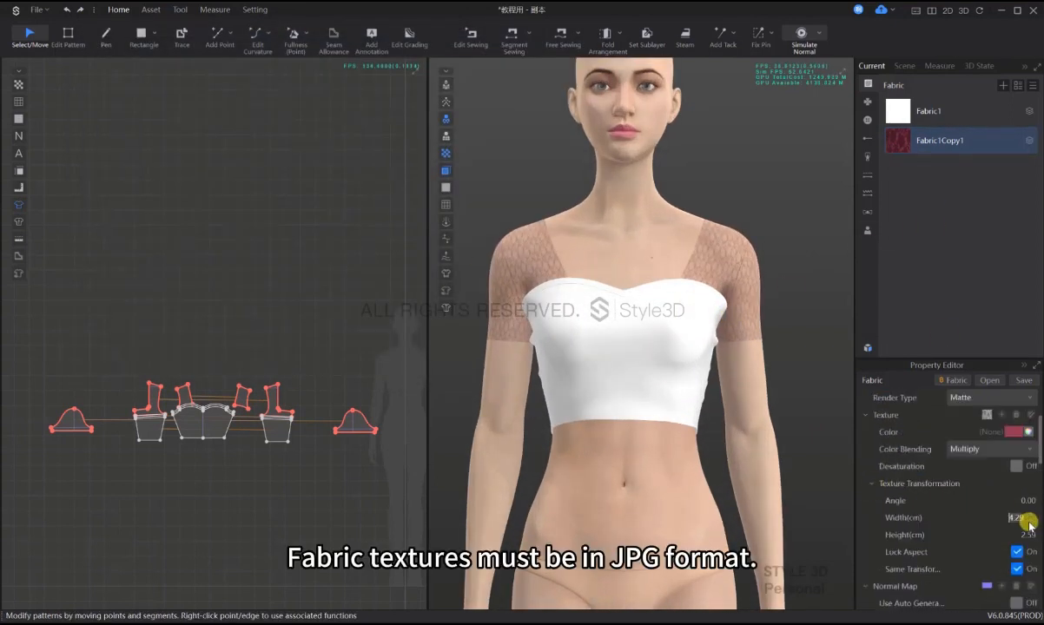
pyautogui.write('1')
pyautogui.press('Return')
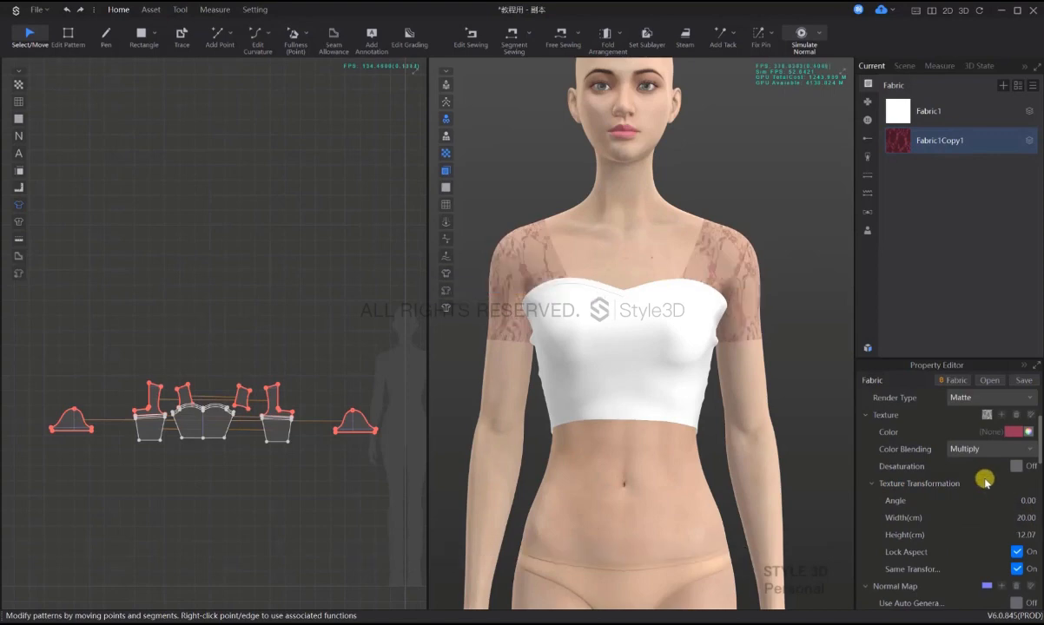
pyautogui.scroll(-4, 993, 498)
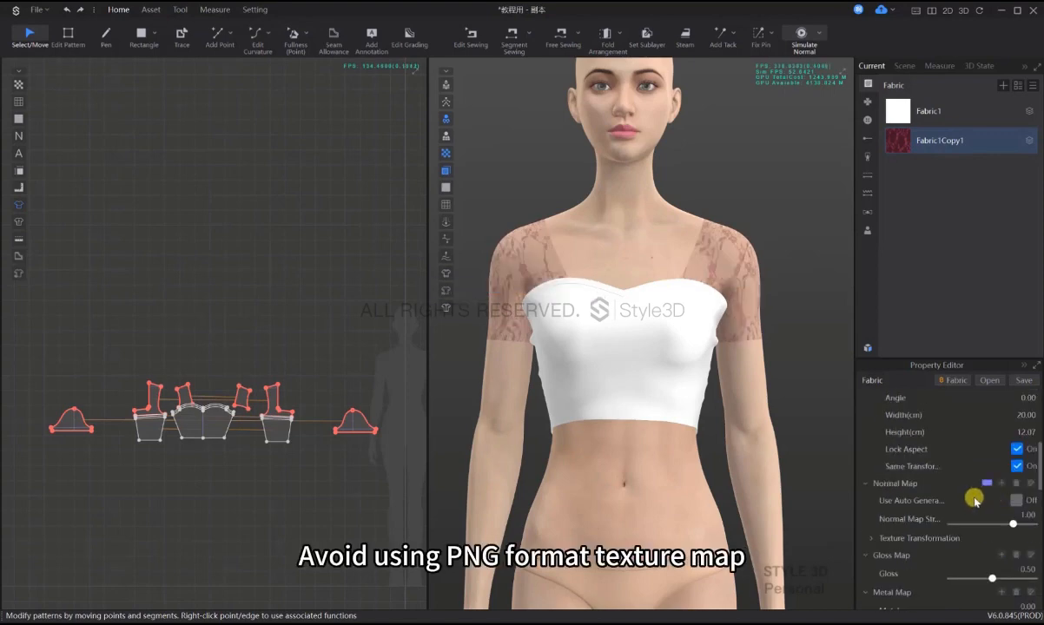
pyautogui.click(869, 539)
pyautogui.scroll(-2, 994, 535)
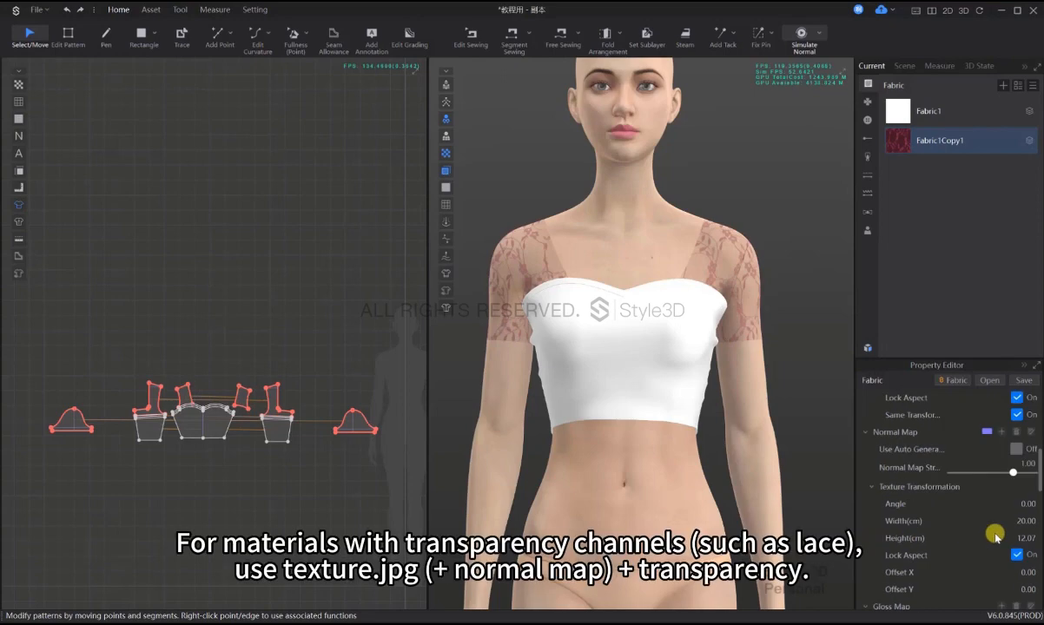
pyautogui.scroll(2, 999, 538)
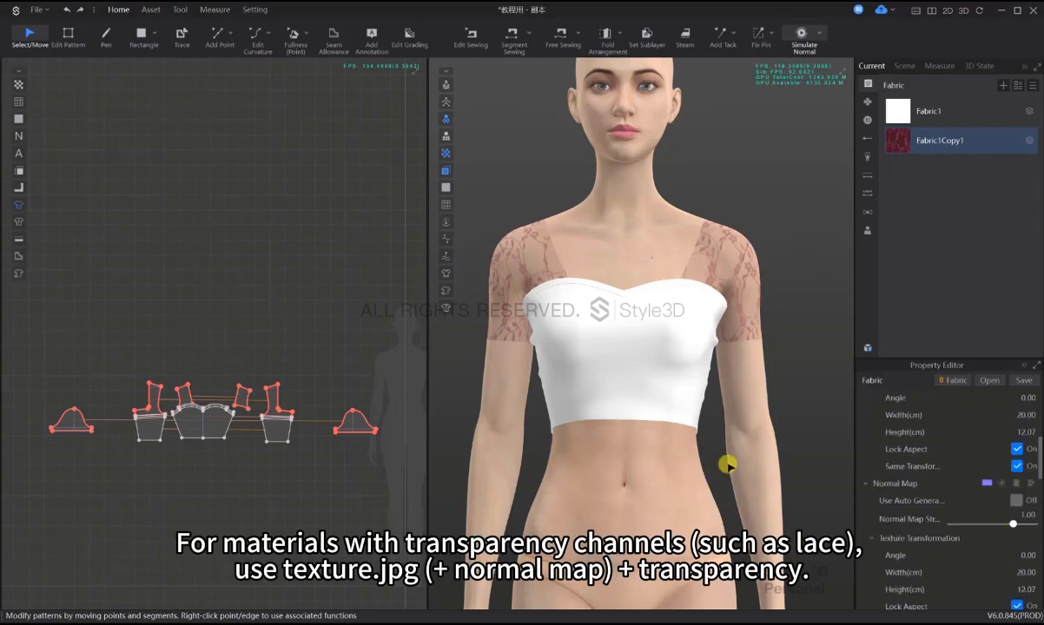
# - Set the lace fabric's Stretch Weft to 20, Stretch Warp to 63 and Stretch Bias to 15
pyautogui.scroll(-3, 727, 466)
pyautogui.scroll(-5, 998, 486)
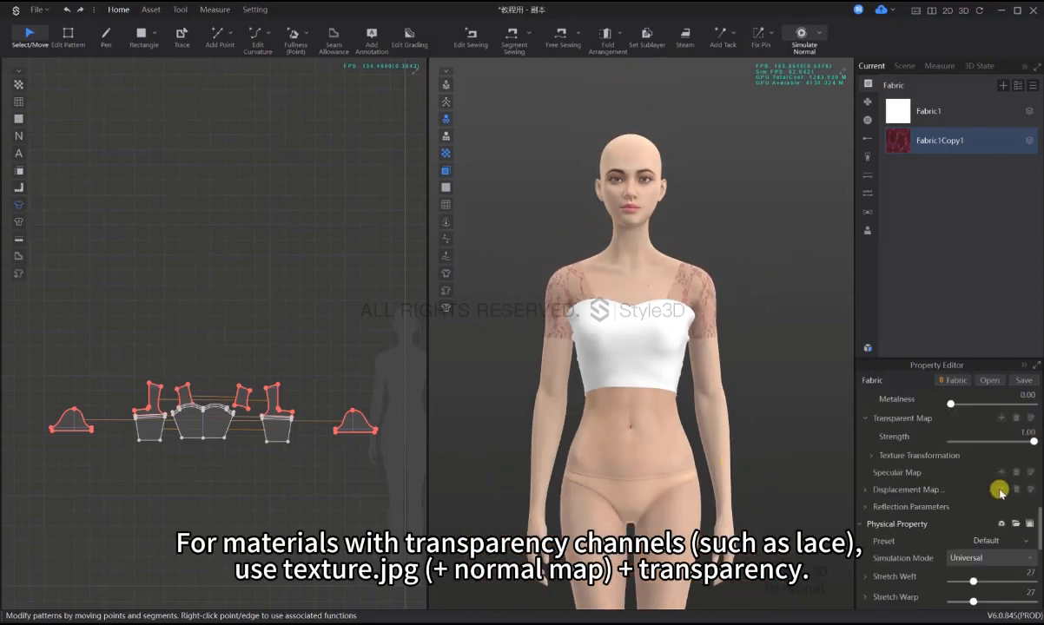
pyautogui.scroll(-2, 1024, 527)
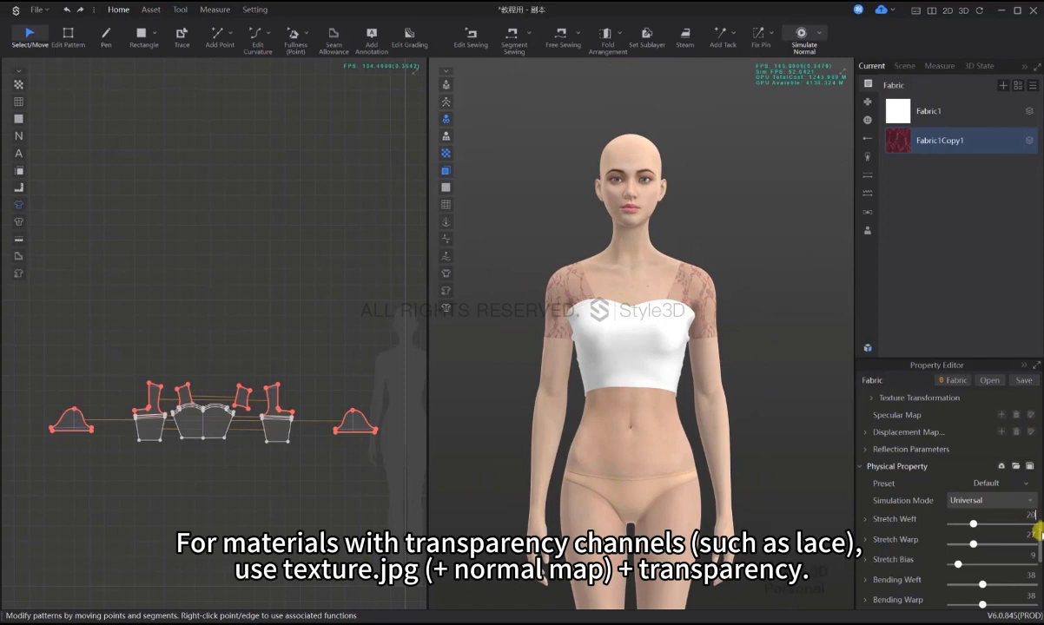
pyautogui.click(1033, 554)
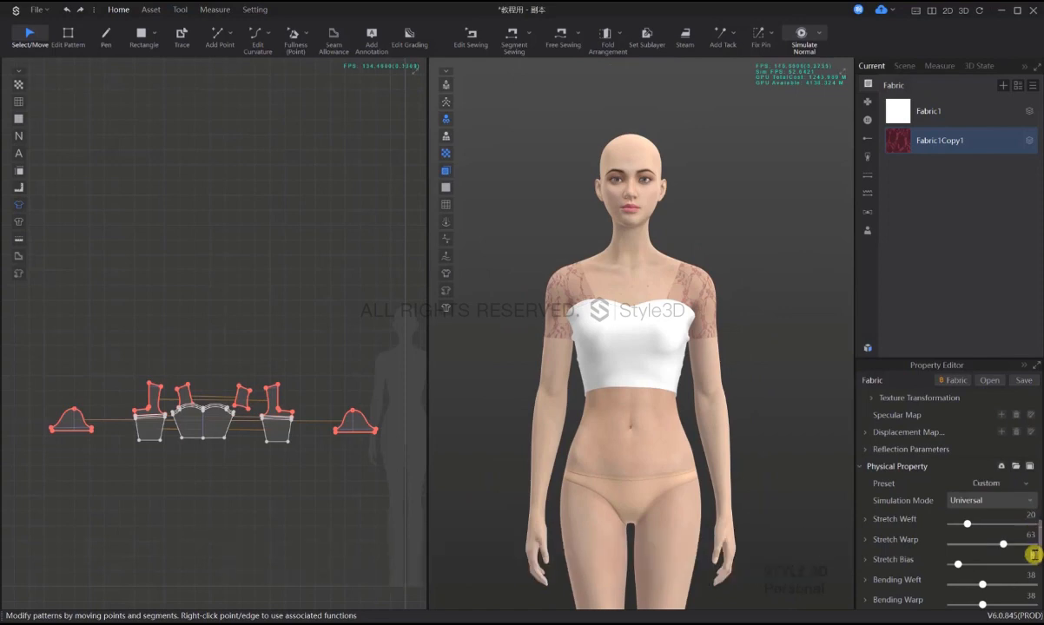
pyautogui.write('15')
# - Set the lace fabric's Bending Weft to 25 and Bending Warp to 27, and deselect the fabric
pyautogui.click(1032, 576)
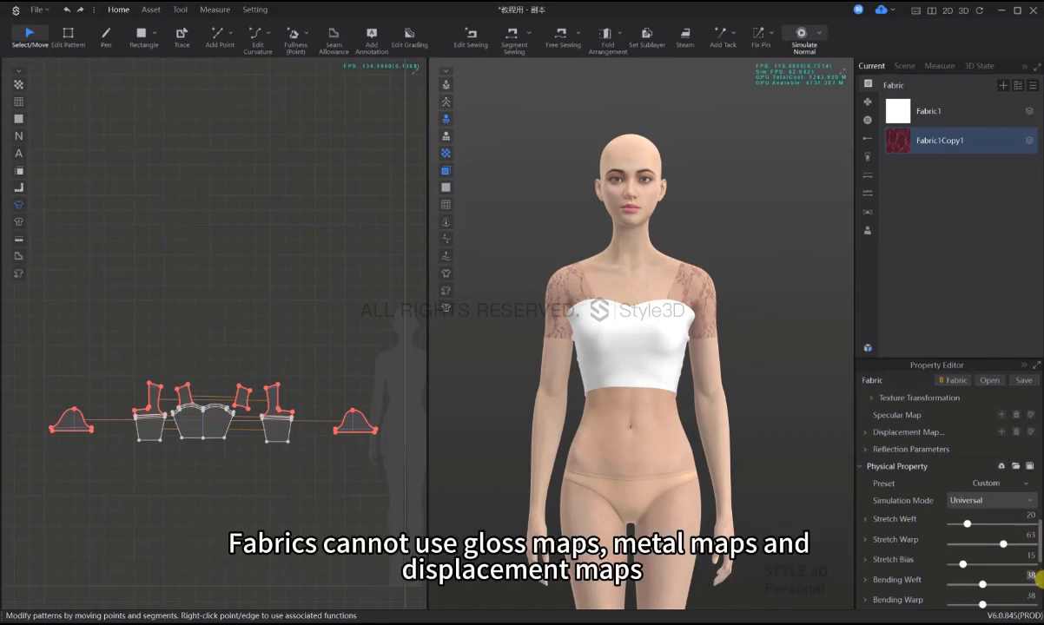
pyautogui.write('25')
pyautogui.scroll(-4, 1038, 579)
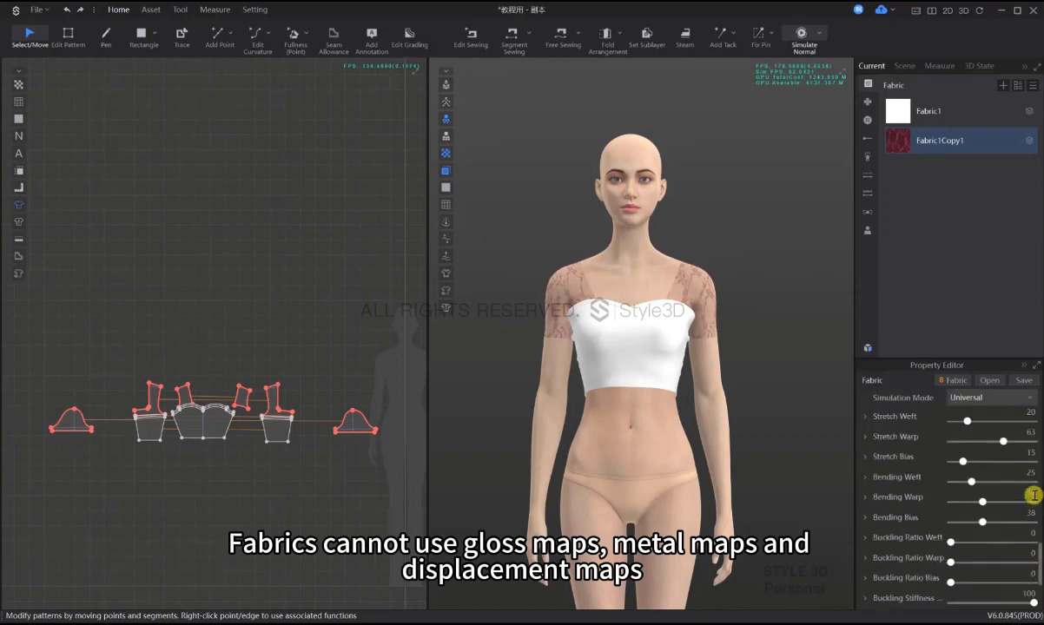
pyautogui.click(1033, 495)
pyautogui.write('27')
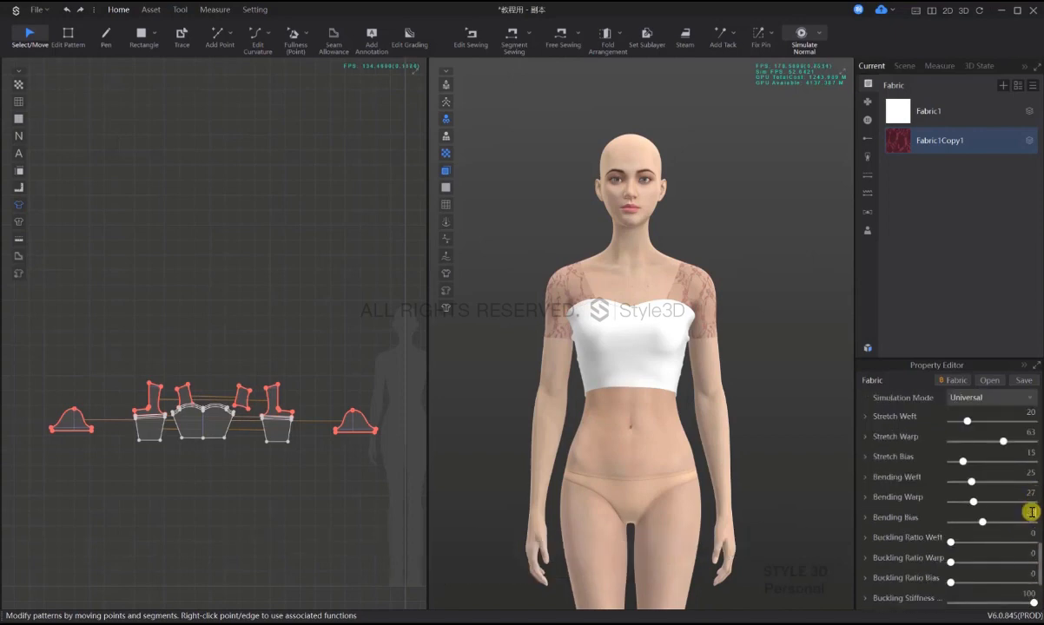
pyautogui.click(787, 425)
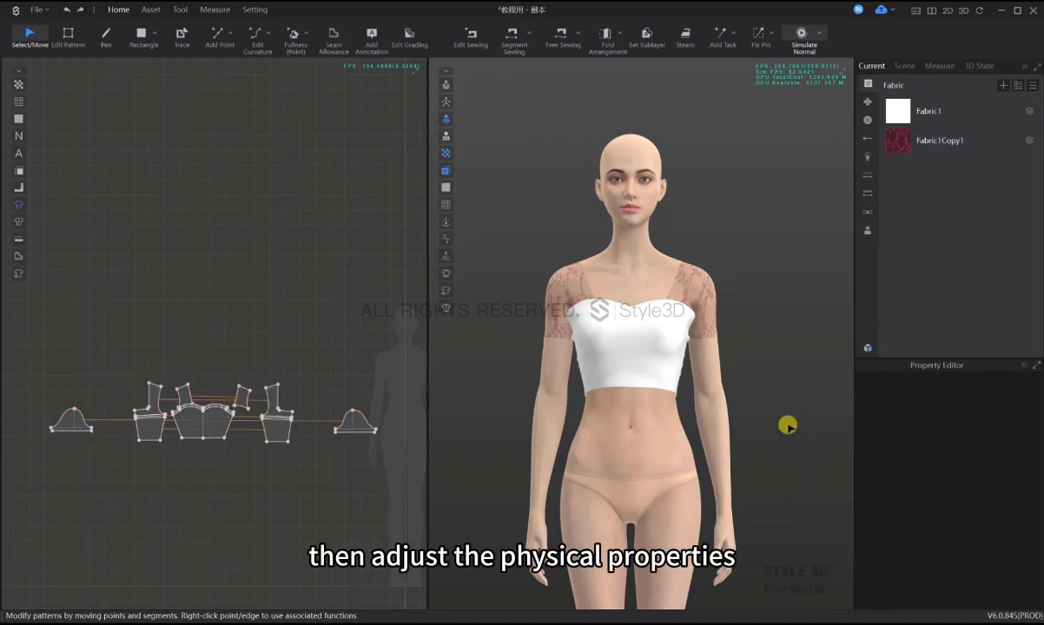
# - Simulate the garment with the new lace properties, testing the sleeve, and stop the simulation
pyautogui.press('space')
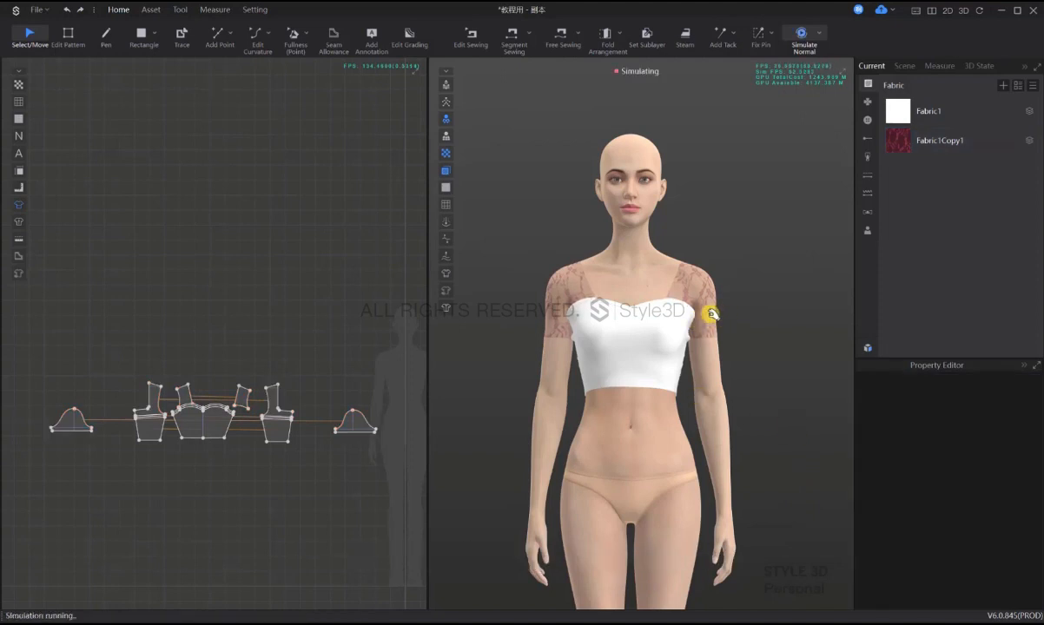
pyautogui.click(710, 305)
pyautogui.click(740, 309)
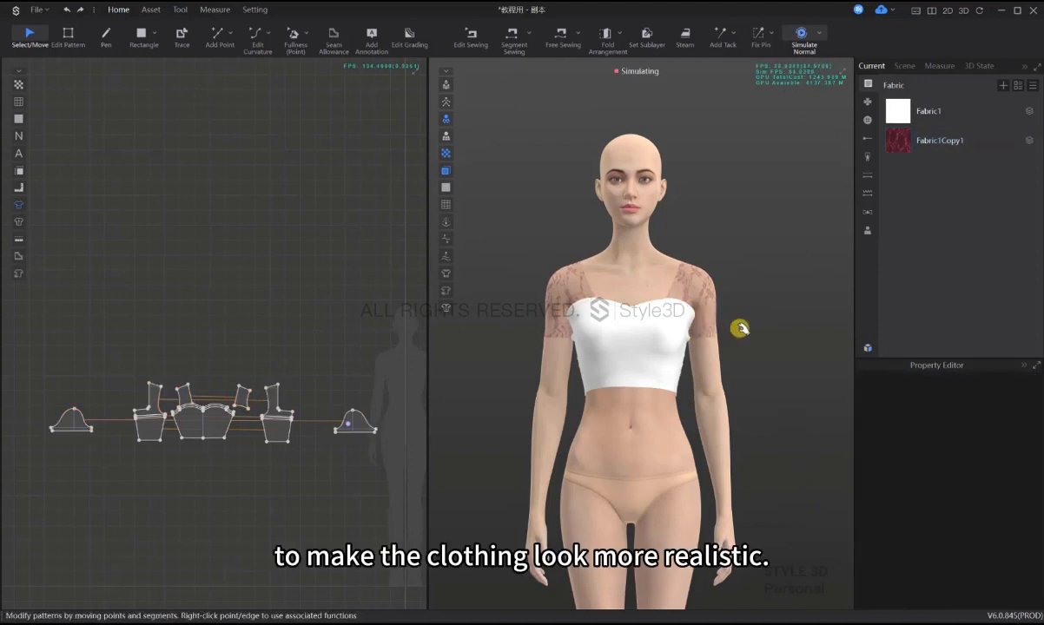
pyautogui.press('space')
# - Select the bodice fabric Fabric1 and set its colour to FF93A9
pyautogui.click(677, 338)
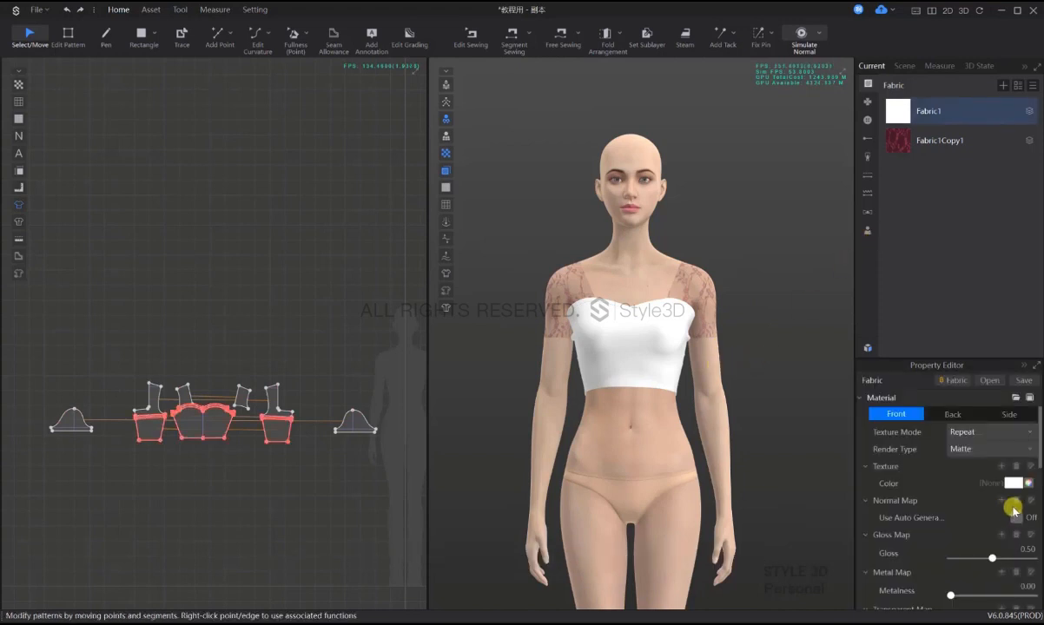
pyautogui.click(1013, 483)
pyautogui.moveTo(413, 377); pyautogui.dragTo(367, 374)
pyautogui.hotkey('ctrl', 'v')
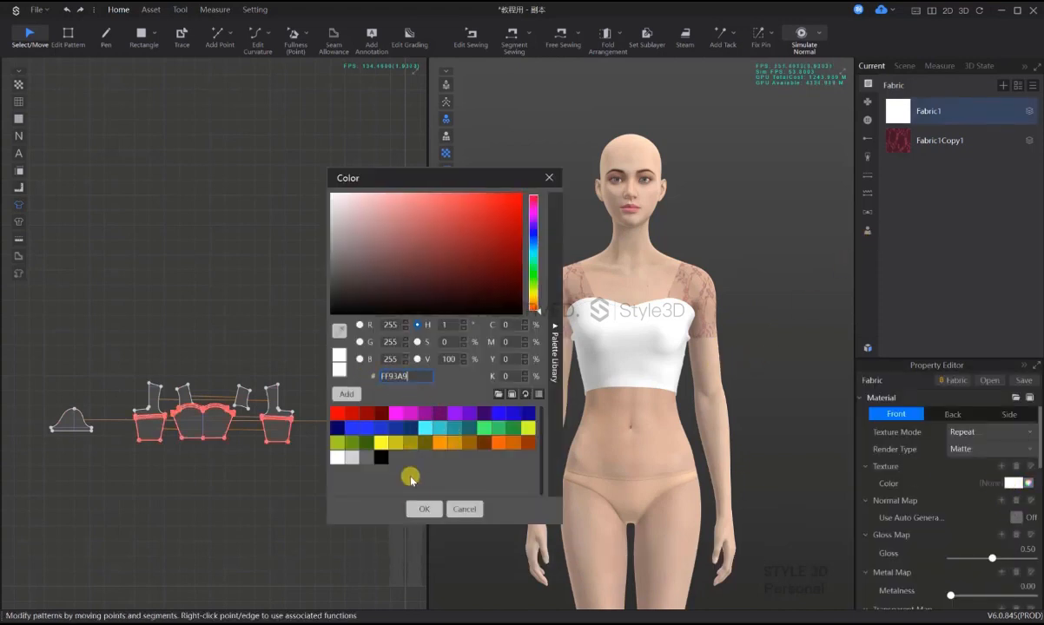
pyautogui.click(424, 507)
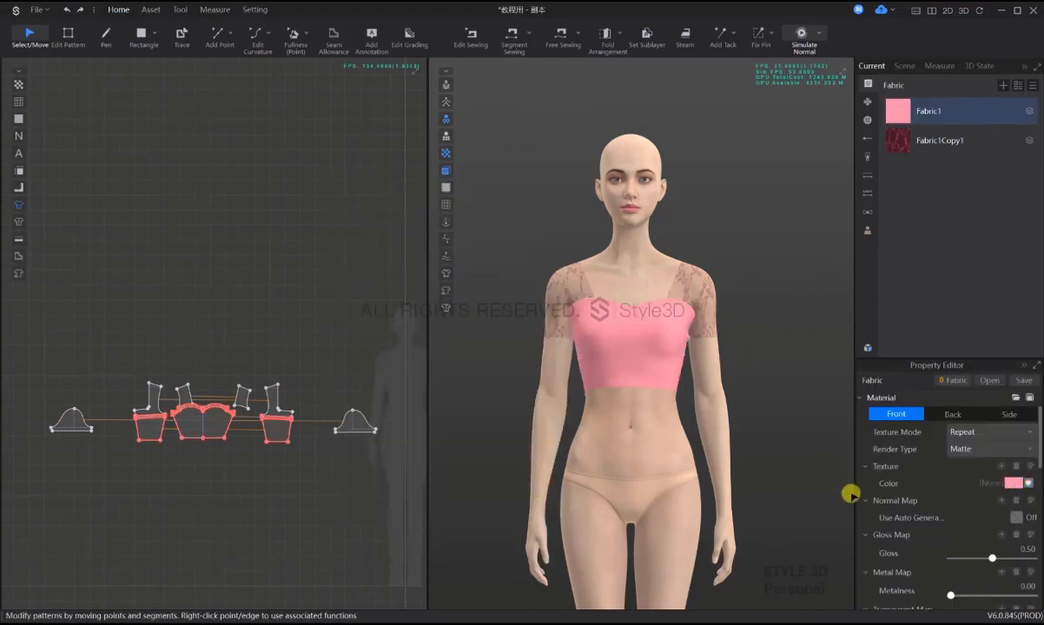
# - Load the Laser_Spangle_C1_desaturation_(2) image as the texture of Fabric1
pyautogui.click(1002, 466)
pyautogui.click(128, 146)
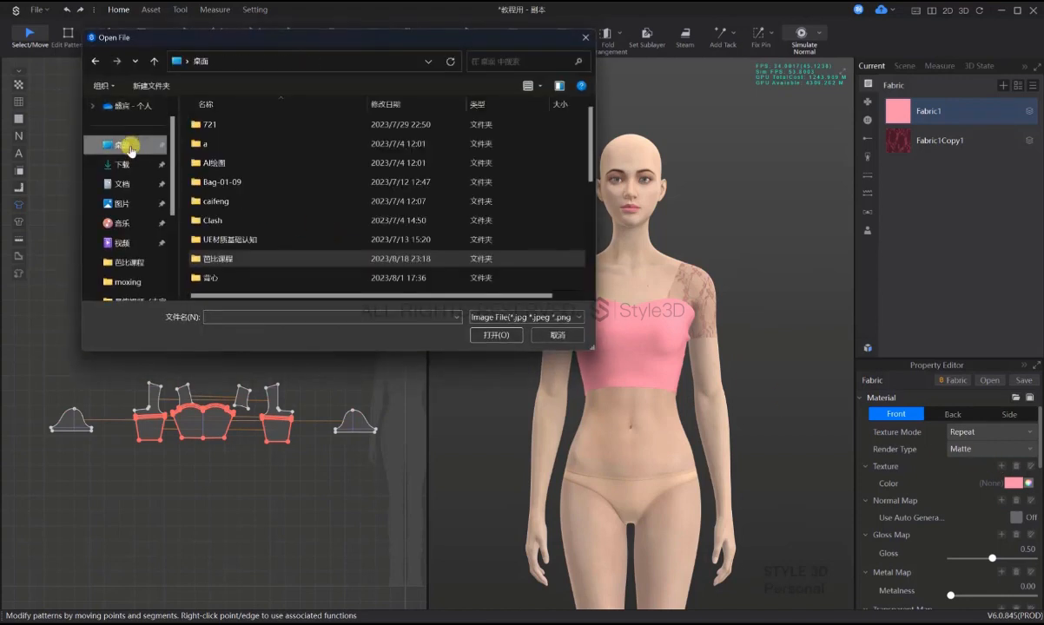
pyautogui.doubleClick(221, 258)
pyautogui.doubleClick(221, 200)
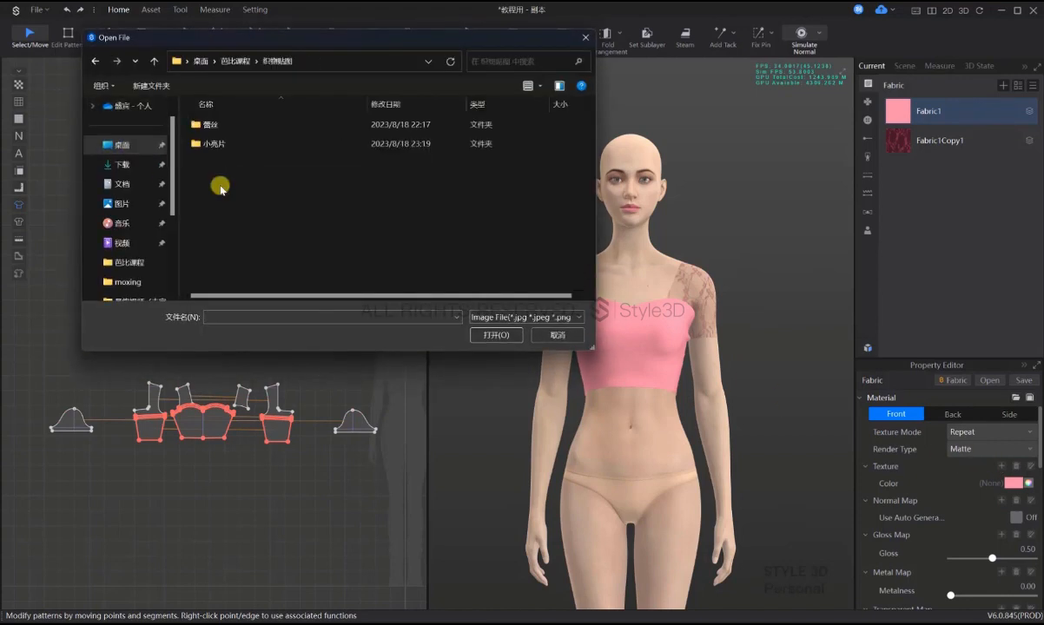
pyautogui.doubleClick(209, 144)
pyautogui.doubleClick(214, 139)
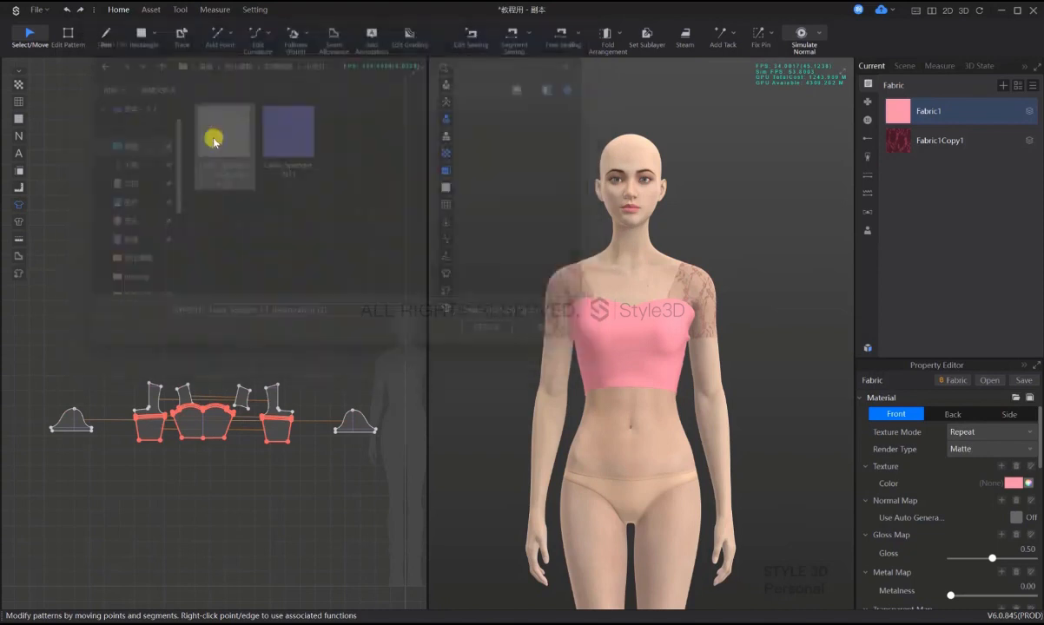
# - Load Laser_Spangle_N11 as the normal map of Fabric1
pyautogui.scroll(-1, 1005, 504)
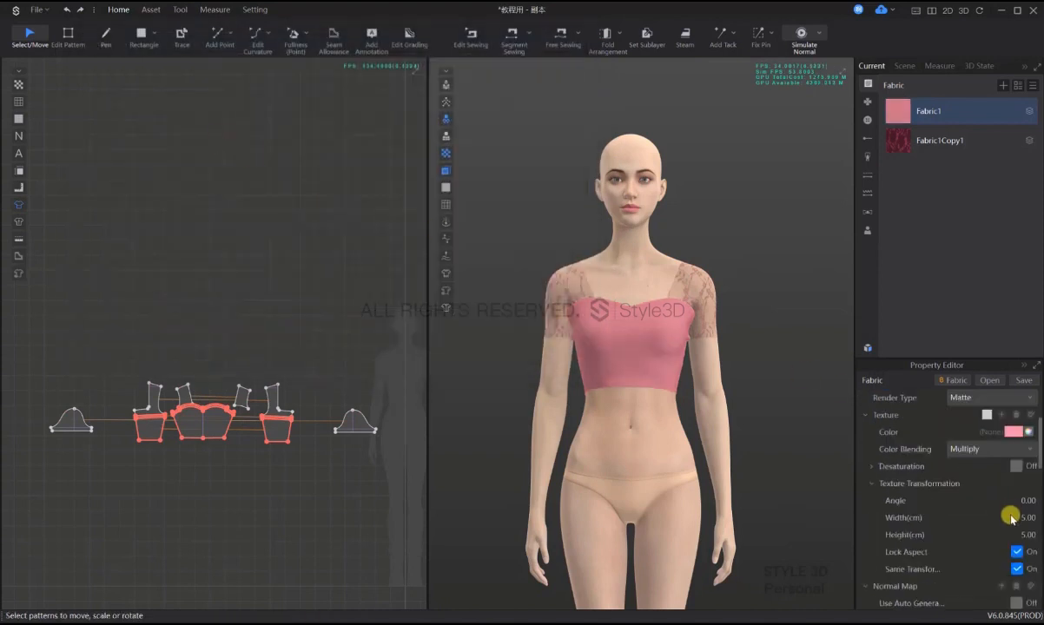
pyautogui.scroll(-1, 1007, 528)
pyautogui.click(1001, 534)
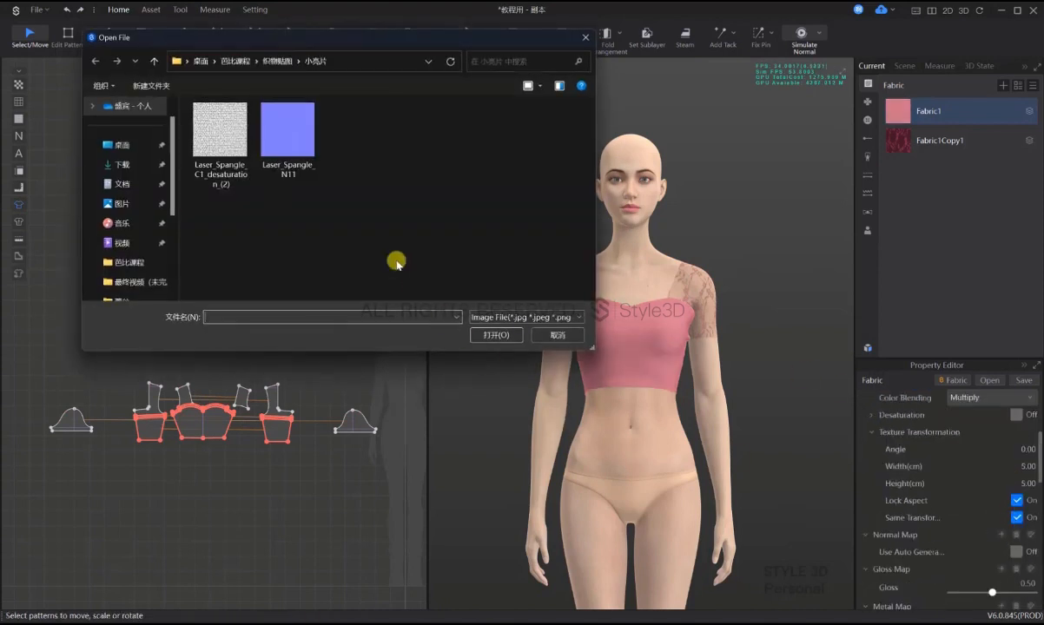
pyautogui.doubleClick(291, 142)
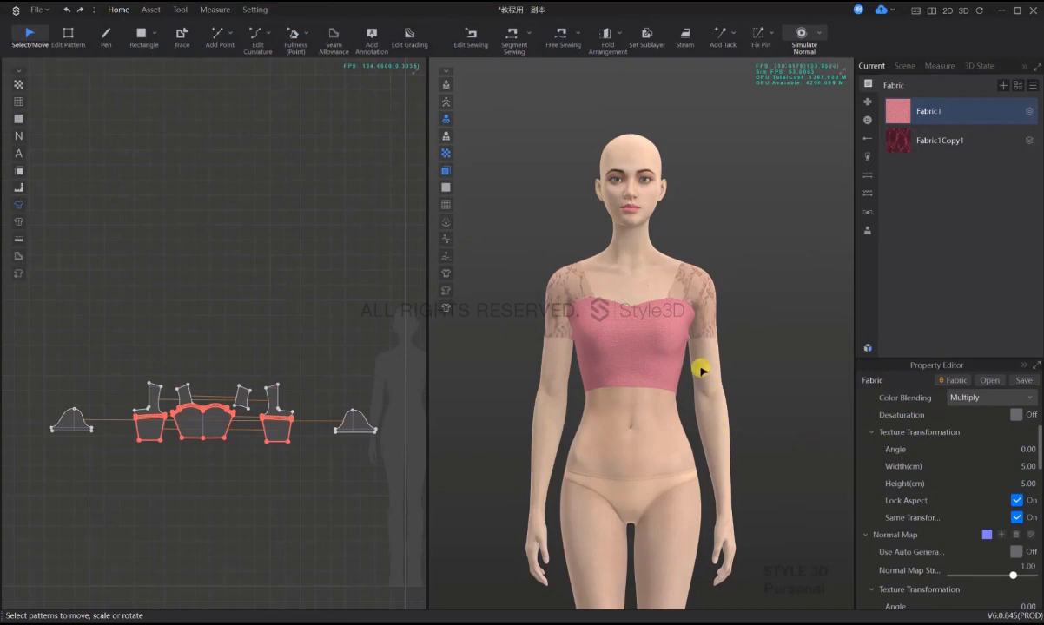
# - Set the texture width of Fabric1 to 10 cm with the aspect ratio locked
pyautogui.scroll(5, 697, 374)
pyautogui.scroll(-5, 697, 382)
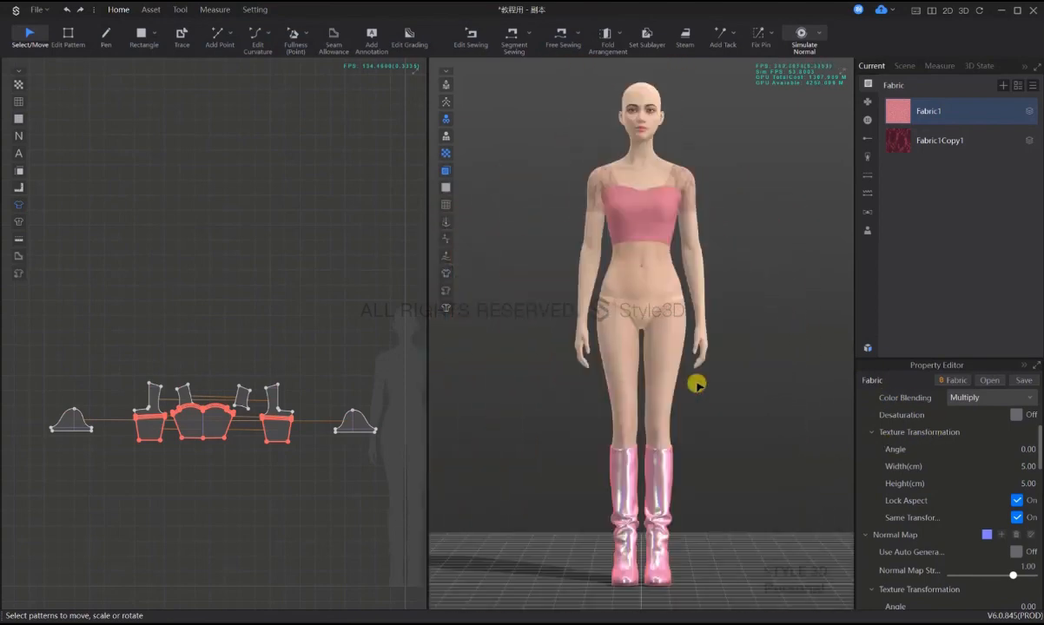
pyautogui.scroll(6, 654, 296)
pyautogui.moveTo(652, 260); pyautogui.dragTo(662, 437, button='middle')
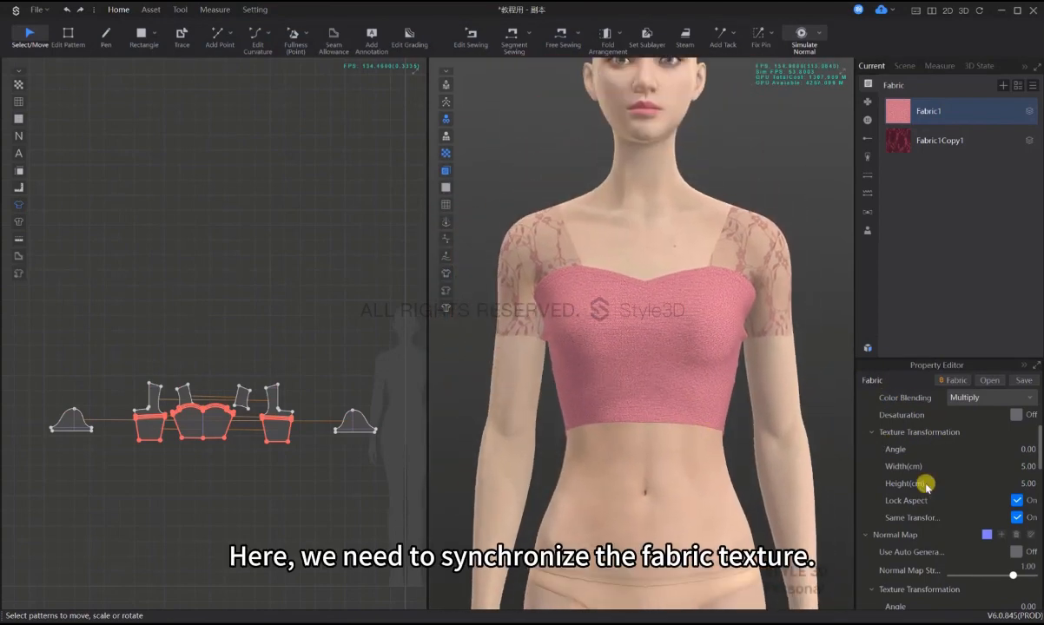
pyautogui.scroll(2, 1020, 517)
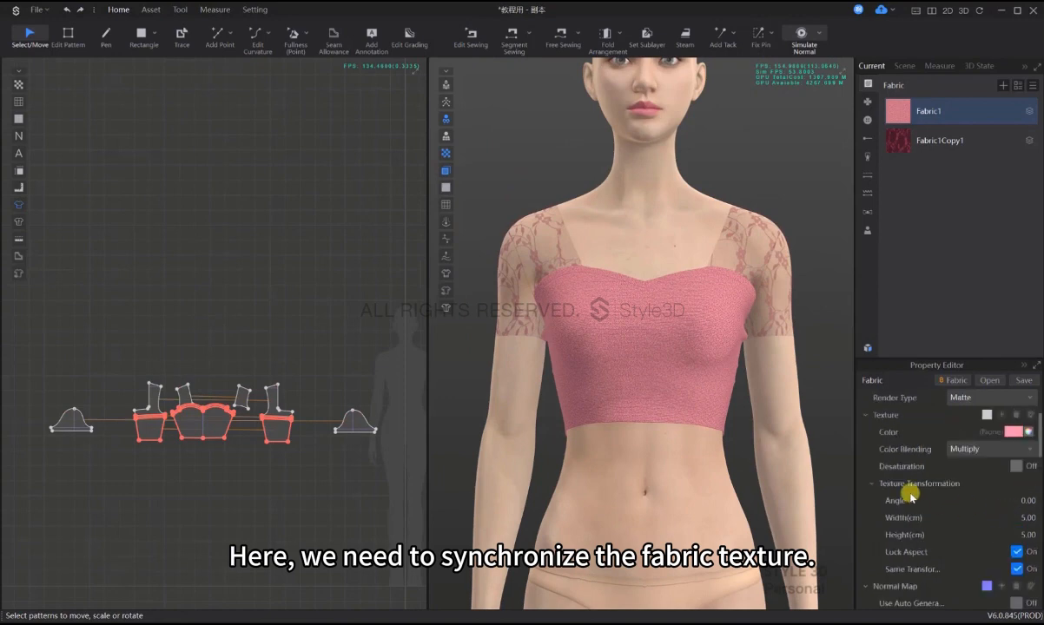
pyautogui.scroll(1, 921, 496)
pyautogui.scroll(-5, 1020, 504)
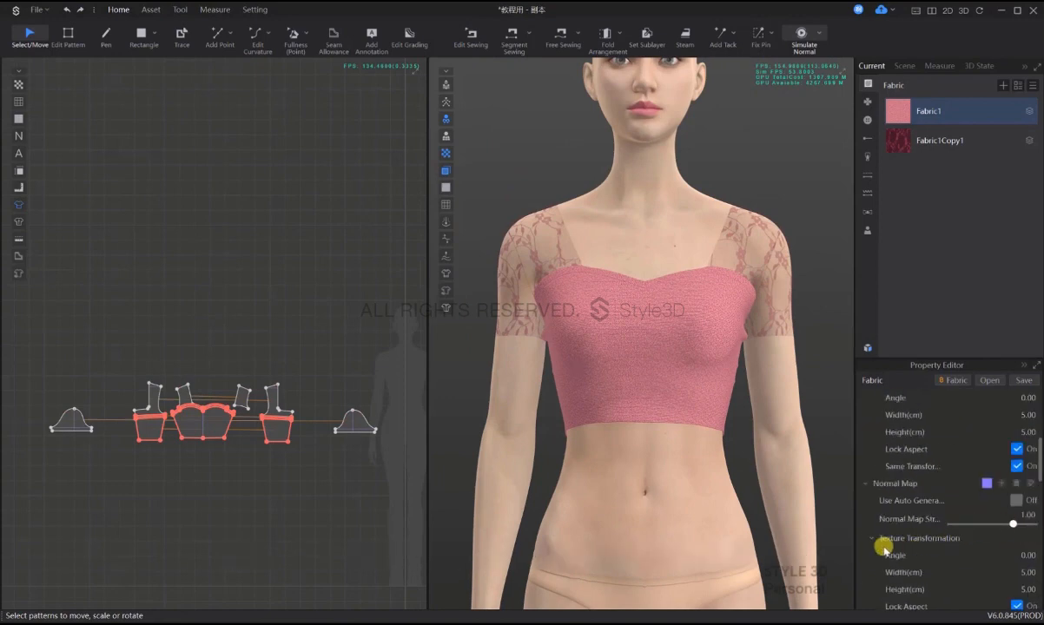
pyautogui.scroll(4, 903, 543)
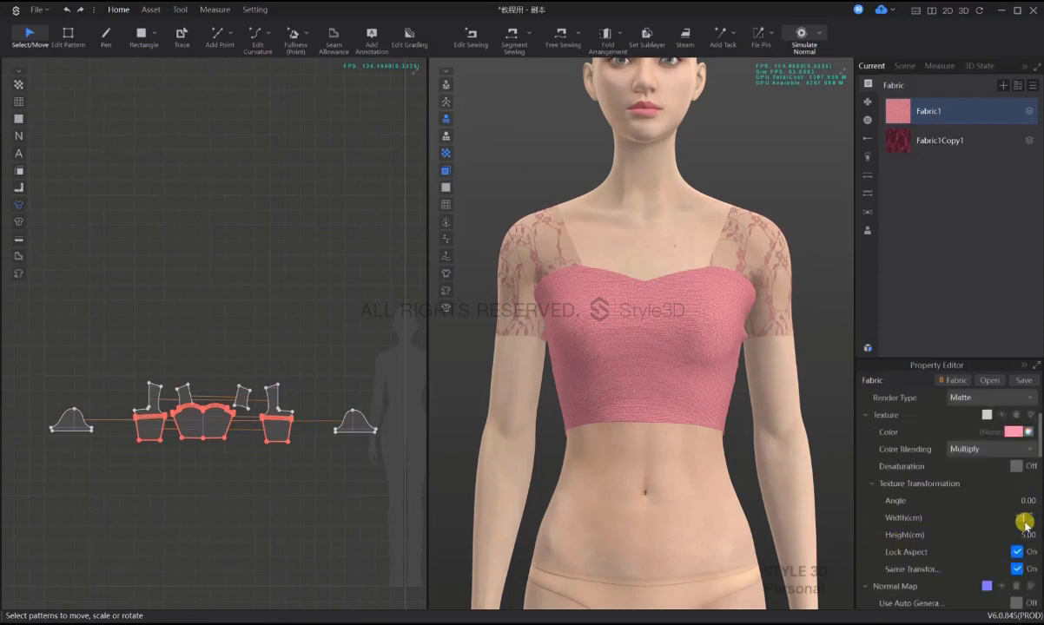
pyautogui.press('Return')
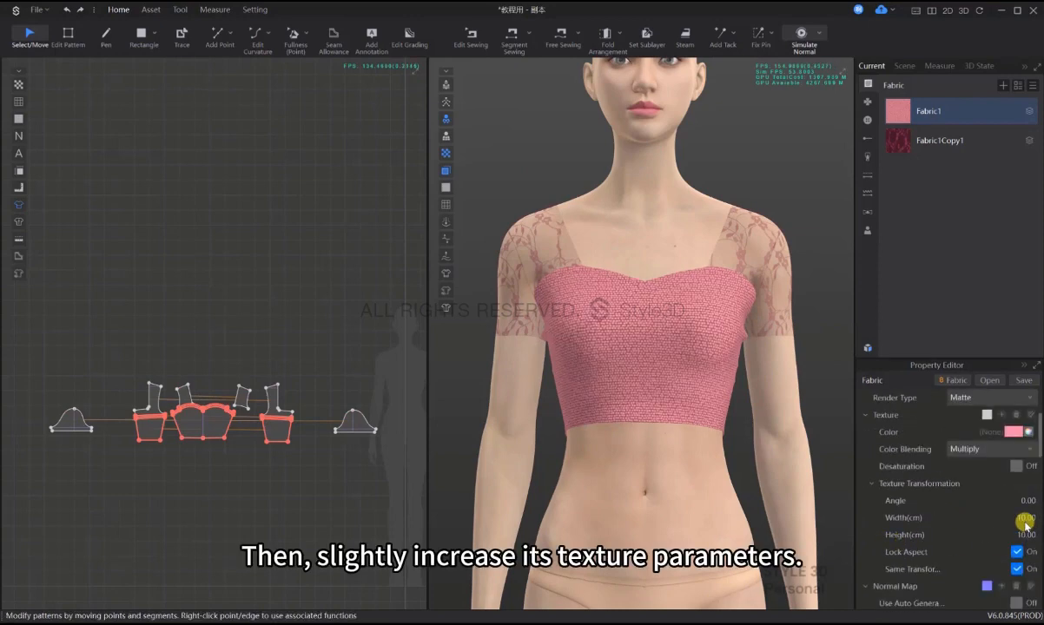
pyautogui.press('Tab')
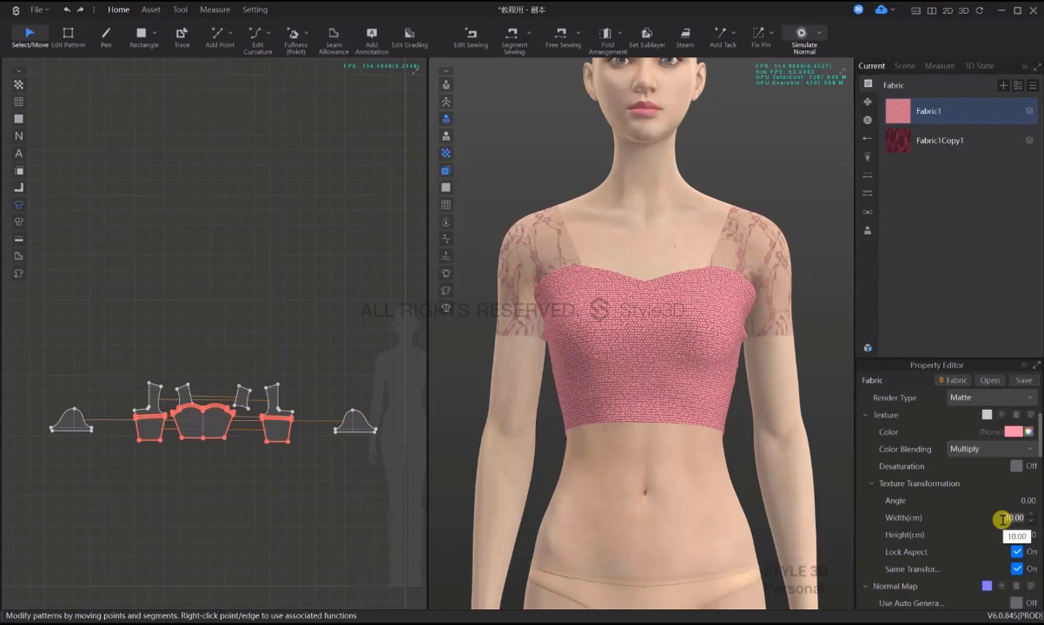
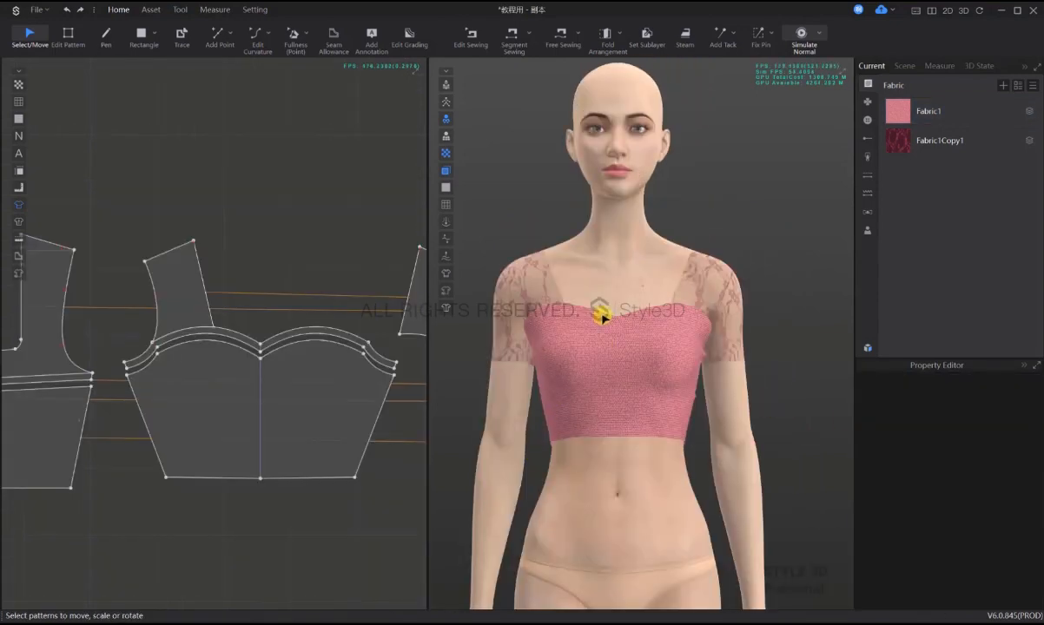
# - Add a new fabric and apply it to the piping strip along the bustier's upper front edge
pyautogui.click(601, 318)
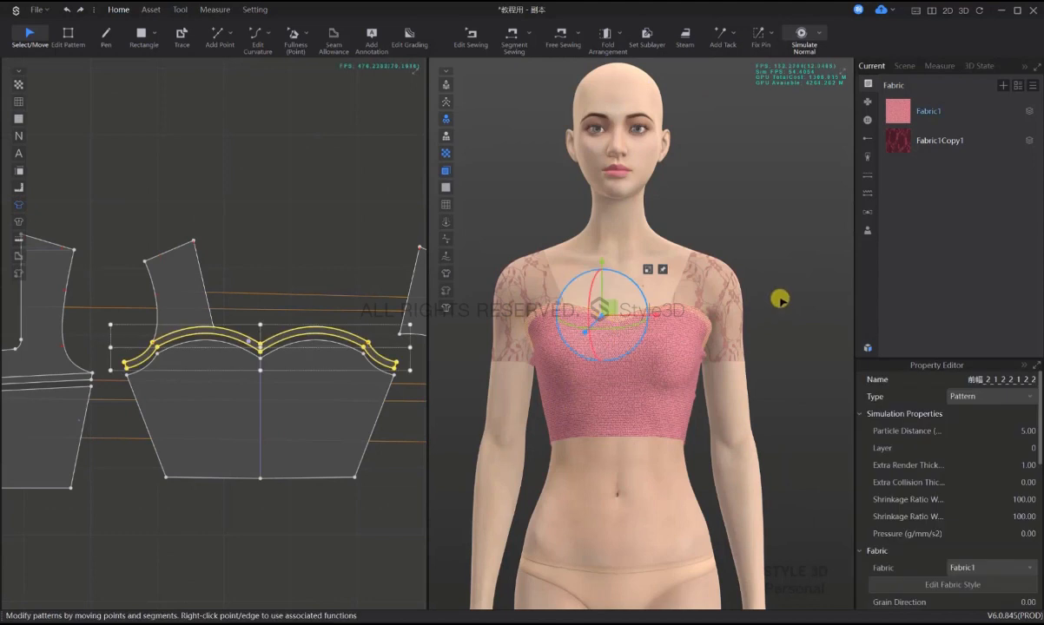
pyautogui.click(770, 194)
pyautogui.click(1003, 85)
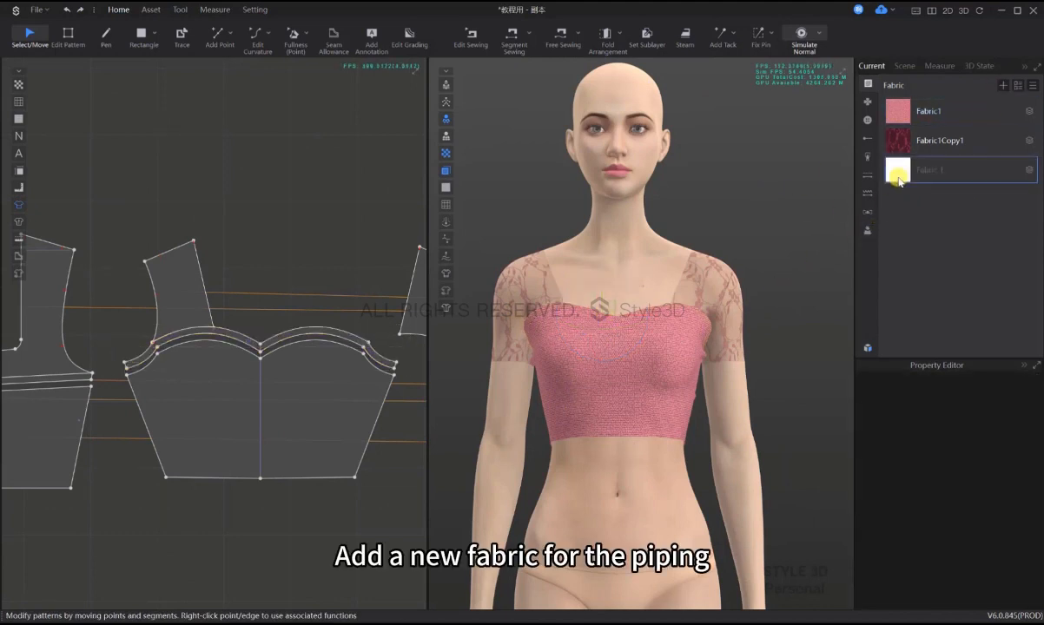
pyautogui.moveTo(898, 173); pyautogui.dragTo(681, 317)
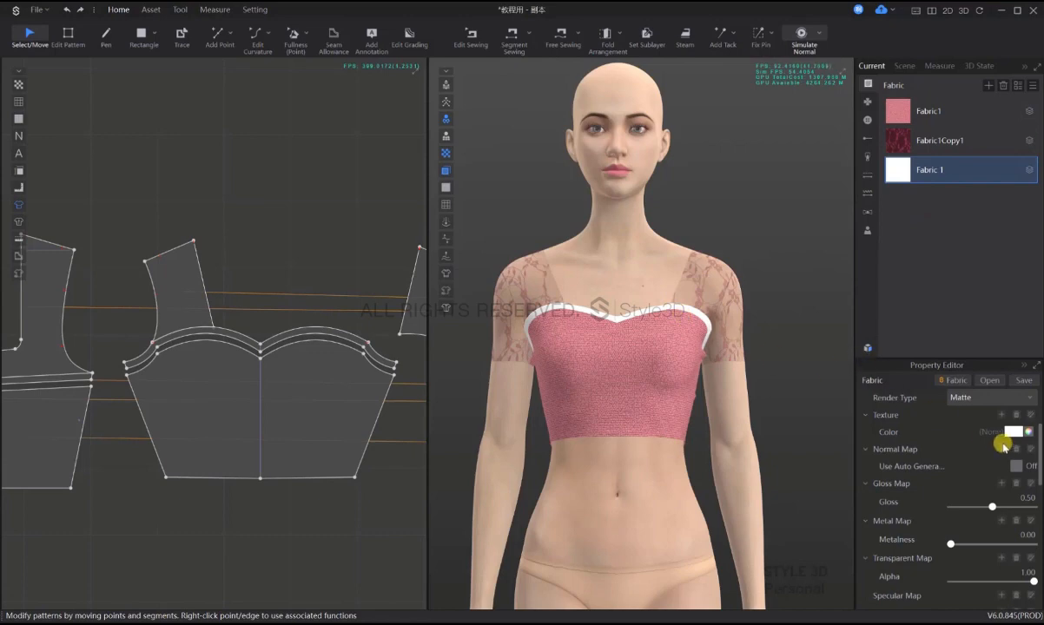
# - Make the piping fabric pink with a gloss of 0.80 and load the 法线-11 image as its normal map
pyautogui.scroll(3, 1024, 460)
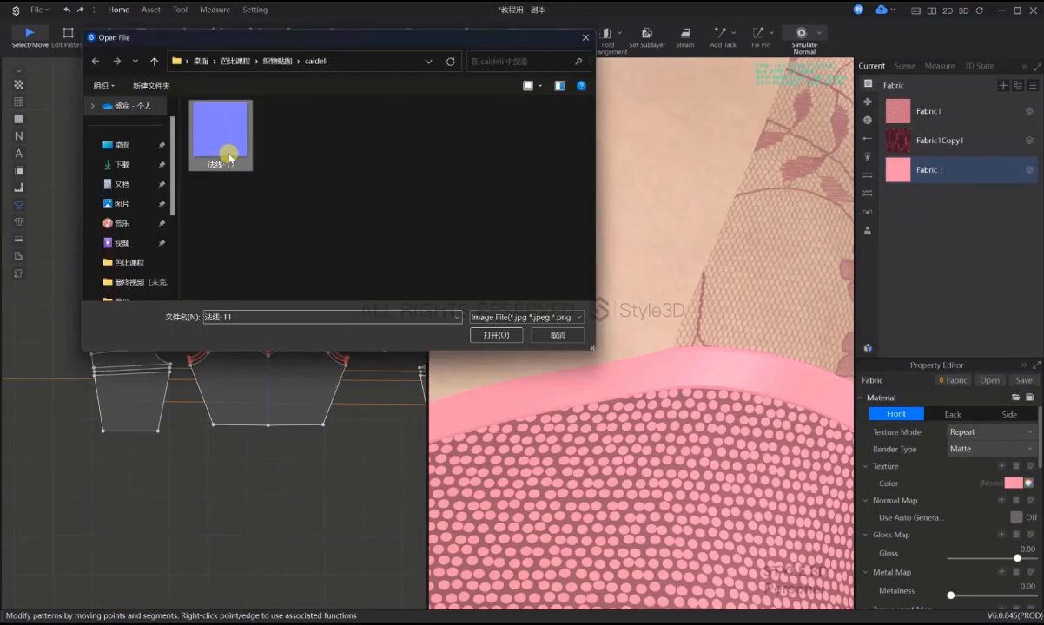
pyautogui.doubleClick(230, 158)
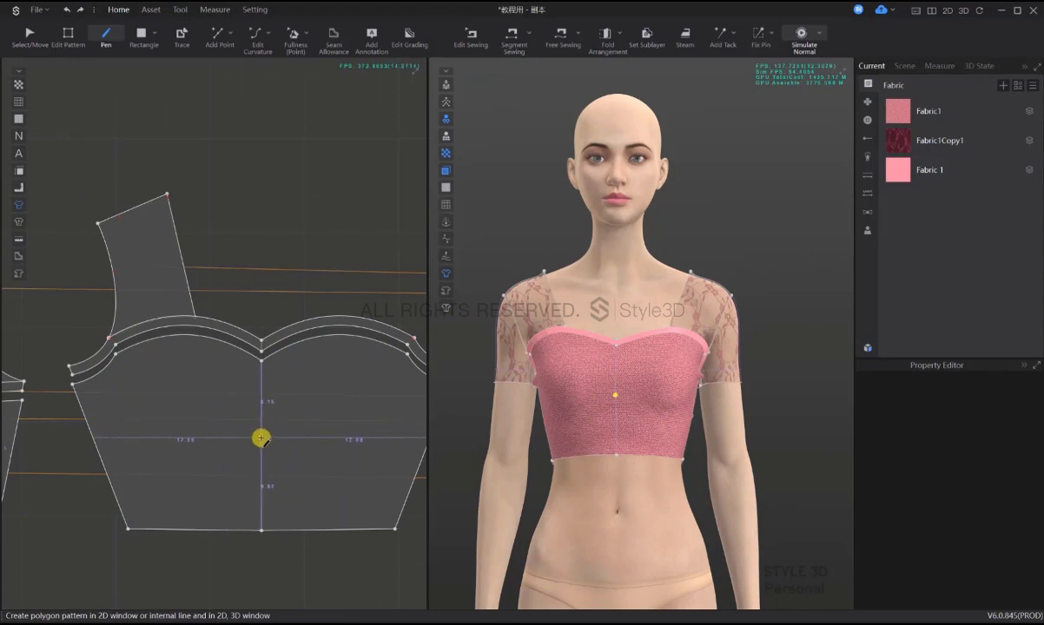
# - Convert the vertical centre line of the front bodice pattern to a symmetry axis
pyautogui.press('z')
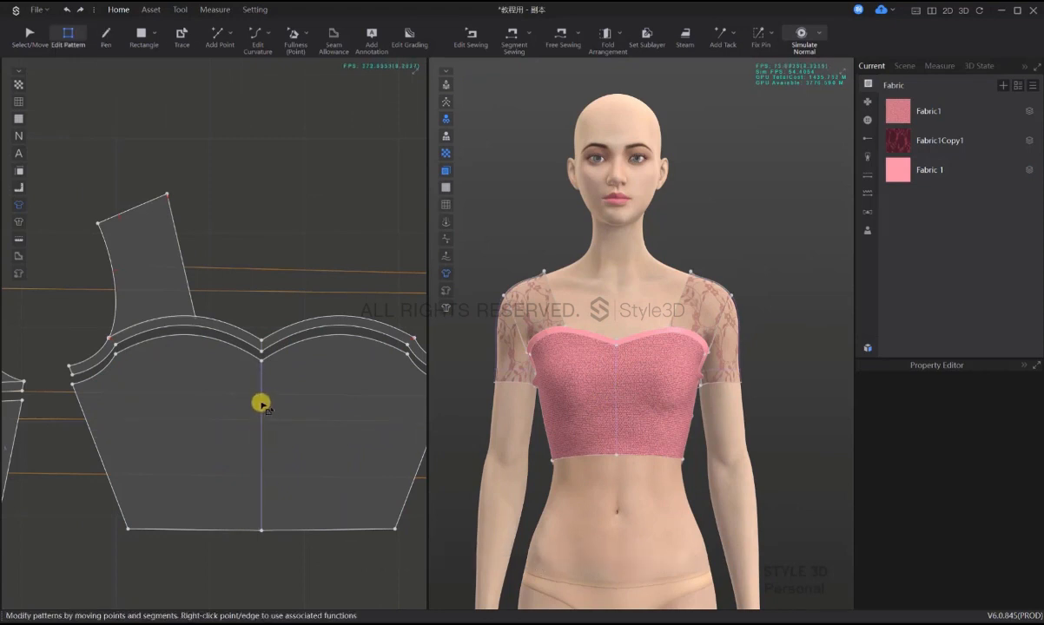
pyautogui.press('t')
pyautogui.click(262, 404)
pyautogui.rightClick(263, 404)
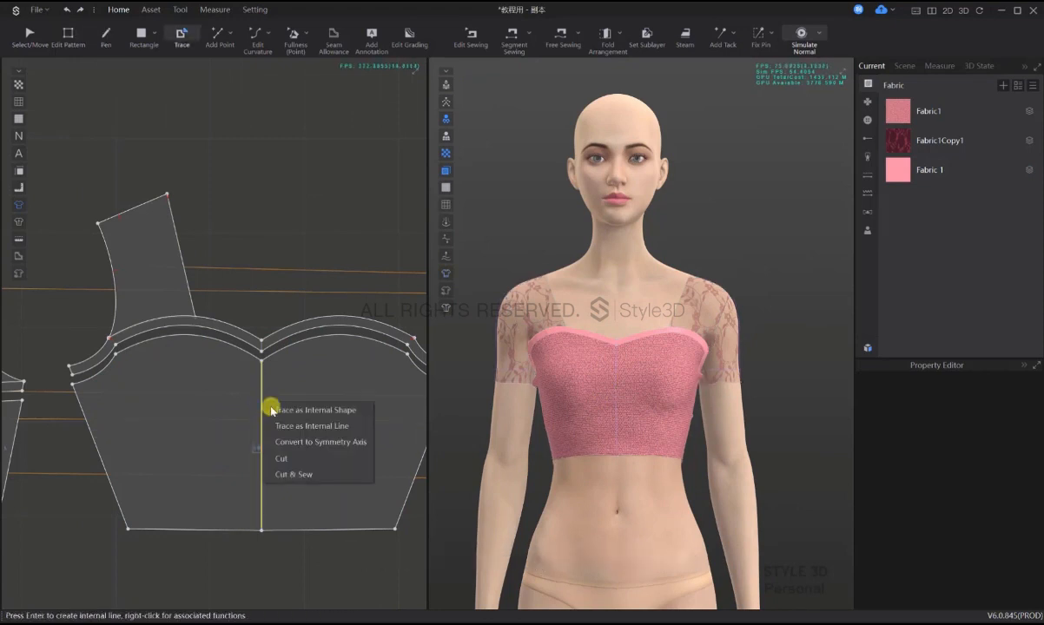
pyautogui.click(305, 442)
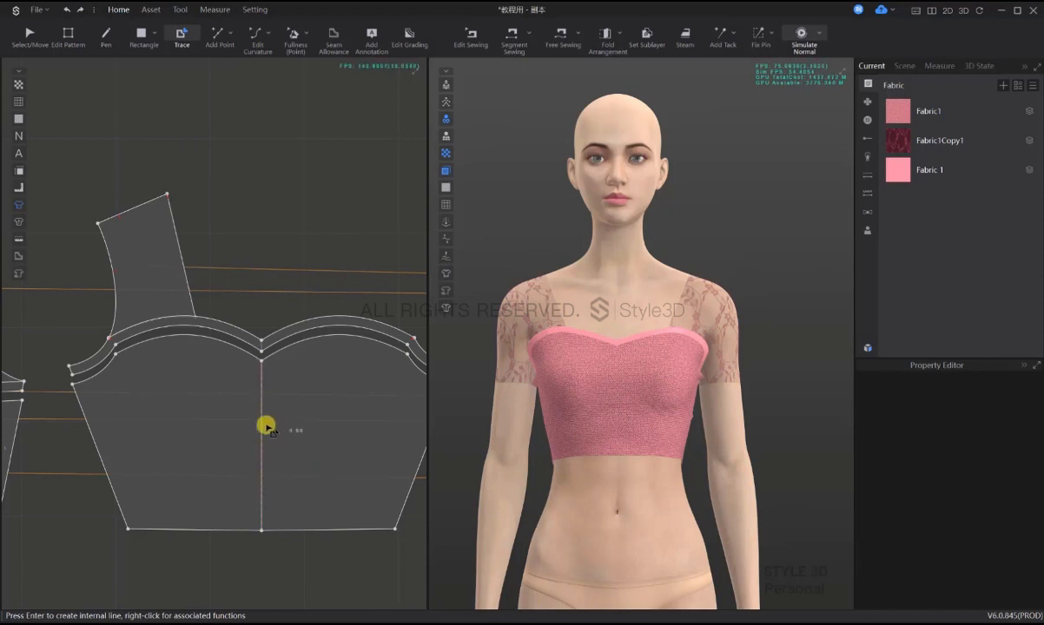
# - Draw a curved internal line about 20 cm long from the front bodice's upper side corner to the symmetry axis with the Pen tool
pyautogui.press('d')
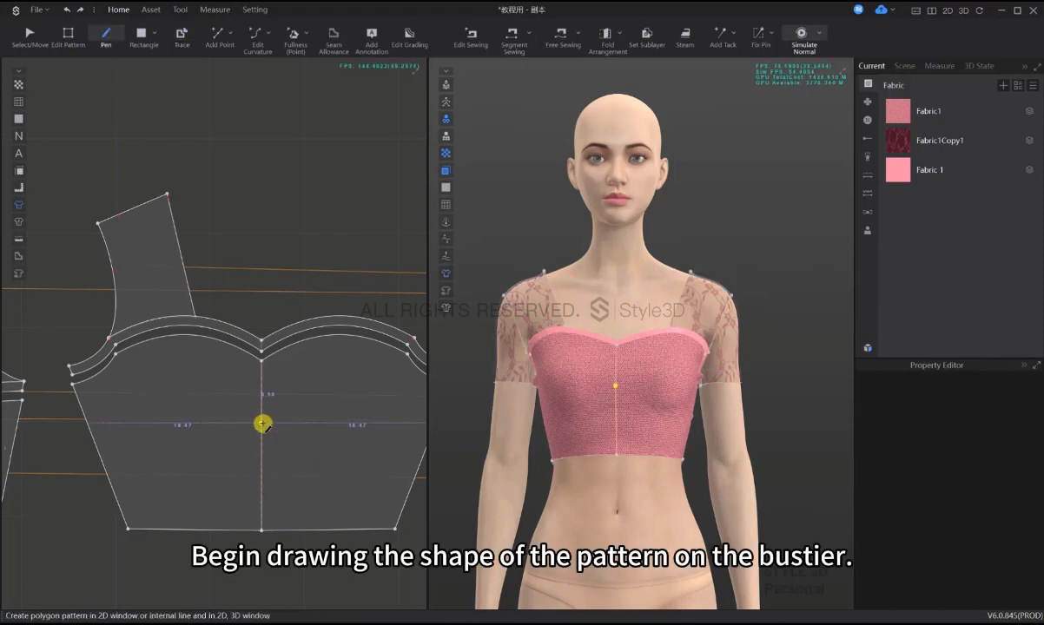
pyautogui.click(126, 351)
pyautogui.keyDown('ctrl'); pyautogui.click(223, 371); pyautogui.keyUp('ctrl')
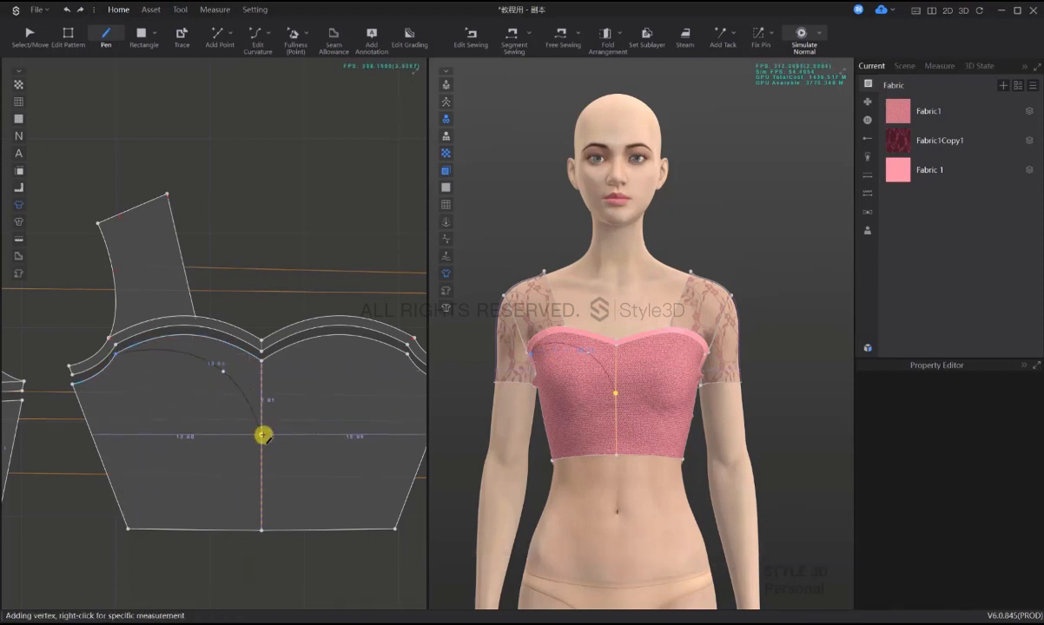
pyautogui.click(261, 434)
pyautogui.press('Return')
# - Draw a second curved internal line from the same upper side corner down through the side area of the front bodice
pyautogui.click(116, 353)
pyautogui.keyDown('ctrl'); pyautogui.click(126, 405); pyautogui.keyUp('ctrl')
pyautogui.click(170, 437)
pyautogui.keyDown('ctrl'); pyautogui.click(147, 458); pyautogui.keyUp('ctrl')
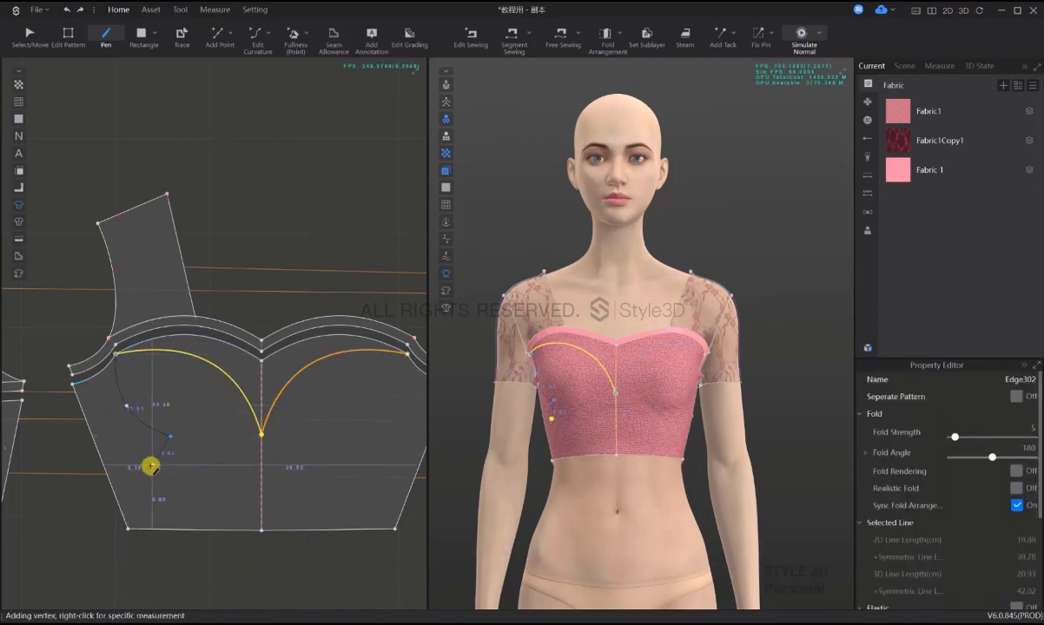
pyautogui.click(141, 476)
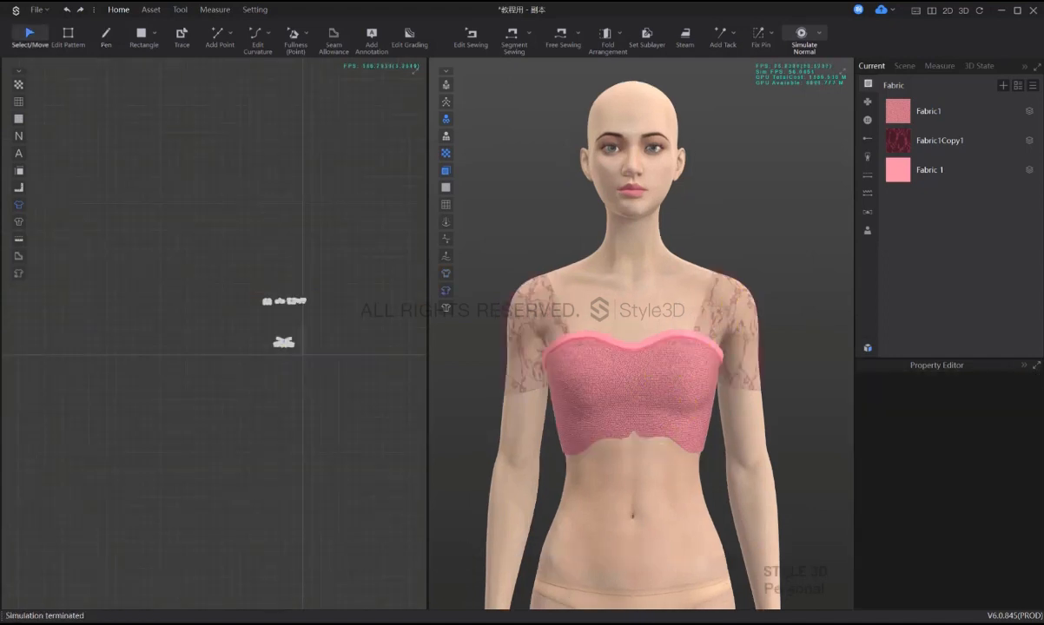
# - Add another new fabric for the decorative panels drawn on the bustier
pyautogui.click(694, 373)
pyautogui.click(790, 274)
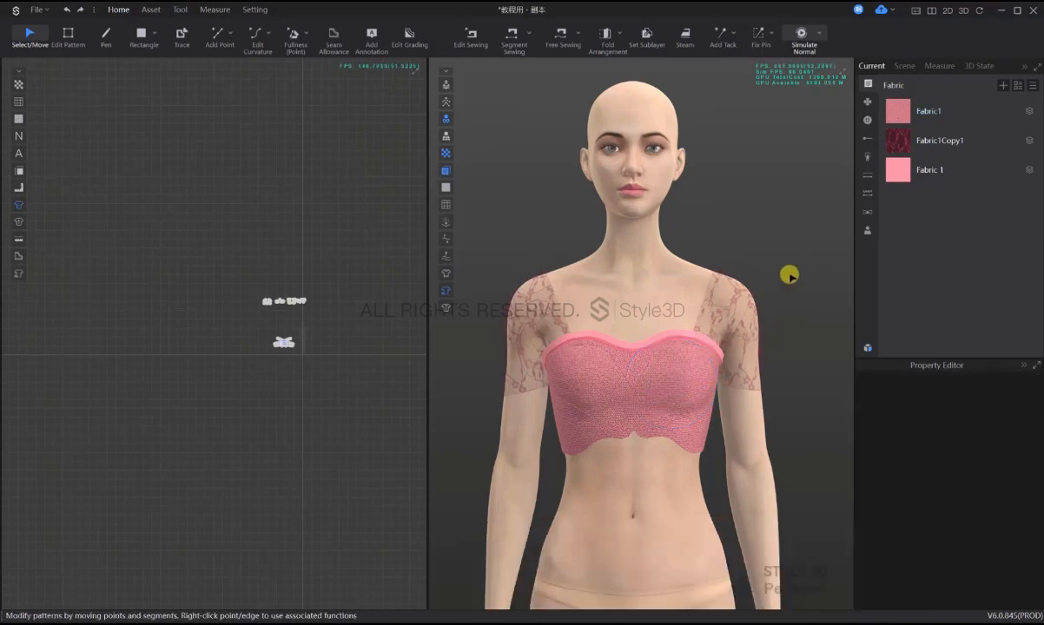
pyautogui.click(1003, 85)
pyautogui.click(924, 198)
pyautogui.scroll(3, 323, 378)
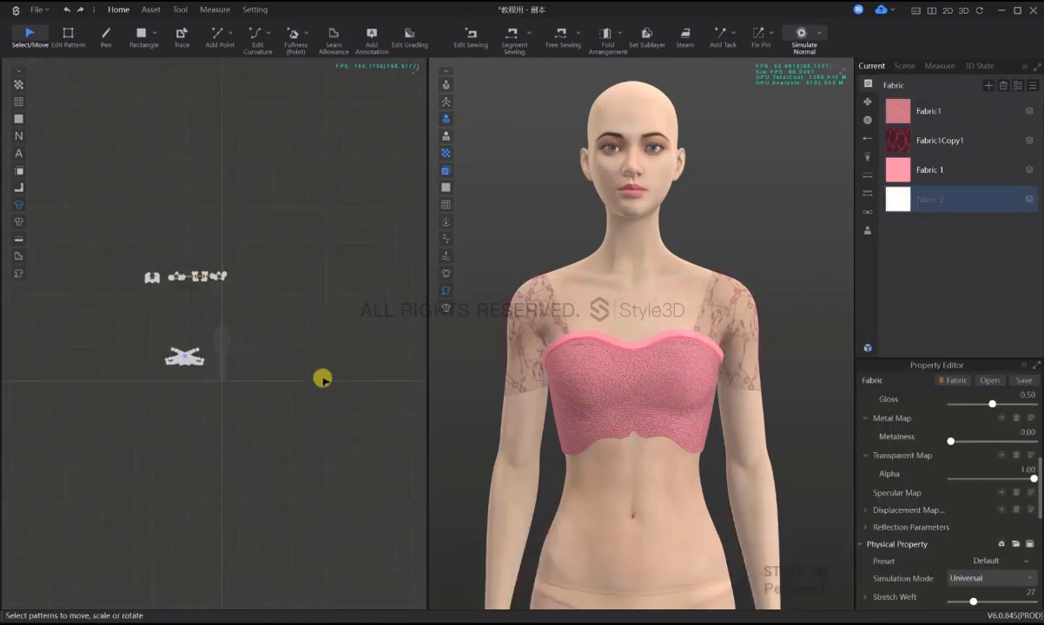
pyautogui.moveTo(761, 423); pyautogui.dragTo(758, 435, button='middle')
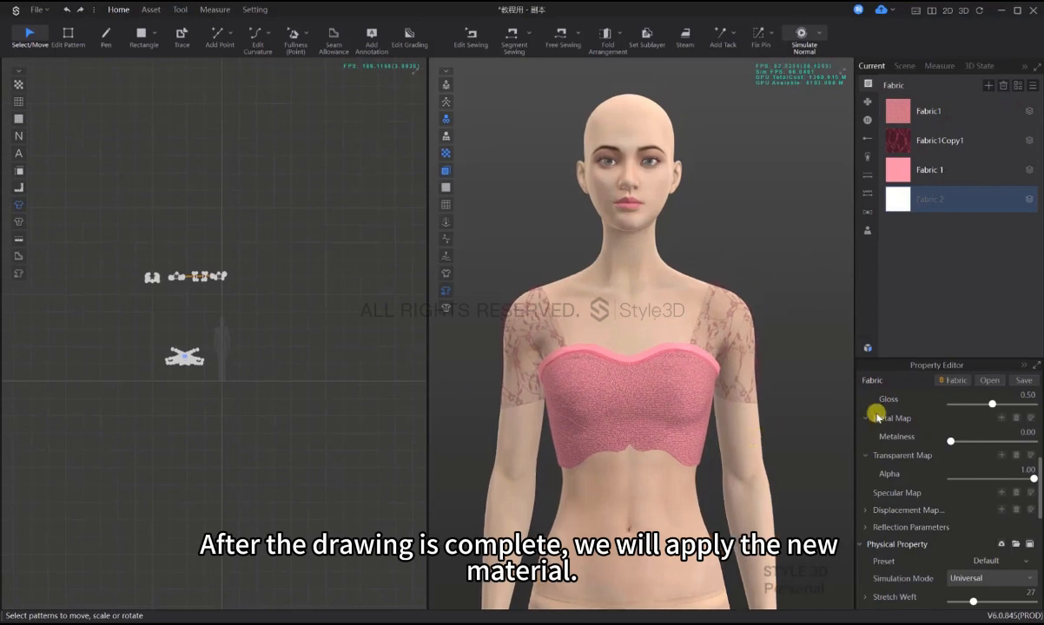
# - Set the colour of Fabric 2 to light pink and apply it to the decorative panels on the bustier
pyautogui.scroll(5, 998, 474)
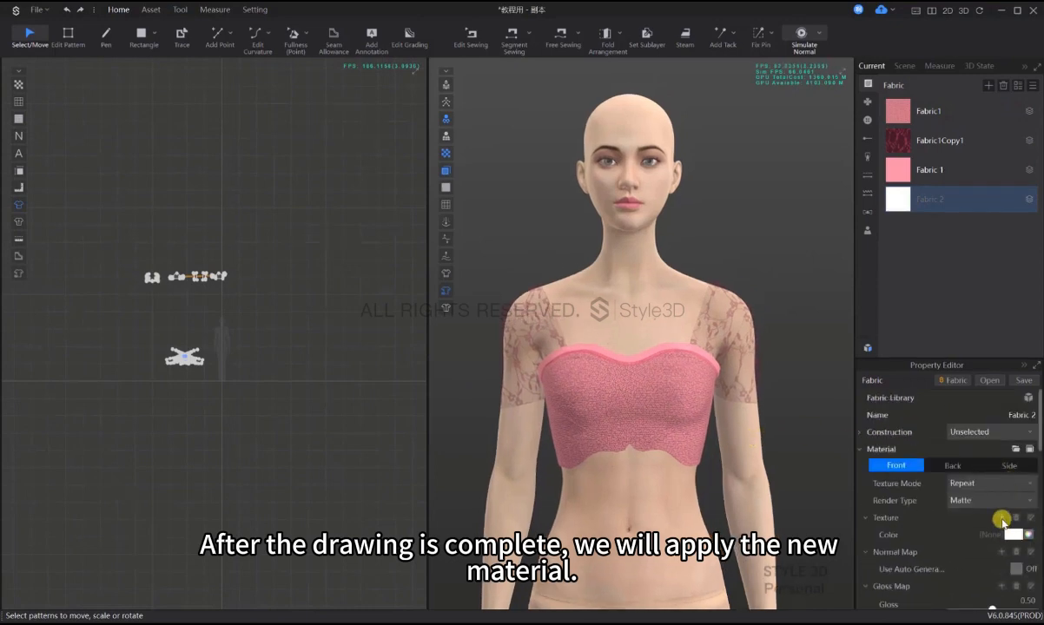
pyautogui.click(1014, 533)
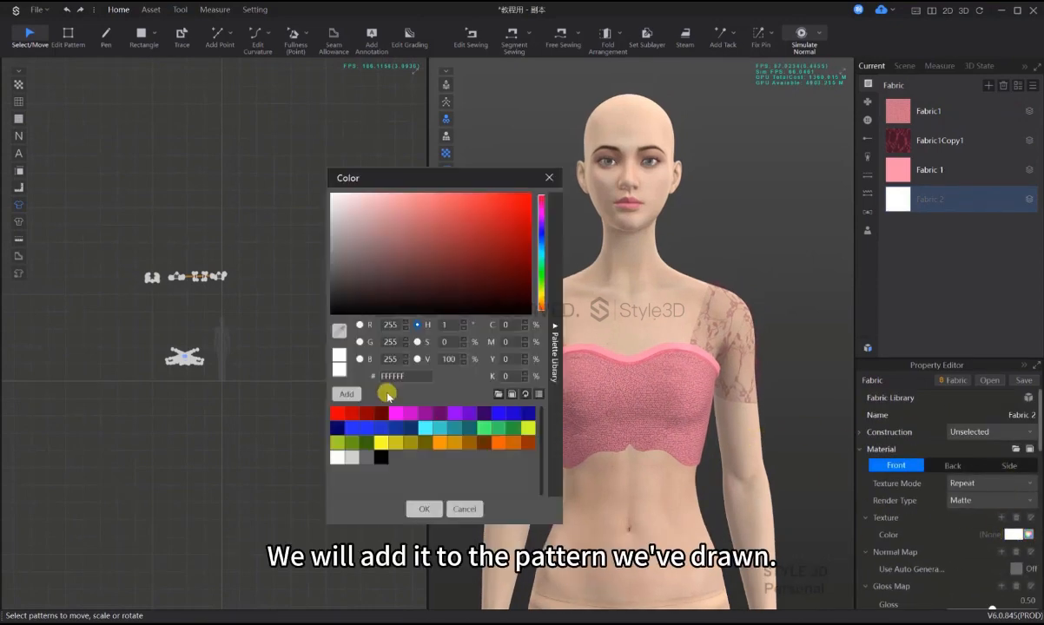
pyautogui.click(382, 376)
pyautogui.click(423, 509)
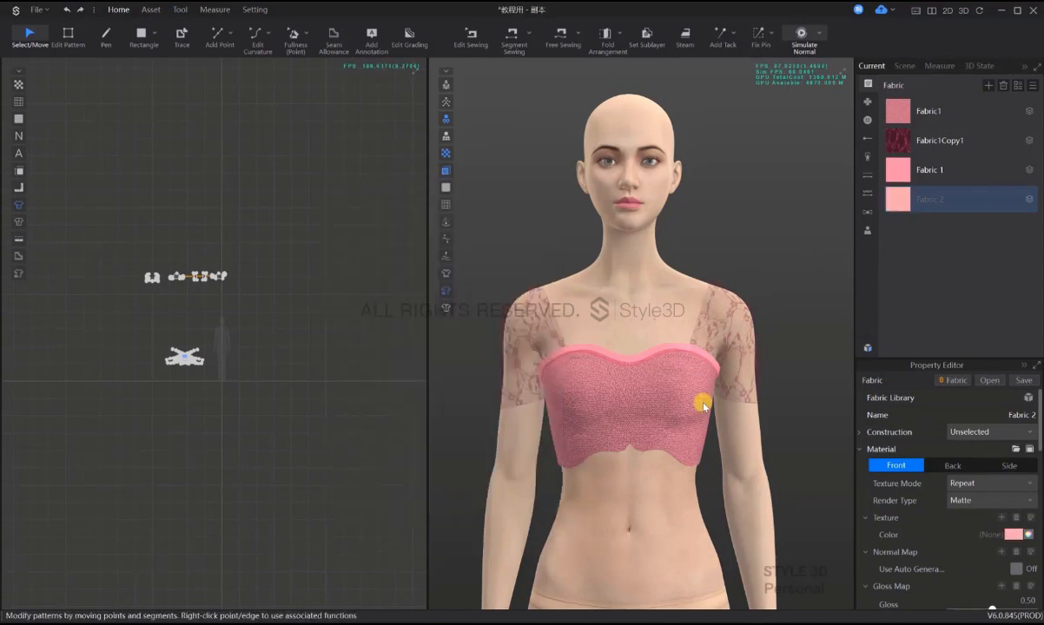
pyautogui.moveTo(903, 233); pyautogui.dragTo(687, 409)
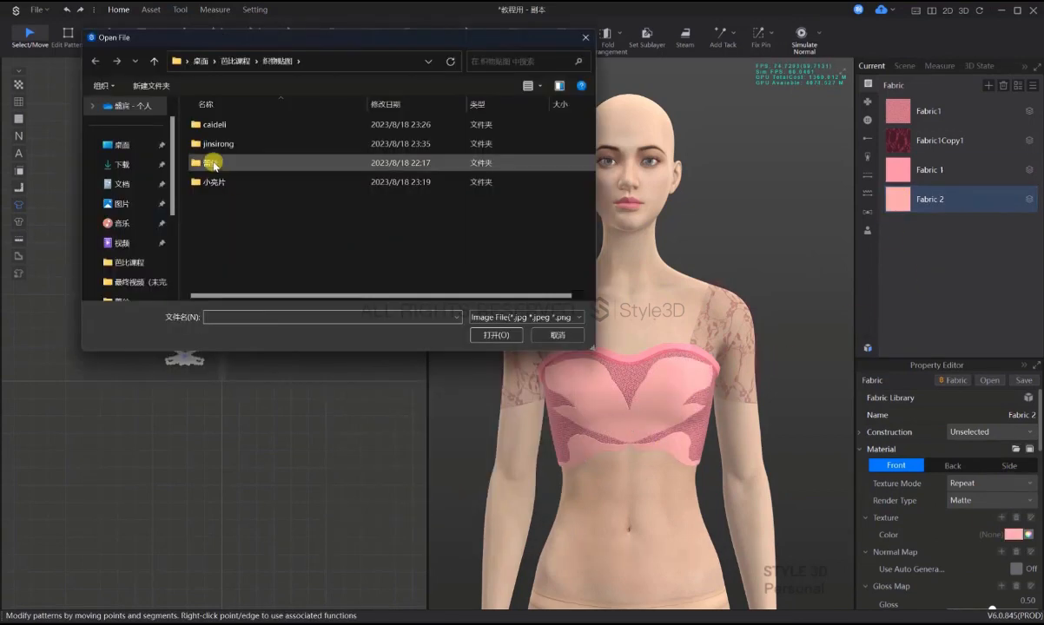
# - Load images from the 织物贴图 folder as the texture, normal map and gloss map of Fabric 2
pyautogui.click(1001, 432)
pyautogui.scroll(5, 639, 452)
pyautogui.scroll(-2, 985, 475)
pyautogui.click(1000, 499)
pyautogui.scroll(-2, 1017, 511)
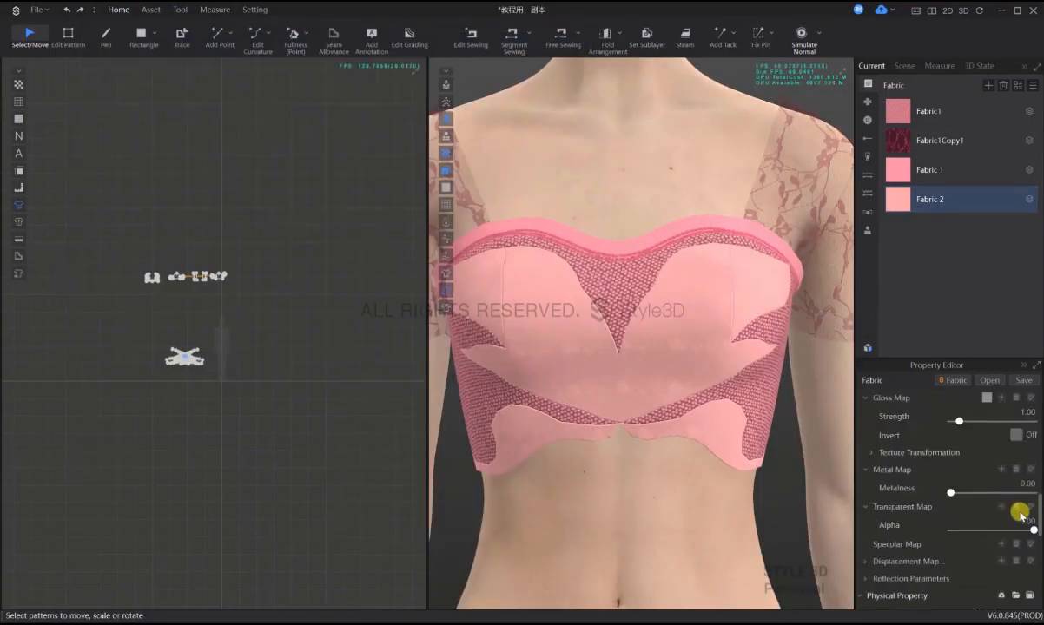
# - Turn on desaturation for the texture of Fabric 2 and set its normal map strength to 1.41
pyautogui.scroll(7, 950, 494)
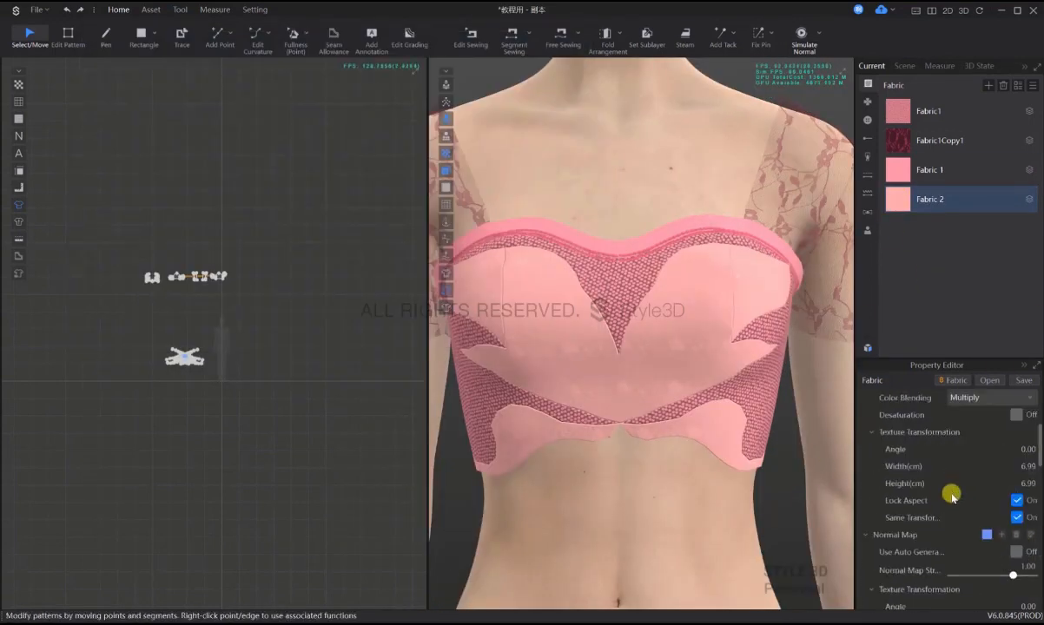
pyautogui.click(1018, 467)
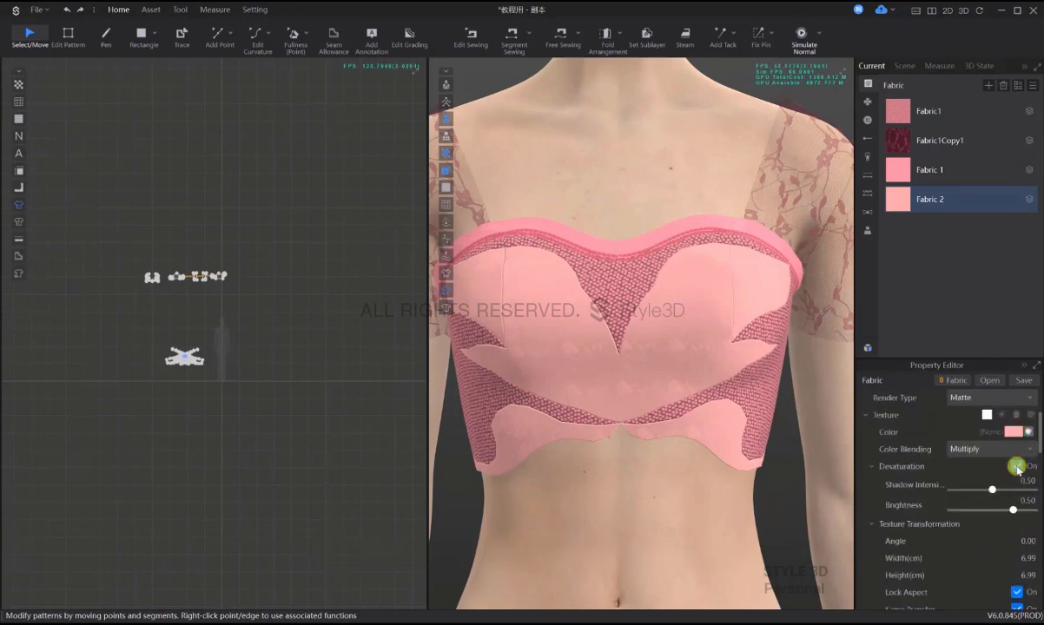
pyautogui.scroll(2, 1017, 473)
pyautogui.scroll(-5, 1019, 483)
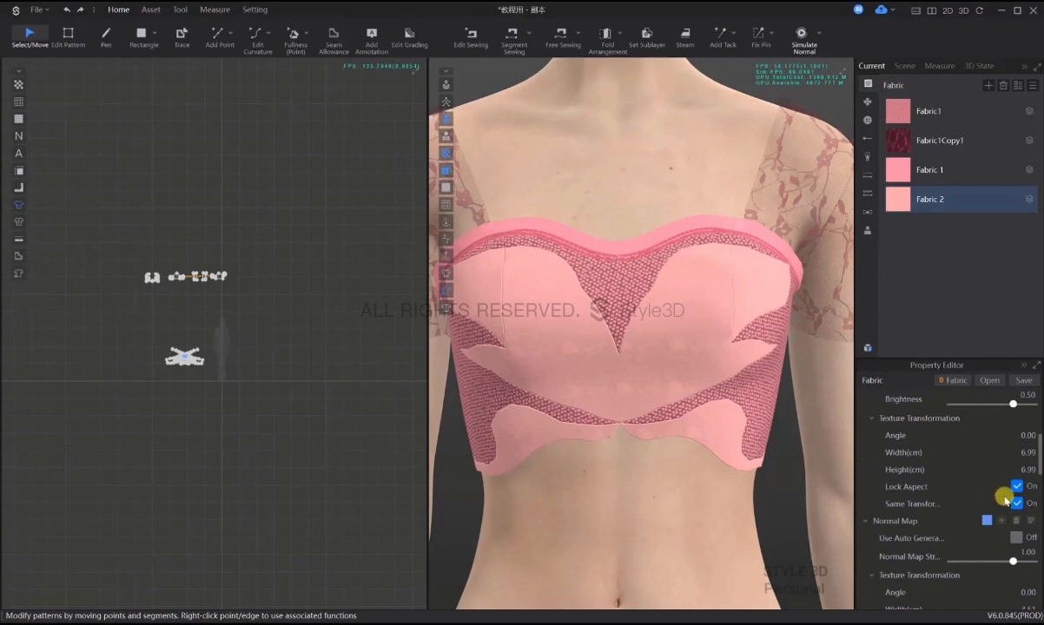
pyautogui.scroll(-3, 1007, 499)
pyautogui.scroll(-2, 1029, 456)
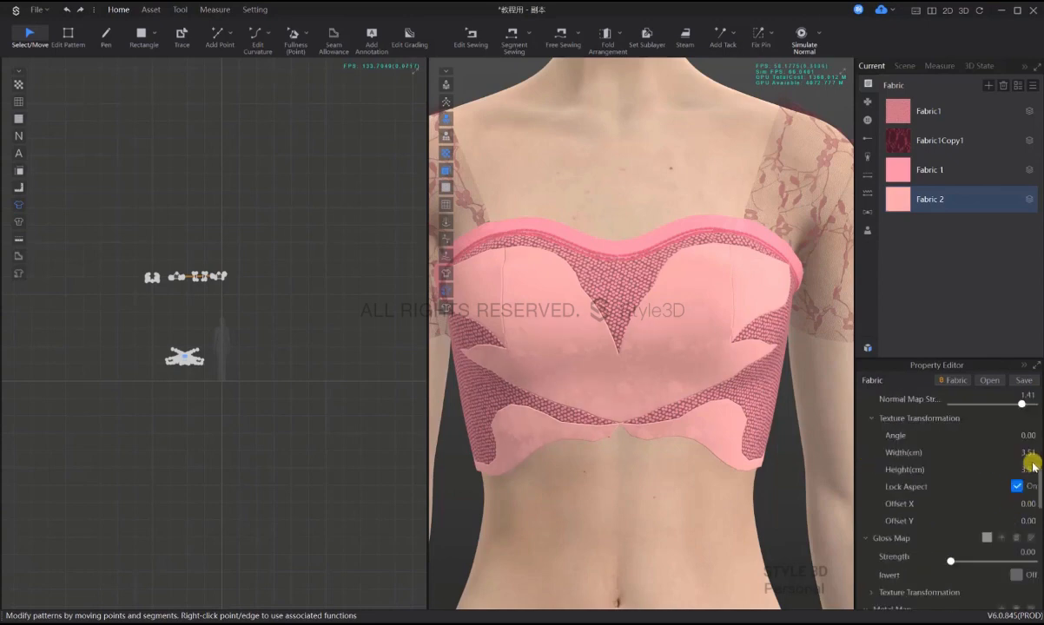
# - Adjust the gloss map strength of Fabric 2 to a low value above zero and deselect the fabric
pyautogui.scroll(-4, 1027, 492)
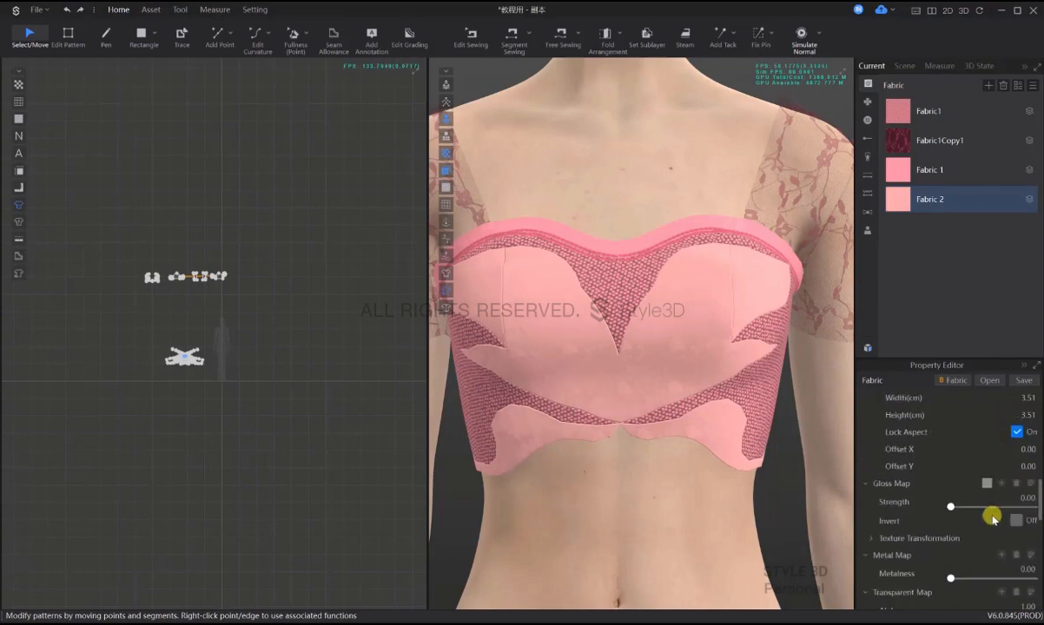
pyautogui.moveTo(952, 453); pyautogui.dragTo(1031, 455)
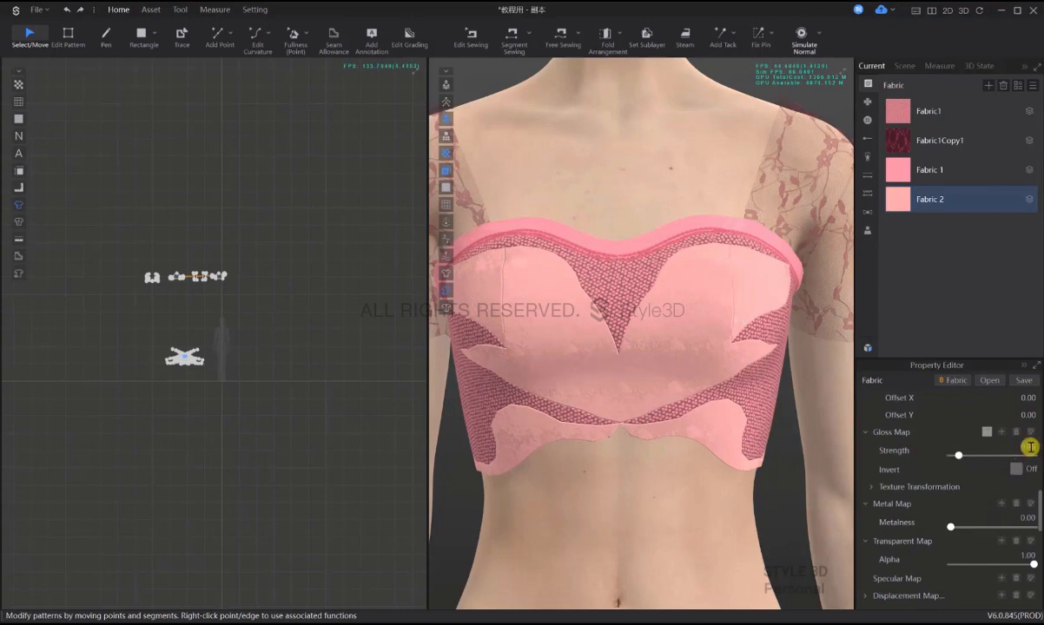
pyautogui.scroll(-2, 1007, 468)
pyautogui.scroll(5, 988, 487)
pyautogui.scroll(-5, 694, 412)
pyautogui.click(296, 401)
pyautogui.scroll(3, 295, 401)
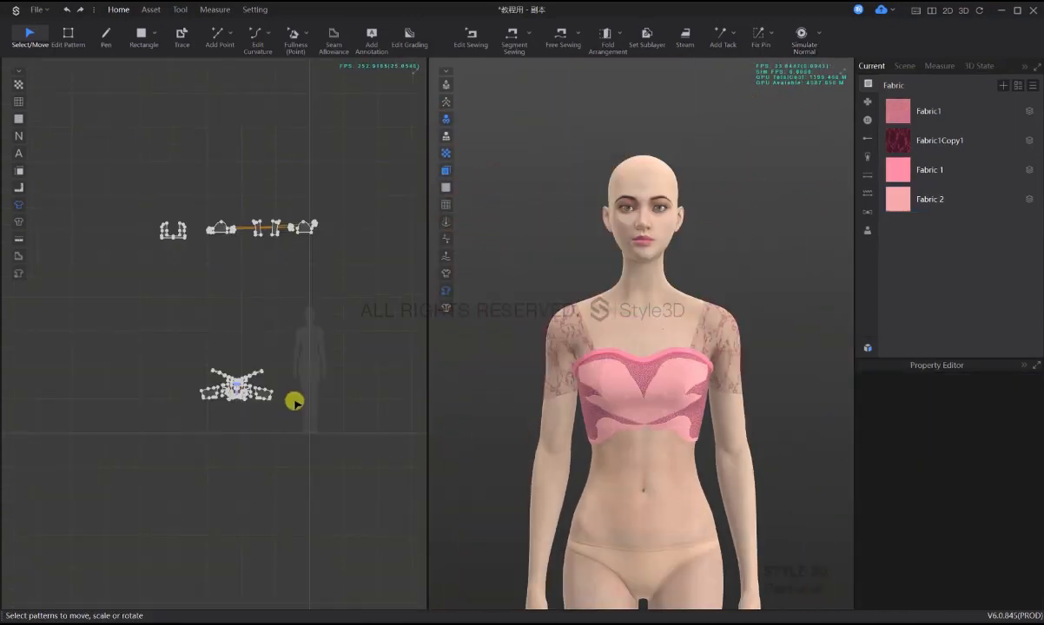
# - Move the group of bustier patterns onto the avatar silhouette in the 2D view
pyautogui.click(265, 393)
pyautogui.scroll(3, 261, 393)
pyautogui.moveTo(270, 393); pyautogui.dragTo(380, 314)
pyautogui.scroll(-4, 389, 237)
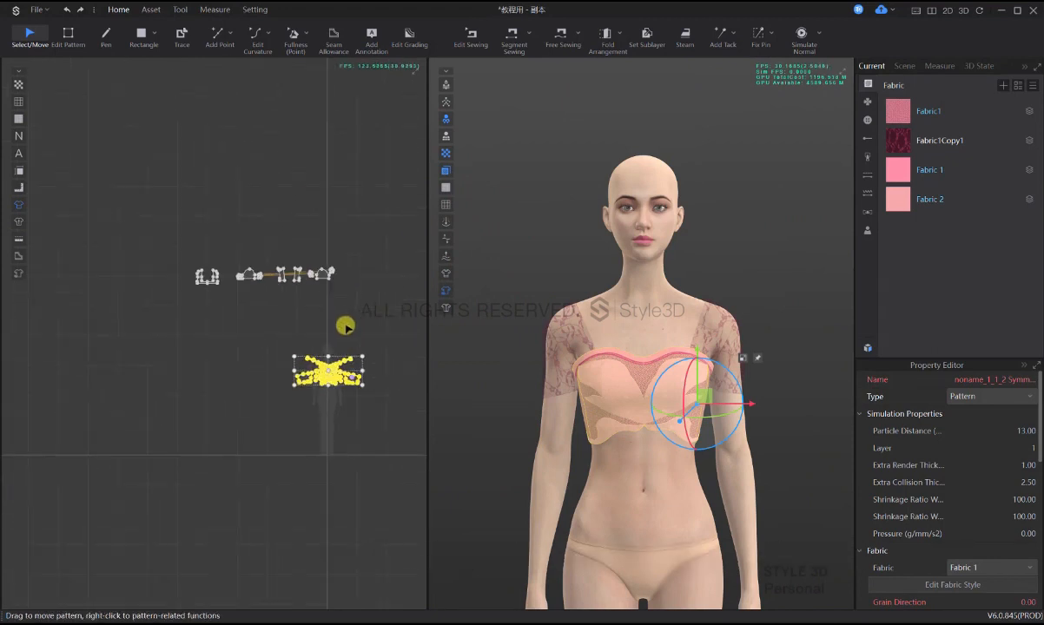
# - Select the remaining sleeve and lace patterns and move them level with the bustier patterns, on their left side in 2D
pyautogui.click(169, 251)
pyautogui.moveTo(169, 252); pyautogui.dragTo(330, 285)
pyautogui.scroll(3, 343, 304)
pyautogui.moveTo(349, 322); pyautogui.dragTo(313, 303, button='middle')
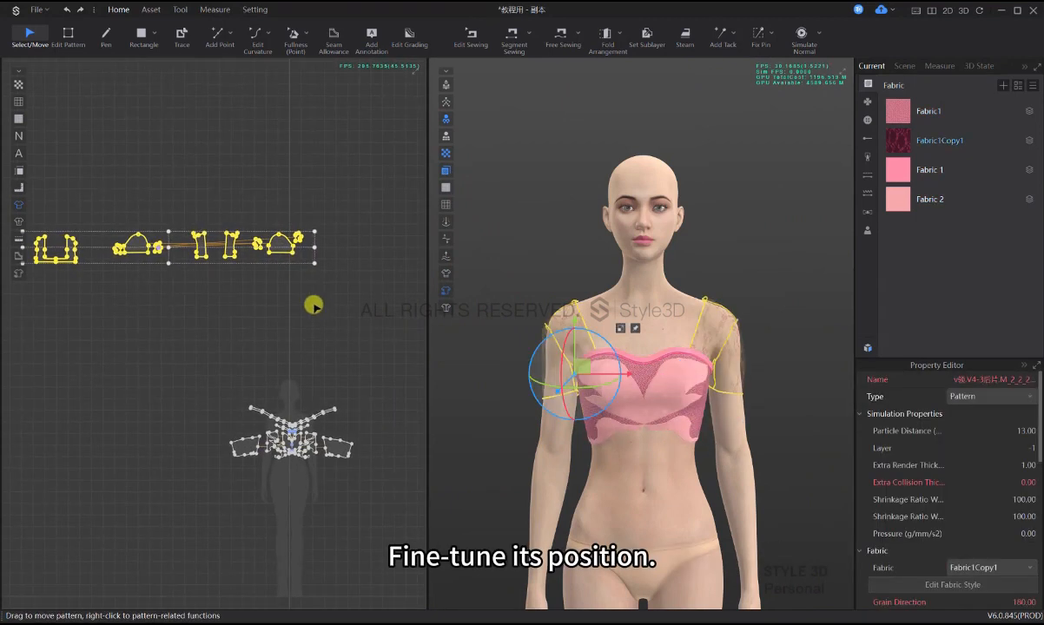
pyautogui.moveTo(284, 248); pyautogui.dragTo(206, 441)
pyautogui.click(320, 341)
pyautogui.moveTo(206, 455); pyautogui.dragTo(264, 421, button='middle')
pyautogui.scroll(-2, 278, 427)
pyautogui.scroll(2, 278, 426)
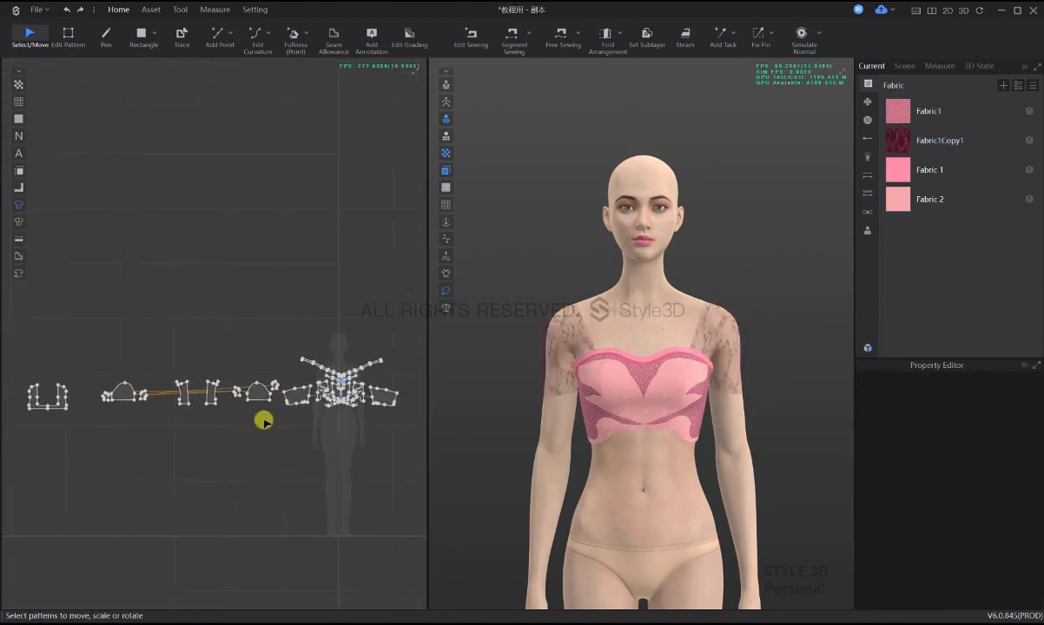
# - Move the sleeve pattern group nearest the bustier to the right side of the bustier patterns in 2D
pyautogui.click(240, 365)
pyautogui.click(272, 426)
pyautogui.click(237, 372)
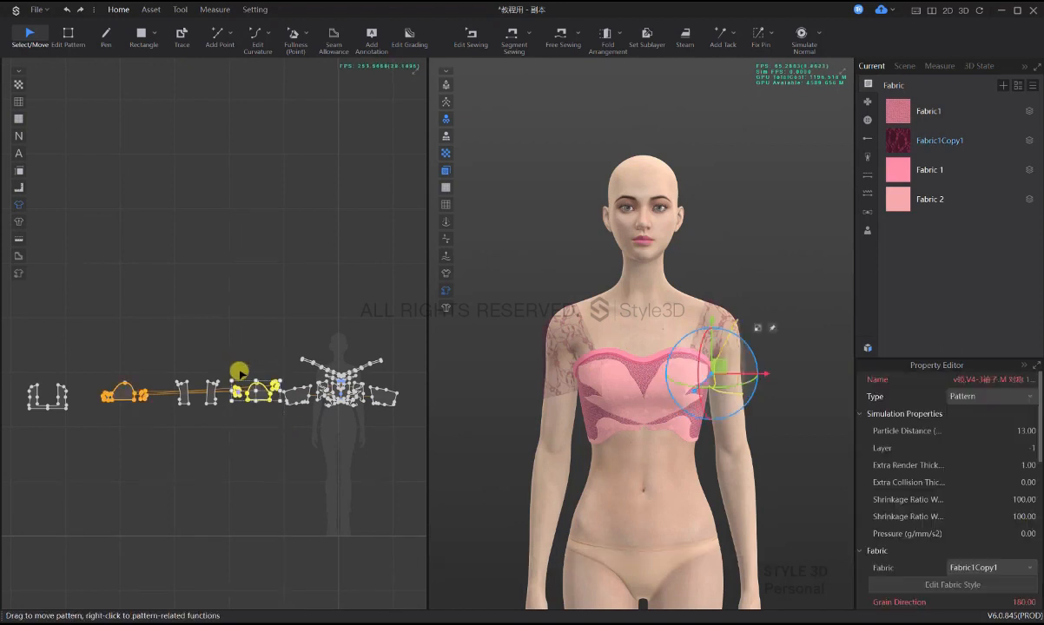
pyautogui.moveTo(260, 394); pyautogui.dragTo(436, 401)
pyautogui.click(324, 453)
pyautogui.moveTo(180, 425); pyautogui.dragTo(167, 425, button='middle')
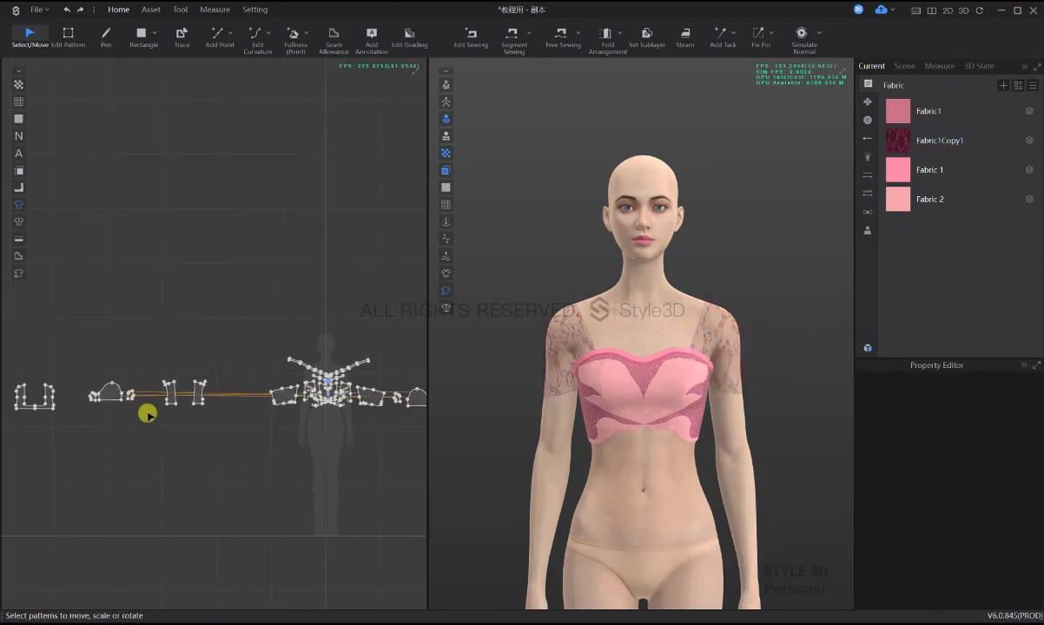
# - Move one of the two narrow lace patterns to the outer side of the right-hand sleeve patterns in 2D
pyautogui.click(173, 394)
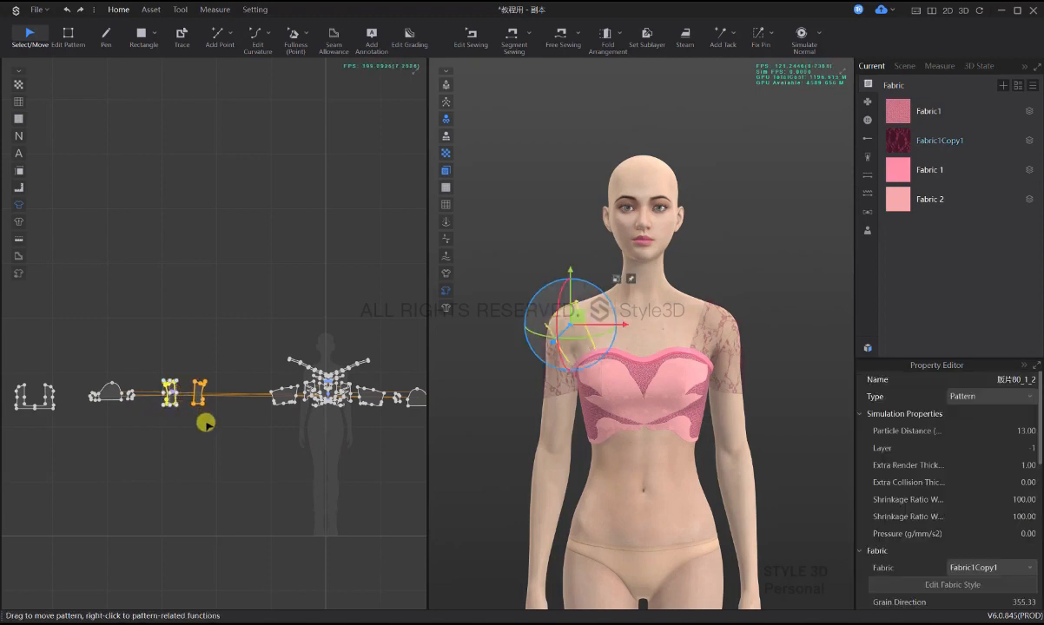
pyautogui.moveTo(170, 394); pyautogui.dragTo(346, 405)
pyautogui.scroll(-2, 163, 402)
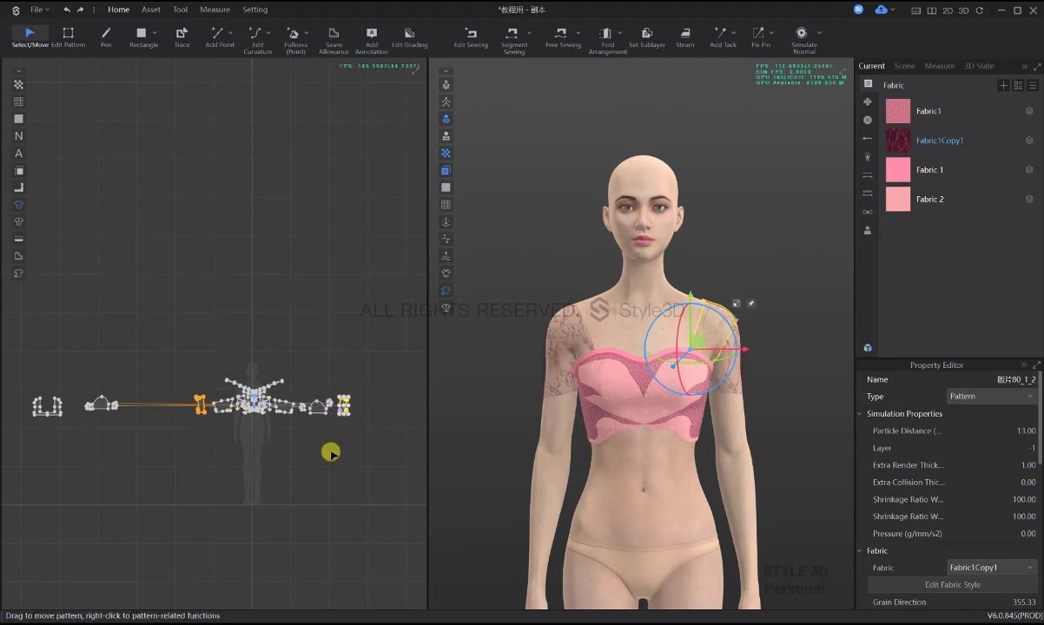
pyautogui.click(324, 450)
# - Try to move the left-hand sleeve patterns closer to the bustier patterns in 2D
pyautogui.moveTo(185, 441); pyautogui.dragTo(242, 429, button='middle')
pyautogui.click(144, 393)
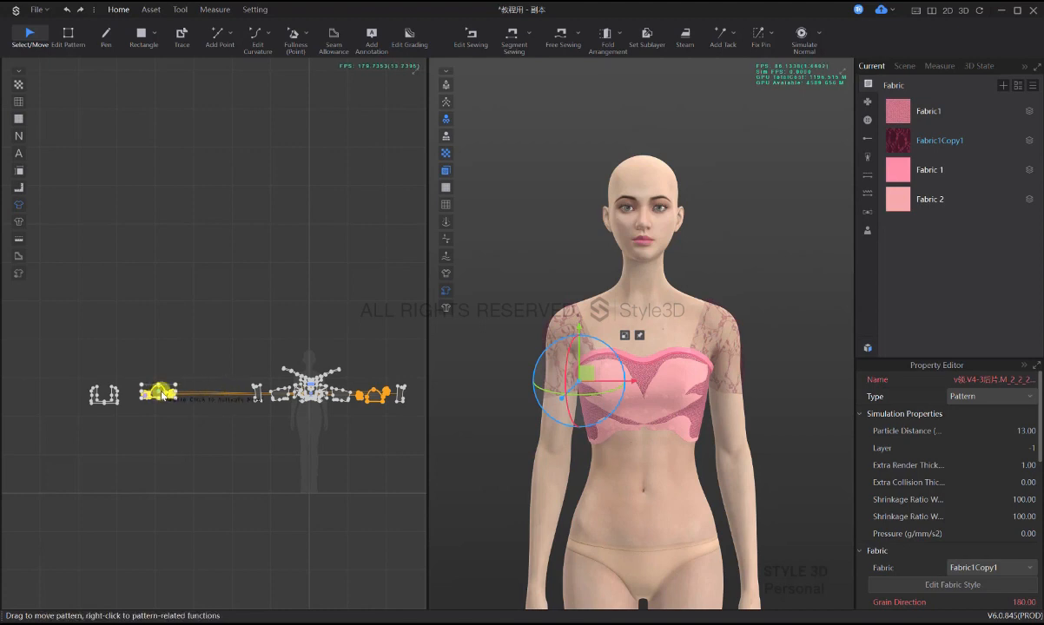
pyautogui.scroll(2, 161, 395)
pyautogui.moveTo(175, 394); pyautogui.dragTo(279, 398)
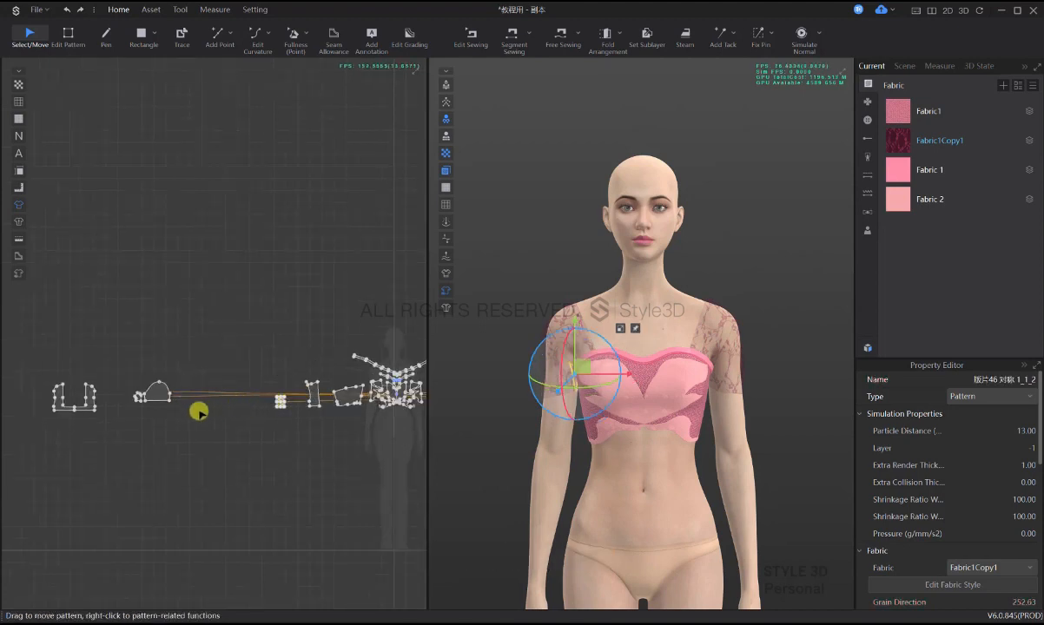
pyautogui.hotkey('ctrl', 'z')
# - Move the whole left-hand sleeve group beside the narrow lace pattern and bring the U-shaped pattern closer to it
pyautogui.moveTo(192, 414); pyautogui.dragTo(114, 375)
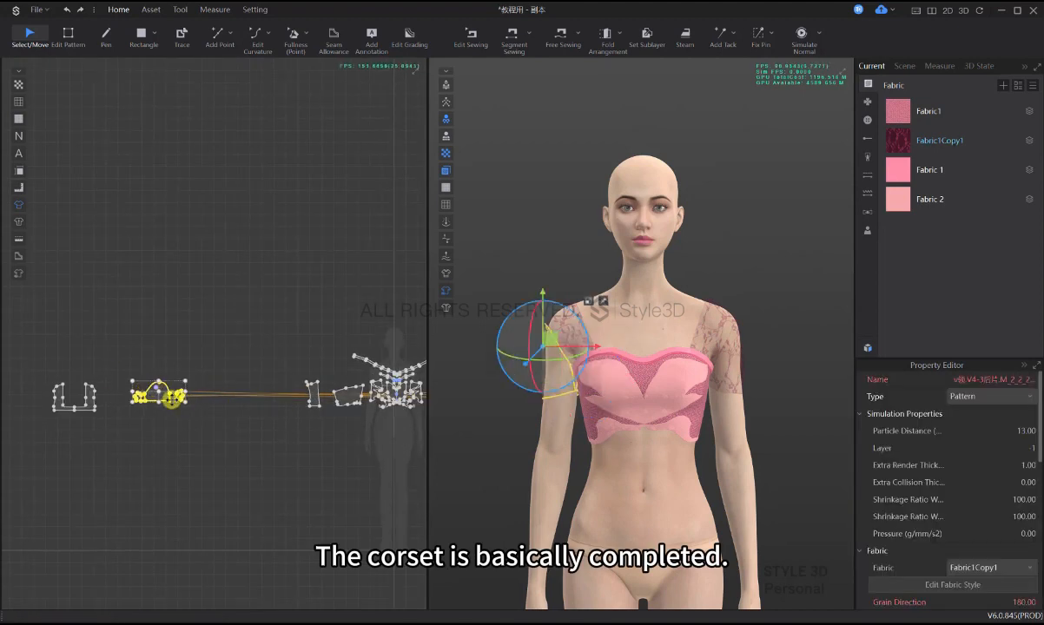
pyautogui.moveTo(175, 394); pyautogui.dragTo(288, 400)
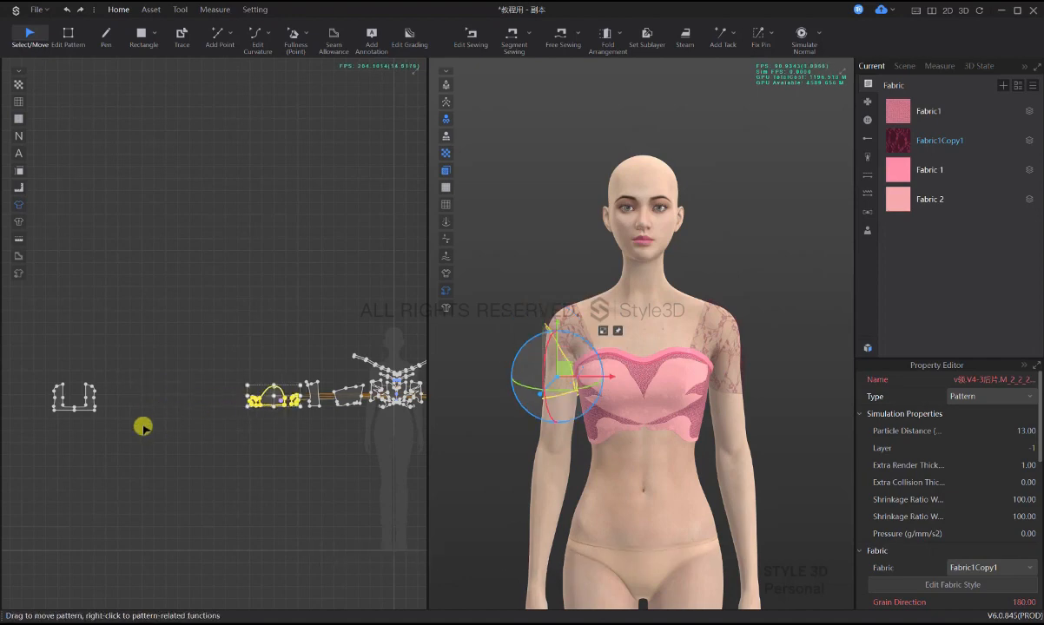
pyautogui.moveTo(115, 424); pyautogui.dragTo(178, 400)
pyautogui.scroll(-2, 79, 400)
pyautogui.click(319, 436)
# - Run the garment simulation briefly on the avatar and stop it
pyautogui.scroll(-4, 659, 333)
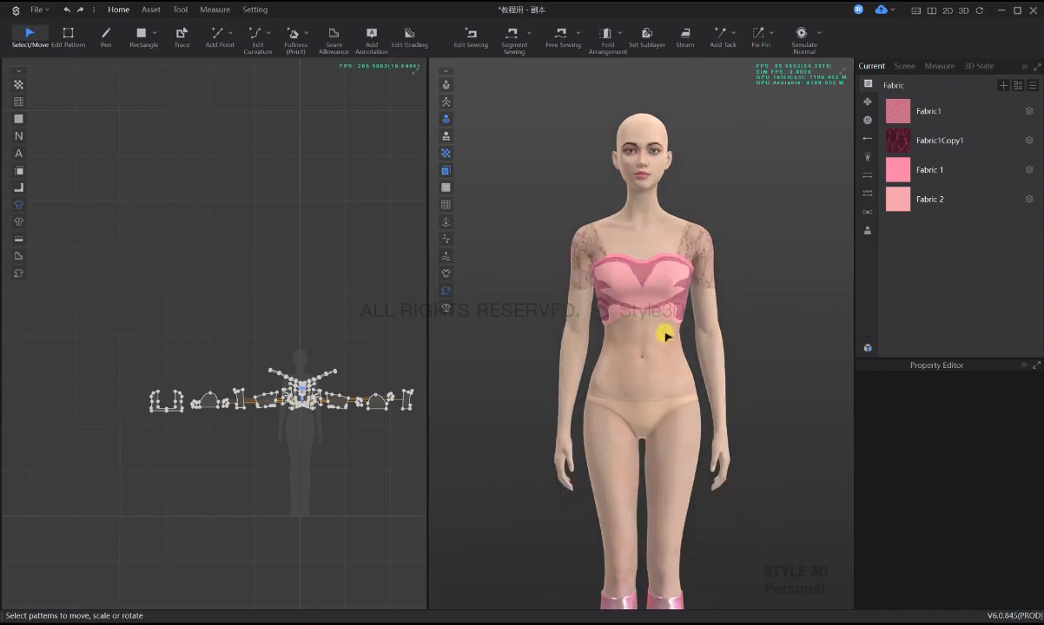
pyautogui.press('space')
pyautogui.scroll(3, 682, 365)
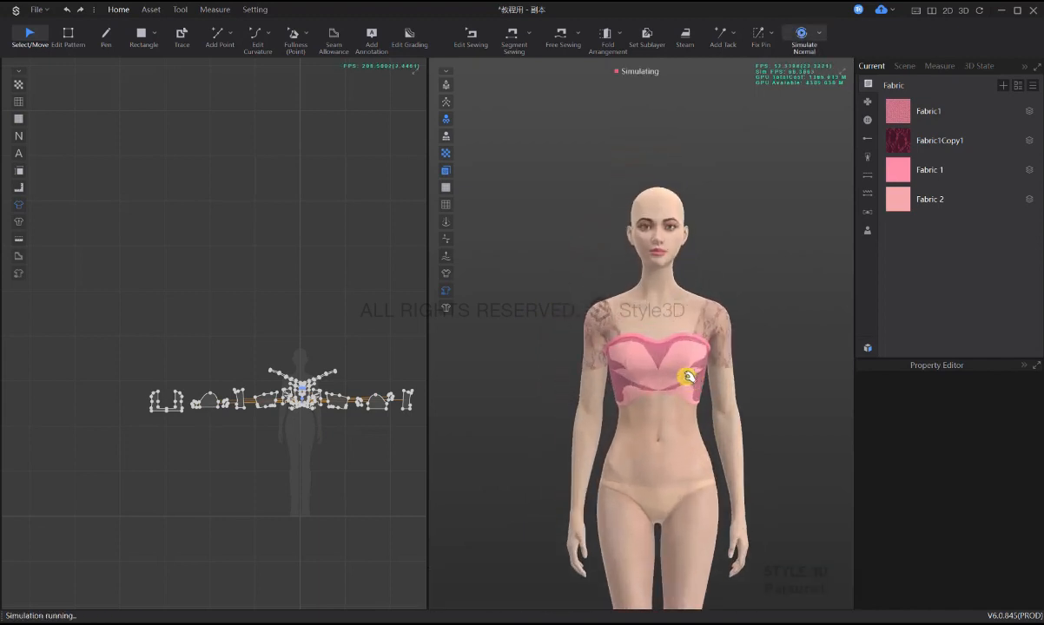
pyautogui.press('space')
pyautogui.scroll(-3, 686, 356)
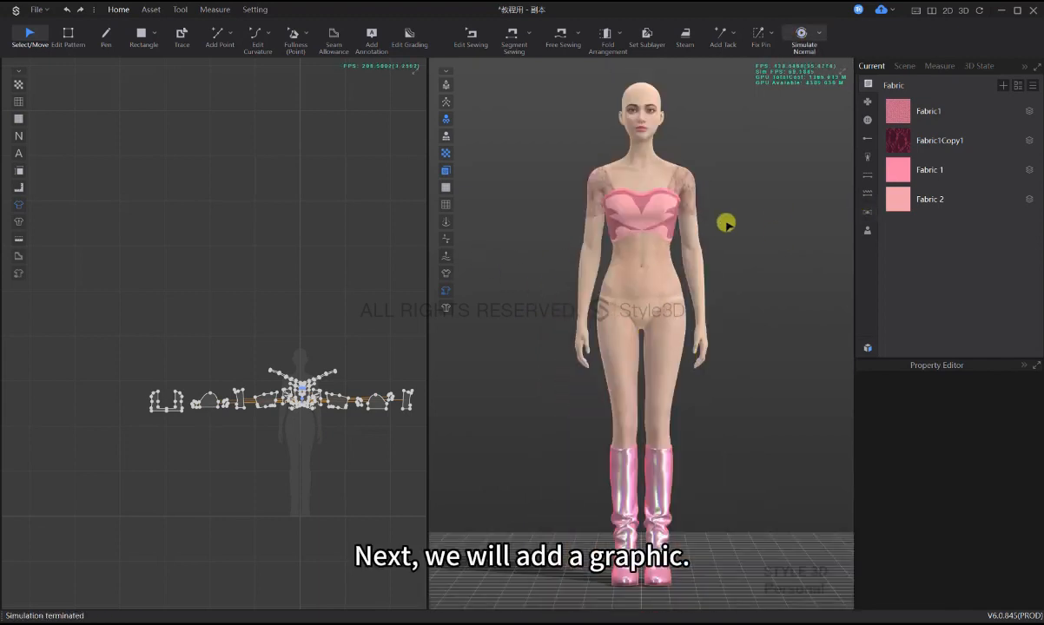
# - Show the graphic styles and select Graphic1 for editing
pyautogui.scroll(-3, 294, 303)
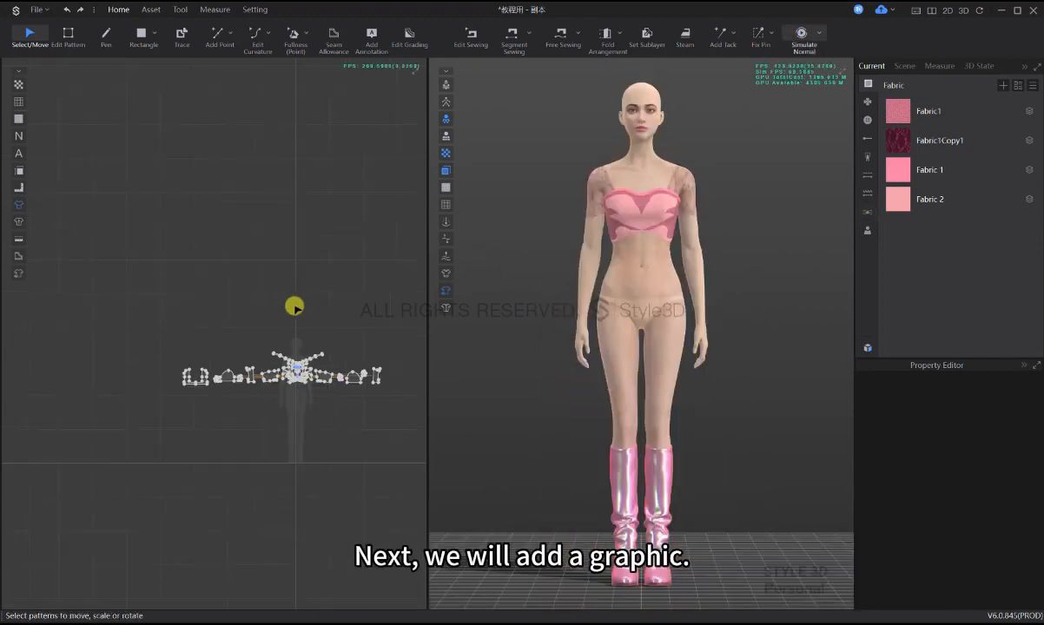
pyautogui.click(867, 106)
pyautogui.click(970, 119)
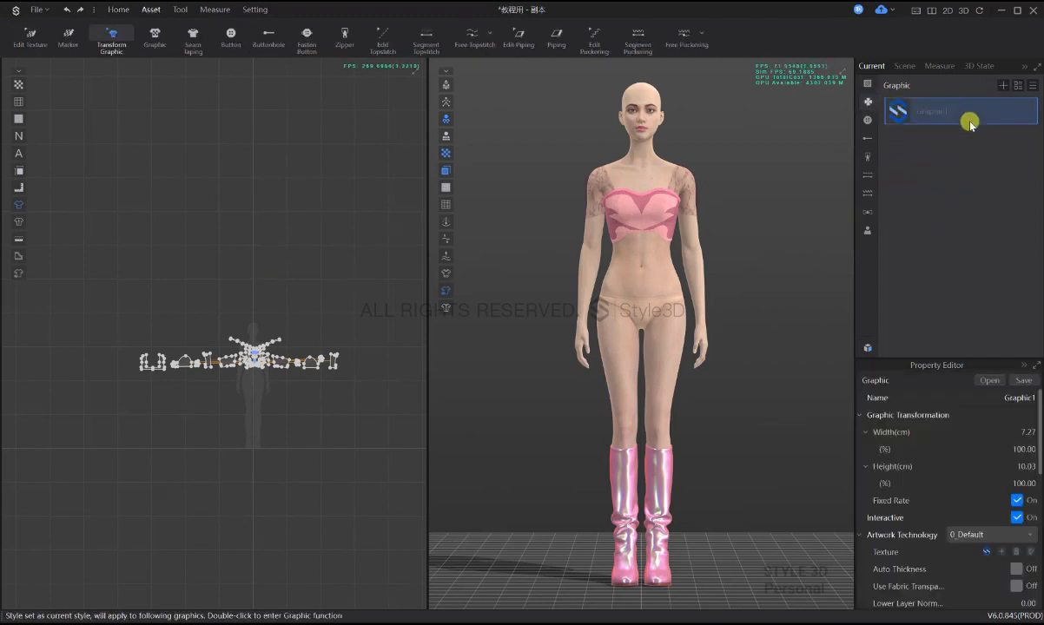
pyautogui.click(986, 382)
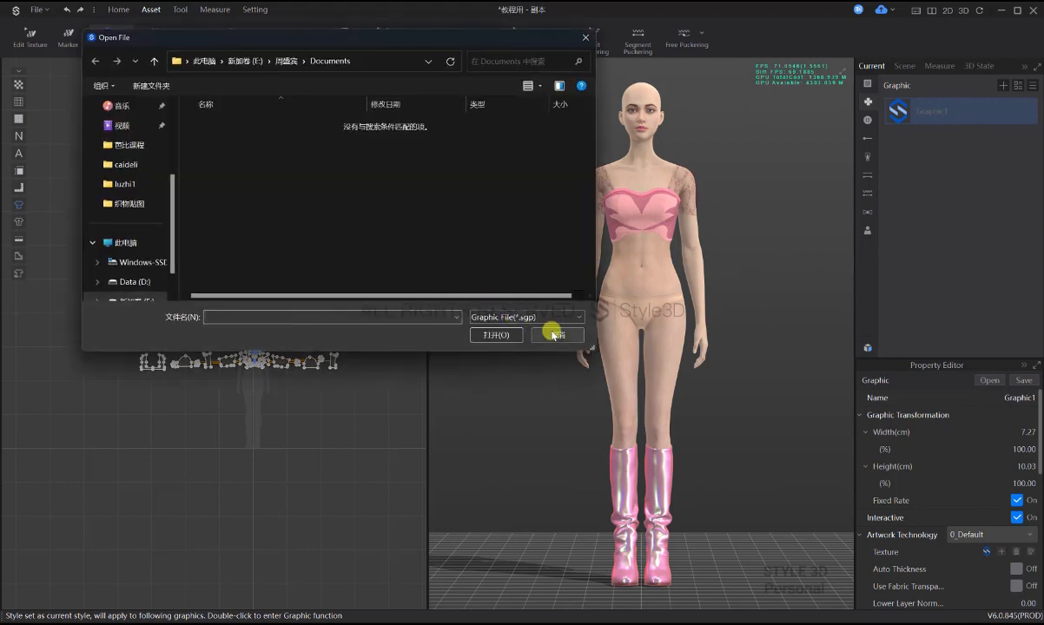
pyautogui.click(123, 203)
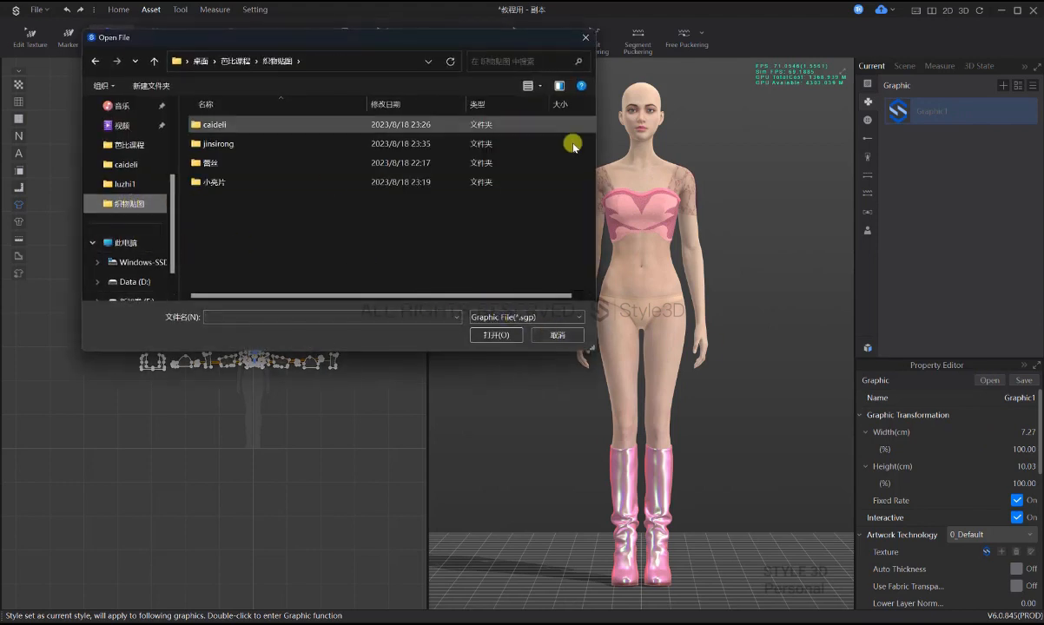
pyautogui.click(569, 335)
# - Load the butterfly image from the 芭比课程 folder as the texture of Graphic1 and deselect the graphic
pyautogui.scroll(-8, 922, 442)
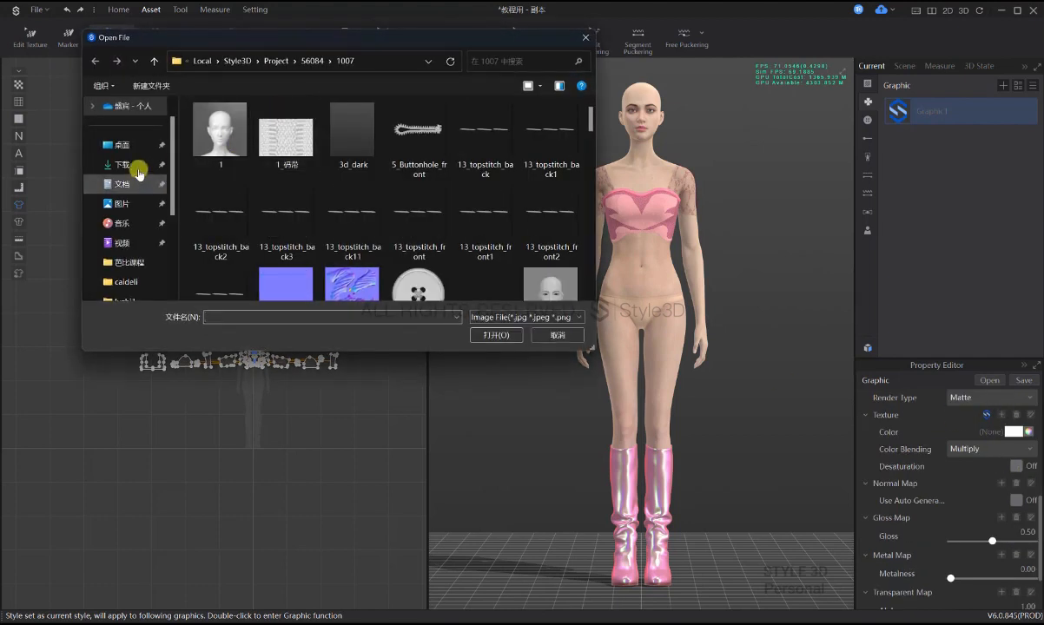
pyautogui.click(123, 144)
pyautogui.click(127, 268)
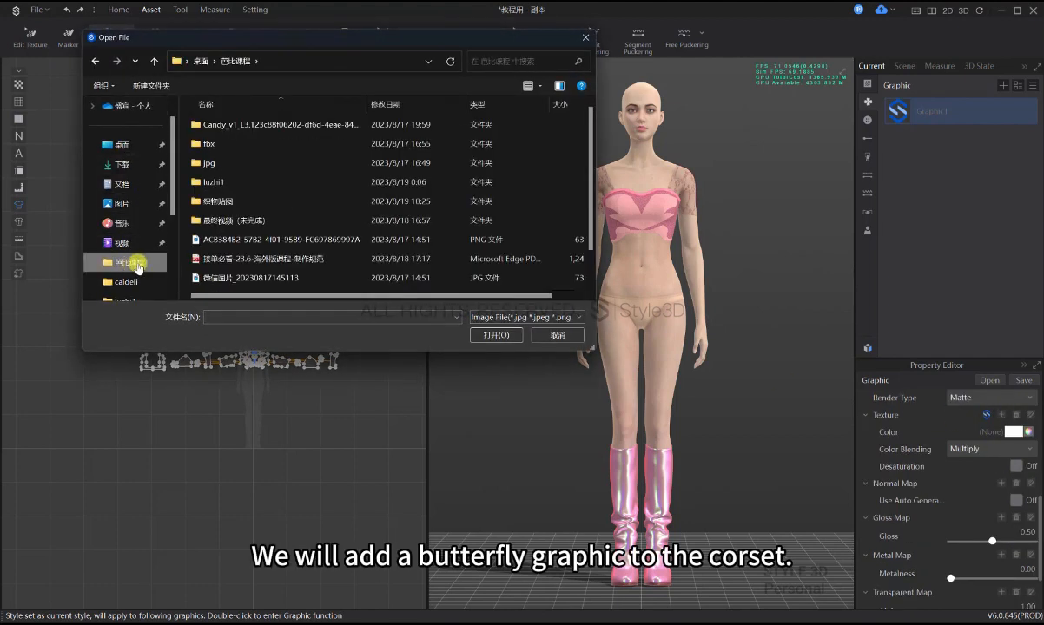
pyautogui.doubleClick(209, 198)
pyautogui.doubleClick(209, 201)
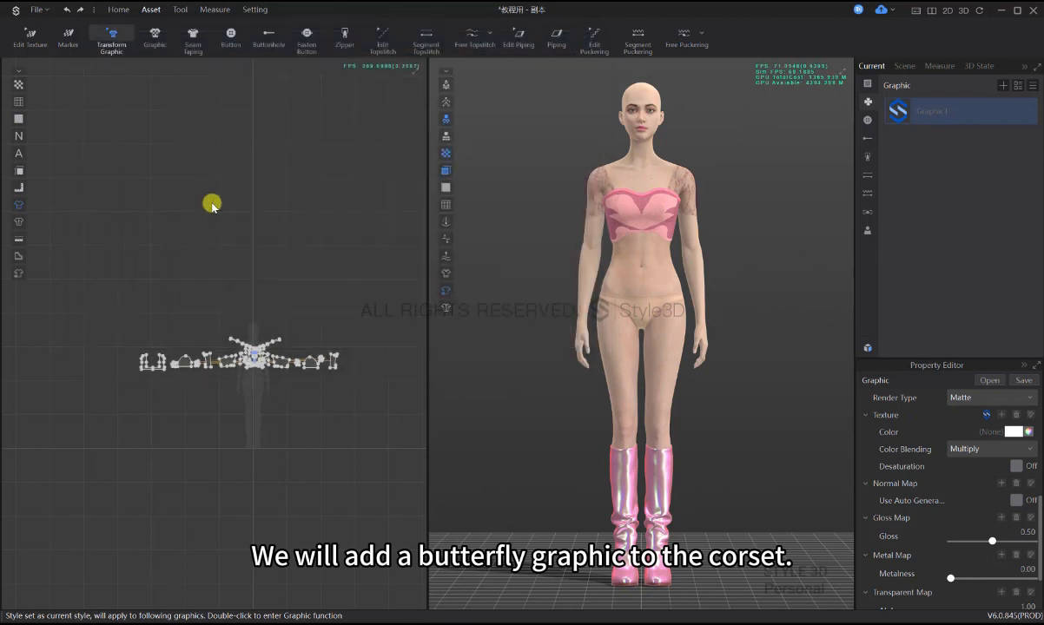
pyautogui.click(946, 193)
pyautogui.scroll(-1, 322, 351)
pyautogui.scroll(3, 230, 347)
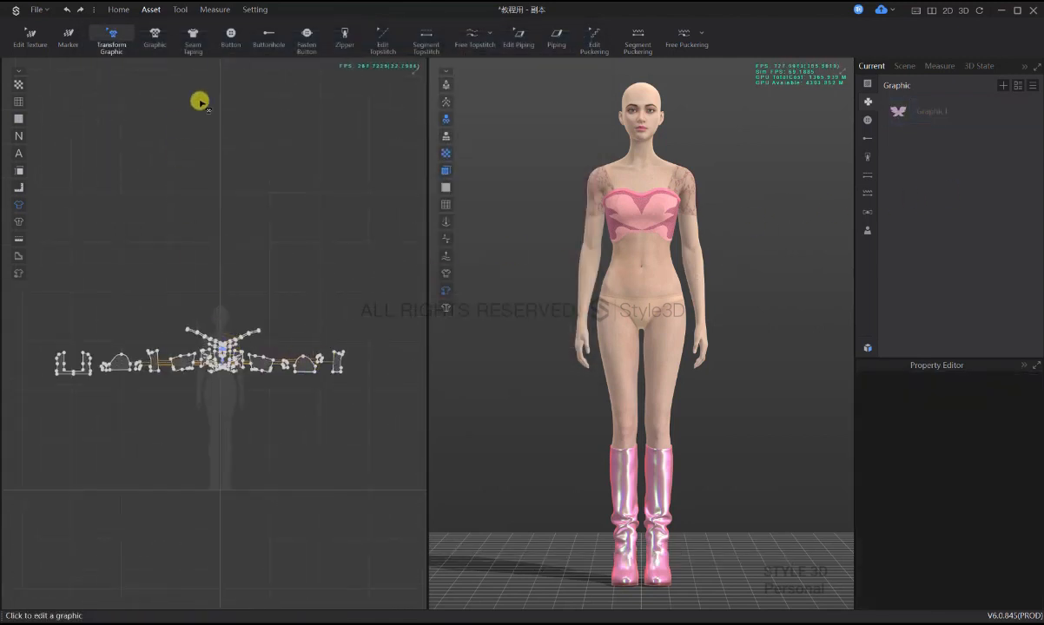
# - Draw a rectangular pattern about 42 by 35 cm directly below the bustier patterns in 2D
pyautogui.click(119, 10)
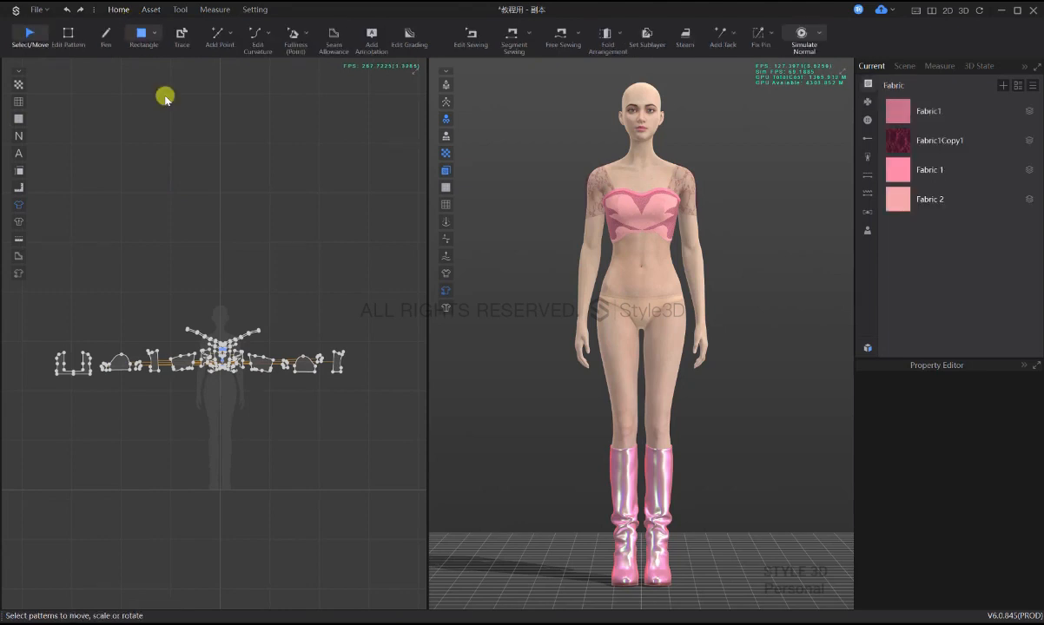
pyautogui.press('s')
pyautogui.scroll(4, 227, 362)
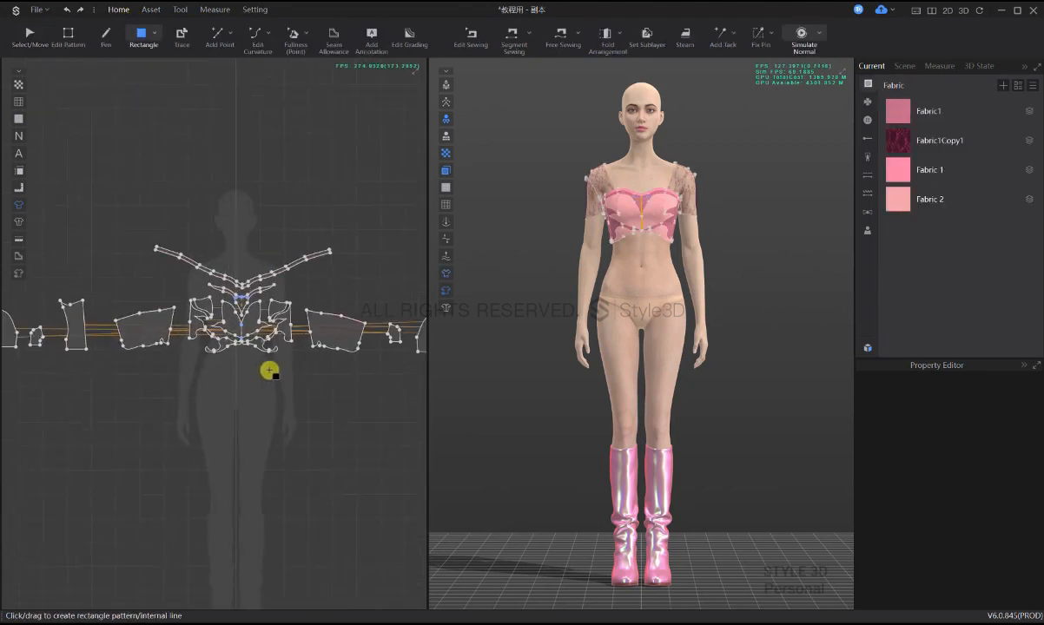
pyautogui.moveTo(198, 360); pyautogui.dragTo(298, 429)
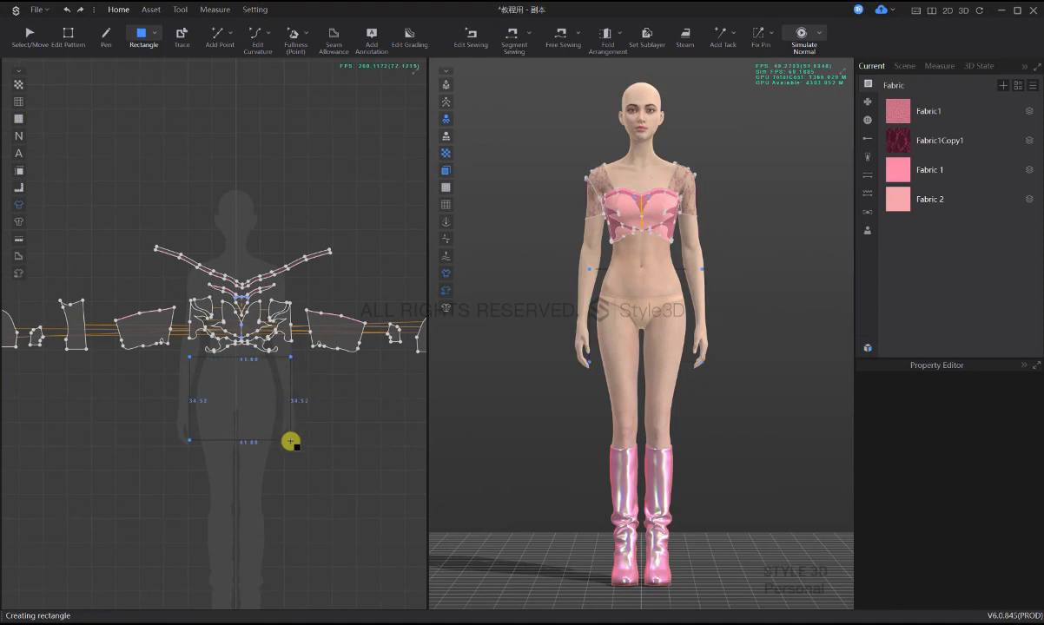
pyautogui.press('q')
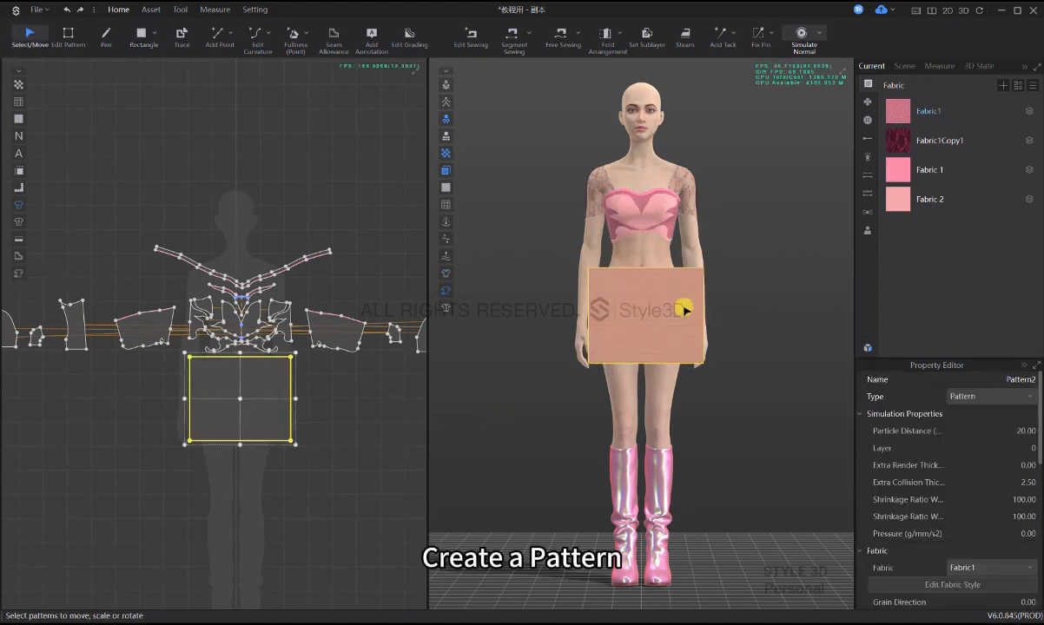
# - Move the new rectangle up in front of the bustier in the 3D view and centre it on the avatar
pyautogui.click(647, 302)
pyautogui.moveTo(647, 247); pyautogui.dragTo(646, 149)
pyautogui.moveTo(672, 230); pyautogui.dragTo(680, 294, button='middle')
pyautogui.scroll(4, 682, 295)
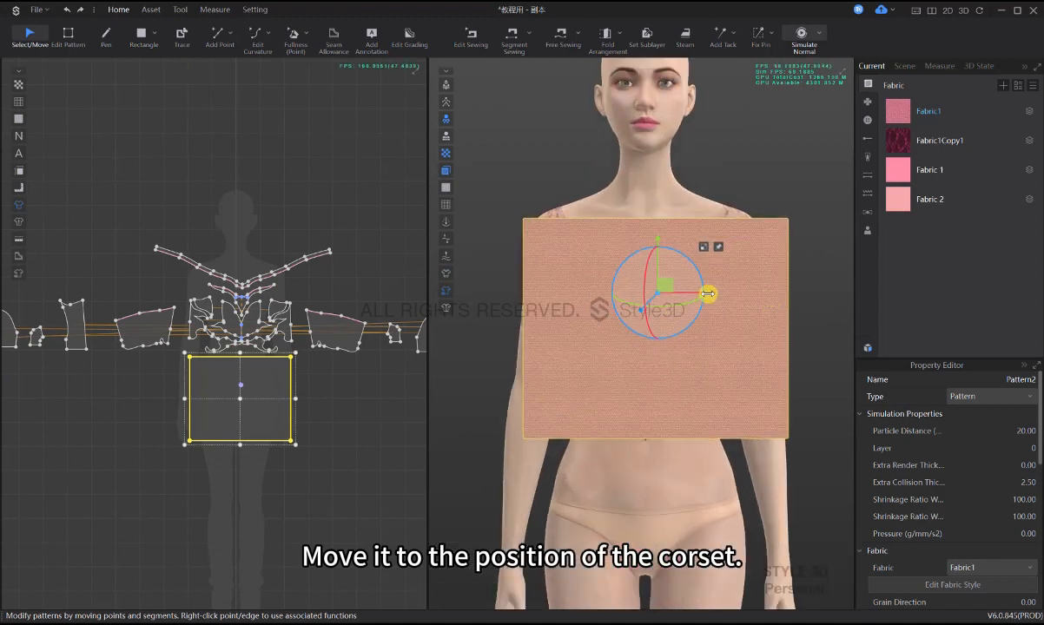
pyautogui.moveTo(708, 294); pyautogui.dragTo(699, 295)
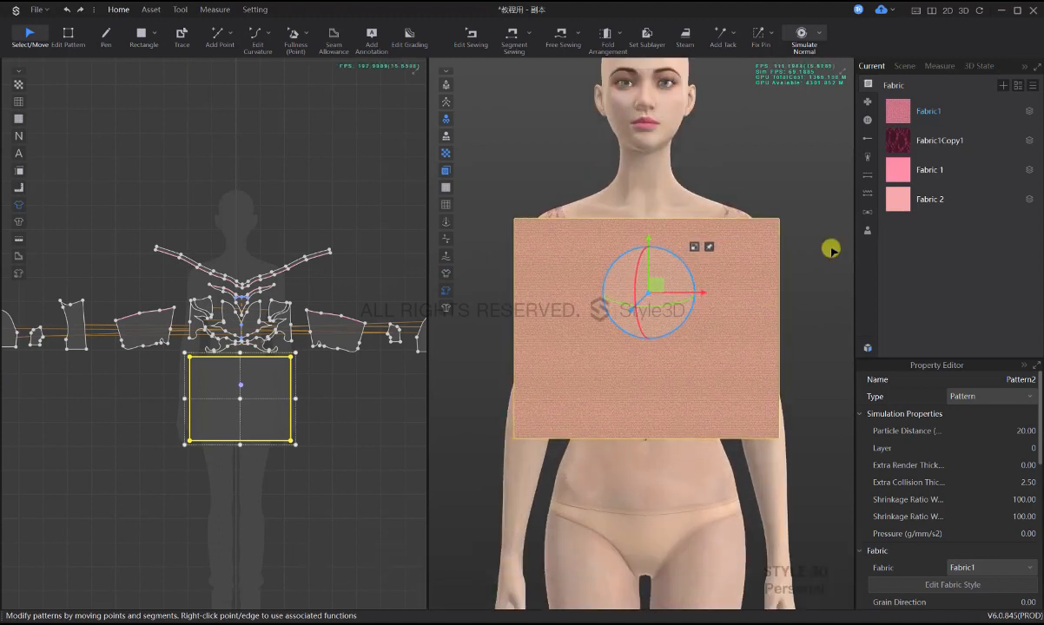
# - Add a new white fabric, Fabric 3, and apply it to the rectangular pattern
pyautogui.click(1002, 86)
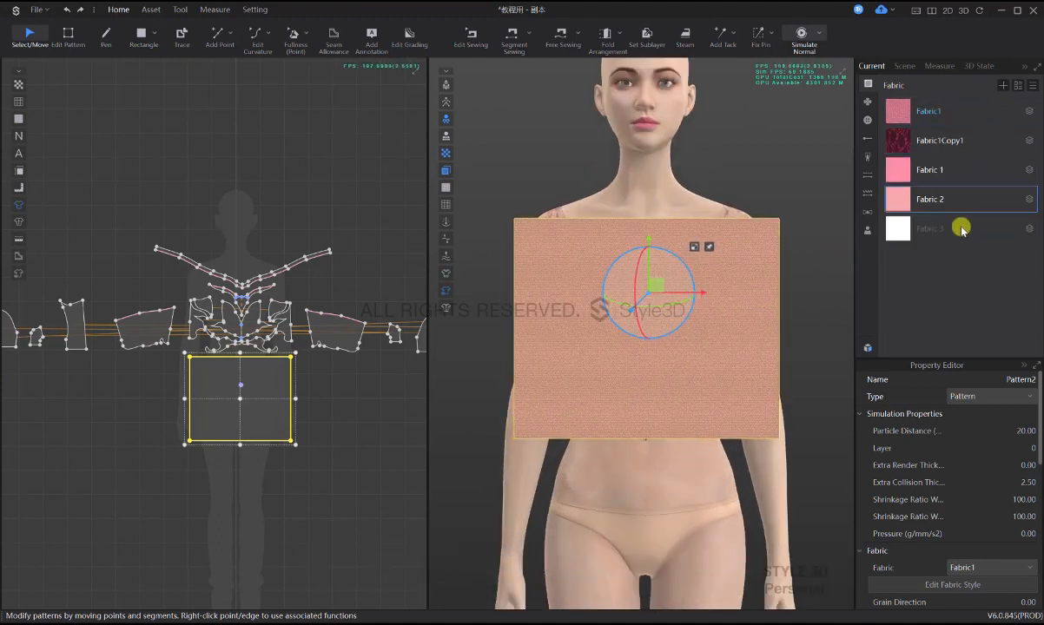
pyautogui.moveTo(893, 228); pyautogui.dragTo(727, 305)
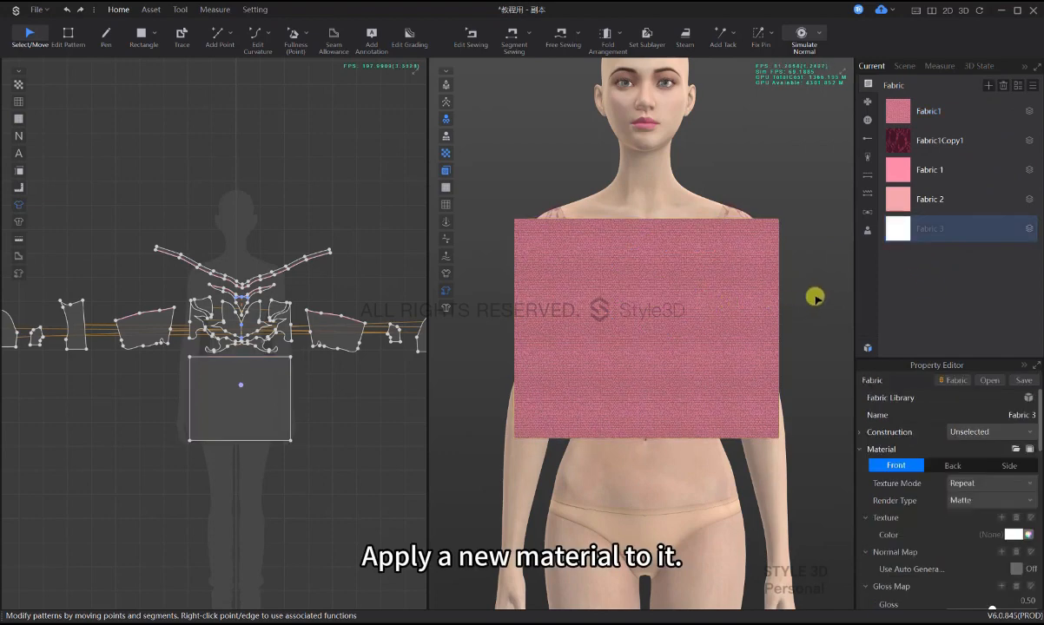
pyautogui.moveTo(885, 230); pyautogui.dragTo(733, 274)
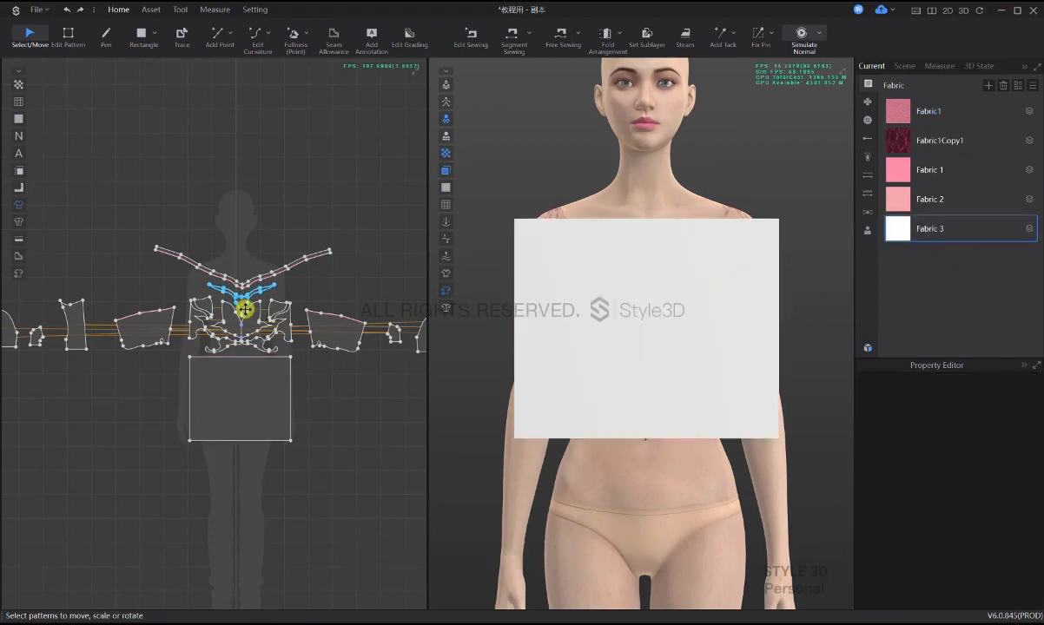
# - Draw a vertical internal line through the middle of the rectangle, from its upper edge to its lower edge
pyautogui.moveTo(299, 399); pyautogui.dragTo(289, 412, button='middle')
pyautogui.scroll(2, 289, 412)
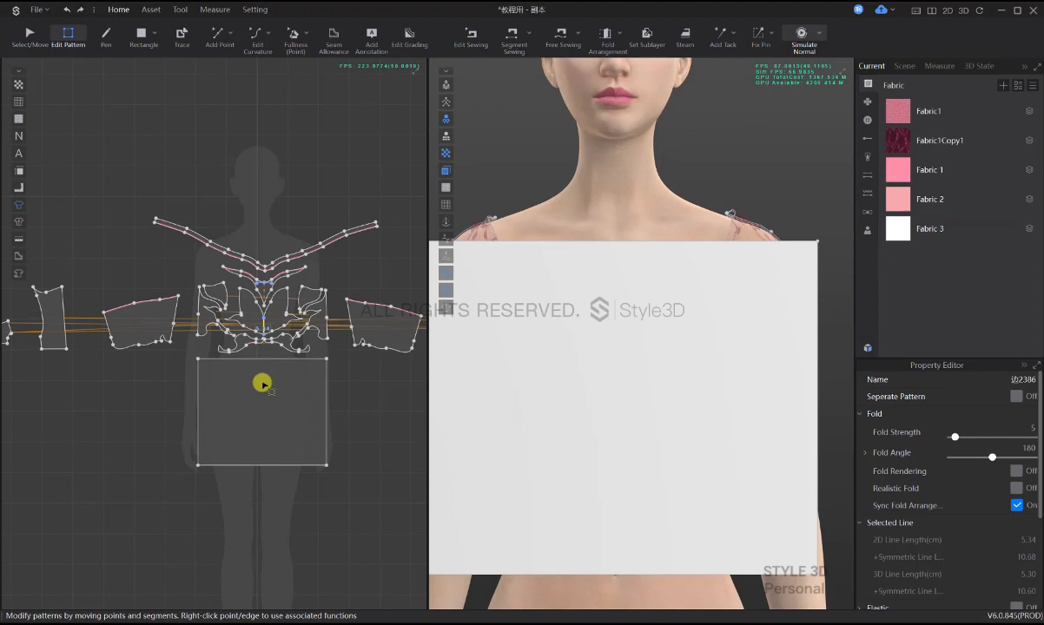
pyautogui.click(107, 33)
pyautogui.click(263, 360)
pyautogui.doubleClick(271, 465)
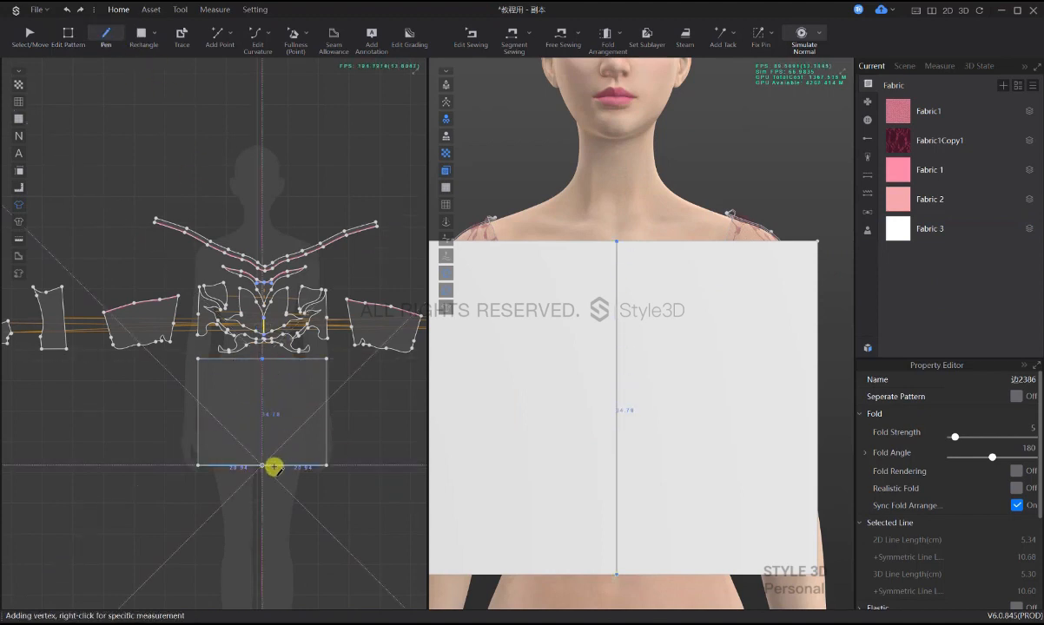
# - Set the length of the rectangle's vertical internal line to 5.34 cm, keeping Start as the direction
pyautogui.press('z')
pyautogui.rightClick(261, 412)
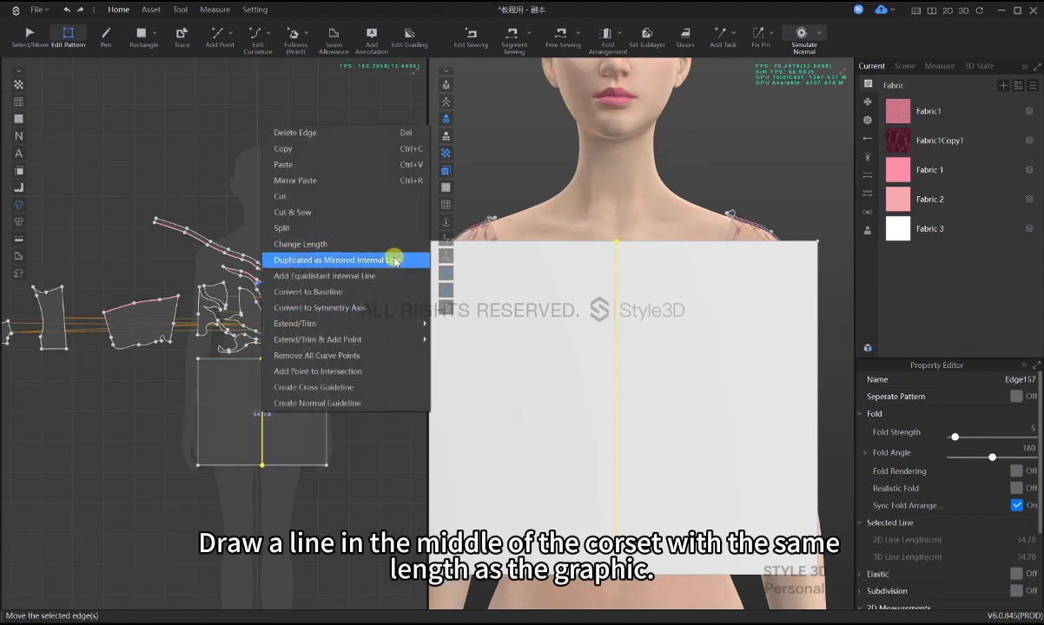
pyautogui.click(368, 246)
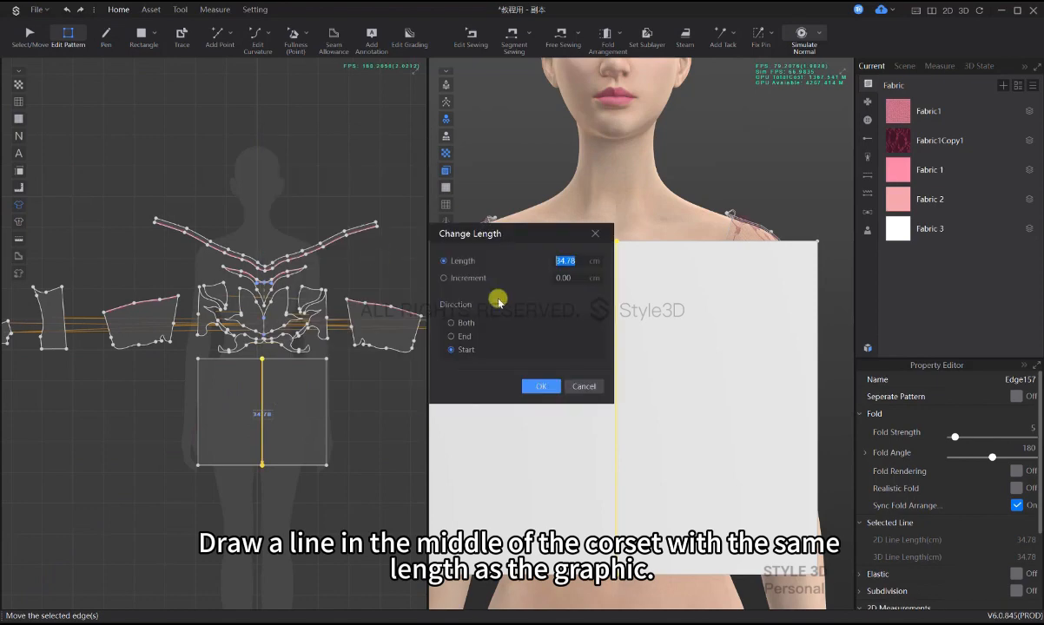
pyautogui.write('5.34')
pyautogui.press('Return')
# - Move the shortened internal line down to the centre of the rectangular pattern
pyautogui.scroll(5, 250, 366)
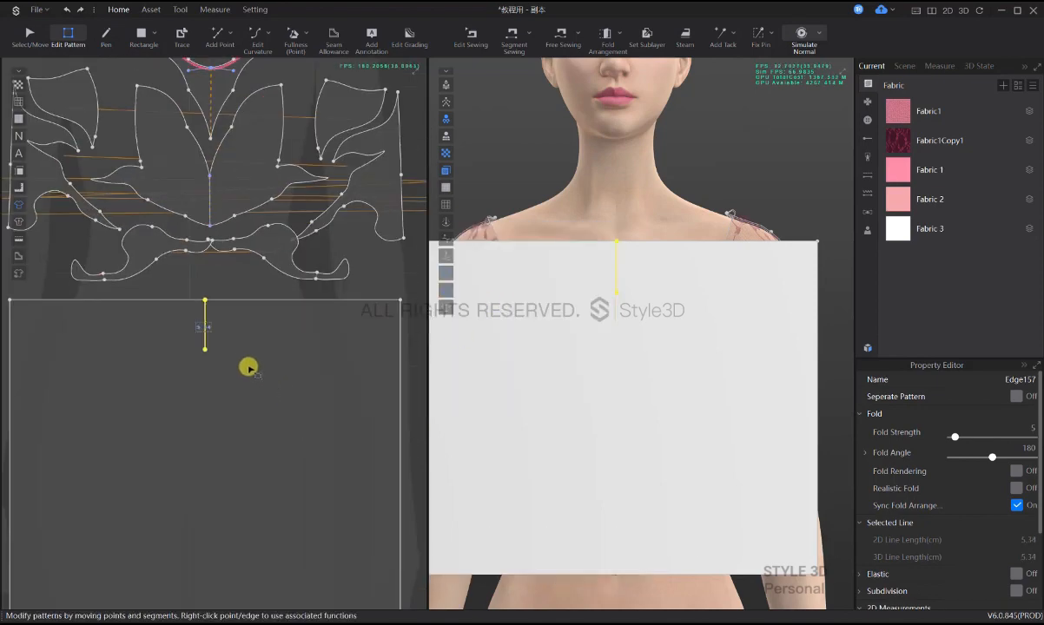
pyautogui.scroll(-3, 271, 314)
pyautogui.moveTo(270, 313); pyautogui.dragTo(270, 384)
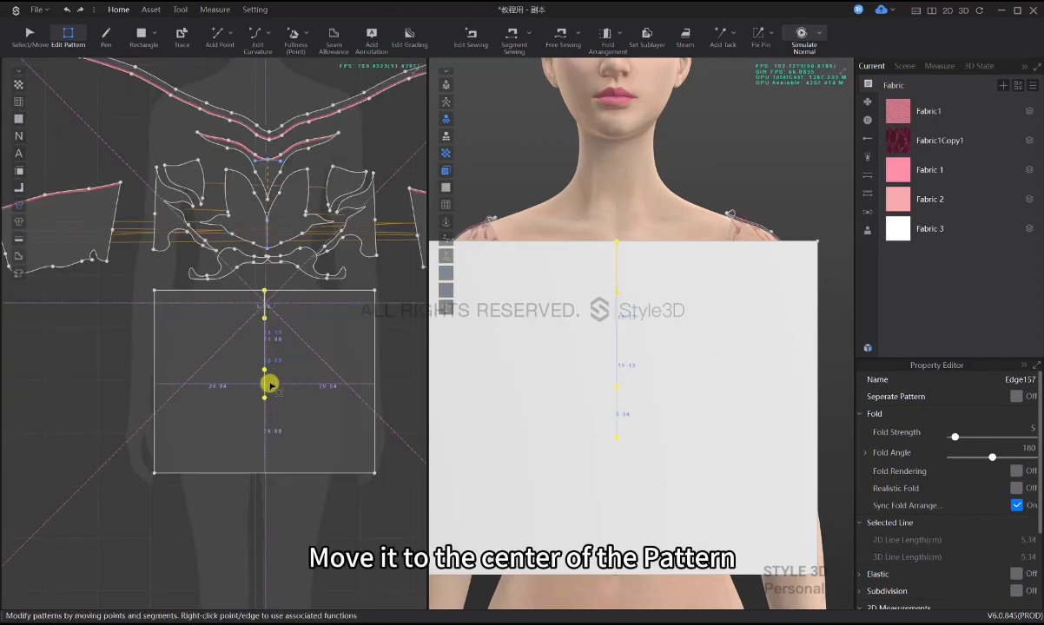
pyautogui.click(386, 380)
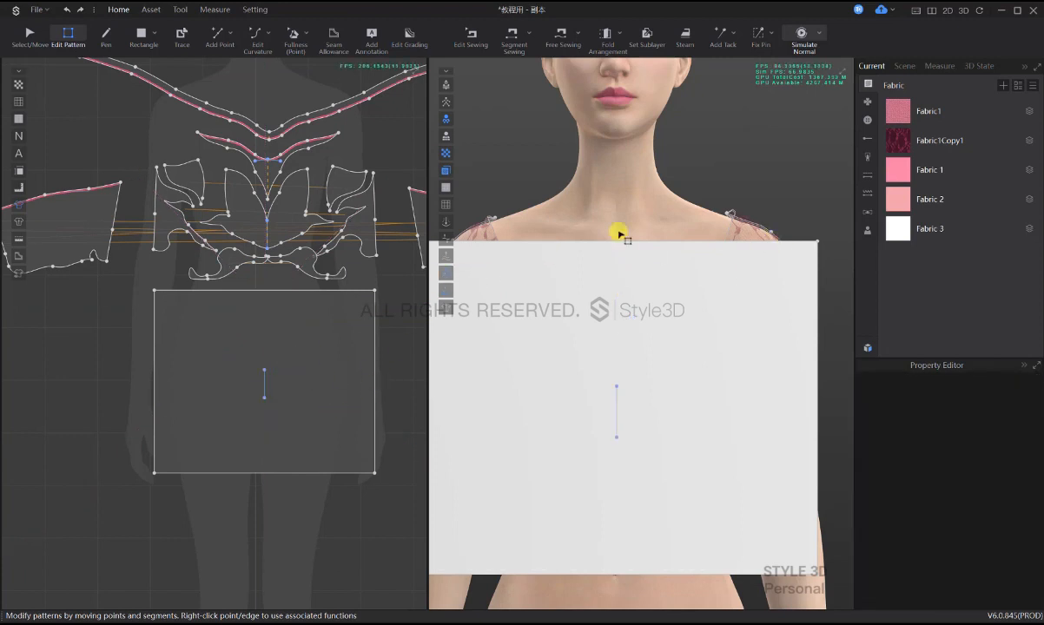
# - Insert the butterfly graphic Graphic1 on the rectangular pattern around the central internal line
pyautogui.click(874, 105)
pyautogui.click(893, 114)
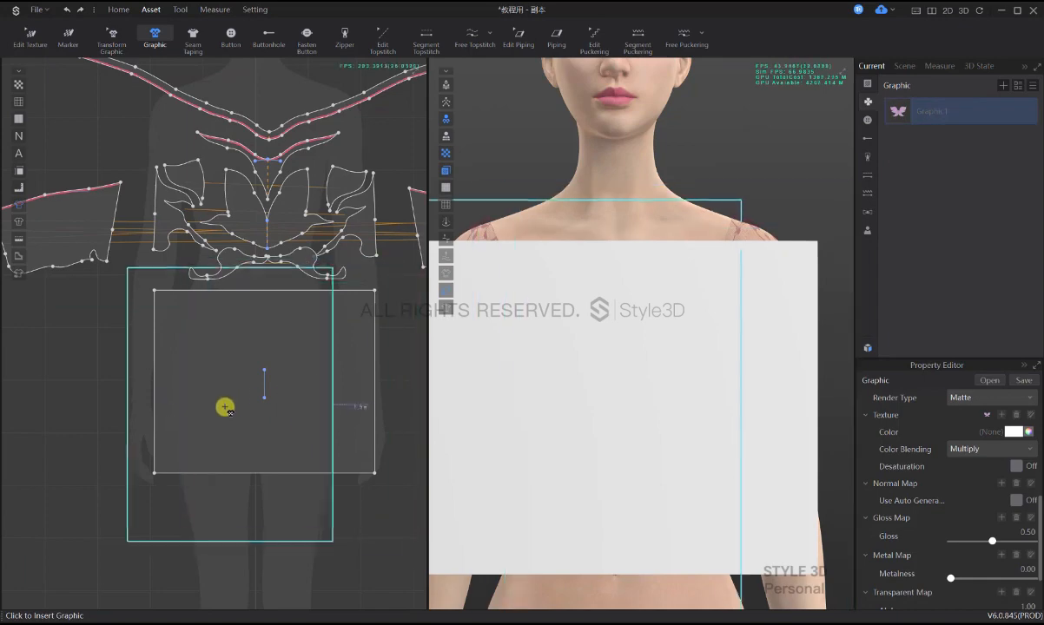
pyautogui.click(265, 391)
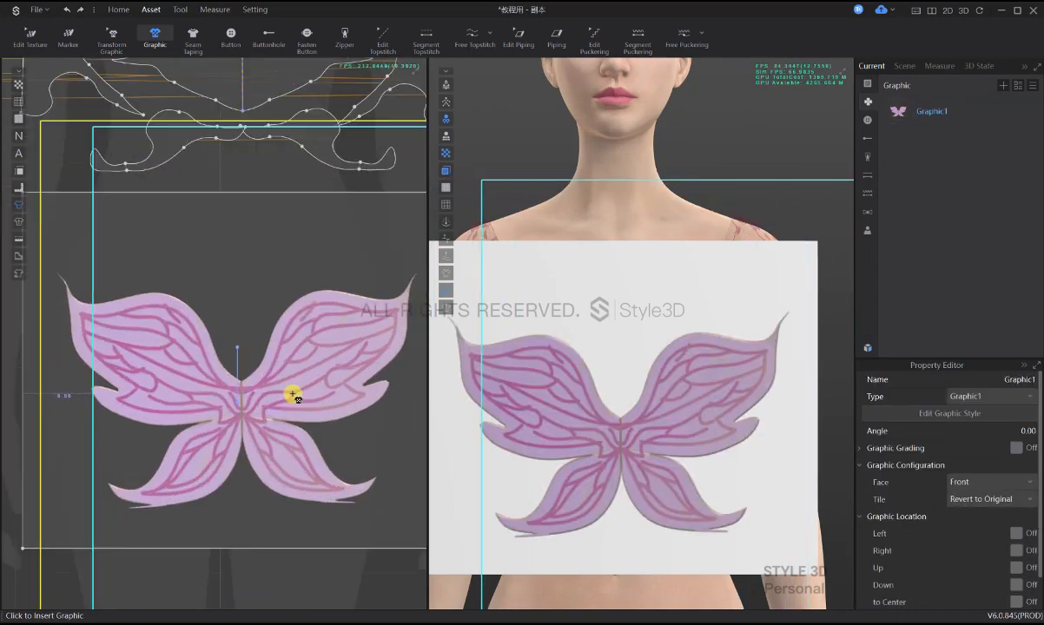
# - Move the butterfly graphic up so that its body overlaps the central internal line
pyautogui.scroll(3, 303, 385)
pyautogui.scroll(3, 284, 394)
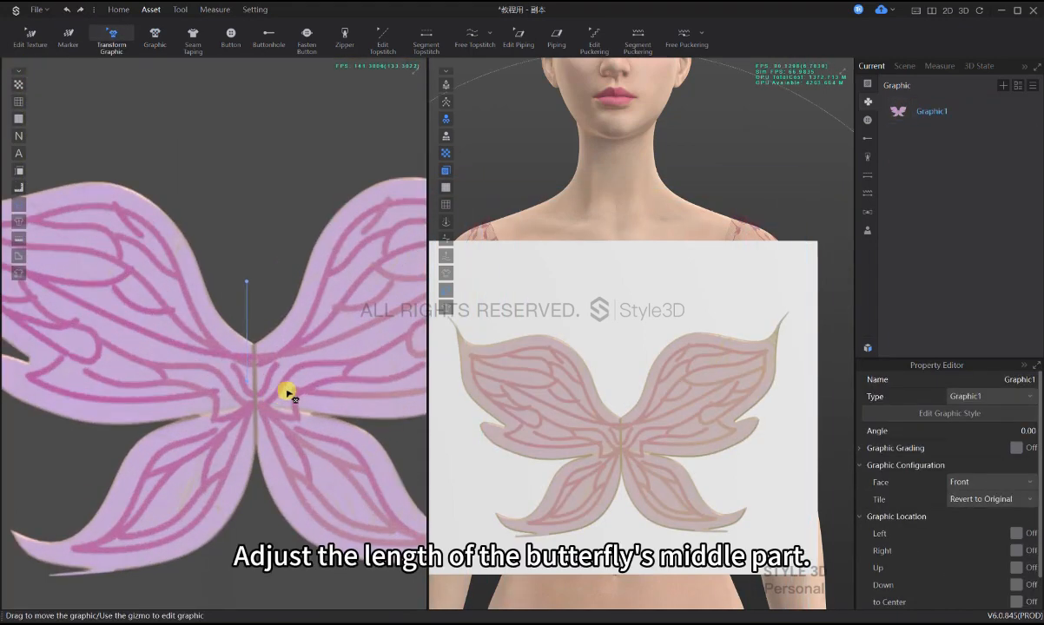
pyautogui.moveTo(288, 371); pyautogui.dragTo(289, 310)
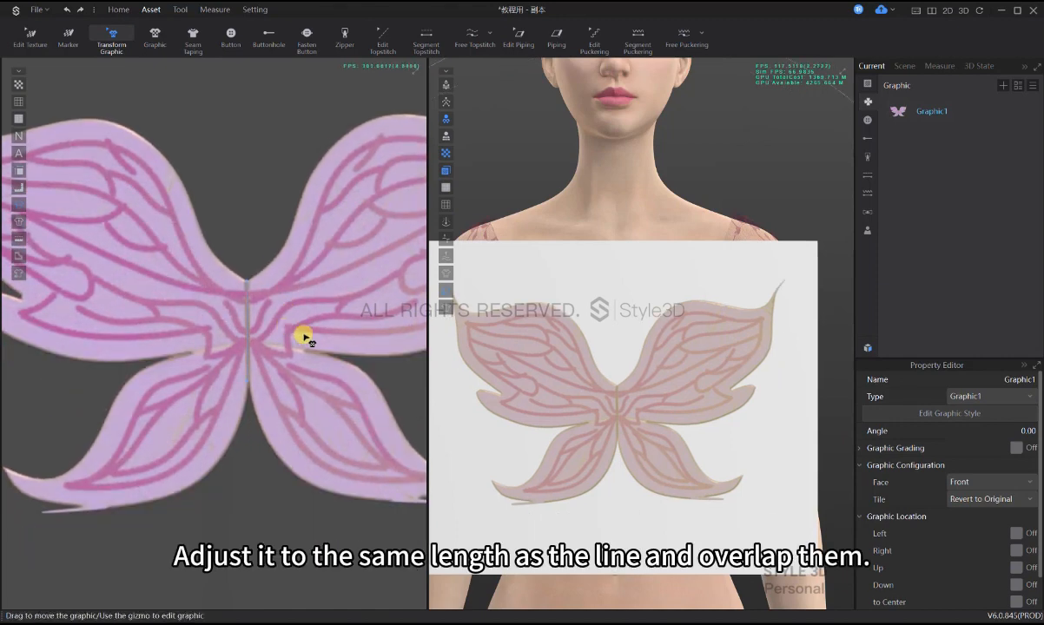
pyautogui.scroll(-4, 330, 343)
pyautogui.scroll(3, 335, 345)
pyautogui.moveTo(335, 345); pyautogui.dragTo(303, 385, button='middle')
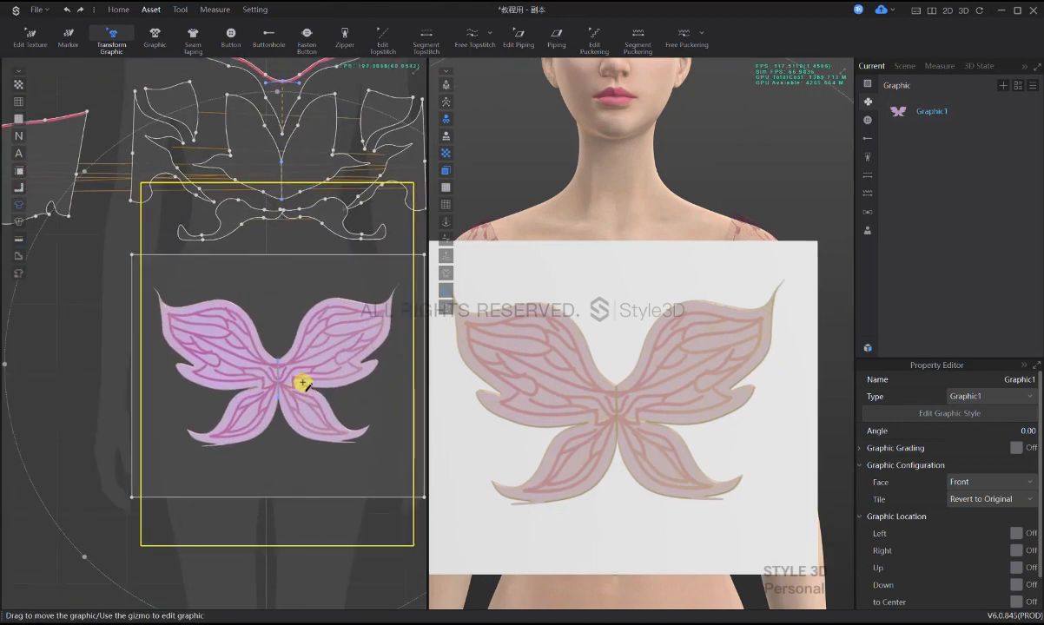
# - Draw the upper edge of the butterfly's left upper wing with the Pen, from the wing tip to the top of the body
pyautogui.press('h')
pyautogui.scroll(2, 240, 384)
pyautogui.moveTo(240, 385); pyautogui.dragTo(157, 353, button='middle')
pyautogui.scroll(3, 117, 272)
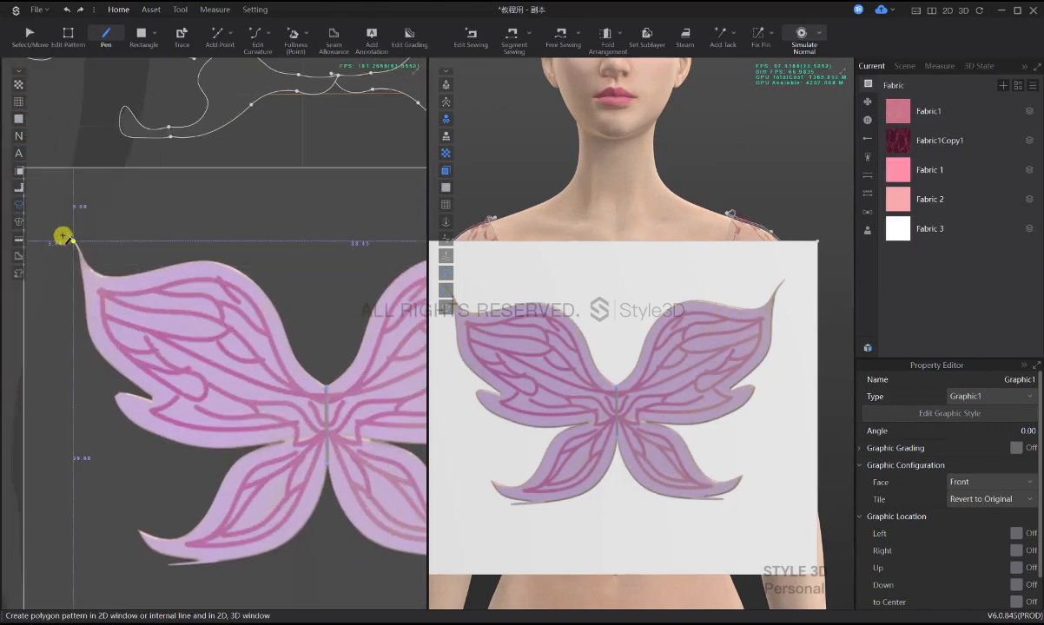
pyautogui.click(66, 233)
pyautogui.click(83, 249)
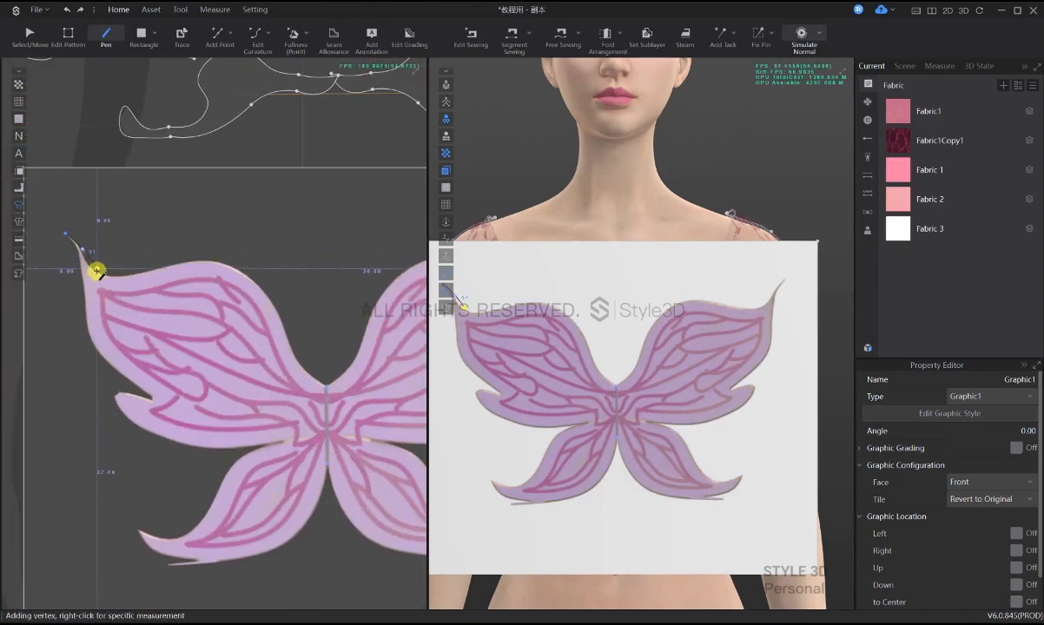
pyautogui.click(122, 275)
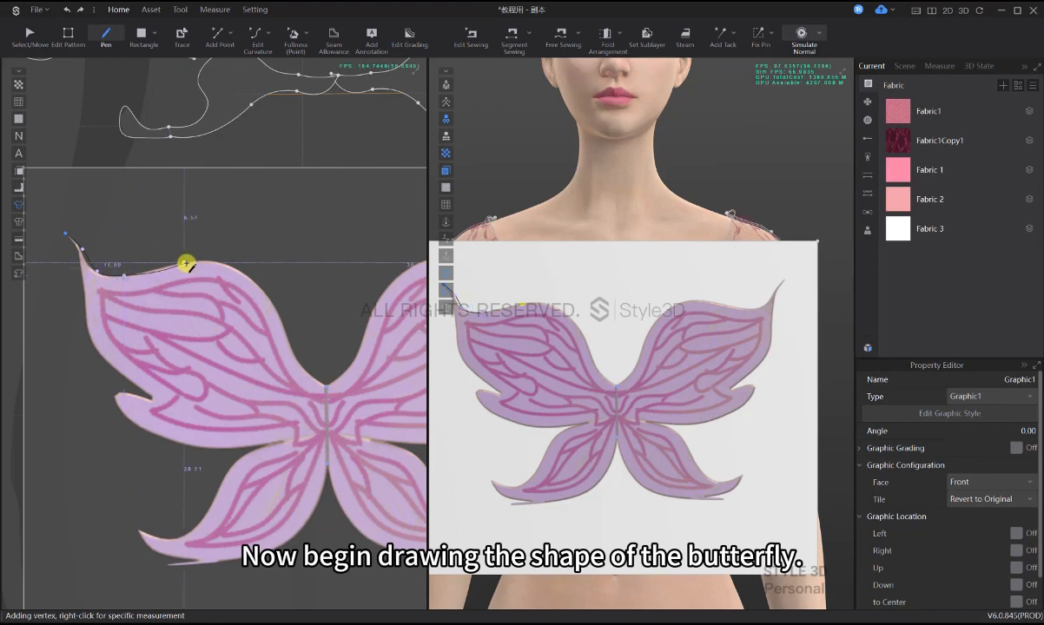
pyautogui.click(191, 260)
pyautogui.click(236, 270)
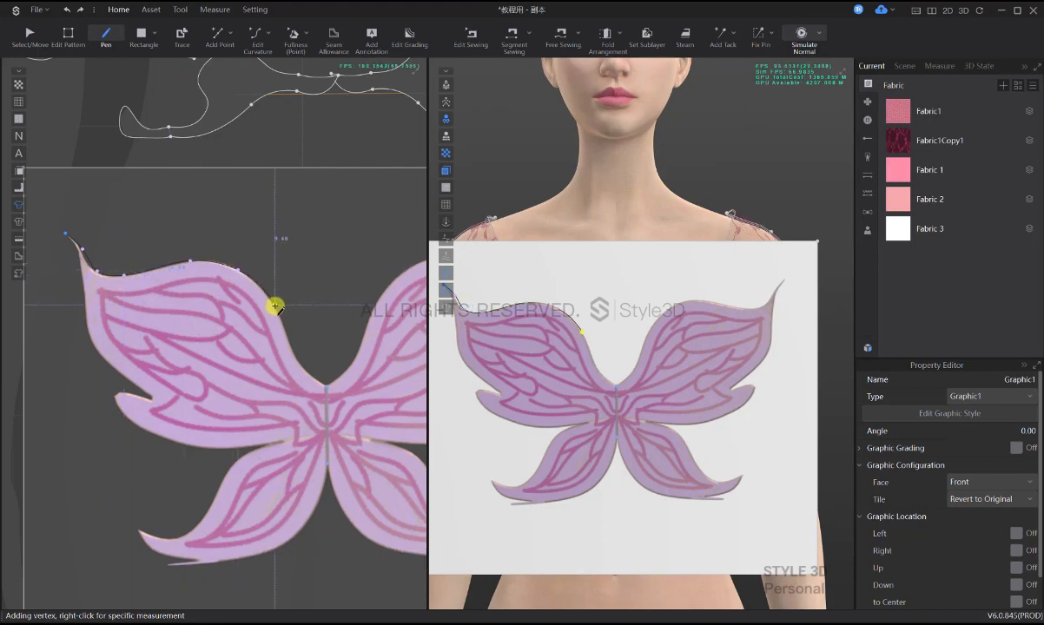
pyautogui.click(274, 306)
pyautogui.click(291, 346)
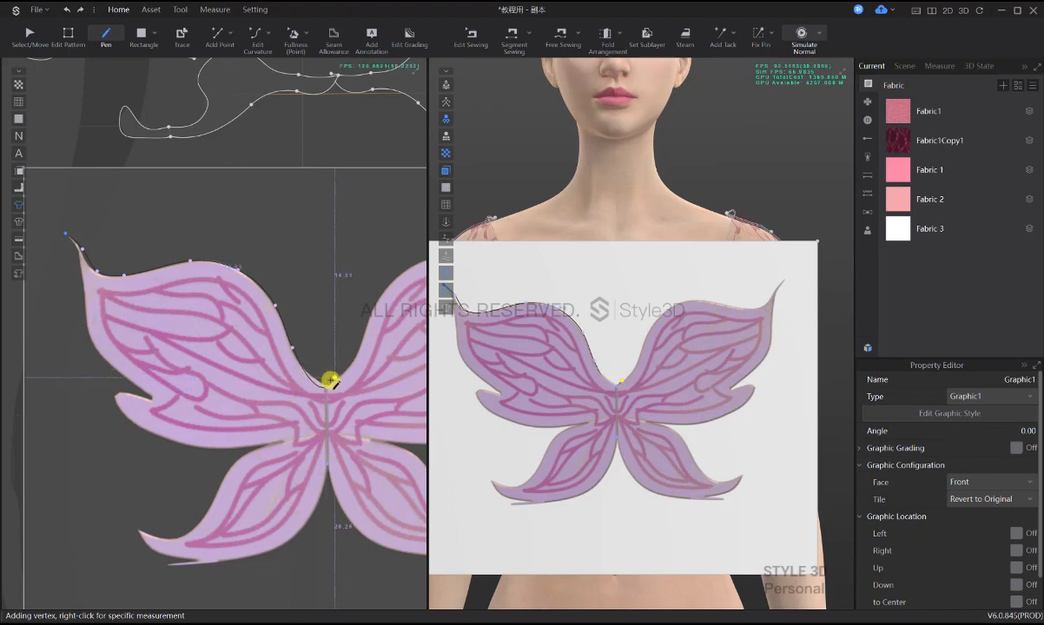
pyautogui.click(329, 383)
# - Continue the outline along the upper edge of the right upper wing, from the body to the wing tip
pyautogui.moveTo(353, 358); pyautogui.dragTo(321, 380, button='middle')
pyautogui.click(326, 375)
pyautogui.click(349, 328)
pyautogui.moveTo(382, 295); pyautogui.dragTo(227, 352, button='middle')
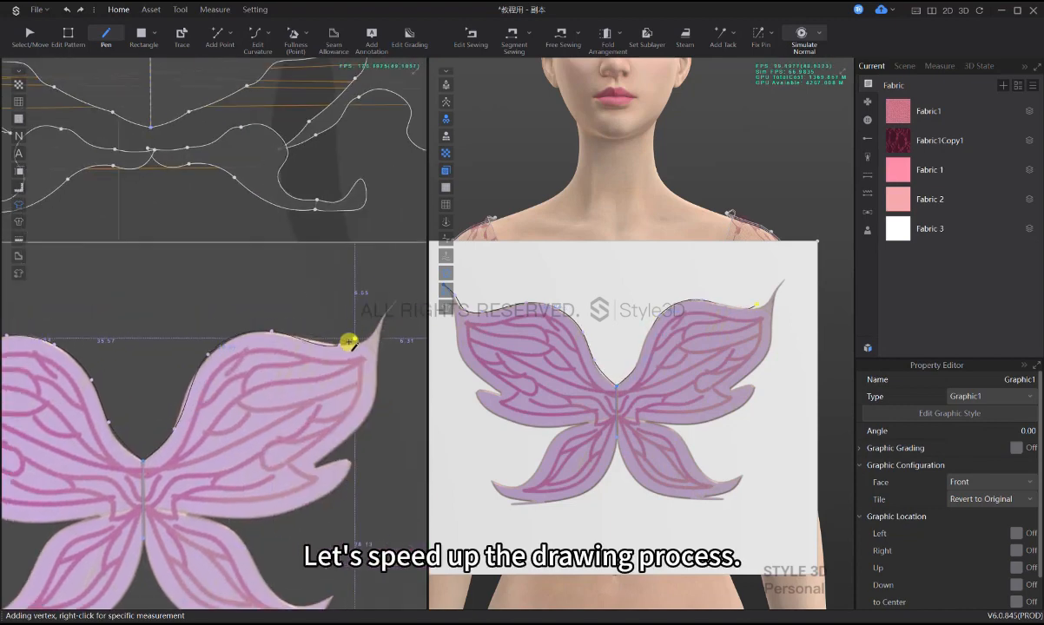
pyautogui.click(347, 342)
pyautogui.click(384, 315)
pyautogui.click(392, 308)
# - Continue the outline down the outer edge of the right upper wing and back along its lower edge towards the body
pyautogui.scroll(5, 347, 391)
pyautogui.click(324, 402)
pyautogui.click(324, 411)
pyautogui.scroll(-5, 347, 404)
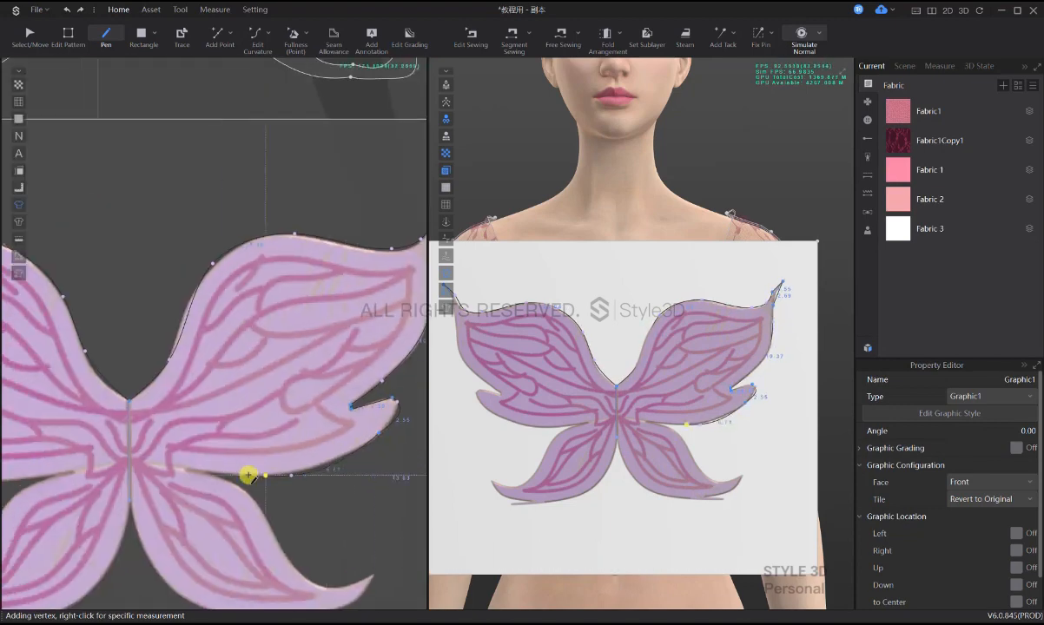
pyautogui.click(186, 469)
pyautogui.rightClick(252, 493)
# - Outline the right lower wing around its tip and finish at the lower end of the butterfly's body
pyautogui.click(578, 348)
pyautogui.click(389, 528)
pyautogui.click(344, 588)
pyautogui.click(133, 554)
pyautogui.click(83, 440)
# - Draw the outer and lower edges of the left upper wing, starting from its tip and ending near the body
pyautogui.scroll(-5, 143, 303)
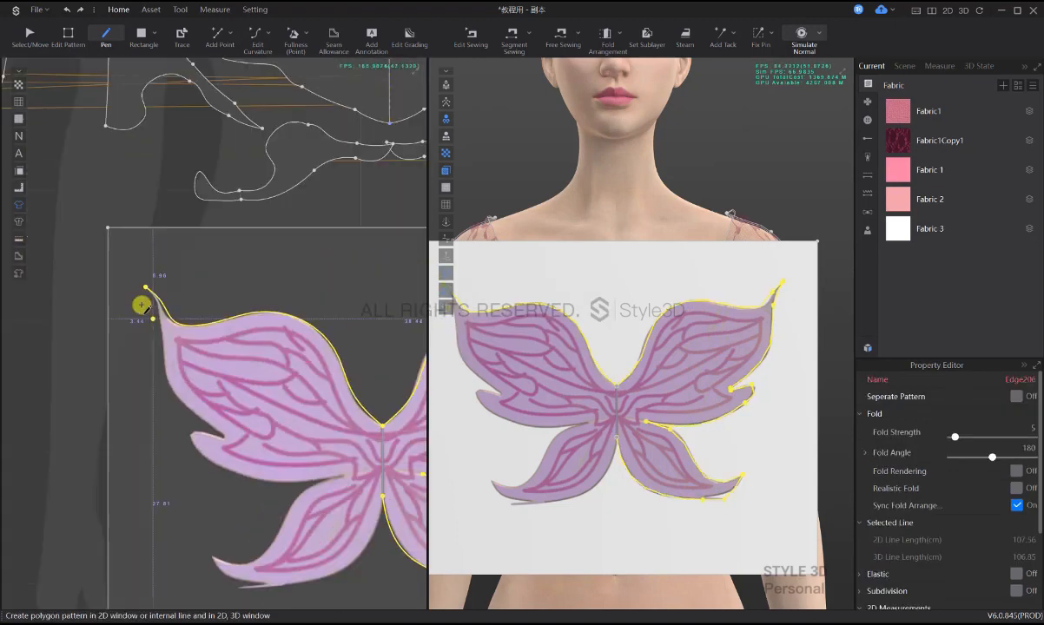
pyautogui.click(144, 287)
pyautogui.scroll(5, 144, 291)
pyautogui.click(223, 330)
pyautogui.click(230, 437)
pyautogui.click(302, 491)
pyautogui.click(180, 436)
pyautogui.click(272, 488)
pyautogui.click(408, 478)
# - Outline the left lower wing around its tip to the lower end of the body, completing the butterfly contour
pyautogui.click(349, 462)
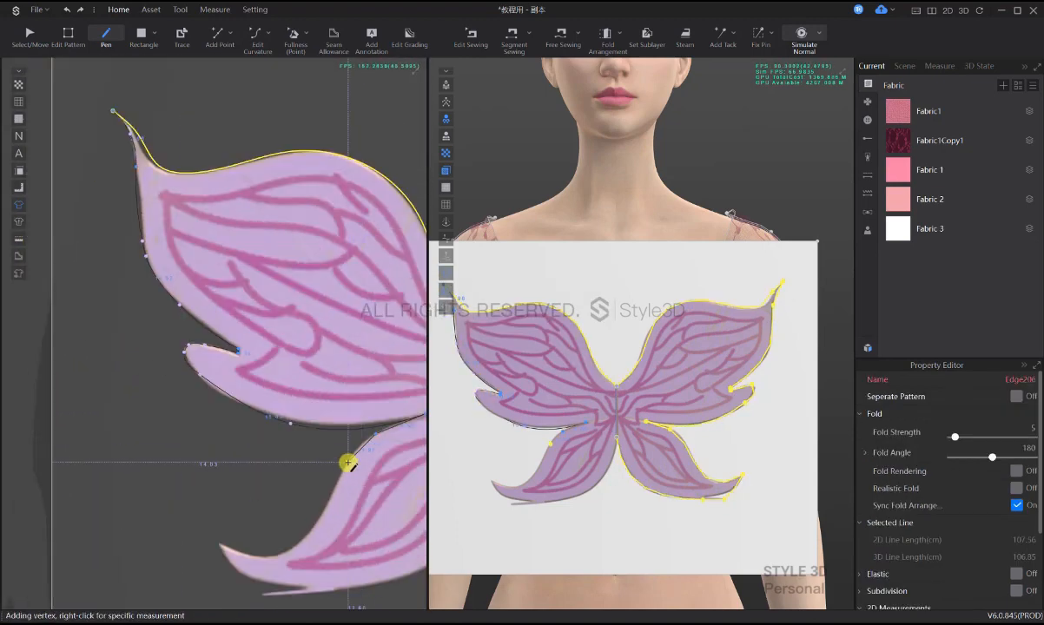
pyautogui.click(216, 536)
pyautogui.click(193, 515)
pyautogui.click(220, 534)
pyautogui.click(313, 528)
pyautogui.click(270, 403)
# - Trace the complete butterfly outline as a separate pattern and place it directly below the rectangle
pyautogui.press('i')
pyautogui.click(359, 389)
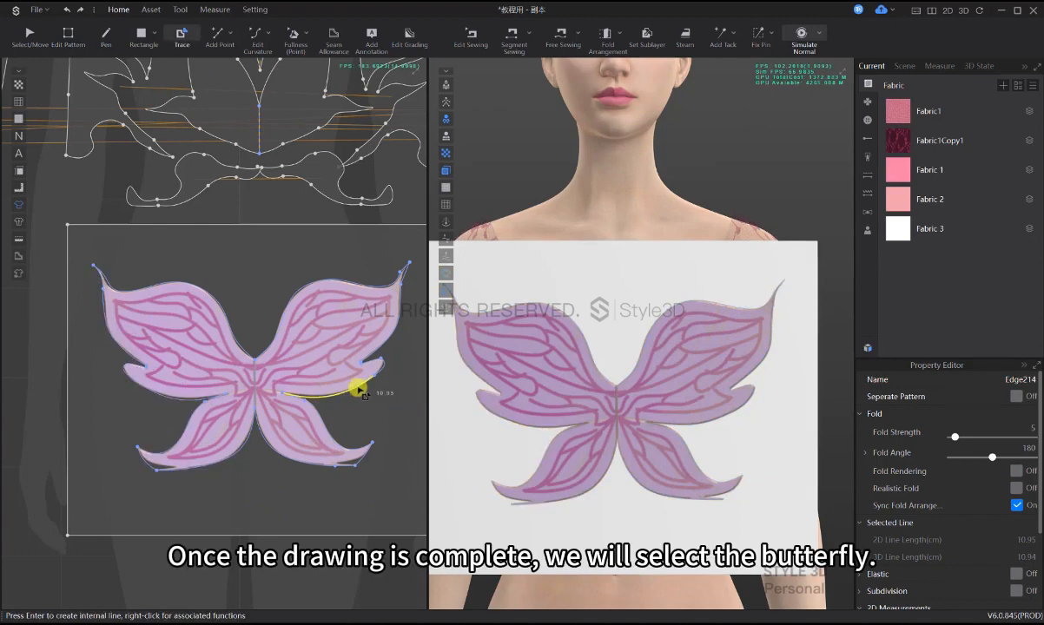
pyautogui.click(257, 425)
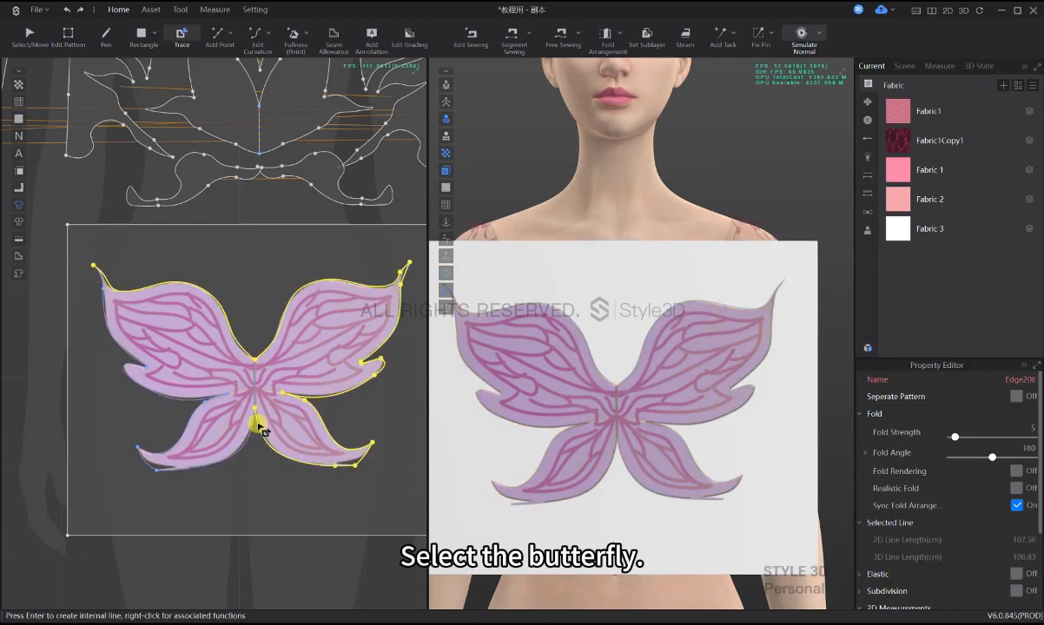
pyautogui.click(249, 419)
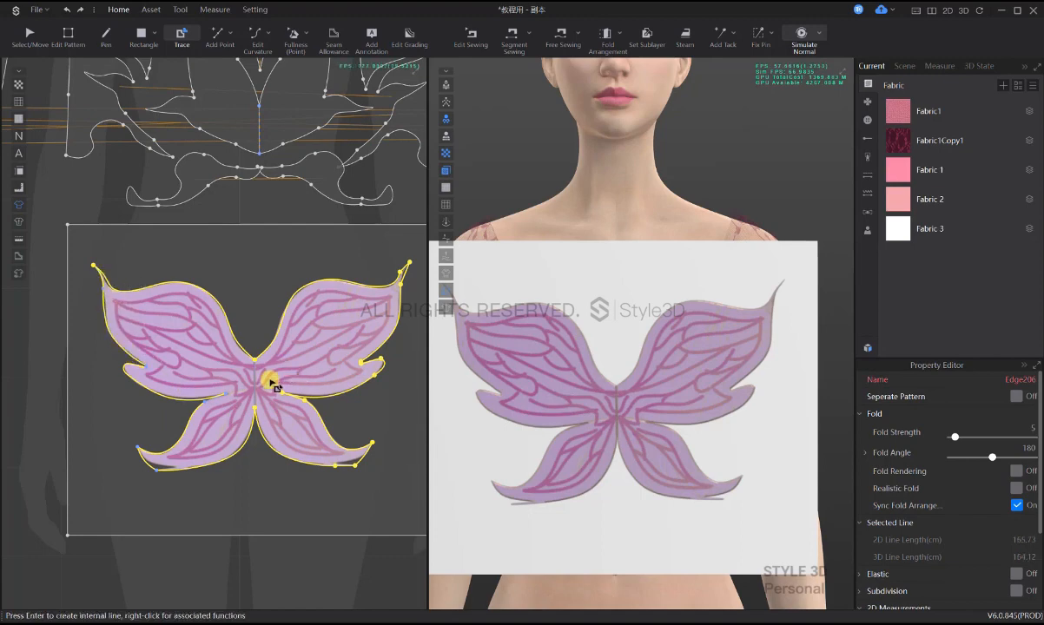
pyautogui.rightClick(315, 461)
pyautogui.click(347, 466)
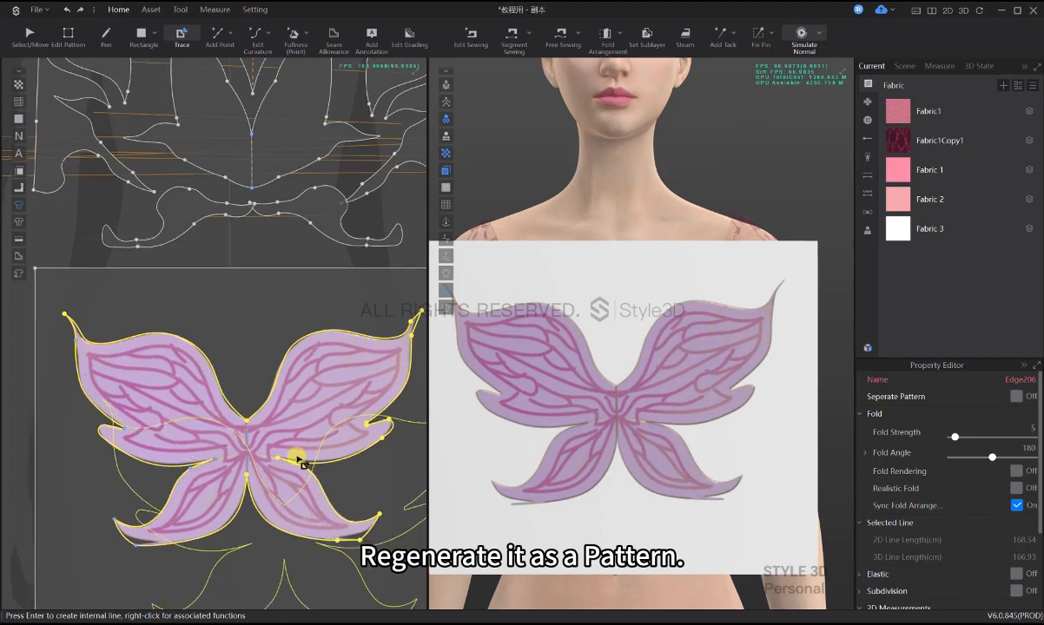
pyautogui.scroll(-3, 287, 486)
pyautogui.click(279, 521)
pyautogui.press('q')
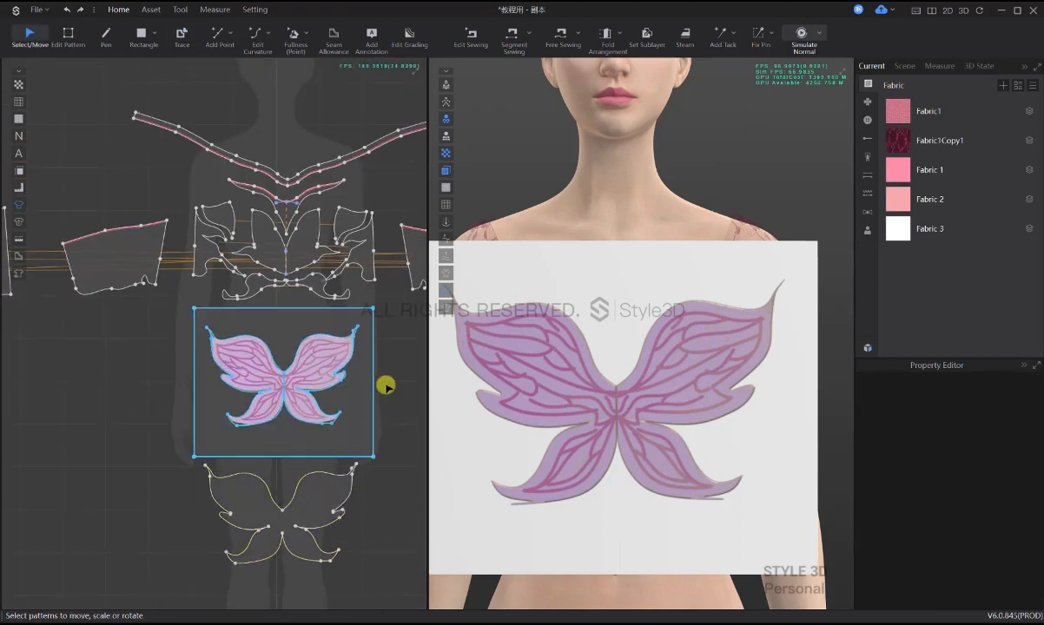
# - Insert the butterfly graphic Graphic1 on the new butterfly-shaped pattern
pyautogui.click(868, 102)
pyautogui.click(929, 111)
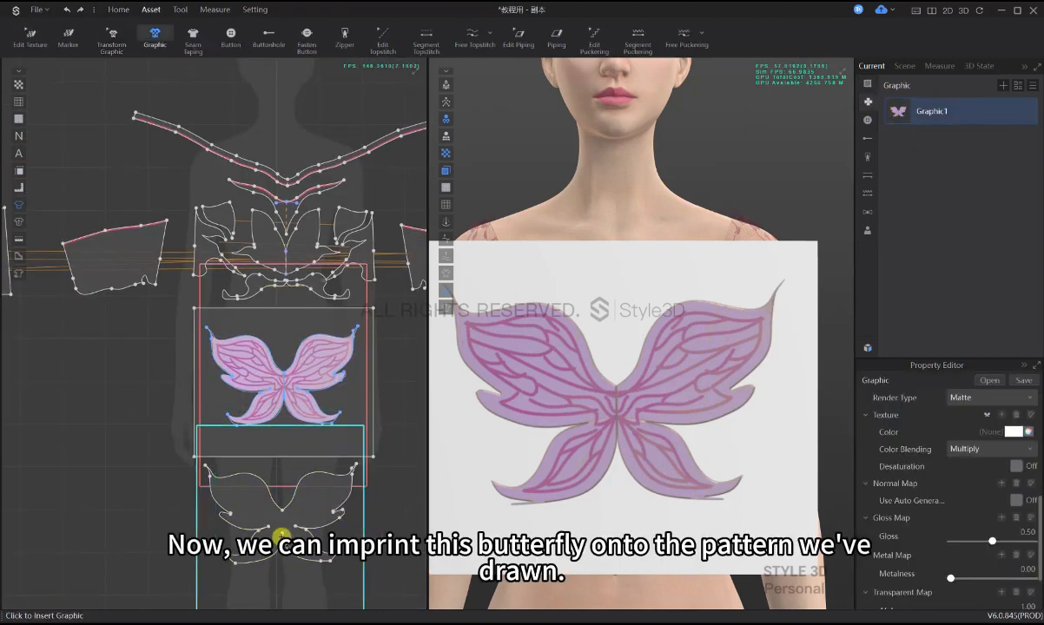
pyautogui.scroll(3, 291, 492)
pyautogui.click(286, 498)
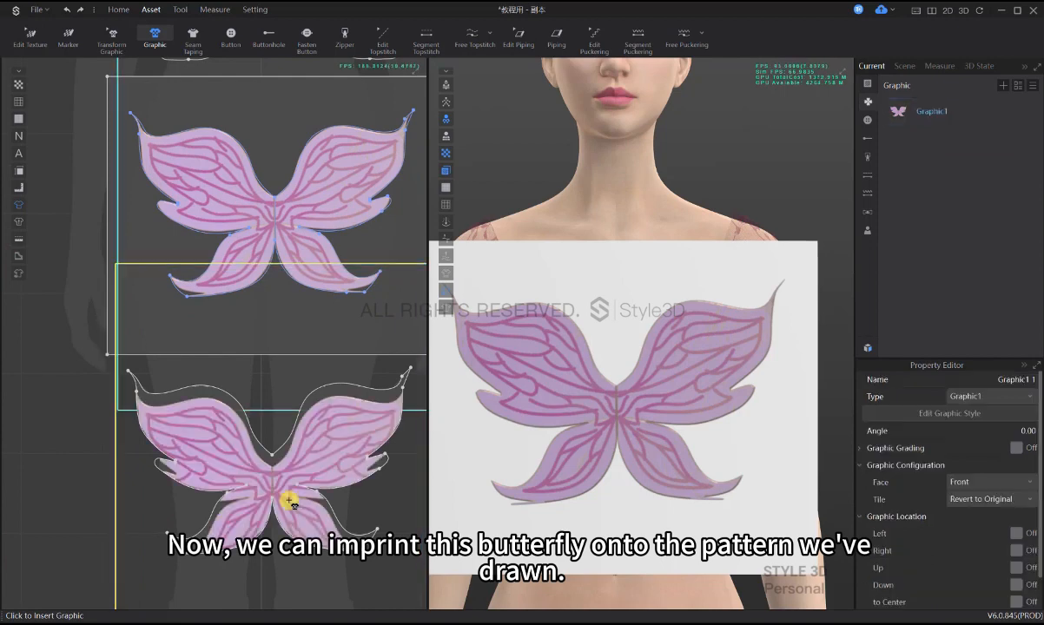
# - Nudge the second butterfly graphic upward with Transform Graphic until it matches the butterfly pattern's outline
pyautogui.scroll(2, 286, 501)
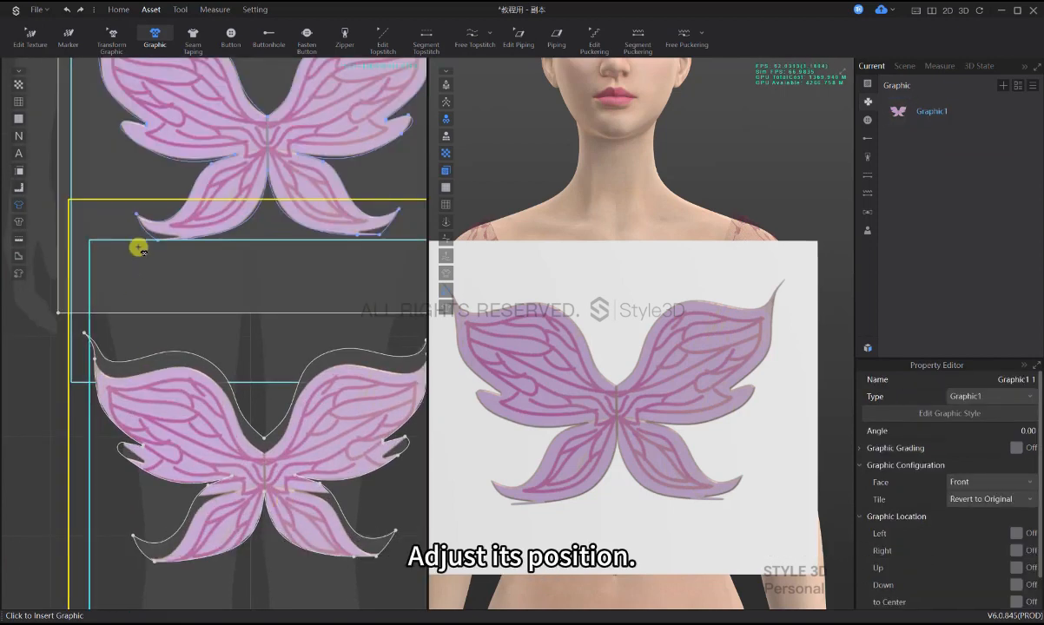
pyautogui.click(111, 40)
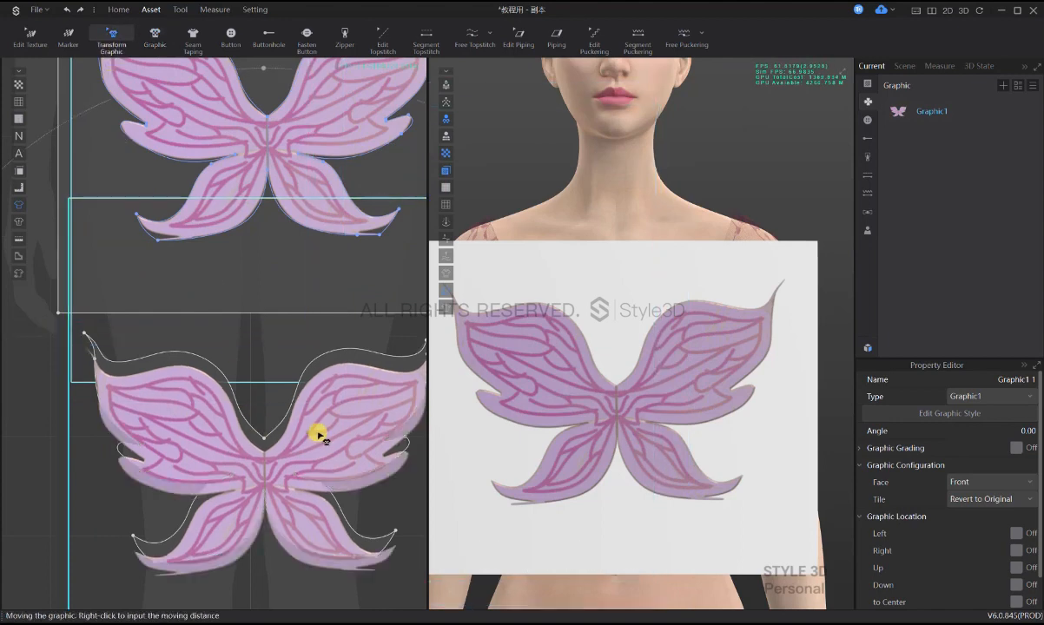
pyautogui.press('Up')
pyautogui.press('Up')
pyautogui.press('Up')
pyautogui.press('Up')
pyautogui.press('Up')
pyautogui.press('Up')
pyautogui.press('Up')
pyautogui.press('Up')
pyautogui.press('Up')
pyautogui.press('Up')
pyautogui.press('Up')
pyautogui.press('Up')
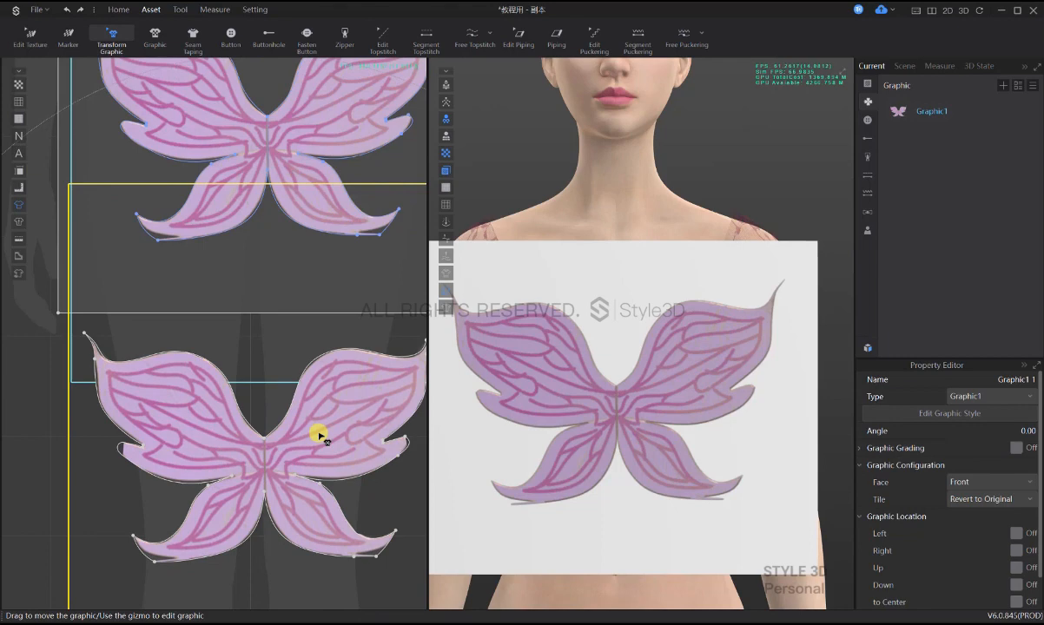
# - Move the butterfly pattern slightly down in 2D and delete the rectangular pattern above it
pyautogui.moveTo(339, 415); pyautogui.dragTo(314, 405, button='middle')
pyautogui.scroll(-3, 296, 456)
pyautogui.scroll(2, 315, 405)
pyautogui.scroll(-4, 321, 427)
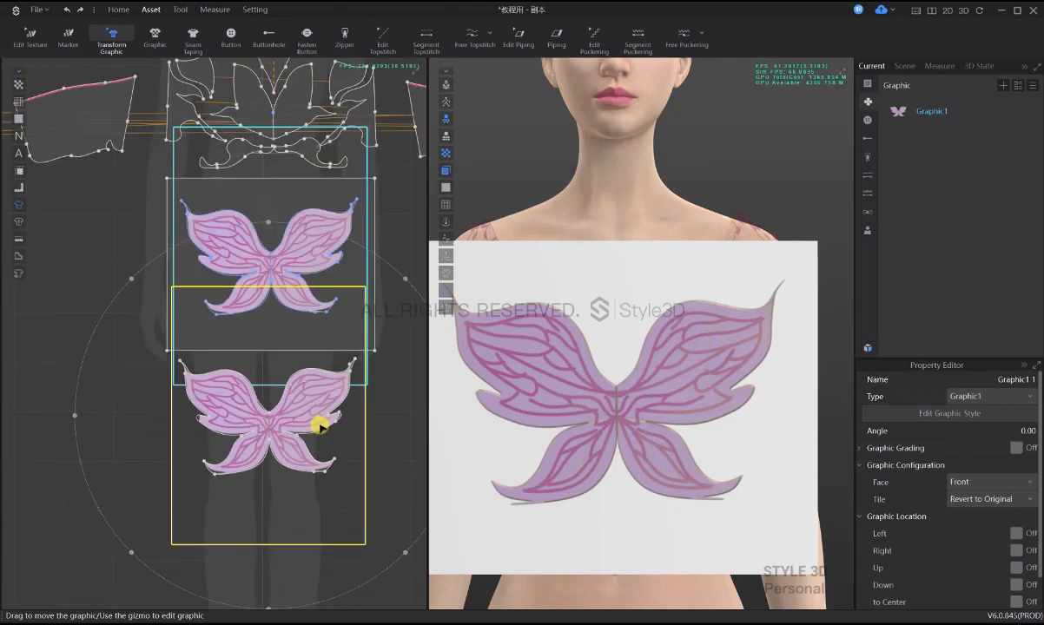
pyautogui.press('q')
pyautogui.moveTo(311, 426); pyautogui.dragTo(312, 452)
pyautogui.click(344, 322)
pyautogui.press('Delete')
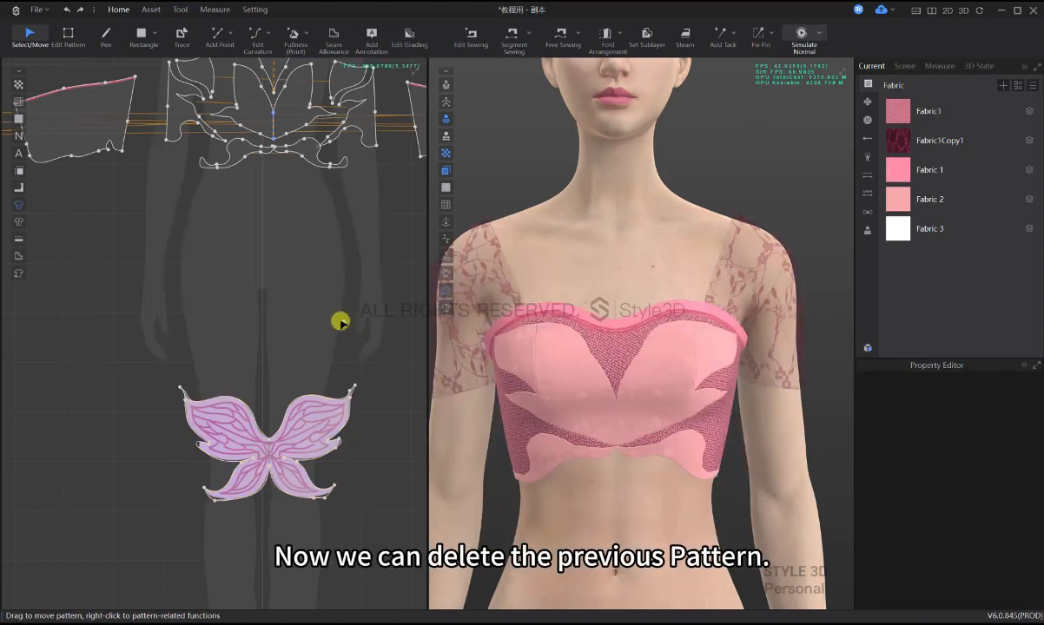
# - Move the butterfly pattern up in the 3D view so that it sits in front of the bustier
pyautogui.click(308, 398)
pyautogui.scroll(-3, 613, 425)
pyautogui.scroll(-3, 613, 425)
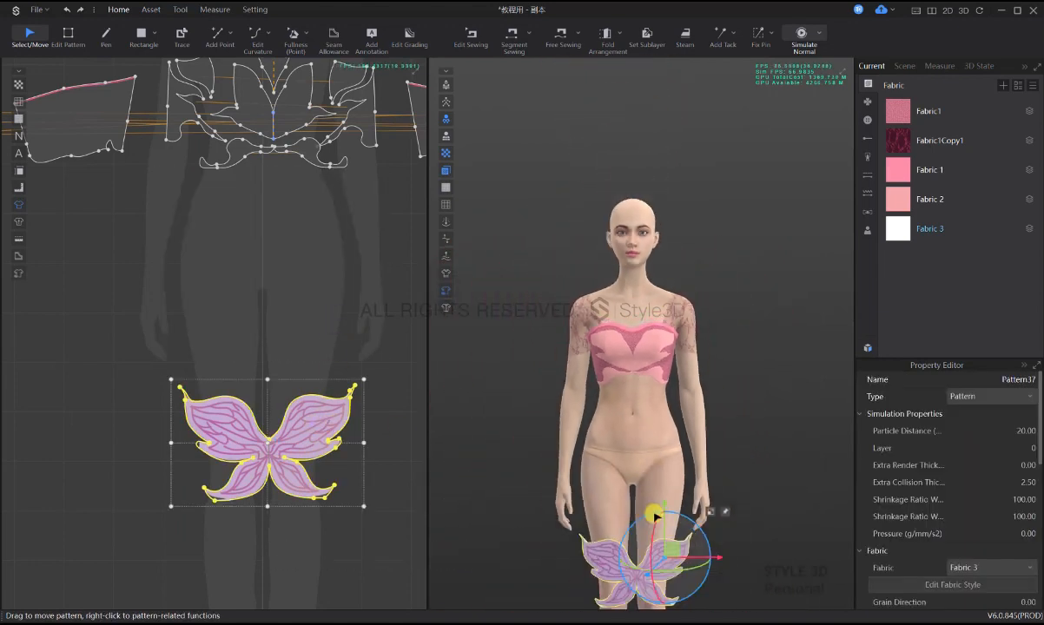
pyautogui.moveTo(668, 511); pyautogui.dragTo(663, 375)
pyautogui.scroll(5, 675, 434)
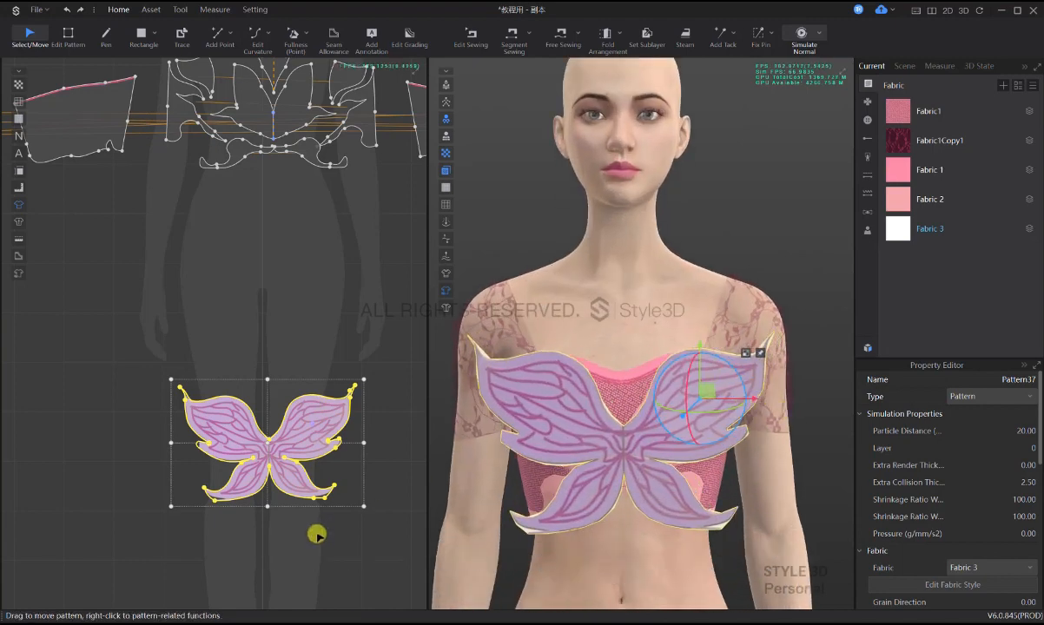
pyautogui.click(317, 533)
pyautogui.moveTo(320, 445); pyautogui.dragTo(328, 442, button='middle')
pyautogui.scroll(5, 321, 447)
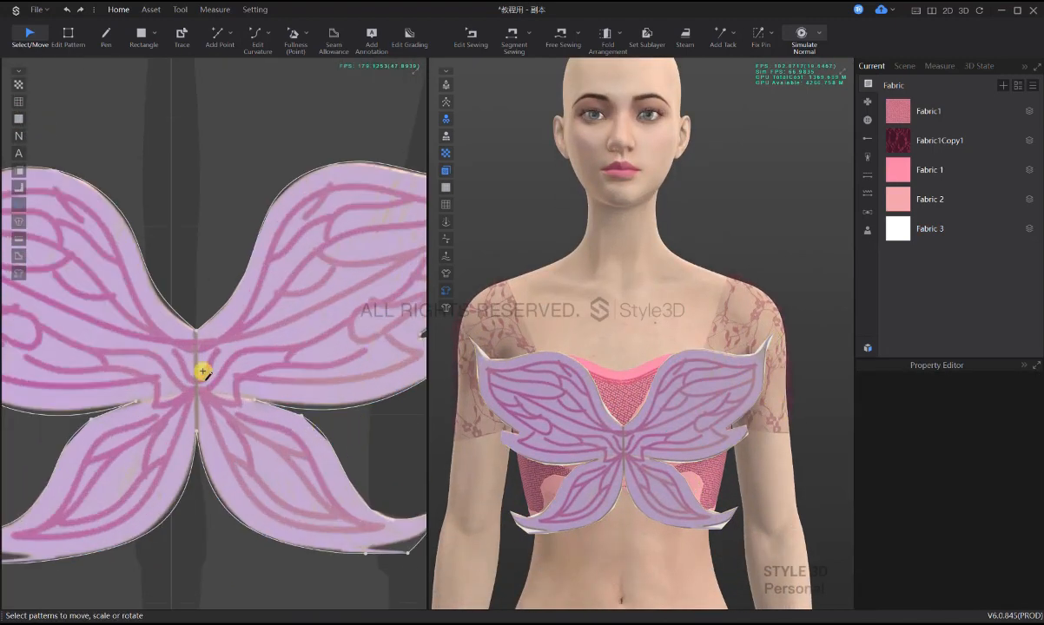
pyautogui.press('p')
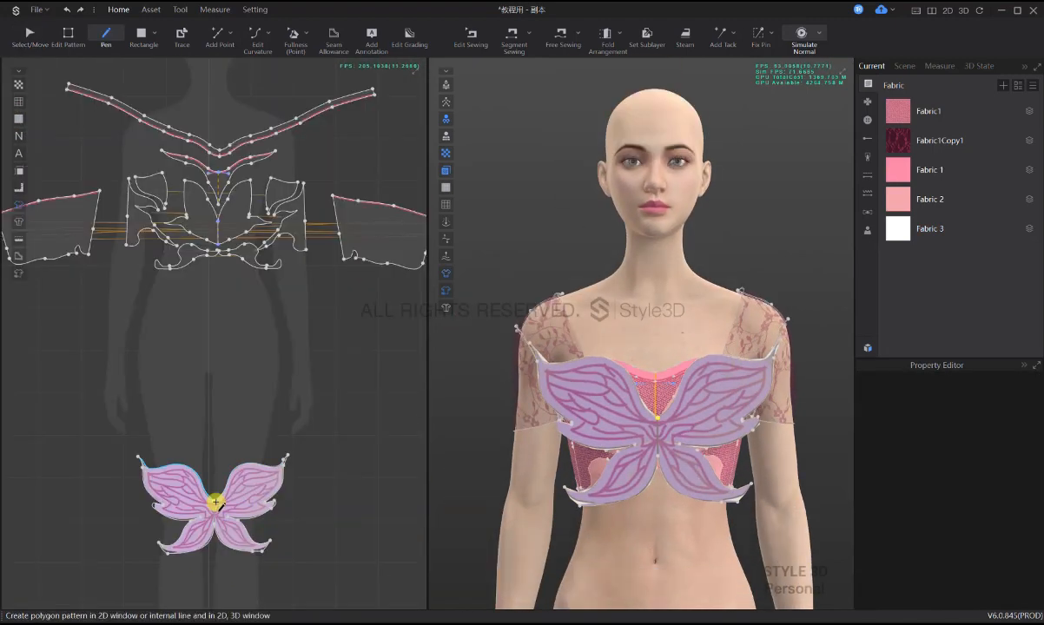
pyautogui.click(215, 502)
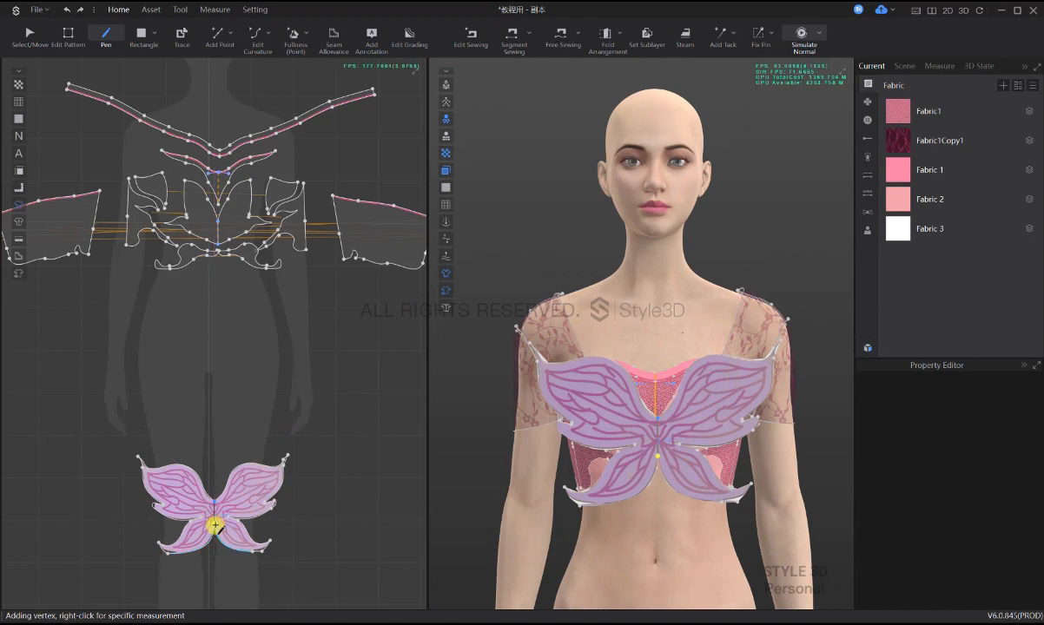
pyautogui.press('Escape')
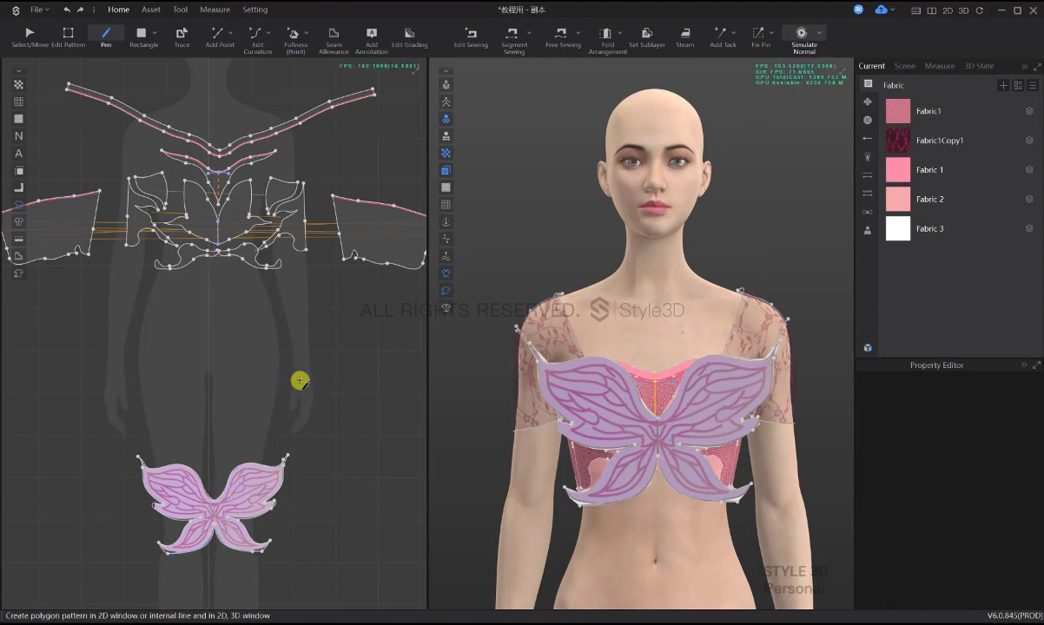
# - Select all bustier and sleeve patterns except the butterfly to check their simulation properties, and clear the selection
pyautogui.moveTo(240, 341); pyautogui.dragTo(228, 356, button='middle')
pyautogui.scroll(-5, 228, 356)
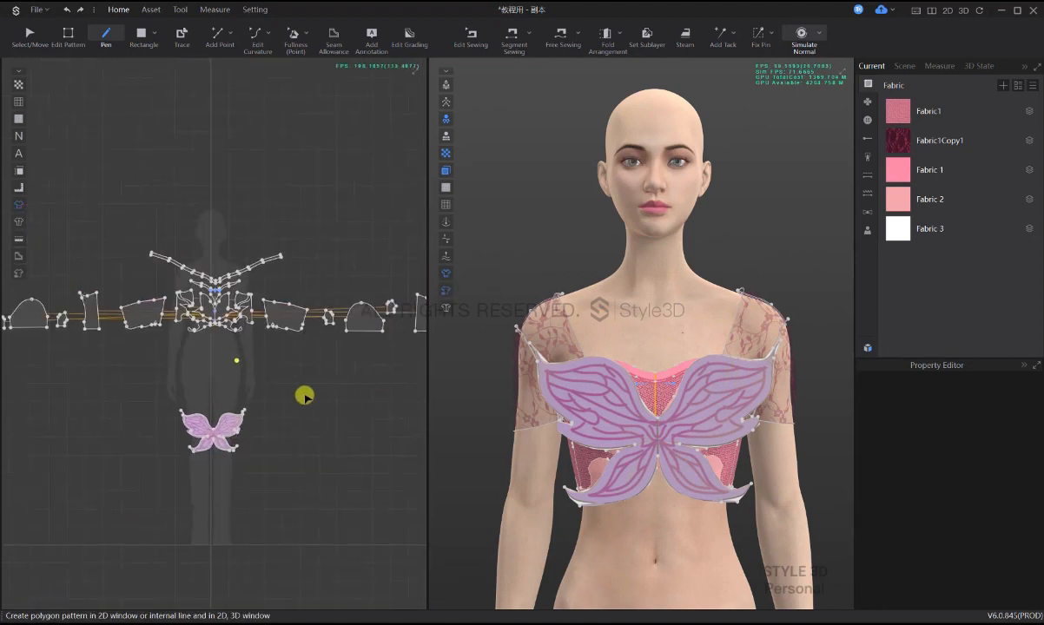
pyautogui.scroll(-5, 304, 396)
pyautogui.press('q')
pyautogui.moveTo(361, 395); pyautogui.dragTo(31, 302)
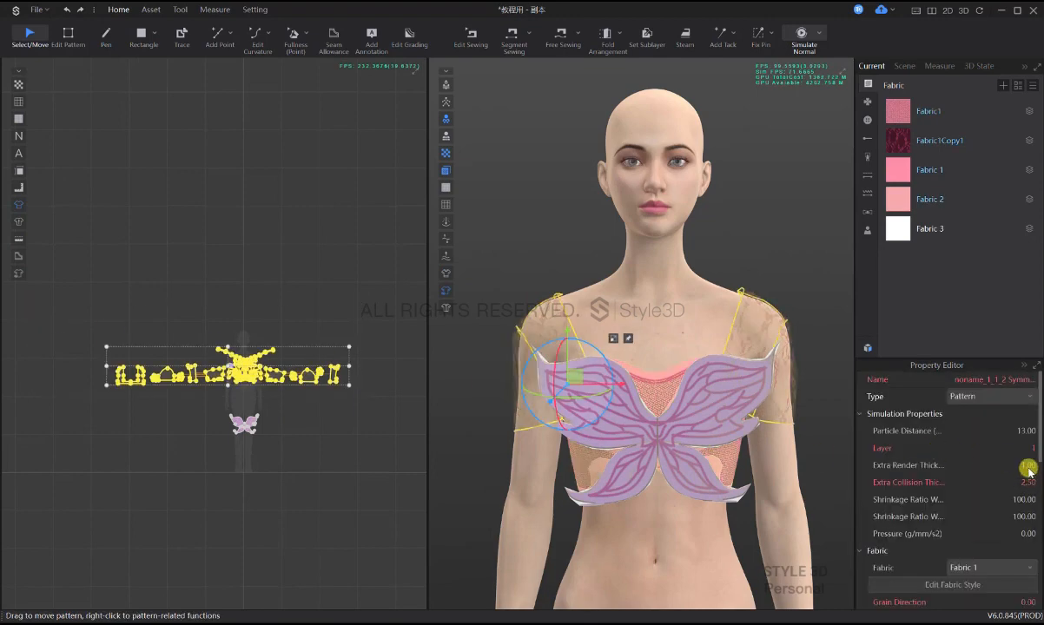
pyautogui.click(333, 433)
# - Draw a vertical internal line about 5.3 cm long down the centre of the butterfly pattern, between the upper and lower notches
pyautogui.scroll(10, 246, 419)
pyautogui.scroll(-2, 230, 403)
pyautogui.moveTo(230, 402); pyautogui.dragTo(313, 436, button='middle')
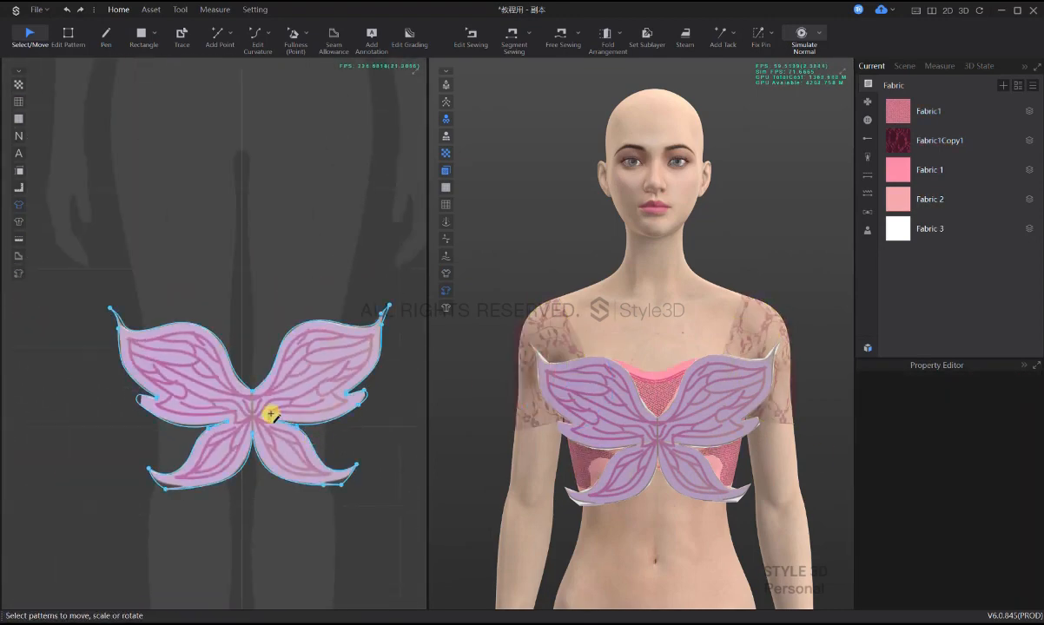
pyautogui.scroll(5, 270, 413)
pyautogui.press('e')
pyautogui.click(237, 384)
pyautogui.doubleClick(236, 450)
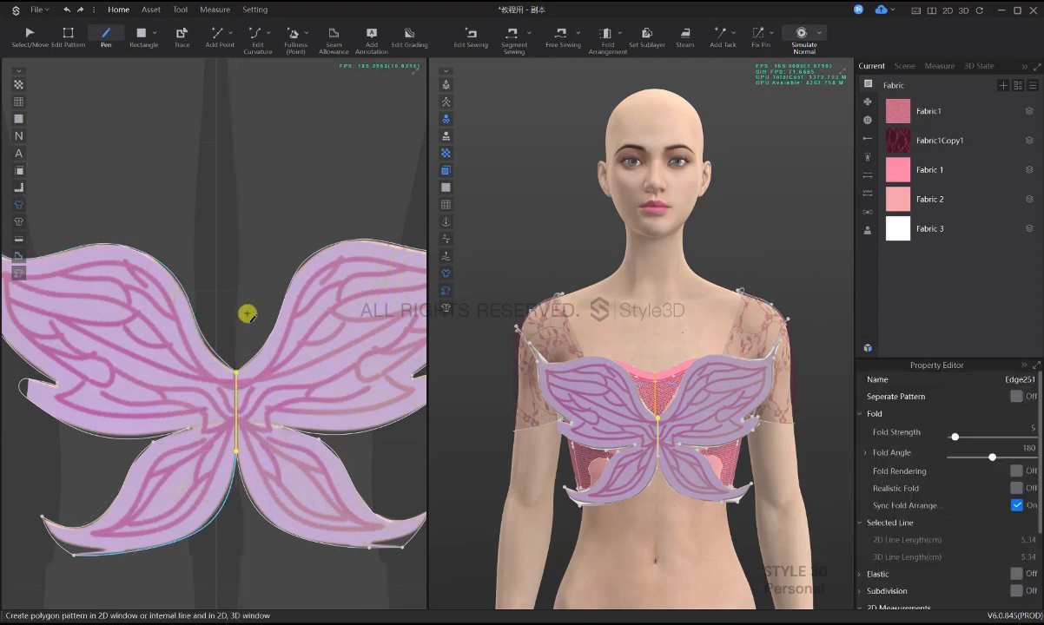
# - Sew the butterfly's centre internal line to the lower centre front line of the bustier with Free Sewing
pyautogui.scroll(-4, 250, 374)
pyautogui.press('m')
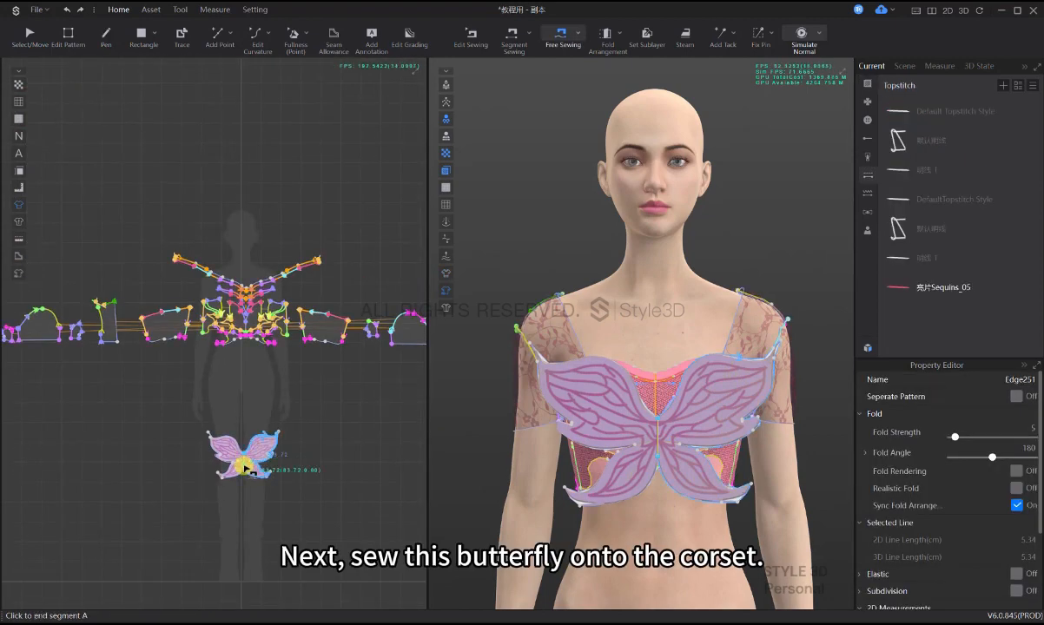
pyautogui.click(244, 450)
pyautogui.scroll(5, 243, 449)
pyautogui.click(235, 494)
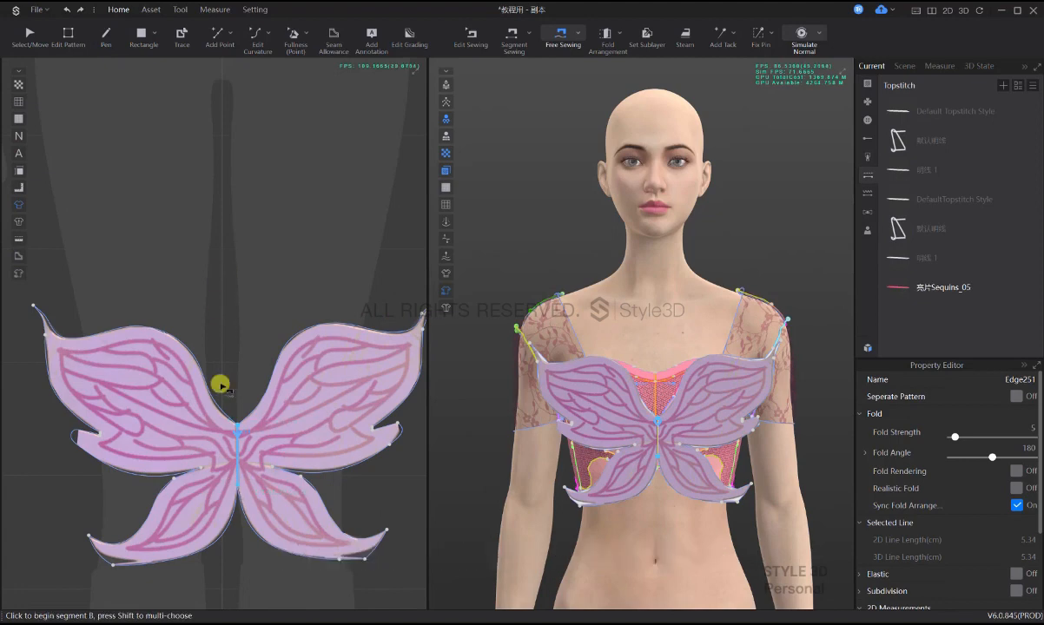
pyautogui.scroll(-5, 223, 369)
pyautogui.scroll(4, 192, 360)
pyautogui.click(235, 345)
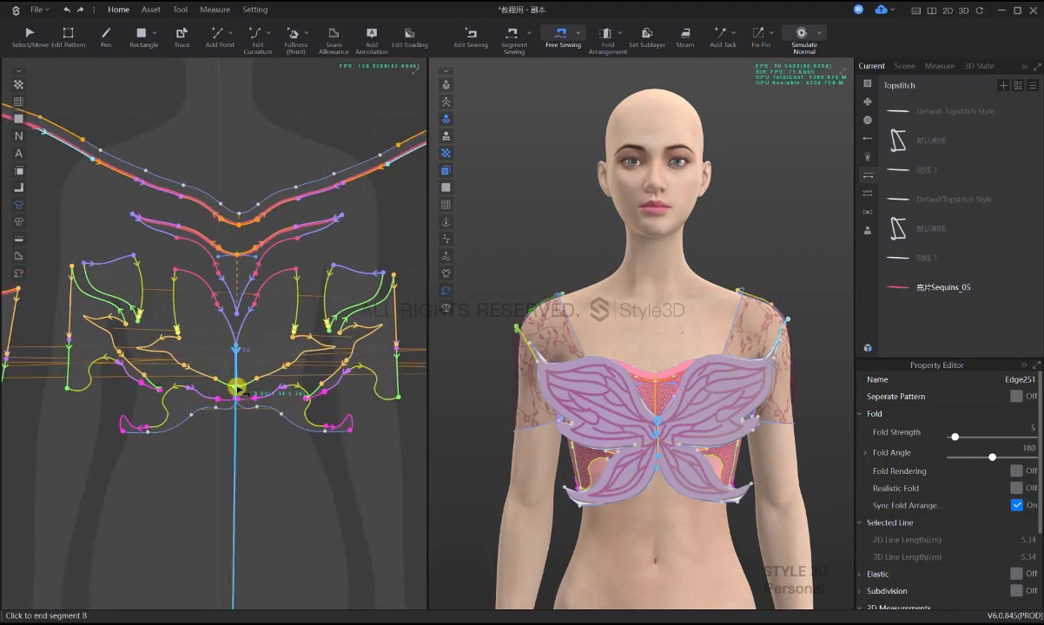
pyautogui.click(236, 388)
pyautogui.moveTo(284, 522); pyautogui.dragTo(289, 330, button='middle')
pyautogui.scroll(-6, 289, 330)
pyautogui.press('q')
pyautogui.scroll(3, 264, 454)
pyautogui.moveTo(263, 454); pyautogui.dragTo(268, 377, button='middle')
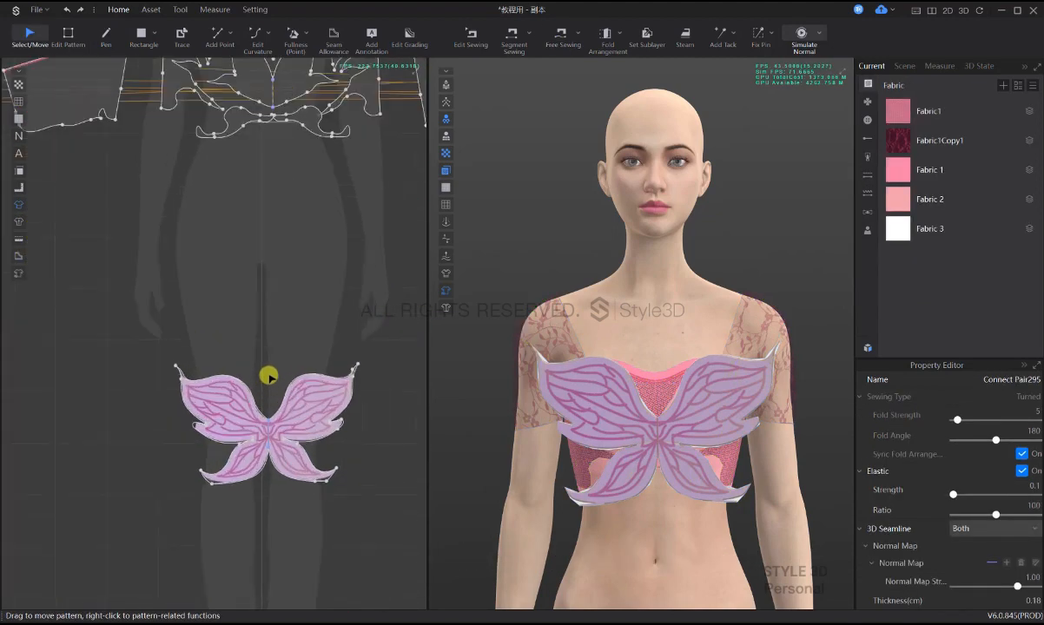
pyautogui.moveTo(237, 274); pyautogui.dragTo(284, 389, button='middle')
pyautogui.press('m')
pyautogui.scroll(2, 160, 245)
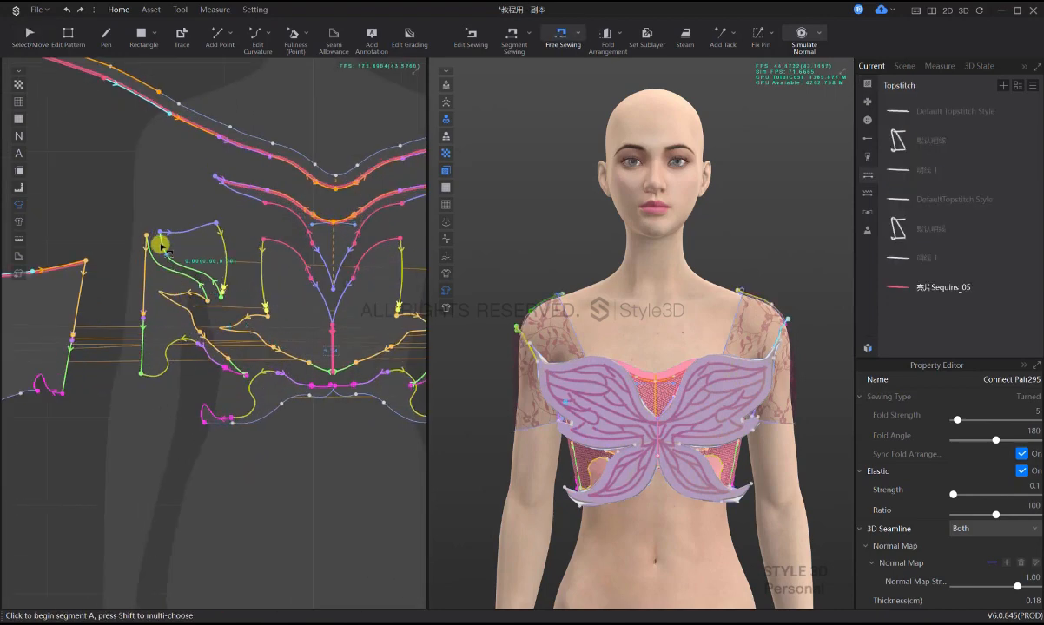
pyautogui.click(146, 238)
pyautogui.click(161, 262)
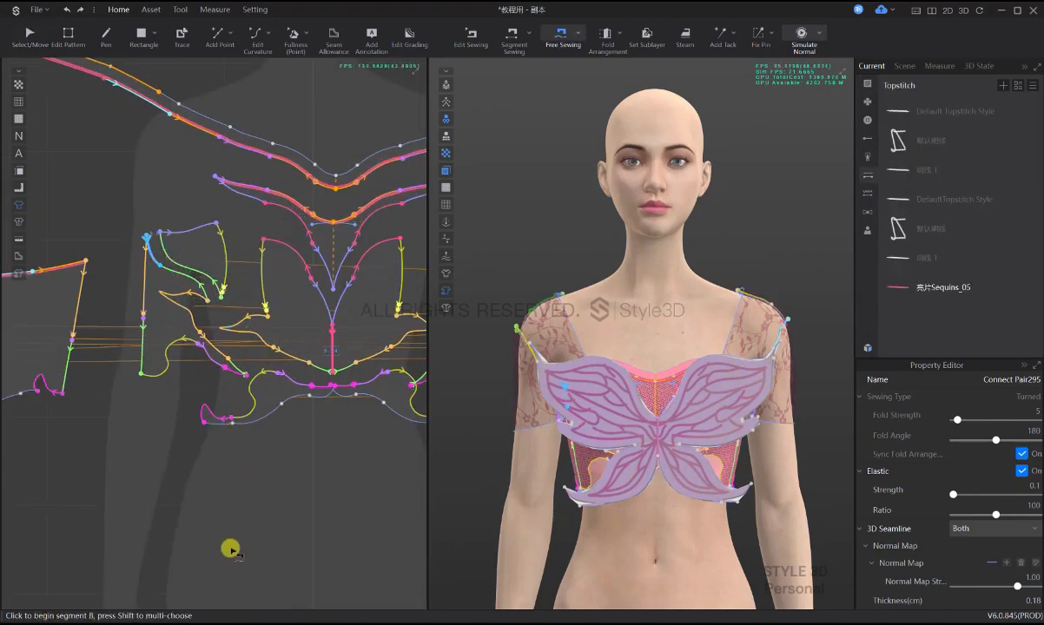
pyautogui.scroll(-3, 230, 548)
pyautogui.moveTo(231, 549); pyautogui.dragTo(189, 433, button='middle')
pyautogui.click(163, 485)
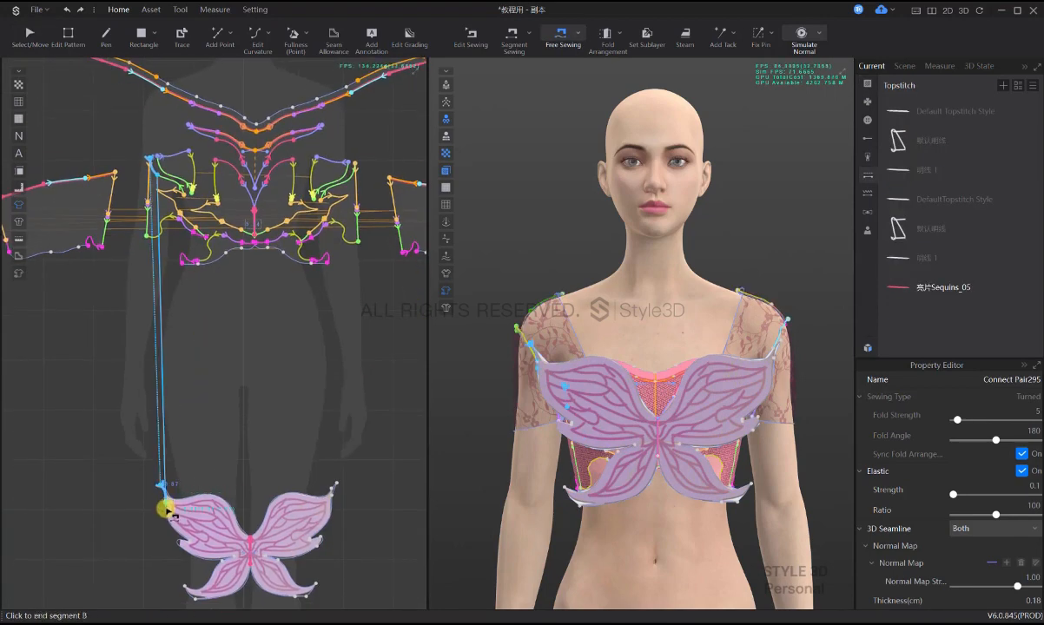
# - Free-sew the upper corner edge of the bustier's left side panel to the tip of the butterfly's upper left wing
pyautogui.click(155, 163)
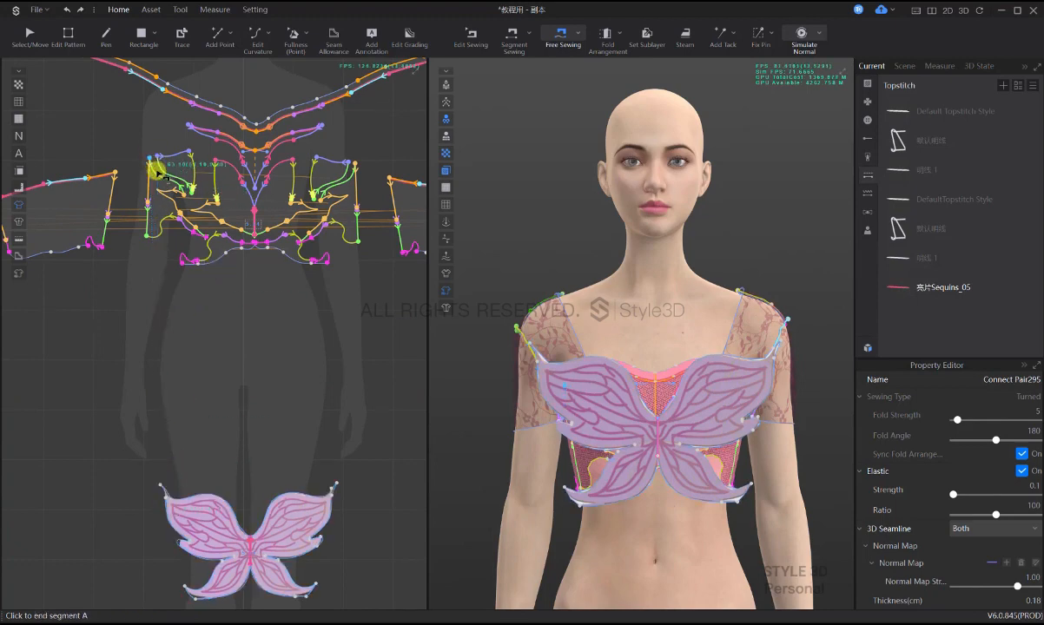
pyautogui.click(159, 169)
pyautogui.scroll(5, 164, 478)
pyautogui.click(173, 429)
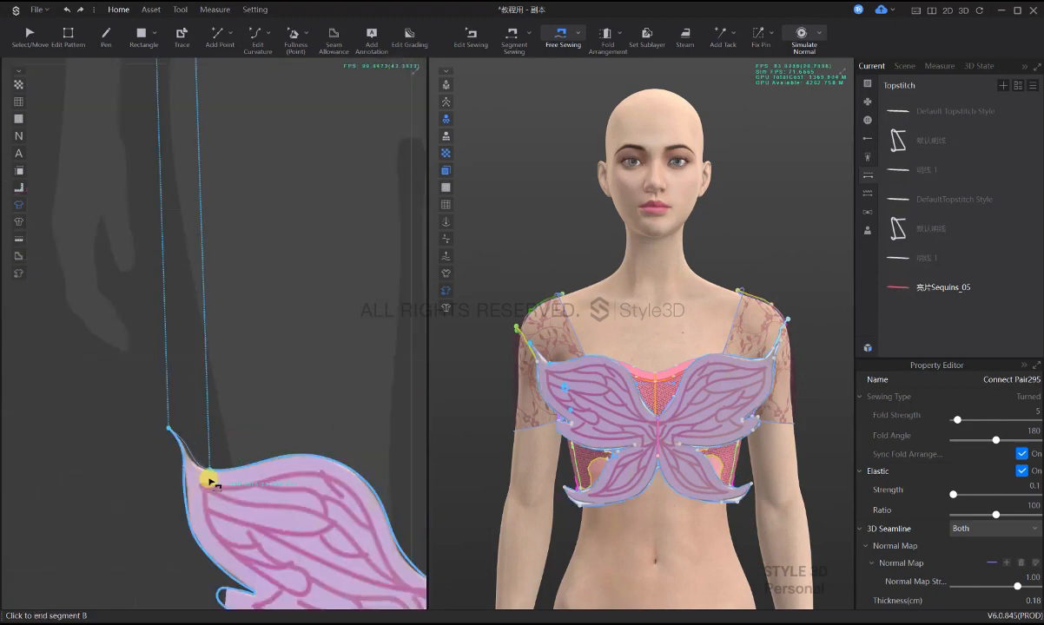
pyautogui.click(214, 420)
pyautogui.scroll(-5, 240, 408)
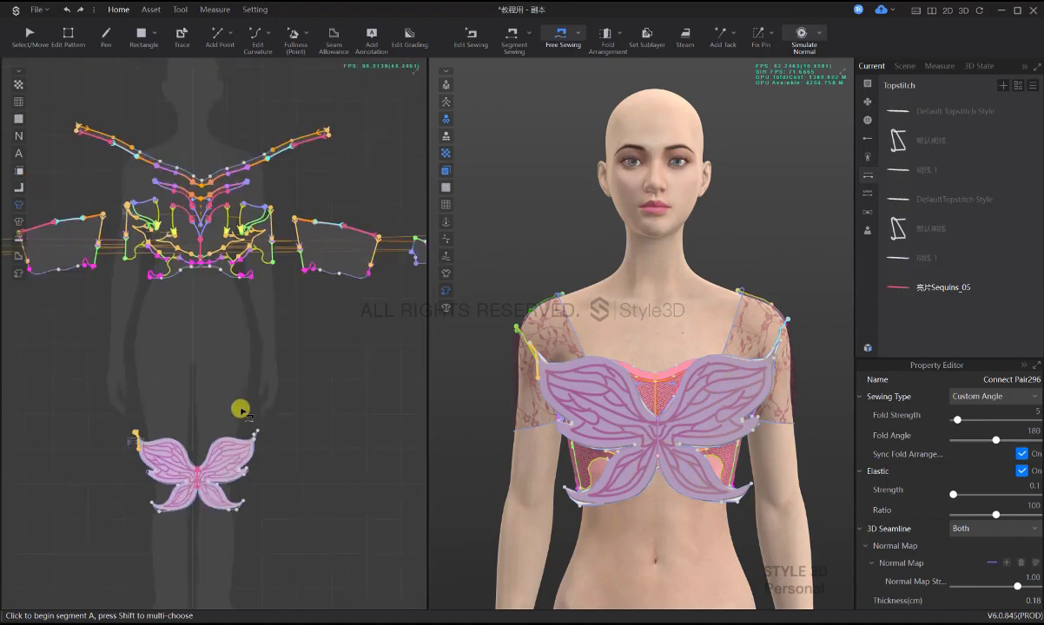
# - Free-sew the upper corner edge of the bustier's right side panel to the tip of the butterfly's upper right wing
pyautogui.scroll(3, 198, 299)
pyautogui.click(208, 277)
pyautogui.click(191, 310)
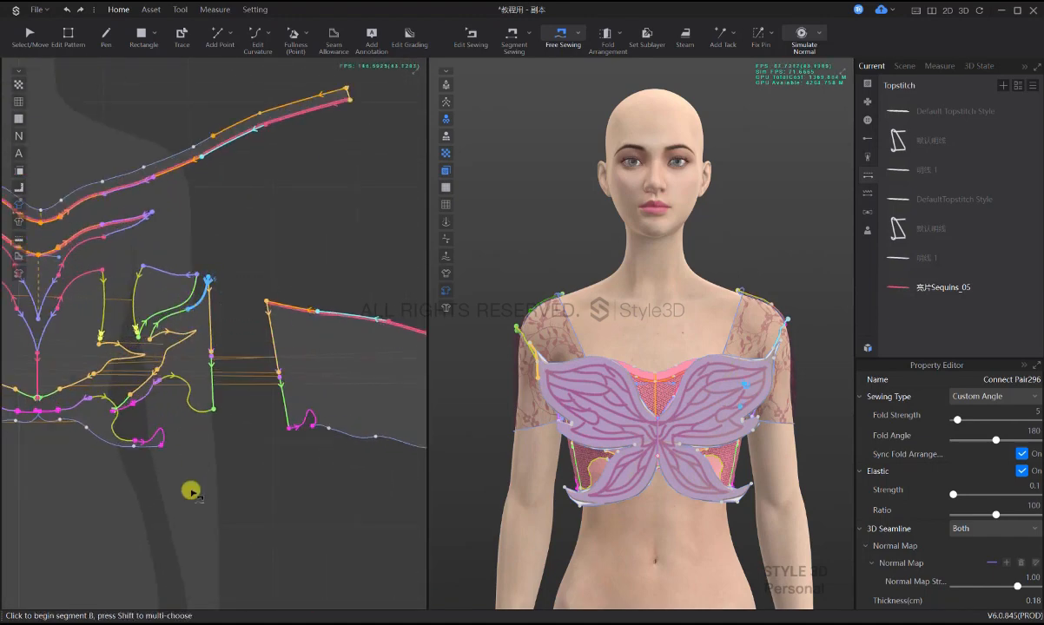
pyautogui.moveTo(192, 492); pyautogui.dragTo(252, 326, button='middle')
pyautogui.scroll(-5, 250, 328)
pyautogui.click(249, 463)
pyautogui.scroll(5, 249, 494)
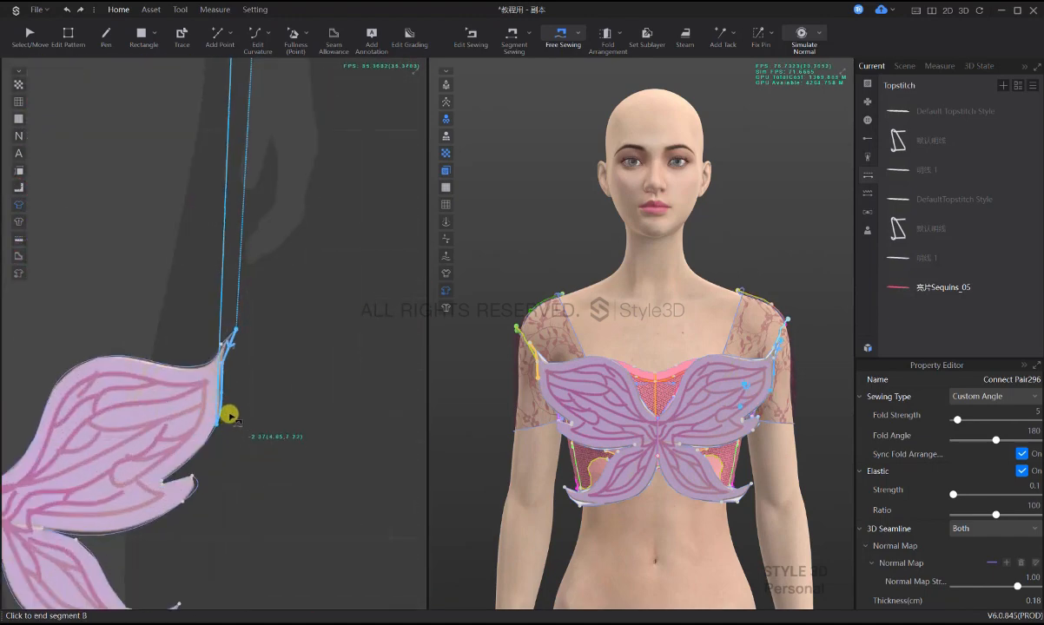
pyautogui.click(223, 387)
pyautogui.scroll(-5, 254, 487)
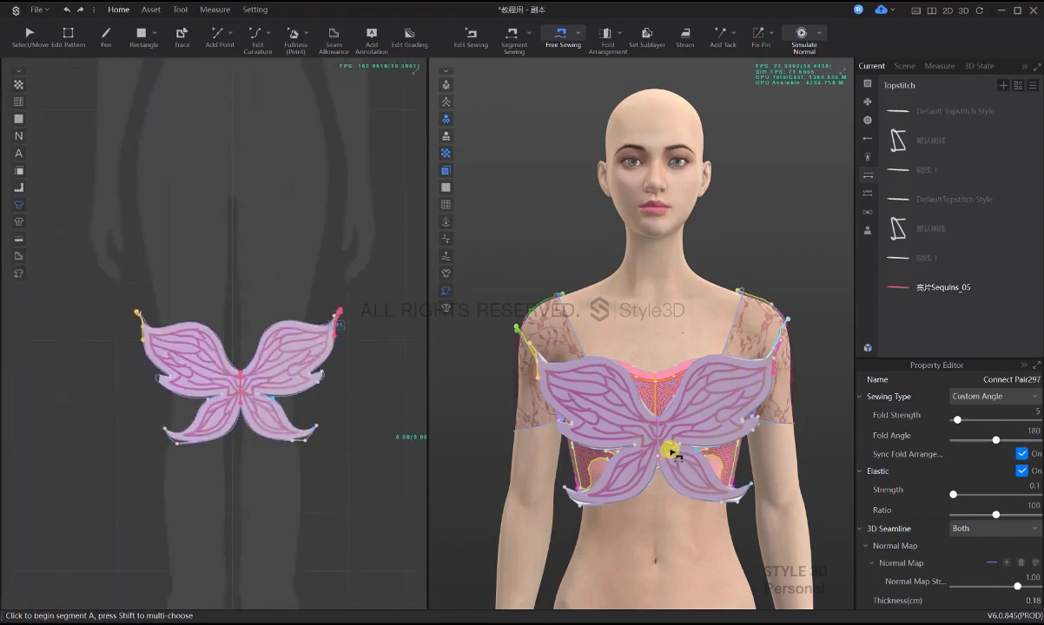
# - Free-sew the tip of the butterfly's lower right wing to the right part of the bustier's bottom trim edge
pyautogui.moveTo(670, 452); pyautogui.dragTo(624, 482, button='right')
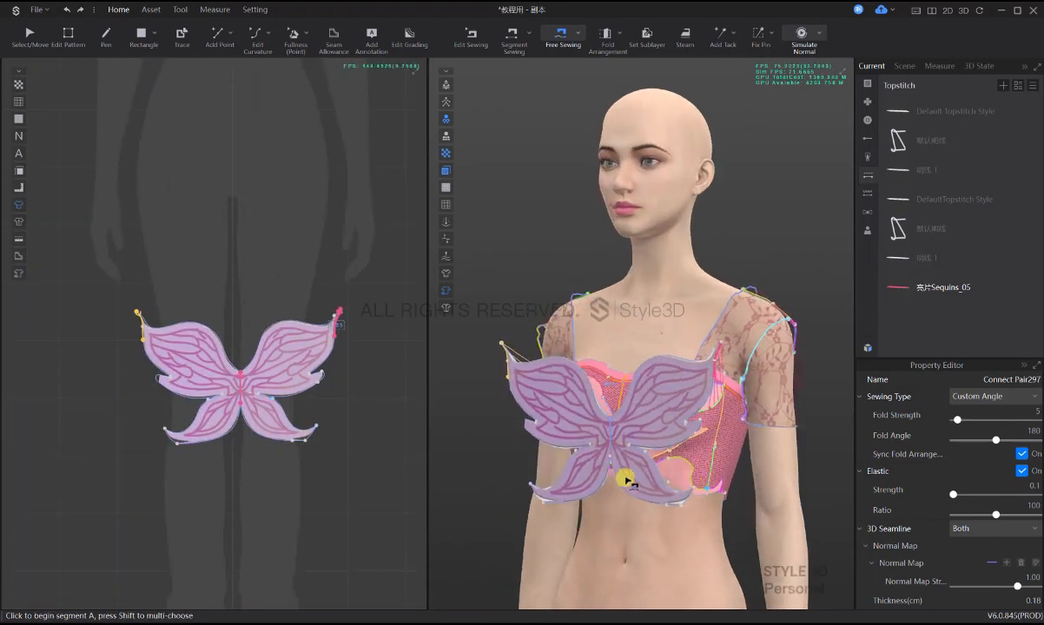
pyautogui.click(312, 424)
pyautogui.click(290, 427)
pyautogui.moveTo(287, 257); pyautogui.dragTo(277, 586, button='middle')
pyautogui.scroll(-5, 277, 397)
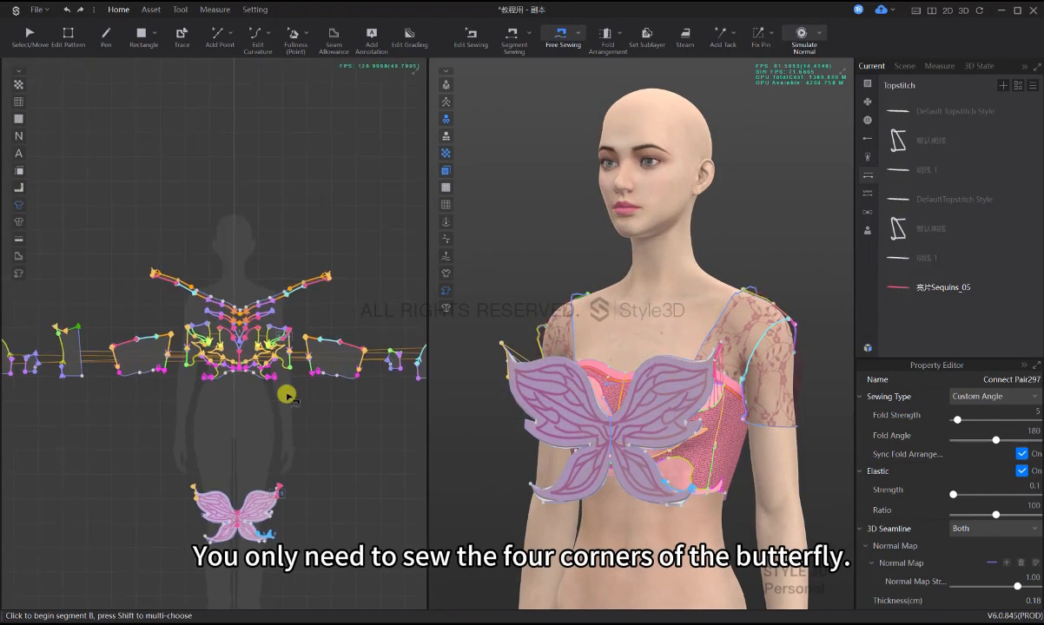
pyautogui.scroll(5, 286, 397)
pyautogui.click(252, 356)
pyautogui.click(215, 342)
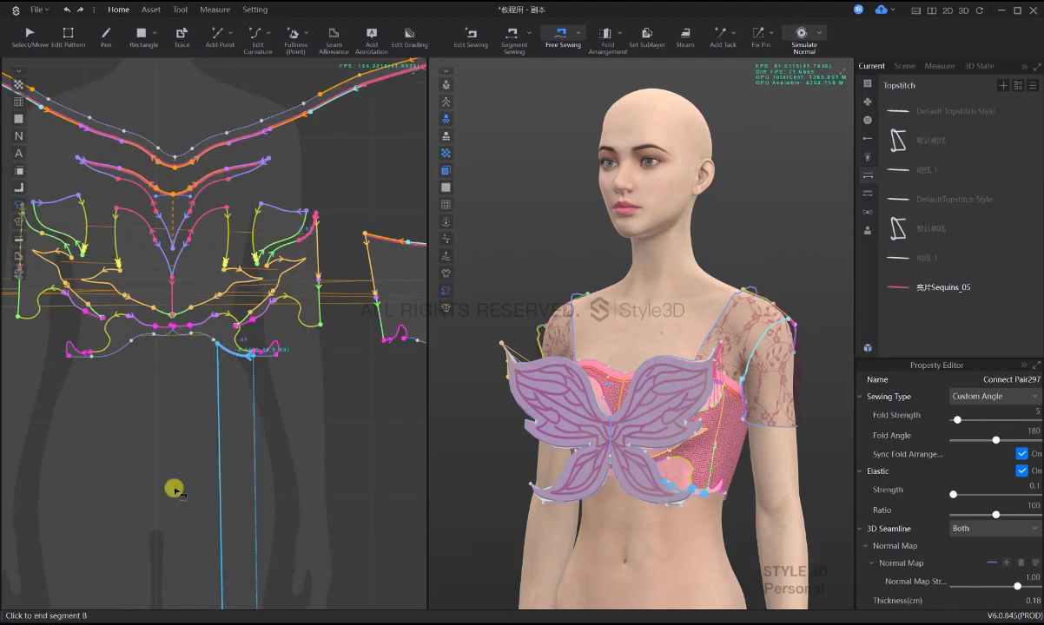
# - Free-sew the tip of the butterfly's lower left wing to the left part of the bustier's bottom trim edge
pyautogui.scroll(-5, 168, 474)
pyautogui.moveTo(167, 475); pyautogui.dragTo(295, 364, button='middle')
pyautogui.click(249, 547)
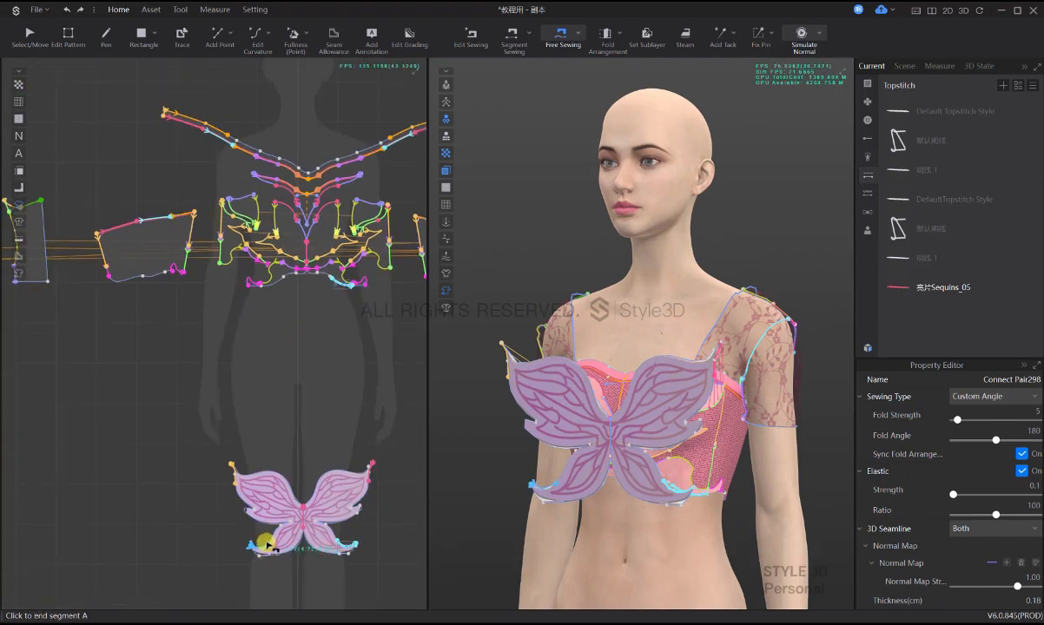
pyautogui.click(267, 544)
pyautogui.scroll(6, 261, 296)
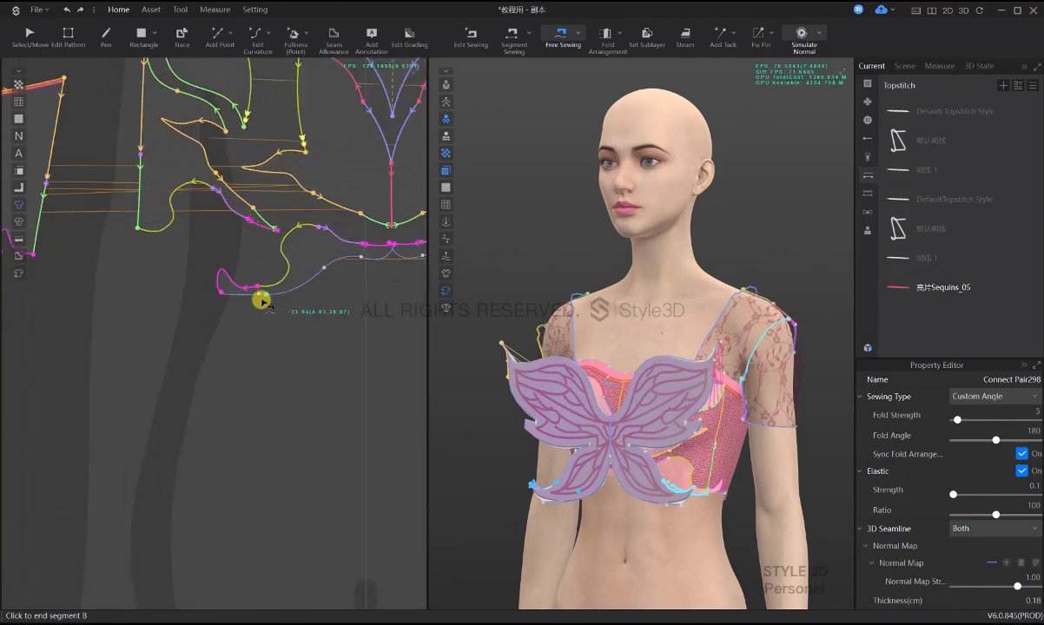
pyautogui.click(705, 489)
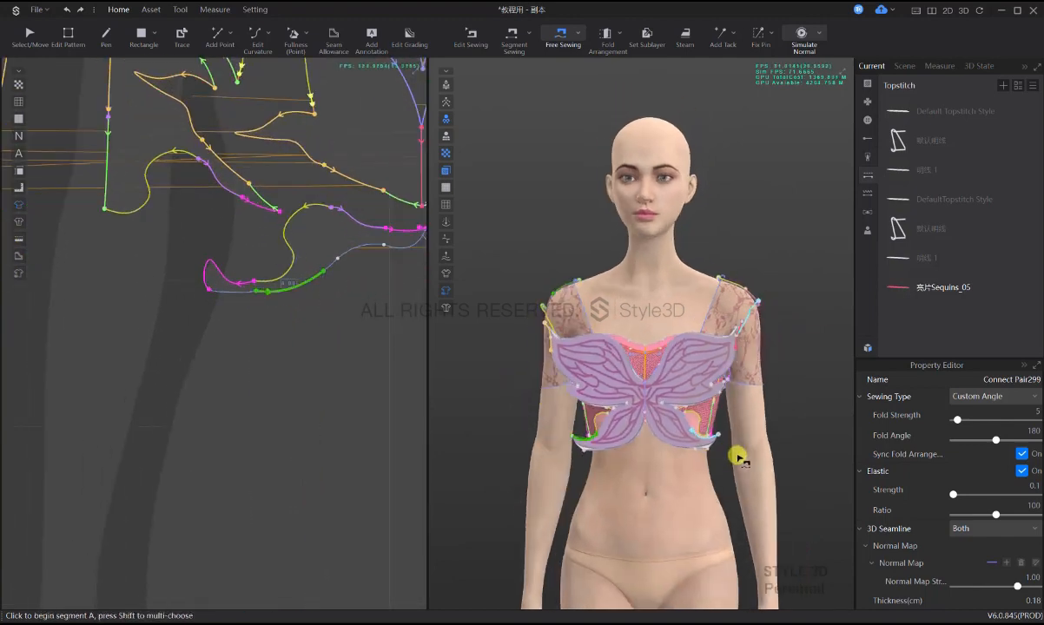
# - Run the simulation to stitch the butterfly onto the bustier and pull its upper left wing slightly upward in 3D
pyautogui.press('q')
pyautogui.scroll(5, 676, 342)
pyautogui.press('space')
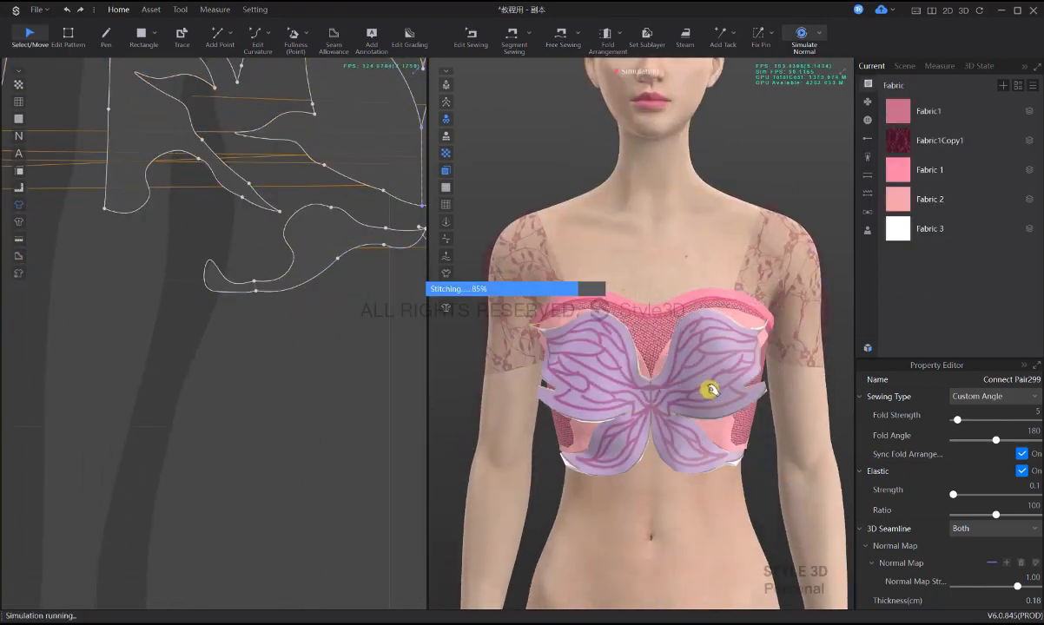
pyautogui.moveTo(558, 357); pyautogui.dragTo(554, 341)
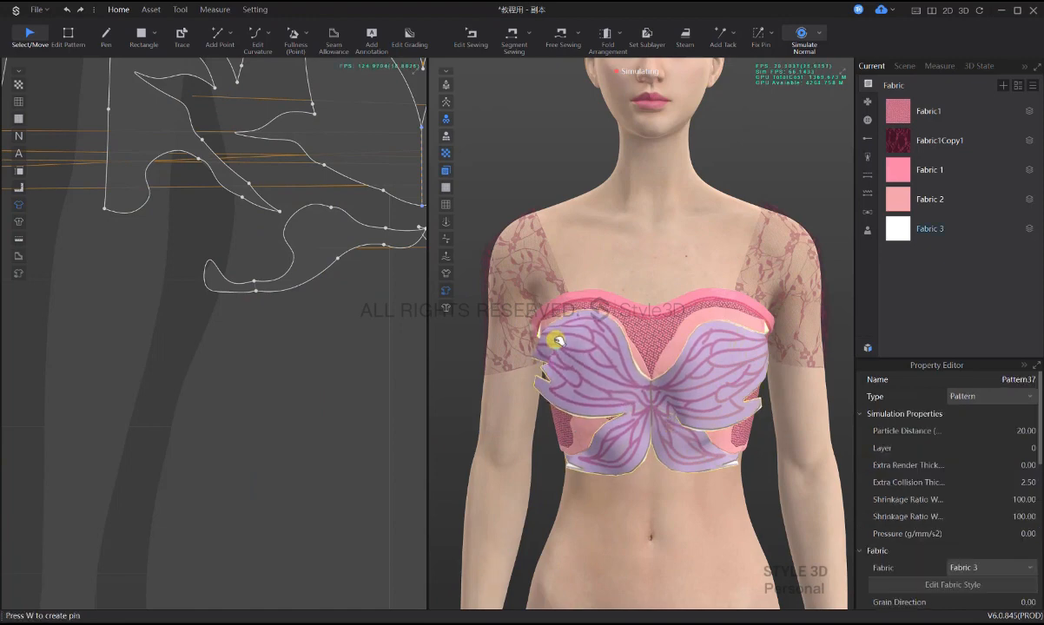
# - Move the end points of the sewing lines at the butterfly's upper wing tips along the outer wing edges
pyautogui.press('space')
pyautogui.moveTo(638, 389); pyautogui.dragTo(610, 386, button='right')
pyautogui.press('space')
pyautogui.scroll(-3, 351, 339)
pyautogui.moveTo(345, 343); pyautogui.dragTo(275, 388, button='middle')
pyautogui.scroll(-2, 275, 388)
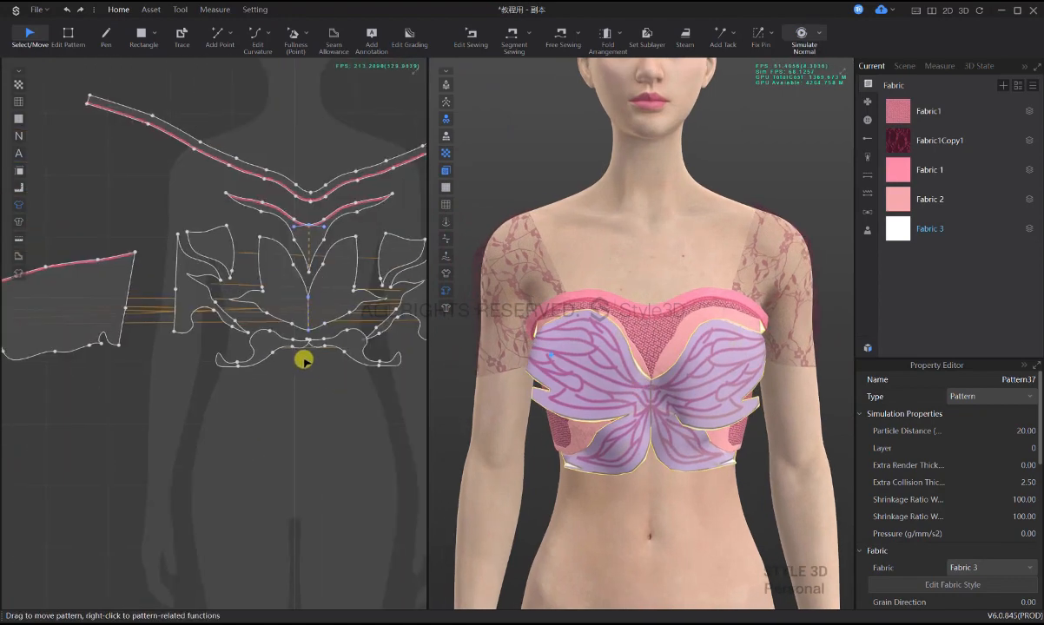
pyautogui.press('b')
pyautogui.scroll(-3, 276, 348)
pyautogui.moveTo(289, 501); pyautogui.dragTo(300, 340, button='middle')
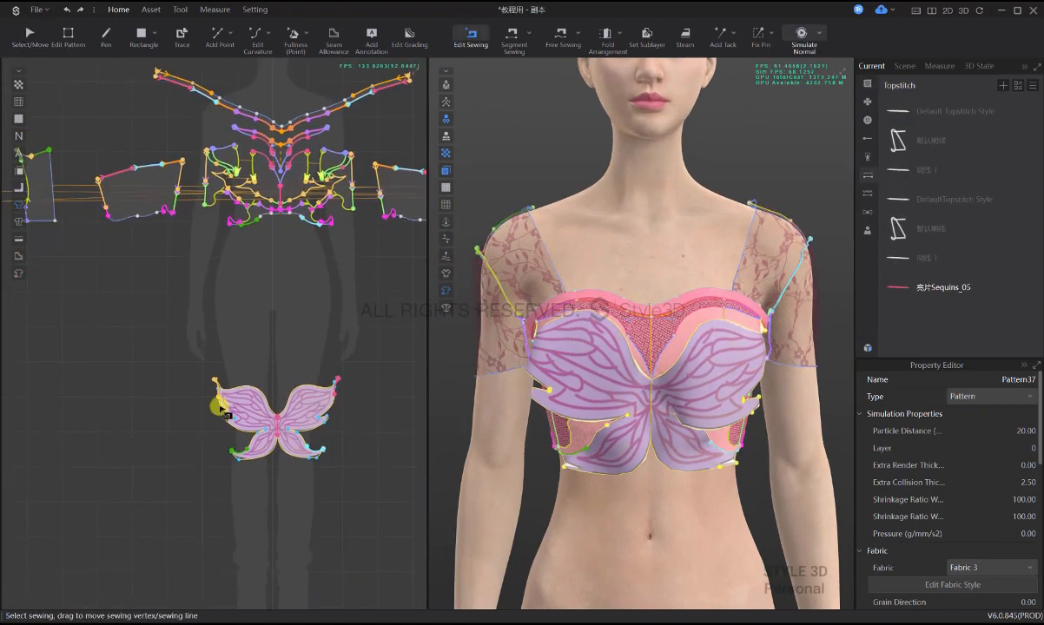
pyautogui.scroll(5, 221, 403)
pyautogui.moveTo(249, 357); pyautogui.dragTo(251, 382)
pyautogui.moveTo(361, 387); pyautogui.dragTo(361, 389)
pyautogui.moveTo(233, 382); pyautogui.dragTo(8, 358, button='middle')
pyautogui.moveTo(377, 338); pyautogui.dragTo(397, 359)
# - Run the simulation and pull the butterfly's upper wings into a more pleasing shape on the bust
pyautogui.press('space')
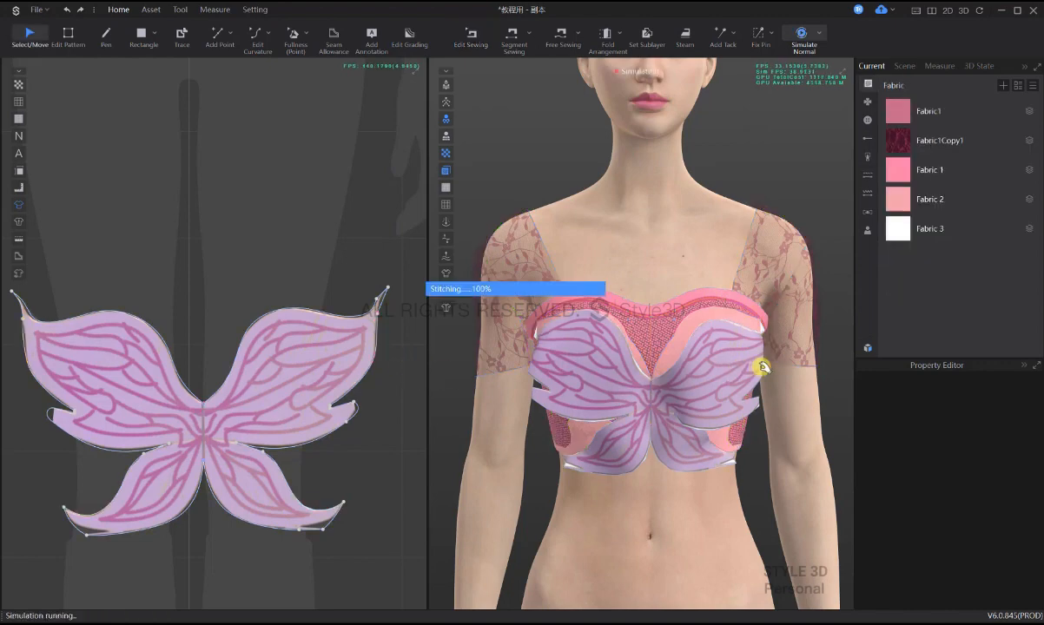
pyautogui.moveTo(538, 339); pyautogui.dragTo(649, 352, button='right')
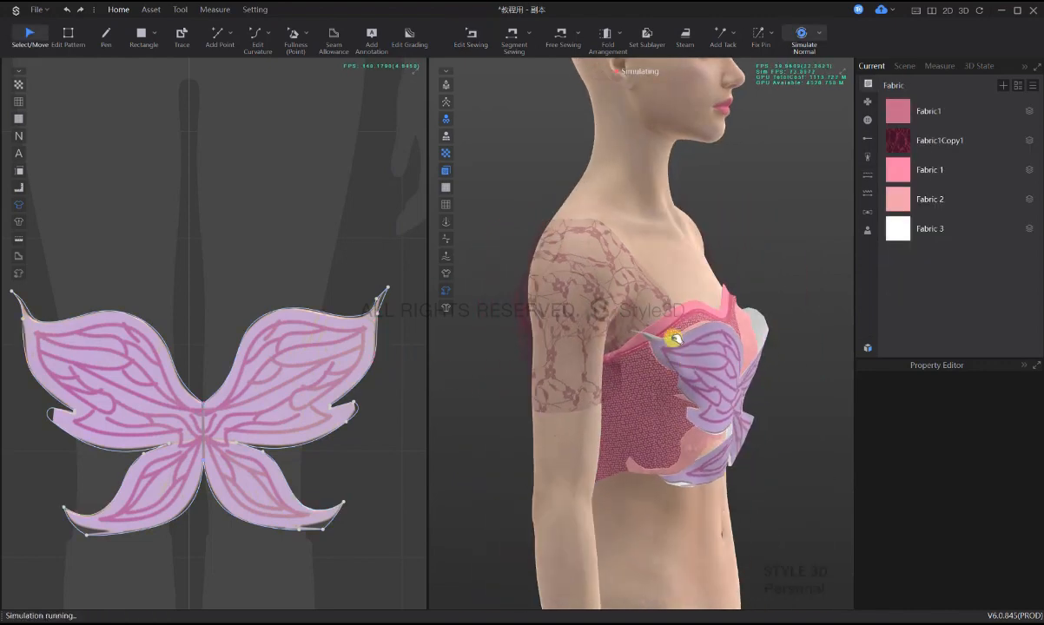
pyautogui.moveTo(682, 339); pyautogui.dragTo(738, 351)
pyautogui.moveTo(738, 352); pyautogui.dragTo(811, 352, button='right')
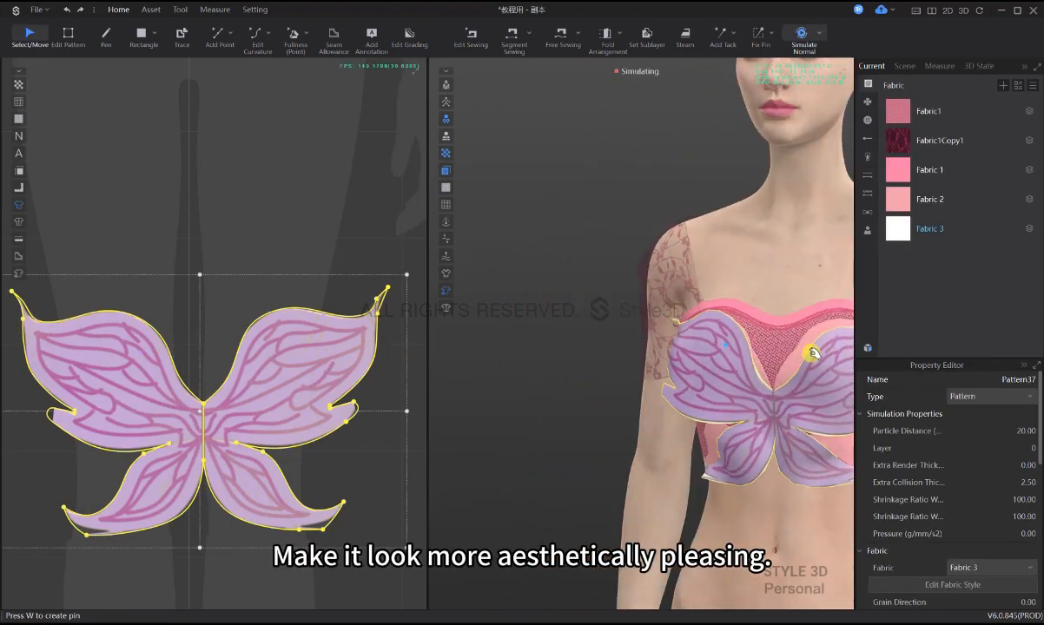
pyautogui.moveTo(811, 351); pyautogui.dragTo(655, 349, button='middle')
pyautogui.scroll(-1, 655, 349)
pyautogui.moveTo(654, 349); pyautogui.dragTo(673, 346, button='right')
pyautogui.moveTo(671, 328); pyautogui.dragTo(711, 340)
pyautogui.scroll(-4, 757, 284)
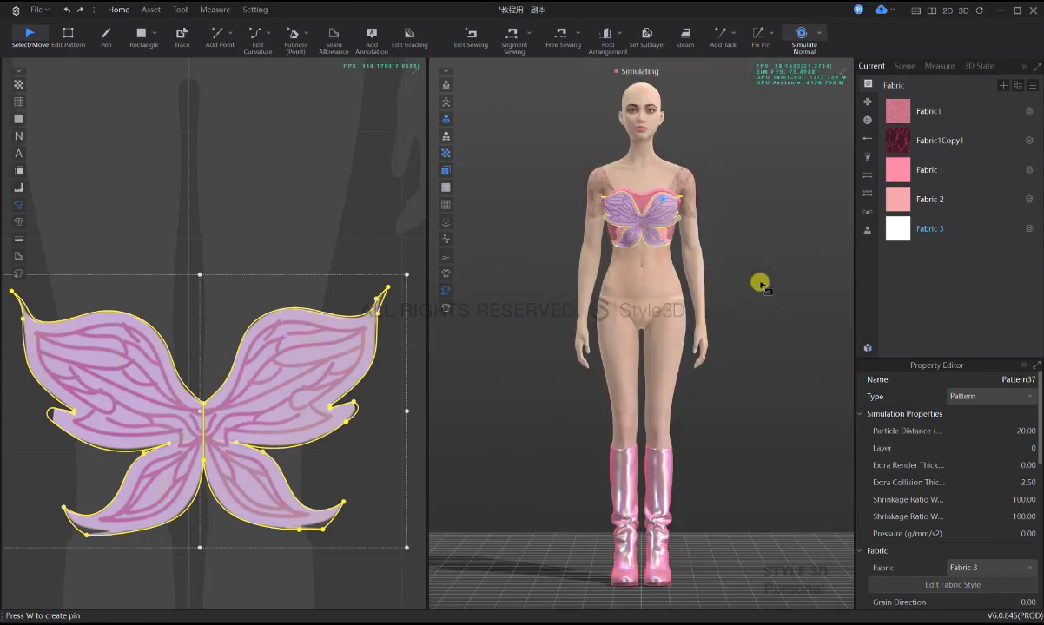
pyautogui.click(757, 284)
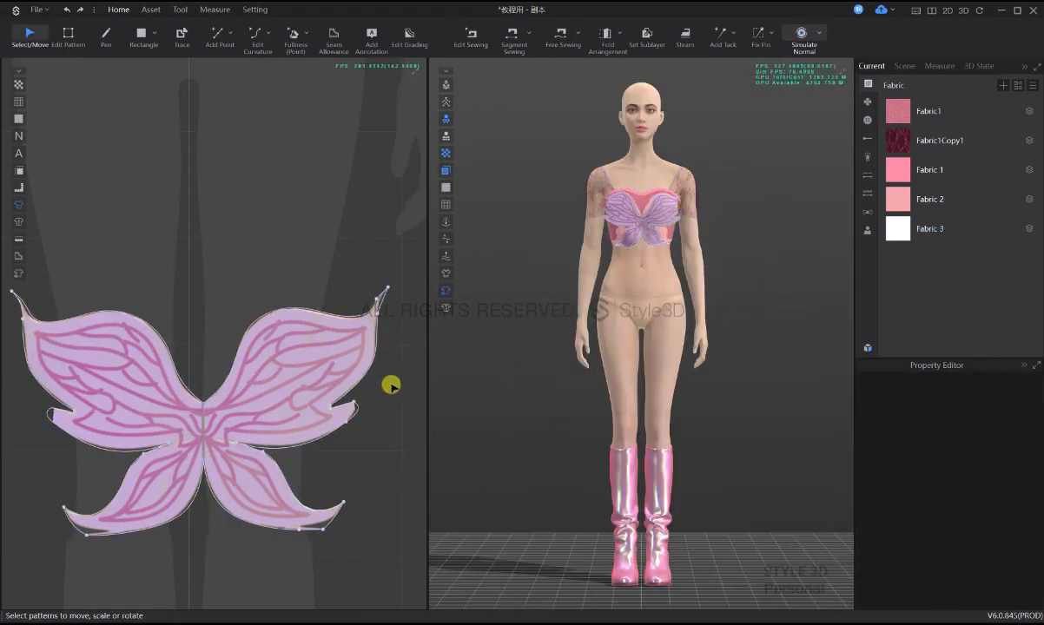
# - Set the Alpha of Fabric 3, the butterfly piece's fabric, to 0.00
pyautogui.click(198, 395)
pyautogui.scroll(-6, 215, 379)
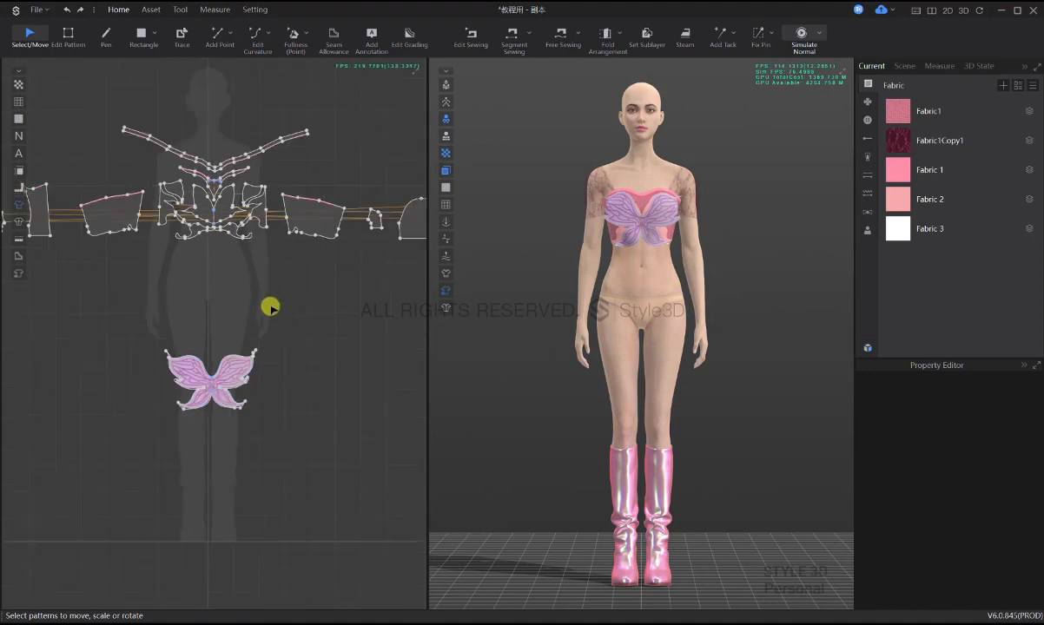
pyautogui.scroll(-3, 286, 339)
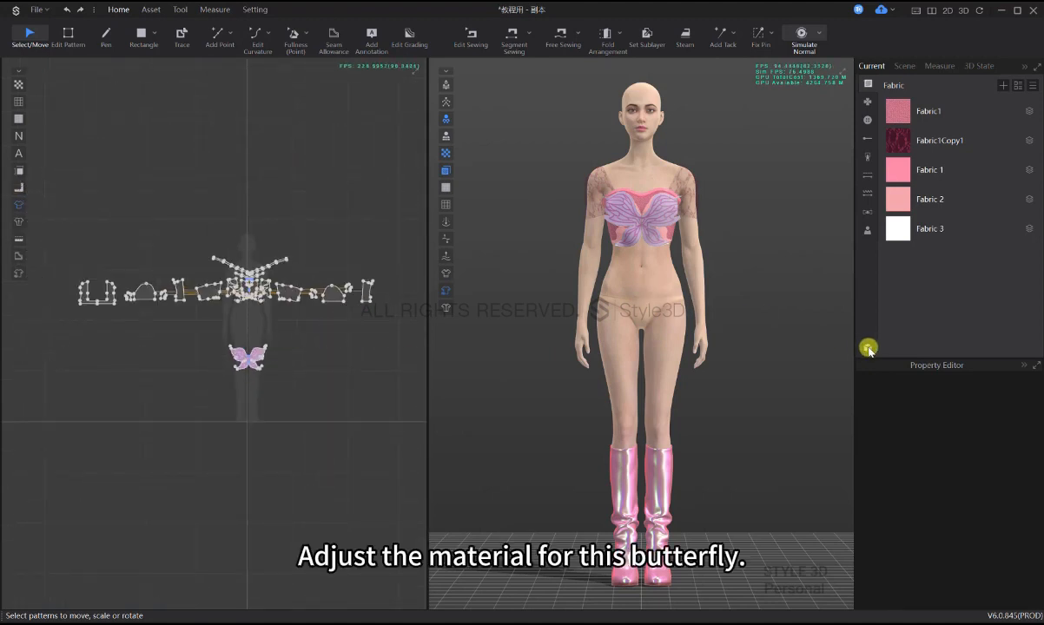
pyautogui.scroll(5, 724, 387)
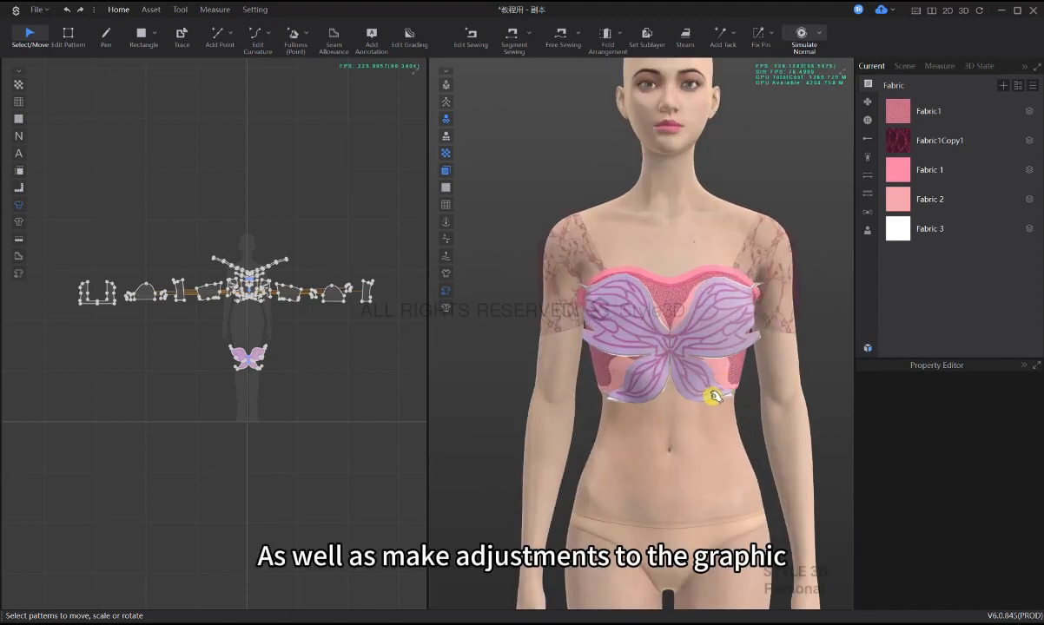
pyautogui.click(710, 399)
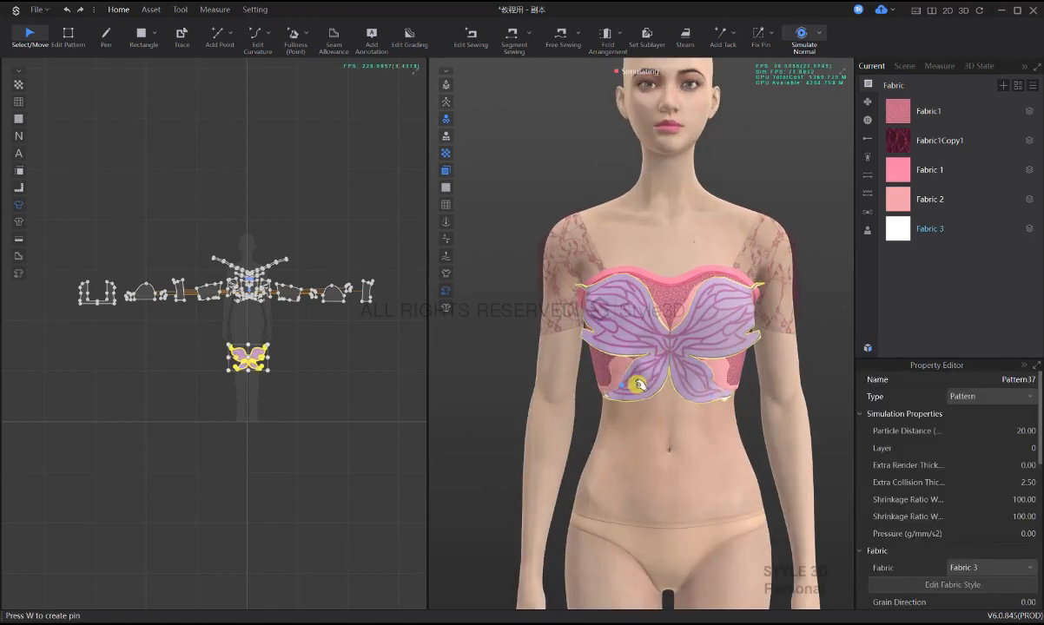
pyautogui.click(620, 368)
pyautogui.click(897, 229)
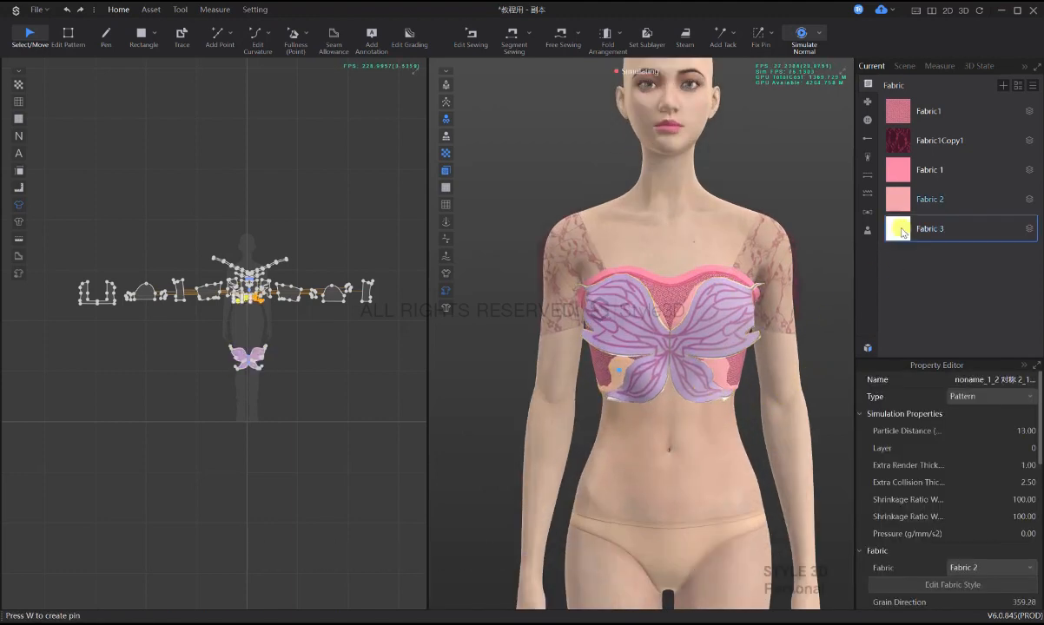
pyautogui.scroll(-3, 972, 486)
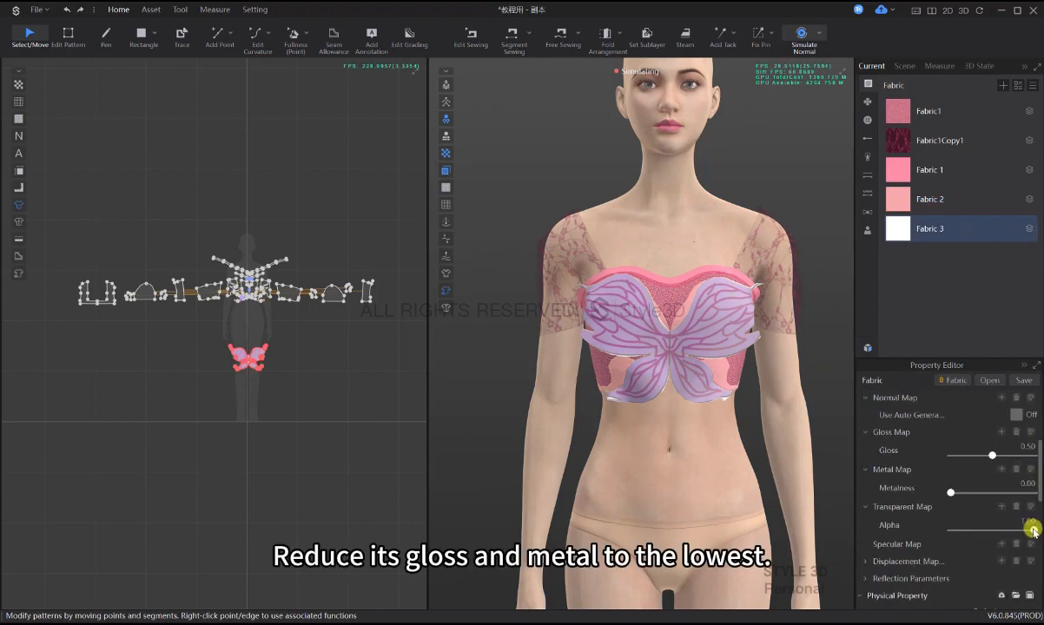
pyautogui.moveTo(1007, 536); pyautogui.dragTo(881, 540)
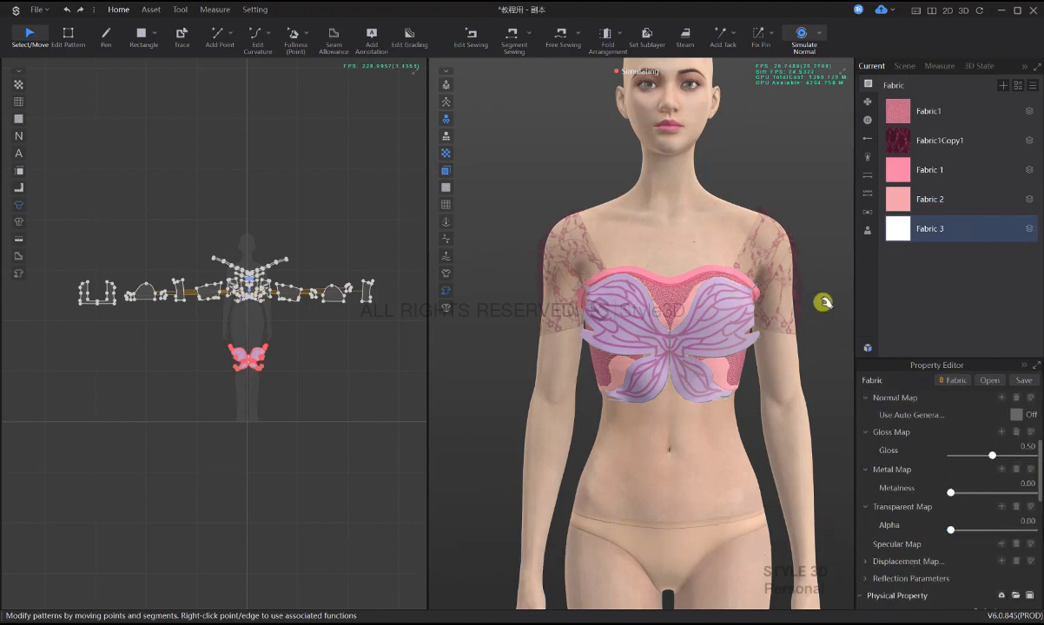
# - Stop the simulation and lower the Gloss of the butterfly graphic Graphic1
pyautogui.click(867, 103)
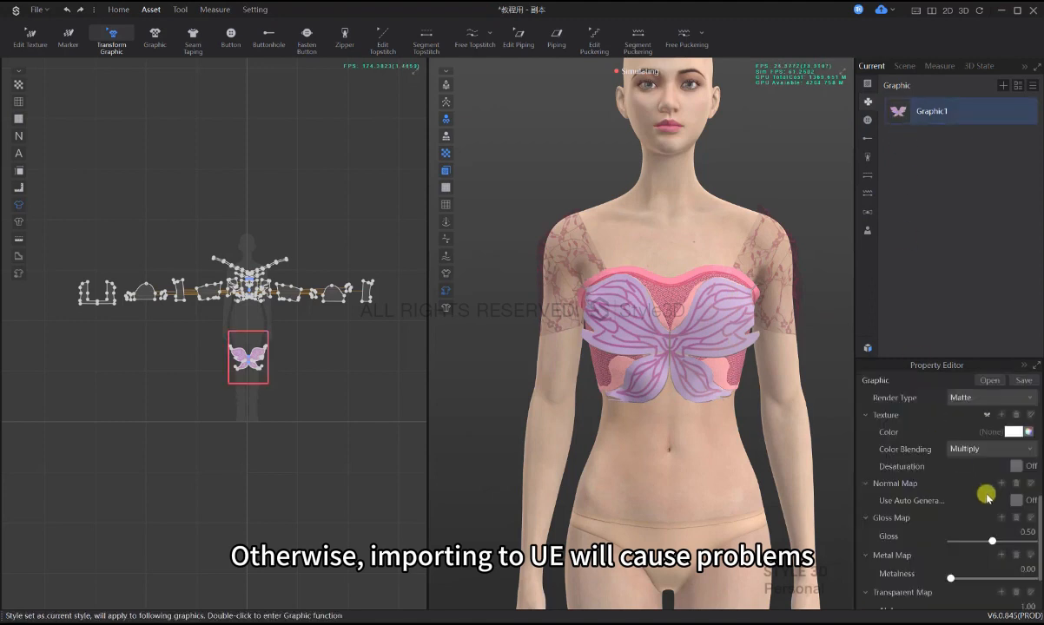
pyautogui.press('space')
pyautogui.scroll(-2, 1006, 495)
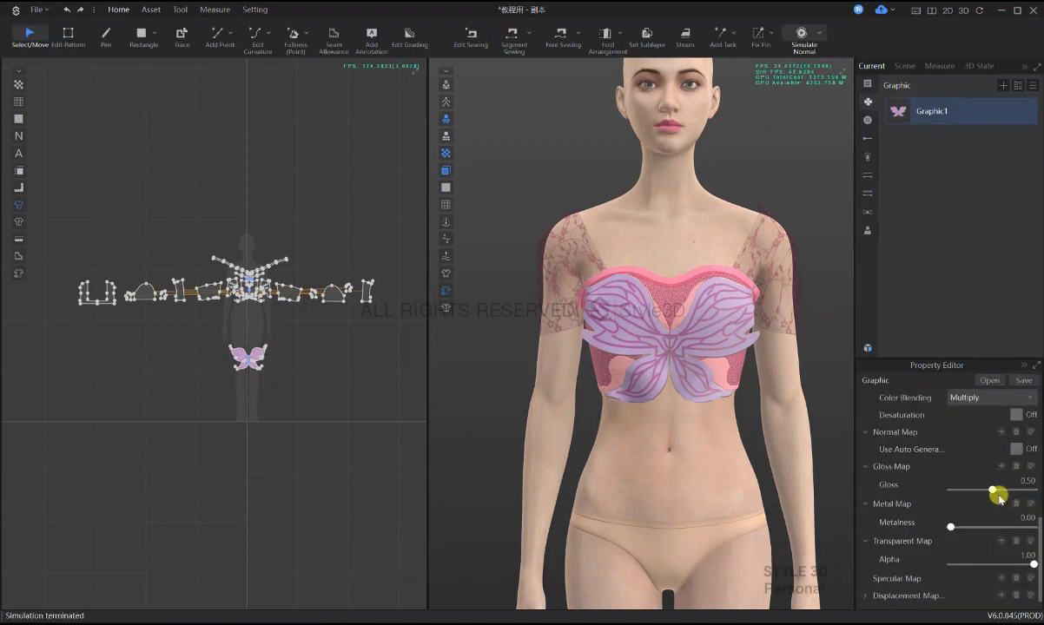
pyautogui.scroll(2, 990, 493)
pyautogui.scroll(-2, 994, 498)
pyautogui.click(992, 491)
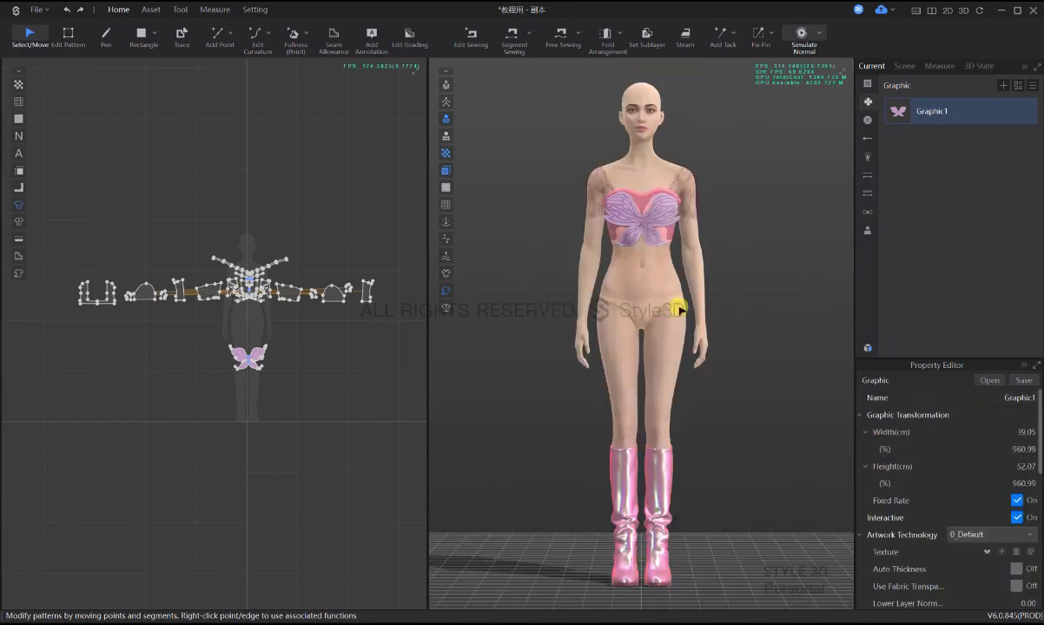
# - Add the purple mesh footed leggings from the garment resource library with load type Add, loading only the garment without avatar or scene
pyautogui.click(866, 350)
pyautogui.moveTo(551, 319)
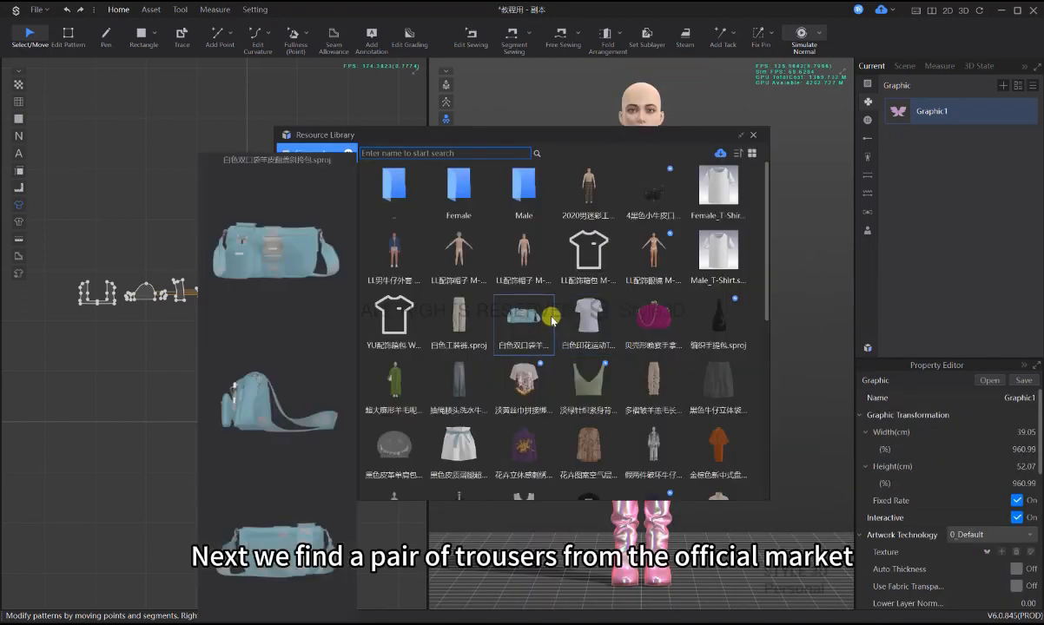
pyautogui.scroll(-15, 565, 347)
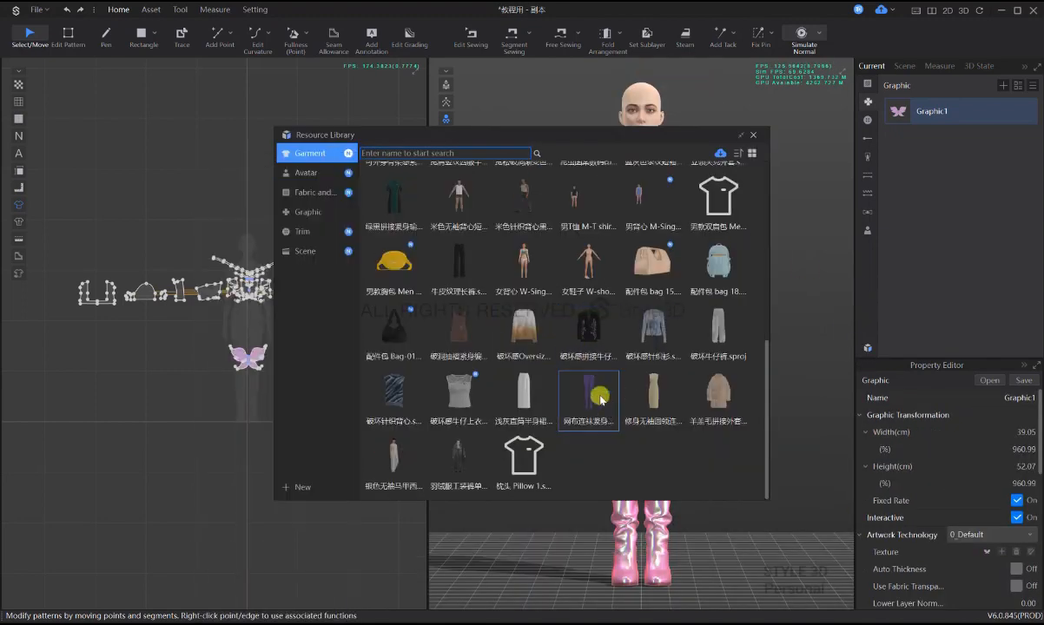
pyautogui.doubleClick(595, 398)
pyautogui.click(532, 235)
pyautogui.click(514, 258)
pyautogui.click(447, 288)
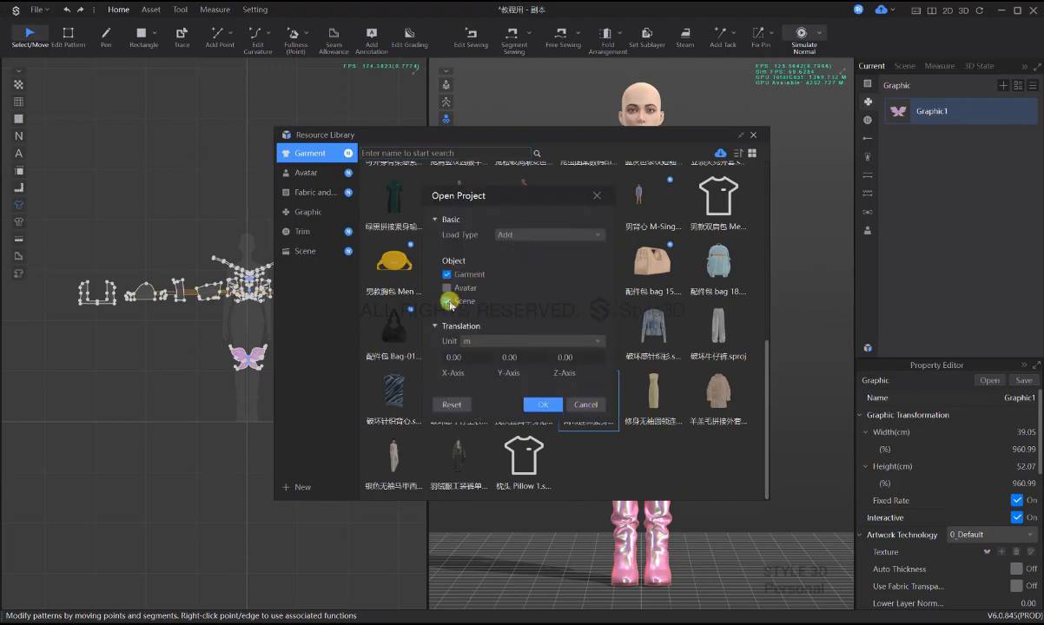
pyautogui.click(446, 300)
pyautogui.click(543, 404)
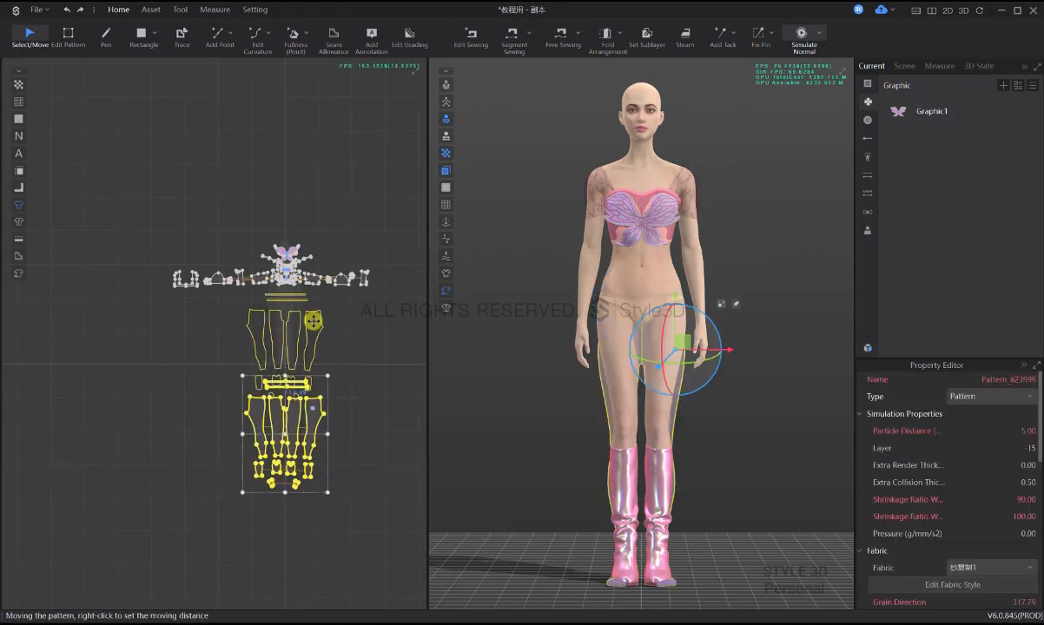
# - Move the imported leggings patterns directly below the top's pieces in 2D and shift the leggings on the avatar
pyautogui.moveTo(313, 321); pyautogui.dragTo(313, 320)
pyautogui.moveTo(764, 349); pyautogui.dragTo(666, 351, button='right')
pyautogui.scroll(-2, 666, 352)
pyautogui.moveTo(636, 291); pyautogui.dragTo(630, 272)
# - Delete the pink boots from the avatar
pyautogui.press('2')
pyautogui.click(659, 491)
pyautogui.press('Delete')
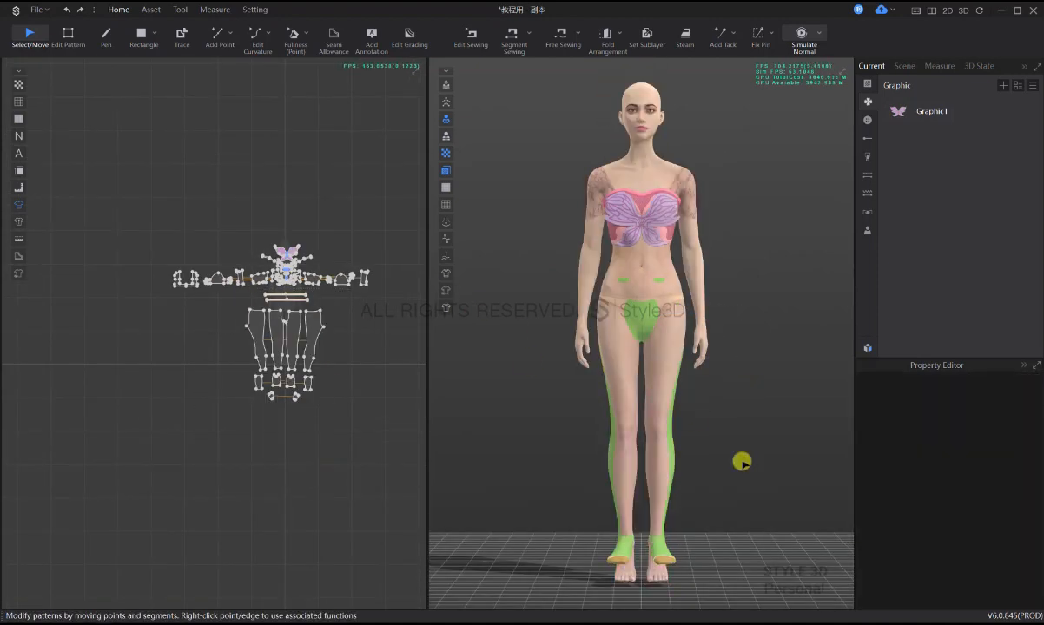
# - Select all leggings pieces and shift them together to line up with the avatar's waist and legs
pyautogui.moveTo(373, 410); pyautogui.dragTo(215, 286)
pyautogui.moveTo(763, 314); pyautogui.dragTo(679, 324, button='right')
pyautogui.scroll(2, 680, 324)
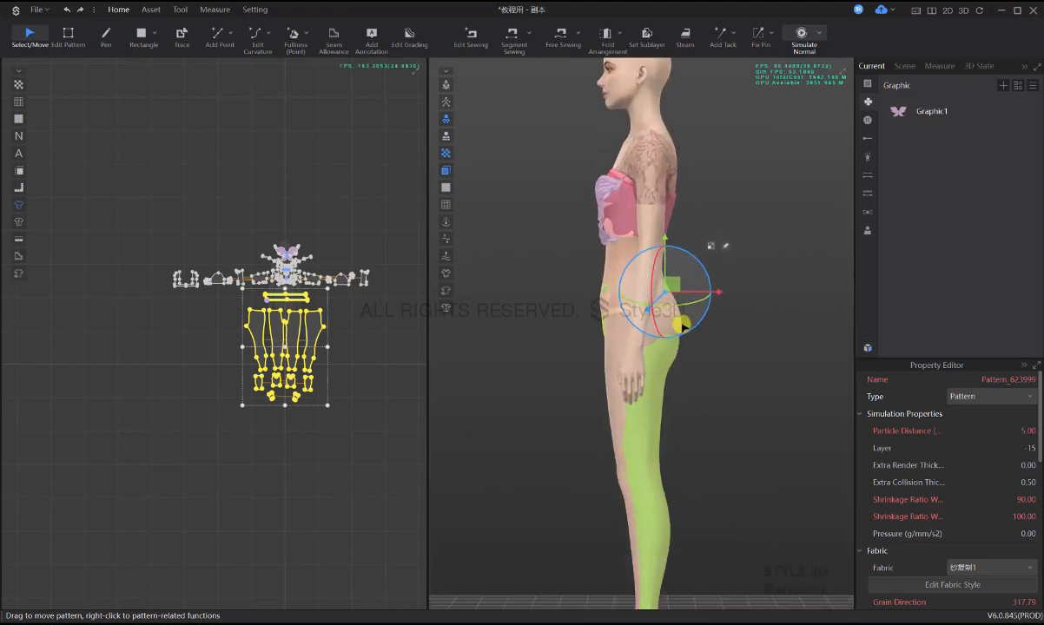
pyautogui.moveTo(680, 324); pyautogui.dragTo(664, 272, button='middle')
pyautogui.scroll(-1, 695, 253)
pyautogui.press('space')
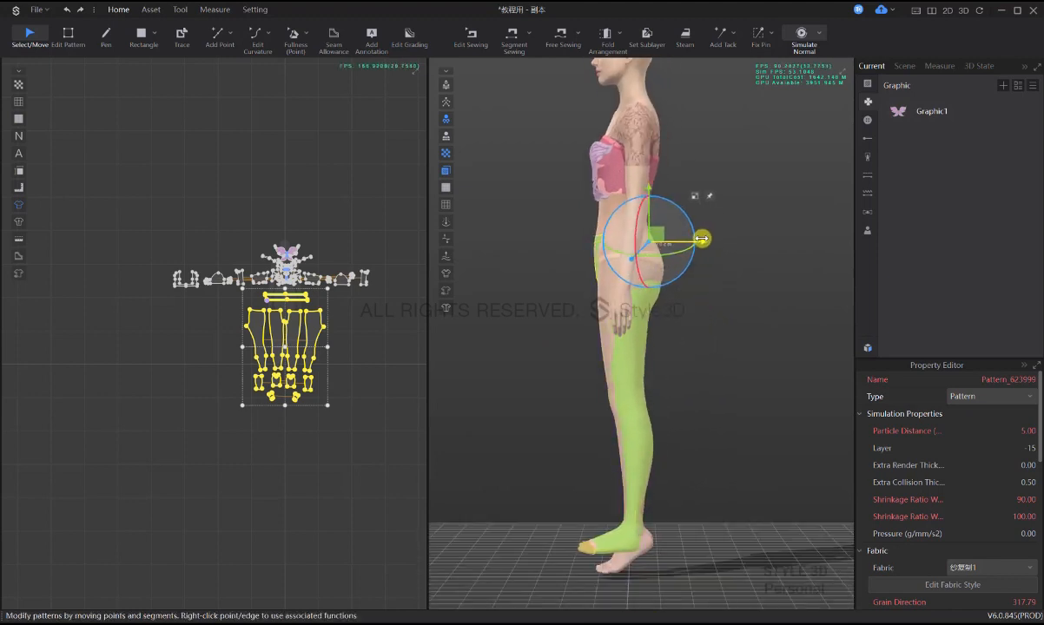
pyautogui.moveTo(648, 184); pyautogui.dragTo(648, 179)
pyautogui.press('2')
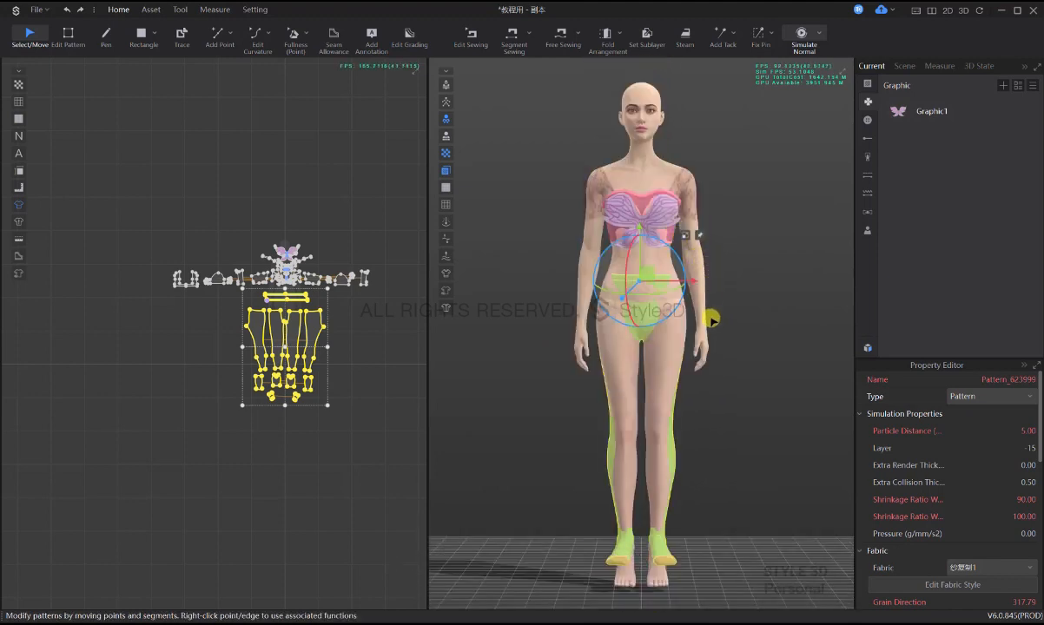
# - Simulate the leggings onto the avatar and pull at the twisted parts of the waistband, front and back
pyautogui.press('space')
pyautogui.scroll(4, 660, 288)
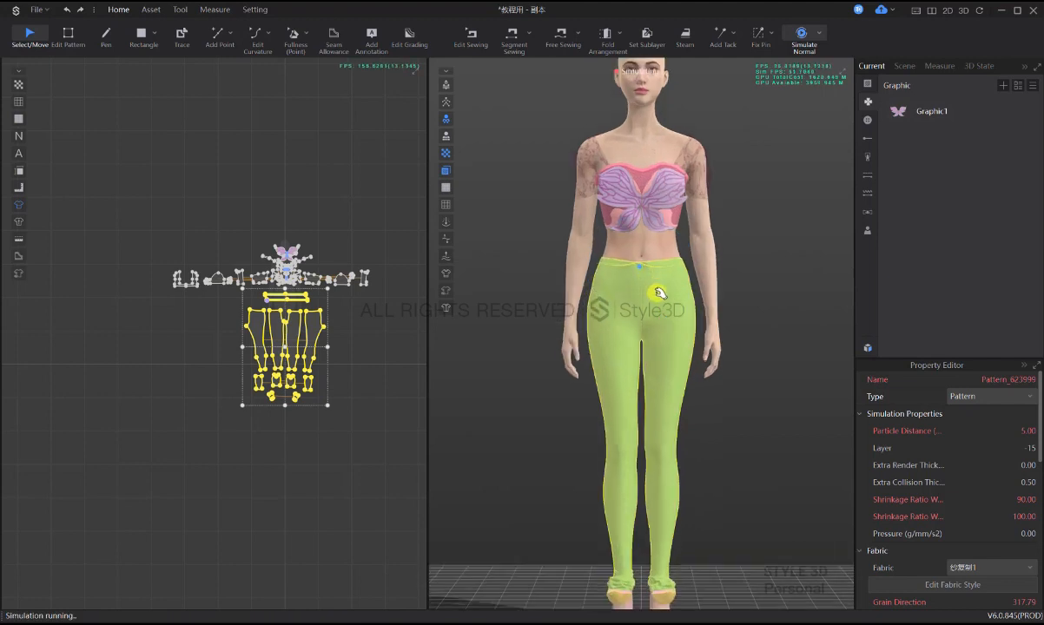
pyautogui.click(667, 338)
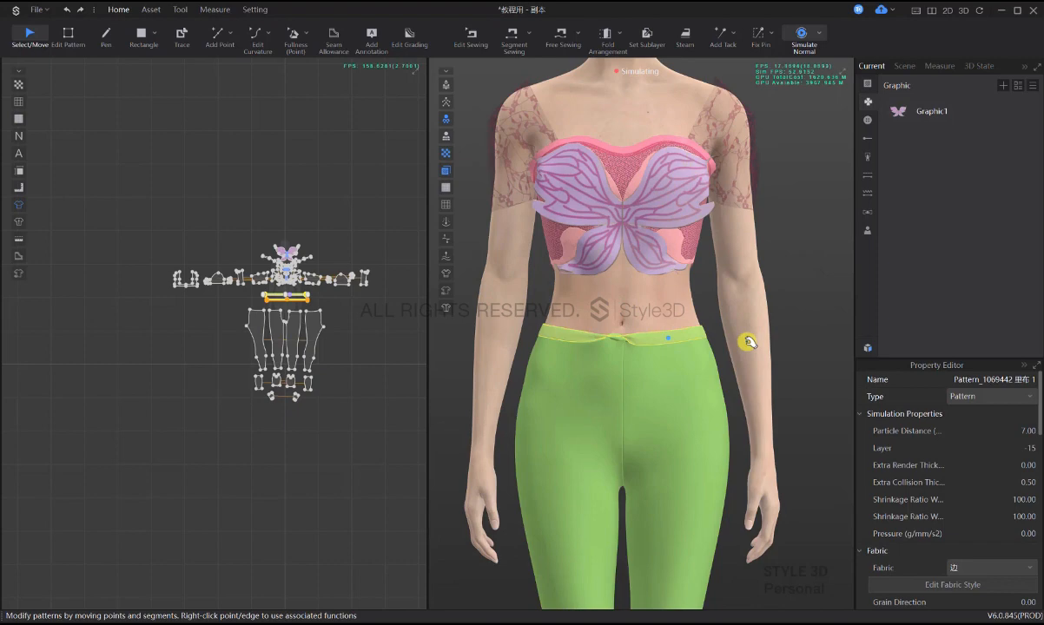
pyautogui.moveTo(788, 370); pyautogui.dragTo(876, 368, button='right')
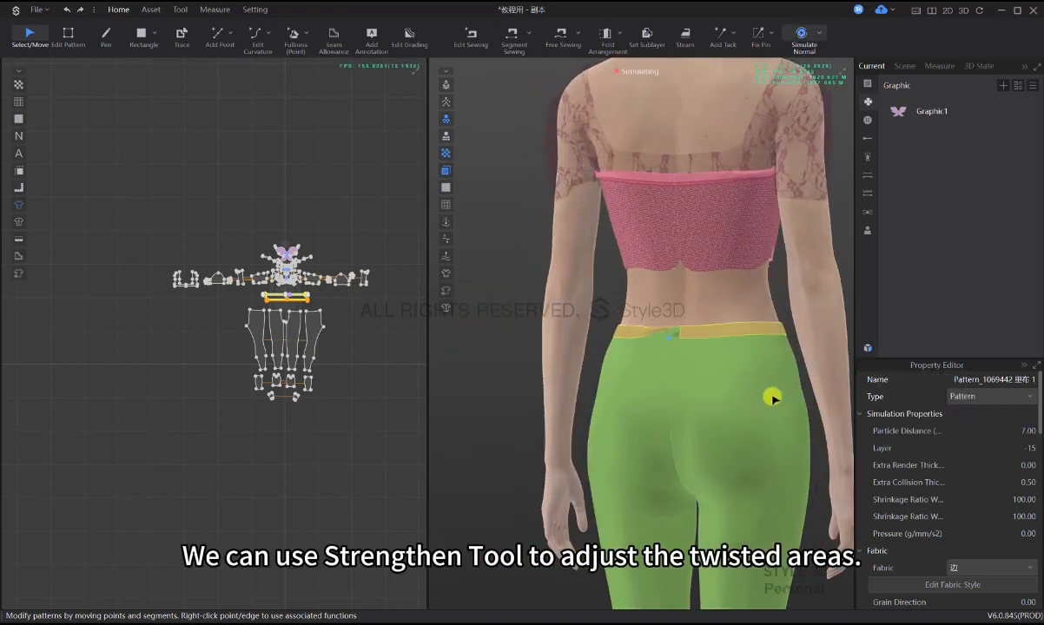
pyautogui.moveTo(771, 396); pyautogui.dragTo(496, 355, button='right')
pyautogui.press('space')
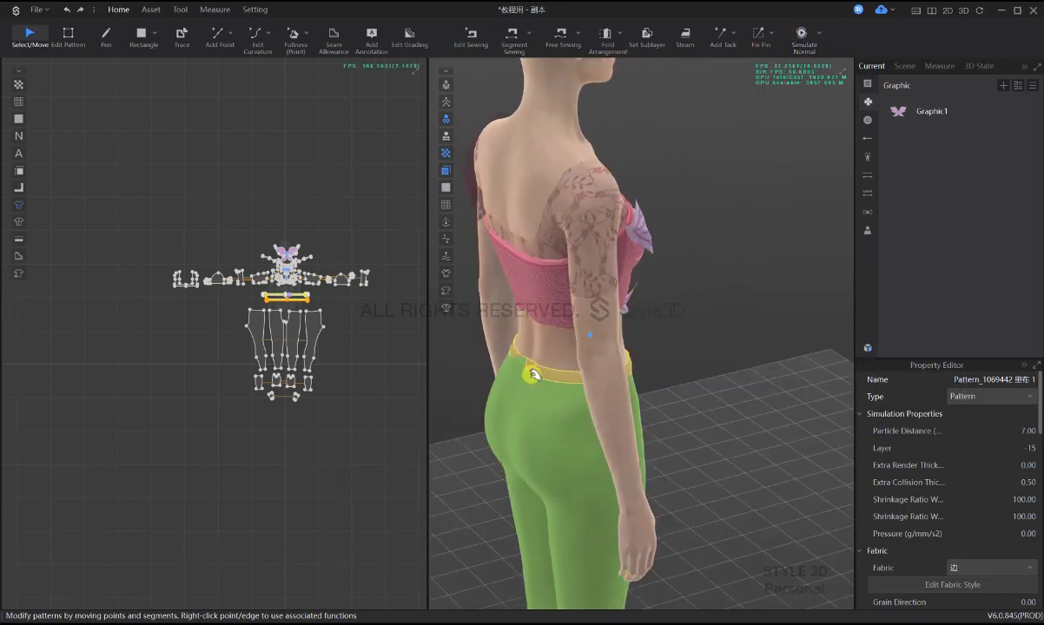
pyautogui.press('space')
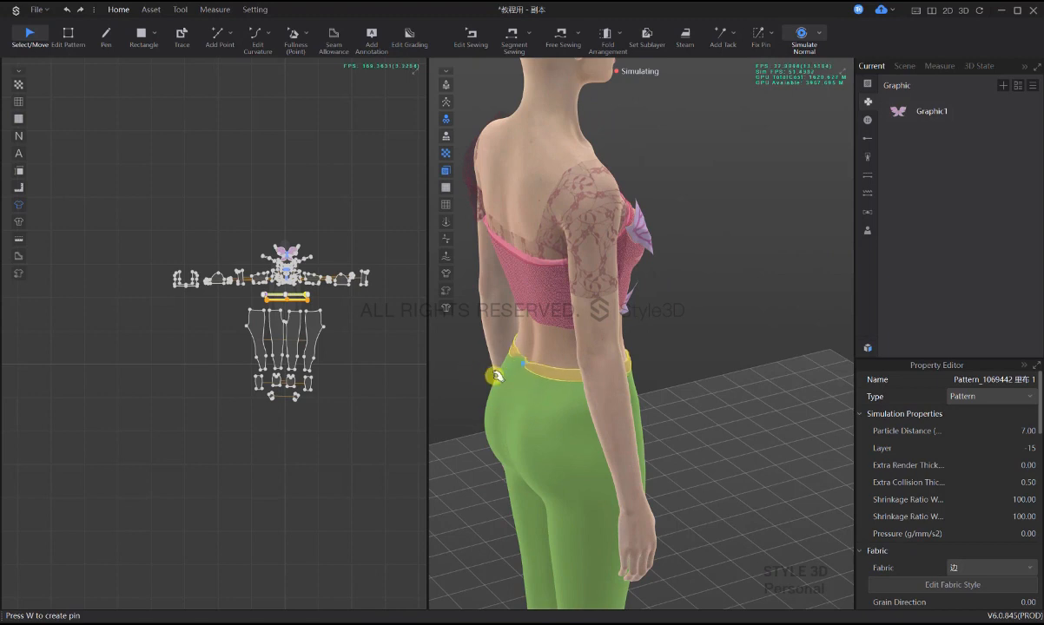
# - Set the Layer of all leggings pieces to 1 with the simulation stopped
pyautogui.moveTo(368, 422); pyautogui.dragTo(227, 288)
pyautogui.press('space')
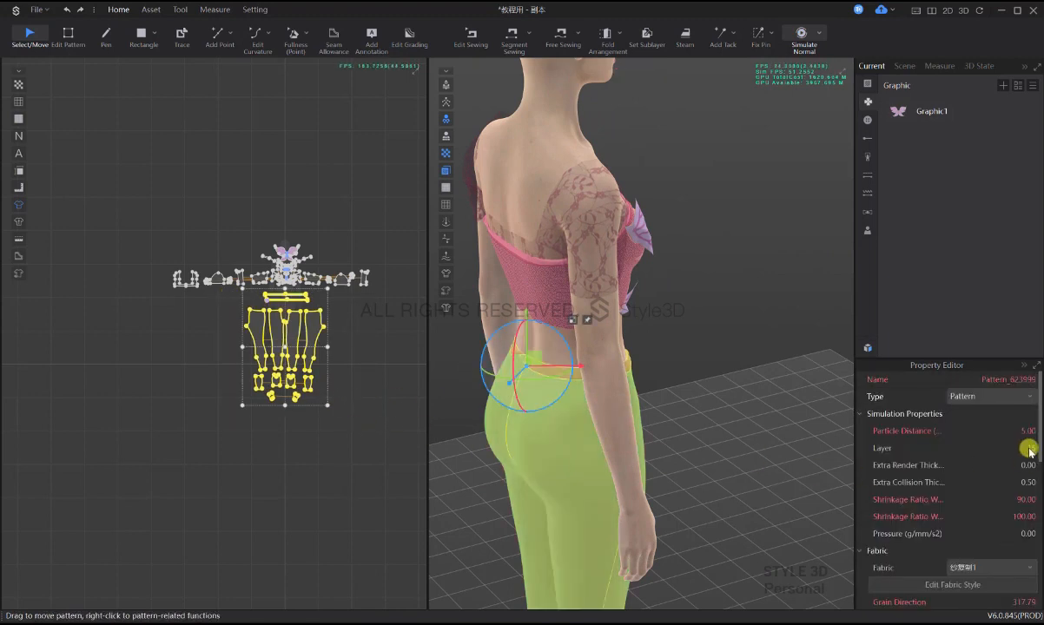
pyautogui.click(1029, 450)
pyautogui.click(758, 331)
# - Rerun the simulation and pull the twisted back of the leggings waistband straight
pyautogui.press('space')
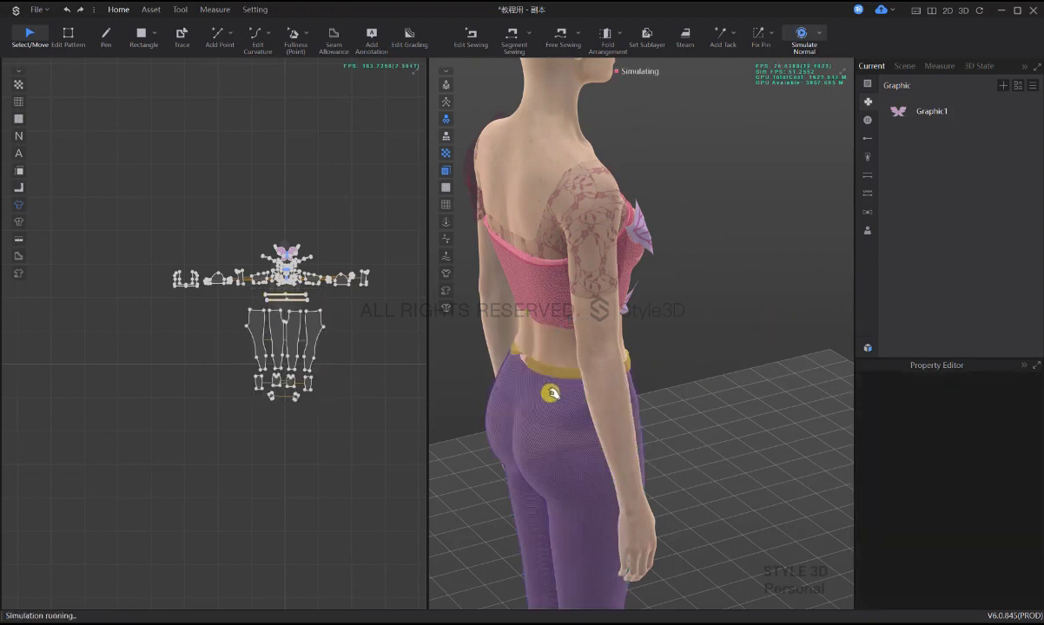
pyautogui.click(534, 368)
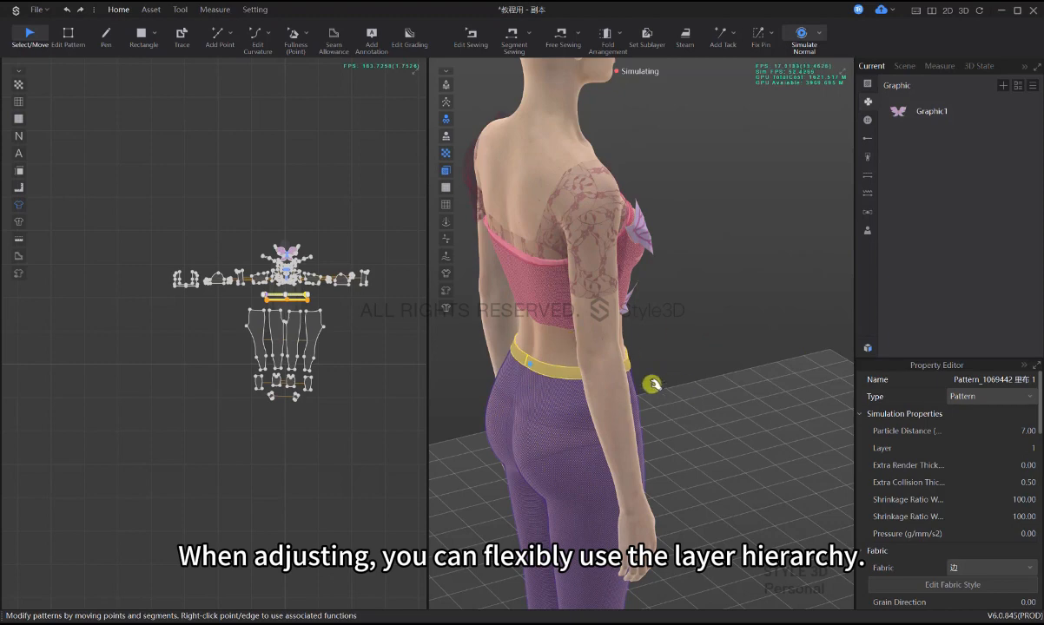
pyautogui.press('space')
pyautogui.moveTo(653, 385); pyautogui.dragTo(562, 375, button='right')
pyautogui.press('space')
# - Return to the front of the avatar and adjust the front of the leggings waistband while simulating
pyautogui.press('space')
pyautogui.press('2')
pyautogui.click(522, 367)
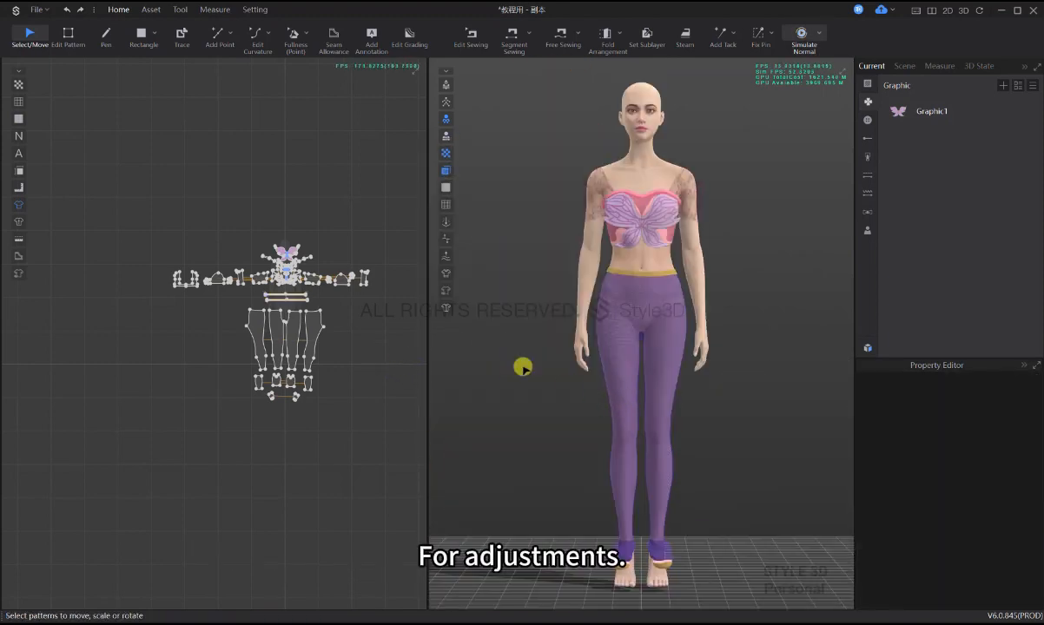
pyautogui.scroll(3, 673, 327)
pyautogui.click(658, 270)
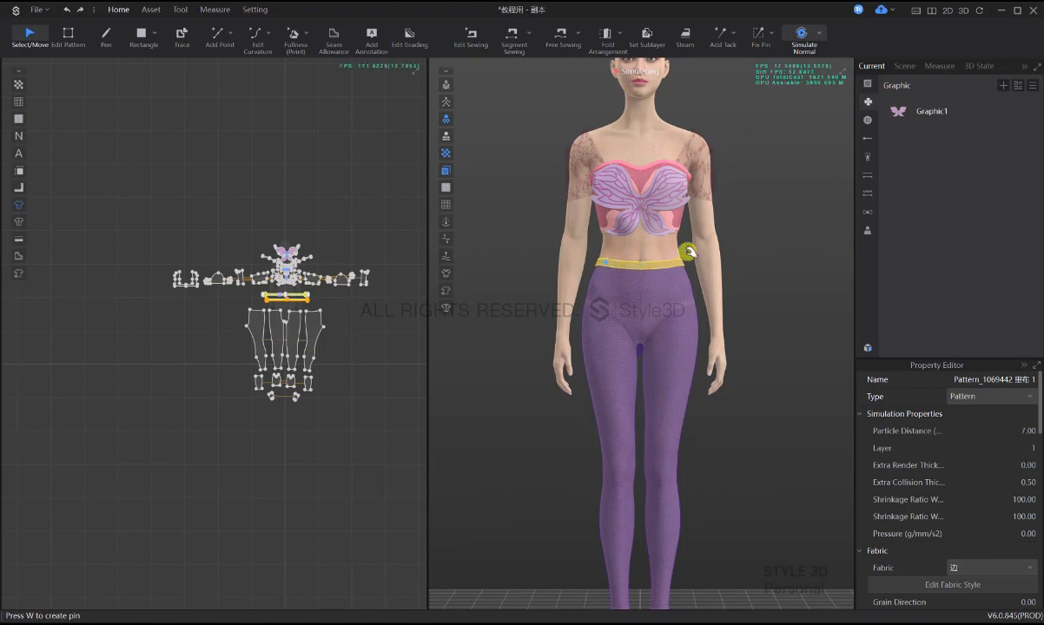
# - Stop the simulation, delete the small foot-cover pieces below the leggings, and briefly resimulate the outfit
pyautogui.click(867, 86)
pyautogui.click(790, 269)
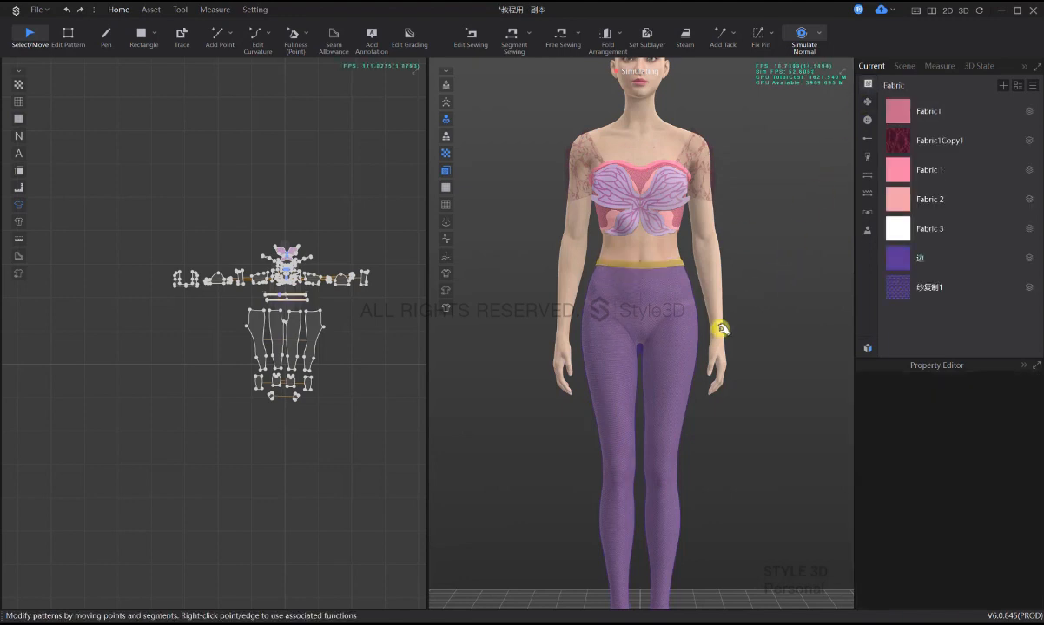
pyautogui.scroll(-4, 321, 382)
pyautogui.scroll(-3, 616, 486)
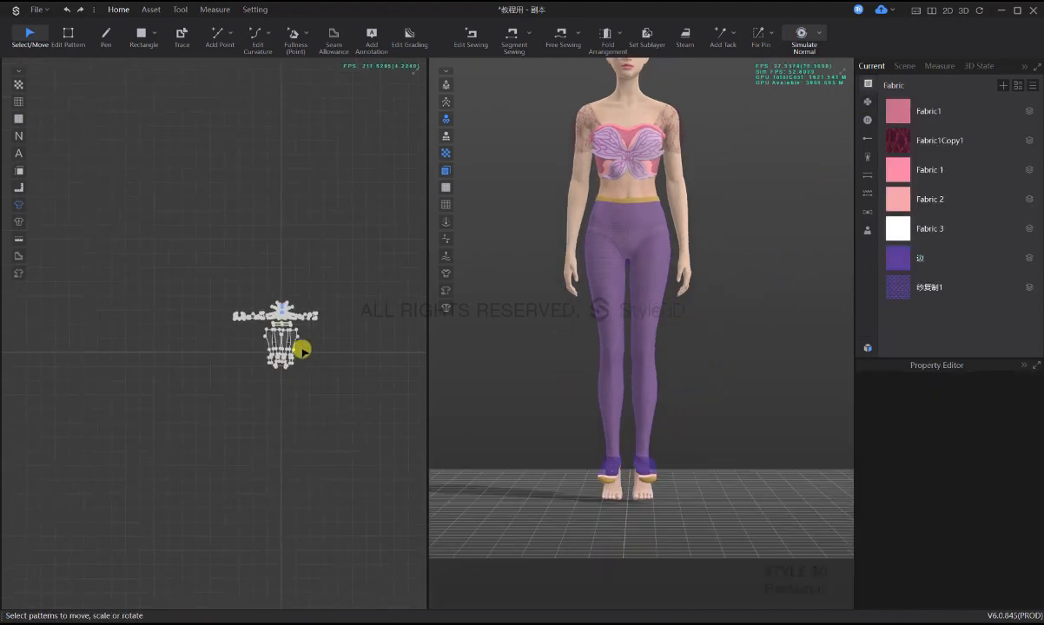
pyautogui.scroll(4, 297, 349)
pyautogui.moveTo(349, 466); pyautogui.dragTo(192, 412)
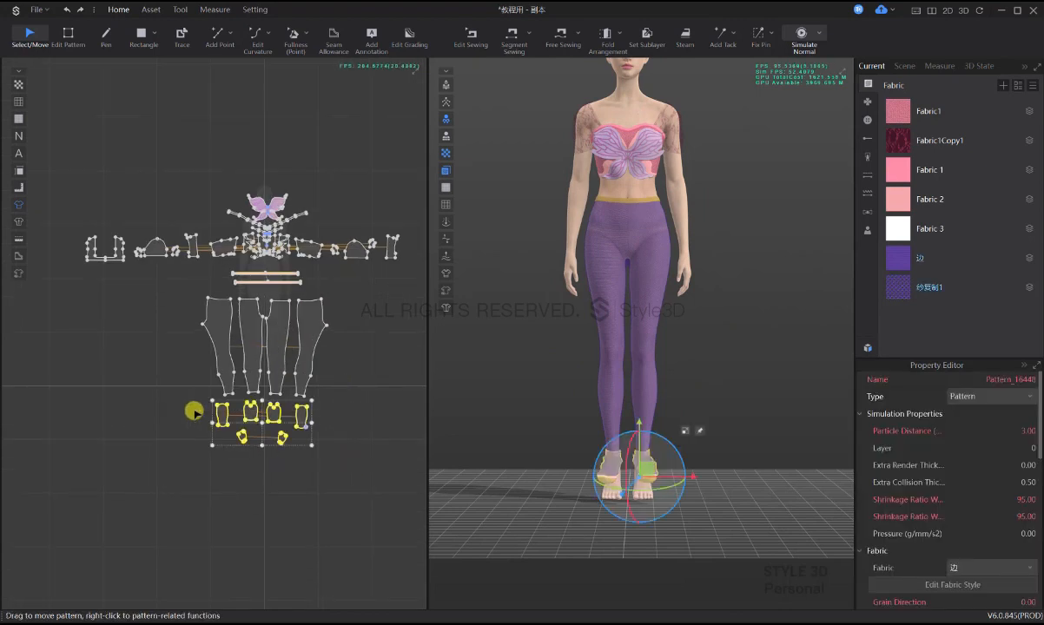
pyautogui.press('Delete')
pyautogui.press('space')
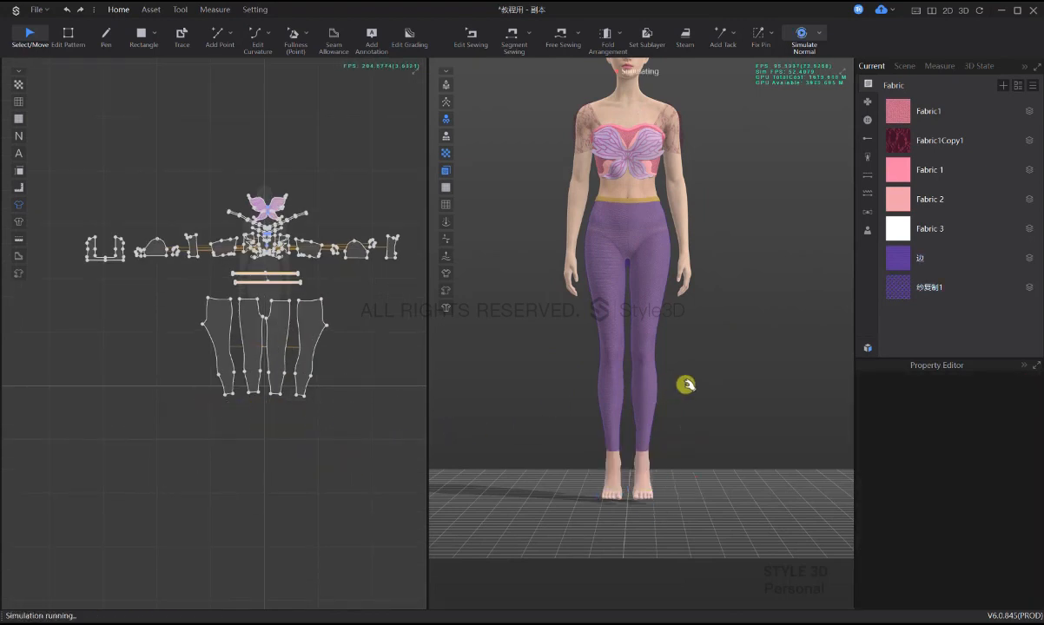
pyautogui.press('space')
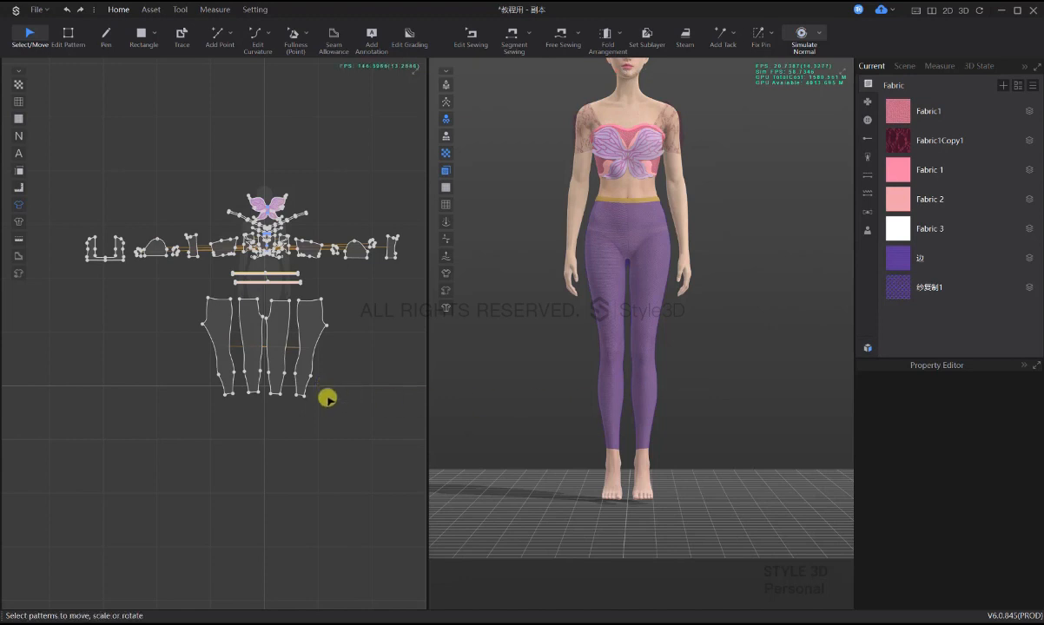
# - Assign the lace fabric Fabric1Copy1 to all leggings and waistband pieces and resimulate
pyautogui.moveTo(355, 405); pyautogui.dragTo(396, 482, button='middle')
pyautogui.moveTo(382, 477); pyautogui.dragTo(224, 334)
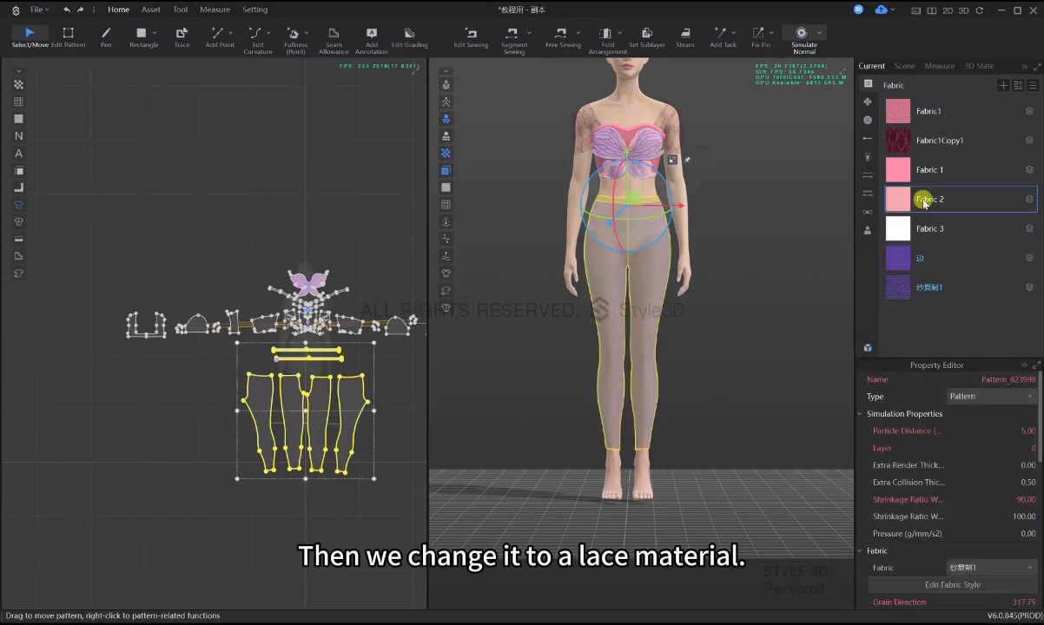
pyautogui.rightClick(895, 138)
pyautogui.click(929, 181)
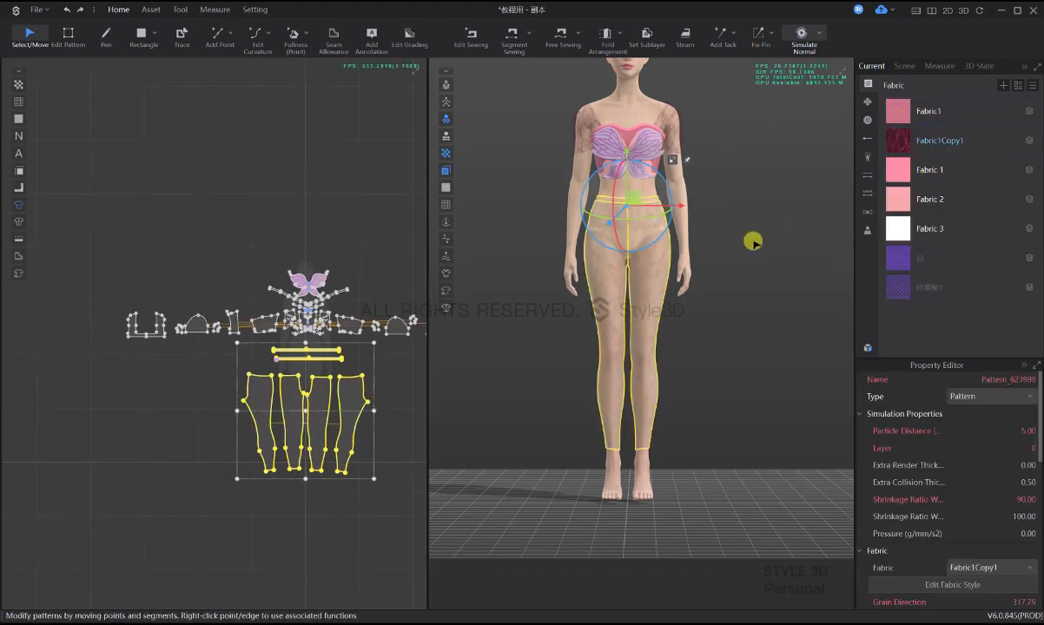
pyautogui.click(729, 240)
pyautogui.scroll(4, 692, 273)
pyautogui.scroll(-4, 656, 249)
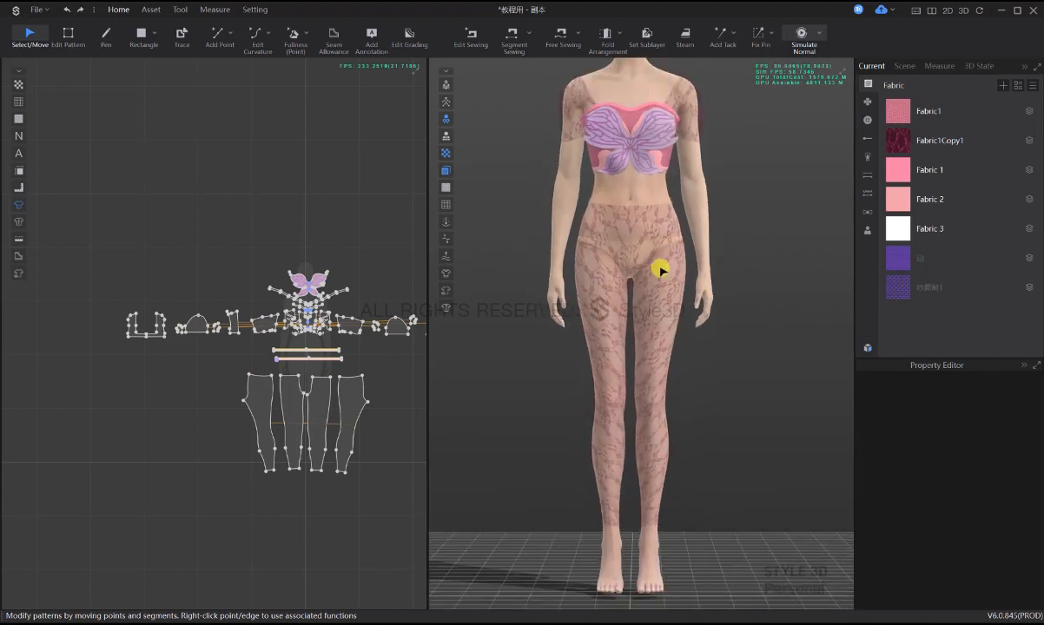
pyautogui.press('space')
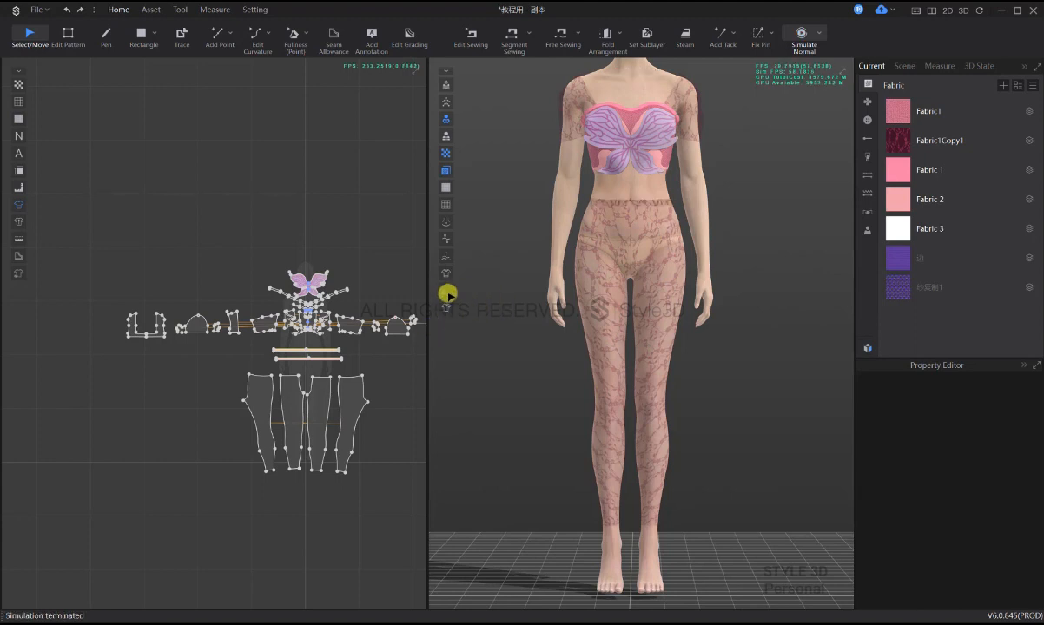
# - Select both leggings waistband pieces and turn off their Bond property
pyautogui.scroll(3, 338, 365)
pyautogui.moveTo(374, 364); pyautogui.dragTo(227, 321)
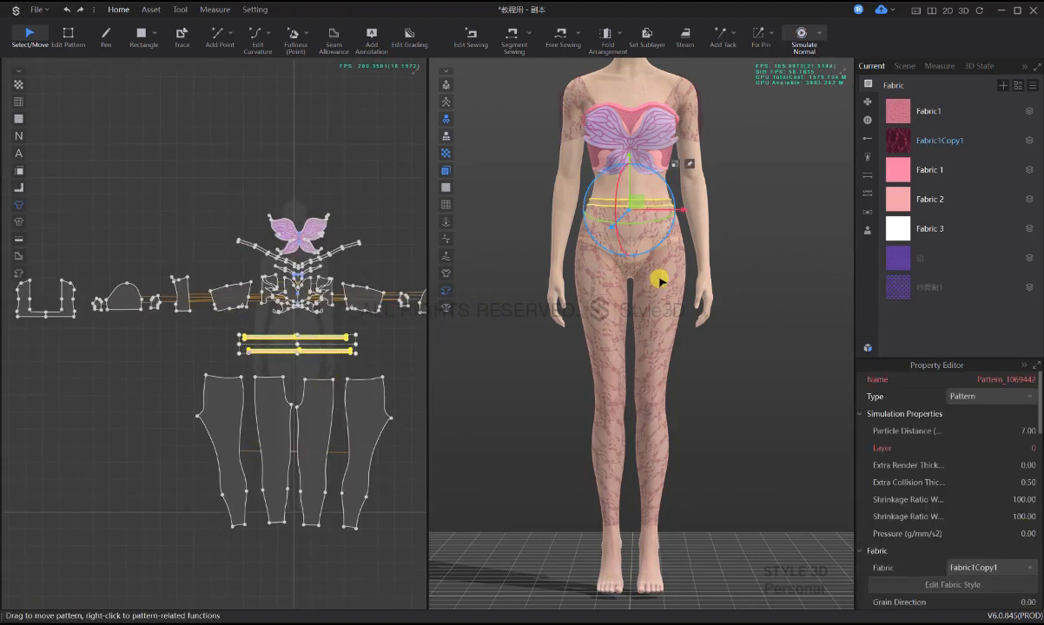
pyautogui.rightClick(658, 203)
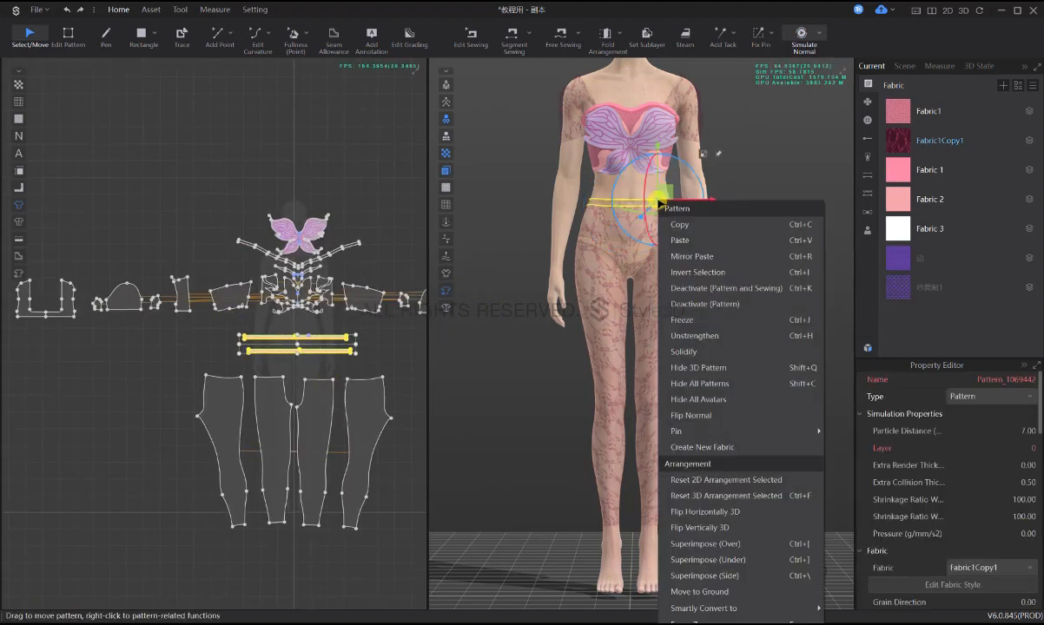
pyautogui.click(709, 6)
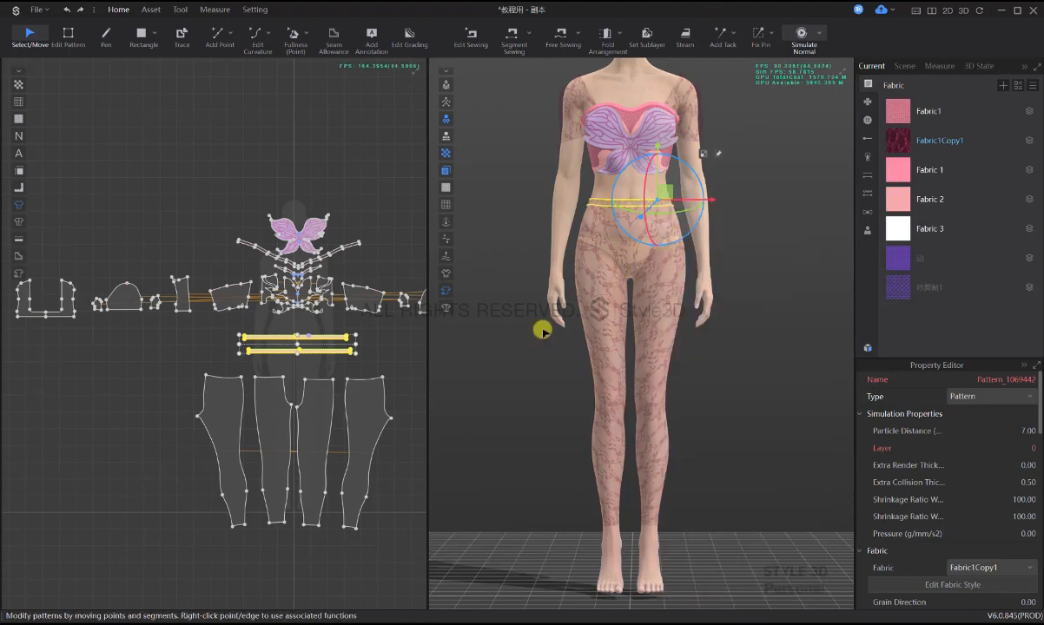
pyautogui.scroll(5, 518, 350)
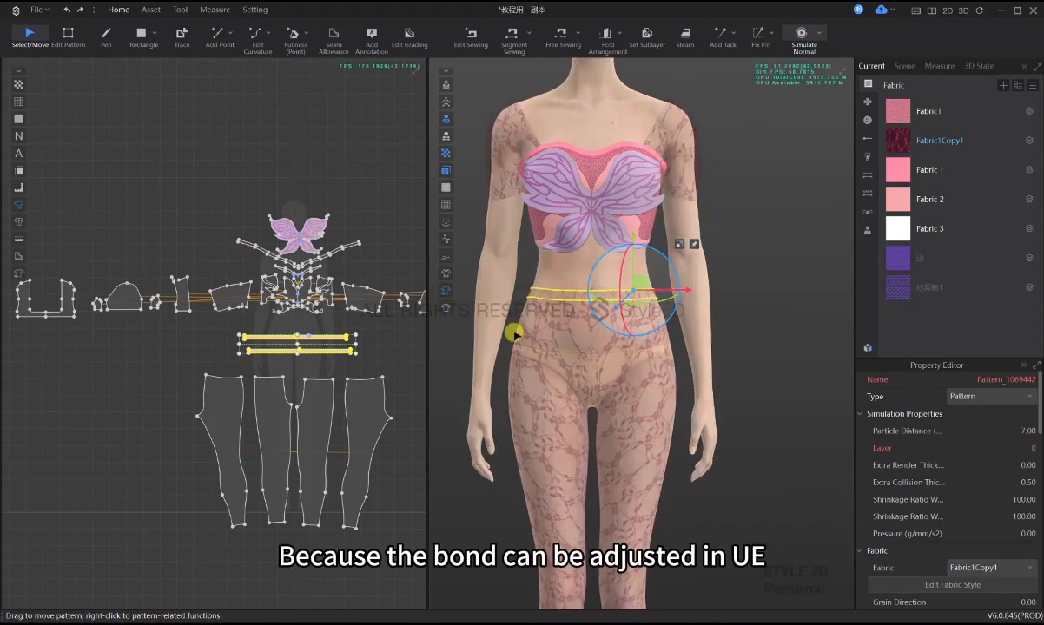
pyautogui.scroll(5, 347, 354)
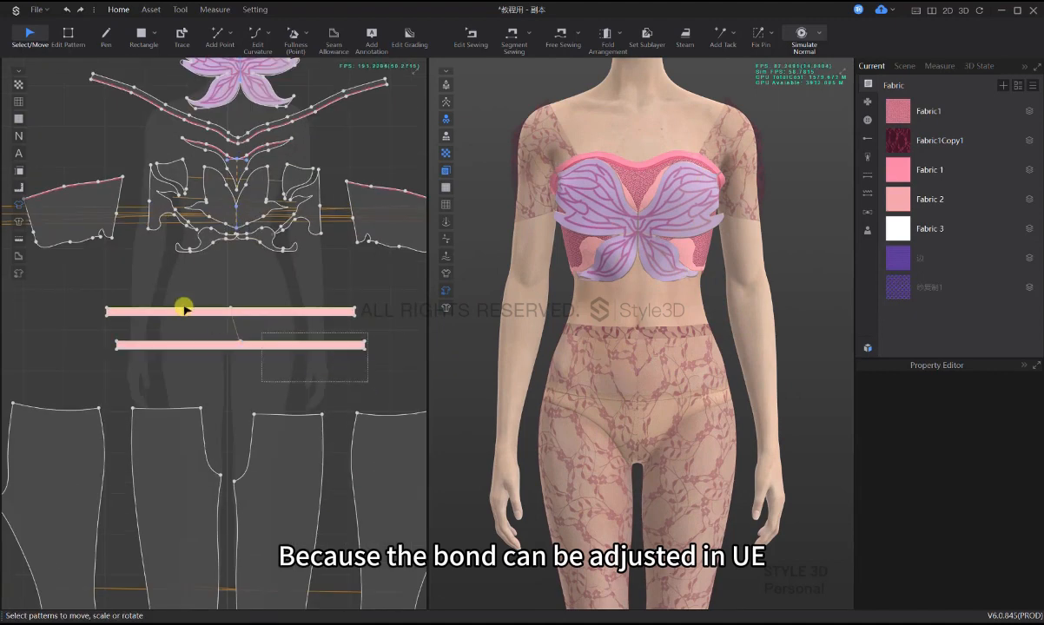
pyautogui.scroll(-5, 1008, 460)
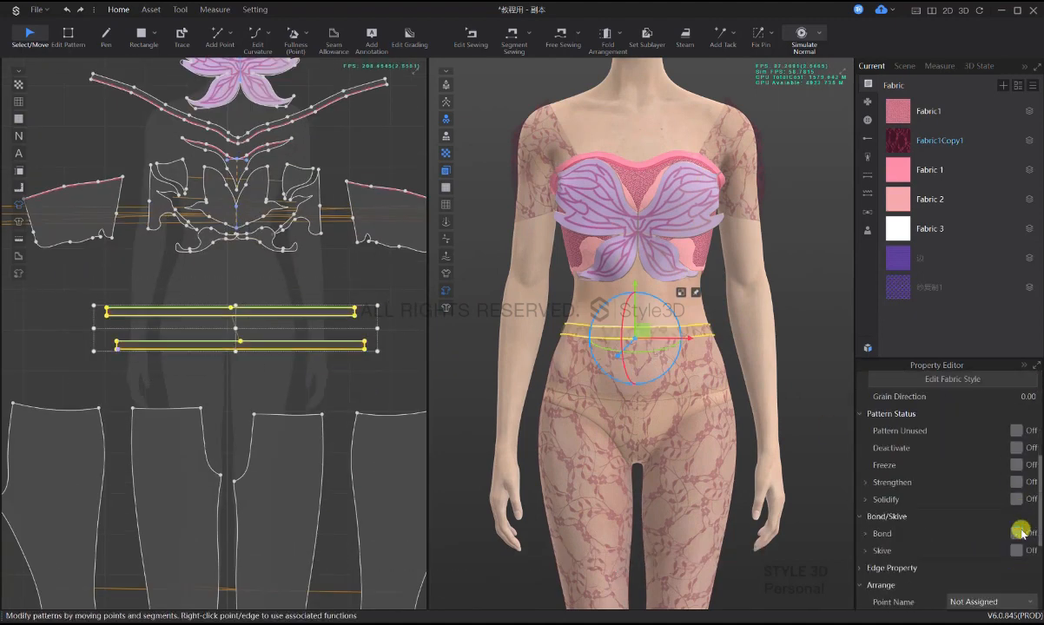
pyautogui.scroll(-3, 770, 382)
# - Simulate the lace leggings with the unbonded waistband, stop the simulation and check the full outfit from the front
pyautogui.press('space')
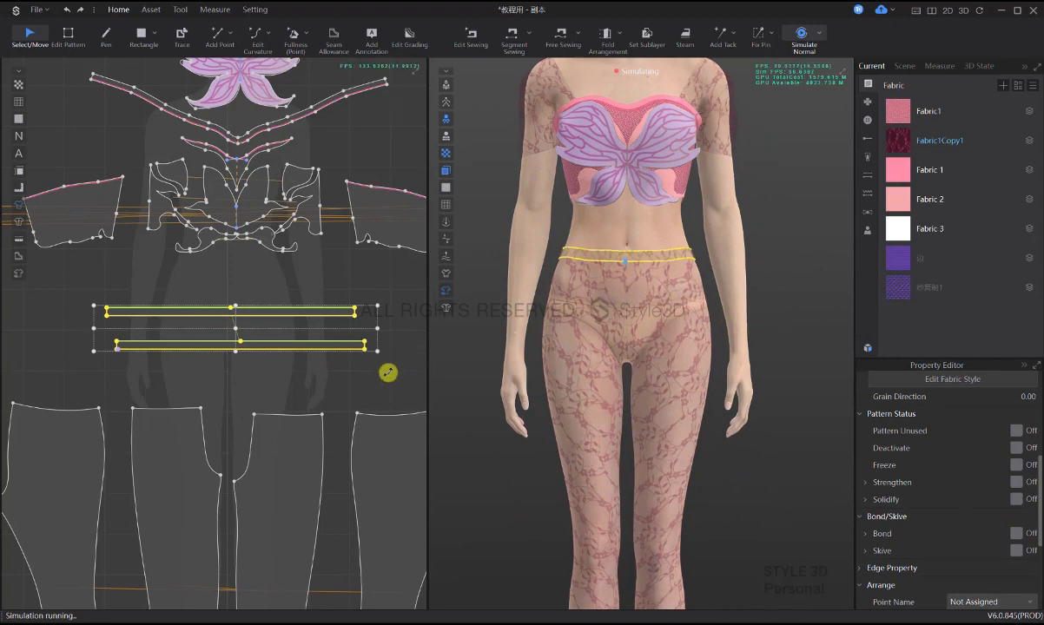
pyautogui.click(799, 338)
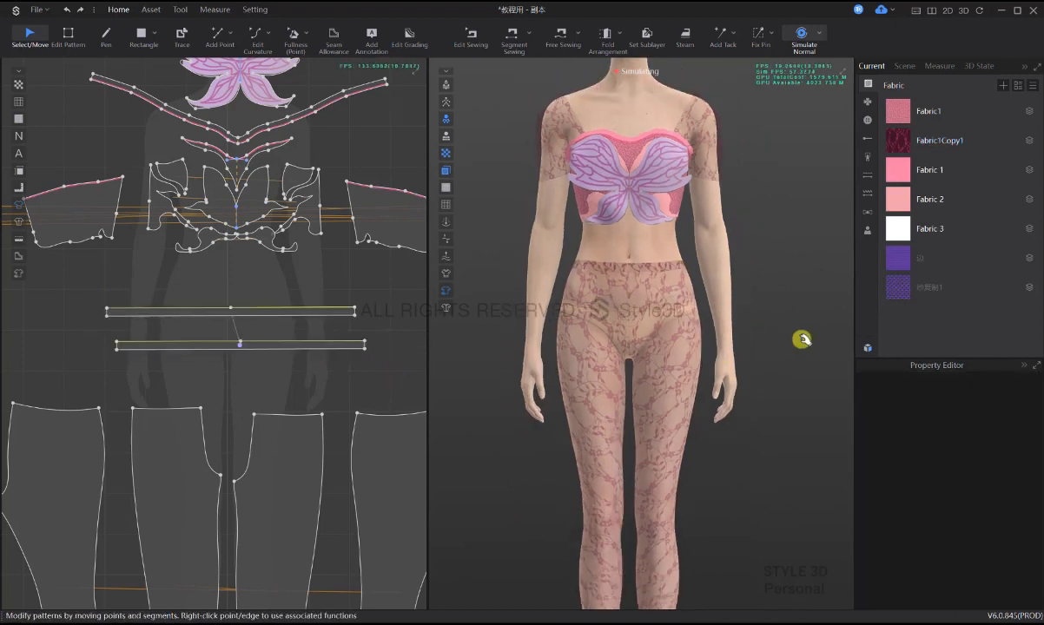
pyautogui.scroll(-2, 799, 339)
pyautogui.press('space')
pyautogui.scroll(-2, 696, 332)
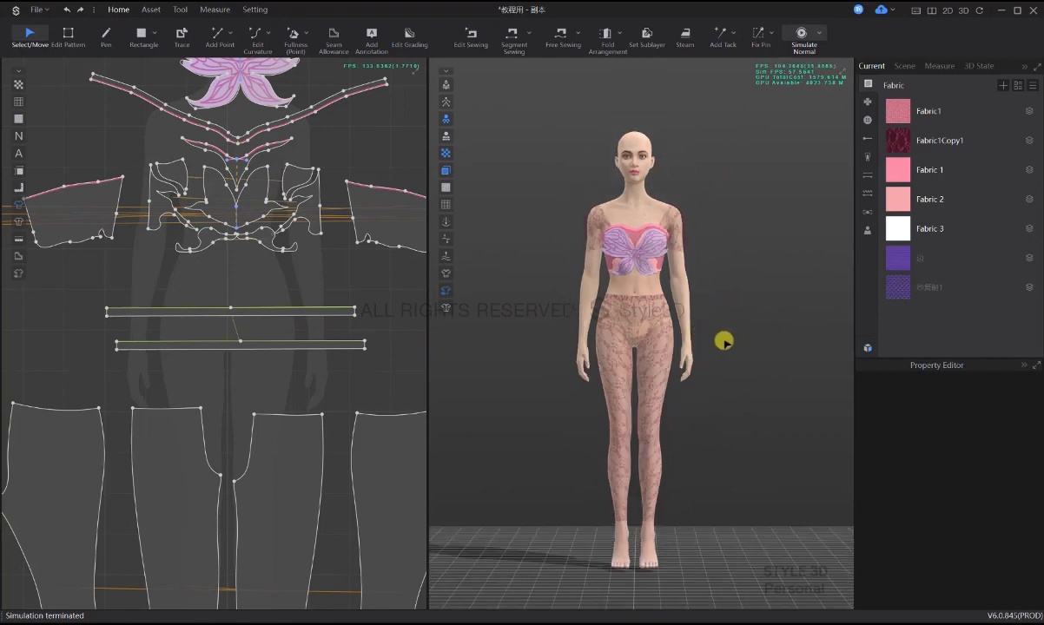
pyautogui.moveTo(724, 340); pyautogui.dragTo(595, 345, button='right')
pyautogui.press('2')
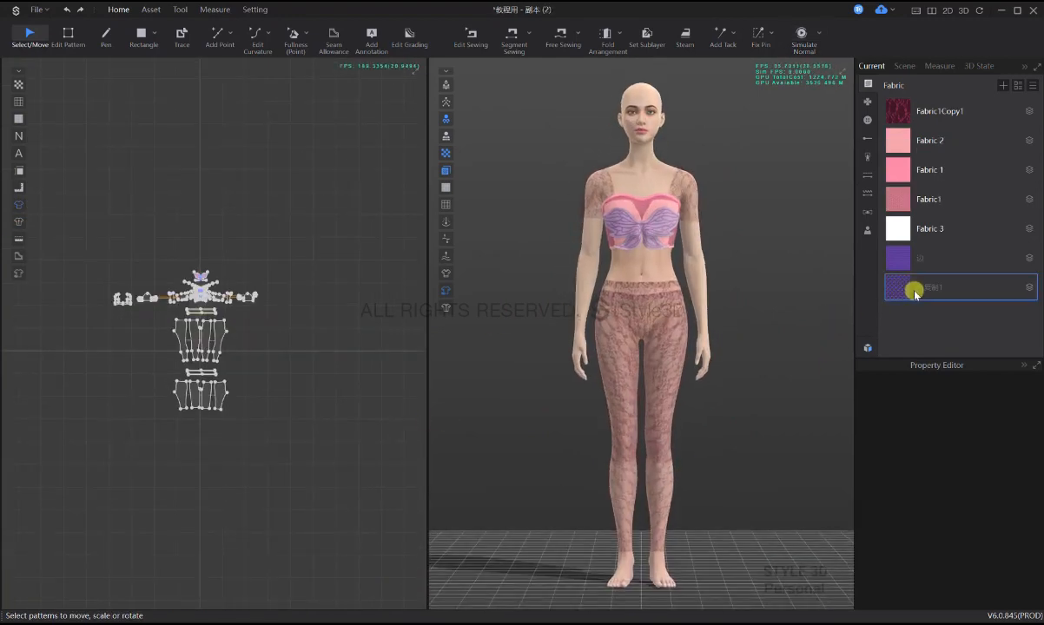
# - Remove the two unused purple fabrics and hide all garment pieces in the 3D view to expose the bare avatar
pyautogui.click(920, 112)
pyautogui.click(670, 275)
pyautogui.press('h')
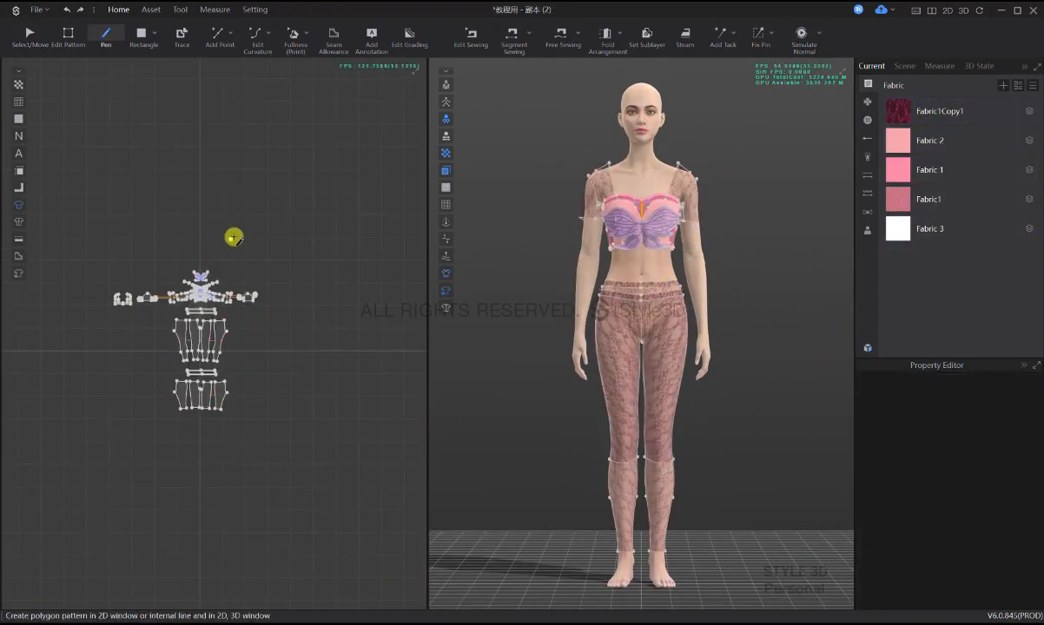
pyautogui.press('q')
pyautogui.moveTo(284, 441); pyautogui.dragTo(88, 241)
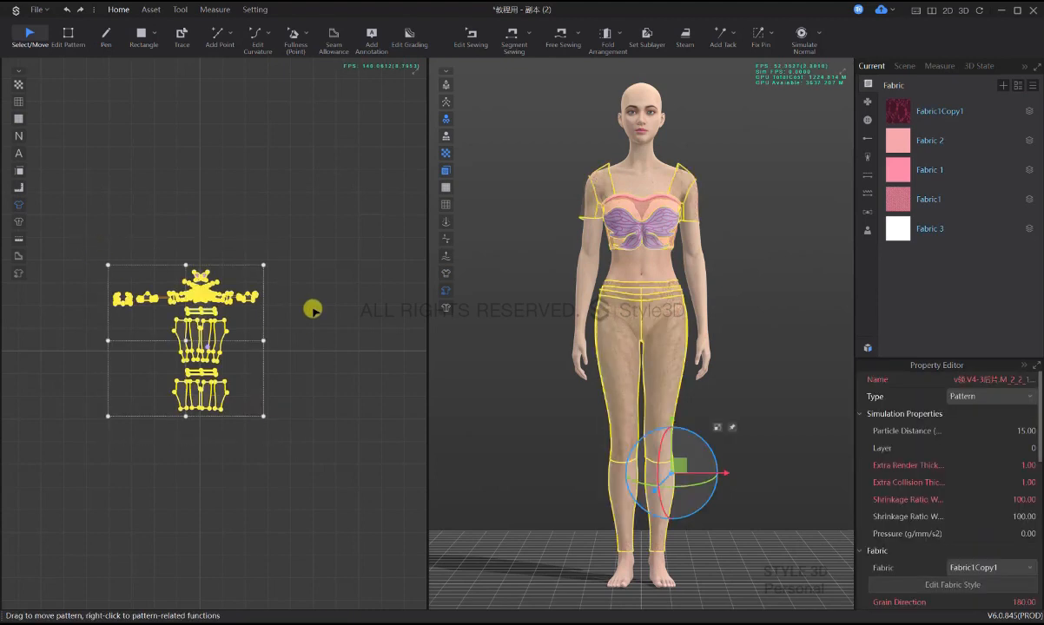
pyautogui.hotkey('shift', 'q')
pyautogui.click(324, 231)
# - Start the front sleeve outline on the avatar with the Pen tool, curving from the shoulder point through the underarm
pyautogui.press('h')
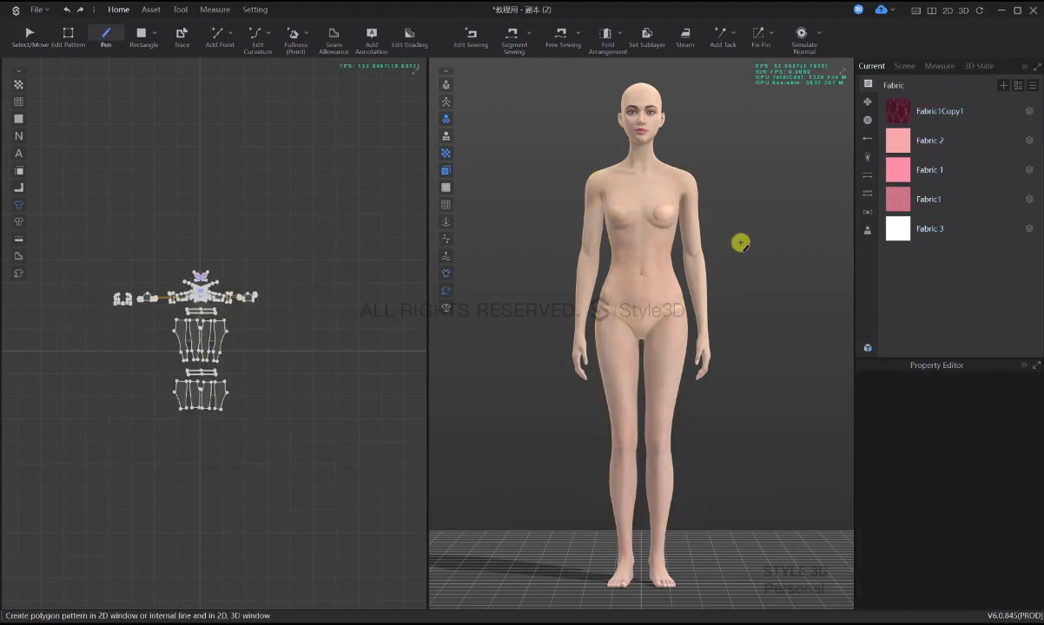
pyautogui.moveTo(665, 207); pyautogui.dragTo(670, 283, button='middle')
pyautogui.scroll(6, 671, 282)
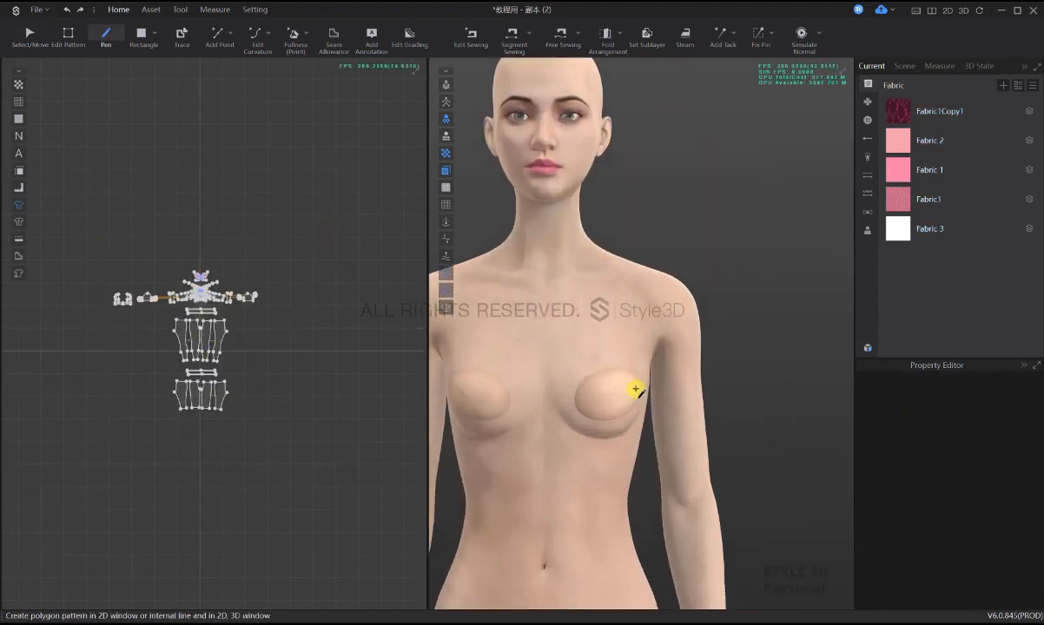
pyautogui.moveTo(663, 371); pyautogui.dragTo(624, 420, button='right')
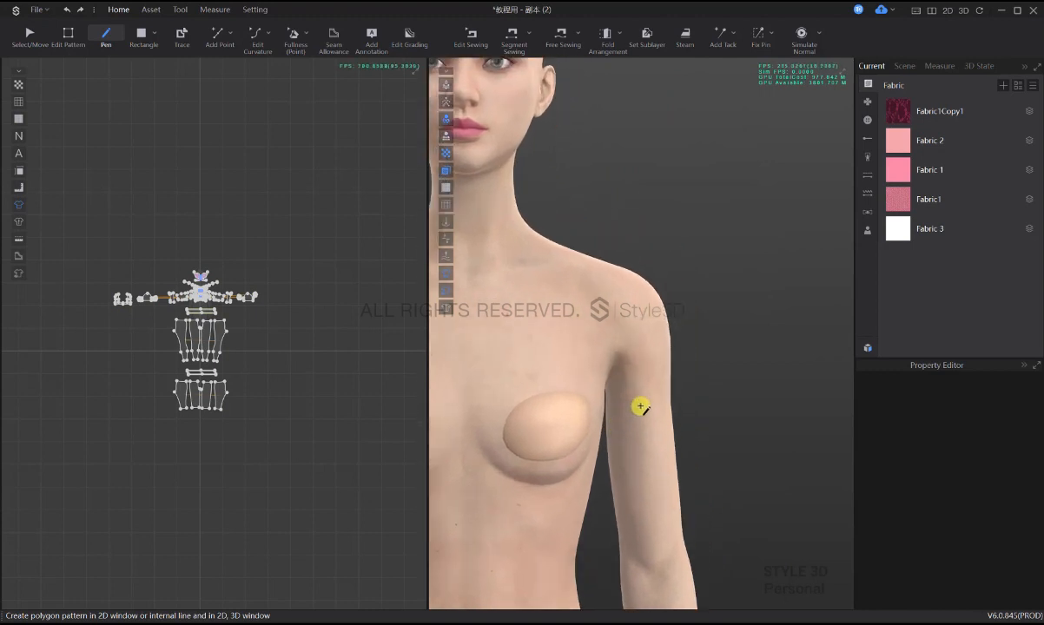
pyautogui.moveTo(690, 392); pyautogui.dragTo(658, 422, button='right')
pyautogui.scroll(-6, 657, 422)
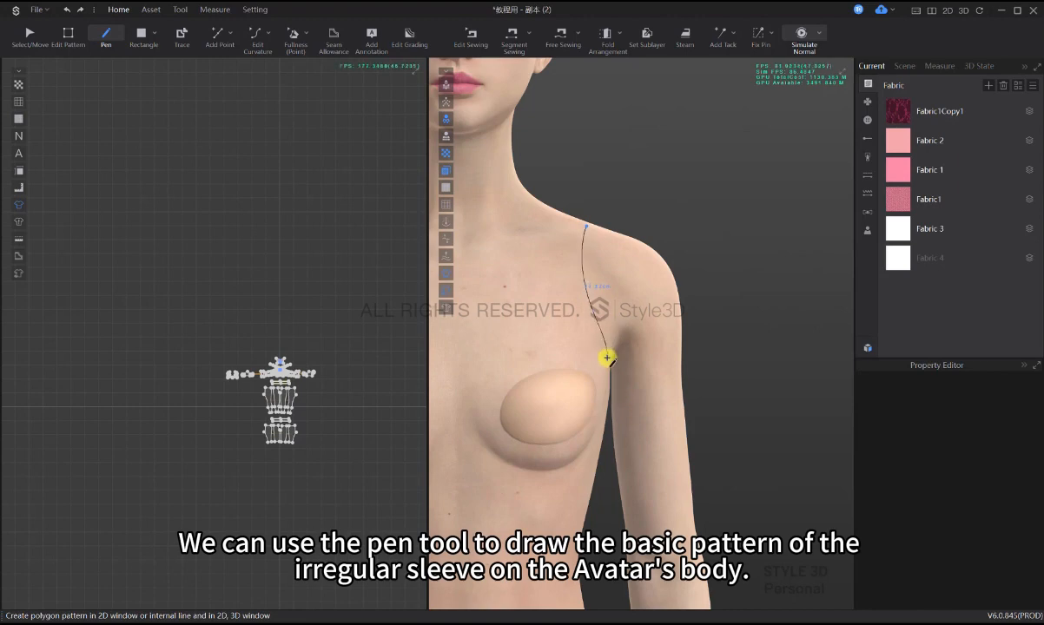
pyautogui.click(616, 410)
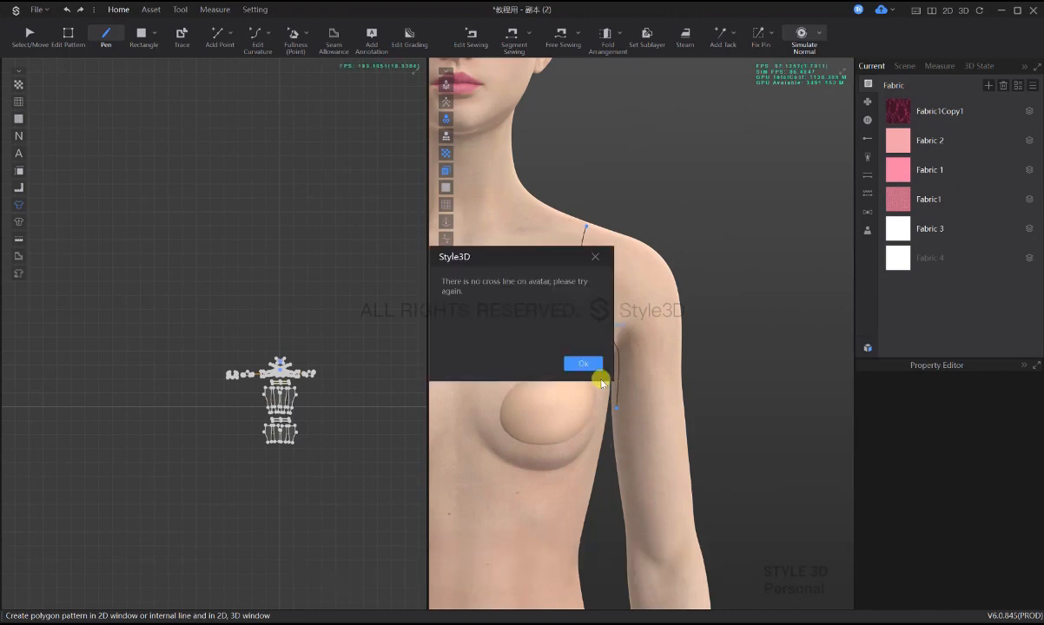
pyautogui.click(581, 361)
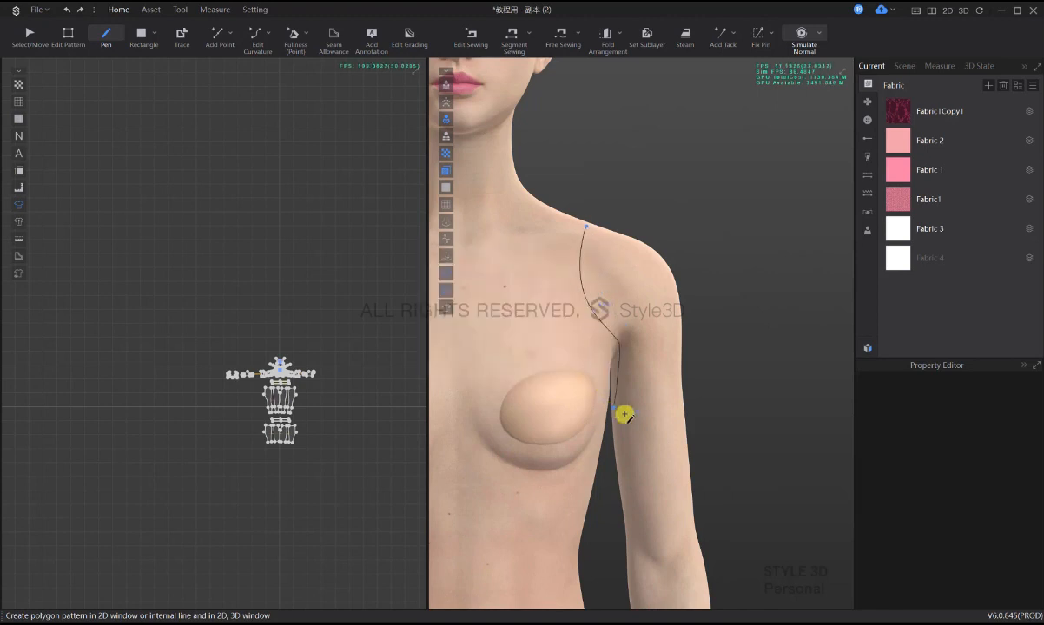
# - Continue the front sleeve outline around the hem and up the outer arm, closing it at the shoulder
pyautogui.moveTo(617, 448)
pyautogui.mouseDown(button='right')
pyautogui.moveTo(636, 368)
pyautogui.moveTo(665, 378)
pyautogui.moveTo(635, 380)
pyautogui.moveTo(640, 448)
pyautogui.moveTo(605, 465)
pyautogui.mouseUp(button='right')
pyautogui.moveTo(612, 391)
pyautogui.mouseDown(button='right')
pyautogui.moveTo(566, 273)
pyautogui.moveTo(666, 191)
pyautogui.moveTo(617, 165)
pyautogui.moveTo(614, 296)
pyautogui.moveTo(622, 245)
pyautogui.moveTo(627, 319)
pyautogui.mouseUp(button='right')
pyautogui.moveTo(624, 180); pyautogui.dragTo(610, 163, button='right')
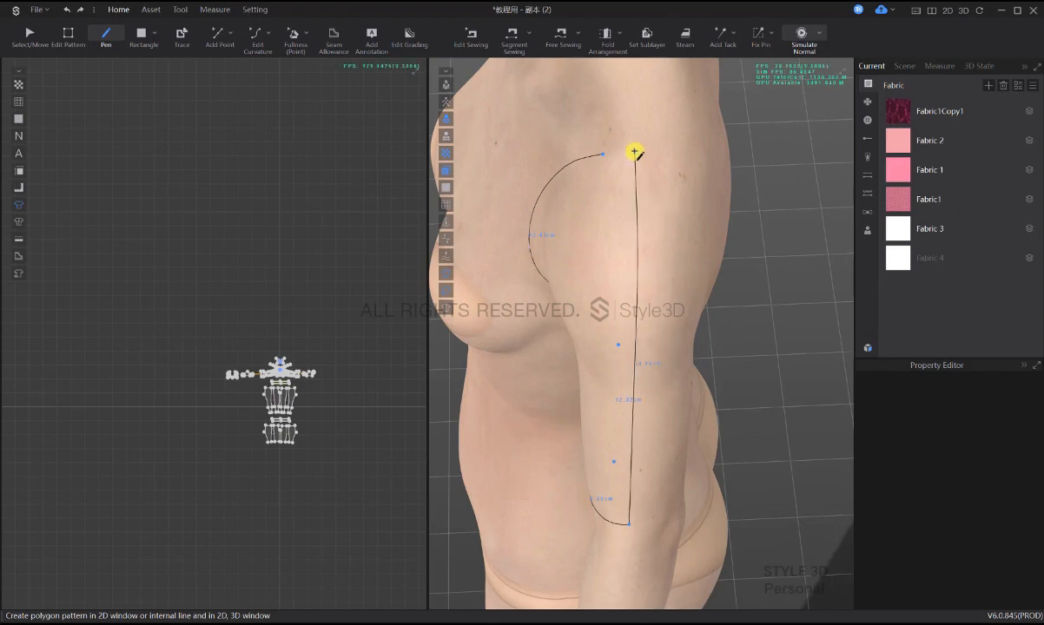
pyautogui.click(634, 152)
pyautogui.click(602, 154)
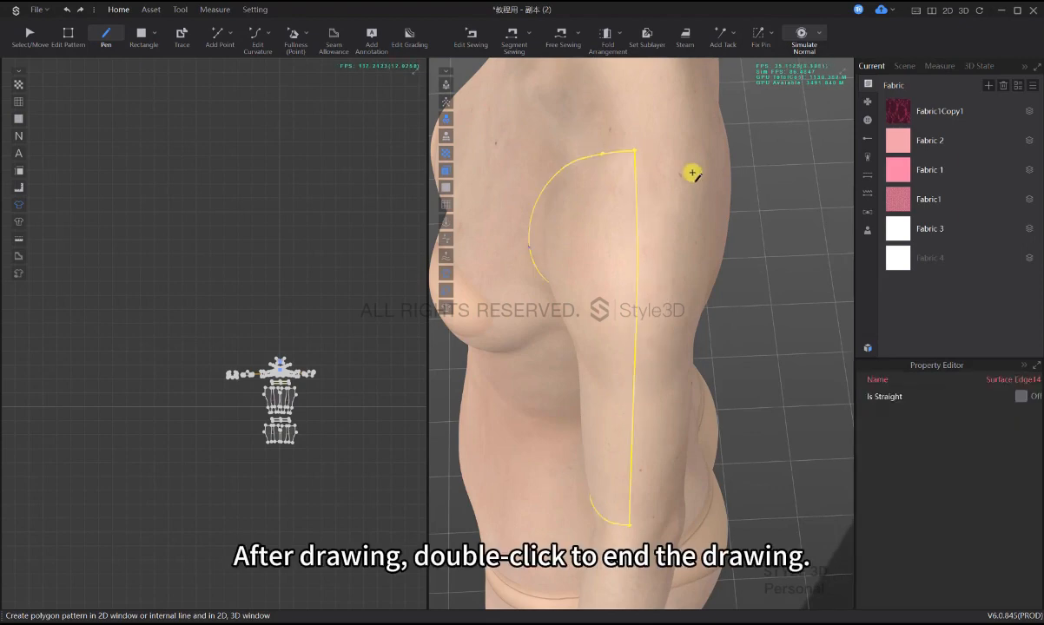
# - Generate the front sleeve pattern from the drawn outline and apply Fabric 4 to it
pyautogui.press('2')
pyautogui.press('Return')
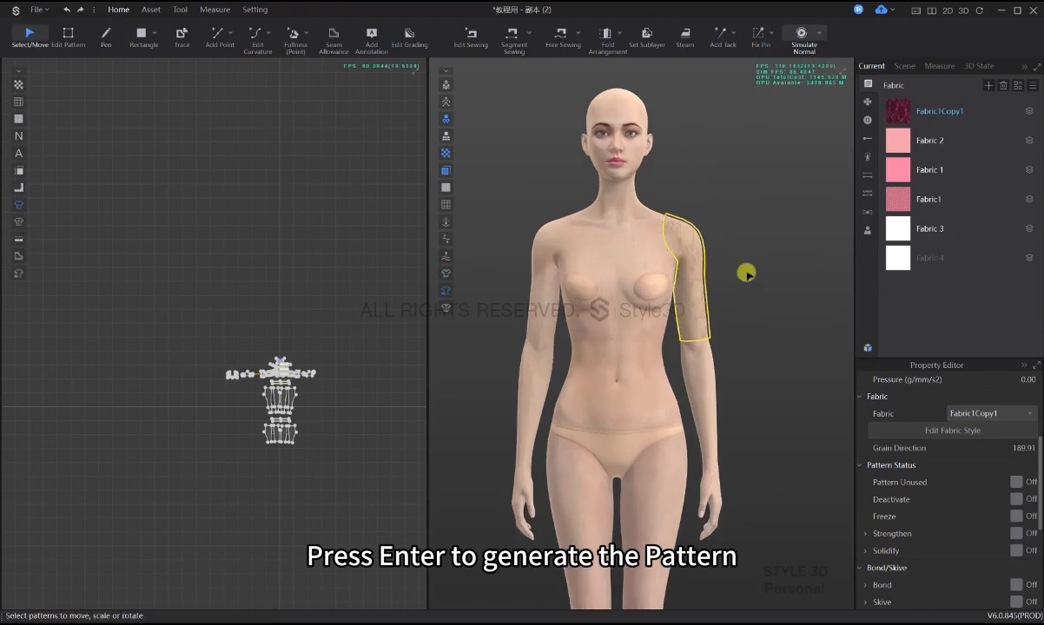
pyautogui.moveTo(896, 273); pyautogui.dragTo(692, 296)
# - Draw the back sleeve outline on the avatar's arm along the front piece's edge and generate its pattern
pyautogui.scroll(5, 673, 316)
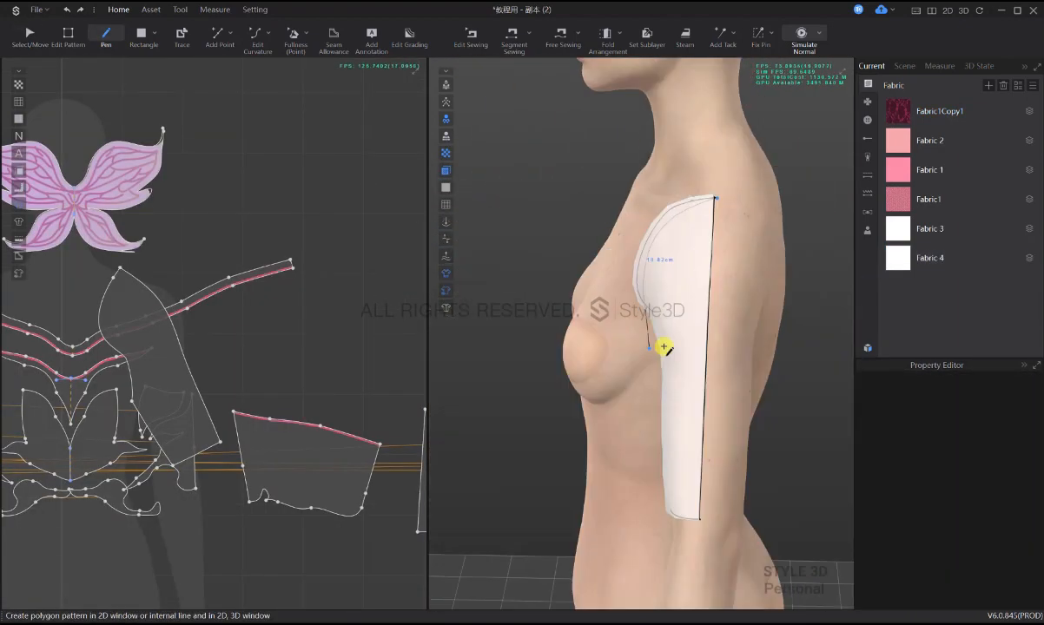
pyautogui.scroll(5, 592, 310)
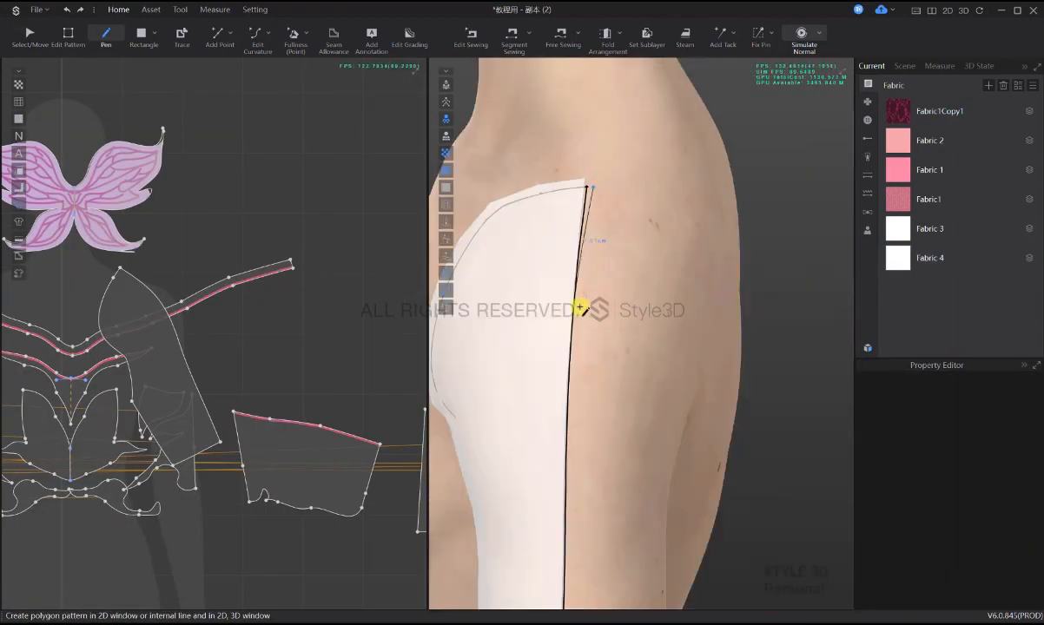
pyautogui.moveTo(570, 286); pyautogui.dragTo(552, 113, button='middle')
pyautogui.click(540, 445)
pyautogui.moveTo(564, 445); pyautogui.dragTo(722, 382, button='right')
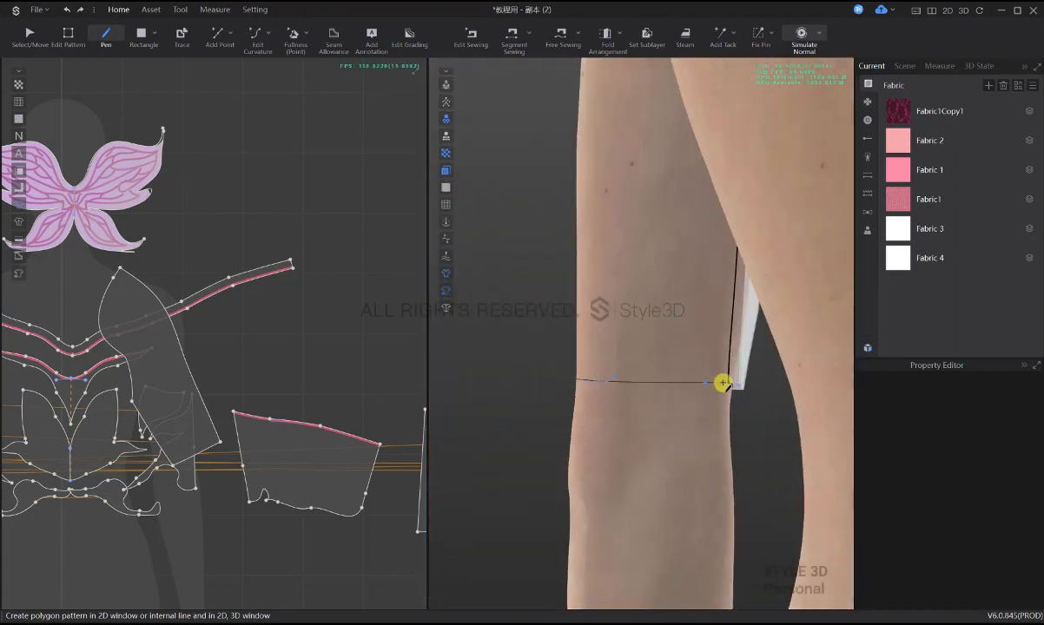
pyautogui.click(722, 382)
pyautogui.moveTo(701, 173); pyautogui.dragTo(661, 365, button='middle')
pyautogui.scroll(-5, 587, 348)
pyautogui.scroll(8, 526, 348)
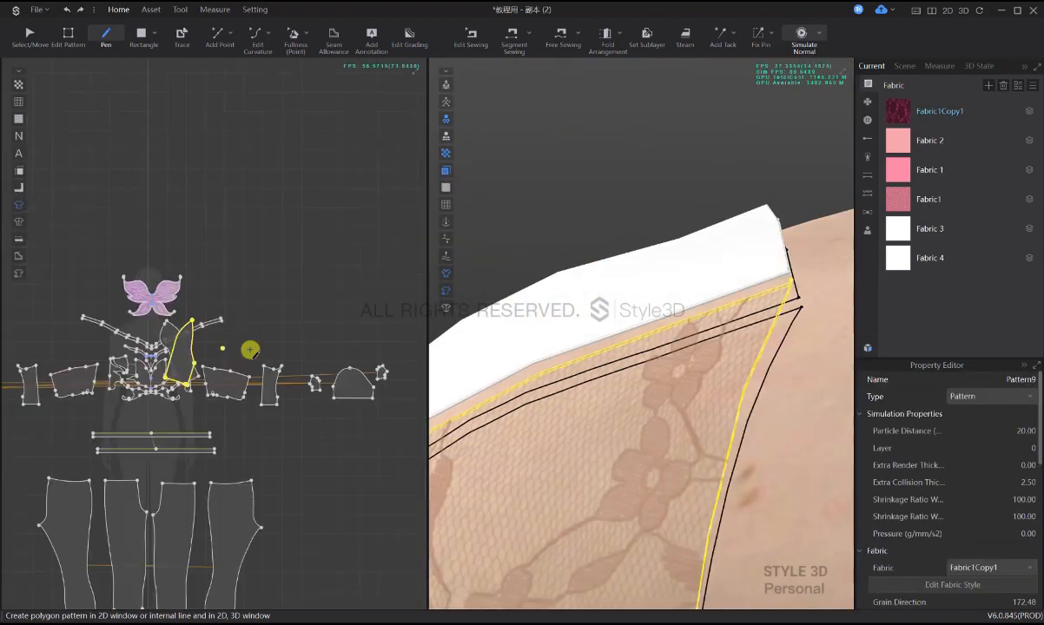
# - Move the new front and back sleeve patterns out to the empty area beside the other pieces in the 2D window
pyautogui.scroll(-3, 241, 353)
pyautogui.moveTo(234, 353); pyautogui.dragTo(195, 349, button='middle')
pyautogui.moveTo(158, 347); pyautogui.dragTo(316, 371)
pyautogui.scroll(-3, 264, 435)
pyautogui.moveTo(183, 370); pyautogui.dragTo(352, 384)
pyautogui.click(395, 385)
pyautogui.scroll(-5, 668, 384)
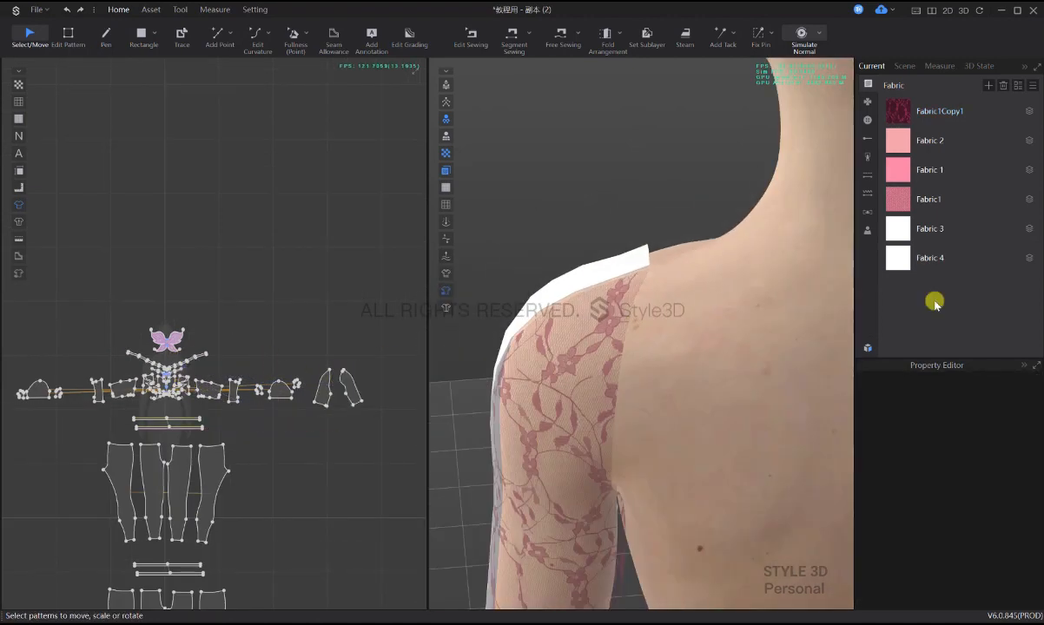
# - Set the particle distance of both new sleeve patterns to 10
pyautogui.moveTo(885, 264); pyautogui.dragTo(560, 369)
pyautogui.click(325, 382)
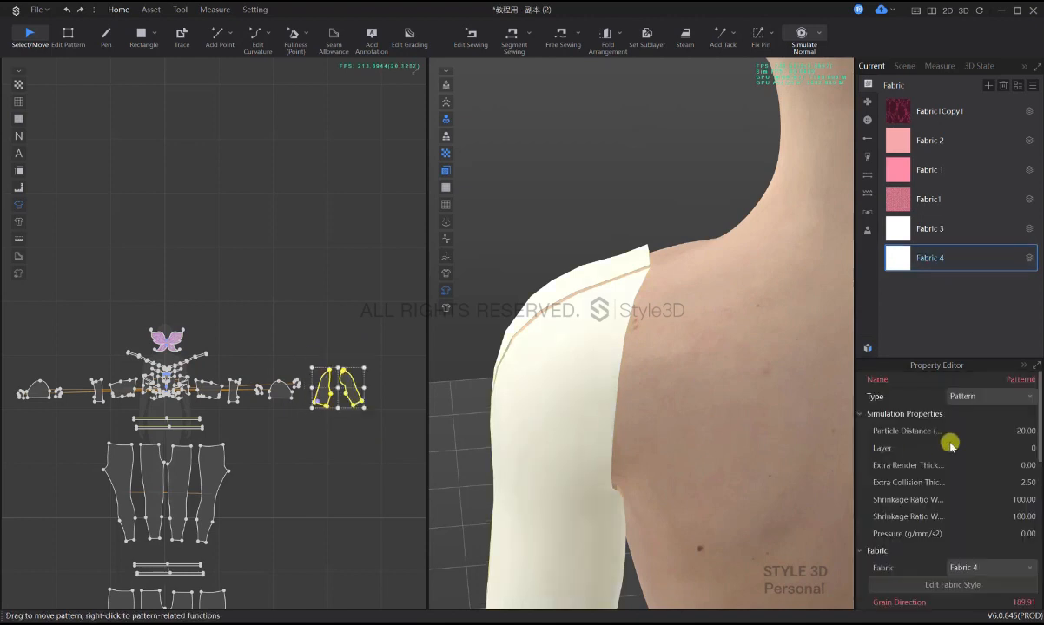
pyautogui.press('Return')
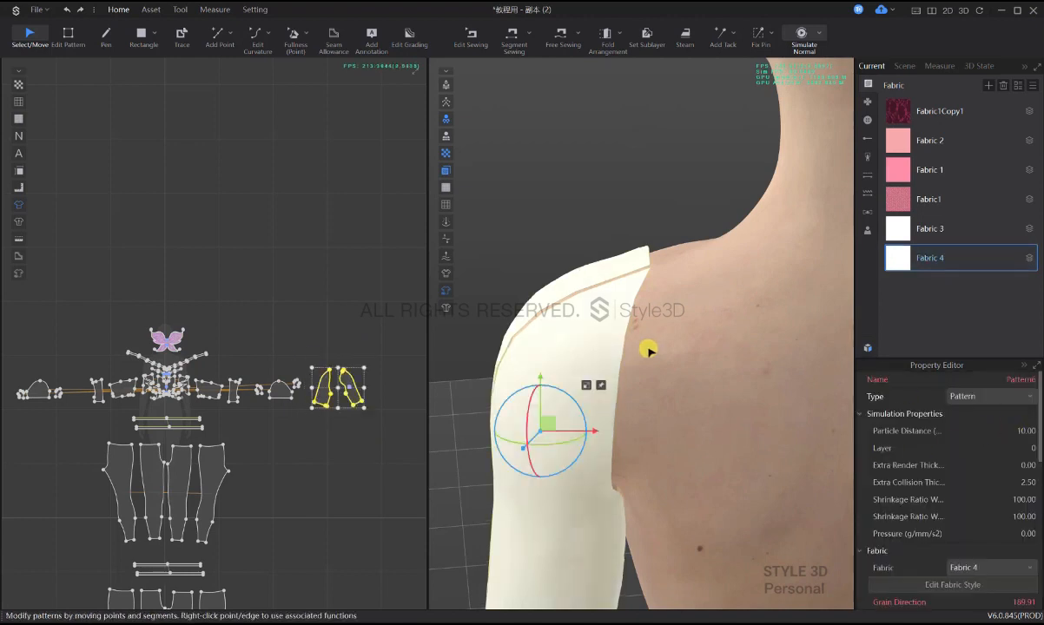
pyautogui.scroll(-3, 648, 349)
pyautogui.click(610, 204)
# - Sew the front and back sleeve pieces together along their long outer side seams and the short underarm edges
pyautogui.moveTo(638, 318); pyautogui.dragTo(604, 276, button='middle')
pyautogui.scroll(-6, 603, 276)
pyautogui.moveTo(602, 304)
pyautogui.mouseDown(button='right')
pyautogui.moveTo(635, 287)
pyautogui.moveTo(602, 283)
pyautogui.mouseUp(button='right')
pyautogui.scroll(5, 343, 376)
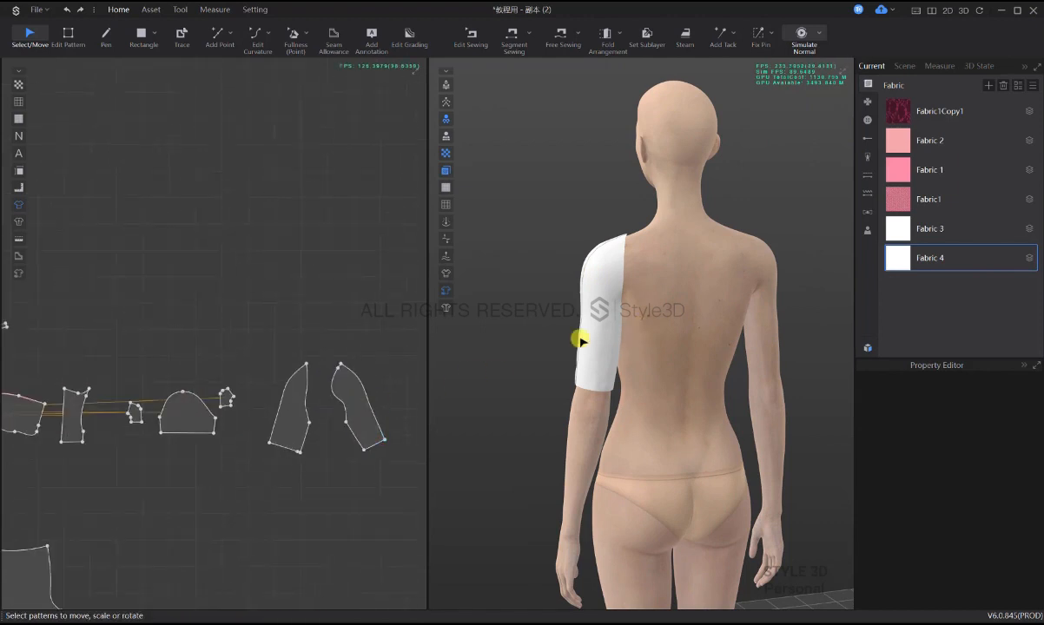
pyautogui.press('n')
pyautogui.click(366, 379)
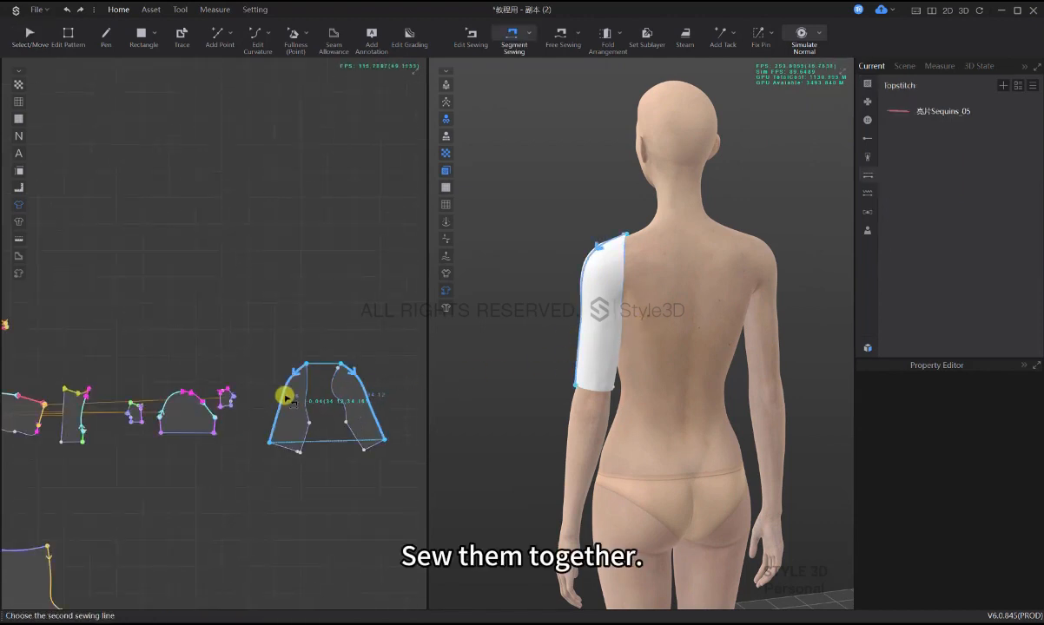
pyautogui.click(286, 397)
pyautogui.click(312, 430)
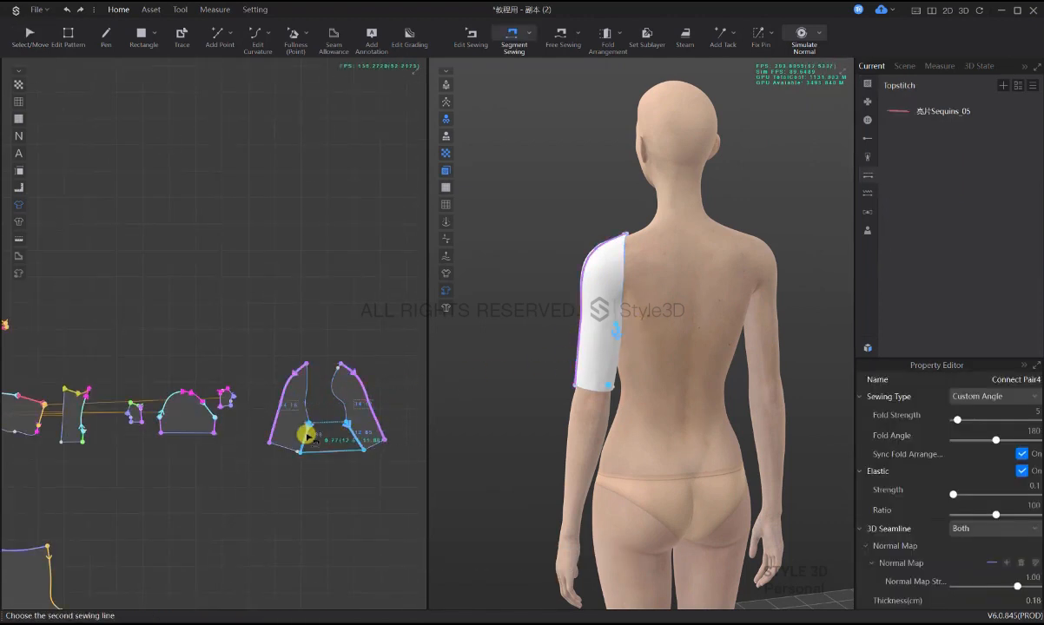
# - Simulate the sewn sleeve on the avatar's arm and pull its shoulder edge into place
pyautogui.moveTo(614, 410); pyautogui.dragTo(843, 393, button='right')
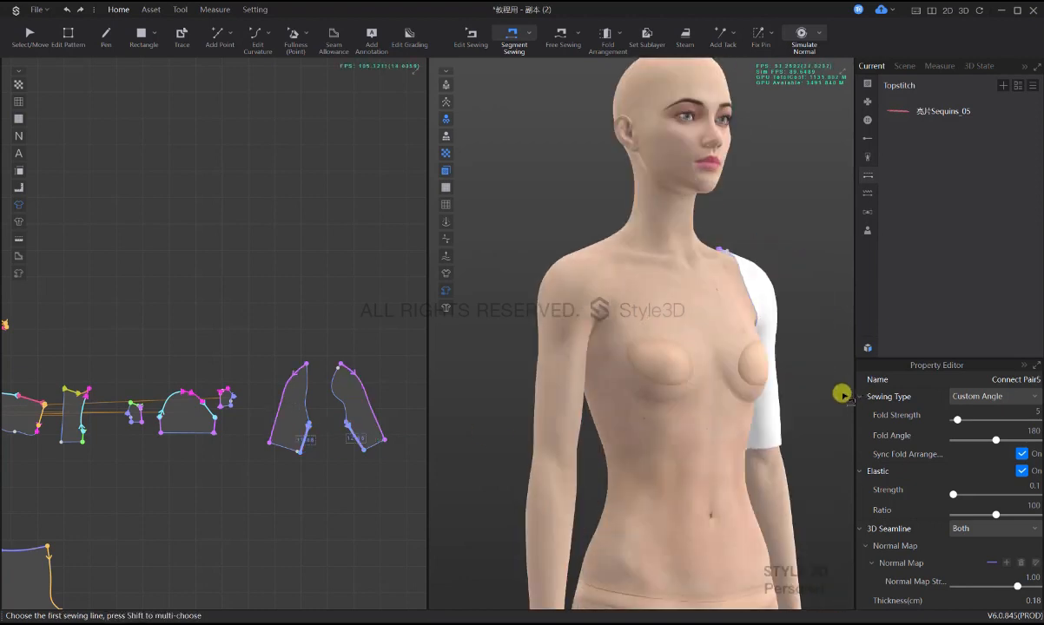
pyautogui.press('q')
pyautogui.press('2')
pyautogui.scroll(3, 683, 409)
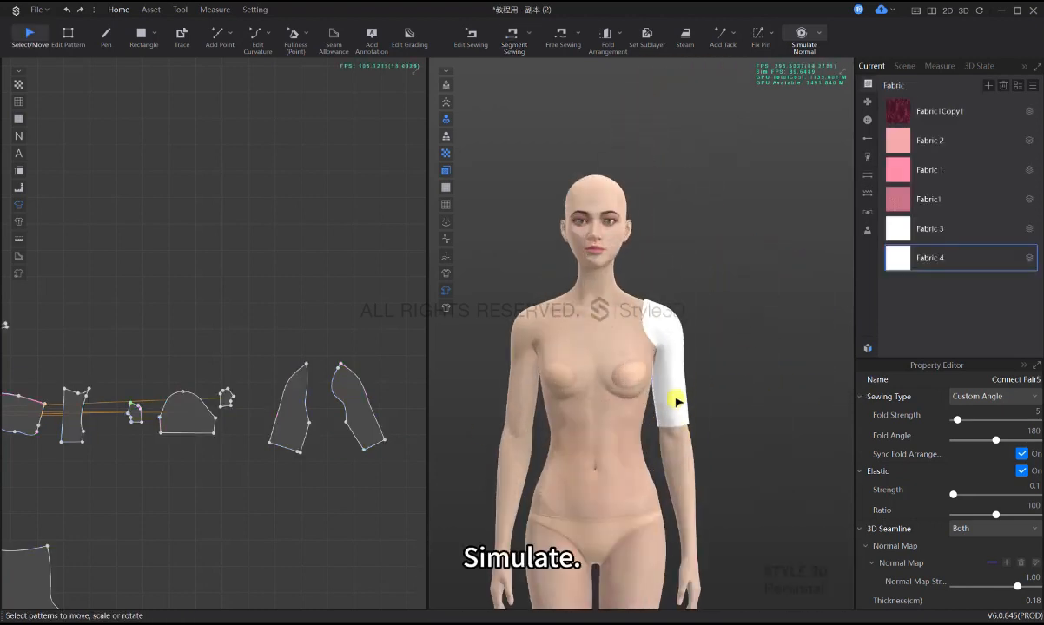
pyautogui.press('space')
pyautogui.click(641, 303)
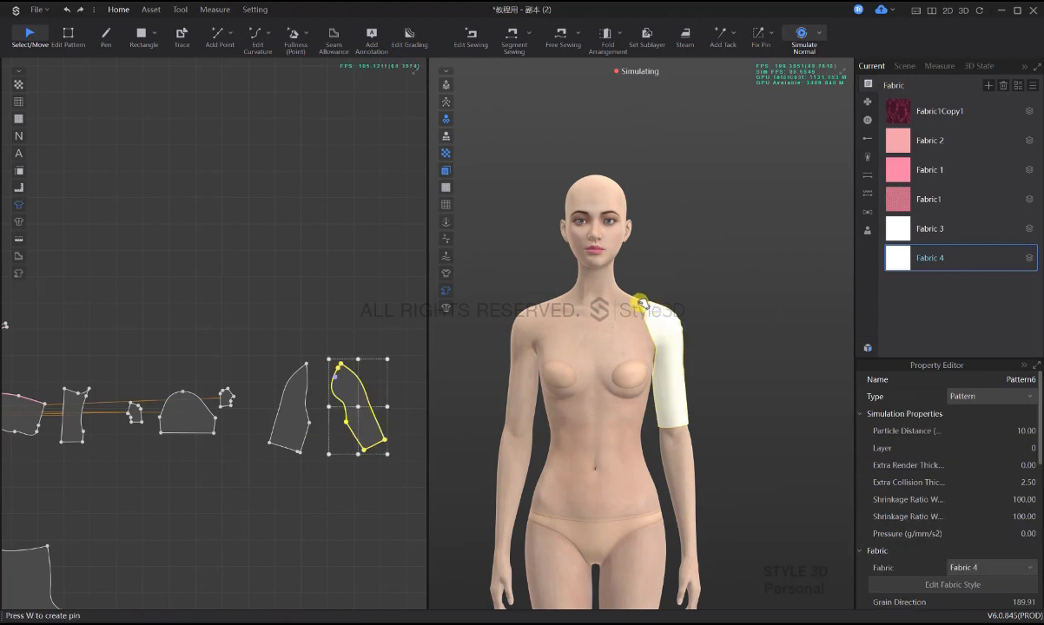
pyautogui.click(700, 295)
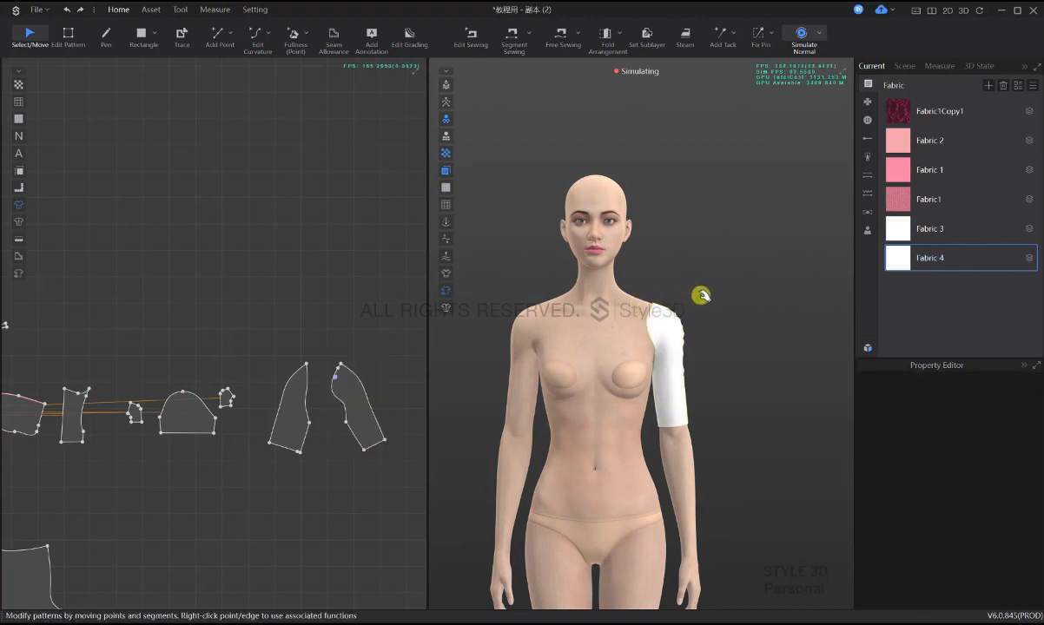
# - Adjust the number of curve points on the outer side seams of both the front and back sleeve pieces
pyautogui.click(349, 410)
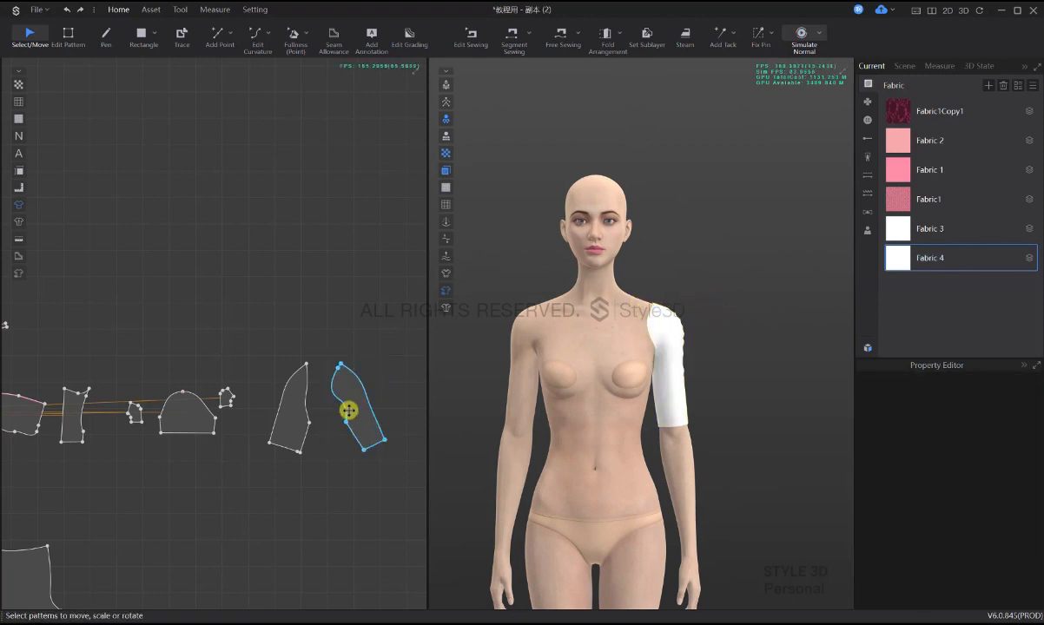
pyautogui.scroll(3, 375, 430)
pyautogui.click(372, 331)
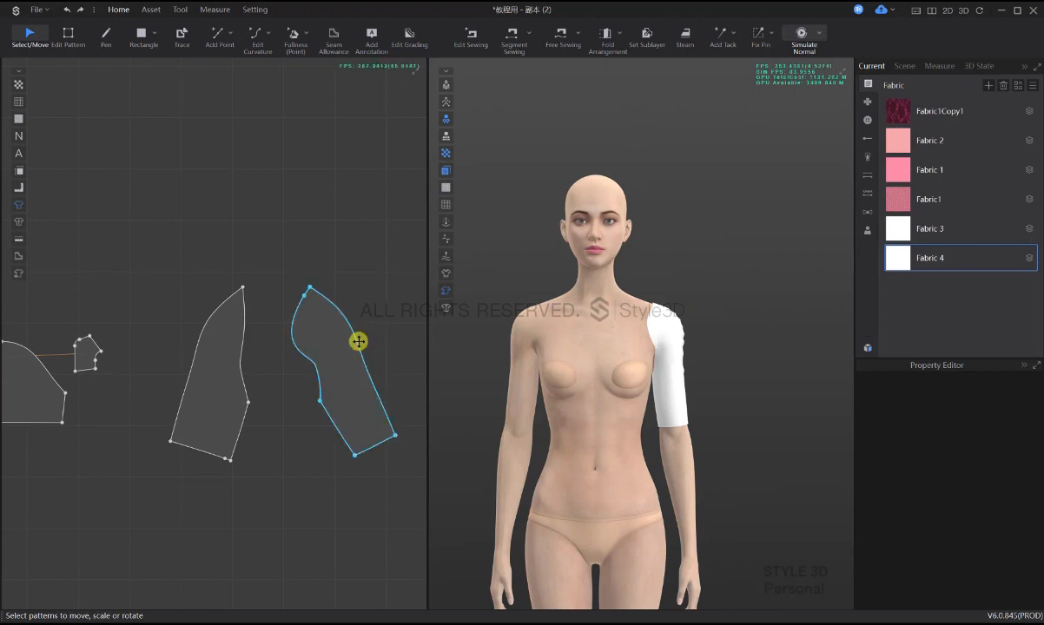
pyautogui.press('c')
pyautogui.click(356, 337)
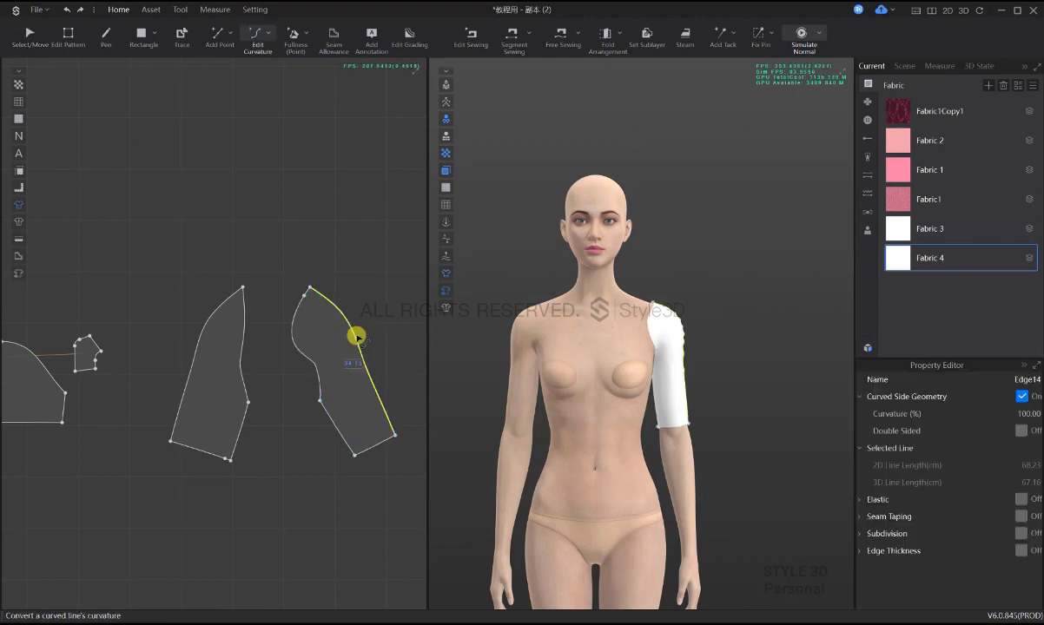
pyautogui.rightClick(356, 337)
pyautogui.click(408, 356)
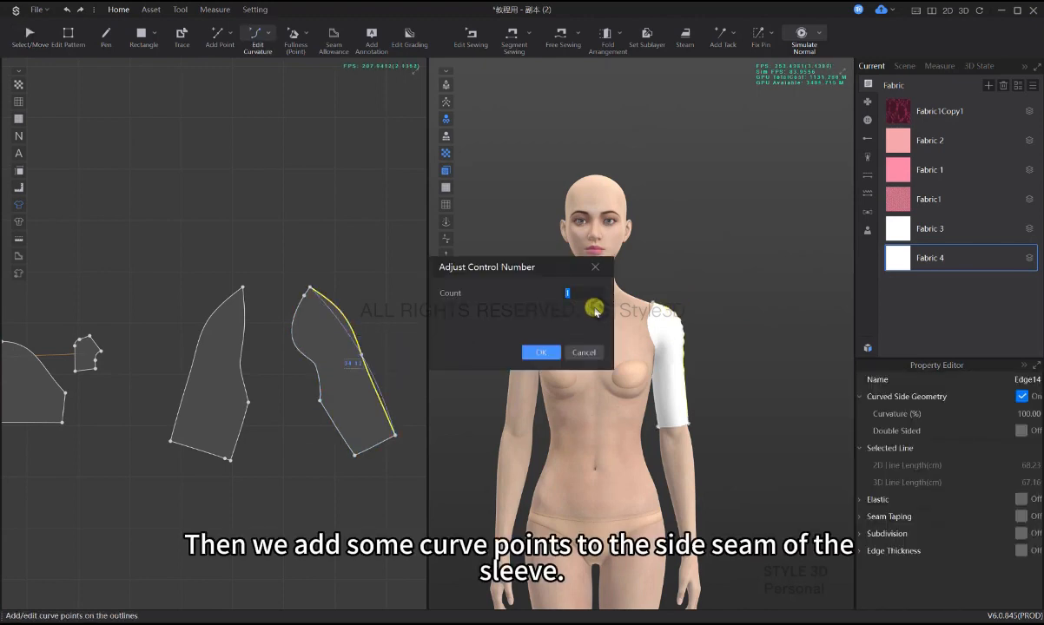
pyautogui.press('Return')
pyautogui.rightClick(199, 347)
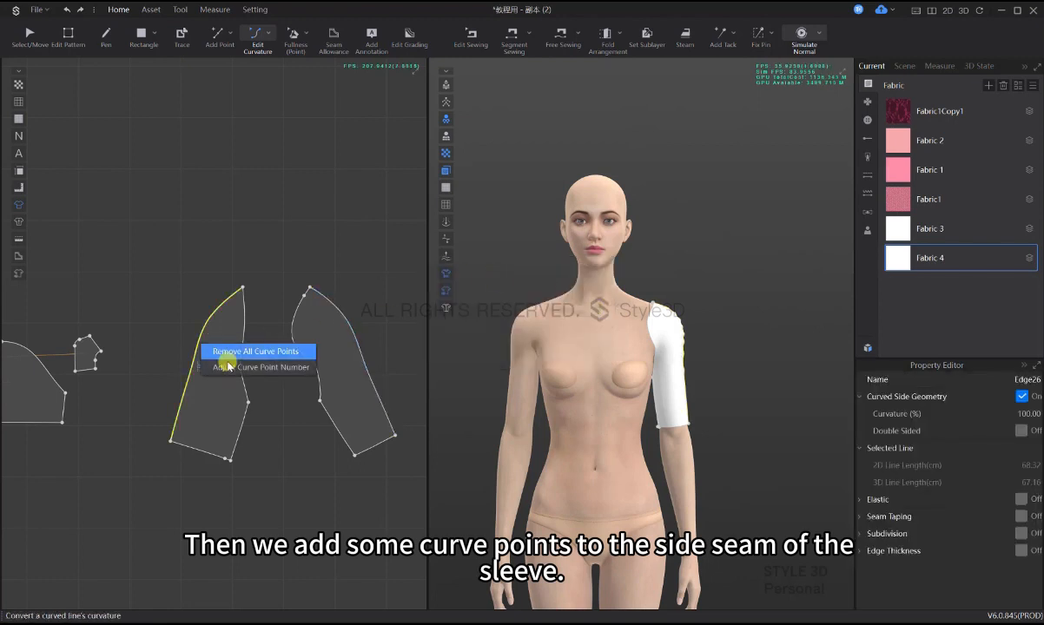
pyautogui.click(252, 350)
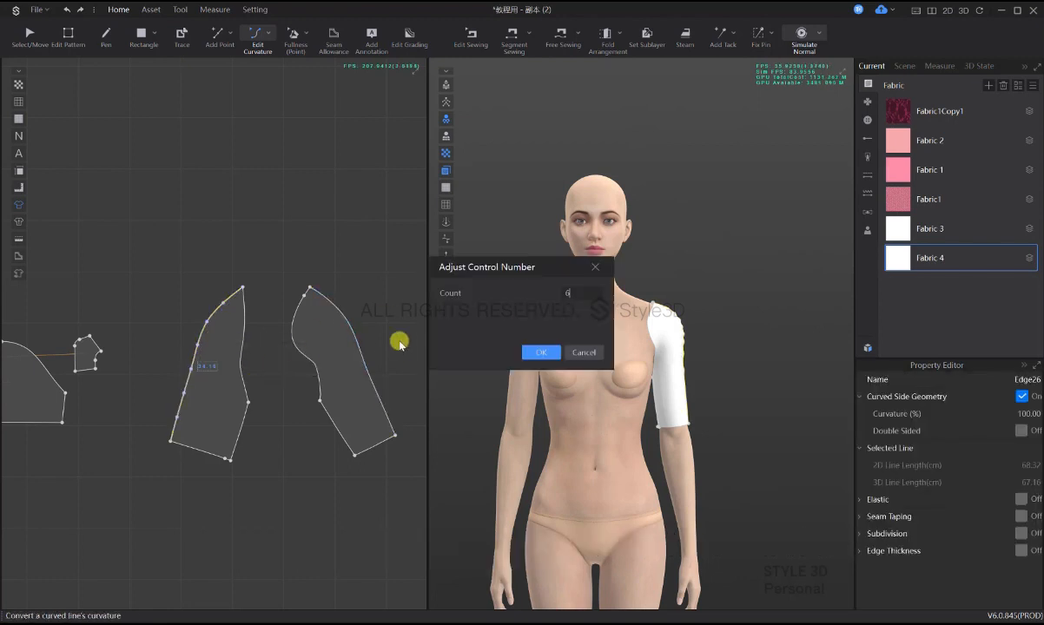
pyautogui.press('Return')
# - Reshape the front sleeve piece's outer side seam so it bulges at the shoulder and curves inward lower down
pyautogui.scroll(3, 656, 347)
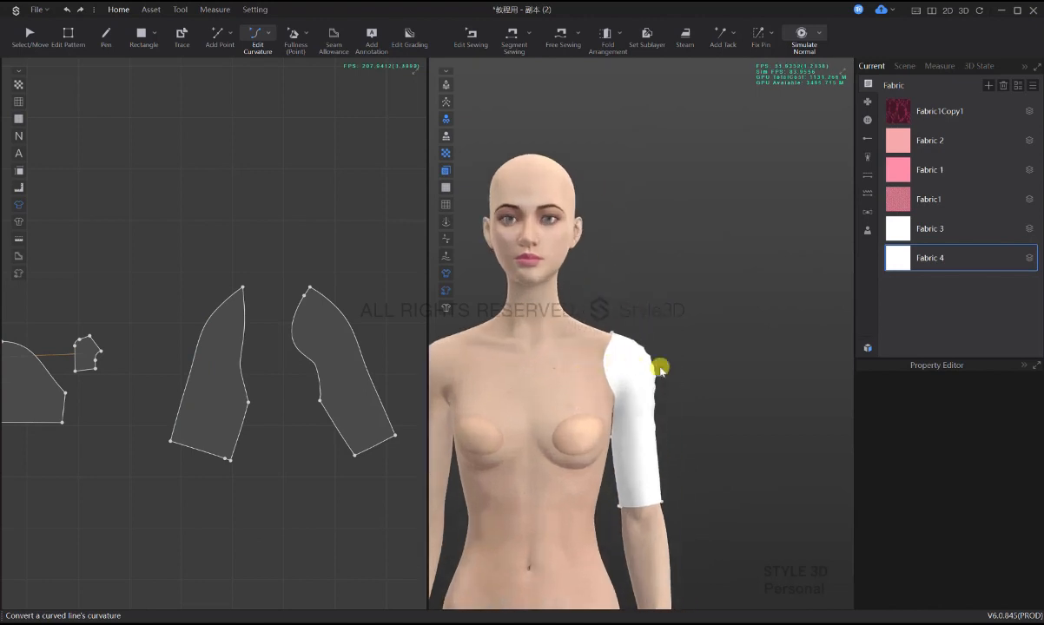
pyautogui.moveTo(327, 353); pyautogui.dragTo(295, 350, button='middle')
pyautogui.scroll(-1, 295, 350)
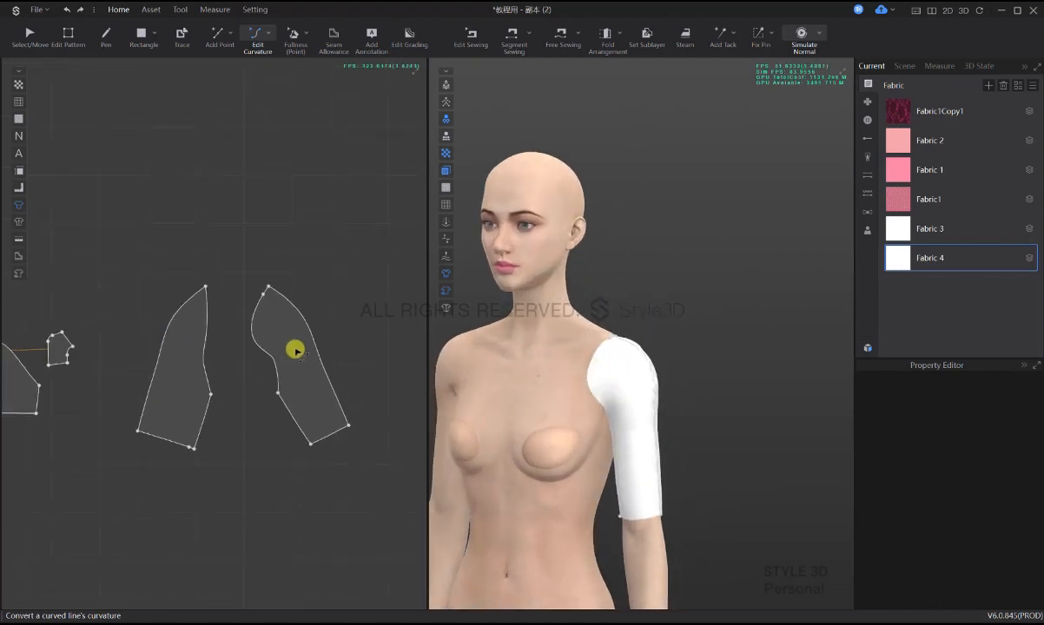
pyautogui.click(305, 312)
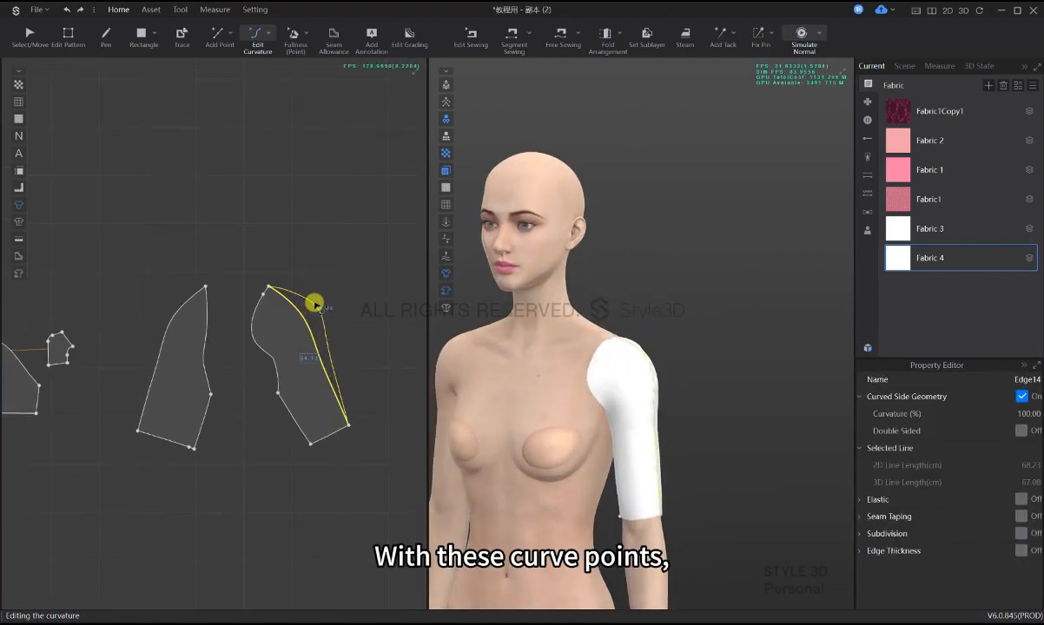
pyautogui.moveTo(340, 393); pyautogui.dragTo(320, 354)
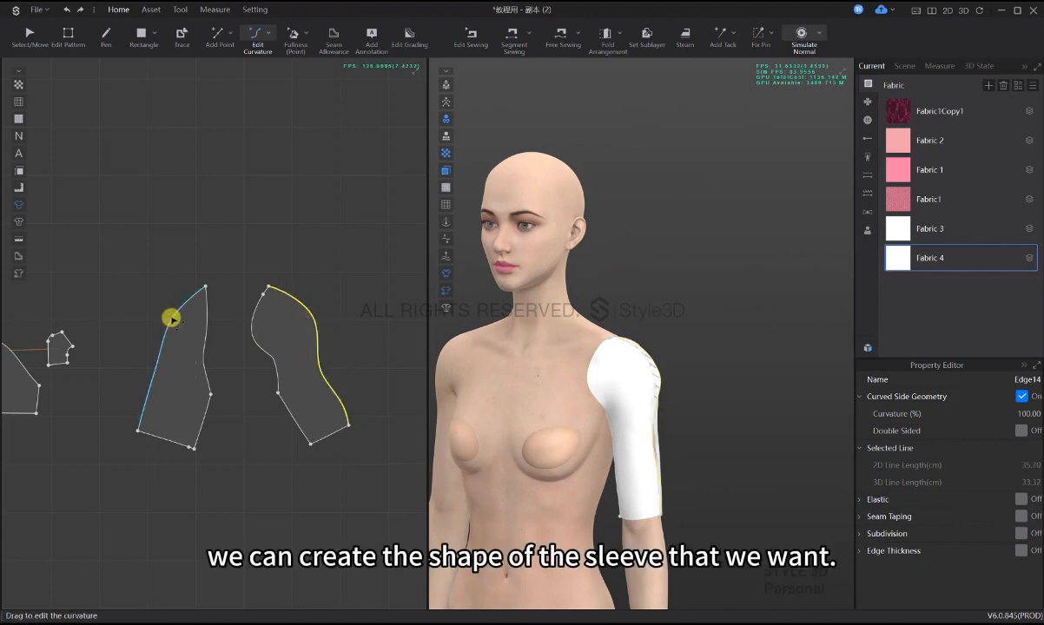
# - Reshape the back sleeve piece's outer side seam into a matching rounded shoulder with a narrower middle and flared hem
pyautogui.moveTo(170, 315); pyautogui.dragTo(154, 313)
pyautogui.moveTo(139, 400); pyautogui.dragTo(138, 367)
pyautogui.moveTo(138, 367)
pyautogui.mouseDown()
pyautogui.moveTo(160, 376)
pyautogui.moveTo(145, 366)
pyautogui.mouseUp()
pyautogui.moveTo(166, 294); pyautogui.dragTo(161, 284)
pyautogui.moveTo(140, 391); pyautogui.dragTo(143, 387)
# - Refine the front sleeve's outer curve to make its length as close as possible to the back piece's seam
pyautogui.moveTo(321, 357); pyautogui.dragTo(336, 359)
pyautogui.click(414, 317)
pyautogui.moveTo(322, 300); pyautogui.dragTo(319, 298)
pyautogui.click(329, 329)
pyautogui.click(326, 334)
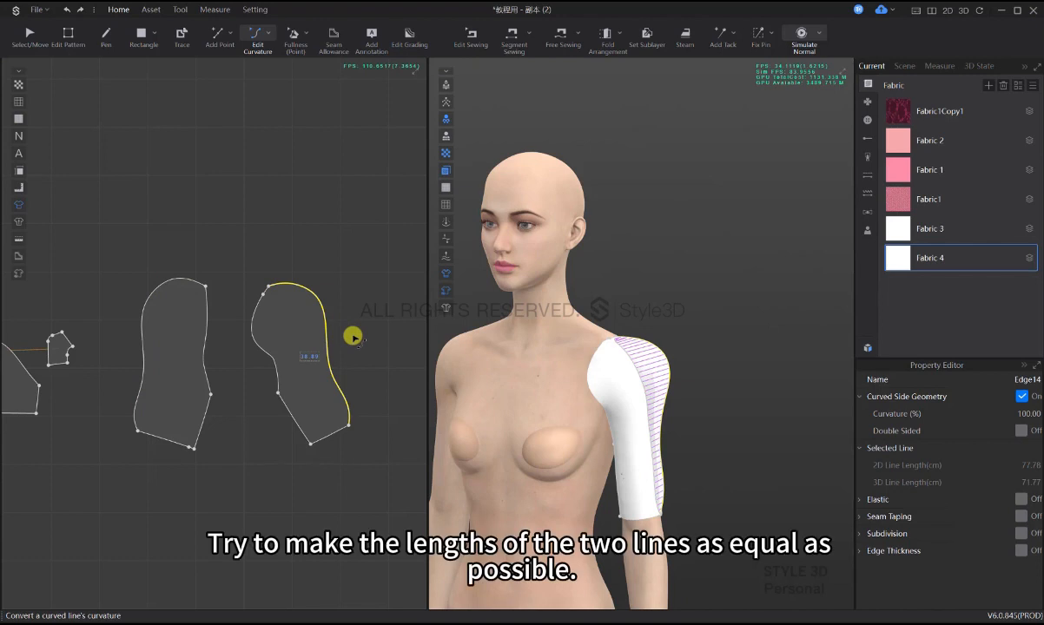
pyautogui.click(352, 335)
pyautogui.moveTo(305, 287); pyautogui.dragTo(321, 299)
pyautogui.click(345, 320)
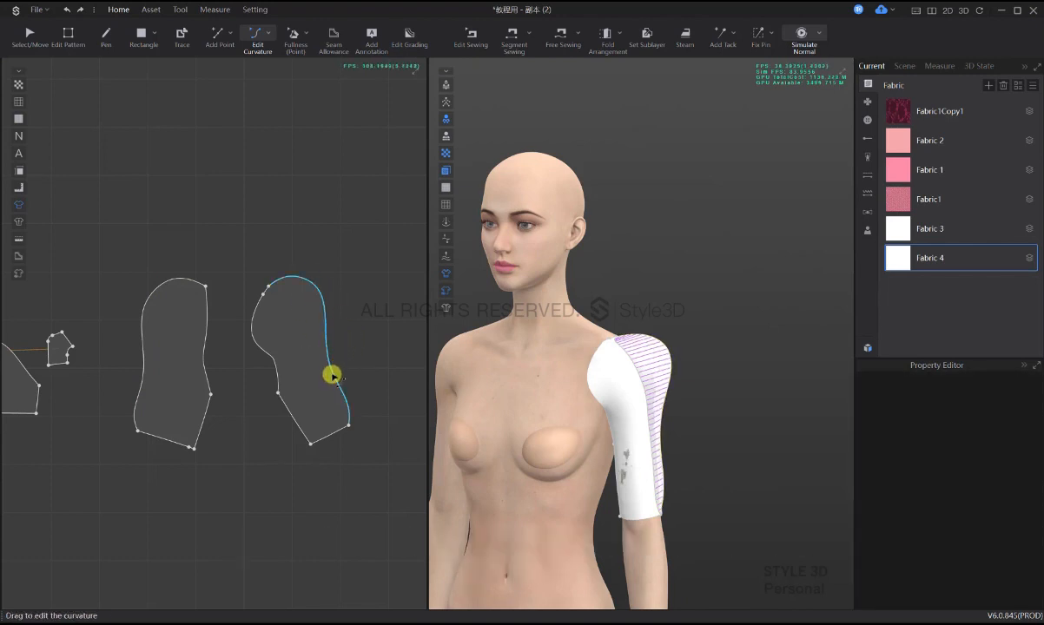
pyautogui.click(331, 374)
pyautogui.click(361, 349)
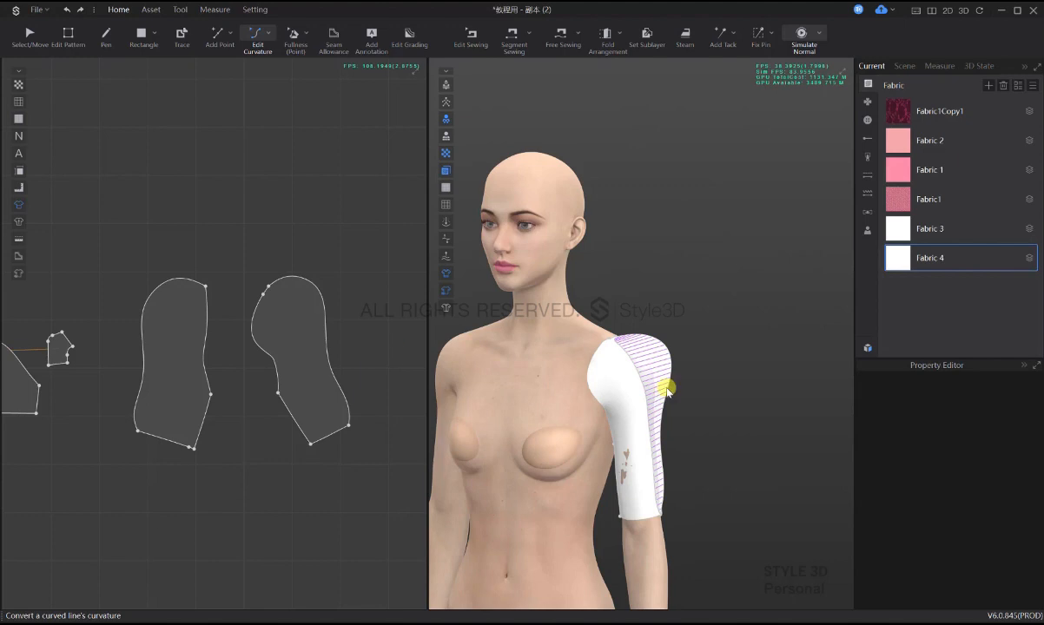
pyautogui.click(146, 330)
pyautogui.click(348, 333)
# - Simulate the reshaped puff sleeve and pull its upper edge toward the shoulder
pyautogui.scroll(-2, 690, 387)
pyautogui.moveTo(690, 387); pyautogui.dragTo(641, 370, button='right')
pyautogui.press('2')
pyautogui.moveTo(666, 298); pyautogui.dragTo(634, 326, button='right')
pyautogui.scroll(5, 634, 326)
pyautogui.press('q')
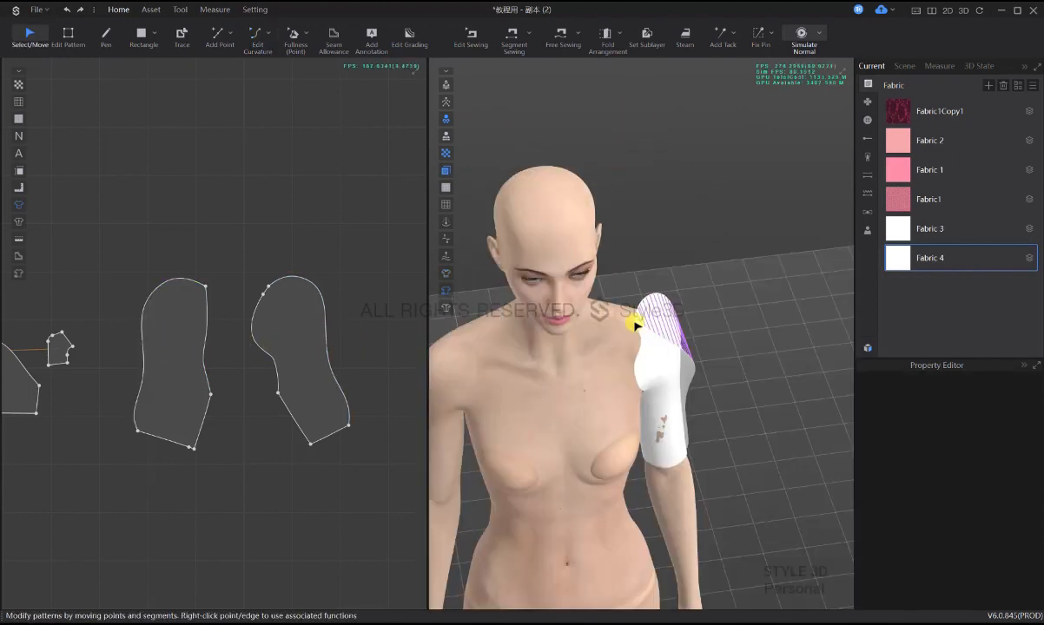
pyautogui.press('space')
pyautogui.click(642, 326)
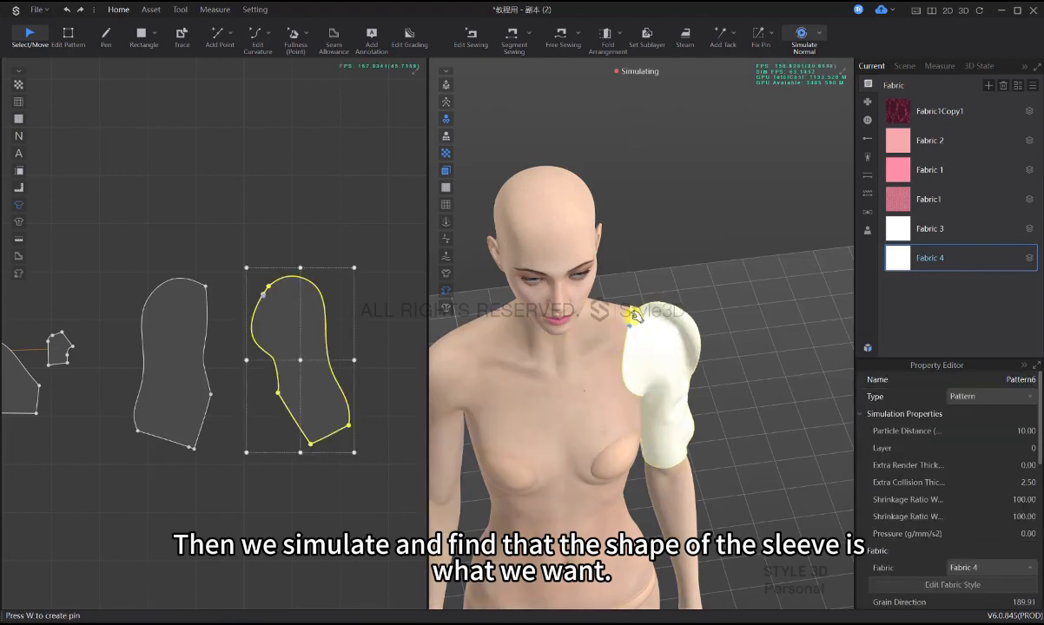
pyautogui.click(620, 311)
pyautogui.click(617, 311)
pyautogui.press('2')
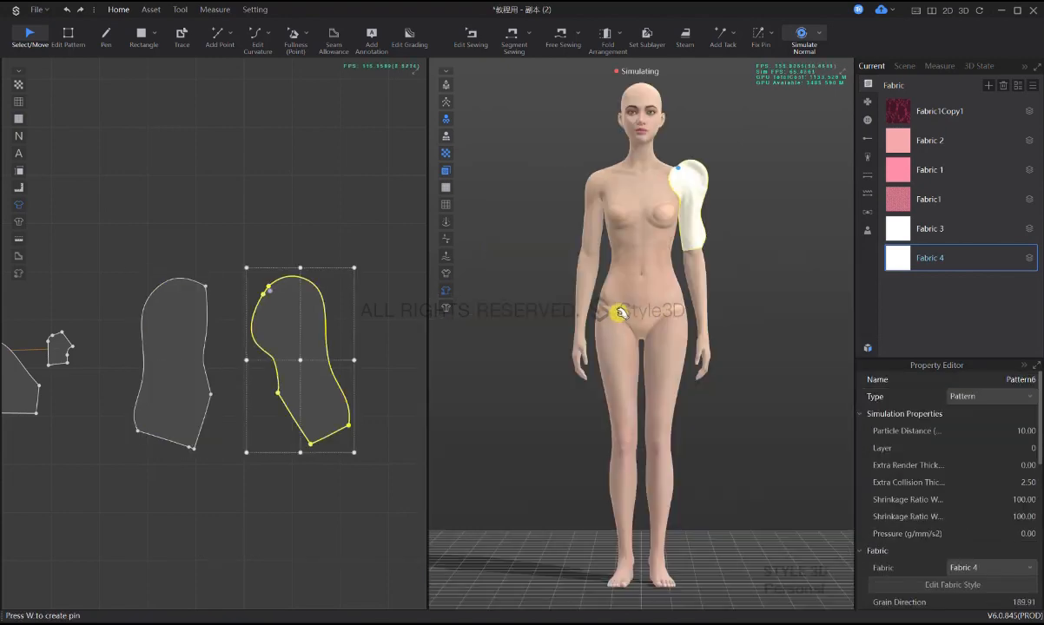
pyautogui.press('space')
# - Check the puff sleeve from the front and back of the avatar and briefly rerun the simulation
pyautogui.scroll(3, 692, 259)
pyautogui.click(714, 252)
pyautogui.moveTo(714, 252); pyautogui.dragTo(722, 334, button='middle')
pyautogui.scroll(3, 724, 335)
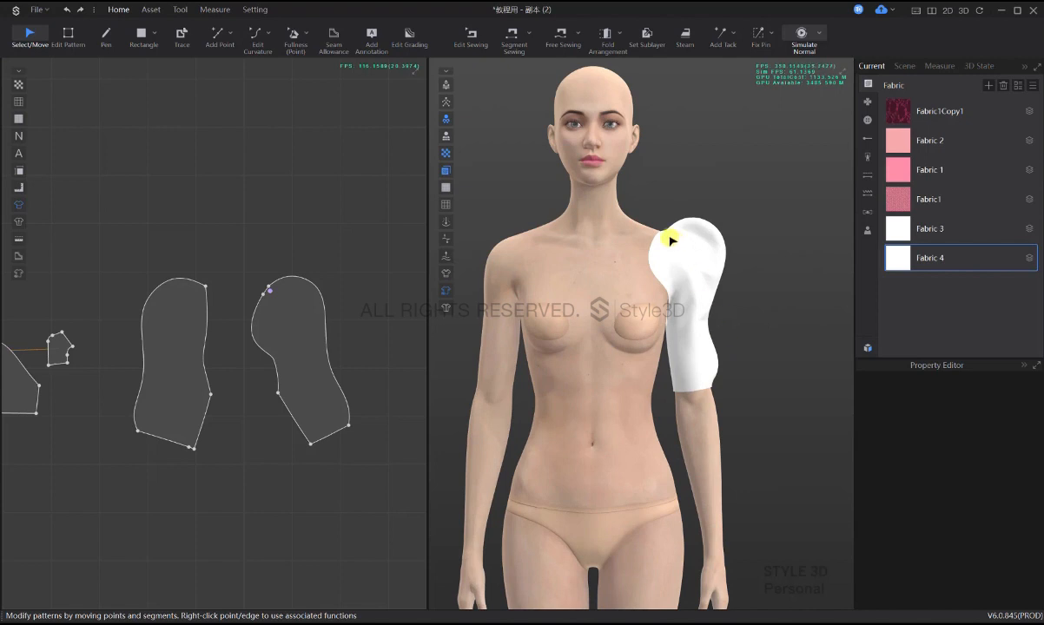
pyautogui.moveTo(735, 346); pyautogui.dragTo(596, 349, button='right')
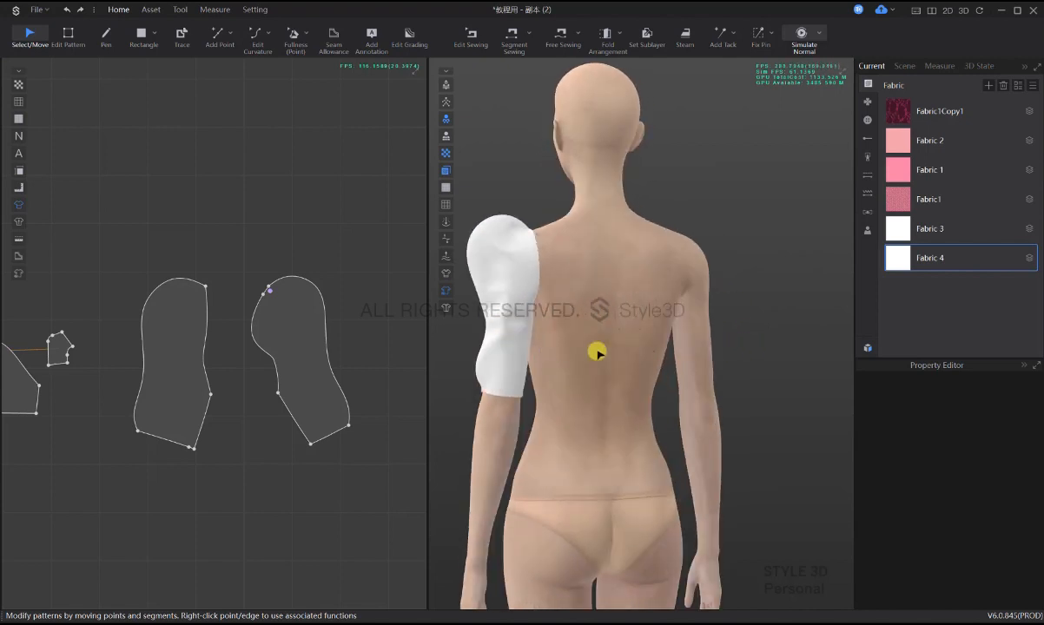
pyautogui.press('2')
pyautogui.scroll(3, 699, 319)
pyautogui.press('space')
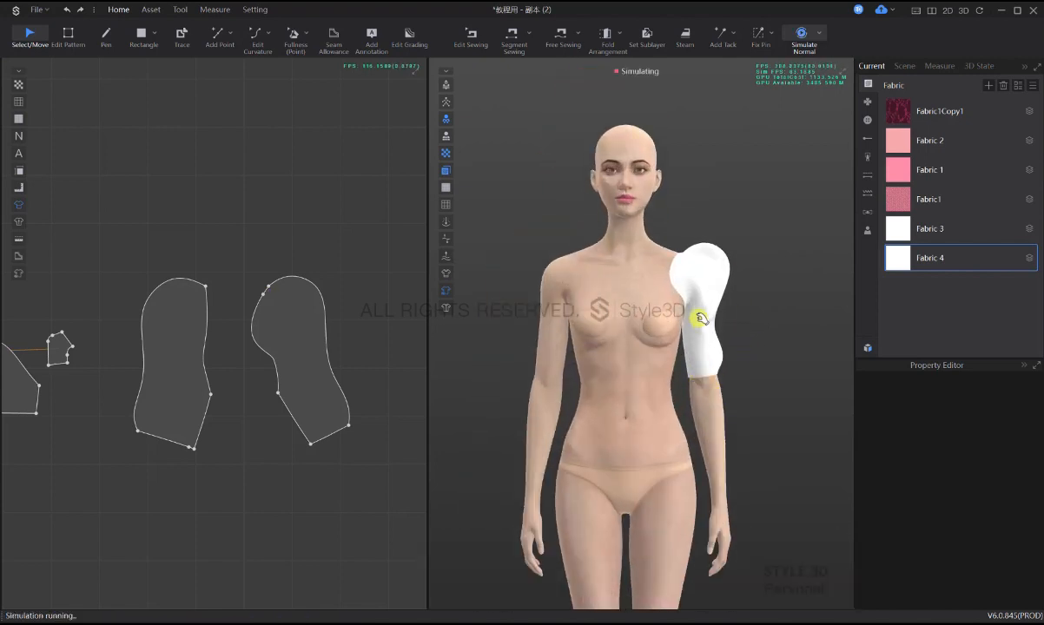
pyautogui.press('space')
# - Set Fabric 4's stretch weft to 65 and its stretch warp and bias to 55
pyautogui.click(907, 258)
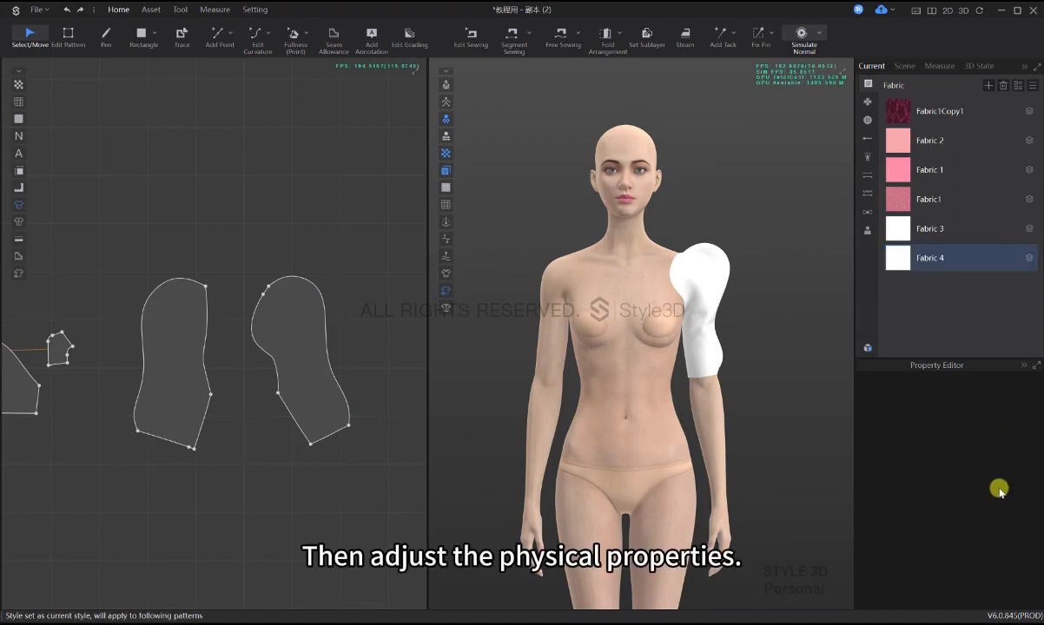
pyautogui.click(895, 257)
pyautogui.scroll(-5, 996, 533)
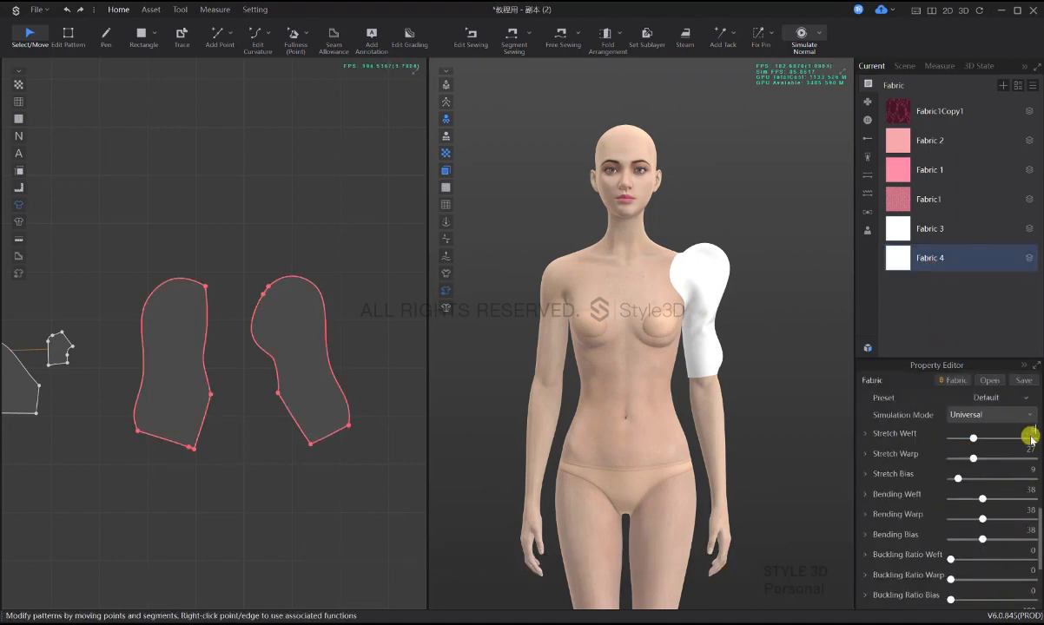
pyautogui.click(1032, 434)
pyautogui.write('65')
pyautogui.press('Return')
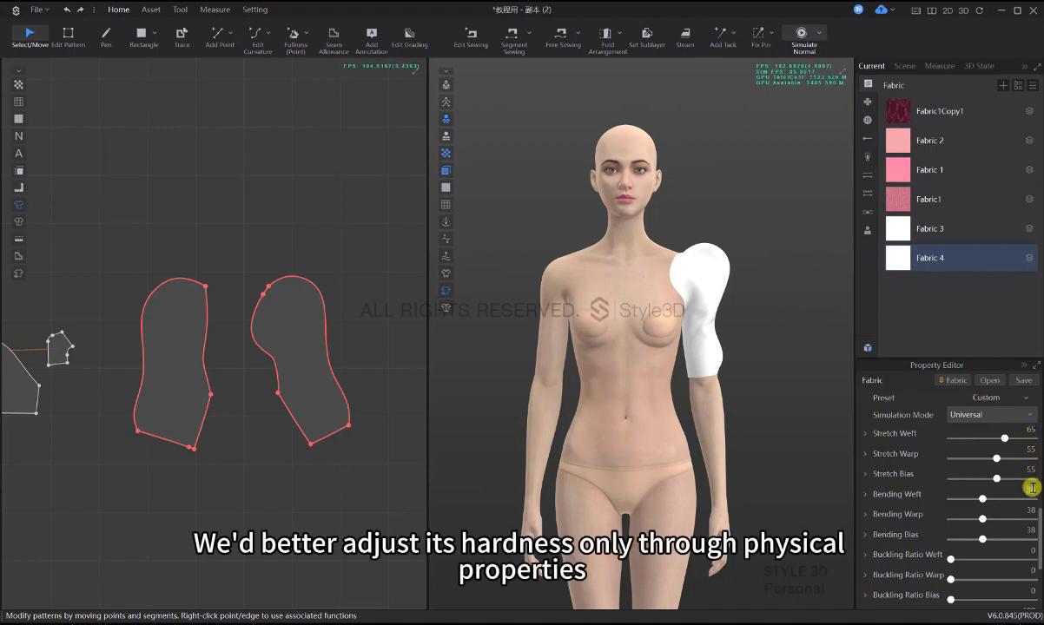
# - Set Fabric 4's bending weft, warp and bias to 50
pyautogui.click(1033, 493)
pyautogui.write('50')
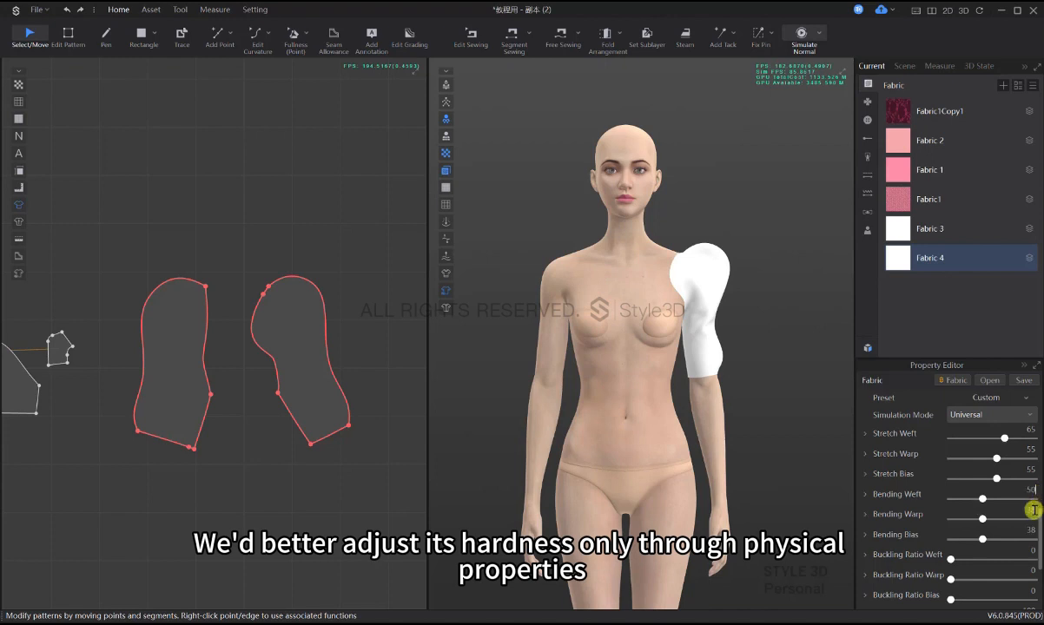
pyautogui.click(1030, 534)
pyautogui.write('0')
pyautogui.press('Return')
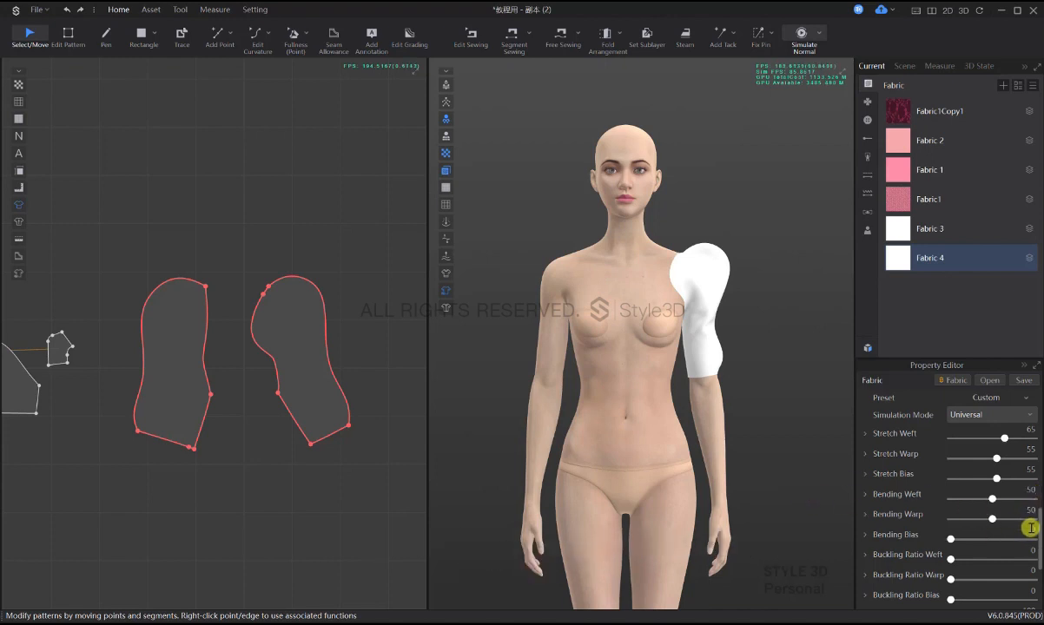
pyautogui.press('Return')
# - Simulate the sleeve with the stiffer fabric and adjust its upper front edge at the shoulder
pyautogui.press('space')
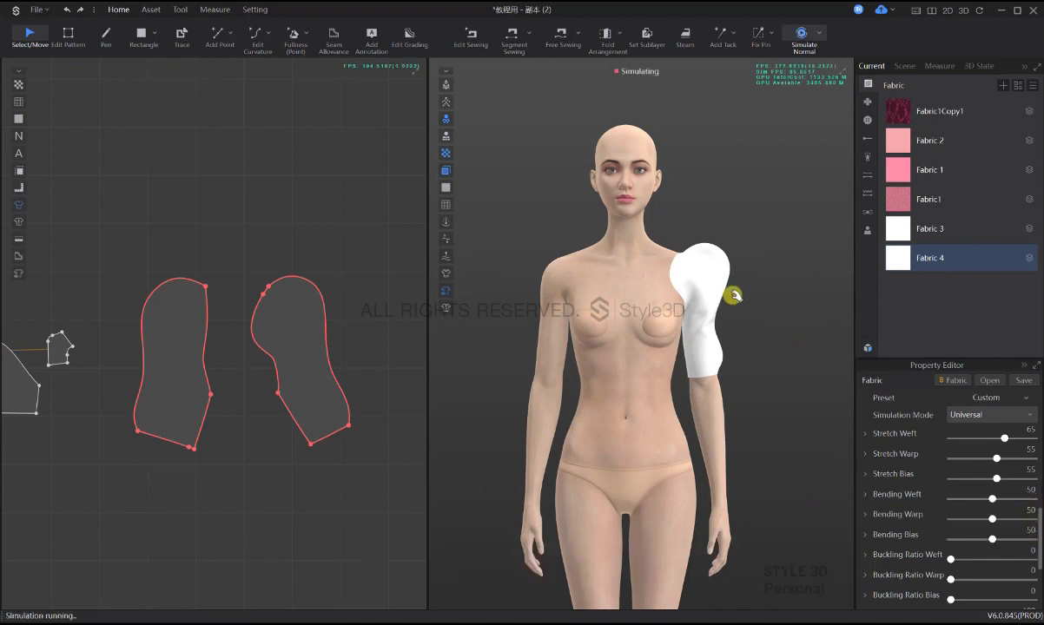
pyautogui.click(679, 256)
pyautogui.click(748, 323)
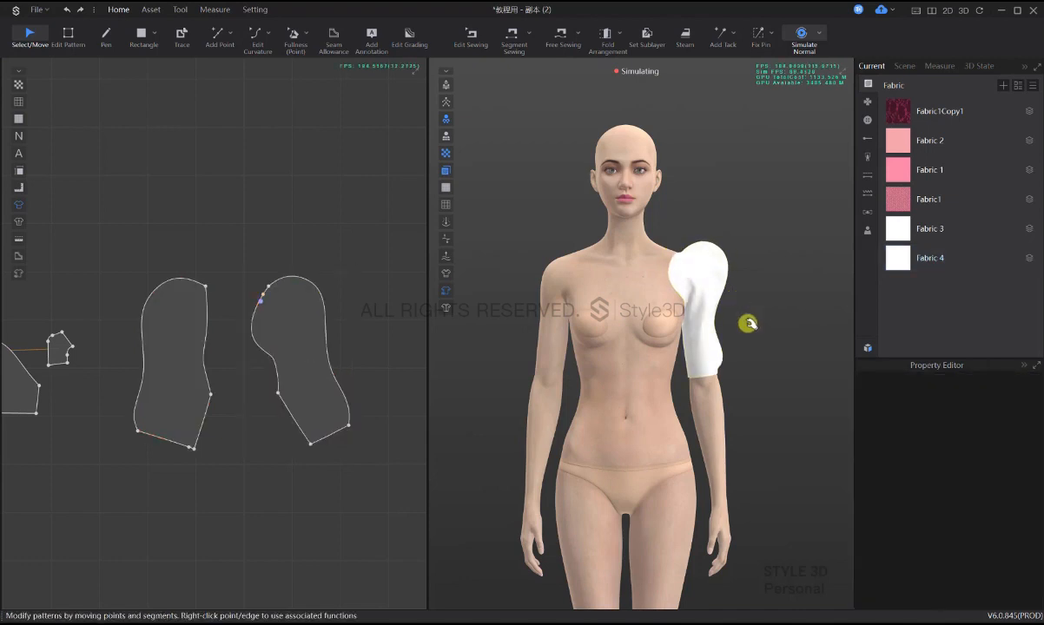
# - Stop the simulation and use the Pen tool on the avatar's back to draw a connecting piece's armhole edge along the sleeve down to the underarm
pyautogui.press('space')
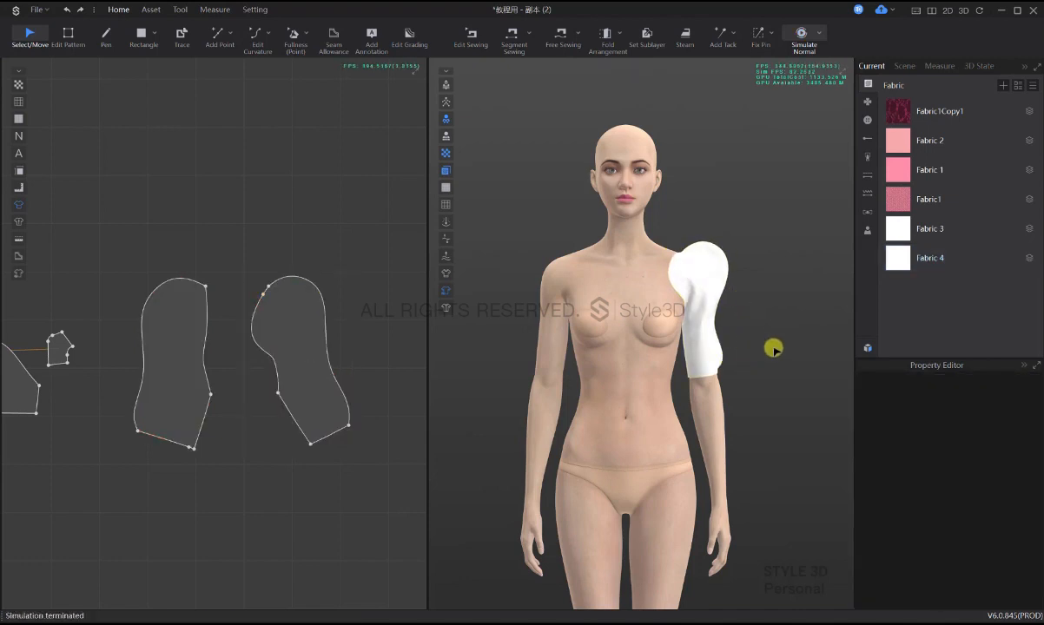
pyautogui.press('8')
pyautogui.moveTo(606, 320); pyautogui.dragTo(623, 319, button='middle')
pyautogui.scroll(3, 622, 320)
pyautogui.press('d')
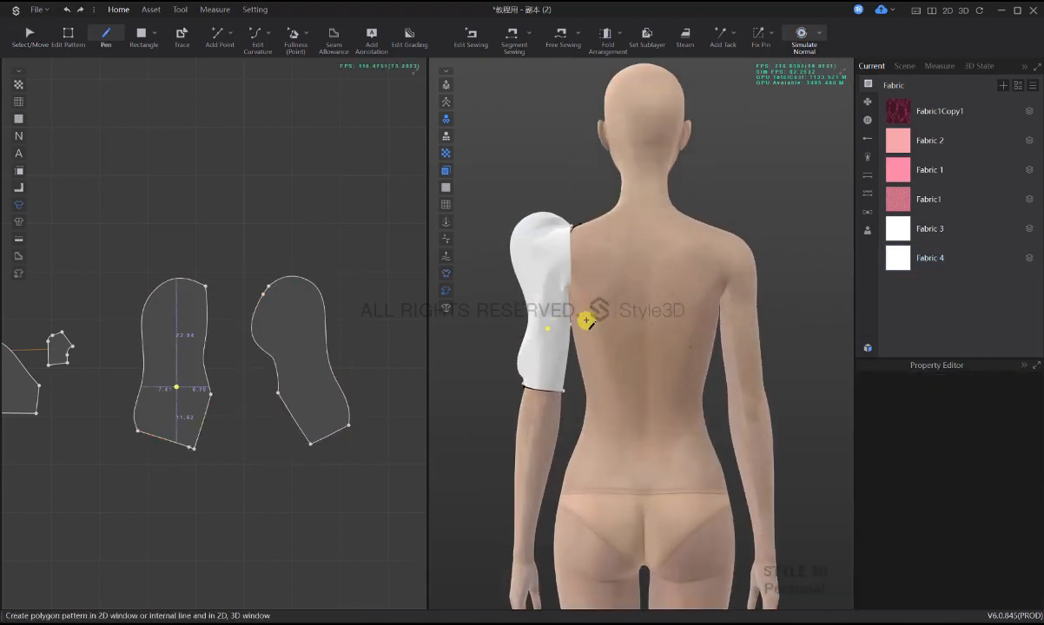
pyautogui.scroll(3, 578, 284)
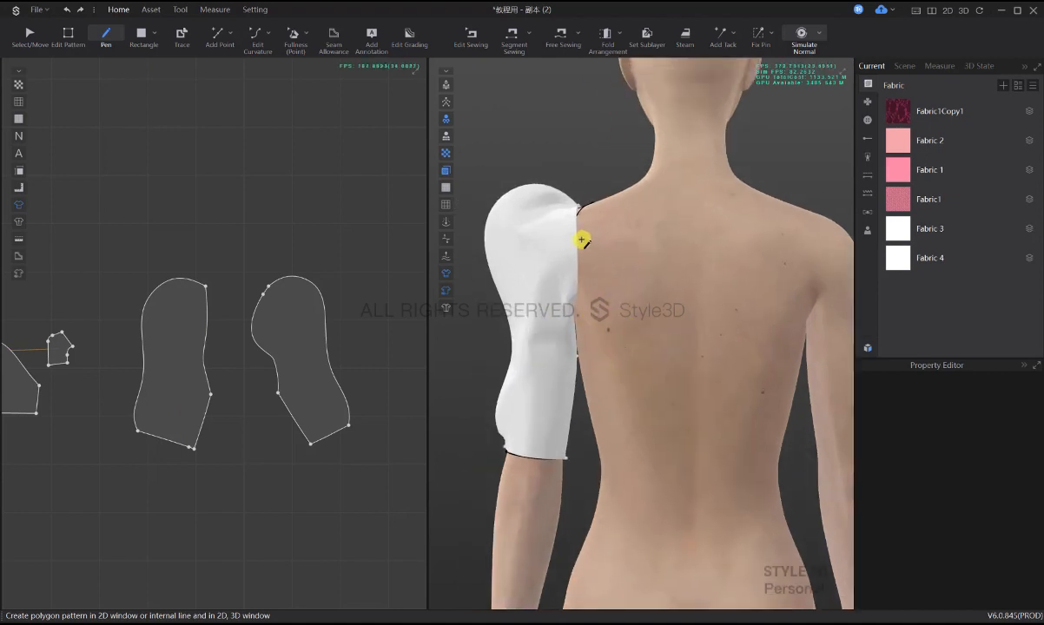
pyautogui.click(580, 240)
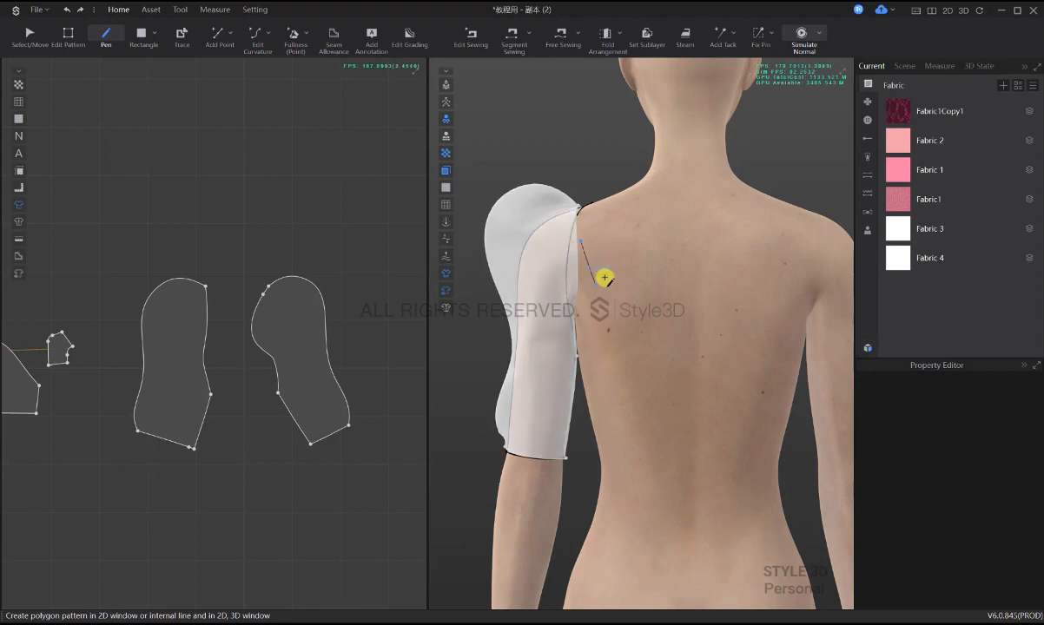
pyautogui.scroll(3, 601, 298)
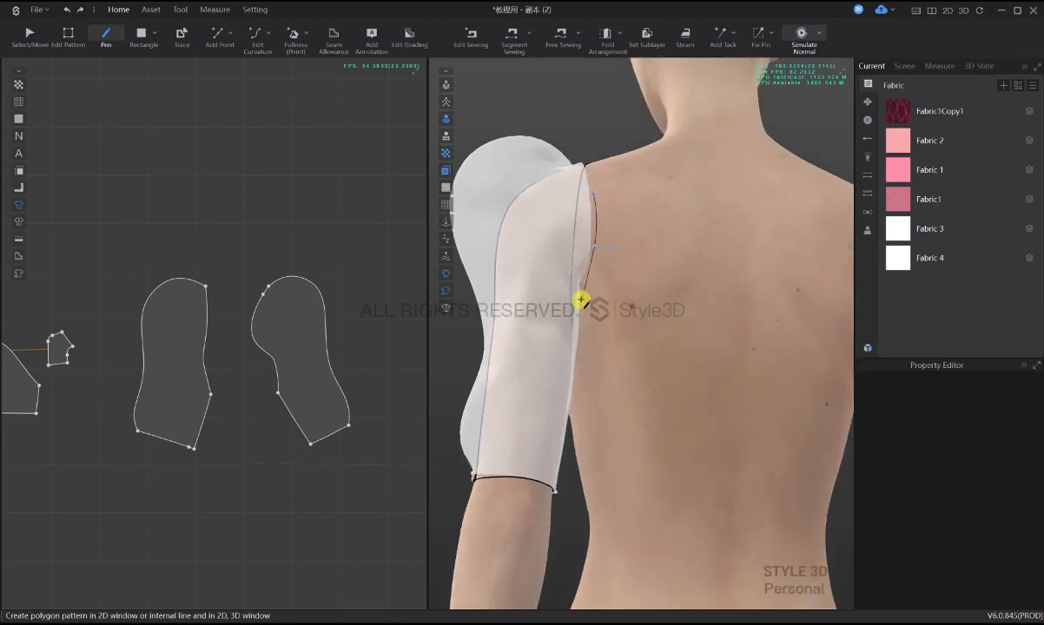
pyautogui.moveTo(582, 291); pyautogui.dragTo(557, 296, button='right')
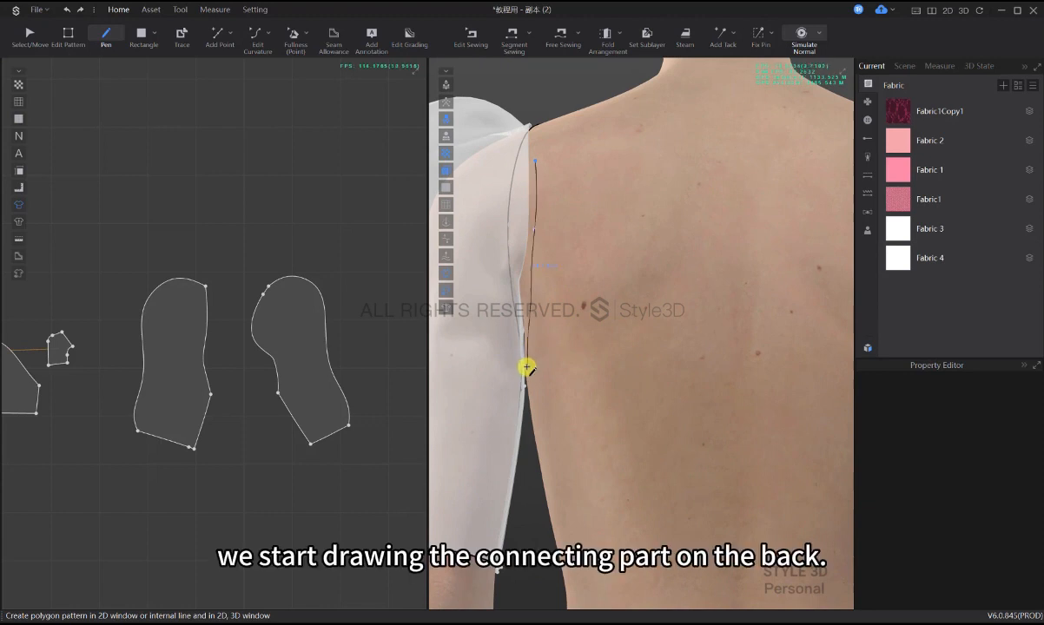
pyautogui.scroll(3, 625, 344)
pyautogui.moveTo(625, 344); pyautogui.dragTo(727, 306, button='middle')
pyautogui.moveTo(564, 359); pyautogui.dragTo(552, 401, button='right')
pyautogui.click(578, 380)
pyautogui.click(591, 368)
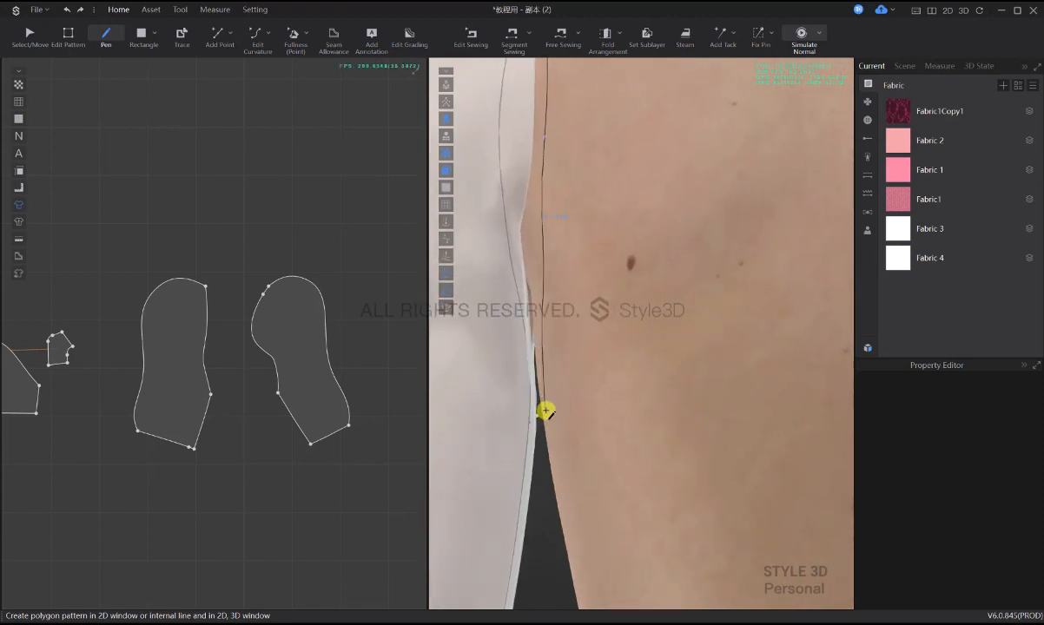
pyautogui.scroll(-3, 556, 400)
pyautogui.click(560, 398)
# - Complete the back piece's outline with a lower edge to the centre back, a vertical centre line and a curved upper edge back to the start
pyautogui.scroll(-4, 573, 390)
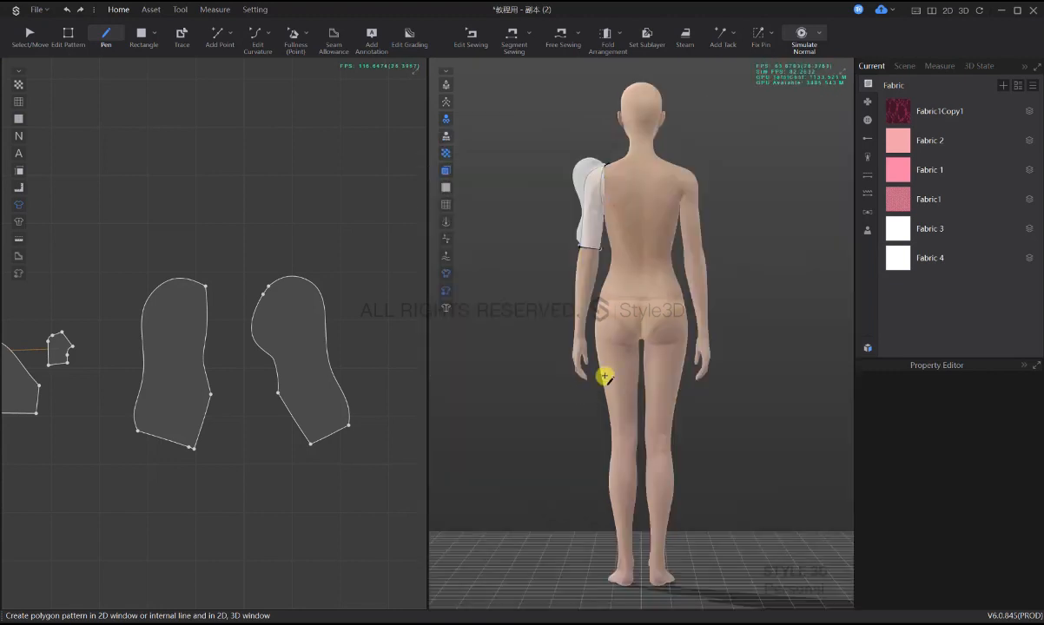
pyautogui.scroll(3, 607, 326)
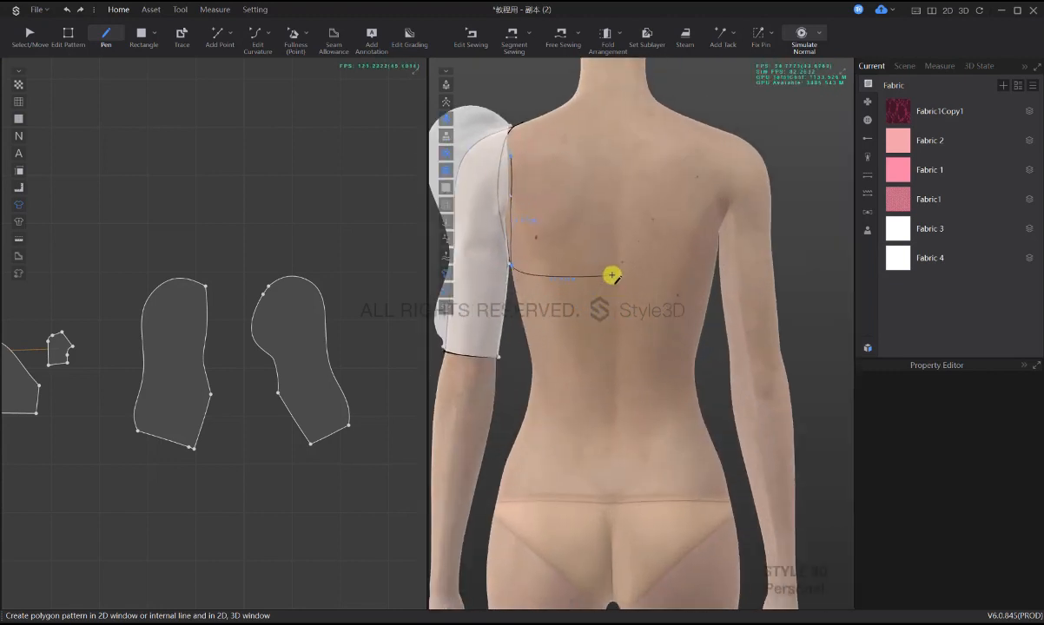
pyautogui.scroll(2, 598, 261)
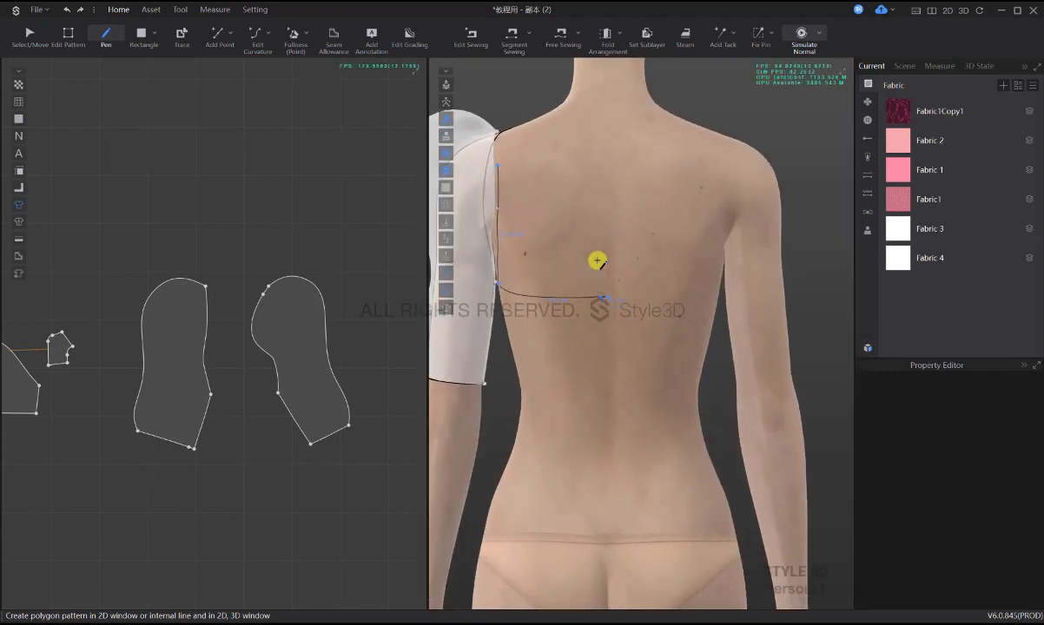
pyautogui.moveTo(609, 293); pyautogui.dragTo(608, 302, button='middle')
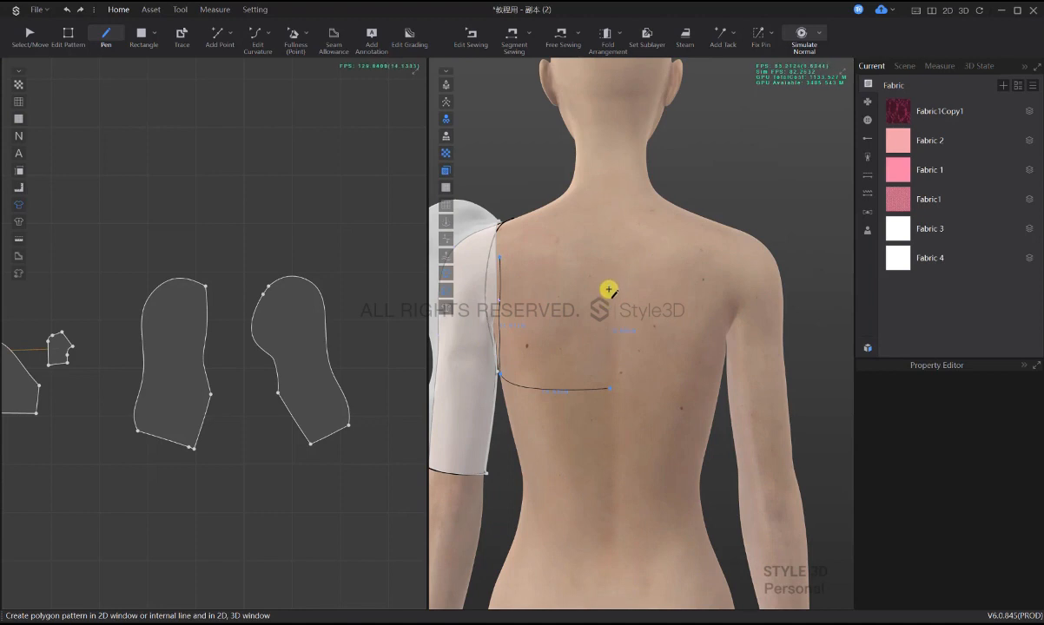
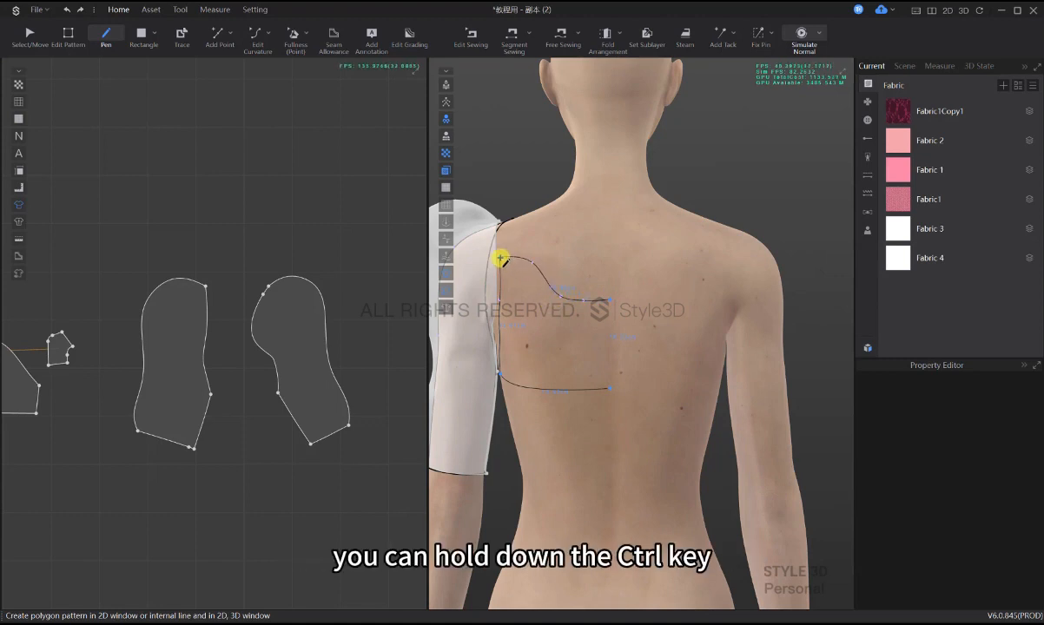
pyautogui.click(500, 264)
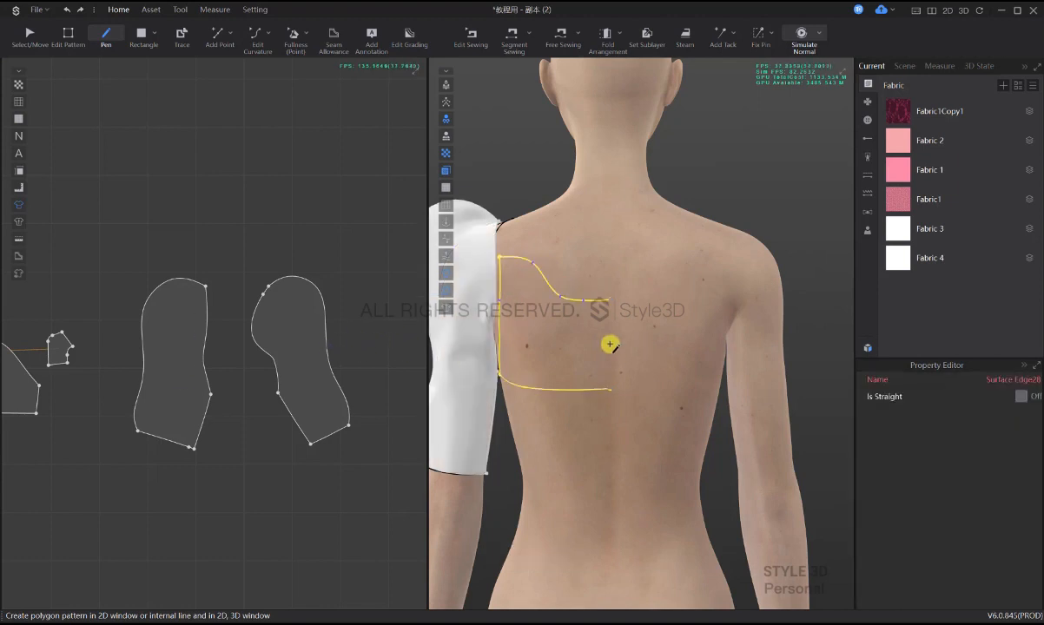
# - Convert the closed outline on the avatar's back into a pattern and apply Fabric 4 to it
pyautogui.press('Return')
pyautogui.scroll(-3, 555, 340)
pyautogui.press('q')
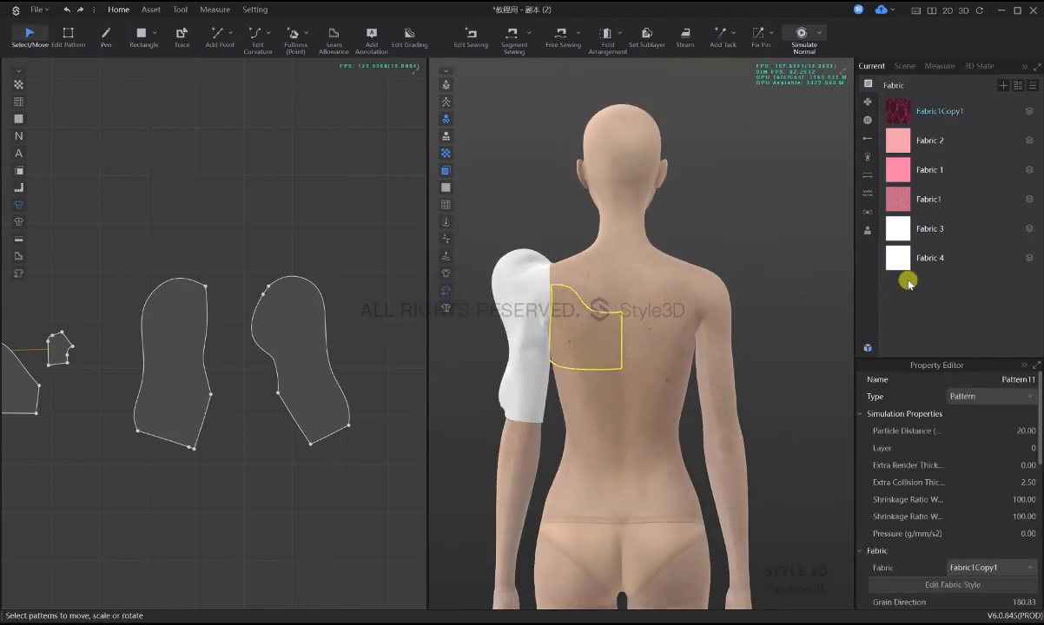
pyautogui.moveTo(910, 262); pyautogui.dragTo(564, 347)
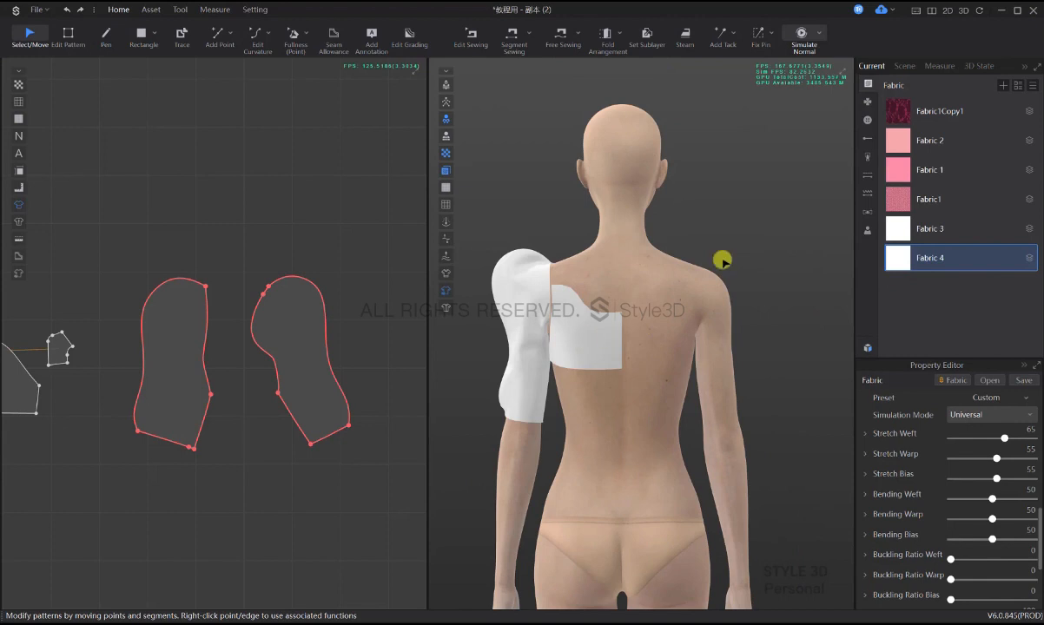
# - Set the back piece's particle distance to 10
pyautogui.click(620, 334)
pyautogui.write('10')
pyautogui.press('Return')
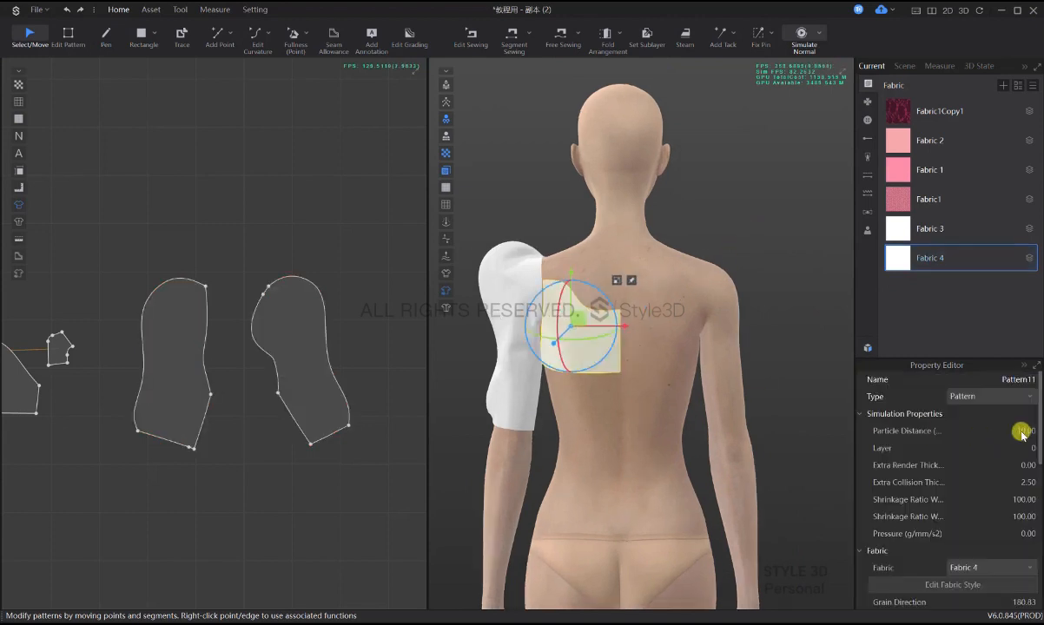
pyautogui.click(750, 242)
pyautogui.scroll(-3, 271, 339)
pyautogui.scroll(3, 285, 354)
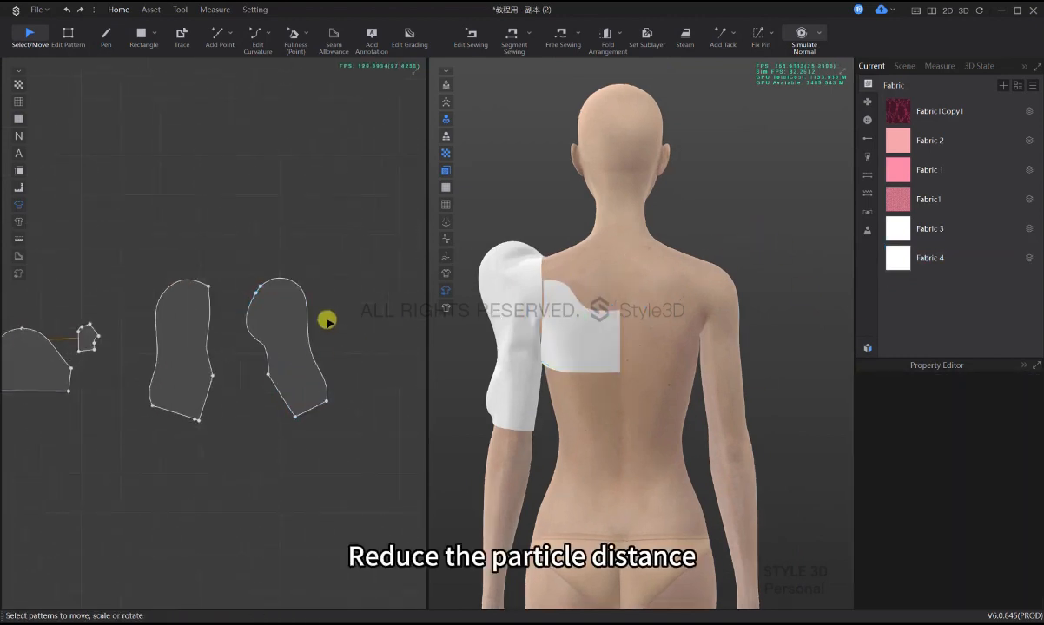
# - Move the new back piece next to the sleeve patterns in the 2D window and start Free Sewing
pyautogui.press('m')
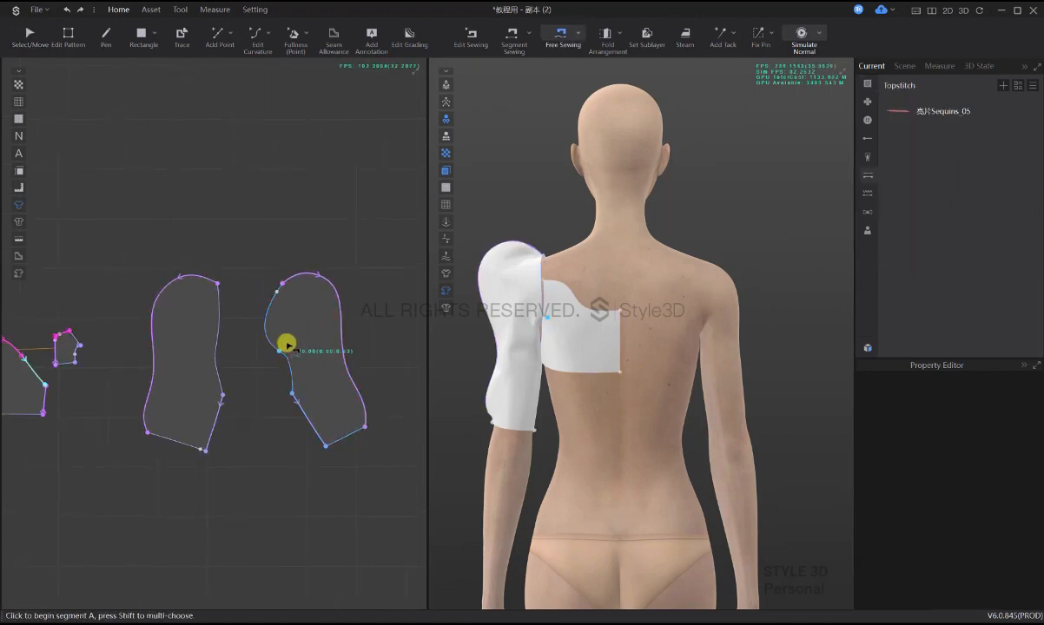
pyautogui.scroll(-6, 224, 387)
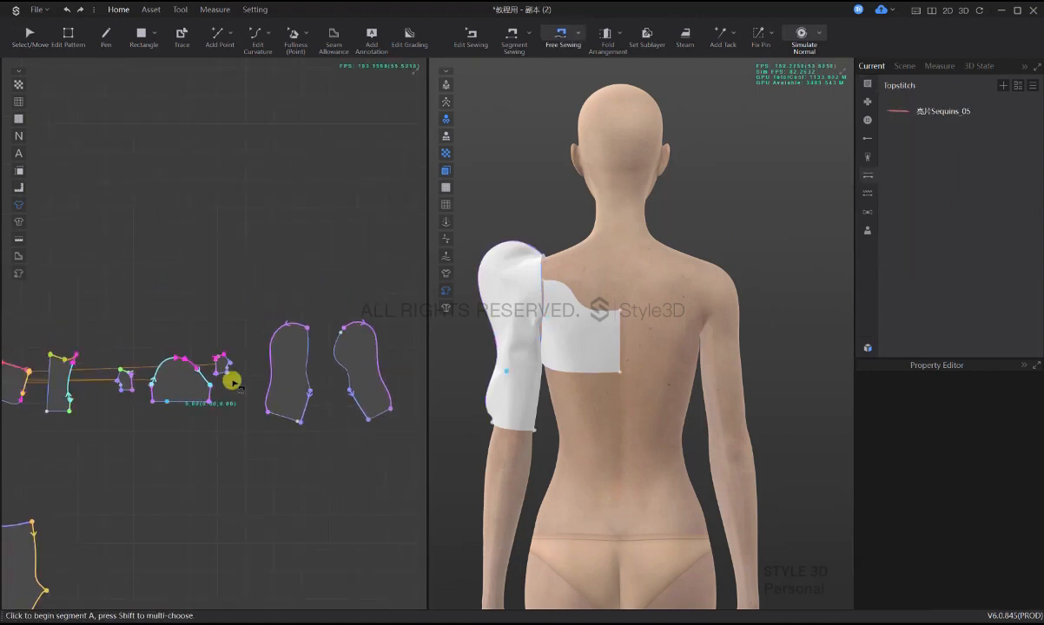
pyautogui.press('a')
pyautogui.moveTo(132, 326); pyautogui.dragTo(385, 356)
pyautogui.scroll(3, 290, 371)
pyautogui.moveTo(290, 371); pyautogui.dragTo(316, 371)
pyautogui.click(308, 290)
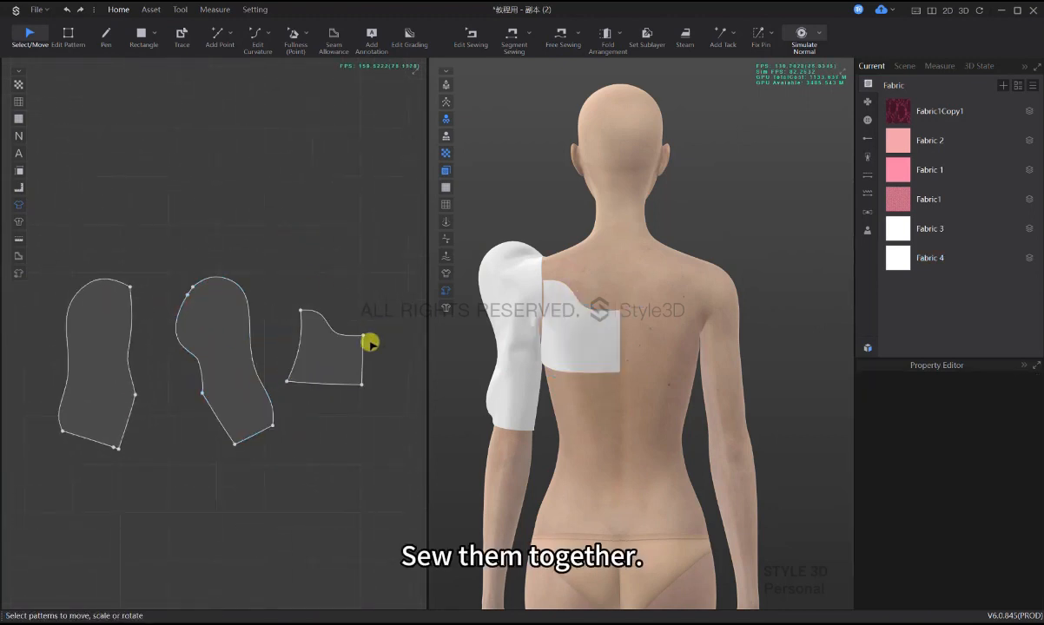
pyautogui.press('m')
pyautogui.click(301, 311)
pyautogui.click(286, 381)
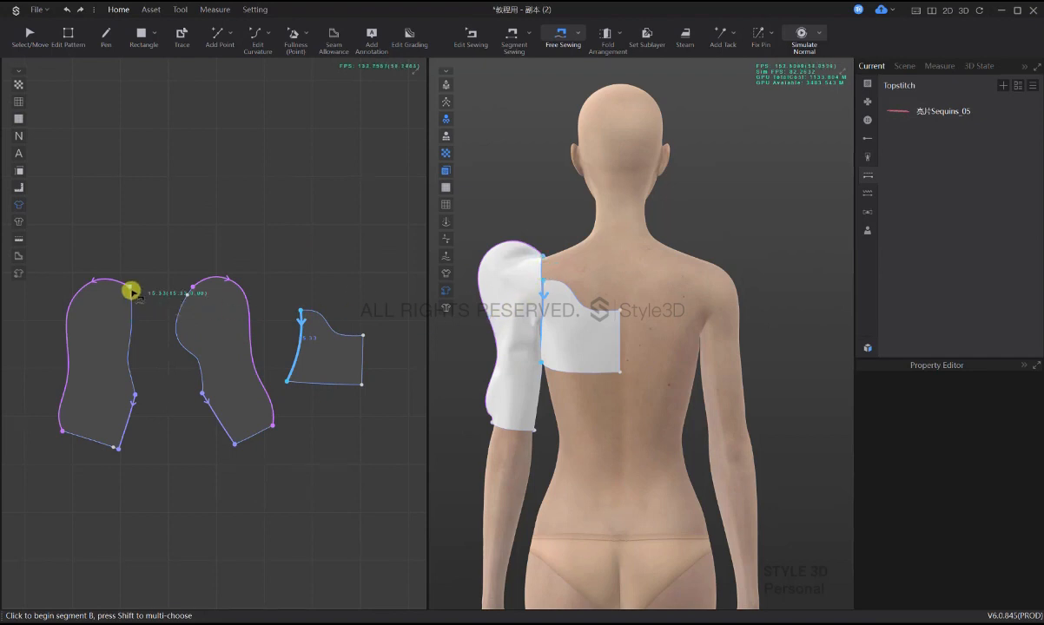
pyautogui.hotkey('ctrl', 'z')
pyautogui.hotkey('ctrl', 'z')
# - Sew the back piece's armhole edge, from its lower corner upward, to the upper inner edge of the back sleeve pattern
pyautogui.click(287, 381)
pyautogui.click(300, 311)
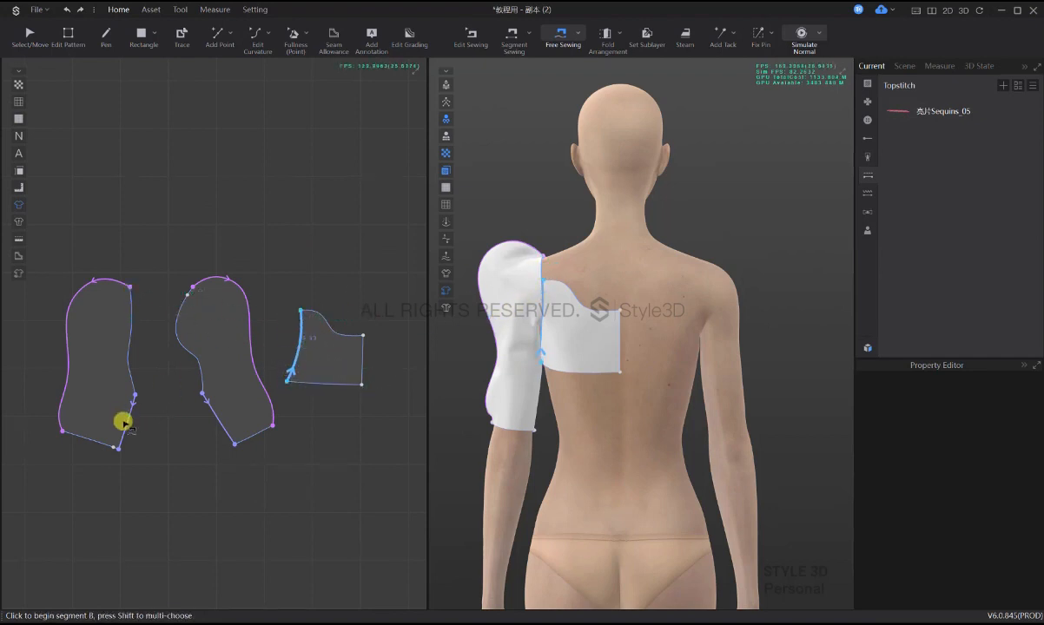
pyautogui.click(138, 397)
pyautogui.click(132, 323)
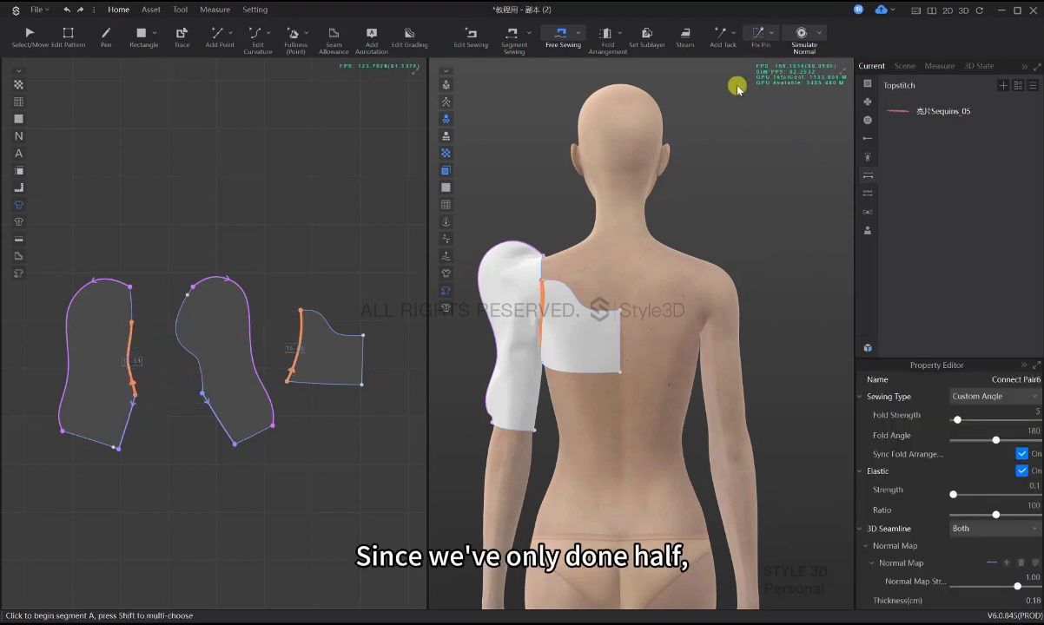
# - Pin the back piece along its centre back edge and simulate it with the sleeve
pyautogui.click(761, 37)
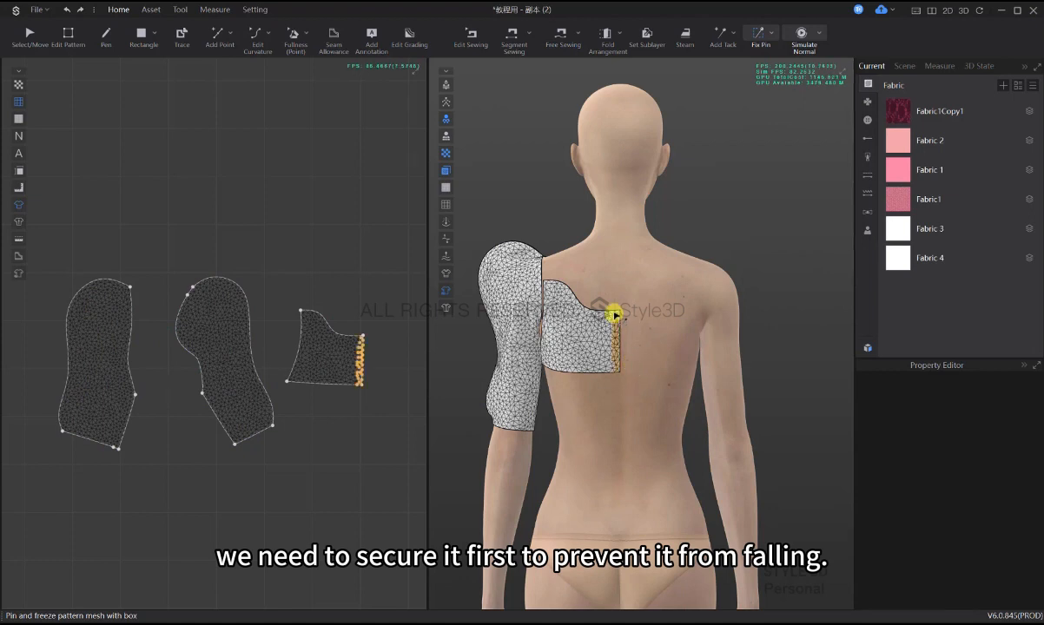
pyautogui.press('space')
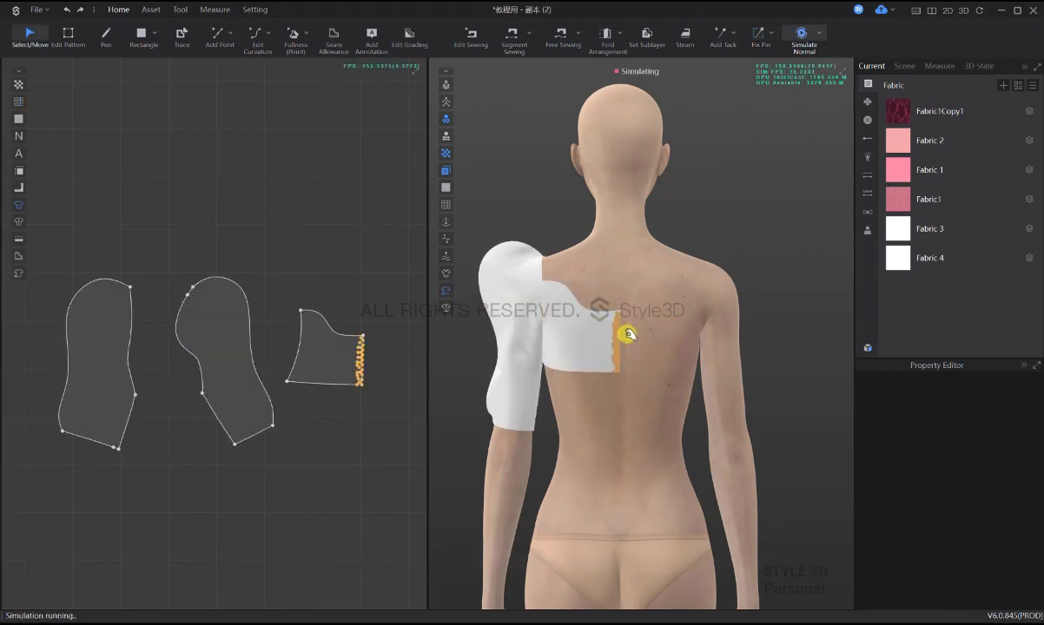
pyautogui.moveTo(625, 347); pyautogui.dragTo(659, 355, button='right')
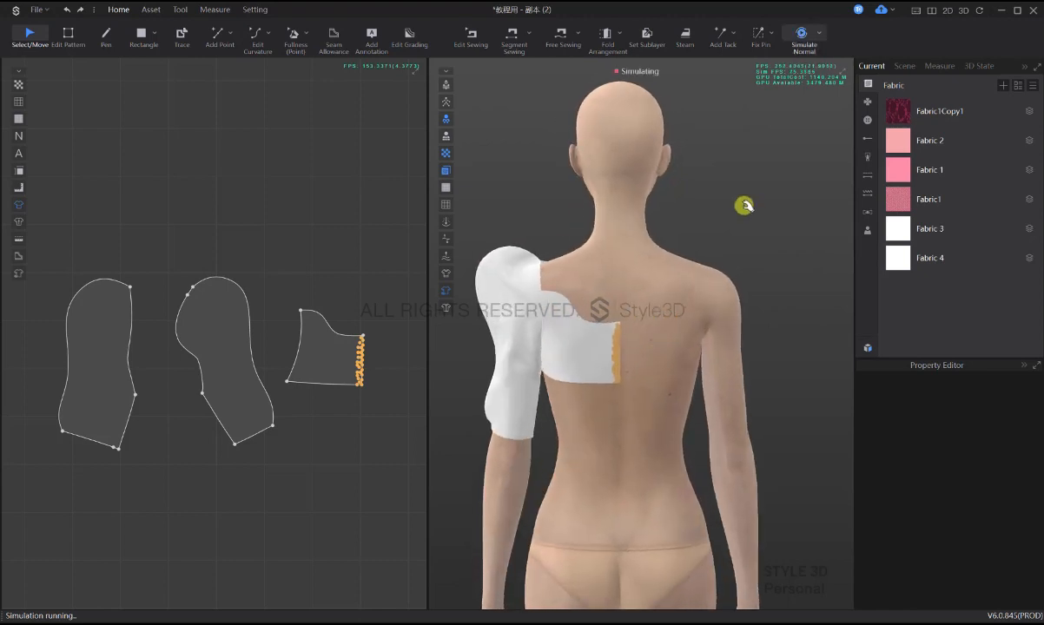
pyautogui.press('space')
pyautogui.scroll(-3, 646, 312)
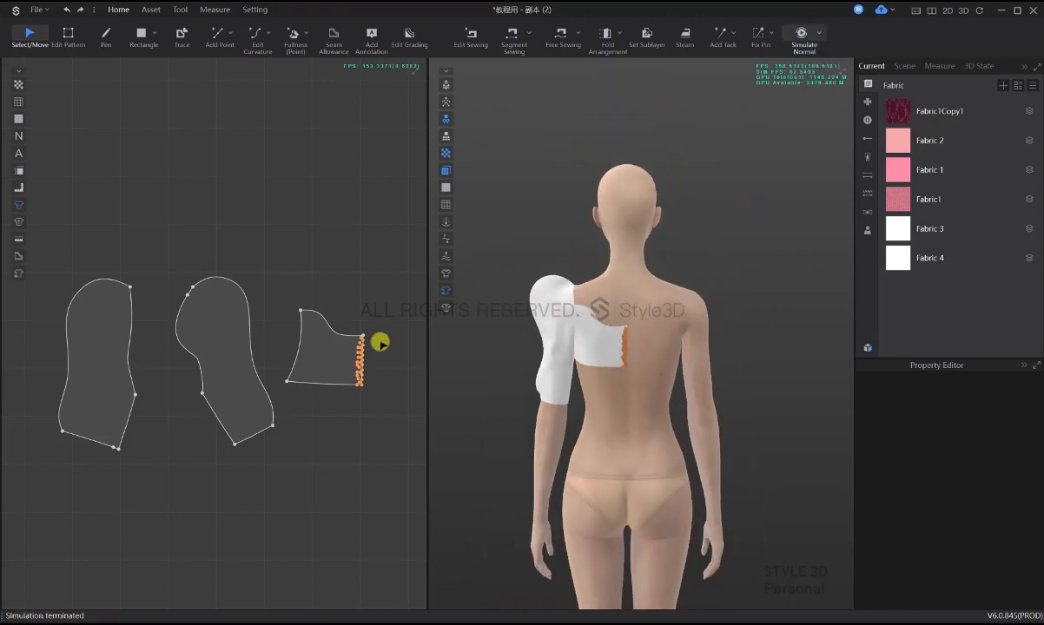
pyautogui.rightClick(625, 341)
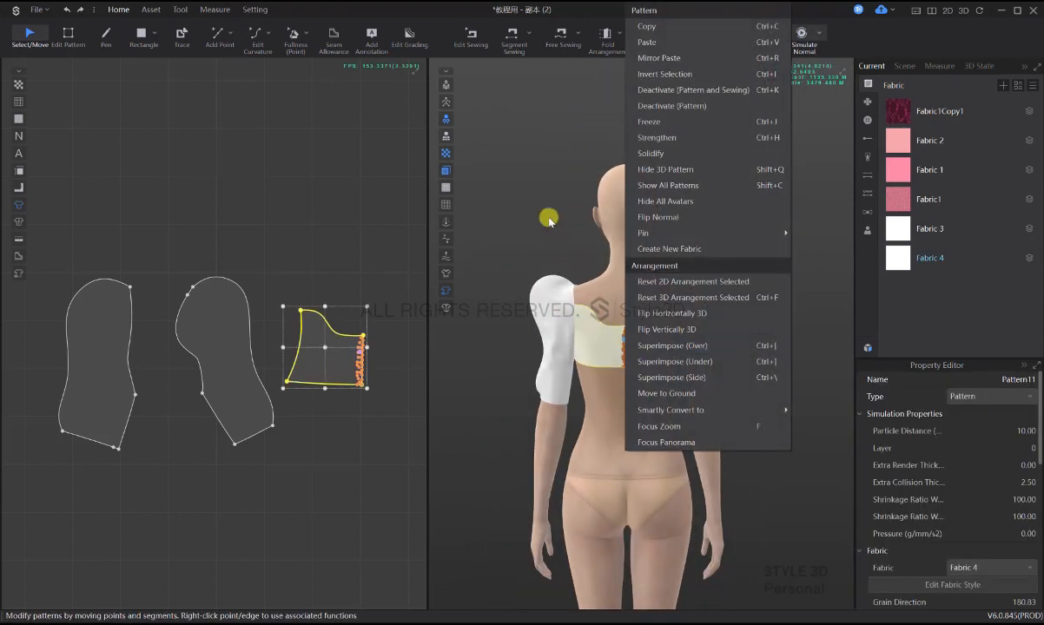
pyautogui.click(586, 236)
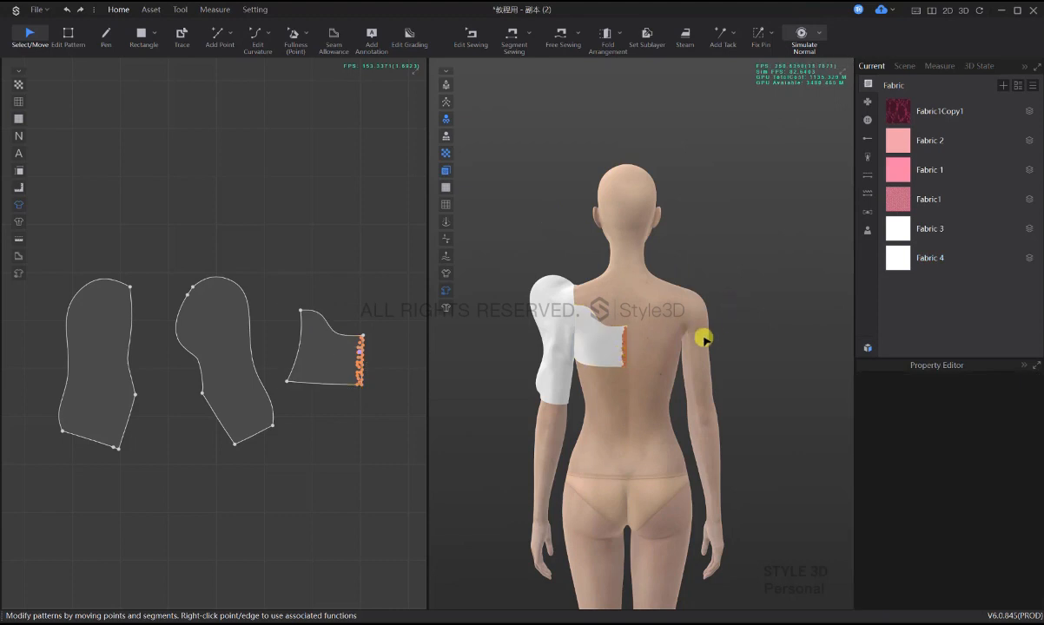
# - Draw the butterfly's upper wing outline on the front sleeve pattern as Pen curves starting from its inner edge
pyautogui.moveTo(703, 338); pyautogui.dragTo(466, 326, button='right')
pyautogui.scroll(-2, 476, 328)
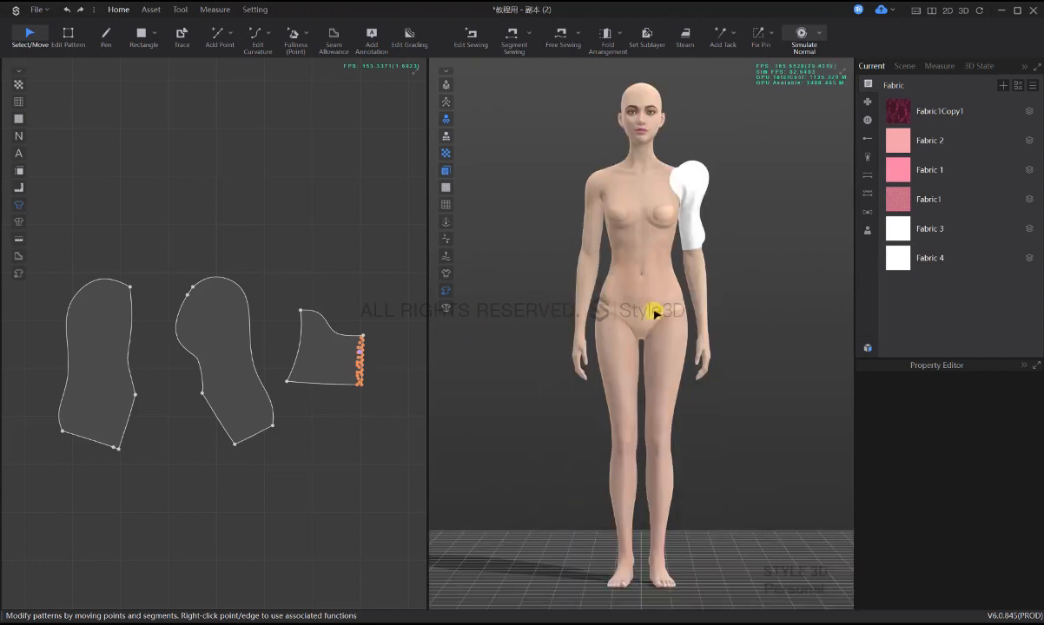
pyautogui.scroll(-5, 368, 408)
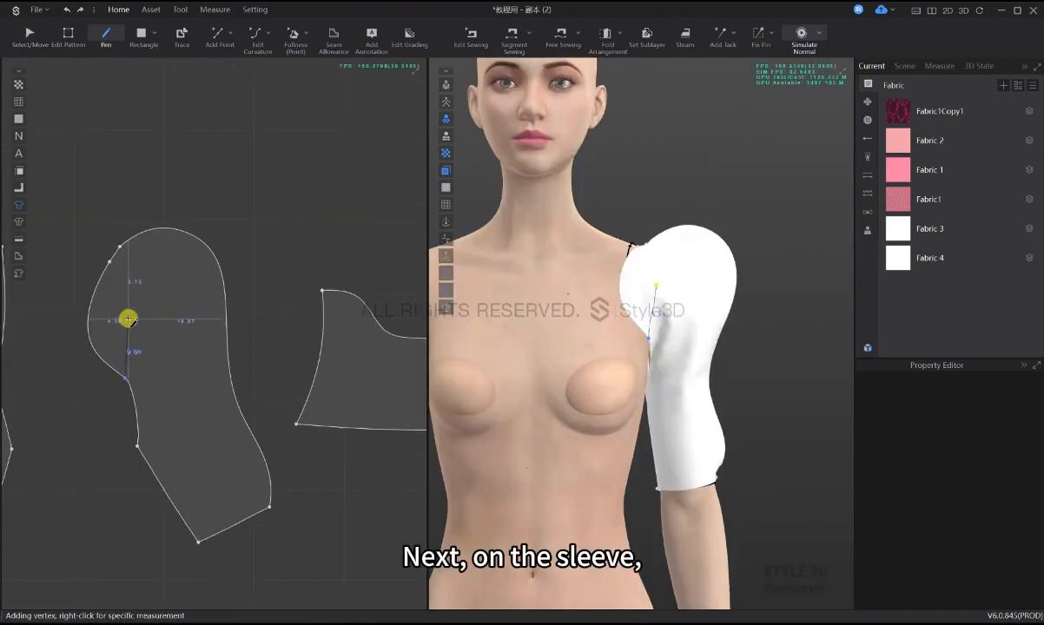
pyautogui.click(127, 314)
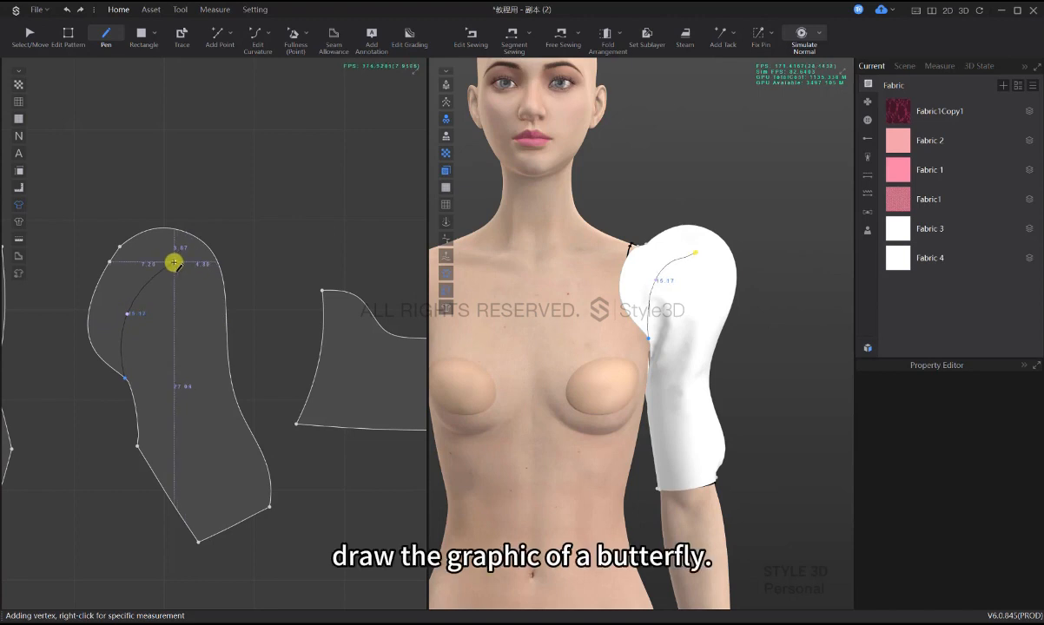
pyautogui.click(174, 261)
pyautogui.click(198, 319)
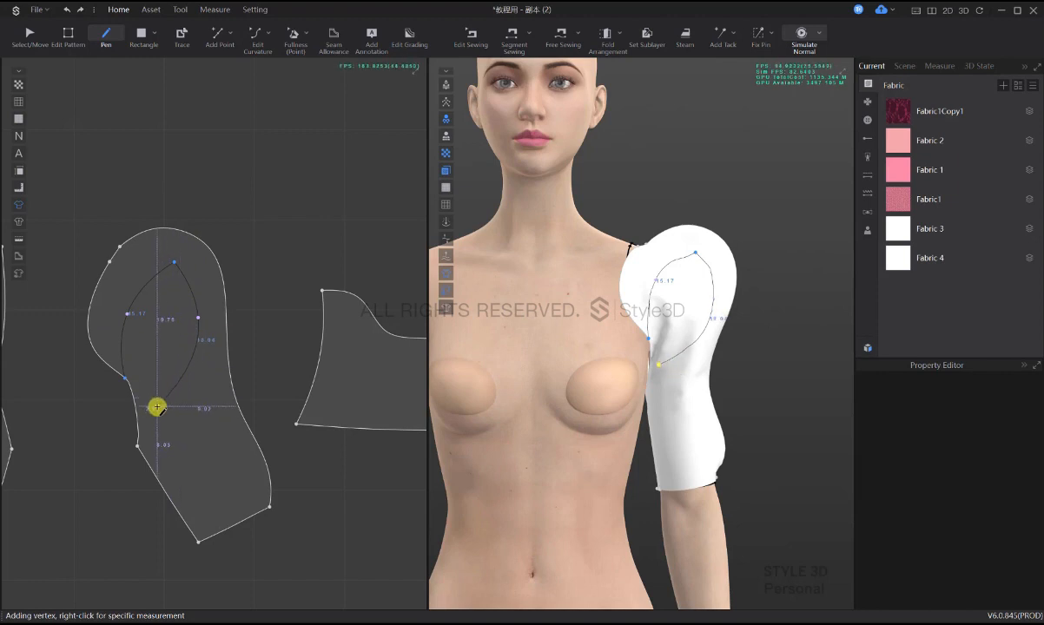
pyautogui.click(157, 404)
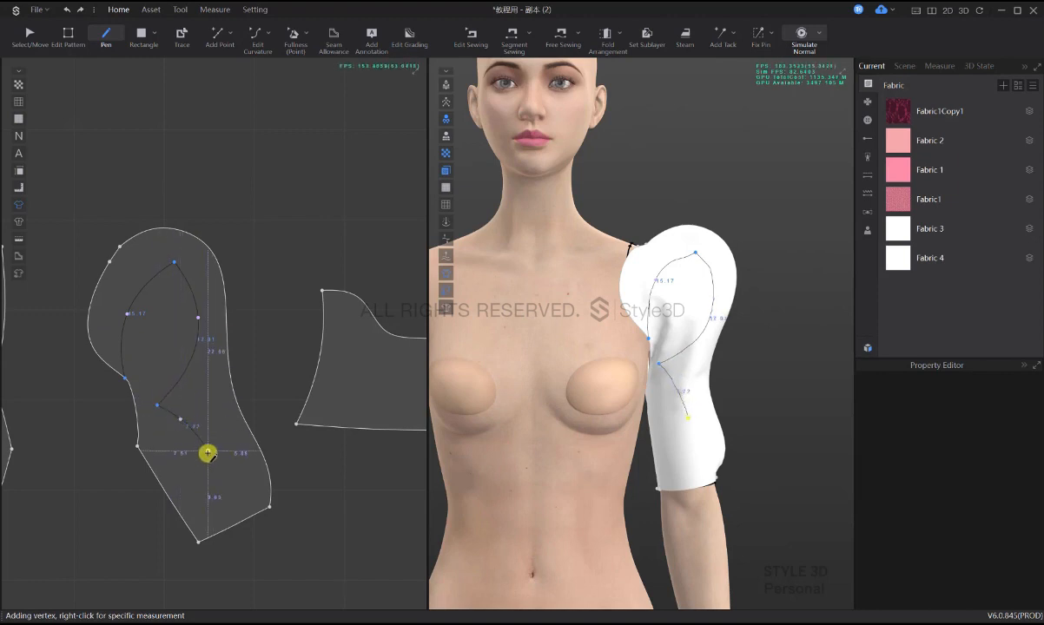
# - Draw the lower wing as a curved outline tapering into a tail near the hem and returning to the sleeve's inner edge
pyautogui.keyDown('ctrl'); pyautogui.click(194, 409); pyautogui.keyUp('ctrl')
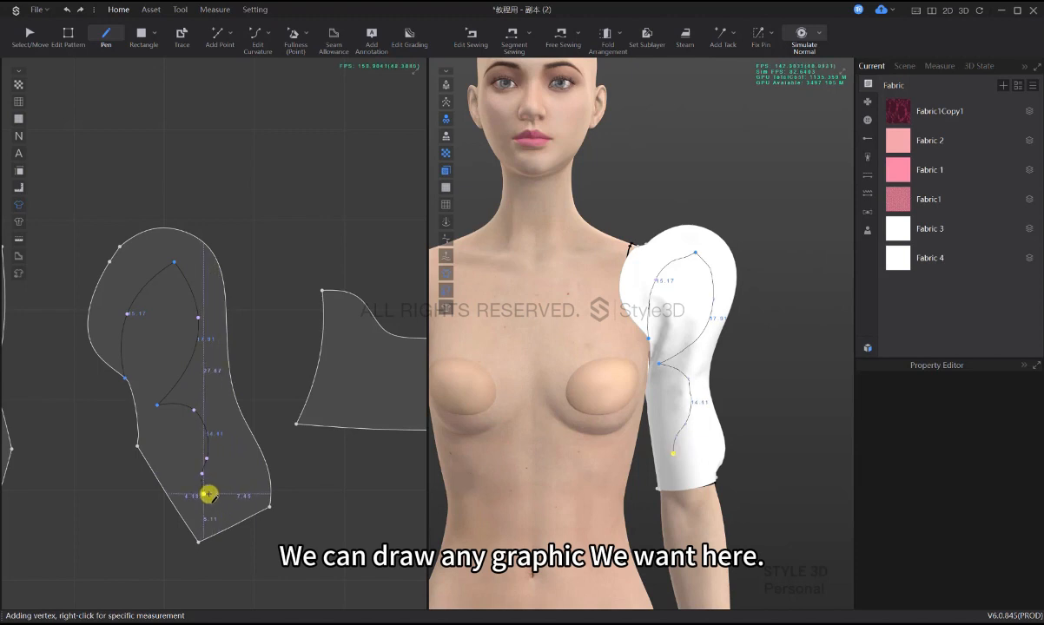
pyautogui.click(208, 494)
pyautogui.click(150, 473)
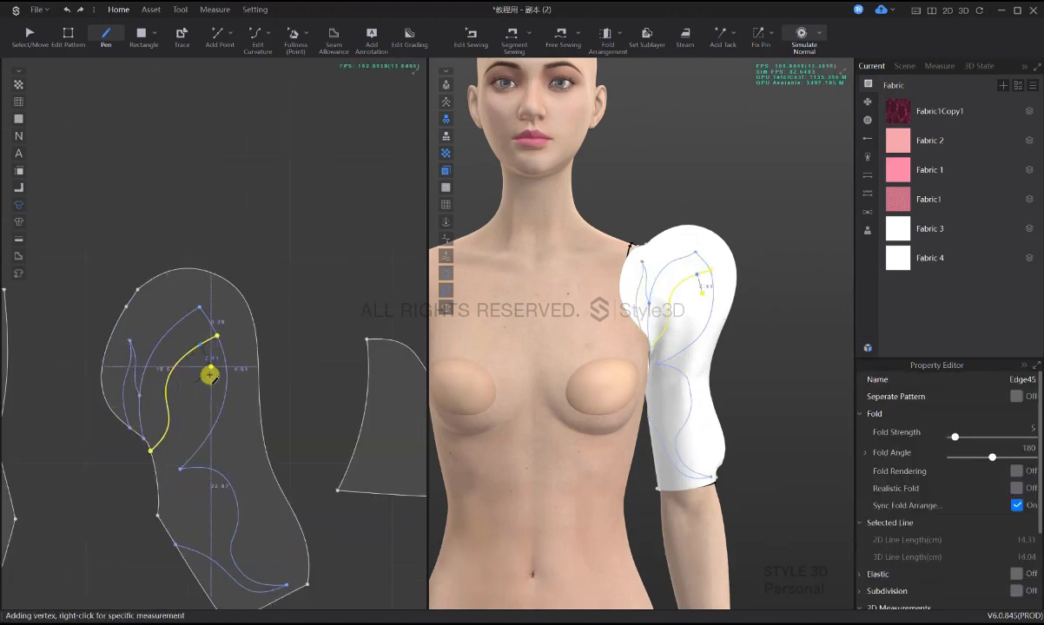
# - Draw the curved inner detail lines inside the butterfly's upper and lower wings
pyautogui.scroll(3, 227, 372)
pyautogui.click(248, 371)
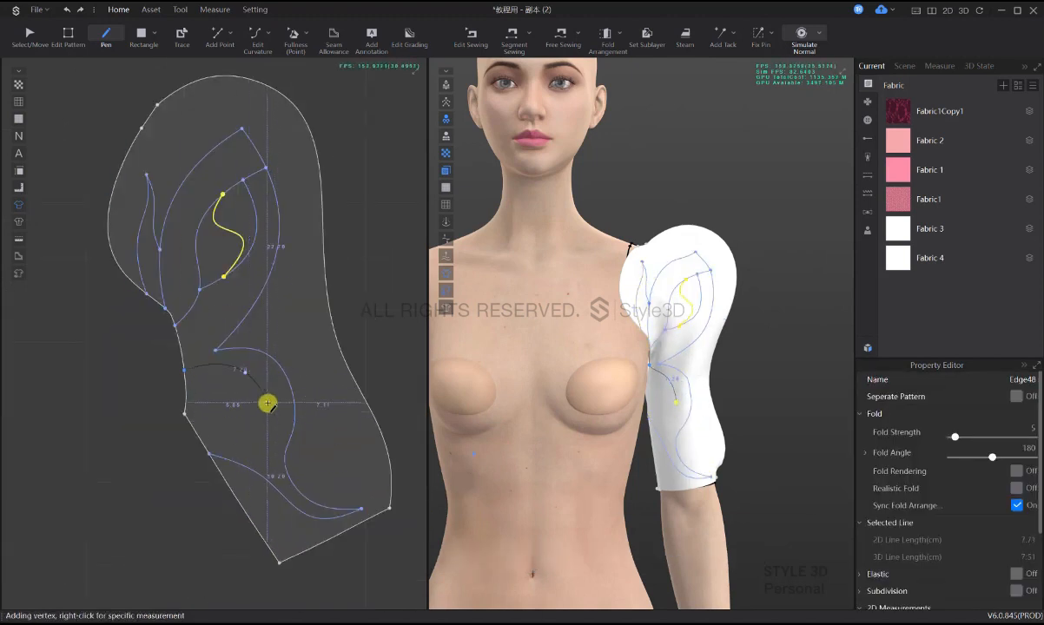
pyautogui.click(275, 467)
pyautogui.click(201, 440)
pyautogui.click(185, 384)
pyautogui.click(241, 406)
pyautogui.scroll(3, 232, 430)
pyautogui.click(236, 419)
pyautogui.click(140, 397)
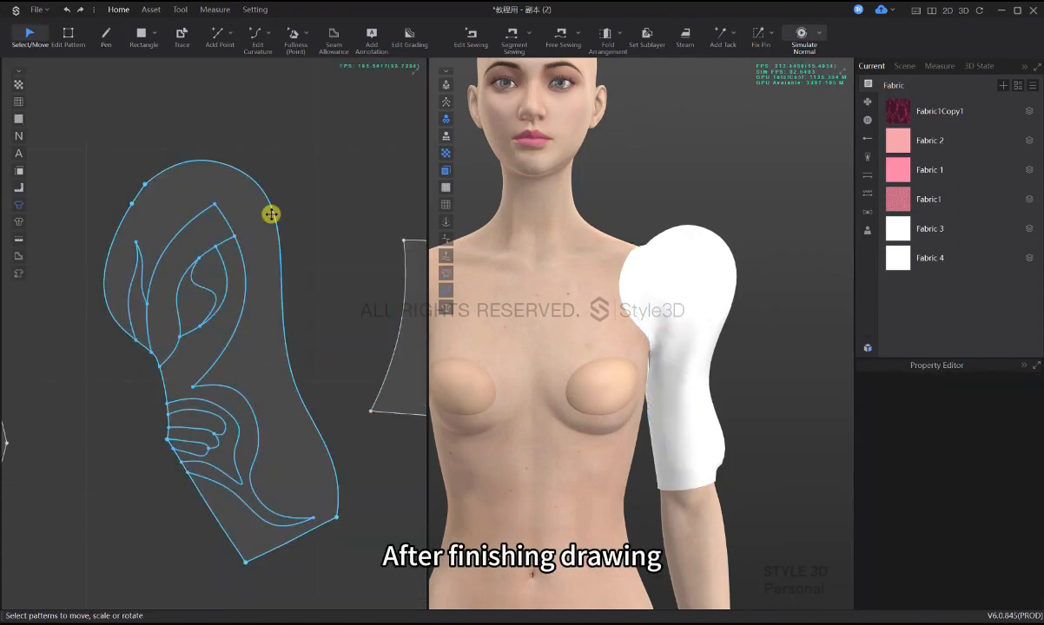
# - Select the outer wing curves and the small pointed shape beside them, and cut and sew them out of the sleeve
pyautogui.moveTo(270, 214); pyautogui.dragTo(270, 189)
pyautogui.press('z')
pyautogui.click(253, 379)
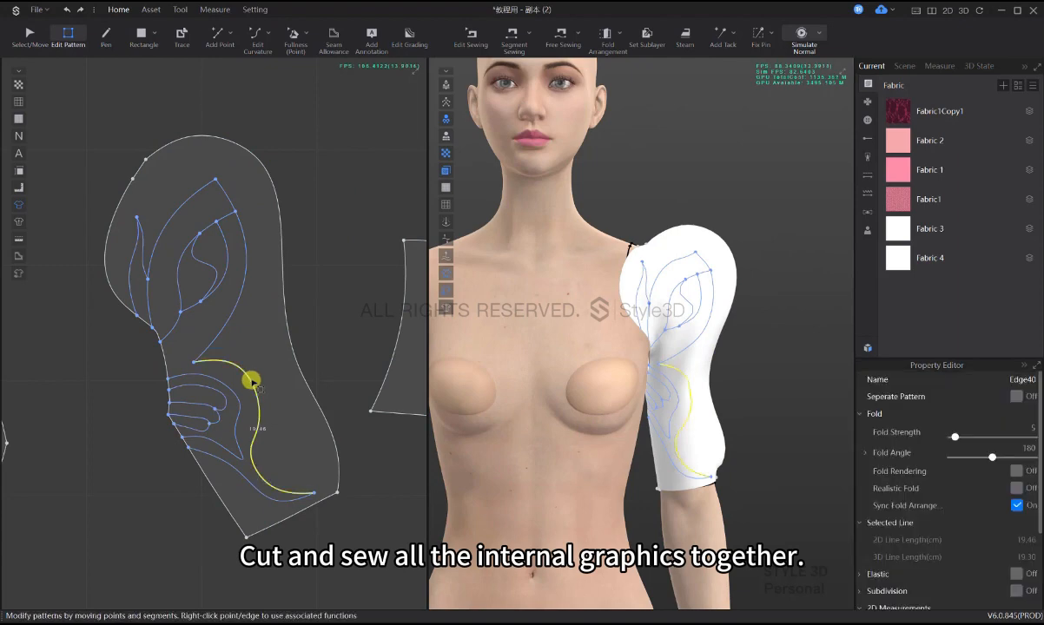
pyautogui.keyDown('shift'); pyautogui.click(227, 322); pyautogui.keyUp('shift')
pyautogui.keyDown('shift'); pyautogui.click(181, 207); pyautogui.keyUp('shift')
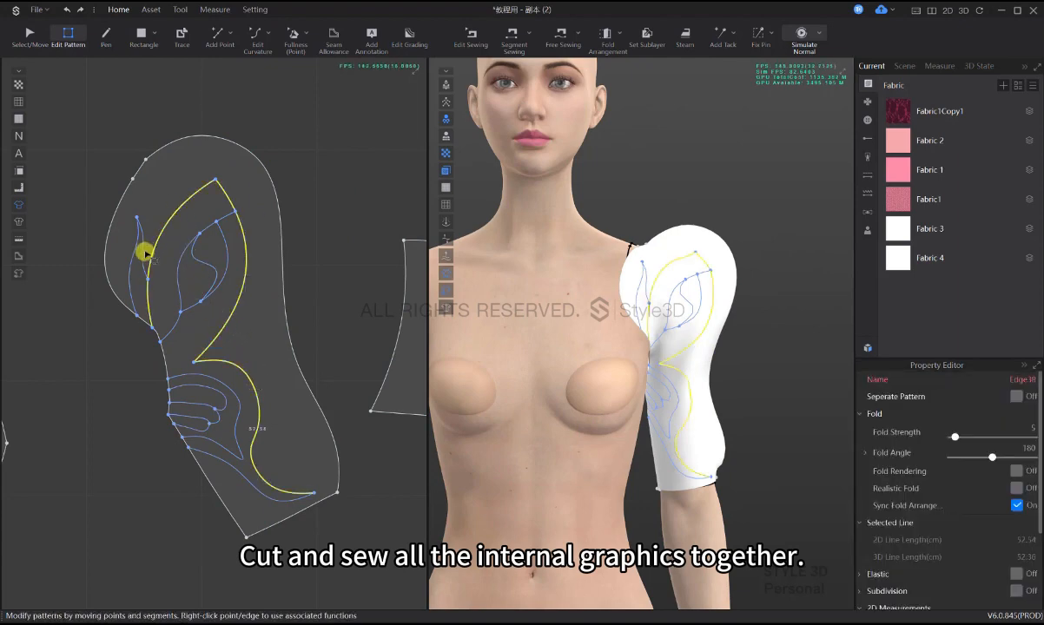
pyautogui.keyDown('shift'); pyautogui.click(144, 250); pyautogui.keyUp('shift')
pyautogui.moveTo(137, 254); pyautogui.dragTo(157, 252)
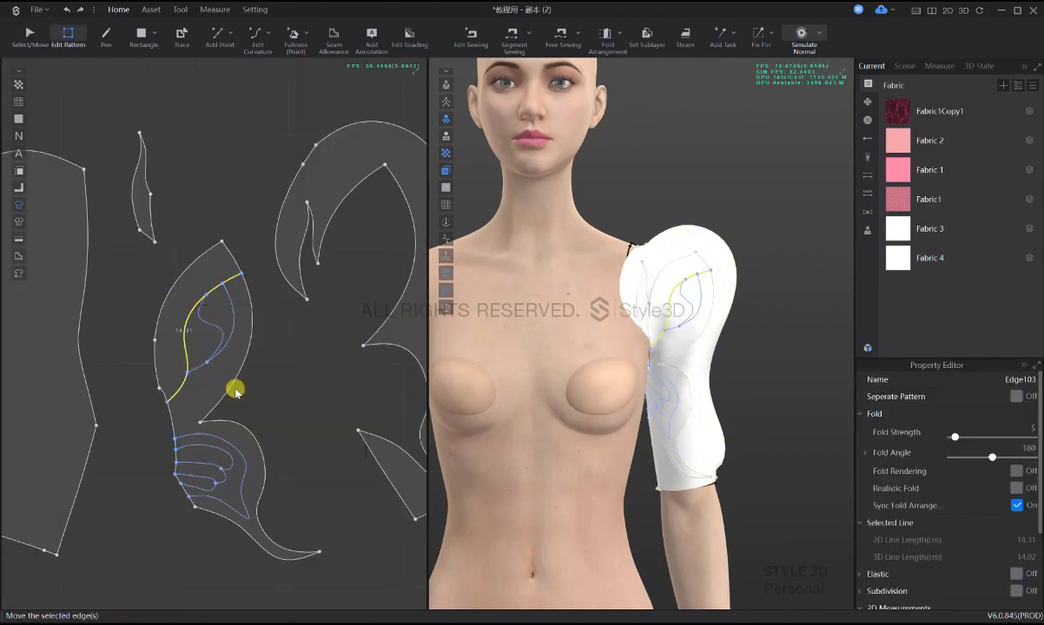
# - Cut and sew the remaining inner wing lines, and move the lower wing's detail pieces apart from the butterfly
pyautogui.rightClick(217, 317)
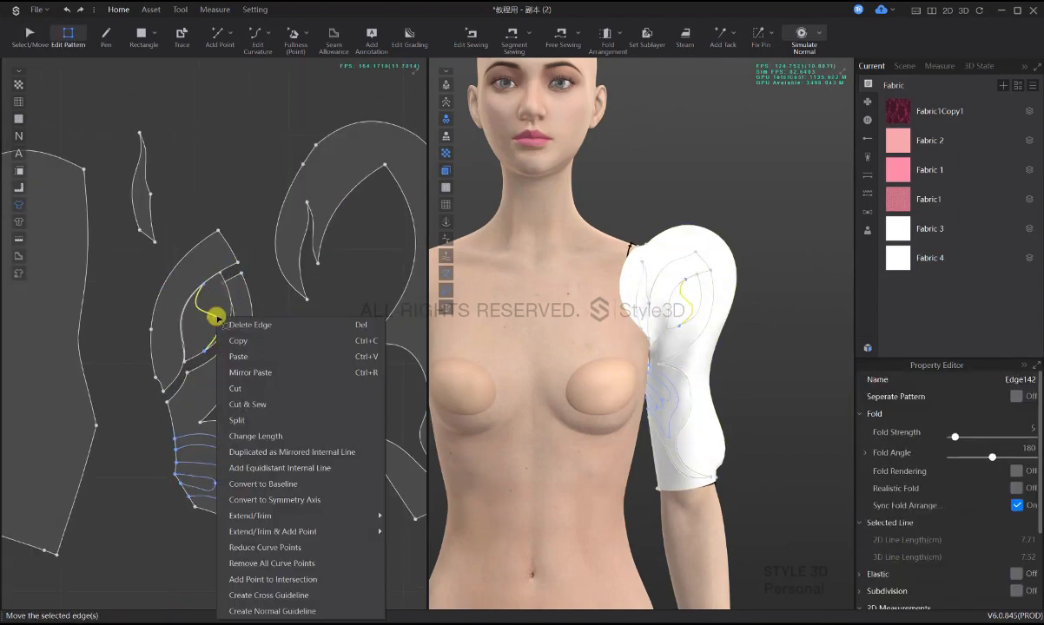
pyautogui.click(249, 404)
pyautogui.scroll(3, 205, 345)
pyautogui.scroll(-3, 245, 368)
pyautogui.press('q')
pyautogui.moveTo(217, 425); pyautogui.dragTo(220, 434)
# - Set the colour of Fabric 4, used on the sleeve and back patterns, to D29D91 and its gloss to 0.80
pyautogui.scroll(-5, 736, 567)
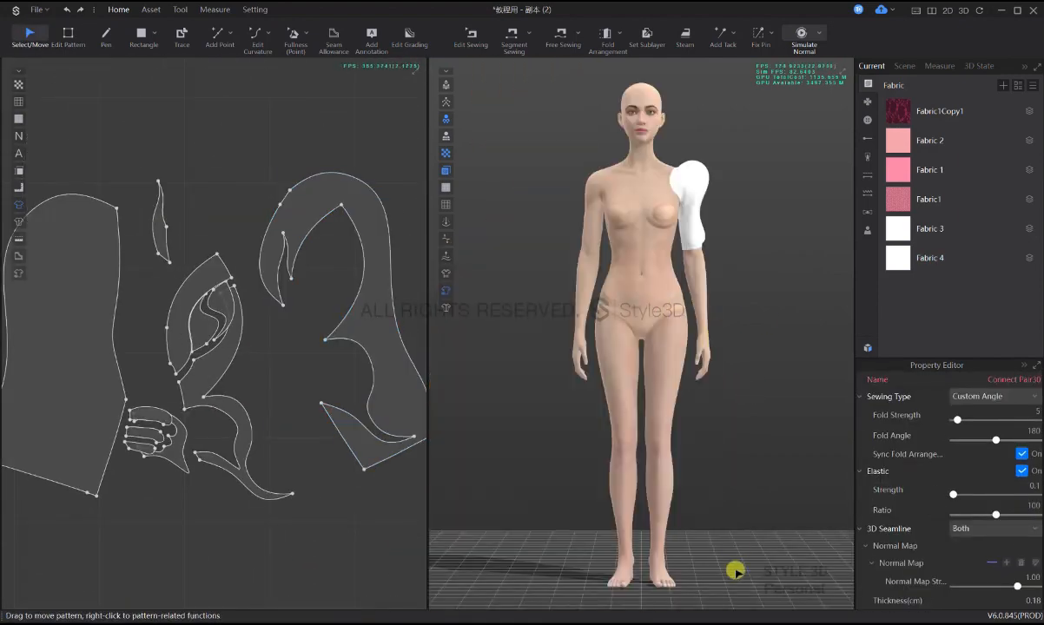
pyautogui.click(898, 258)
pyautogui.scroll(-3, 228, 447)
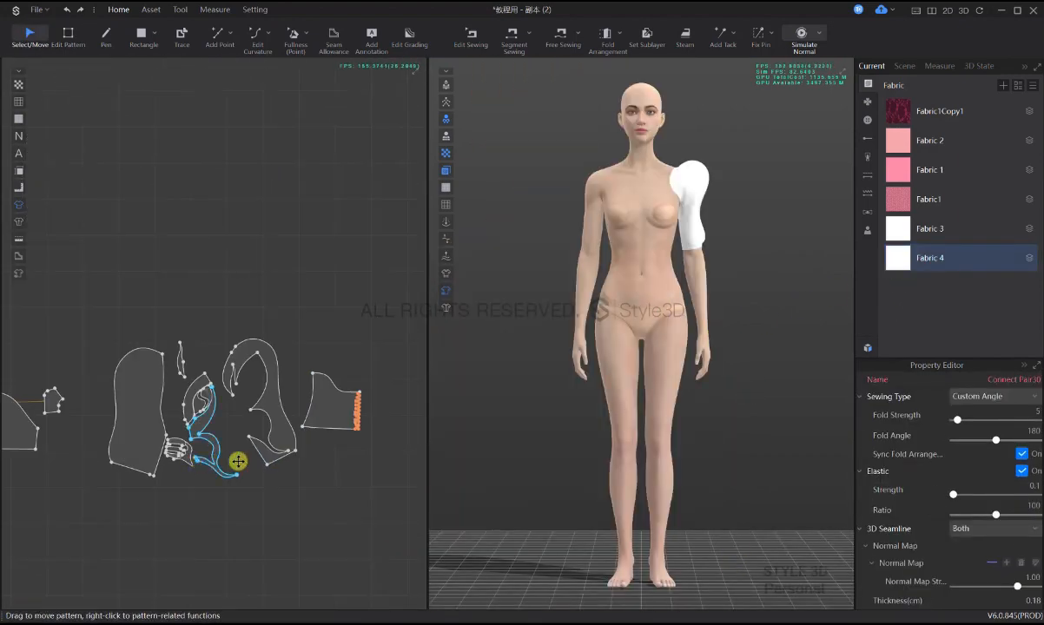
pyautogui.click(332, 403)
pyautogui.click(901, 267)
pyautogui.scroll(4, 948, 494)
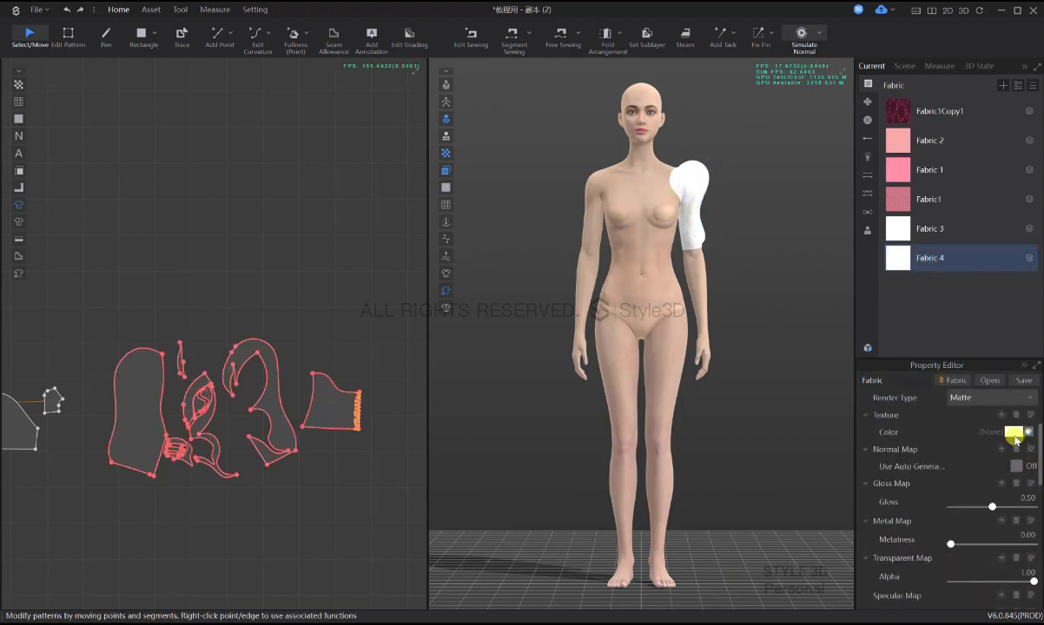
pyautogui.click(1014, 433)
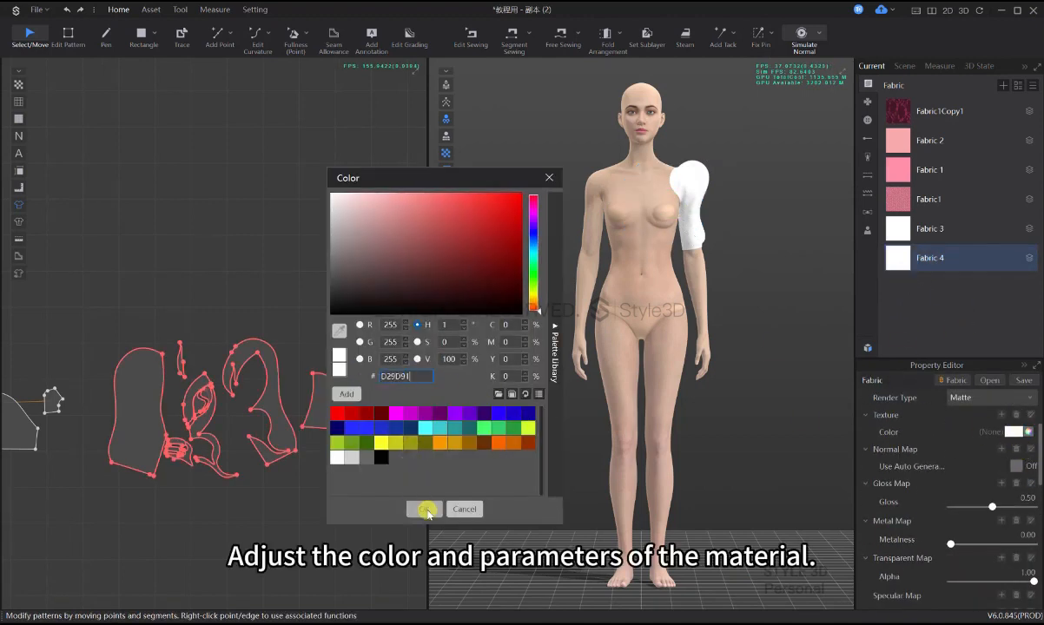
pyautogui.click(425, 509)
pyautogui.scroll(3, 692, 455)
pyautogui.scroll(2, 767, 442)
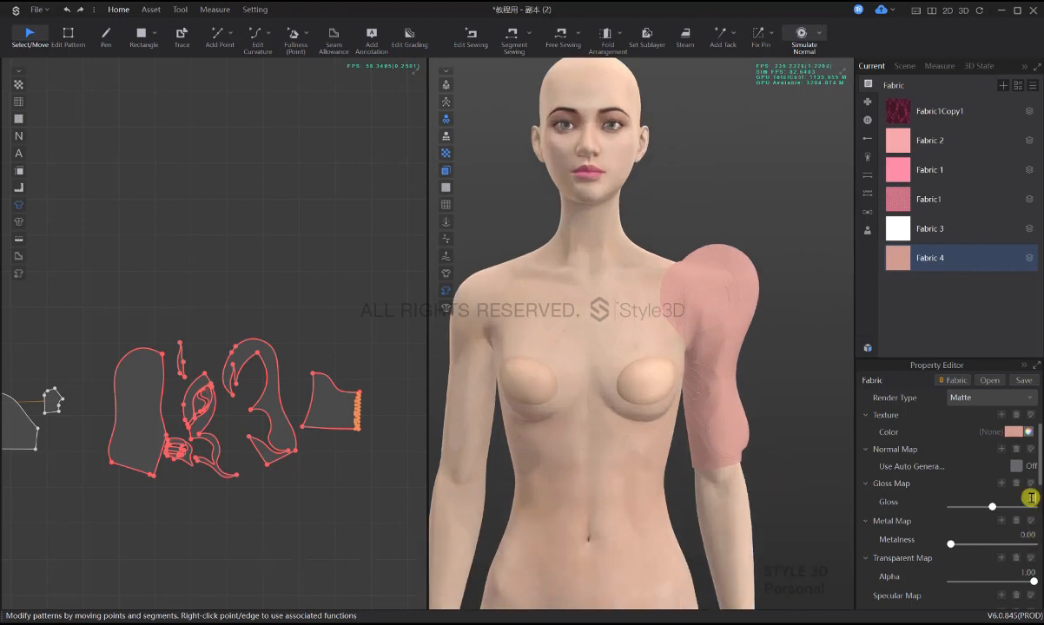
pyautogui.scroll(3, 1006, 512)
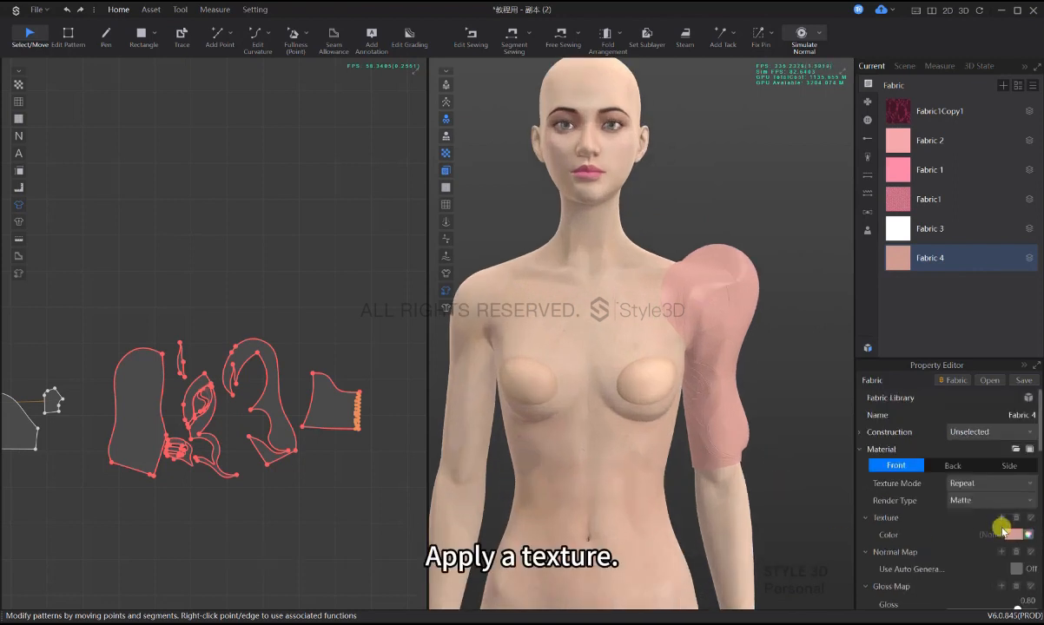
# - Load the image 法线-1 as Fabric 4's normal map and adjust the map's texture width
pyautogui.click(1001, 552)
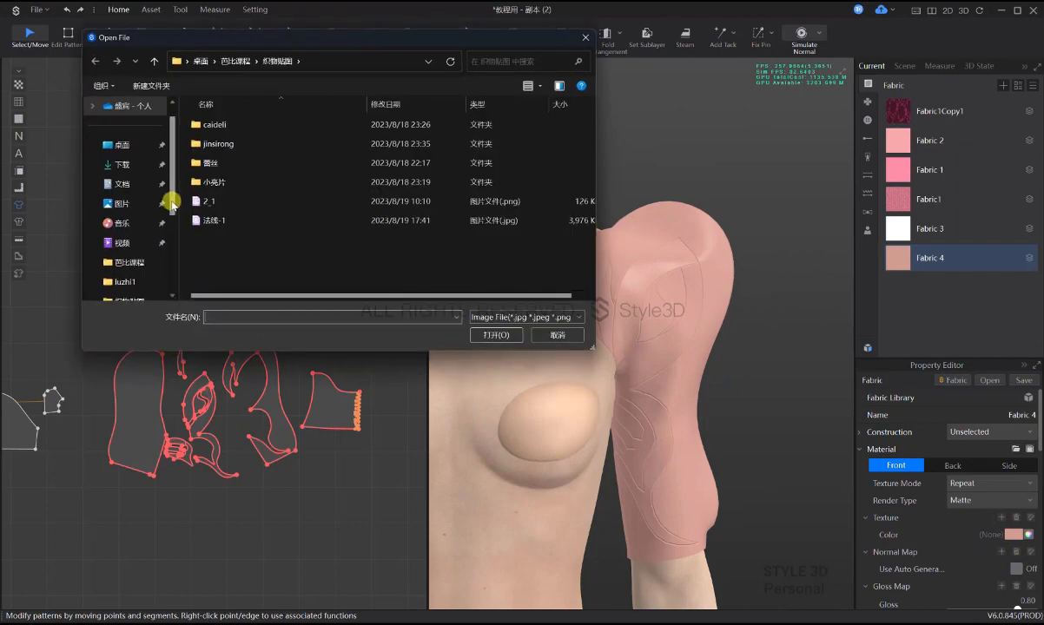
pyautogui.click(208, 220)
pyautogui.doubleClick(208, 220)
pyautogui.scroll(-3, 1016, 529)
pyautogui.click(1021, 540)
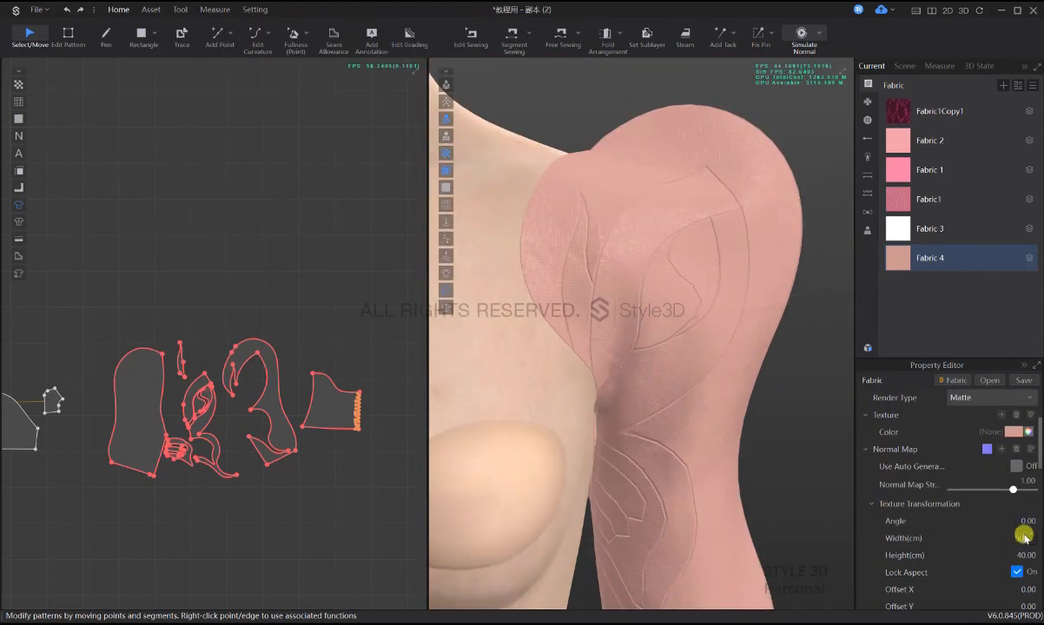
pyautogui.scroll(-3, 1021, 534)
pyautogui.click(1022, 541)
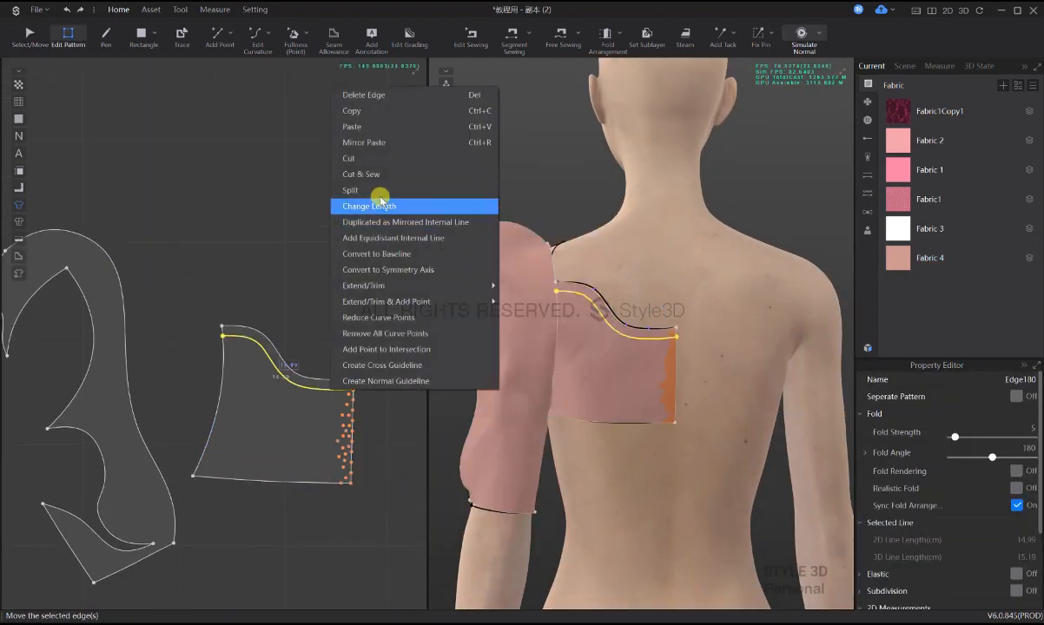
# - Cut and sew the back piece along the internal line parallel to its top edge to make a hem strip
pyautogui.click(363, 209)
pyautogui.press('q')
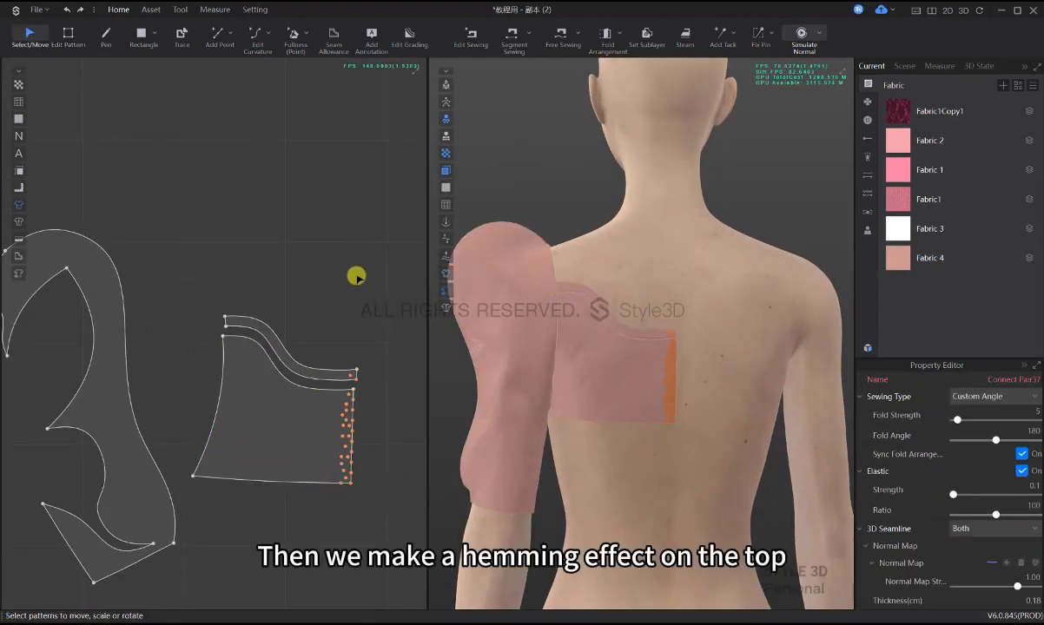
pyautogui.click(638, 332)
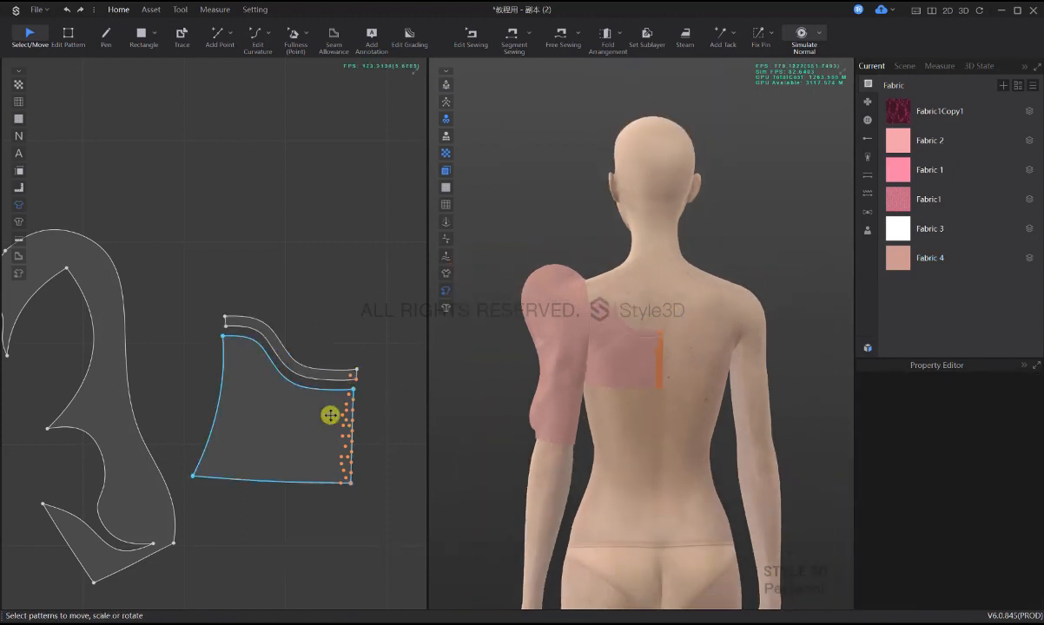
# - Select all patterns of the outfit and set their extra render thickness uniformly to 1.00
pyautogui.scroll(-5, 330, 415)
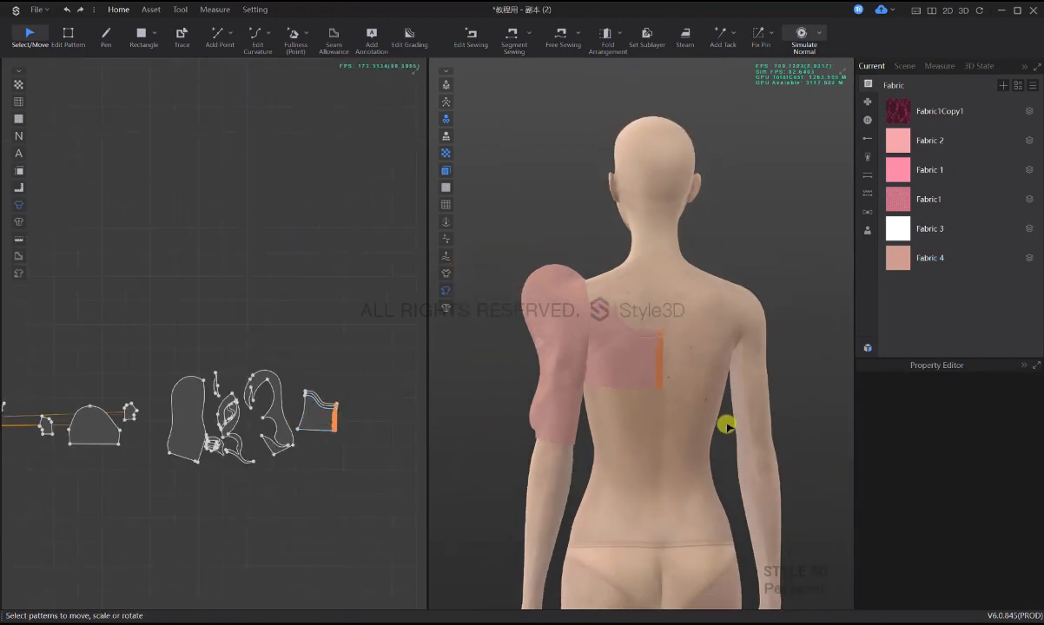
pyautogui.moveTo(553, 412); pyautogui.dragTo(781, 416, button='right')
pyautogui.scroll(-5, 782, 418)
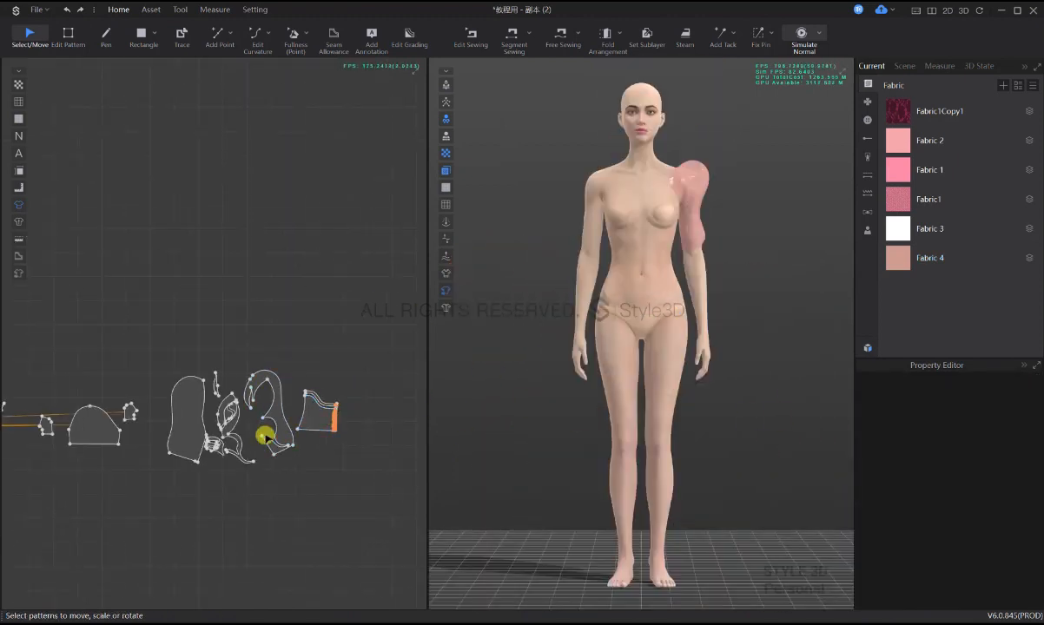
pyautogui.scroll(-6, 233, 526)
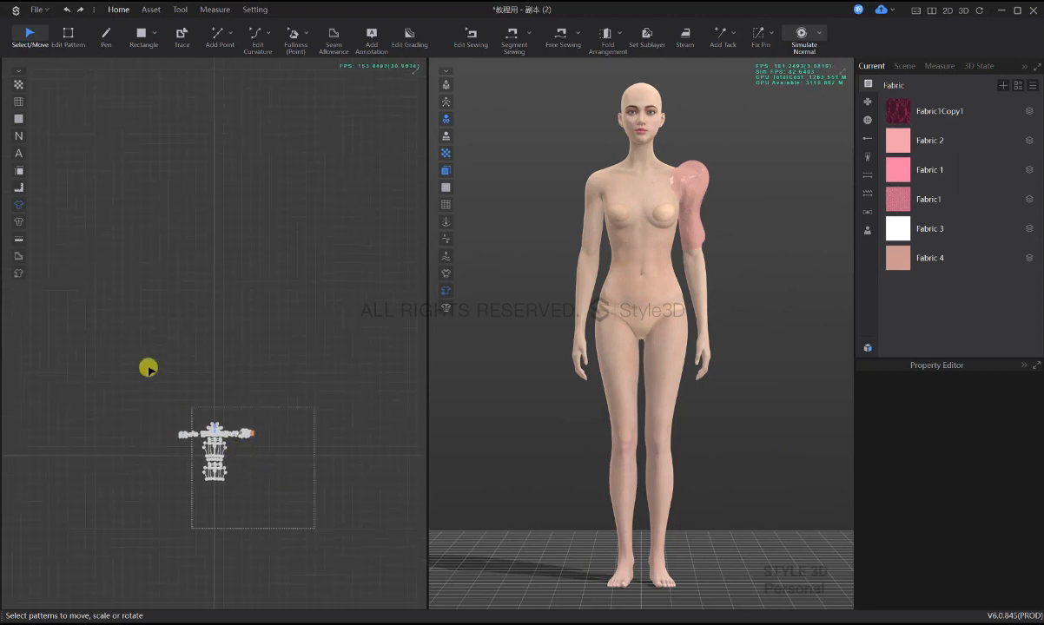
pyautogui.moveTo(168, 389); pyautogui.dragTo(165, 386)
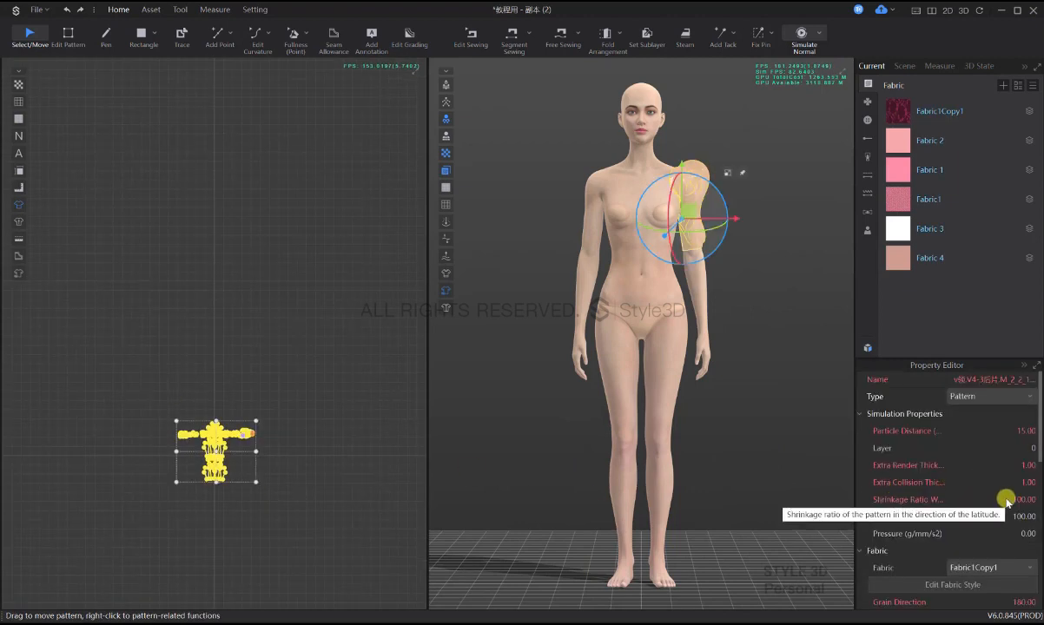
pyautogui.doubleClick(1026, 465)
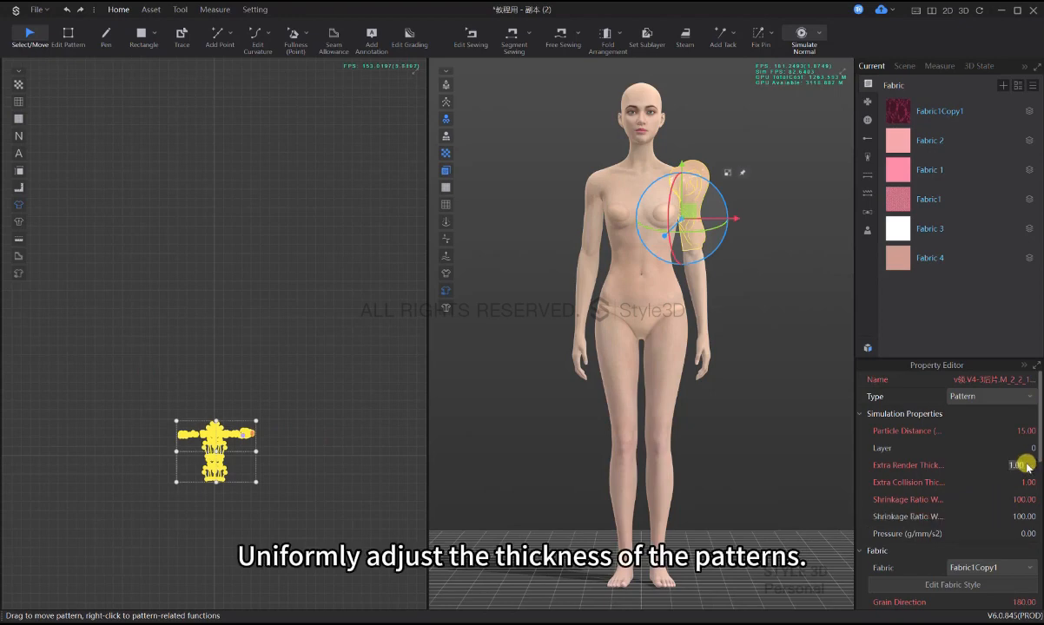
pyautogui.click(695, 141)
# - Select all sleeve, butterfly and back piece patterns and increase their extra render thickness
pyautogui.scroll(8, 659, 385)
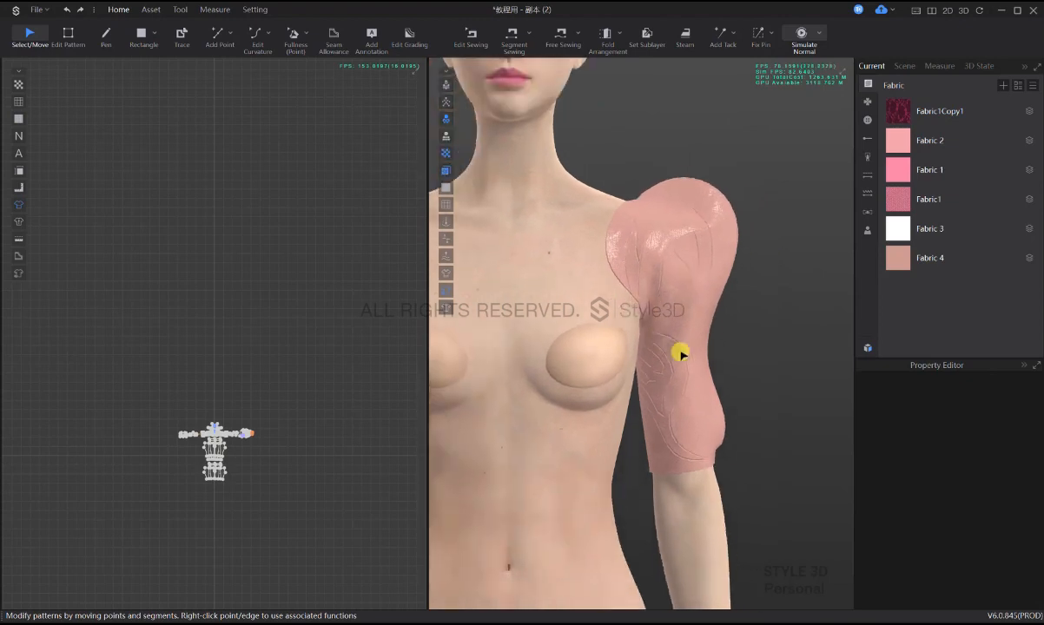
pyautogui.moveTo(680, 354); pyautogui.dragTo(510, 354, button='right')
pyautogui.moveTo(625, 360); pyautogui.dragTo(545, 365, button='right')
pyautogui.moveTo(545, 366); pyautogui.dragTo(653, 354, button='middle')
pyautogui.scroll(-2, 653, 354)
pyautogui.scroll(6, 293, 434)
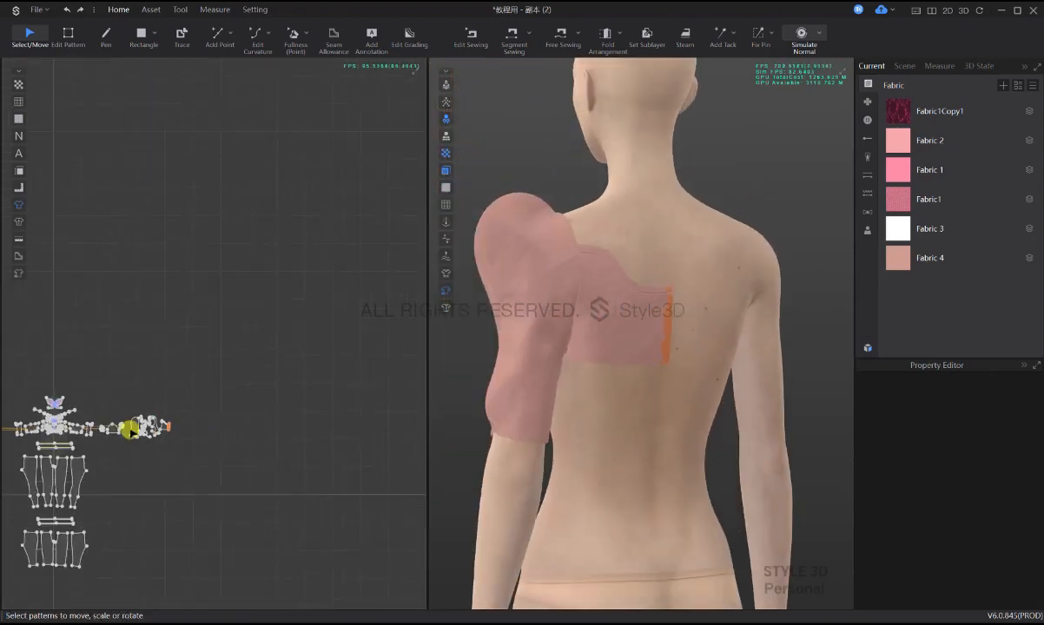
pyautogui.scroll(7, 141, 432)
pyautogui.moveTo(142, 431); pyautogui.dragTo(421, 414, button='middle')
pyautogui.moveTo(319, 405); pyautogui.dragTo(167, 418, button='middle')
pyautogui.scroll(-2, 166, 419)
pyautogui.moveTo(362, 477); pyautogui.dragTo(205, 368)
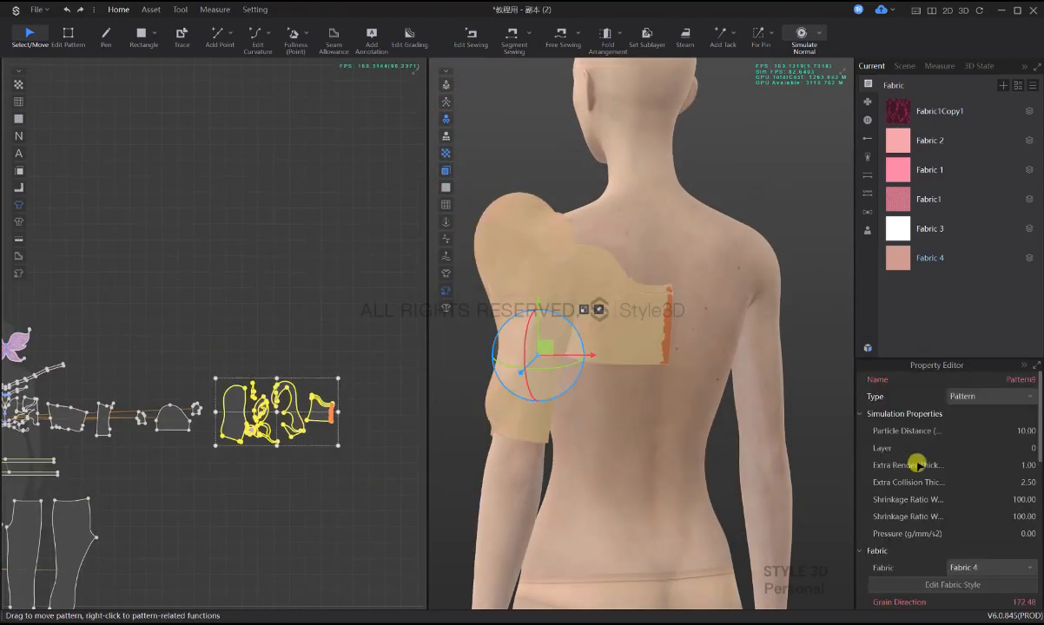
pyautogui.press('BackSpace')
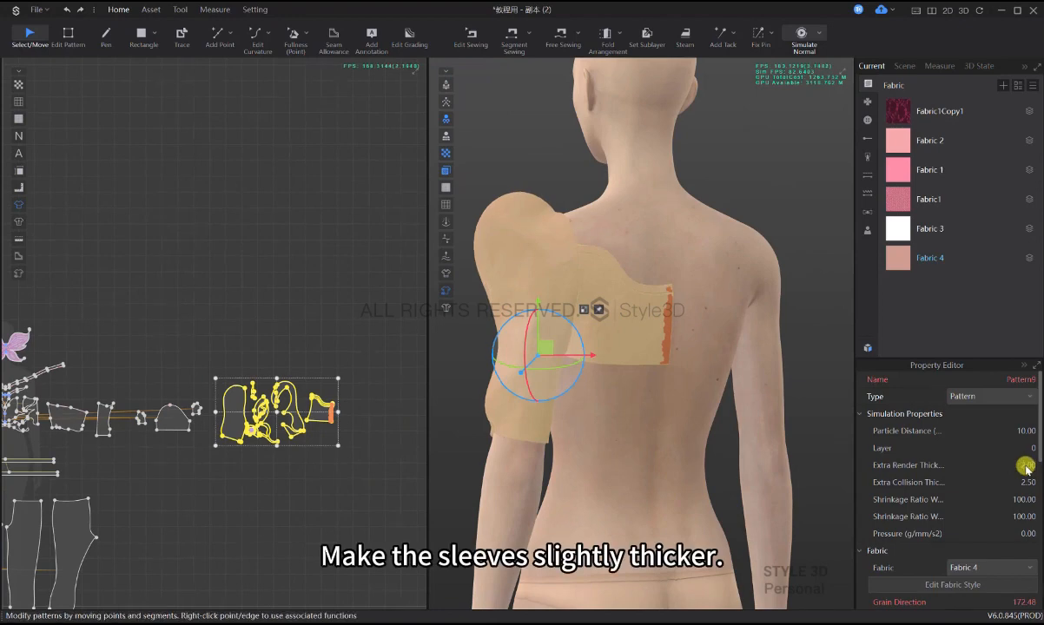
# - Examine the thickened sleeve and the back piece's hemmed top edge up close from behind
pyautogui.moveTo(754, 253); pyautogui.dragTo(665, 262, button='right')
pyautogui.click(627, 284)
pyautogui.moveTo(617, 291); pyautogui.dragTo(631, 316, button='right')
pyautogui.scroll(6, 631, 317)
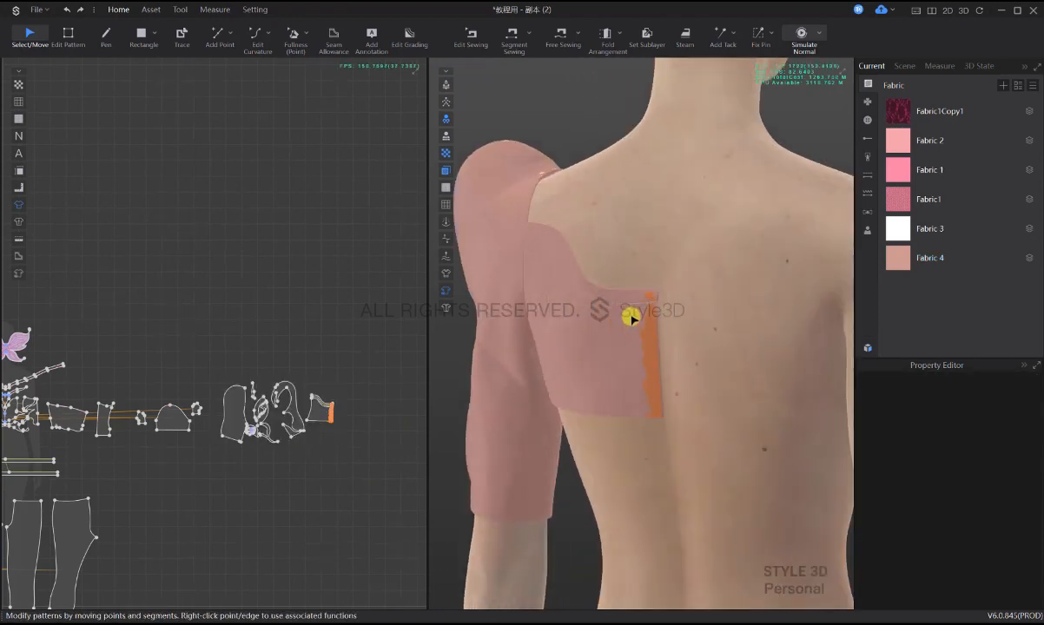
pyautogui.moveTo(552, 244); pyautogui.dragTo(616, 323, button='right')
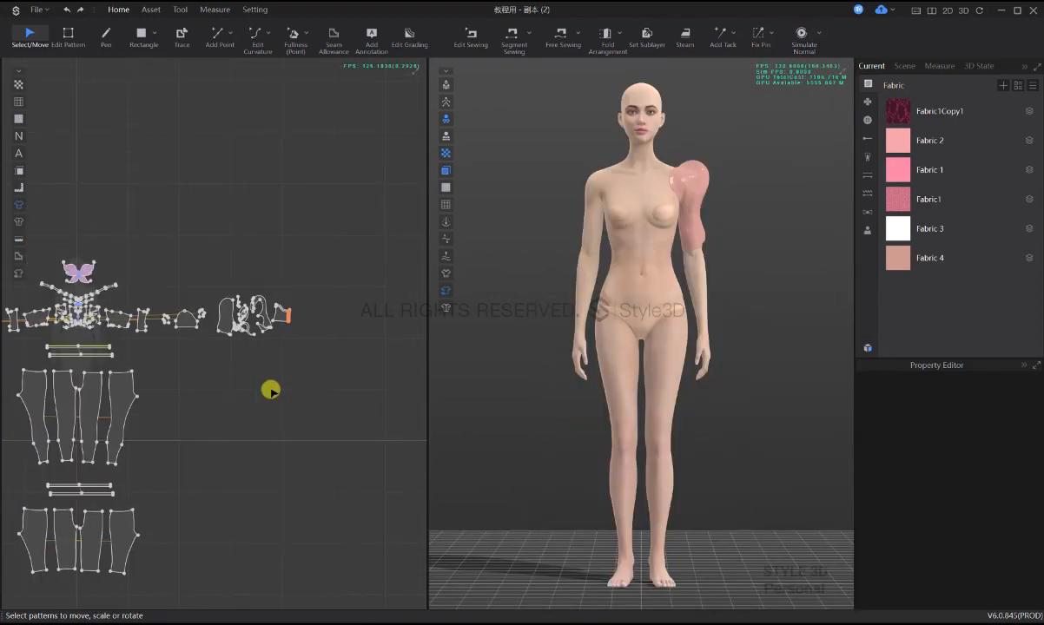
# - Freeze all patterns of the puff sleeve with its butterfly pieces and the back piece
pyautogui.scroll(5, 240, 431)
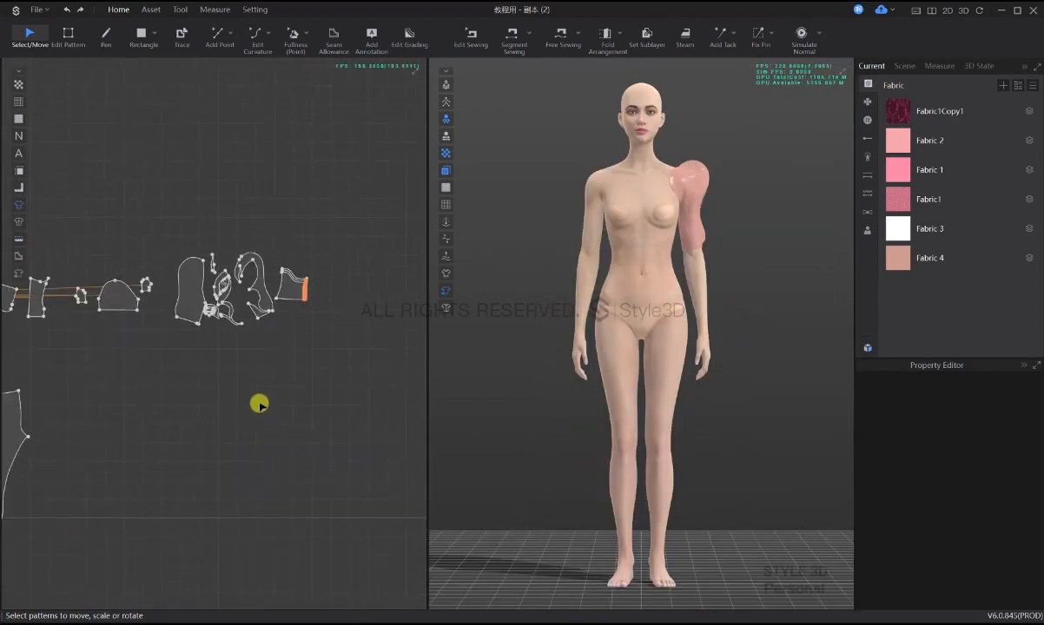
pyautogui.moveTo(330, 374); pyautogui.dragTo(156, 271)
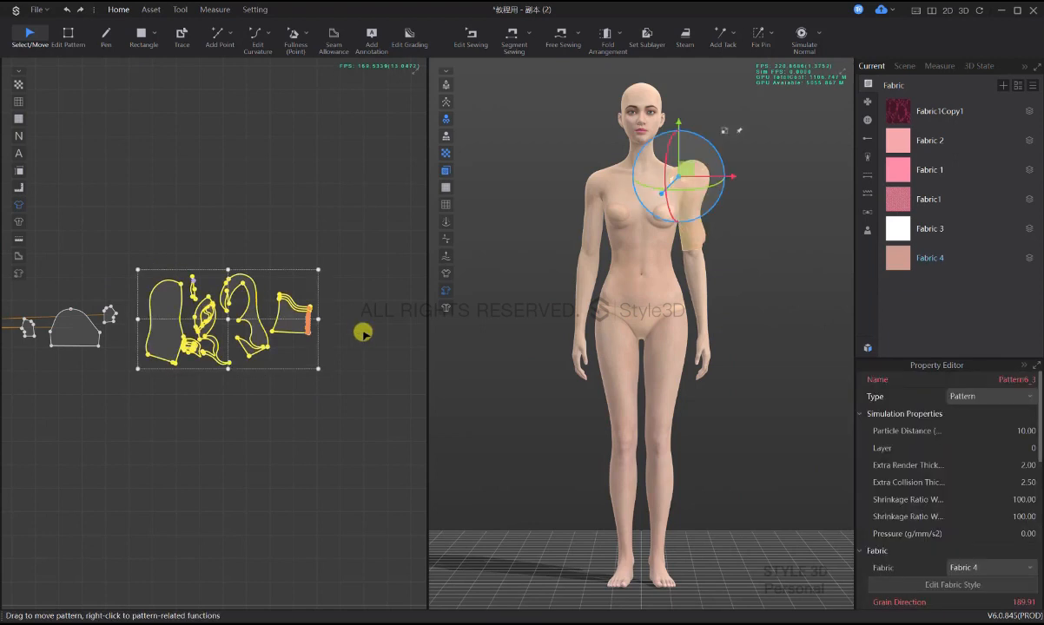
pyautogui.hotkey('ctrl', 'k')
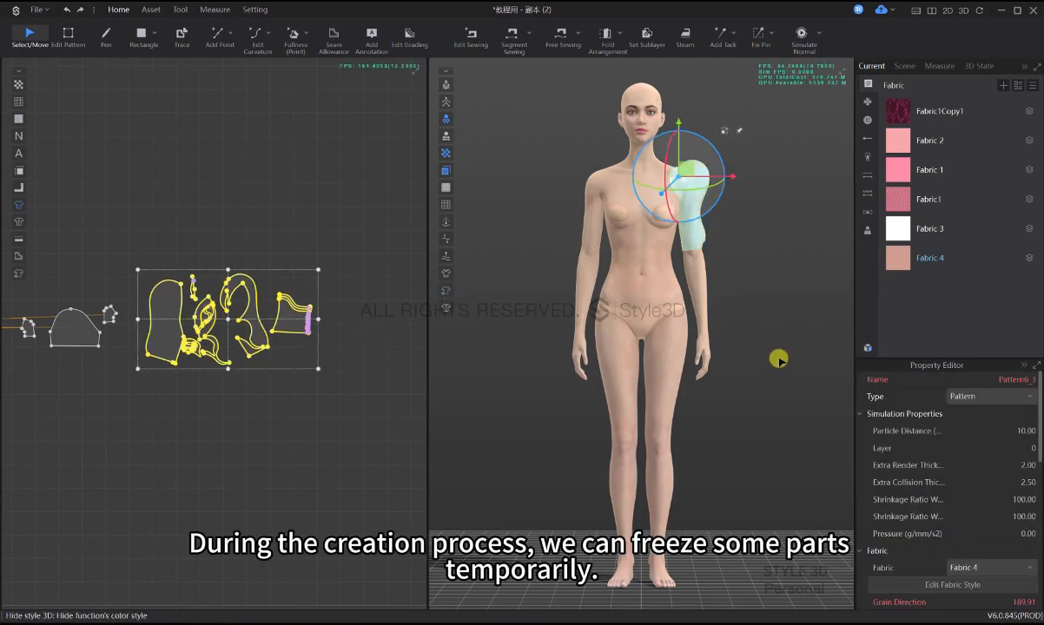
pyautogui.click(791, 363)
pyautogui.scroll(3, 705, 349)
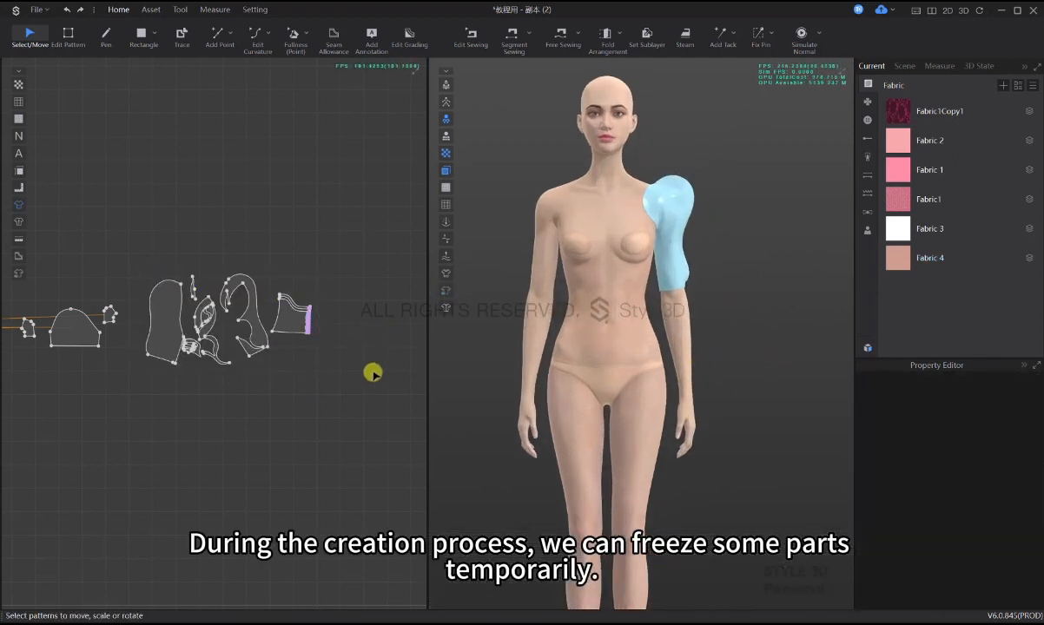
# - Measure the combined length of the two puff sleeve pieces' bottom edges
pyautogui.moveTo(259, 388); pyautogui.dragTo(304, 377, button='middle')
pyautogui.scroll(6, 235, 361)
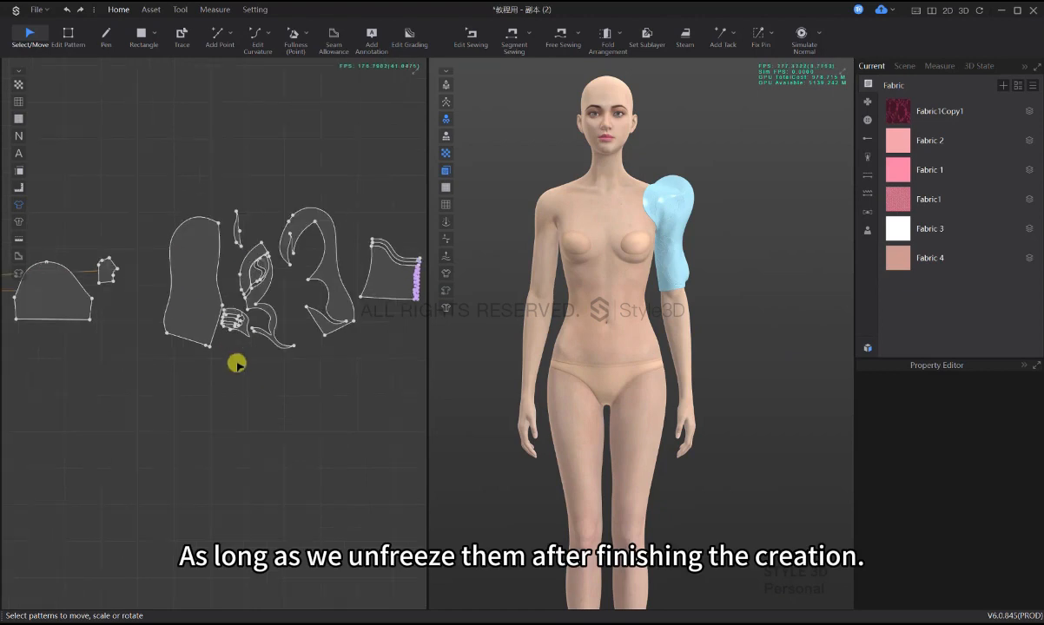
pyautogui.press('z')
pyautogui.click(179, 333)
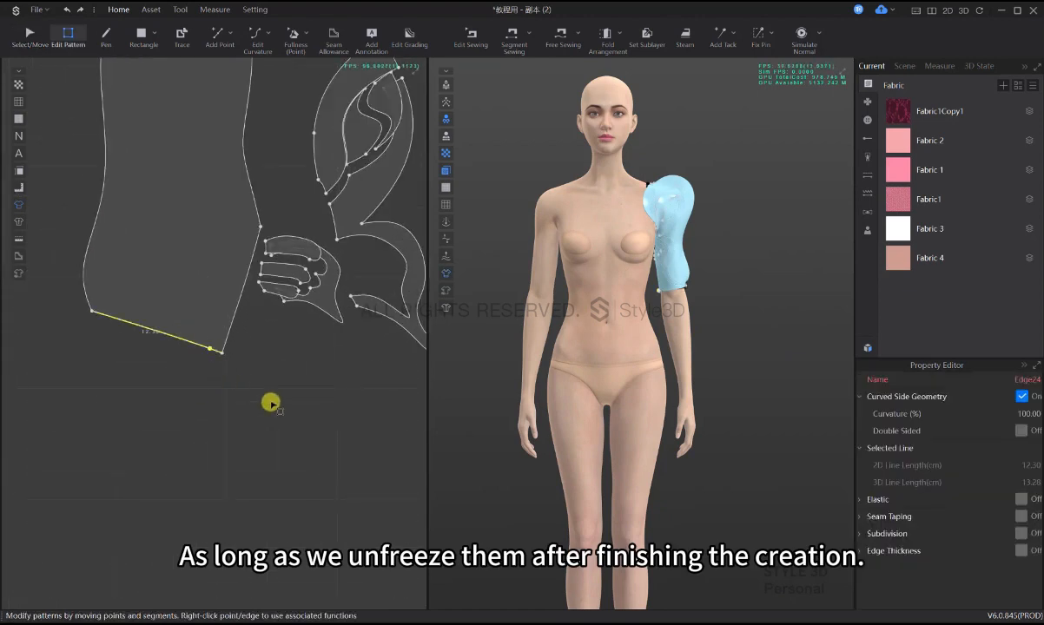
pyautogui.scroll(-5, 252, 406)
pyautogui.keyDown('shift'); pyautogui.click(304, 373); pyautogui.keyUp('shift')
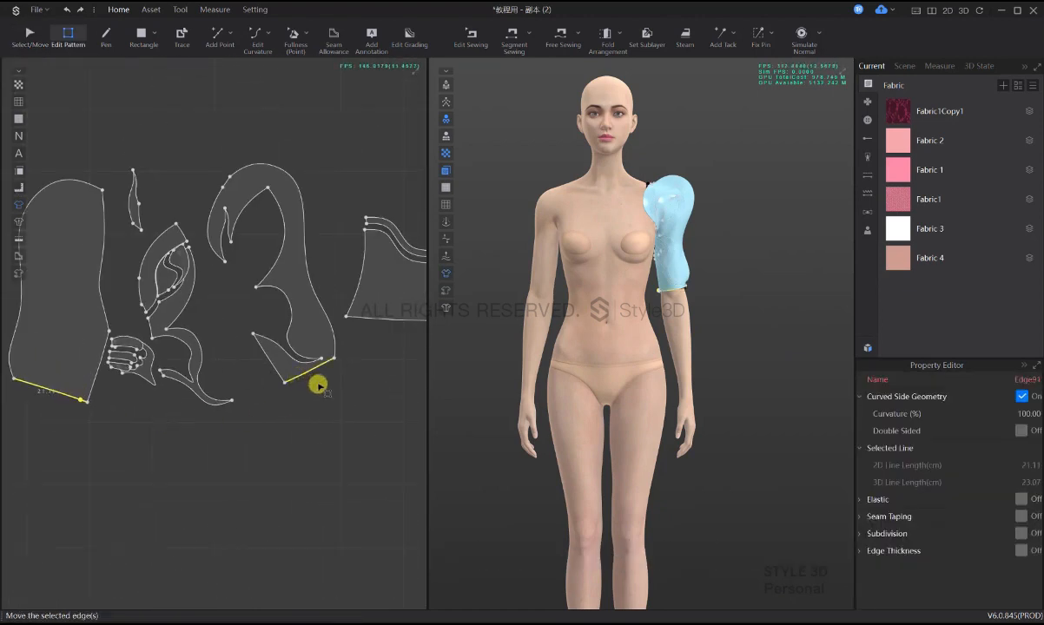
pyautogui.scroll(5, 36, 409)
pyautogui.scroll(-5, 80, 419)
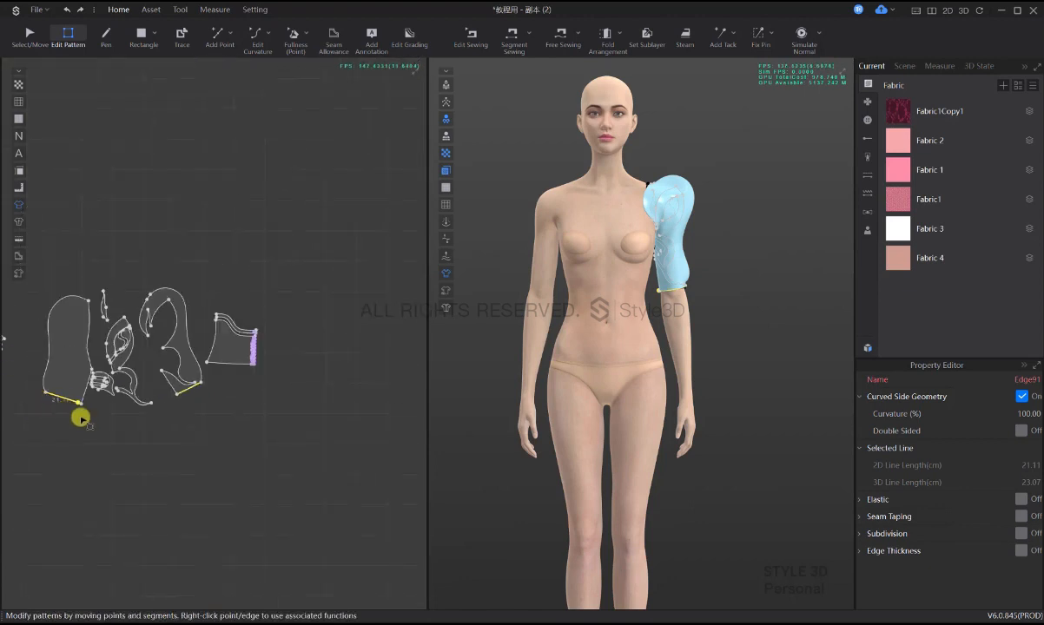
# - Create a 21.11 by 25 cm rectangle pattern for the lace lower sleeve and place it beneath the sleeve pieces
pyautogui.click(139, 43)
pyautogui.scroll(-4, 198, 403)
pyautogui.click(150, 420)
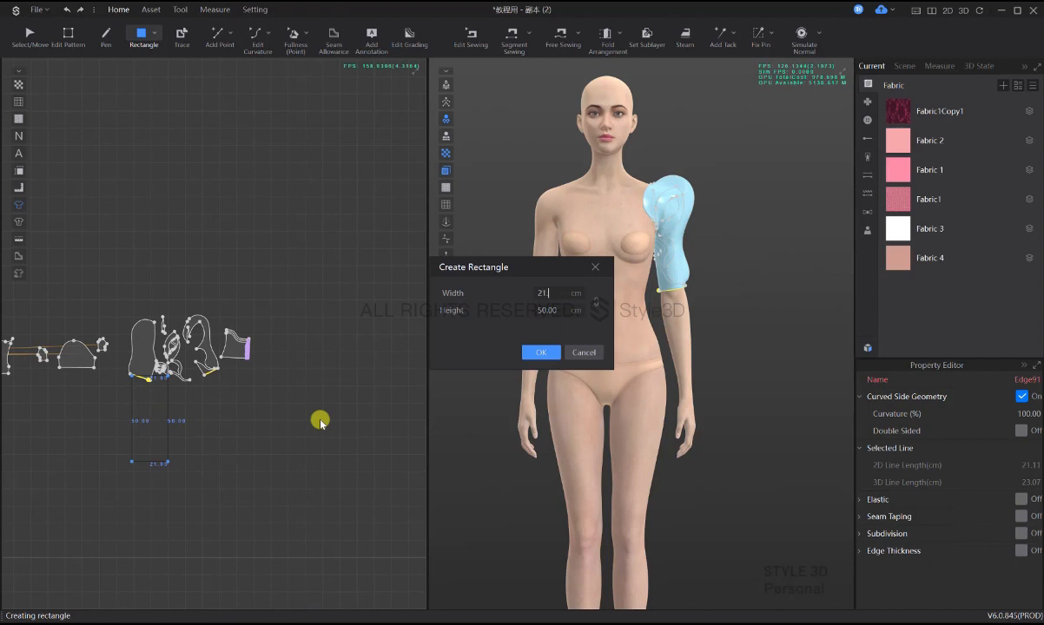
pyautogui.write('2')
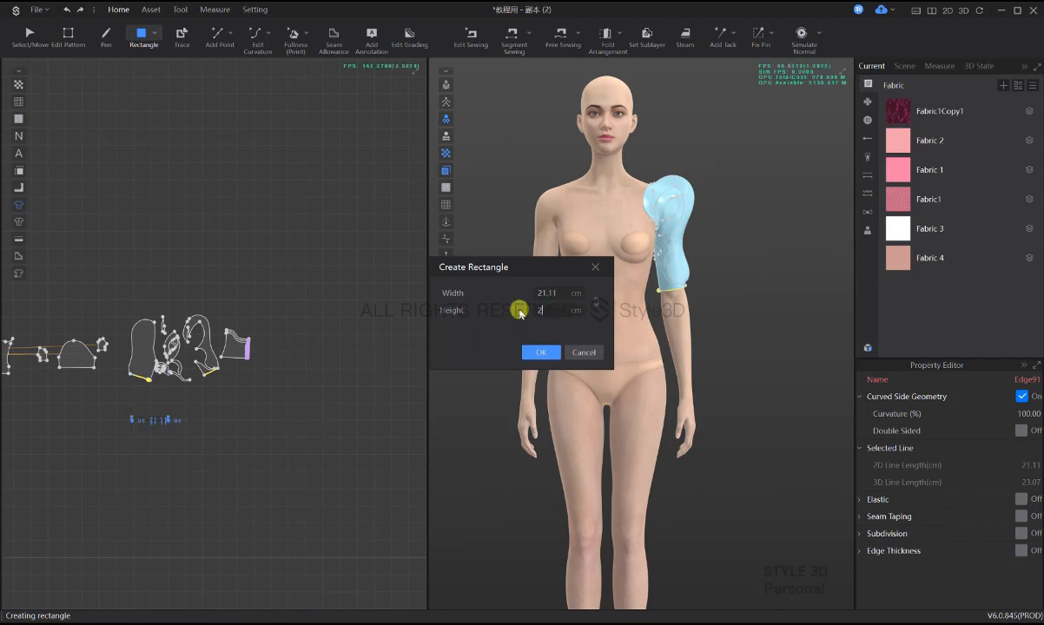
pyautogui.write('.5')
pyautogui.press('Return')
pyautogui.press('q')
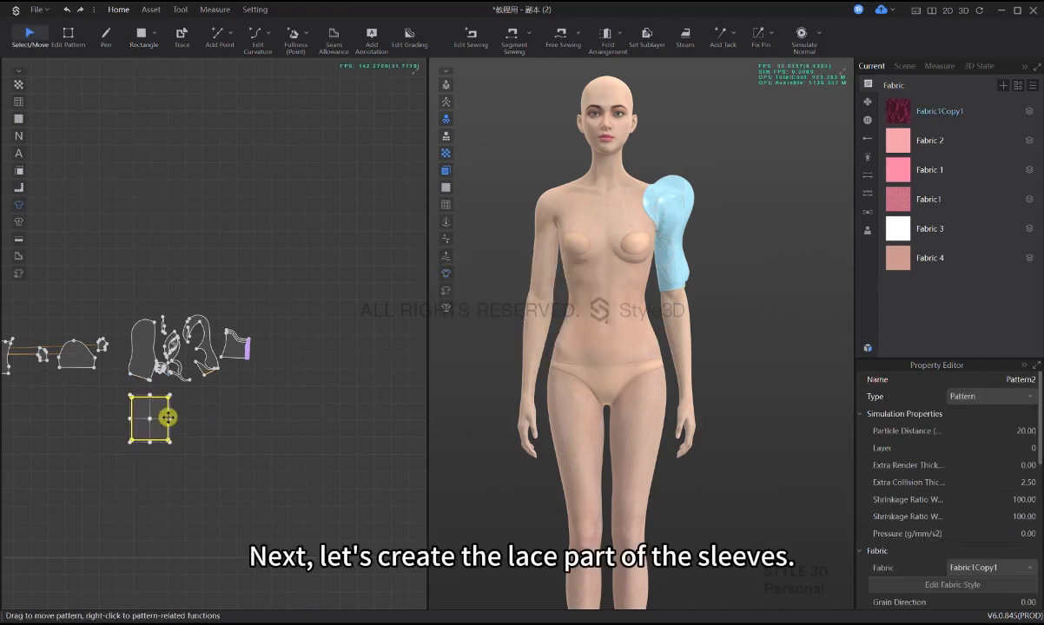
pyautogui.moveTo(168, 418); pyautogui.dragTo(205, 418)
pyautogui.click(245, 405)
# - Sew the bottom edges of the two puff sleeve pieces to the rectangle's top edge with Free Sewing
pyautogui.scroll(5, 246, 409)
pyautogui.press('m')
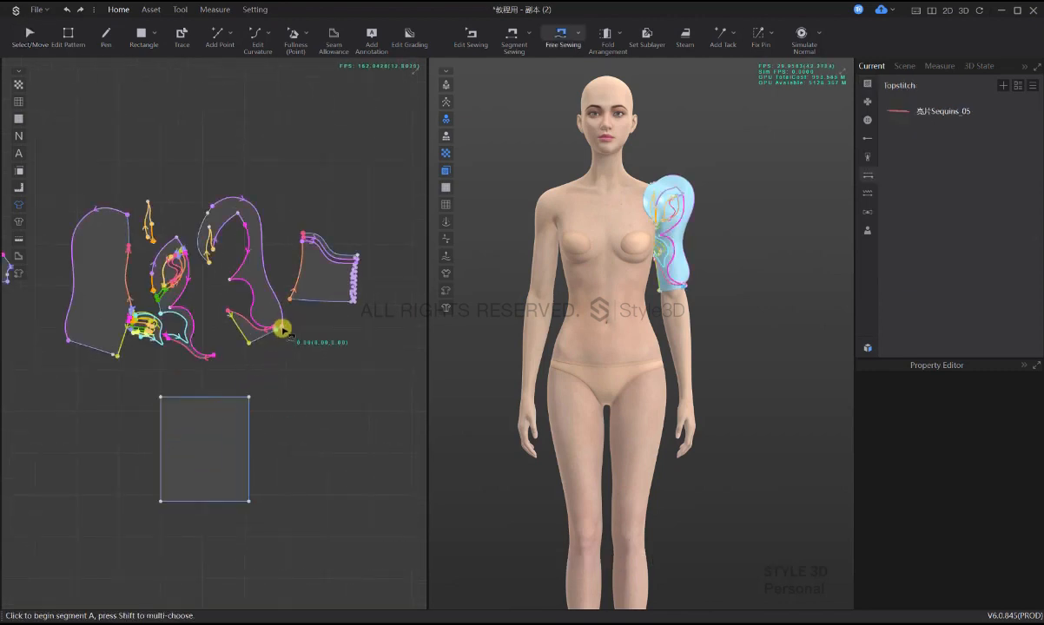
pyautogui.click(282, 328)
pyautogui.click(249, 344)
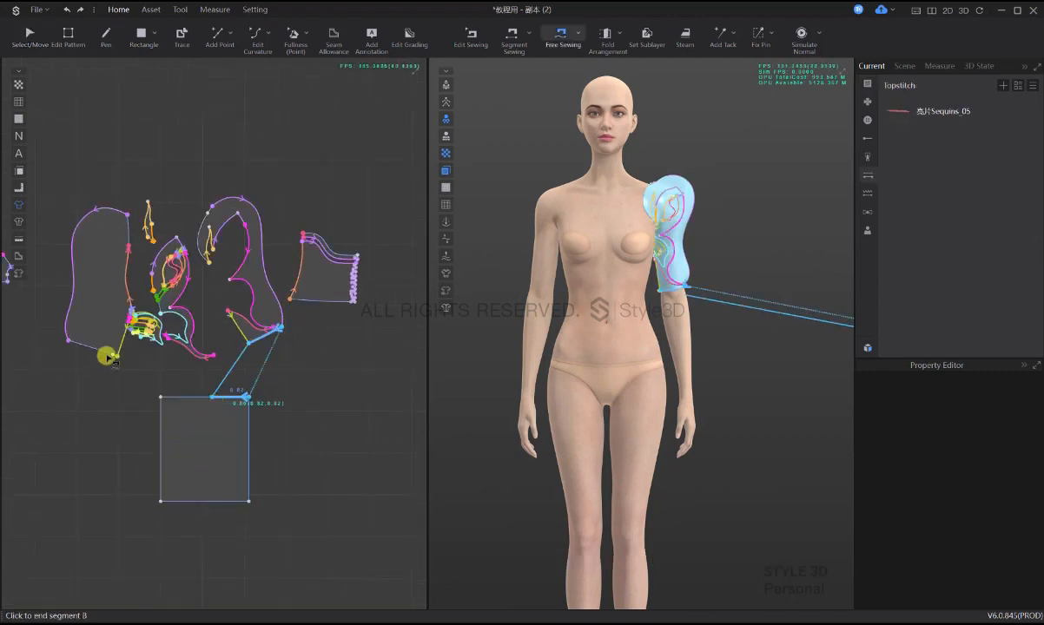
pyautogui.click(213, 397)
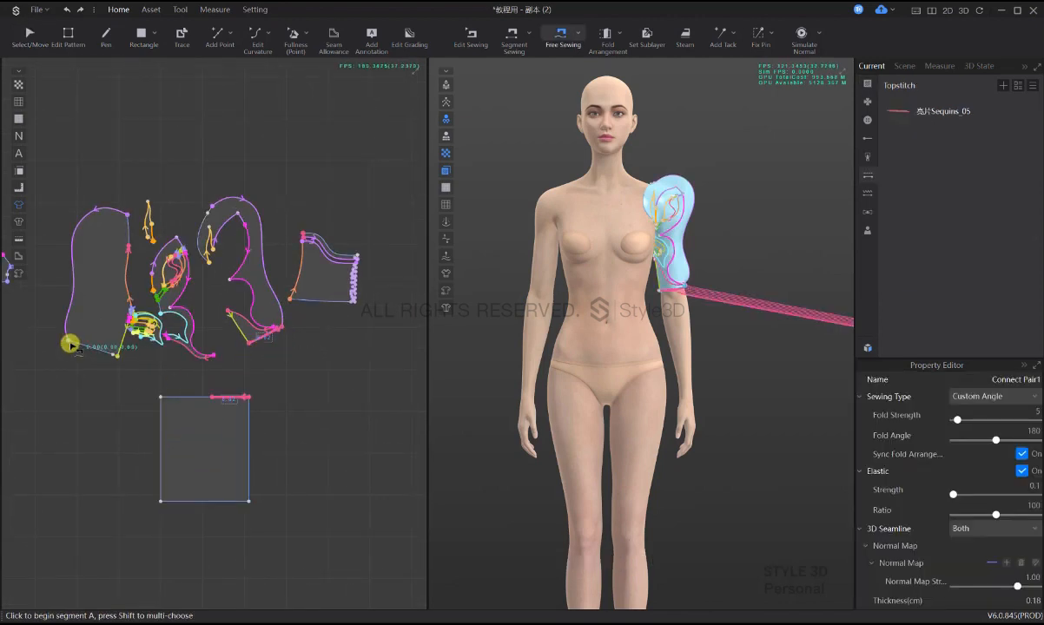
pyautogui.click(160, 396)
pyautogui.click(214, 398)
# - Set the lace rectangle's particle distance to 15 and arrange it at the outer forearm using the avatar's arrangement points
pyautogui.scroll(-4, 223, 399)
pyautogui.press('q')
pyautogui.click(219, 418)
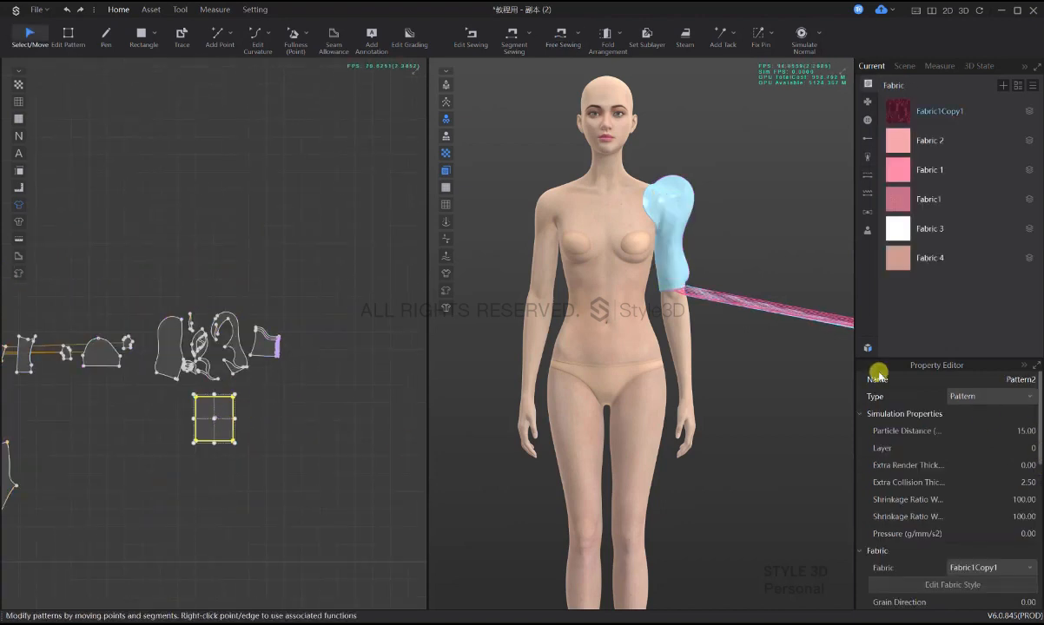
pyautogui.hotkey('shift', 'f')
pyautogui.click(721, 348)
pyautogui.scroll(3, 720, 347)
pyautogui.moveTo(720, 342); pyautogui.dragTo(675, 376, button='middle')
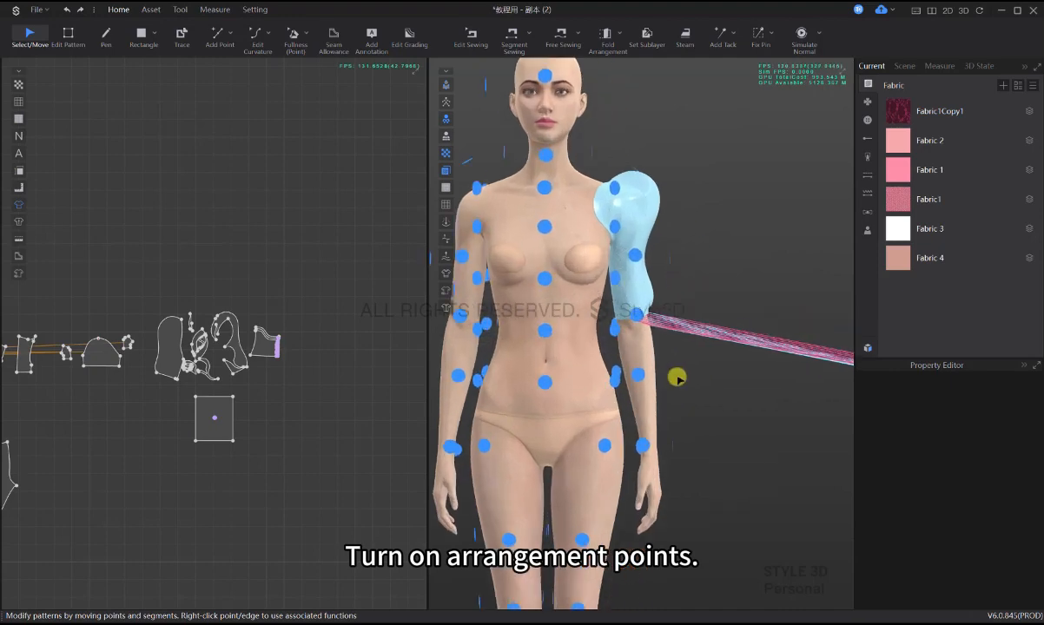
pyautogui.click(219, 419)
pyautogui.scroll(-3, 532, 419)
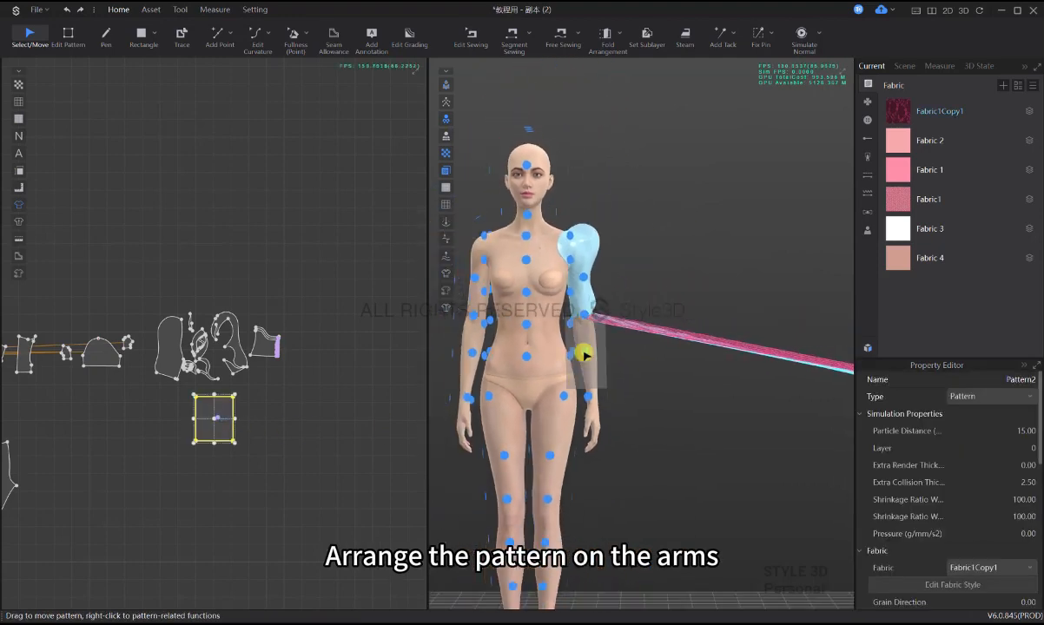
pyautogui.click(584, 354)
# - Rearrange the lace rectangle from the inner side of the forearm so that it wraps around the arm
pyautogui.moveTo(627, 375); pyautogui.dragTo(579, 380, button='right')
pyautogui.scroll(5, 590, 391)
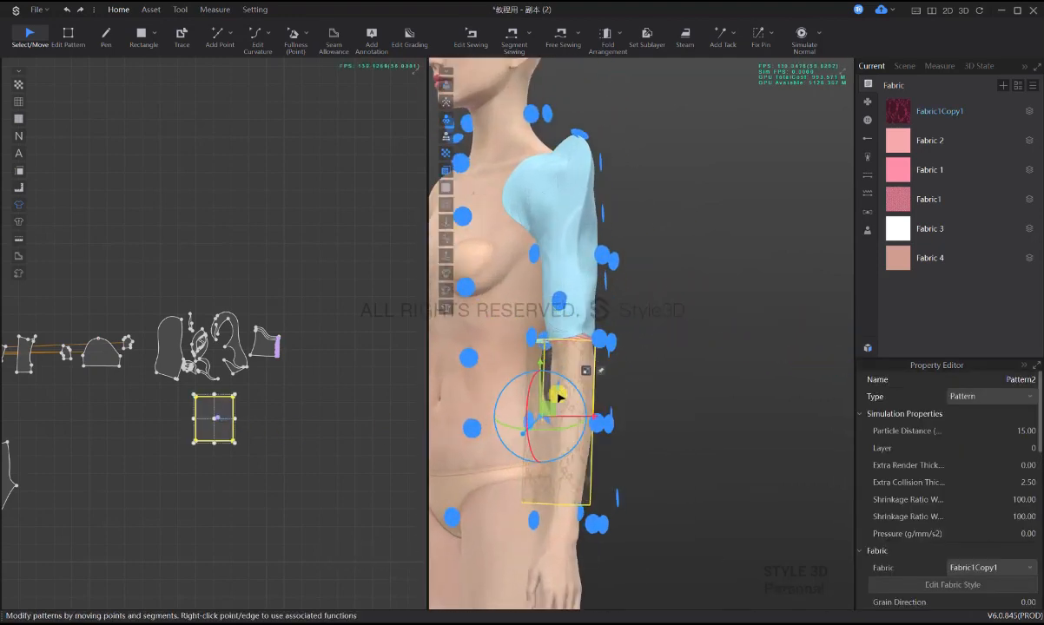
pyautogui.moveTo(554, 420); pyautogui.dragTo(636, 458, button='right')
pyautogui.moveTo(634, 452); pyautogui.dragTo(608, 447)
pyautogui.moveTo(608, 448); pyautogui.dragTo(631, 470, button='right')
pyautogui.click(532, 457)
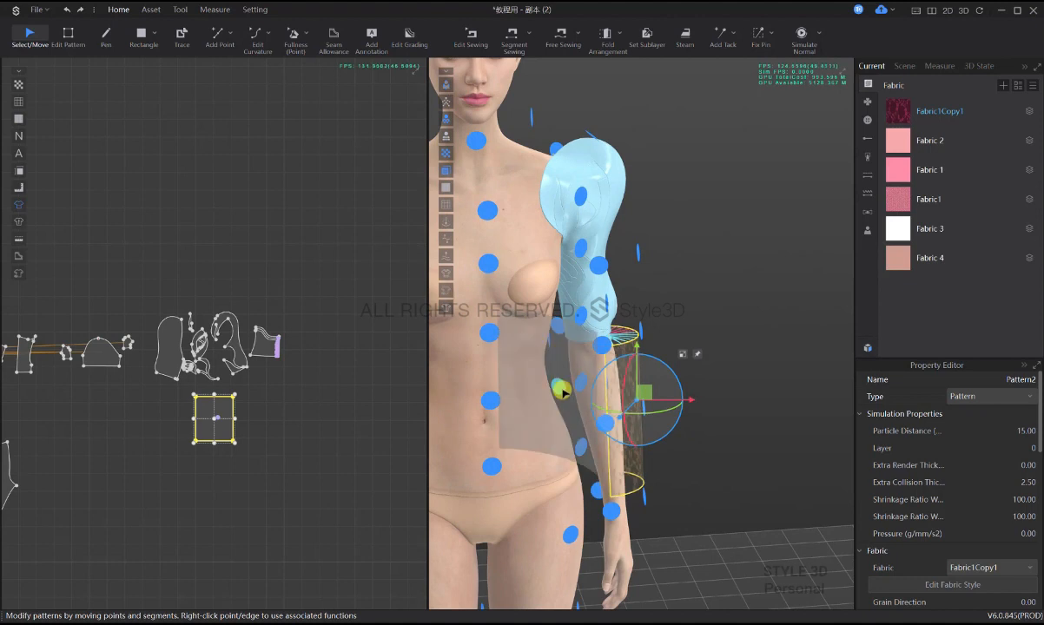
pyautogui.click(707, 450)
pyautogui.moveTo(706, 450); pyautogui.dragTo(669, 456, button='right')
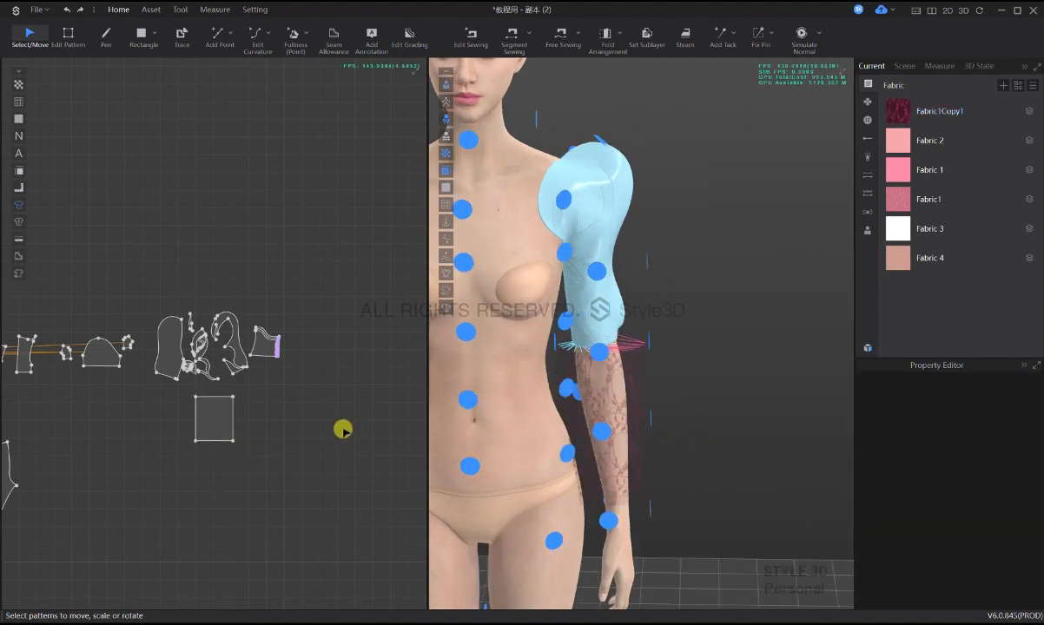
# - Sew the lace rectangle's two vertical side edges together with Segment Sewing to close the tube
pyautogui.press('n')
pyautogui.click(236, 406)
pyautogui.click(650, 413)
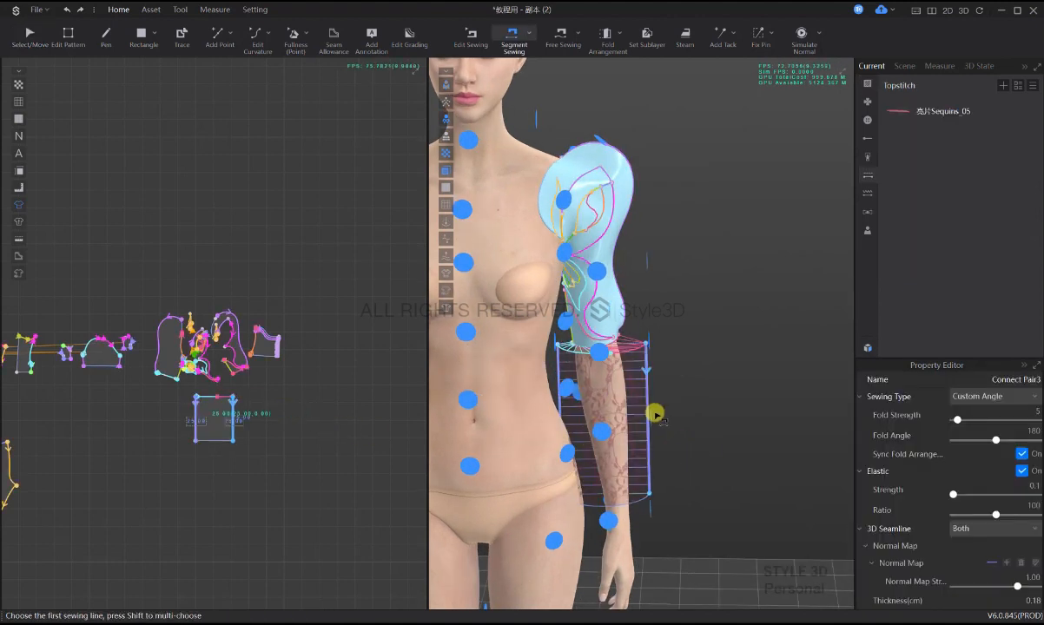
pyautogui.press('space')
pyautogui.press('space')
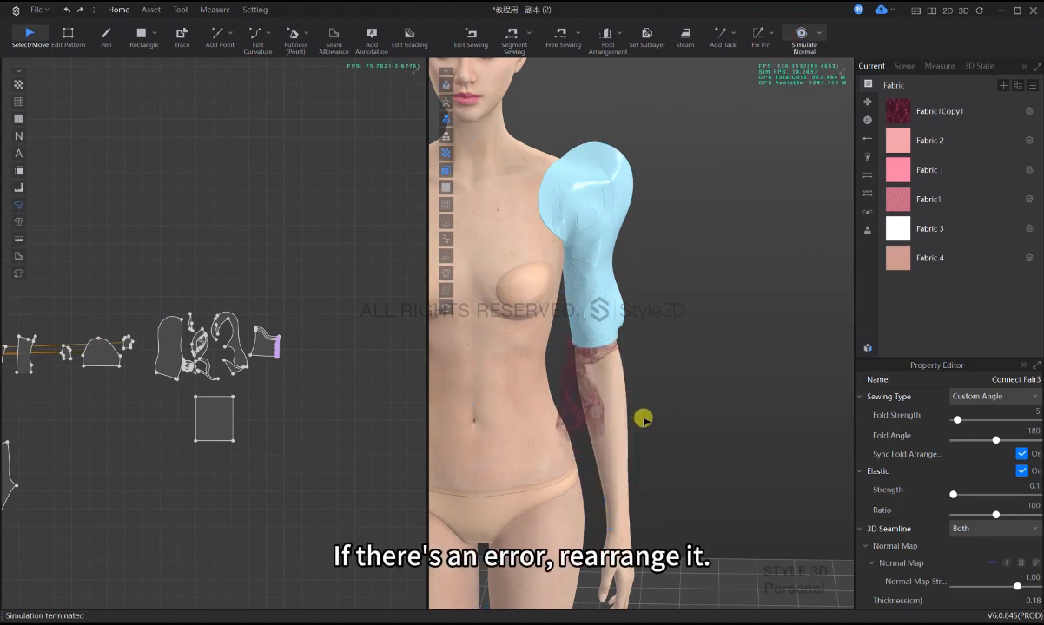
pyautogui.hotkey('ctrl', 'z')
# - Adjust the lace tube's position around the forearm and simulate it
pyautogui.moveTo(648, 433); pyautogui.dragTo(606, 422, button='right')
pyautogui.scroll(-1, 604, 420)
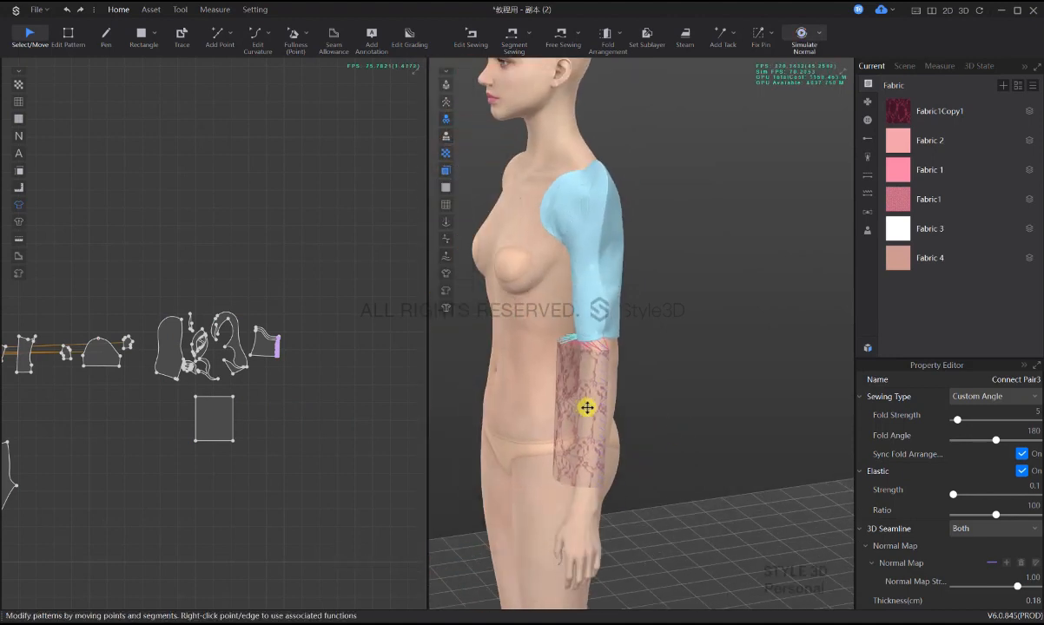
pyautogui.click(595, 410)
pyautogui.press('space')
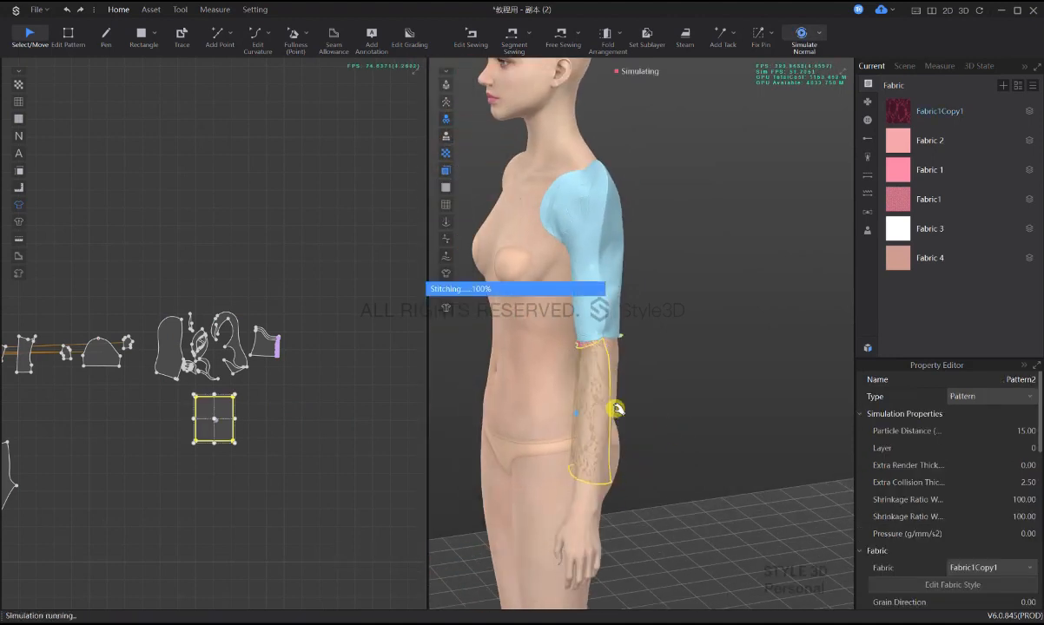
# - Pull the lace sleeve down smoothly along the forearm during the simulation, then stop simulating
pyautogui.moveTo(628, 399); pyautogui.dragTo(593, 415, button='right')
pyautogui.moveTo(591, 416); pyautogui.dragTo(585, 454)
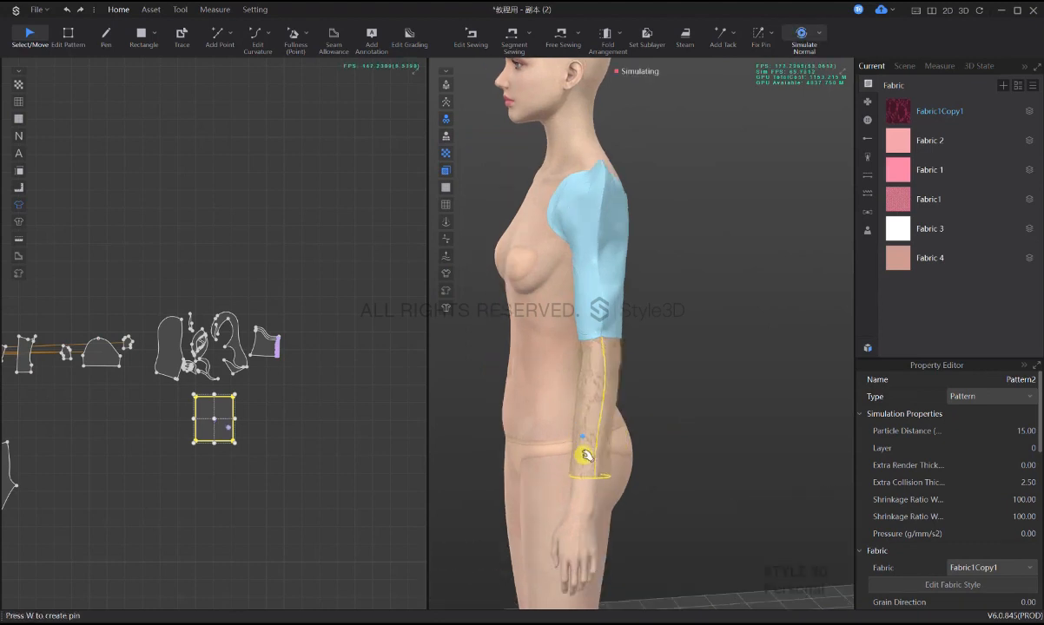
pyautogui.click(684, 474)
pyautogui.click(588, 465)
pyautogui.click(702, 443)
pyautogui.moveTo(638, 448); pyautogui.dragTo(731, 435, button='right')
pyautogui.click(665, 433)
pyautogui.click(746, 436)
pyautogui.press('space')
pyautogui.press('space')
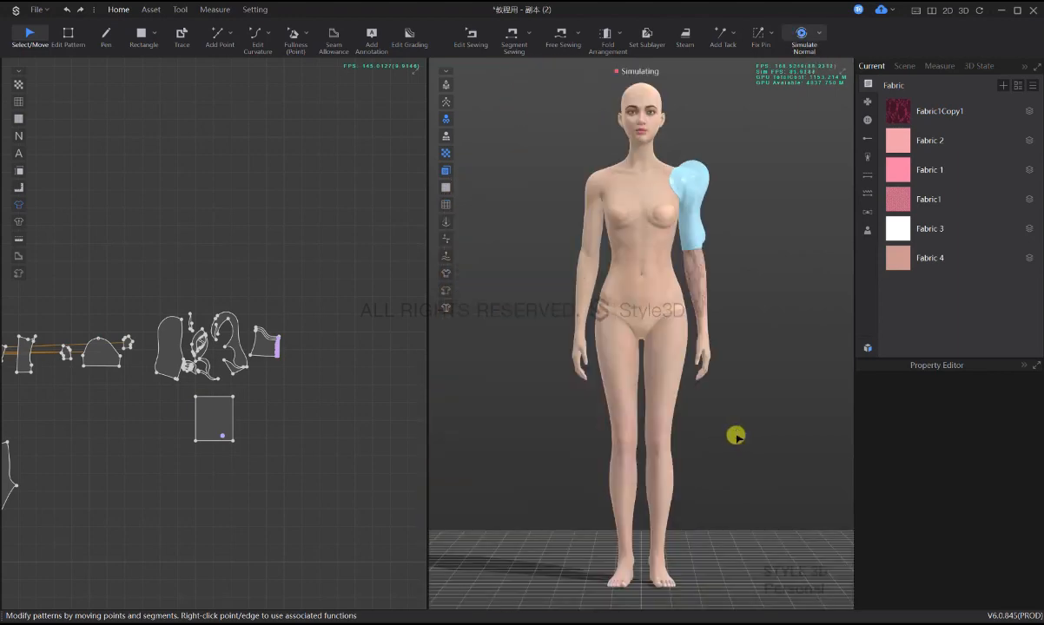
pyautogui.press('space')
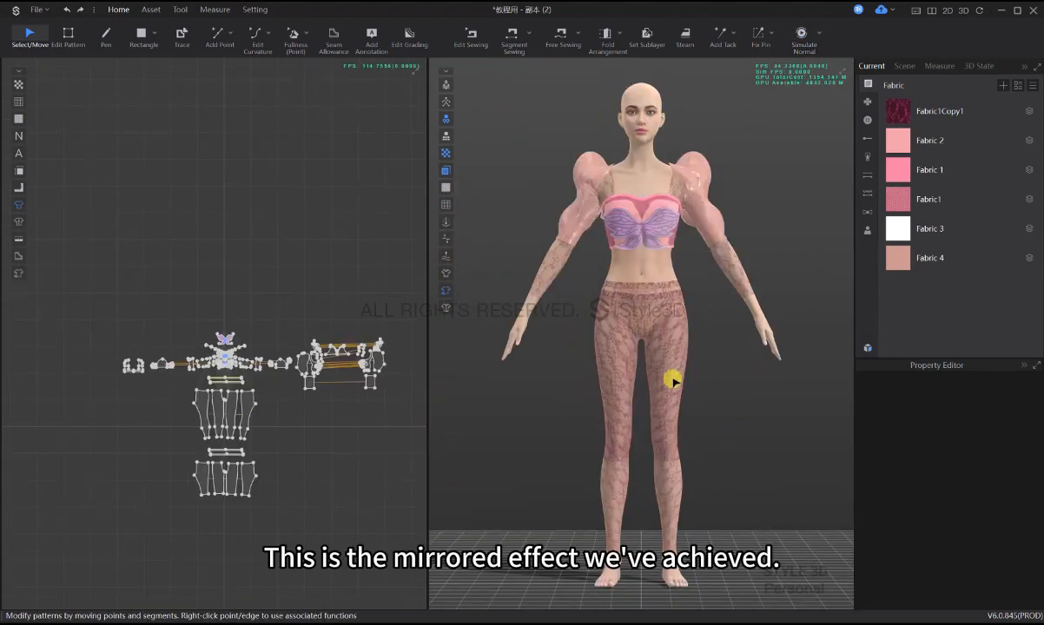
# - Show the function color style on the 3D garment so that patterns with assigned layers are highlighted
pyautogui.moveTo(728, 323)
pyautogui.mouseDown(button='right')
pyautogui.moveTo(531, 326)
pyautogui.moveTo(746, 326)
pyautogui.moveTo(725, 327)
pyautogui.mouseUp(button='right')
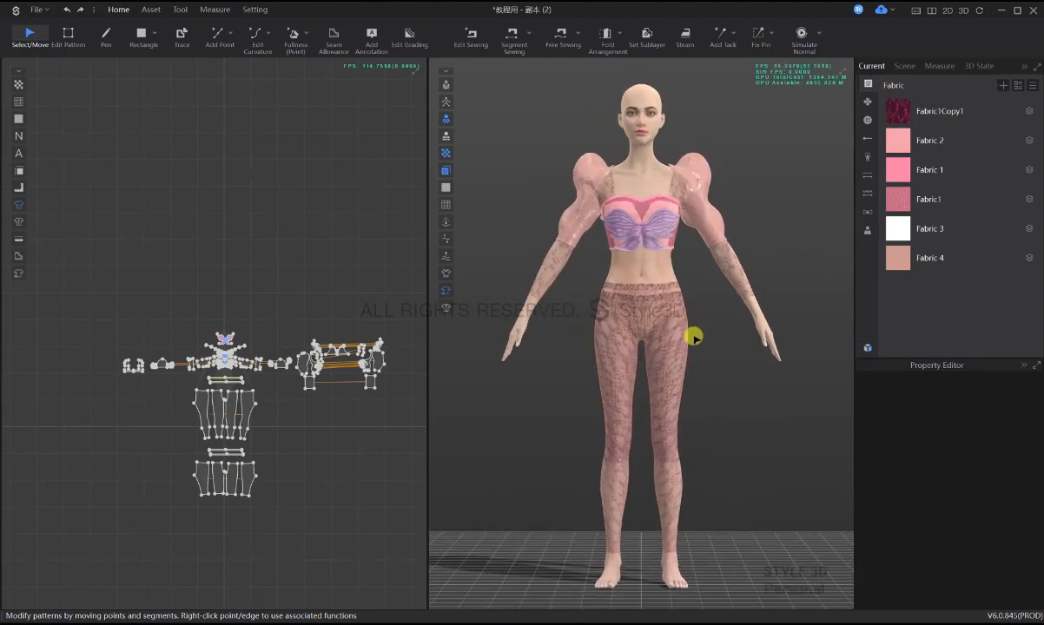
pyautogui.scroll(5, 692, 335)
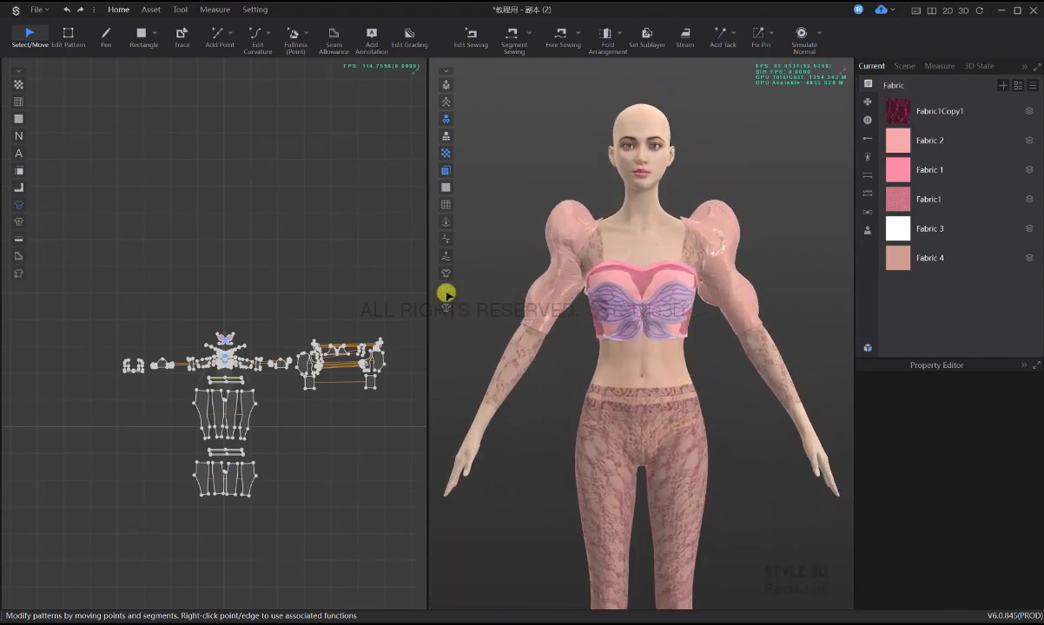
pyautogui.click(446, 294)
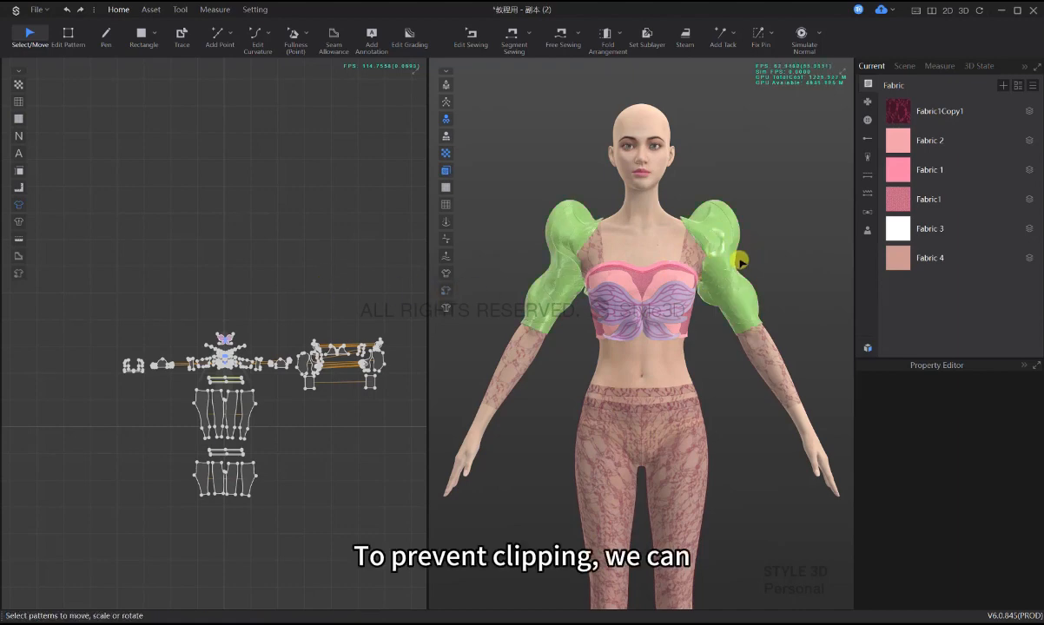
pyautogui.moveTo(700, 316)
pyautogui.mouseDown(button='right')
pyautogui.moveTo(583, 319)
pyautogui.moveTo(720, 318)
pyautogui.mouseUp(button='right')
pyautogui.press('2')
pyautogui.scroll(3, 396, 356)
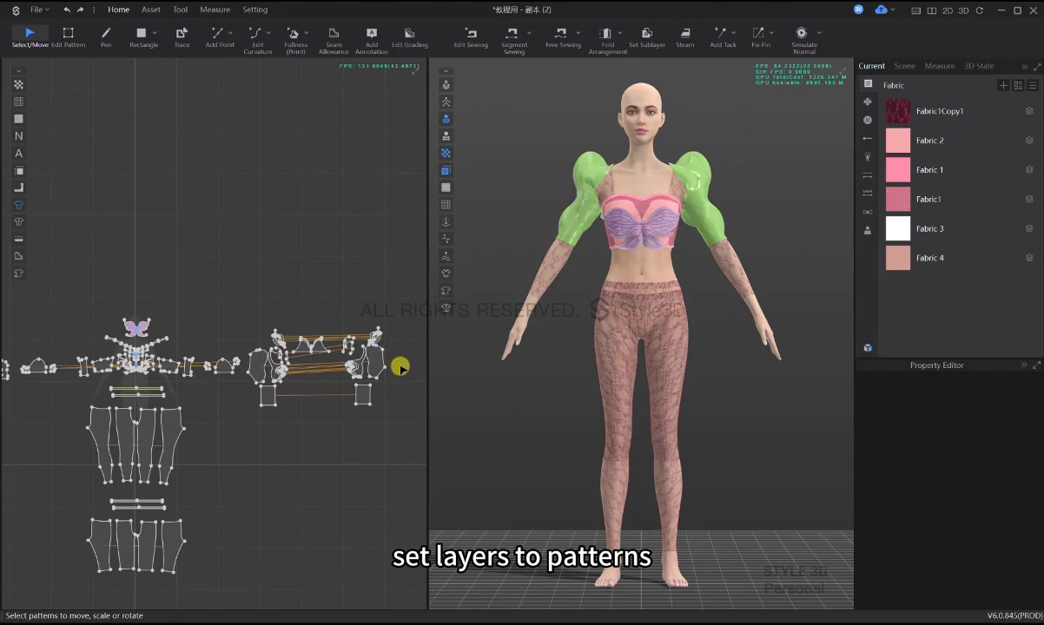
# - Examine the layer settings of the sleeve patterns and the other garment pieces
pyautogui.scroll(-3, 382, 363)
pyautogui.moveTo(391, 396); pyautogui.dragTo(283, 327)
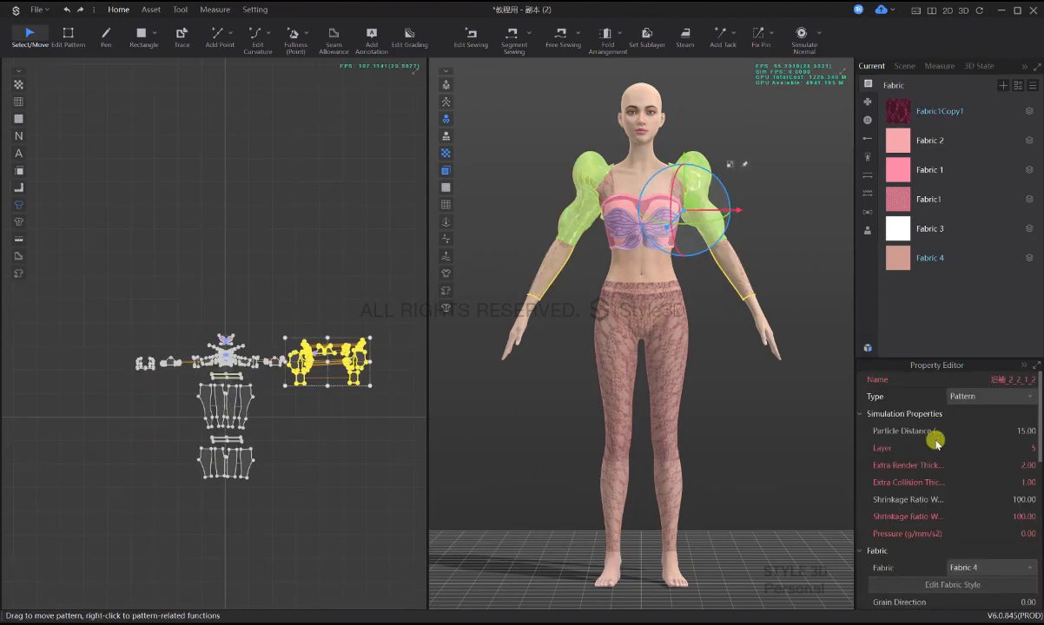
pyautogui.moveTo(293, 496); pyautogui.dragTo(250, 392)
pyautogui.scroll(6, 236, 368)
pyautogui.moveTo(141, 379); pyautogui.dragTo(319, 412)
pyautogui.scroll(-3, 231, 444)
pyautogui.moveTo(43, 329); pyautogui.dragTo(359, 424)
pyautogui.moveTo(738, 378)
pyautogui.mouseDown(button='right')
pyautogui.moveTo(595, 381)
pyautogui.moveTo(737, 382)
pyautogui.mouseUp(button='right')
pyautogui.scroll(5, 717, 464)
pyautogui.scroll(4, 717, 435)
pyautogui.moveTo(671, 433); pyautogui.dragTo(689, 350, button='middle')
pyautogui.moveTo(356, 347); pyautogui.dragTo(181, 359, button='middle')
pyautogui.press('2')
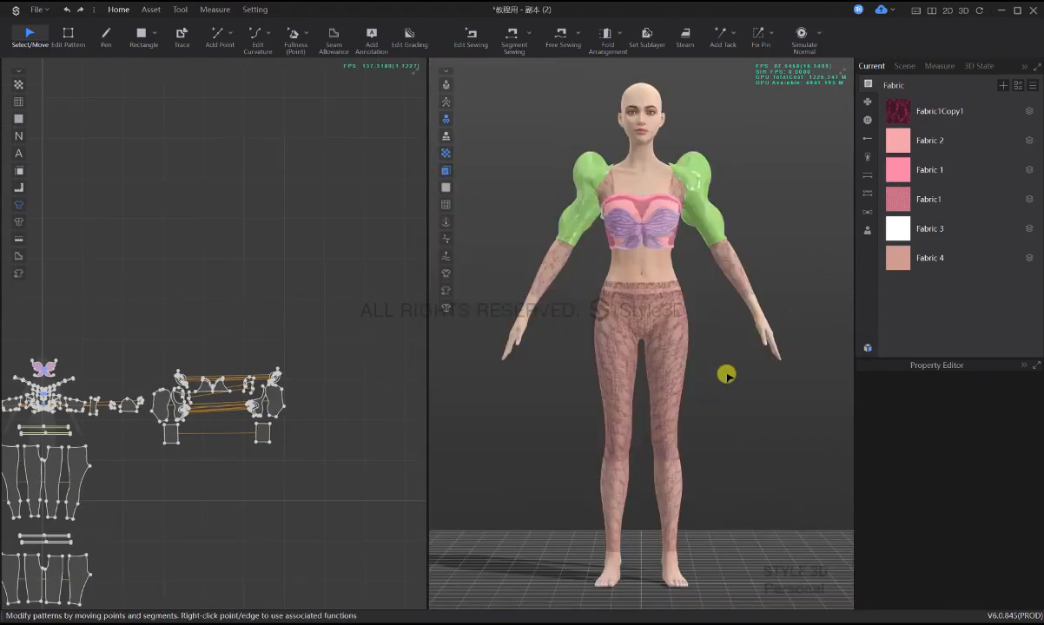
# - Examine the simulation, status and mesh properties of the sleeve pattern group and of one upper sleeve pattern
pyautogui.moveTo(328, 456); pyautogui.dragTo(157, 353)
pyautogui.scroll(-3, 984, 490)
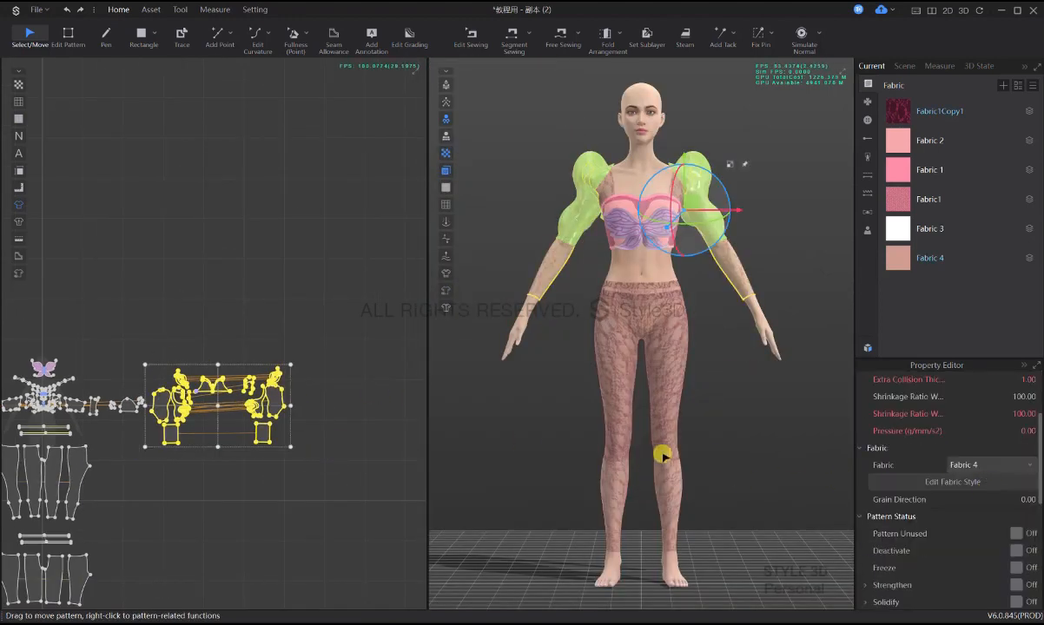
pyautogui.scroll(-7, 998, 493)
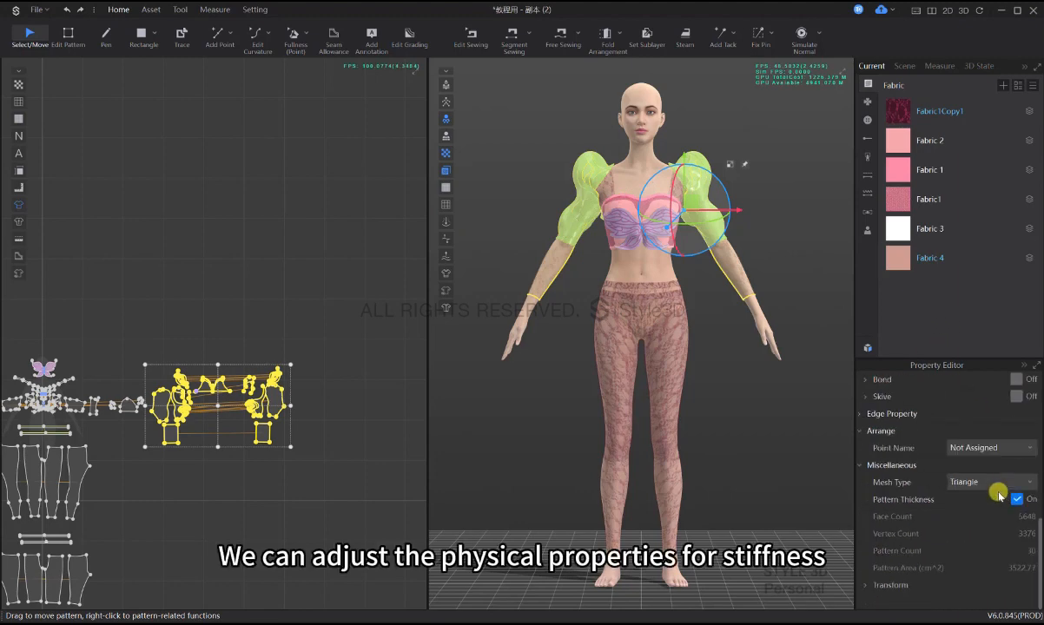
pyautogui.scroll(4, 998, 495)
pyautogui.scroll(1, 998, 496)
pyautogui.click(337, 446)
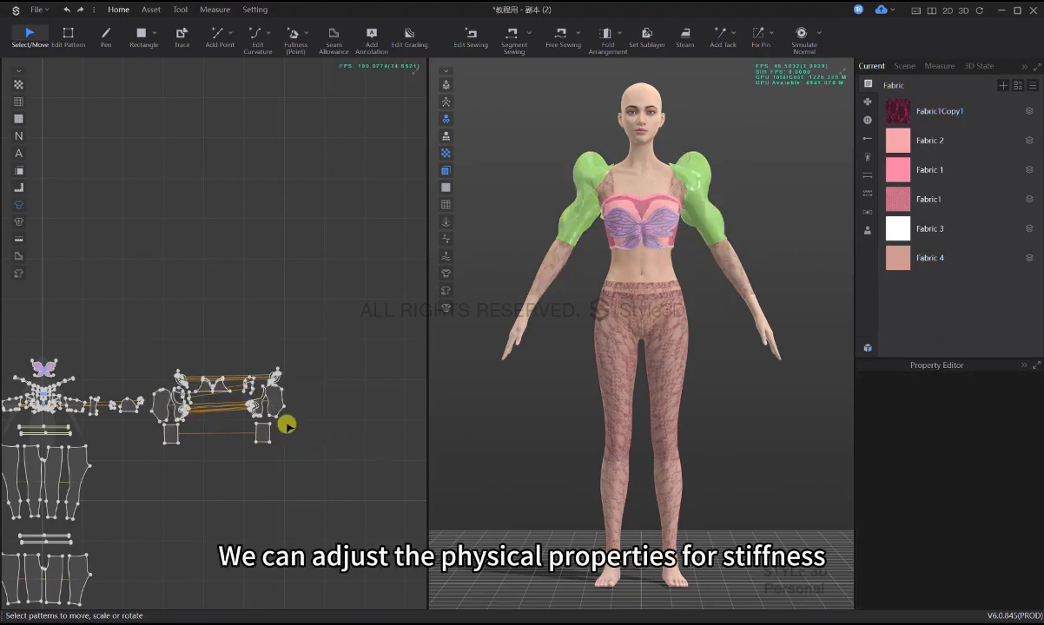
pyautogui.scroll(5, 285, 424)
pyautogui.click(258, 366)
pyautogui.scroll(-2, 978, 545)
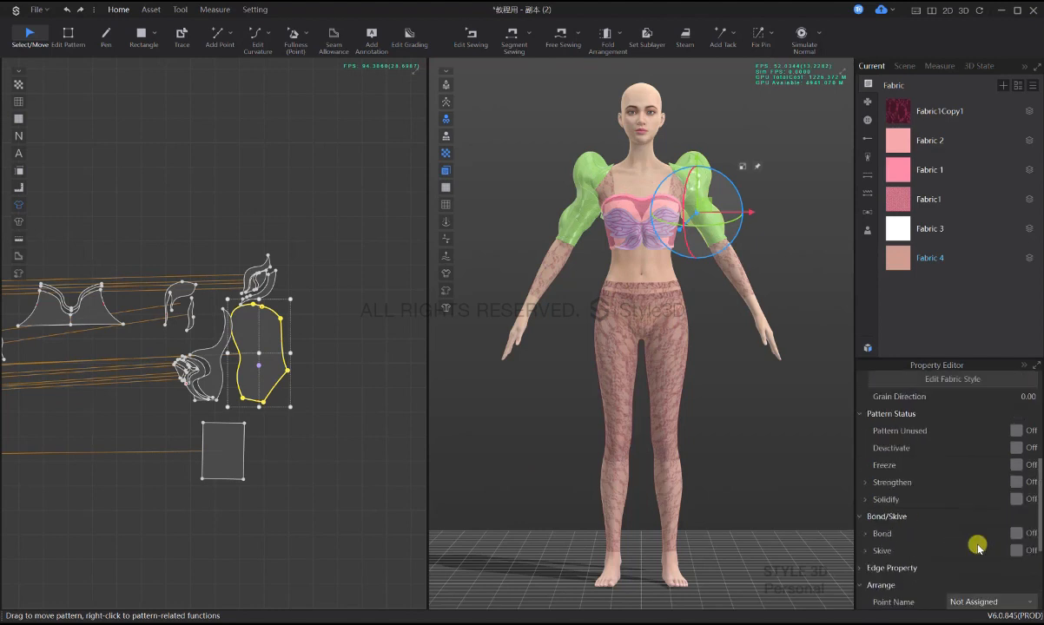
pyautogui.scroll(-5, 1007, 491)
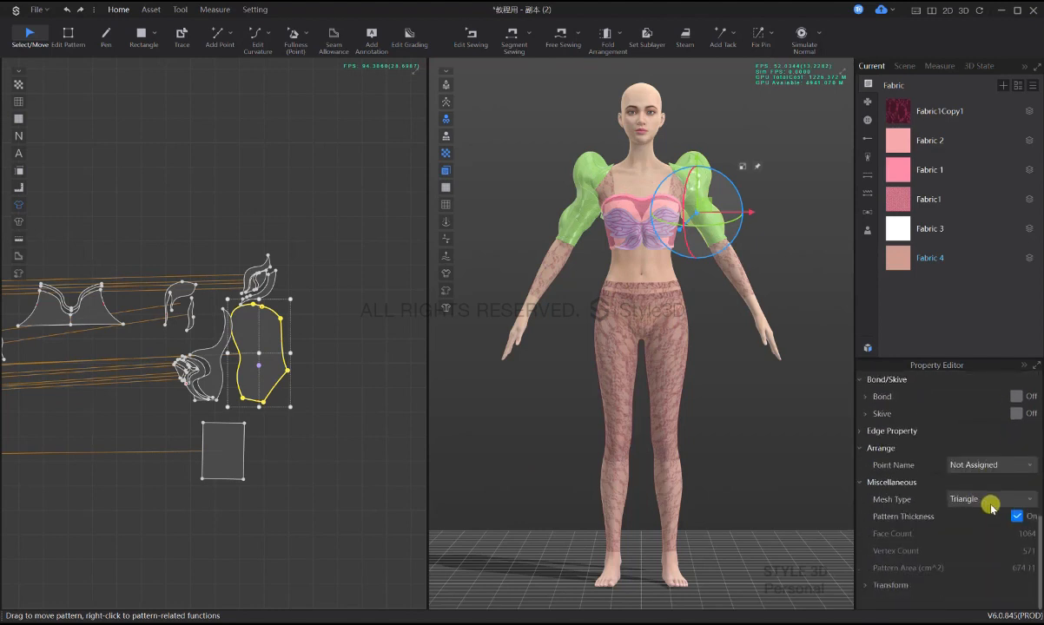
pyautogui.scroll(5, 992, 508)
# - Review the material and physical stretch, bending and buckling properties of Fabric 4
pyautogui.click(901, 257)
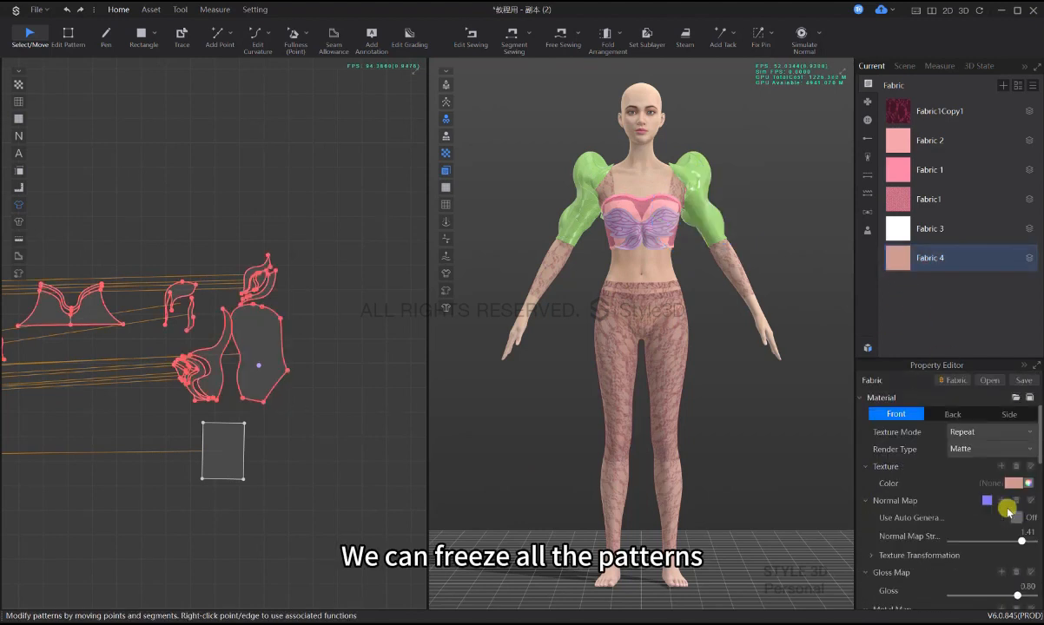
pyautogui.scroll(-5, 1007, 511)
pyautogui.scroll(-2, 1009, 514)
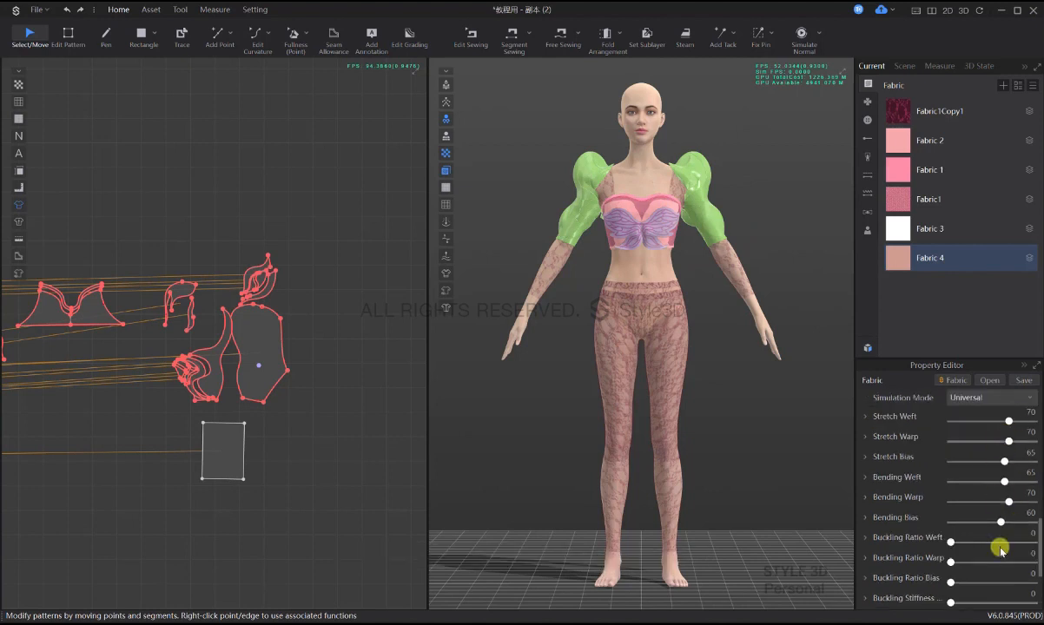
pyautogui.scroll(-3, 1000, 548)
pyautogui.scroll(10, 1001, 552)
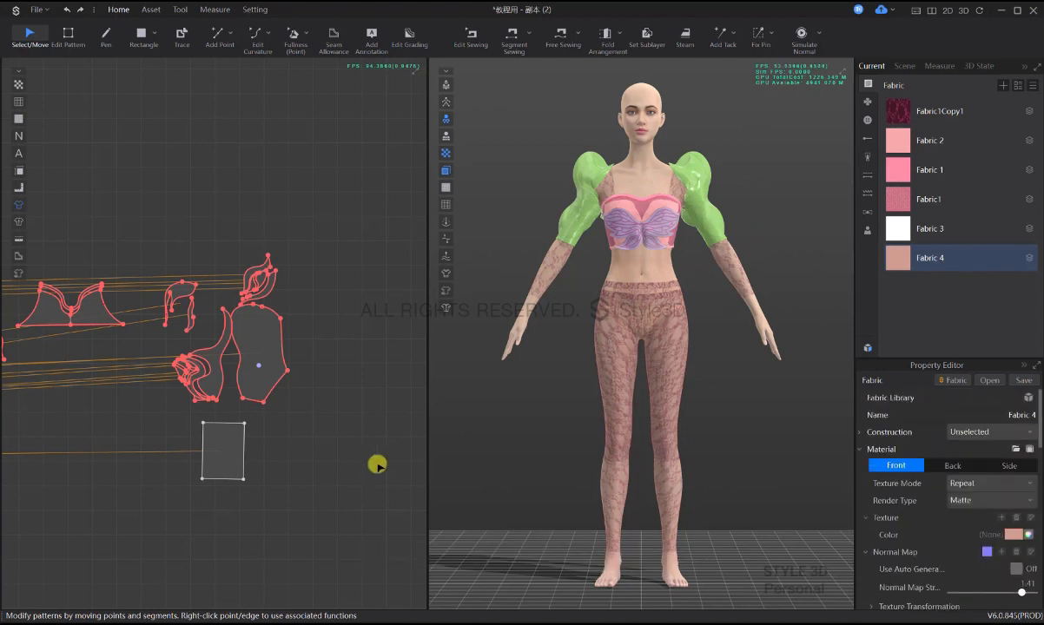
# - Select all the garment patterns and freeze them
pyautogui.scroll(-2, 981, 548)
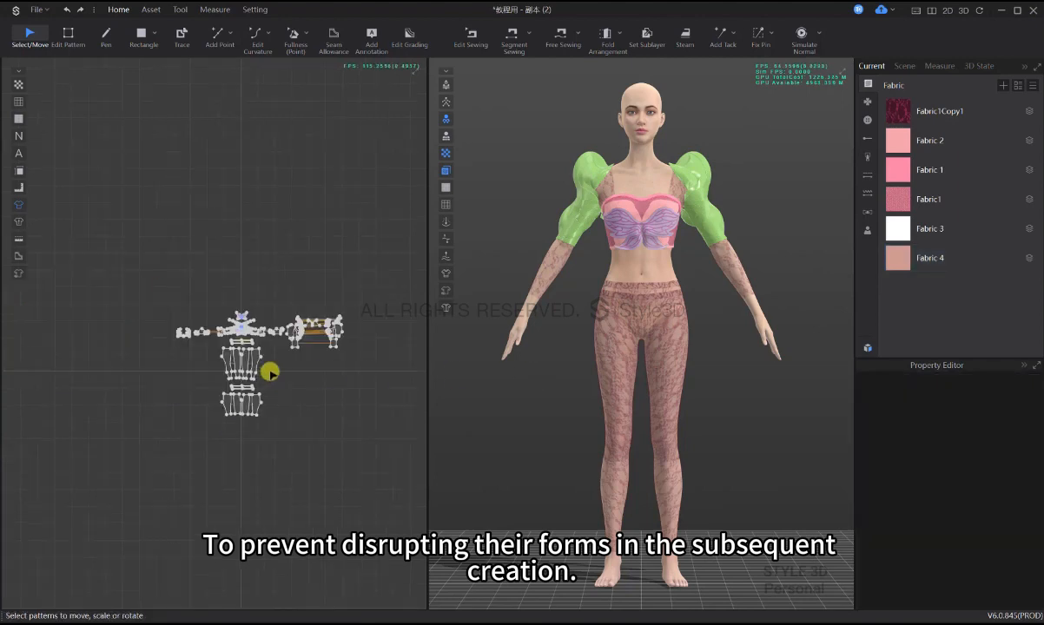
pyautogui.scroll(4, 270, 373)
pyautogui.scroll(-4, 320, 382)
pyautogui.moveTo(320, 382); pyautogui.dragTo(242, 387, button='middle')
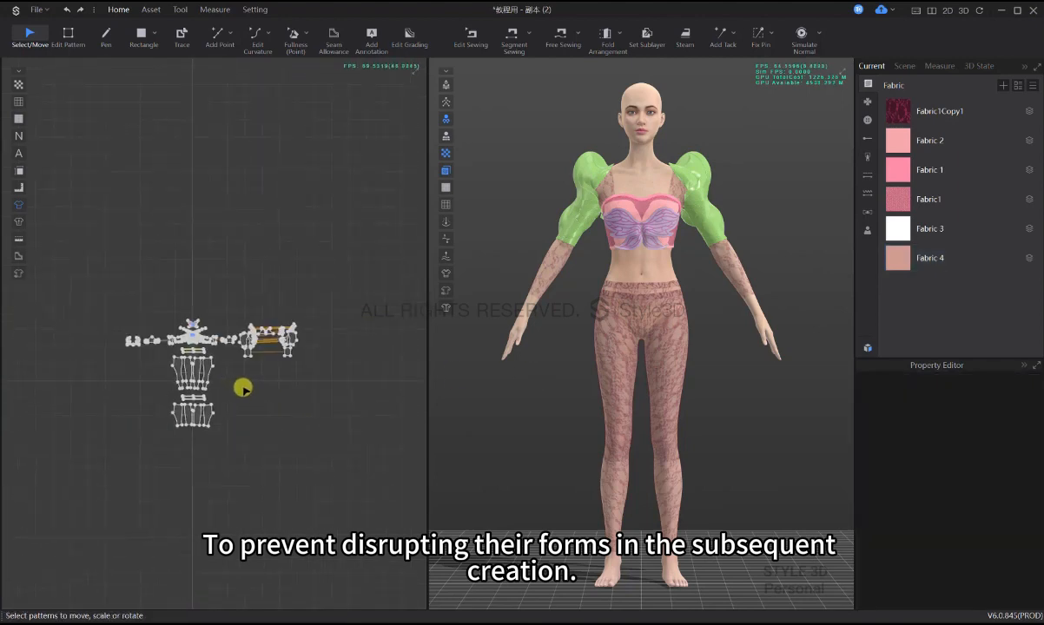
pyautogui.moveTo(409, 434); pyautogui.dragTo(108, 317)
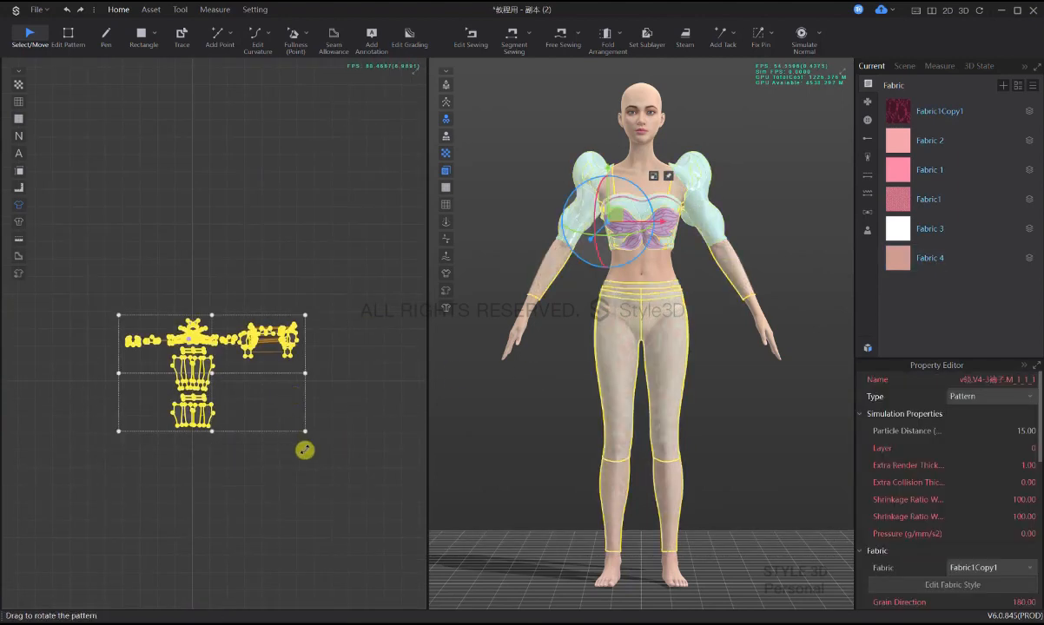
pyautogui.click(310, 398)
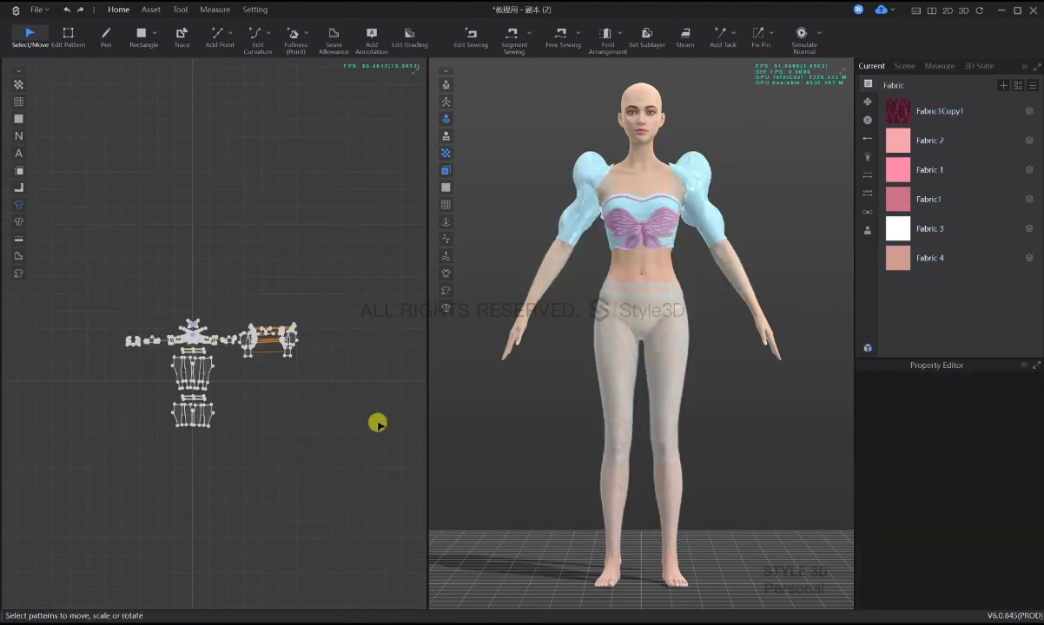
# - Load a skirt outfit from the Resource Library with load type Add, including only the garment without avatar or scene
pyautogui.click(867, 349)
pyautogui.doubleClick(521, 317)
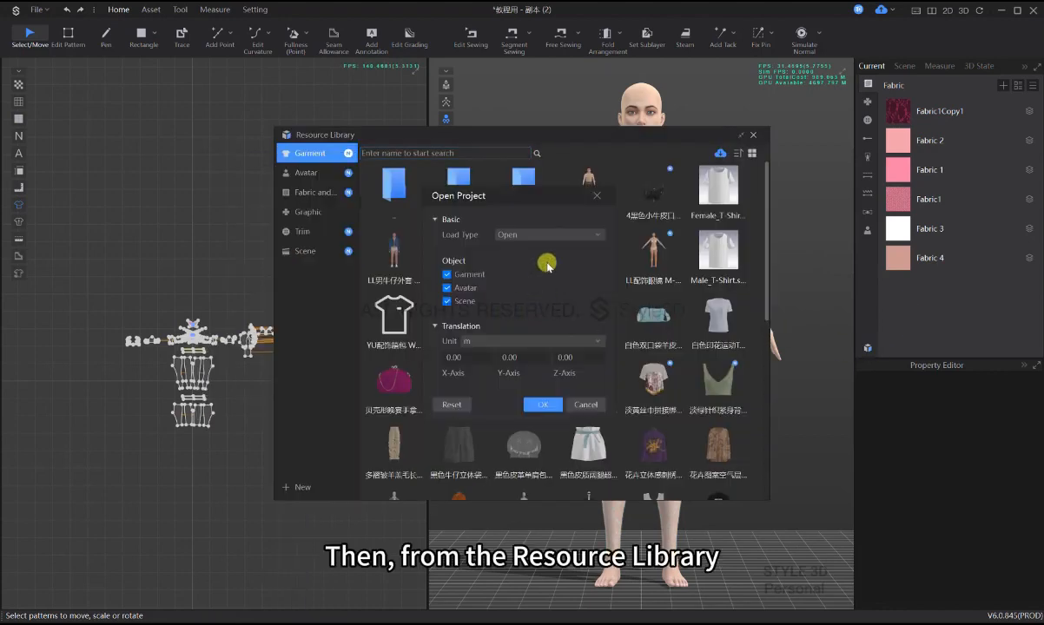
pyautogui.click(546, 234)
pyautogui.click(508, 250)
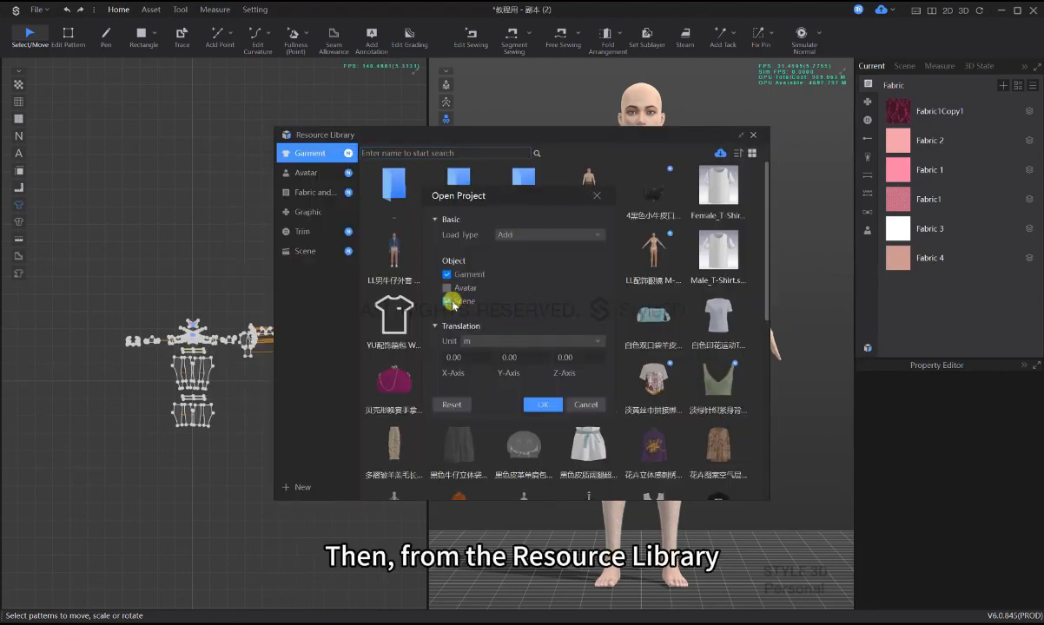
pyautogui.click(544, 407)
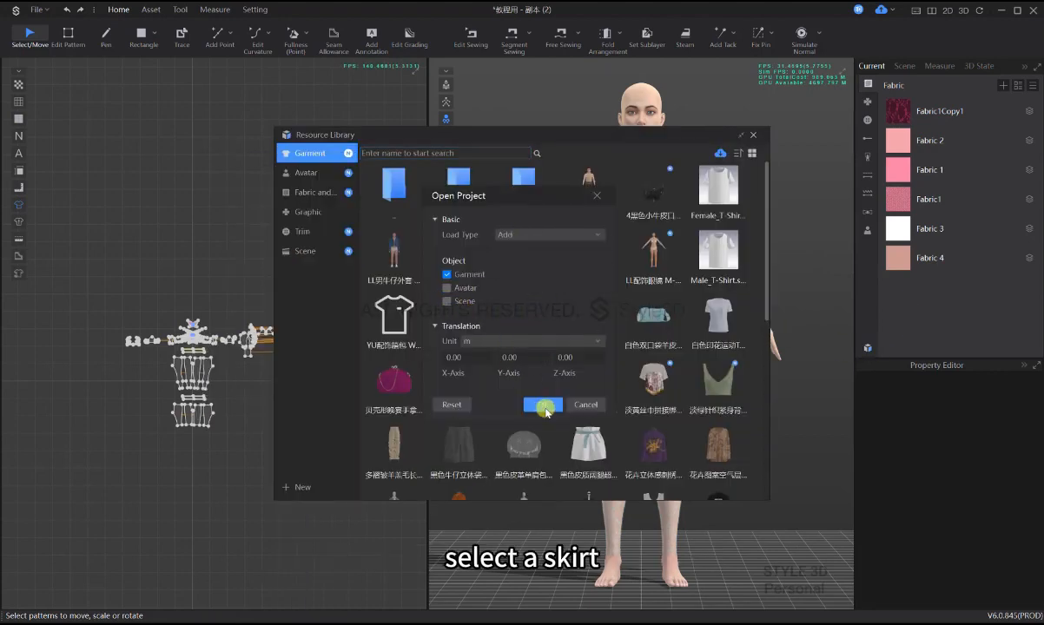
pyautogui.click(753, 137)
# - Move the imported patterns below the leggings patterns and delete the T-shirt, sleeve and strap pieces
pyautogui.scroll(-2, 293, 357)
pyautogui.moveTo(290, 351); pyautogui.dragTo(313, 321, button='middle')
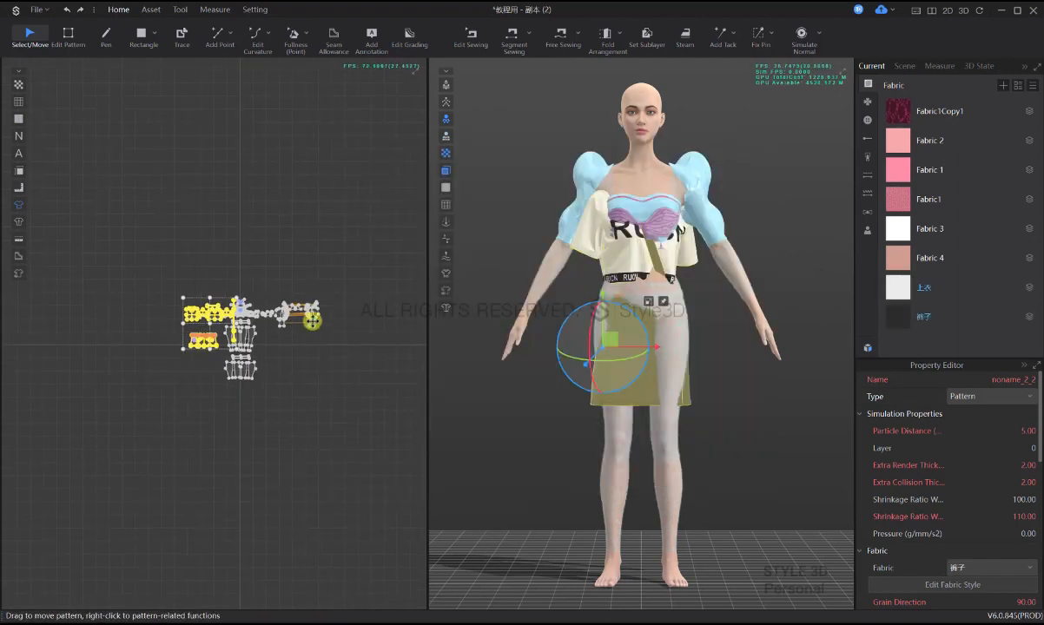
pyautogui.moveTo(212, 314); pyautogui.dragTo(246, 410)
pyautogui.moveTo(324, 434); pyautogui.dragTo(190, 395)
pyautogui.scroll(3, 295, 419)
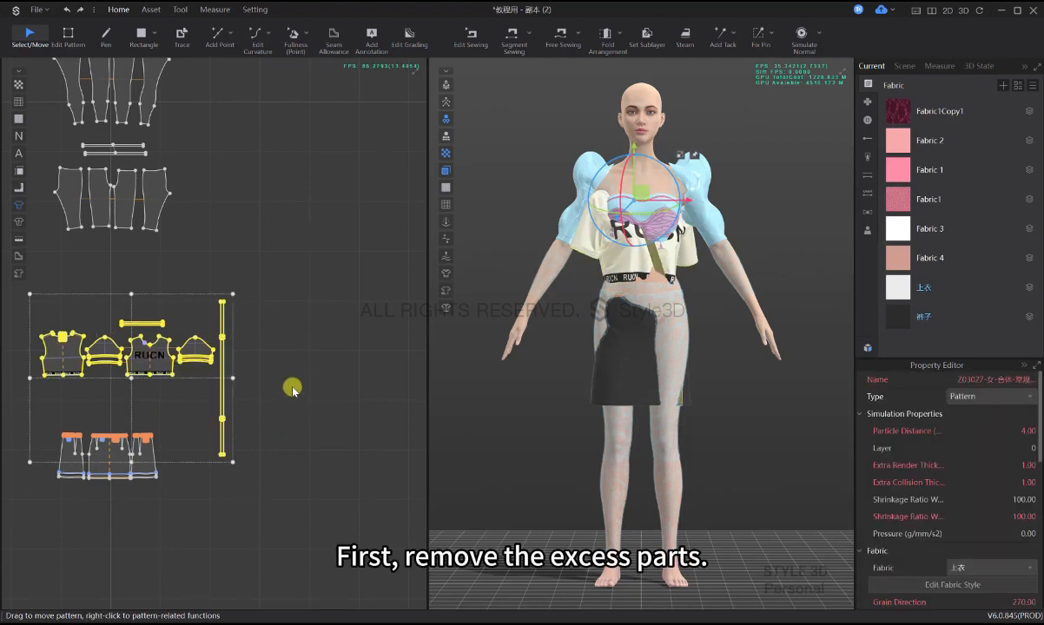
pyautogui.press('Delete')
# - Place the skirt patterns directly under the leggings patterns and delete the separate hem strips below the skirt panels
pyautogui.moveTo(292, 392); pyautogui.dragTo(344, 395, button='middle')
pyautogui.moveTo(270, 491); pyautogui.dragTo(106, 408)
pyautogui.moveTo(198, 456); pyautogui.dragTo(202, 275)
pyautogui.click(271, 257)
pyautogui.scroll(5, 256, 385)
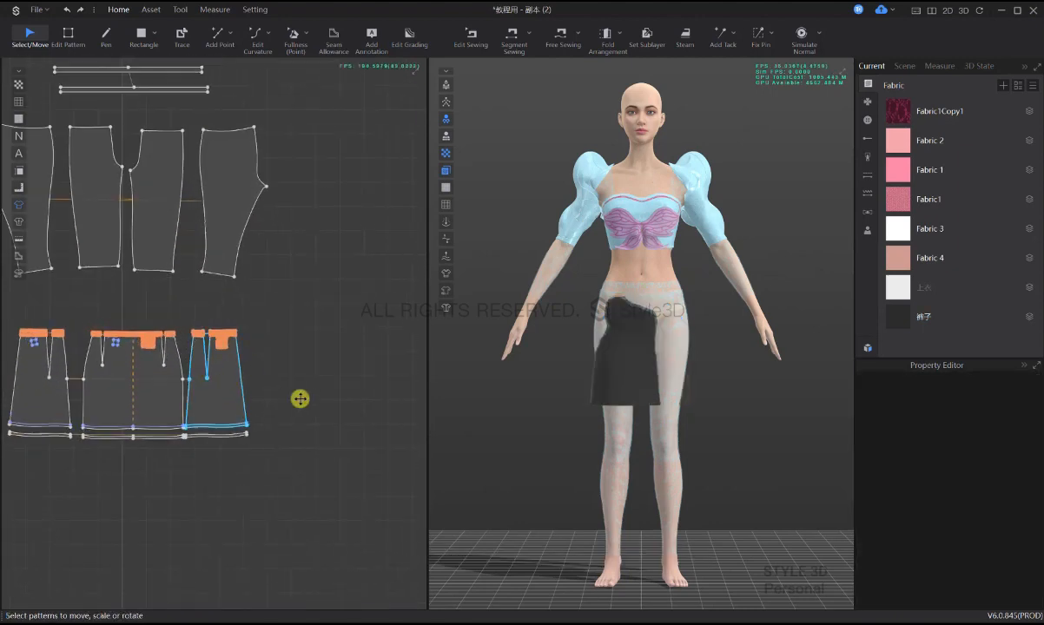
pyautogui.moveTo(312, 437); pyautogui.dragTo(43, 462)
pyautogui.press('Delete')
# - Raise the skirt to the avatar's waist in 3D and delete all its fixed pins
pyautogui.scroll(5, 580, 273)
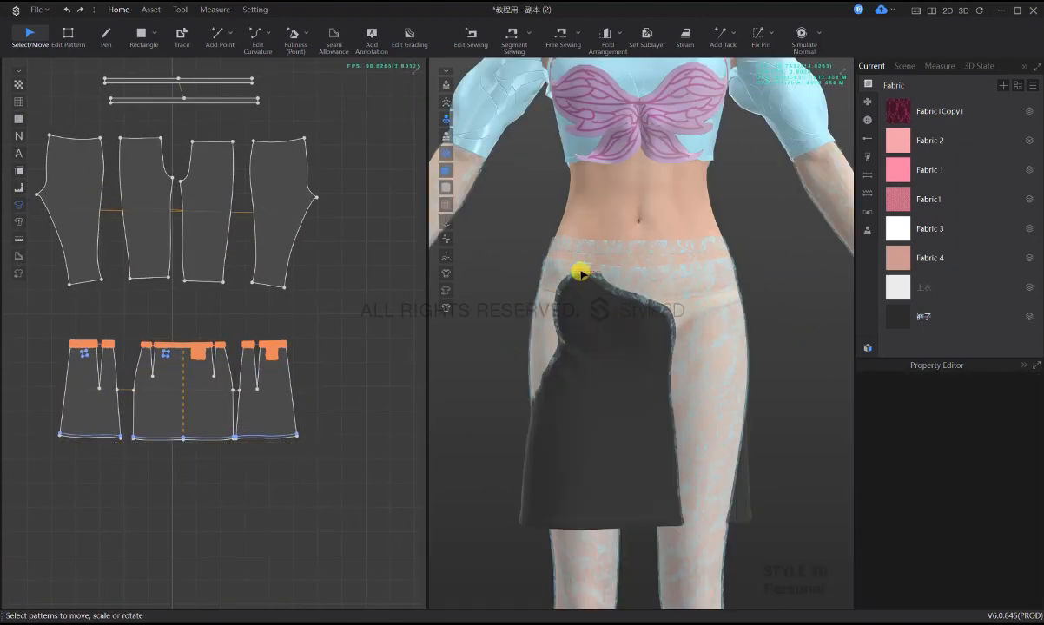
pyautogui.moveTo(325, 473); pyautogui.dragTo(42, 326)
pyautogui.press('5')
pyautogui.press('2')
pyautogui.moveTo(672, 363); pyautogui.dragTo(671, 342)
pyautogui.rightClick(662, 285)
pyautogui.click(699, 308)
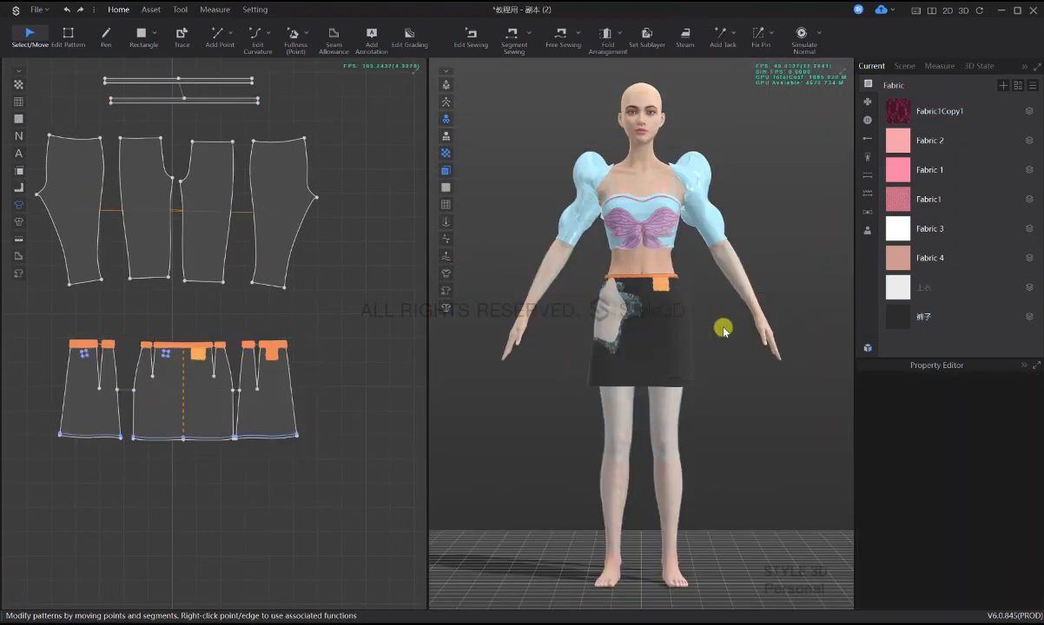
# - Delete the small square internal shapes near the waist of the front and back skirt panels
pyautogui.click(257, 397)
pyautogui.scroll(3, 260, 395)
pyautogui.press('z')
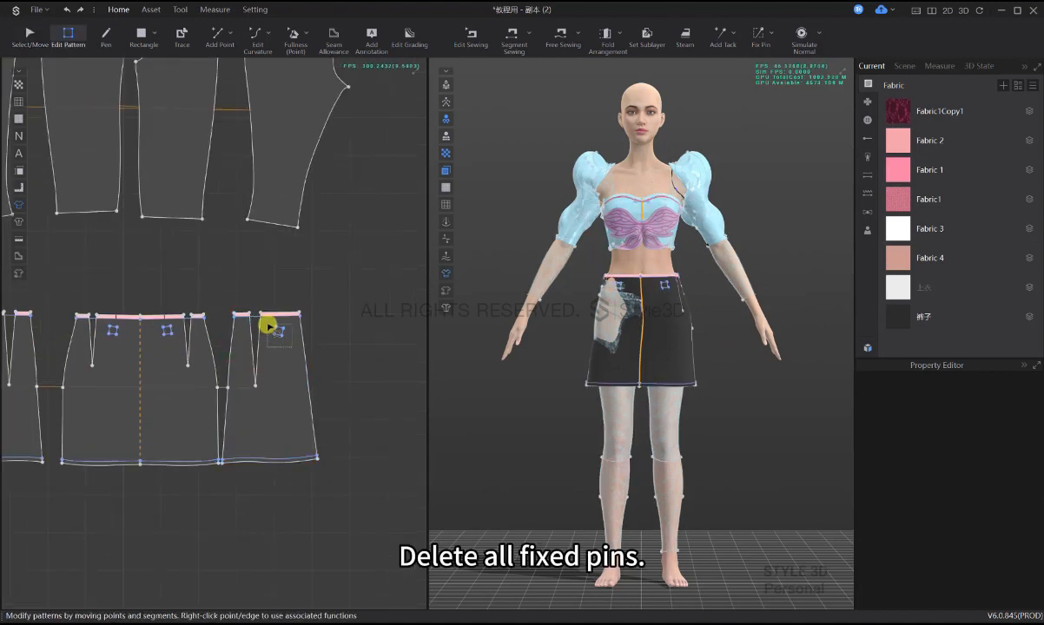
pyautogui.doubleClick(273, 328)
pyautogui.press('Delete')
pyautogui.doubleClick(170, 334)
pyautogui.press('Delete')
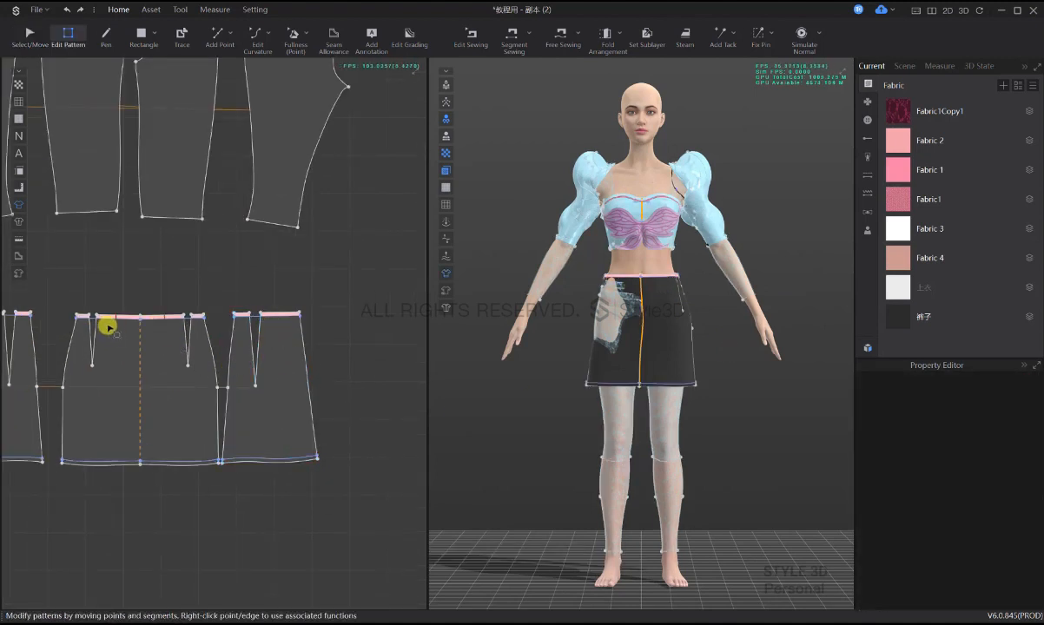
# - Delete the internal reference line along the skirt's waist and turn off seam taping on the waist edges
pyautogui.scroll(-2, 224, 359)
pyautogui.scroll(3, 318, 366)
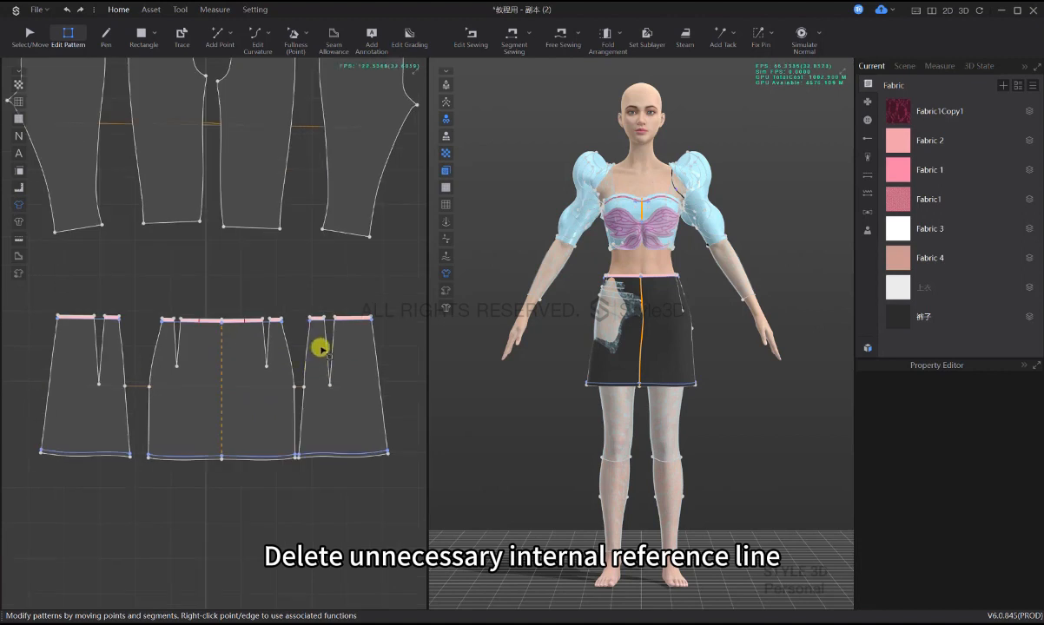
pyautogui.click(337, 295)
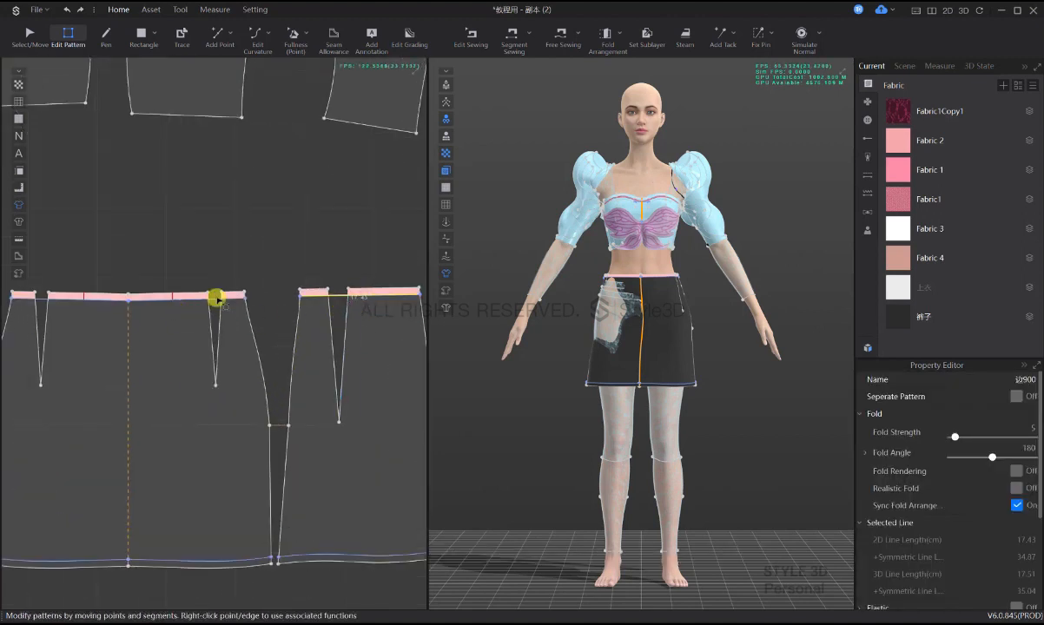
pyautogui.click(318, 293)
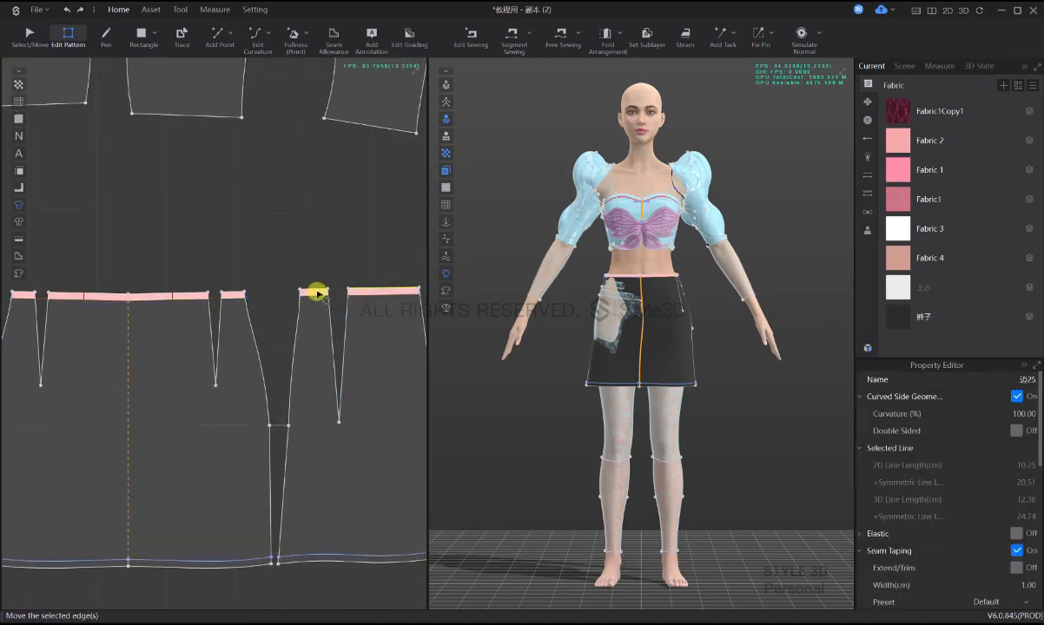
pyautogui.keyDown('shift'); pyautogui.click(233, 292); pyautogui.keyUp('shift')
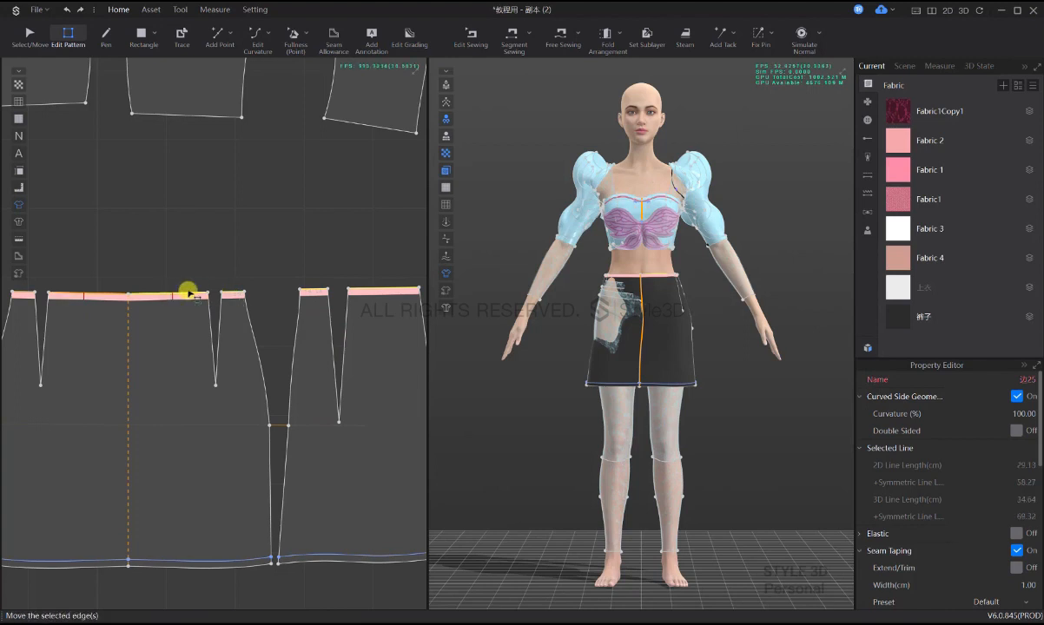
pyautogui.hotkey('ctrl', 'z')
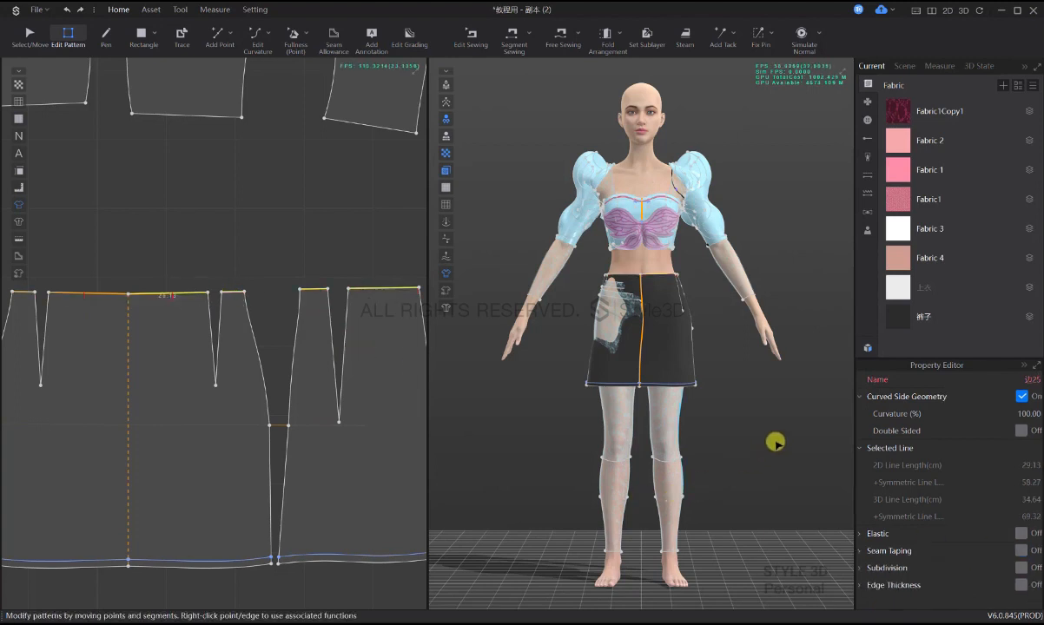
# - Simulate the skirt on the avatar and check its fit from the front and back
pyautogui.press('q')
pyautogui.moveTo(690, 399); pyautogui.dragTo(680, 429, button='middle')
pyautogui.scroll(3, 684, 432)
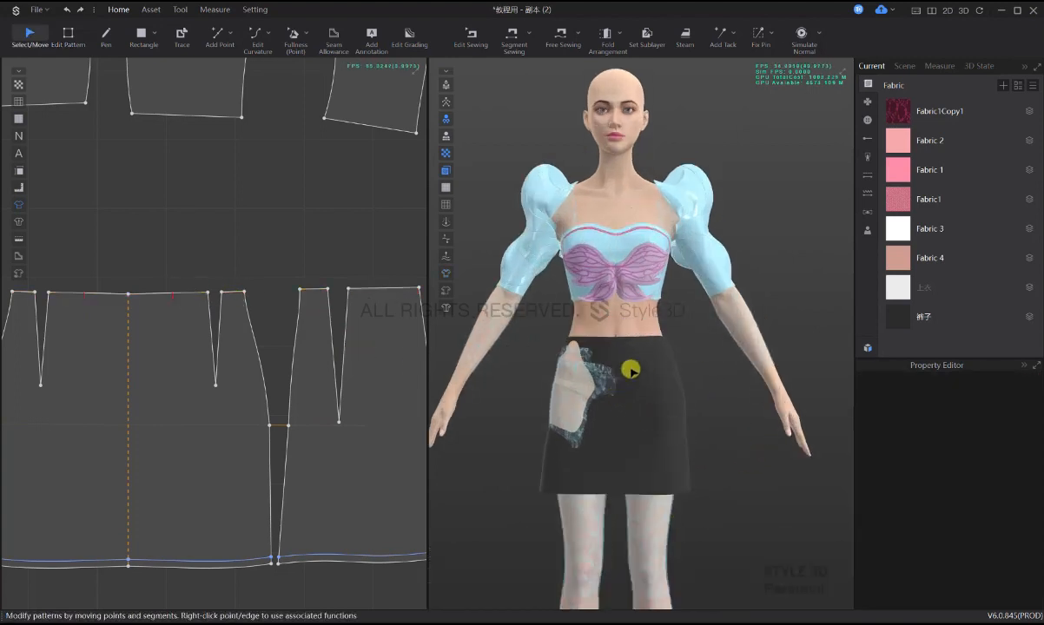
pyautogui.press('space')
pyautogui.scroll(-3, 649, 390)
pyautogui.moveTo(654, 364); pyautogui.dragTo(443, 363, button='right')
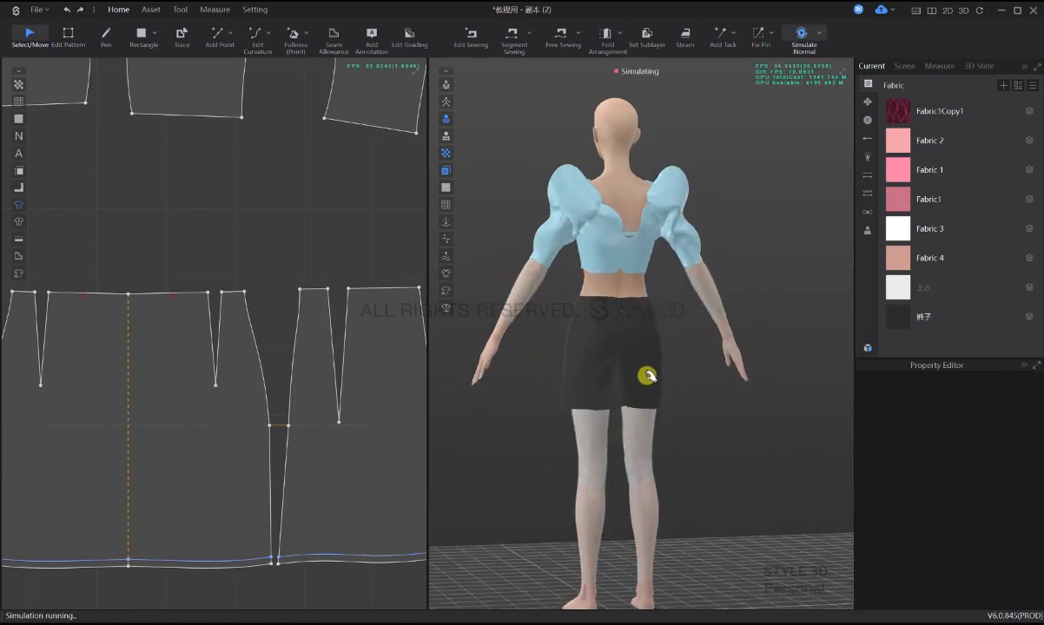
# - Select all the skirt patterns and strengthen them to harden the skirt
pyautogui.click(624, 404)
pyautogui.scroll(-4, 274, 427)
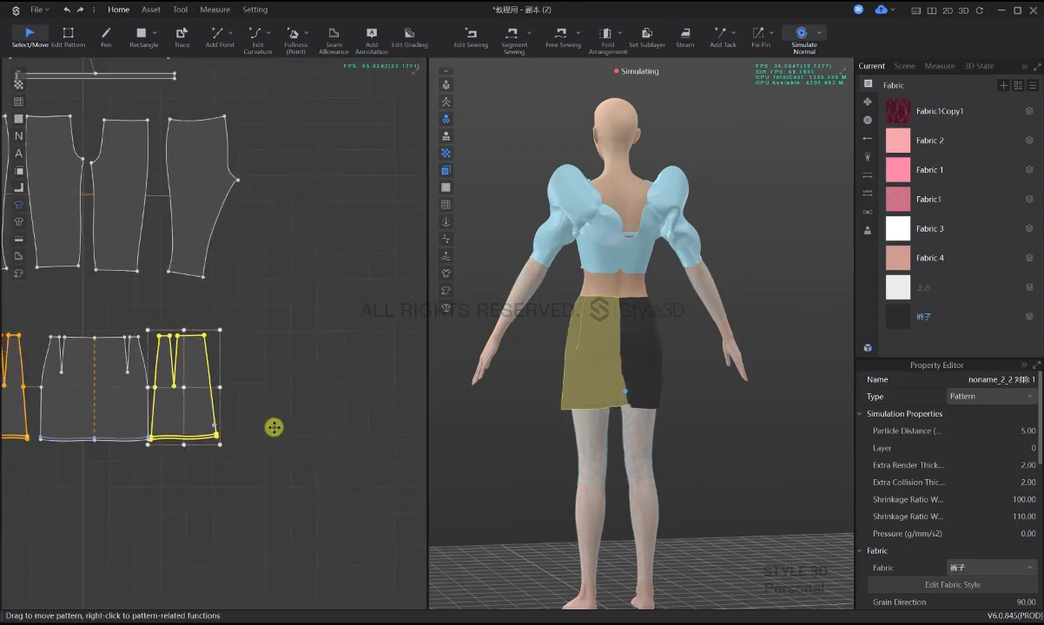
pyautogui.click(395, 449)
pyautogui.scroll(-4, 300, 423)
pyautogui.moveTo(200, 392); pyautogui.dragTo(371, 417)
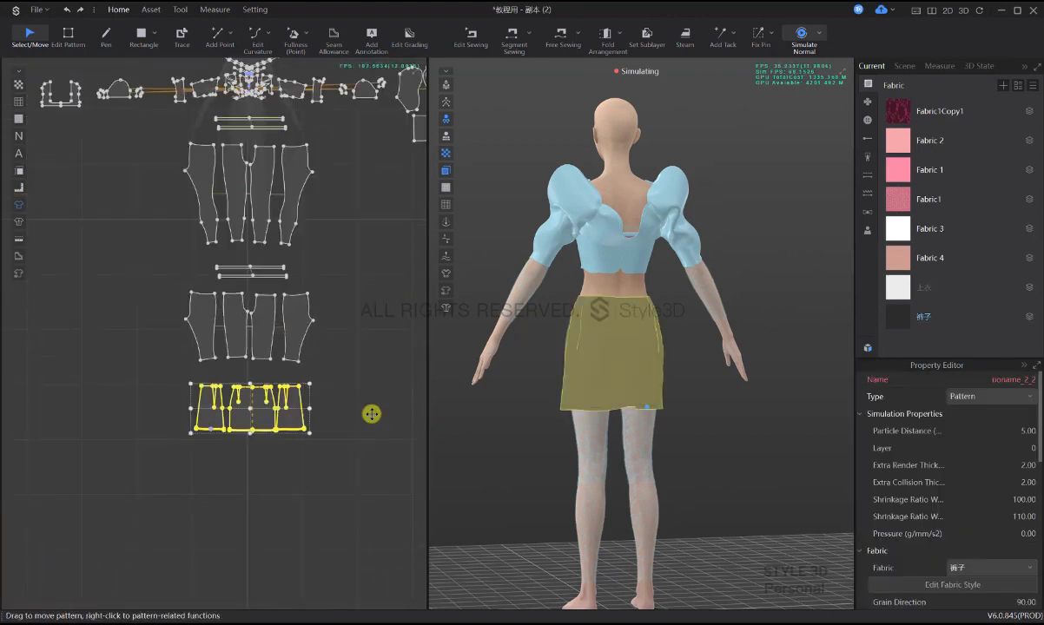
pyautogui.click(658, 396)
# - Smooth the strengthened skirt around the hips by simulating it and checking it from the side and front
pyautogui.moveTo(683, 386); pyautogui.dragTo(482, 443, button='right')
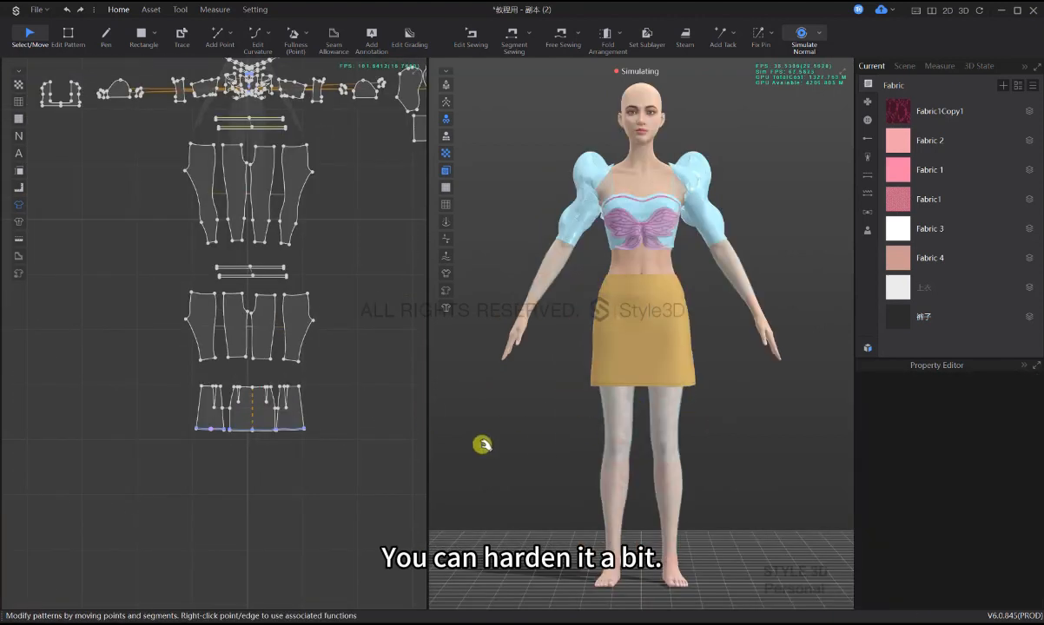
pyautogui.click(627, 348)
pyautogui.moveTo(624, 345)
pyautogui.mouseDown(button='right')
pyautogui.moveTo(729, 373)
pyautogui.moveTo(618, 363)
pyautogui.mouseUp(button='right')
pyautogui.click(694, 362)
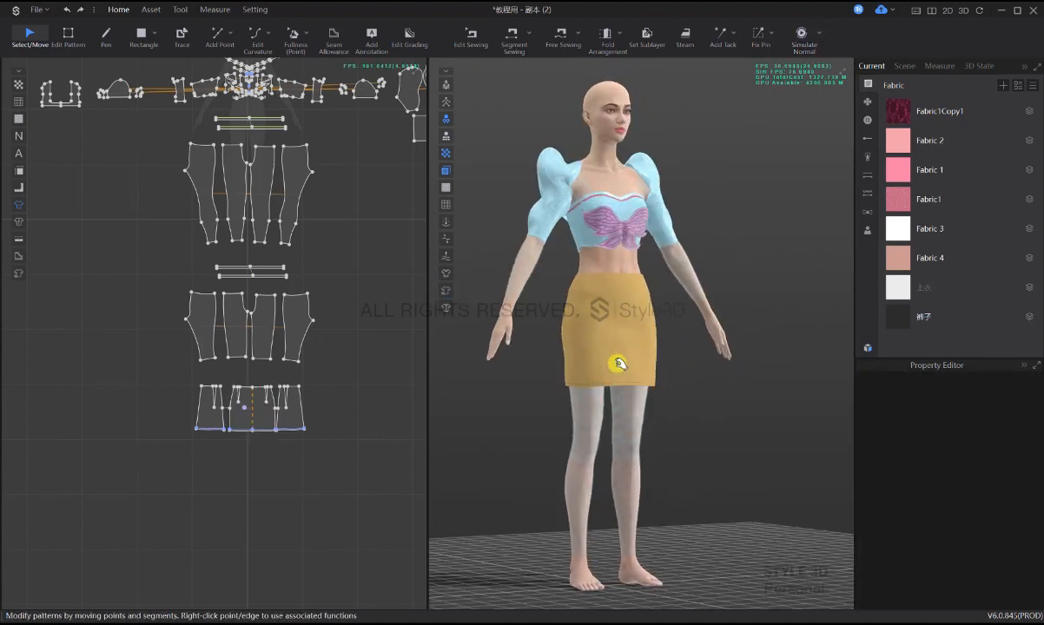
pyautogui.moveTo(717, 394); pyautogui.dragTo(594, 382, button='right')
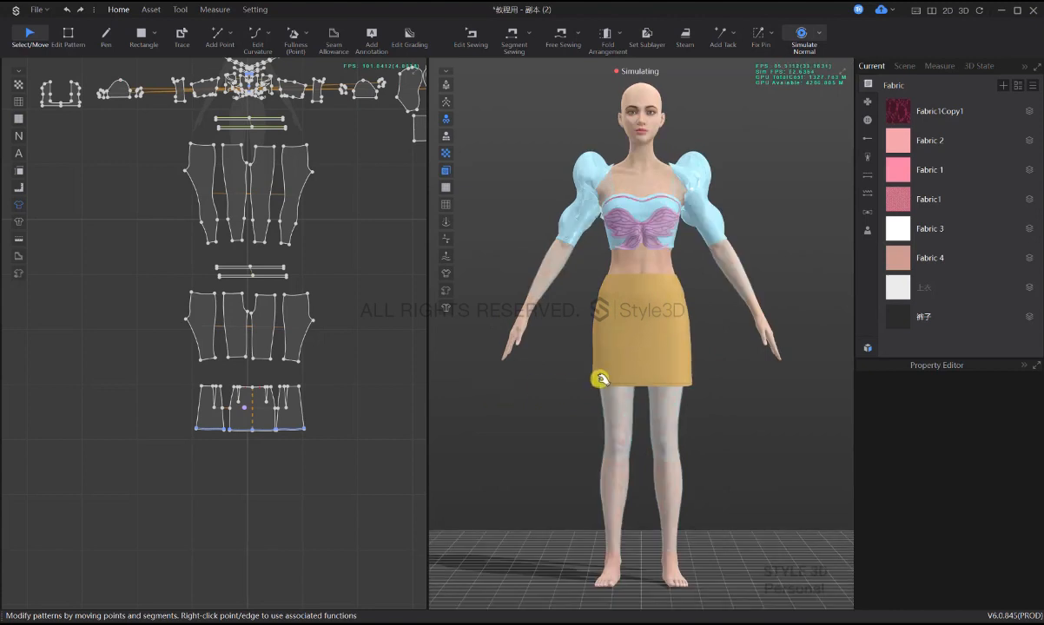
# - Delete the internal fold lines that run along the hems of the skirt's back panels and front panel
pyautogui.click(293, 398)
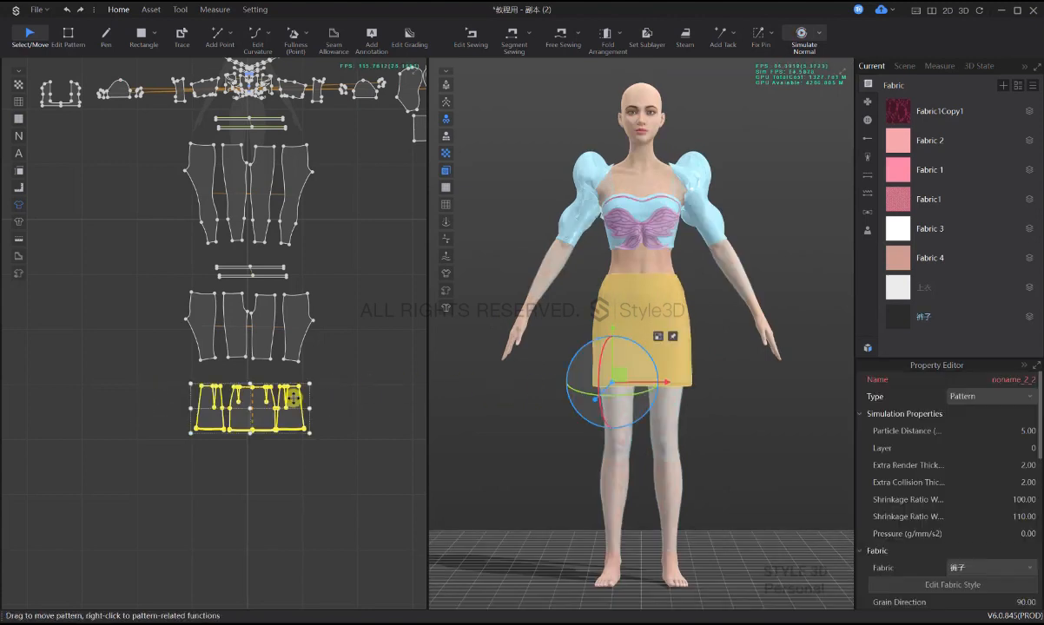
pyautogui.click(395, 423)
pyautogui.scroll(5, 284, 424)
pyautogui.press('z')
pyautogui.click(299, 440)
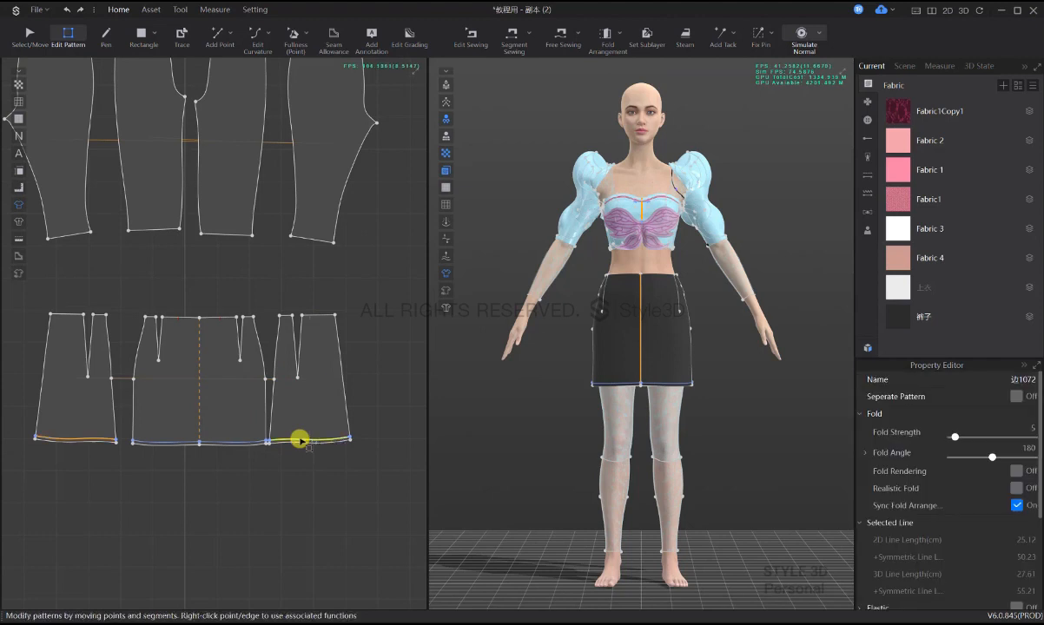
pyautogui.click(242, 442)
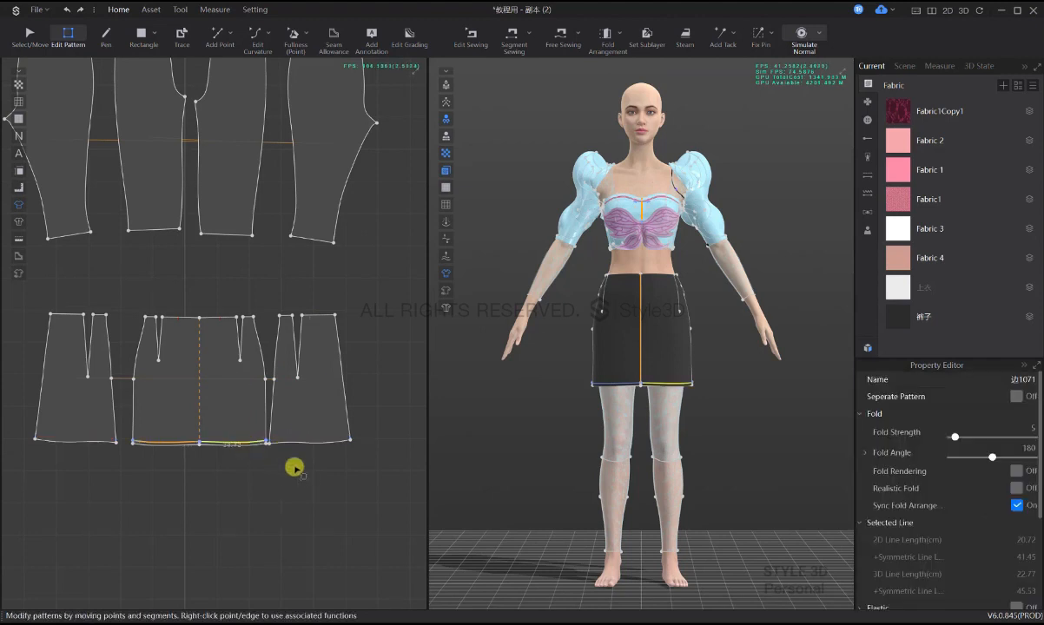
pyautogui.click(337, 474)
pyautogui.press('a')
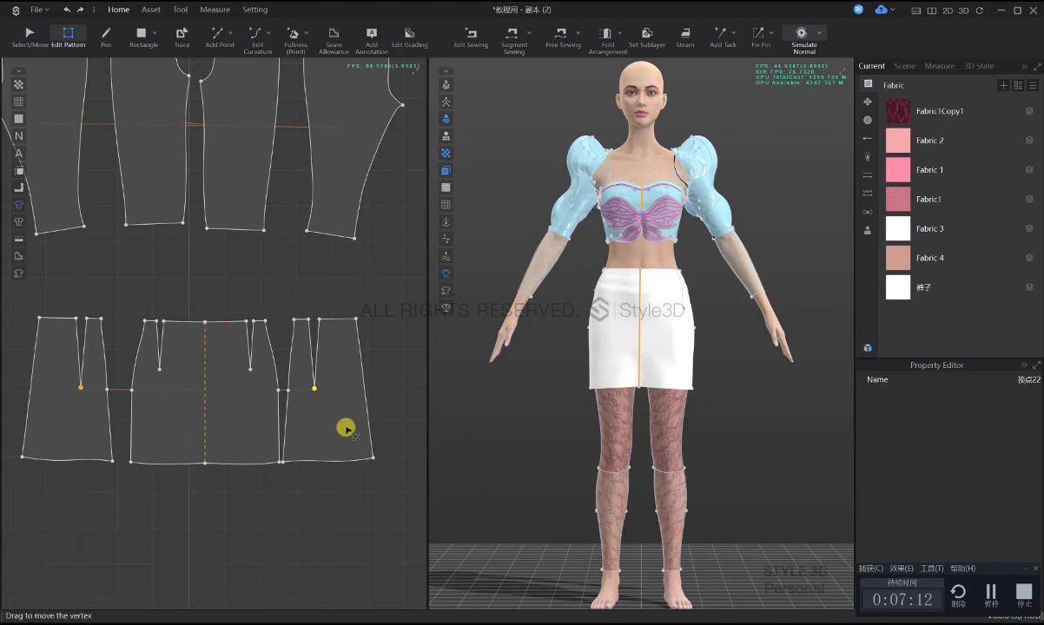
# - Remove all curve points from the hem edges of the skirt's back panels and front panel
pyautogui.click(359, 481)
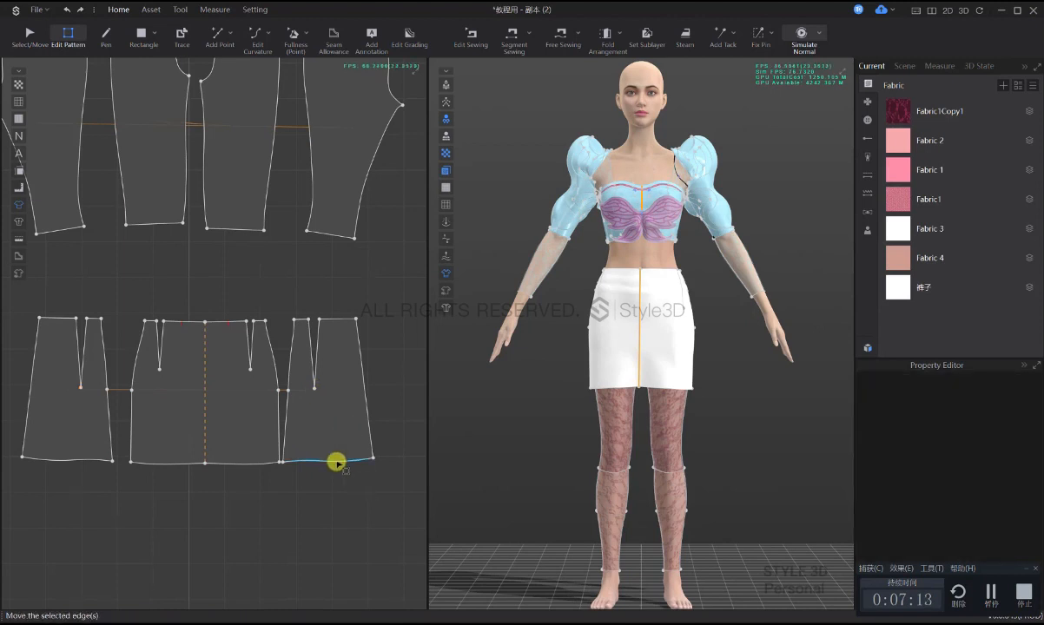
pyautogui.rightClick(337, 463)
pyautogui.click(286, 487)
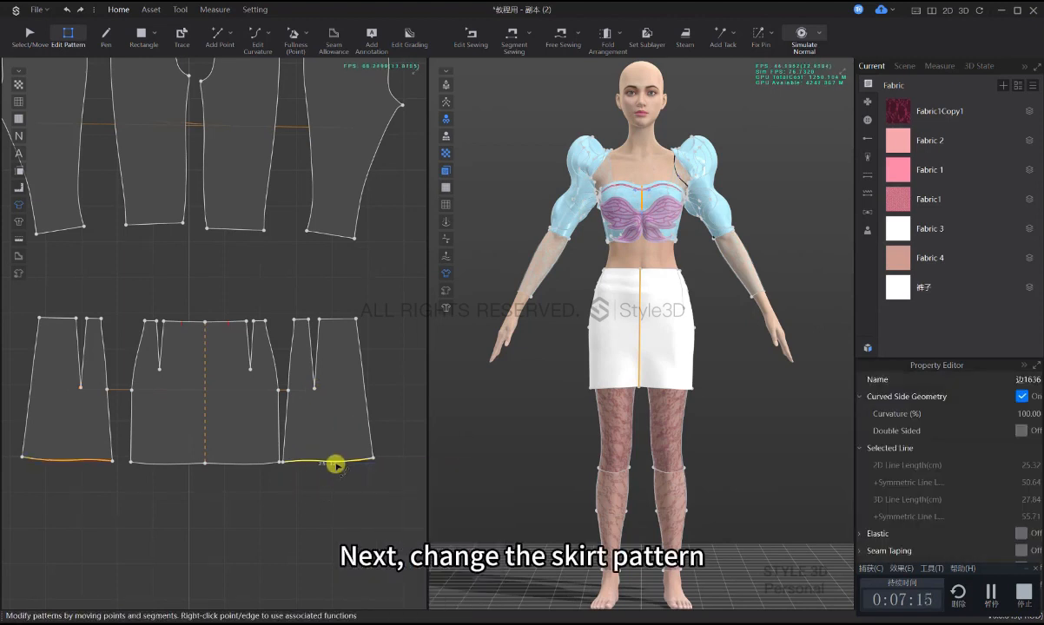
pyautogui.press('c')
pyautogui.rightClick(350, 462)
pyautogui.click(365, 471)
pyautogui.rightClick(253, 464)
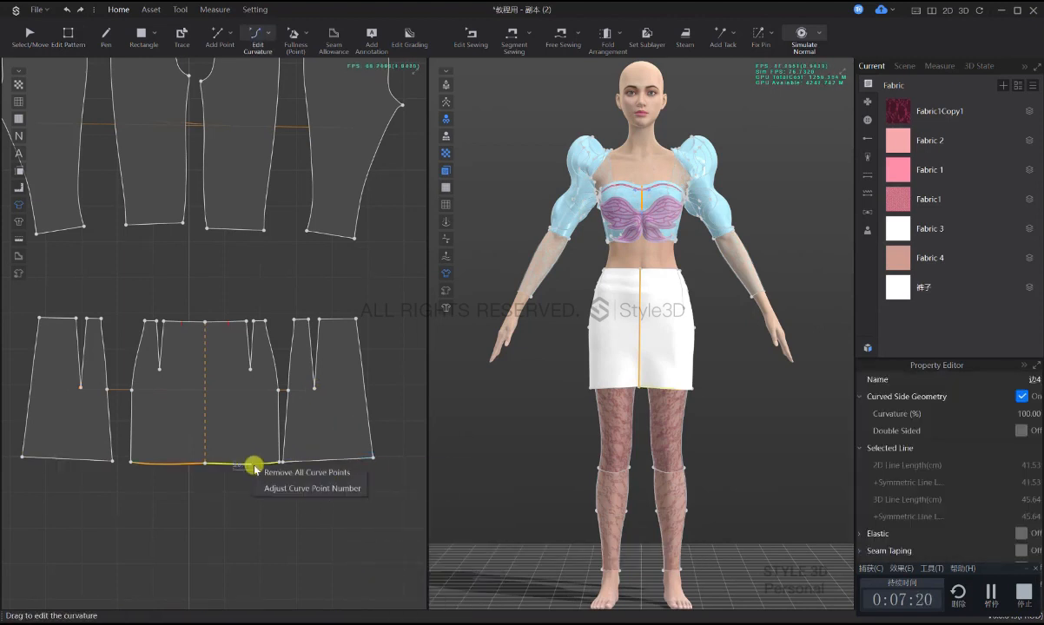
pyautogui.click(268, 471)
# - Delete the waist darts from the skirt's back and front panels, including their tip points and leftover waist vertices
pyautogui.press('z')
pyautogui.click(314, 388)
pyautogui.press('Delete')
pyautogui.click(250, 370)
pyautogui.press('Delete')
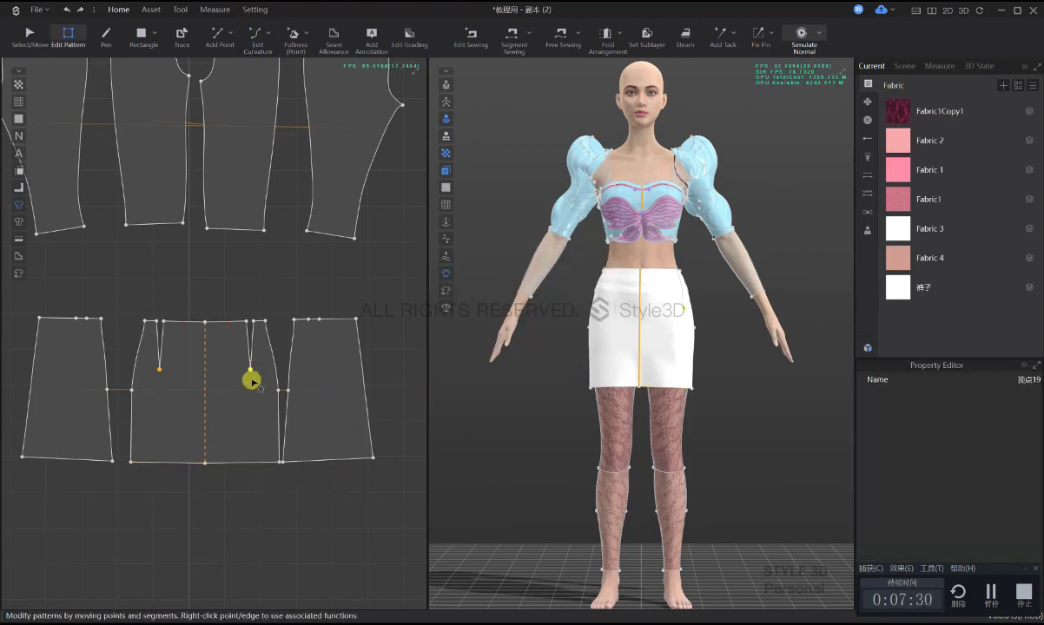
pyautogui.press('b')
pyautogui.press('z')
pyautogui.click(250, 370)
pyautogui.press('Delete')
pyautogui.click(253, 322)
pyautogui.press('Delete')
pyautogui.click(246, 321)
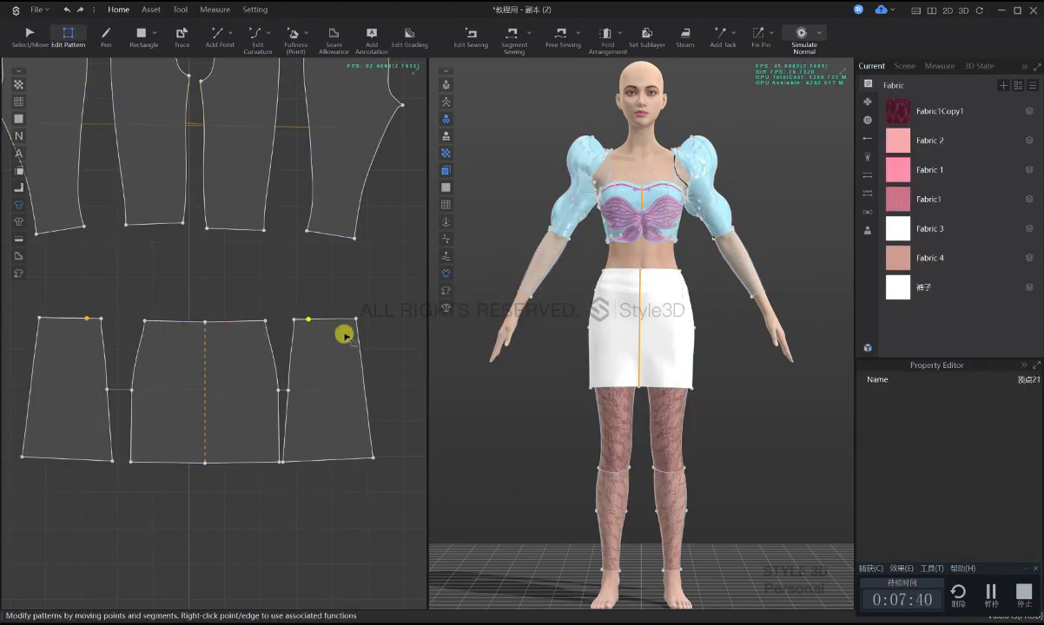
# - Simulate the skirt and delete the wrong sewing lines along the edges of the back panels
pyautogui.press('space')
pyautogui.scroll(5, 664, 361)
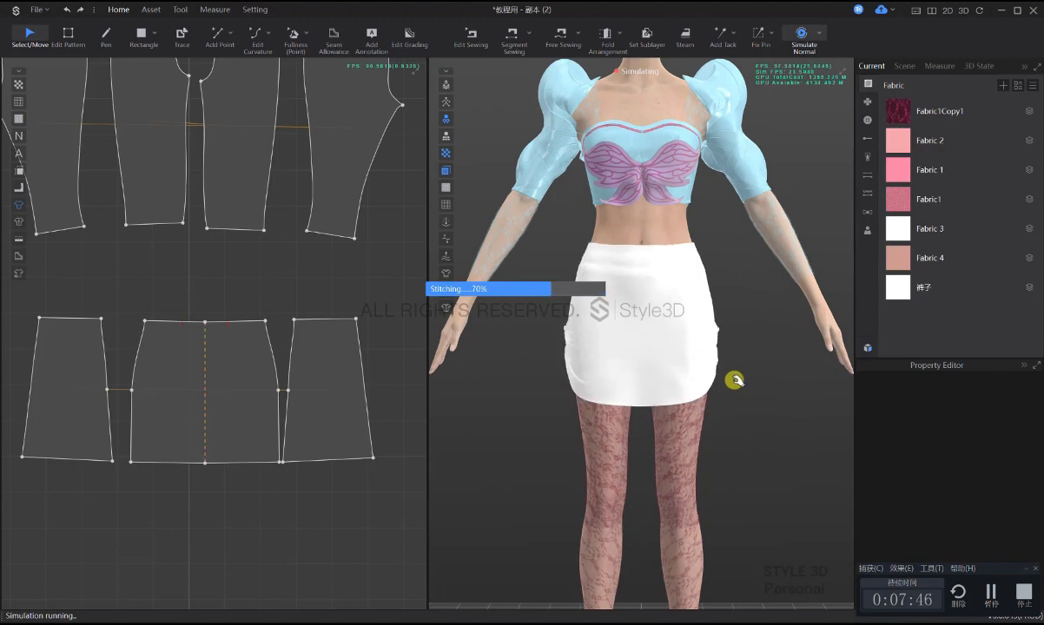
pyautogui.press('space')
pyautogui.press('b')
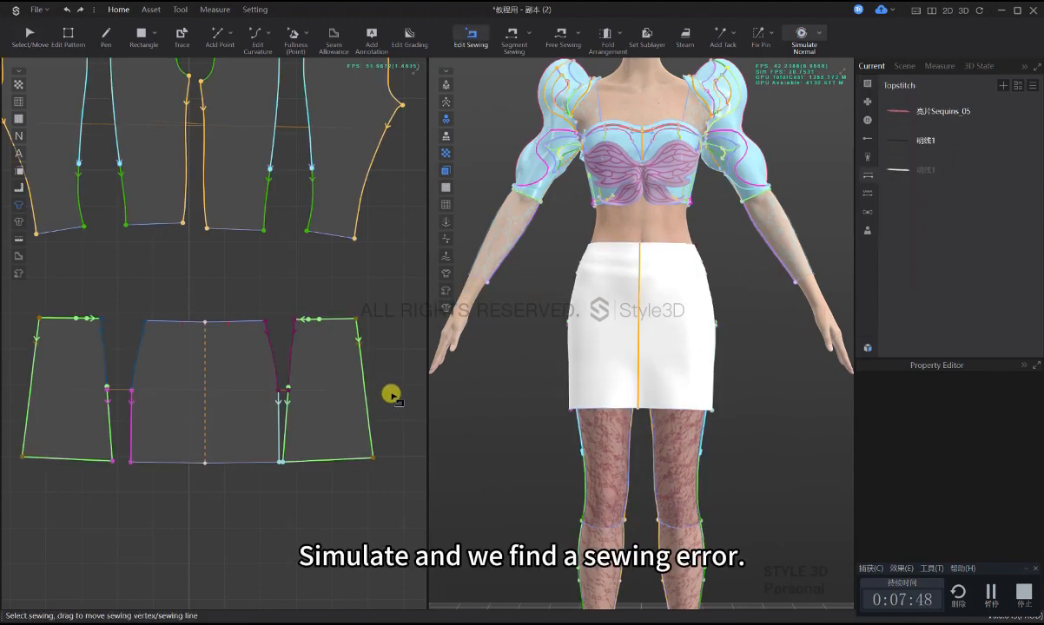
pyautogui.click(376, 385)
pyautogui.click(704, 391)
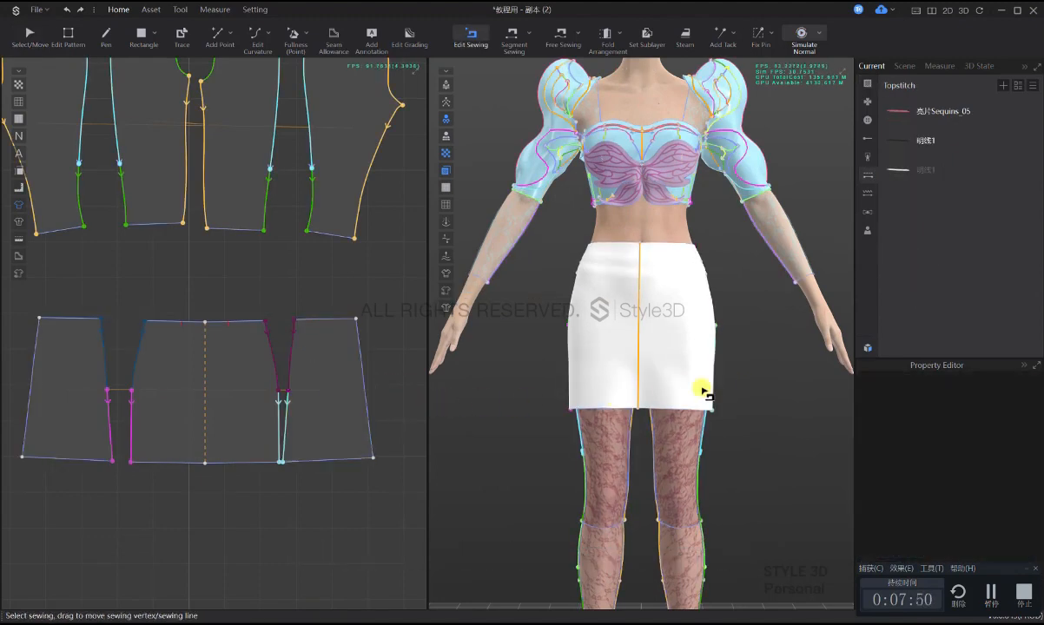
# - Inspect the simulated skirt from behind and segment-sew the centre-back edges of the two back panels together
pyautogui.press('space')
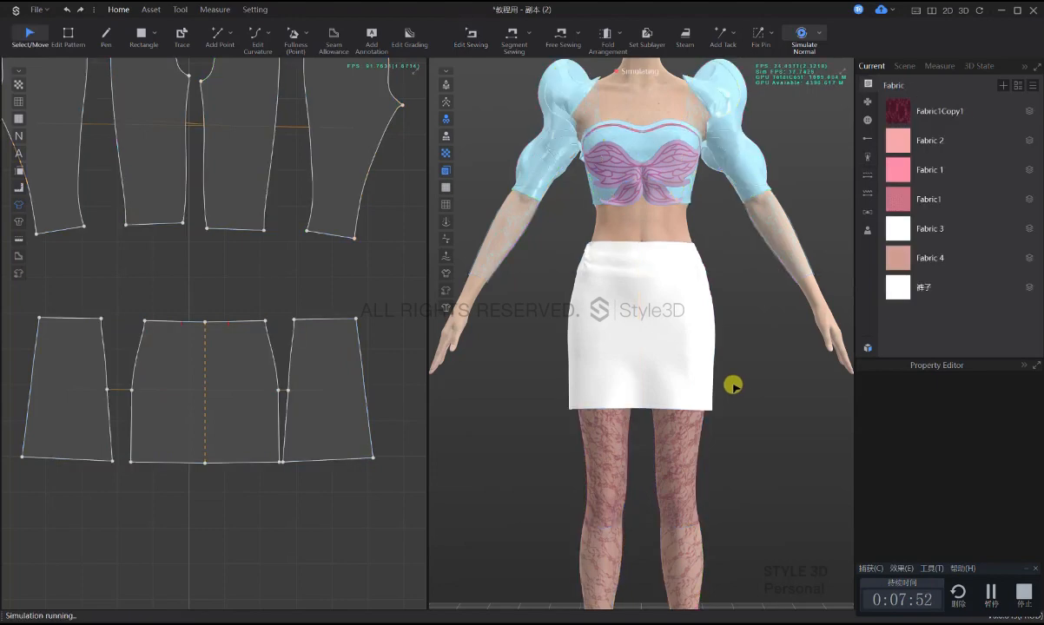
pyautogui.moveTo(735, 383); pyautogui.dragTo(519, 389, button='right')
pyautogui.press('b')
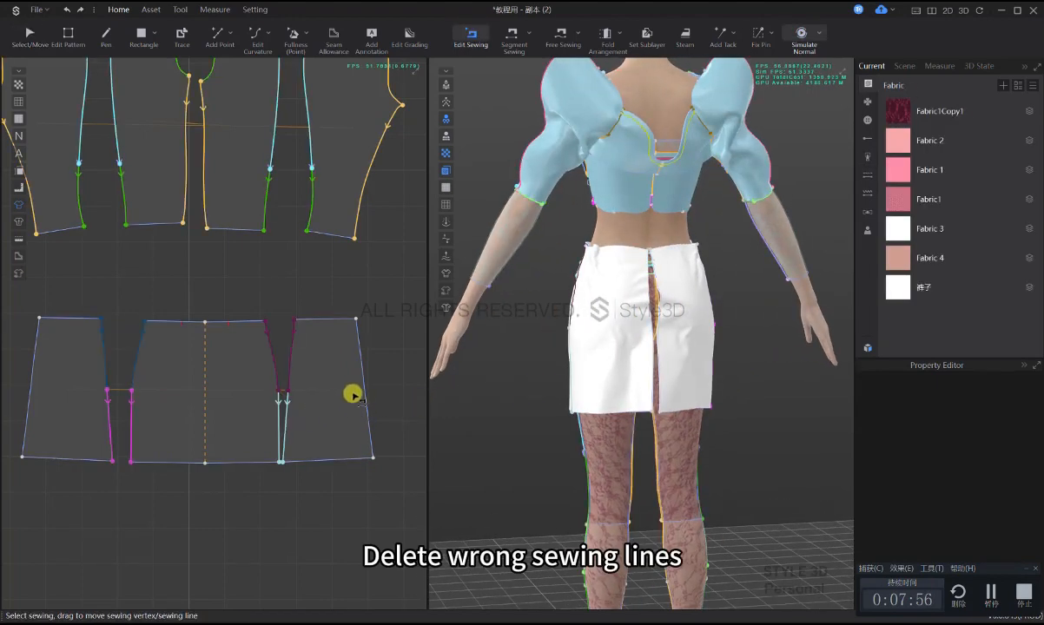
pyautogui.press('n')
pyautogui.click(364, 384)
pyautogui.click(39, 340)
pyautogui.click(285, 359)
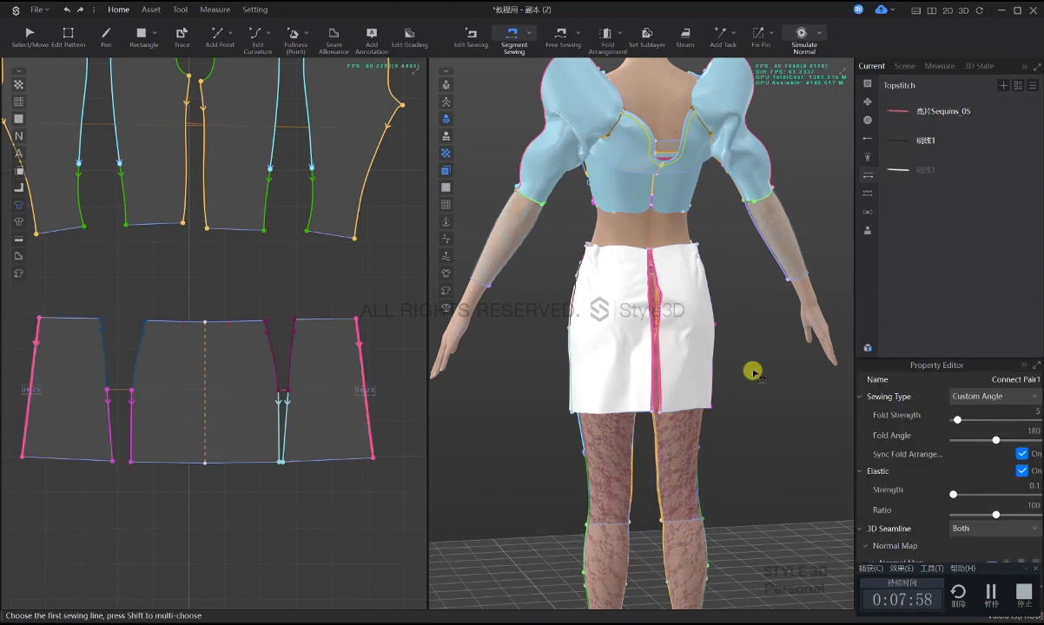
# - Simulate the closed centre-back seam and check the skirt's fit from the back and side
pyautogui.press('space')
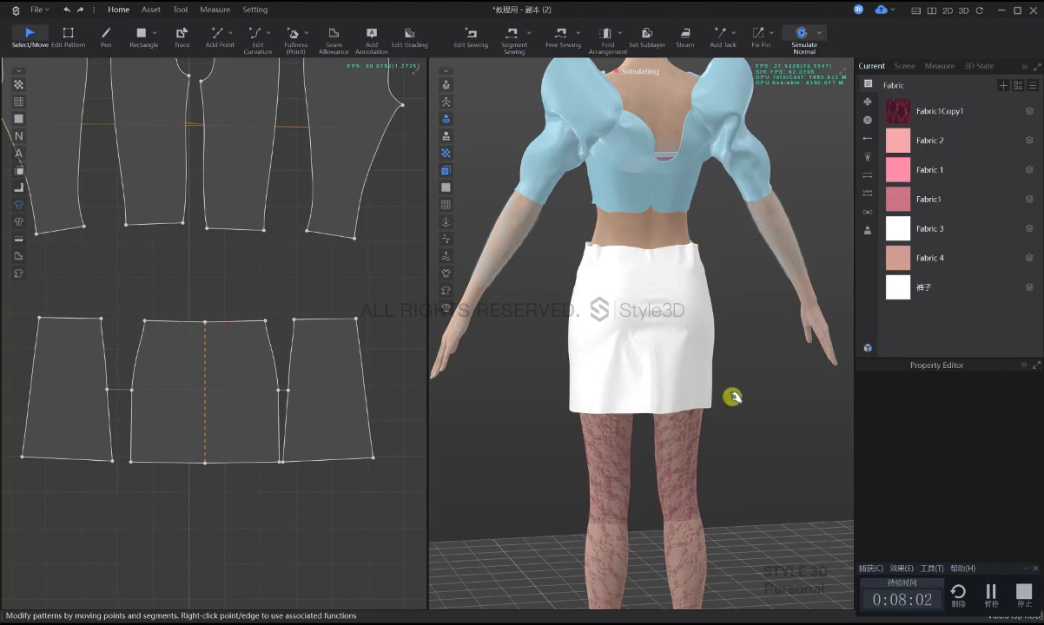
pyautogui.moveTo(732, 397)
pyautogui.mouseDown(button='right')
pyautogui.moveTo(601, 392)
pyautogui.moveTo(555, 410)
pyautogui.moveTo(801, 405)
pyautogui.moveTo(722, 404)
pyautogui.mouseUp(button='right')
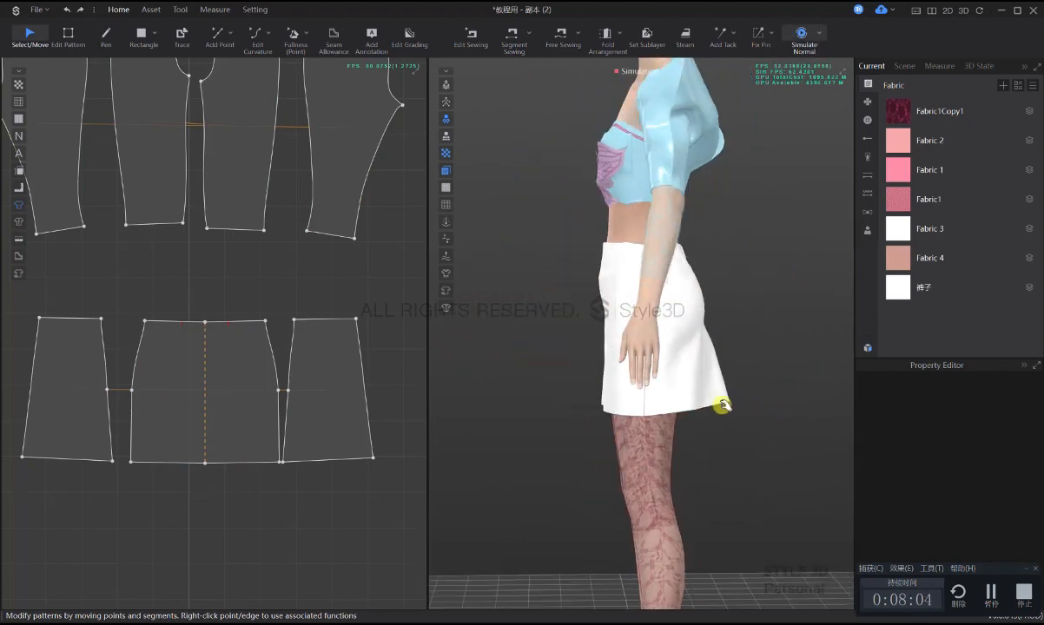
pyautogui.click(713, 389)
pyautogui.click(400, 461)
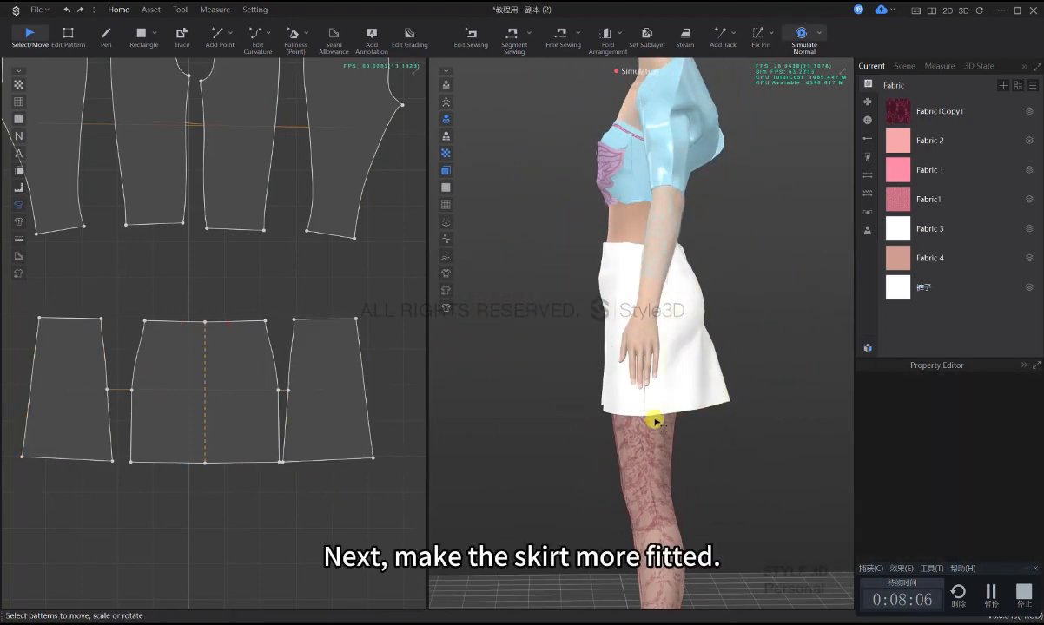
# - Move the centre-back hem corners of the back panels 3 cm horizontally inward and simulate the skirt
pyautogui.press('z')
pyautogui.click(722, 393)
pyautogui.click(391, 494)
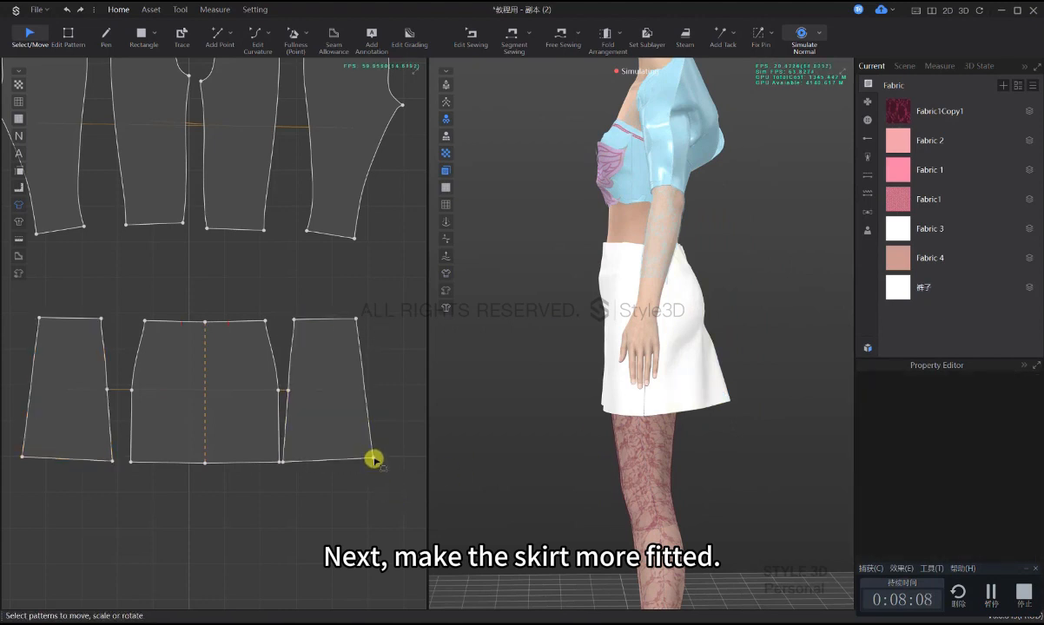
pyautogui.moveTo(373, 458); pyautogui.dragTo(363, 462, button='right')
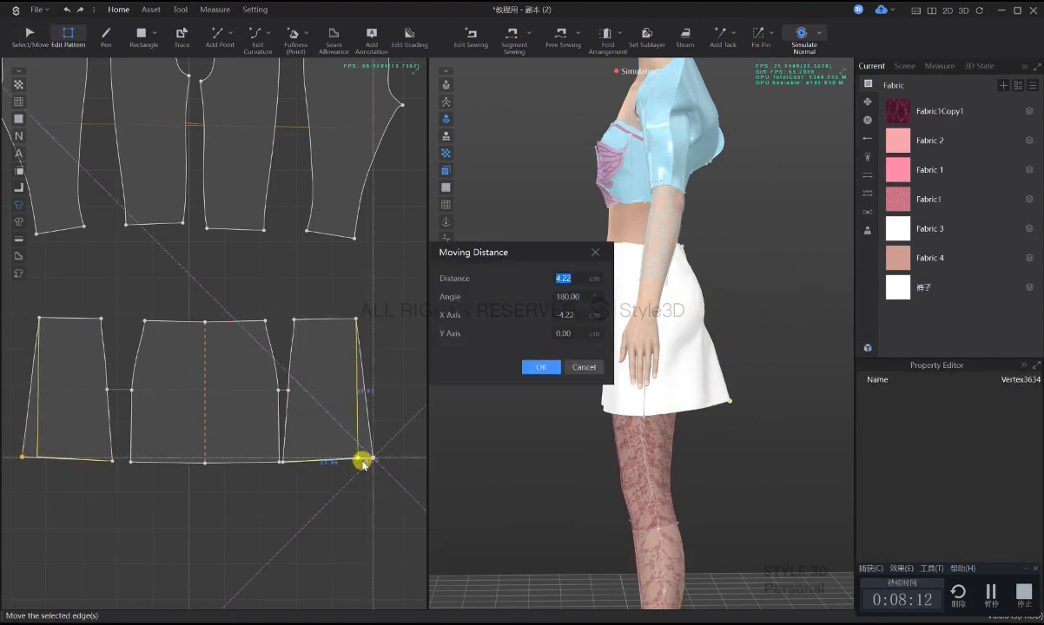
pyautogui.write('3')
pyautogui.press('Return')
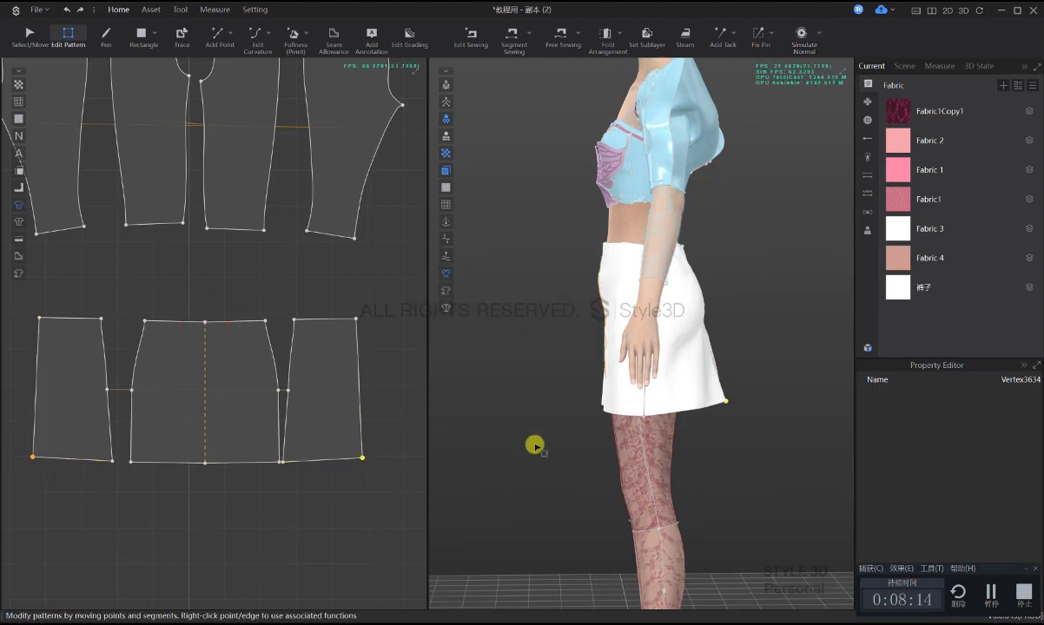
pyautogui.press('space')
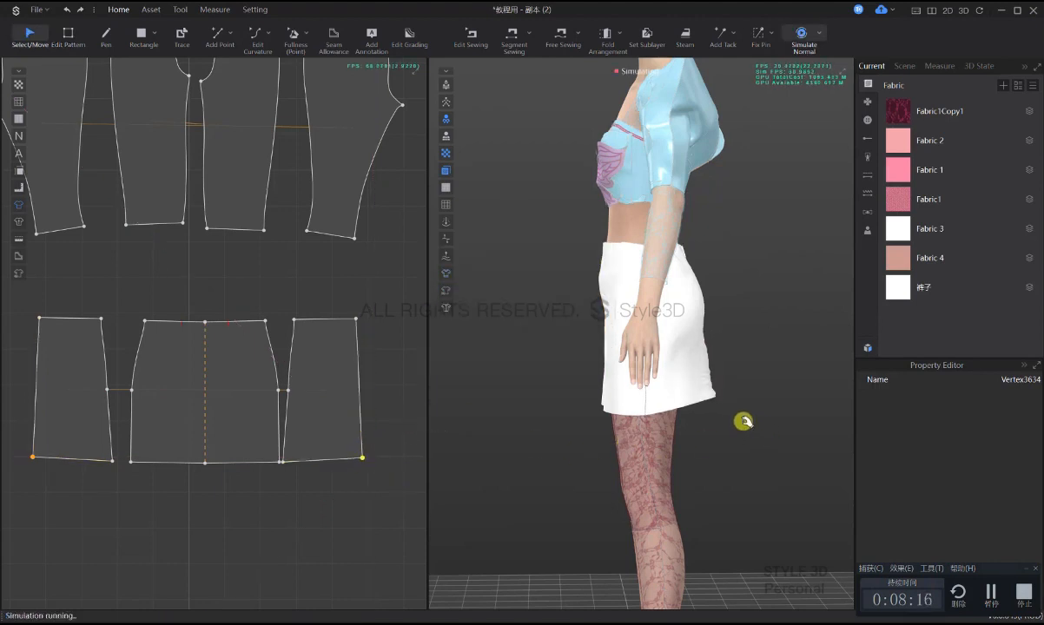
pyautogui.moveTo(716, 422); pyautogui.dragTo(474, 446, button='right')
# - Move the centre-back hem corners further inward until the centre-back edges are vertical, and simulate from behind
pyautogui.press('z')
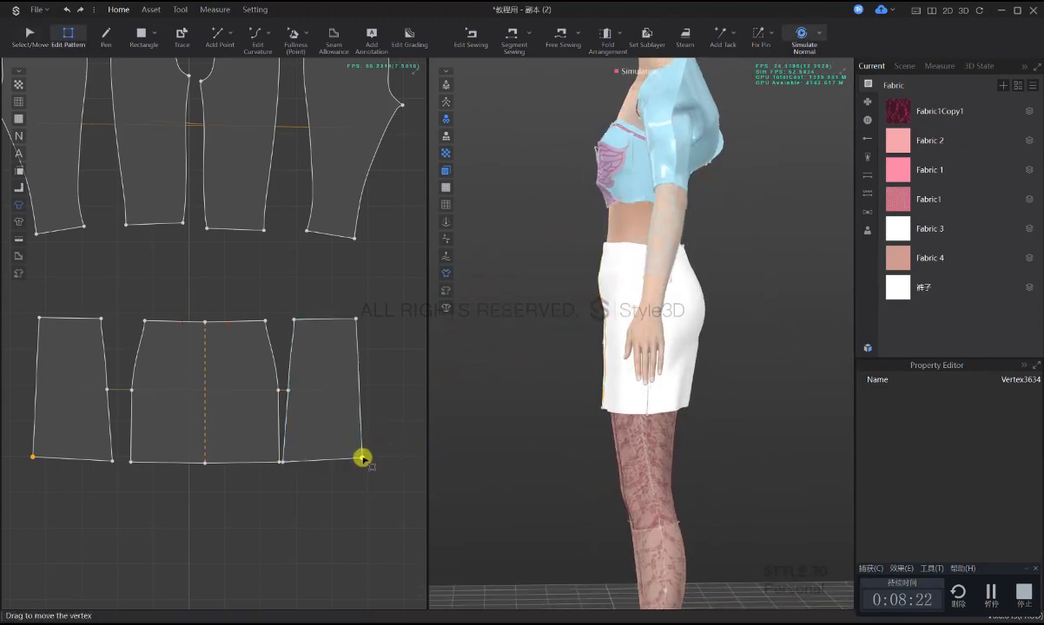
pyautogui.moveTo(361, 455); pyautogui.dragTo(354, 460)
pyautogui.press('Escape')
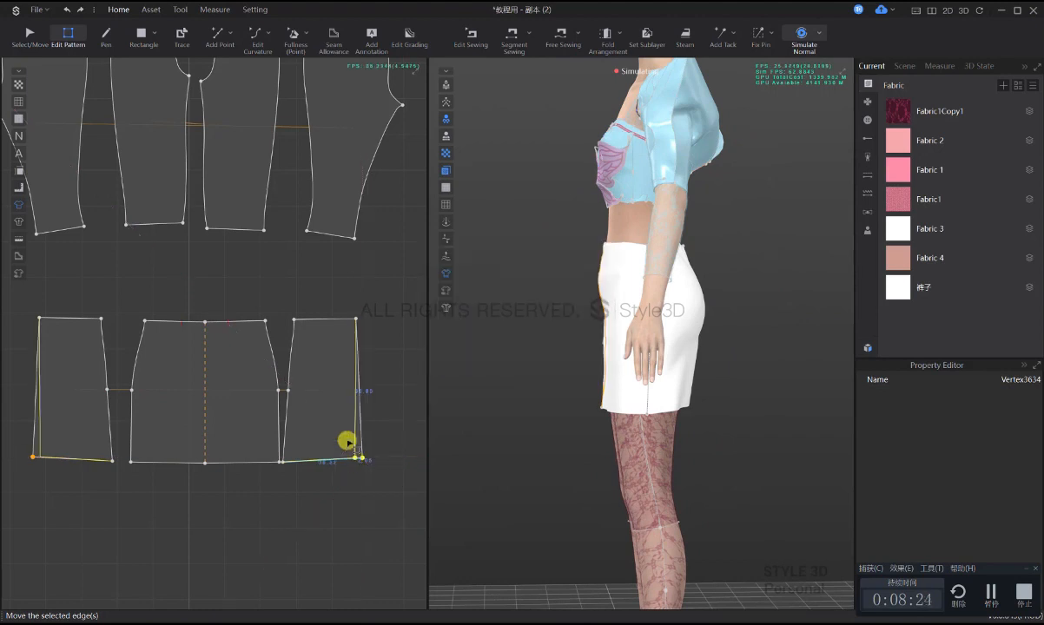
pyautogui.press('space')
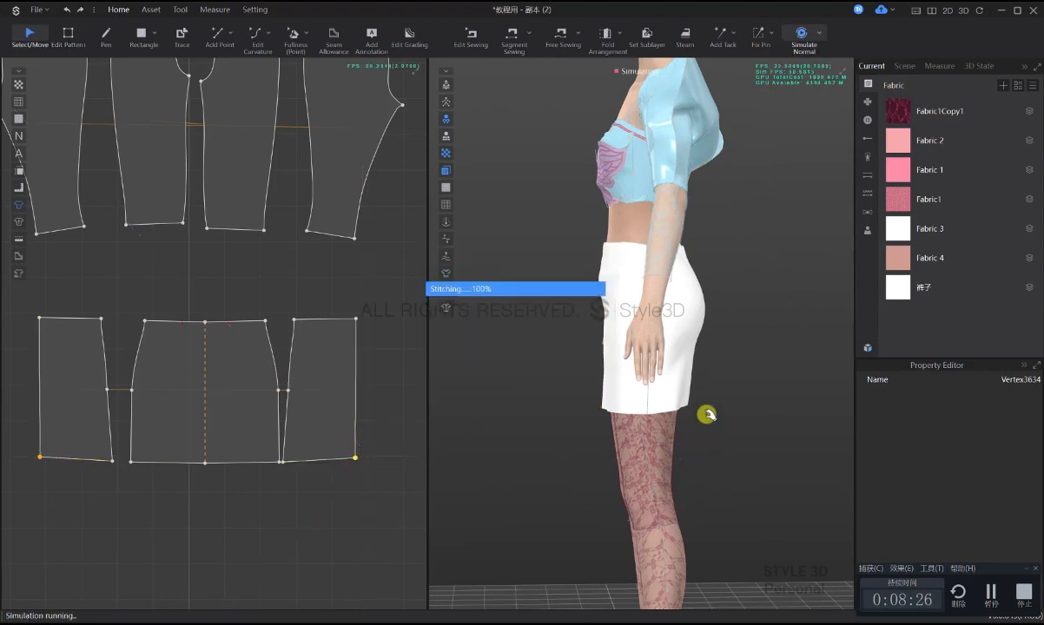
pyautogui.press('space')
pyautogui.moveTo(731, 404); pyautogui.dragTo(668, 415, button='right')
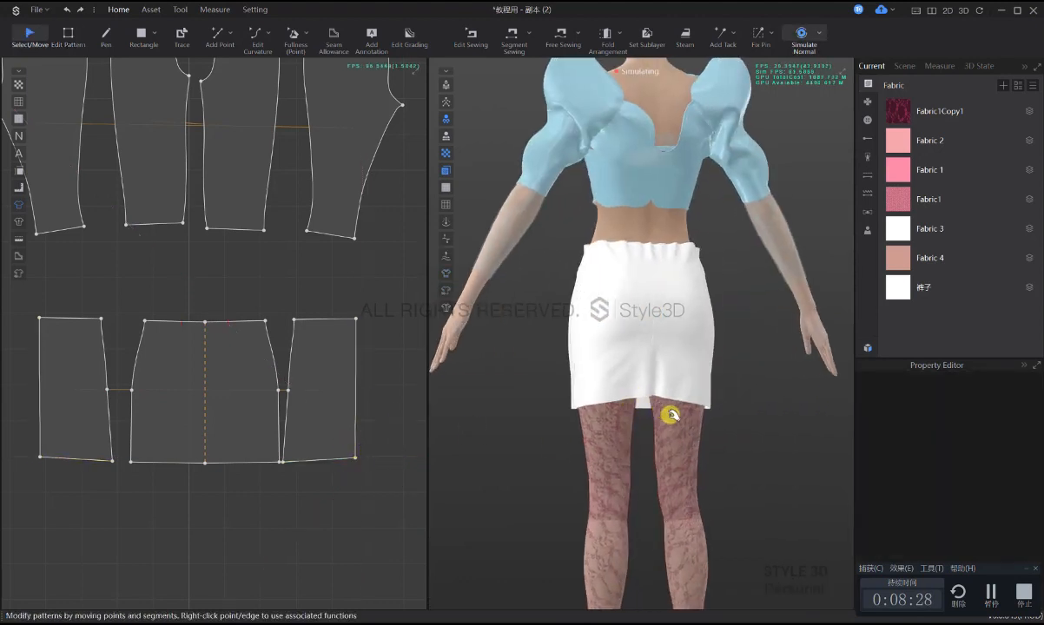
# - Lower the centre-back hem corners of the back panels to even out the rear hem
pyautogui.click(645, 399)
pyautogui.press('w')
pyautogui.click(746, 408)
pyautogui.moveTo(746, 408)
pyautogui.mouseDown(button='right')
pyautogui.moveTo(708, 413)
pyautogui.moveTo(753, 416)
pyautogui.mouseUp(button='right')
pyautogui.press('space')
pyautogui.press('z')
pyautogui.moveTo(355, 458); pyautogui.dragTo(354, 462)
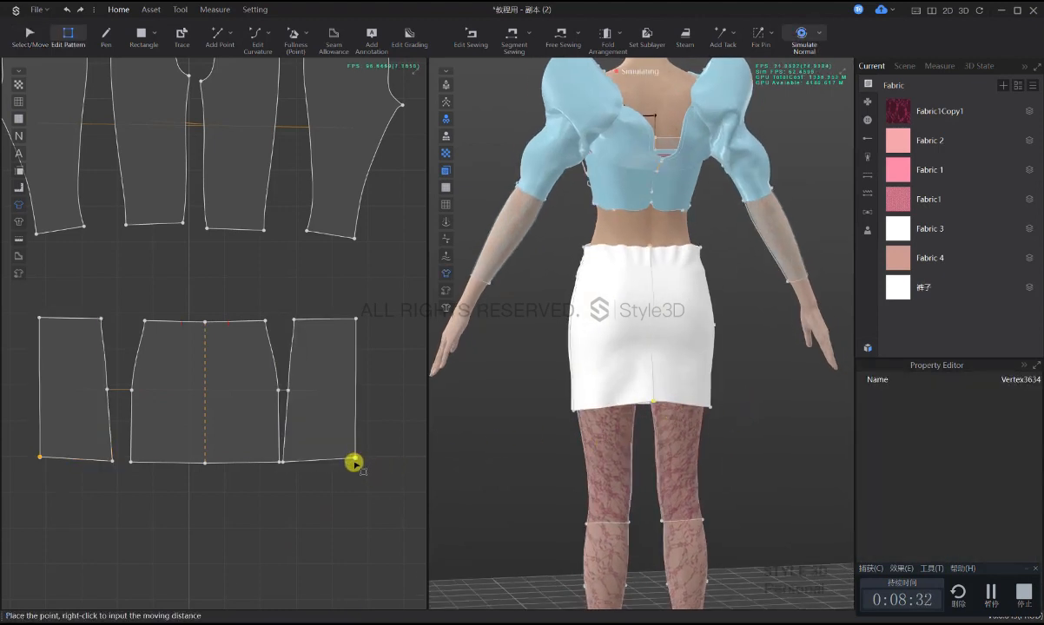
pyautogui.rightClick(354, 461)
pyautogui.press('Return')
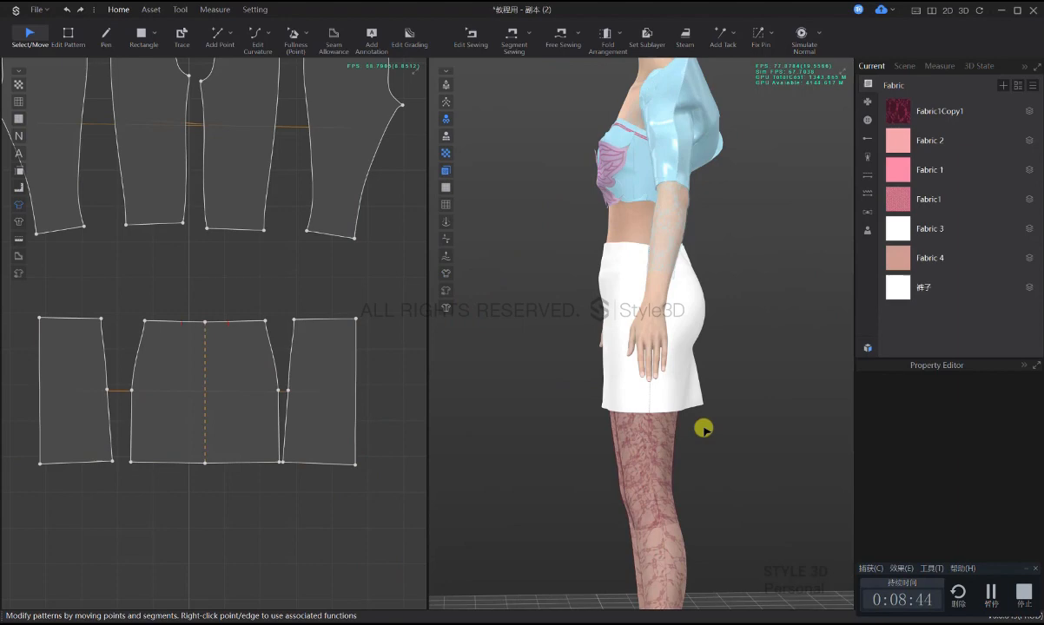
# - Add a hip-level point to the back panels' centre-back edges and move their lower hem corners inward
pyautogui.moveTo(704, 429); pyautogui.dragTo(638, 429, button='right')
pyautogui.press('x')
pyautogui.click(356, 389)
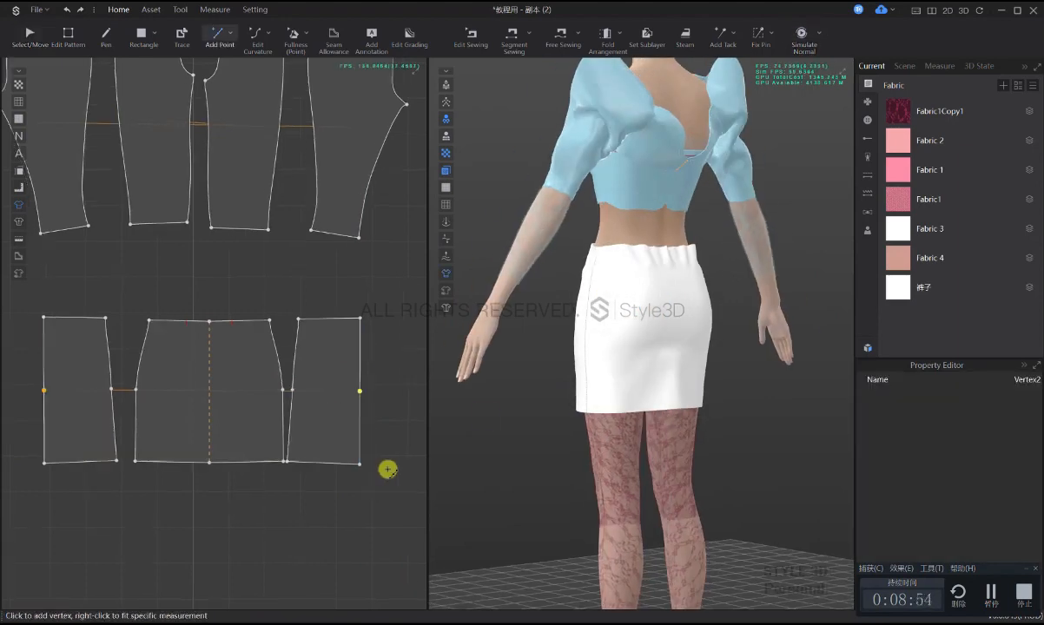
pyautogui.press('z')
pyautogui.moveTo(382, 461); pyautogui.dragTo(372, 461)
# - Curve the centre-back edges of the back panels around the hips and simulate the skirt
pyautogui.click(382, 397)
pyautogui.press('c')
pyautogui.click(382, 404)
pyautogui.moveTo(382, 404); pyautogui.dragTo(380, 406)
pyautogui.press('space')
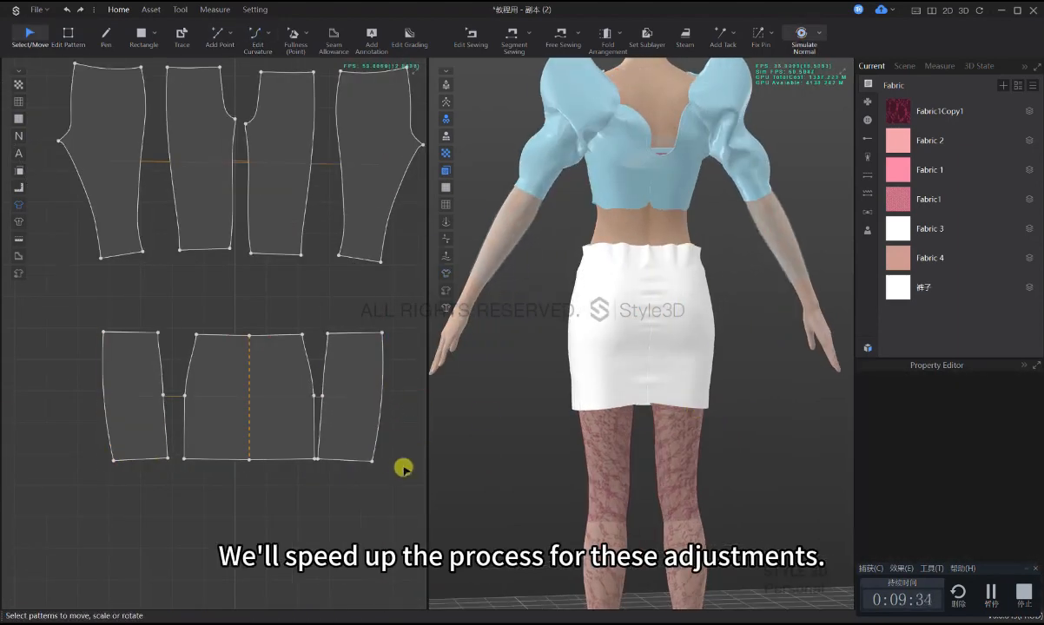
# - Edit the centre-back edge at hip height and simulate the skirt to check its fit
pyautogui.press('z')
pyautogui.rightClick(381, 404)
pyautogui.click(583, 400)
pyautogui.click(466, 335)
pyautogui.click(540, 384)
pyautogui.press('space')
pyautogui.press('2')
# - Take in the waist by moving the side corners of the front and back panels inward, and inspect the side seam
pyautogui.press('z')
pyautogui.moveTo(302, 334); pyautogui.dragTo(295, 335)
pyautogui.moveTo(327, 333); pyautogui.dragTo(334, 333)
pyautogui.press('x')
pyautogui.moveTo(625, 350); pyautogui.dragTo(542, 384, button='right')
pyautogui.click(638, 348)
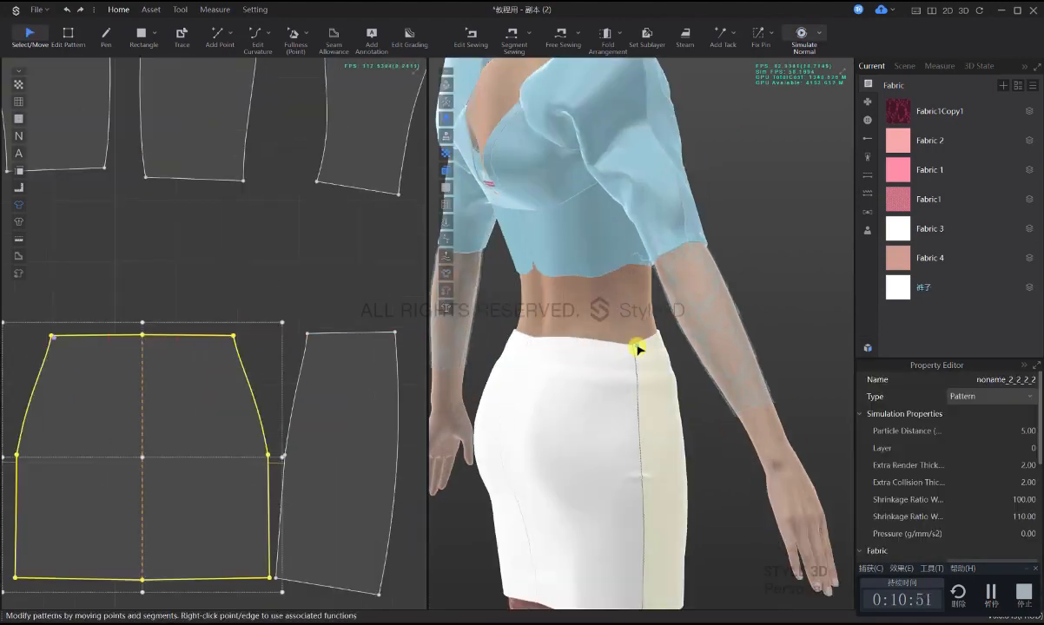
# - Raise the side corners of the front panel's waist vertically at a 90° angle
pyautogui.press('z')
pyautogui.moveTo(170, 349); pyautogui.dragTo(175, 344)
pyautogui.rightClick(174, 345)
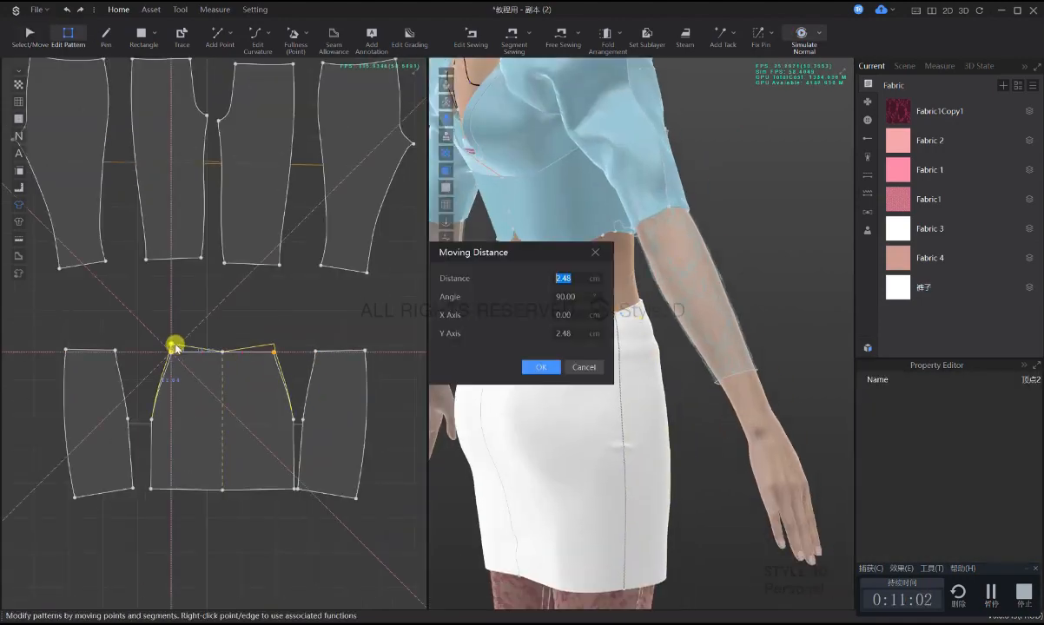
pyautogui.click(541, 366)
pyautogui.press('d')
pyautogui.moveTo(661, 336); pyautogui.dragTo(632, 347, button='right')
pyautogui.click(171, 349)
pyautogui.scroll(5, 224, 363)
pyautogui.moveTo(738, 344); pyautogui.dragTo(649, 342, button='right')
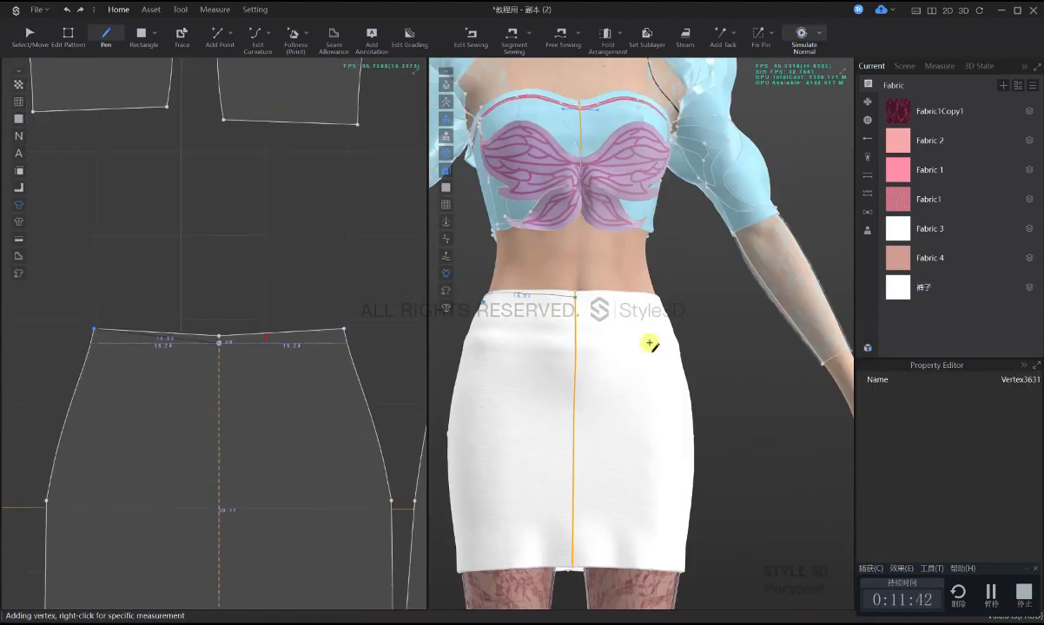
pyautogui.press('a')
pyautogui.click(650, 342)
# - Raise the side corners of the back panels' waist vertically at a 90° angle
pyautogui.moveTo(808, 309); pyautogui.dragTo(748, 308, button='right')
pyautogui.click(747, 307)
pyautogui.scroll(-5, 289, 387)
pyautogui.scroll(3, 394, 363)
pyautogui.press('z')
pyautogui.moveTo(325, 372); pyautogui.dragTo(328, 363)
pyautogui.rightClick(328, 363)
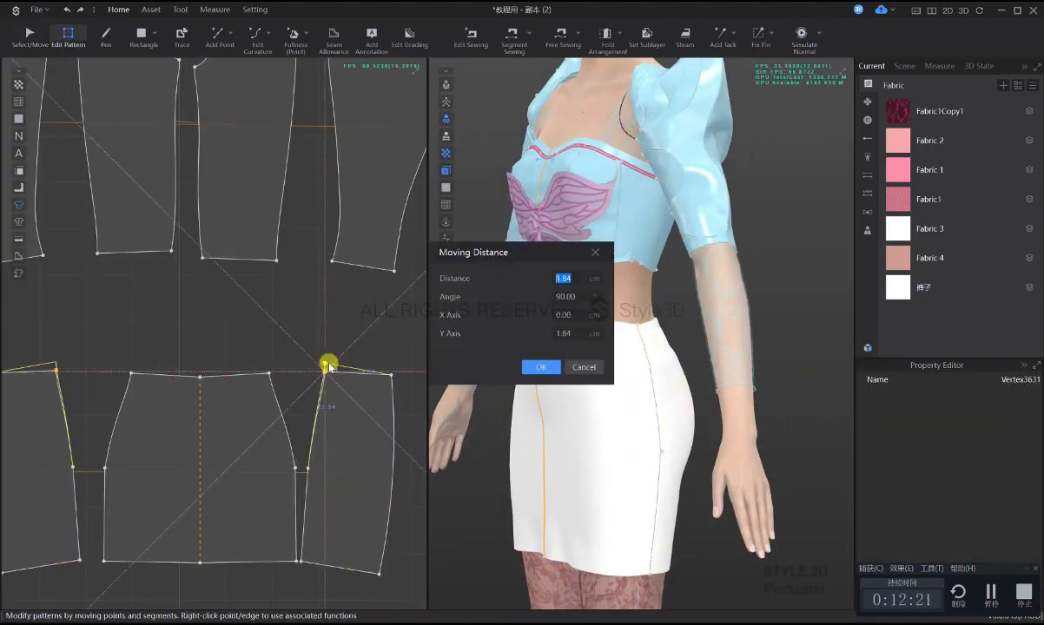
pyautogui.click(540, 365)
# - Curve the back and front waist edges downward, lower the front waist's centre point, and check the waistline around the avatar
pyautogui.moveTo(607, 369); pyautogui.dragTo(483, 372, button='right')
pyautogui.press('c')
pyautogui.moveTo(358, 375); pyautogui.dragTo(358, 380)
pyautogui.moveTo(669, 375); pyautogui.dragTo(647, 369, button='right')
pyautogui.press('z')
pyautogui.moveTo(201, 377); pyautogui.dragTo(200, 382)
pyautogui.press('c')
pyautogui.moveTo(642, 364); pyautogui.dragTo(694, 367, button='right')
pyautogui.moveTo(222, 381); pyautogui.dragTo(223, 388)
pyautogui.press('a')
pyautogui.moveTo(721, 344); pyautogui.dragTo(624, 345, button='right')
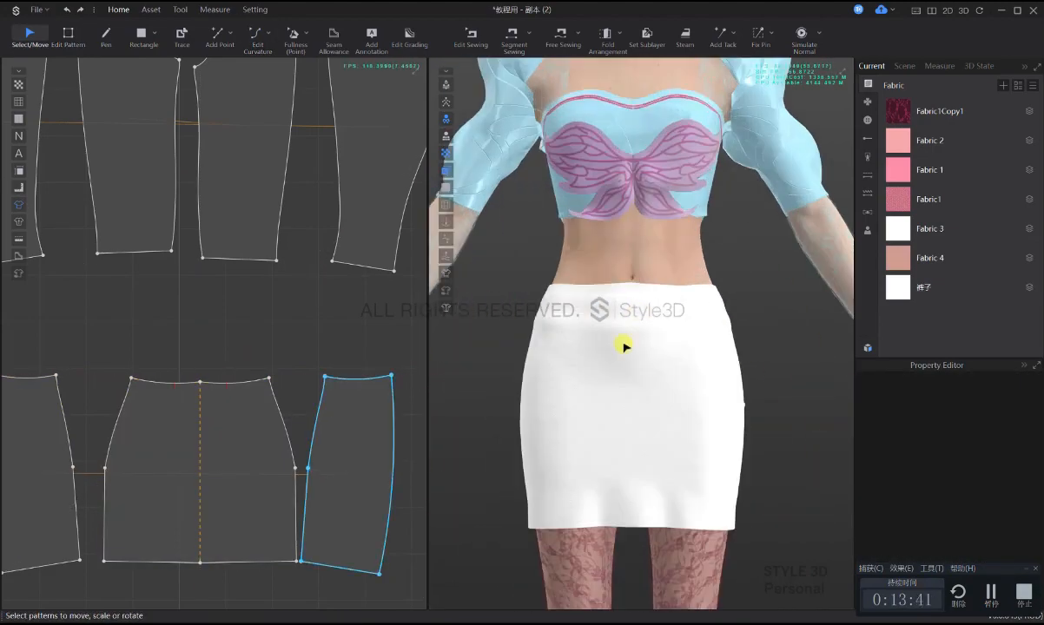
# - Run the simulation on the reshaped skirt and check its fit on the avatar from several angles
pyautogui.click(762, 354)
pyautogui.press('z')
pyautogui.press('space')
pyautogui.moveTo(808, 330); pyautogui.dragTo(713, 327, button='right')
pyautogui.press('a')
pyautogui.scroll(-5, 682, 377)
pyautogui.moveTo(682, 377); pyautogui.dragTo(764, 373, button='right')
# - Raise the front and back waist edges of the skirt by 1 cm at a 90° angle and simulate the result
pyautogui.press('z')
pyautogui.scroll(-4, 218, 347)
pyautogui.rightClick(231, 357)
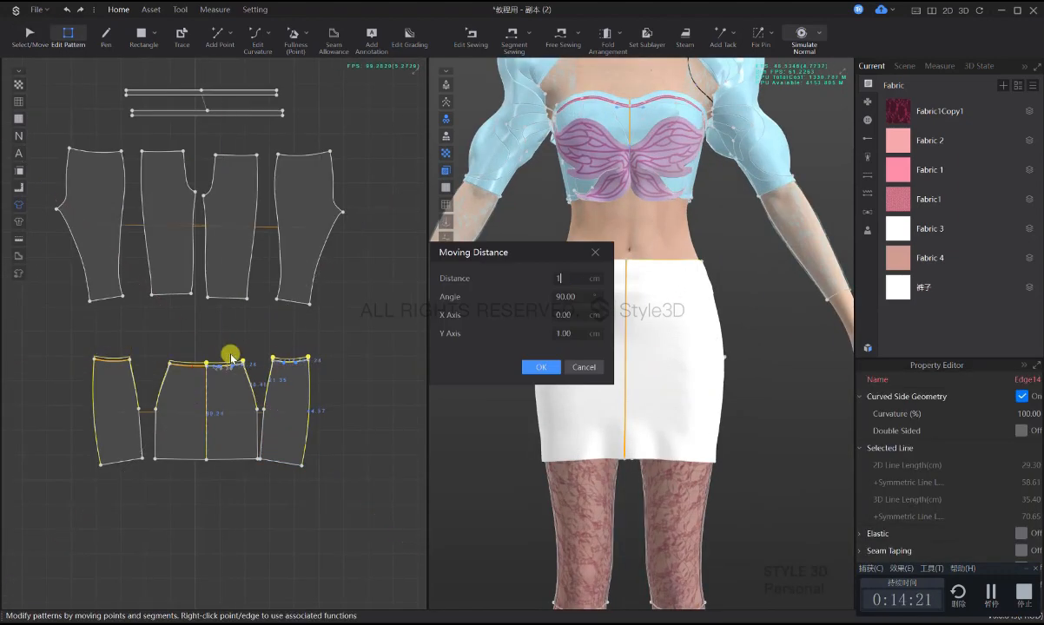
pyautogui.press('Return')
pyautogui.press('space')
pyautogui.scroll(-4, 723, 306)
pyautogui.press('a')
pyautogui.press('z')
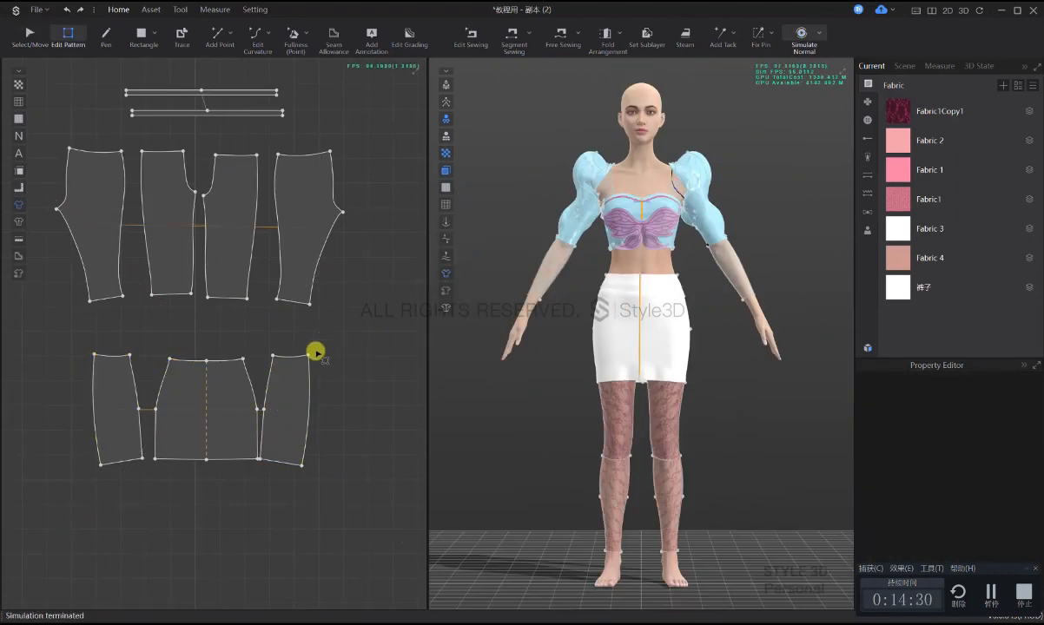
# - Copy all of the skirt's front and back patterns
pyautogui.scroll(2, 319, 354)
pyautogui.moveTo(305, 356); pyautogui.dragTo(356, 342, button='middle')
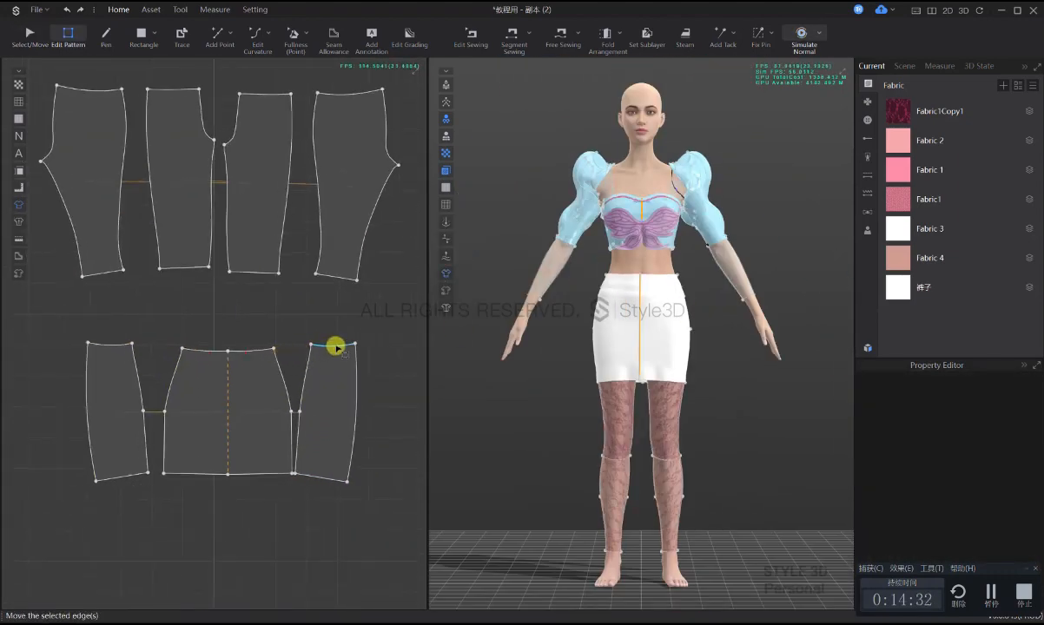
pyautogui.press('q')
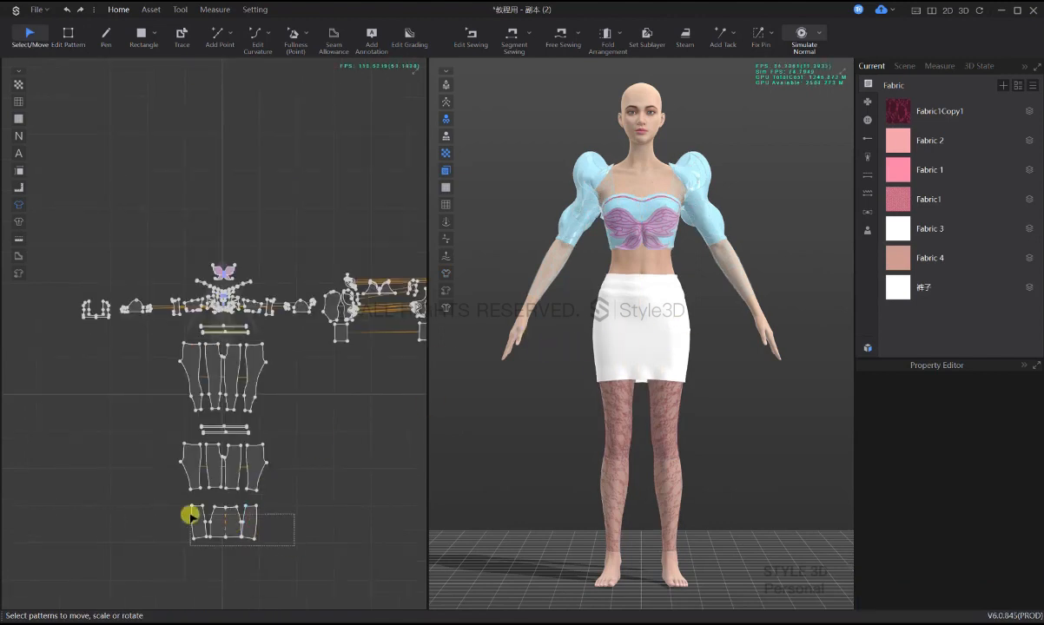
pyautogui.moveTo(190, 514); pyautogui.dragTo(187, 511)
pyautogui.rightClick(252, 517)
pyautogui.click(373, 345)
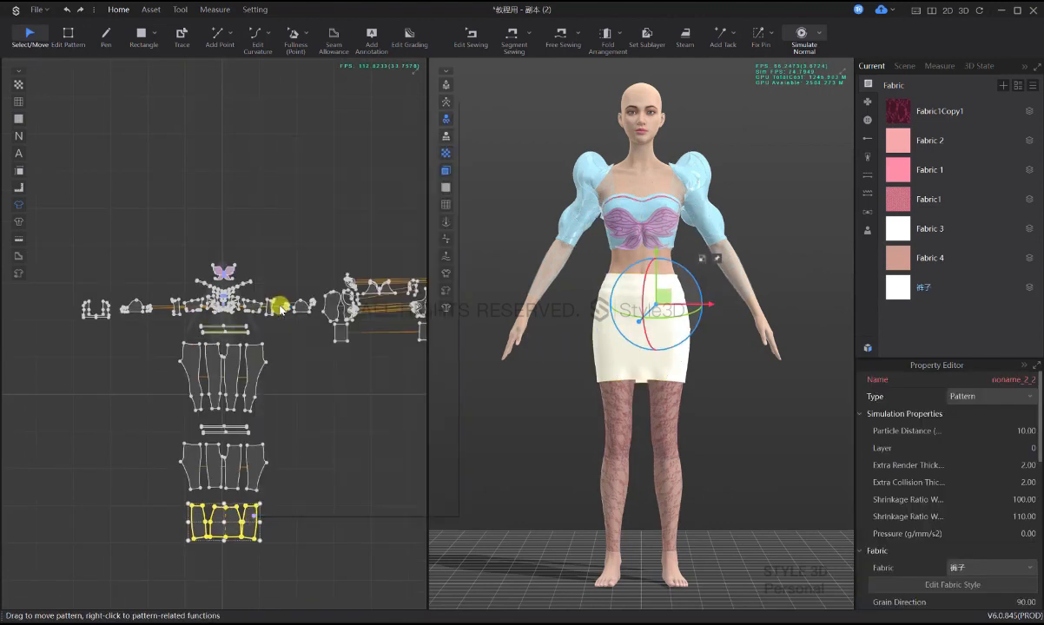
pyautogui.rightClick(255, 512)
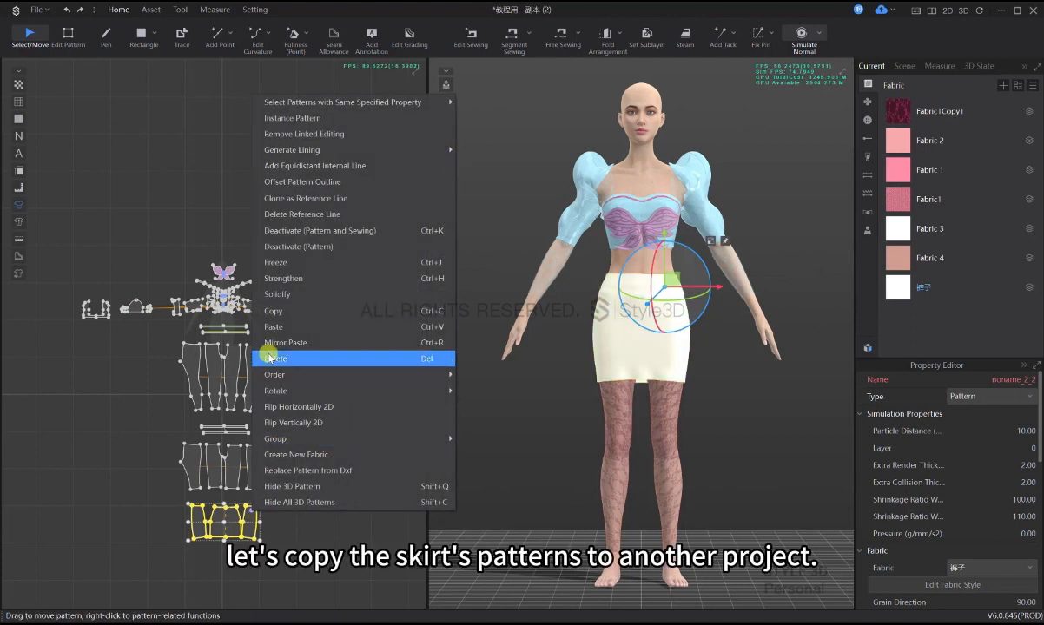
pyautogui.click(272, 313)
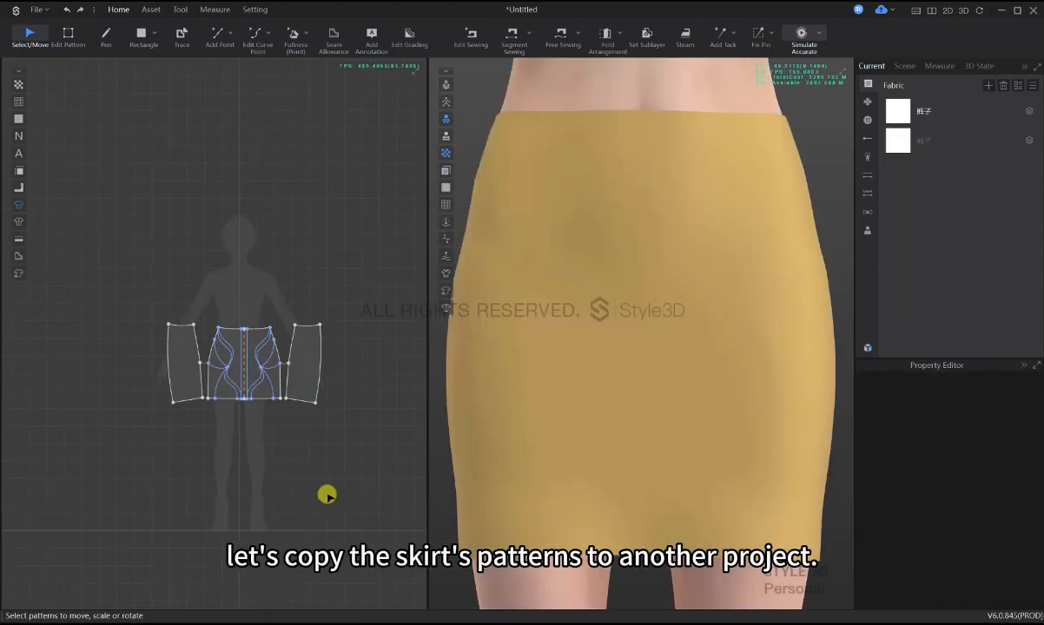
# - Paste the copied skirt patterns into the other project, above the existing skirt patterns
pyautogui.scroll(-3, 296, 487)
pyautogui.rightClick(236, 345)
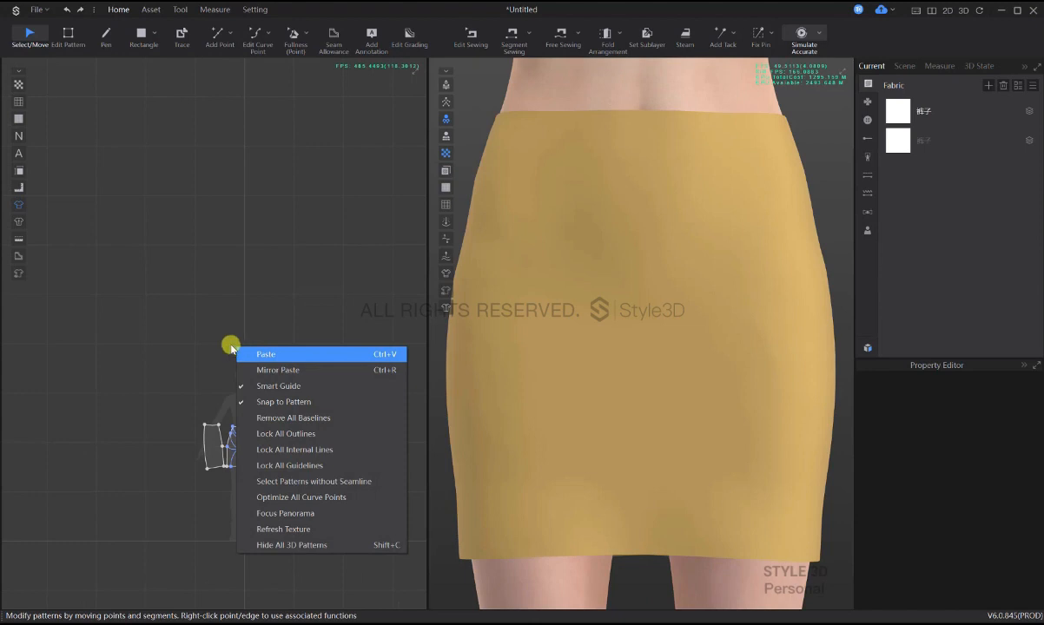
pyautogui.click(293, 355)
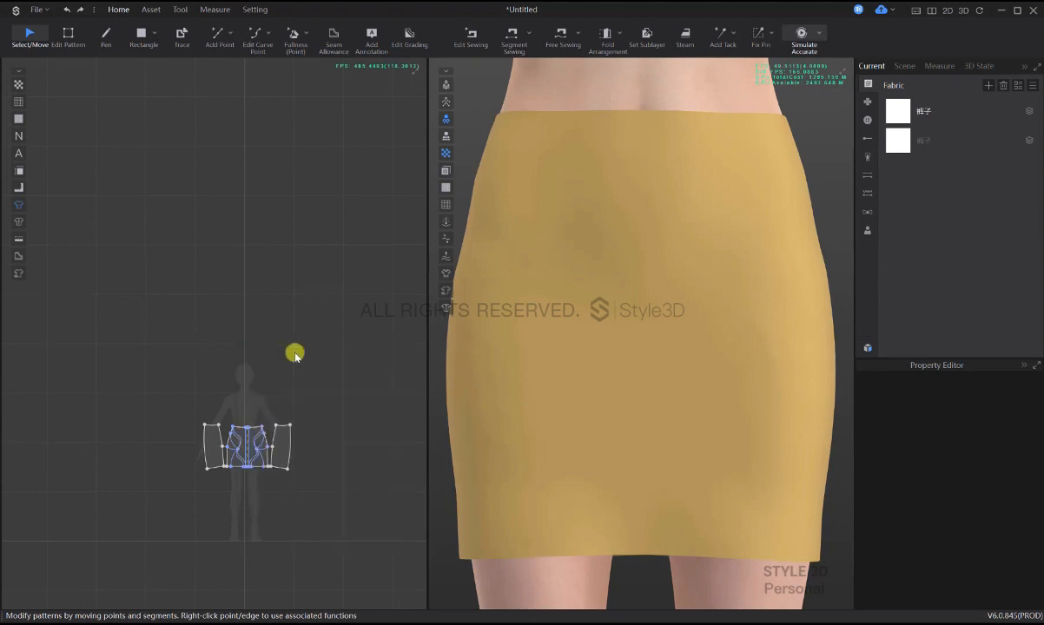
pyautogui.scroll(-2, 298, 412)
pyautogui.click(303, 402)
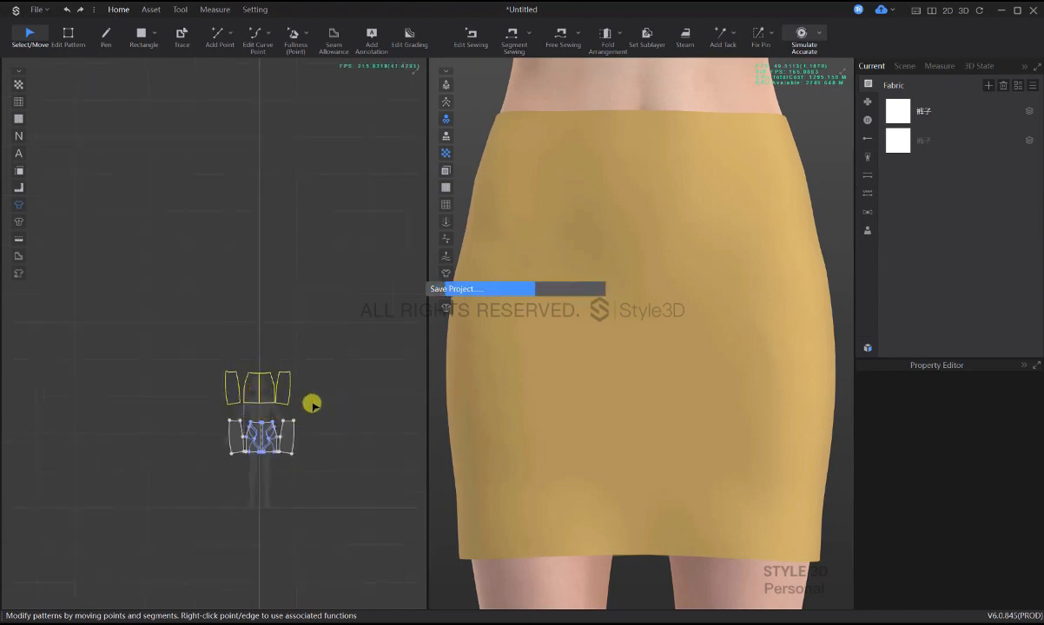
pyautogui.scroll(2, 309, 401)
pyautogui.click(312, 401)
pyautogui.scroll(-6, 547, 405)
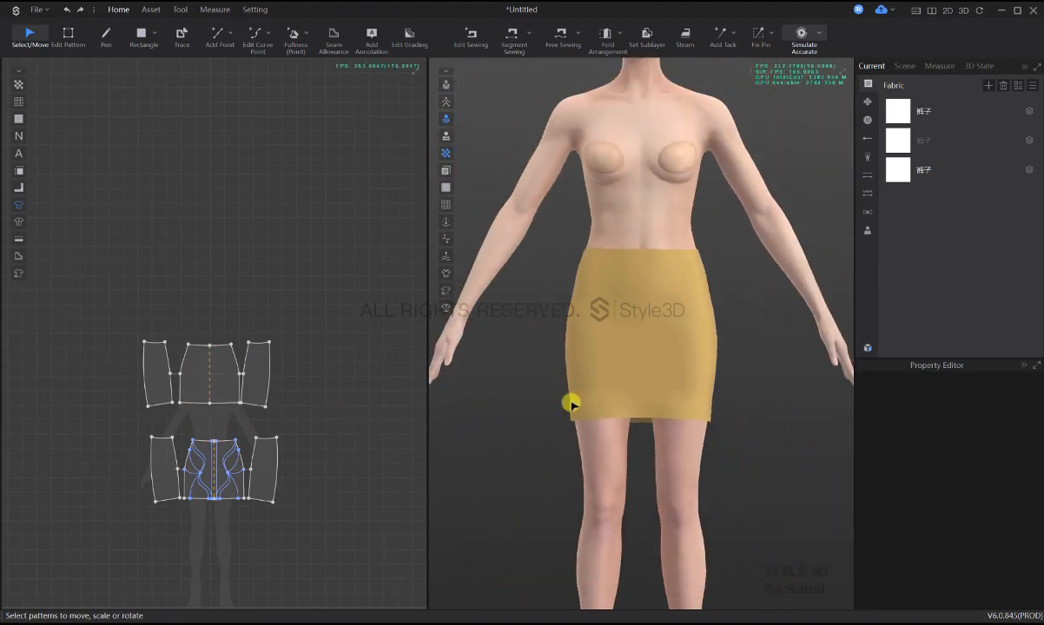
# - Delete the duplicate skirt patterns just pasted above the existing skirt
pyautogui.moveTo(103, 335); pyautogui.dragTo(100, 333)
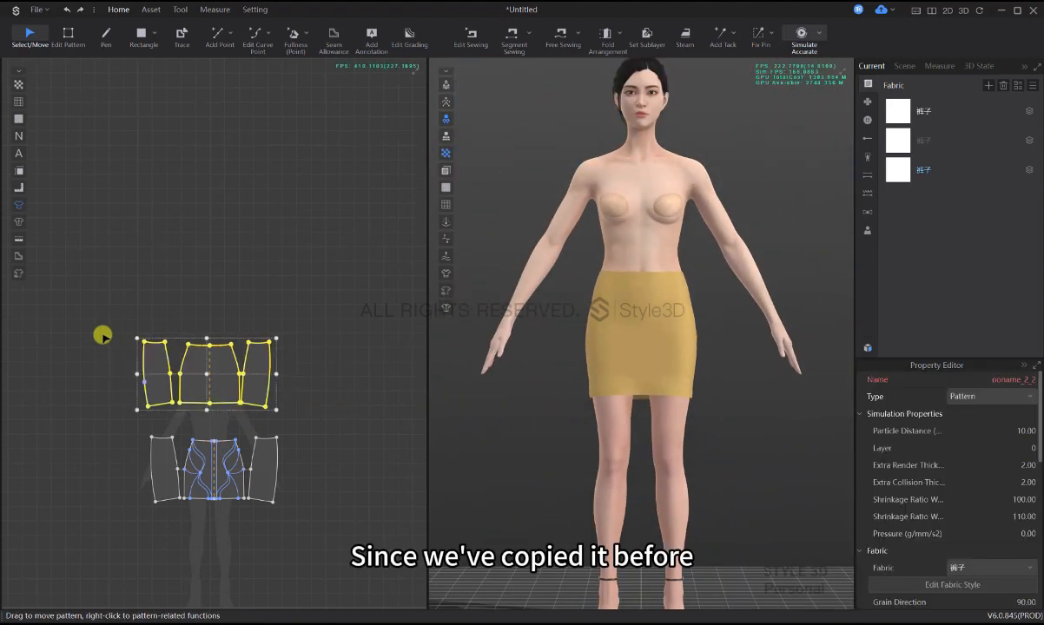
pyautogui.press('Delete')
# - Cut the skirt's front panel along its long curved internal lines
pyautogui.scroll(3, 226, 467)
pyautogui.press('z')
pyautogui.click(233, 454)
pyautogui.press('Return')
pyautogui.click(594, 252)
pyautogui.rightClick(234, 447)
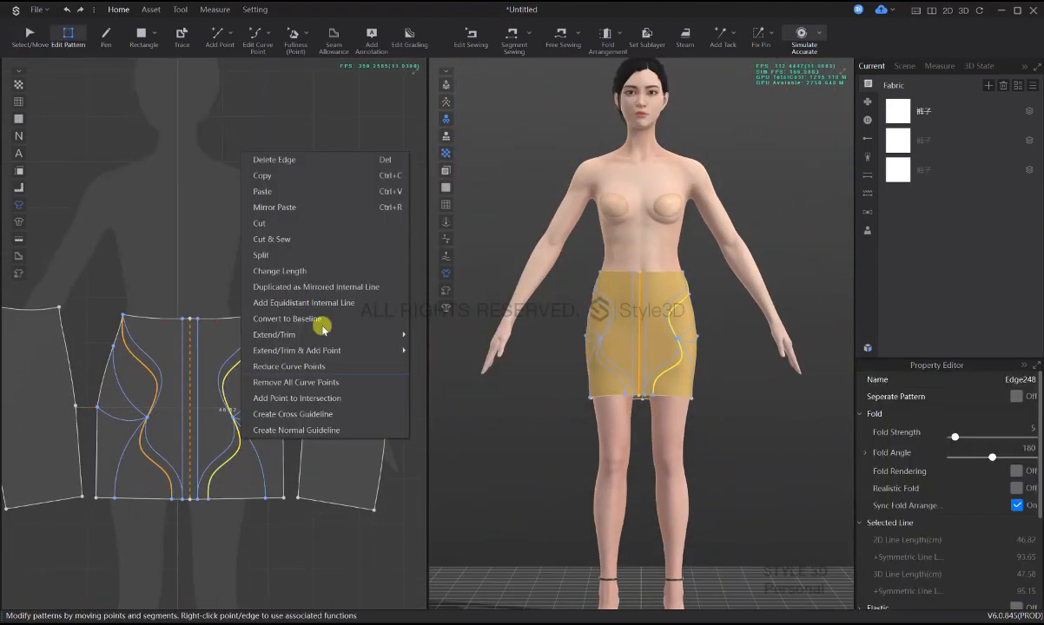
pyautogui.click(386, 386)
# - Cut the front panel's side pieces along the short arcs running to the side seams
pyautogui.scroll(3, 219, 452)
pyautogui.scroll(-2, 260, 416)
pyautogui.click(262, 415)
pyautogui.rightClick(262, 415)
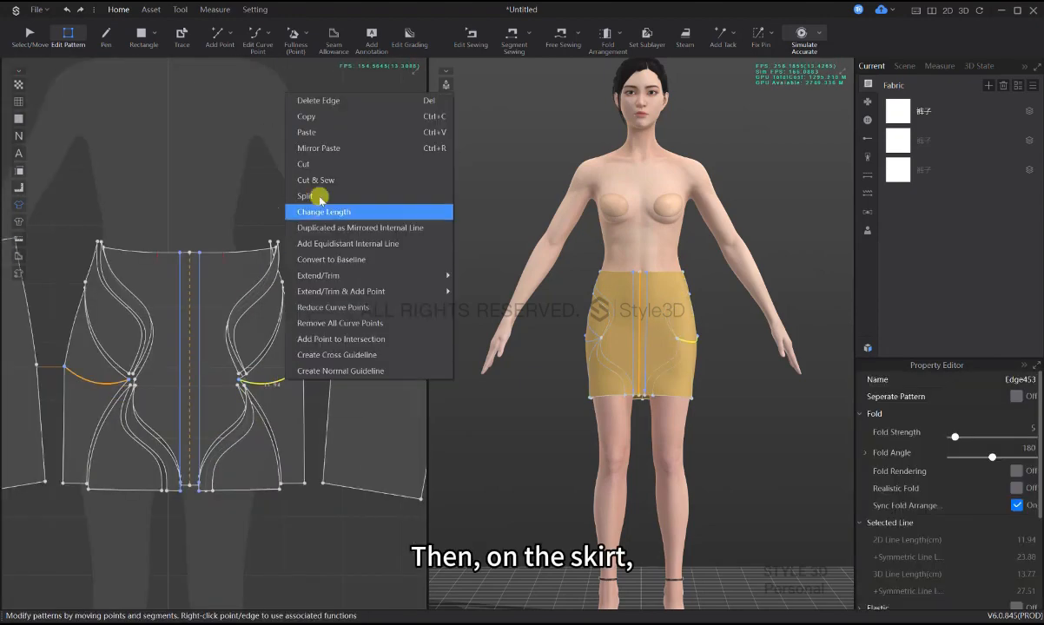
pyautogui.click(320, 205)
# - Sew the lower curved edge of the front centre piece to the adjoining curved strip with Segment Sewing
pyautogui.press('n')
pyautogui.scroll(2, 224, 442)
pyautogui.click(224, 442)
pyautogui.scroll(3, 308, 453)
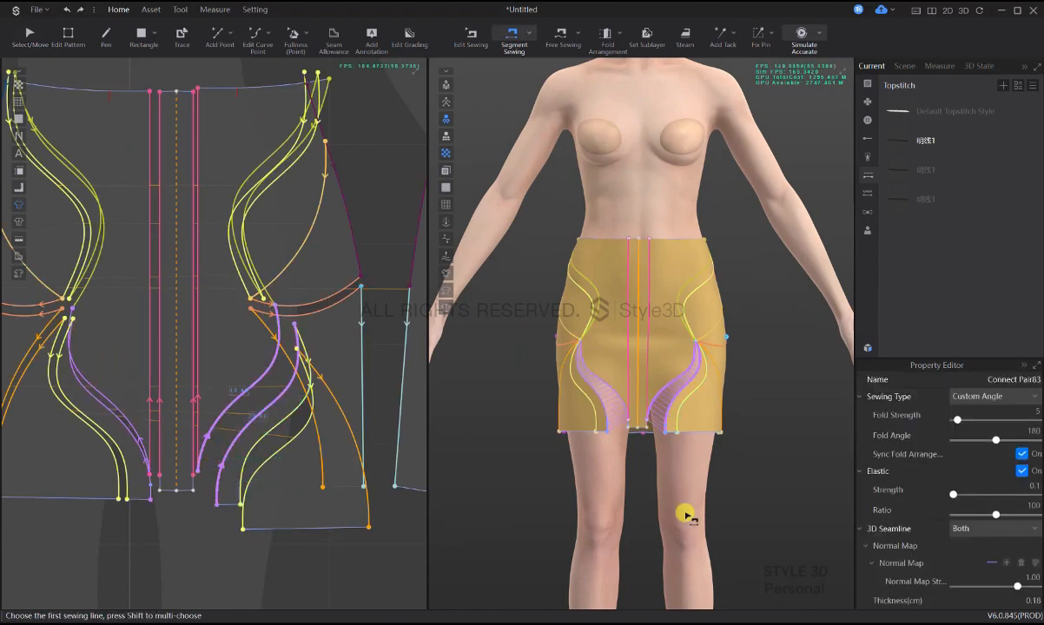
pyautogui.scroll(3, 686, 449)
pyautogui.click(205, 475)
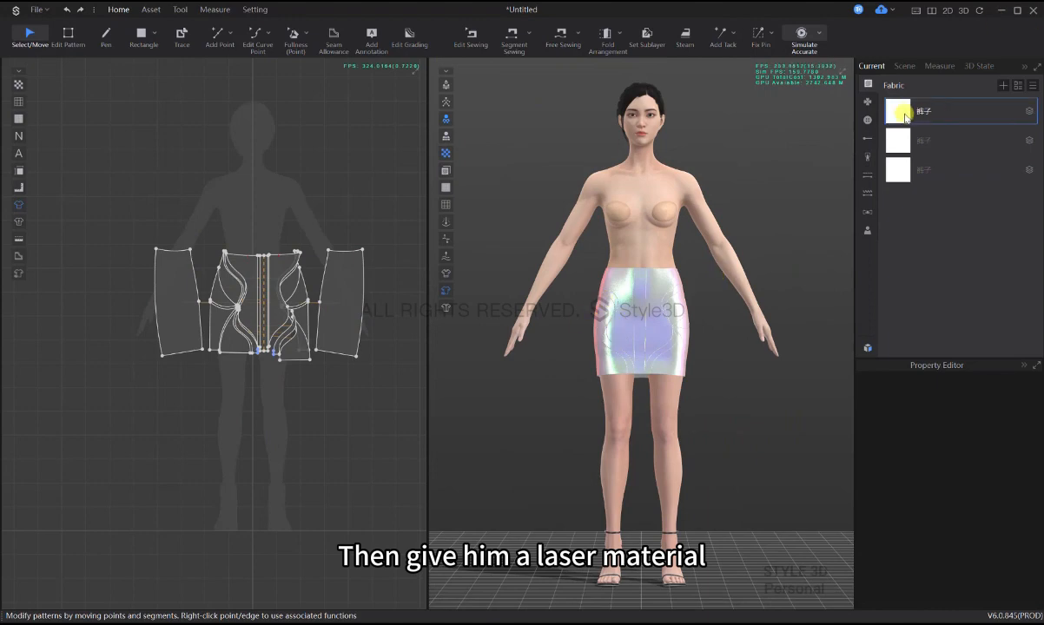
# - Apply the second white fabric to the skirt's curved strips and the third to the small side wedges
pyautogui.click(904, 118)
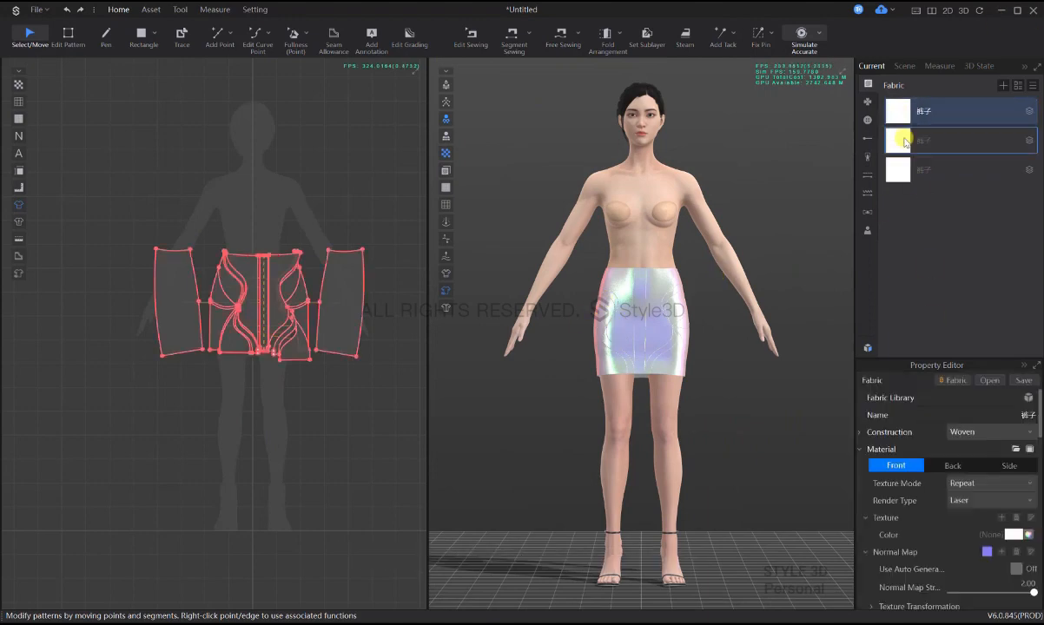
pyautogui.moveTo(901, 140); pyautogui.dragTo(692, 252)
pyautogui.moveTo(901, 141); pyautogui.dragTo(610, 395)
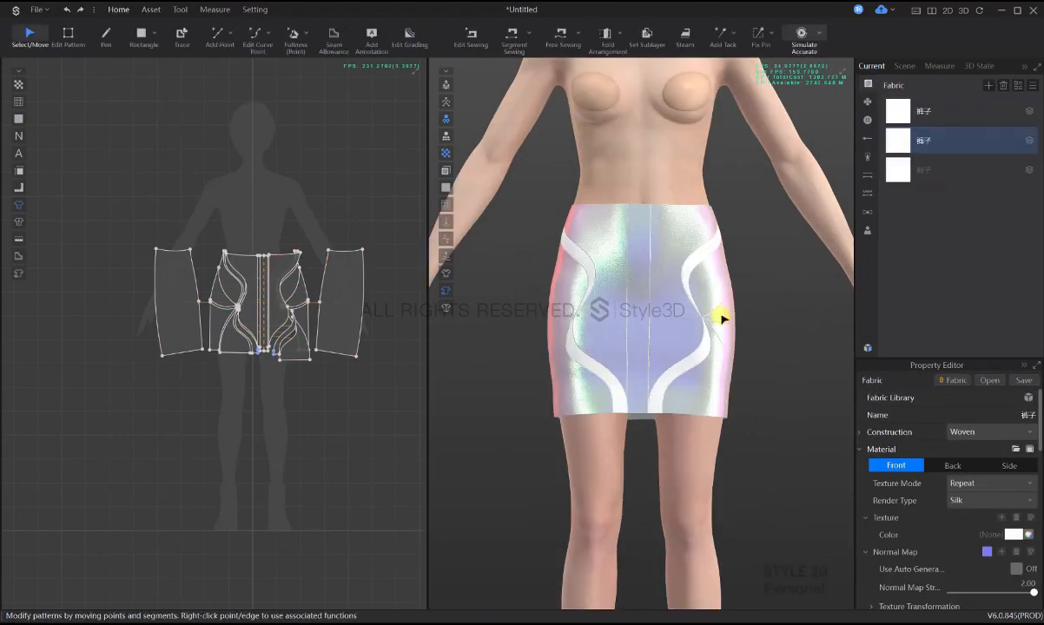
pyautogui.moveTo(722, 315); pyautogui.dragTo(782, 347, button='right')
pyautogui.moveTo(900, 170); pyautogui.dragTo(590, 300)
pyautogui.moveTo(798, 373); pyautogui.dragTo(748, 380, button='right')
# - Colour the strip fabric light blue (99E7FF) and the wedge fabric red, and give both the Laser render type
pyautogui.click(1009, 538)
pyautogui.click(425, 427)
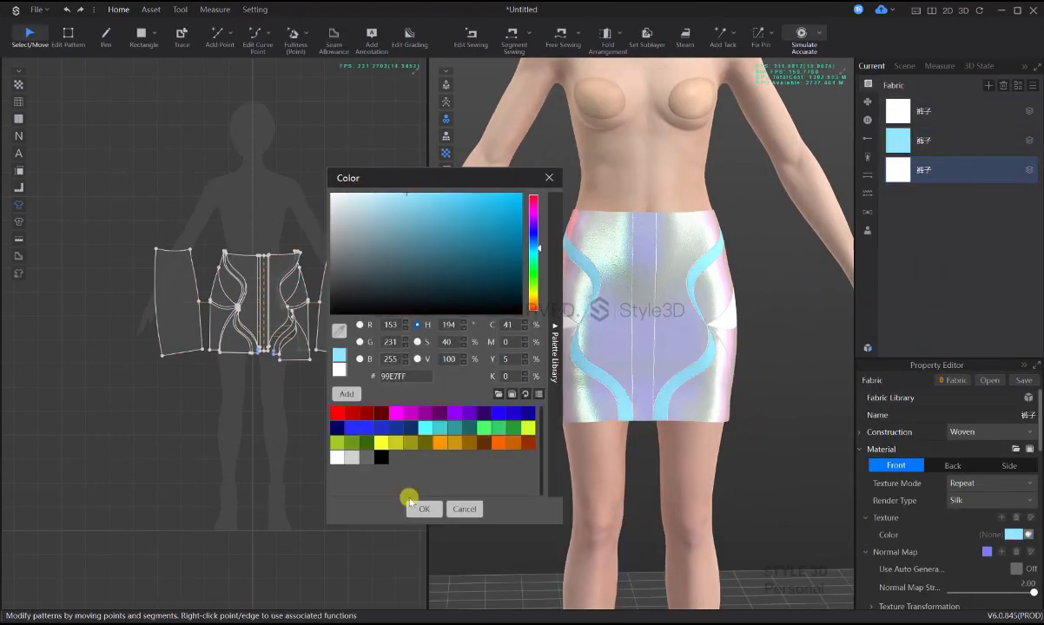
pyautogui.click(424, 509)
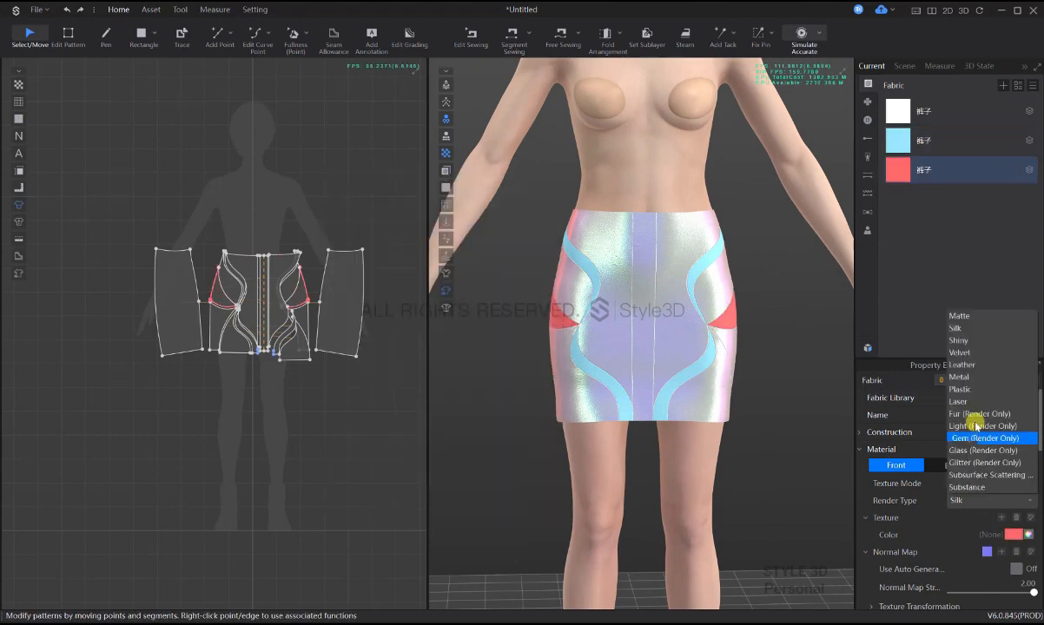
pyautogui.click(967, 502)
pyautogui.click(743, 363)
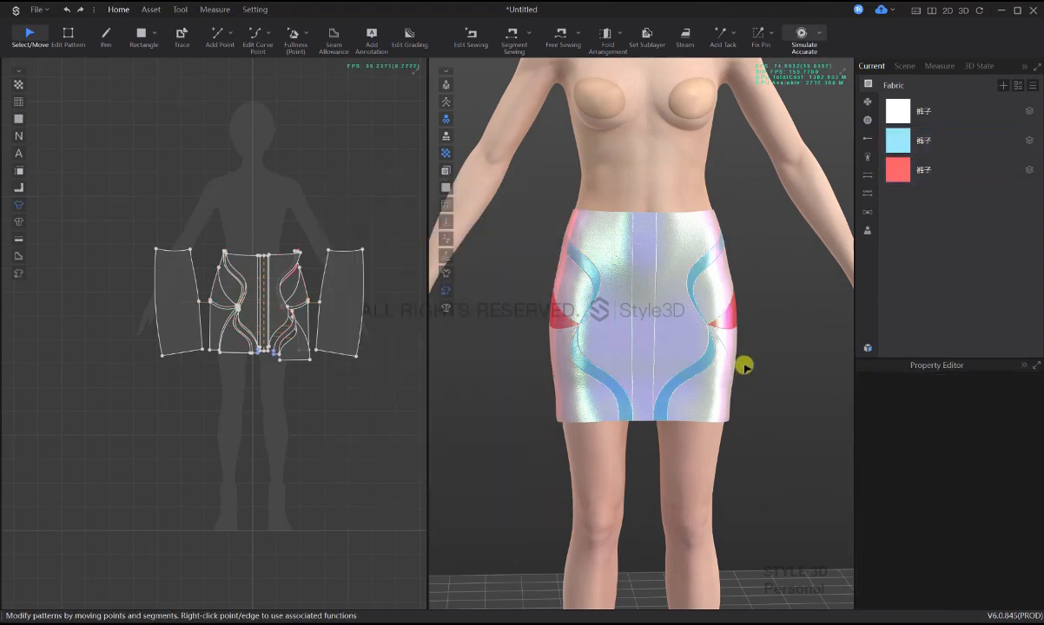
# - Set up a 3D snapshot of only the skirt's front view with a transparent background
pyautogui.scroll(-5, 673, 320)
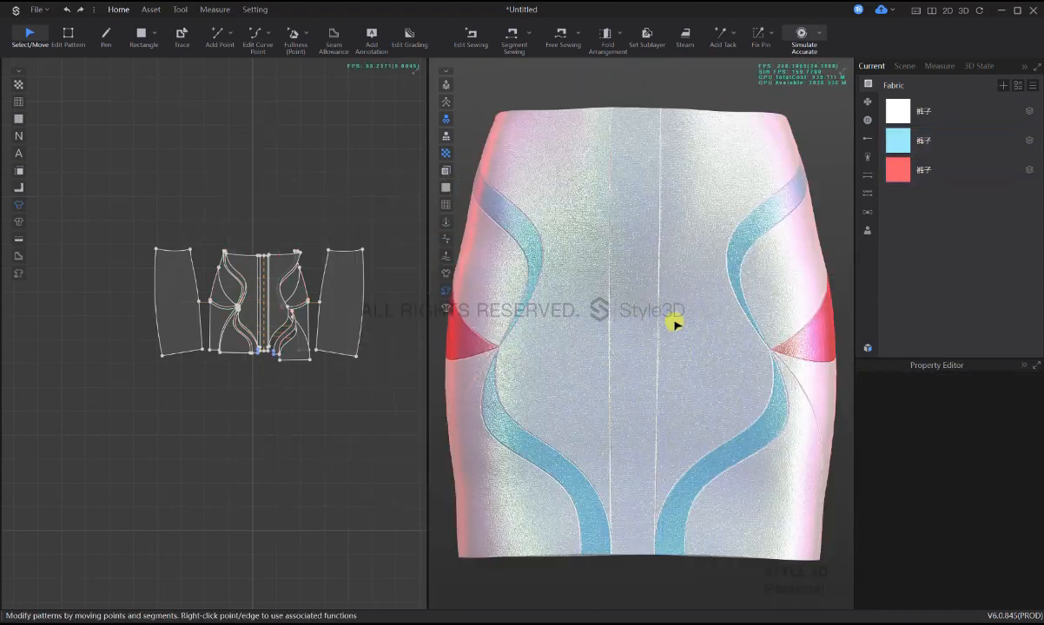
pyautogui.click(178, 11)
pyautogui.click(32, 40)
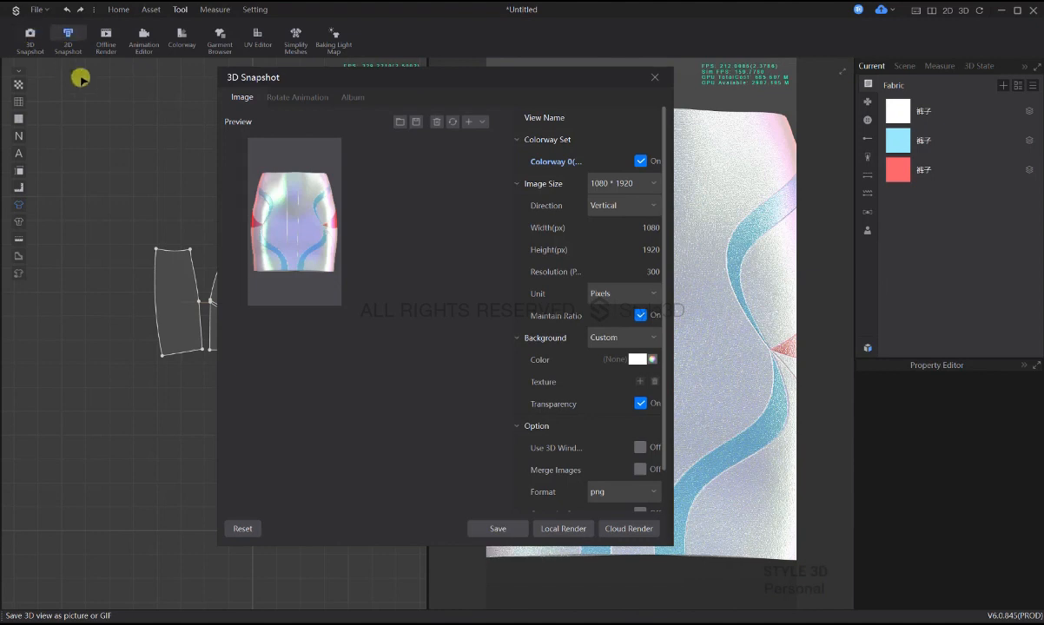
pyautogui.click(641, 404)
pyautogui.click(640, 403)
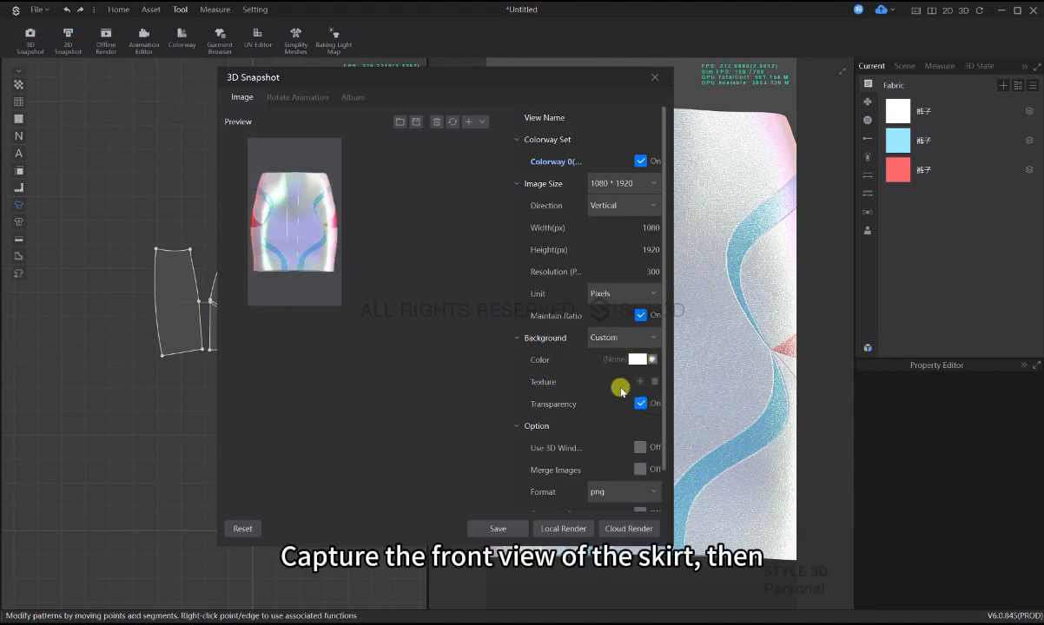
# - Save the snapshot as a png in the 织物贴图 folder and close the snapshot window
pyautogui.scroll(-2, 619, 389)
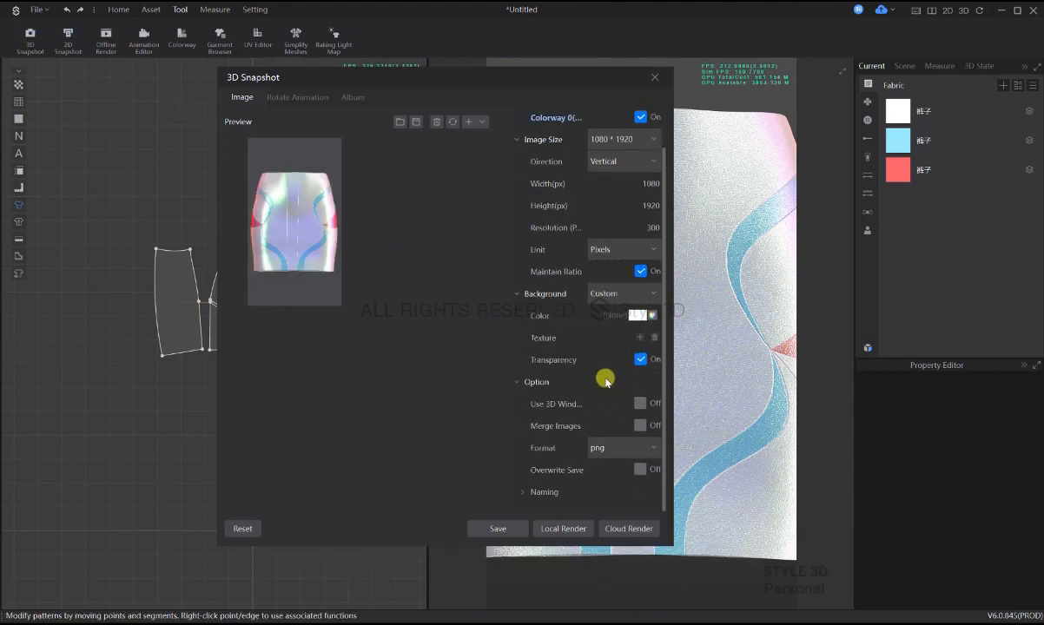
pyautogui.scroll(-3, 649, 480)
pyautogui.click(640, 491)
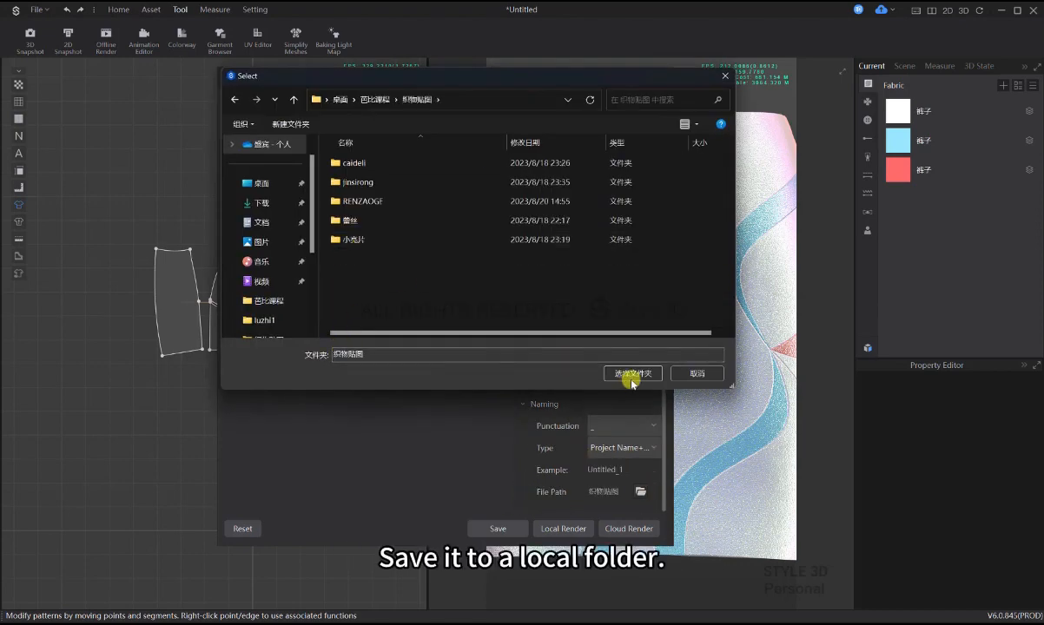
pyautogui.click(695, 372)
pyautogui.click(484, 526)
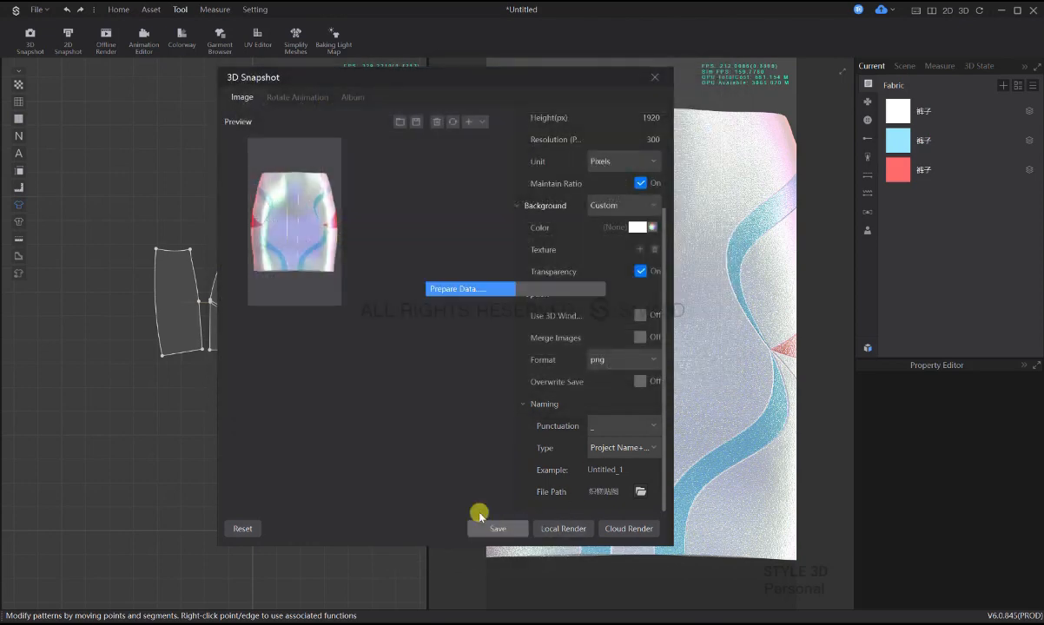
pyautogui.click(595, 258)
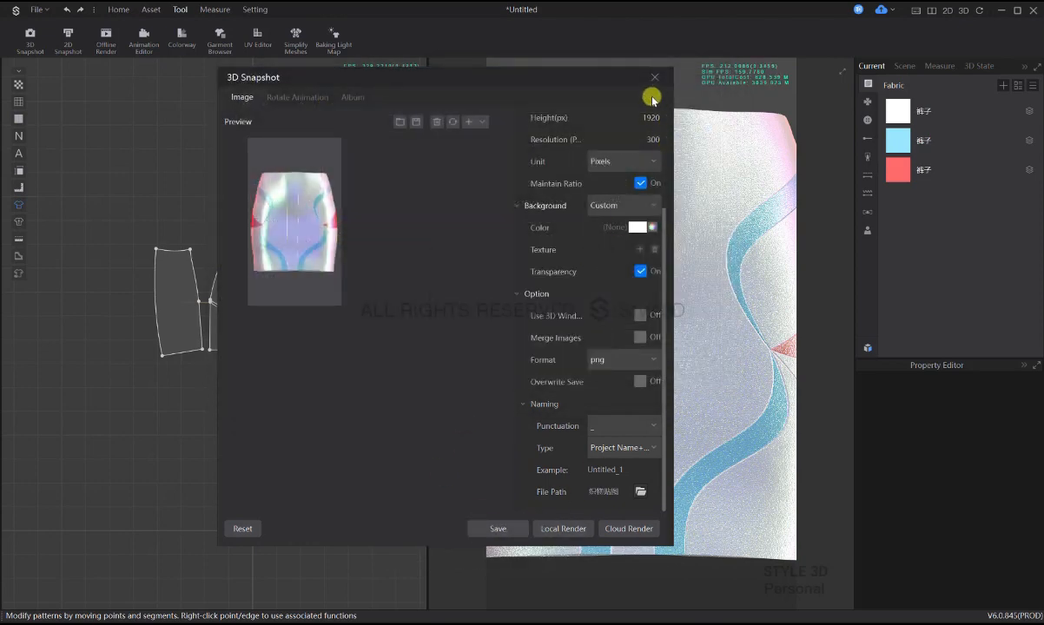
pyautogui.click(653, 78)
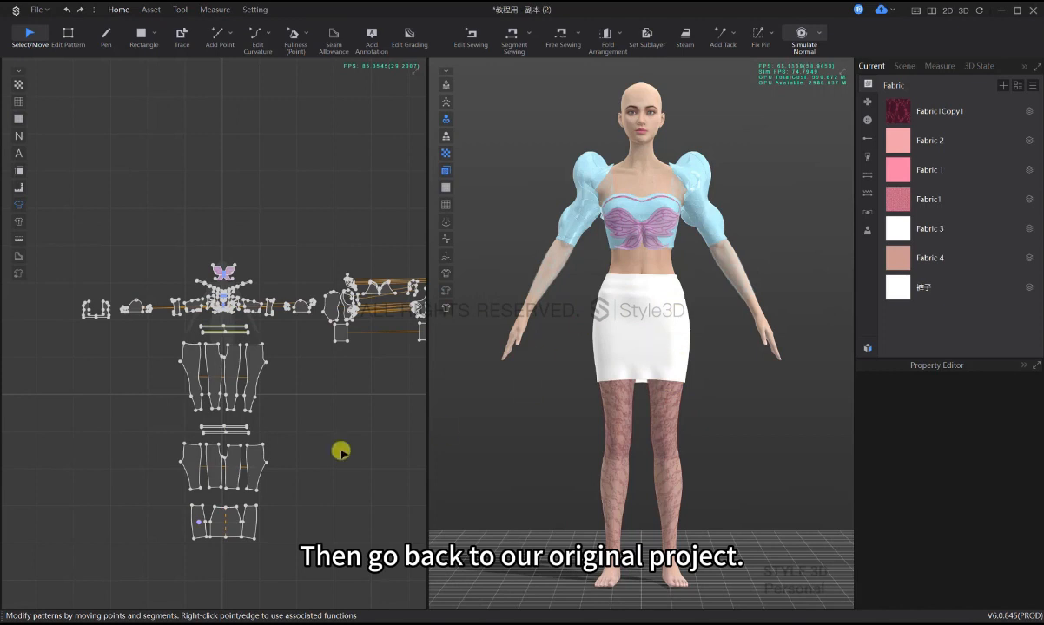
# - Back in the outfit project, add a new graphic and load Untitled_1(3) from the 织物贴图 folder as its texture
pyautogui.click(658, 314)
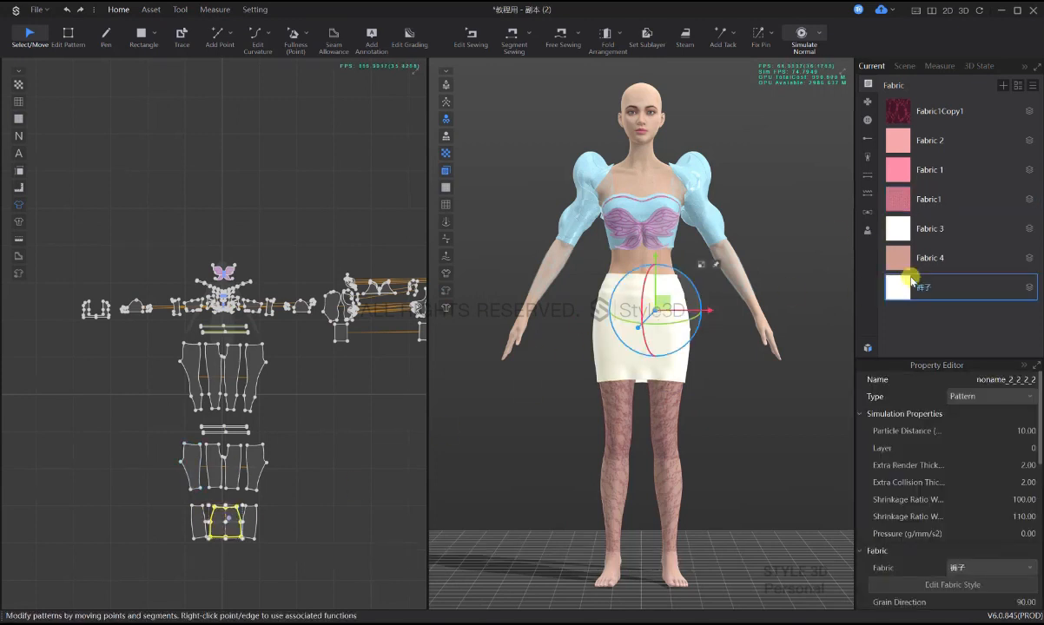
pyautogui.click(911, 280)
pyautogui.click(870, 103)
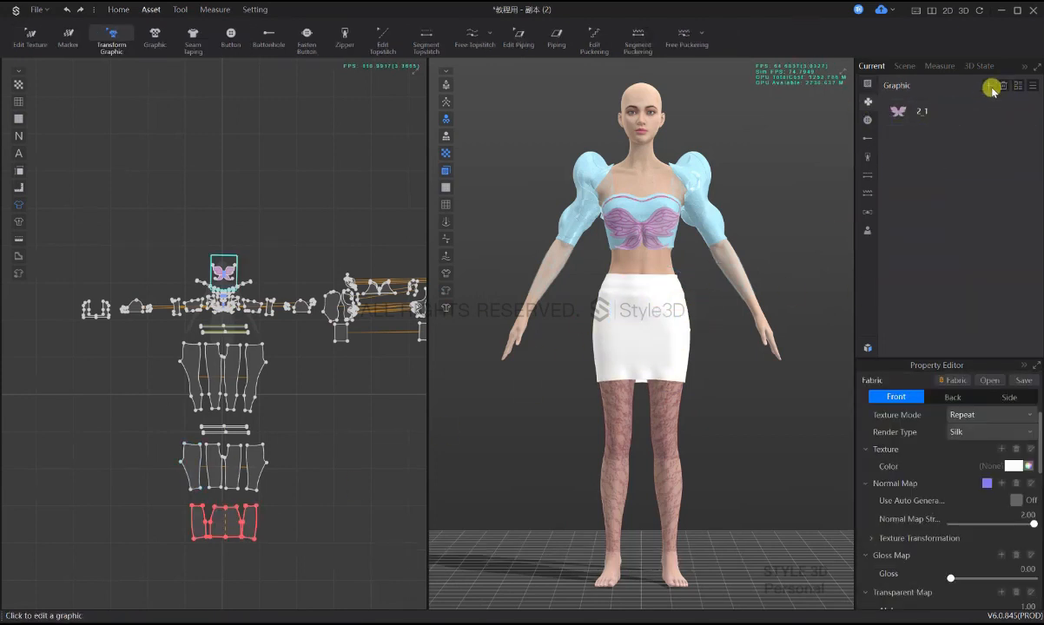
pyautogui.click(892, 141)
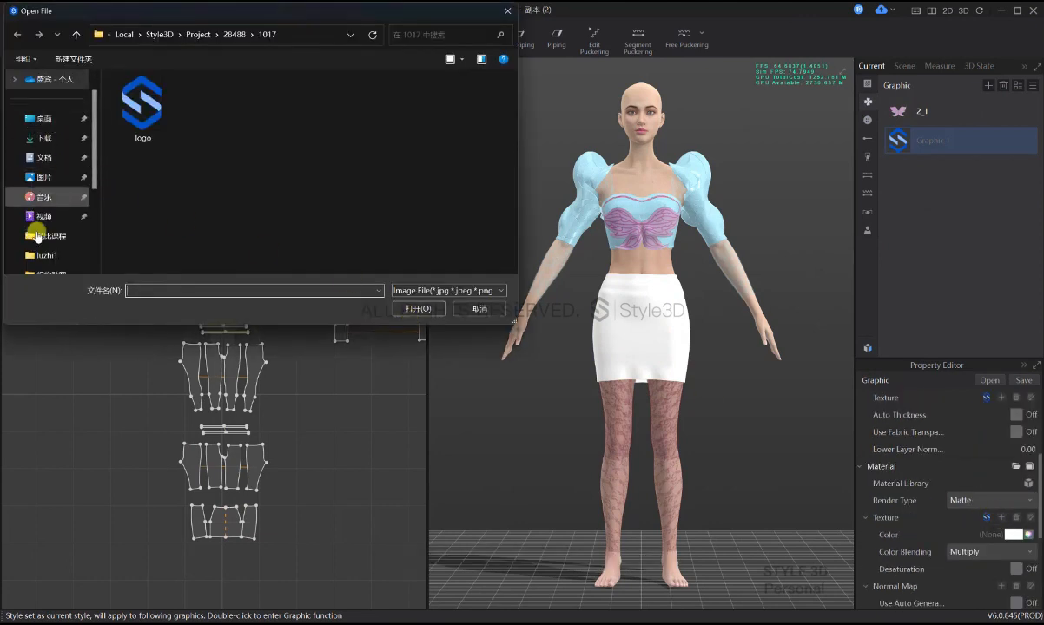
pyautogui.click(44, 235)
pyautogui.doubleClick(136, 174)
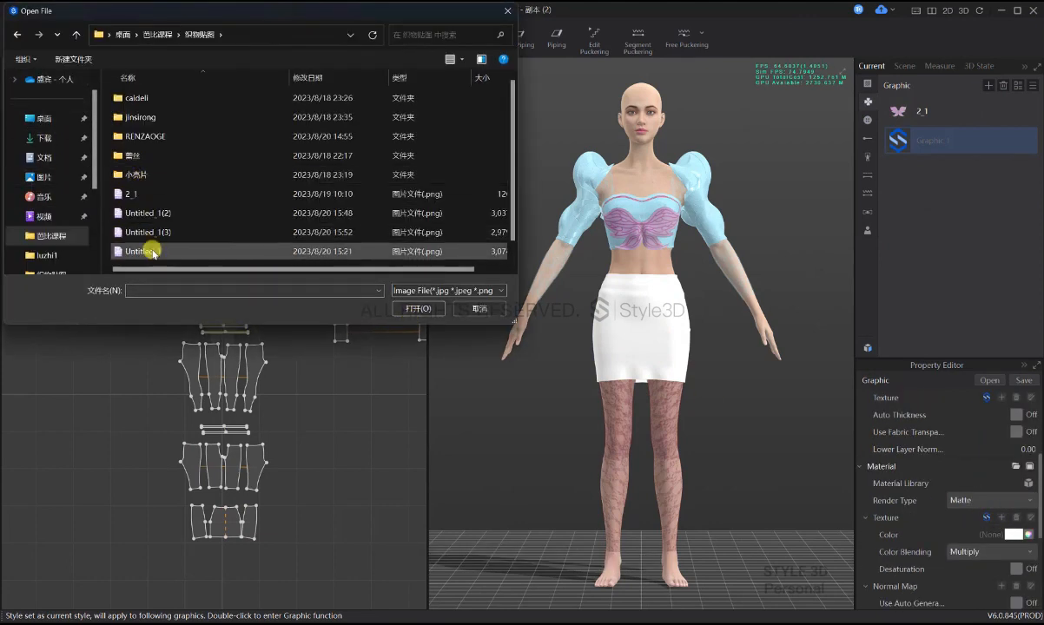
pyautogui.doubleClick(152, 231)
# - Insert the skirt snapshot graphic, Graphic 1, near the middle of the front skirt pattern
pyautogui.click(771, 355)
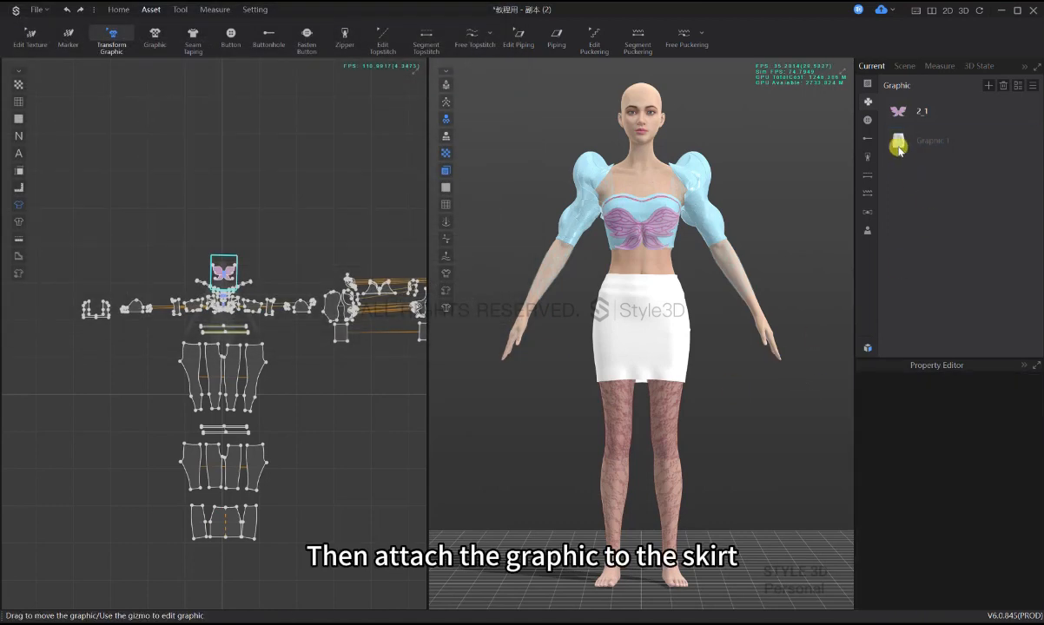
pyautogui.doubleClick(897, 142)
pyautogui.scroll(7, 228, 526)
pyautogui.scroll(3, 213, 512)
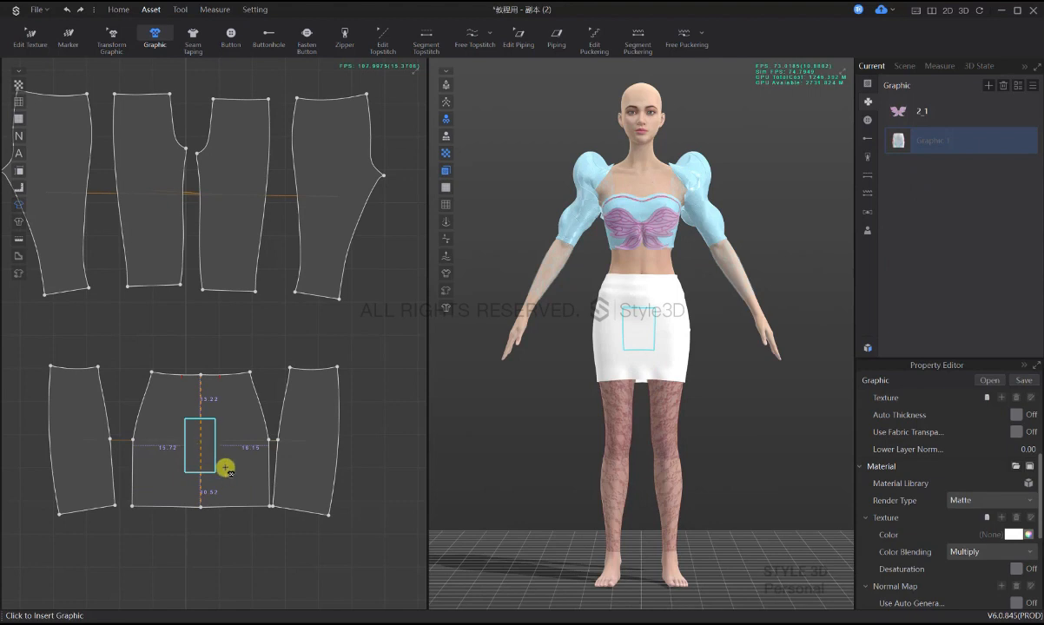
pyautogui.click(225, 468)
pyautogui.press('q')
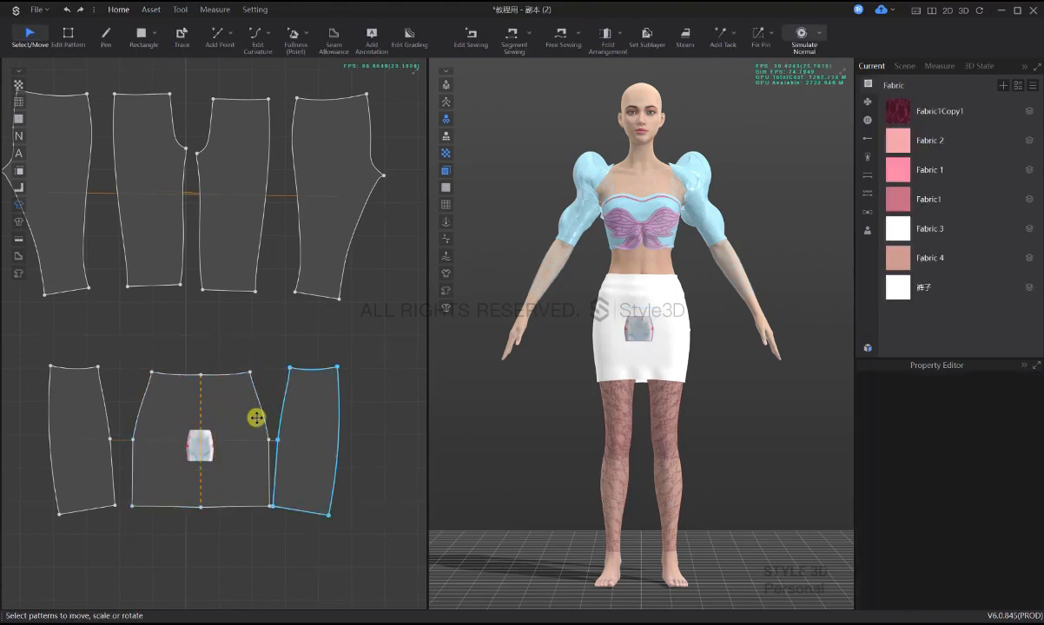
# - Enlarge the skirt graphic and shift it until its printed skirt roughly lines up with the front skirt pattern
pyautogui.click(180, 9)
pyautogui.click(106, 39)
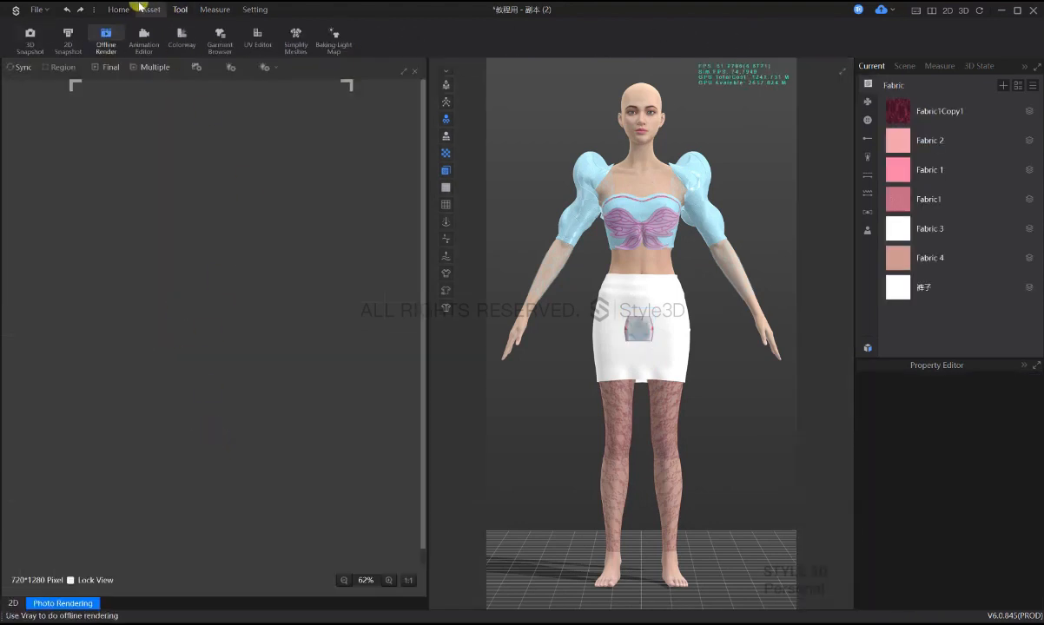
pyautogui.click(149, 9)
pyautogui.click(96, 36)
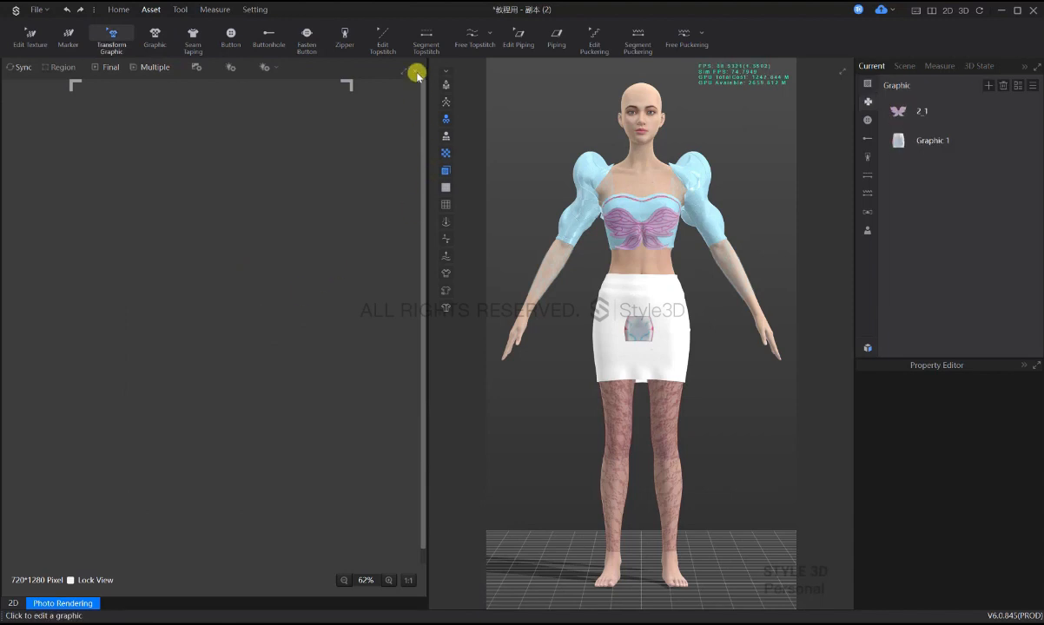
pyautogui.click(417, 73)
pyautogui.scroll(3, 202, 451)
pyautogui.click(203, 454)
pyautogui.moveTo(236, 419); pyautogui.dragTo(362, 298)
pyautogui.moveTo(246, 371); pyautogui.dragTo(249, 367)
pyautogui.moveTo(300, 387); pyautogui.dragTo(302, 359, button='middle')
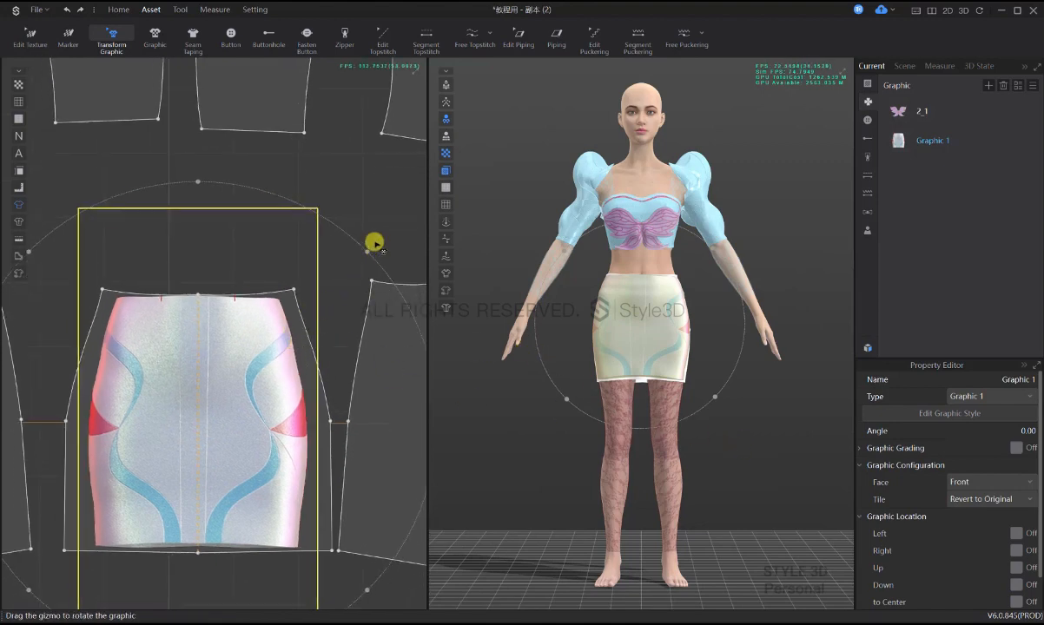
pyautogui.moveTo(369, 252); pyautogui.dragTo(369, 250)
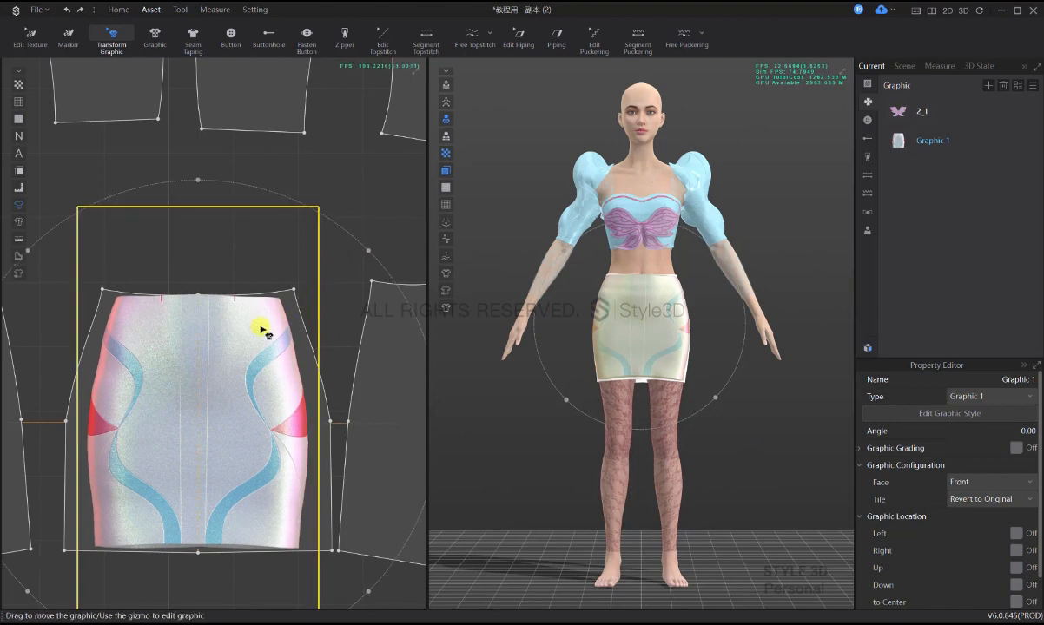
pyautogui.moveTo(261, 328); pyautogui.dragTo(261, 332)
pyautogui.click(800, 408)
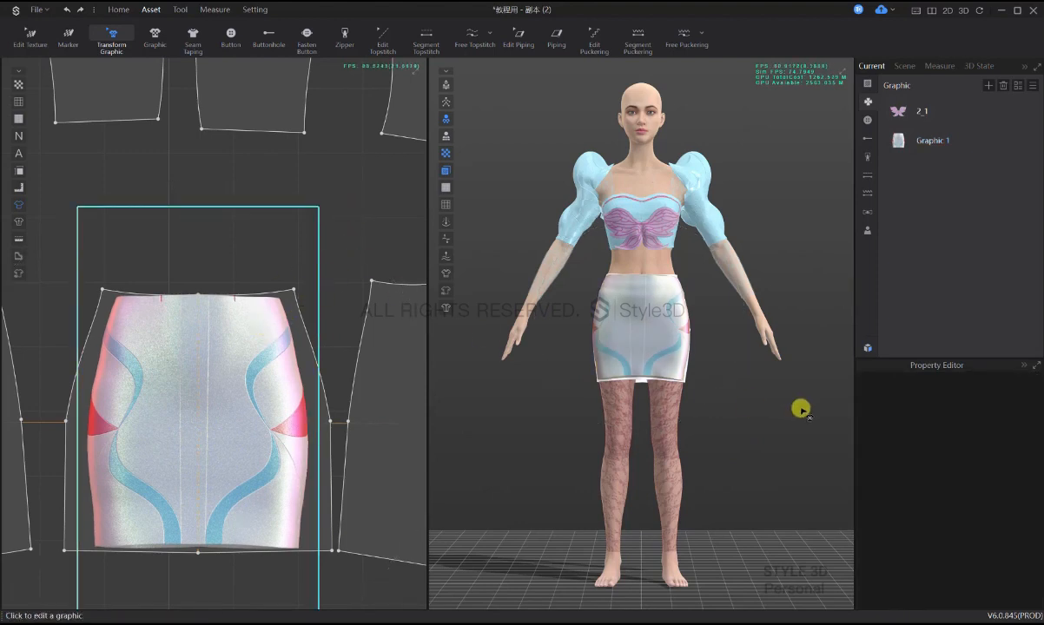
# - Scale the skirt graphic up slightly more and reposition it so it covers the front panel down to the hem
pyautogui.press('q')
pyautogui.scroll(5, 695, 397)
pyautogui.scroll(1, 707, 399)
pyautogui.moveTo(715, 420); pyautogui.dragTo(685, 411, button='middle')
pyautogui.click(244, 346)
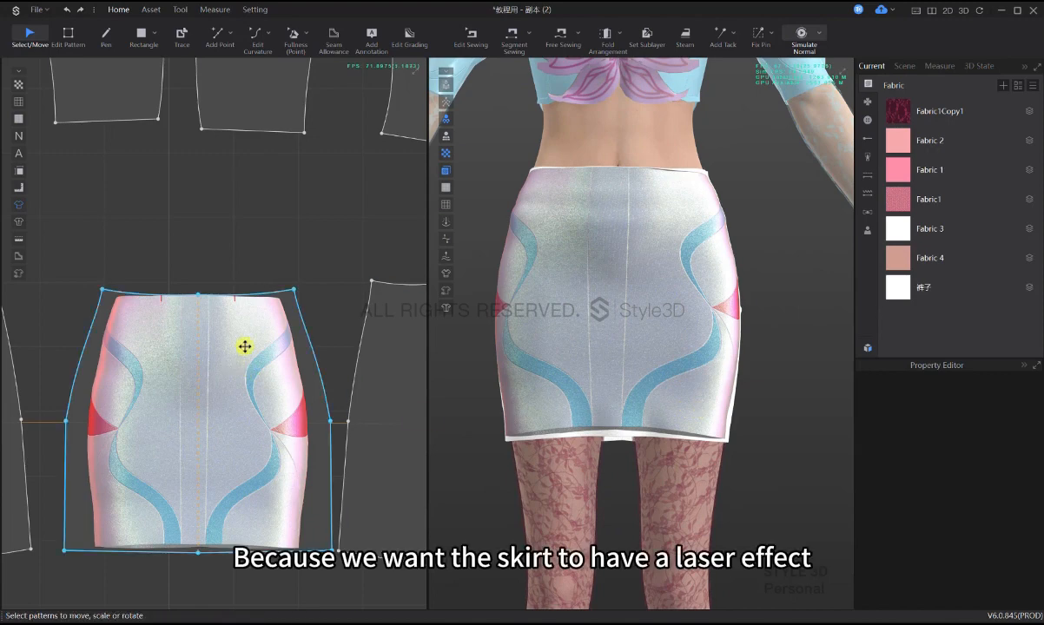
pyautogui.click(161, 9)
pyautogui.click(108, 37)
pyautogui.click(308, 214)
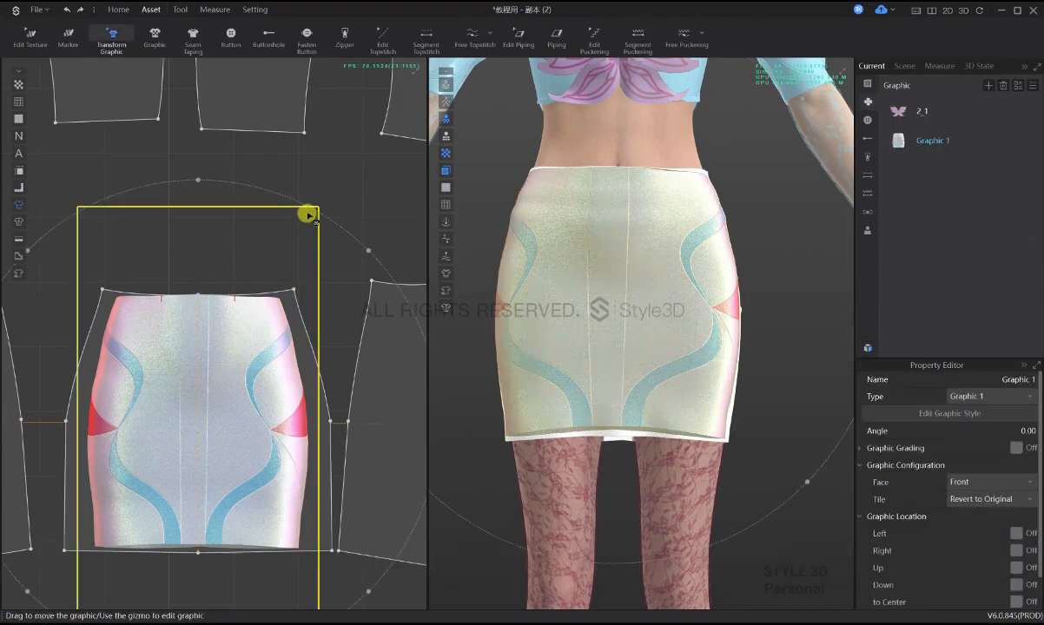
pyautogui.moveTo(369, 251); pyautogui.dragTo(377, 246)
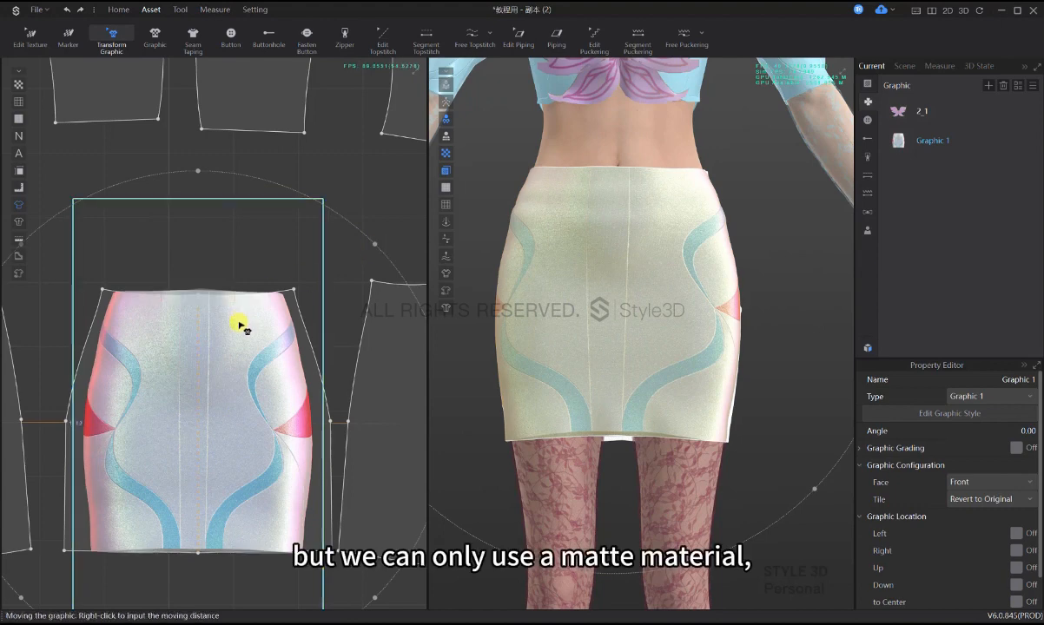
pyautogui.moveTo(376, 242); pyautogui.dragTo(383, 234)
pyautogui.click(374, 180)
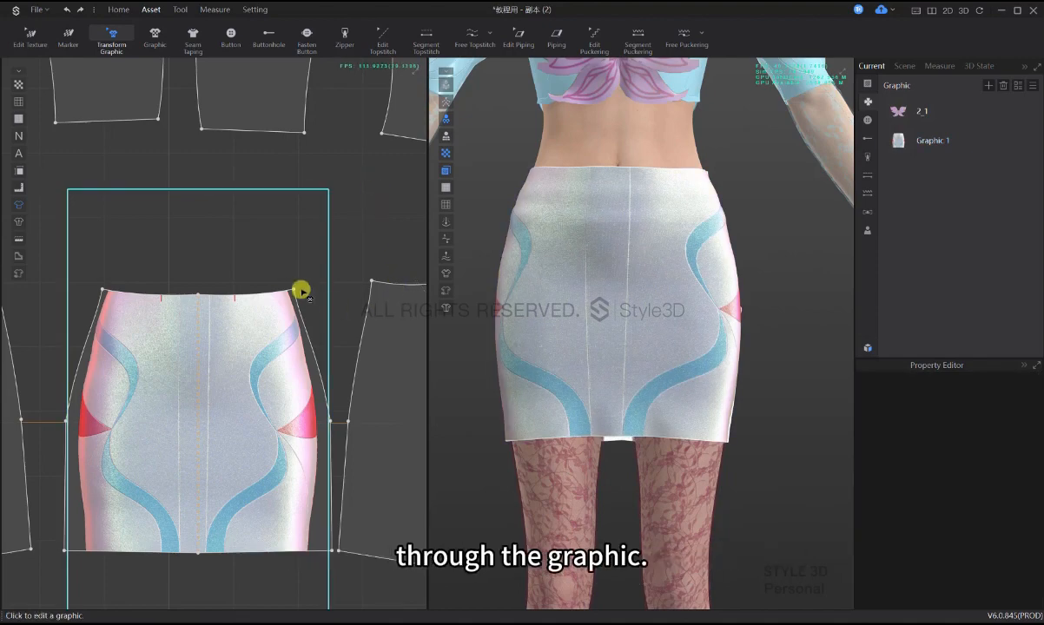
# - Apply the light pink Fabric 2 to the skirt patterns
pyautogui.scroll(-3, 274, 295)
pyautogui.scroll(2, 273, 299)
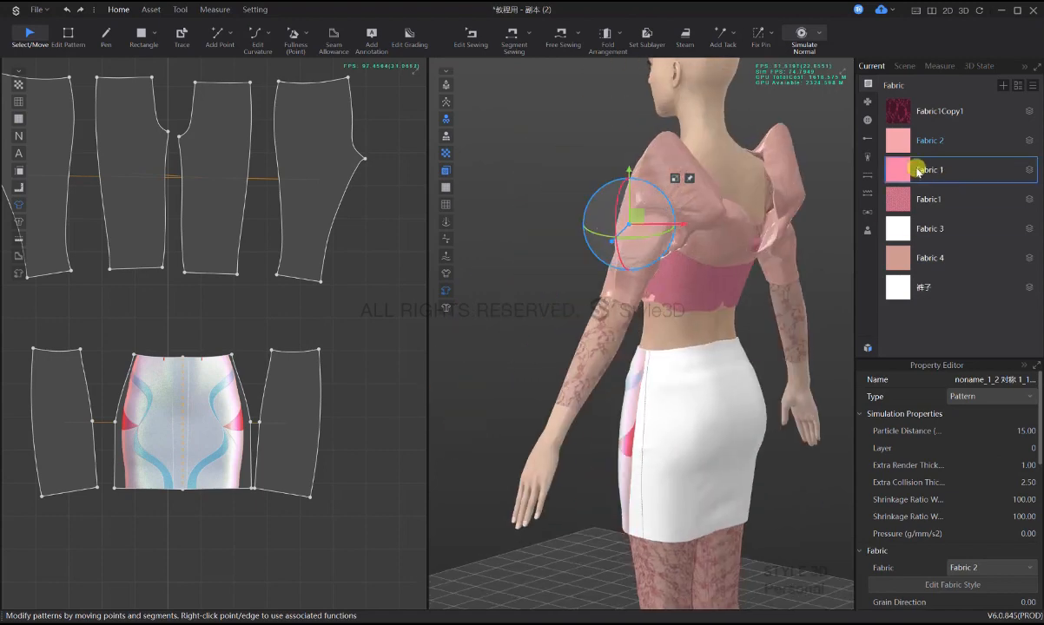
pyautogui.click(929, 140)
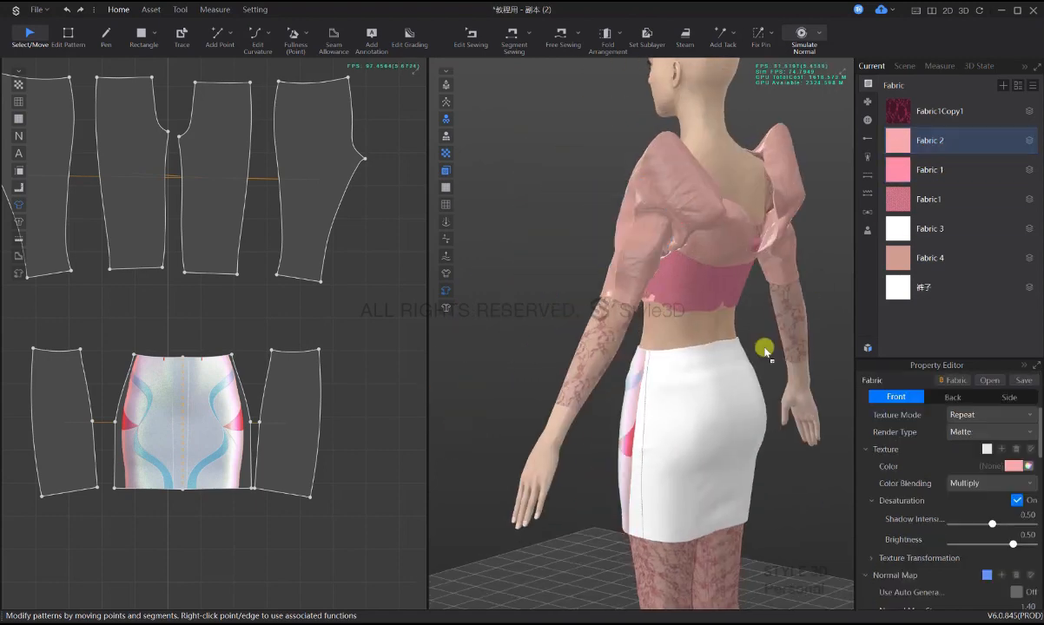
pyautogui.moveTo(764, 349); pyautogui.dragTo(699, 392)
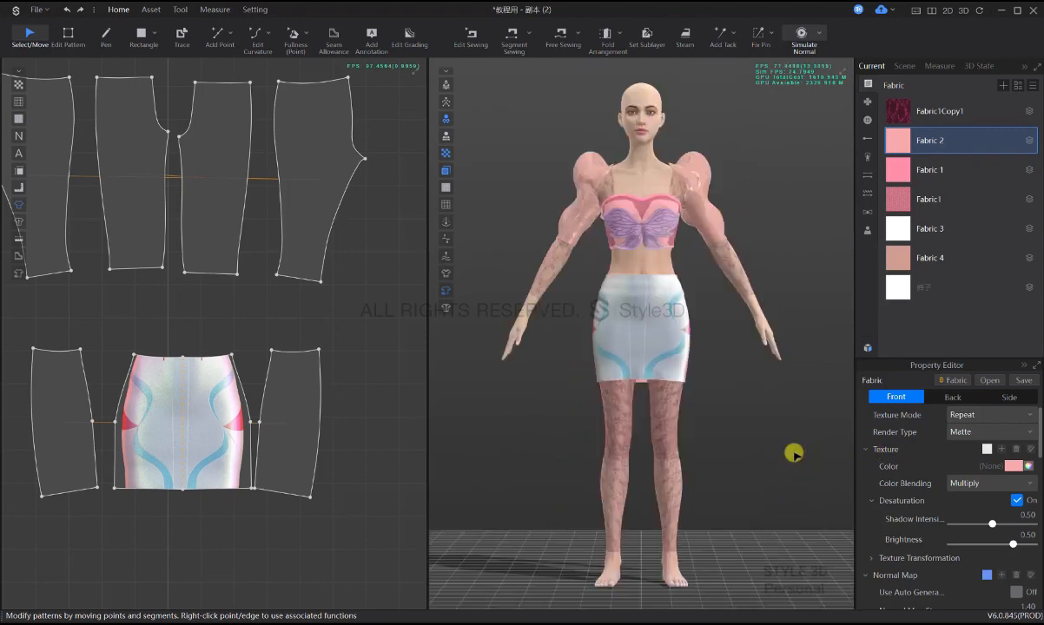
pyautogui.click(711, 361)
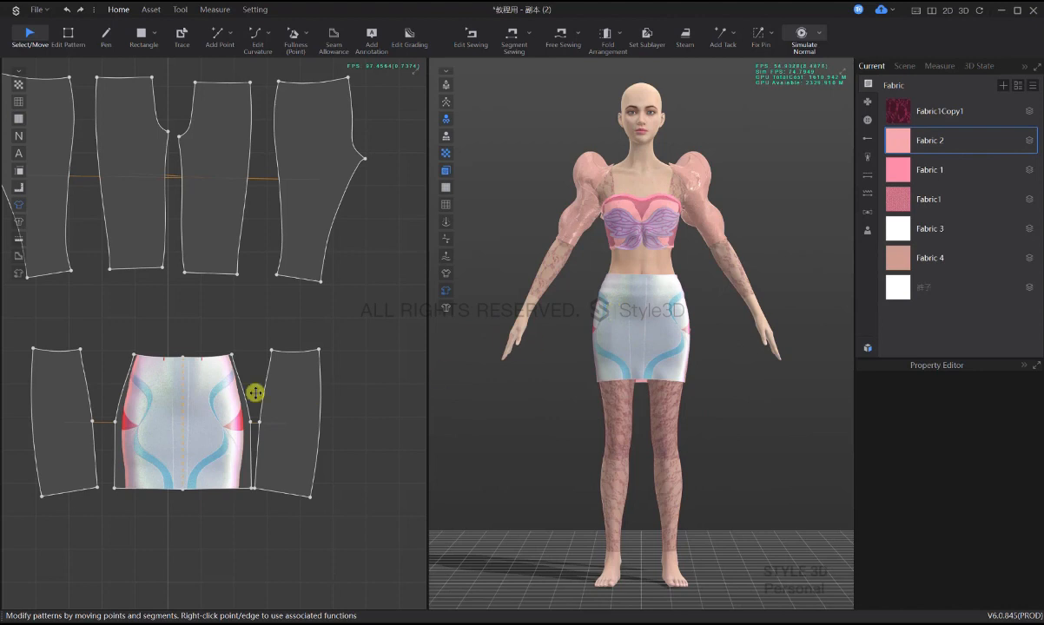
# - Create a 58.61 by 2 cm rectangle above the skirt patterns as the waistband, with a particle distance of 10
pyautogui.press('z')
pyautogui.scroll(-3, 319, 380)
pyautogui.scroll(2, 320, 400)
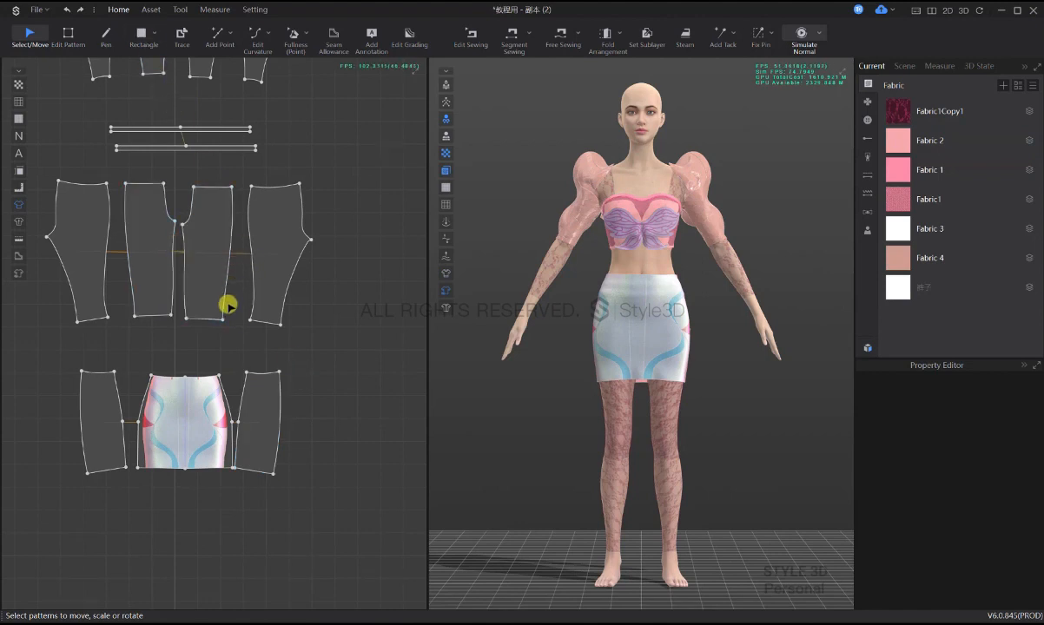
pyautogui.scroll(3, 269, 378)
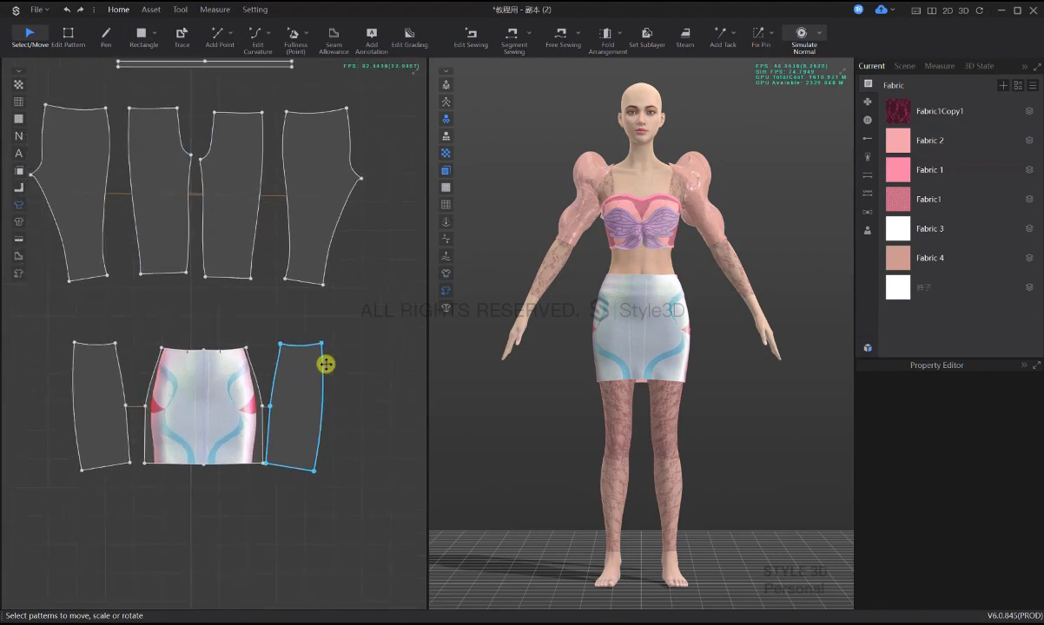
pyautogui.press('w')
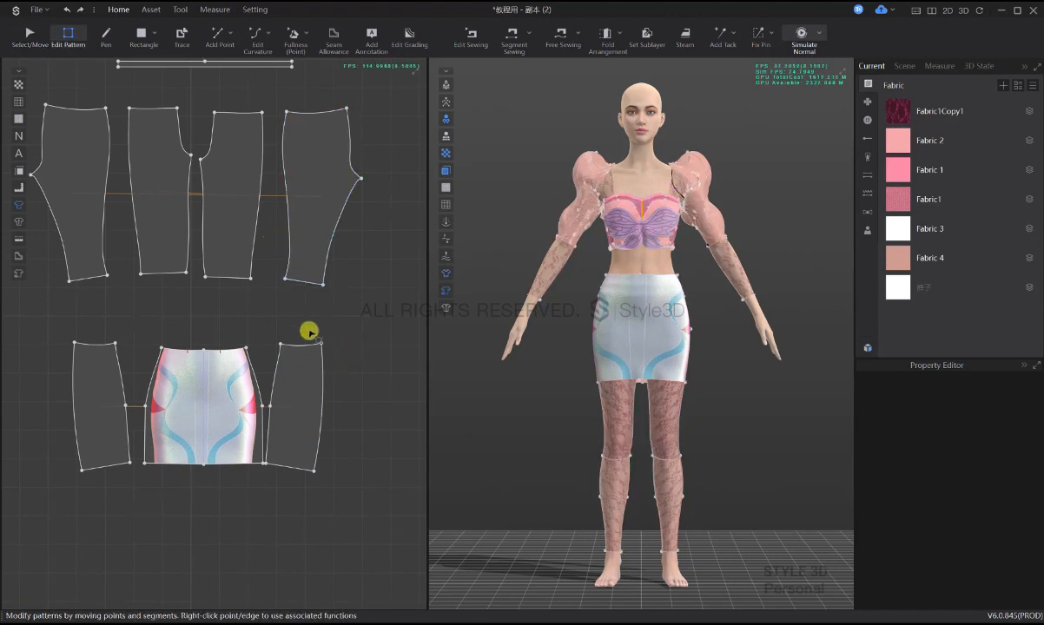
pyautogui.click(142, 35)
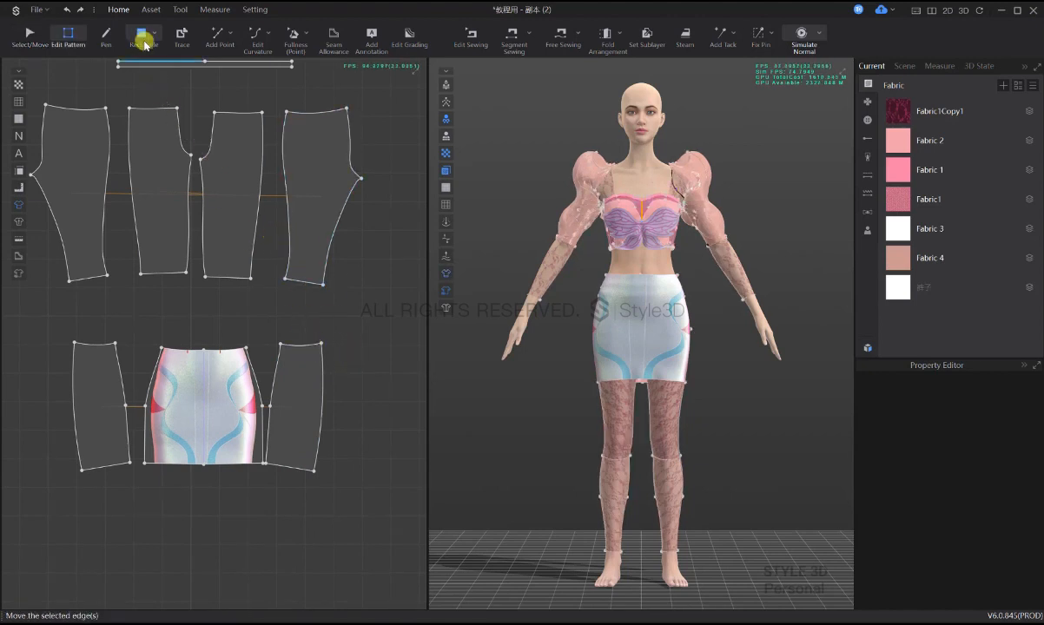
pyautogui.click(212, 303)
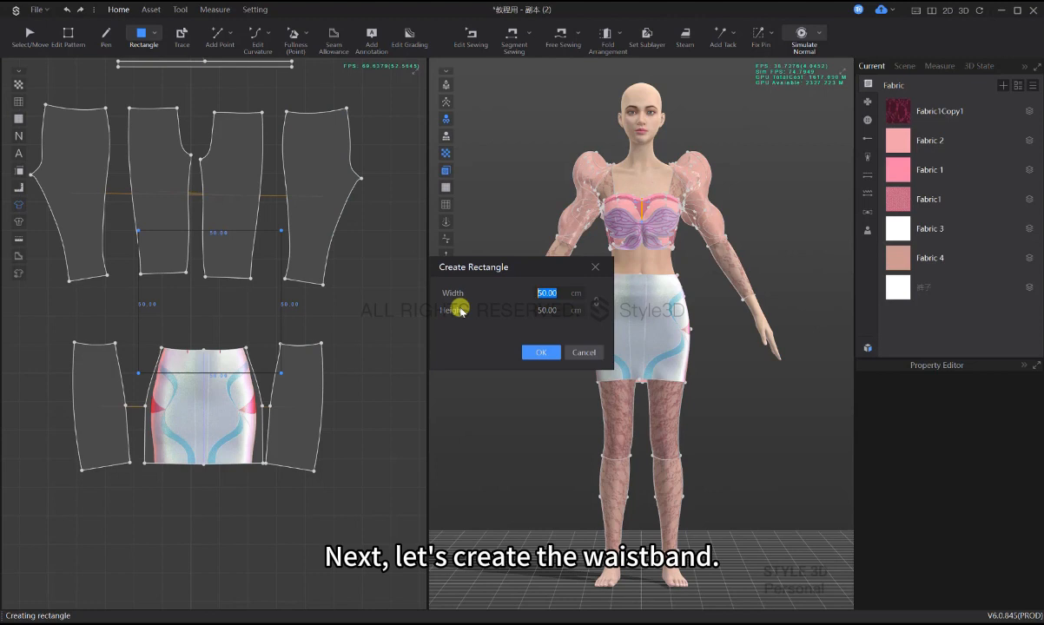
pyautogui.write('58.61')
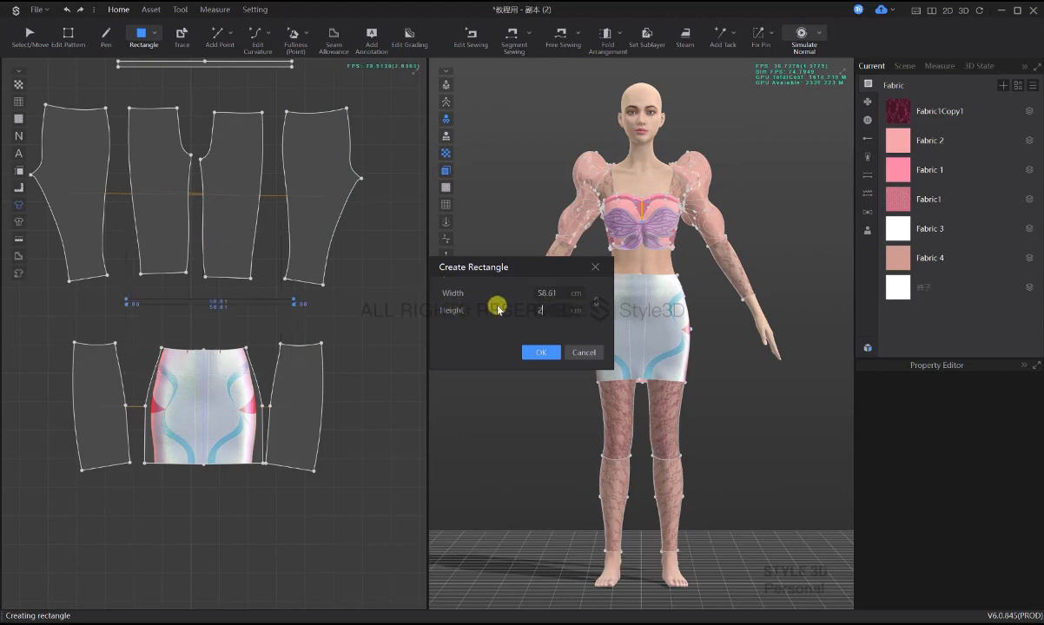
pyautogui.press('Return')
pyautogui.press('q')
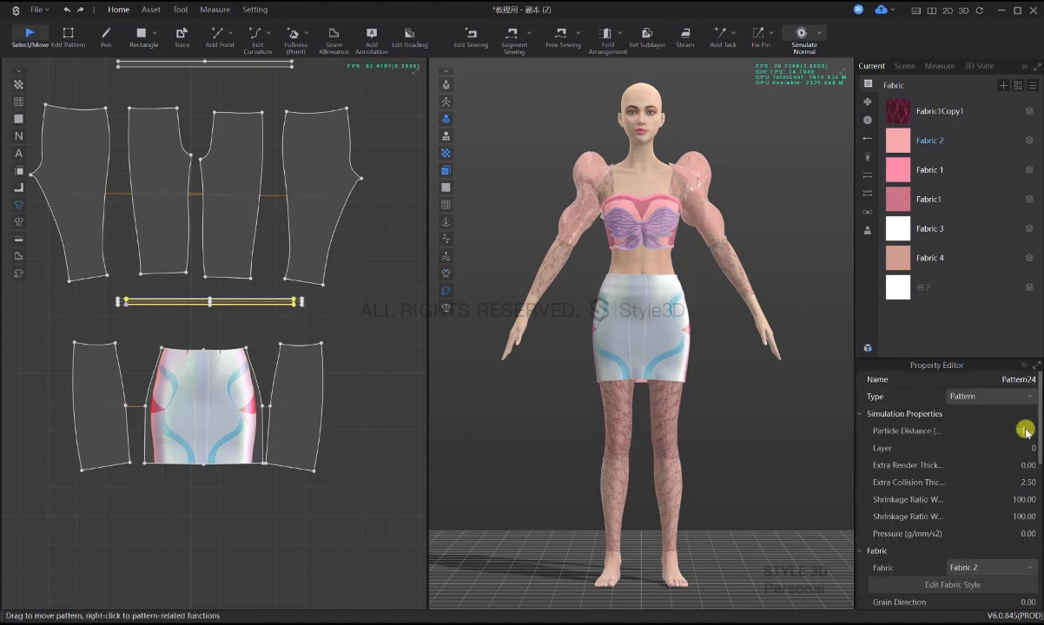
pyautogui.click(386, 321)
# - Sew the waistband's lower edge to the waist edges of the front and both back skirt patterns with Free Sewing
pyautogui.press('m')
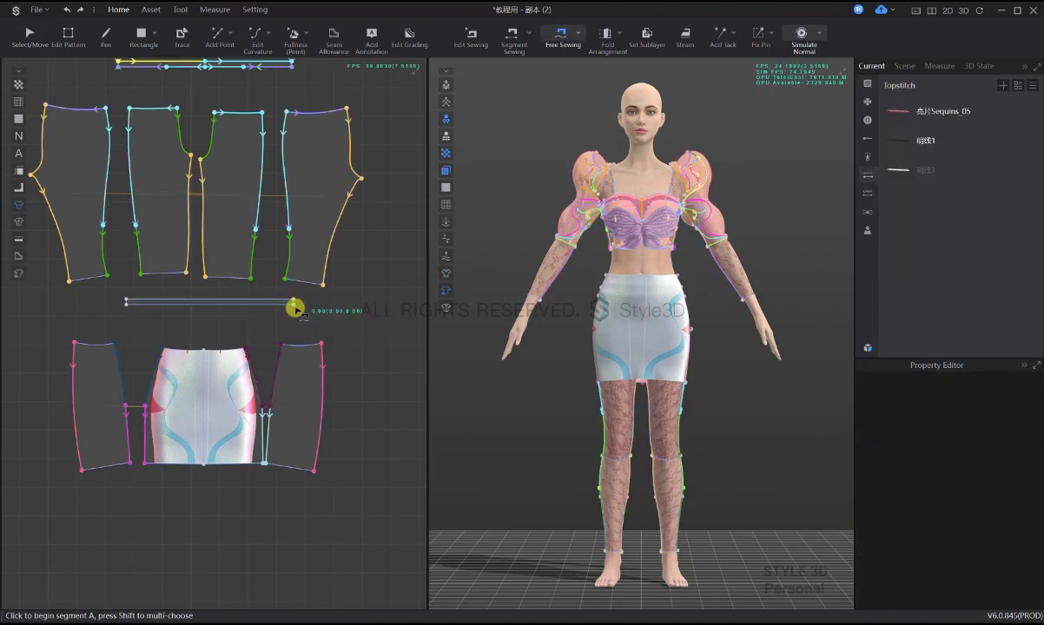
pyautogui.click(294, 302)
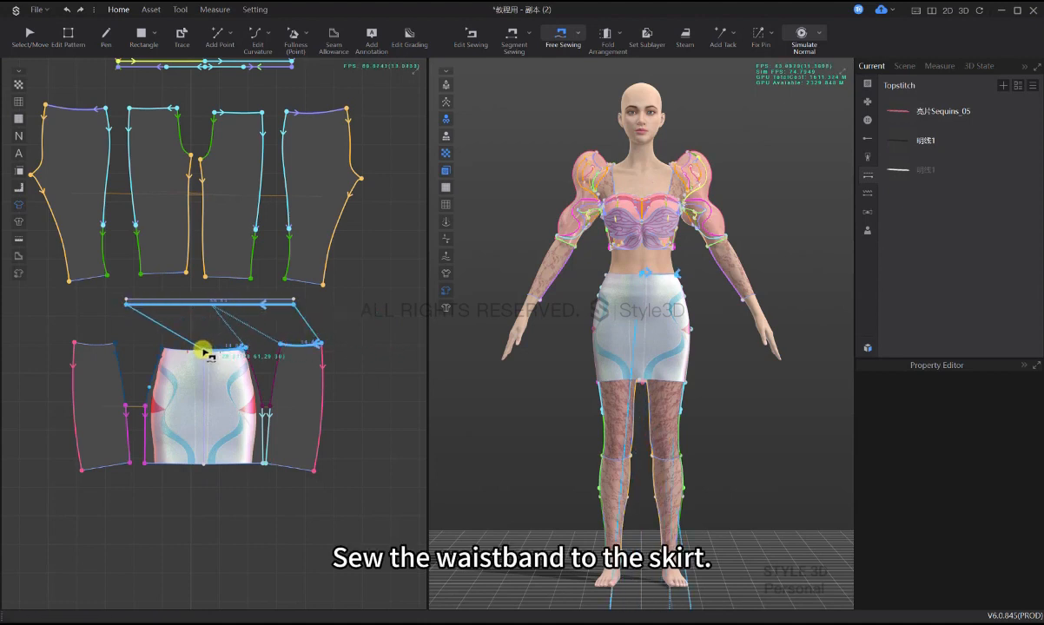
pyautogui.click(162, 348)
pyautogui.click(77, 342)
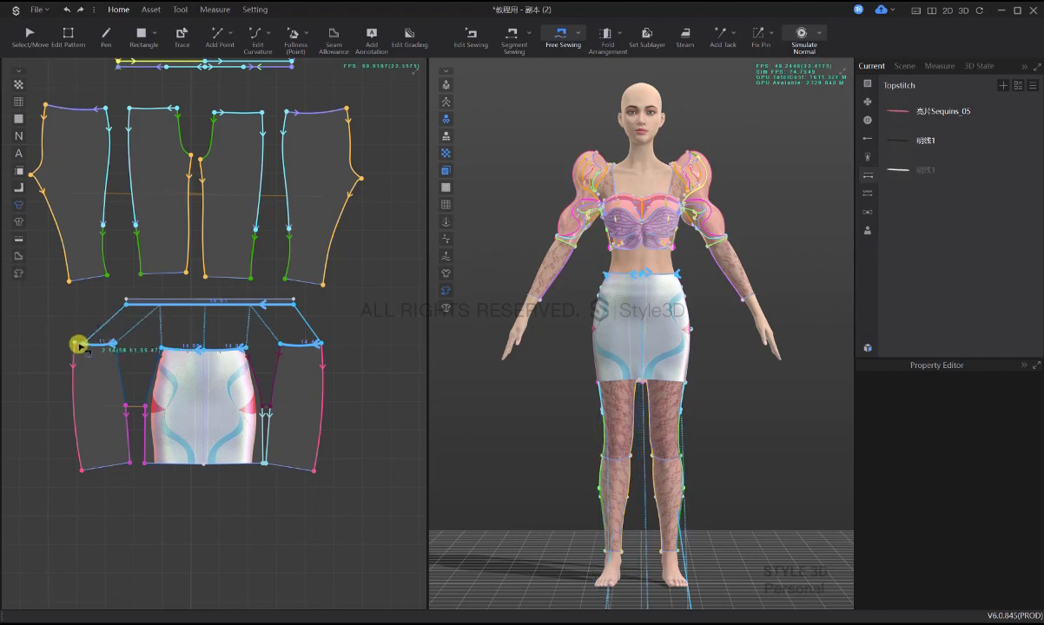
pyautogui.press('Return')
pyautogui.press('q')
# - Show the arrangement points and place the waistband at the avatar's front waist point above the skirt
pyautogui.scroll(-7, 699, 406)
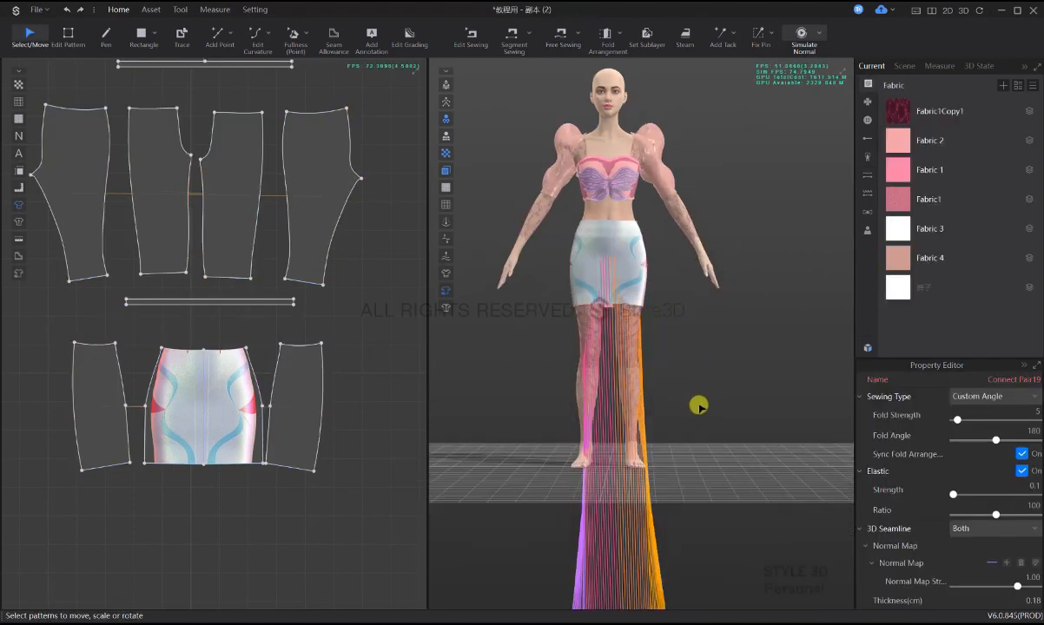
pyautogui.click(222, 305)
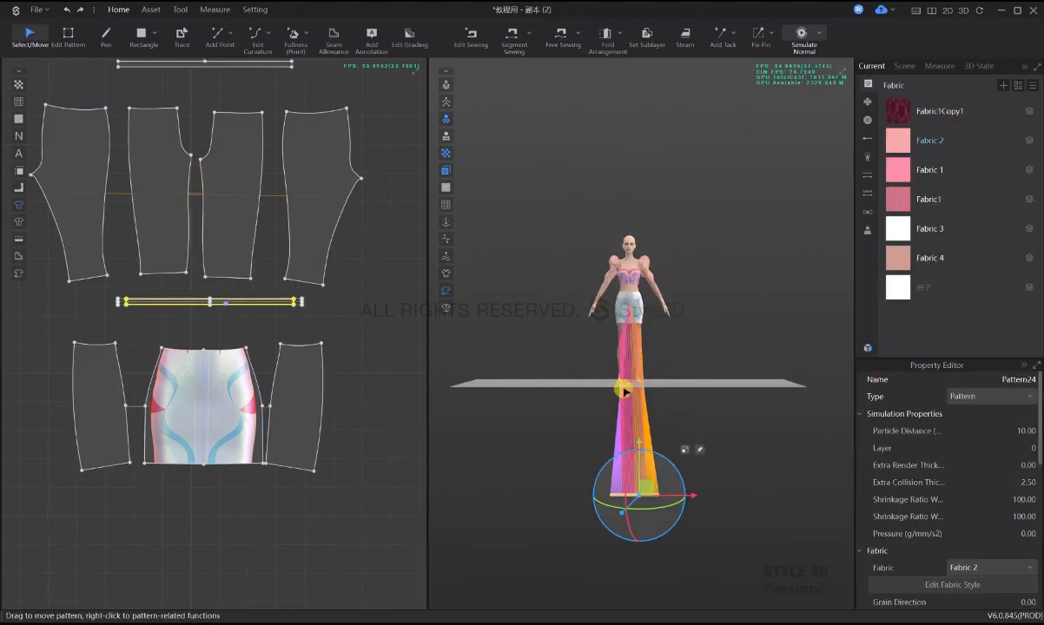
pyautogui.scroll(5, 628, 283)
pyautogui.hotkey('shift', 'f')
pyautogui.scroll(4, 638, 299)
pyautogui.moveTo(619, 204); pyautogui.dragTo(624, 287, button='middle')
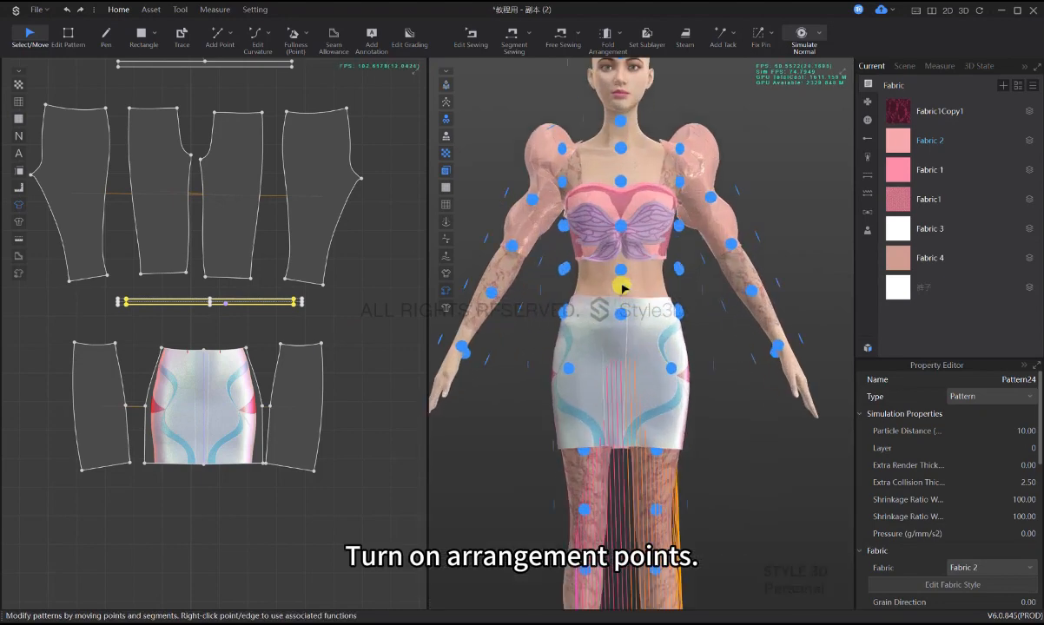
pyautogui.click(622, 273)
pyautogui.moveTo(696, 324); pyautogui.dragTo(698, 354, button='middle')
pyautogui.scroll(3, 667, 360)
# - Simulate to stitch the waistband onto the skirt and apply the darker pink textured Fabric1 to it
pyautogui.moveTo(667, 361); pyautogui.dragTo(645, 331, button='right')
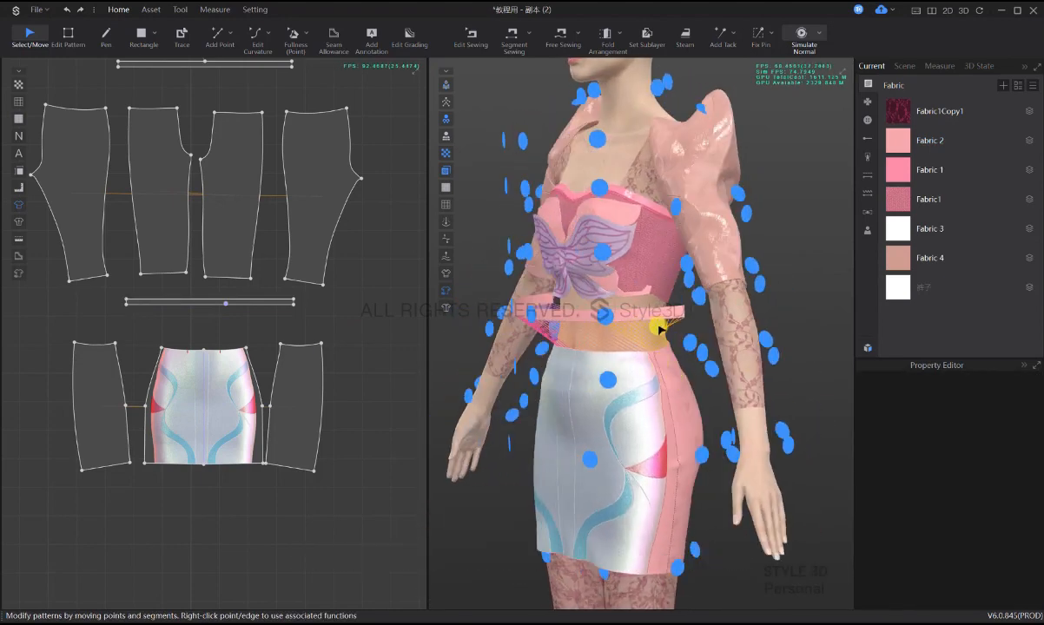
pyautogui.press('space')
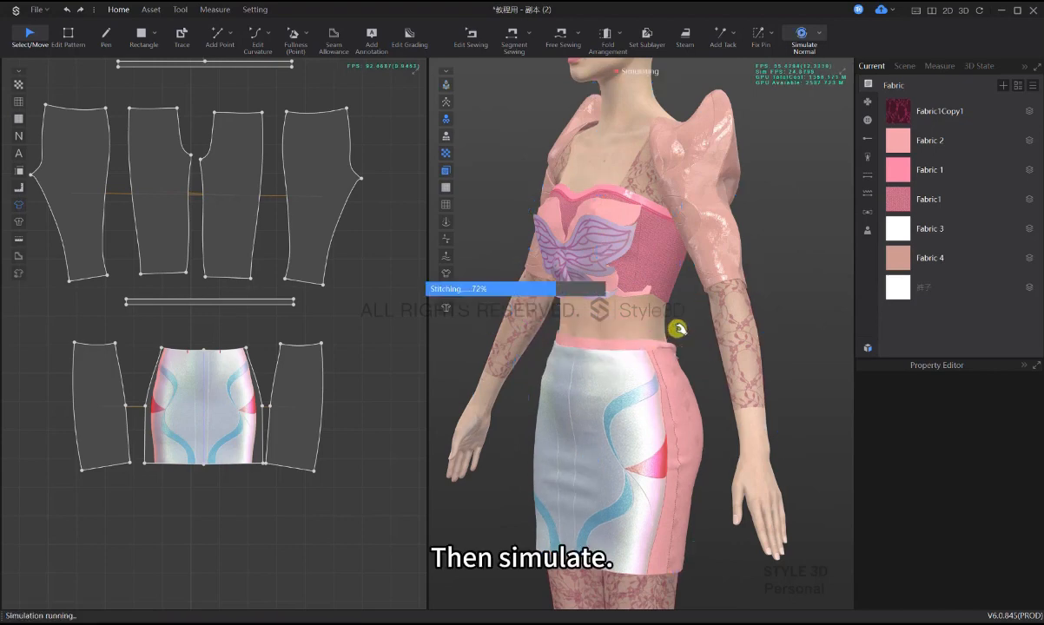
pyautogui.moveTo(704, 355); pyautogui.dragTo(838, 278, button='right')
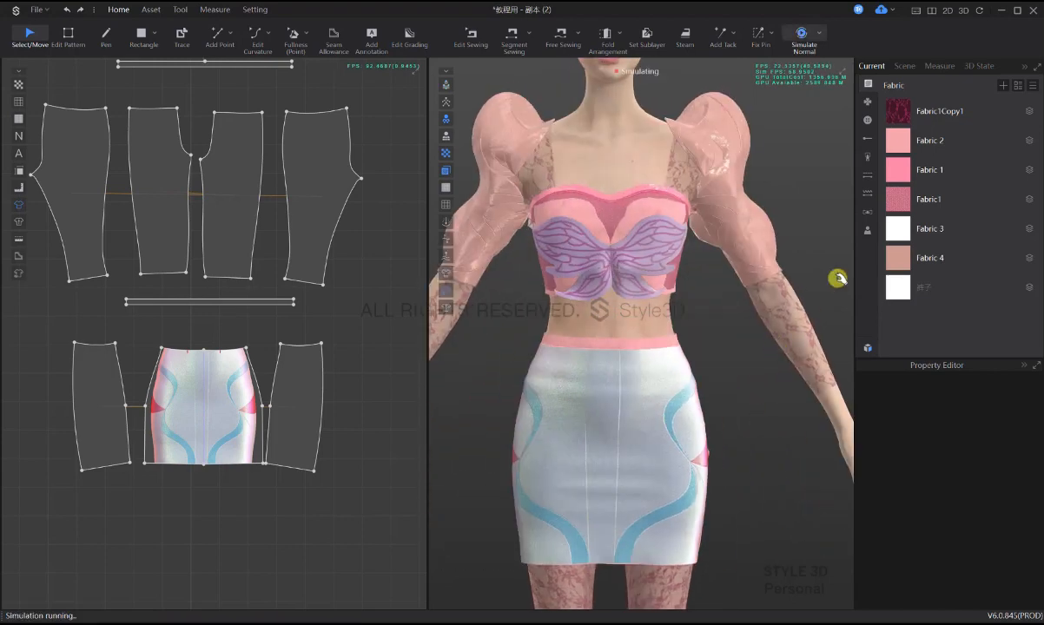
pyautogui.click(872, 203)
pyautogui.press('space')
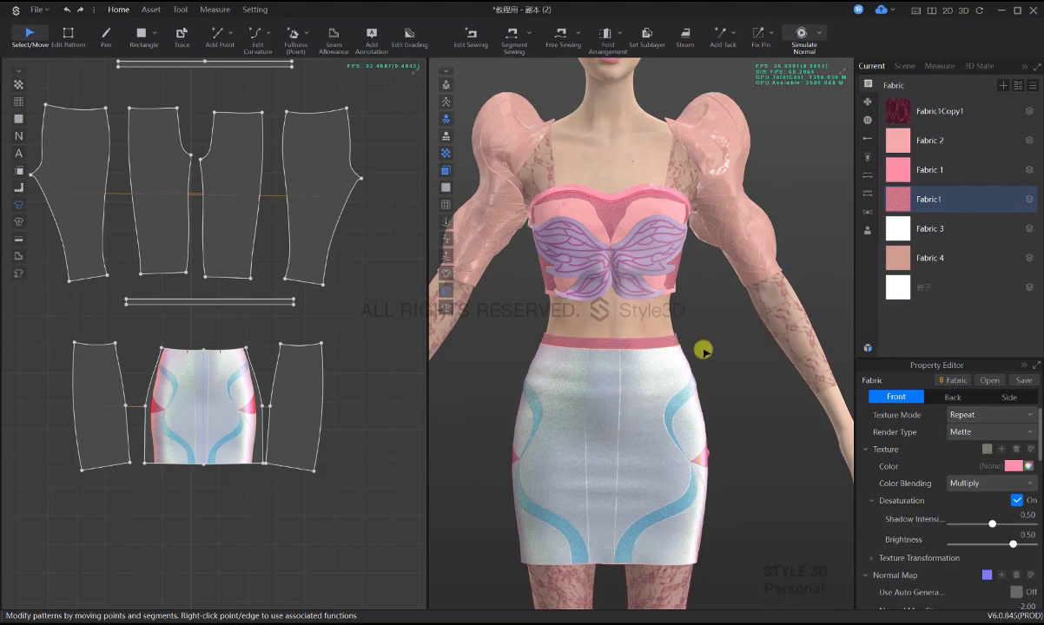
# - Sew the waistband's two short ends together at the centre back with Segment Sewing
pyautogui.moveTo(703, 347); pyautogui.dragTo(625, 367, button='right')
pyautogui.scroll(5, 625, 367)
pyautogui.press('n')
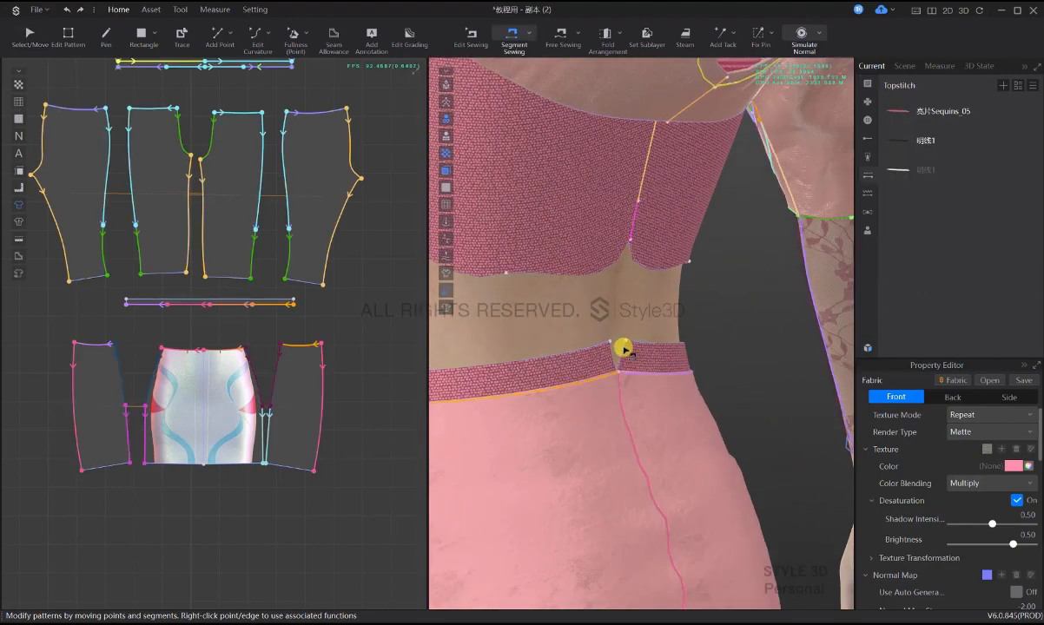
pyautogui.click(612, 350)
pyautogui.click(662, 369)
pyautogui.moveTo(659, 368); pyautogui.dragTo(638, 359, button='right')
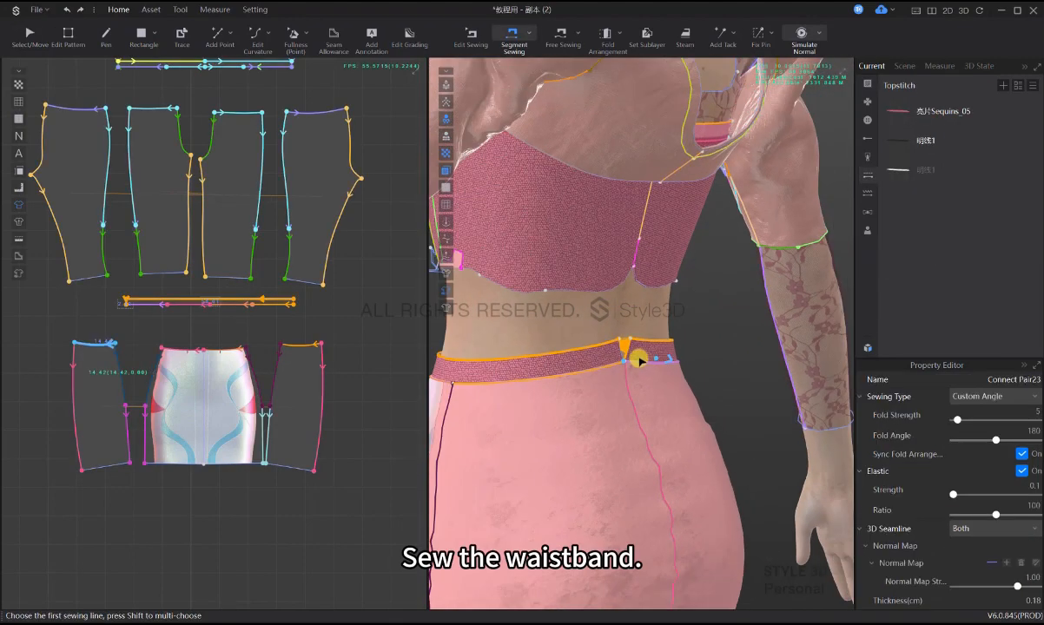
# - Try to close the waistband's centre-back seam by simulating, and undo the twisted result
pyautogui.press('space')
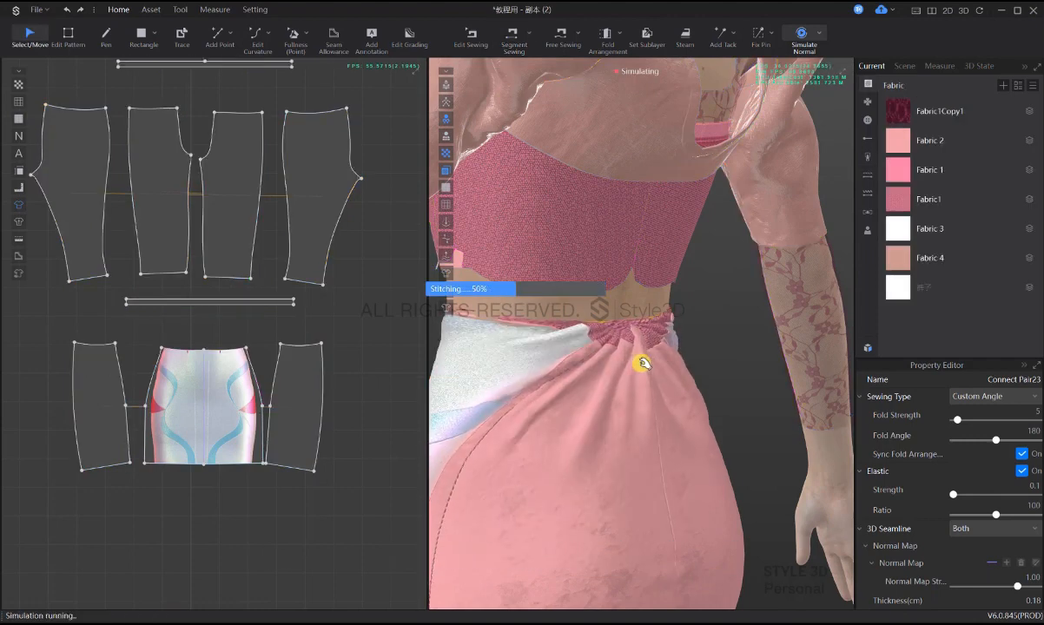
pyautogui.press('space')
pyautogui.click(624, 352)
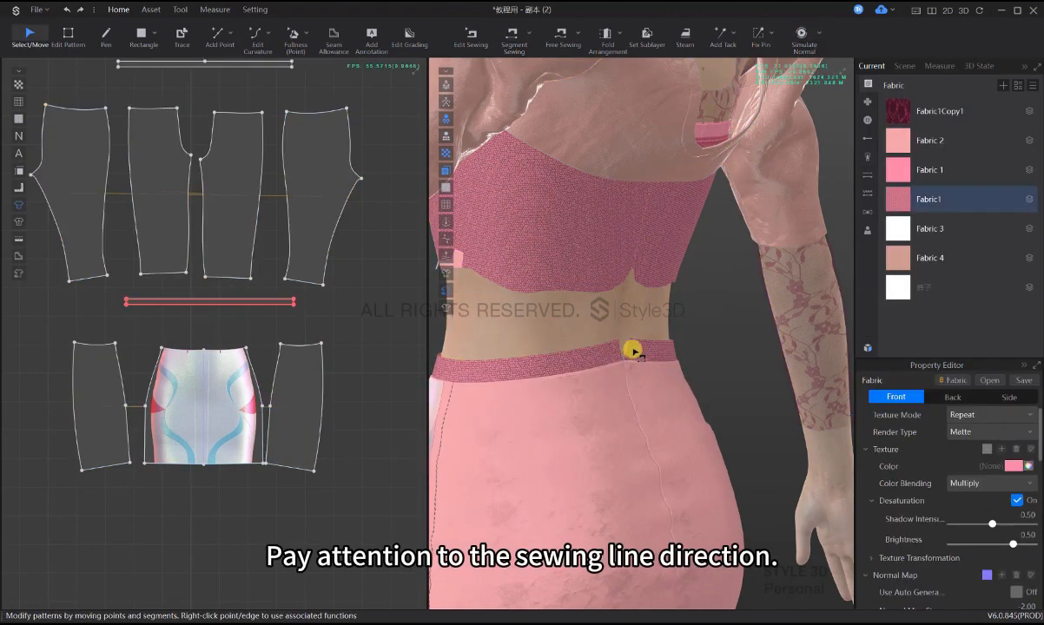
# - Re-sew the waistband's two short ends at the centre back with Segment Sewing in matching directions and simulate to close them
pyautogui.press('n')
pyautogui.click(618, 346)
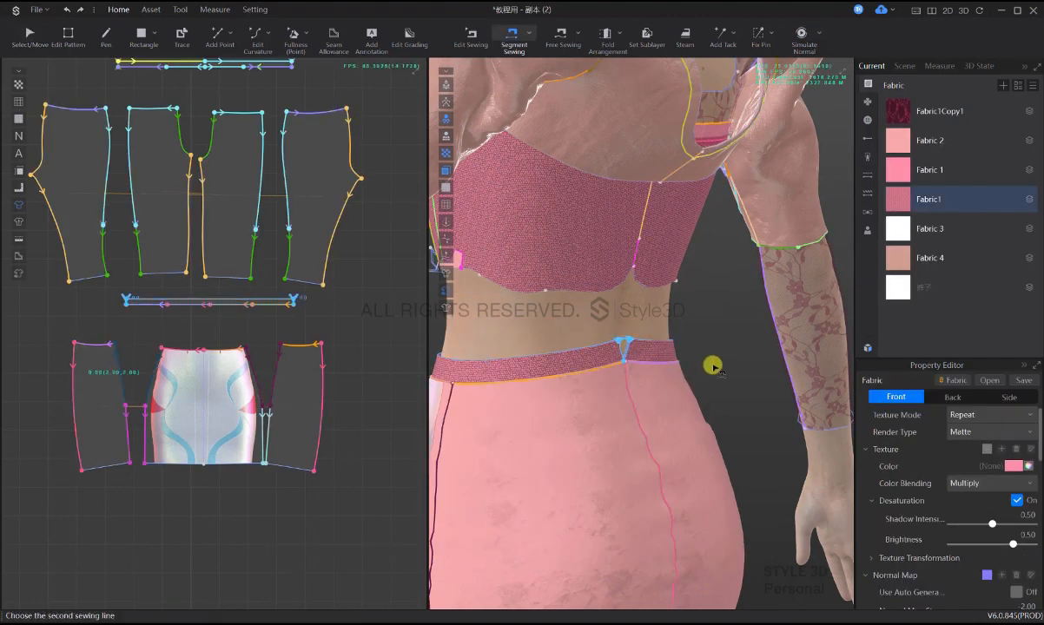
pyautogui.click(650, 355)
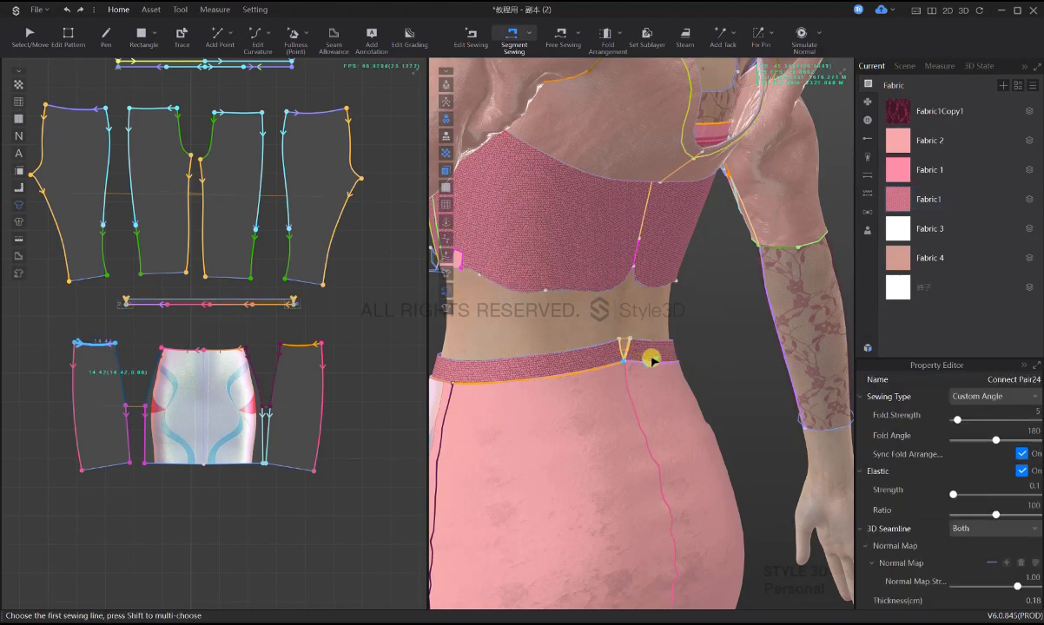
pyautogui.press('a')
pyautogui.press('space')
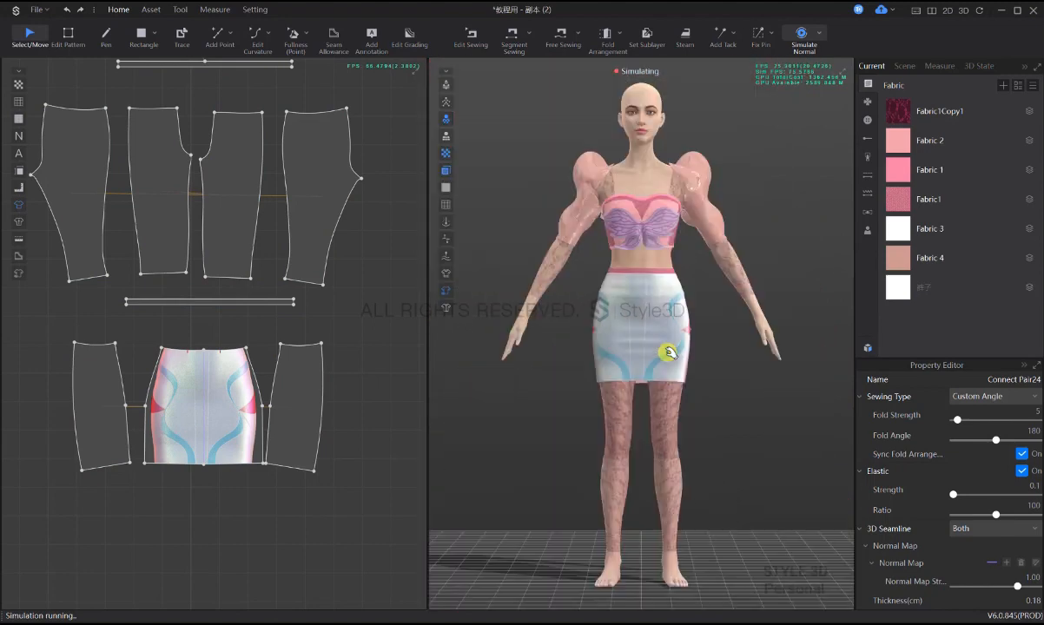
# - Turn on Edge Thickness for the waistband's upper edge with an extra thickness of 10 mm
pyautogui.scroll(3, 256, 321)
pyautogui.click(294, 287)
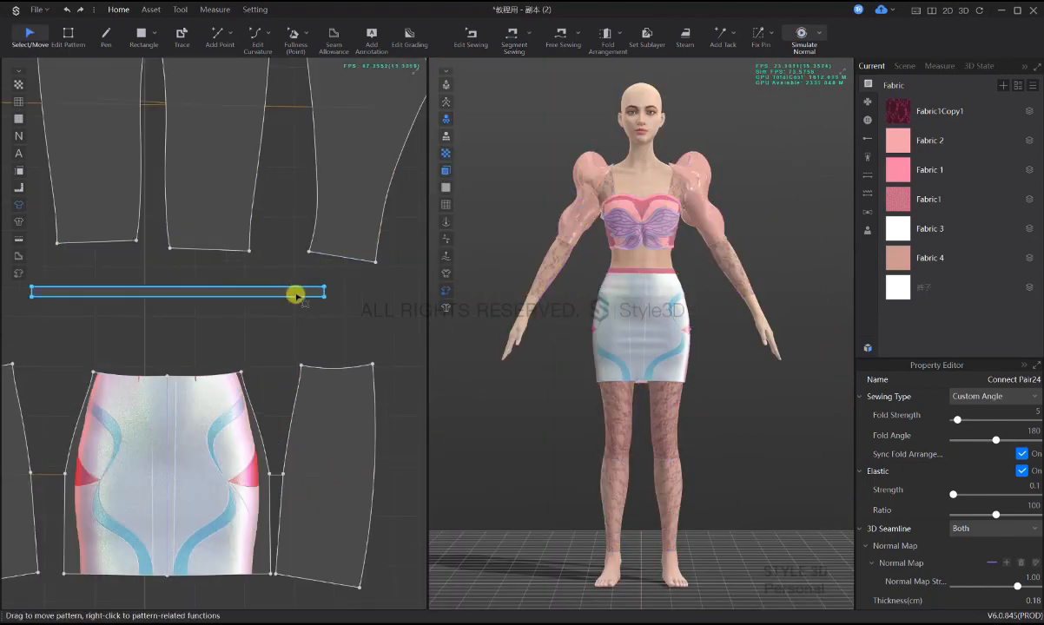
pyautogui.press('z')
pyautogui.click(287, 286)
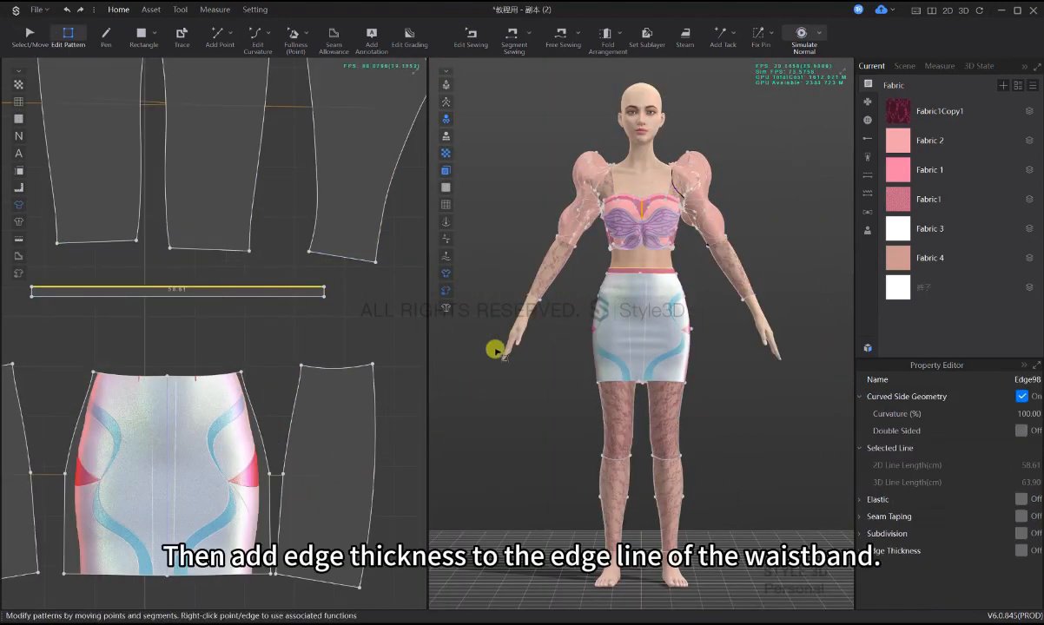
pyautogui.click(1021, 551)
pyautogui.moveTo(703, 356); pyautogui.dragTo(706, 408, button='middle')
pyautogui.scroll(5, 706, 407)
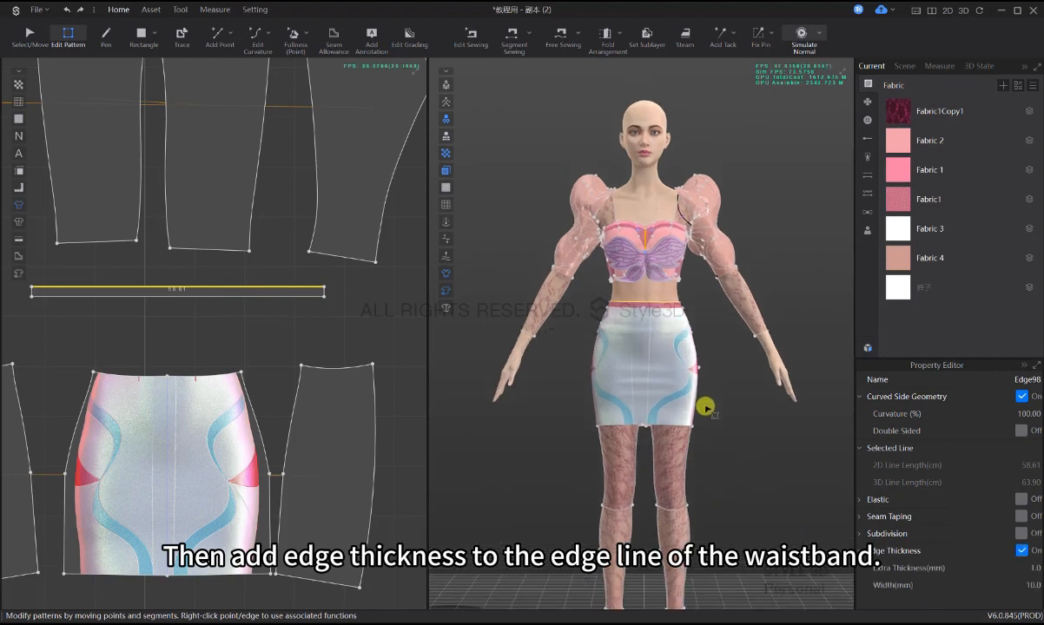
pyautogui.moveTo(727, 359); pyautogui.dragTo(727, 452, button='middle')
pyautogui.scroll(2, 730, 456)
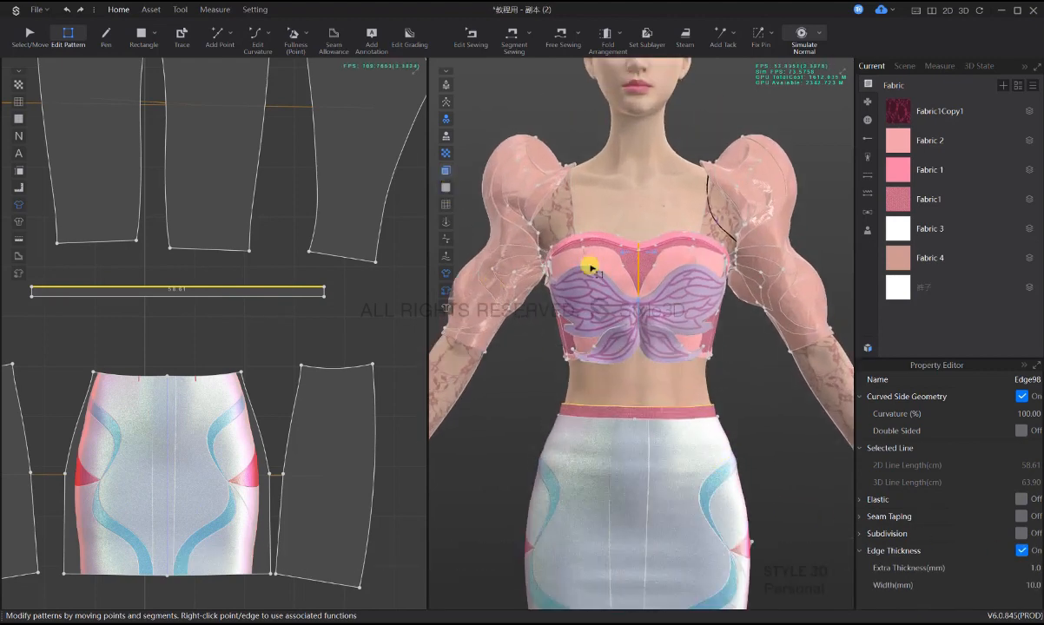
pyautogui.press('a')
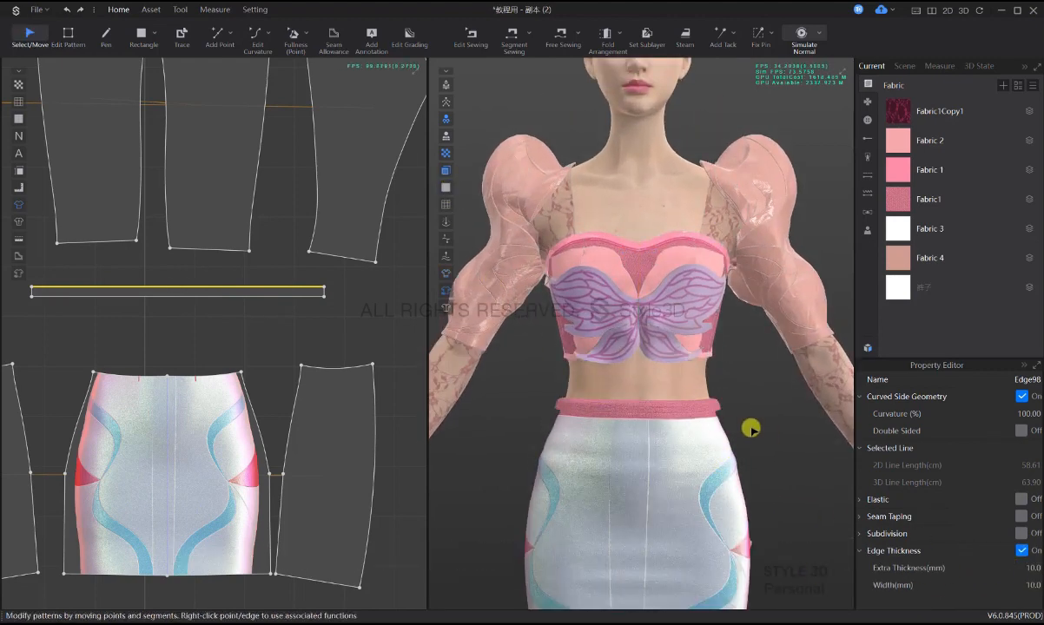
# - Turn on Edge Thickness for the waistband's lower edge and set its extra thickness to 10 mm
pyautogui.scroll(3, 749, 427)
pyautogui.press('z')
pyautogui.click(478, 353)
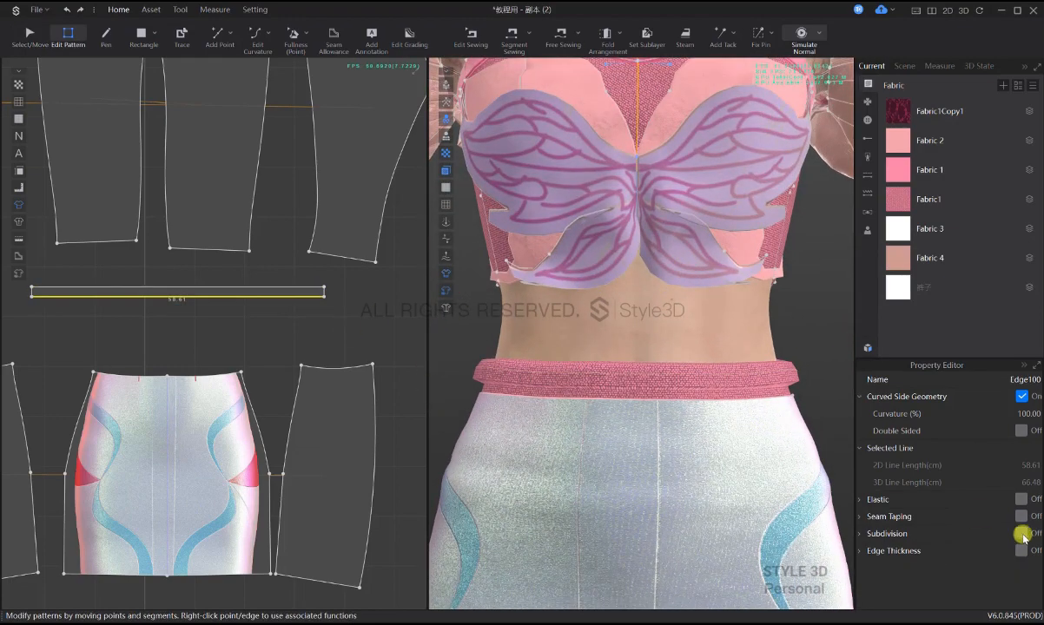
pyautogui.click(1021, 551)
pyautogui.write('10')
pyautogui.press('Return')
pyautogui.scroll(-5, 834, 402)
pyautogui.press('q')
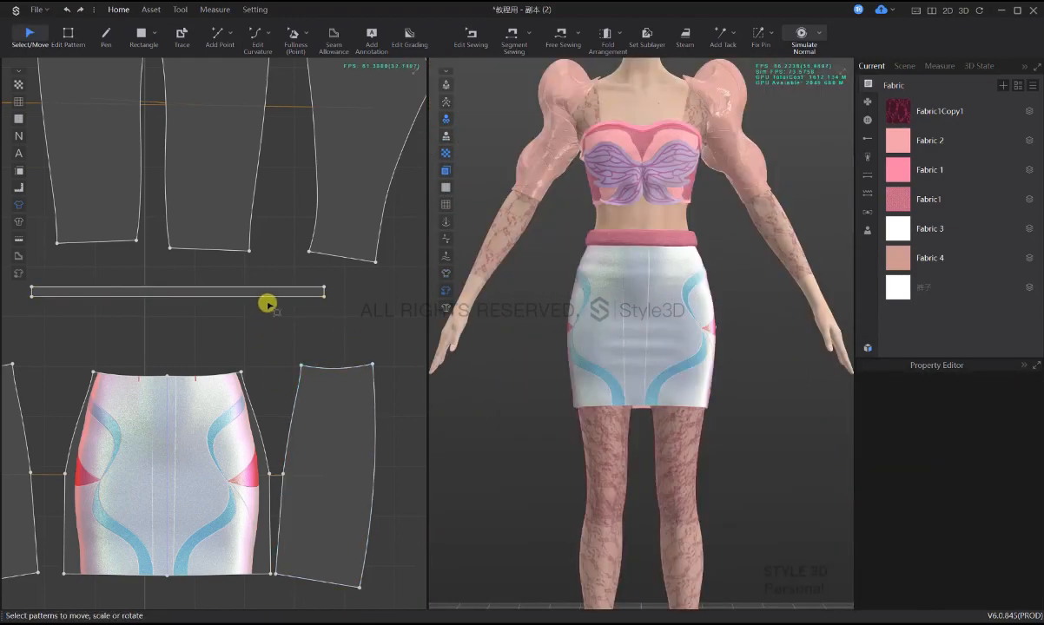
# - Adjust the edge thickness of the waistband's upper and lower edges
pyautogui.press('z')
pyautogui.click(267, 287)
pyautogui.click(295, 295)
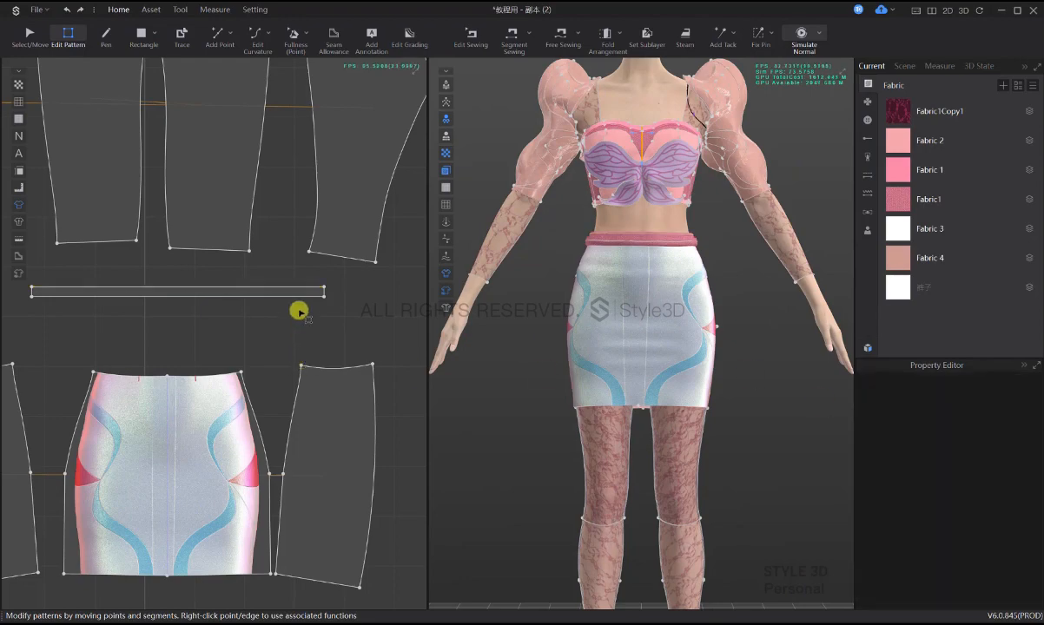
pyautogui.press('Return')
pyautogui.press('q')
pyautogui.scroll(-4, 728, 396)
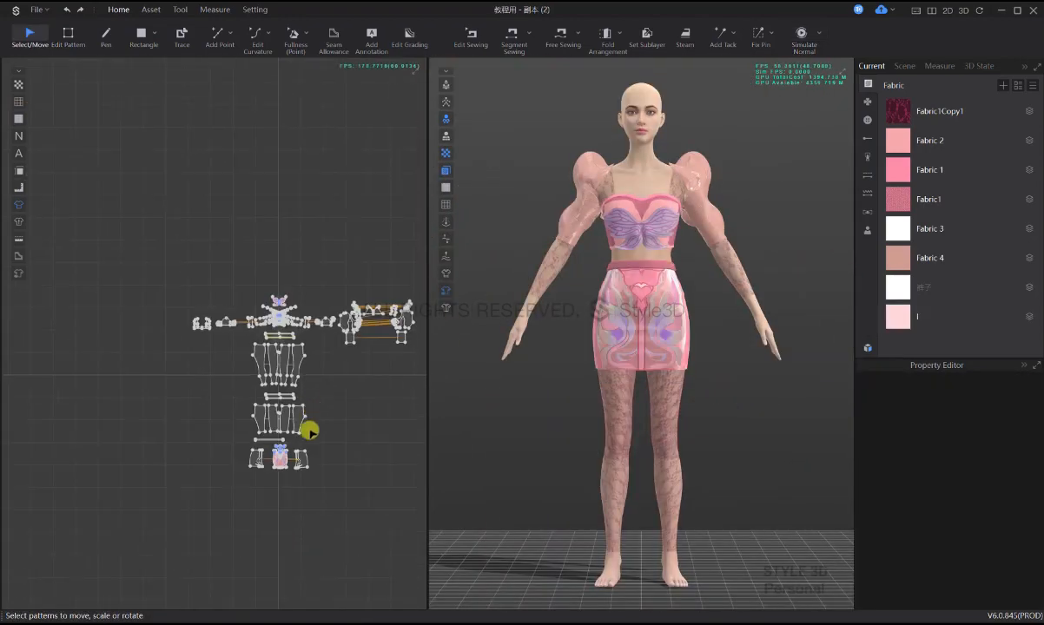
# - Start a Pen line on the outer long edge of the skirt's narrow side pattern, slightly above the curved section
pyautogui.scroll(5, 314, 464)
pyautogui.scroll(5, 347, 432)
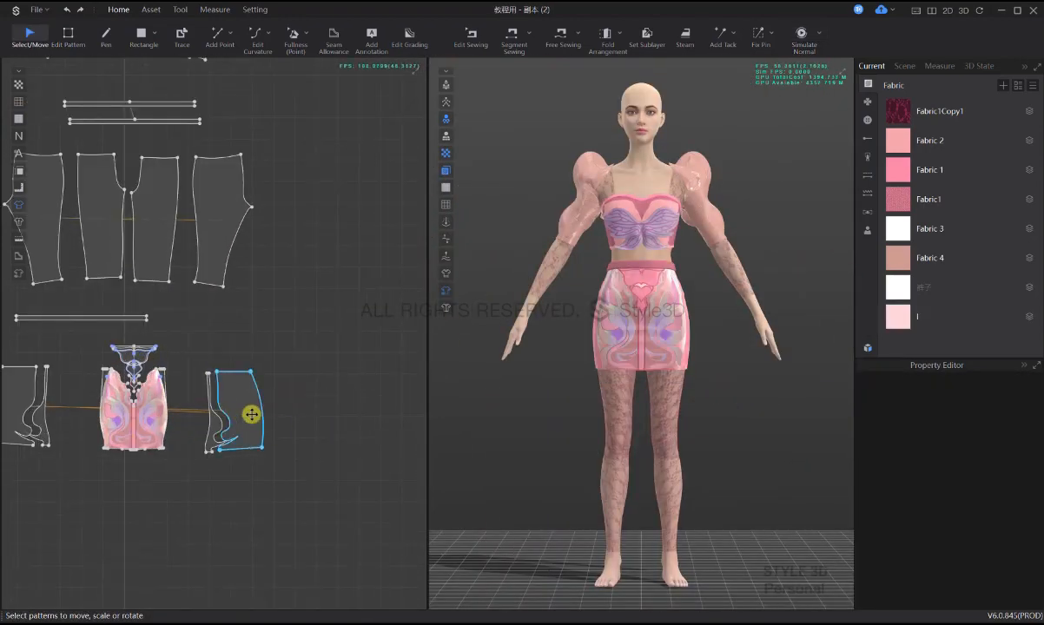
pyautogui.scroll(2, 316, 375)
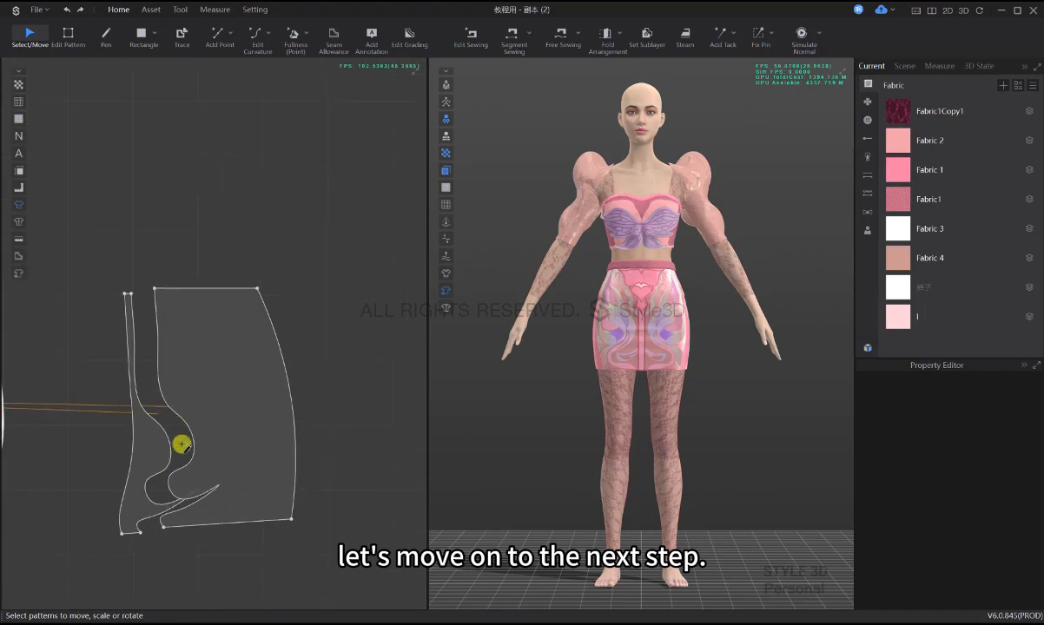
pyautogui.press('h')
pyautogui.scroll(5, 204, 404)
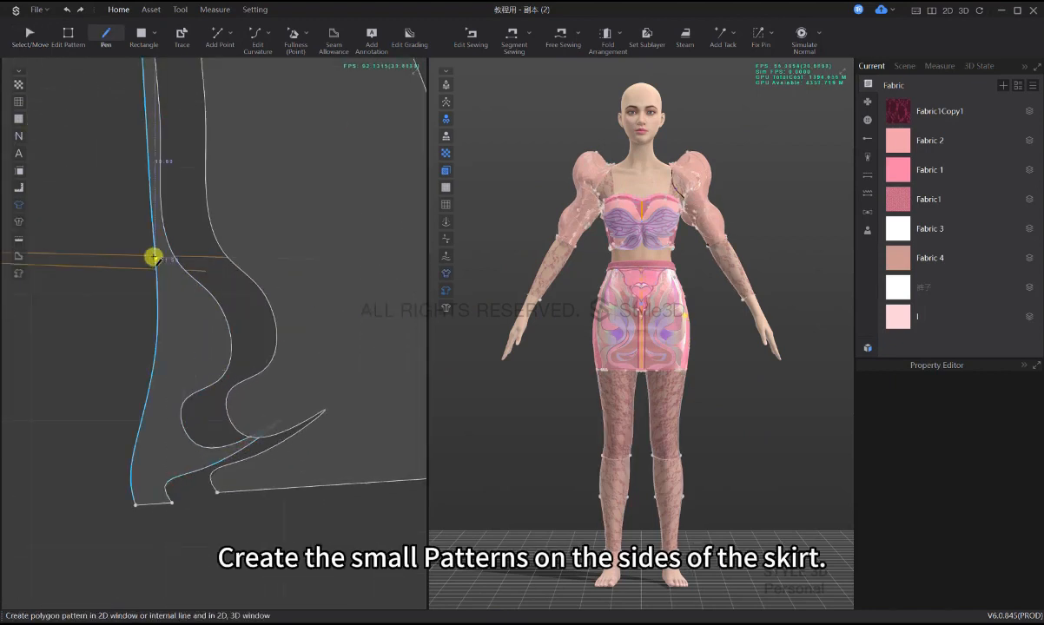
pyautogui.click(149, 200)
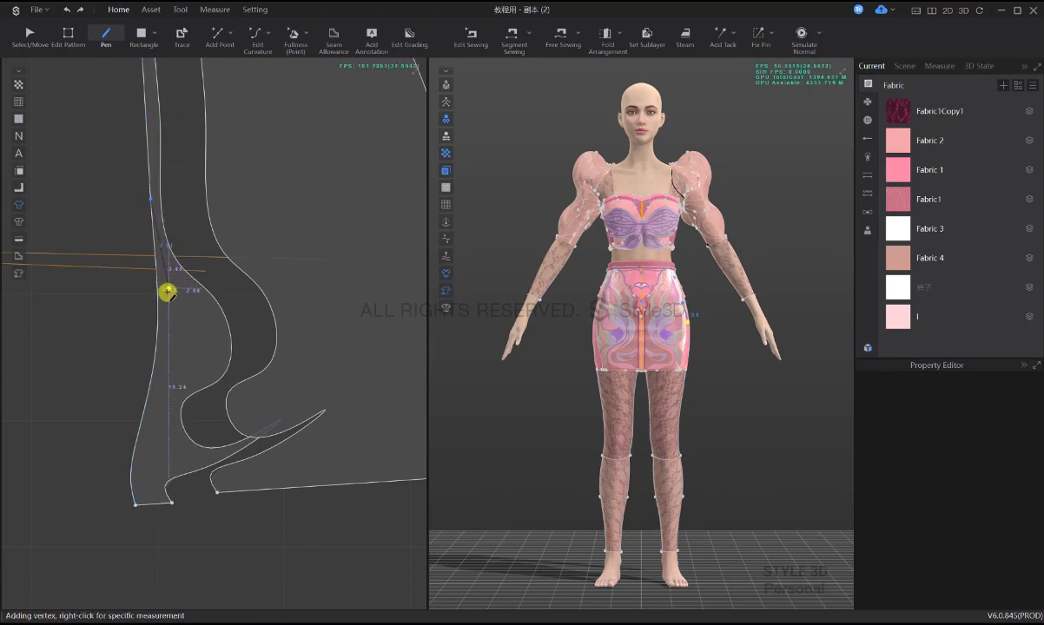
pyautogui.scroll(3, 162, 297)
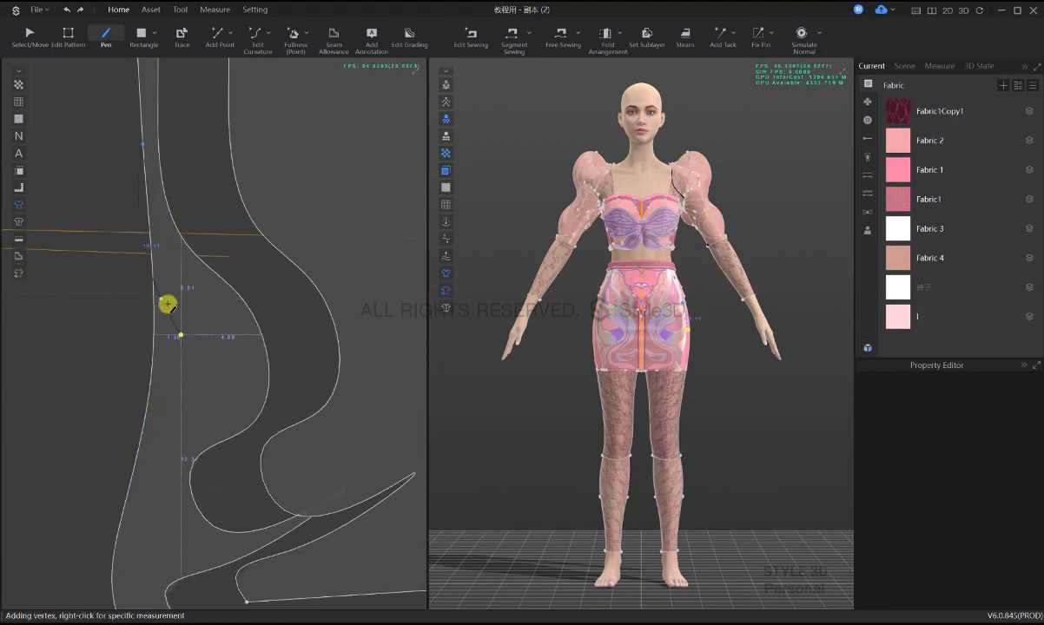
pyautogui.scroll(-1, 170, 299)
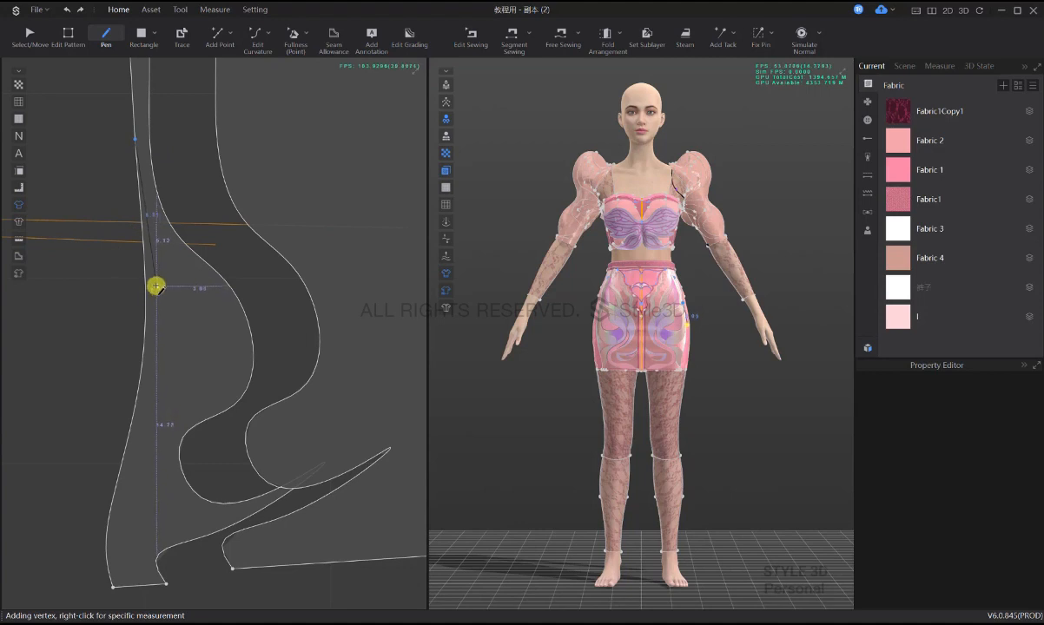
pyautogui.click(156, 287)
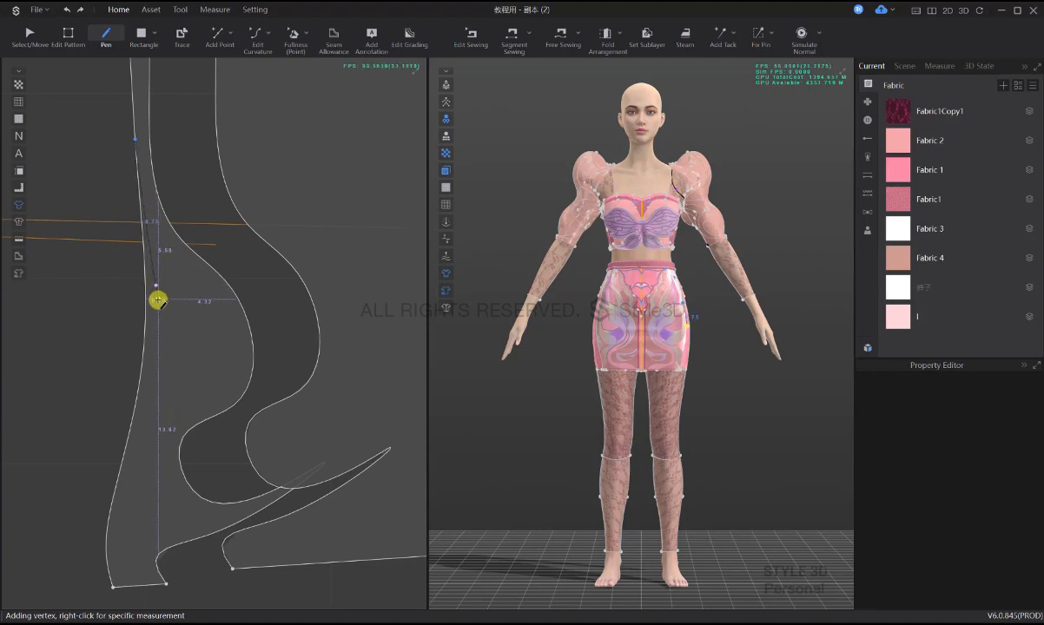
pyautogui.click(158, 299)
pyautogui.scroll(2, 218, 319)
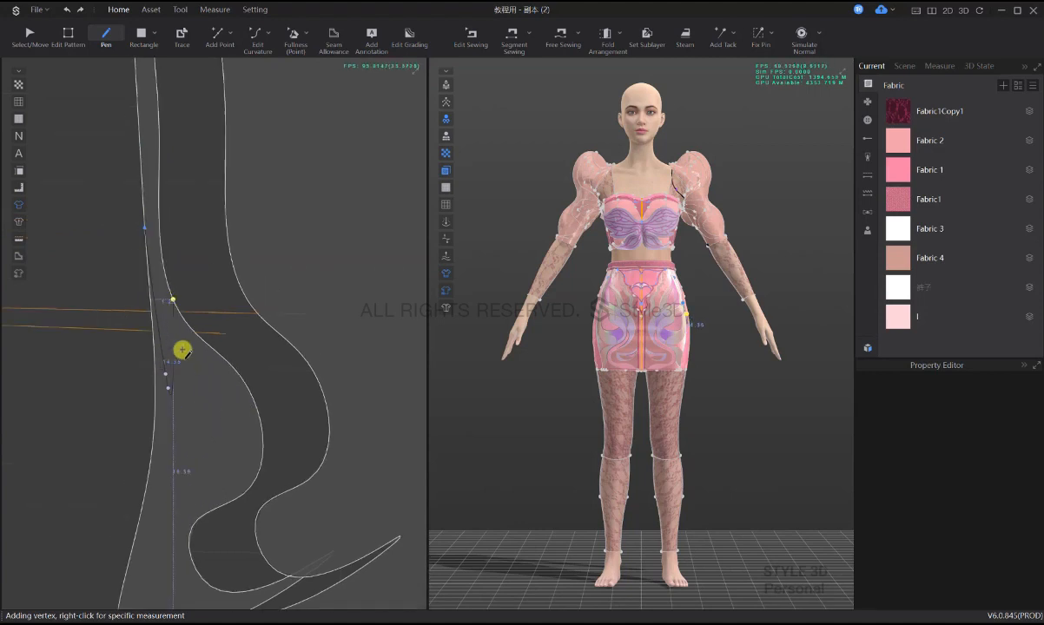
pyautogui.scroll(-3, 195, 295)
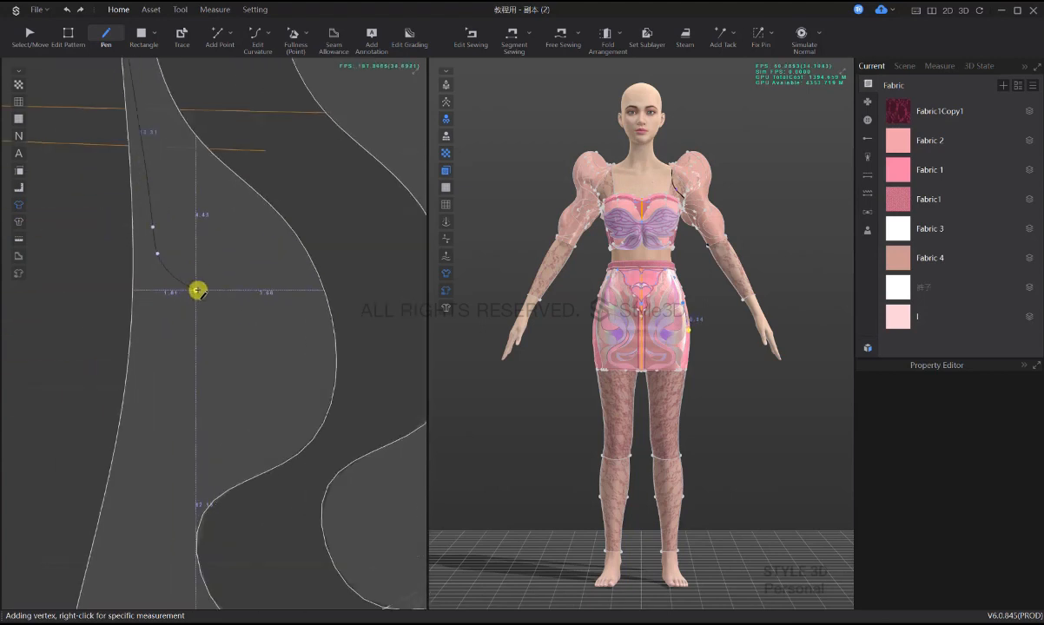
pyautogui.scroll(3, 198, 339)
pyautogui.scroll(-2, 198, 338)
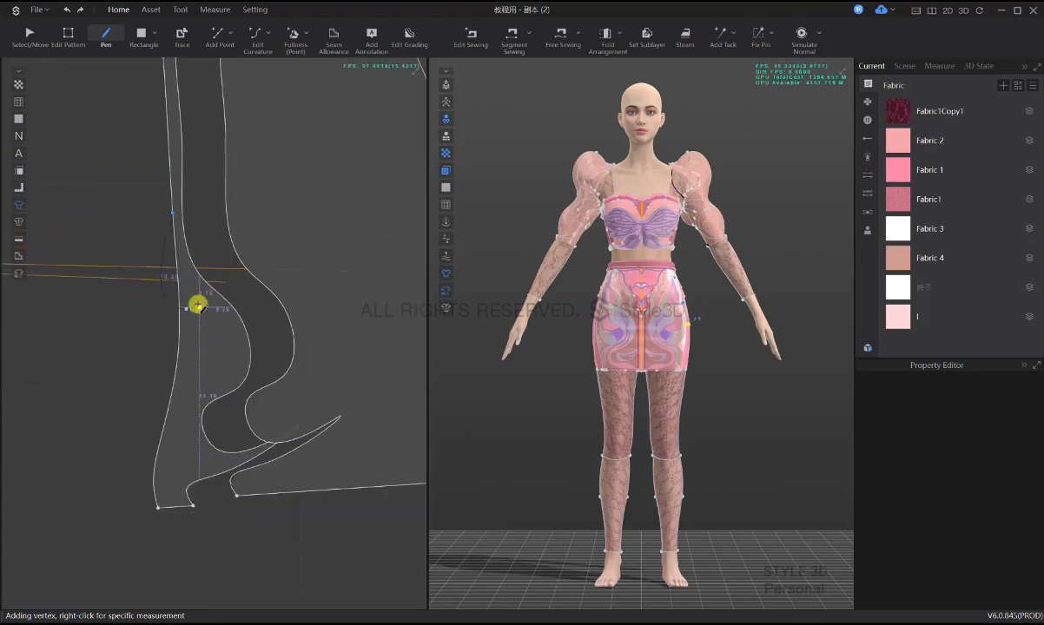
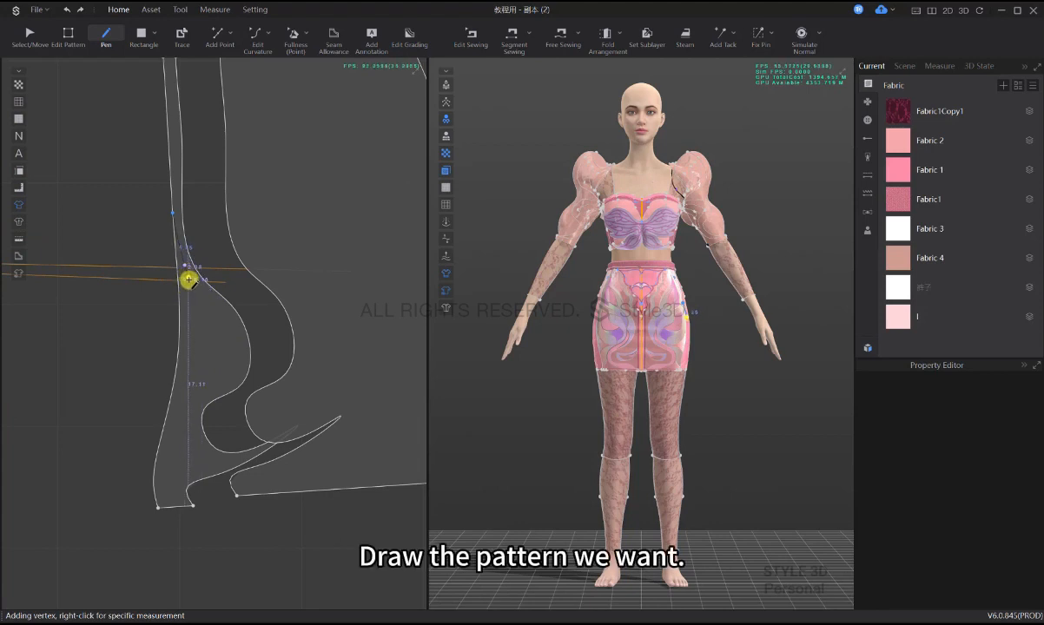
# - Draw the internal line down through the narrow side pattern as an S-curve echoing its wavy inner edge
pyautogui.click(189, 279)
pyautogui.click(202, 287)
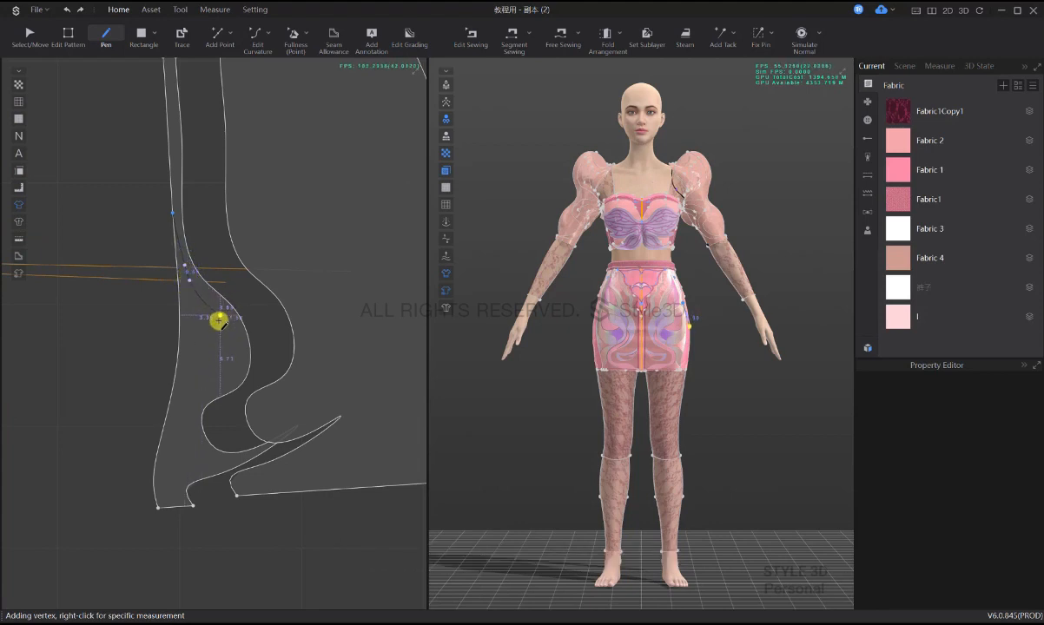
pyautogui.click(214, 325)
pyautogui.click(223, 362)
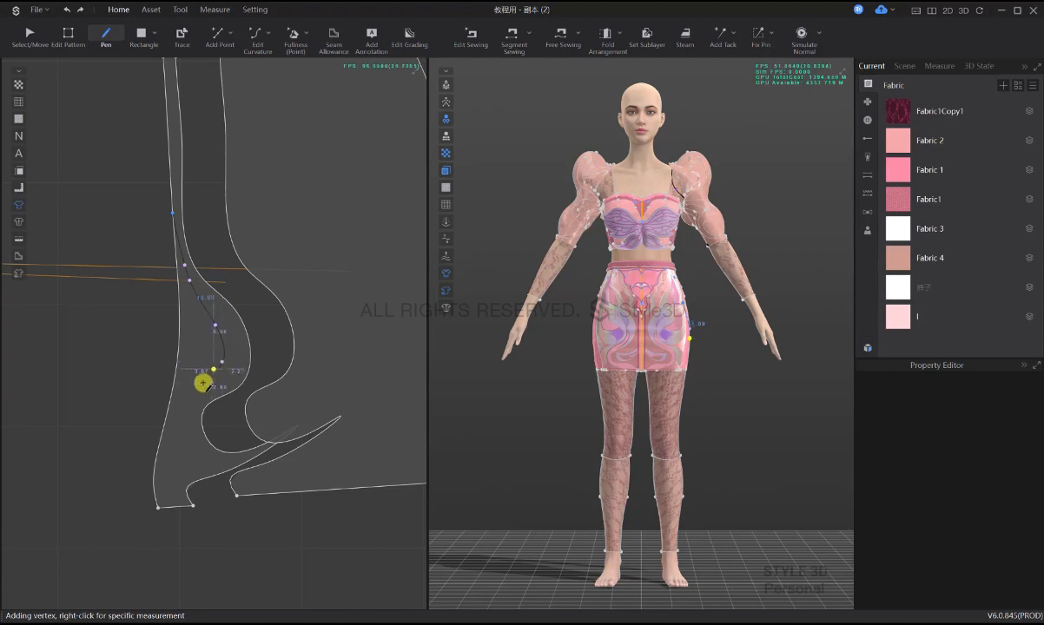
pyautogui.click(192, 398)
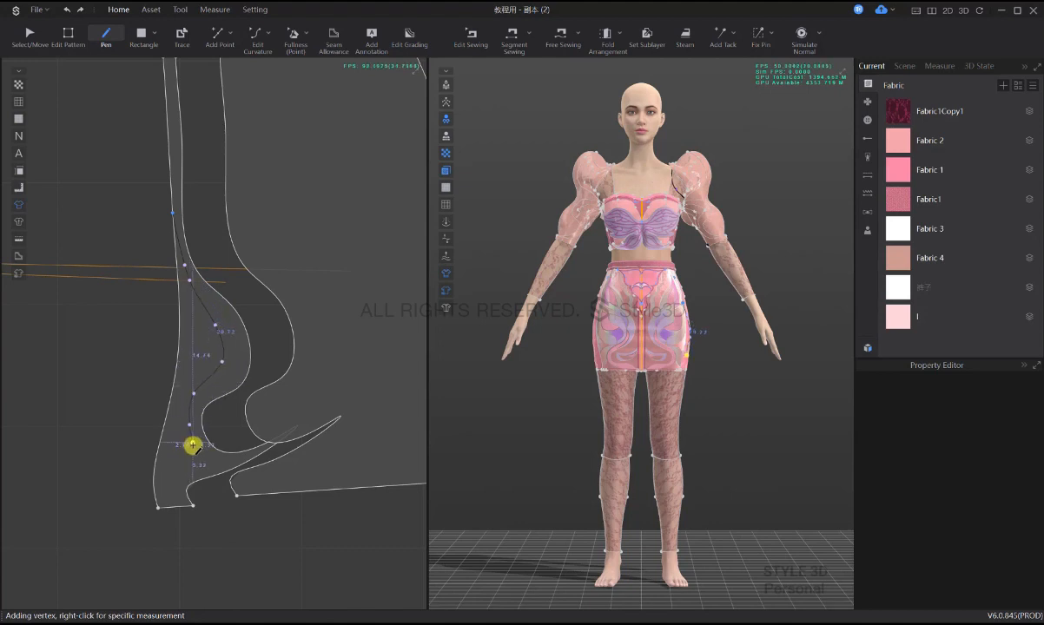
# - Extend the internal line into the pattern's pointed tip, bring it back along the lower curve and finish it at the hem
pyautogui.scroll(3, 213, 461)
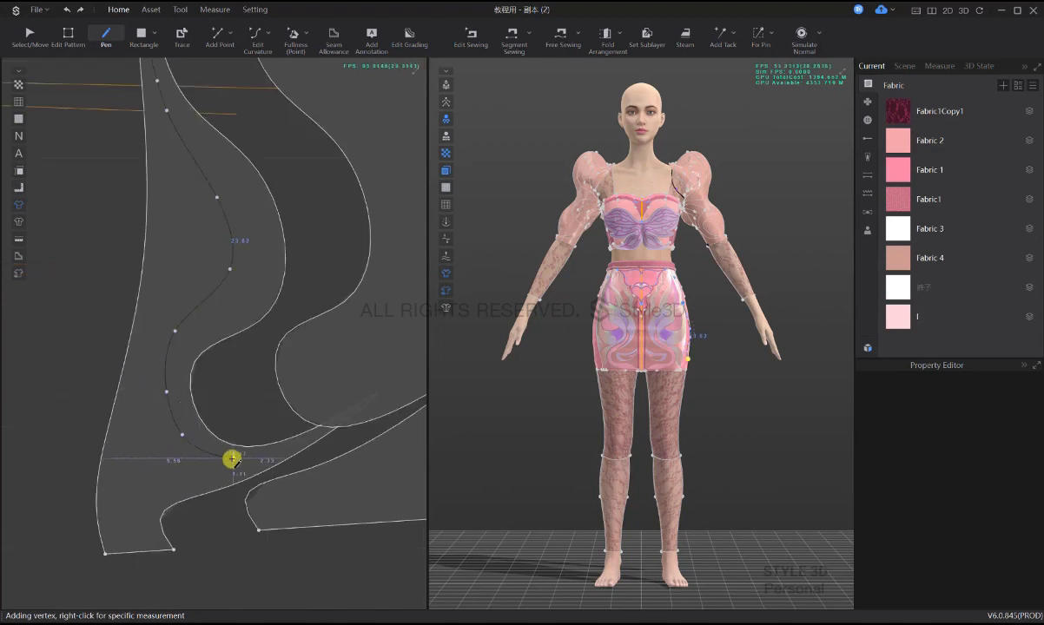
pyautogui.click(225, 461)
pyautogui.click(276, 453)
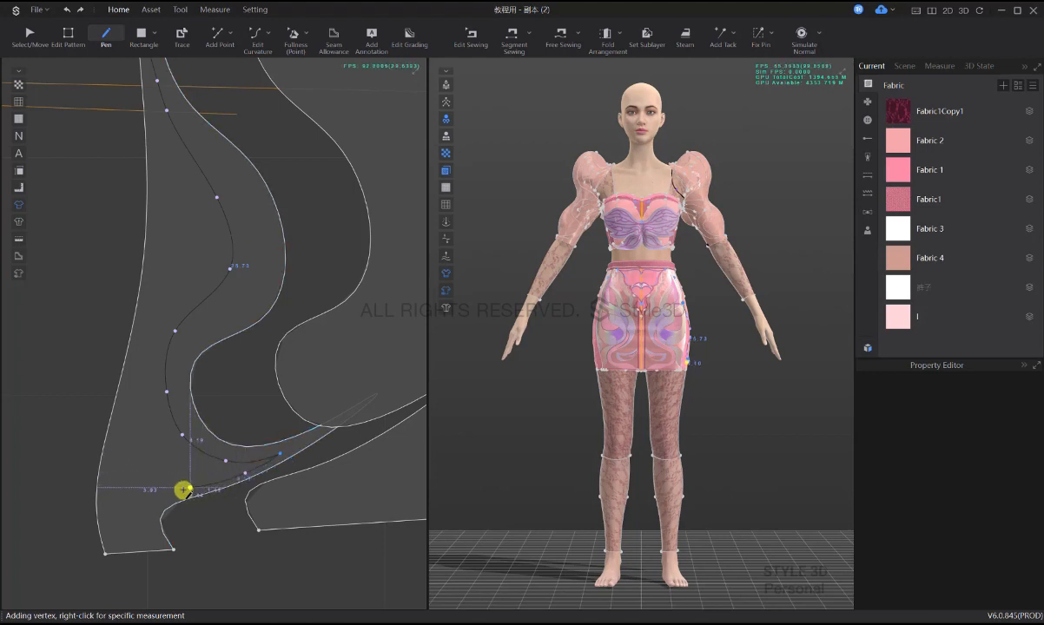
pyautogui.click(174, 492)
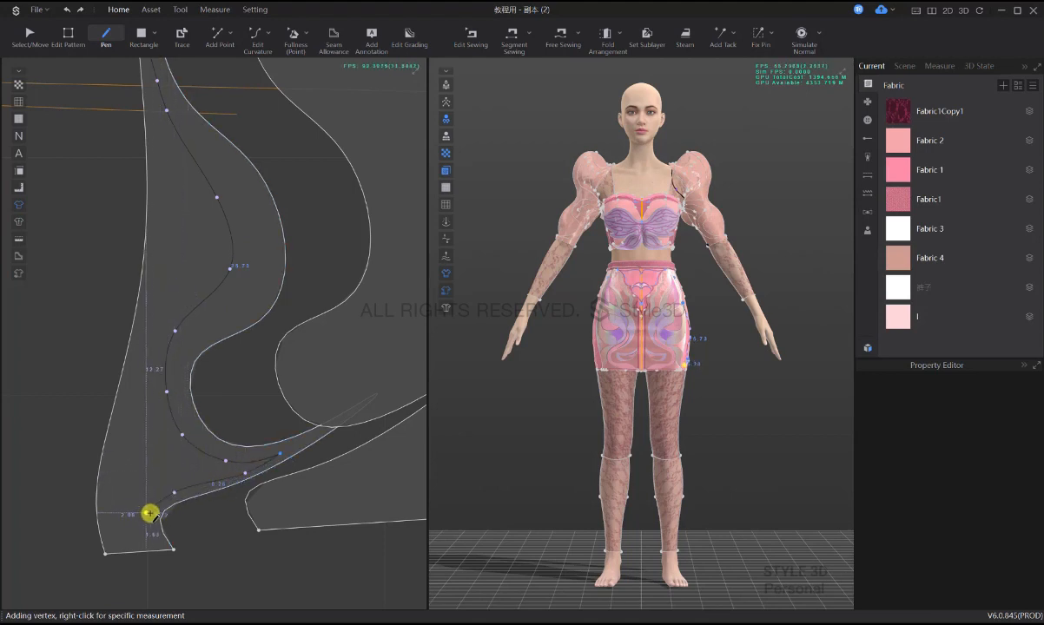
pyautogui.click(146, 512)
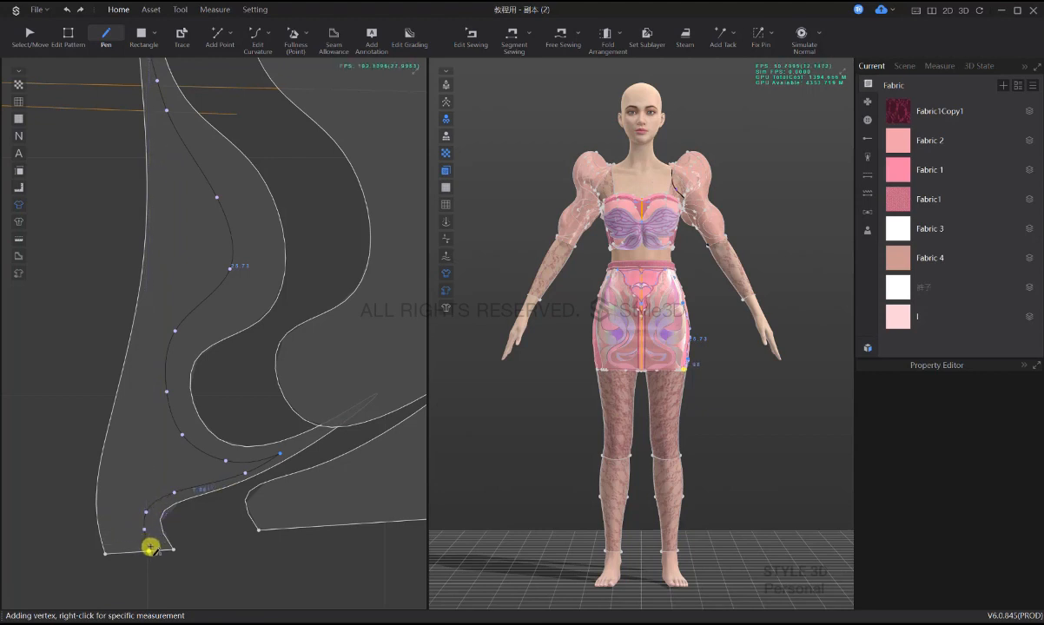
pyautogui.doubleClick(249, 435)
# - Trace the drawn line with the narrow side pattern's outer edge and copy the enclosed shape as a separate pattern beside the skirt
pyautogui.scroll(-3, 221, 450)
pyautogui.press('i')
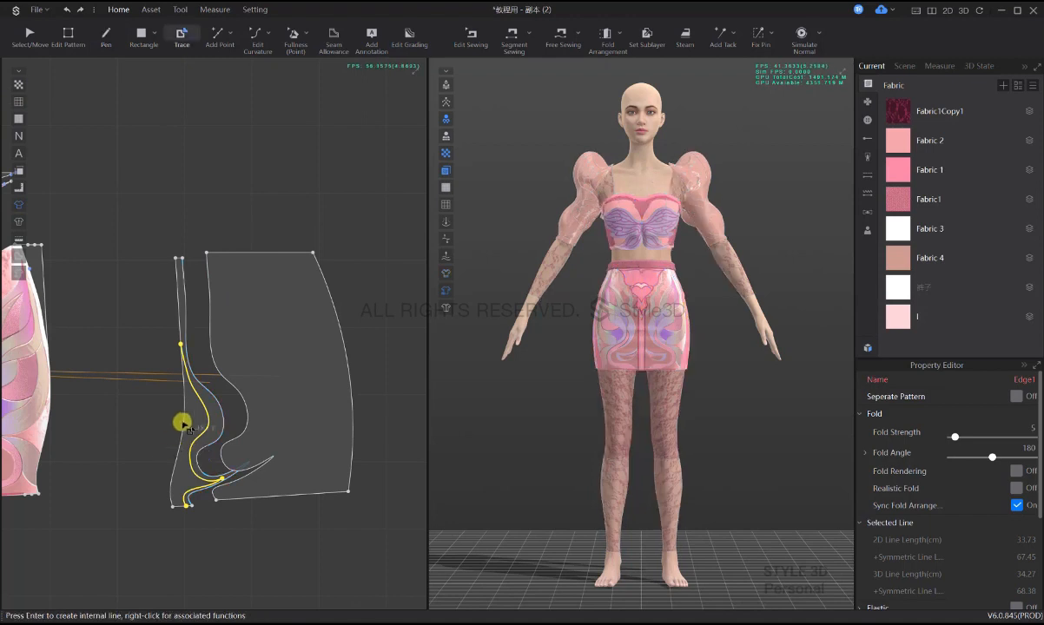
pyautogui.click(186, 422)
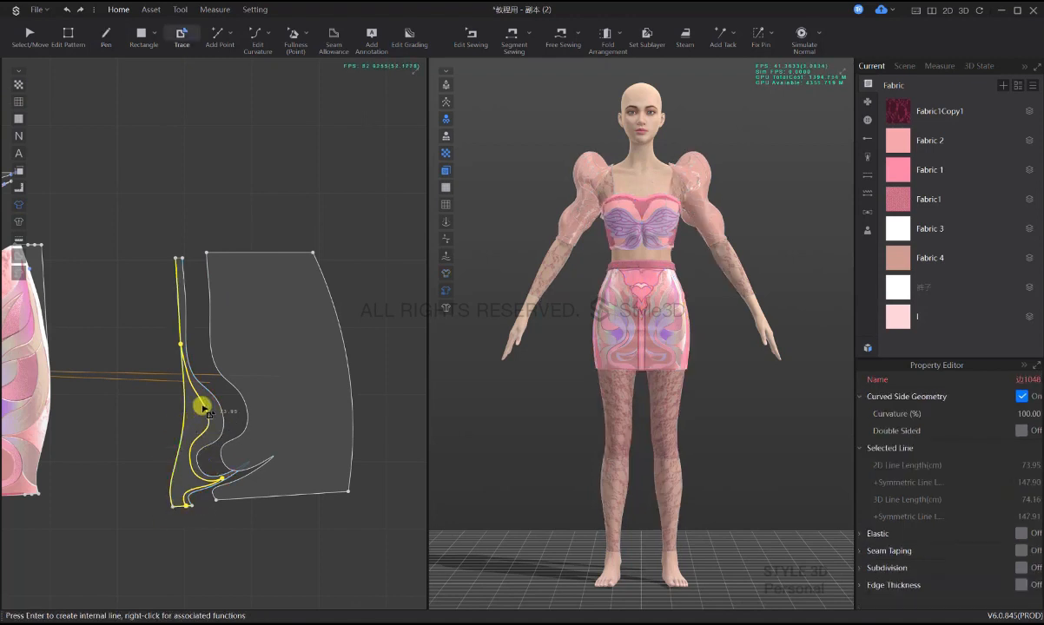
pyautogui.rightClick(206, 406)
pyautogui.click(232, 409)
pyautogui.scroll(-3, 310, 443)
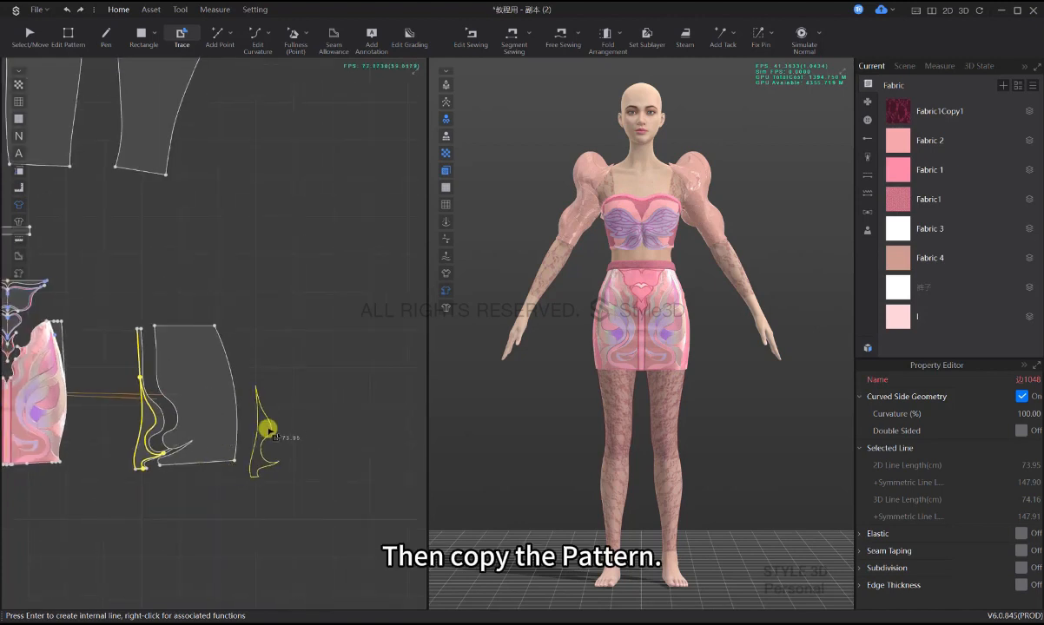
# - Place the traced wavy pattern beside the skirt panel and free-sew its long inner edge to the lower side edge of the narrow skirt strip
pyautogui.click(314, 423)
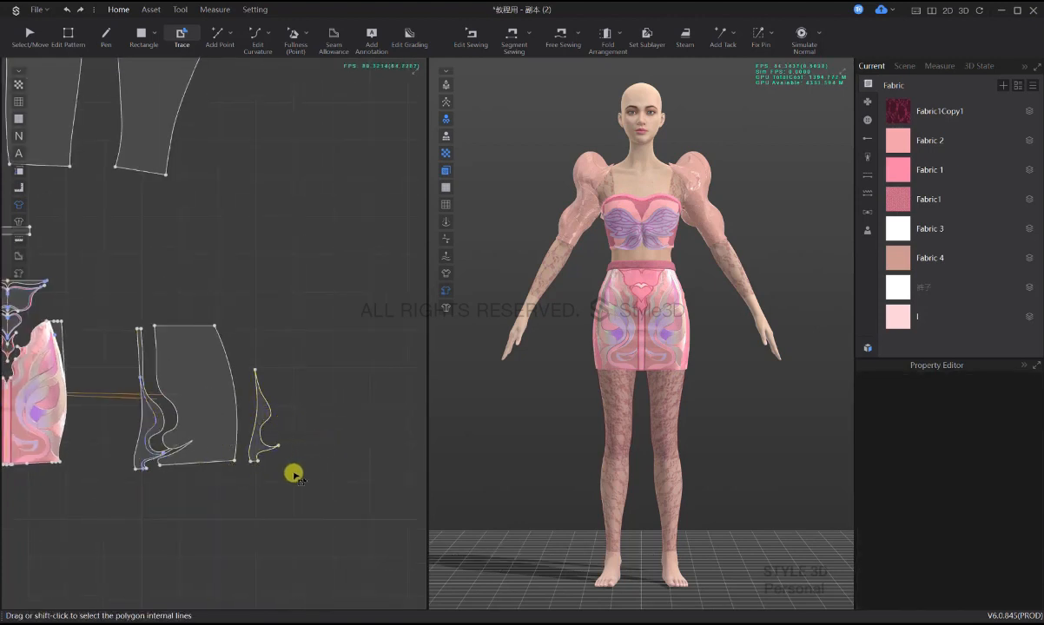
pyautogui.scroll(2, 293, 474)
pyautogui.press('m')
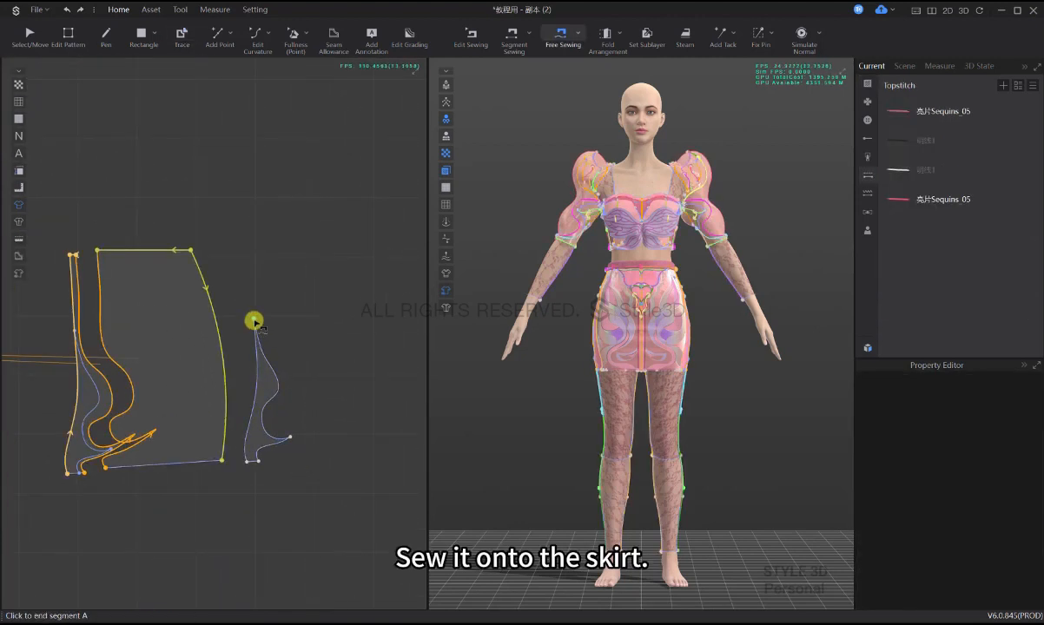
pyautogui.press('Escape')
pyautogui.click(247, 461)
pyautogui.click(253, 319)
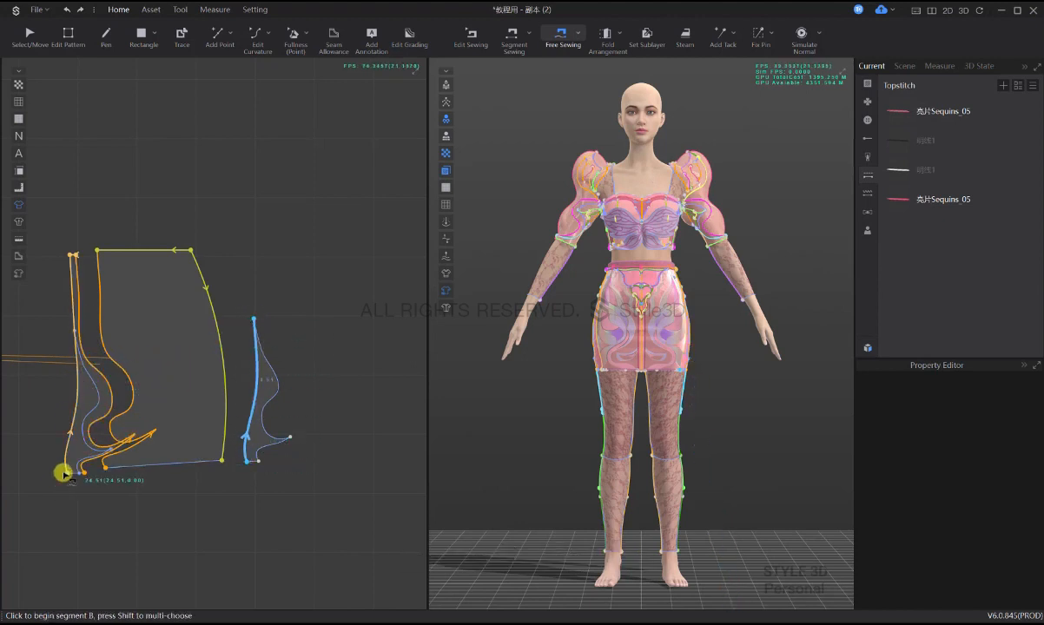
pyautogui.click(63, 473)
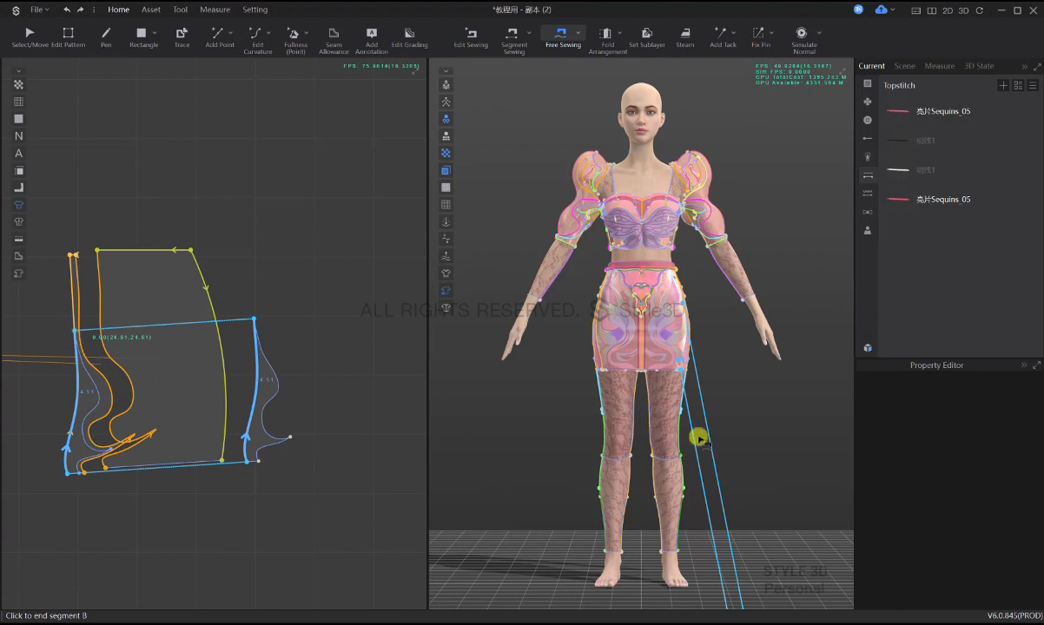
# - Move the new wavy piece up from below the avatar to beside the skirt's side in the 3D view
pyautogui.press('q')
pyautogui.moveTo(766, 489); pyautogui.dragTo(712, 421, button='middle')
pyautogui.scroll(-9, 722, 422)
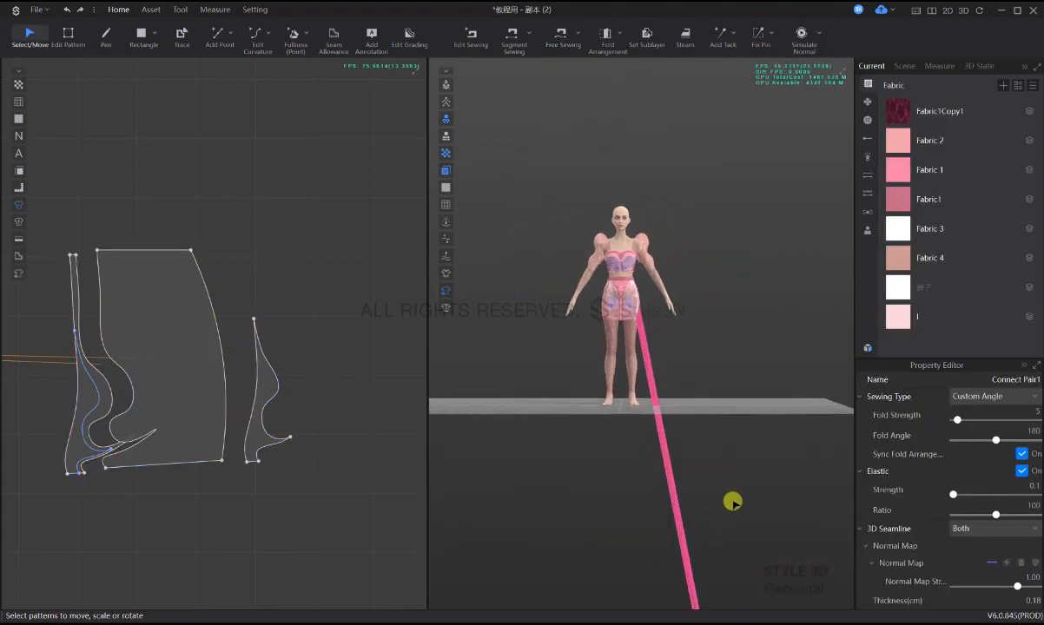
pyautogui.scroll(-3, 720, 505)
pyautogui.rightClick(679, 518)
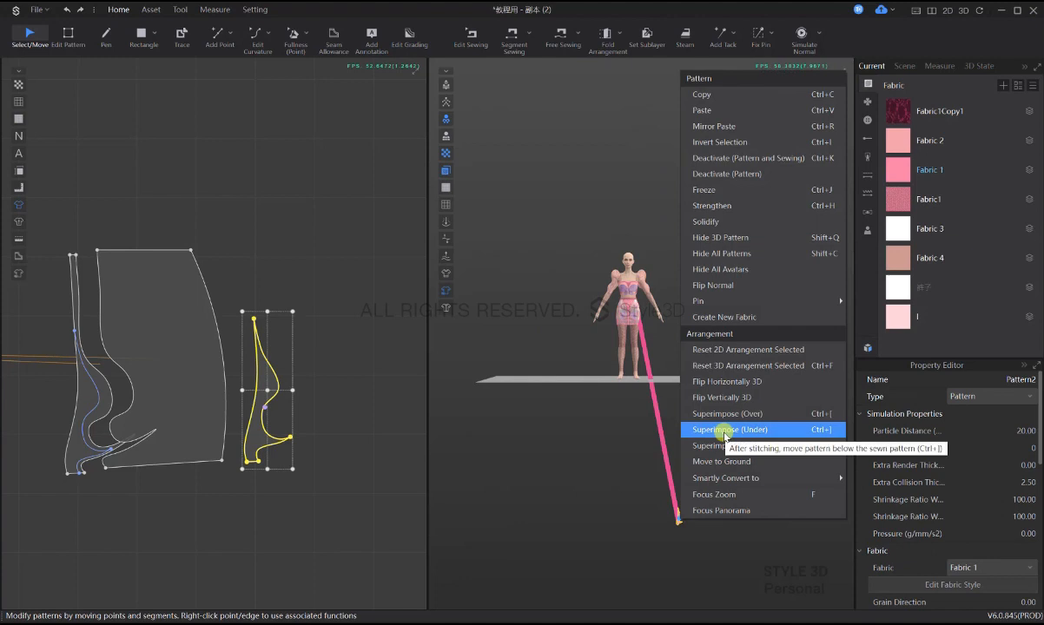
pyautogui.click(606, 488)
pyautogui.moveTo(680, 517); pyautogui.dragTo(653, 337)
pyautogui.scroll(6, 644, 314)
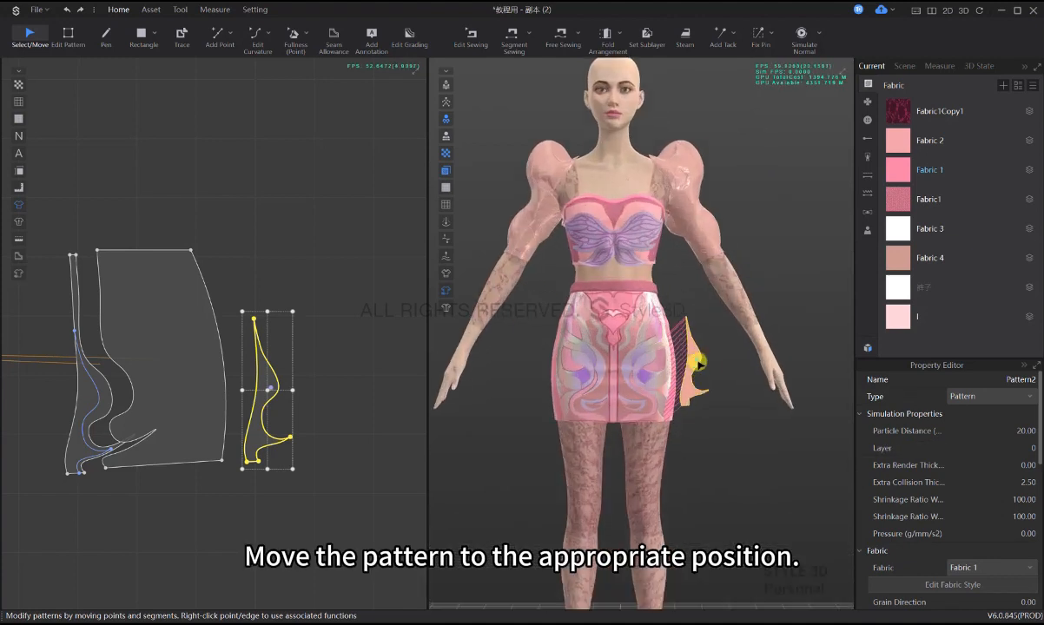
# - Apply fabric I to the wavy piece and set its particle distance to 10
pyautogui.scroll(4, 669, 421)
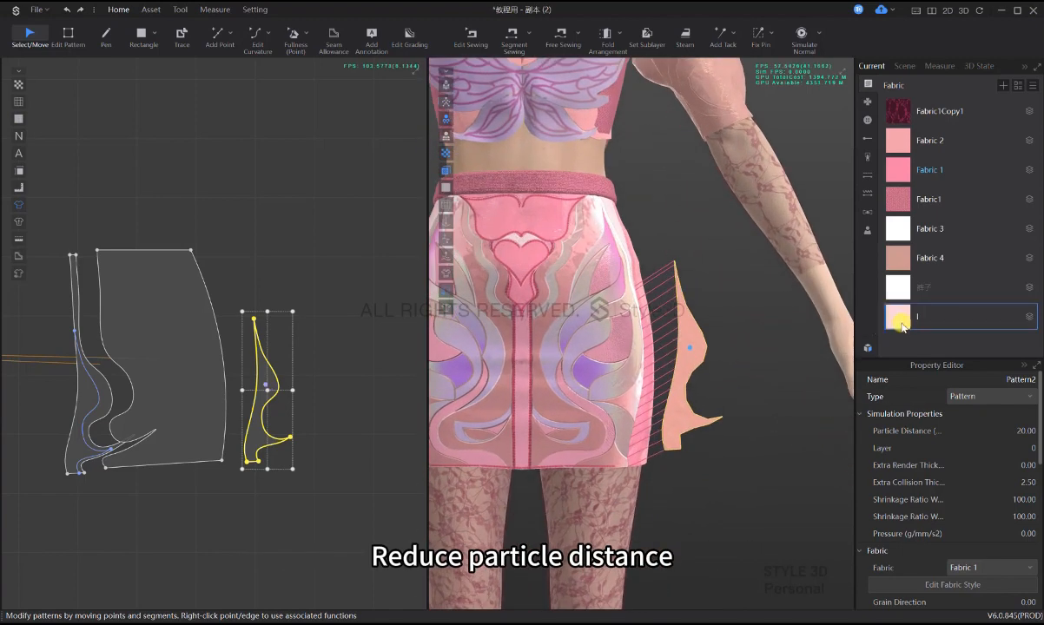
pyautogui.moveTo(714, 378); pyautogui.dragTo(716, 377)
pyautogui.doubleClick(1016, 431)
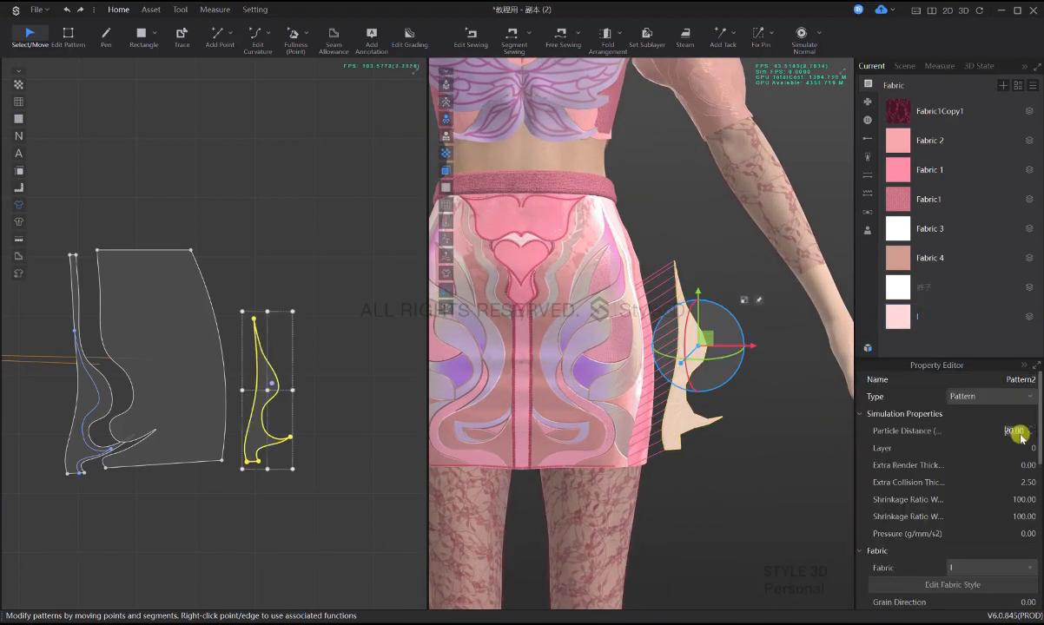
pyautogui.click(725, 470)
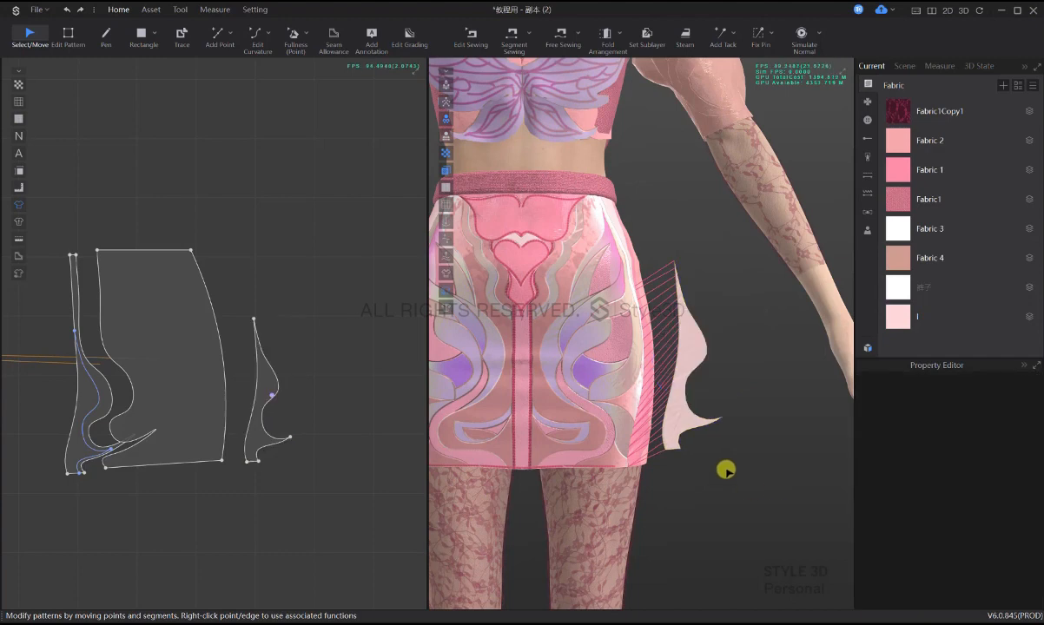
# - Move the wavy piece close against the skirt's side and simulate it onto the seam
pyautogui.press('space')
pyautogui.scroll(-4, 694, 399)
pyautogui.scroll(4, 719, 339)
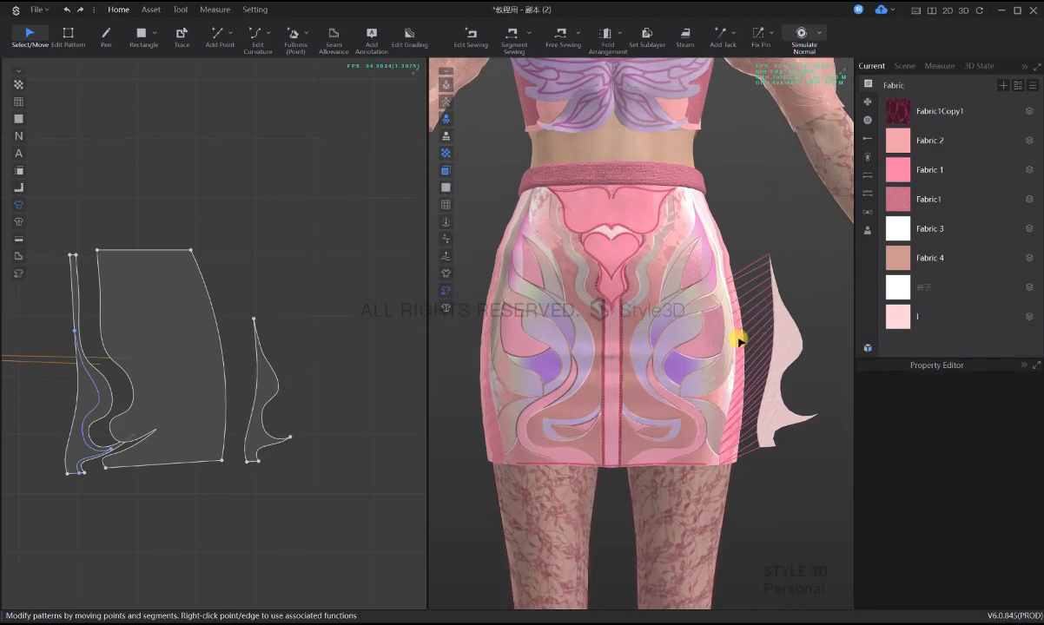
pyautogui.click(788, 349)
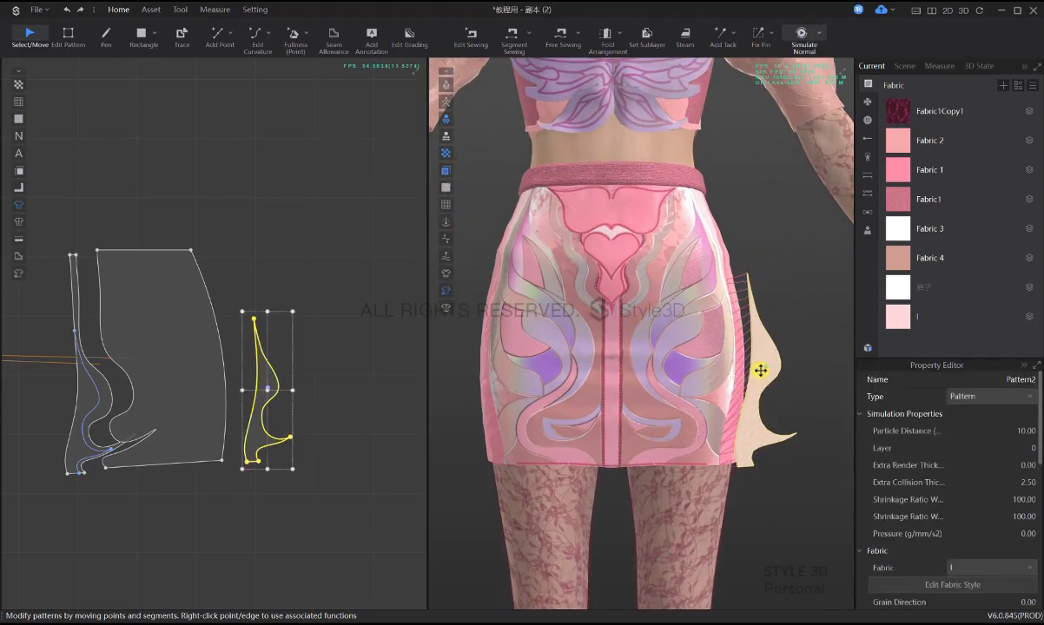
pyautogui.press('space')
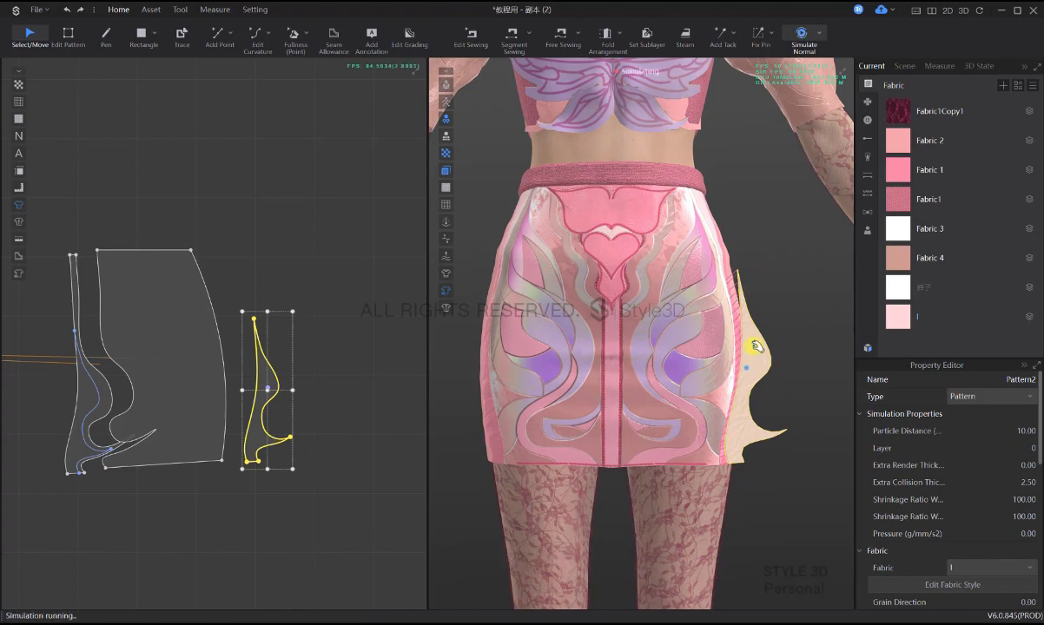
pyautogui.moveTo(744, 380); pyautogui.dragTo(757, 356)
pyautogui.click(780, 385)
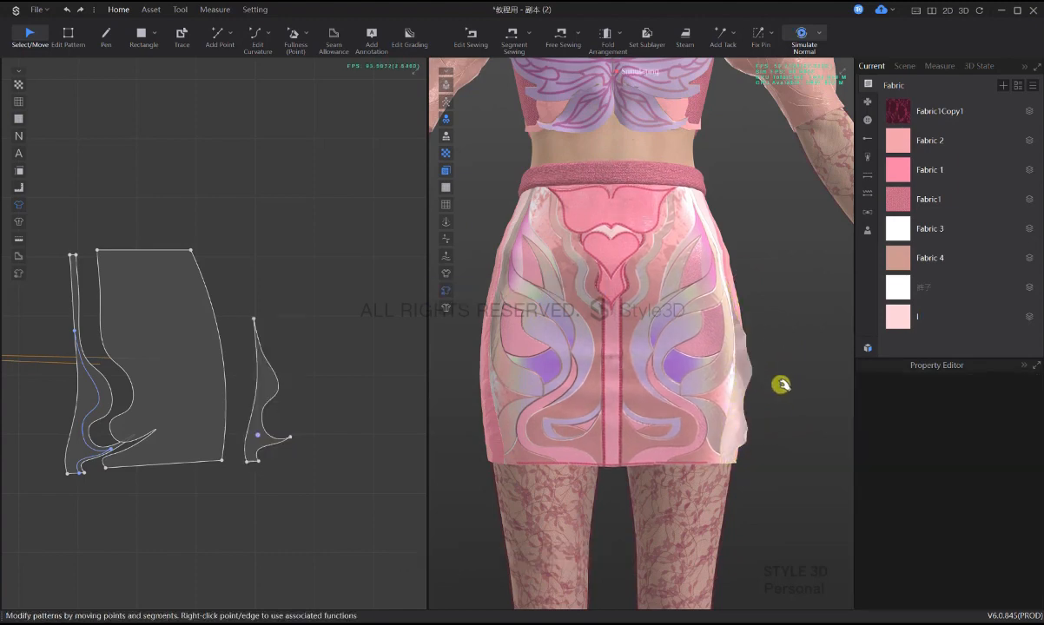
# - Pull the wavy piece outward during simulation so it flares from the skirt's side, and stop the simulation
pyautogui.moveTo(781, 384); pyautogui.dragTo(762, 382, button='right')
pyautogui.click(731, 361)
pyautogui.scroll(-3, 738, 374)
pyautogui.moveTo(714, 382); pyautogui.dragTo(748, 400)
pyautogui.click(747, 400)
pyautogui.press('2')
pyautogui.click(690, 308)
pyautogui.scroll(5, 677, 299)
pyautogui.click(571, 195)
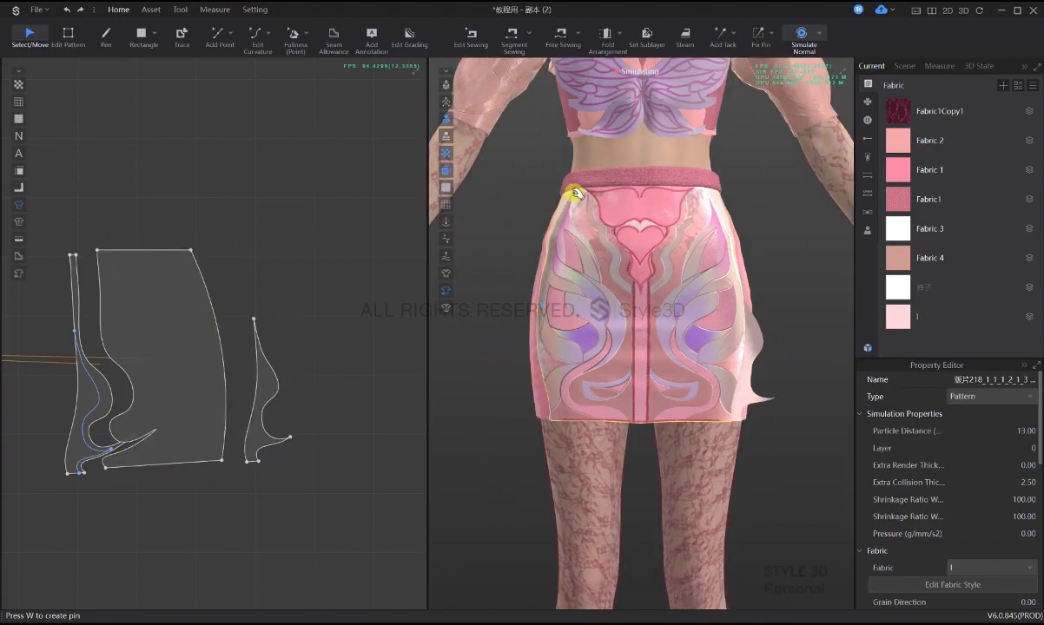
pyautogui.press('space')
# - Create a symmetry pattern of the wavy piece and place it on the opposite side of the skirt patterns
pyautogui.scroll(-3, 564, 217)
pyautogui.scroll(-4, 254, 389)
pyautogui.rightClick(260, 389)
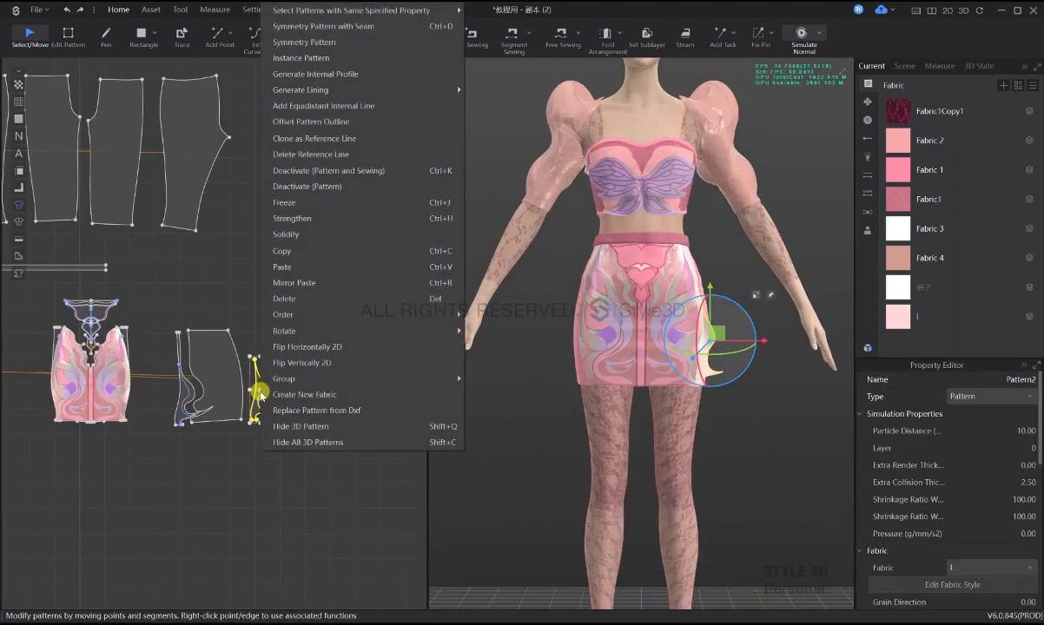
pyautogui.click(331, 42)
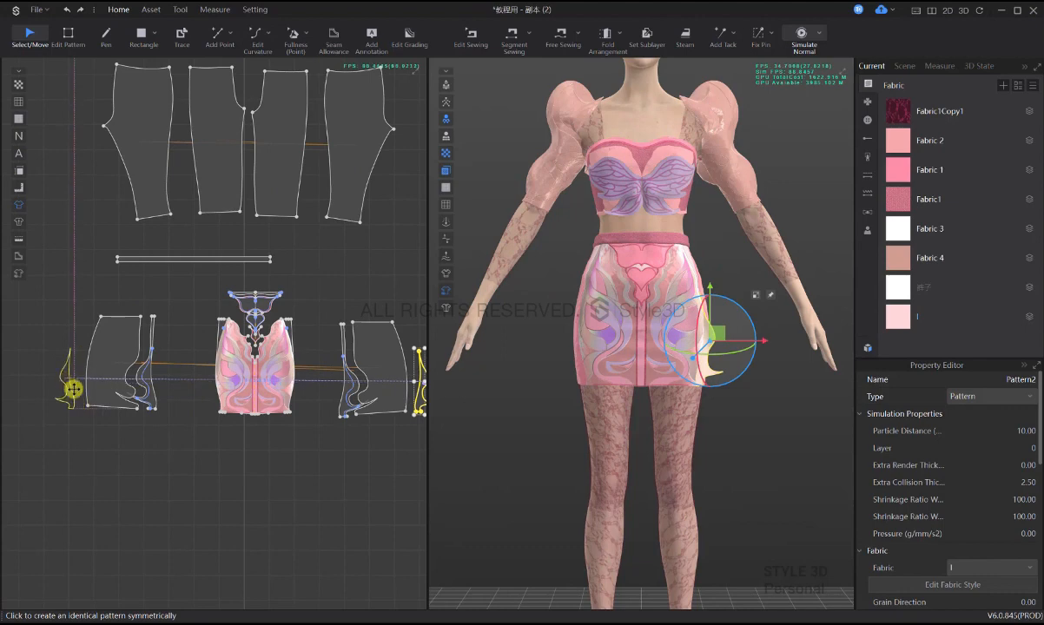
pyautogui.click(69, 387)
pyautogui.click(233, 441)
# - Try to simulate the unsewn mirrored wavy piece and pull it outward, and undo the changes
pyautogui.press('b')
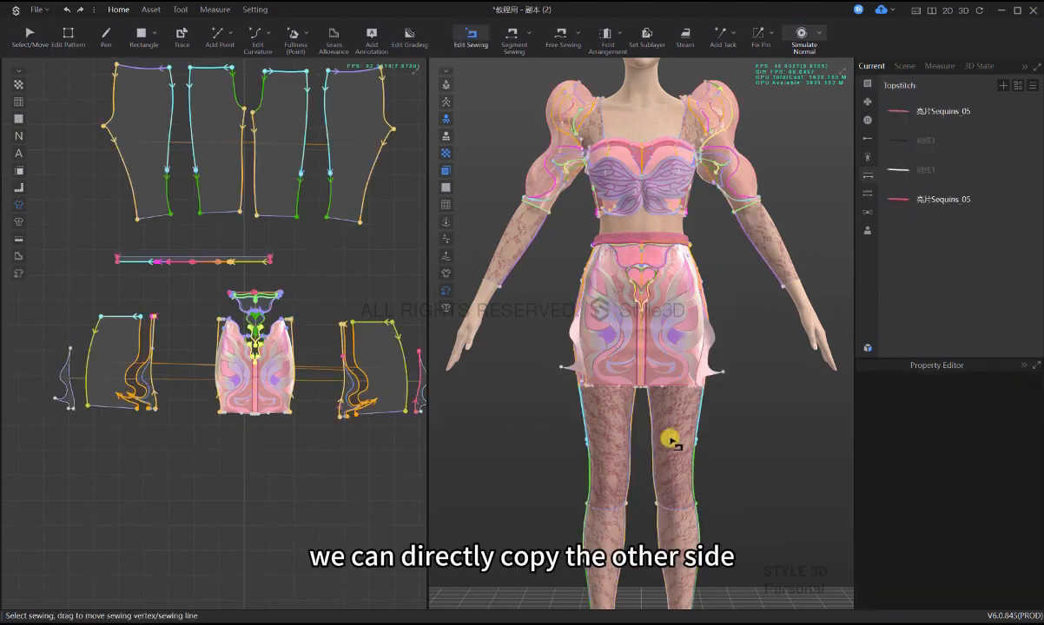
pyautogui.press('space')
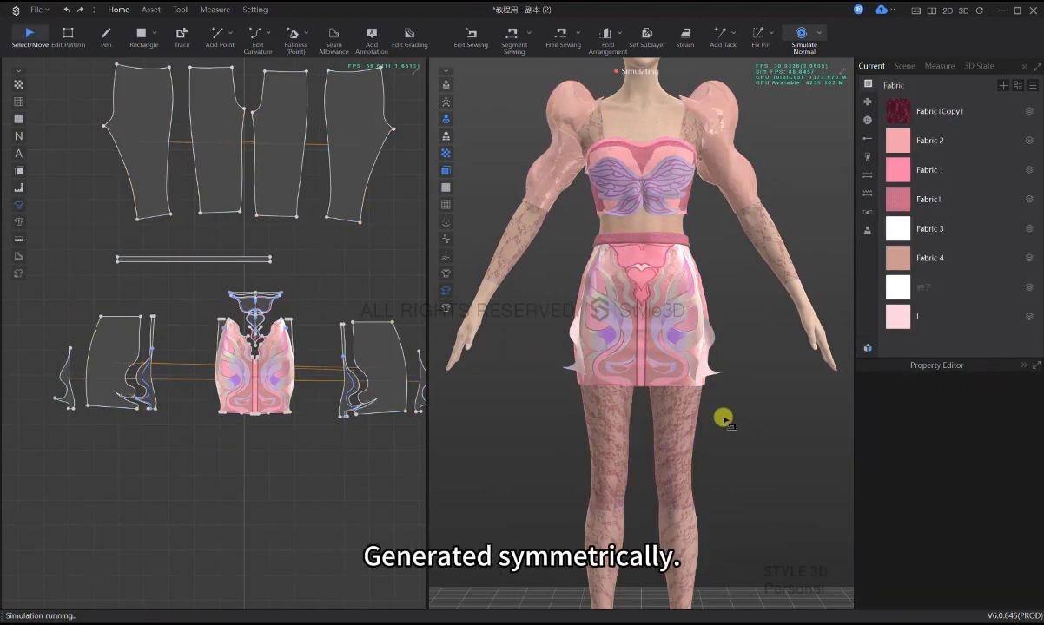
pyautogui.press('space')
pyautogui.press('space')
pyautogui.press('space')
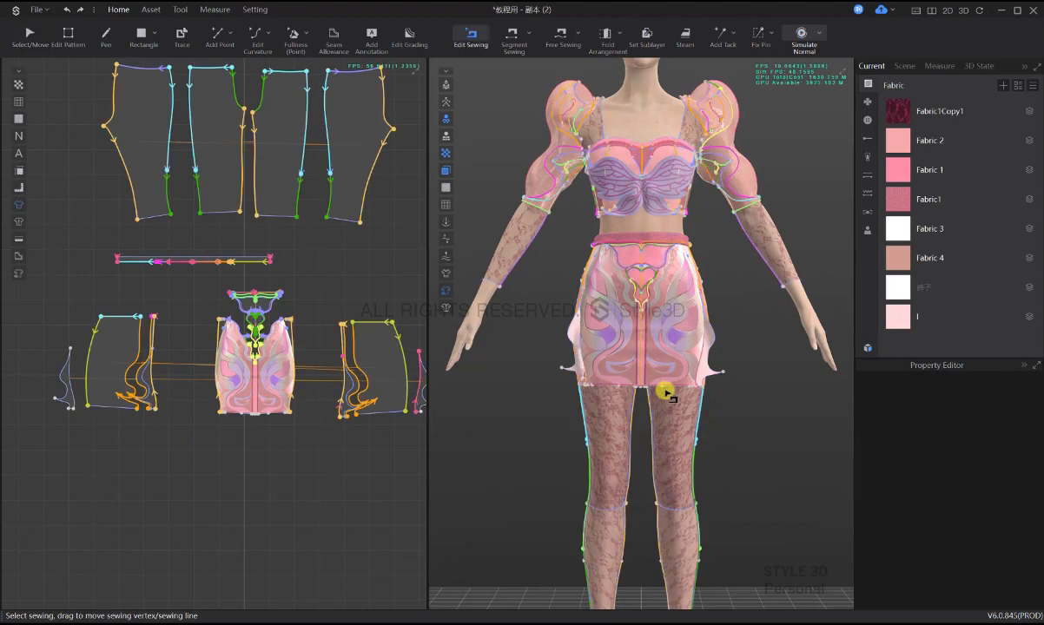
pyautogui.press('space')
pyautogui.scroll(5, 665, 393)
pyautogui.moveTo(553, 349); pyautogui.dragTo(526, 348)
pyautogui.press('space')
pyautogui.hotkey('ctrl', 'z')
pyautogui.hotkey('ctrl', 'z')
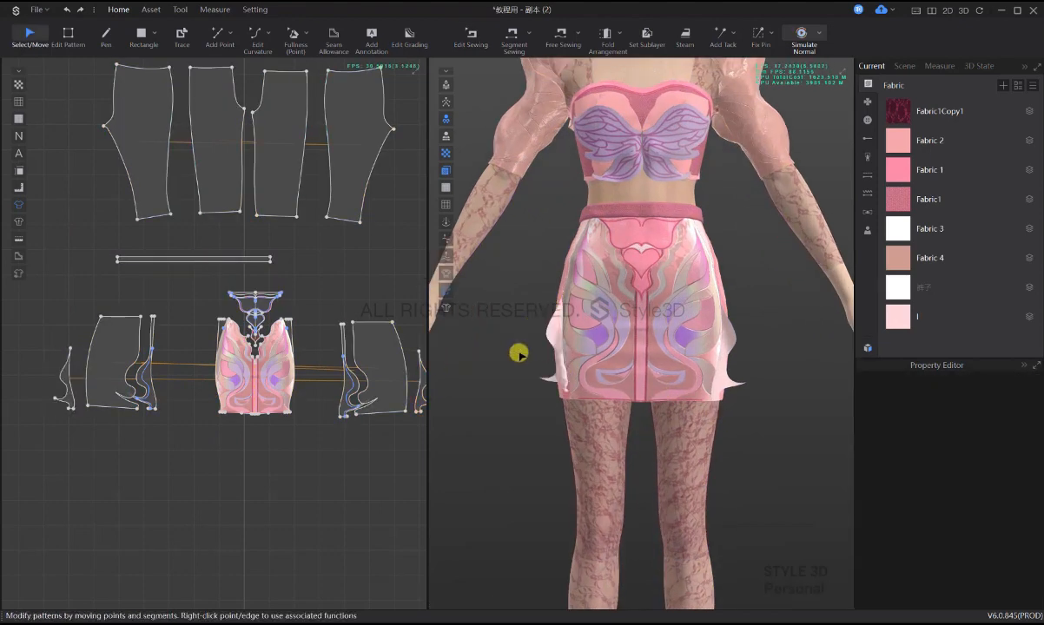
# - Make the mirrored wavy piece's 3D shape symmetrical to its counterpart on the other side of the skirt
pyautogui.rightClick(550, 336)
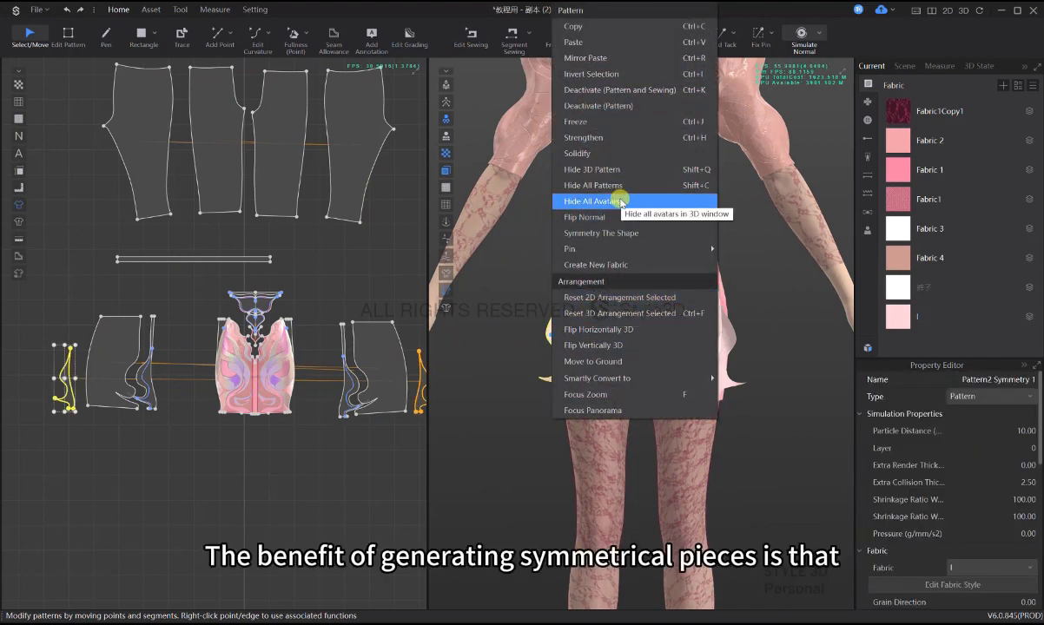
pyautogui.click(599, 218)
pyautogui.click(768, 419)
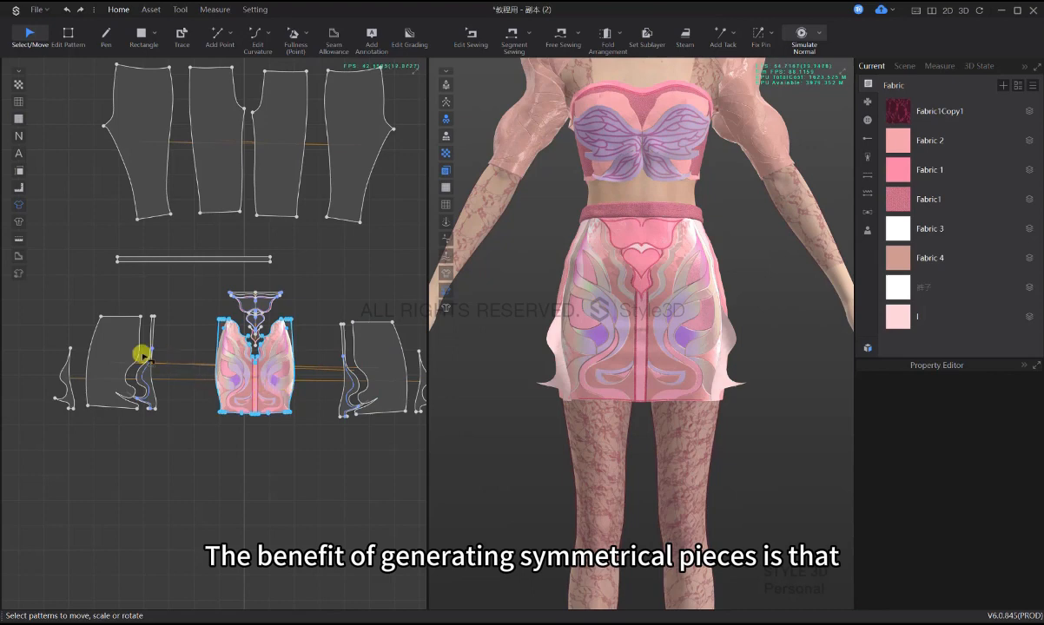
# - Free-sew the mirrored wavy piece's long inner edge to the lower side edge of the matching narrow skirt strip
pyautogui.press('m')
pyautogui.click(74, 406)
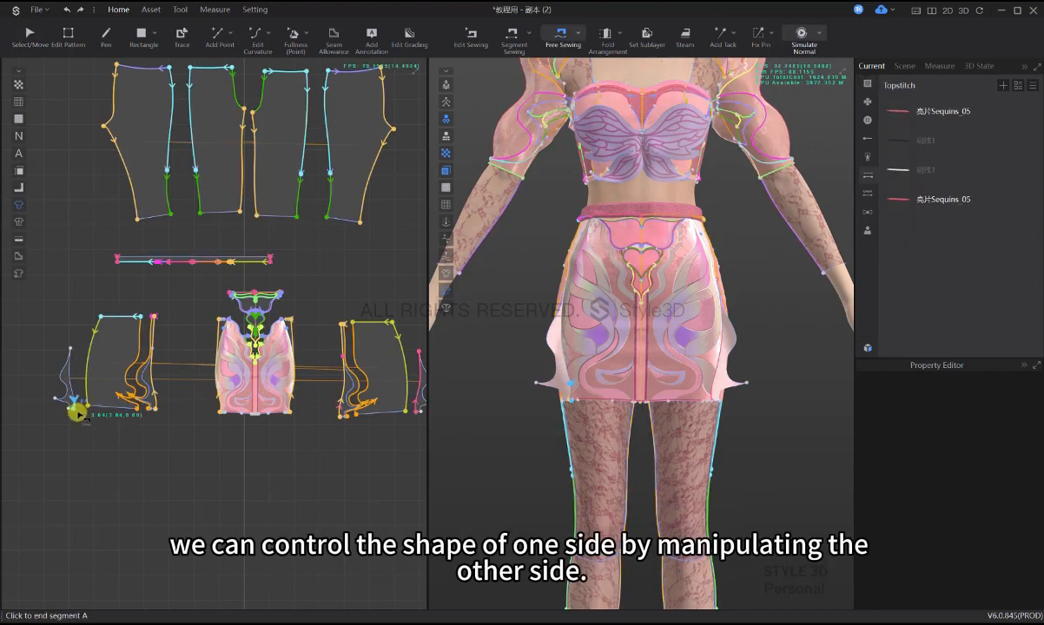
pyautogui.click(69, 349)
pyautogui.scroll(4, 135, 412)
pyautogui.scroll(2, 168, 407)
pyautogui.click(191, 402)
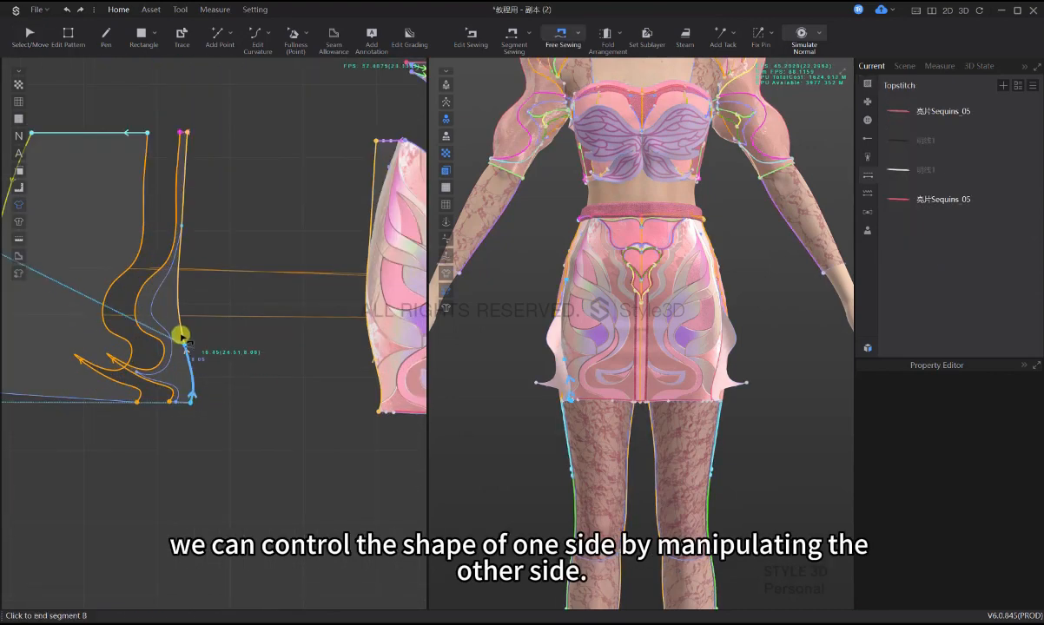
pyautogui.click(178, 232)
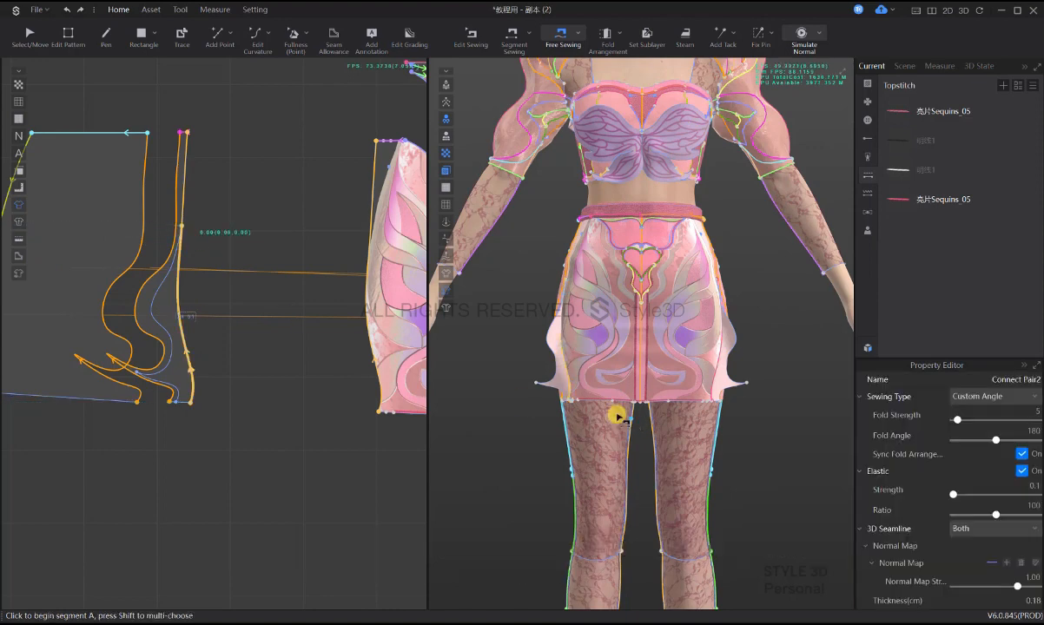
# - Simulate the garment with both wavy side pieces sewn on, and stop the simulation
pyautogui.press('space')
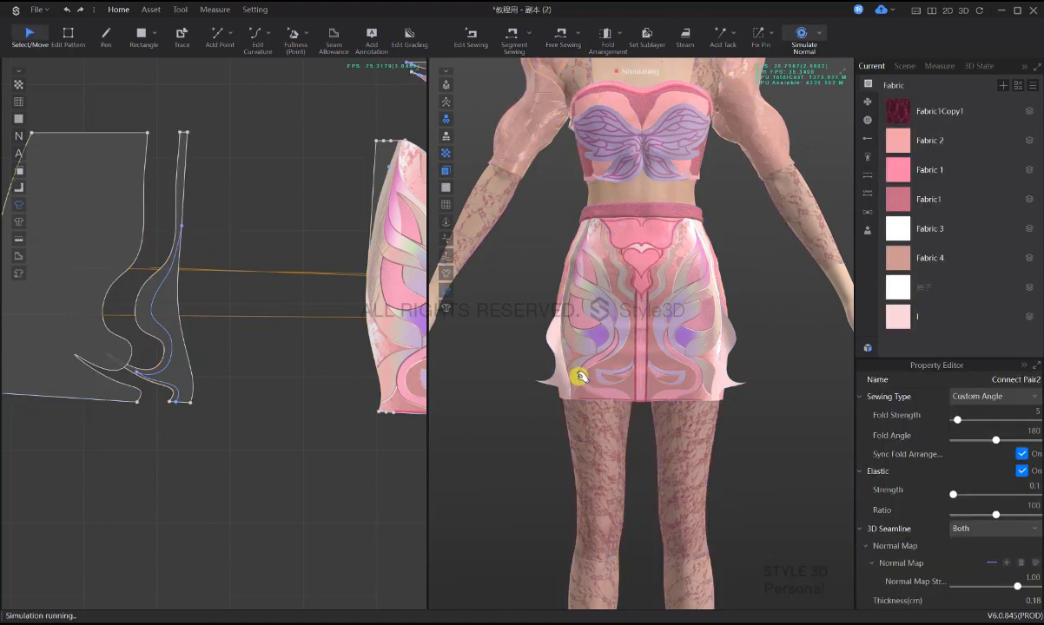
pyautogui.click(777, 443)
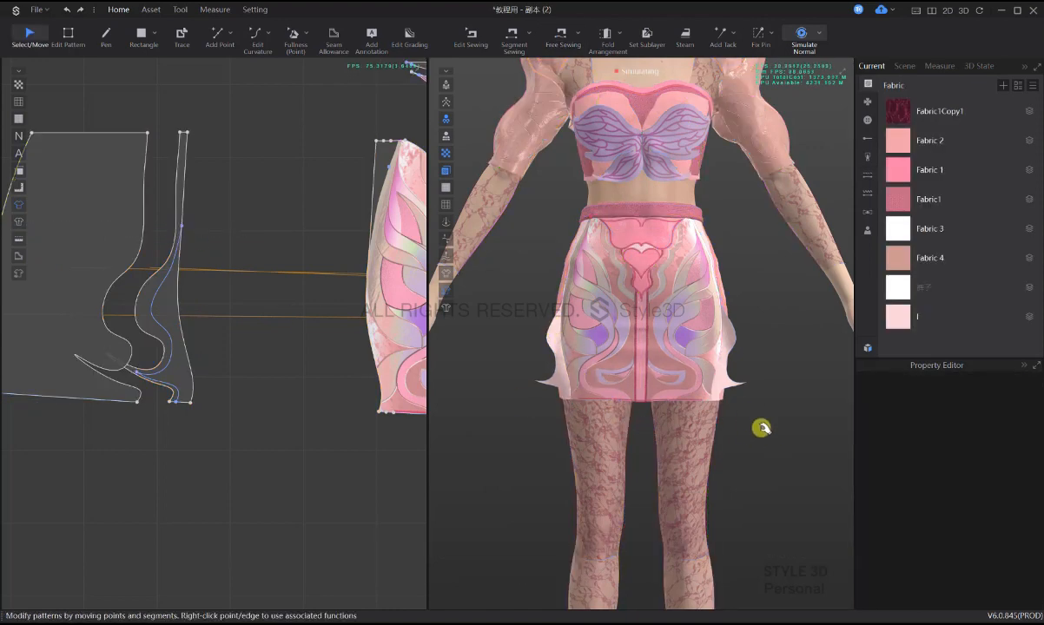
pyautogui.scroll(-4, 759, 426)
pyautogui.press('space')
# - Delete the wavy internal line inside the narrow skirt strip
pyautogui.press('q')
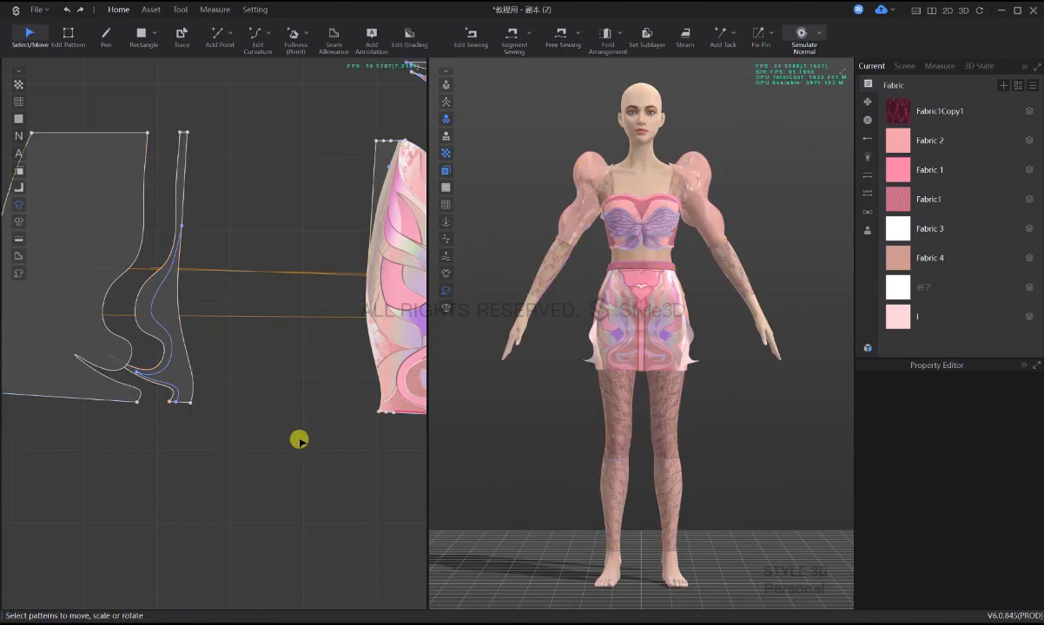
pyautogui.scroll(-5, 226, 422)
pyautogui.scroll(8, 214, 426)
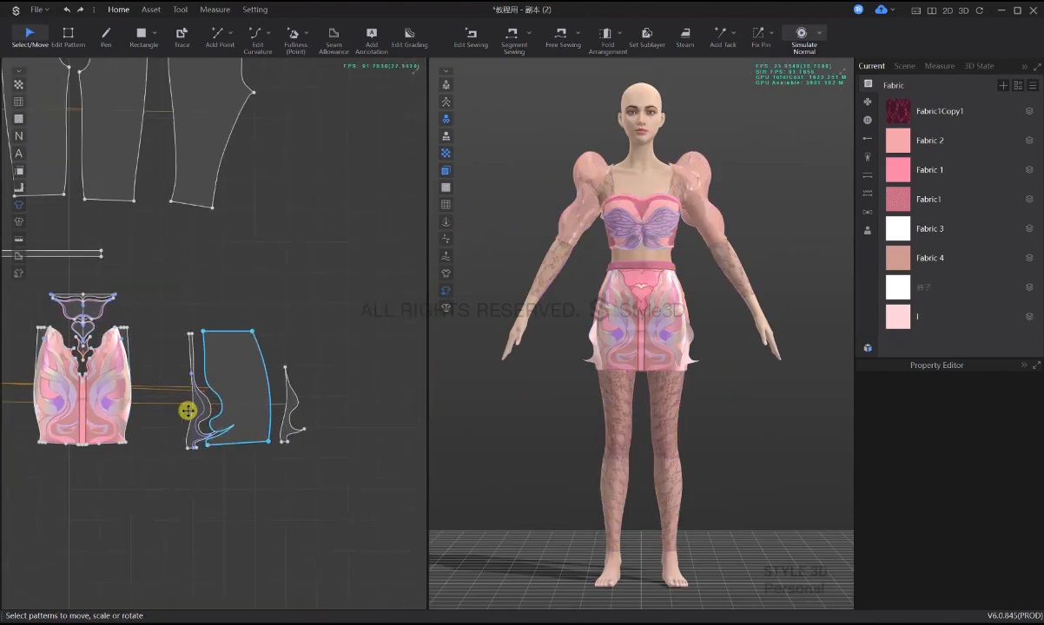
pyautogui.press('w')
pyautogui.click(177, 382)
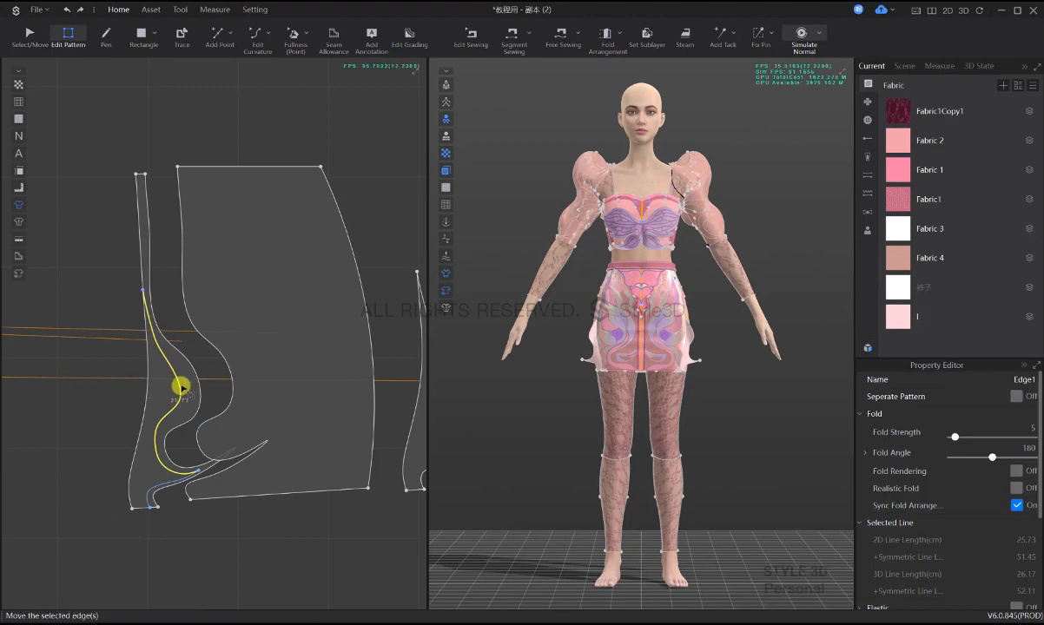
pyautogui.press('Delete')
pyautogui.moveTo(179, 382); pyautogui.dragTo(259, 408, button='middle')
pyautogui.scroll(-8, 259, 408)
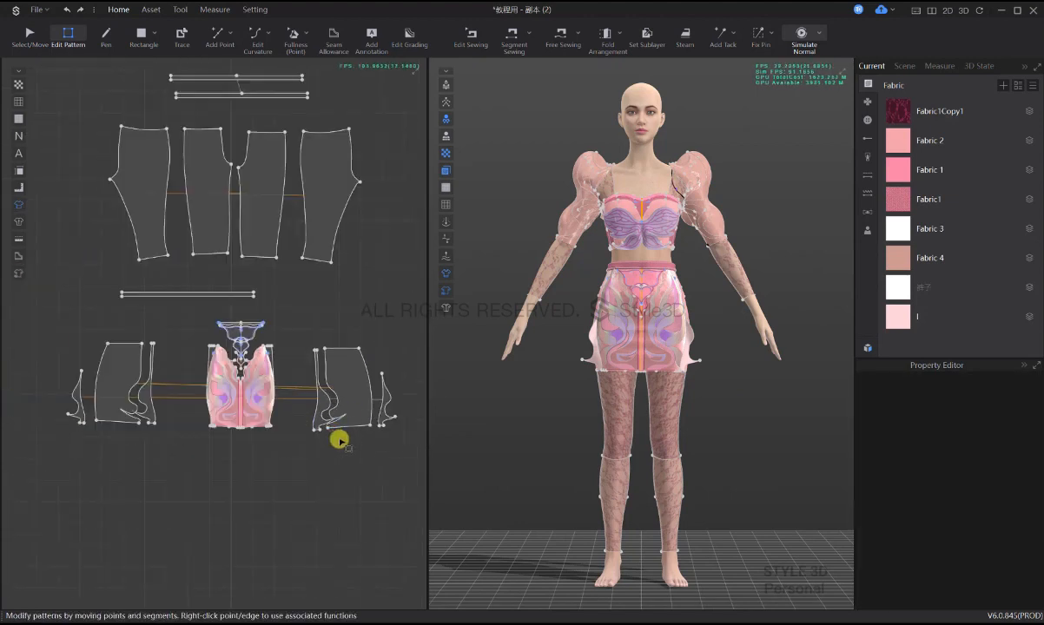
# - Draw a wavy internal line inside the decorative side piece, running from its upper inner edge toward the lower spike
pyautogui.scroll(6, 326, 442)
pyautogui.press('q')
pyautogui.moveTo(345, 431); pyautogui.dragTo(282, 441, button='middle')
pyautogui.scroll(5, 299, 417)
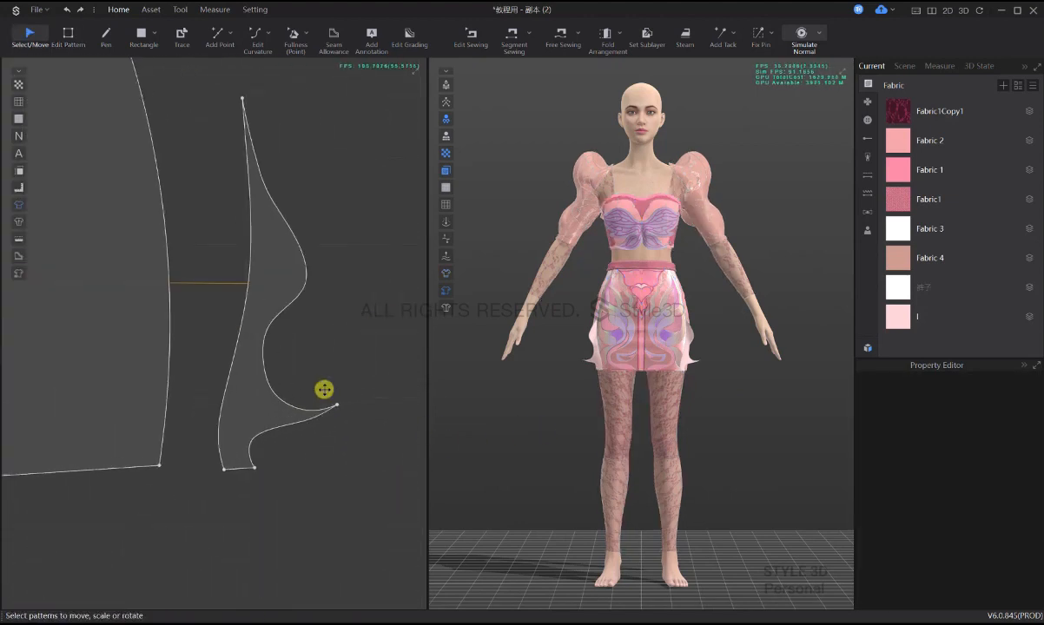
pyautogui.scroll(-1, 324, 400)
pyautogui.moveTo(324, 382); pyautogui.dragTo(324, 407, button='middle')
pyautogui.scroll(3, 324, 405)
pyautogui.press('e')
pyautogui.click(236, 175)
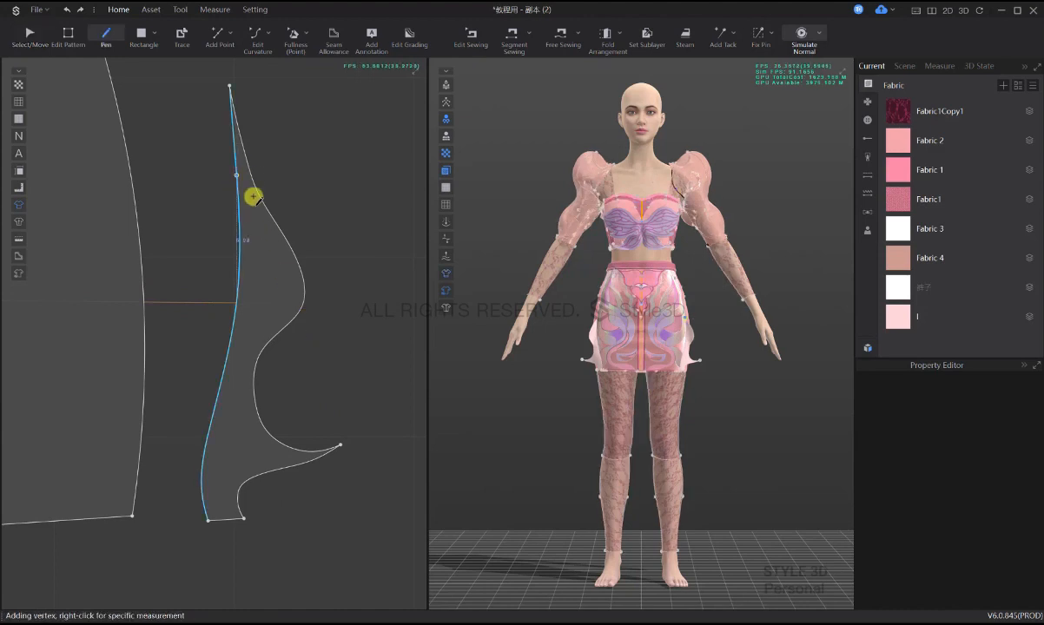
pyautogui.click(266, 237)
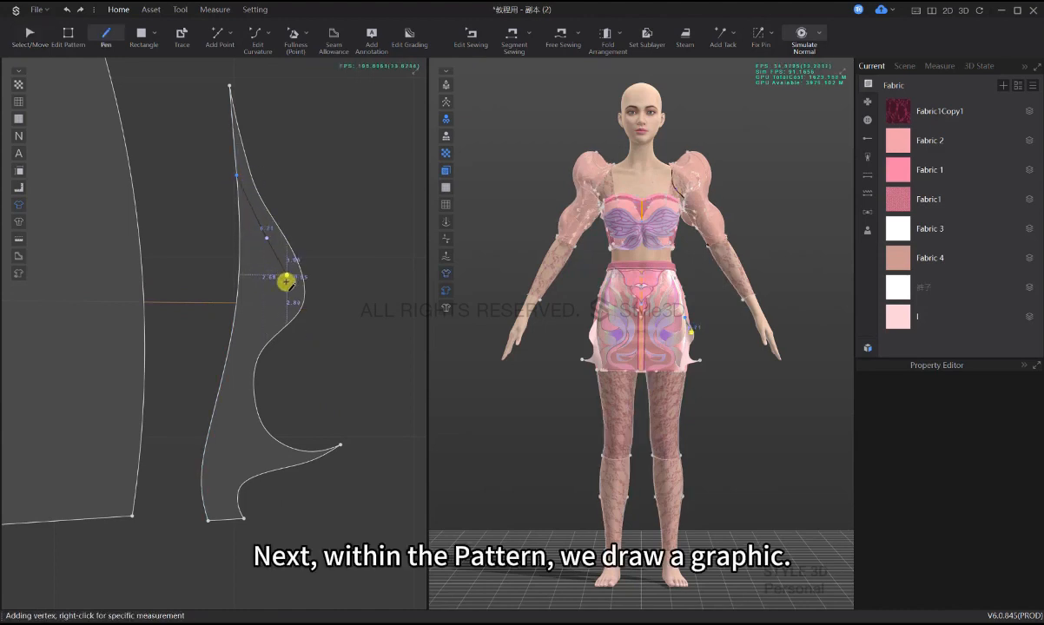
pyautogui.click(288, 274)
pyautogui.click(272, 320)
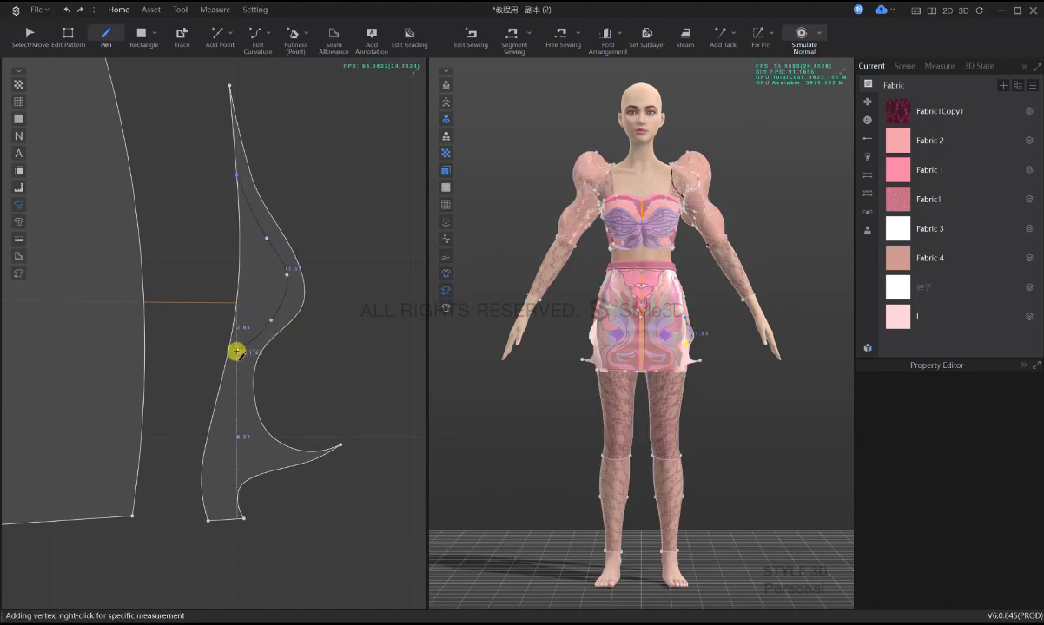
pyautogui.click(236, 351)
pyautogui.click(282, 466)
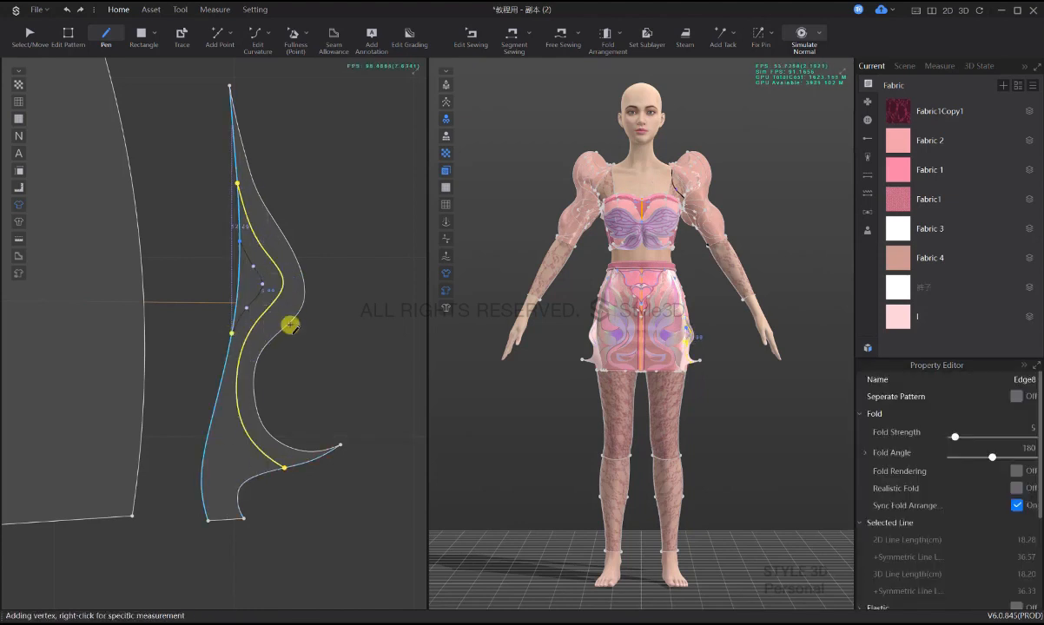
# - Finish the shorter curve beside the wavy internal line and draw a closed curved graphic in the side piece's lower corner
pyautogui.click(232, 333)
pyautogui.click(226, 404)
pyautogui.click(261, 466)
pyautogui.click(228, 509)
pyautogui.click(214, 511)
pyautogui.click(213, 461)
pyautogui.click(226, 404)
# - Apply the second 亮片Sequins_05 segment topstitch to the wavy internal lines in the upper part of the side piece
pyautogui.click(868, 139)
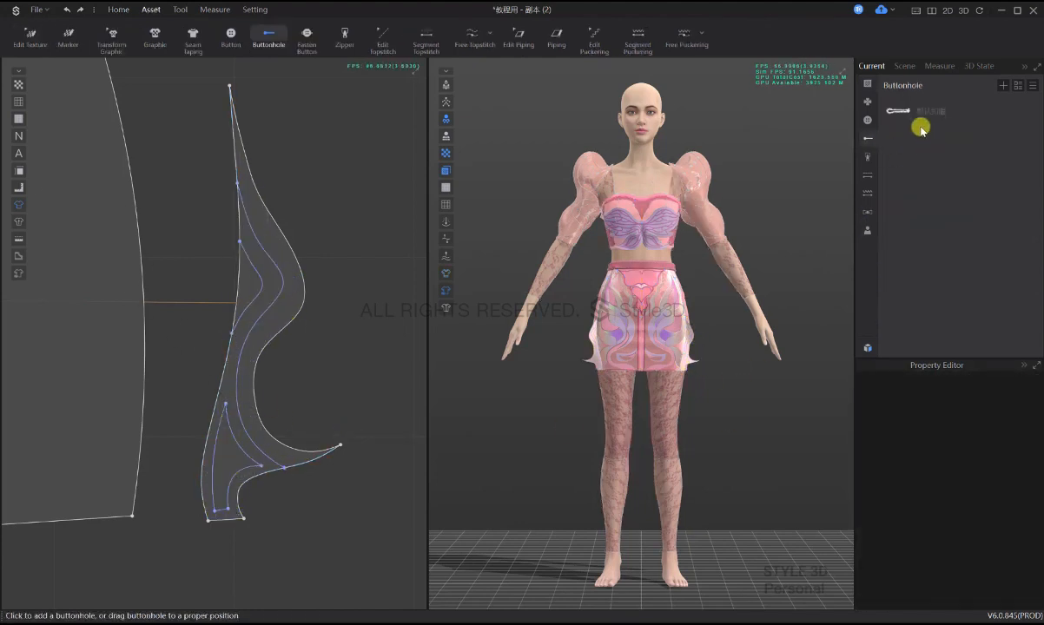
pyautogui.click(906, 113)
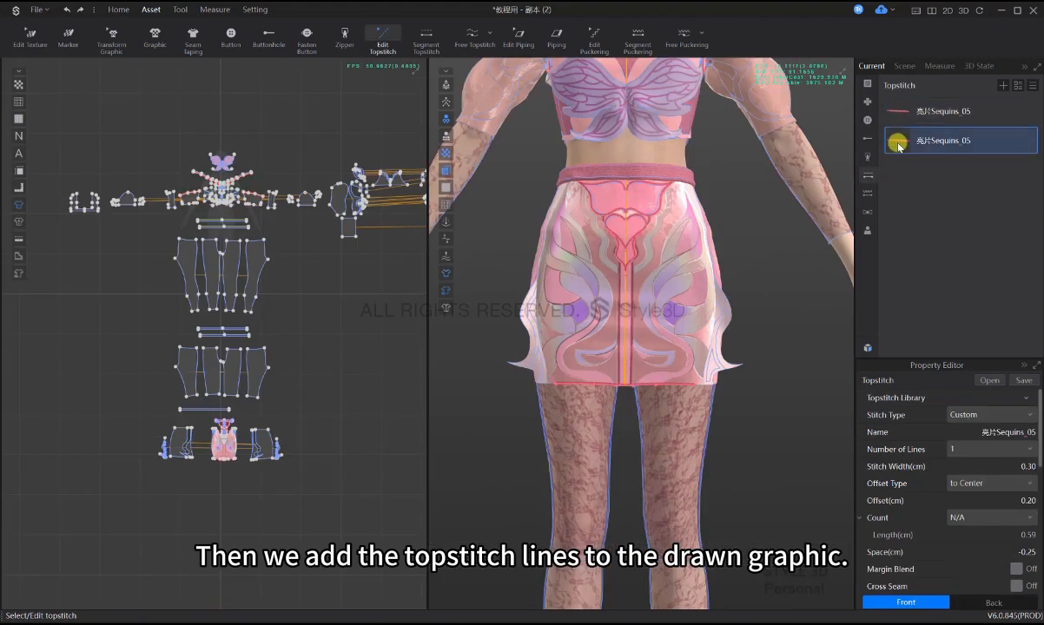
pyautogui.doubleClick(869, 140)
pyautogui.scroll(2, 652, 334)
pyautogui.scroll(2, 270, 469)
pyautogui.scroll(6, 260, 520)
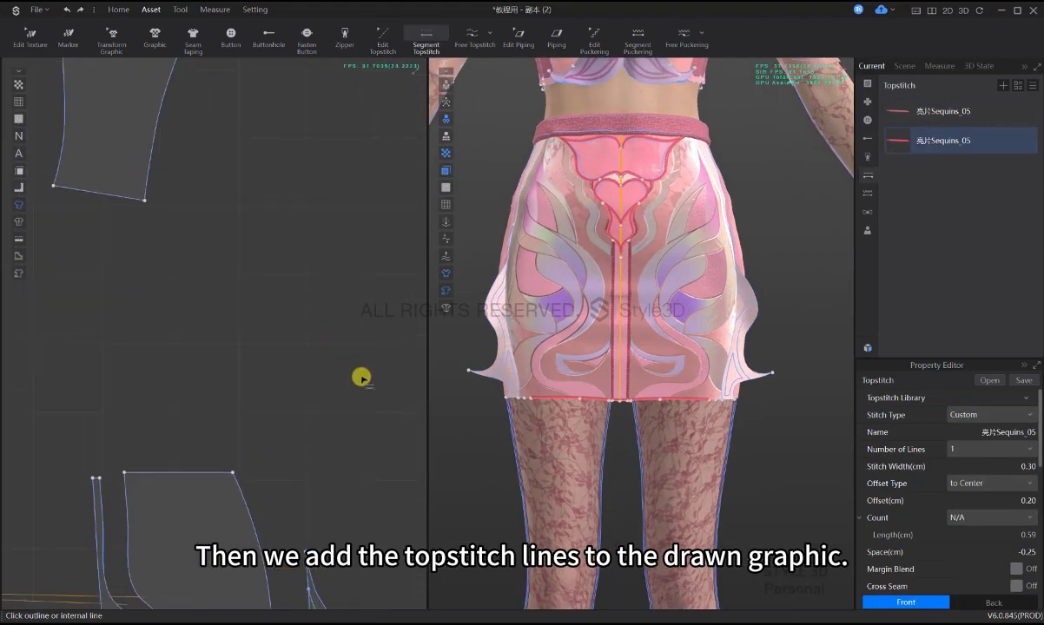
pyautogui.scroll(-2, 347, 373)
pyautogui.moveTo(306, 354); pyautogui.dragTo(263, 116, button='middle')
pyautogui.scroll(6, 289, 326)
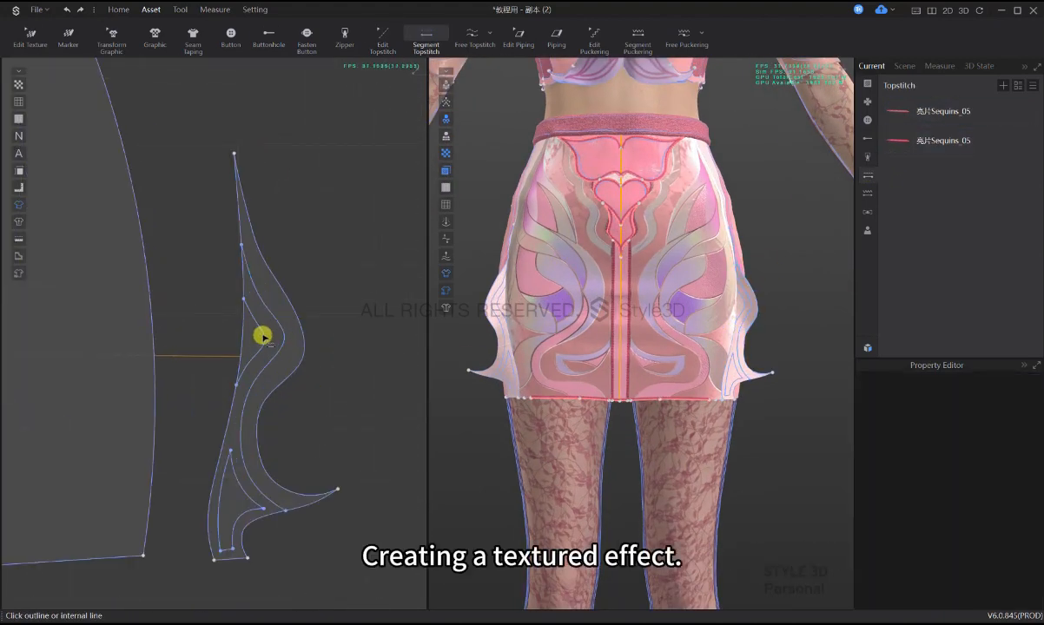
pyautogui.click(263, 334)
# - Topstitch the long curved sides of the closed graphic in the side piece's lower corner
pyautogui.click(228, 465)
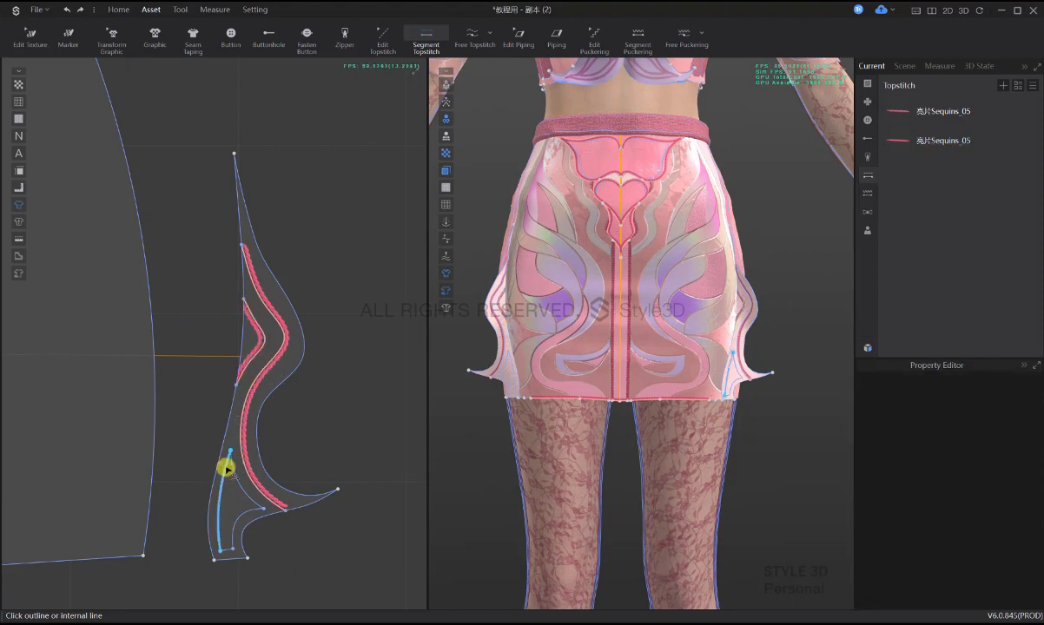
pyautogui.click(244, 503)
pyautogui.click(246, 496)
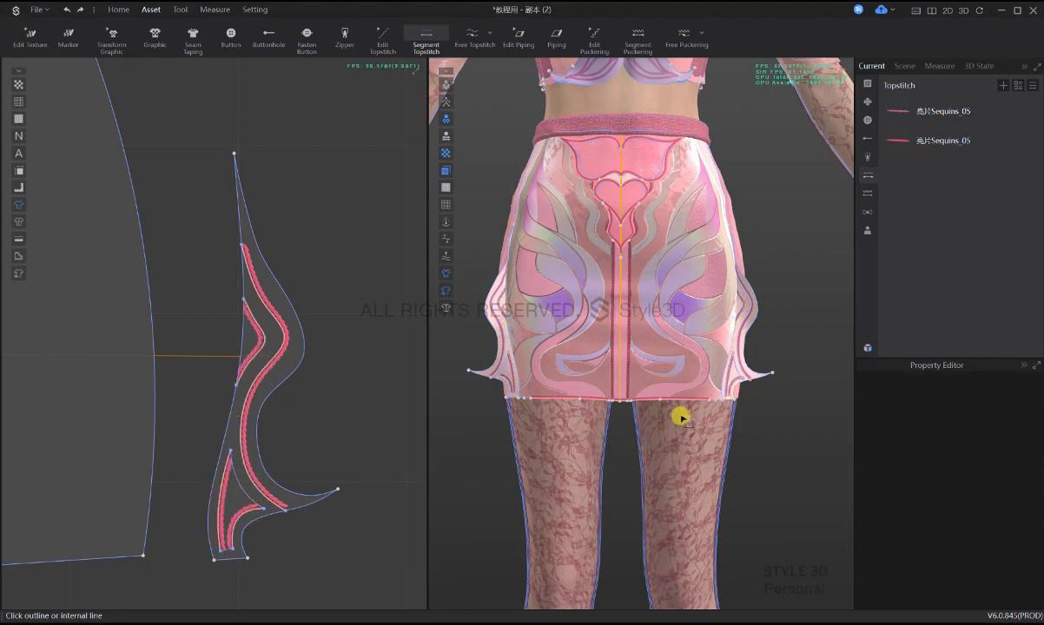
# - Examine the sequin topstitching on the side piece up close in the 3D view
pyautogui.moveTo(680, 416); pyautogui.dragTo(662, 412, button='right')
pyautogui.scroll(4, 768, 395)
pyautogui.moveTo(773, 395); pyautogui.dragTo(722, 443, button='middle')
pyautogui.press('q')
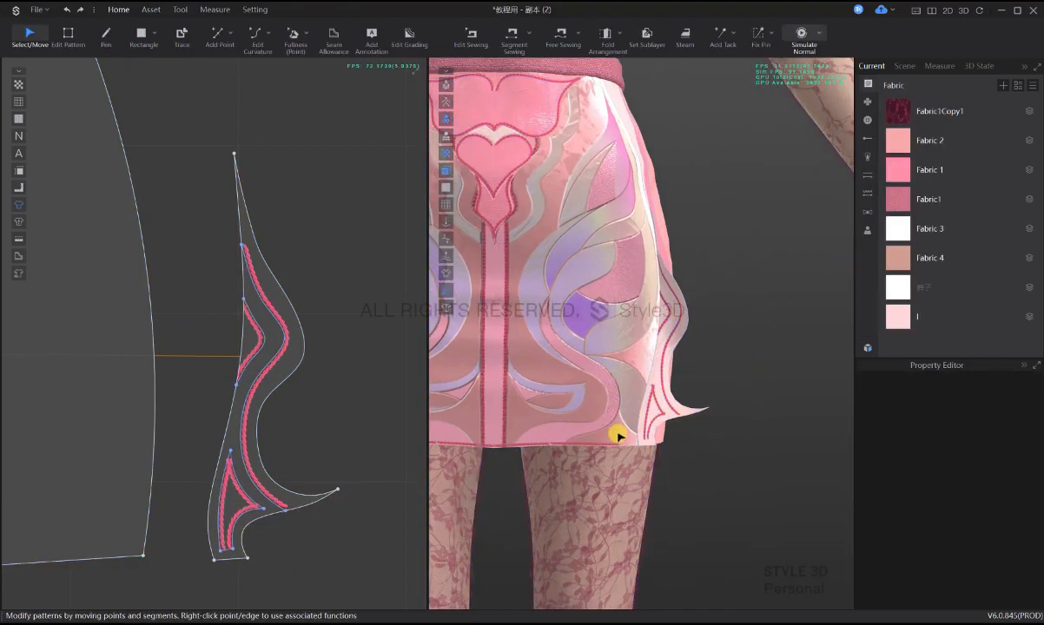
pyautogui.press('2')
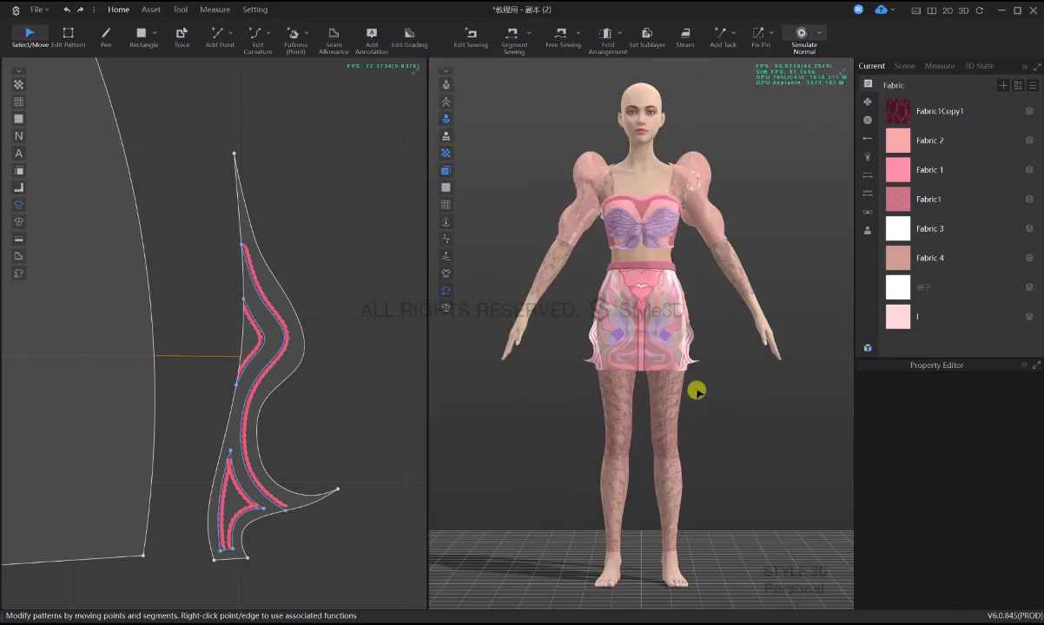
pyautogui.scroll(5, 696, 391)
pyautogui.press('q')
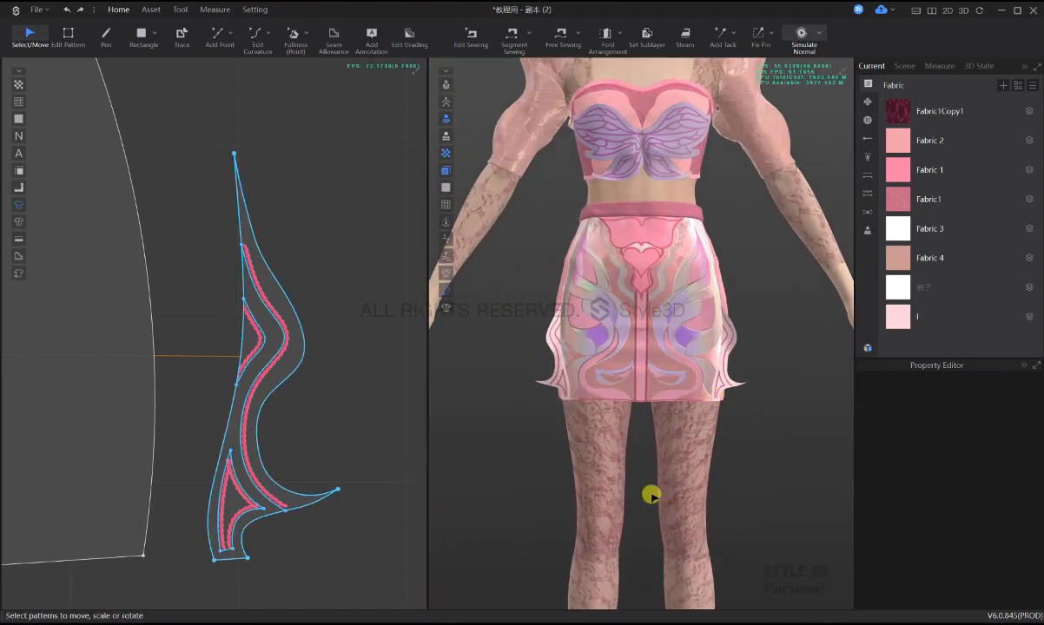
pyautogui.scroll(6, 621, 479)
pyautogui.moveTo(773, 530); pyautogui.dragTo(597, 509, button='middle')
pyautogui.scroll(2, 641, 469)
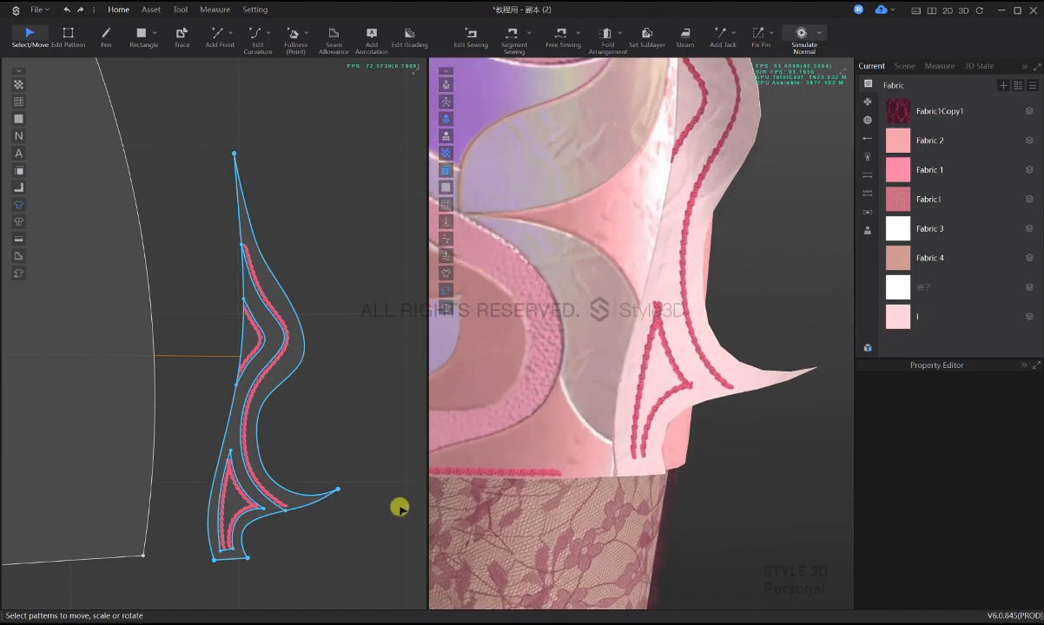
# - Topstitch the short bottom segment of the closed corner graphic and check the garment from the front and side
pyautogui.click(393, 504)
pyautogui.press('k')
pyautogui.click(229, 552)
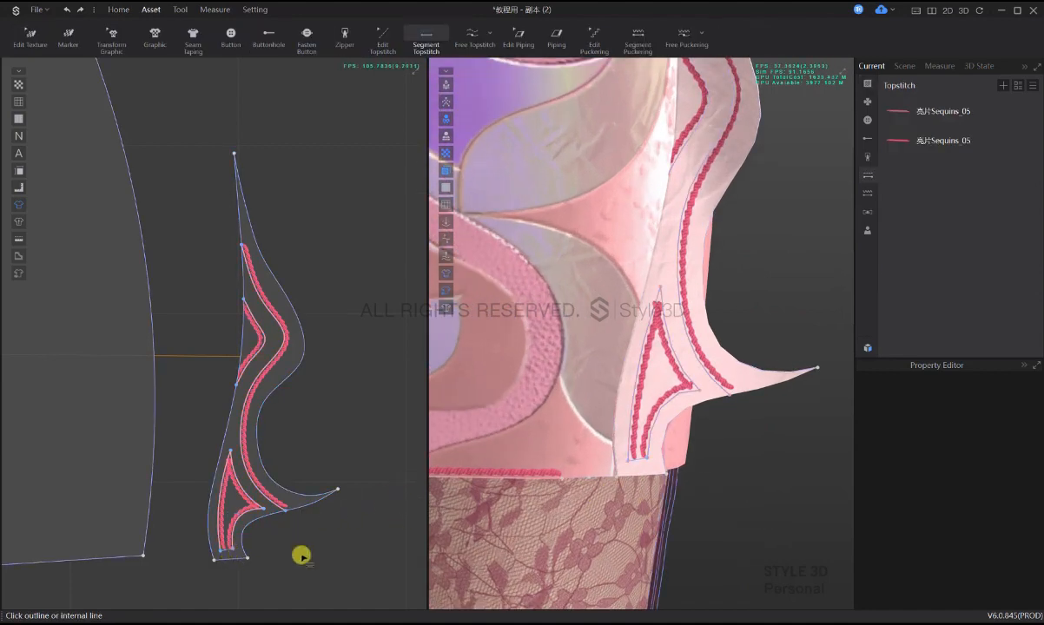
pyautogui.press('a')
pyautogui.press('2')
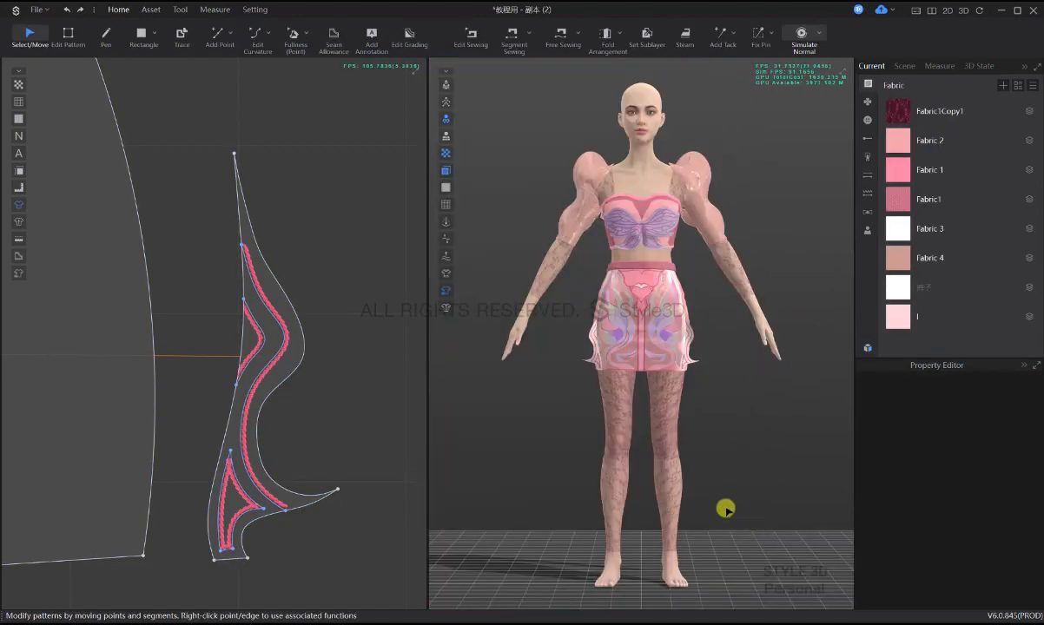
pyautogui.moveTo(755, 430); pyautogui.dragTo(603, 429, button='right')
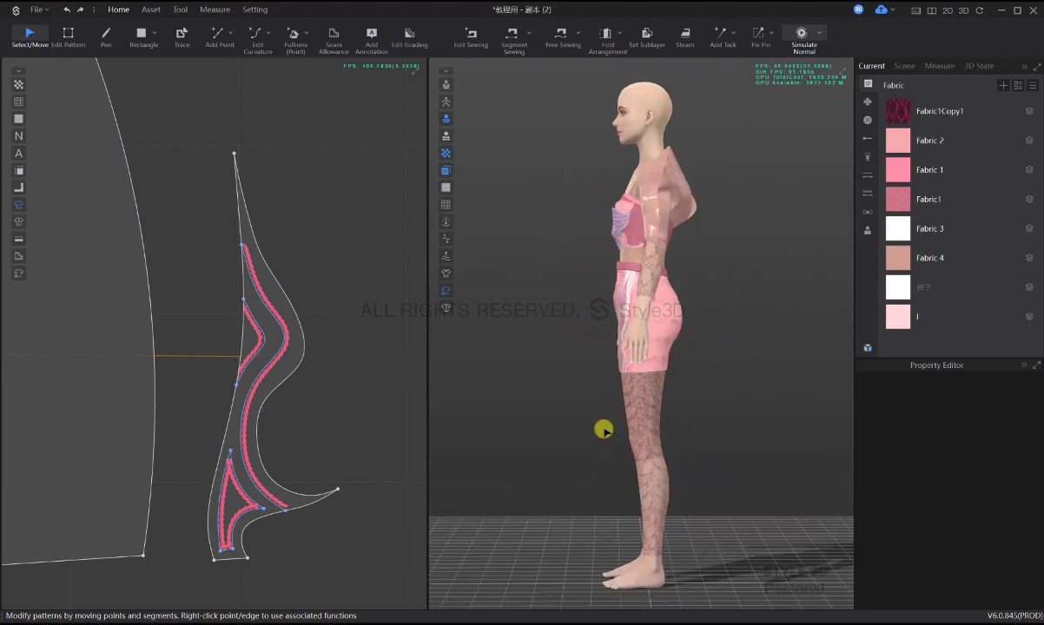
pyautogui.press('2')
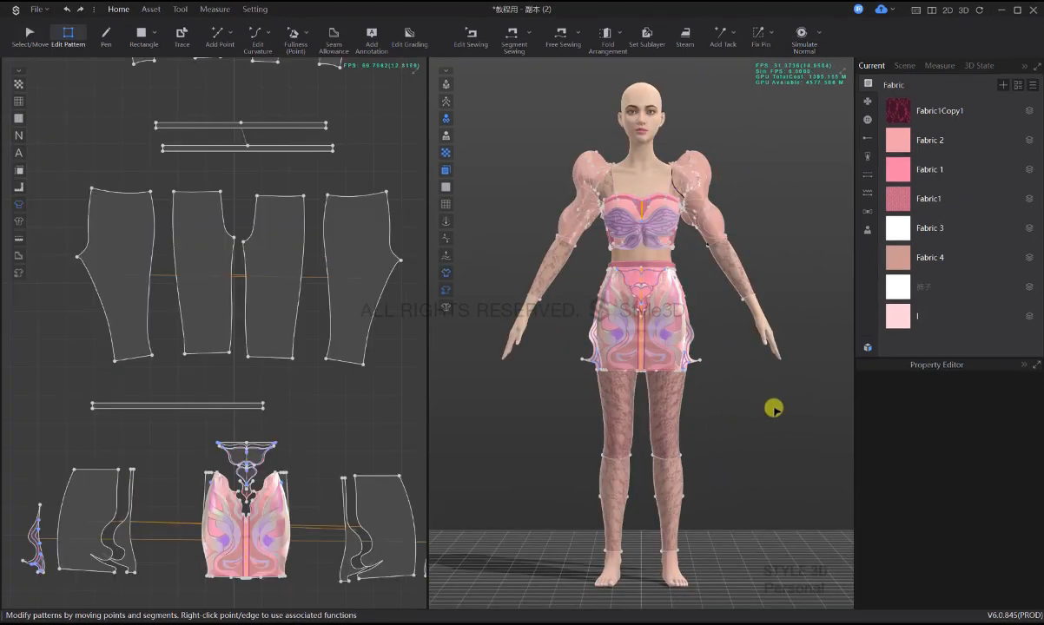
# - Select all fabrics in the fabric list and delete the unused ones
pyautogui.press('a')
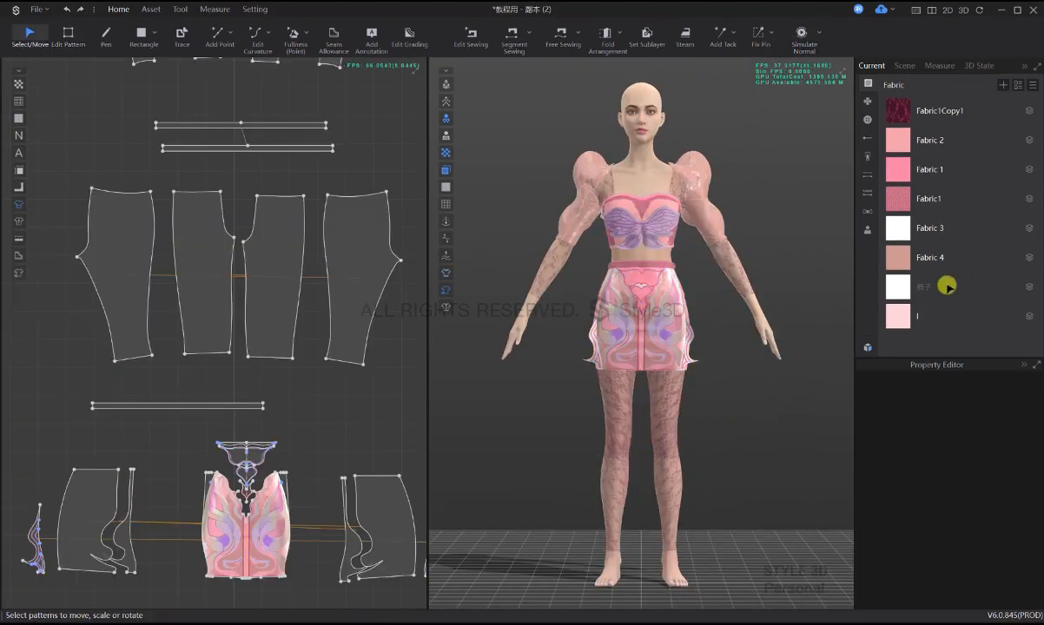
pyautogui.click(899, 319)
pyautogui.click(903, 111)
pyautogui.hotkey('ctrl', 'a')
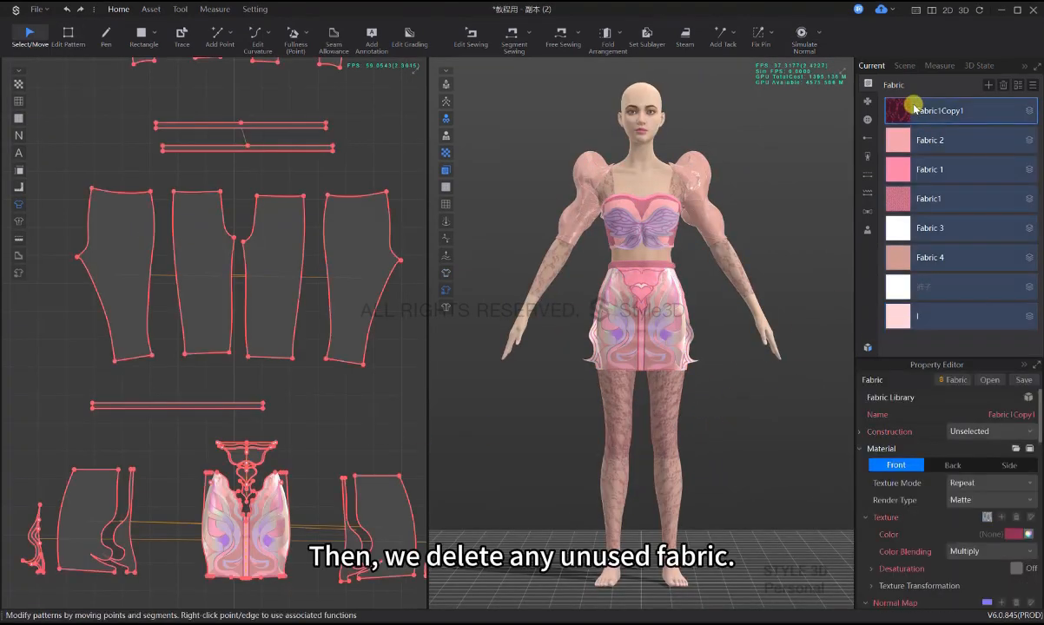
pyautogui.press('Delete')
pyautogui.click(783, 301)
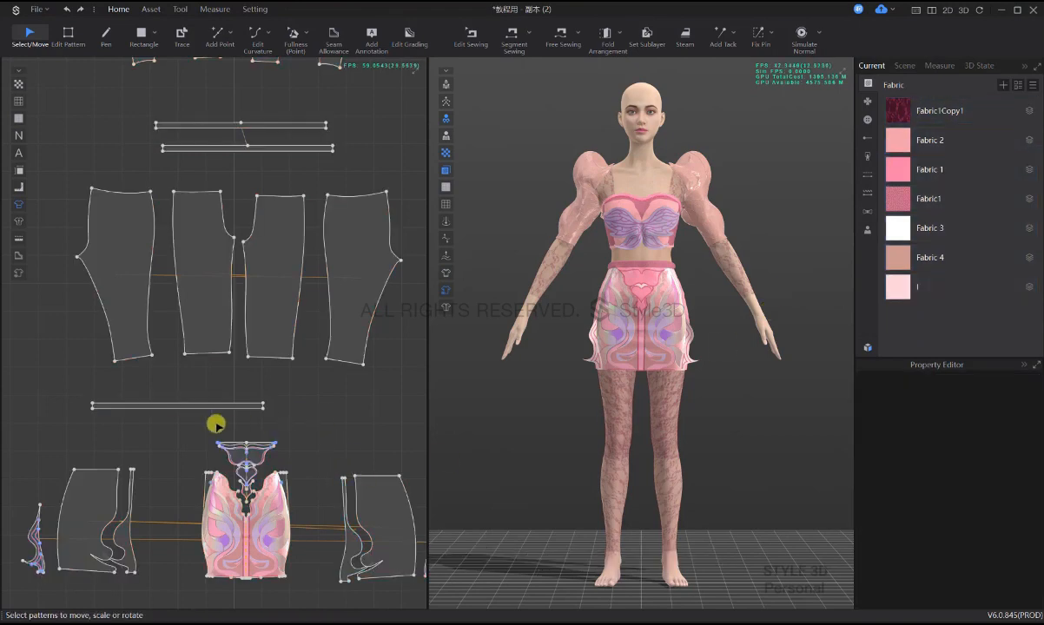
# - Try adding a point 8 cm from the right end of the skirt waistband's lower edge
pyautogui.moveTo(214, 424); pyautogui.dragTo(247, 385, button='right')
pyautogui.press('z')
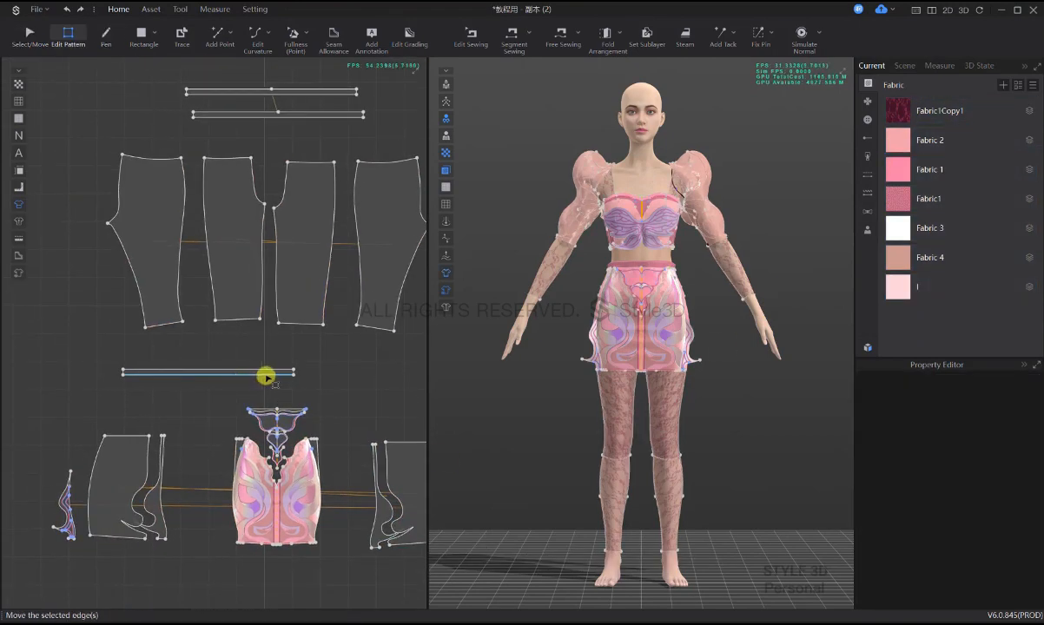
pyautogui.press('x')
pyautogui.rightClick(265, 374)
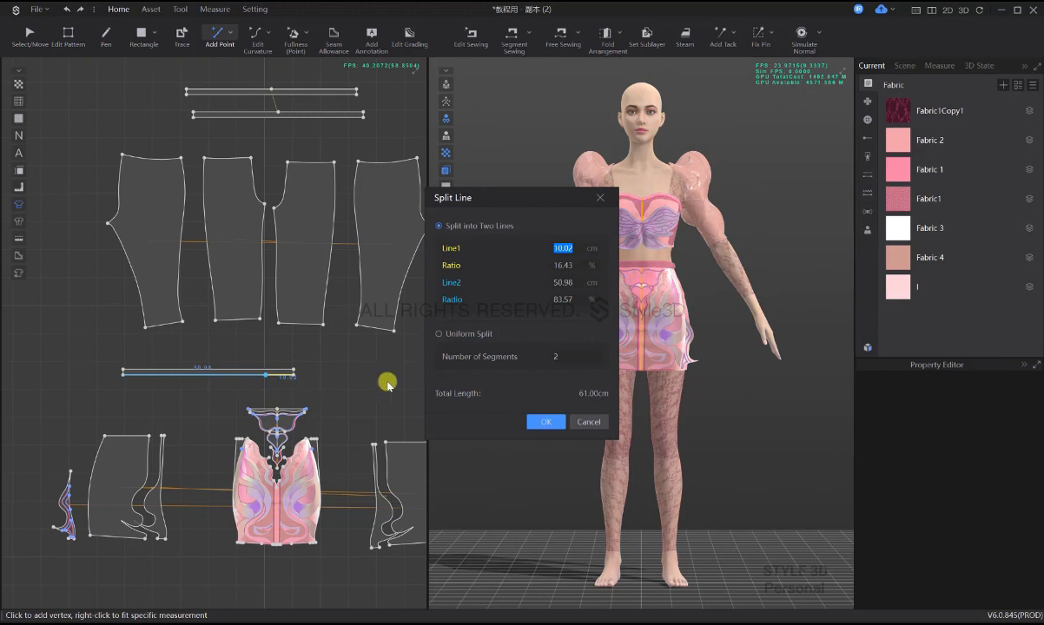
pyautogui.write('8')
pyautogui.press('Return')
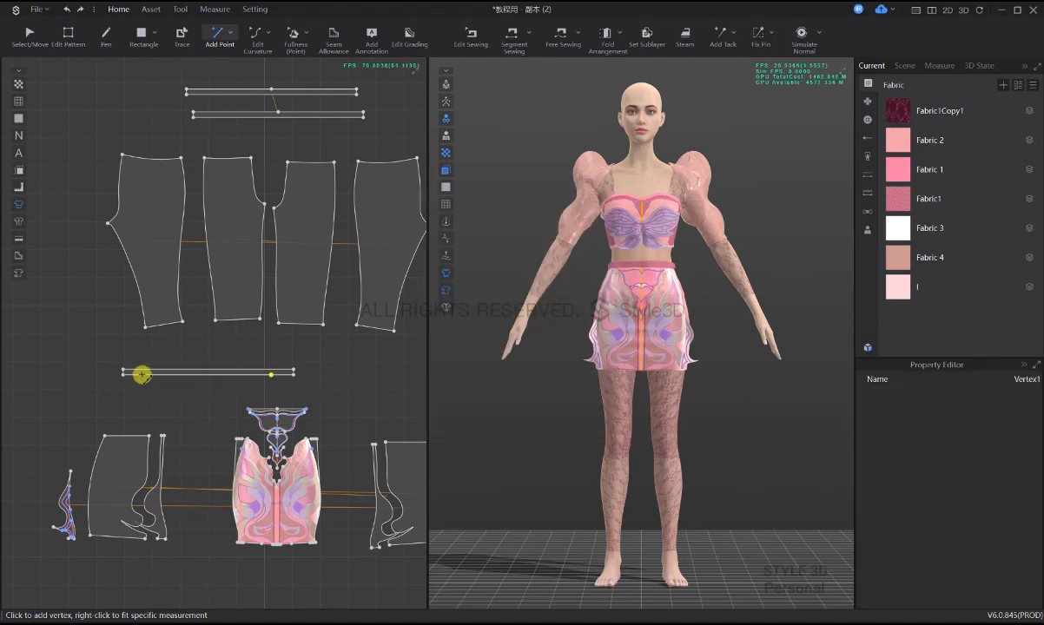
pyautogui.rightClick(152, 377)
pyautogui.click(107, 371)
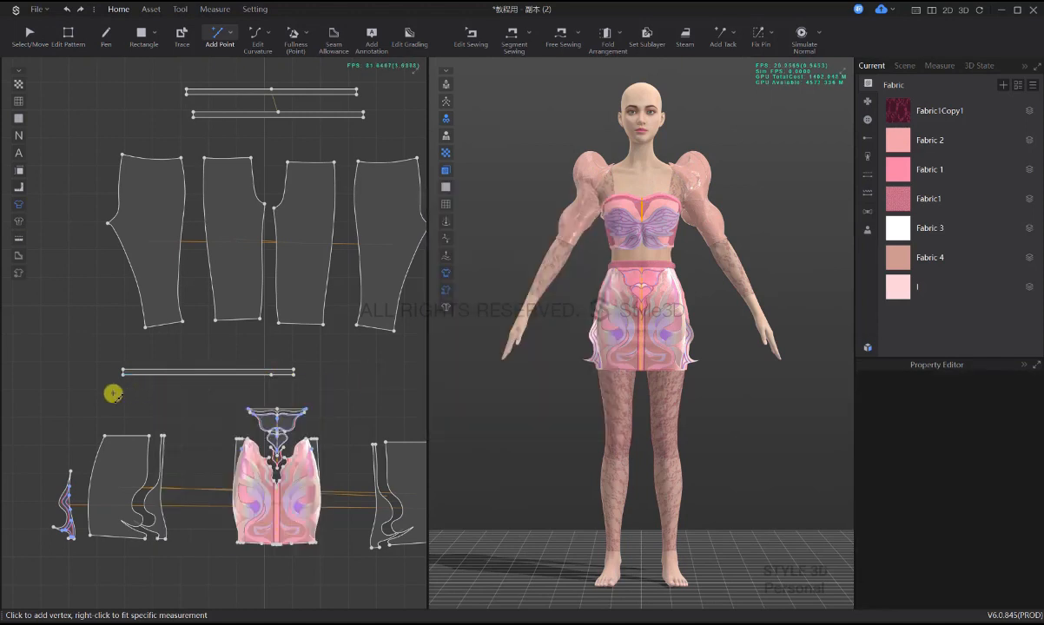
# - Add two symmetrical points on the skirt waistband's lower edge, each 10 cm from its end
pyautogui.rightClick(270, 374)
pyautogui.write('10')
pyautogui.press('Return')
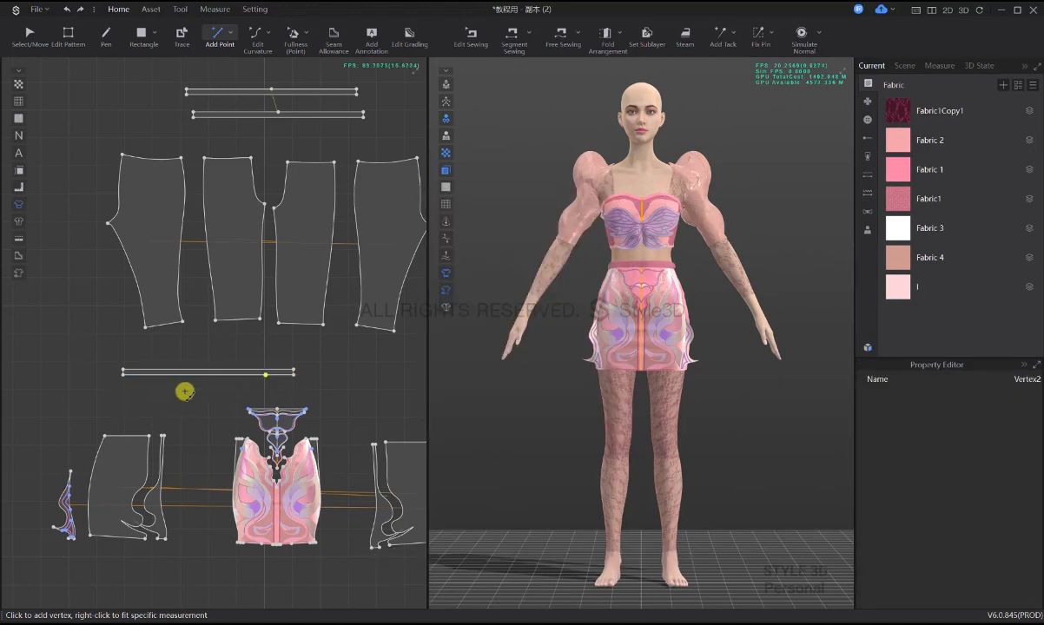
pyautogui.rightClick(146, 375)
pyautogui.press('Return')
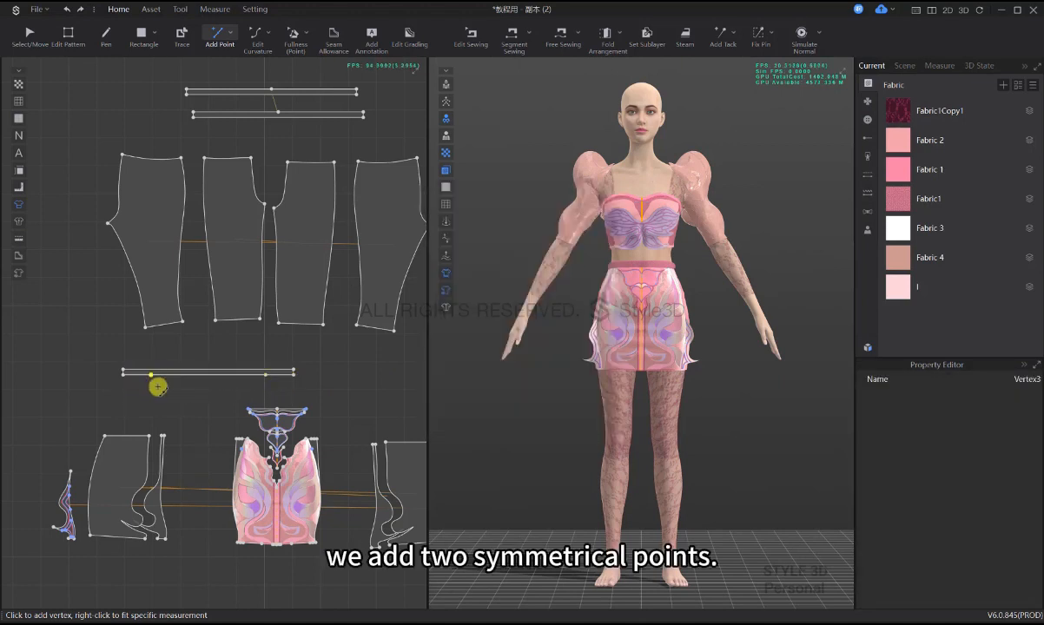
# - Draw a straight vertical internal line about 2 cm long across the middle of the skirt waistband
pyautogui.press('d')
pyautogui.click(207, 370)
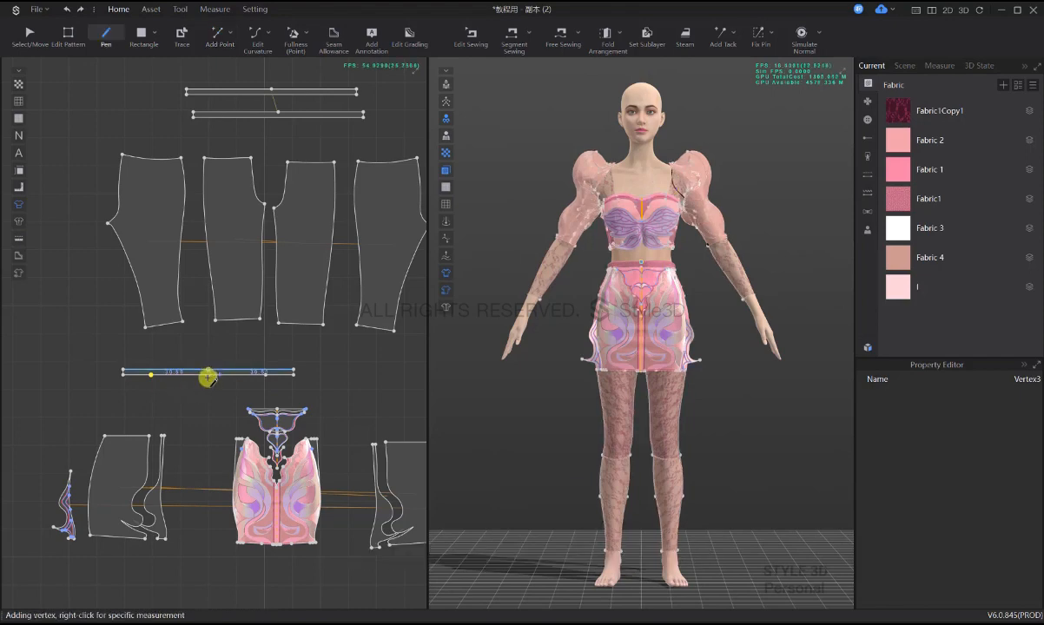
pyautogui.press('capslock')
pyautogui.click(208, 375)
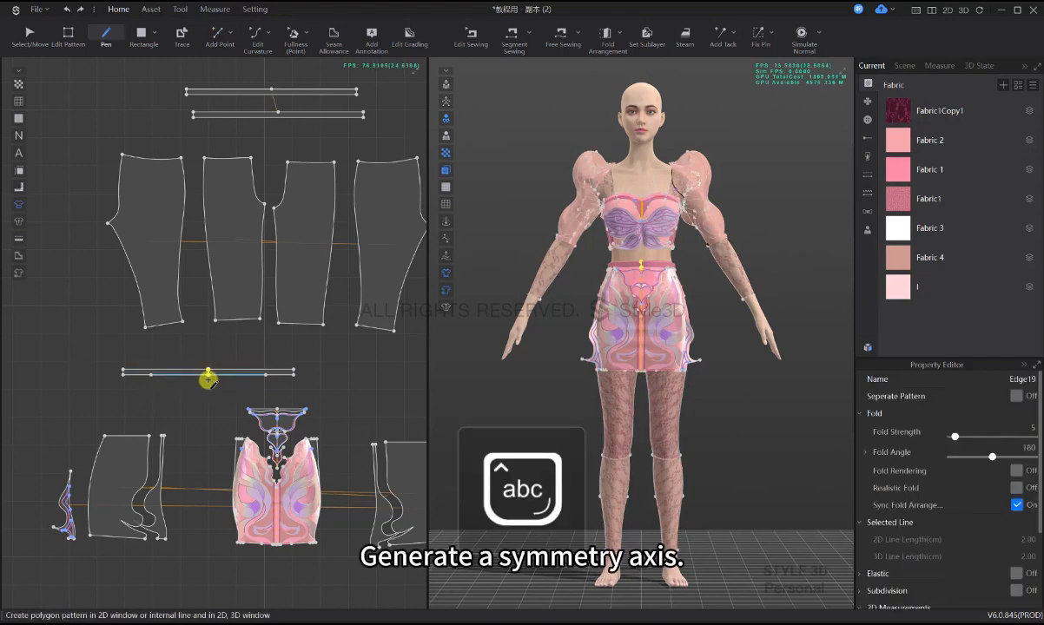
# - Convert the waistband's middle internal line to a symmetry axis
pyautogui.scroll(5, 208, 363)
pyautogui.press('z')
pyautogui.rightClick(208, 359)
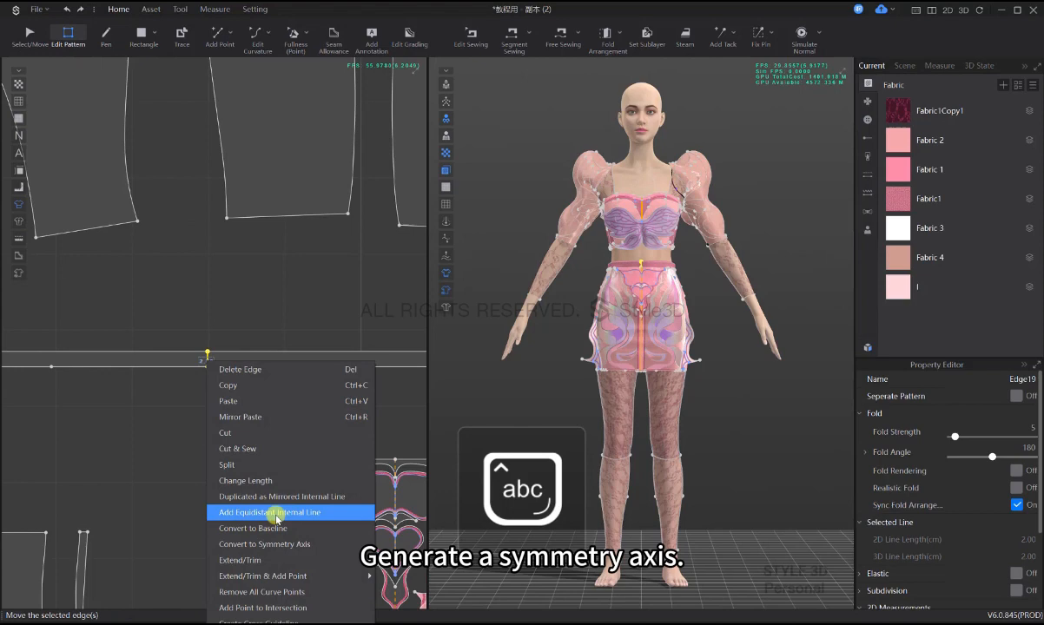
pyautogui.click(318, 542)
pyautogui.click(264, 472)
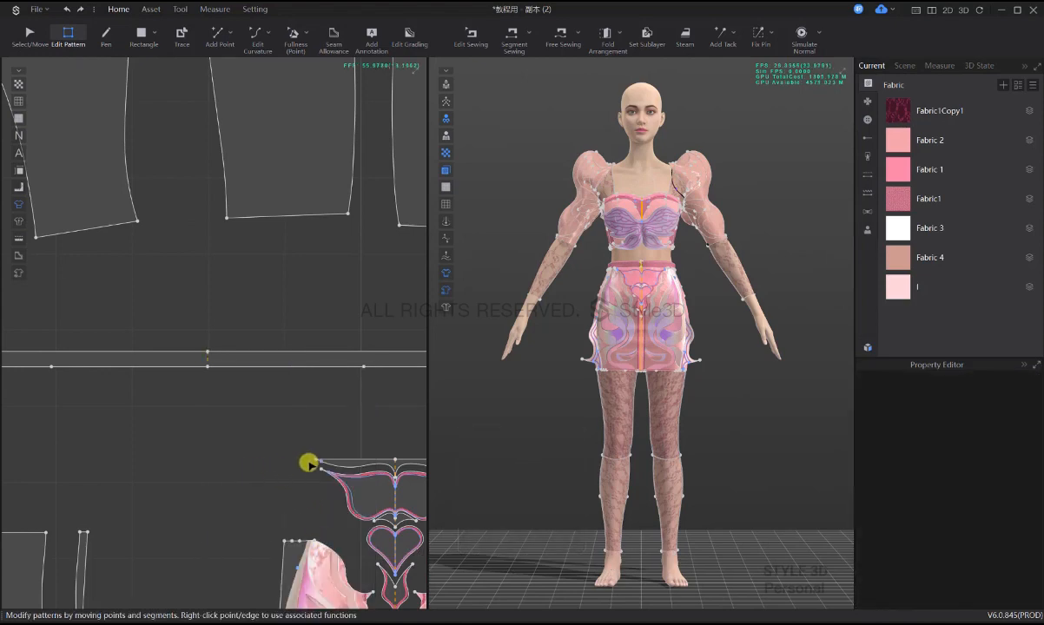
pyautogui.press('a')
pyautogui.press('z')
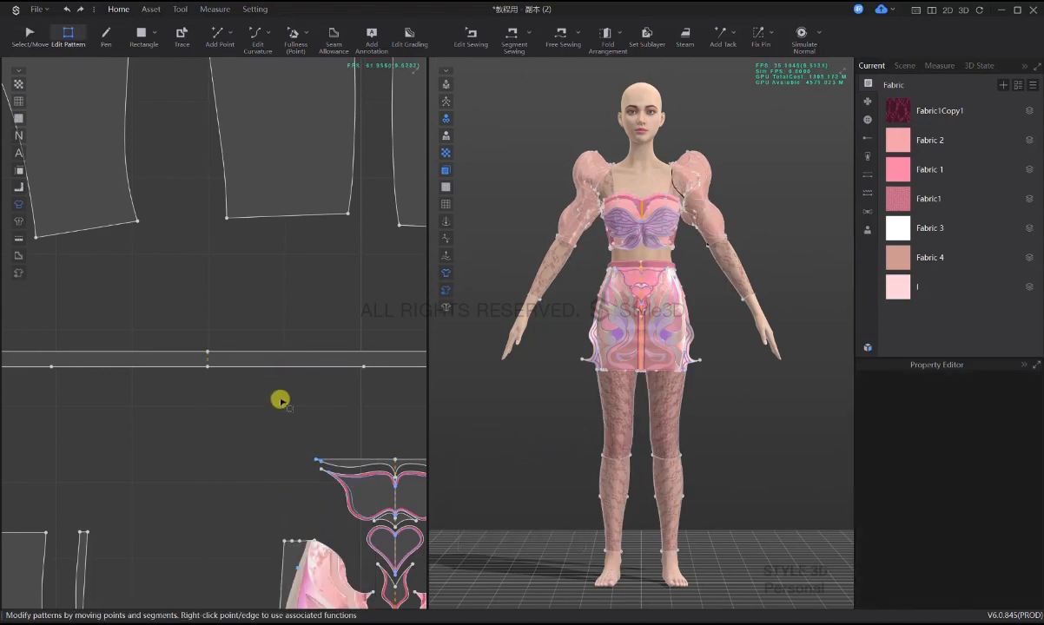
# - Move the skirt waistband's two symmetrical lower-edge points 2 cm inward toward the centre
pyautogui.scroll(-3, 265, 389)
pyautogui.click(229, 384)
pyautogui.moveTo(643, 367); pyautogui.dragTo(654, 334, button='right')
pyautogui.scroll(3, 592, 401)
pyautogui.moveTo(591, 401); pyautogui.dragTo(637, 381, button='right')
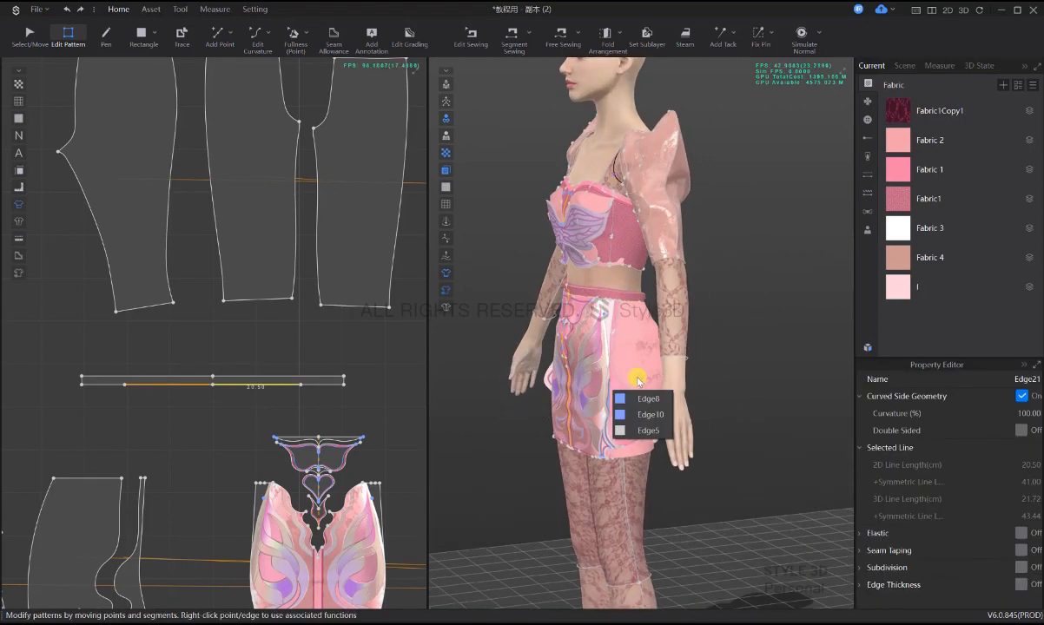
pyautogui.click(751, 349)
pyautogui.click(299, 385)
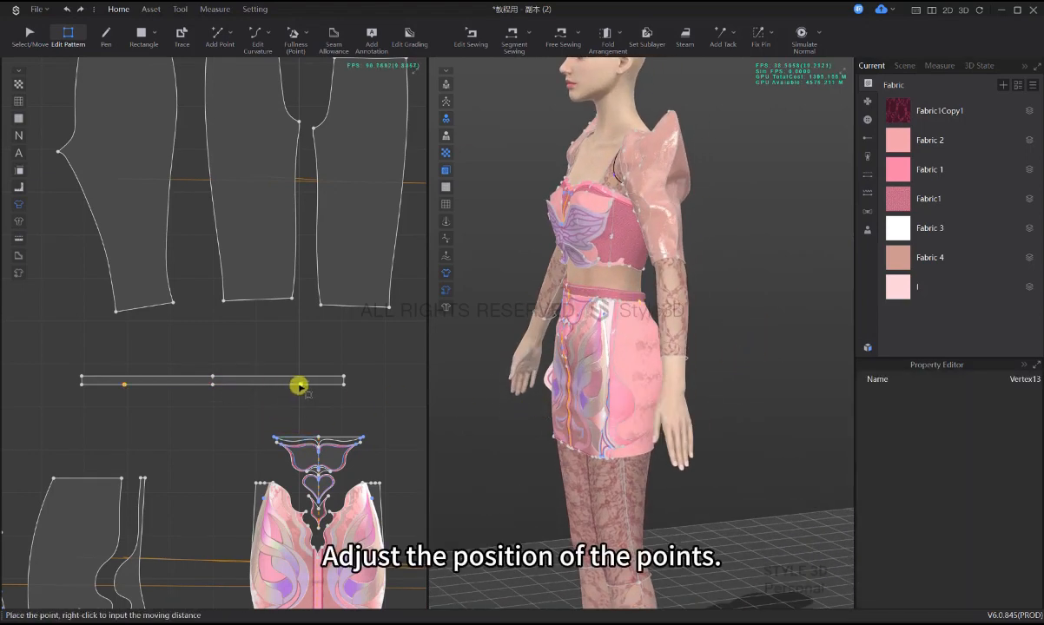
pyautogui.moveTo(298, 384); pyautogui.dragTo(295, 384)
pyautogui.rightClick(296, 384)
pyautogui.write('2')
pyautogui.press('Return')
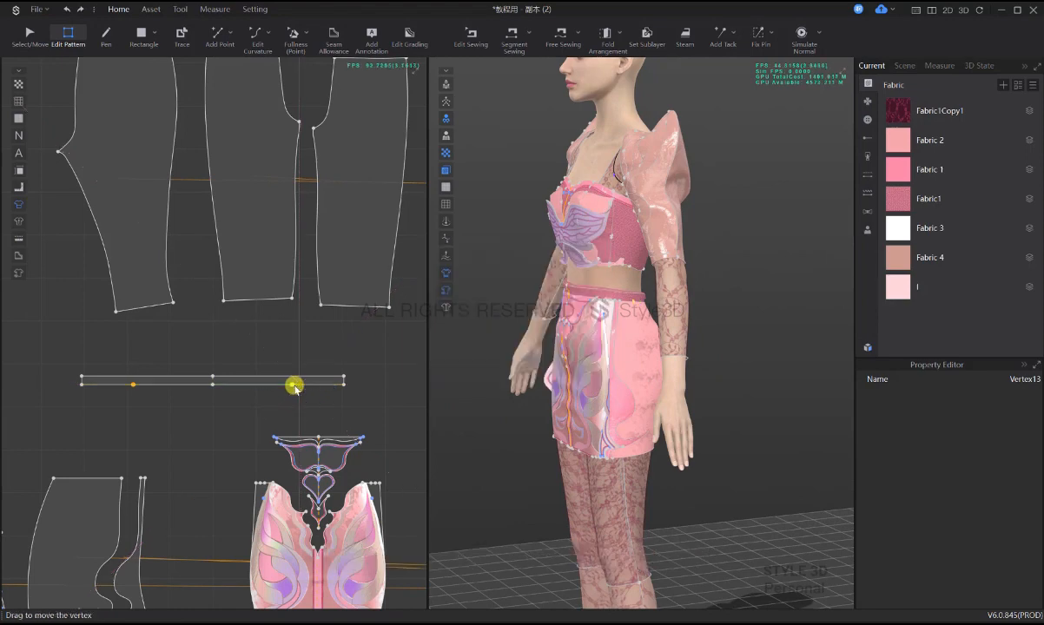
# - Move the waistband's symmetrical lower-edge points further inward, leaving 33 cm between them
pyautogui.click(29, 37)
pyautogui.moveTo(607, 391); pyautogui.dragTo(651, 391, button='right')
pyautogui.click(68, 36)
pyautogui.moveTo(291, 384); pyautogui.dragTo(284, 385)
pyautogui.click(119, 354)
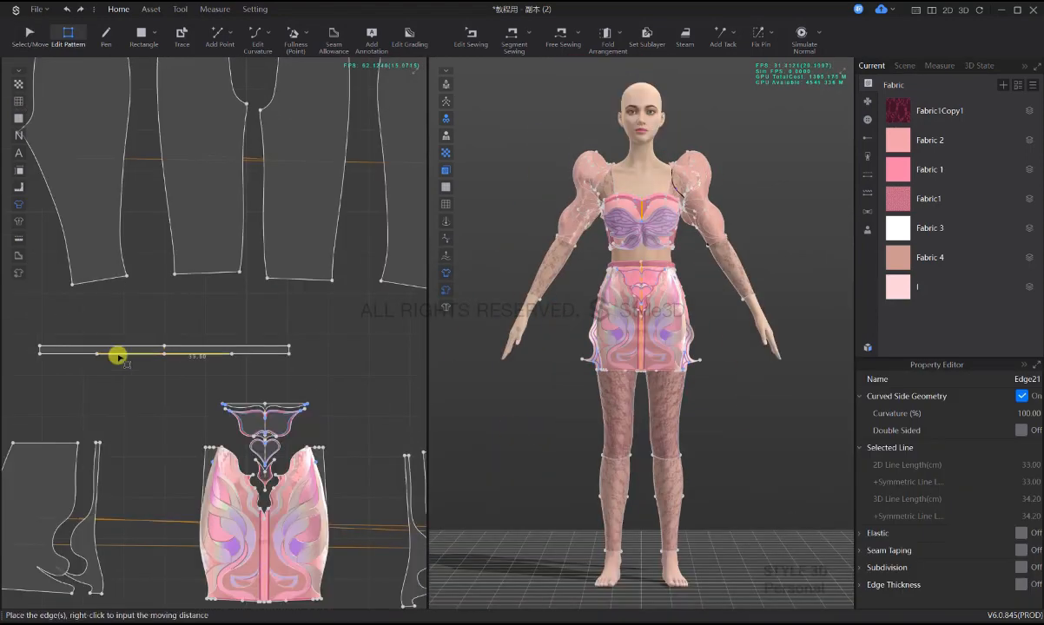
pyautogui.moveTo(183, 375); pyautogui.dragTo(211, 394, button='middle')
pyautogui.click(238, 397)
# - Draw an outer skirt rectangle about 181 cm wide and 54 cm high below the skirt pieces
pyautogui.scroll(-3, 224, 296)
pyautogui.click(140, 33)
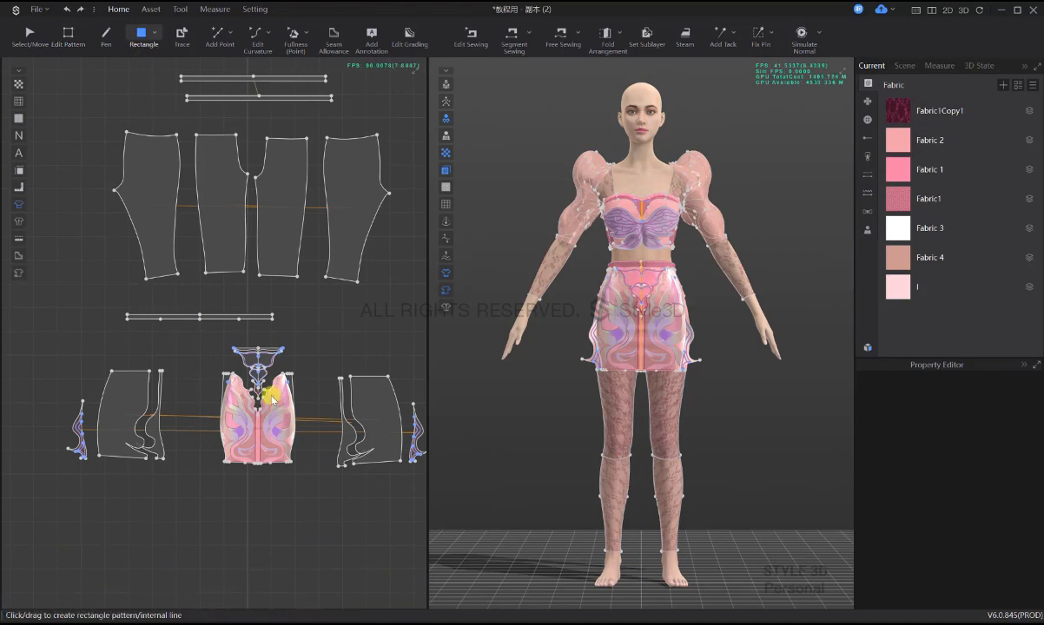
pyautogui.scroll(-3, 130, 421)
pyautogui.moveTo(81, 433); pyautogui.dragTo(337, 516)
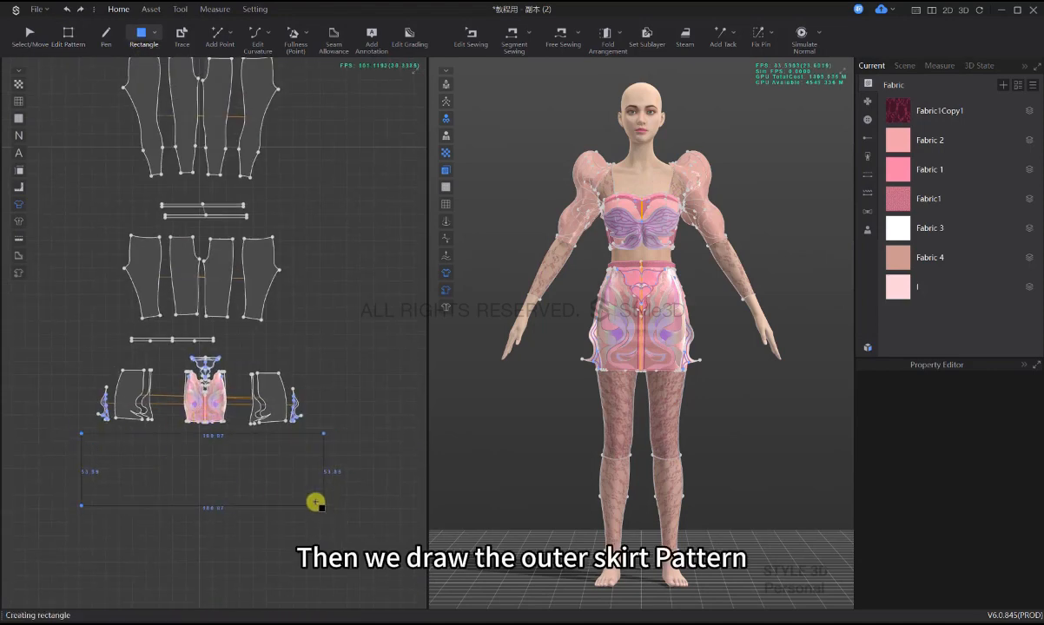
pyautogui.scroll(-3, 311, 455)
# - Draw a straight vertical internal line down the middle of the outer skirt rectangle, from upper to lower edge
pyautogui.press('q')
pyautogui.scroll(6, 298, 446)
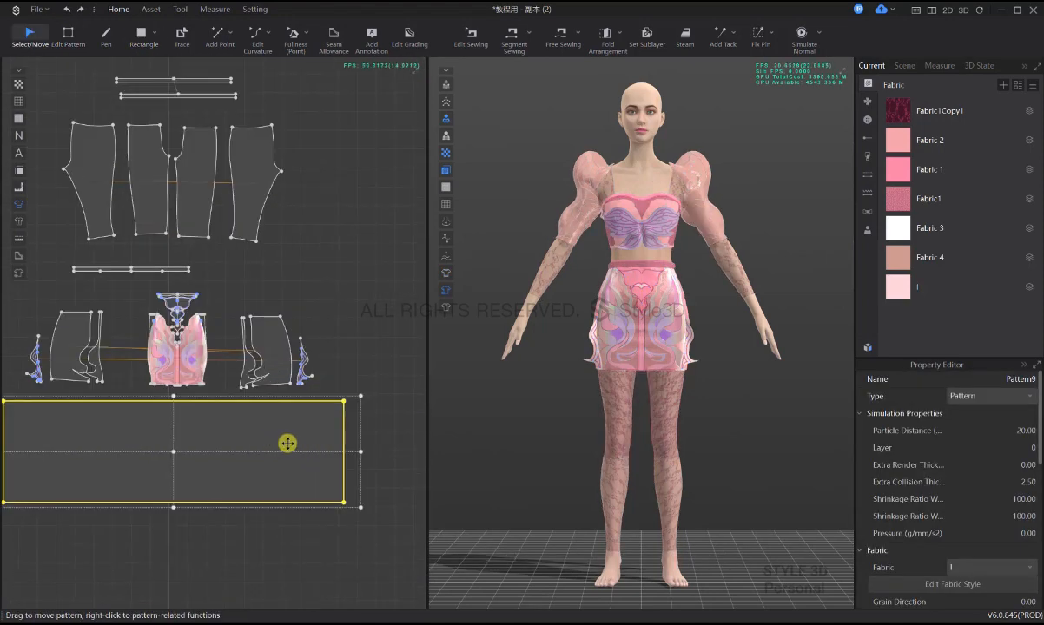
pyautogui.moveTo(253, 446); pyautogui.dragTo(287, 443, button='middle')
pyautogui.press('z')
pyautogui.press('x')
pyautogui.click(207, 397)
pyautogui.press('h')
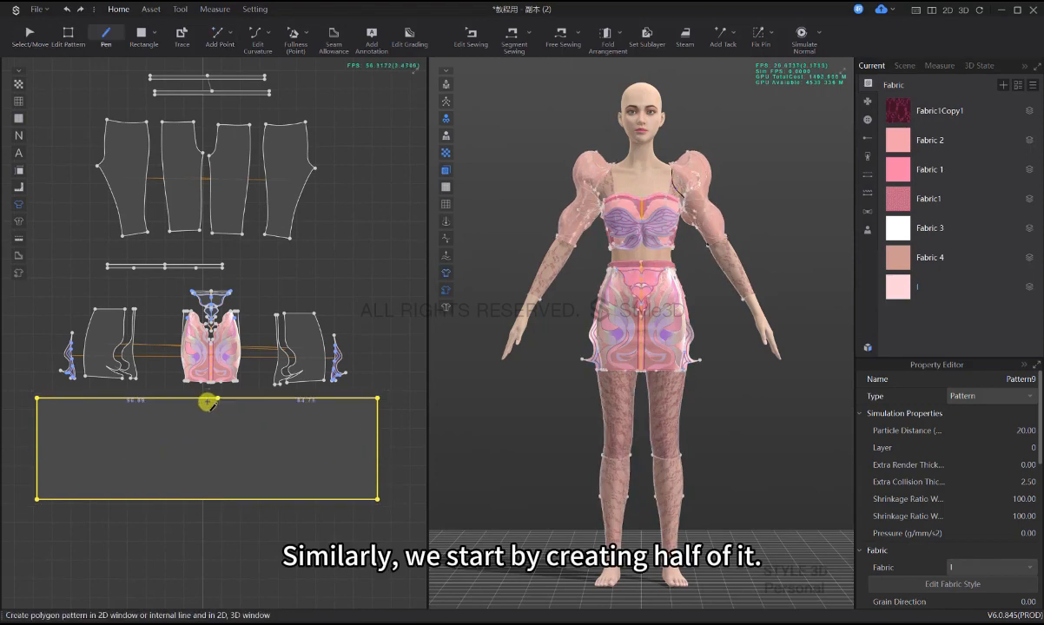
pyautogui.click(206, 399)
pyautogui.click(206, 499)
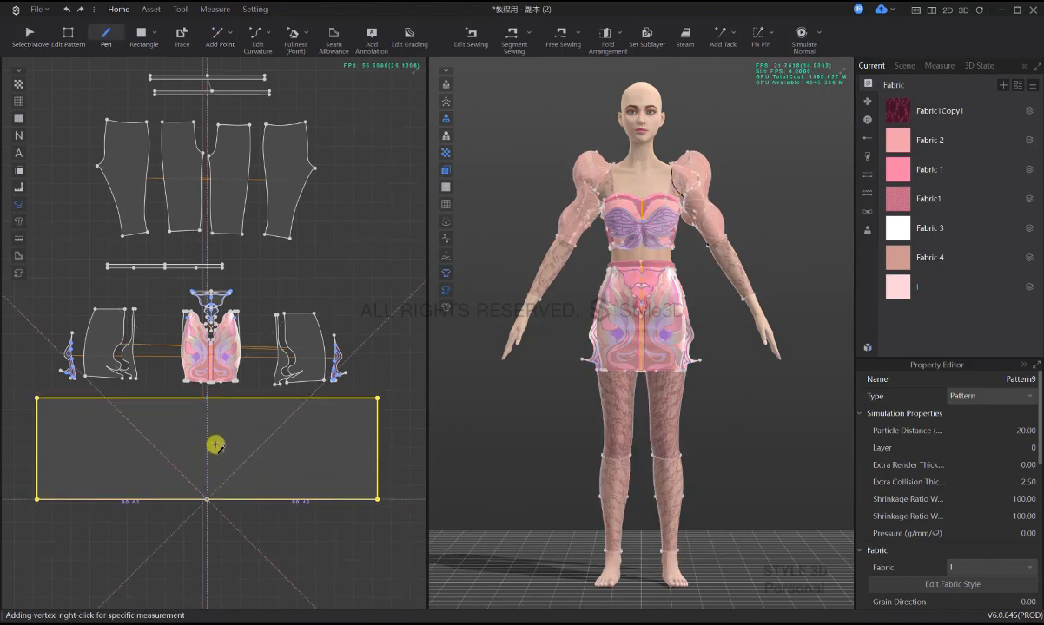
pyautogui.press('z')
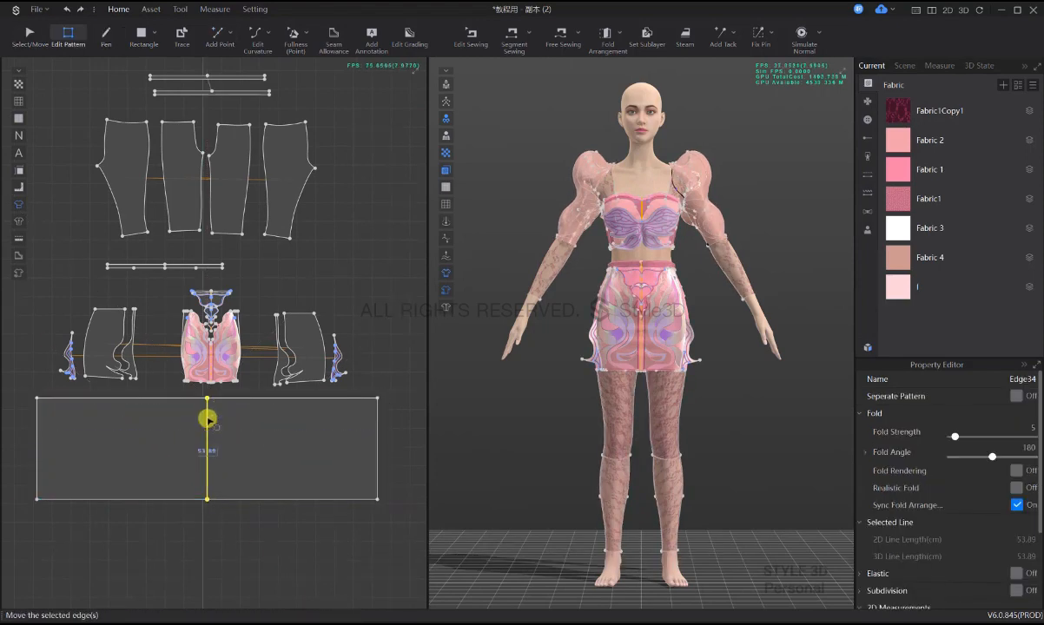
# - Cut the outer skirt rectangle apart along its centre line and delete the right half
pyautogui.rightClick(206, 420)
pyautogui.click(246, 203)
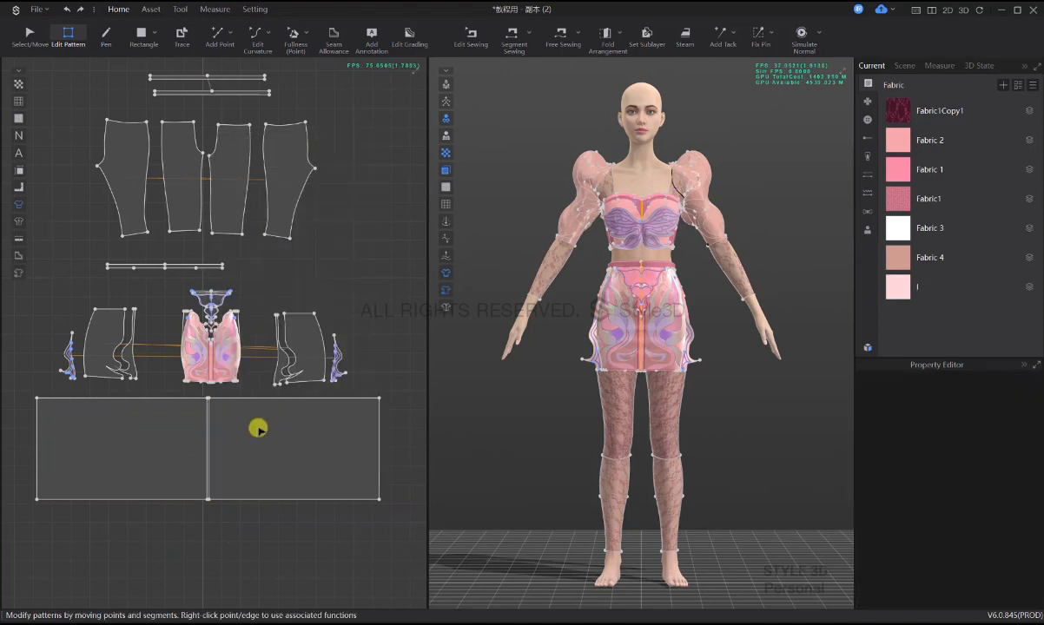
pyautogui.click(258, 428)
pyautogui.press('Delete')
pyautogui.press('a')
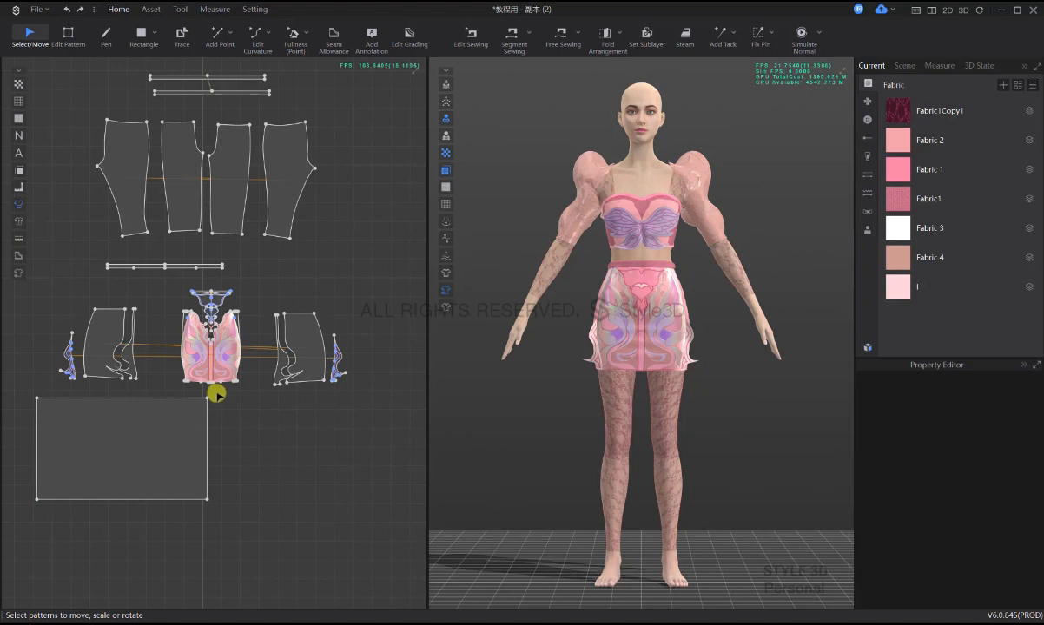
# - Split the remaining outer skirt panel's upper edge with a point 33 cm from its right end
pyautogui.press('x')
pyautogui.rightClick(165, 401)
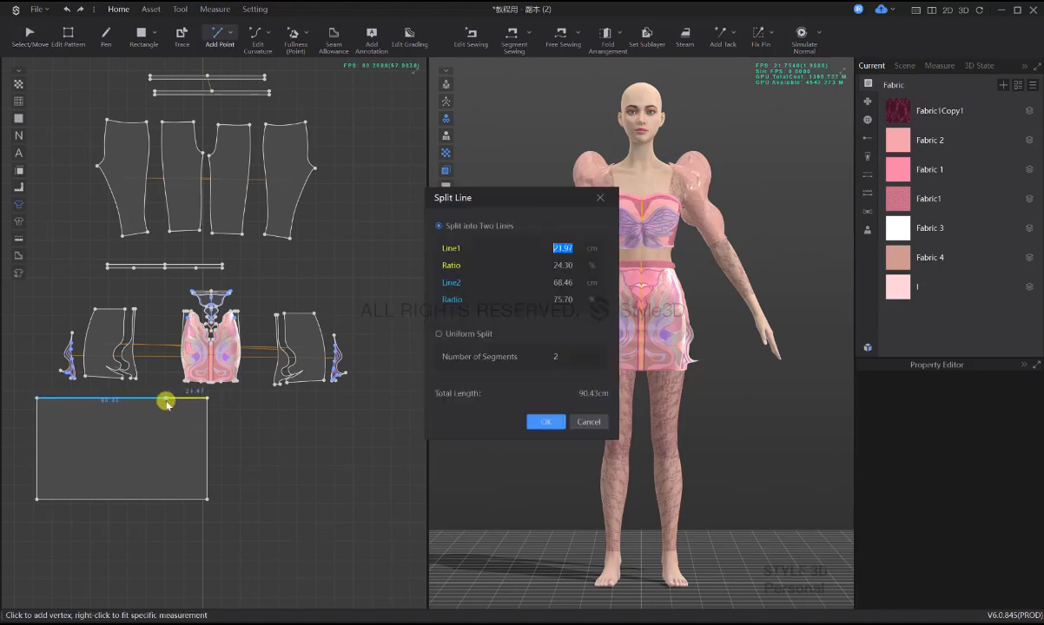
pyautogui.write('33')
pyautogui.press('Return')
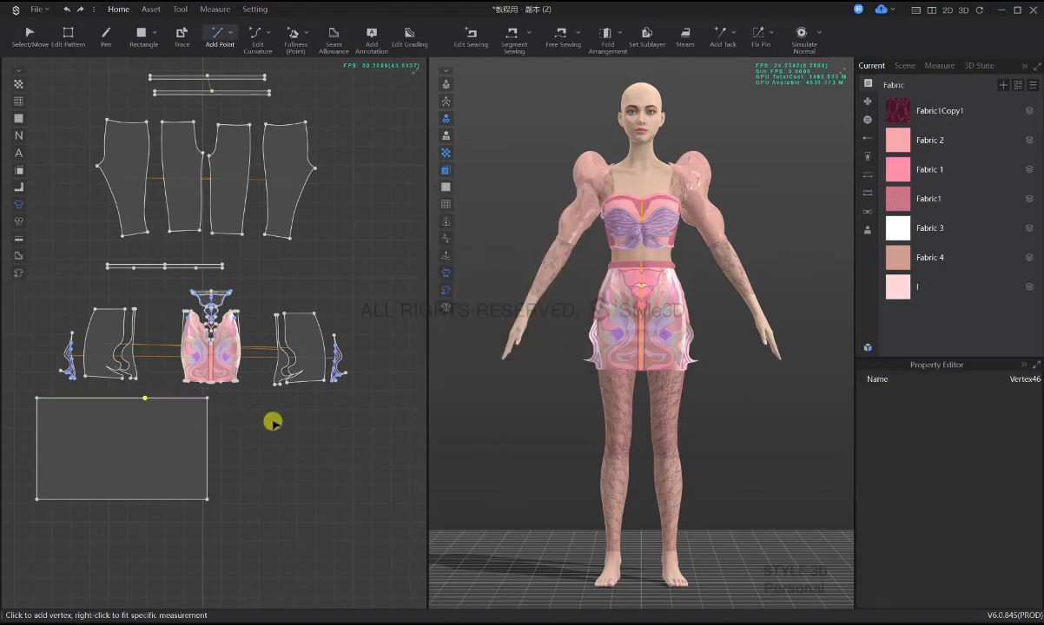
pyautogui.press('a')
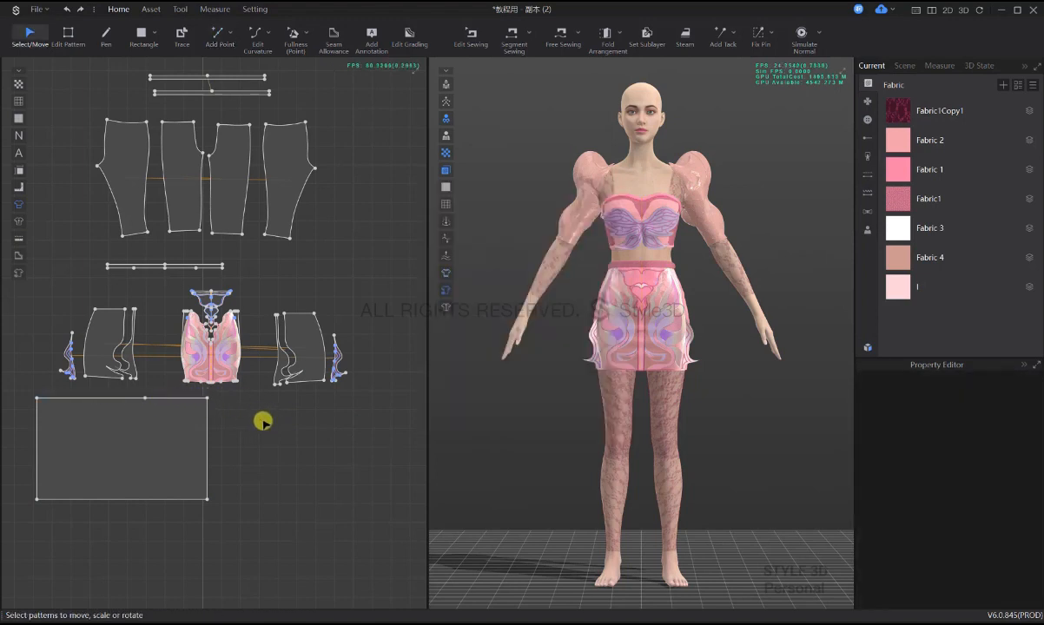
# - Free-sew the outer skirt panel's 33 cm upper-edge segment to the waistband's lower edge between its left end and left point
pyautogui.press('m')
pyautogui.click(207, 398)
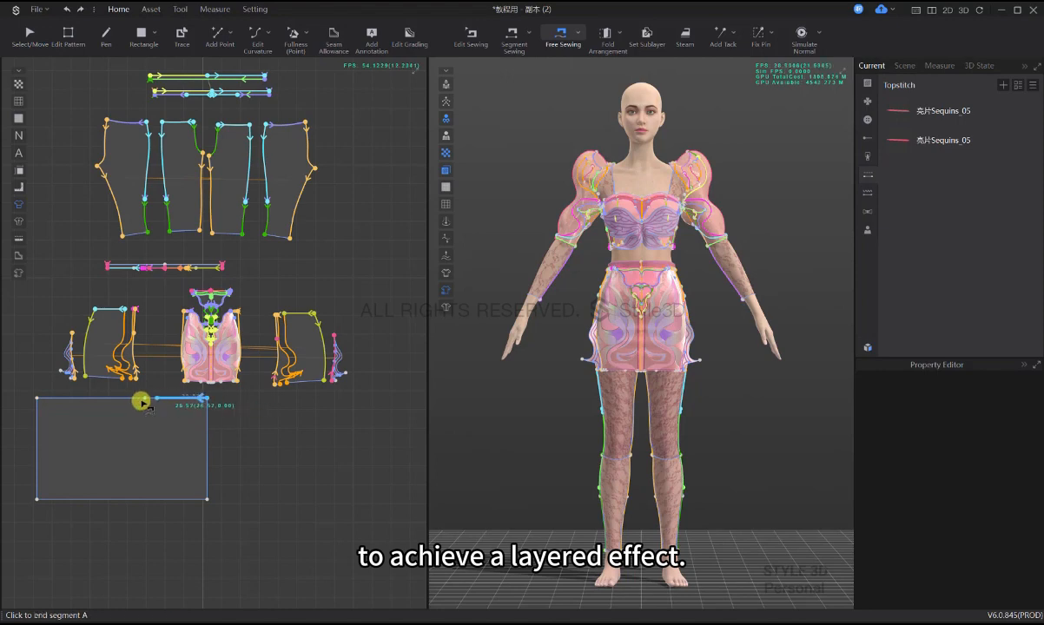
pyautogui.click(129, 270)
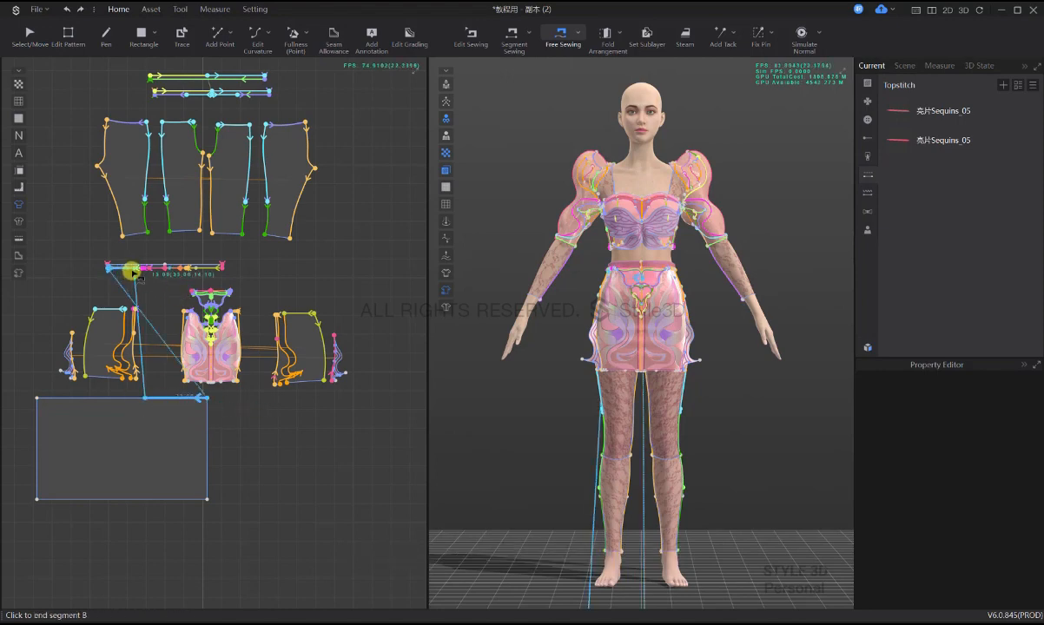
pyautogui.click(290, 402)
pyautogui.press('a')
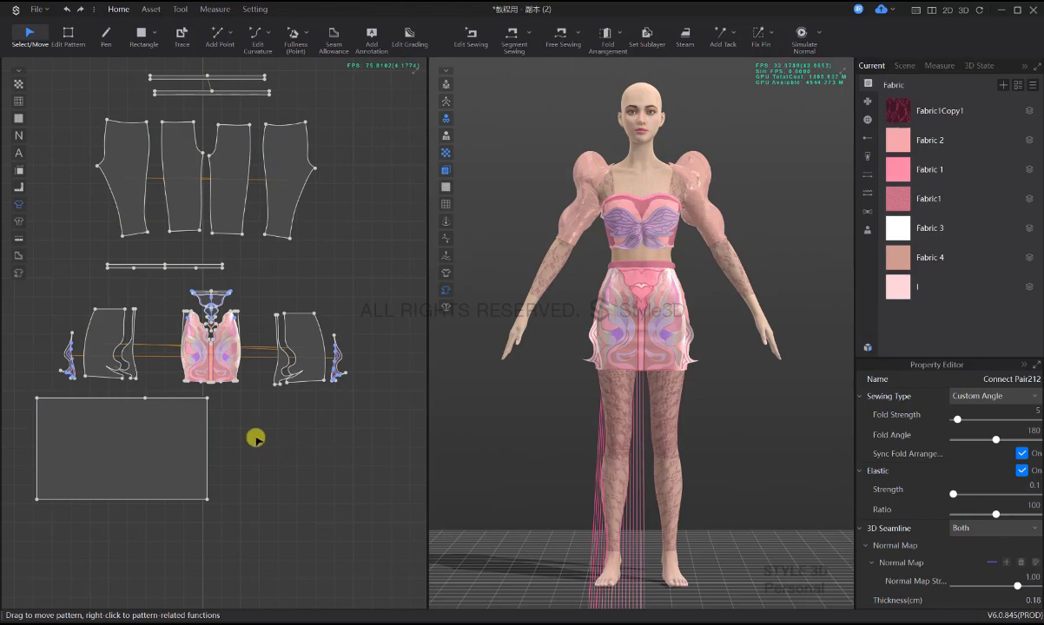
# - Set the outer skirt panel's particle distance to 10 and position it behind the avatar's hips in 3D
pyautogui.moveTo(181, 442); pyautogui.dragTo(184, 442)
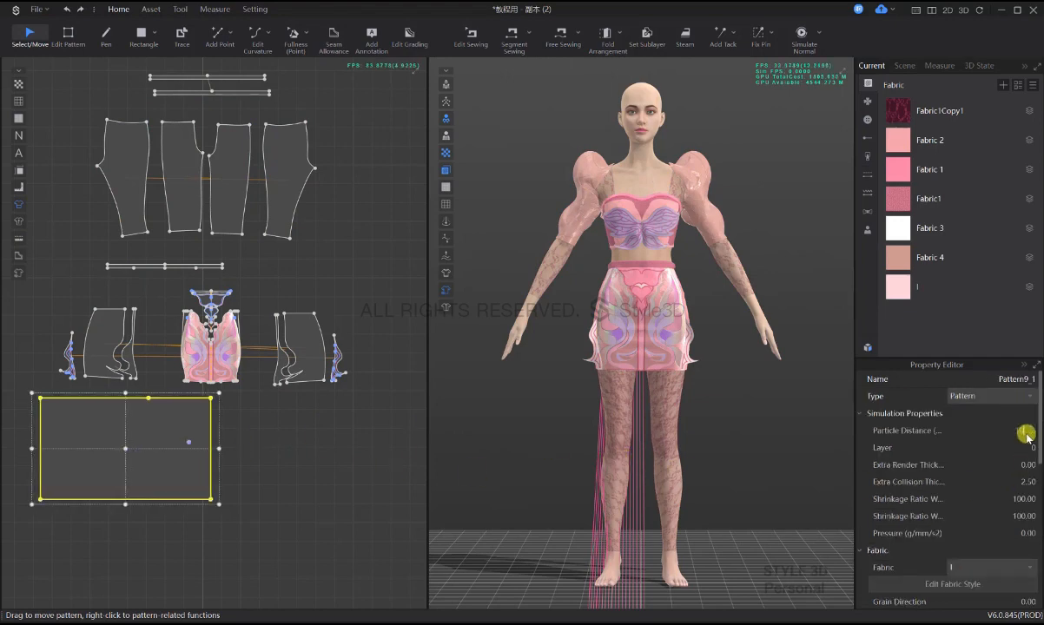
pyautogui.scroll(-6, 786, 482)
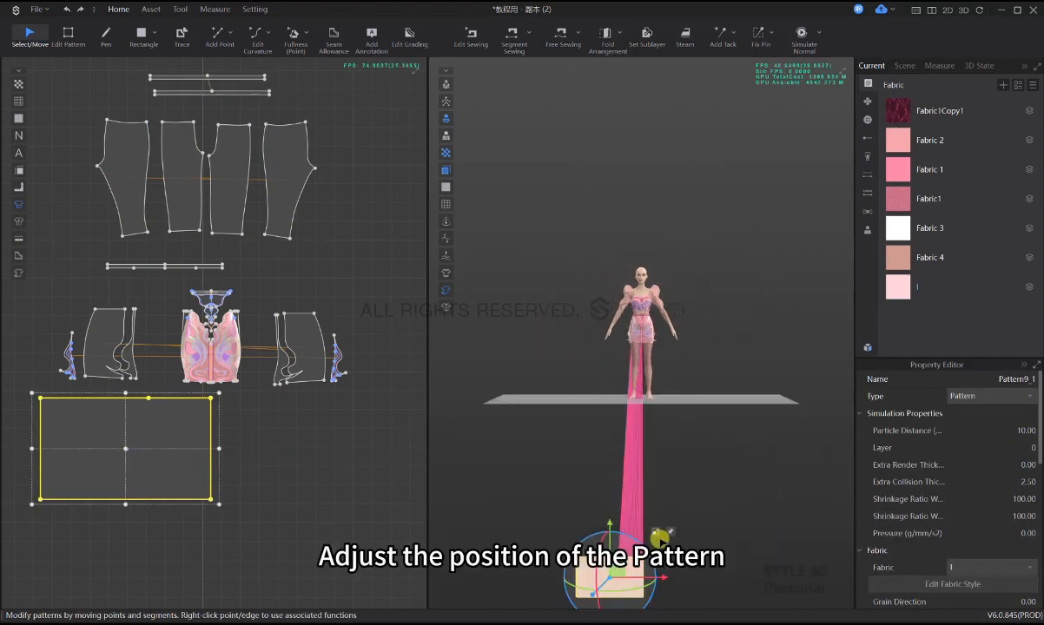
pyautogui.moveTo(610, 526); pyautogui.dragTo(693, 340)
pyautogui.press('6')
pyautogui.scroll(-2, 683, 359)
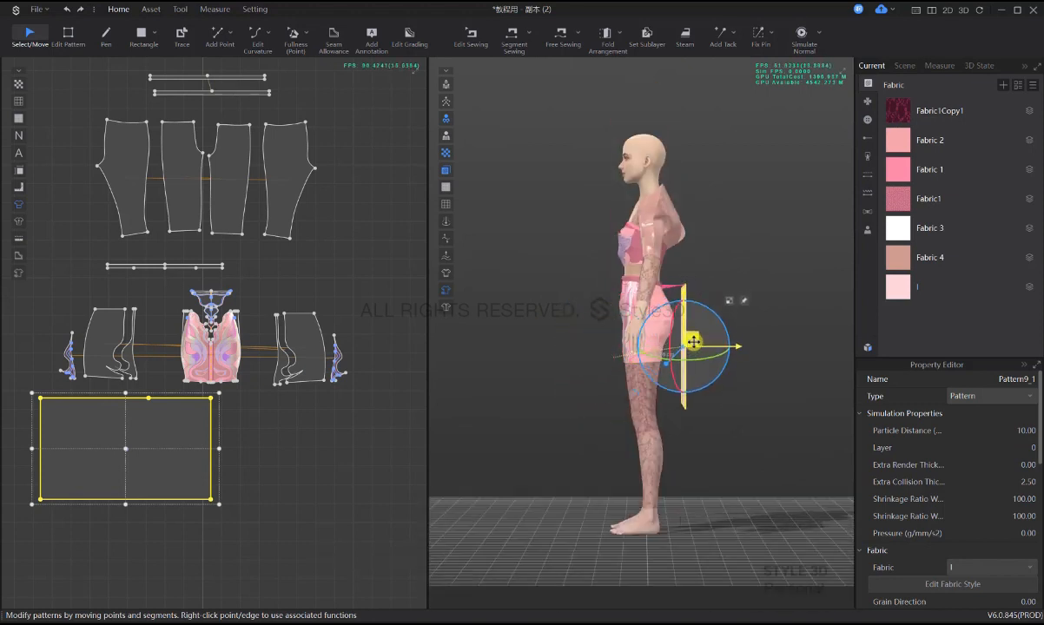
pyautogui.click(744, 296)
pyautogui.press('2')
pyautogui.scroll(-5, 339, 373)
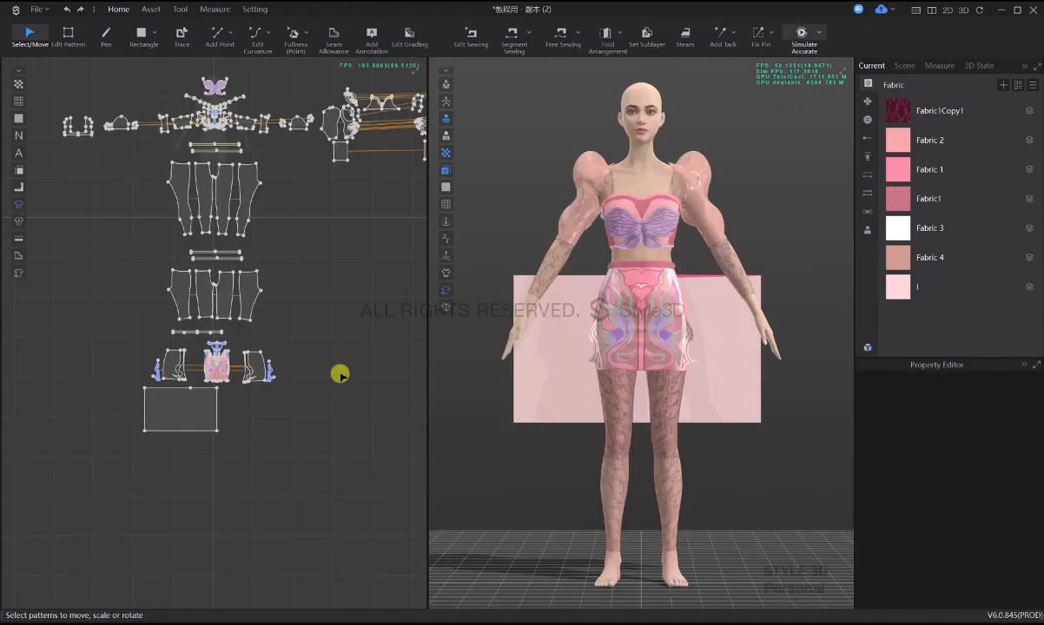
# - Freeze all garment patterns except the new outer skirt panel
pyautogui.scroll(-5, 285, 403)
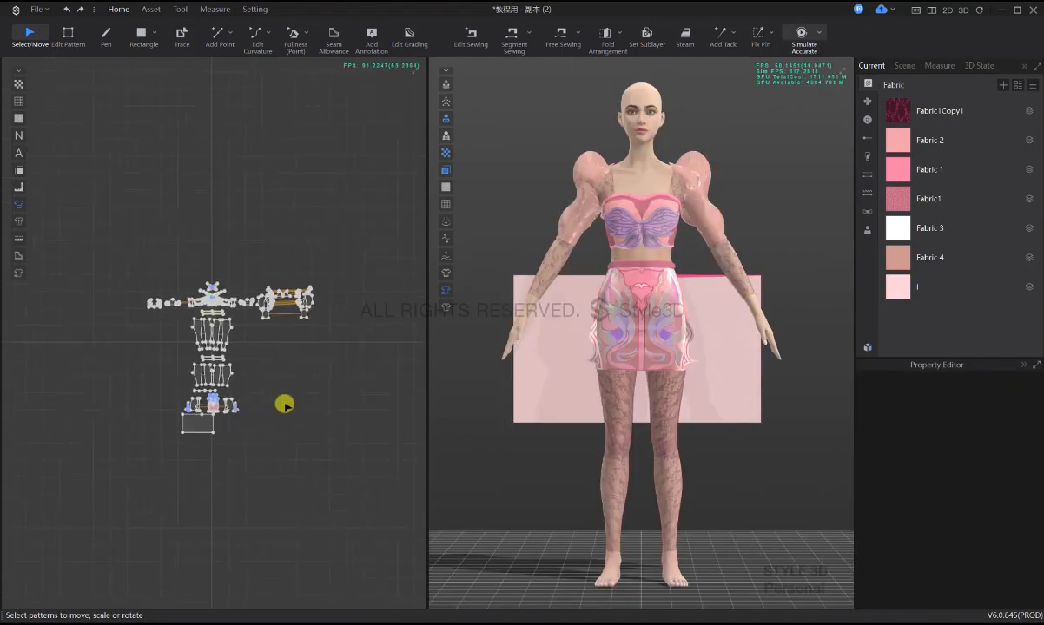
pyautogui.moveTo(339, 401); pyautogui.dragTo(77, 257)
pyautogui.click(364, 402)
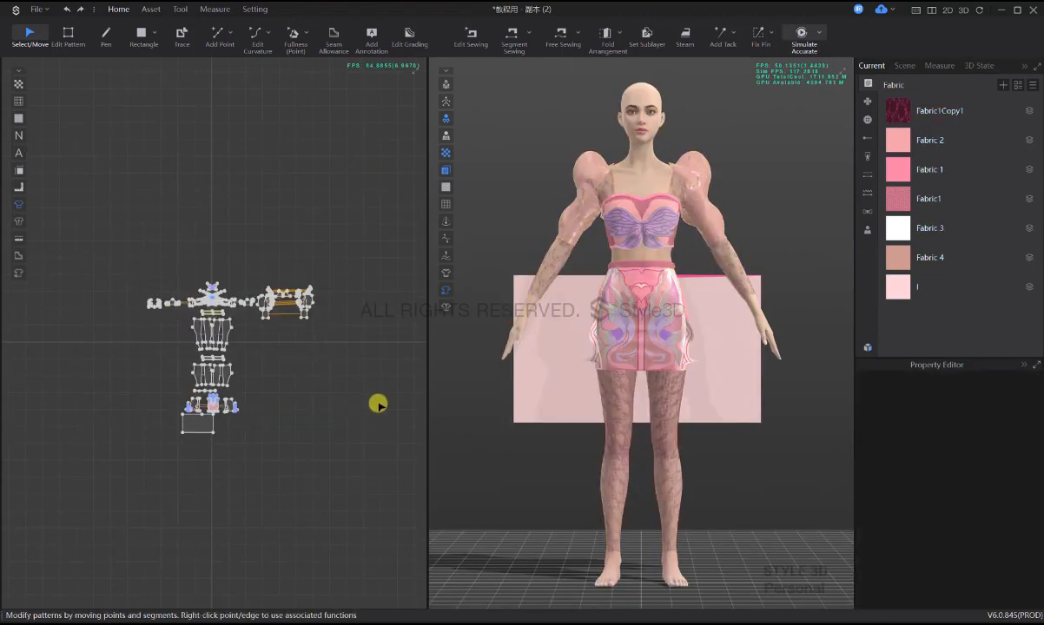
pyautogui.moveTo(395, 404); pyautogui.dragTo(70, 263)
pyautogui.scroll(4, 303, 415)
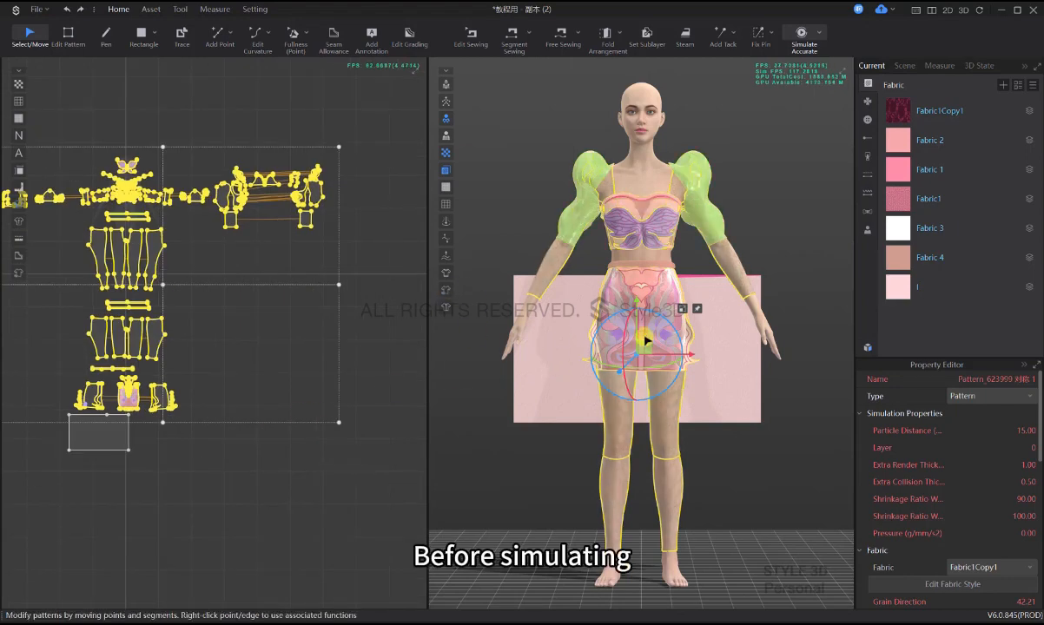
pyautogui.click(753, 408)
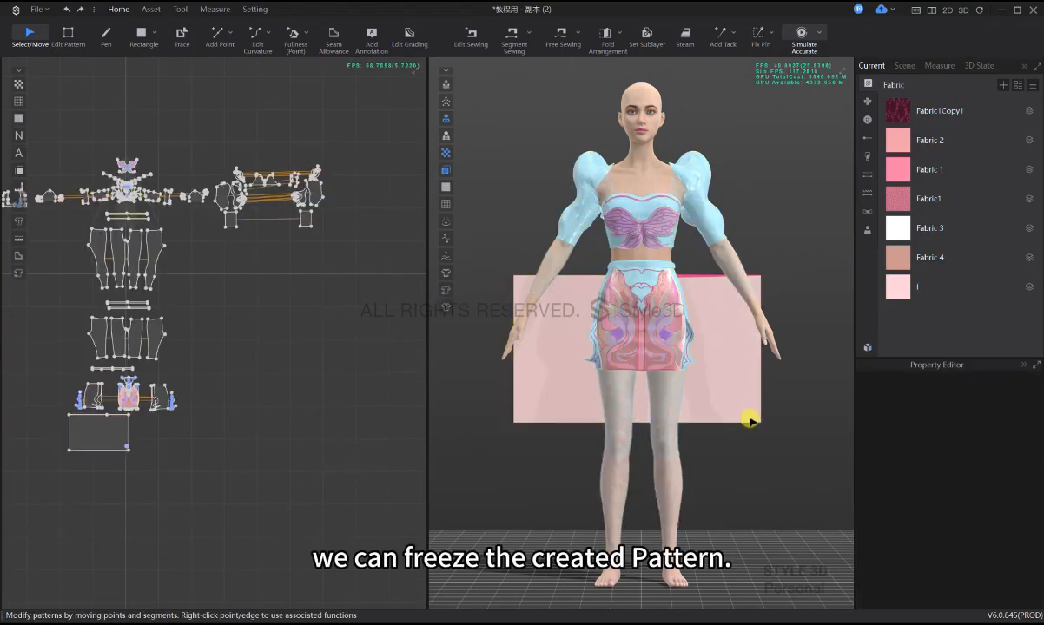
# - Run the simulation in accurate mode, pull the outer skirt panel into a drape at the hip, and stop simulating
pyautogui.click(801, 35)
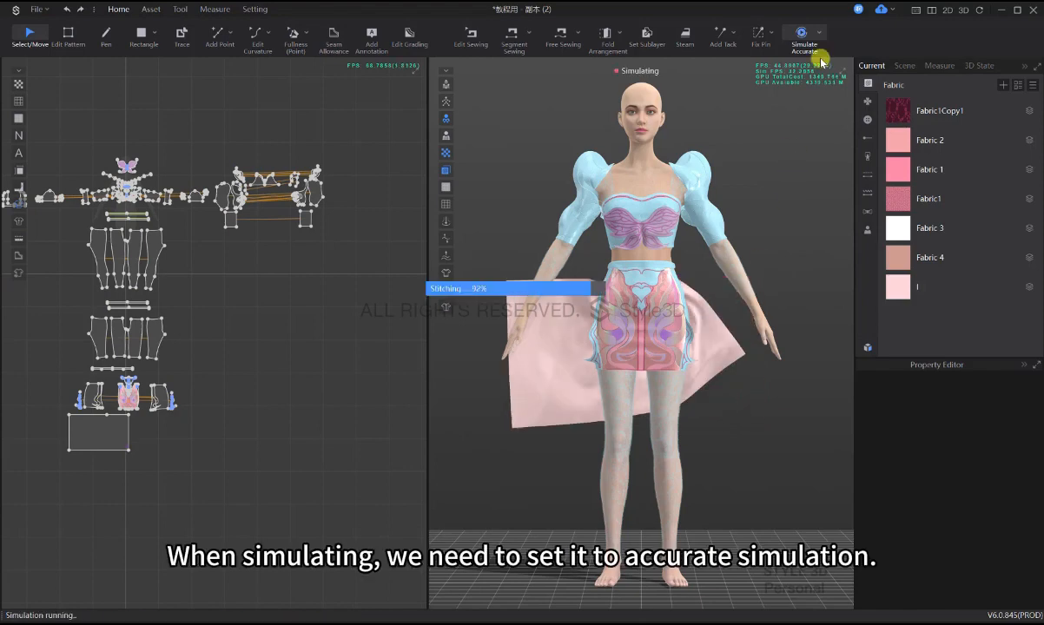
pyautogui.click(820, 33)
pyautogui.click(832, 52)
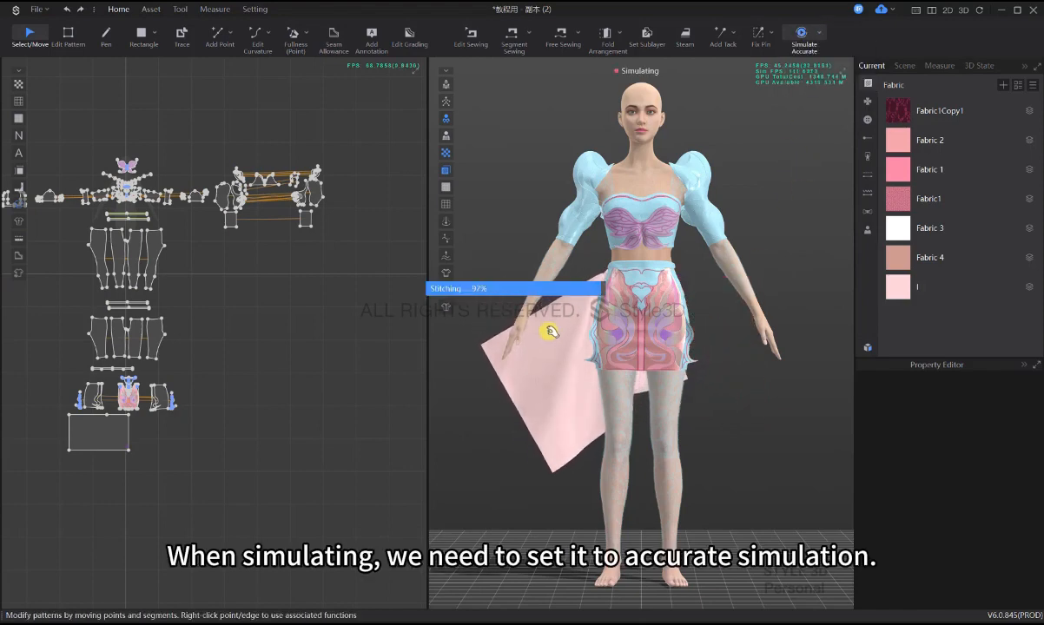
pyautogui.click(549, 327)
pyautogui.click(755, 366)
pyautogui.moveTo(668, 354); pyautogui.dragTo(643, 326, button='right')
pyautogui.moveTo(644, 326); pyautogui.dragTo(591, 387)
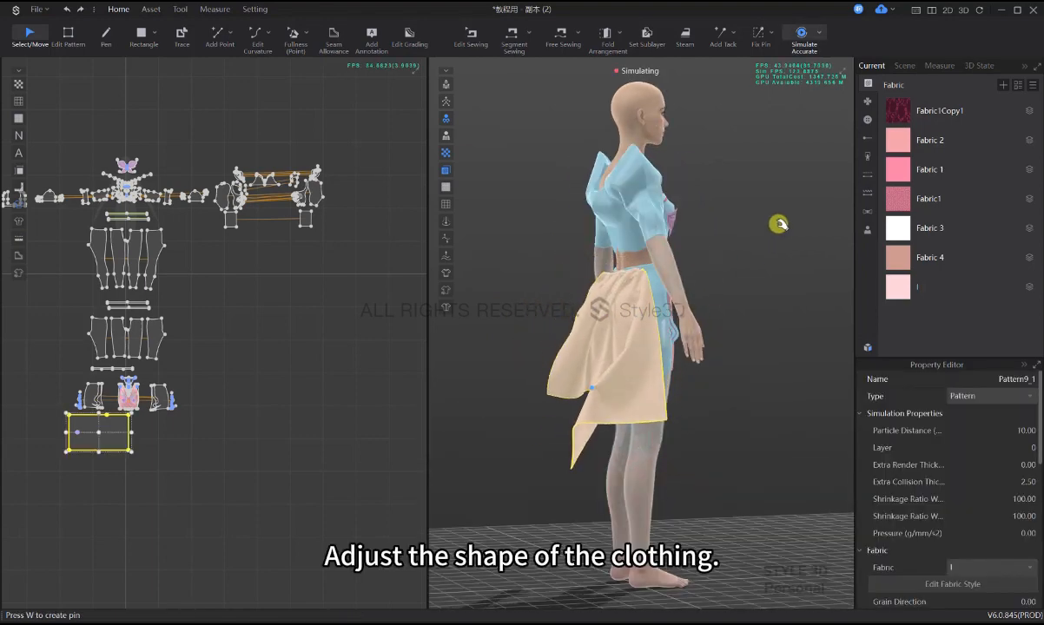
pyautogui.click(775, 224)
pyautogui.click(820, 35)
pyautogui.click(804, 51)
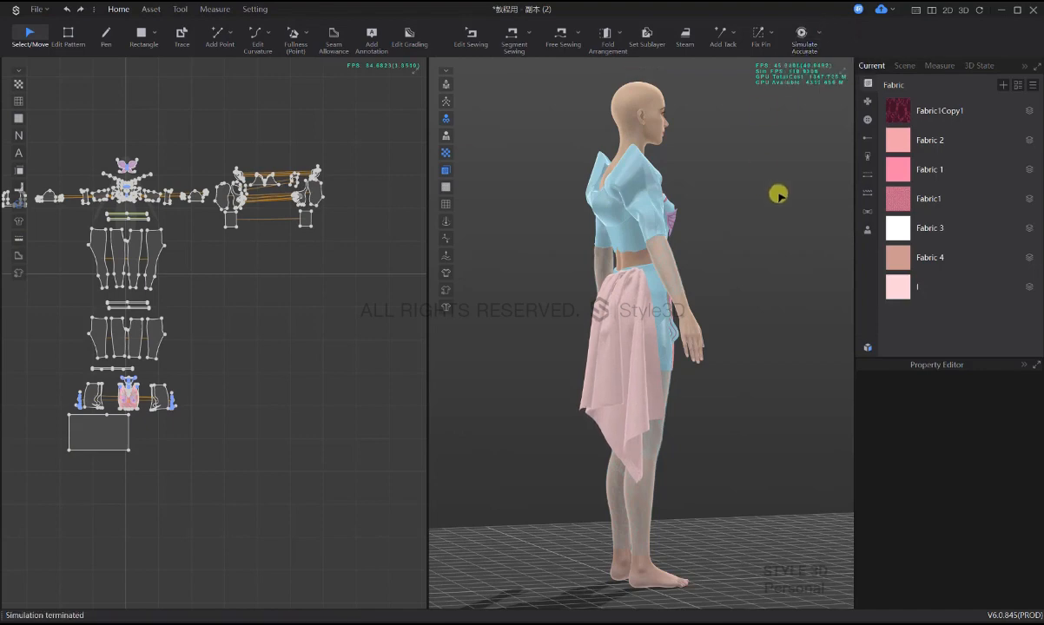
# - Simulate again and pull the outer skirt panel outward so its folds hang along the avatar's right hip
pyautogui.moveTo(616, 257); pyautogui.dragTo(665, 260, button='right')
pyautogui.press('2')
pyautogui.press('space')
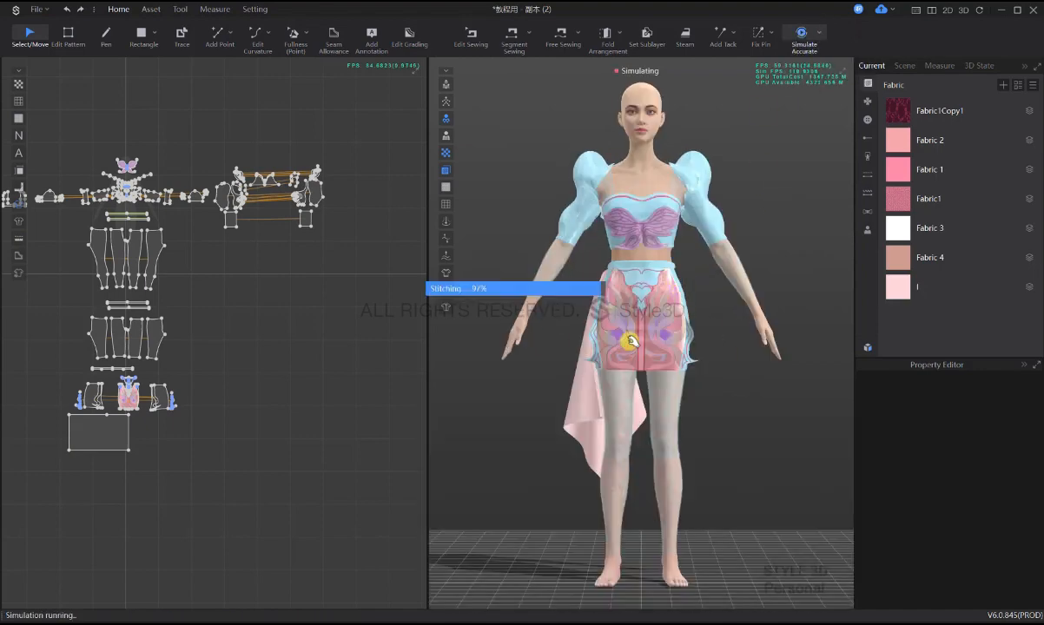
pyautogui.click(575, 404)
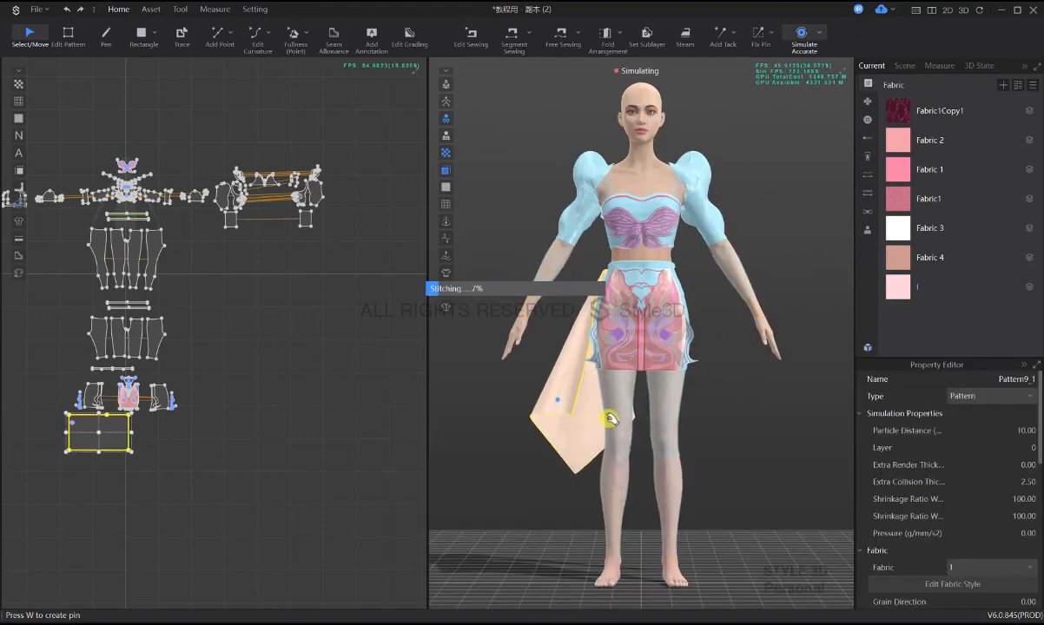
pyautogui.click(712, 424)
pyautogui.moveTo(610, 415); pyautogui.dragTo(688, 367, button='right')
pyautogui.moveTo(668, 288); pyautogui.dragTo(697, 345)
pyautogui.moveTo(777, 373); pyautogui.dragTo(671, 344, button='right')
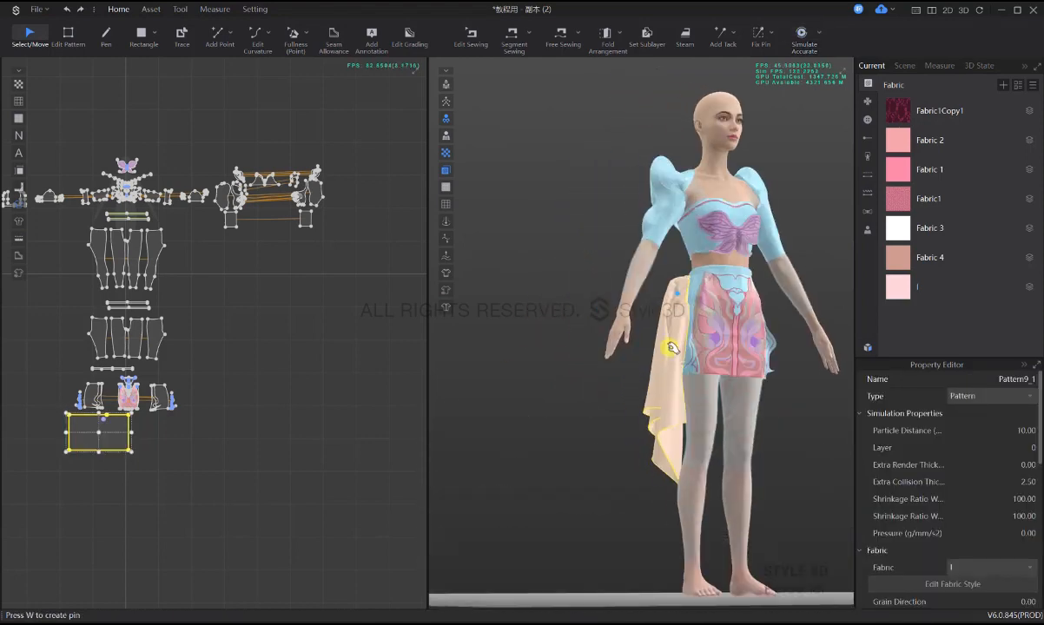
pyautogui.moveTo(671, 344); pyautogui.dragTo(614, 313)
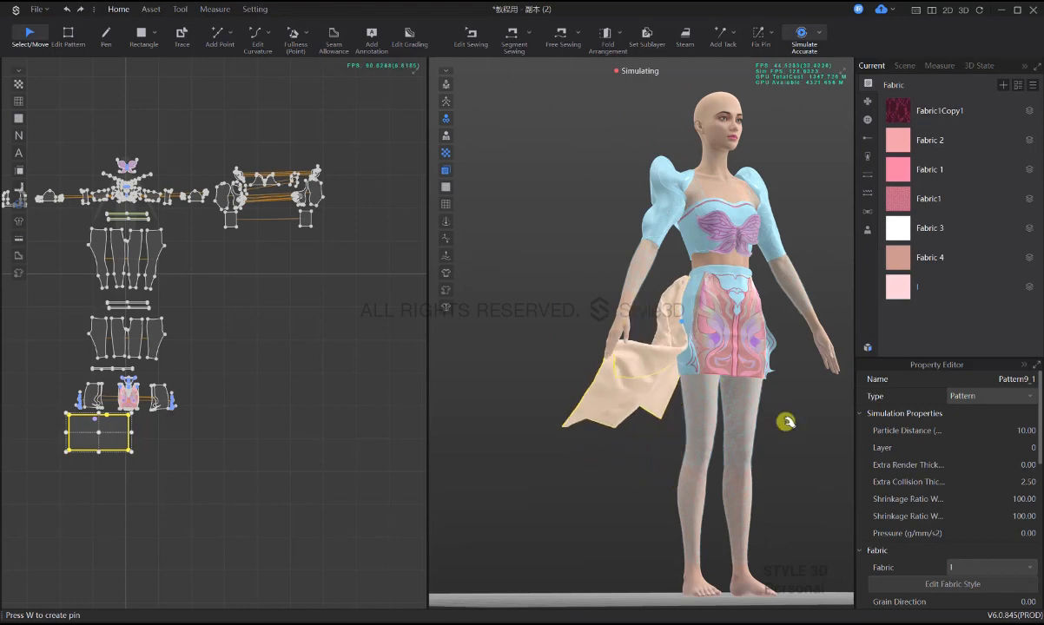
pyautogui.click(783, 419)
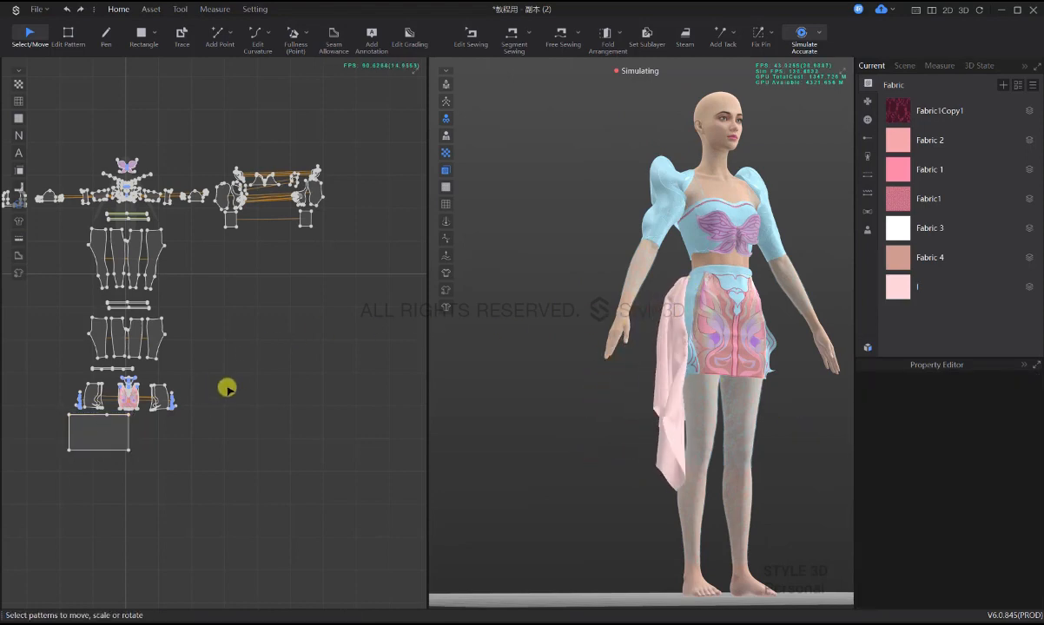
# - Keep simulating the outer skirt panel and examine its drape from behind and from the front
pyautogui.press('space')
pyautogui.moveTo(709, 364); pyautogui.dragTo(748, 373, button='right')
pyautogui.press('space')
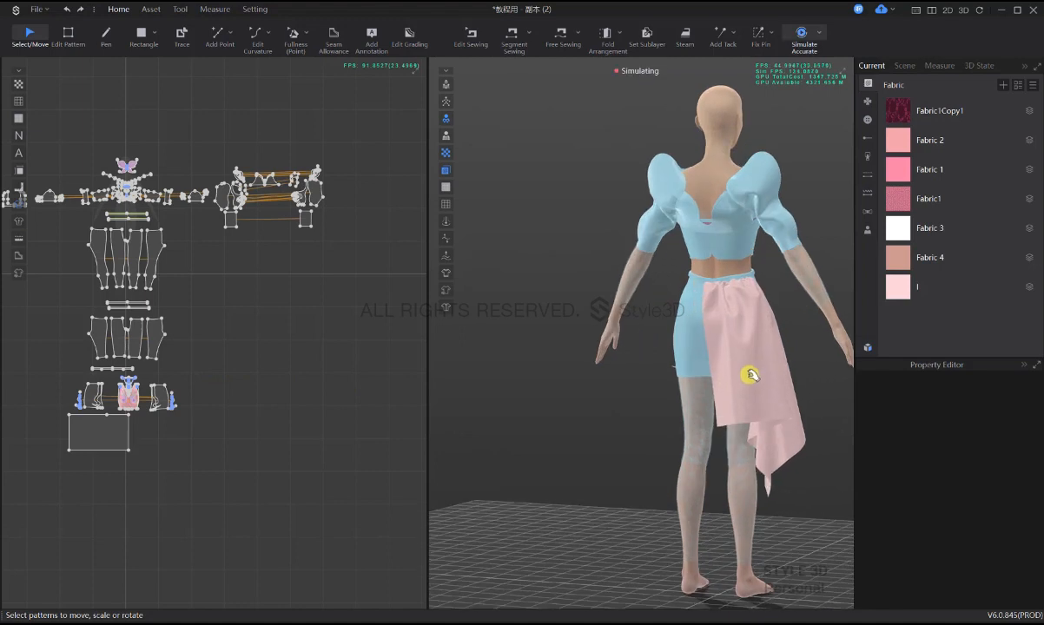
pyautogui.click(740, 386)
pyautogui.press('2')
pyautogui.click(737, 414)
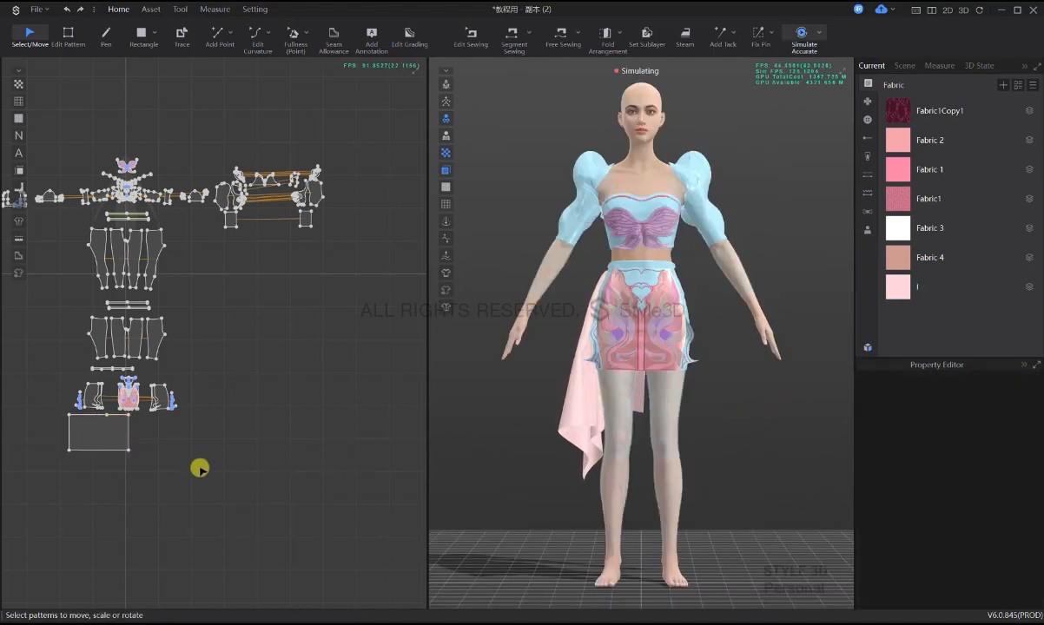
# - Lengthen the rectangular outer skirt panel by moving its outer short edge outward by about 50 cm
pyautogui.moveTo(128, 473); pyautogui.dragTo(286, 464, button='middle')
pyautogui.scroll(2, 286, 464)
pyautogui.press('z')
pyautogui.moveTo(212, 408); pyautogui.dragTo(175, 408)
pyautogui.rightClick(175, 408)
pyautogui.write('55')
pyautogui.press('Return')
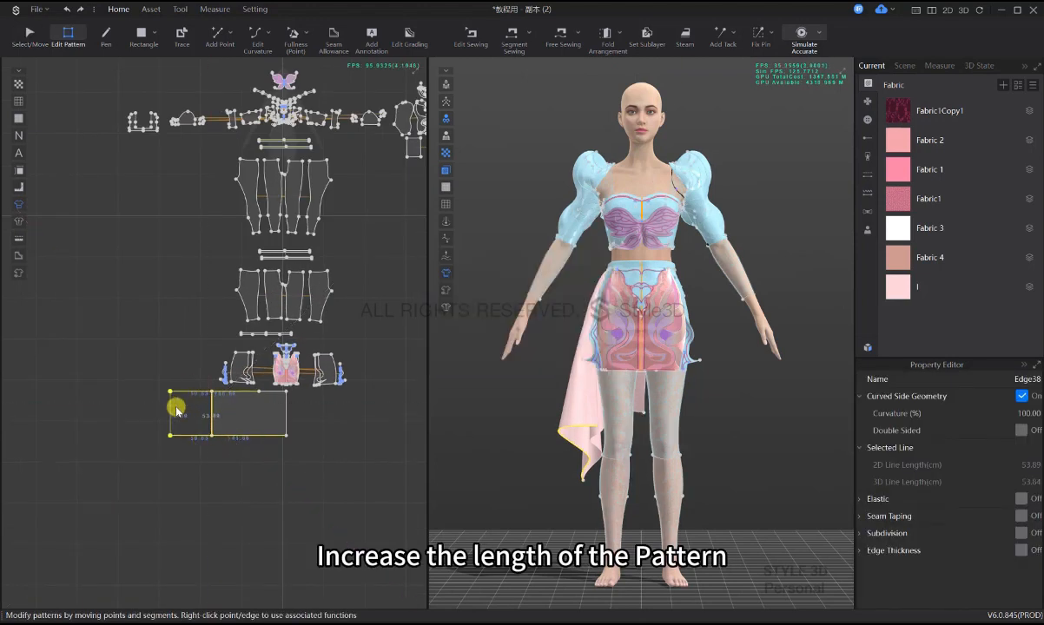
# - Move the lengthened panel's outer short edge back inward by about 20 cm
pyautogui.moveTo(171, 410); pyautogui.dragTo(184, 411)
pyautogui.rightClick(184, 413)
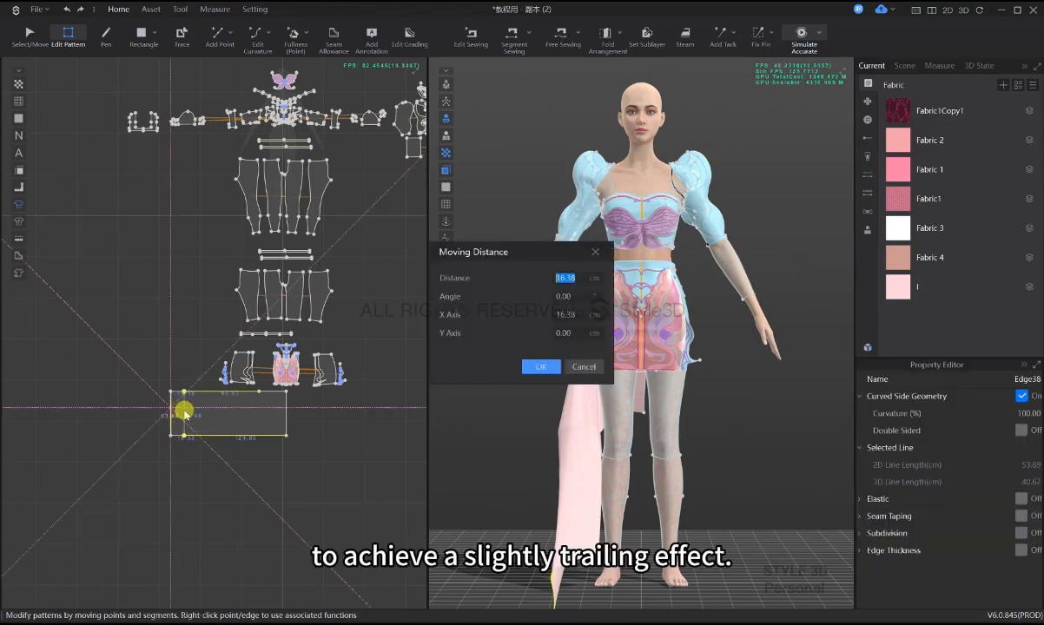
pyautogui.write('2')
pyautogui.press('Return')
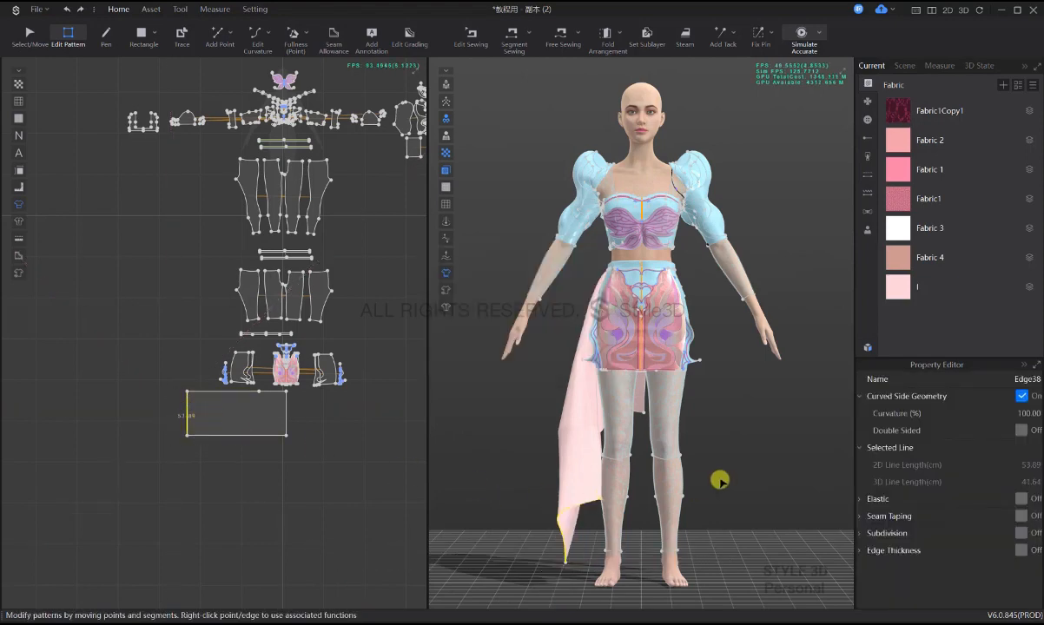
# - Simulate the lengthened panel and draw a gently curved internal line about 120 cm long from its top-edge point to the outer lower corner
pyautogui.press('space')
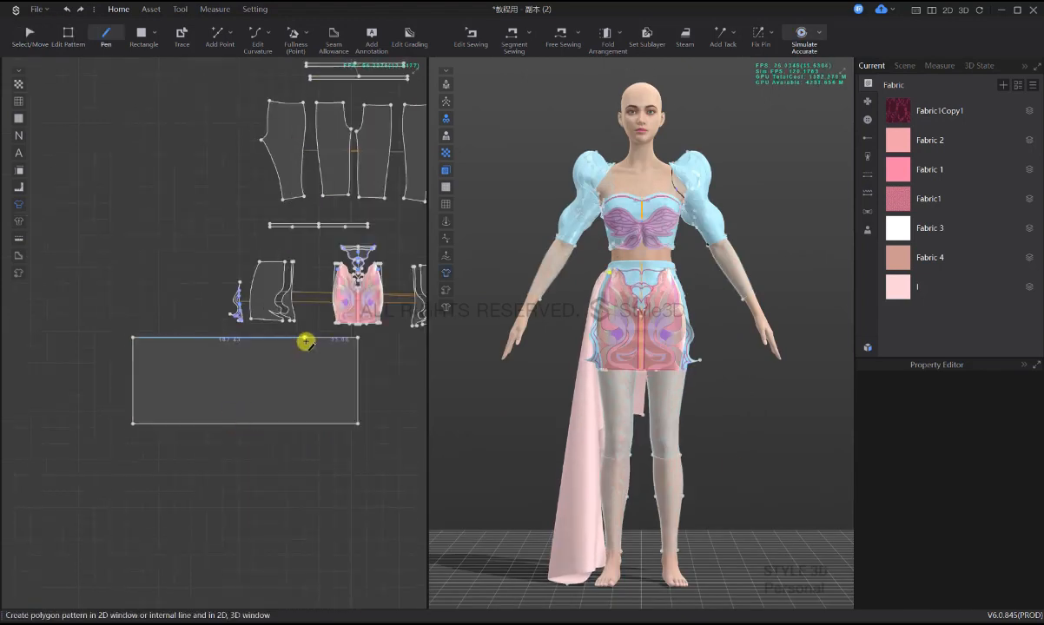
pyautogui.click(304, 337)
pyautogui.click(196, 388)
pyautogui.click(133, 424)
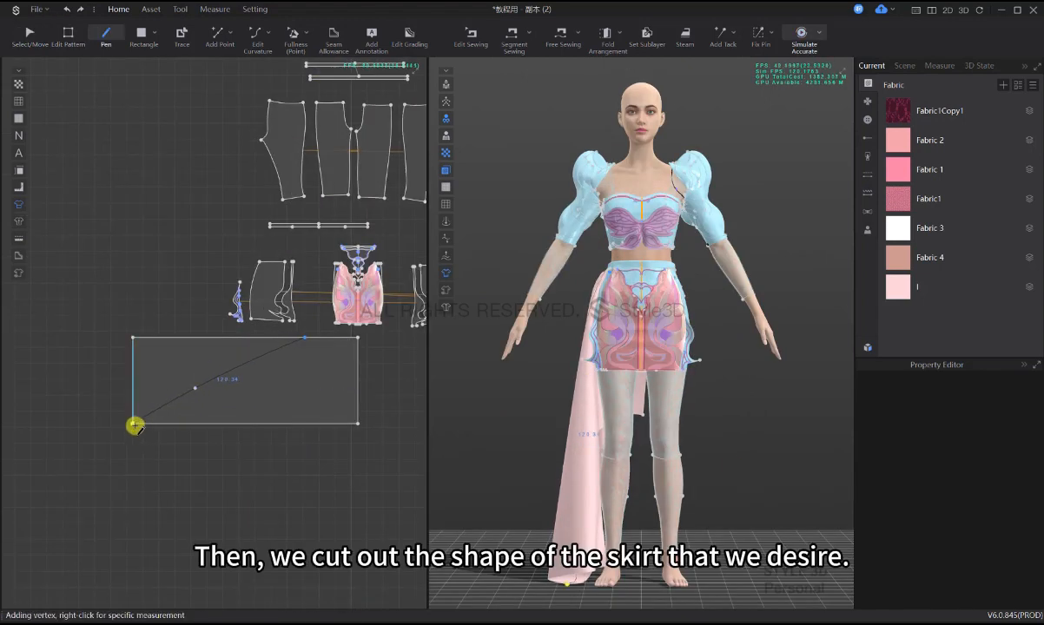
pyautogui.press('Return')
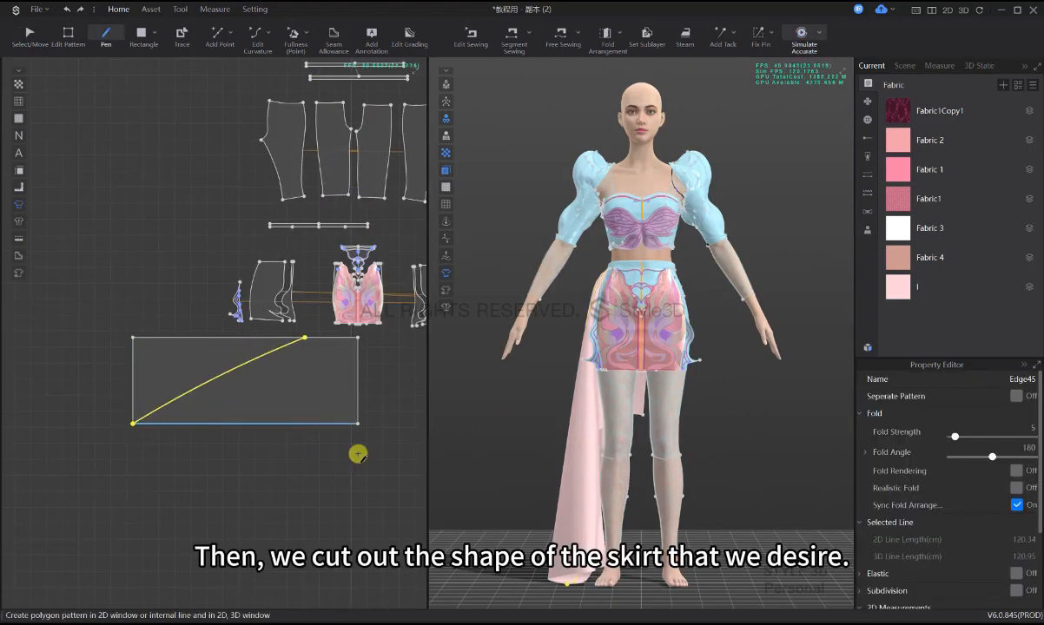
# - Cut the outer skirt panel along the diagonal curved line and delete the excess upper triangular piece
pyautogui.press('z')
pyautogui.rightClick(251, 363)
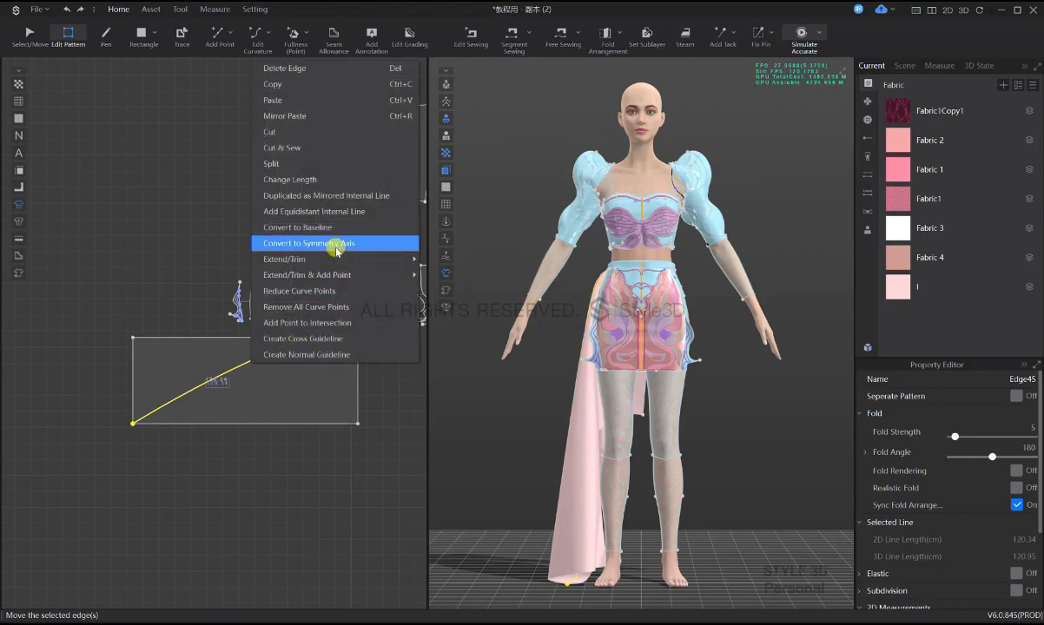
pyautogui.click(278, 133)
pyautogui.press('a')
pyautogui.click(174, 361)
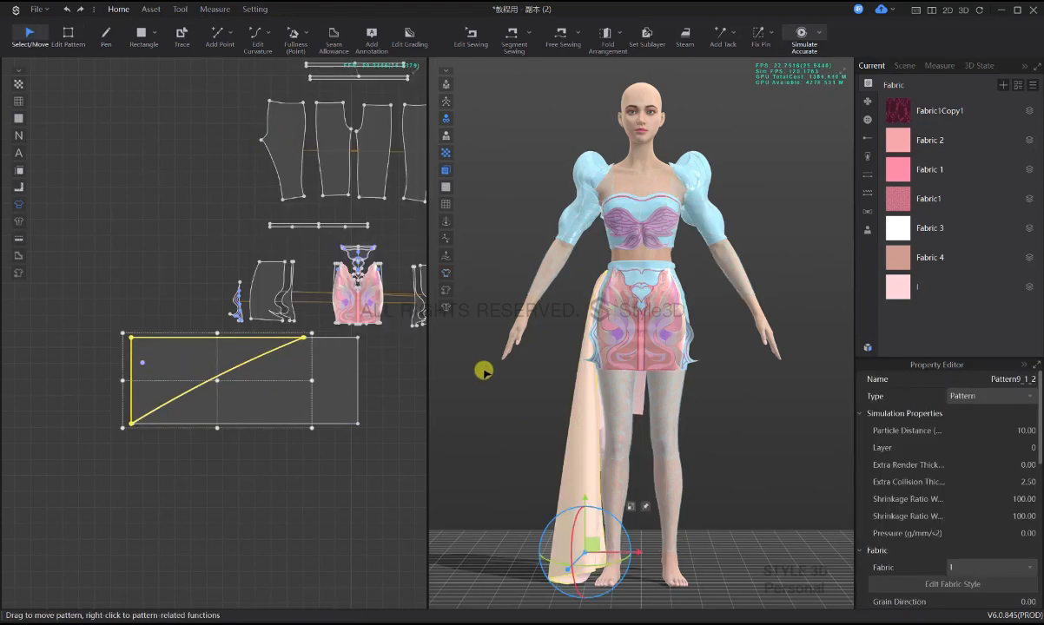
pyautogui.press('Delete')
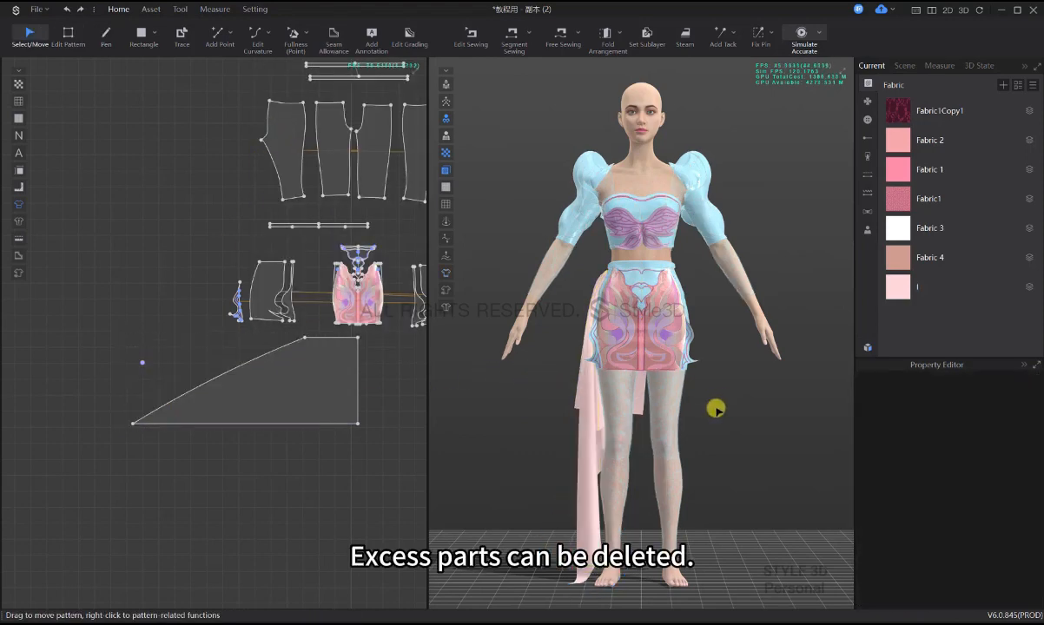
# - Draw a wavy internal line about 161 cm long across the panel, from its pointed tip to the opposite lower corner
pyautogui.press('d')
pyautogui.click(95, 425)
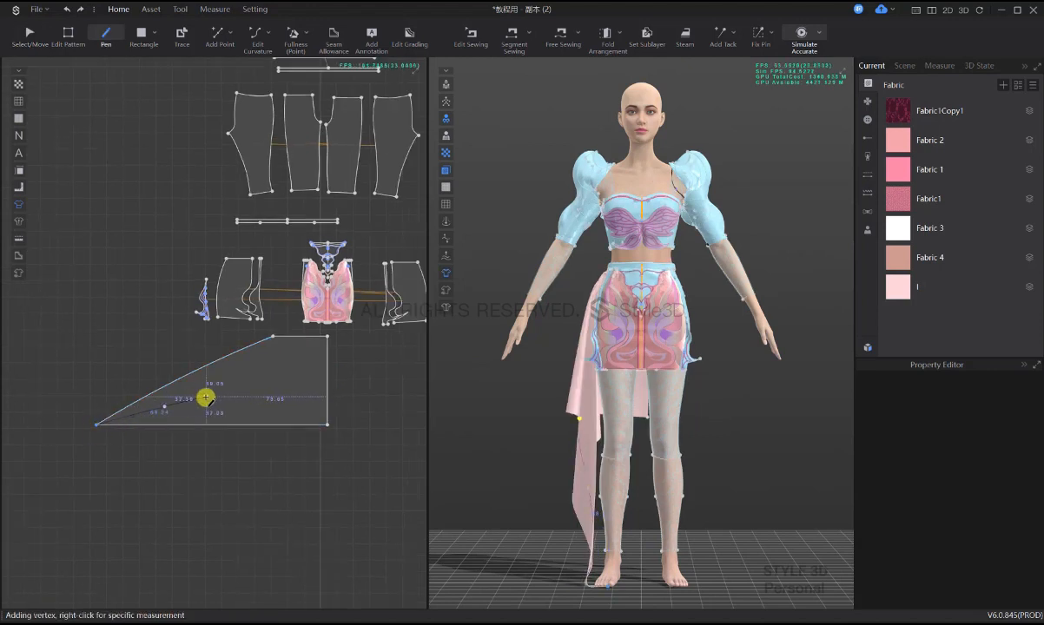
pyautogui.click(206, 397)
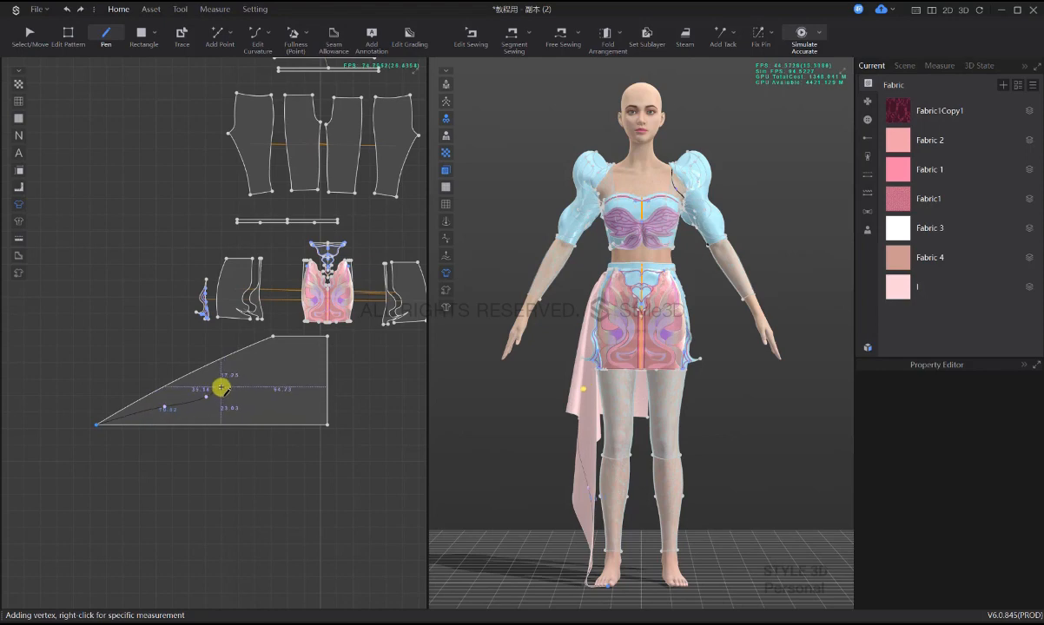
pyautogui.click(227, 384)
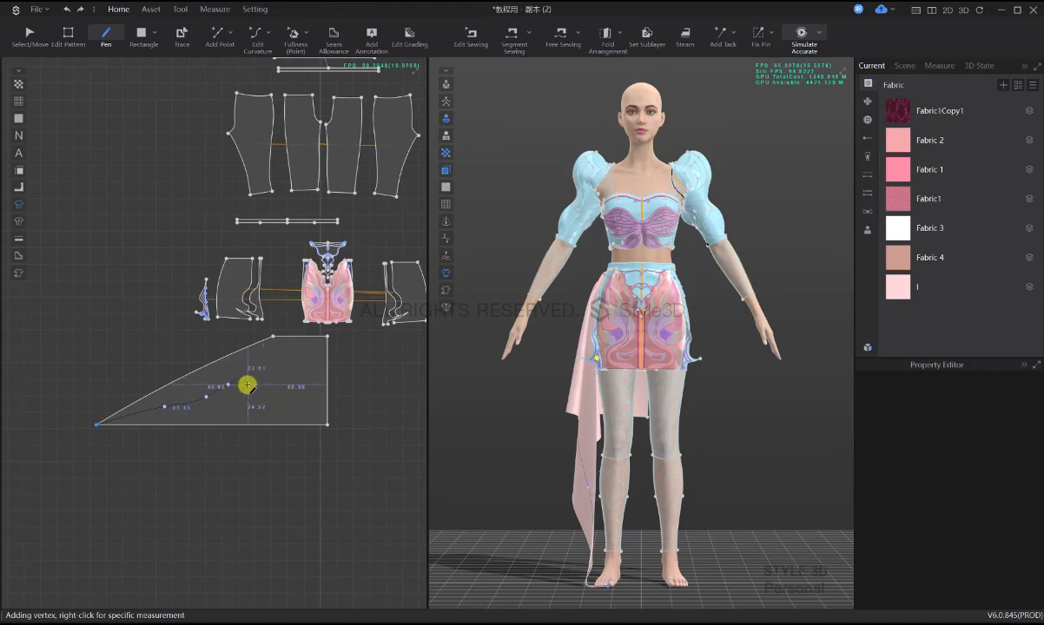
pyautogui.click(210, 396)
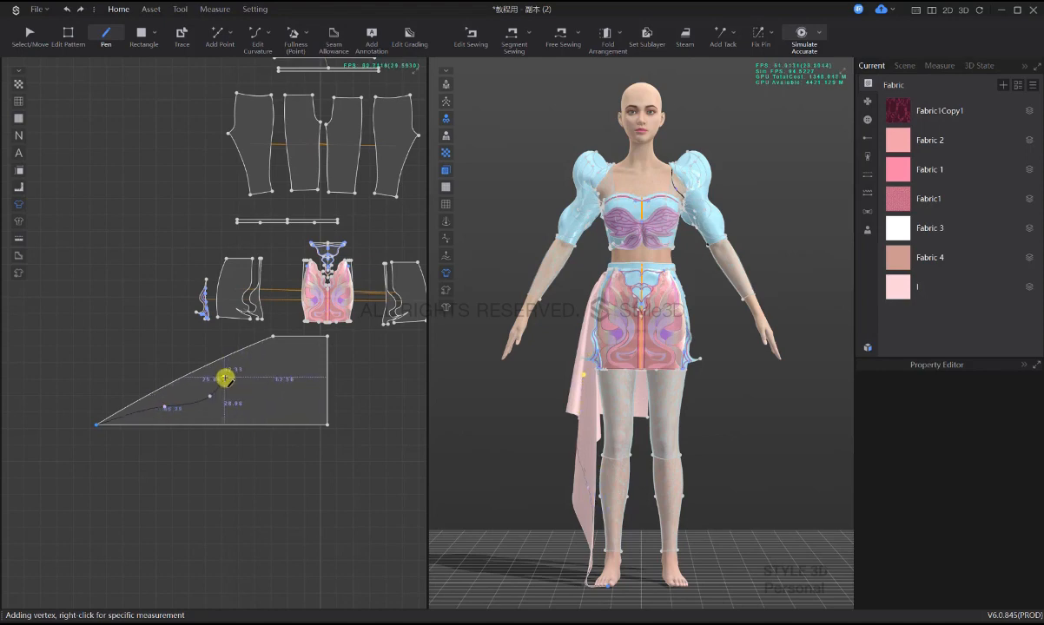
pyautogui.click(225, 378)
pyautogui.click(250, 380)
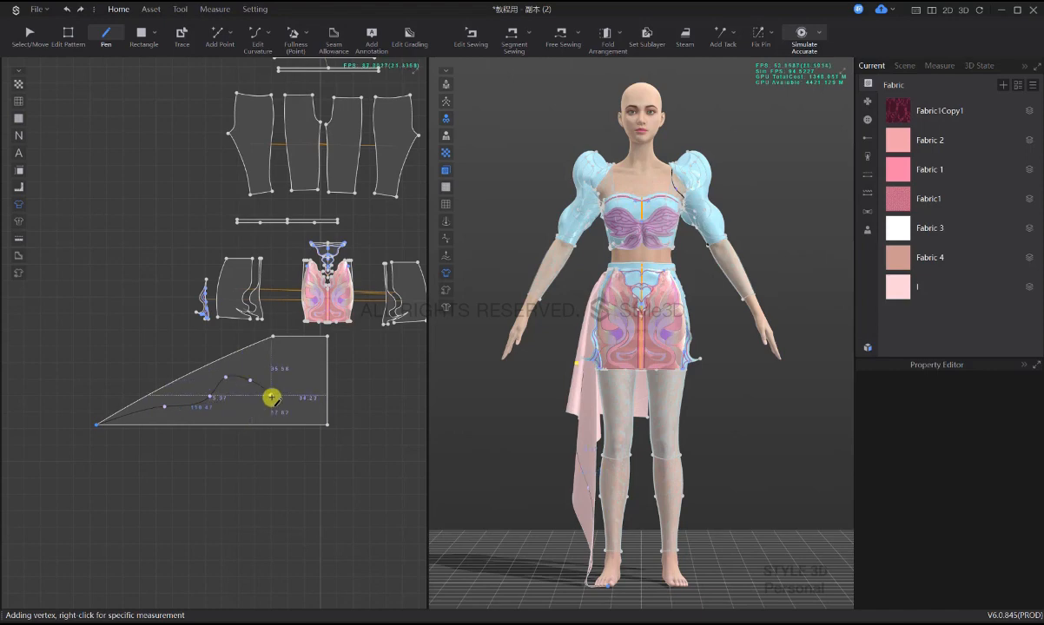
pyautogui.click(273, 398)
pyautogui.click(298, 398)
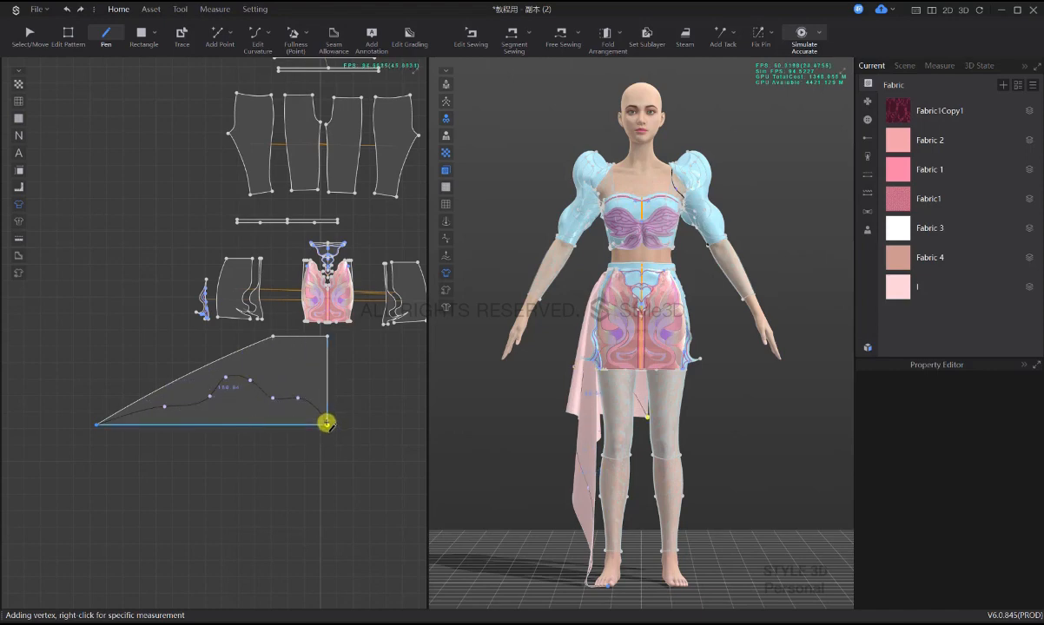
pyautogui.click(326, 406)
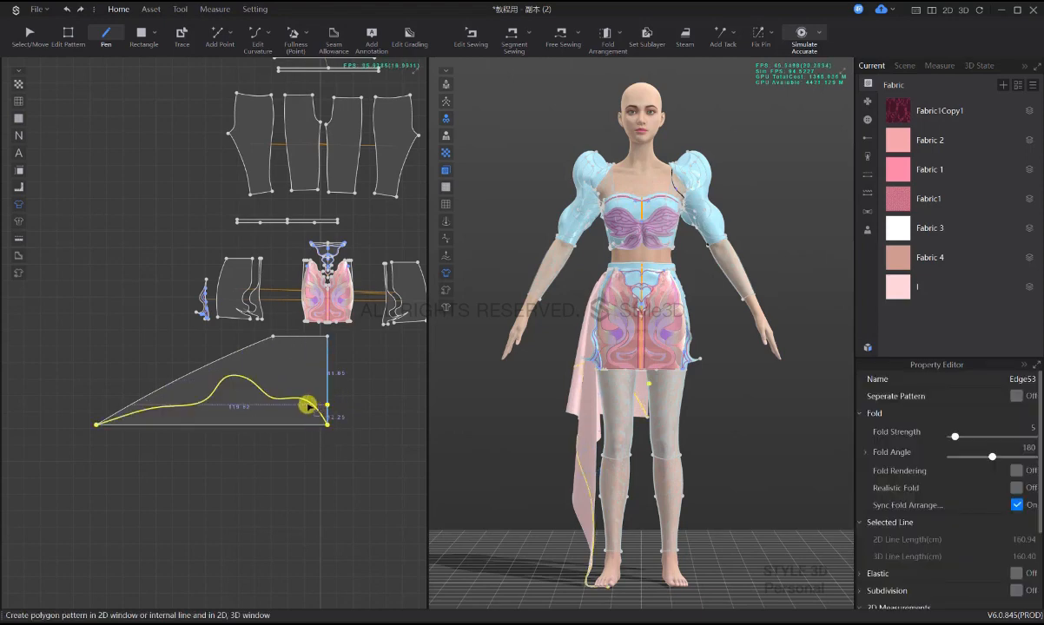
# - Cut the outer skirt panel along the wavy line and remove the excess piece below it
pyautogui.press('z')
pyautogui.rightClick(311, 403)
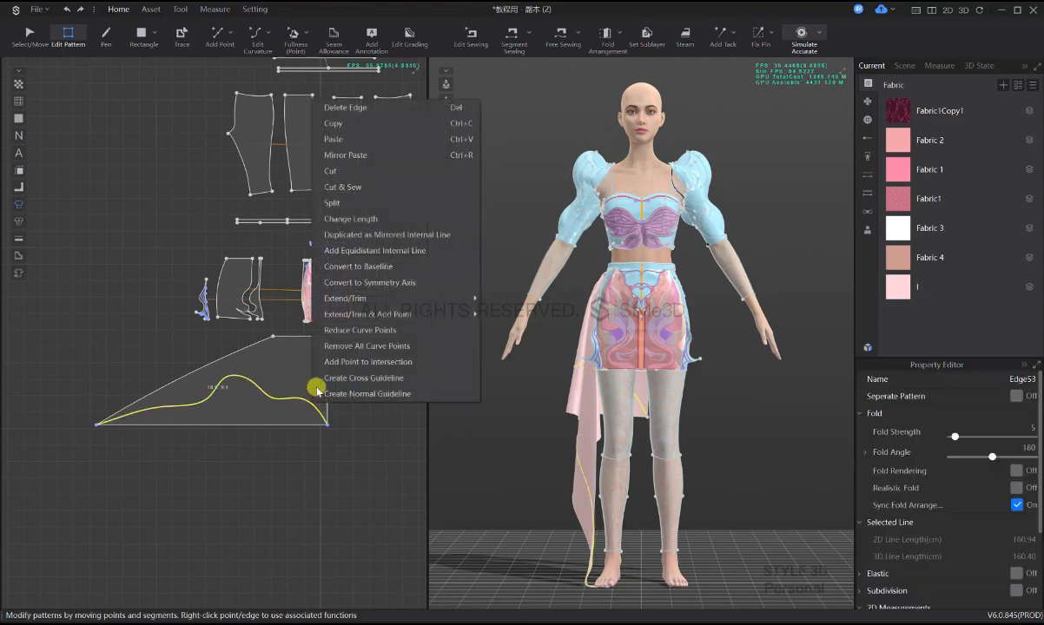
pyautogui.click(327, 156)
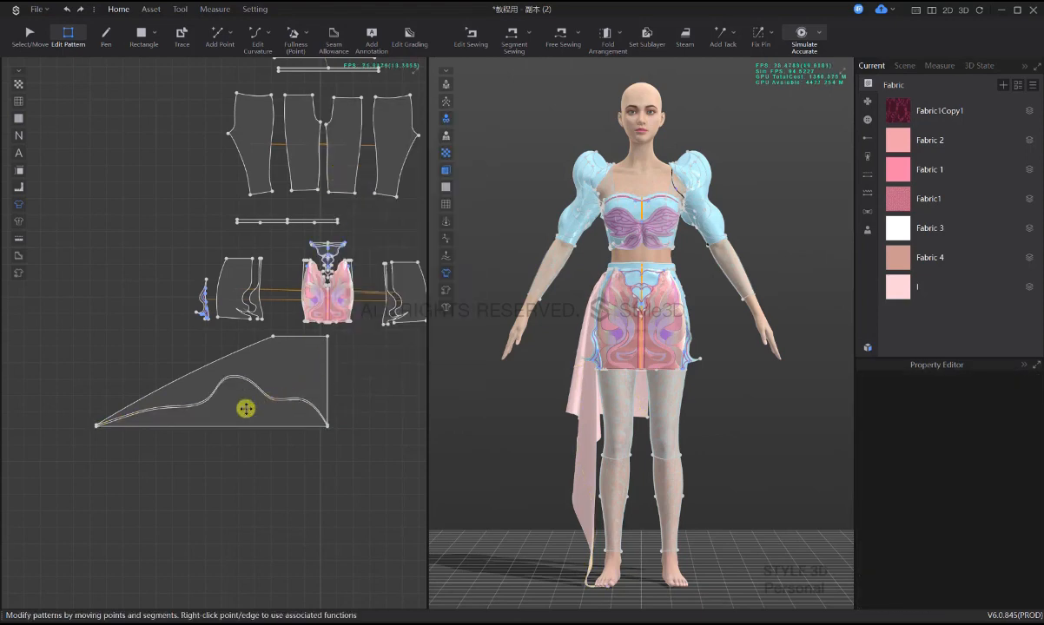
pyautogui.press('a')
pyautogui.click(246, 409)
pyautogui.click(375, 467)
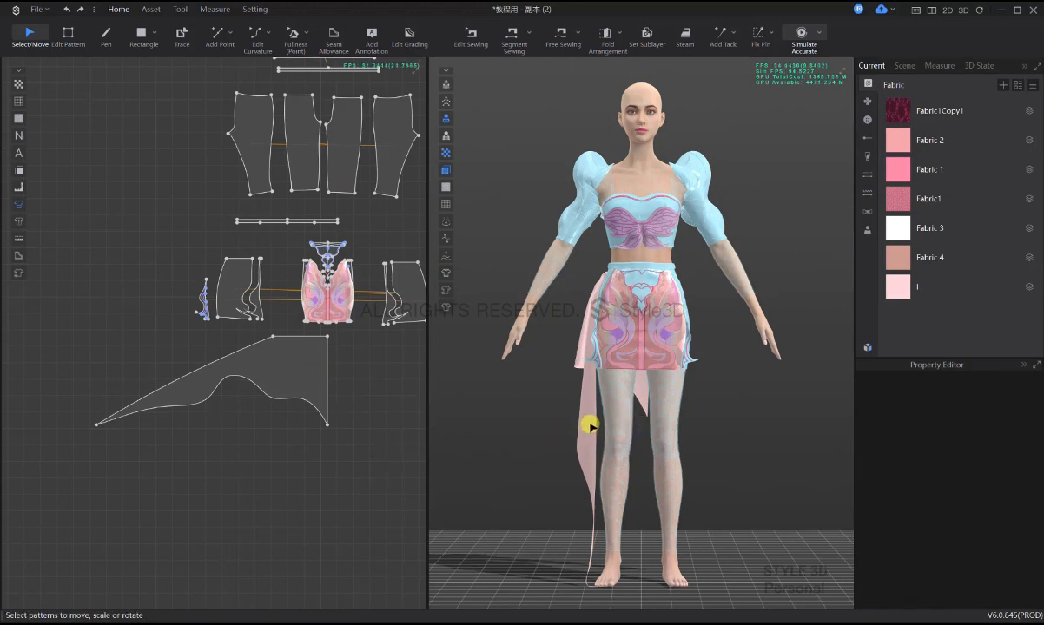
# - Simulate the trimmed outer skirt panel, pull it at the avatar's hip, and check the drape from behind and in front
pyautogui.moveTo(593, 420); pyautogui.dragTo(582, 369)
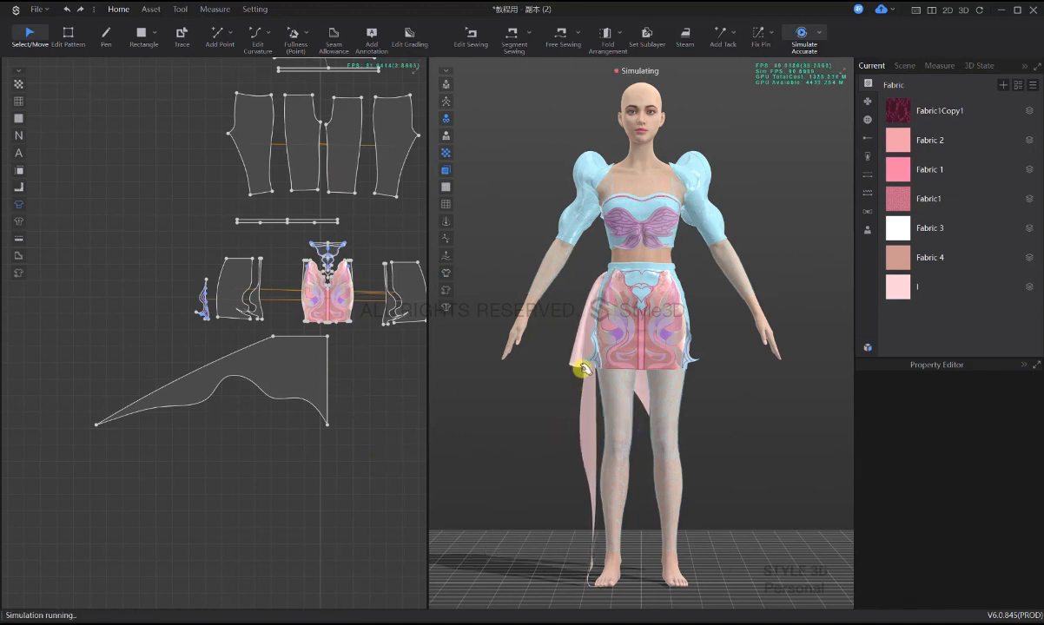
pyautogui.moveTo(578, 405); pyautogui.dragTo(770, 408, button='right')
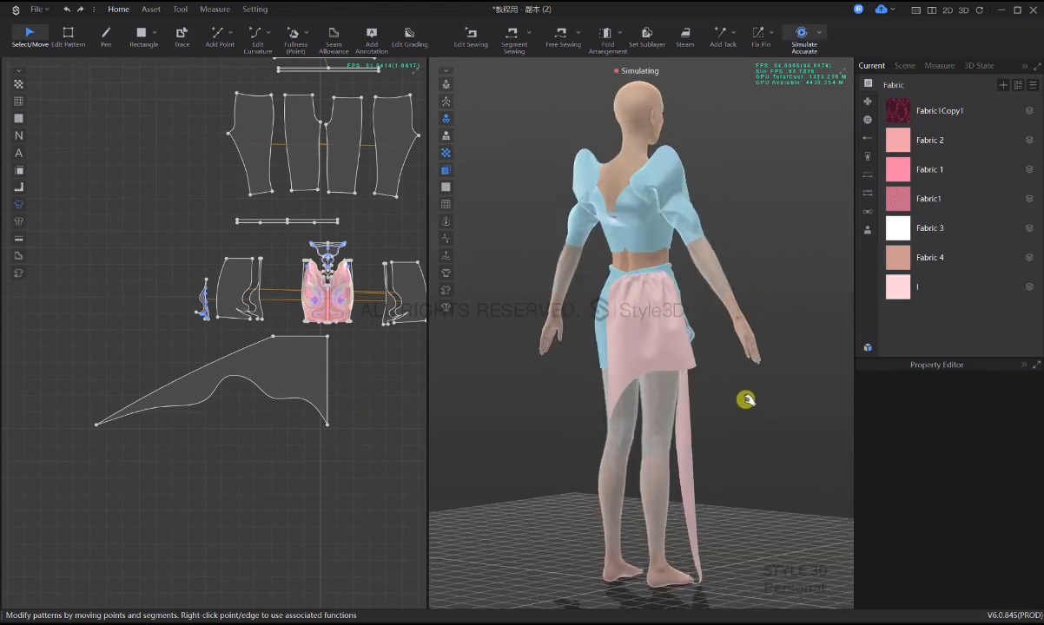
pyautogui.moveTo(665, 369); pyautogui.dragTo(513, 372, button='right')
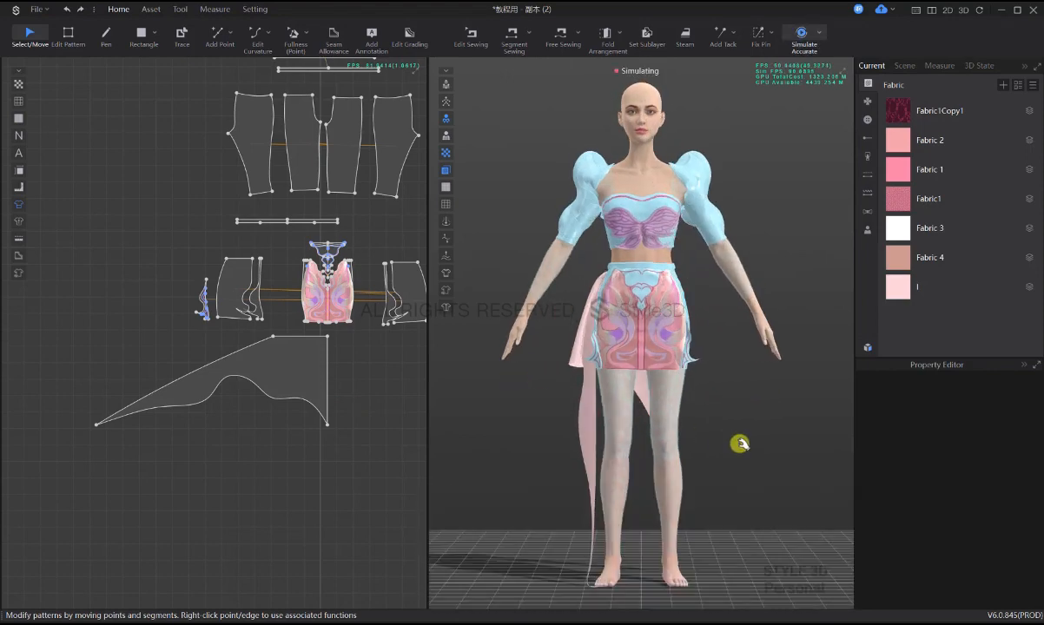
# - Create a Symmetry Pattern copy of the trimmed outer skirt panel and place it beside the original with a small gap
pyautogui.click(300, 354)
pyautogui.rightClick(301, 355)
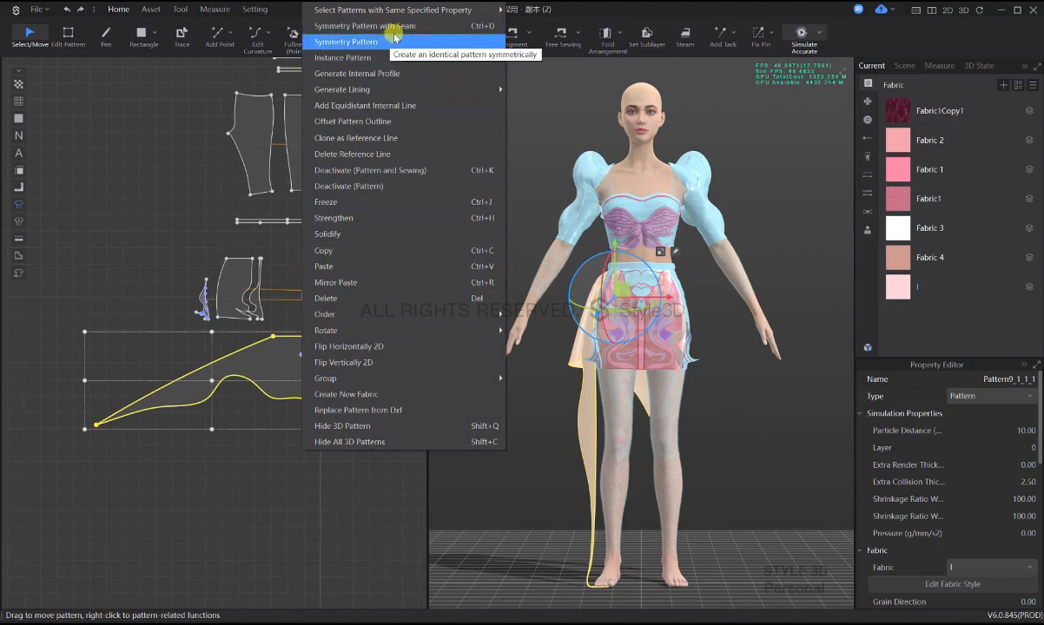
pyautogui.click(365, 42)
pyautogui.scroll(3, 319, 426)
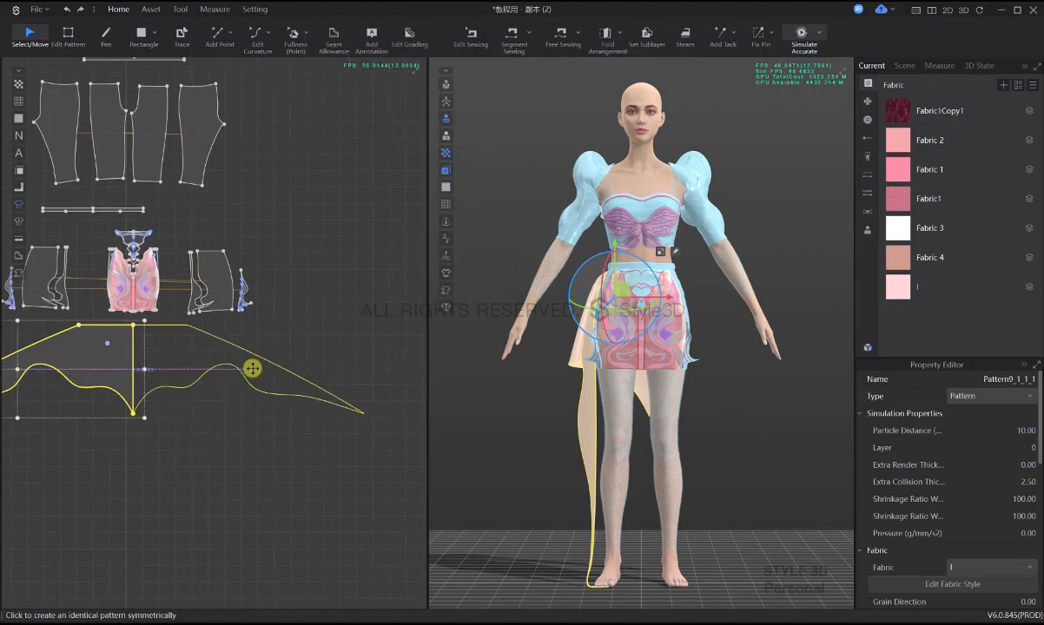
pyautogui.click(252, 368)
pyautogui.moveTo(180, 354); pyautogui.dragTo(189, 354)
pyautogui.click(244, 444)
pyautogui.moveTo(305, 386); pyautogui.dragTo(403, 398, button='middle')
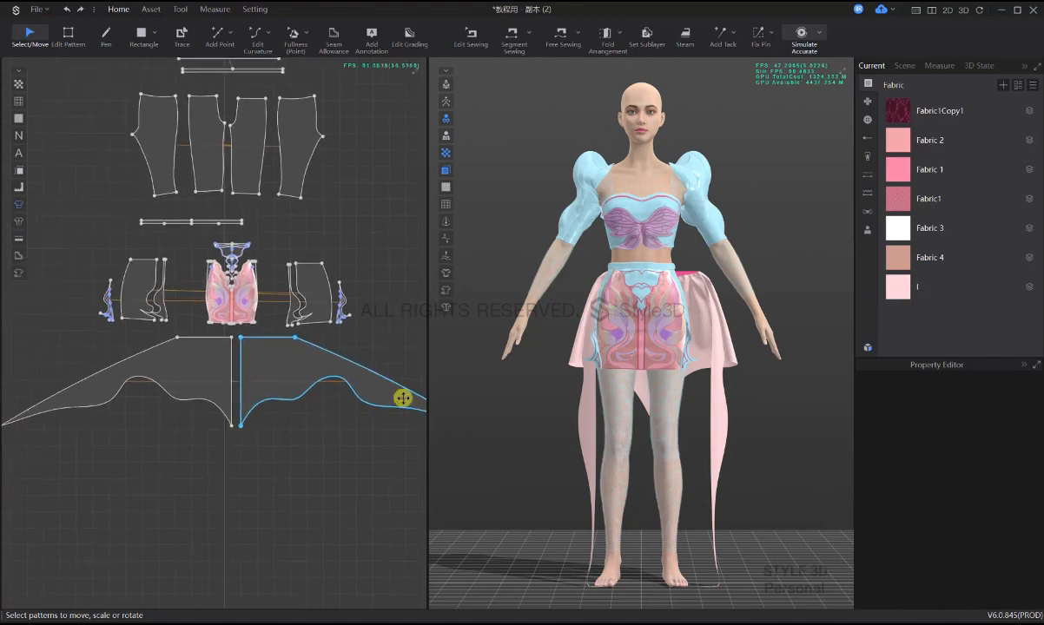
# - Sew the straight center edges of the two mirrored outer skirt panels together with Segment Sewing
pyautogui.press('n')
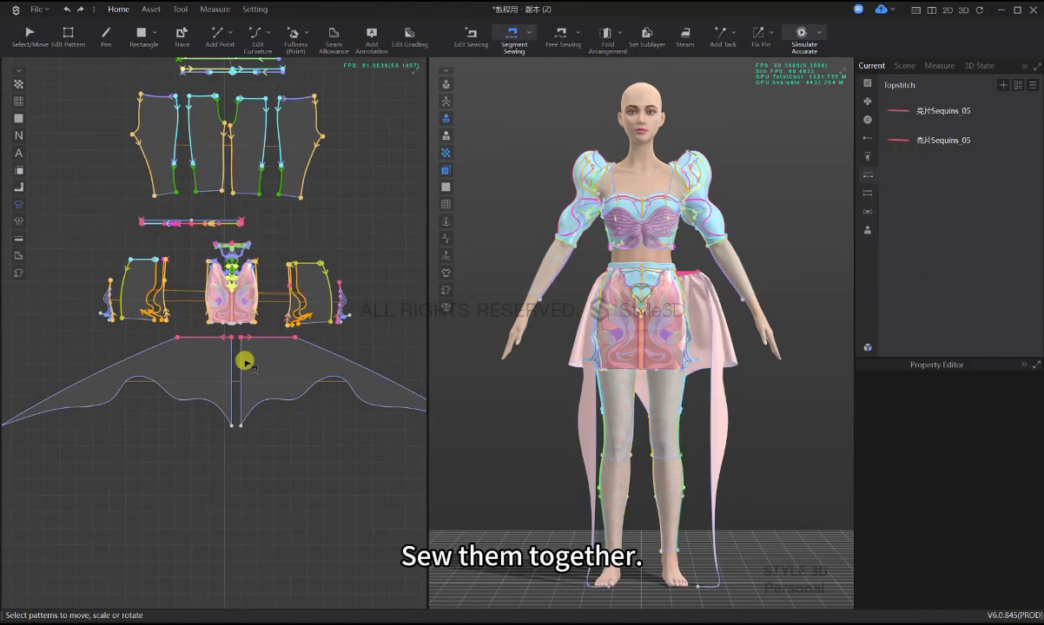
pyautogui.click(242, 360)
pyautogui.click(231, 358)
pyautogui.press('q')
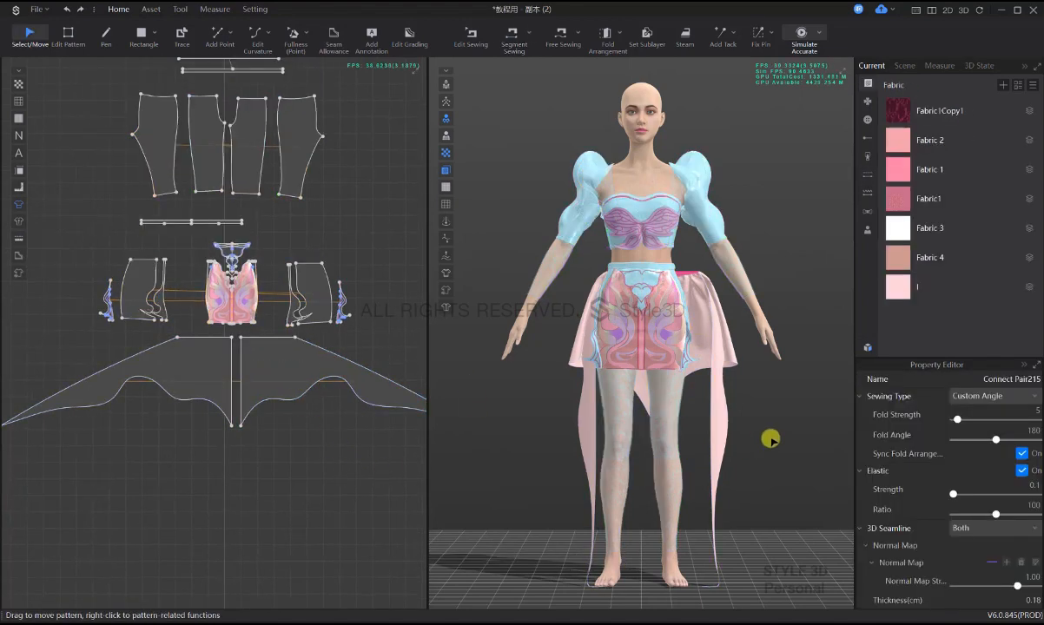
# - Apply Symmetry The Shape to the mirrored outer skirt panel in 3D and start simulating both halves
pyautogui.rightClick(710, 310)
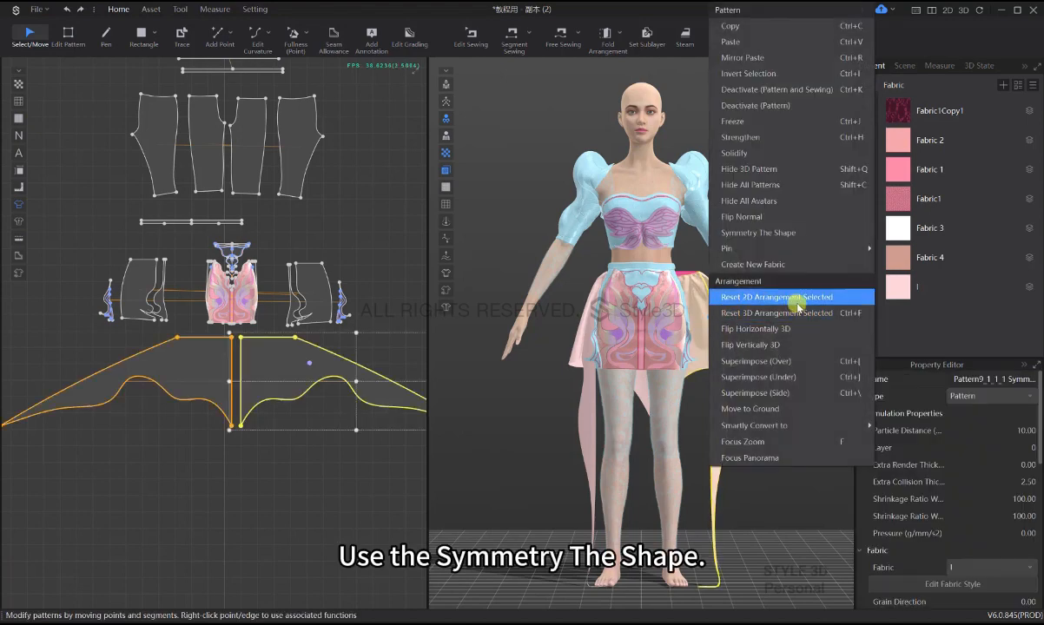
pyautogui.click(790, 233)
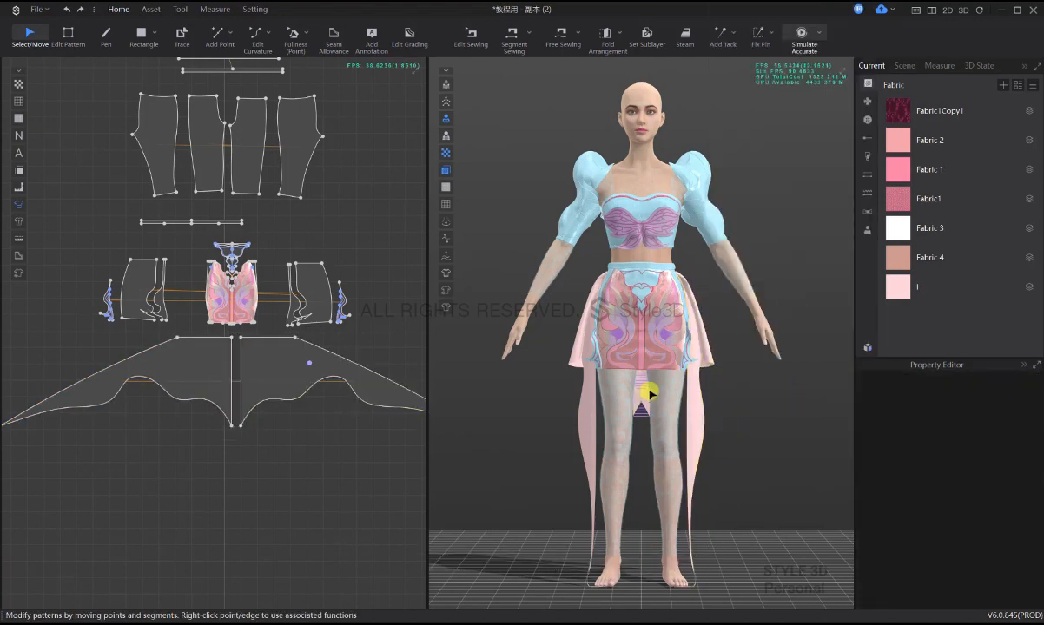
pyautogui.press('space')
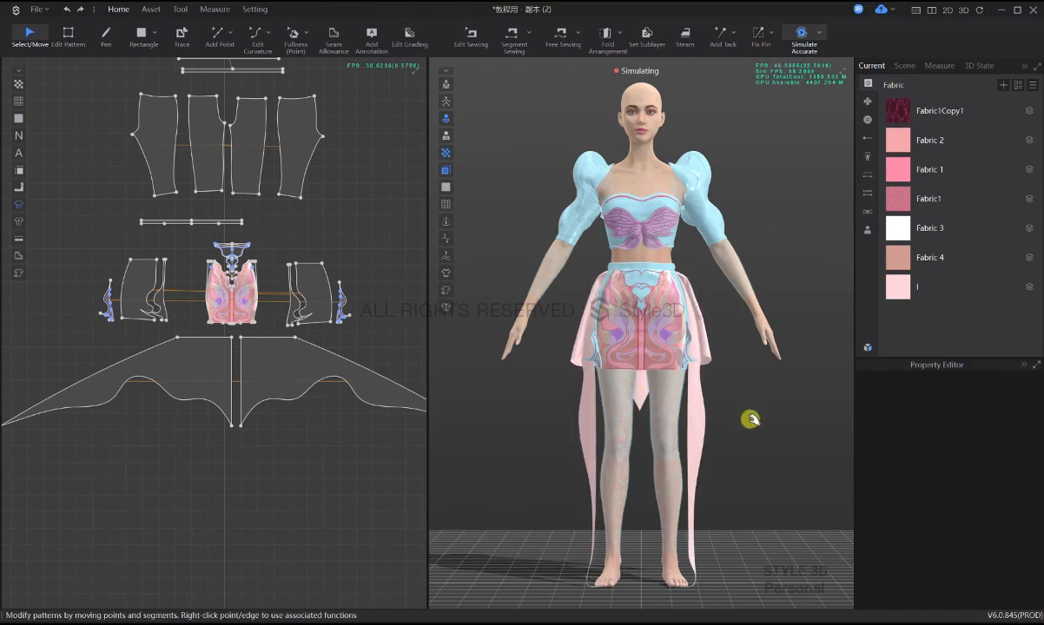
# - Check the simulated outer skirt from behind and pull its back panel near the center seam to adjust the drape
pyautogui.press('8')
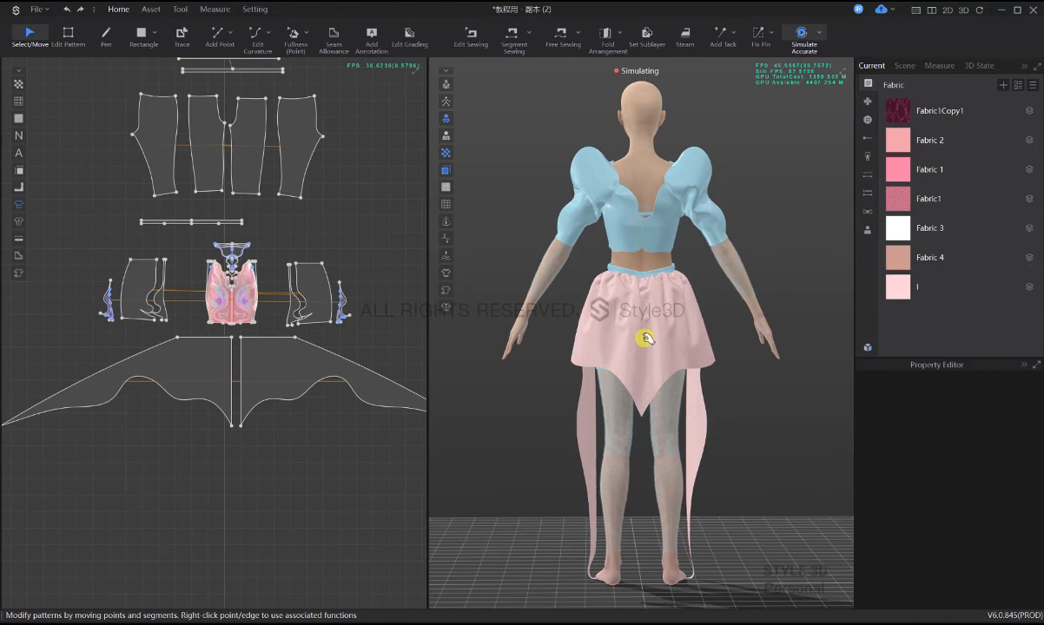
pyautogui.click(649, 333)
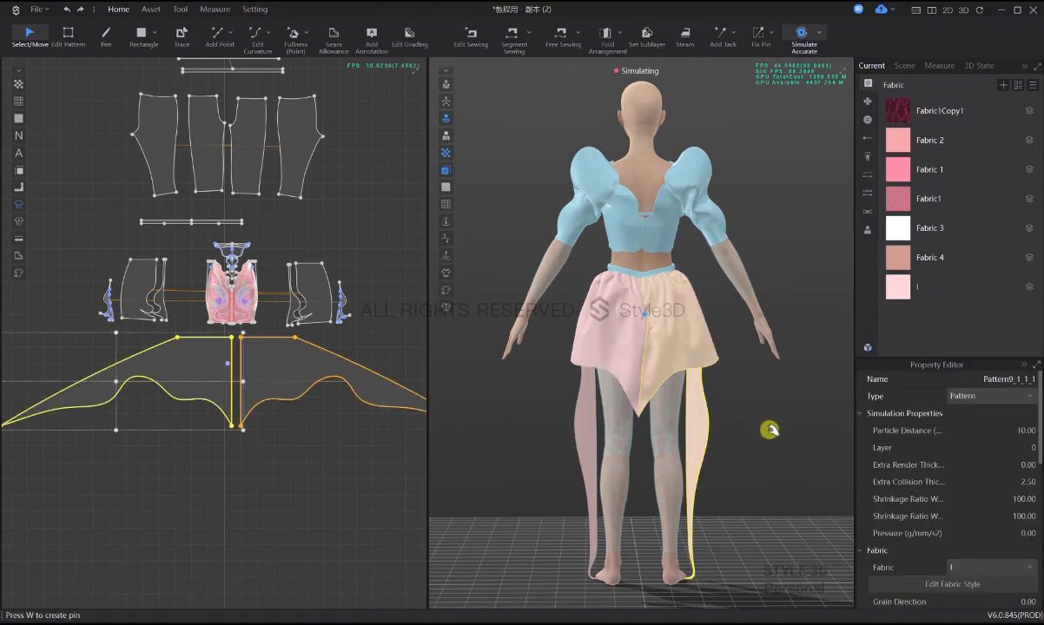
pyautogui.click(770, 428)
pyautogui.click(642, 335)
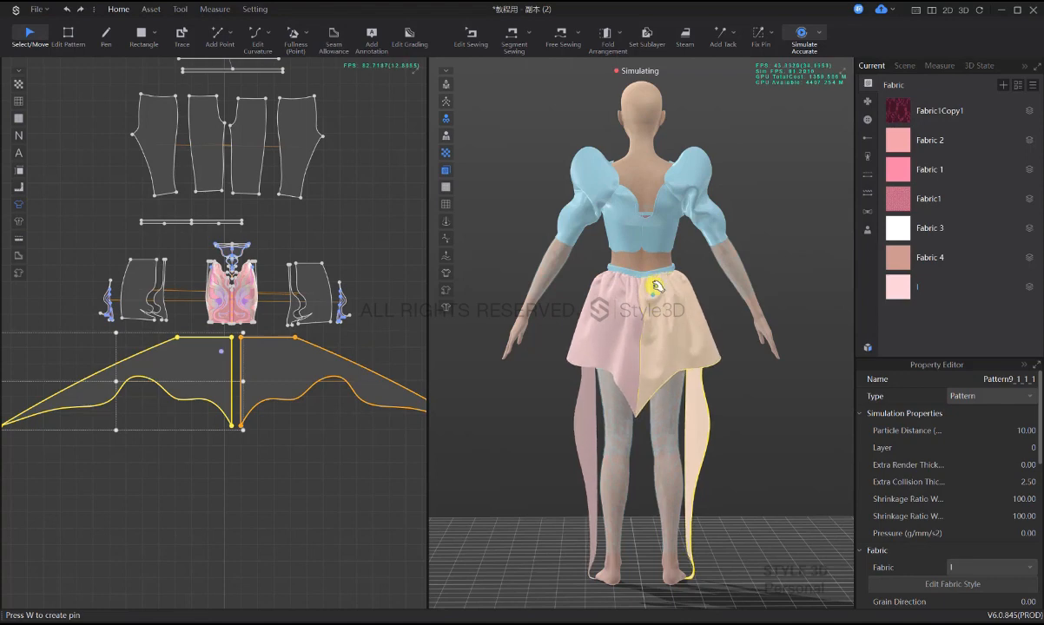
# - Unfreeze the waistband and inner skirt patterns and simulate them together with the outer skirt
pyautogui.moveTo(369, 317); pyautogui.dragTo(40, 205)
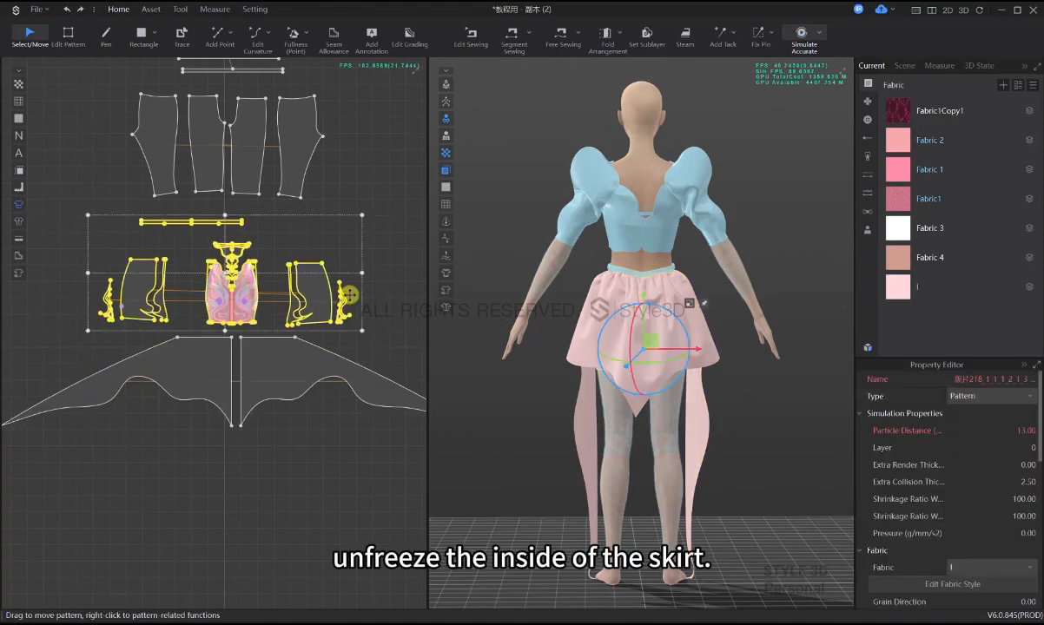
pyautogui.click(736, 366)
pyautogui.scroll(4, 738, 367)
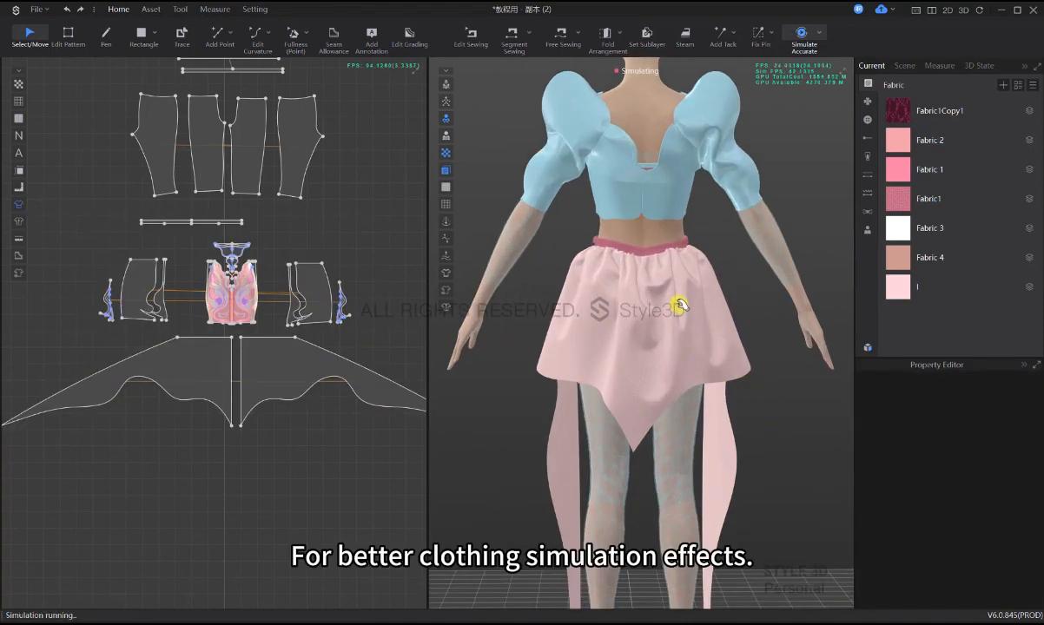
pyautogui.press('2')
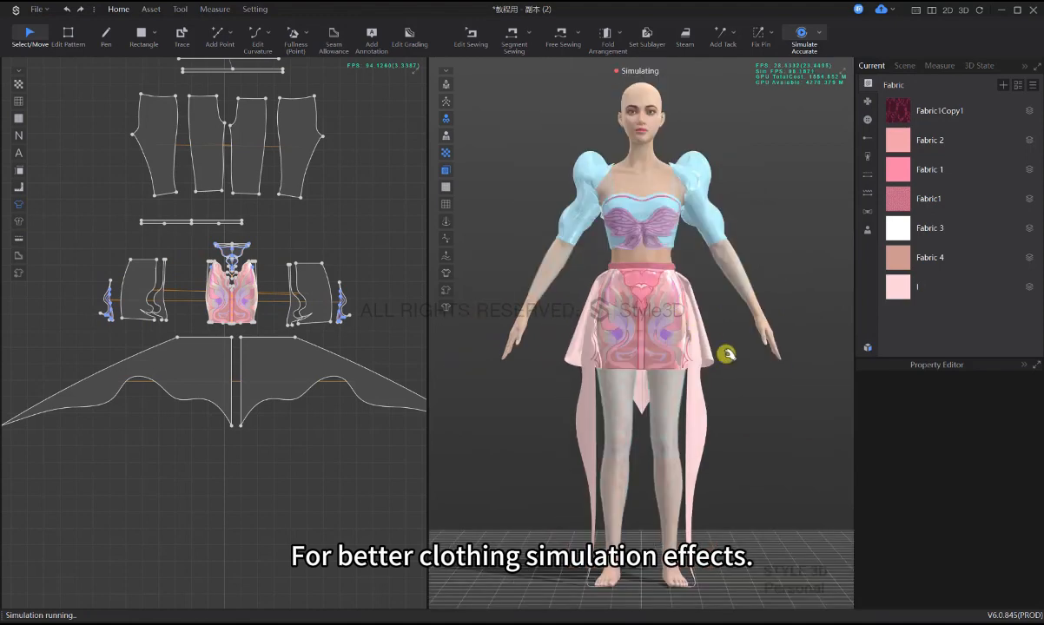
pyautogui.moveTo(687, 287)
pyautogui.mouseDown()
pyautogui.moveTo(701, 285)
pyautogui.moveTo(682, 275)
pyautogui.moveTo(692, 283)
pyautogui.mouseUp()
# - Stop the simulation and freeze the waistband and inner skirt patterns again
pyautogui.press('space')
pyautogui.moveTo(383, 317); pyautogui.dragTo(61, 212)
pyautogui.hotkey('ctrl', 'k')
pyautogui.click(775, 390)
# - Resume the simulation with the inner skirt frozen and check the outer skirt's drape from behind and in front
pyautogui.scroll(-1, 769, 392)
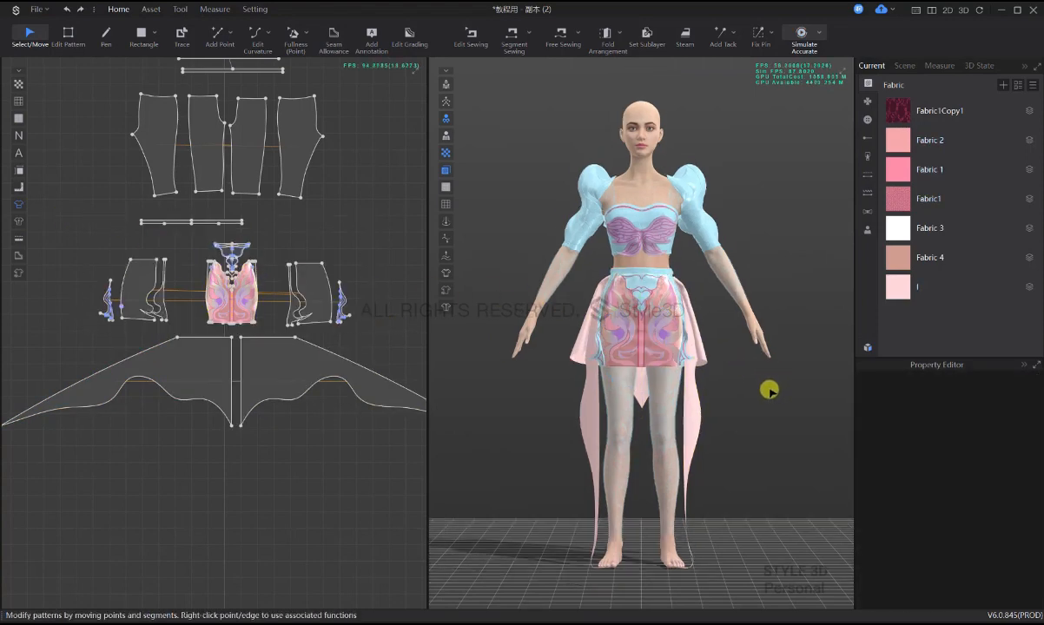
pyautogui.scroll(1, 769, 391)
pyautogui.press('space')
pyautogui.moveTo(741, 382); pyautogui.dragTo(492, 392, button='right')
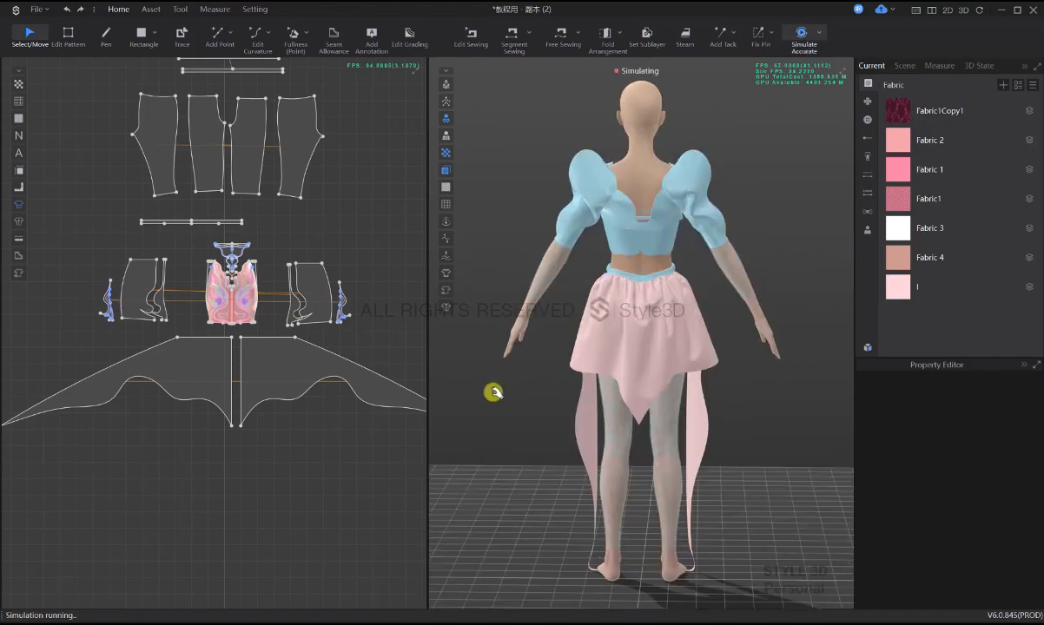
pyautogui.press('2')
pyautogui.moveTo(375, 452); pyautogui.dragTo(176, 358)
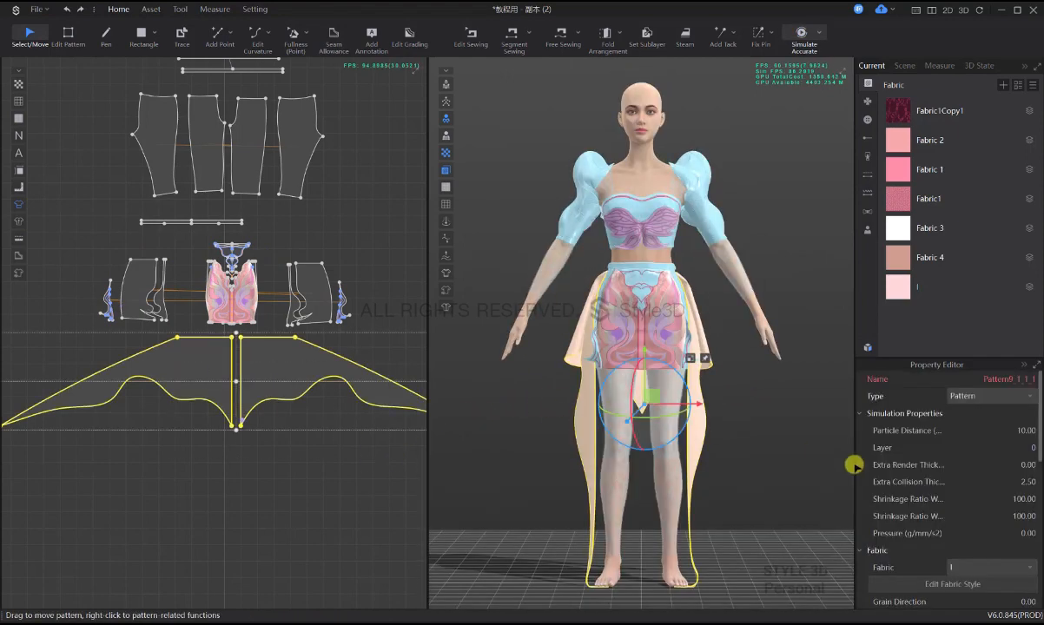
pyautogui.click(785, 428)
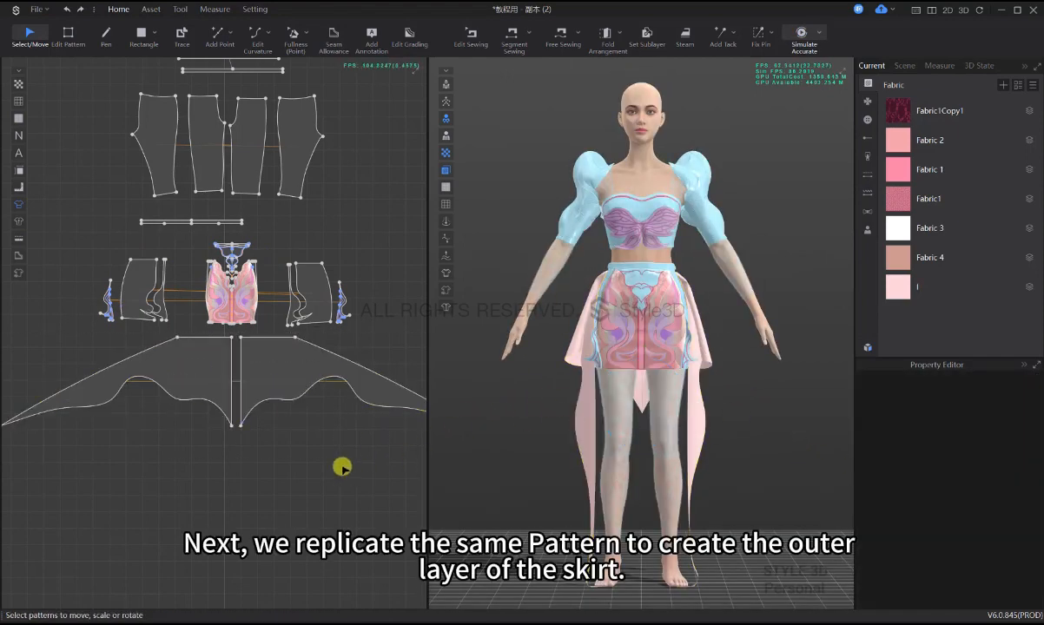
# - Copy both outer skirt panels and paste them directly below the originals in the 2D pattern layout
pyautogui.scroll(-5, 236, 486)
pyautogui.scroll(5, 235, 486)
pyautogui.click(271, 429)
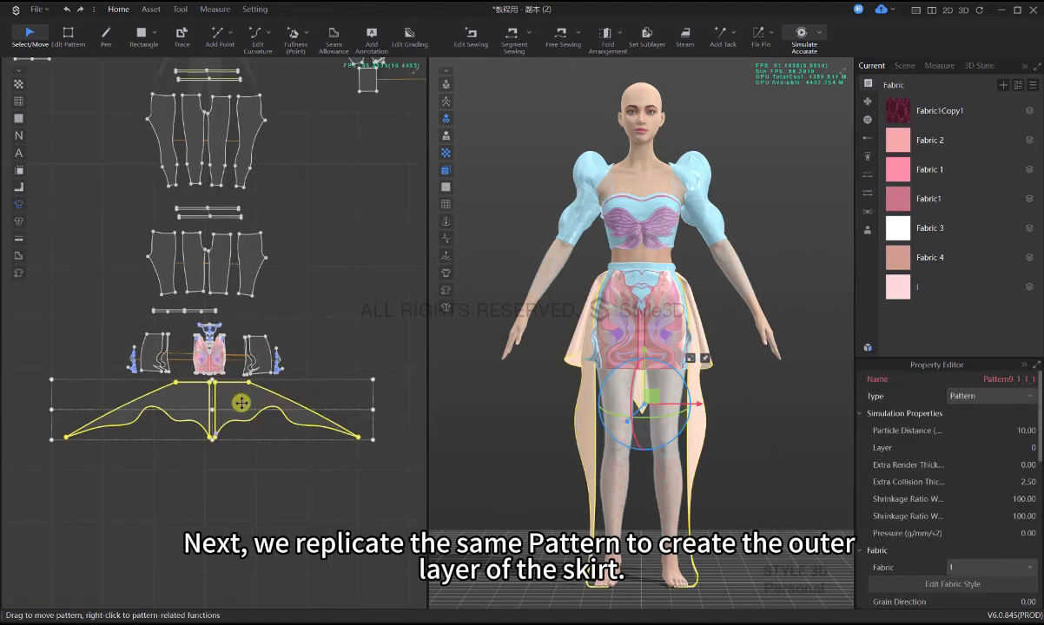
pyautogui.scroll(-3, 235, 399)
pyautogui.hotkey('ctrl', 'c')
pyautogui.hotkey('ctrl', 'v')
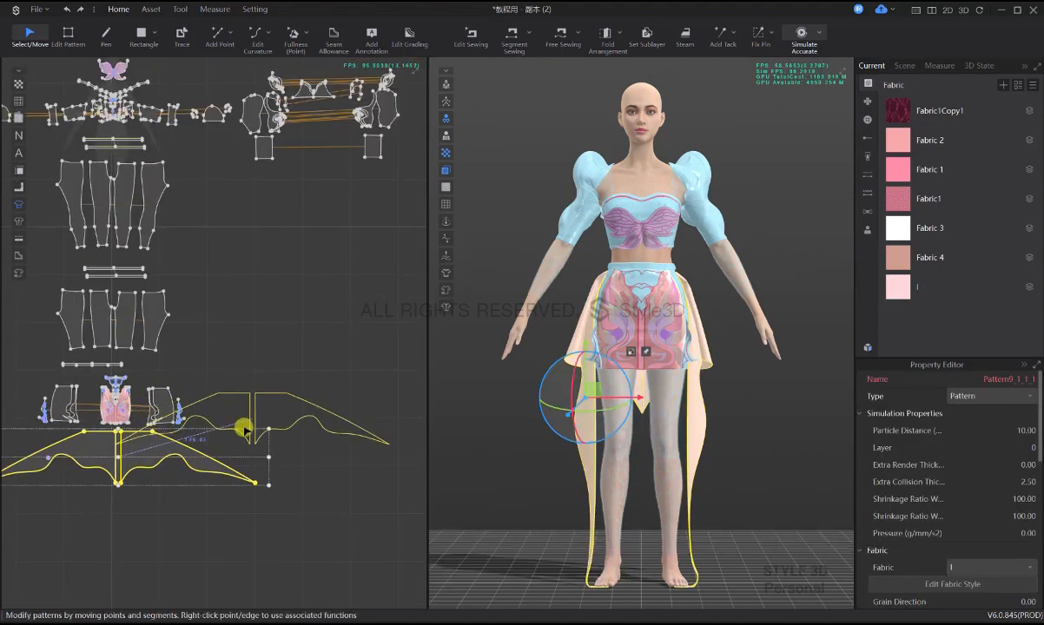
pyautogui.moveTo(160, 496); pyautogui.dragTo(253, 462, button='middle')
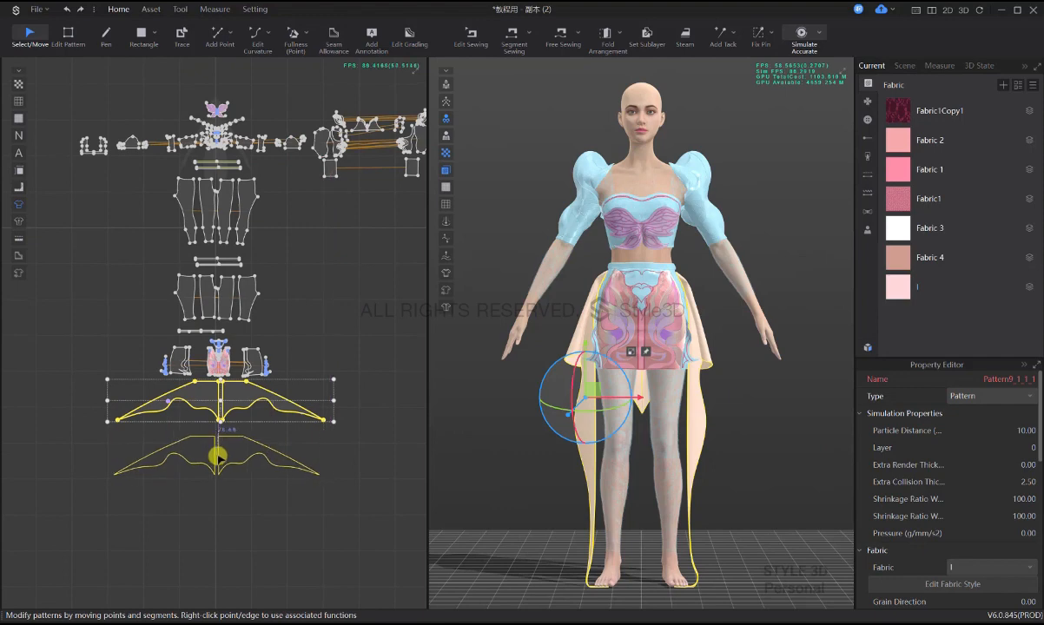
pyautogui.click(319, 464)
pyautogui.click(369, 443)
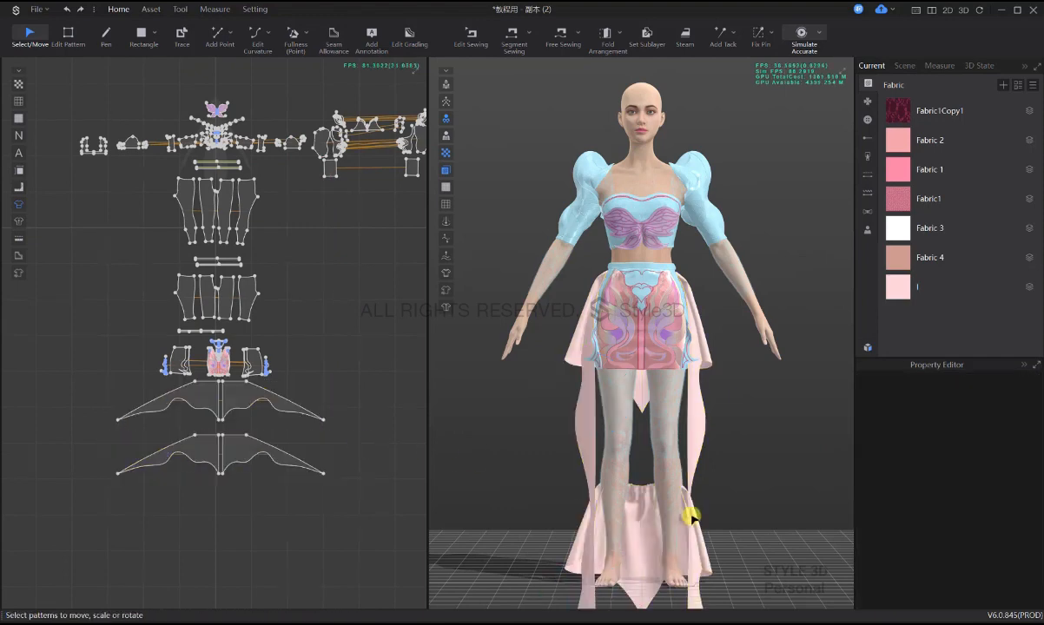
# - Select the two copied panels and raise them in 3D to the height of the original outer skirt
pyautogui.scroll(-3, 689, 516)
pyautogui.moveTo(689, 517); pyautogui.dragTo(650, 475, button='middle')
pyautogui.moveTo(311, 507); pyautogui.dragTo(166, 432)
pyautogui.click(631, 440)
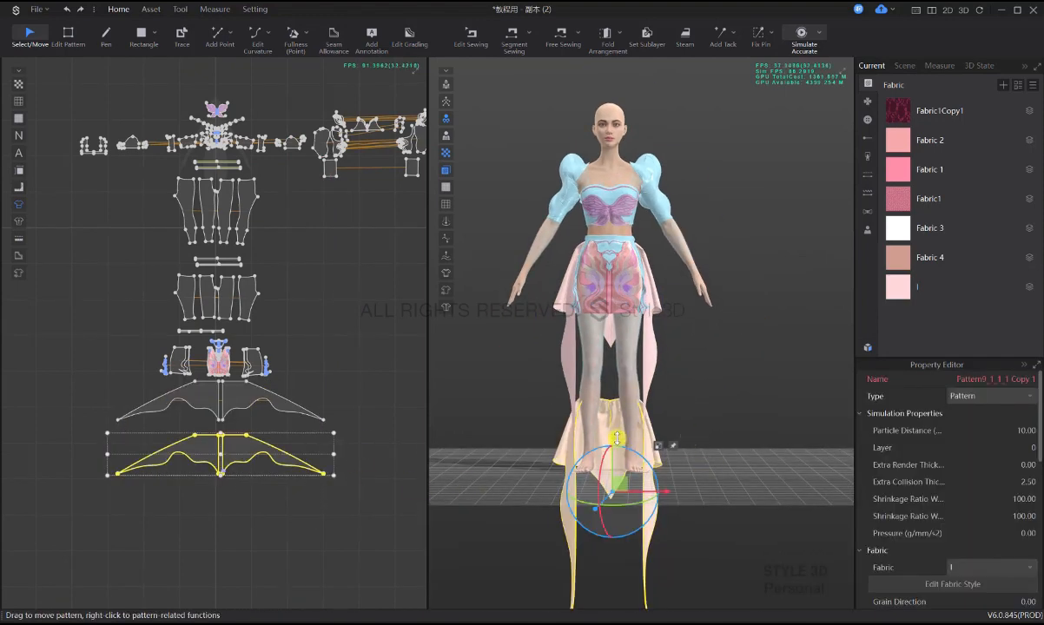
pyautogui.moveTo(614, 420); pyautogui.dragTo(612, 269)
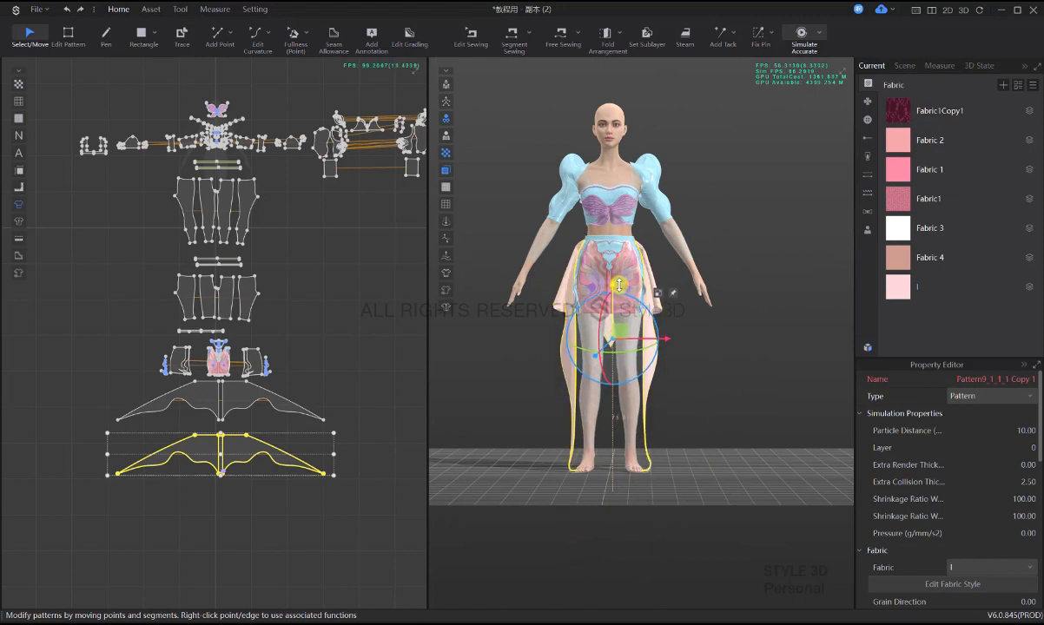
# - Move the copied panels behind the avatar and lay them flat in 3D, with the original outer panels frozen
pyautogui.press('6')
pyautogui.moveTo(758, 402); pyautogui.dragTo(797, 402)
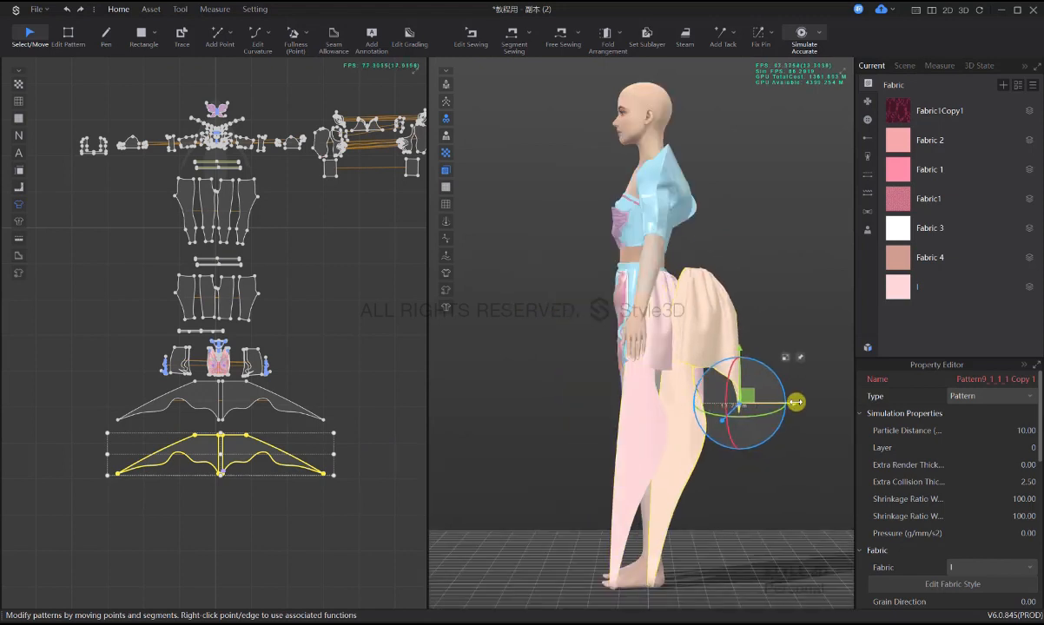
pyautogui.rightClick(712, 302)
pyautogui.click(804, 280)
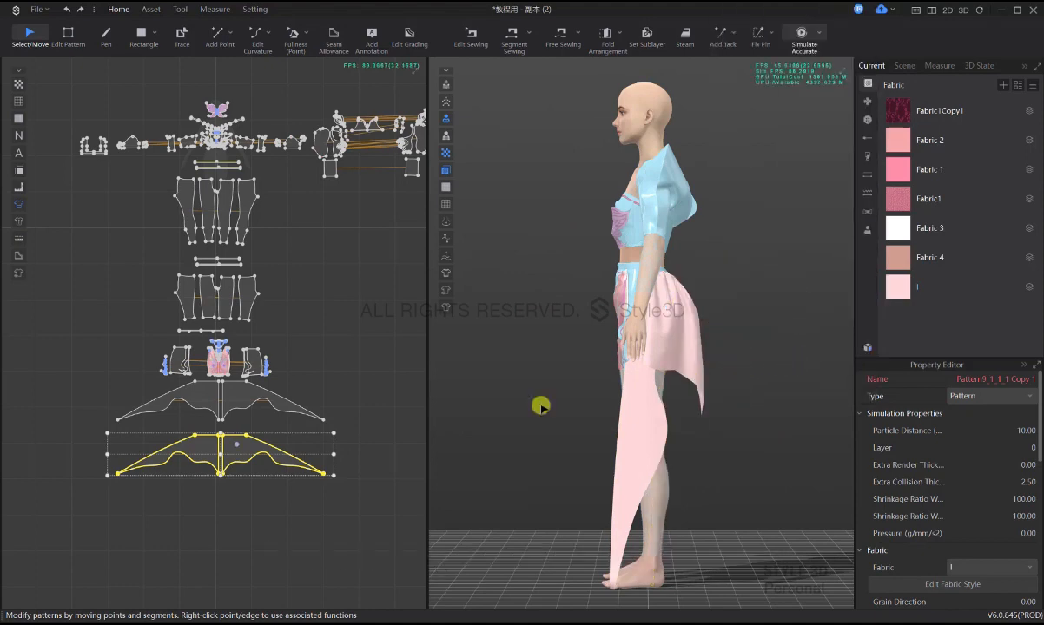
pyautogui.click(221, 568)
pyautogui.press('2')
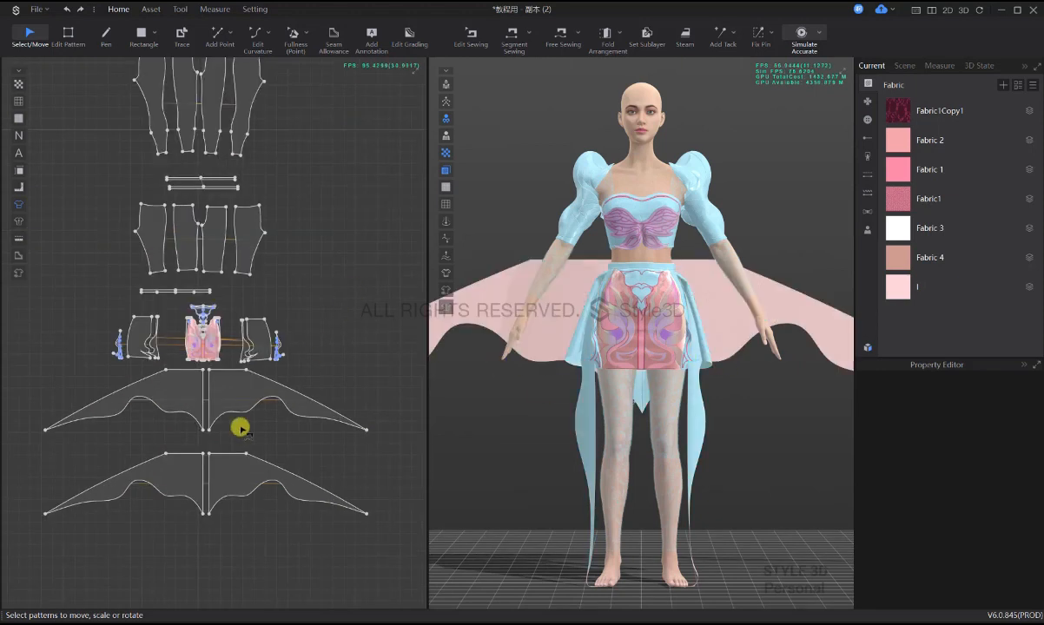
# - Try to sew the top edges of both copied panels to the full length of the waistband with Free Sewing
pyautogui.press('m')
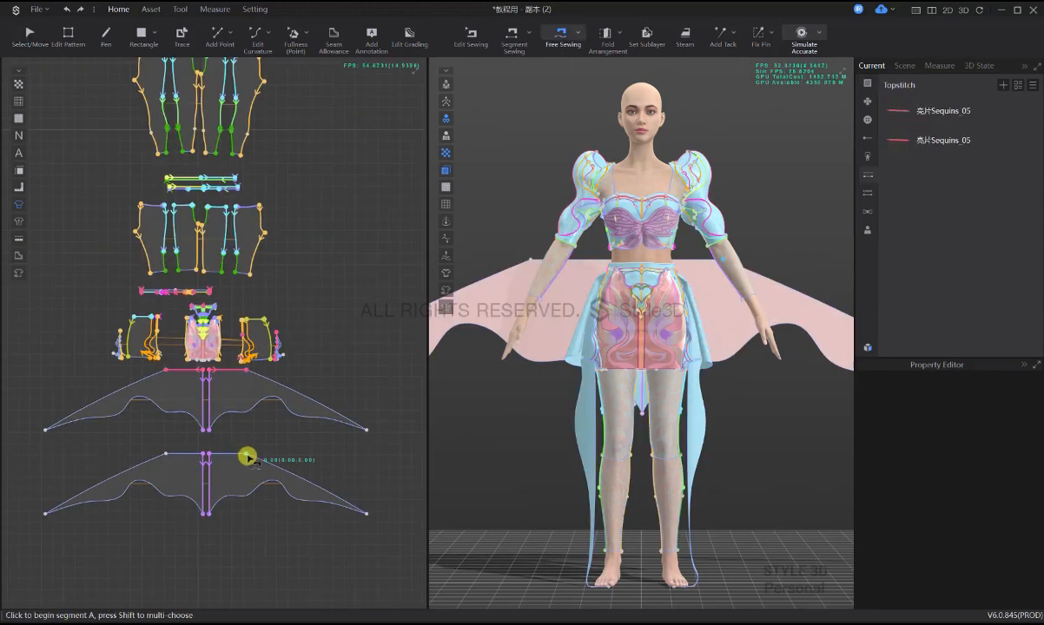
pyautogui.click(245, 453)
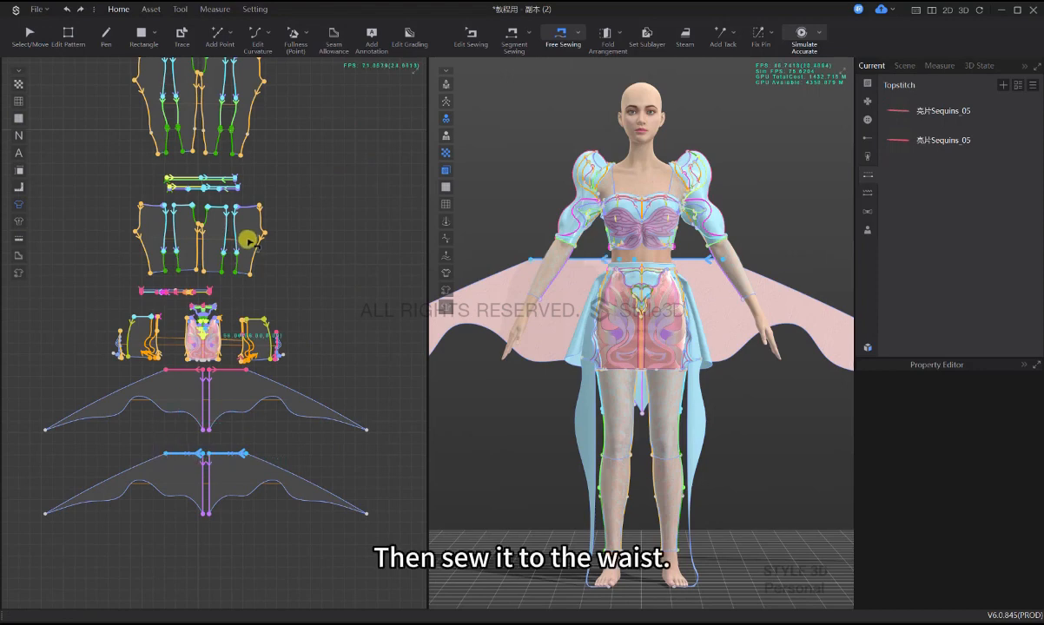
pyautogui.click(211, 293)
pyautogui.click(140, 296)
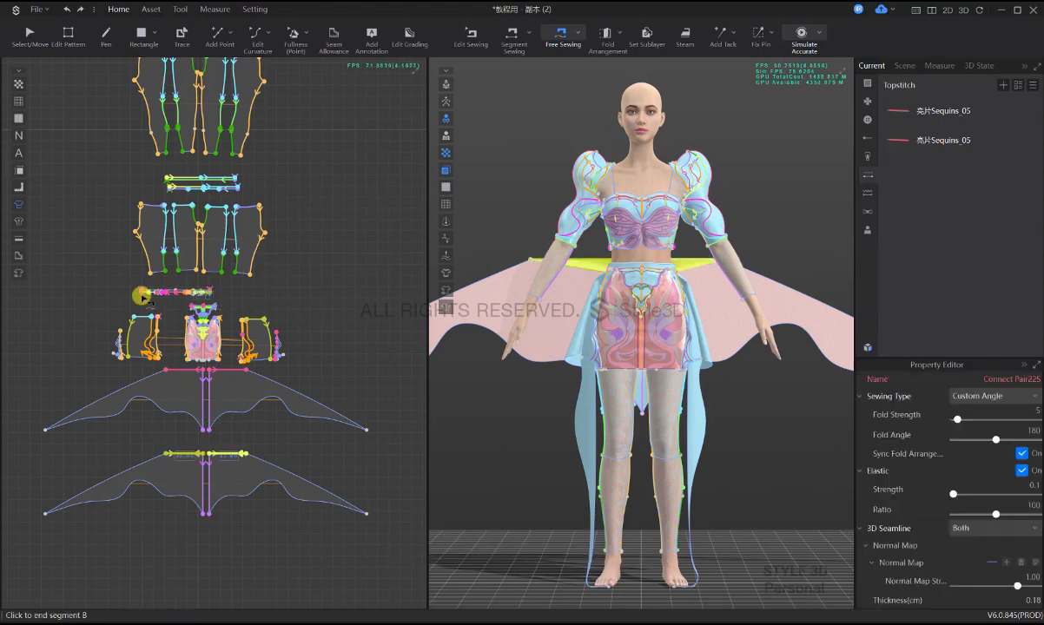
# - Sew the top edges of the two copied panels to the two end segments of the waistband's lower edge with Free Sewing
pyautogui.click(244, 453)
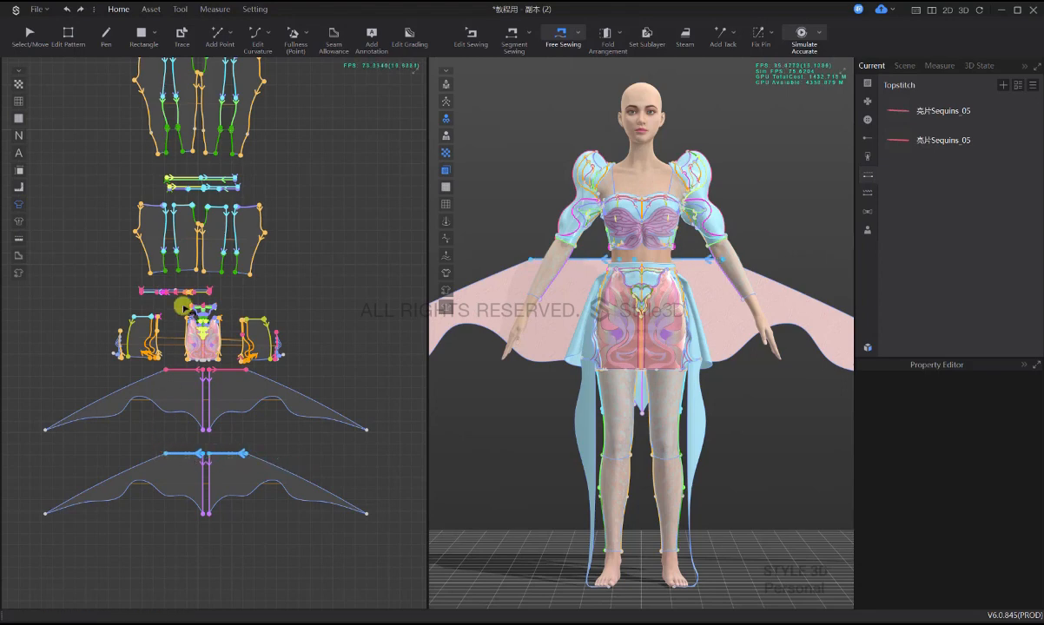
pyautogui.scroll(3, 182, 306)
pyautogui.keyDown('shift'); pyautogui.click(211, 273); pyautogui.keyUp('shift')
pyautogui.keyDown('shift'); pyautogui.click(248, 274); pyautogui.keyUp('shift')
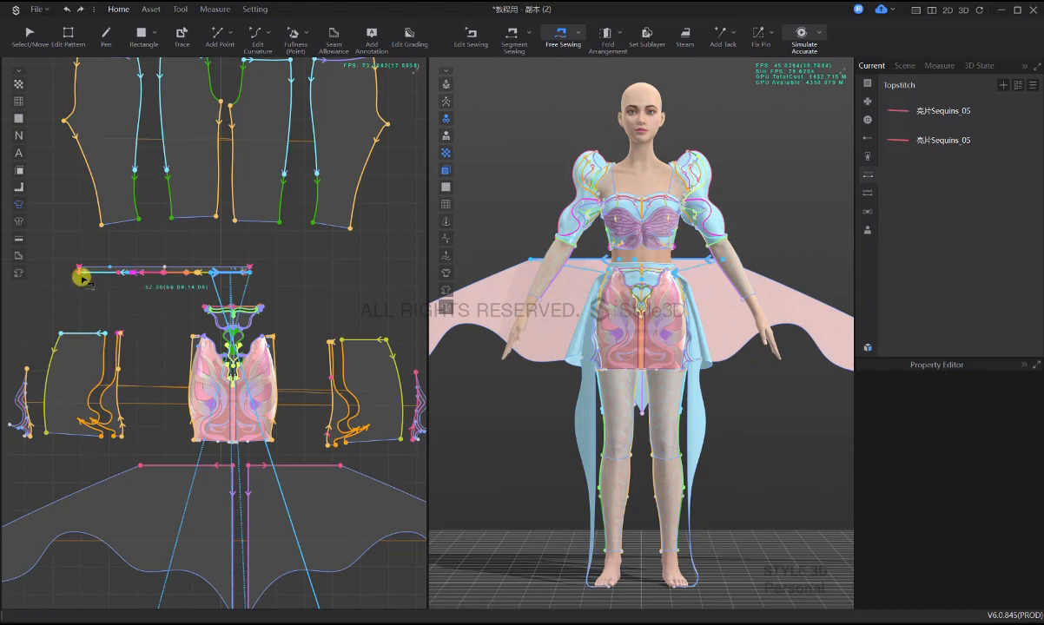
pyautogui.keyDown('shift'); pyautogui.click(80, 274); pyautogui.keyUp('shift')
pyautogui.keyDown('shift'); pyautogui.click(118, 275); pyautogui.keyUp('shift')
pyautogui.press('Return')
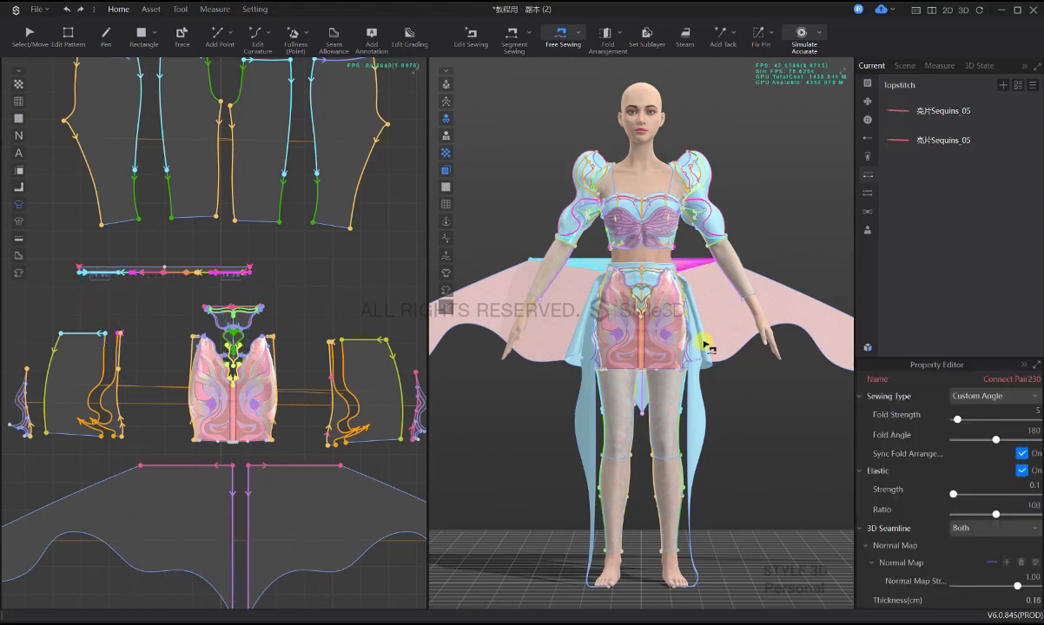
# - Simulate the newly sewn outer layer and pull its fabric down at the avatar's hip so it drapes over the skirt
pyautogui.press('q')
pyautogui.moveTo(657, 380); pyautogui.dragTo(554, 392, button='right')
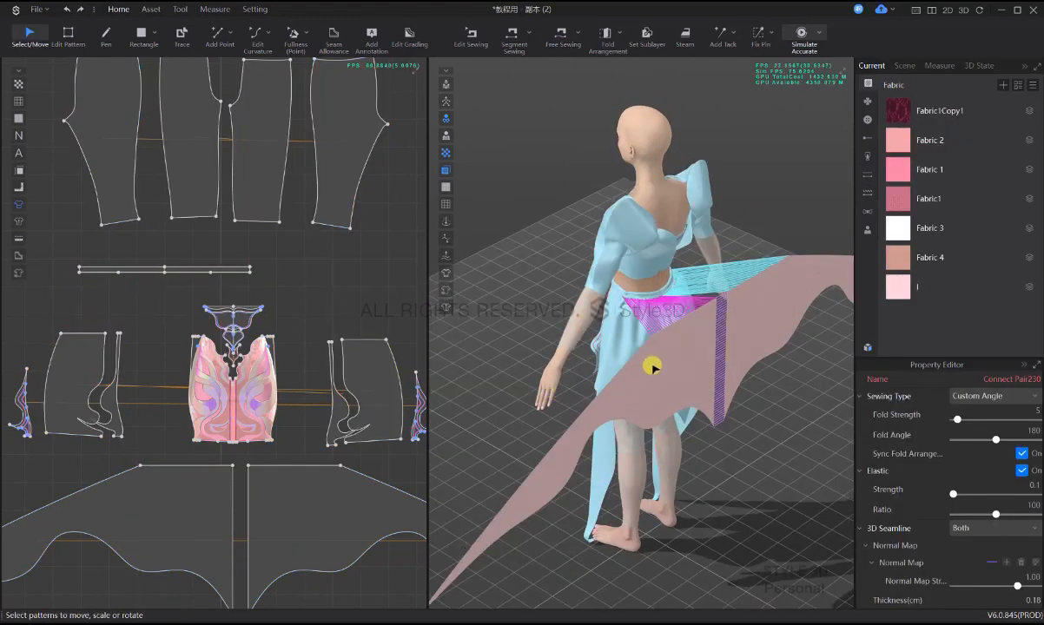
pyautogui.press('space')
pyautogui.press('2')
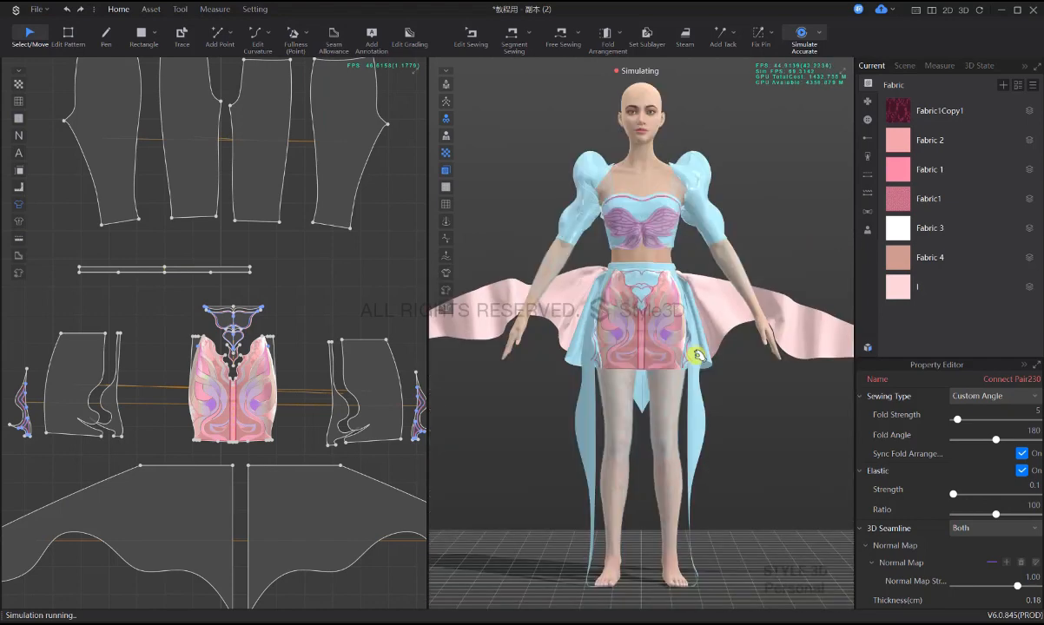
pyautogui.click(767, 409)
pyautogui.moveTo(591, 282); pyautogui.dragTo(580, 340)
pyautogui.click(723, 297)
# - Shorten the outer layer by moving its trailing side tips 50 cm inward and upward, mirrored on both duplicated panels
pyautogui.scroll(-5, 295, 391)
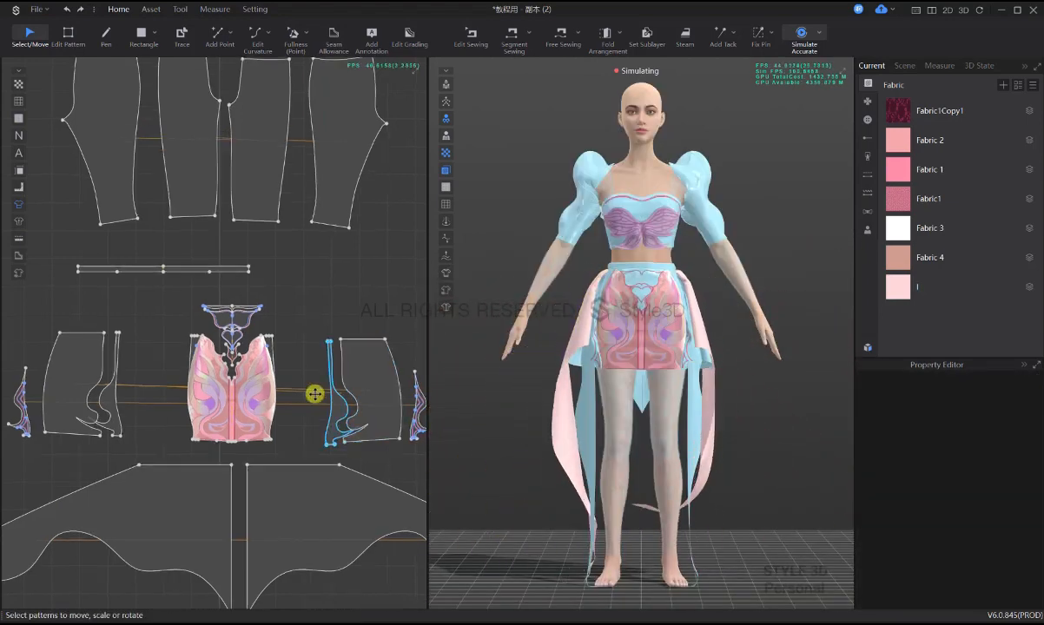
pyautogui.scroll(-3, 304, 408)
pyautogui.scroll(2, 340, 438)
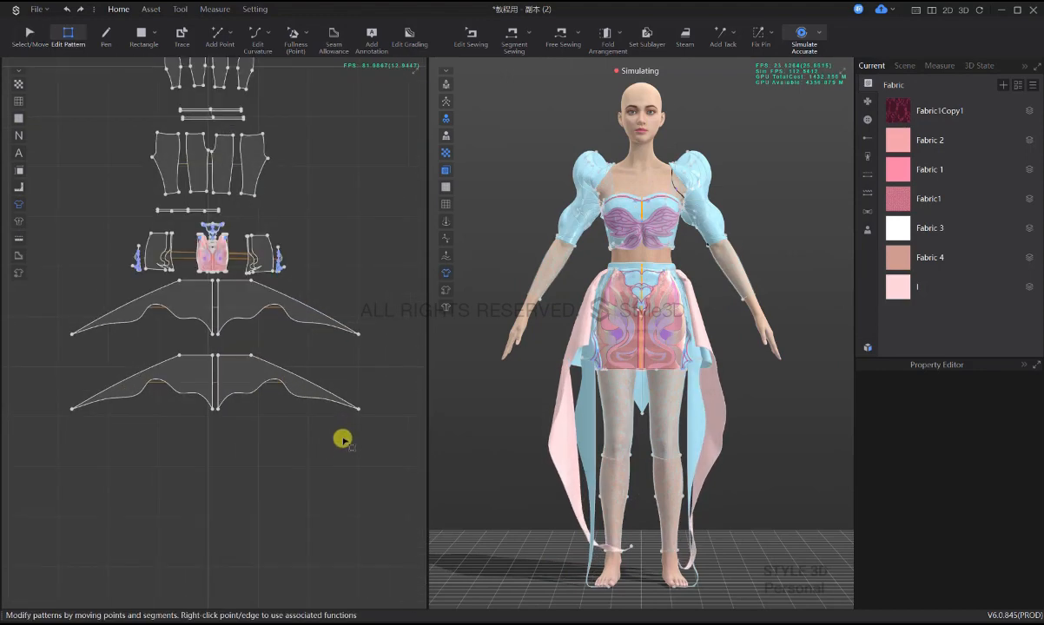
pyautogui.scroll(2, 356, 436)
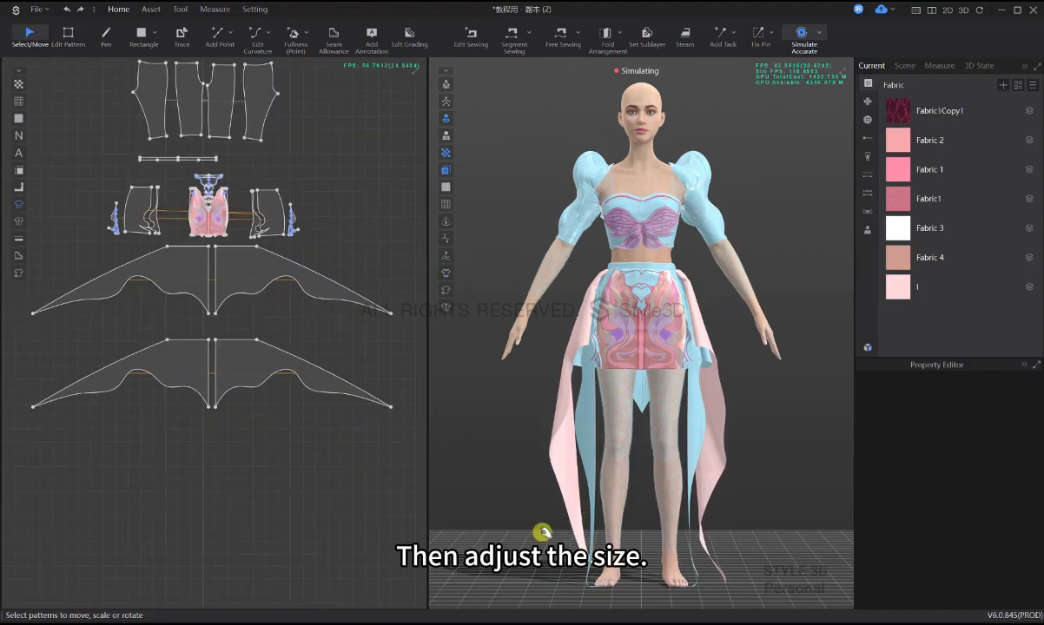
pyautogui.press('z')
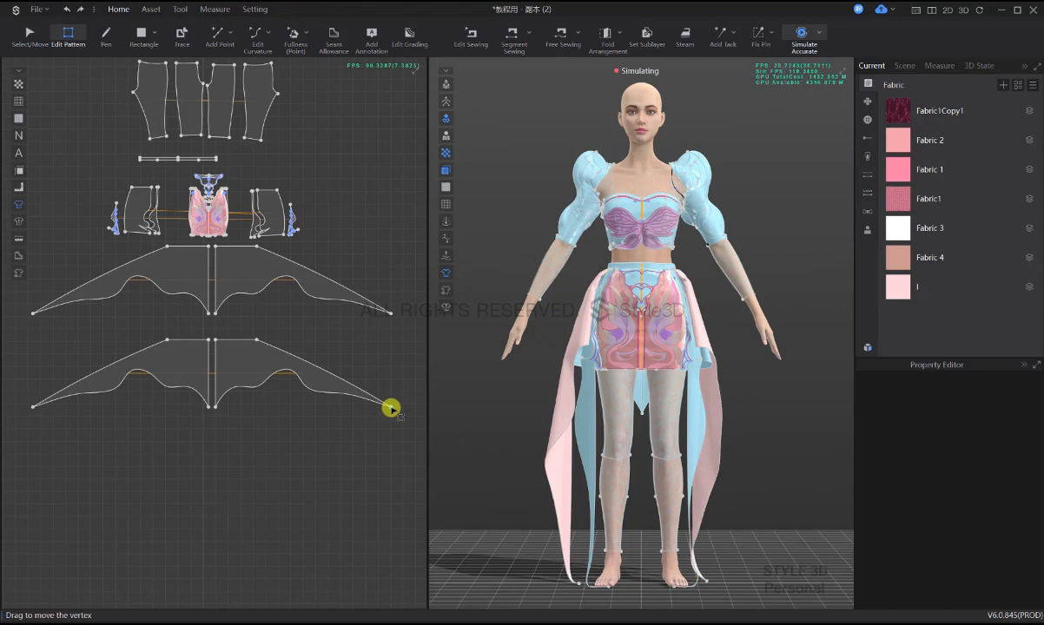
pyautogui.moveTo(391, 408); pyautogui.dragTo(354, 396)
pyautogui.rightClick(355, 396)
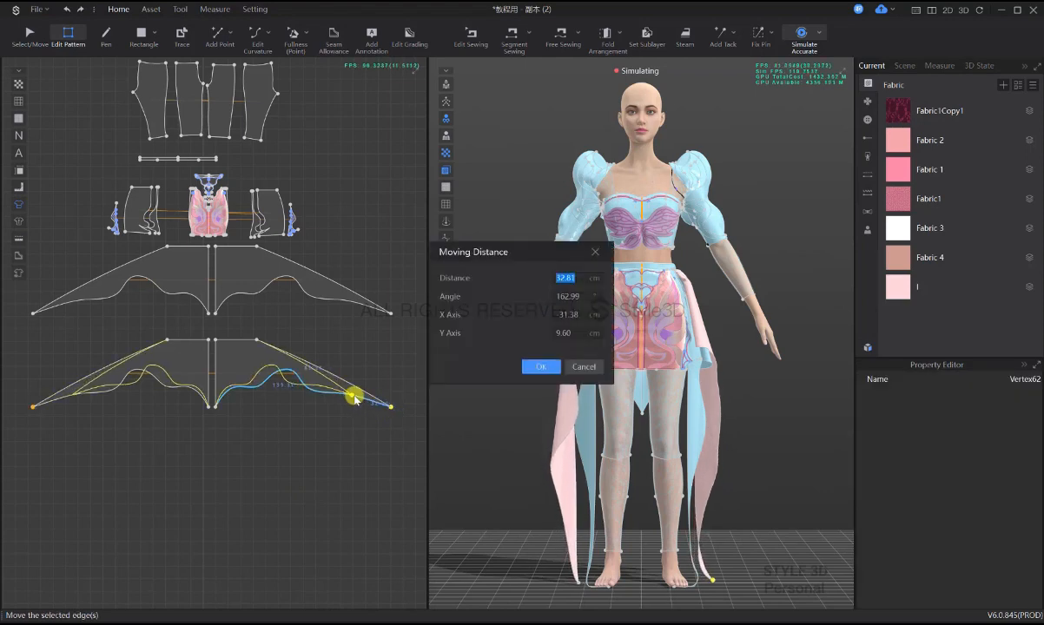
pyautogui.write('10')
pyautogui.press('BackSpace')
pyautogui.press('BackSpace')
pyautogui.write('20')
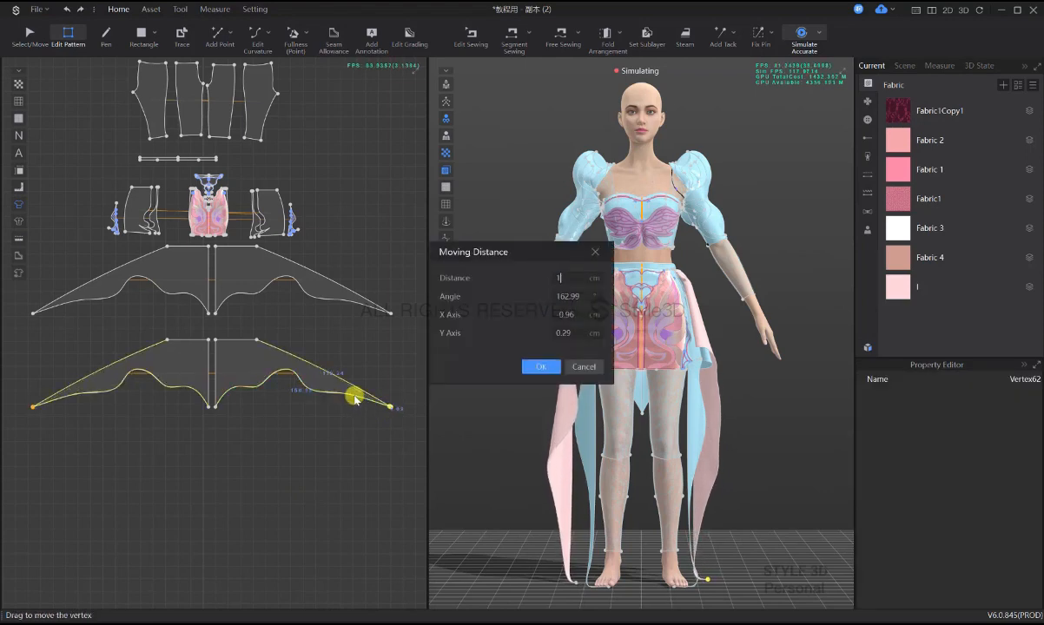
pyautogui.press('BackSpace')
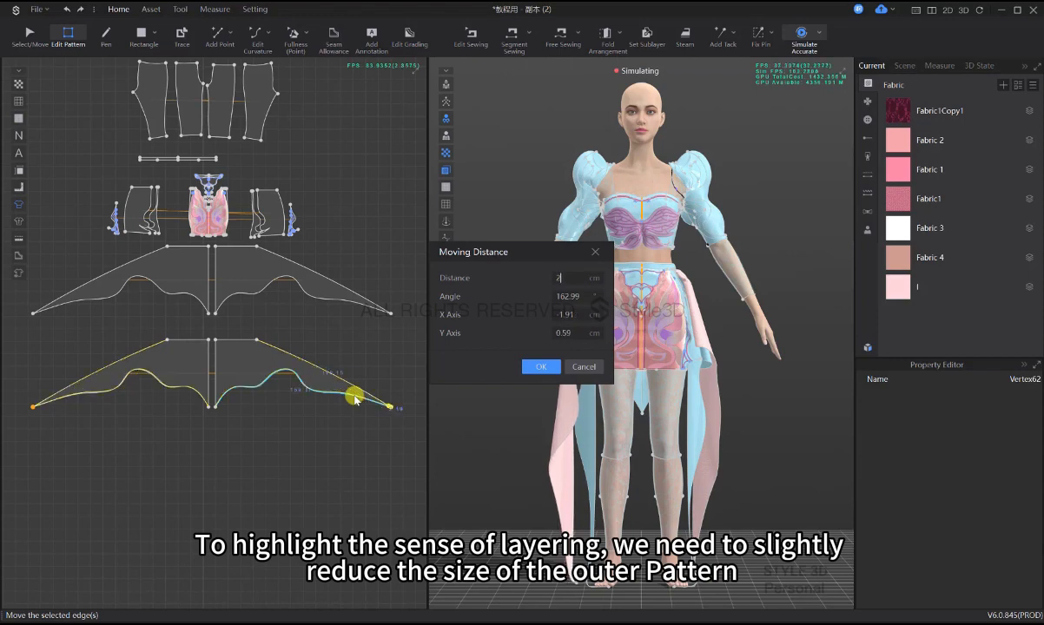
pyautogui.write('50')
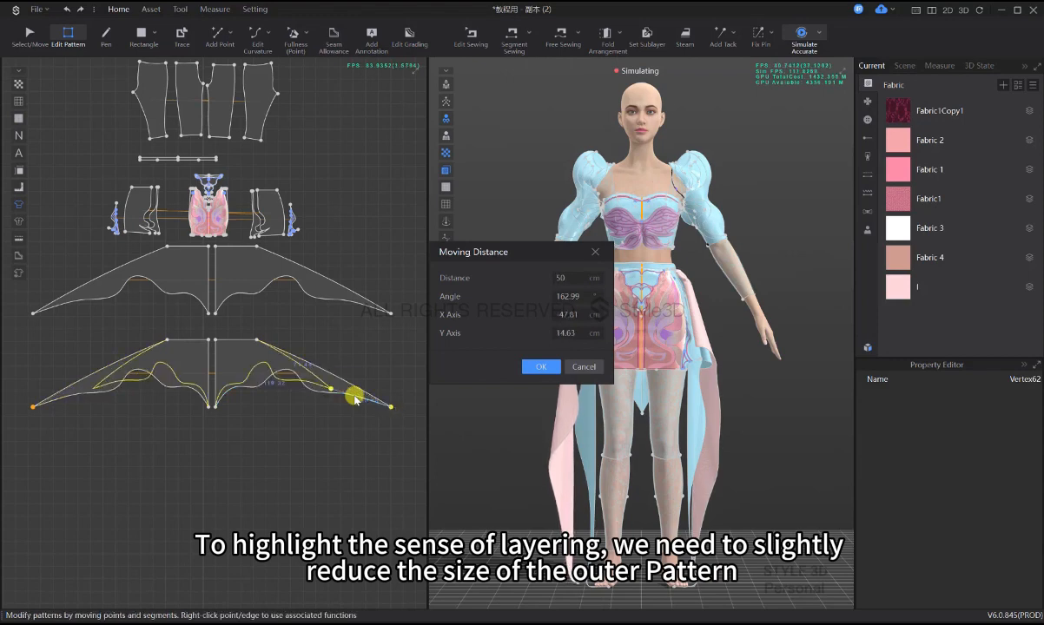
pyautogui.press('Return')
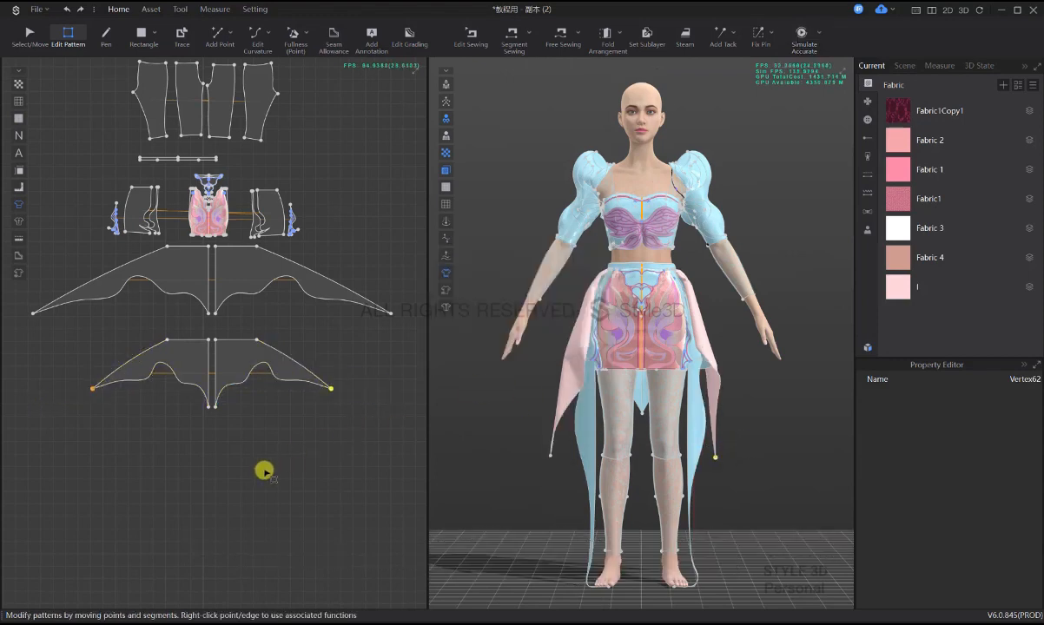
# - Try to raise the centre hem points of the two outer-layer panels by 10 cm
pyautogui.click(264, 470)
pyautogui.moveTo(215, 408); pyautogui.dragTo(217, 392, button='right')
pyautogui.write('101')
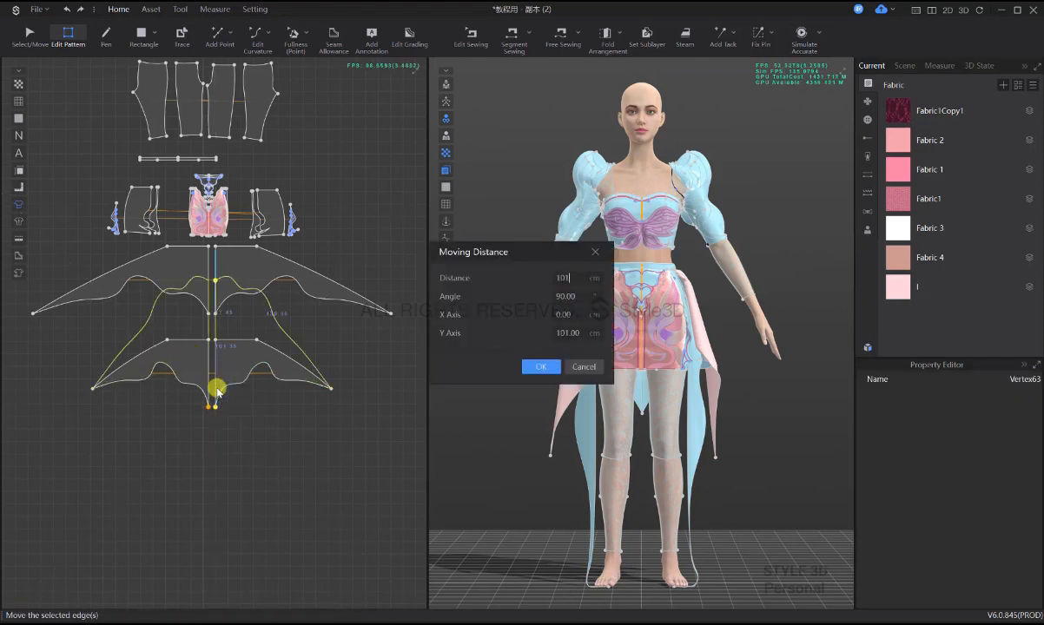
pyautogui.press('BackSpace')
pyautogui.press('BackSpace')
pyautogui.write('0')
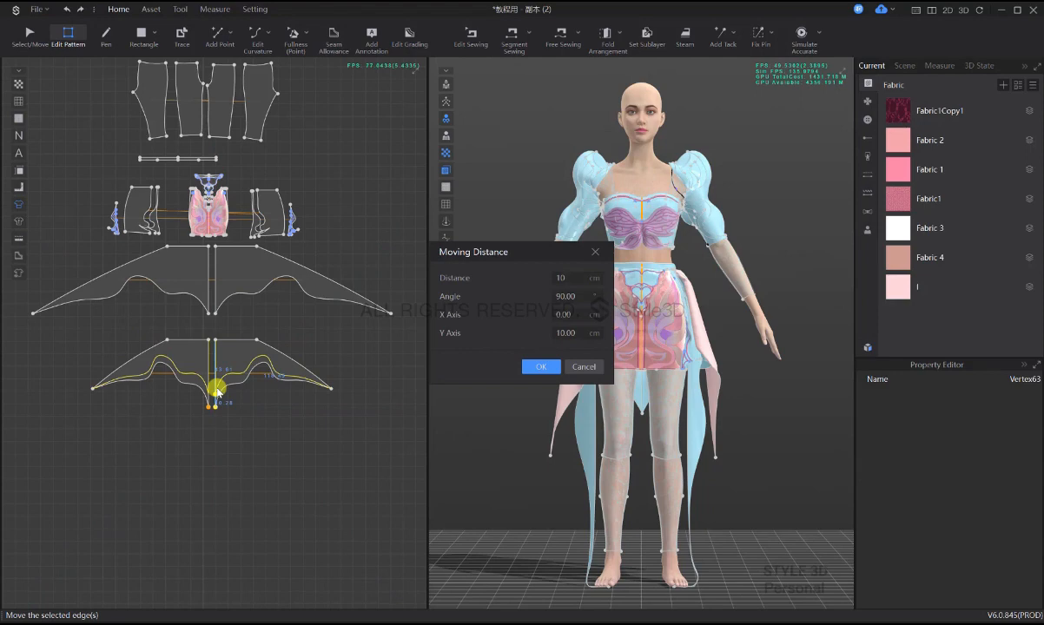
pyautogui.press('Return')
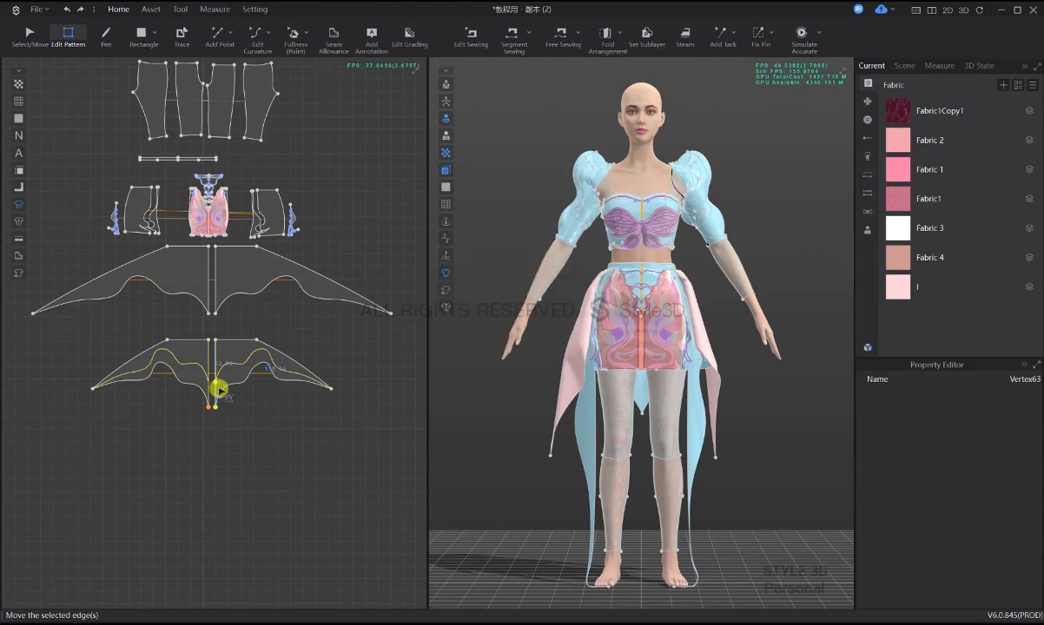
pyautogui.moveTo(220, 391); pyautogui.dragTo(221, 389)
pyautogui.press('q')
pyautogui.moveTo(703, 437); pyautogui.dragTo(450, 443, button='right')
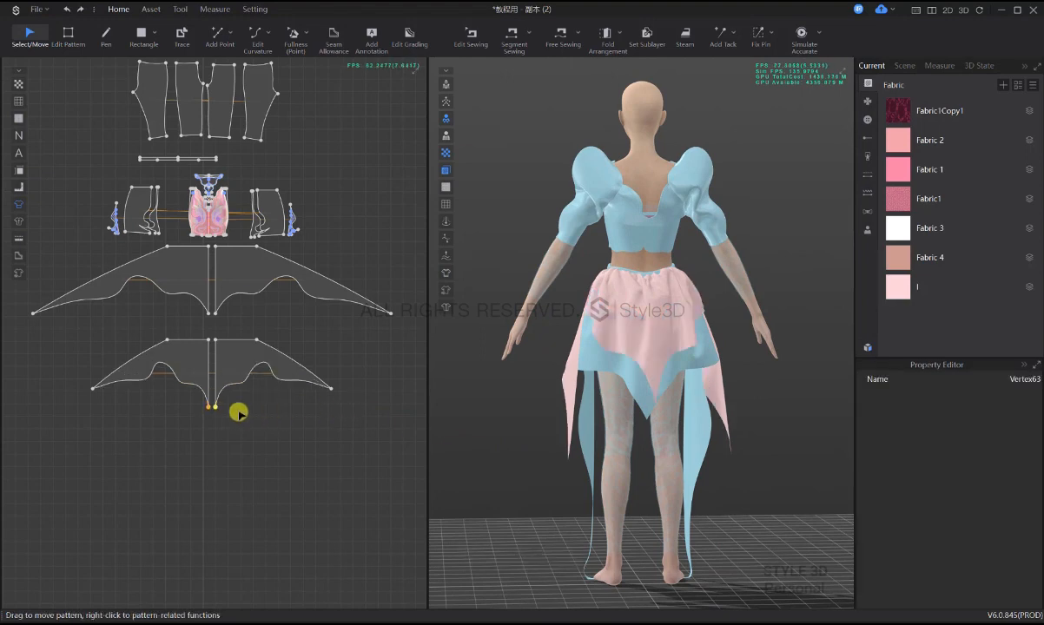
# - Raise the centre hem points of both outer-layer panels straight up by about 9 cm
pyautogui.press('w')
pyautogui.click(213, 401)
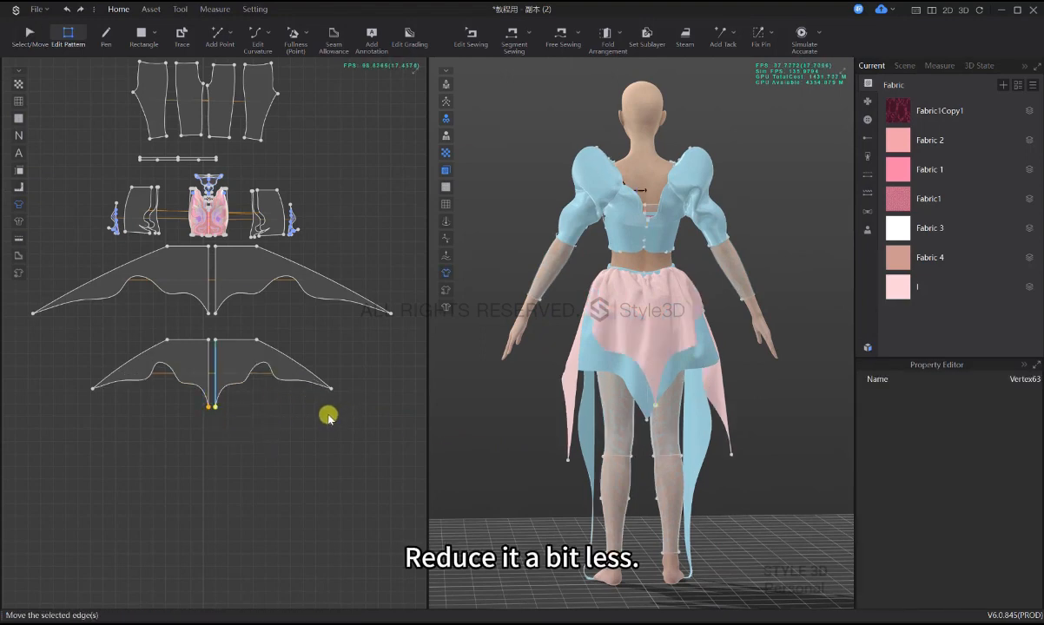
pyautogui.click(328, 415)
pyautogui.moveTo(215, 407); pyautogui.dragTo(216, 396)
pyautogui.rightClick(216, 396)
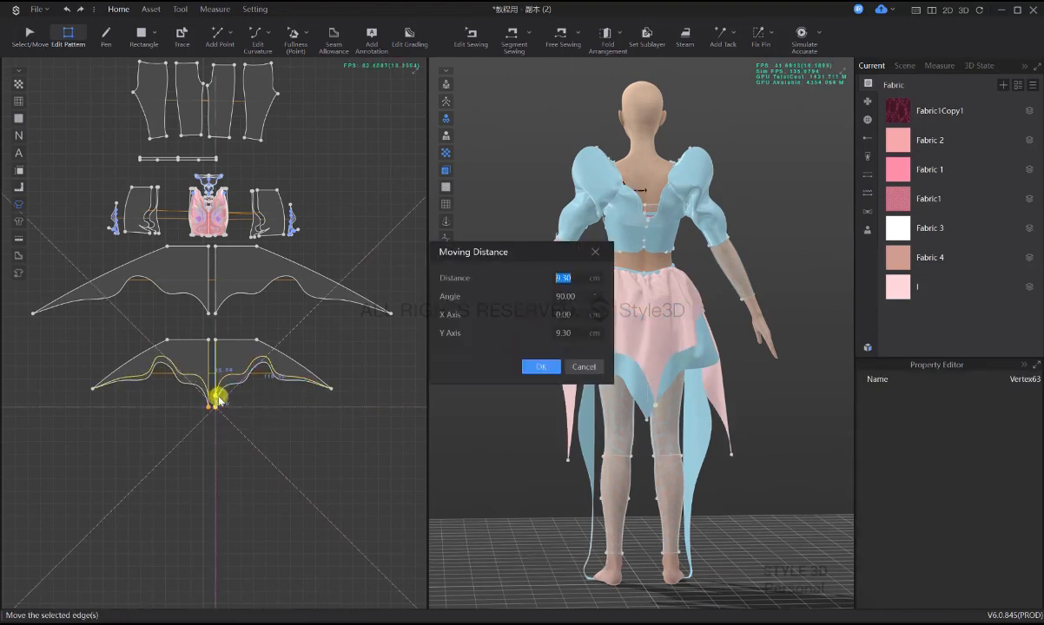
pyautogui.press('Return')
pyautogui.click(333, 440)
# - Unfreeze the two inner-layer panels and simulate both skirt layers together
pyautogui.press('2')
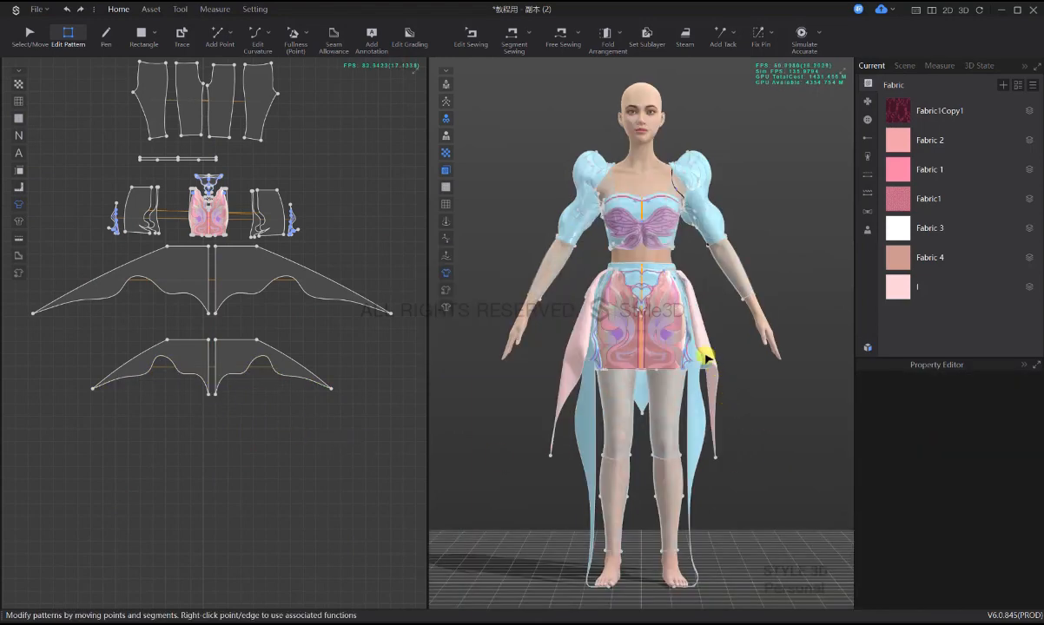
pyautogui.press('space')
pyautogui.moveTo(319, 325); pyautogui.dragTo(190, 282)
pyautogui.click(752, 431)
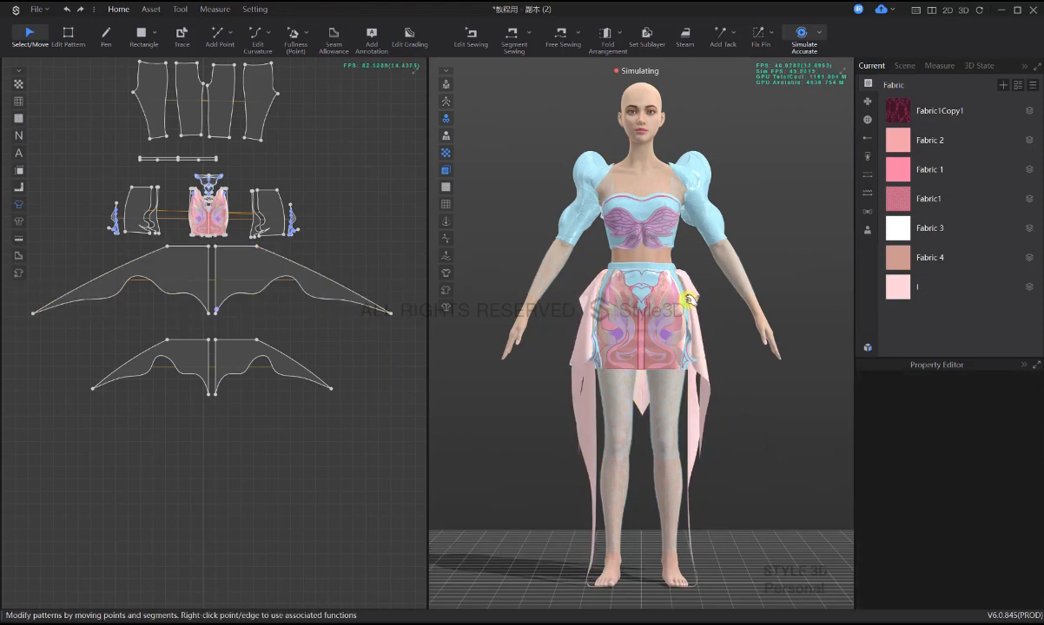
# - Pull the outer layer's fabric at the avatar's hips during simulation to adjust how it drapes at the front and side
pyautogui.moveTo(694, 294)
pyautogui.mouseDown()
pyautogui.moveTo(702, 303)
pyautogui.moveTo(704, 283)
pyautogui.mouseUp()
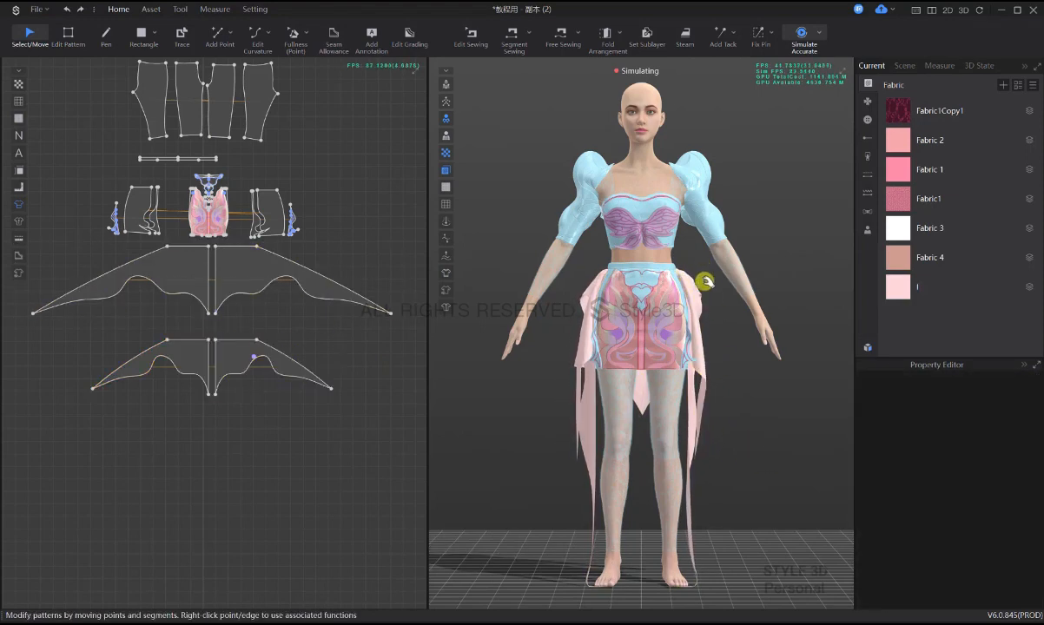
pyautogui.moveTo(704, 283); pyautogui.dragTo(655, 326, button='right')
pyautogui.press('space')
pyautogui.moveTo(654, 326); pyautogui.dragTo(664, 369)
pyautogui.moveTo(648, 365); pyautogui.dragTo(789, 366, button='right')
pyautogui.press('space')
pyautogui.scroll(3, 709, 362)
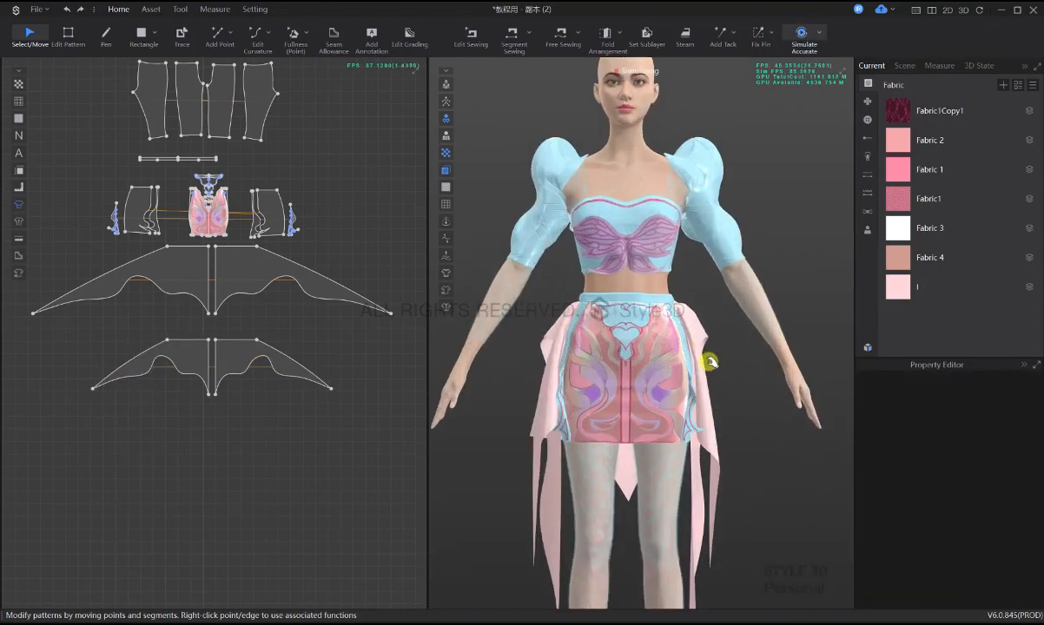
pyautogui.moveTo(695, 326); pyautogui.dragTo(697, 328)
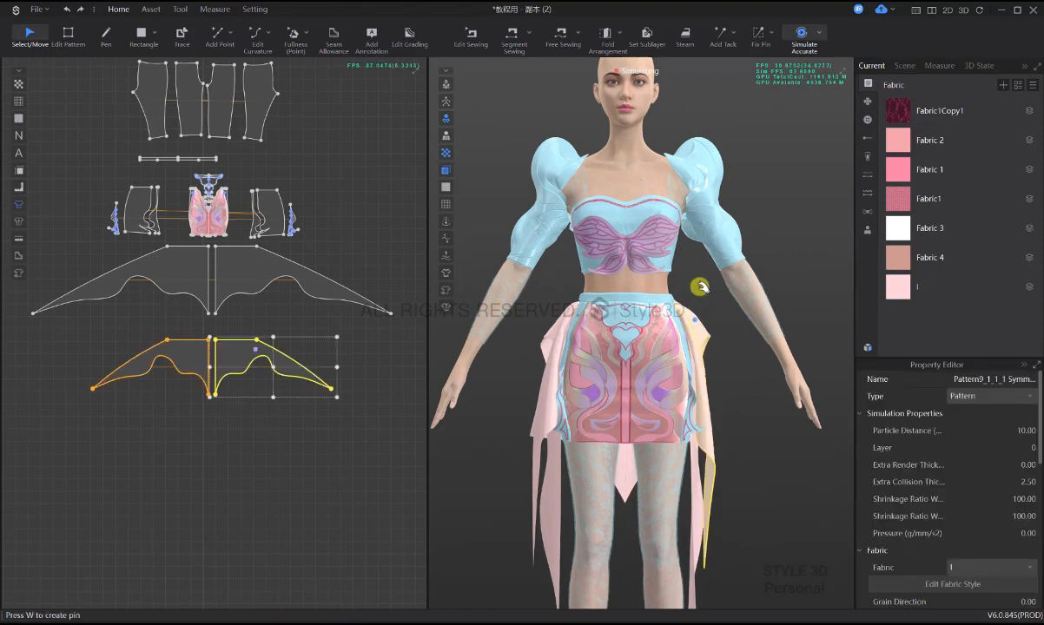
pyautogui.moveTo(700, 286); pyautogui.dragTo(696, 291)
pyautogui.moveTo(606, 364); pyautogui.dragTo(750, 369, button='right')
pyautogui.moveTo(643, 342); pyautogui.dragTo(659, 355)
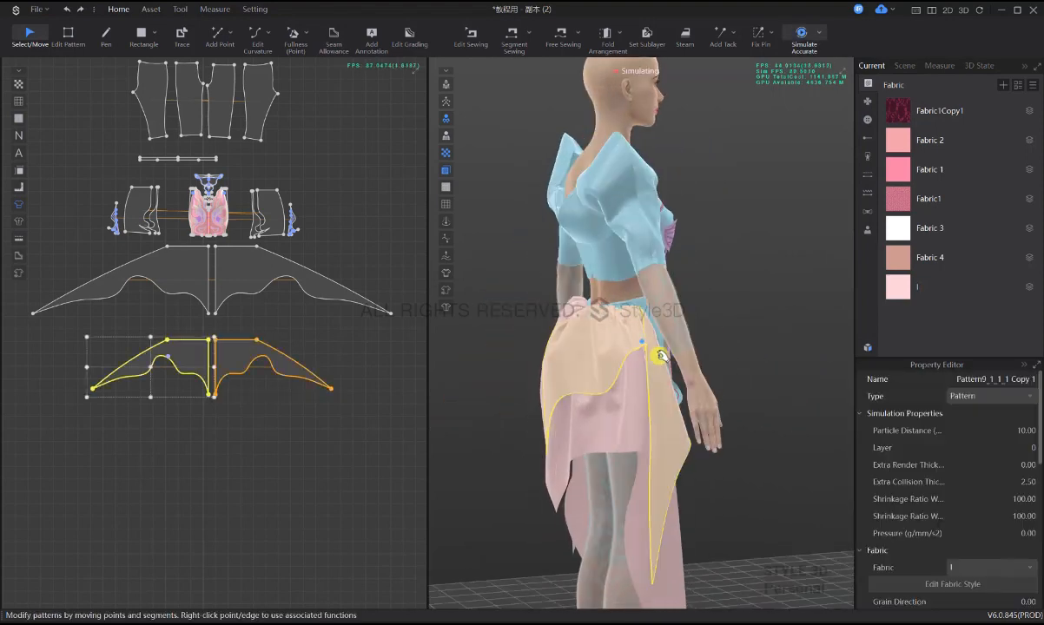
# - Lower the arch in the outer layer's hem curve with Edit Curvature to lengthen both panels there
pyautogui.click(182, 405)
pyautogui.press('z')
pyautogui.scroll(2, 244, 406)
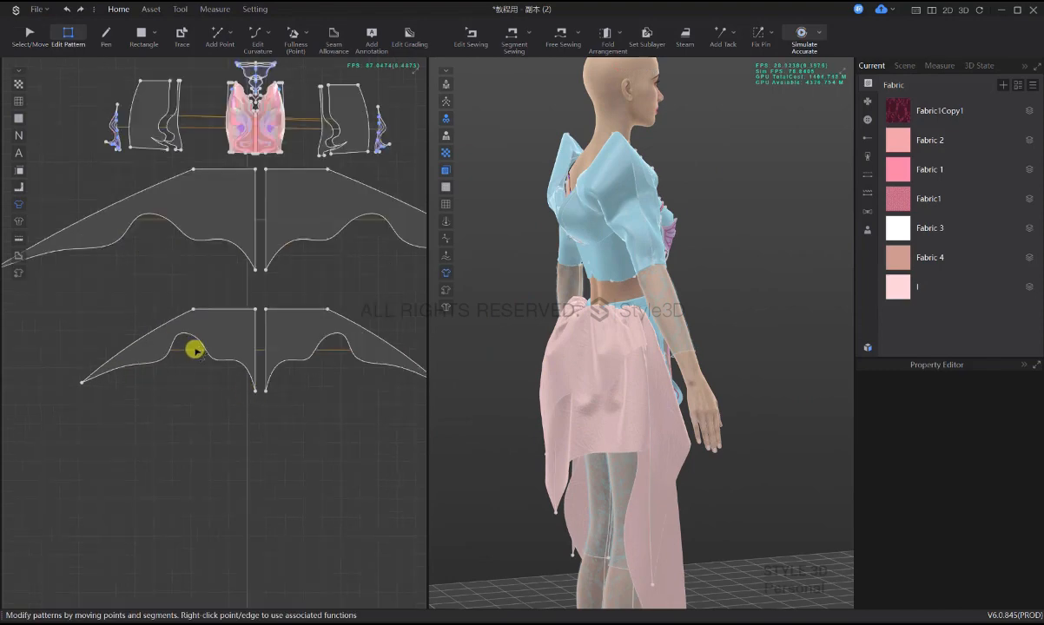
pyautogui.scroll(1, 196, 350)
pyautogui.press('c')
pyautogui.moveTo(174, 322); pyautogui.dragTo(178, 341)
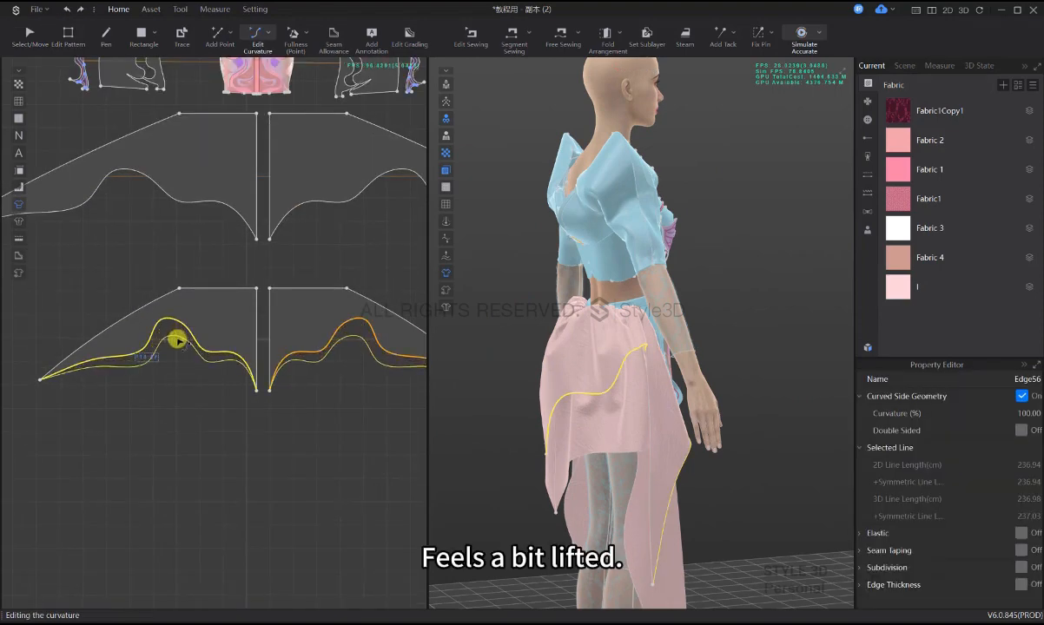
pyautogui.click(338, 426)
# - Simulate the lengthened outer layer and apply Symmetry The Shape to its panel so both sides drape alike
pyautogui.press('2')
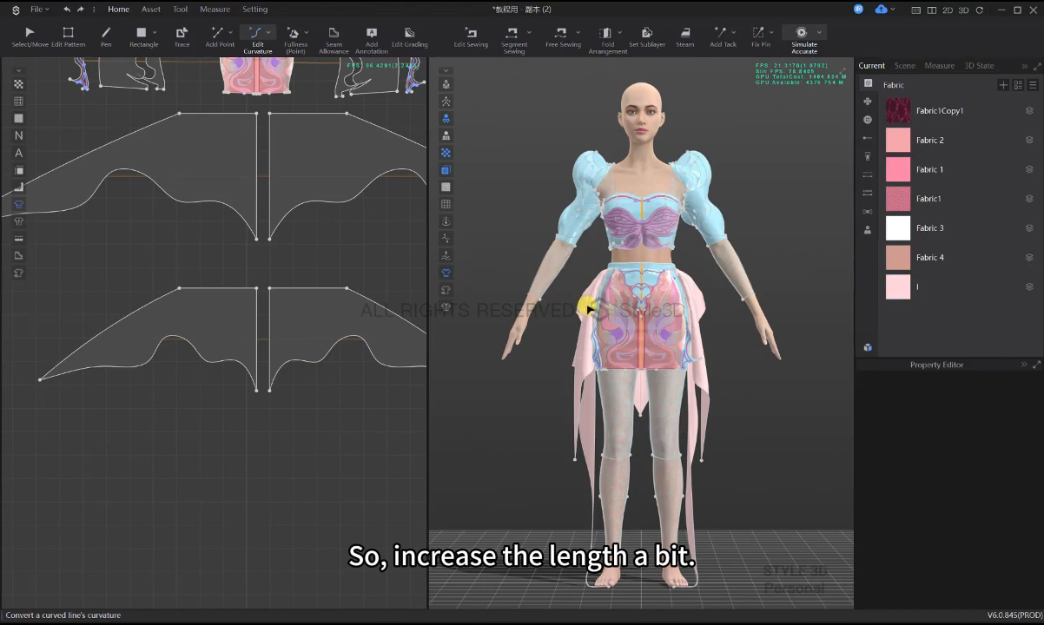
pyautogui.press('space')
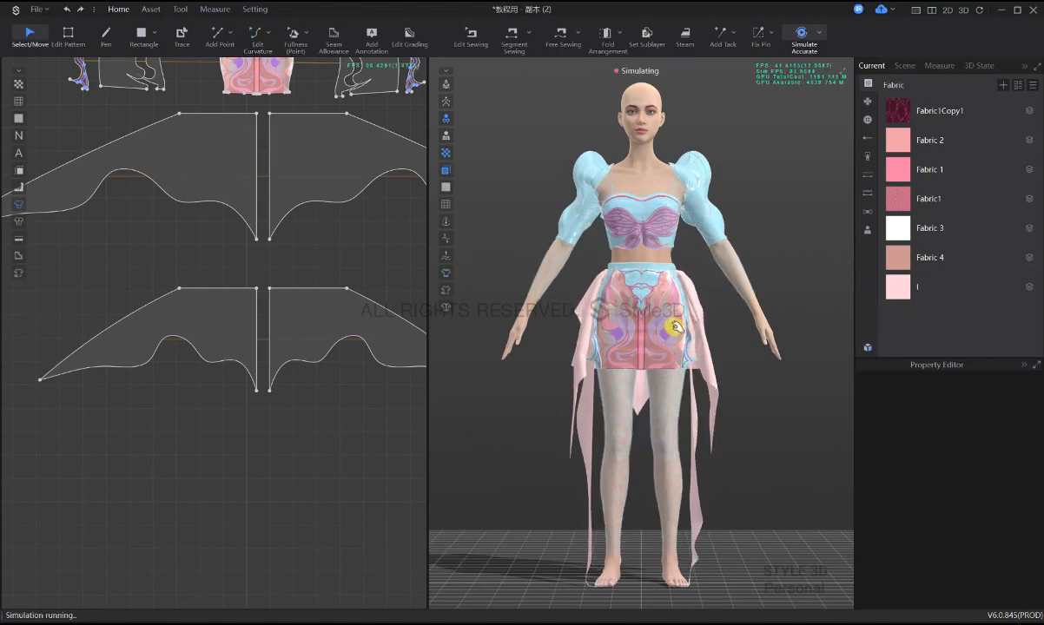
pyautogui.rightClick(694, 296)
pyautogui.click(792, 478)
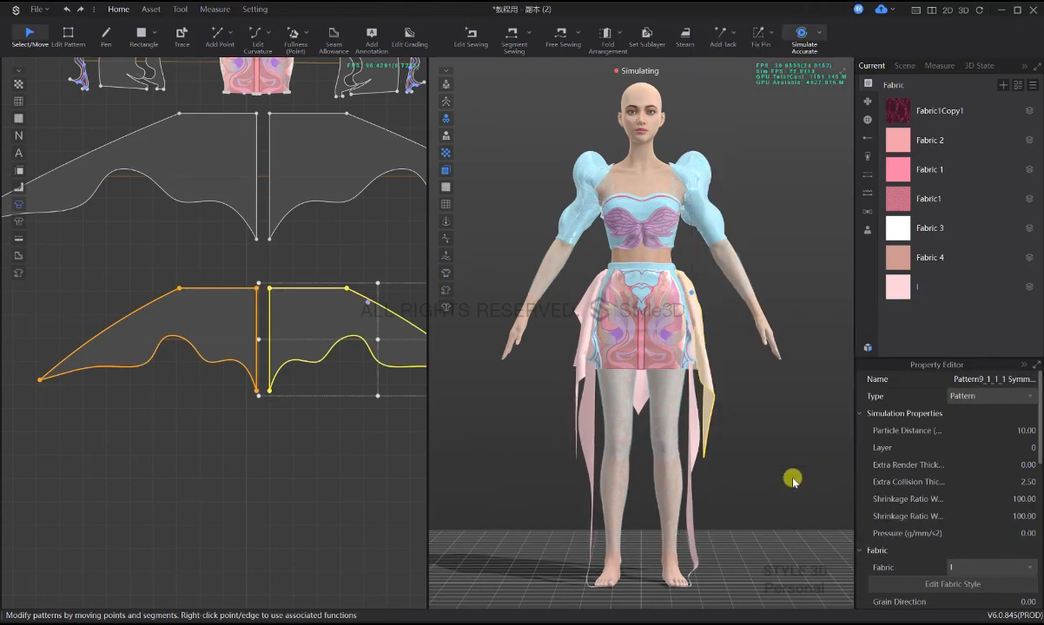
pyautogui.click(768, 406)
pyautogui.click(653, 295)
pyautogui.rightClick(694, 297)
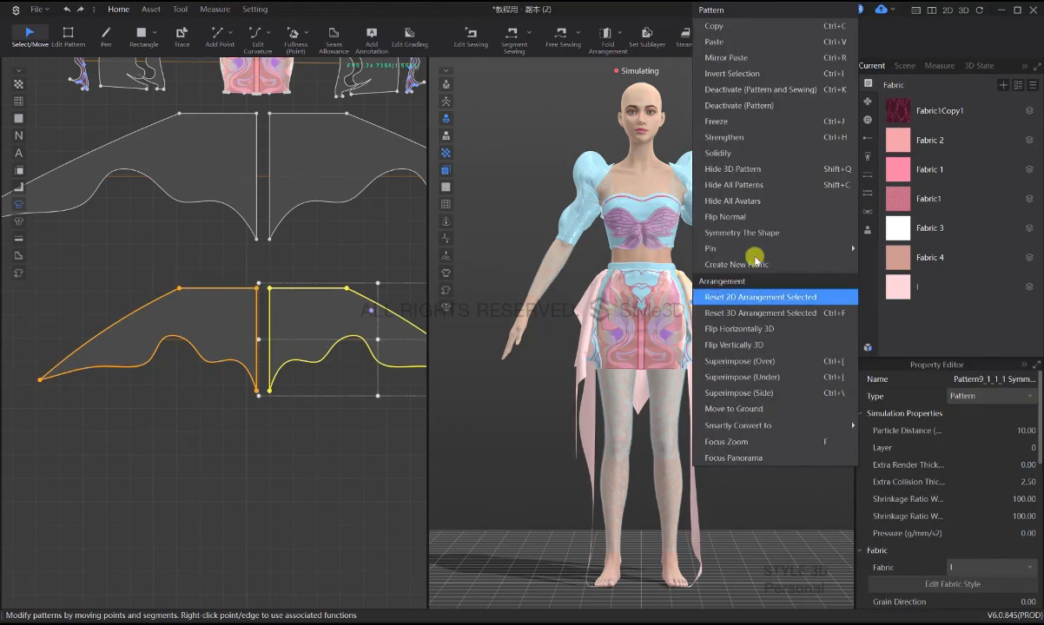
pyautogui.click(760, 233)
pyautogui.click(762, 400)
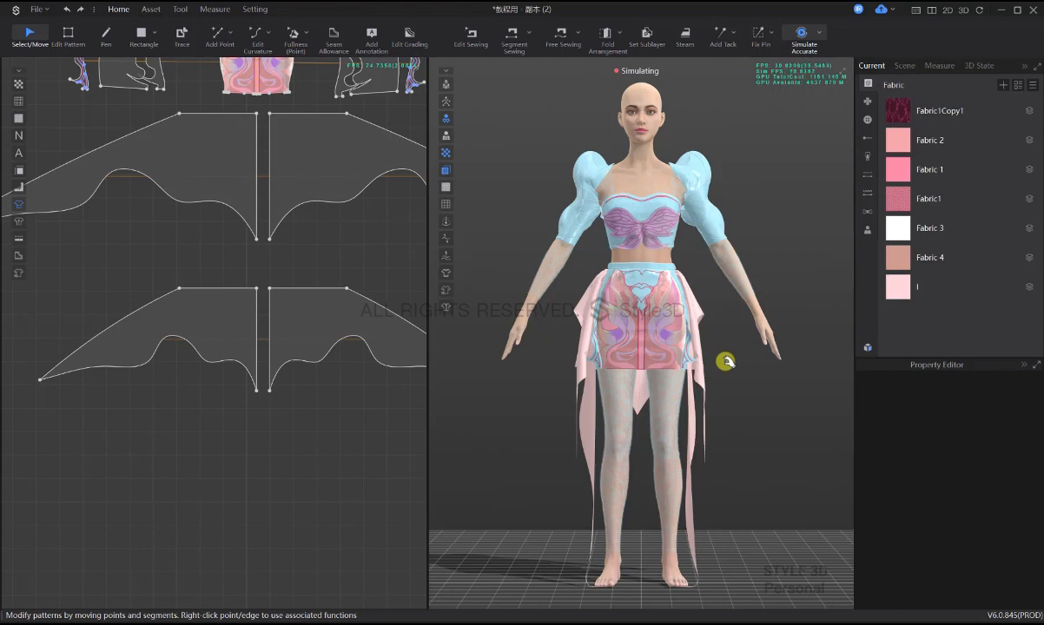
pyautogui.moveTo(730, 375); pyautogui.dragTo(508, 390, button='right')
pyautogui.press('2')
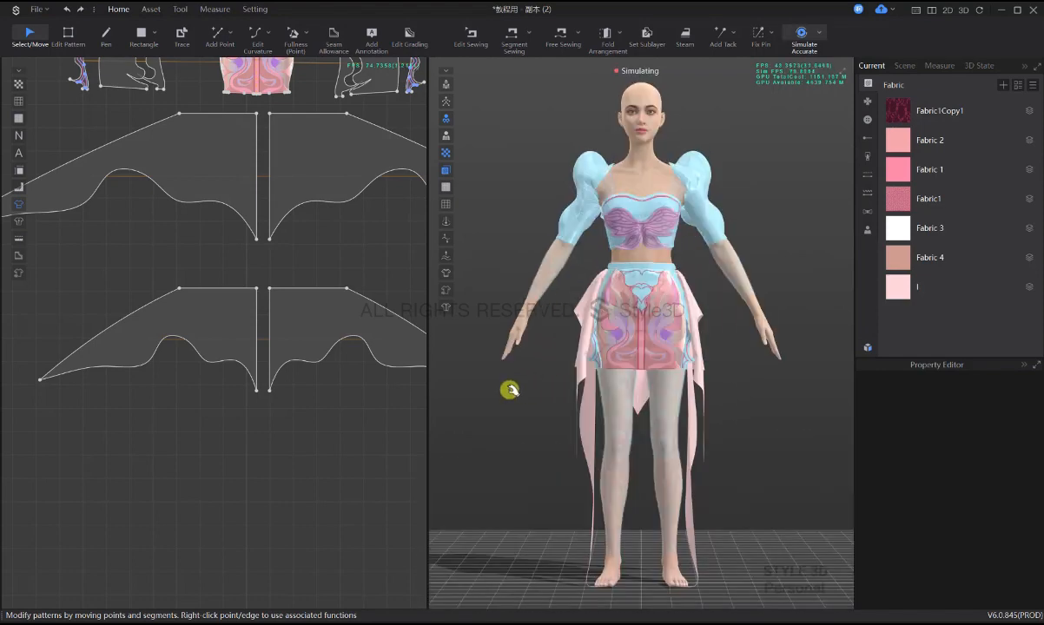
# - Lengthen the inner layer by moving its centre hem points about 8 cm straight down, and simulate the result
pyautogui.press('c')
pyautogui.moveTo(293, 332); pyautogui.dragTo(259, 361, button='middle')
pyautogui.scroll(-4, 258, 361)
pyautogui.press('q')
pyautogui.press('z')
pyautogui.scroll(3, 251, 322)
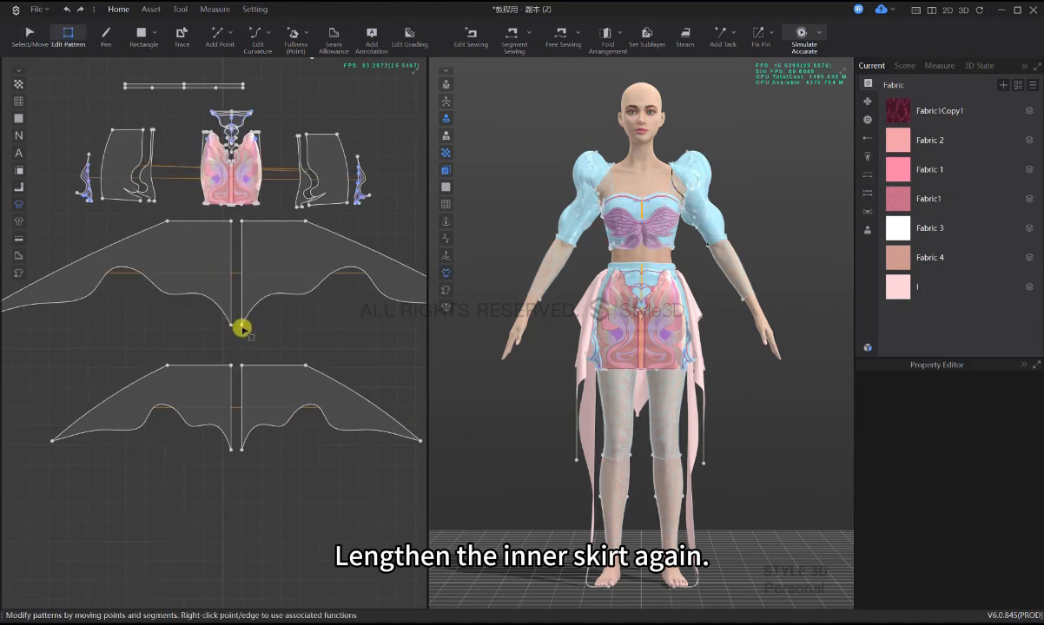
pyautogui.moveTo(240, 325); pyautogui.dragTo(244, 344)
pyautogui.rightClick(244, 345)
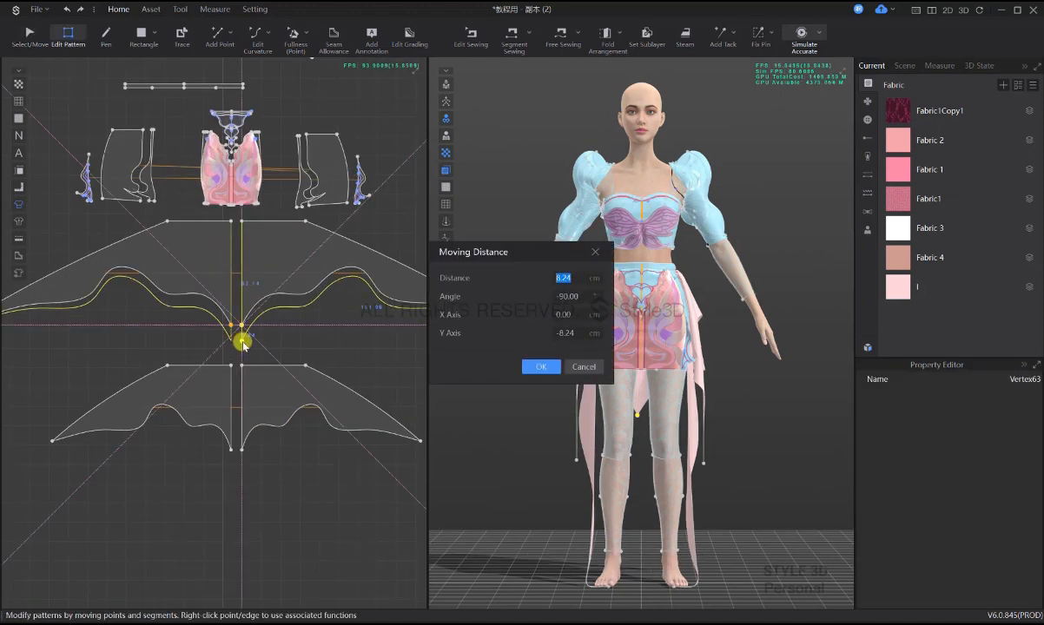
pyautogui.press('Return')
pyautogui.press('space')
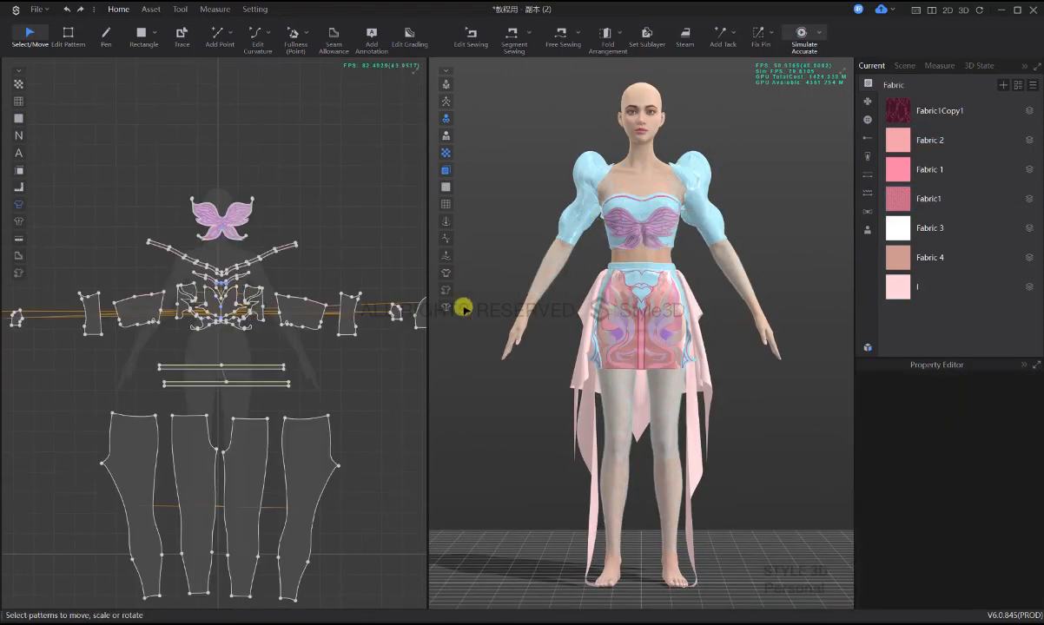
# - Display the garments' fabric materials in 3D, assign Fabric 2 to both outer-layer panels and resume the simulation
pyautogui.click(445, 290)
pyautogui.click(656, 207)
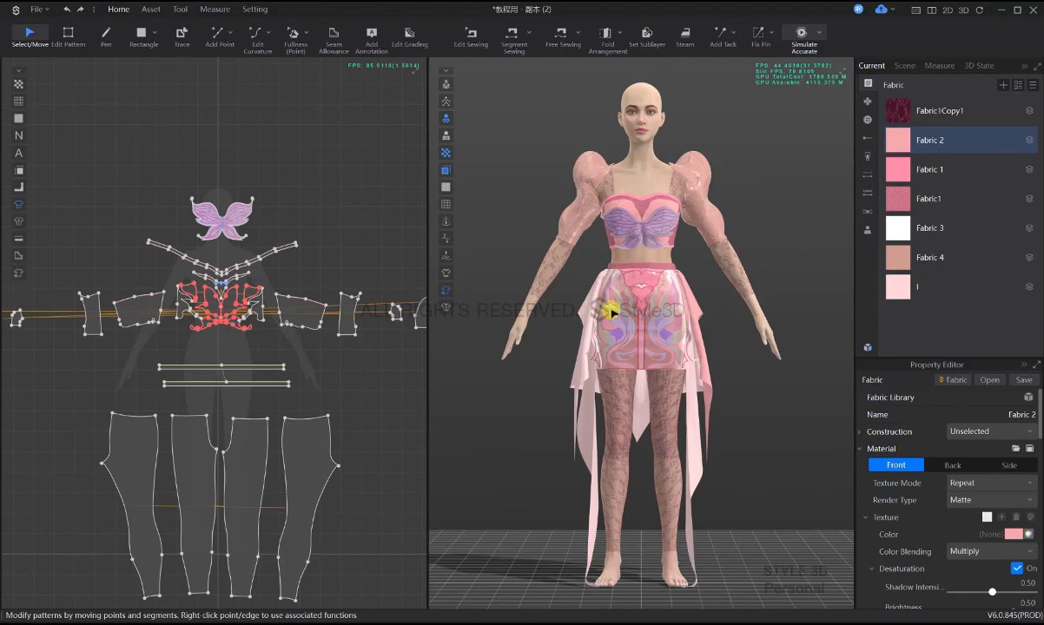
pyautogui.moveTo(611, 312); pyautogui.dragTo(591, 334)
pyautogui.click(741, 366)
pyautogui.moveTo(703, 380); pyautogui.dragTo(567, 389, button='right')
pyautogui.press('2')
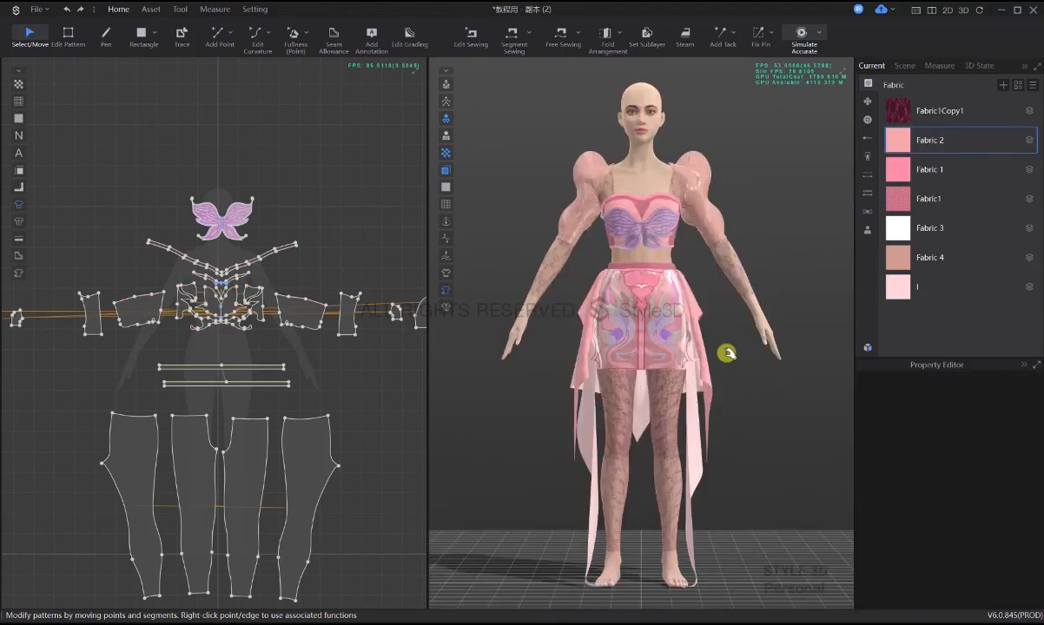
pyautogui.press('space')
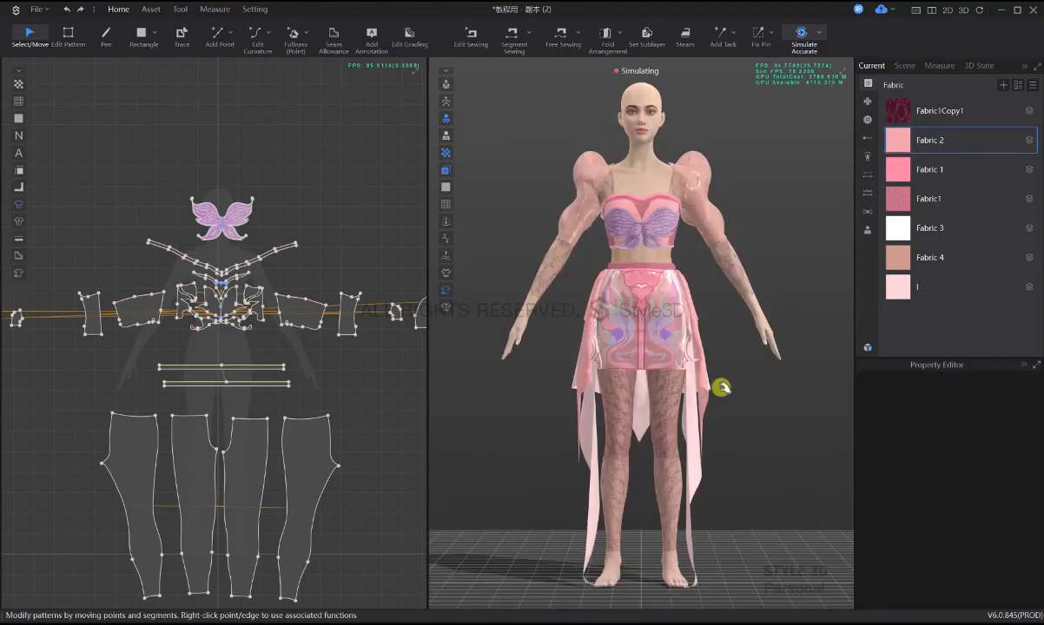
# - With the simulation running, pull the long inner layer's trailing tip out from under the avatar's right foot
pyautogui.moveTo(664, 421); pyautogui.dragTo(754, 407, button='right')
pyautogui.press('space')
pyautogui.scroll(-3, 734, 408)
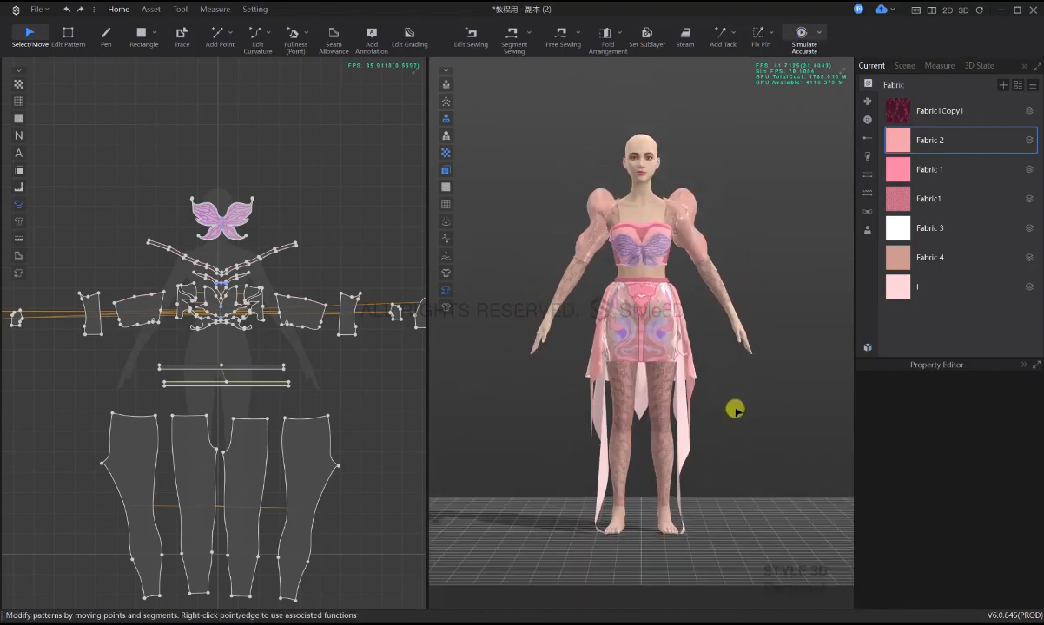
pyautogui.scroll(-6, 288, 356)
pyautogui.moveTo(265, 389); pyautogui.dragTo(262, 331, button='middle')
pyautogui.scroll(2, 261, 343)
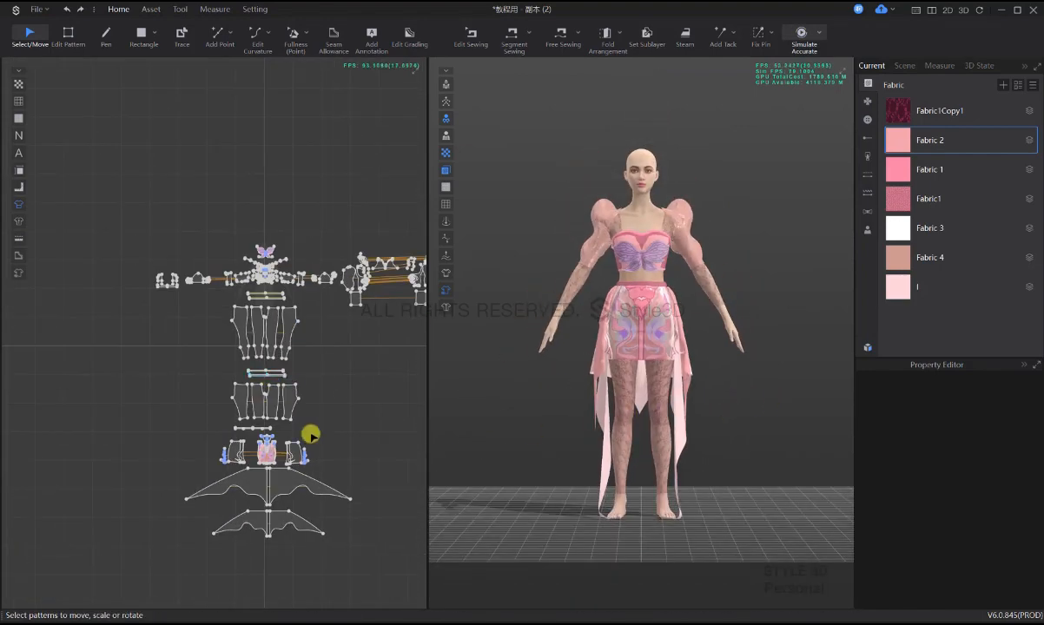
pyautogui.moveTo(310, 433); pyautogui.dragTo(293, 285, button='middle')
pyautogui.scroll(2, 613, 469)
pyautogui.scroll(2, 596, 501)
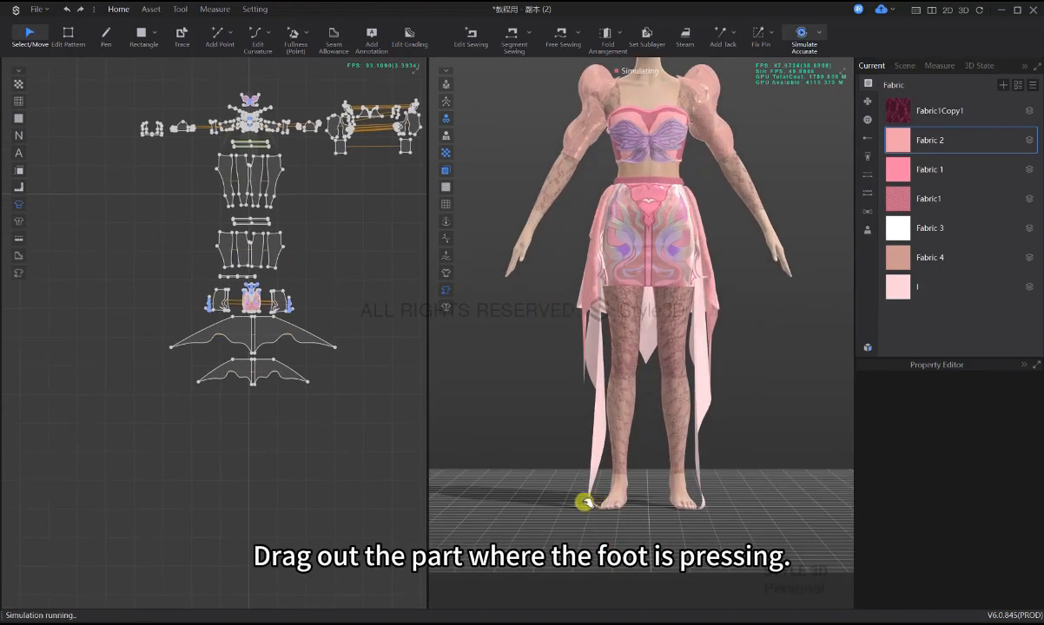
pyautogui.moveTo(583, 502)
pyautogui.mouseDown()
pyautogui.moveTo(596, 510)
pyautogui.moveTo(580, 508)
pyautogui.mouseUp()
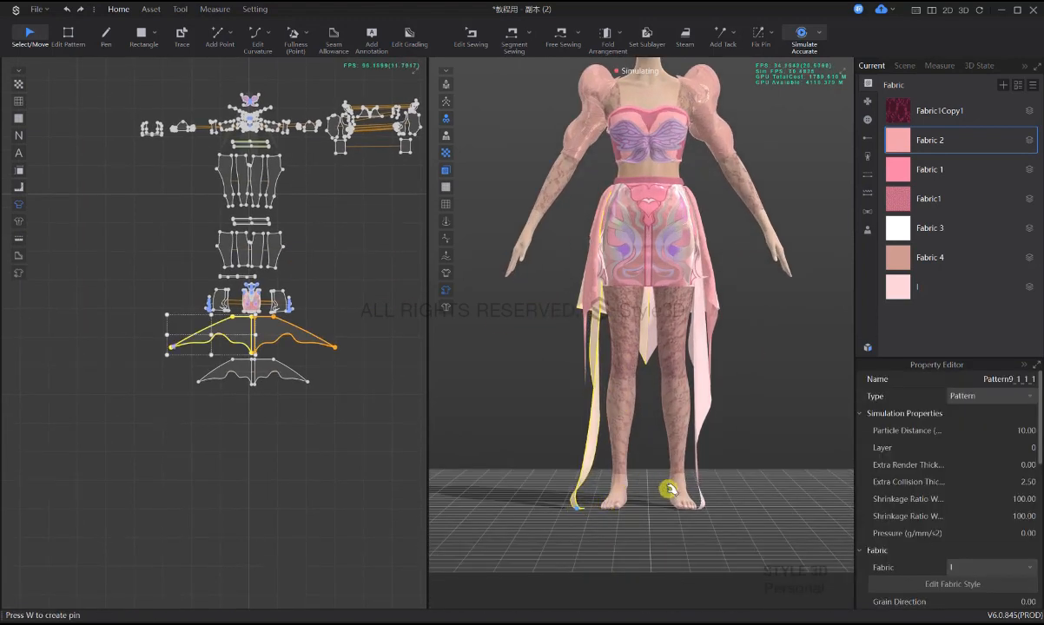
pyautogui.click(572, 504)
pyautogui.moveTo(572, 494); pyautogui.dragTo(572, 484)
# - Pull the inner layer's other tip away from the avatar's left foot, let it drape naturally and stop the simulation
pyautogui.moveTo(705, 507); pyautogui.dragTo(703, 503)
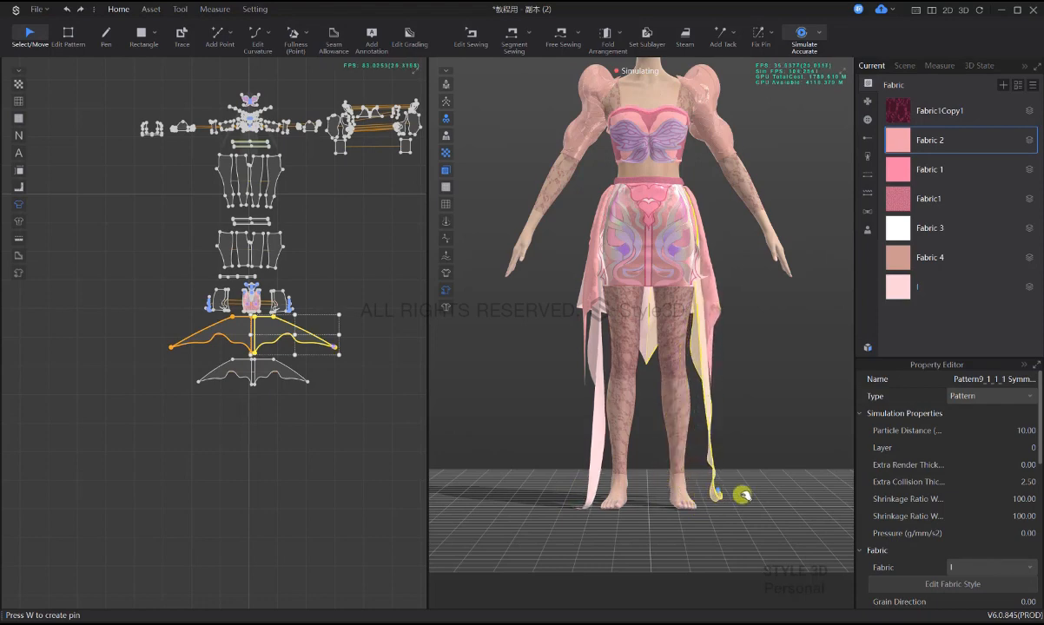
pyautogui.moveTo(753, 498); pyautogui.dragTo(754, 405)
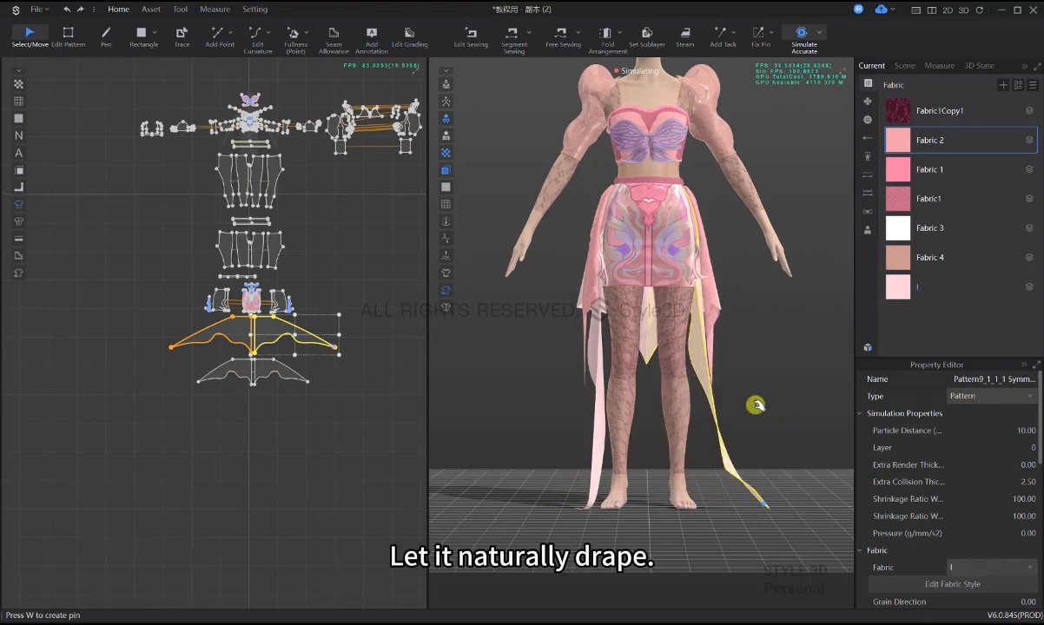
pyautogui.click(755, 405)
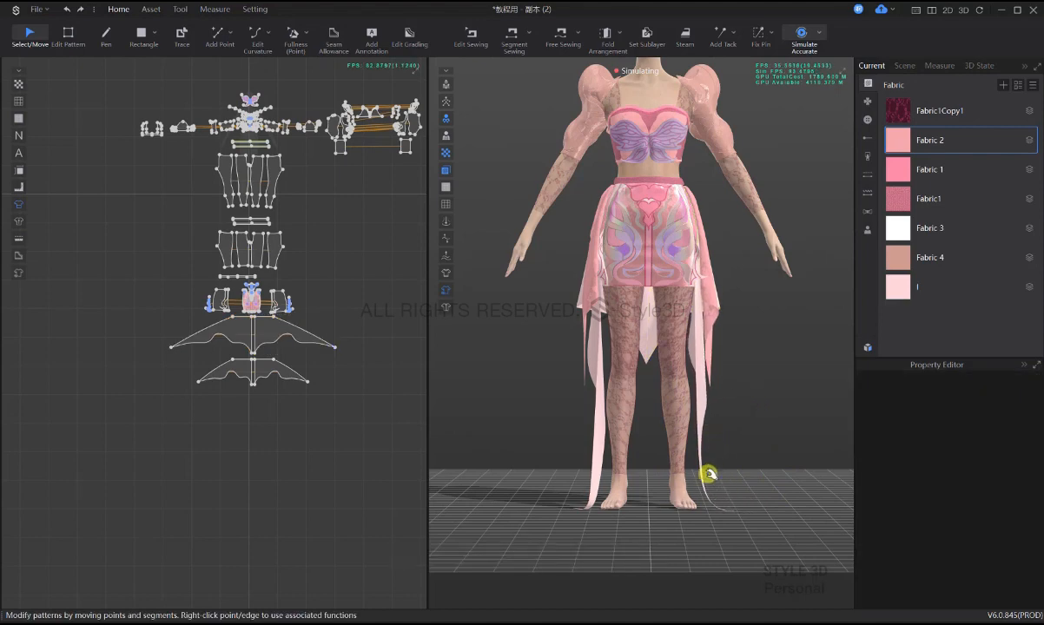
pyautogui.scroll(-2, 757, 395)
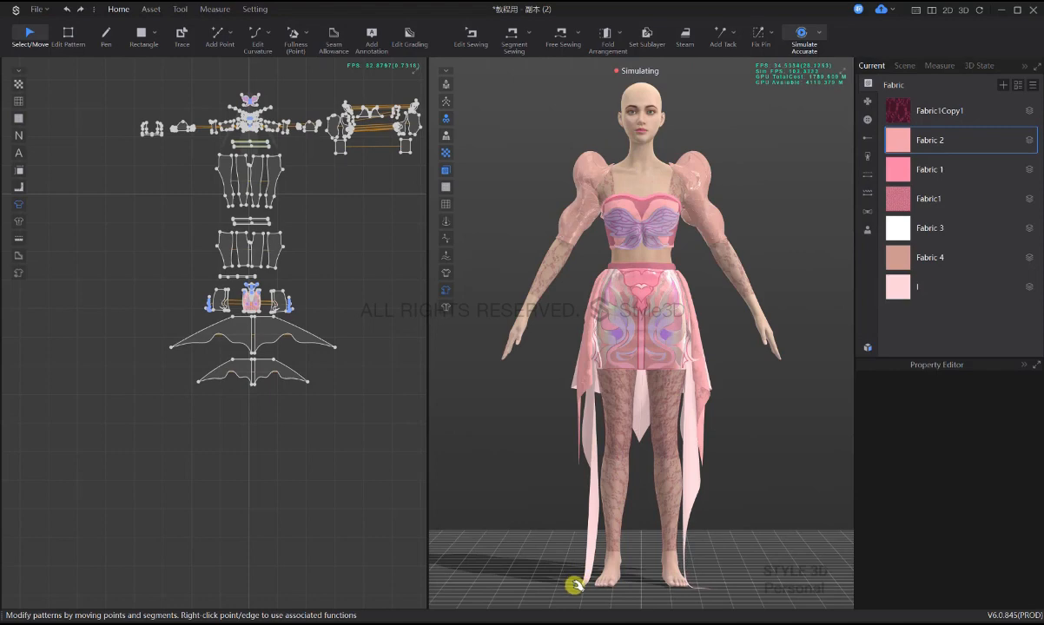
pyautogui.press('space')
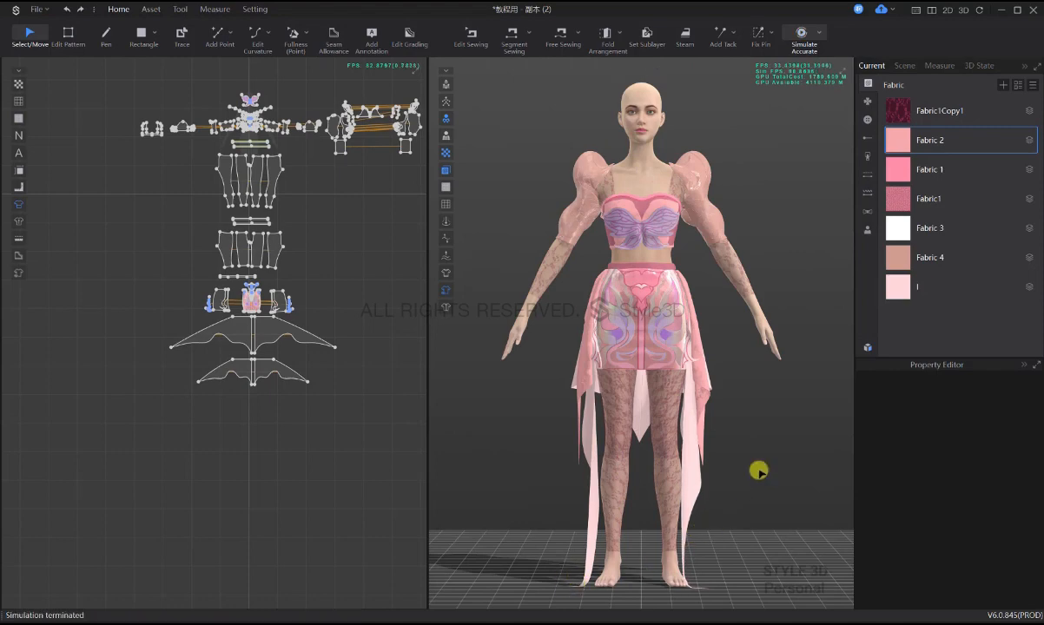
# - Copy both long inner-layer panels and paste the copy beneath the existing skirt layers in the 2D pattern layout
pyautogui.scroll(-3, 757, 471)
pyautogui.moveTo(609, 404); pyautogui.dragTo(491, 406, button='right')
pyautogui.press('2')
pyautogui.moveTo(602, 447); pyautogui.dragTo(534, 445, button='right')
pyautogui.press('2')
pyautogui.scroll(-4, 174, 396)
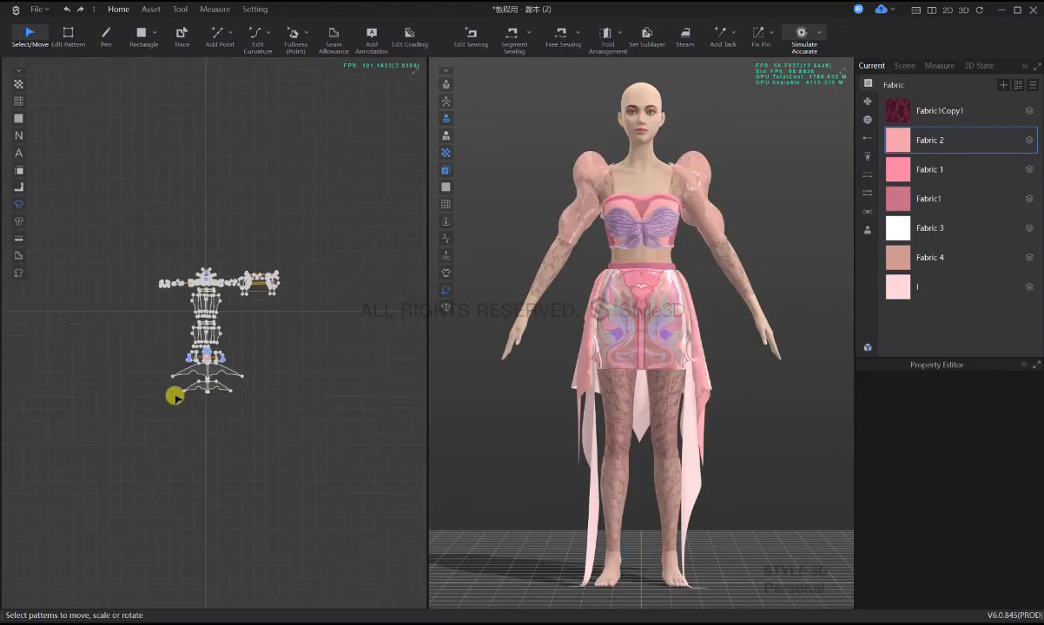
pyautogui.moveTo(261, 386); pyautogui.dragTo(285, 417, button='middle')
pyautogui.scroll(2, 285, 418)
pyautogui.scroll(3, 244, 430)
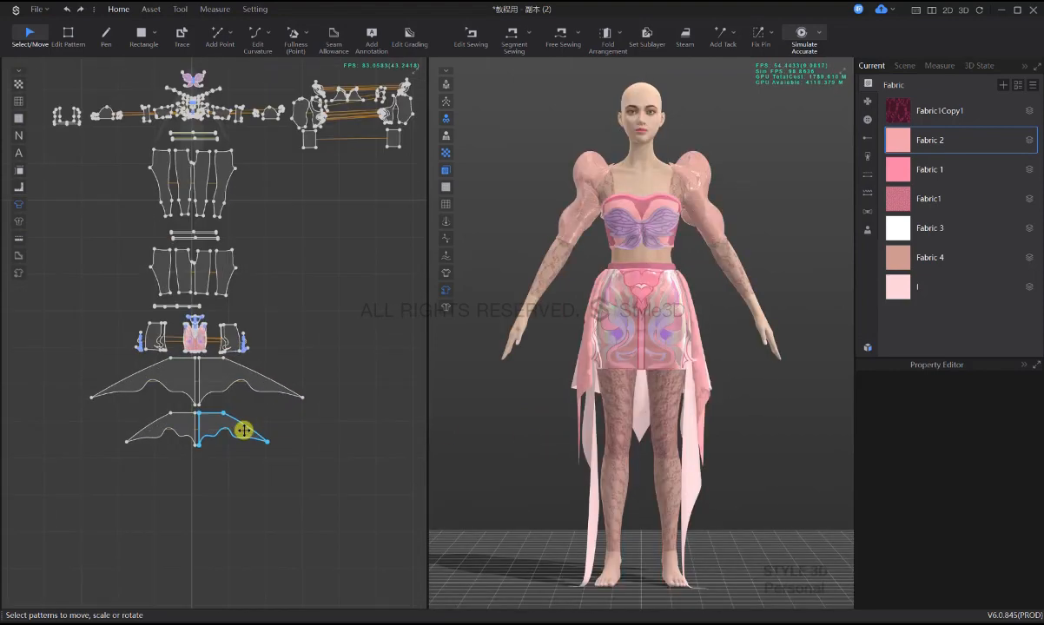
pyautogui.click(189, 383)
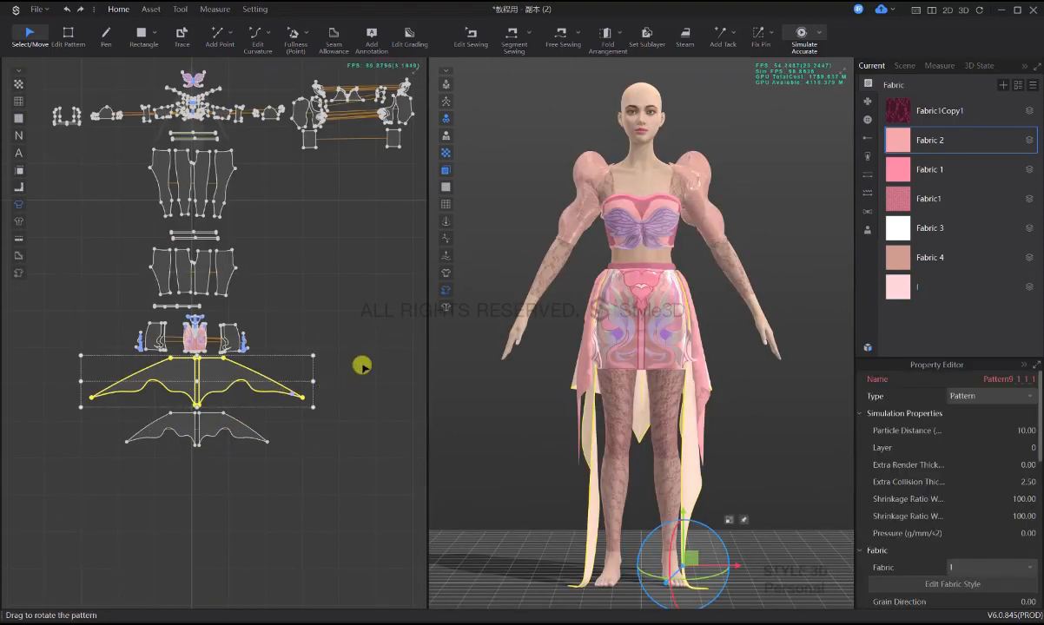
pyautogui.hotkey('ctrl', 'c')
pyautogui.hotkey('ctrl', 'v')
pyautogui.scroll(-3, 252, 421)
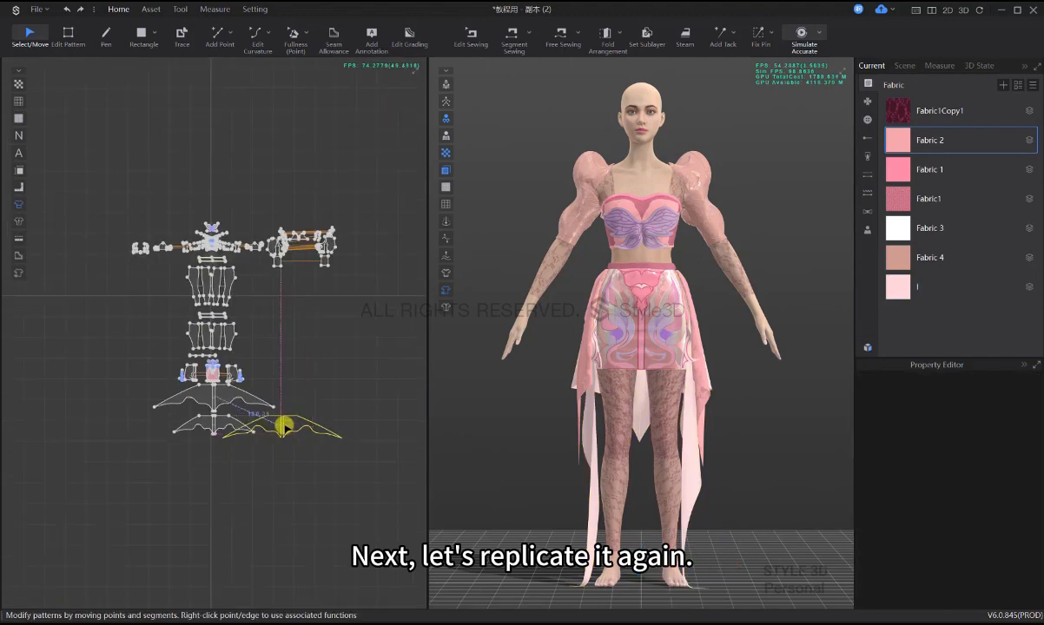
pyautogui.click(335, 477)
pyautogui.click(580, 569)
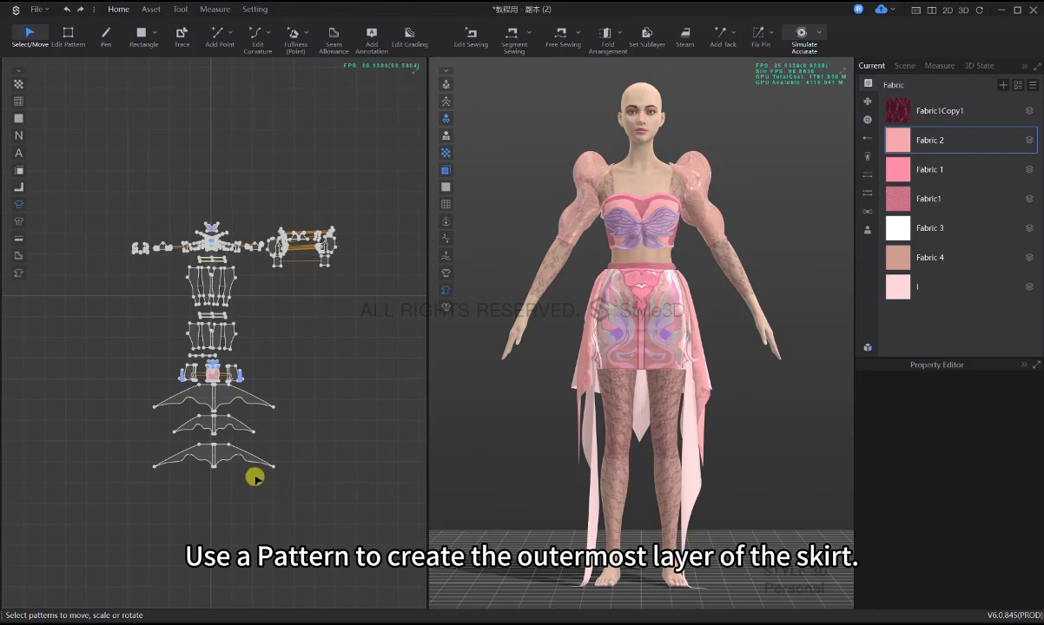
# - Apply Reset 2D Arrangement Selected to both panels of the copied skirt layer
pyautogui.scroll(2, 252, 476)
pyautogui.click(212, 447)
pyautogui.scroll(-5, 699, 519)
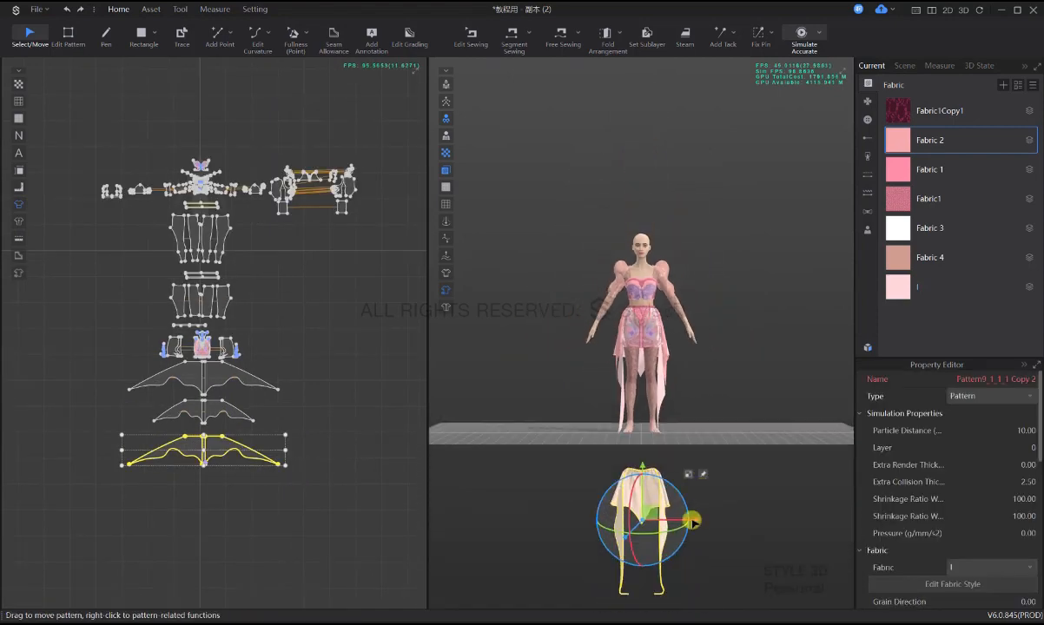
pyautogui.rightClick(650, 496)
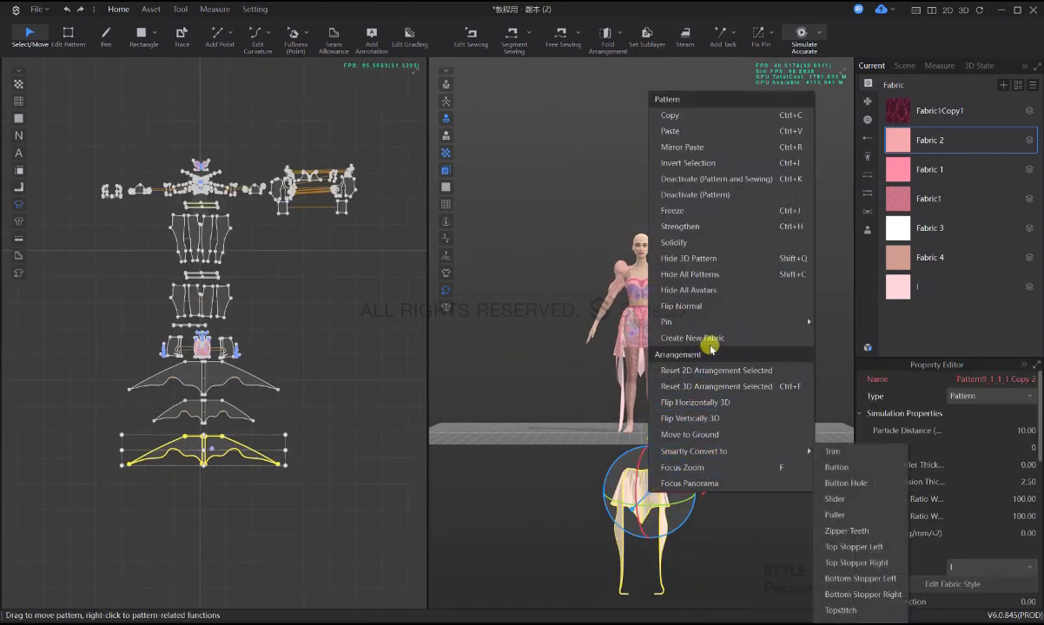
pyautogui.click(738, 370)
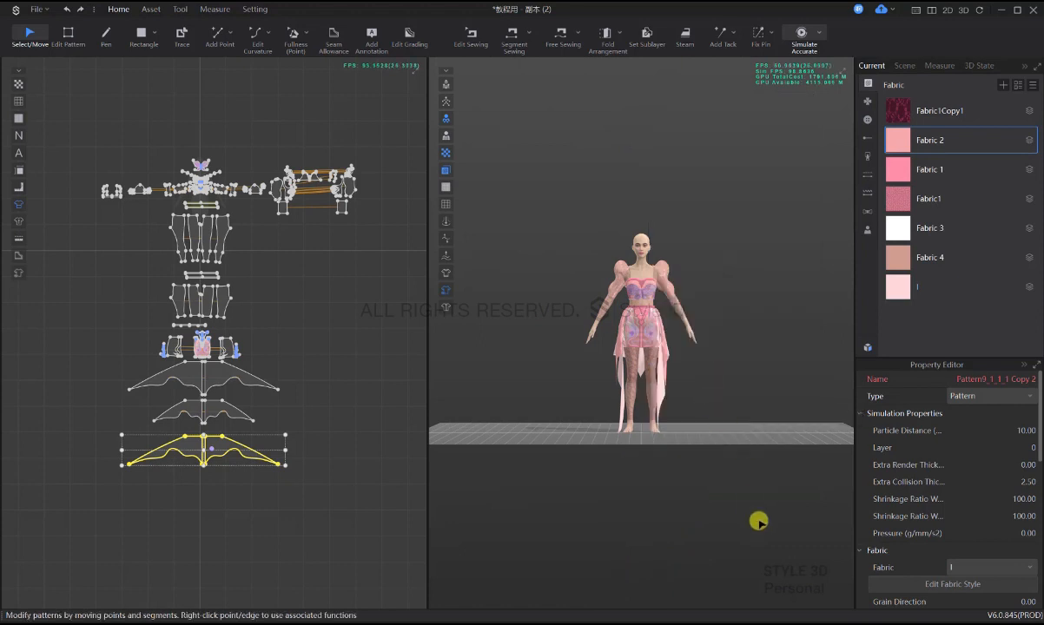
# - Move the copied panels in 3D so they stand upright behind the avatar at skirt height
pyautogui.click(314, 477)
pyautogui.click(276, 462)
pyautogui.scroll(-4, 653, 555)
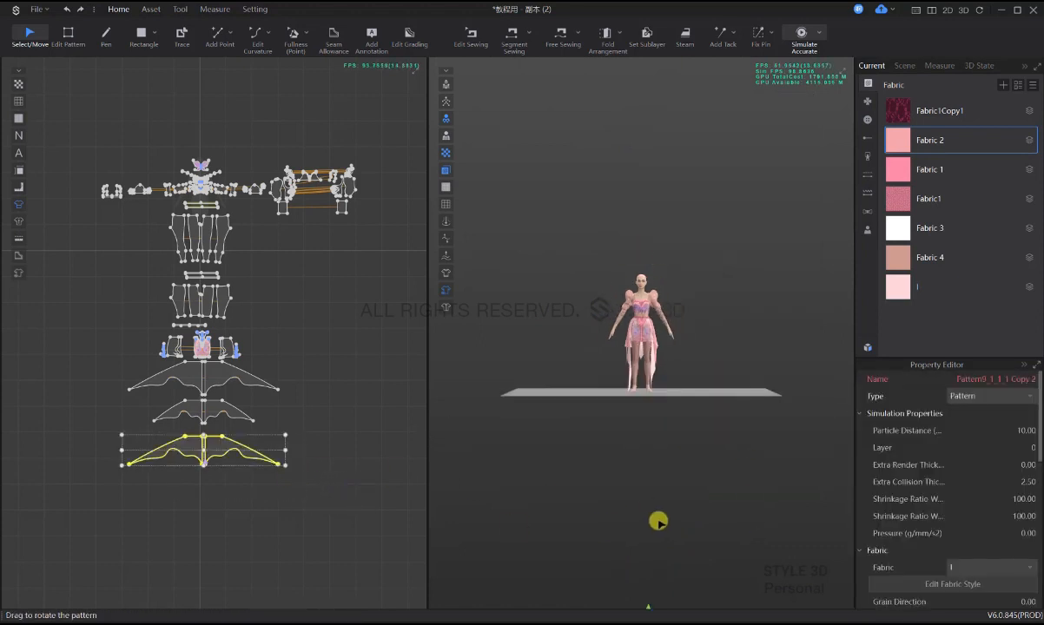
pyautogui.moveTo(667, 388); pyautogui.dragTo(648, 341)
pyautogui.press('6')
pyautogui.moveTo(622, 389); pyautogui.dragTo(726, 379)
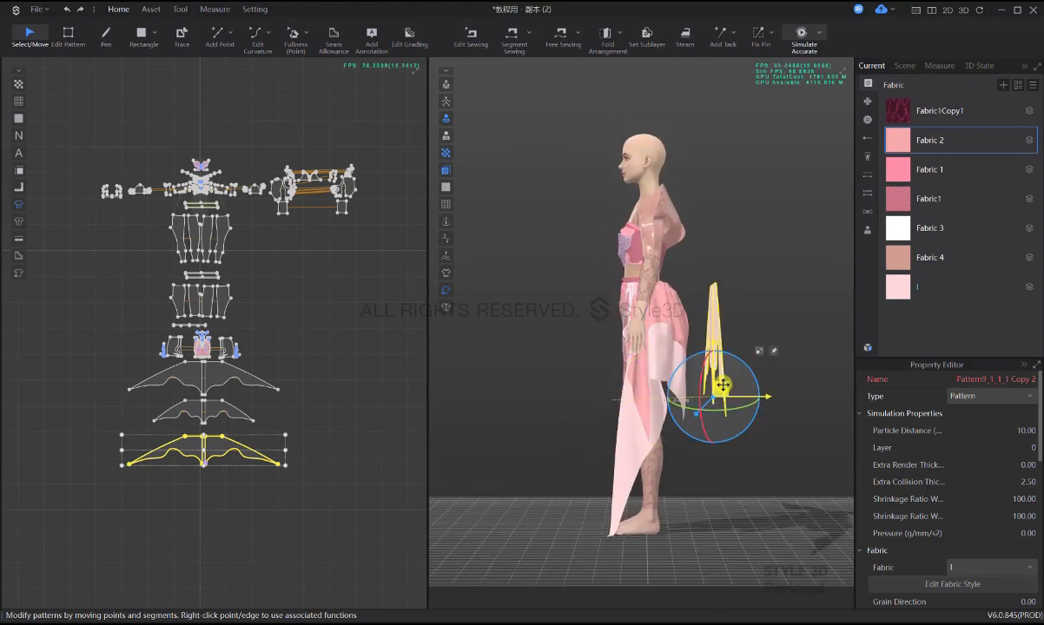
pyautogui.press('2')
pyautogui.click(272, 495)
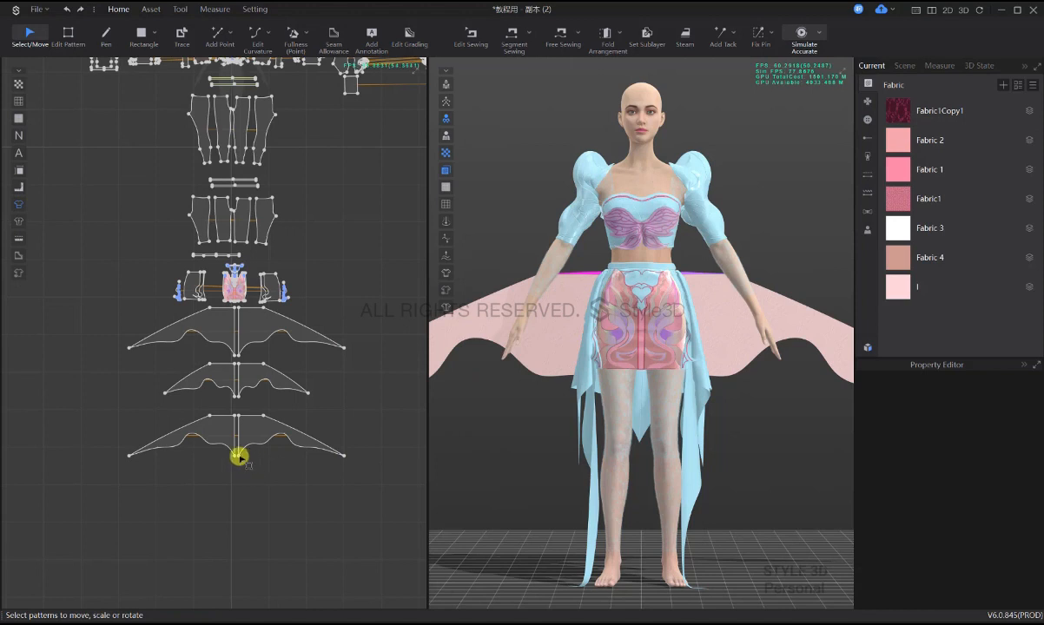
# - Move the copied layer's centre and outer hem corners 20 cm straight down
pyautogui.press('z')
pyautogui.click(237, 456)
pyautogui.moveTo(237, 456); pyautogui.dragTo(238, 471)
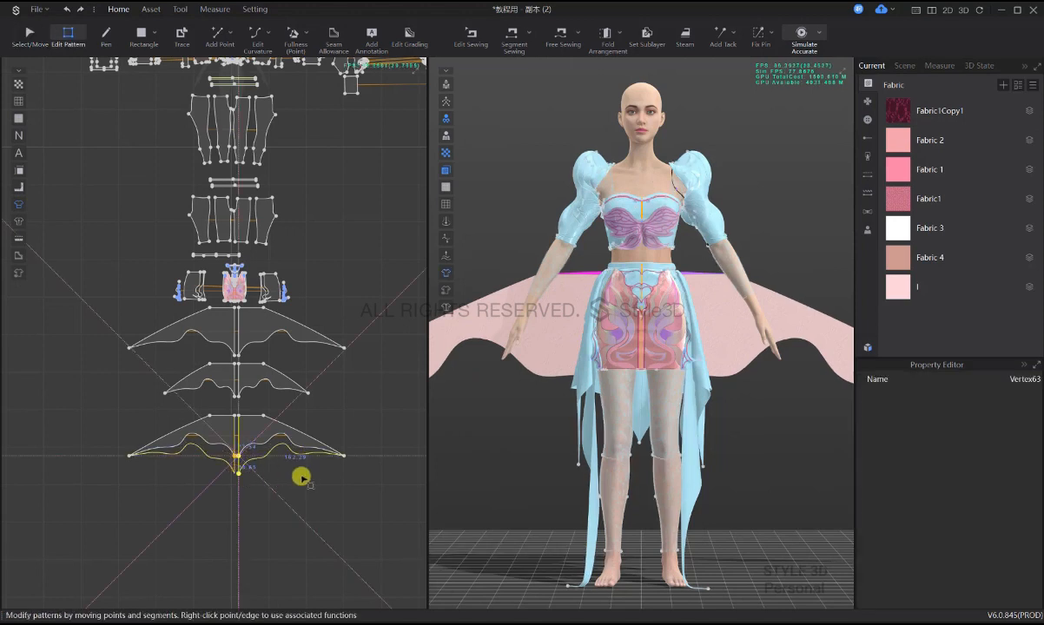
pyautogui.hotkey('ctrl', 'z')
pyautogui.click(342, 456)
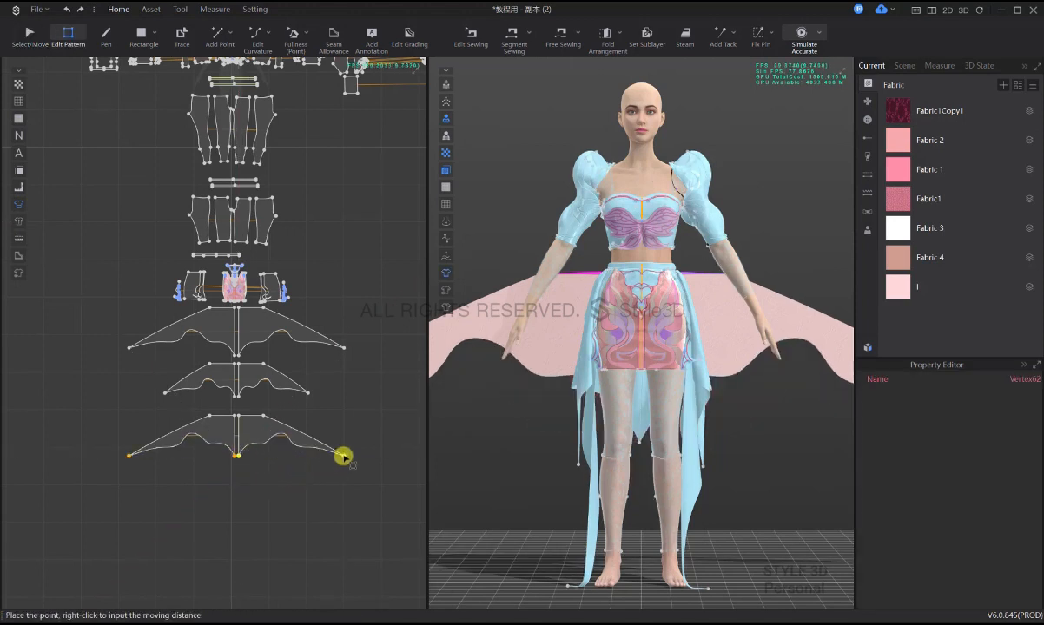
pyautogui.rightClick(344, 469)
pyautogui.write('20')
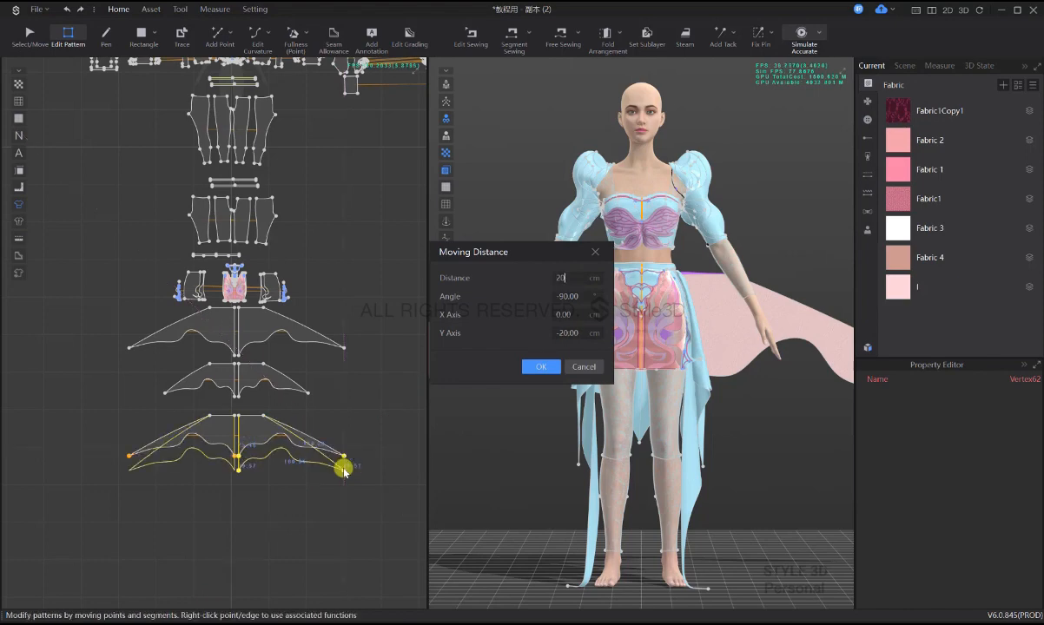
pyautogui.press('Return')
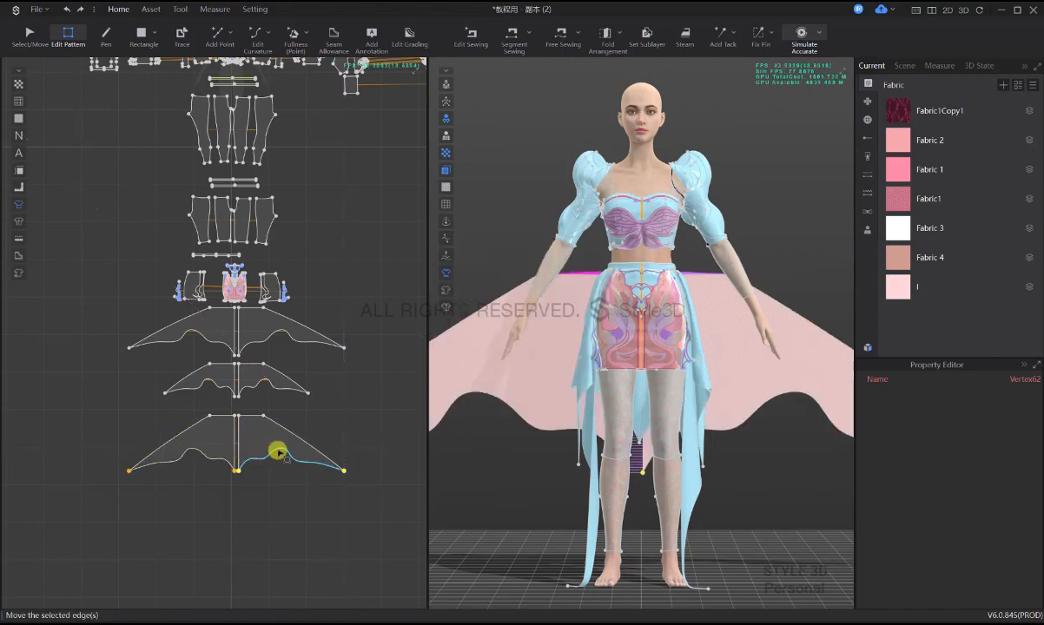
# - Lower the arch in the copied layer's hem curve with Edit Curvature
pyautogui.click(278, 452)
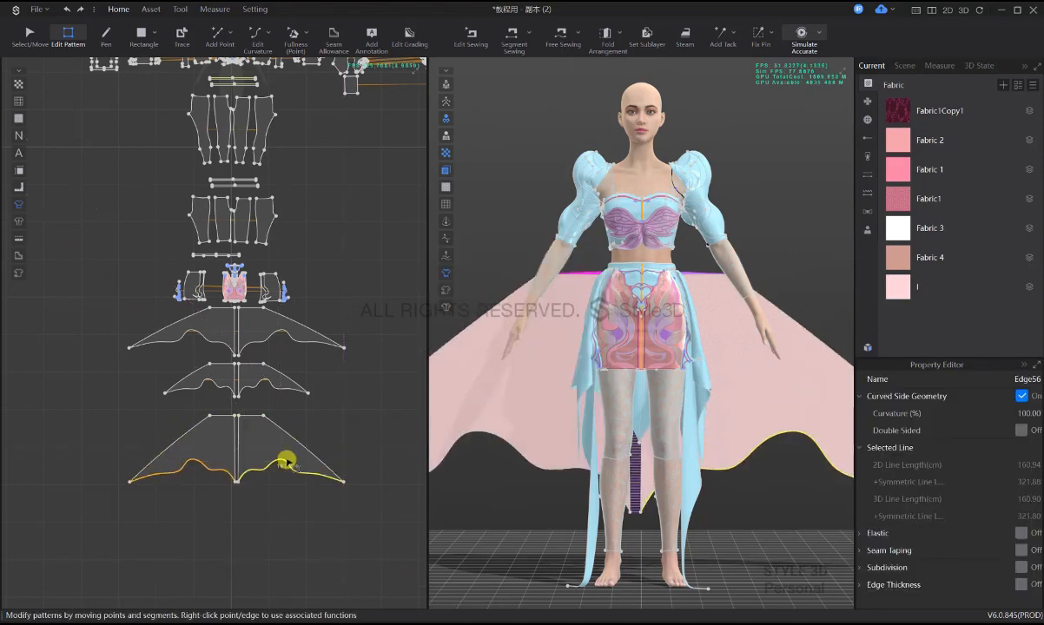
pyautogui.hotkey('ctrl', 'z')
pyautogui.press('v')
pyautogui.click(284, 460)
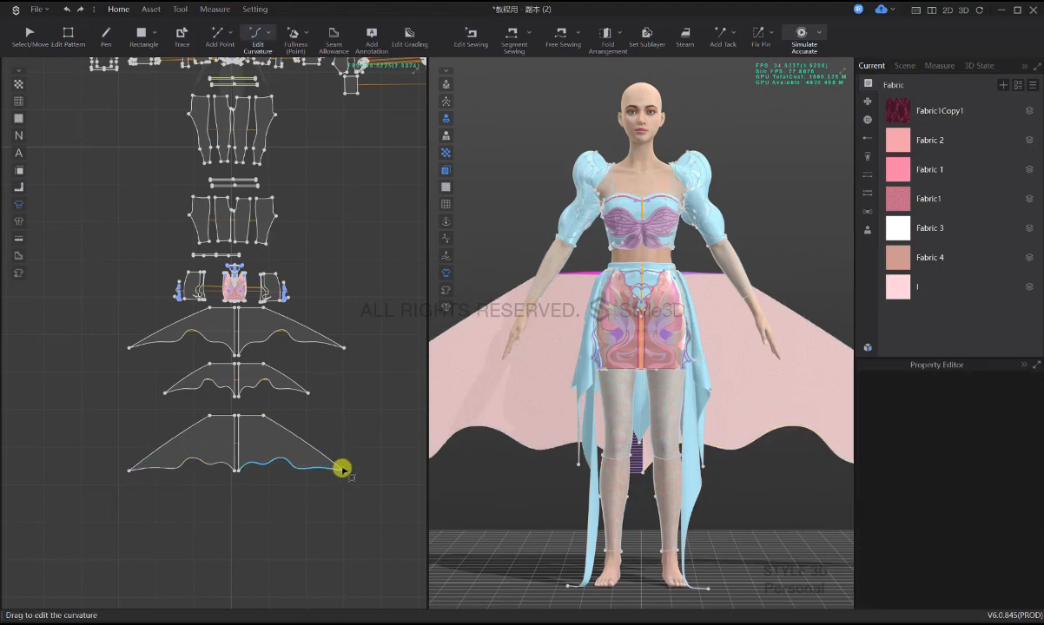
# - Narrow the copied layer by moving its outer hem corners 20 cm inward, and simulate the drape
pyautogui.press('z')
pyautogui.moveTo(344, 470); pyautogui.dragTo(325, 472)
pyautogui.rightClick(326, 473)
pyautogui.write('20')
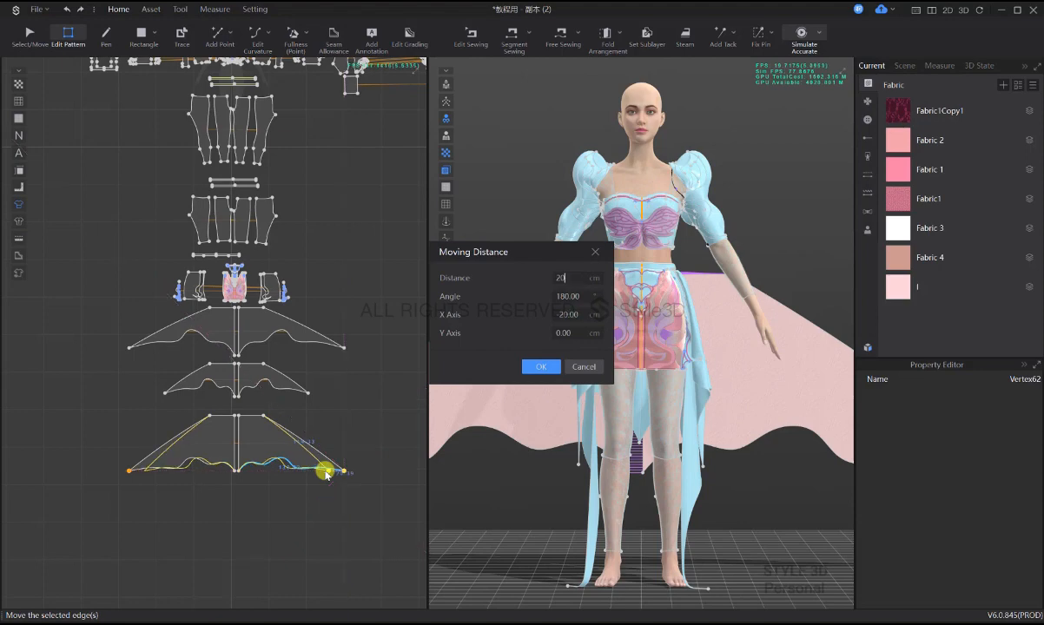
pyautogui.press('Return')
pyautogui.click(361, 406)
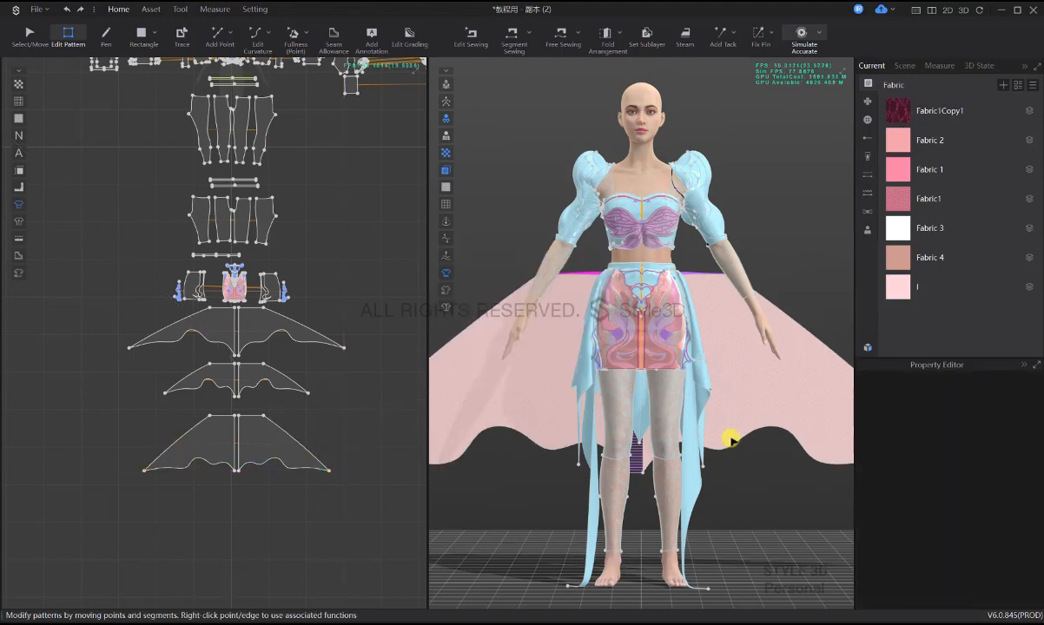
pyautogui.press('q')
pyautogui.scroll(-3, 733, 441)
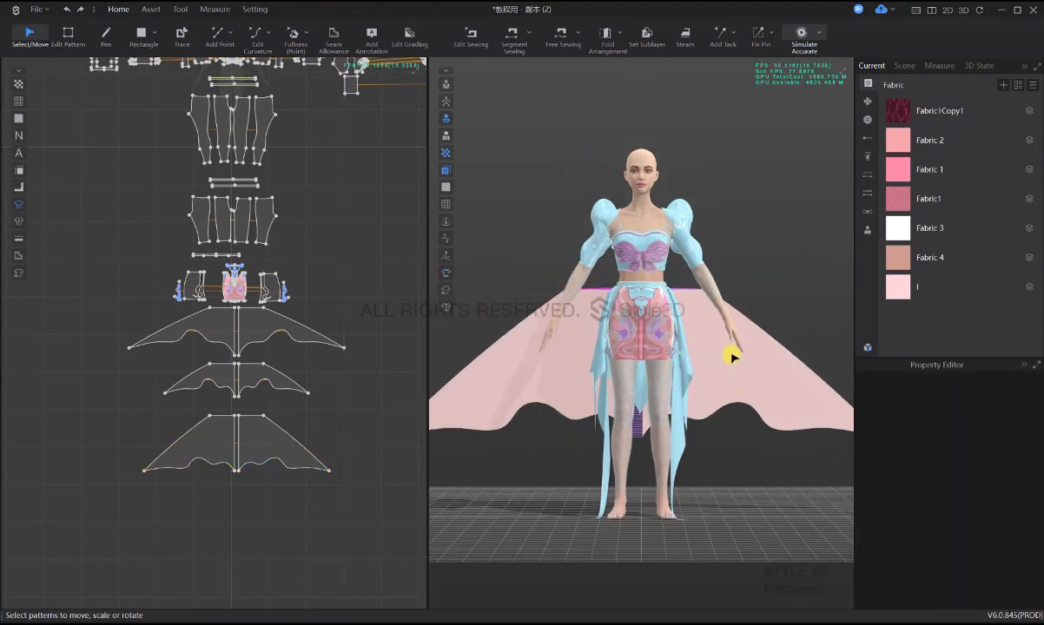
pyautogui.press('space')
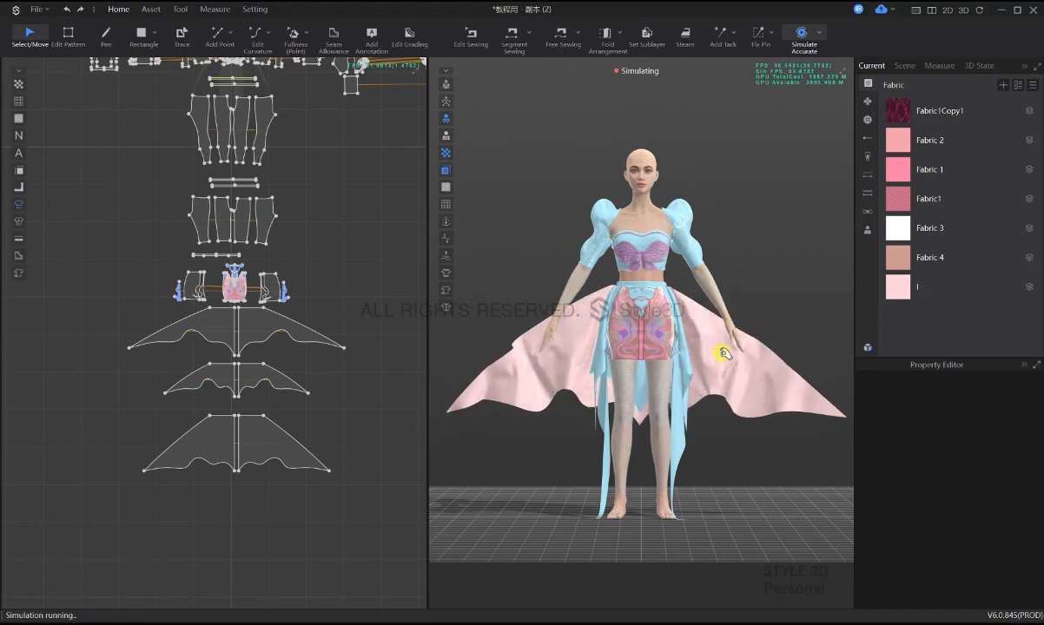
# - Add a new fabric, assign it to both panels of the copied layer, and stop the simulation after it drapes
pyautogui.click(1003, 85)
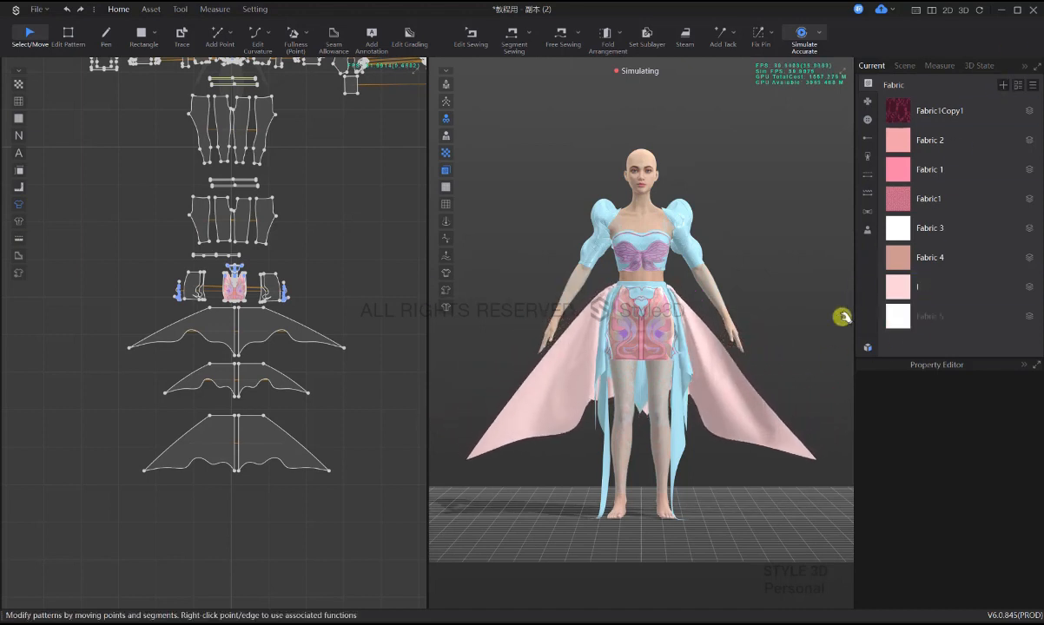
pyautogui.click(303, 456)
pyautogui.rightClick(888, 315)
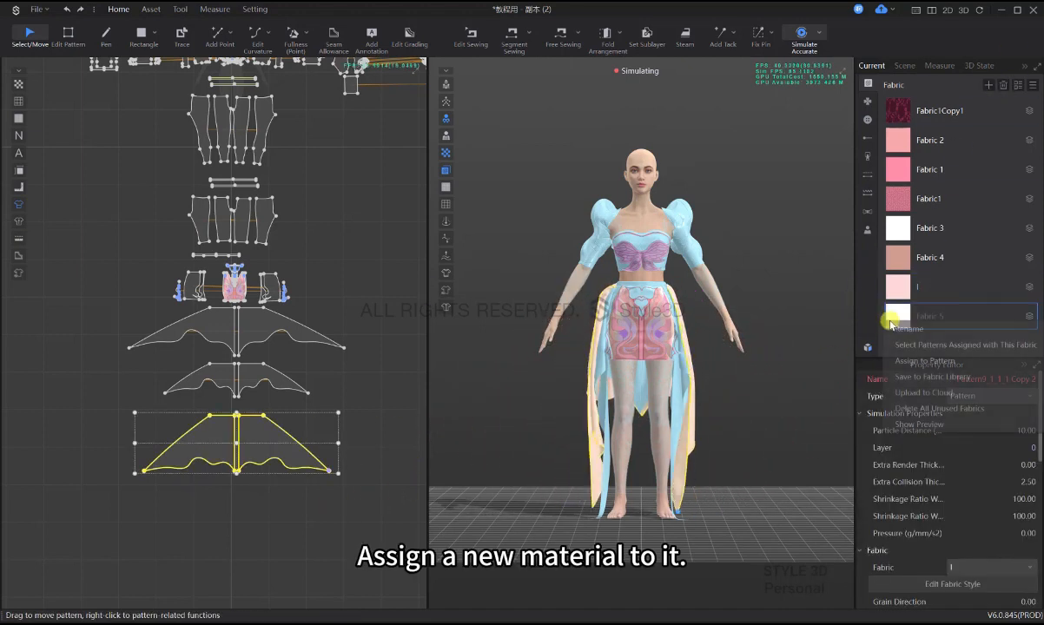
pyautogui.click(911, 361)
pyautogui.click(745, 385)
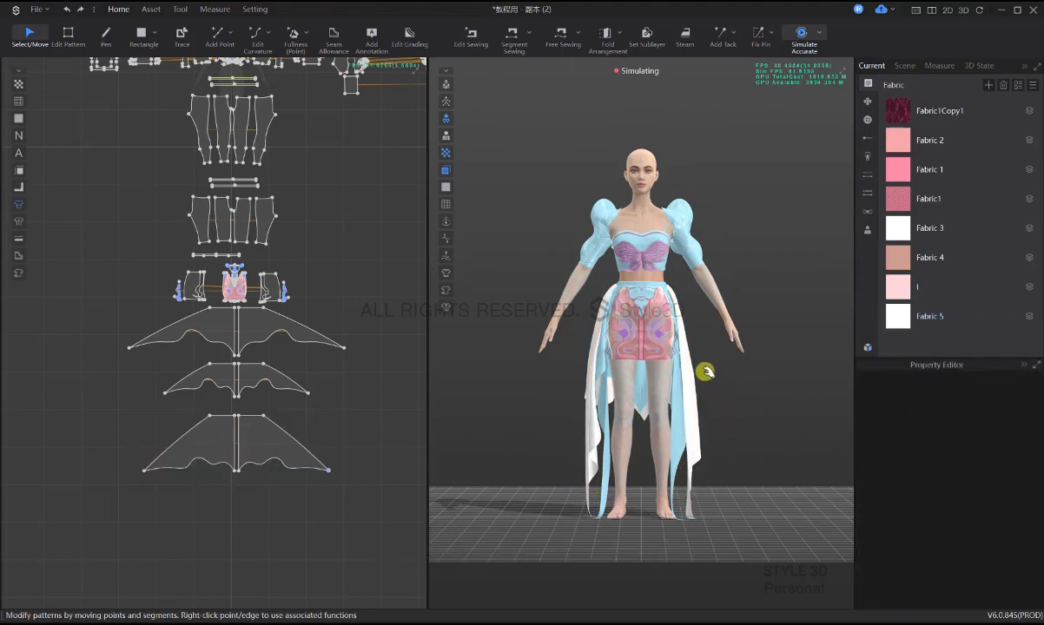
pyautogui.moveTo(704, 371); pyautogui.dragTo(533, 400, button='right')
pyautogui.moveTo(765, 411); pyautogui.dragTo(719, 403, button='right')
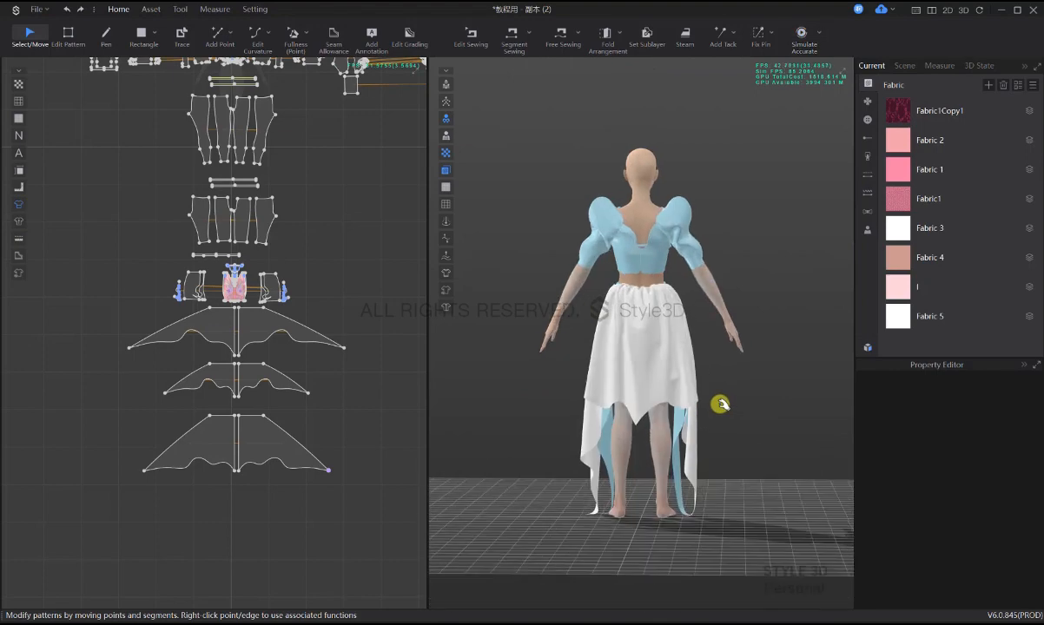
pyautogui.press('2')
pyautogui.press('space')
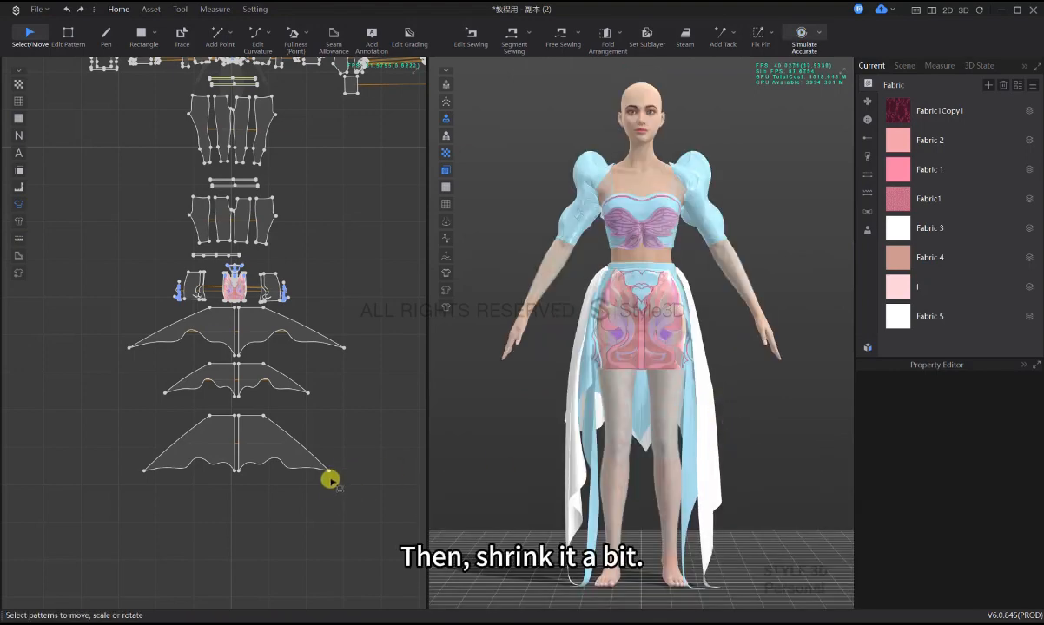
# - Shrink the copied layer by moving its outer hem corners another 20 cm inward
pyautogui.press('z')
pyautogui.moveTo(329, 470); pyautogui.dragTo(314, 471)
pyautogui.rightClick(313, 471)
pyautogui.write('20')
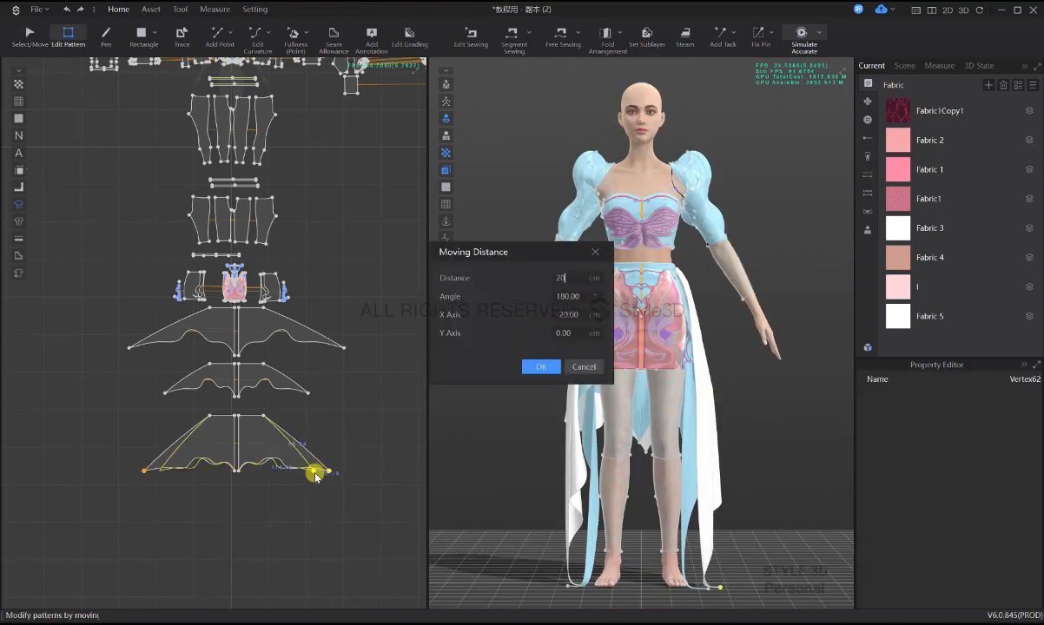
pyautogui.press('Return')
pyautogui.click(371, 471)
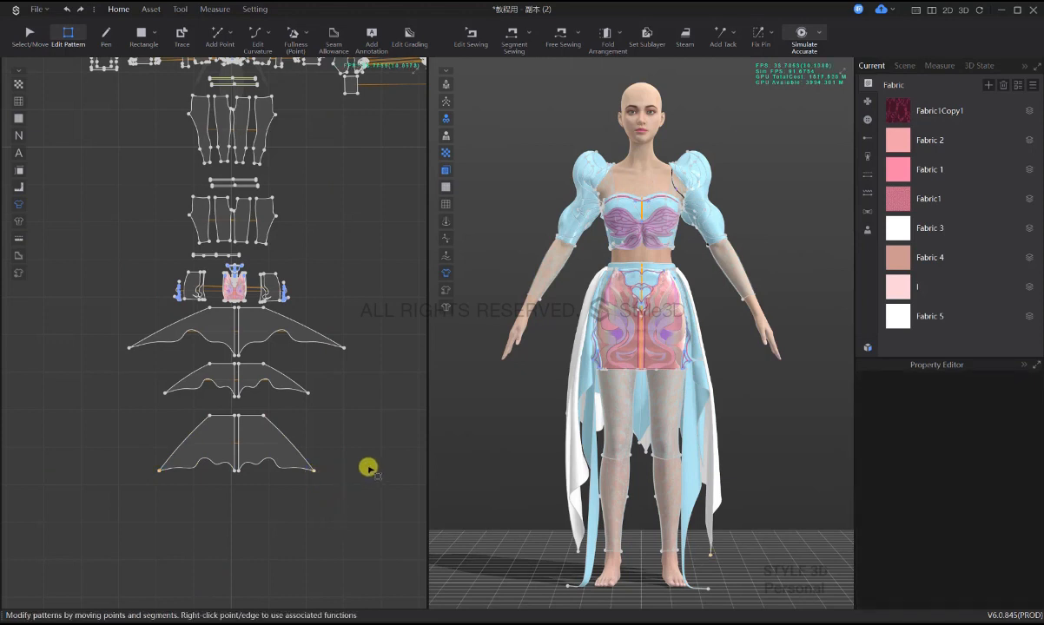
# - Simulate the narrowed layer and pull its cloth outward to clear the piercing area, checking it from the side
pyautogui.press('q')
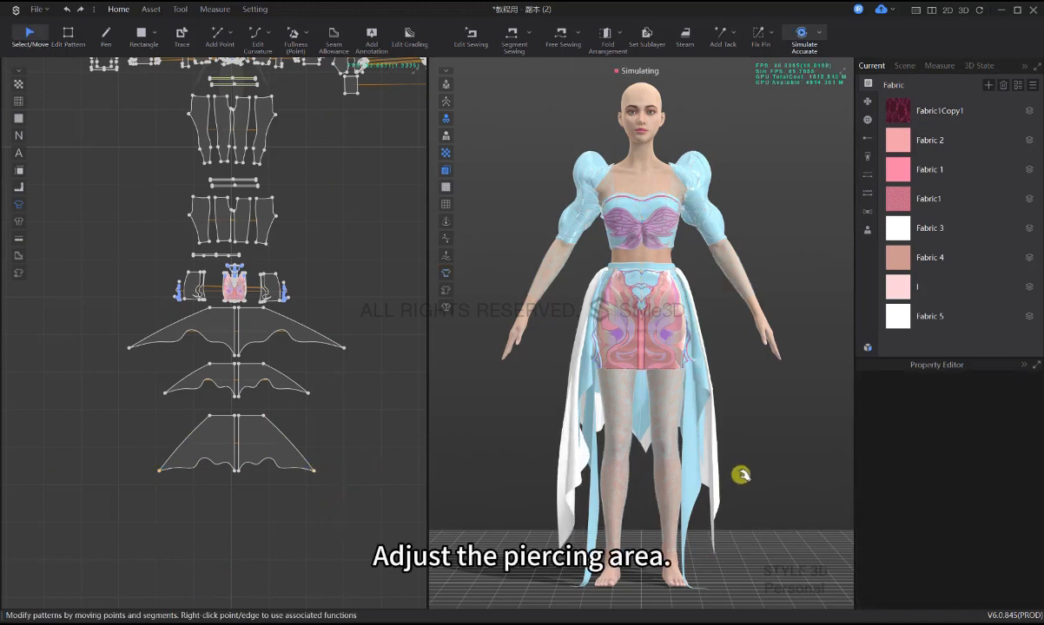
pyautogui.click(544, 469)
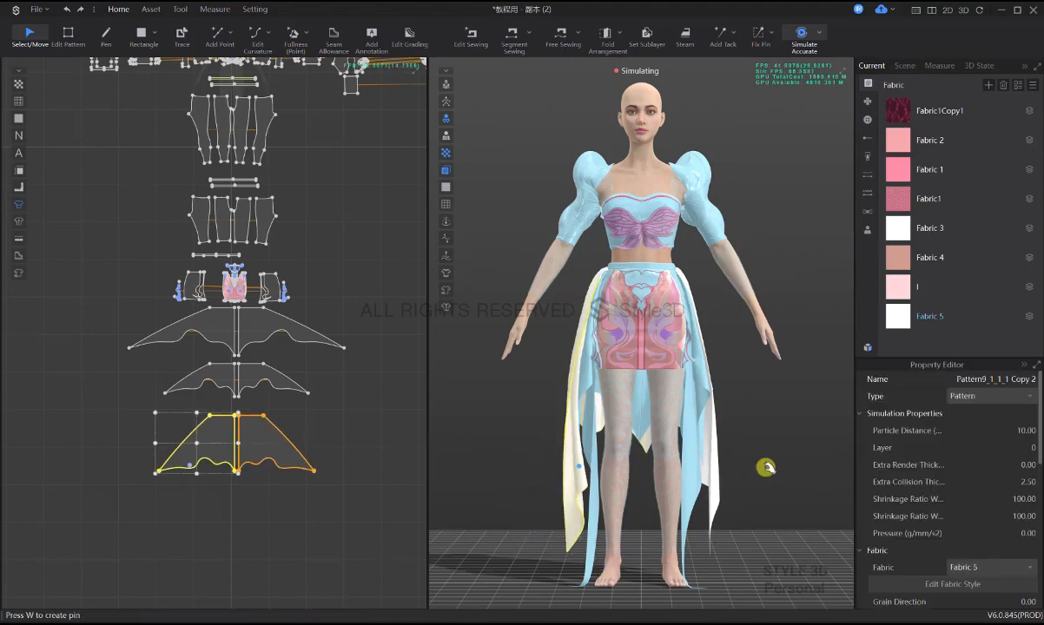
pyautogui.click(748, 483)
pyautogui.moveTo(708, 502); pyautogui.dragTo(768, 466, button='right')
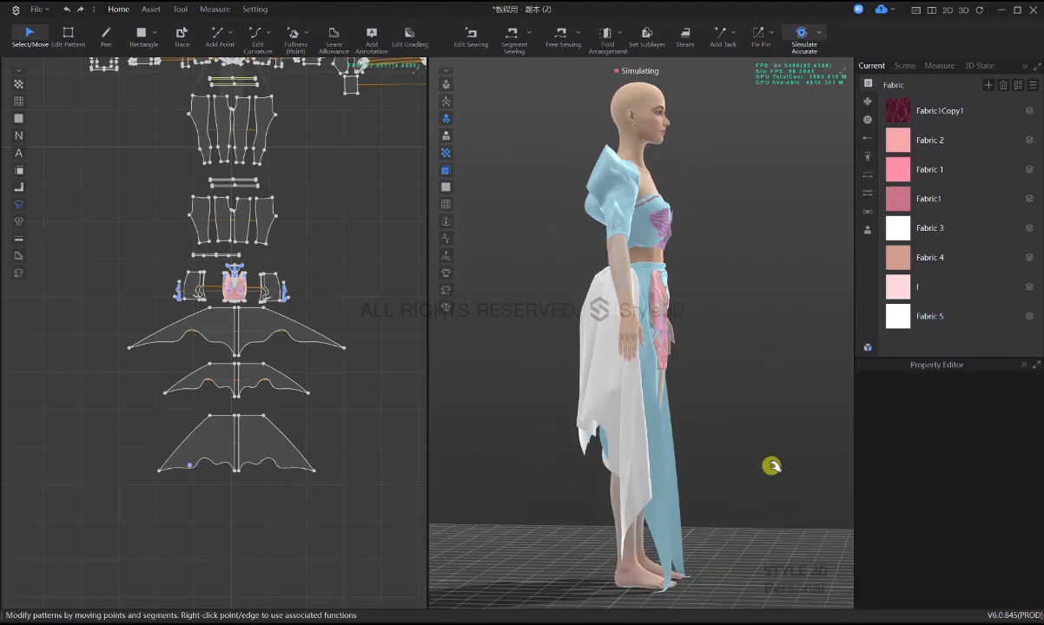
pyautogui.press('2')
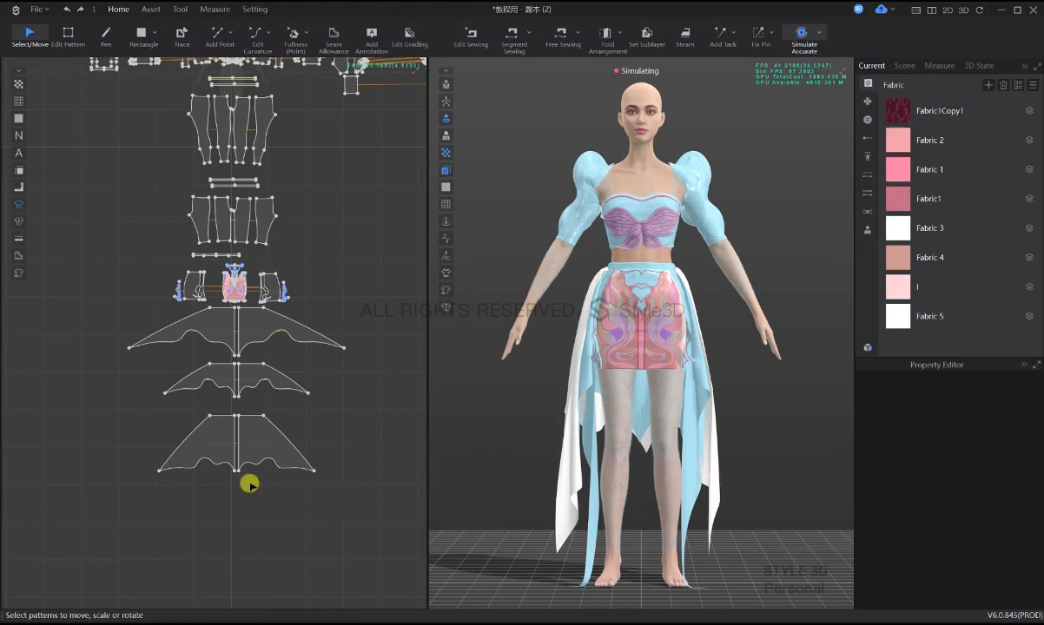
# - Unfreeze the two inner skirt layers, simulate all three layers together, and check the drape from the back
pyautogui.press('z')
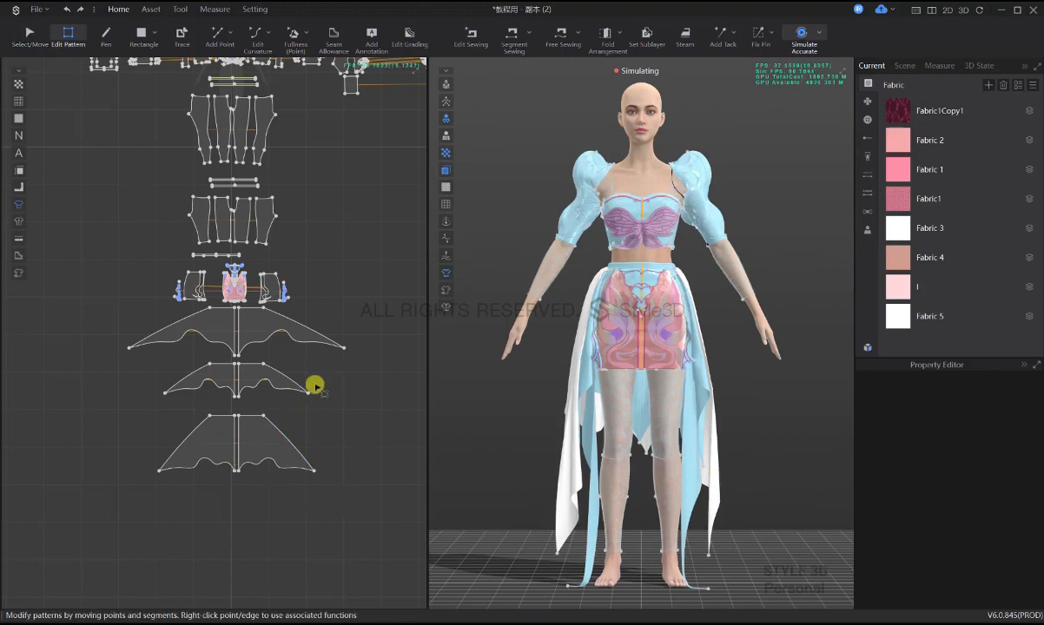
pyautogui.click(280, 371)
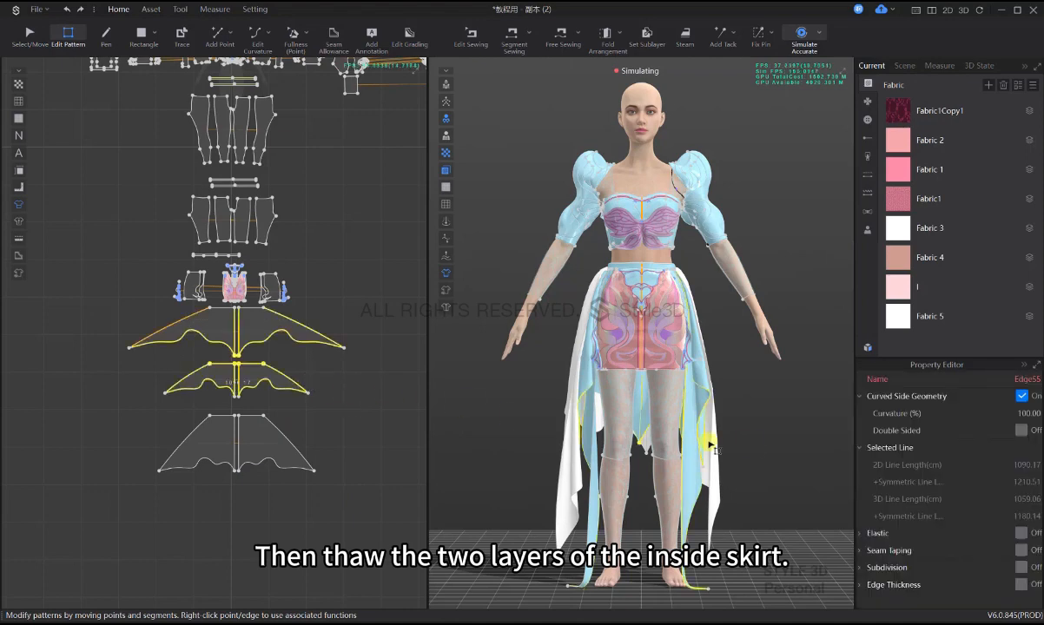
pyautogui.press('q')
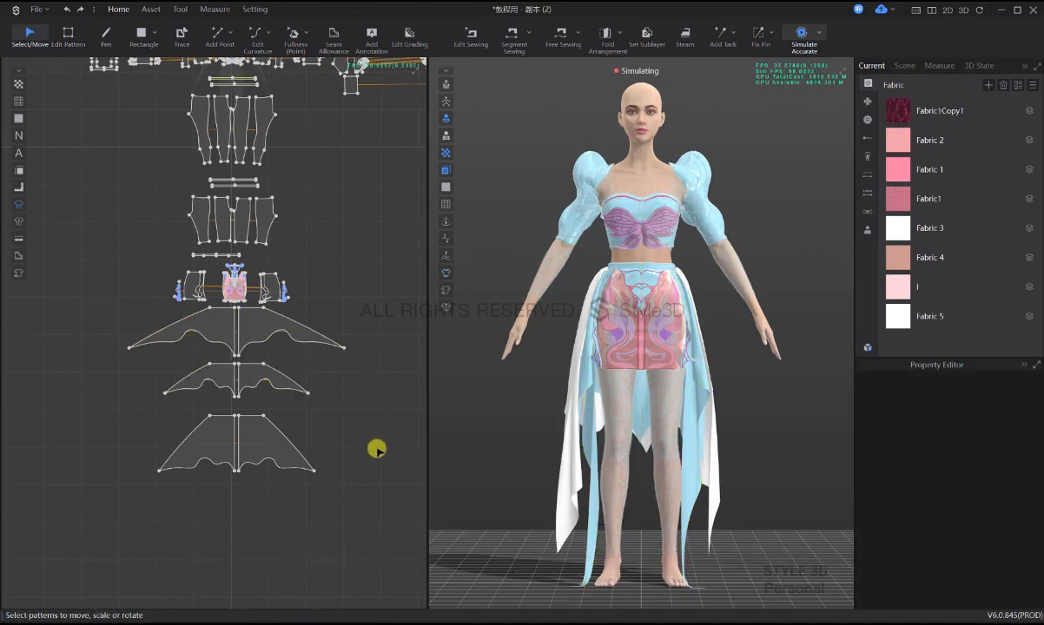
pyautogui.moveTo(378, 494); pyautogui.dragTo(164, 327)
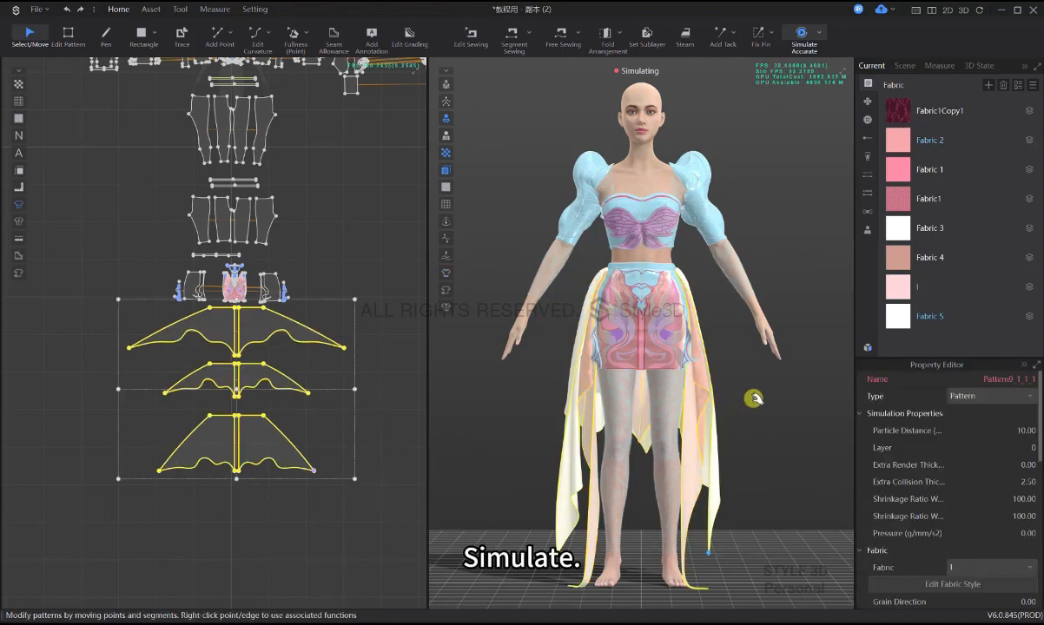
pyautogui.click(760, 427)
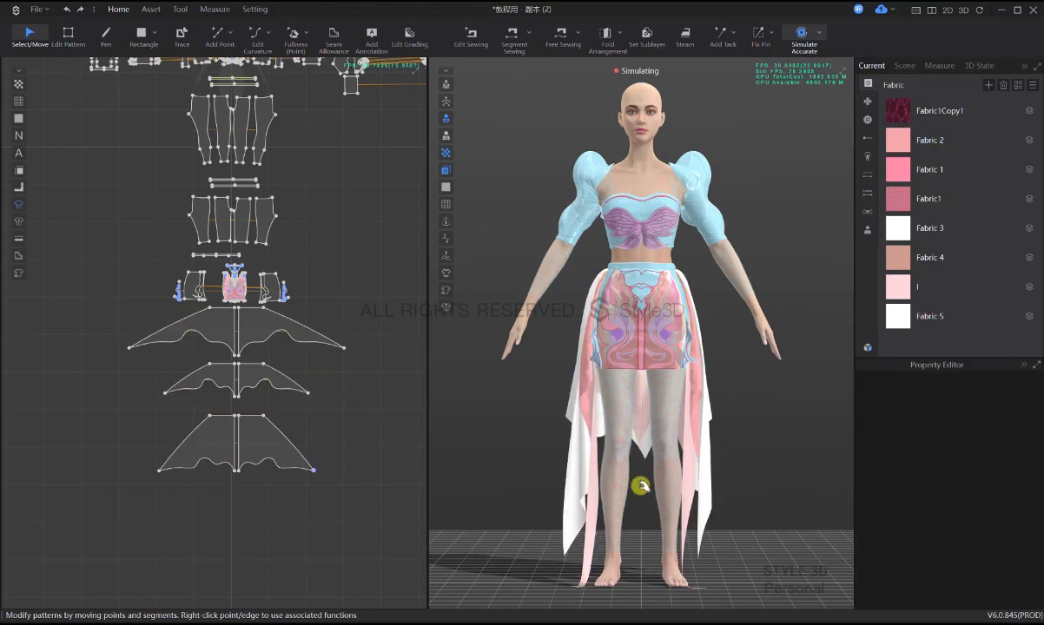
pyautogui.moveTo(641, 485); pyautogui.dragTo(799, 489, button='right')
pyautogui.moveTo(677, 456); pyautogui.dragTo(700, 458, button='right')
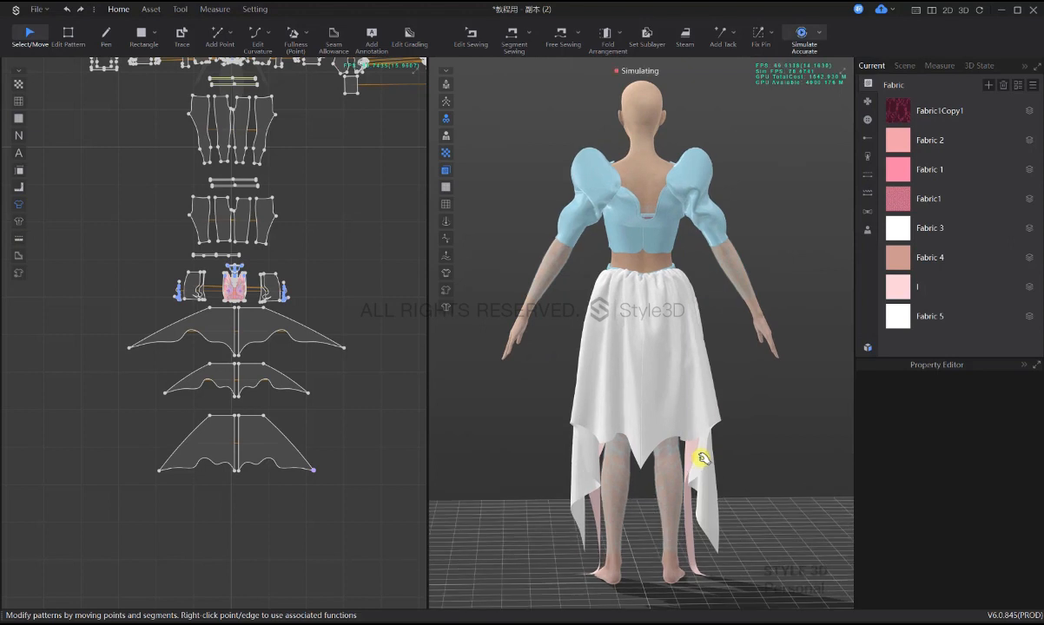
# - Stop the simulation and raise the long first layer's centre hem points by 5.72 cm
pyautogui.press('2')
pyautogui.press('z')
pyautogui.scroll(4, 249, 356)
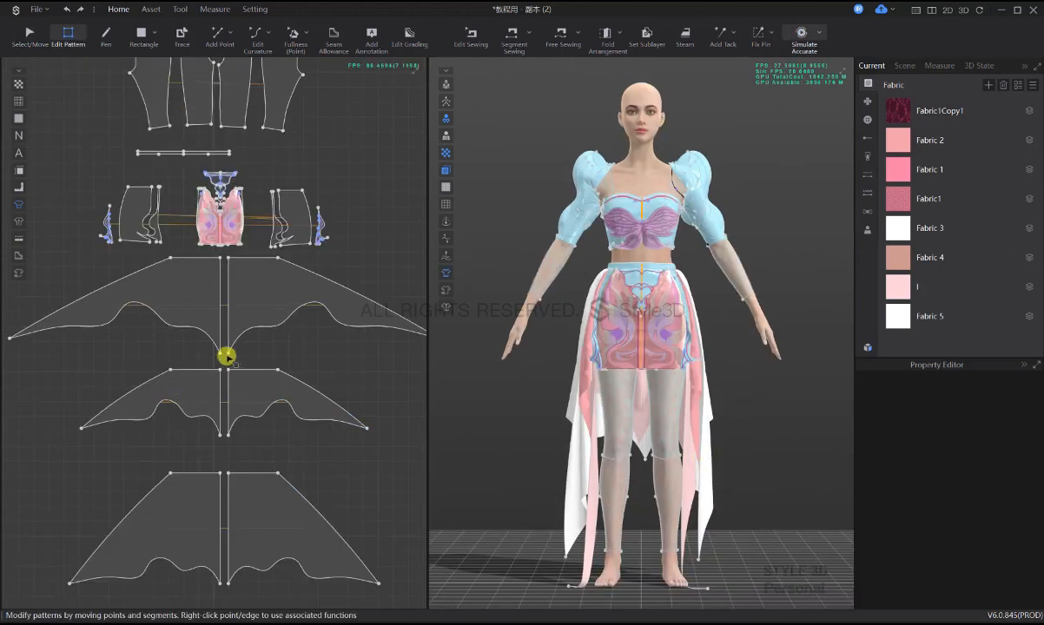
pyautogui.click(227, 351)
pyautogui.rightClick(227, 352)
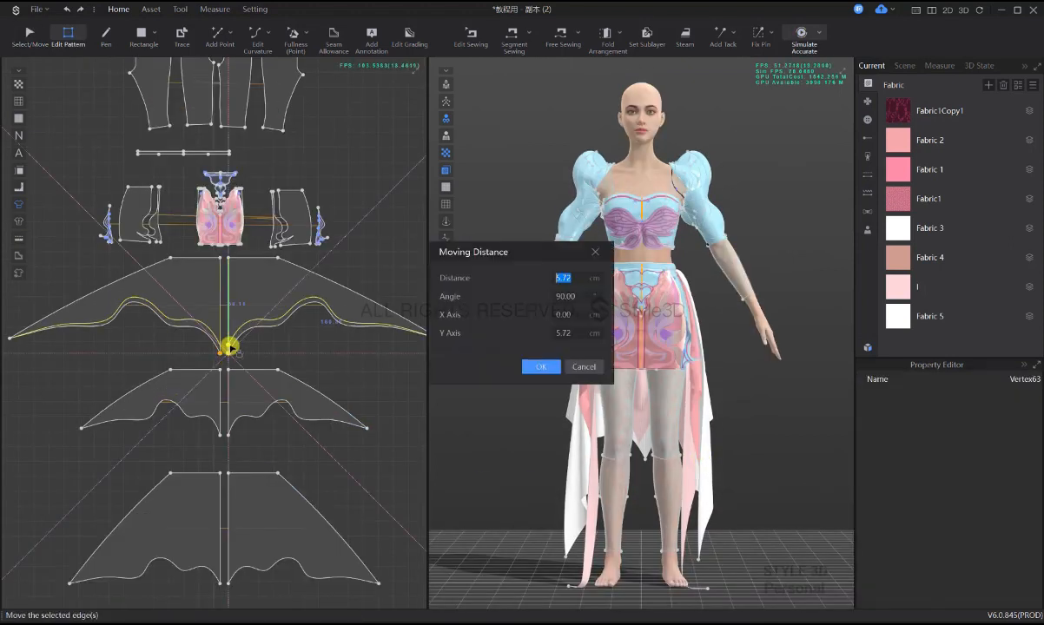
pyautogui.press('Return')
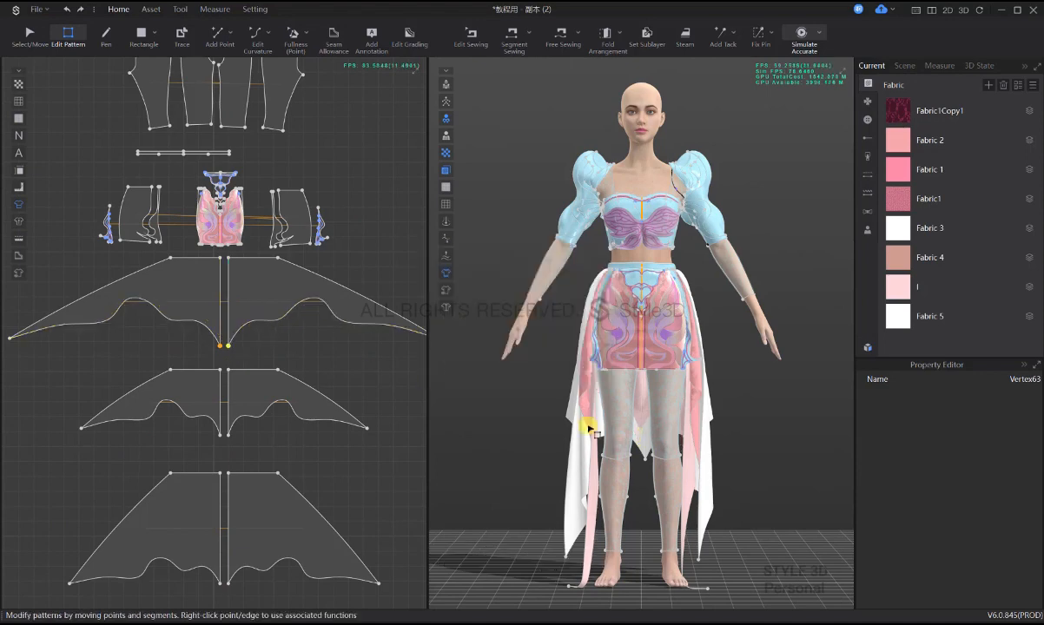
# - Simulate the edited skirt and pull the outermost and long first layers at the centre back to settle them
pyautogui.press('space')
pyautogui.click(642, 441)
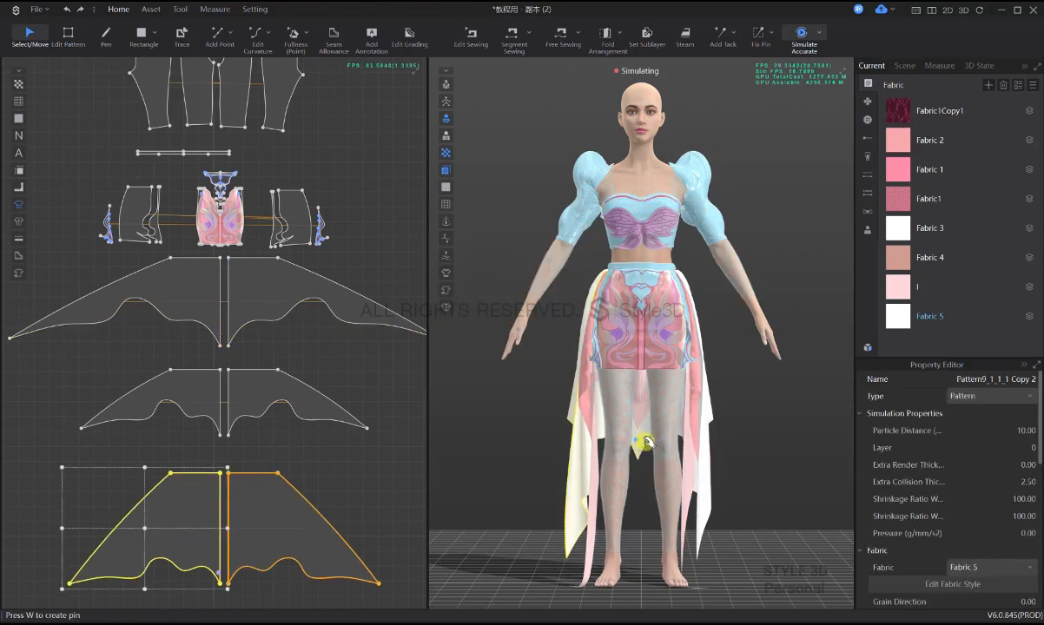
pyautogui.click(739, 444)
pyautogui.click(647, 417)
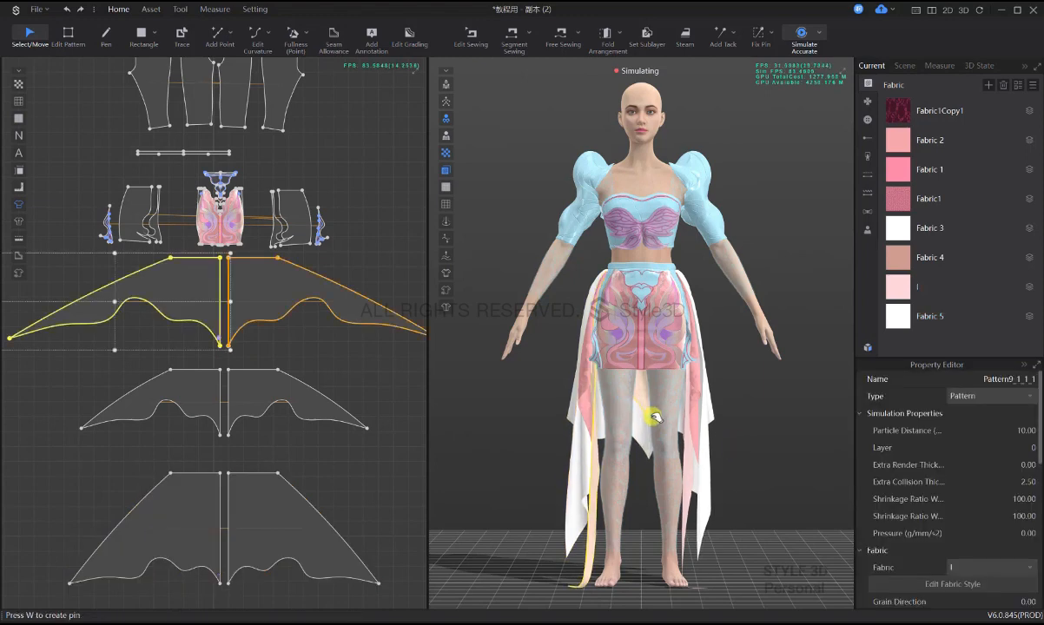
pyautogui.click(753, 432)
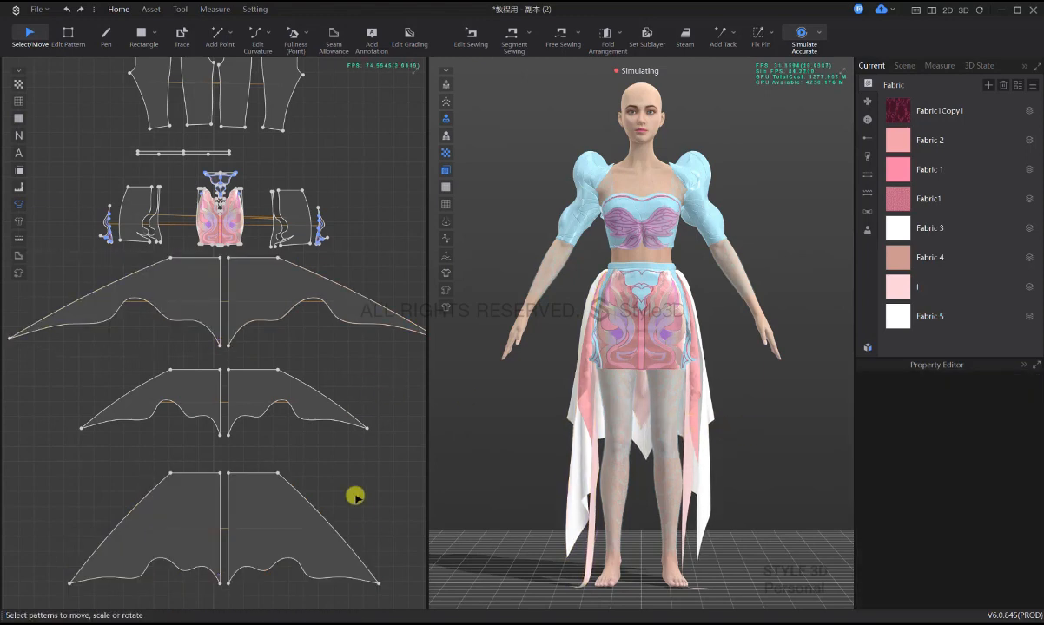
# - Hide the outermost and middle skirt layers to isolate the long inner layer
pyautogui.click(188, 467)
pyautogui.hotkey('shift', 'q')
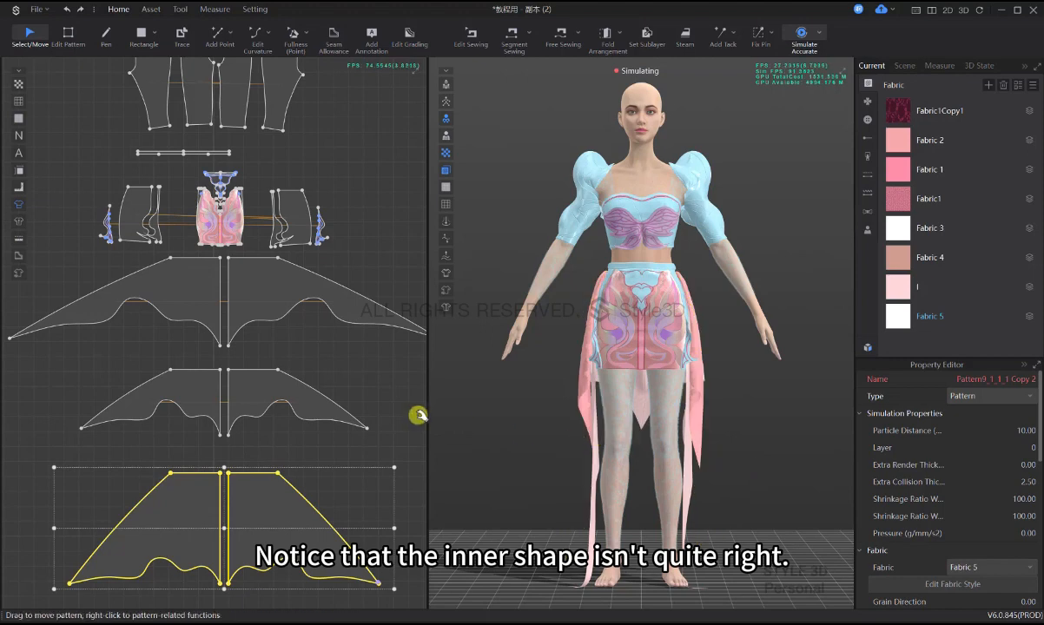
pyautogui.click(318, 392)
pyautogui.hotkey('shift', 'q')
# - Pull the inner layer's cloth into shape at the centre back during simulation
pyautogui.moveTo(727, 426); pyautogui.dragTo(518, 427, button='right')
pyautogui.scroll(4, 627, 405)
pyautogui.moveTo(570, 360); pyautogui.dragTo(599, 235)
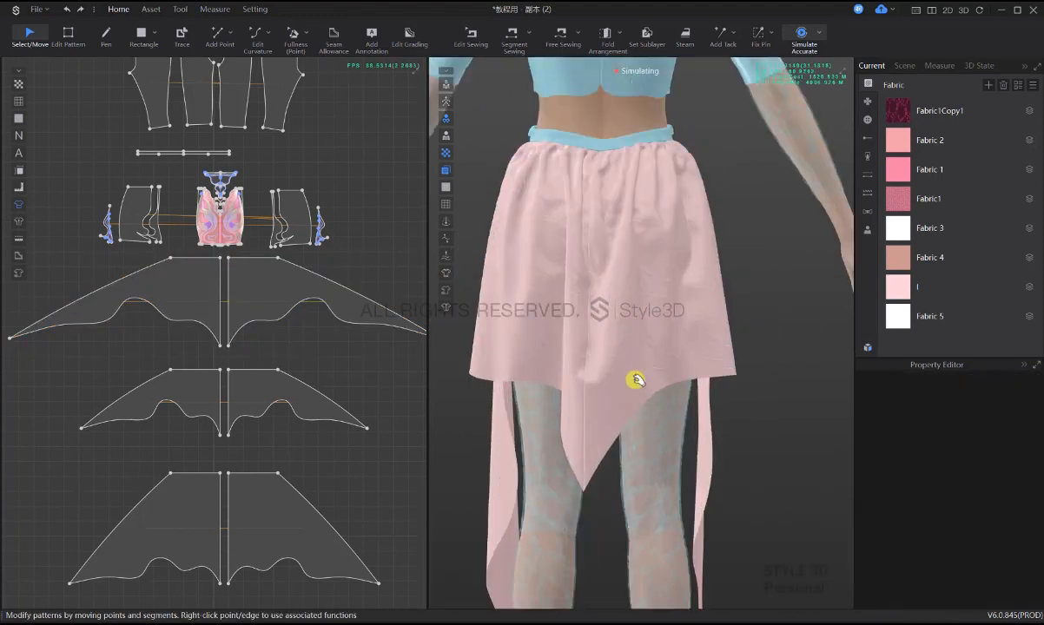
pyautogui.click(653, 420)
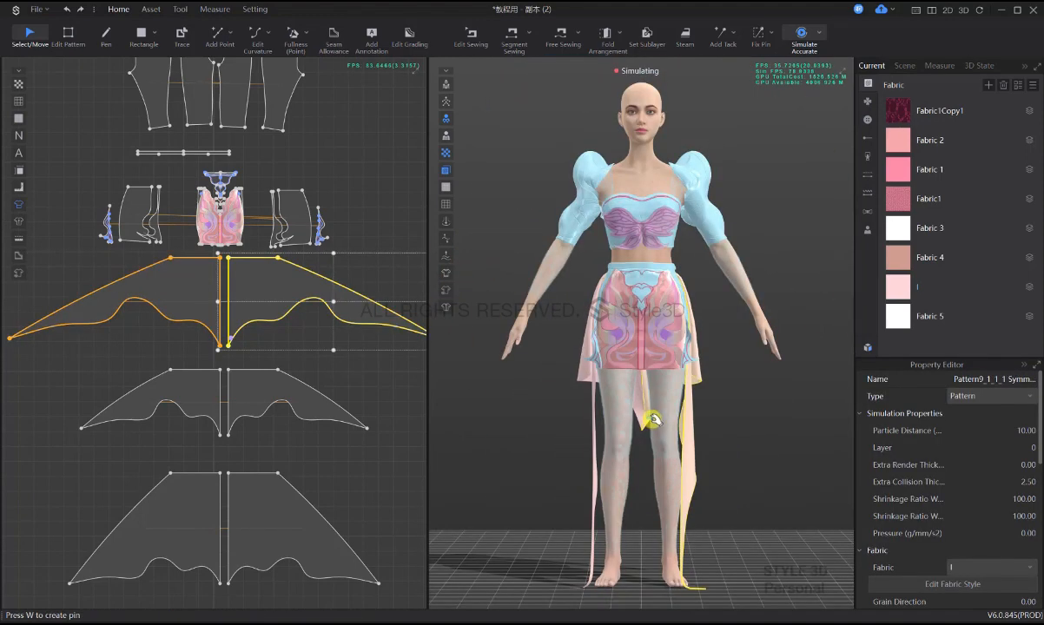
pyautogui.click(646, 429)
# - Show the hidden middle and outermost layers again, restart the simulation, and pull the outermost layer's centre into place
pyautogui.press('z')
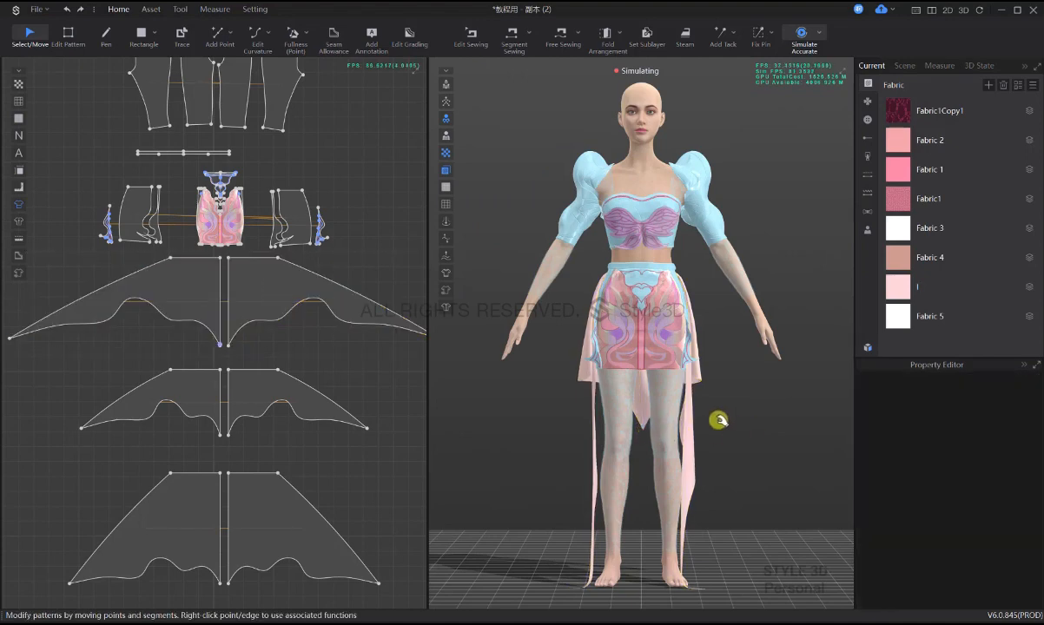
pyautogui.press('space')
pyautogui.scroll(-5, 391, 431)
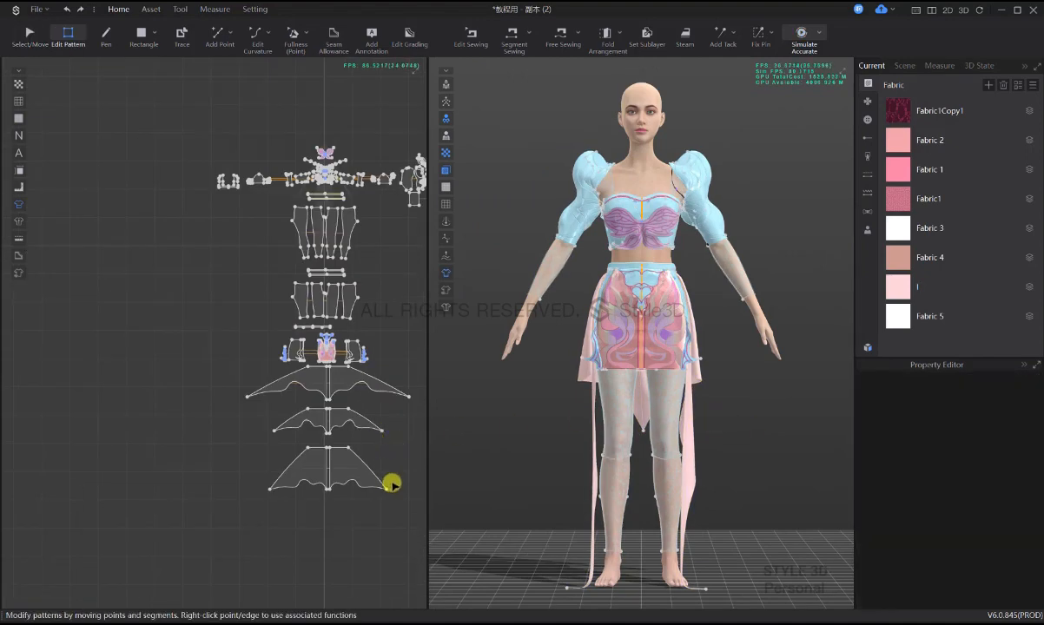
pyautogui.press('a')
pyautogui.moveTo(392, 485); pyautogui.dragTo(296, 429)
pyautogui.click(729, 429)
pyautogui.press('space')
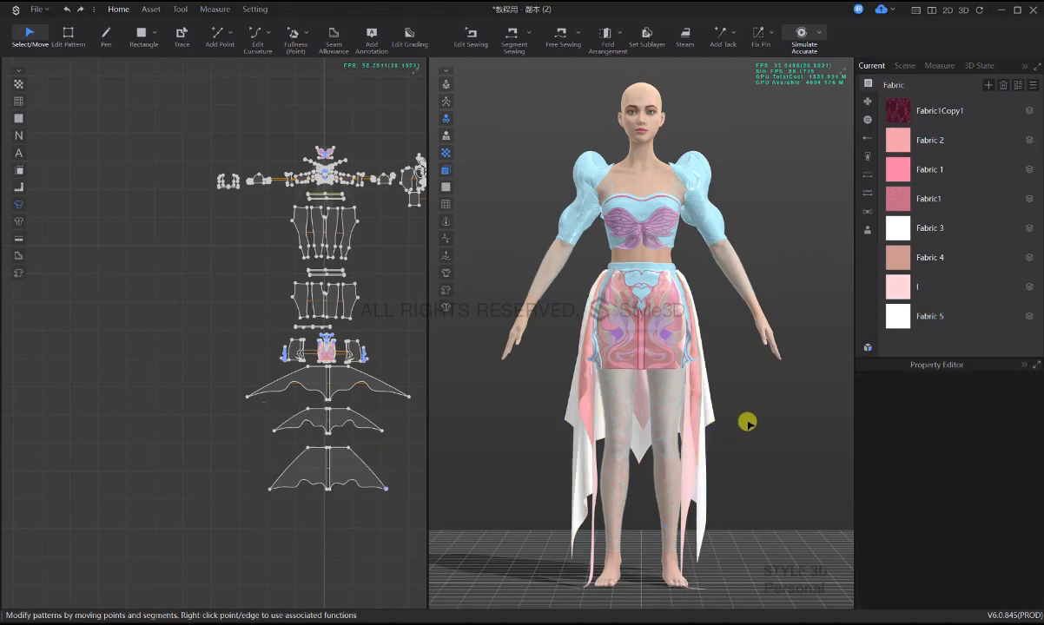
pyautogui.click(650, 453)
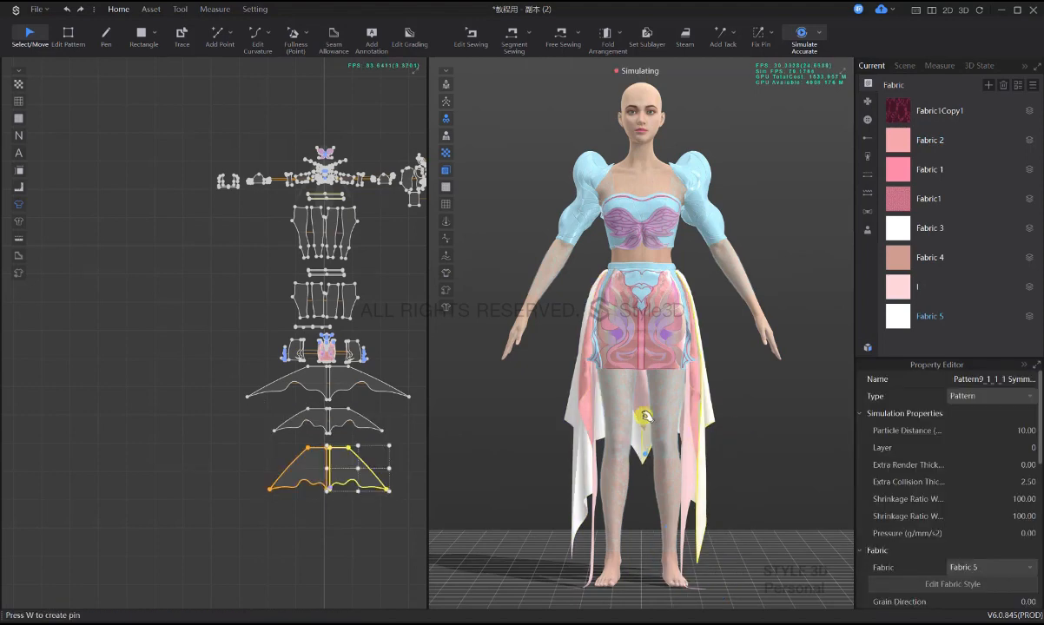
pyautogui.click(783, 423)
# - Load the Polyester_Glitter_Chiffo fabric file into Fabric 5 on the outermost layer
pyautogui.click(918, 313)
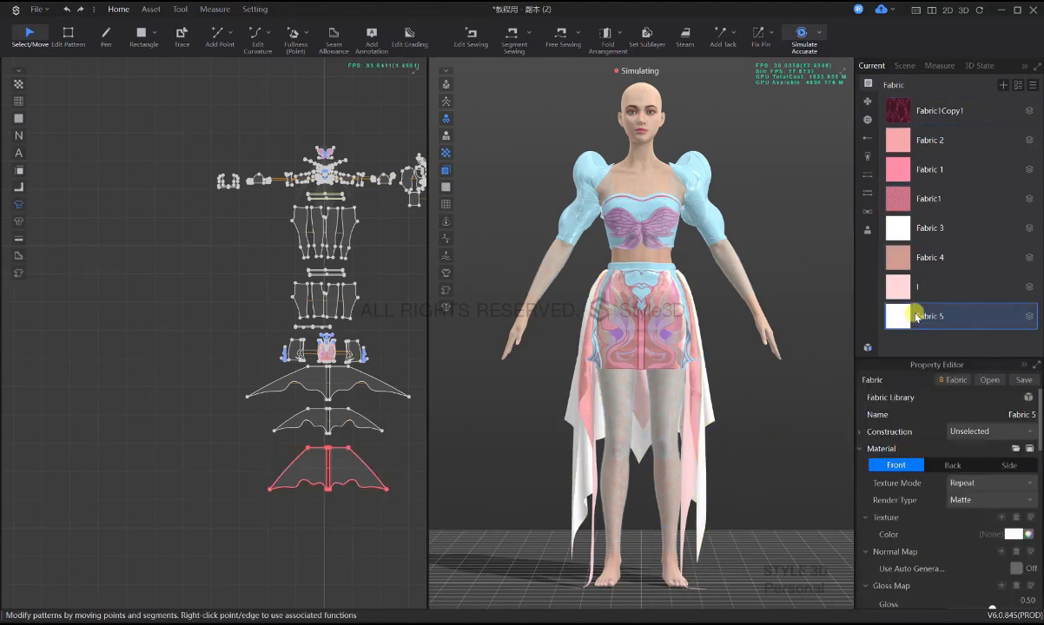
pyautogui.click(990, 380)
pyautogui.scroll(-3, 130, 209)
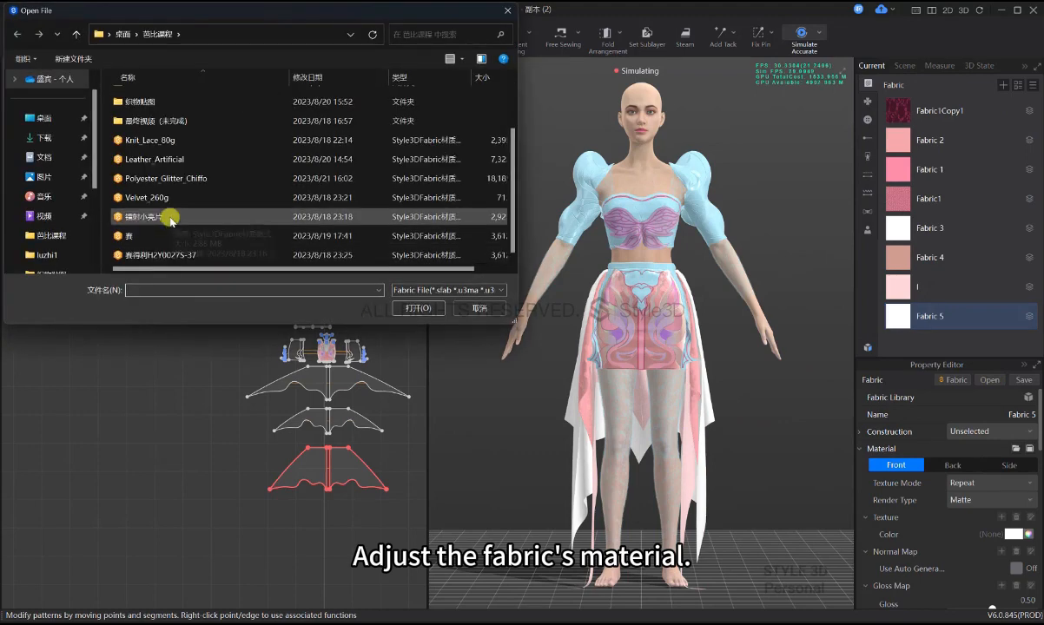
pyautogui.click(152, 180)
pyautogui.doubleClick(151, 180)
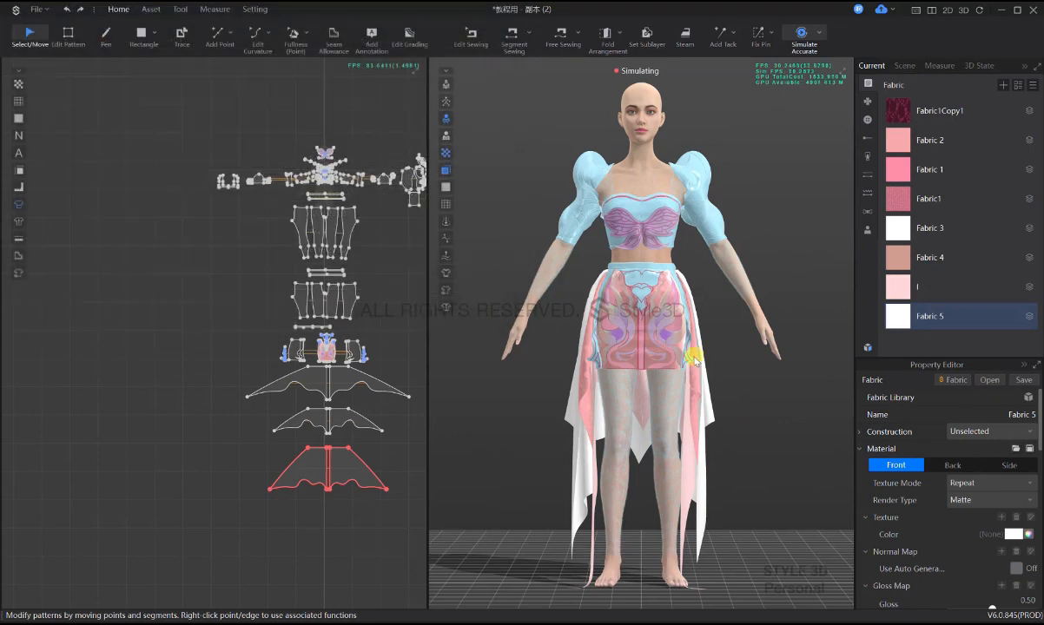
# - Simulate the skirt with the glitter chiffon and check its drape from the back
pyautogui.click(819, 392)
pyautogui.press('space')
pyautogui.moveTo(779, 396); pyautogui.dragTo(661, 417, button='right')
pyautogui.press('space')
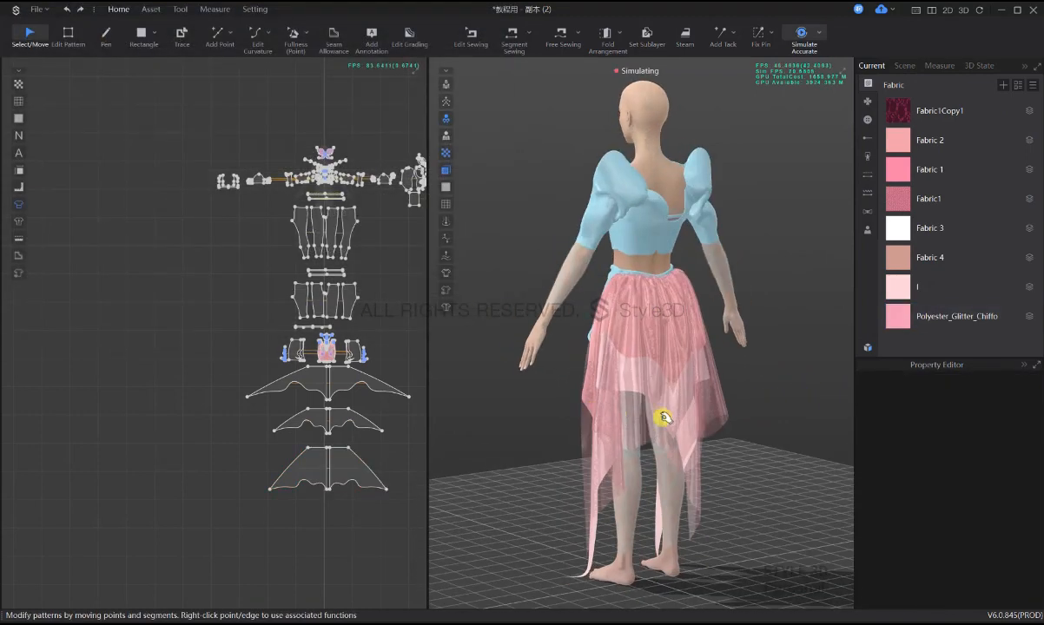
# - Unfreeze all garment patterns, simulate the complete outfit, and check the final drape
pyautogui.press('2')
pyautogui.scroll(-3, 238, 445)
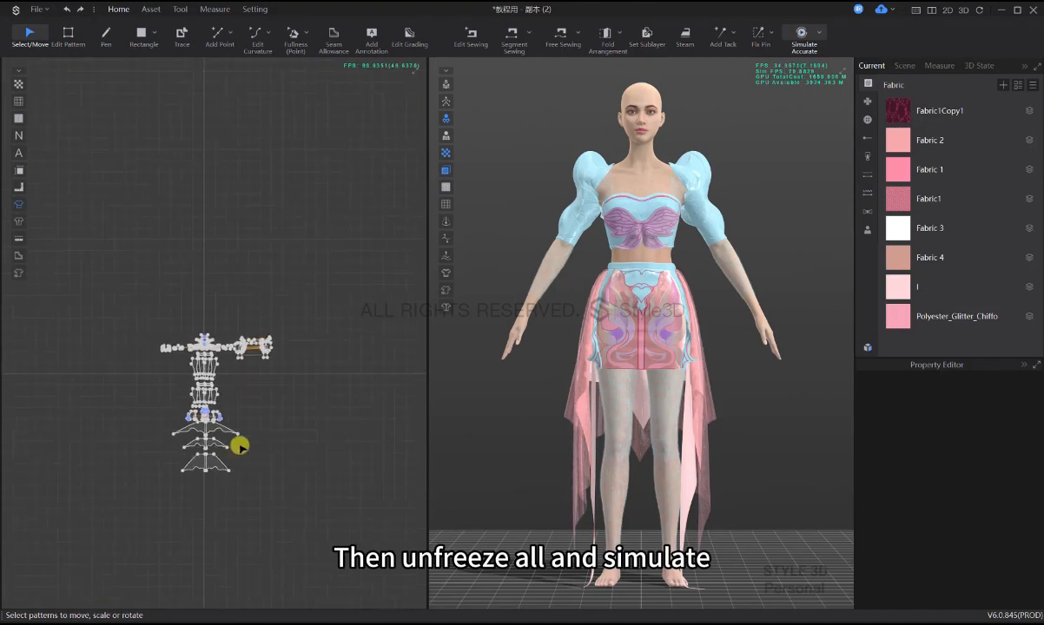
pyautogui.moveTo(353, 498); pyautogui.dragTo(147, 327)
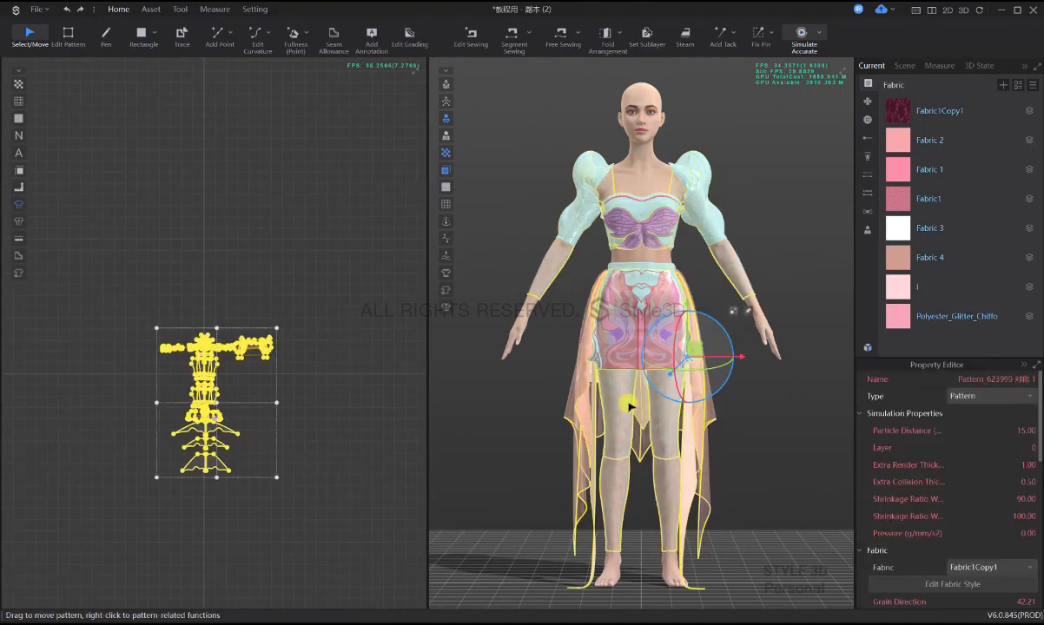
pyautogui.click(784, 437)
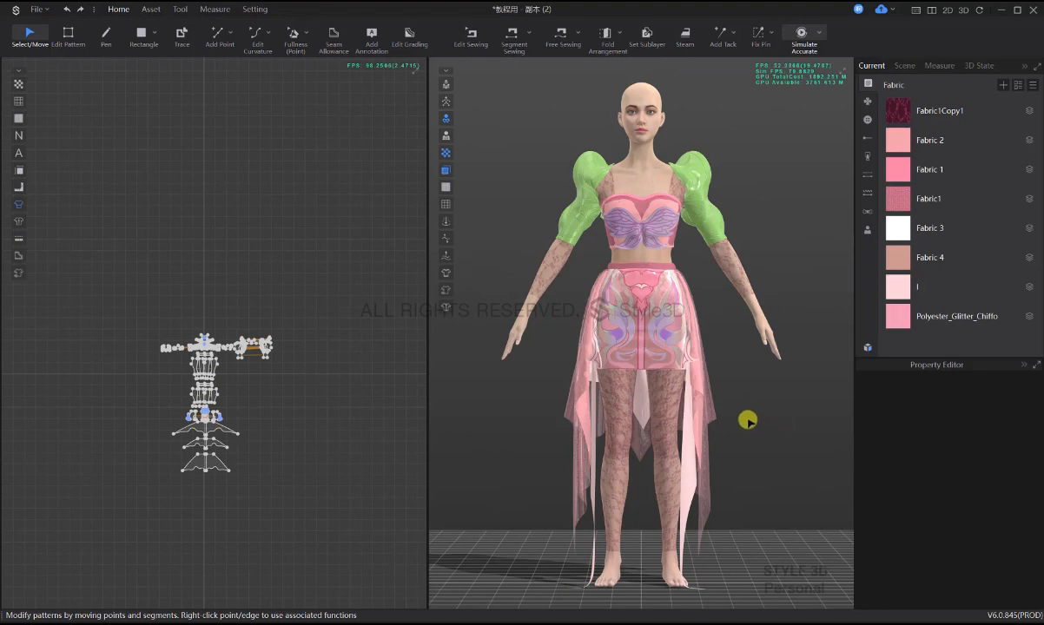
pyautogui.press('space')
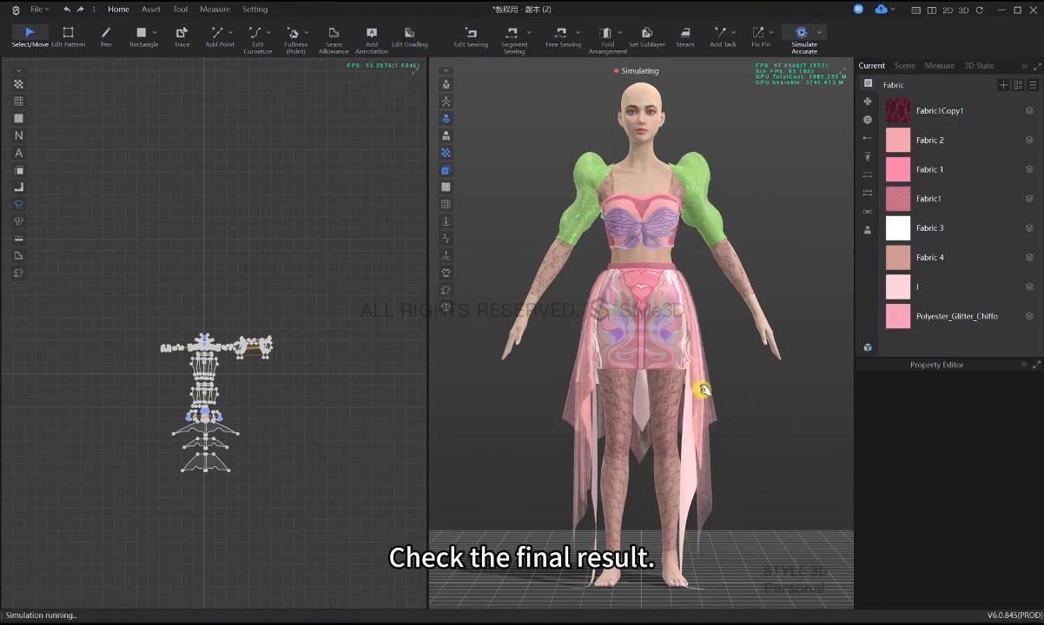
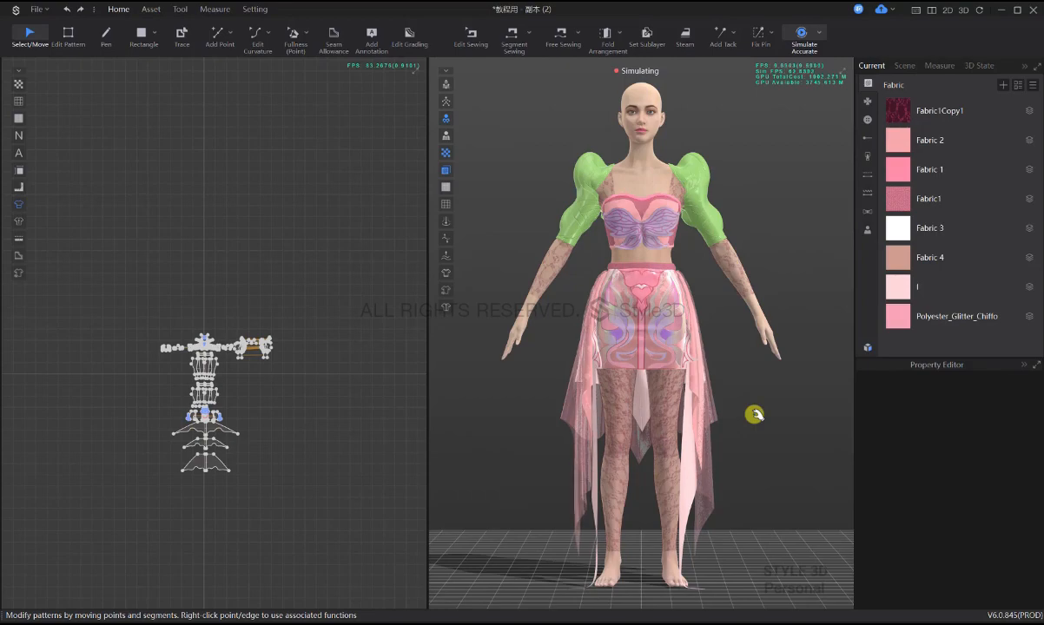
pyautogui.moveTo(775, 427); pyautogui.dragTo(501, 431, button='right')
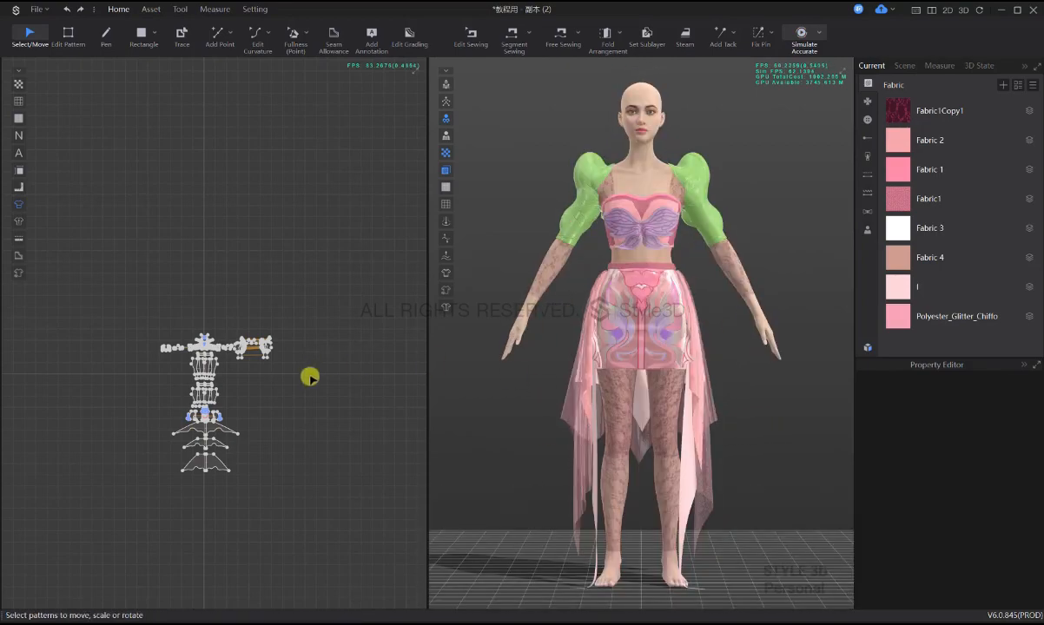
# - Select all garment patterns and toggle their frozen state
pyautogui.moveTo(312, 496); pyautogui.dragTo(40, 271)
pyautogui.hotkey('ctrl', 'k')
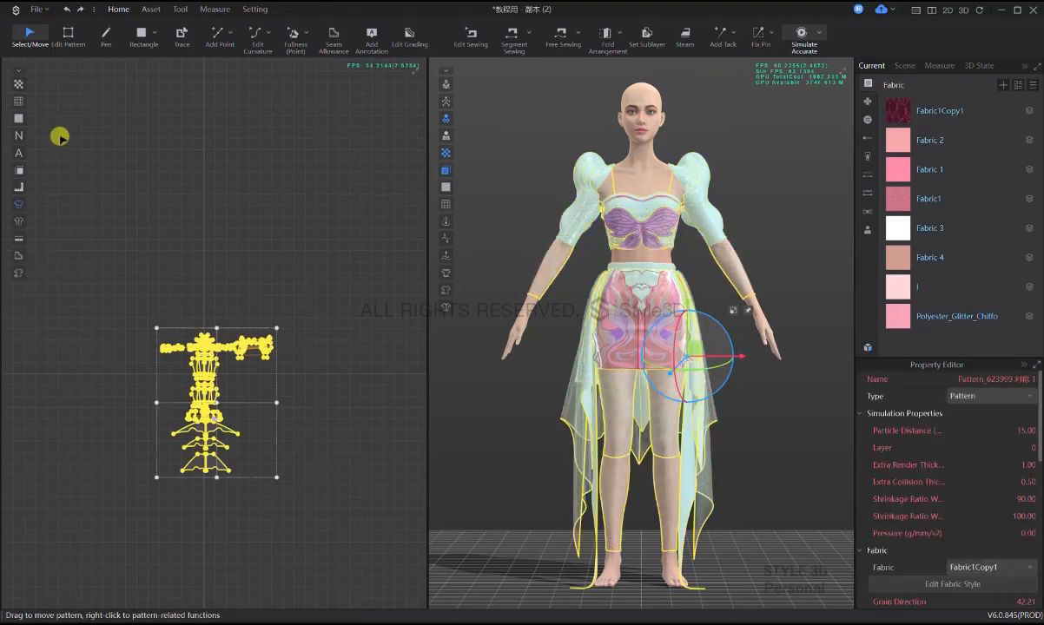
pyautogui.click(337, 224)
pyautogui.scroll(-2, 640, 317)
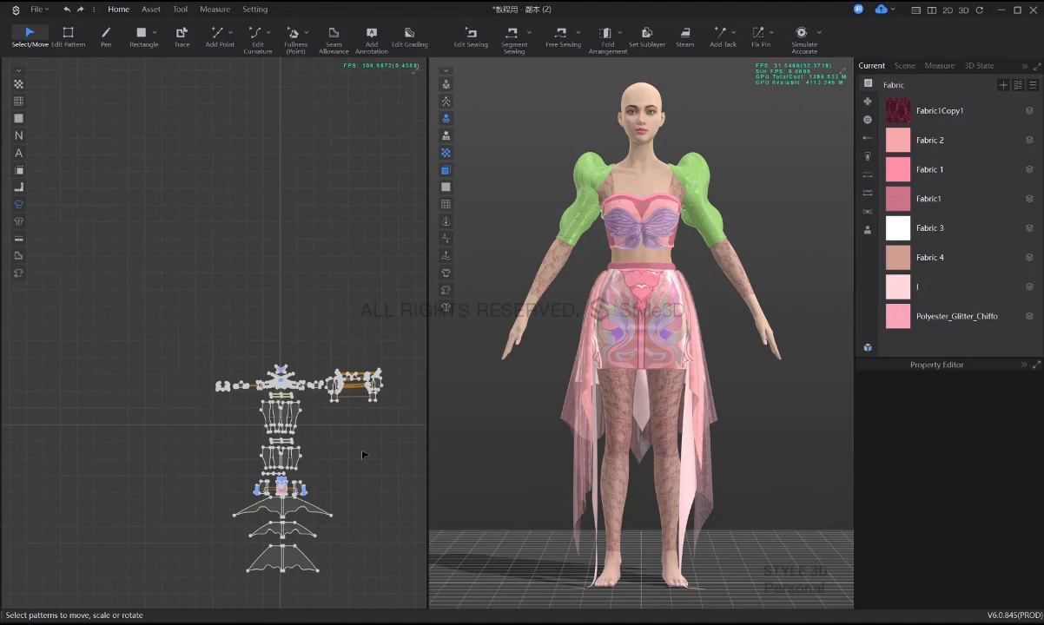
pyautogui.scroll(-3, 364, 454)
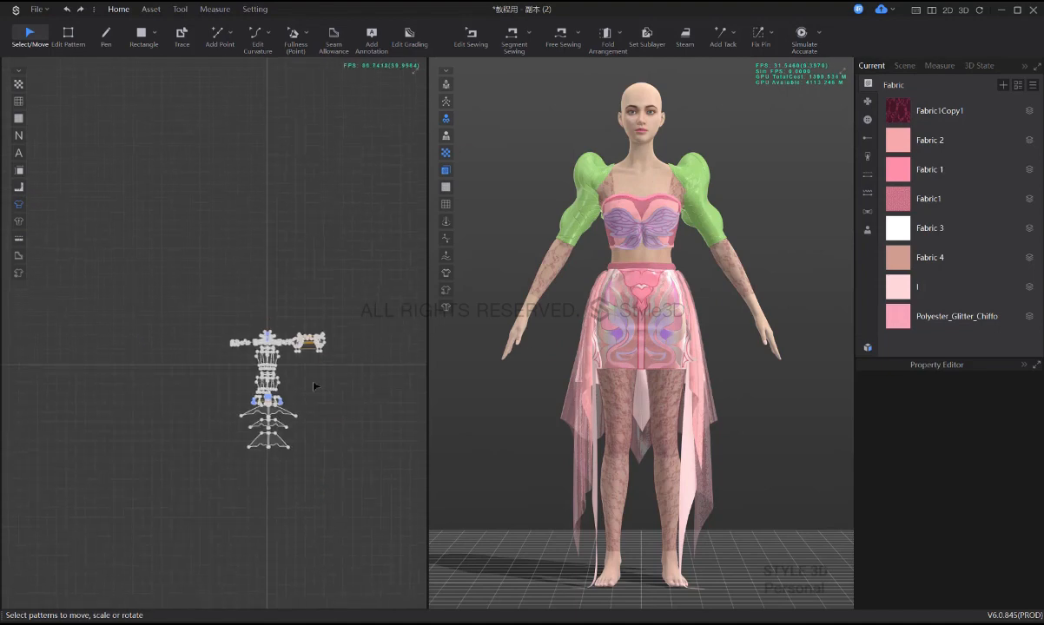
pyautogui.scroll(3, 346, 390)
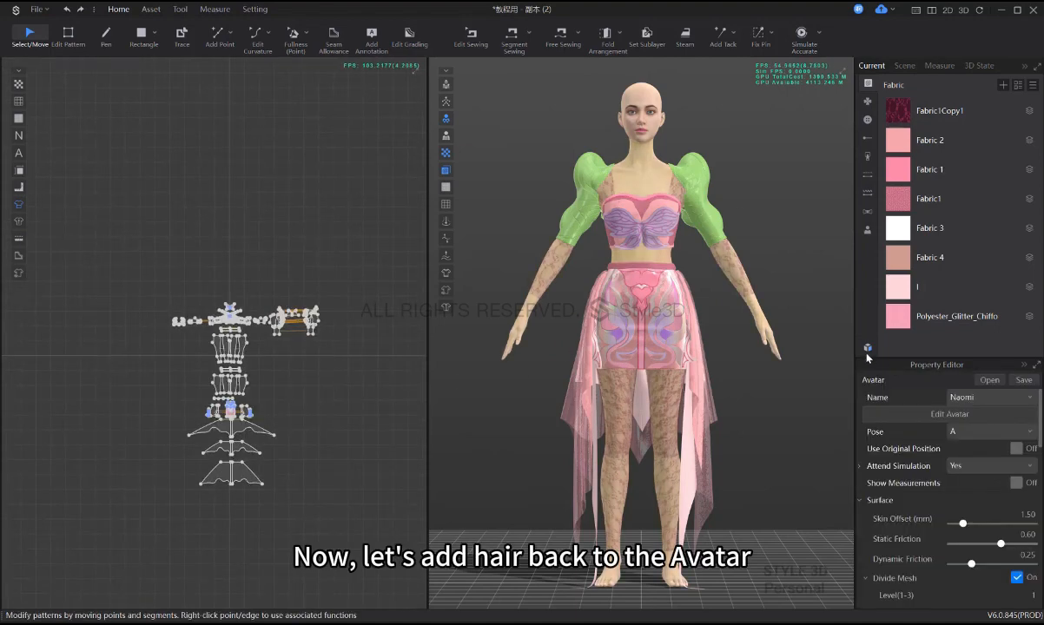
# - Add the F_High Boots shoes from the library's female avatar accessories to the avatar
pyautogui.click(867, 349)
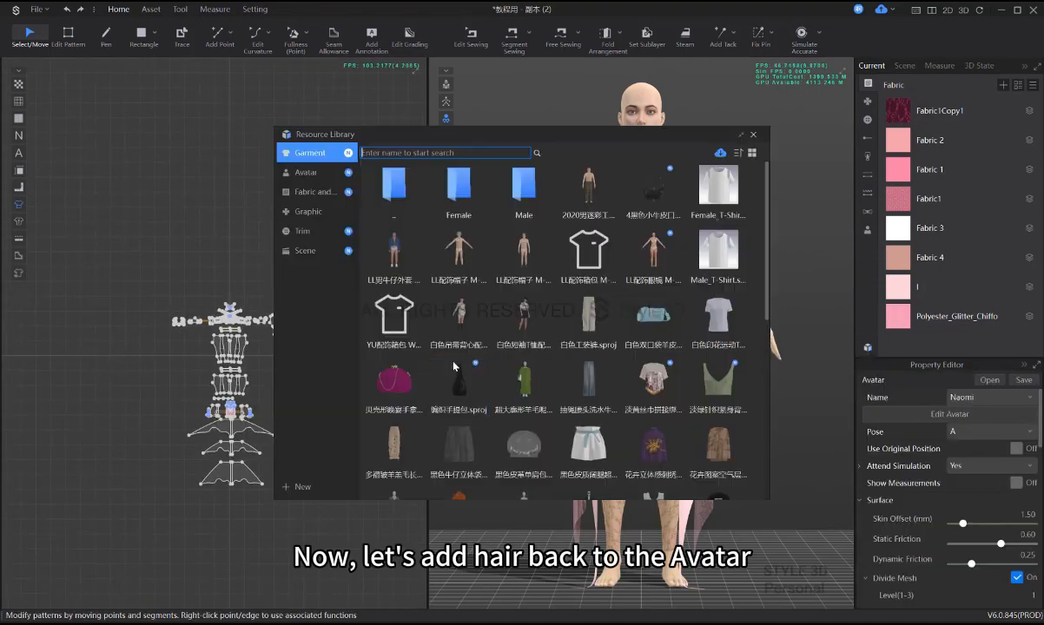
pyautogui.click(307, 173)
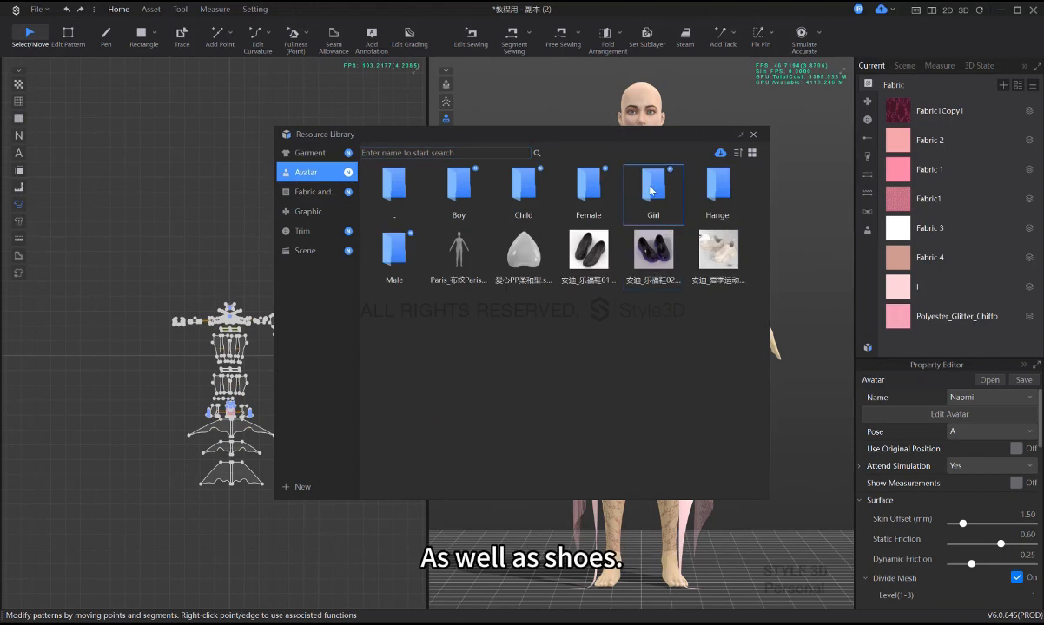
pyautogui.doubleClick(651, 190)
pyautogui.click(331, 177)
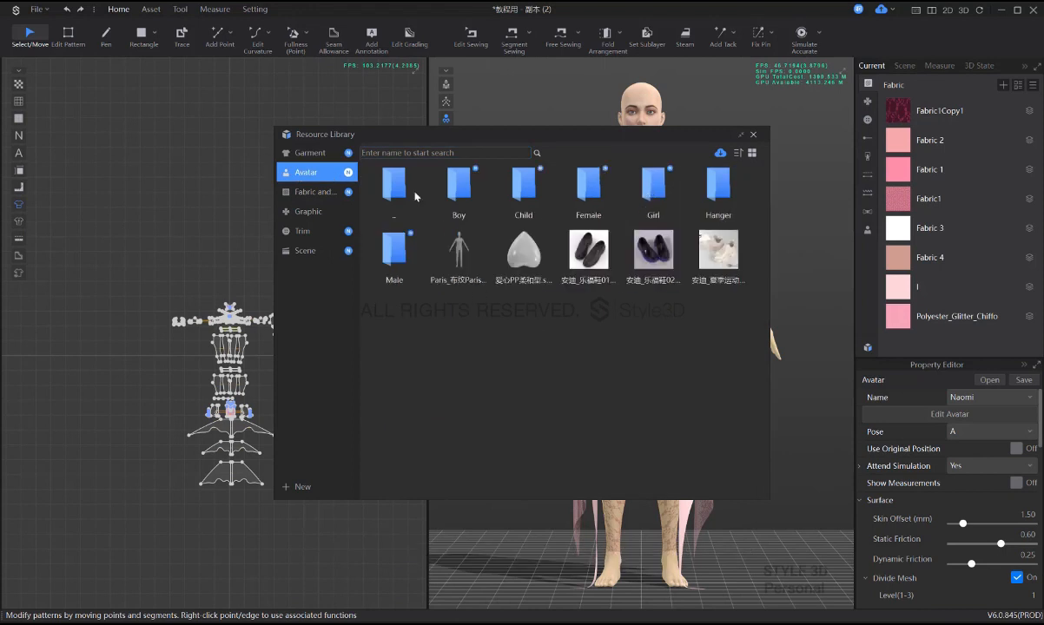
pyautogui.doubleClick(587, 190)
pyautogui.doubleClick(650, 261)
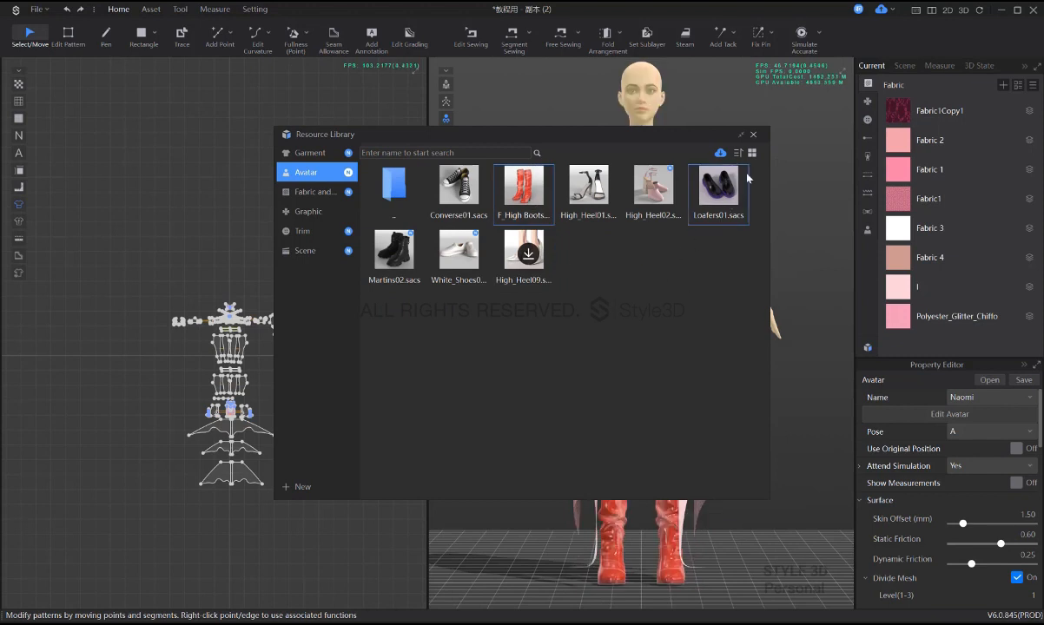
pyautogui.click(754, 136)
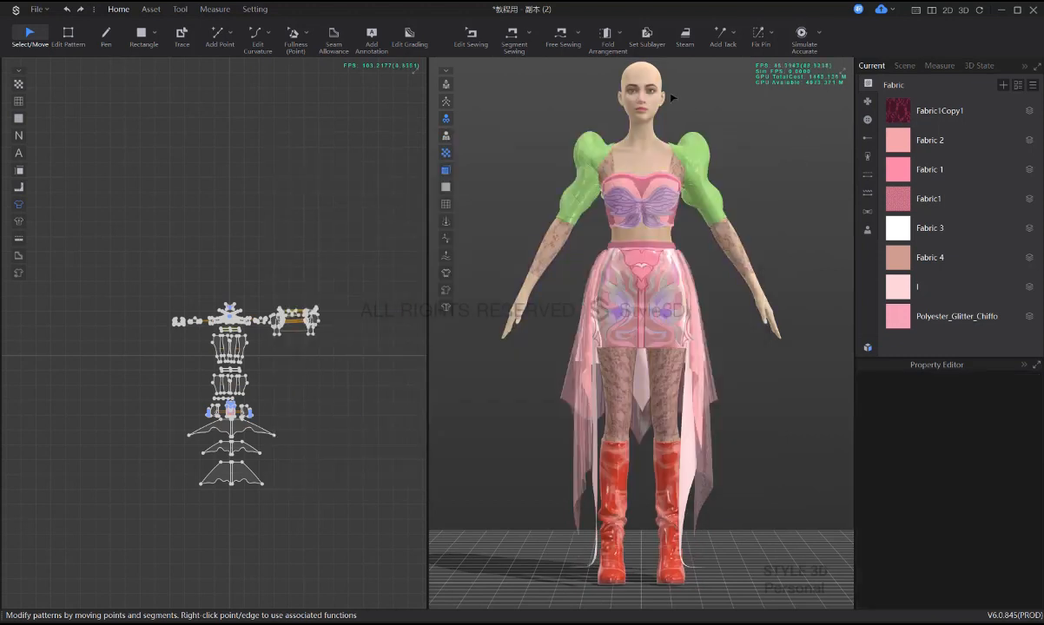
# - Give the avatar the Medium Hair hairstyle from the library and turn off the green highlight on the puff sleeves
pyautogui.click(868, 347)
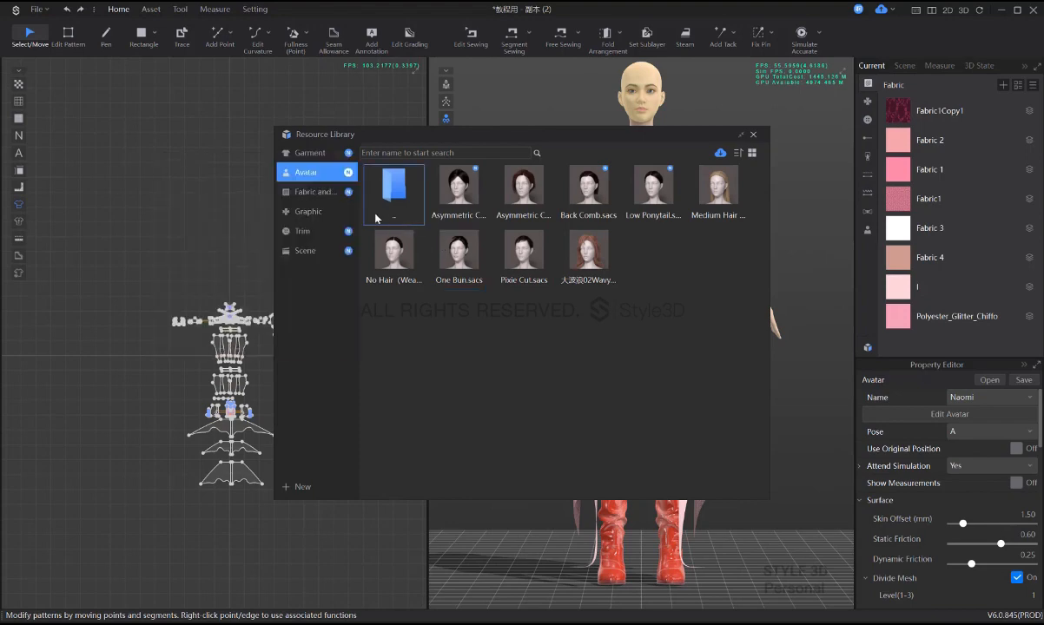
pyautogui.doubleClick(713, 180)
pyautogui.click(753, 134)
pyautogui.moveTo(798, 239); pyautogui.dragTo(750, 247, button='right')
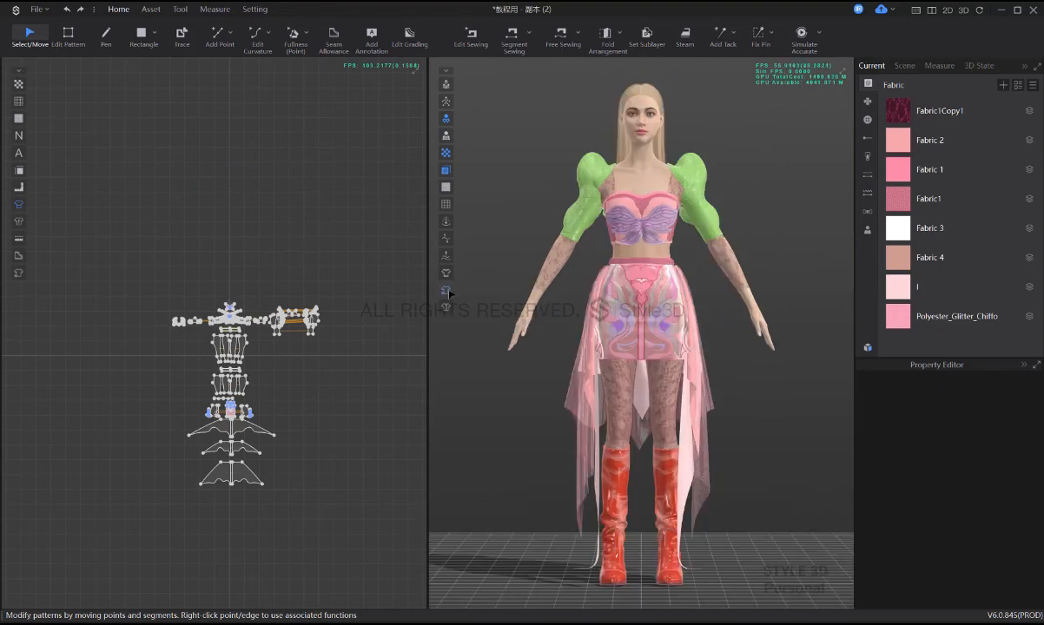
pyautogui.rightClick(736, 486)
pyautogui.click(731, 535)
# - Set the boots' material colour to pink and remove their texture, normal and gloss maps
pyautogui.click(671, 556)
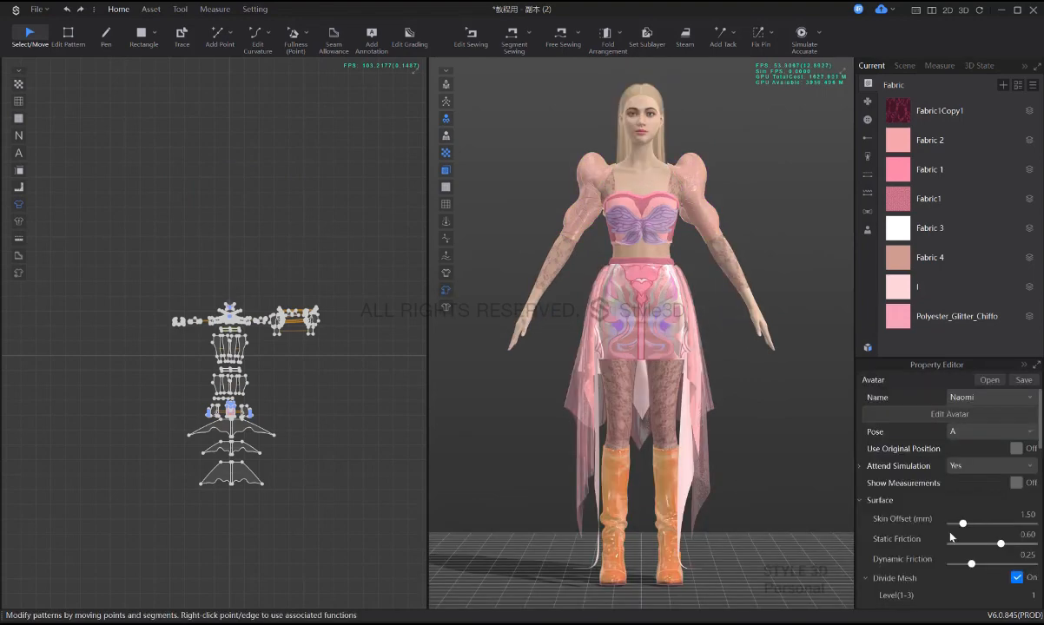
pyautogui.scroll(-5, 955, 495)
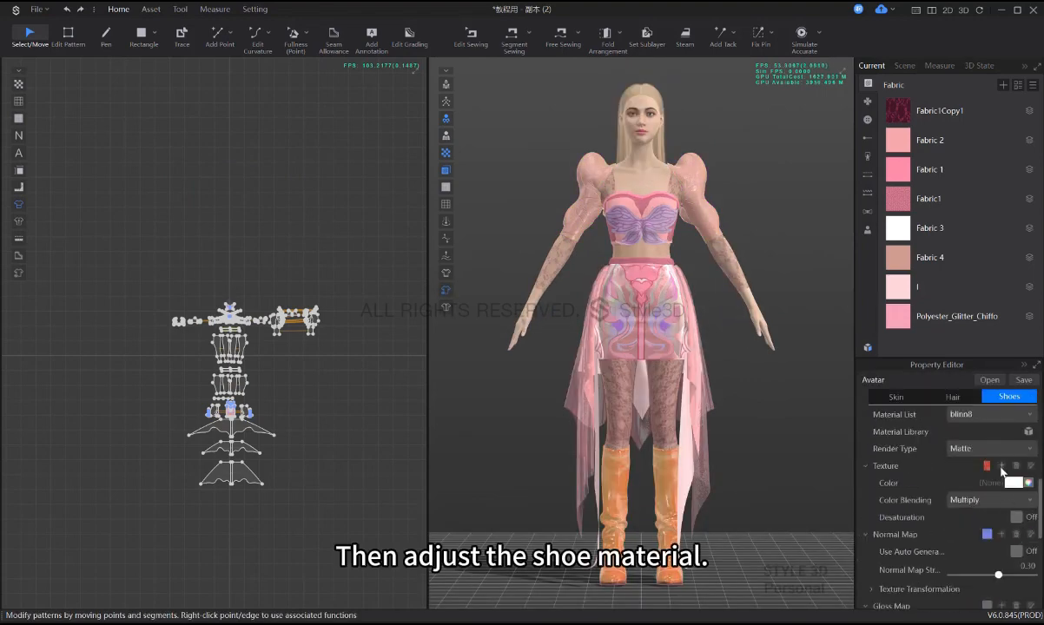
pyautogui.click(1013, 483)
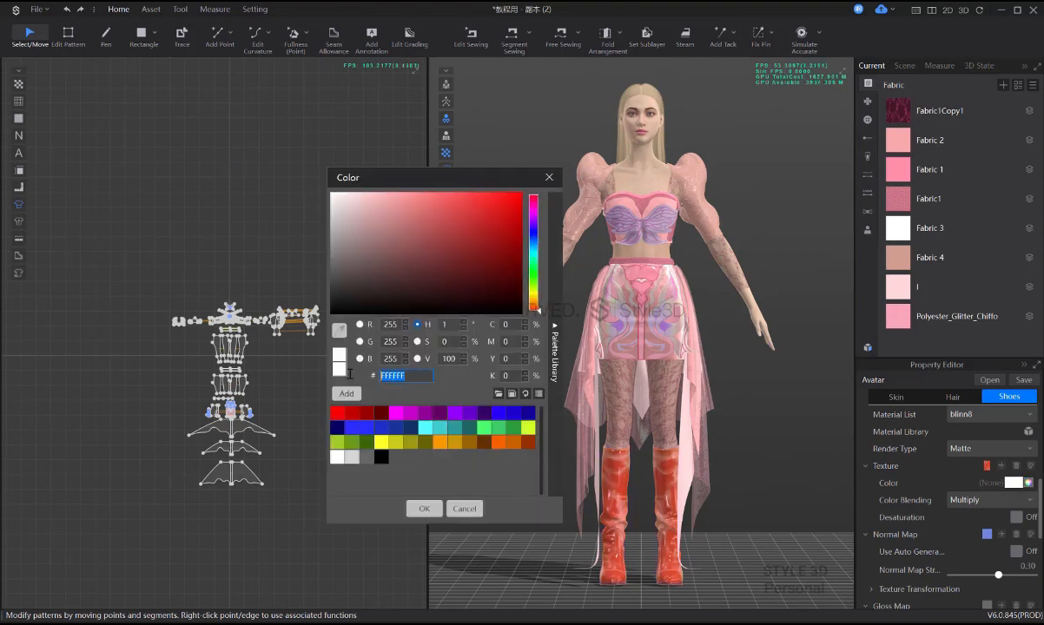
pyautogui.click(424, 510)
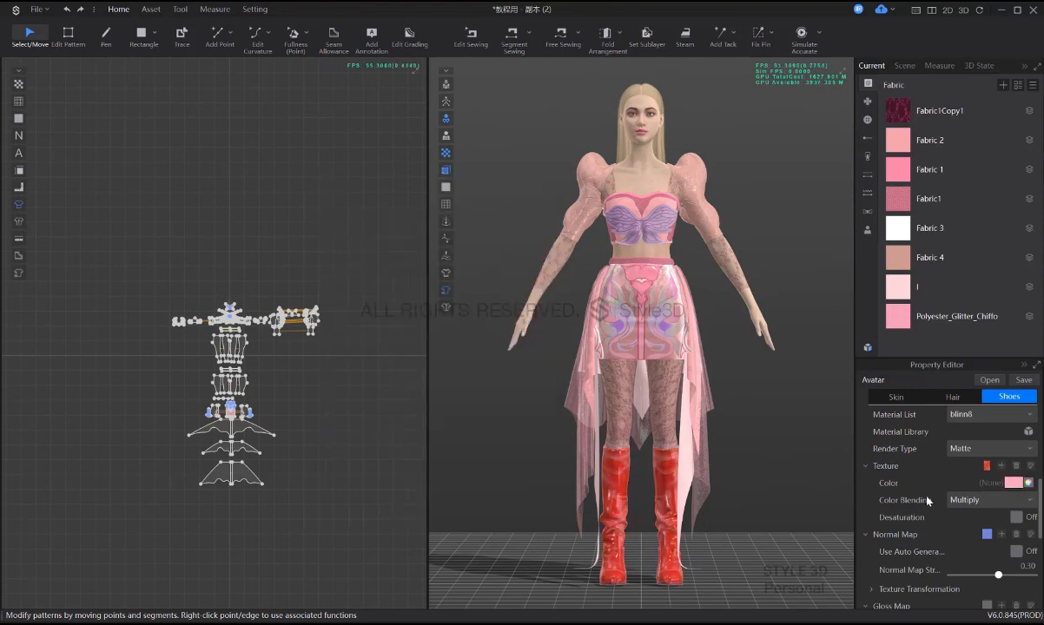
pyautogui.click(1016, 466)
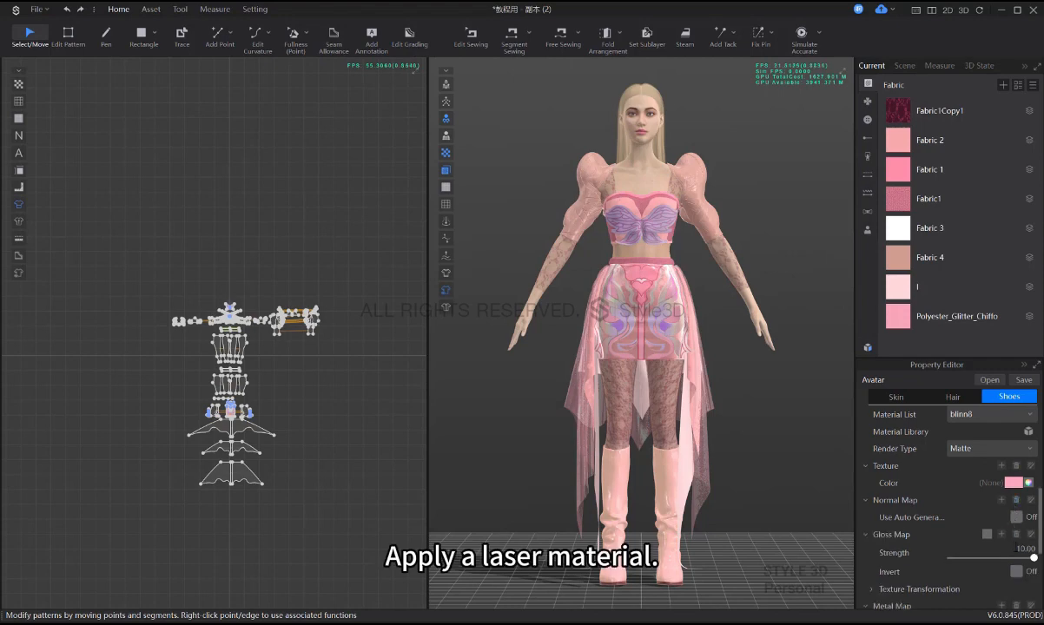
pyautogui.click(1016, 535)
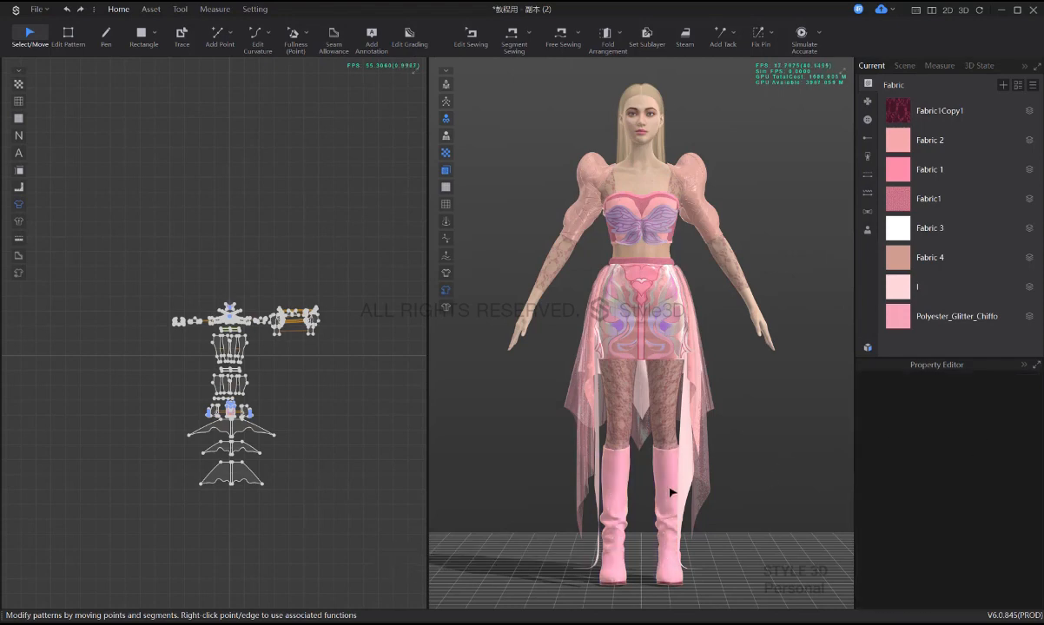
# - Change the boots' render type to Laser and check the finish up close
pyautogui.click(981, 448)
pyautogui.click(981, 541)
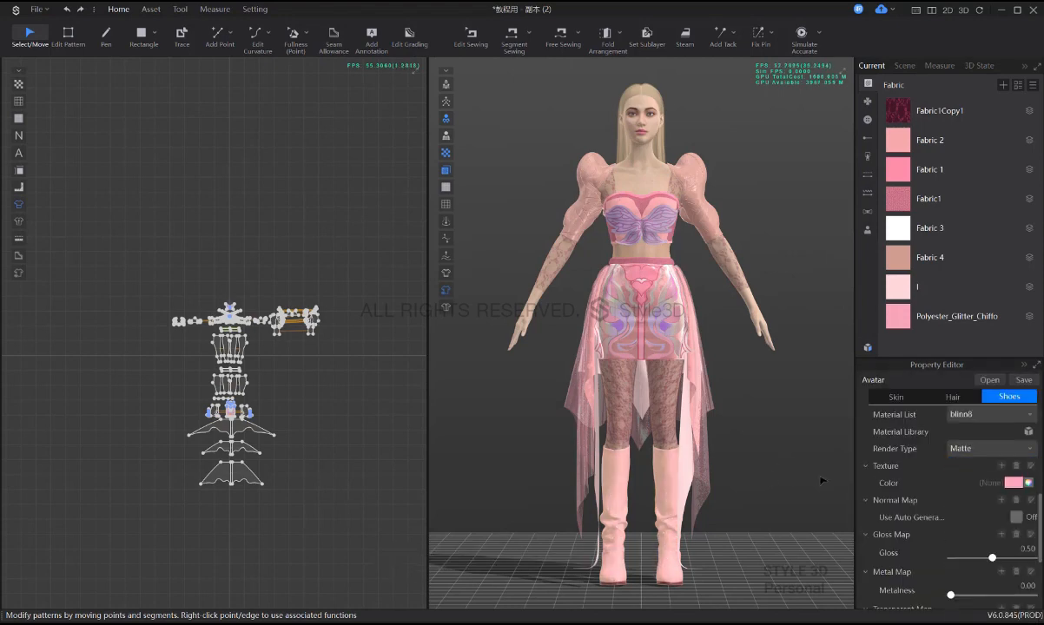
pyautogui.click(849, 473)
pyautogui.moveTo(697, 509); pyautogui.dragTo(679, 383, button='middle')
pyautogui.scroll(3, 679, 383)
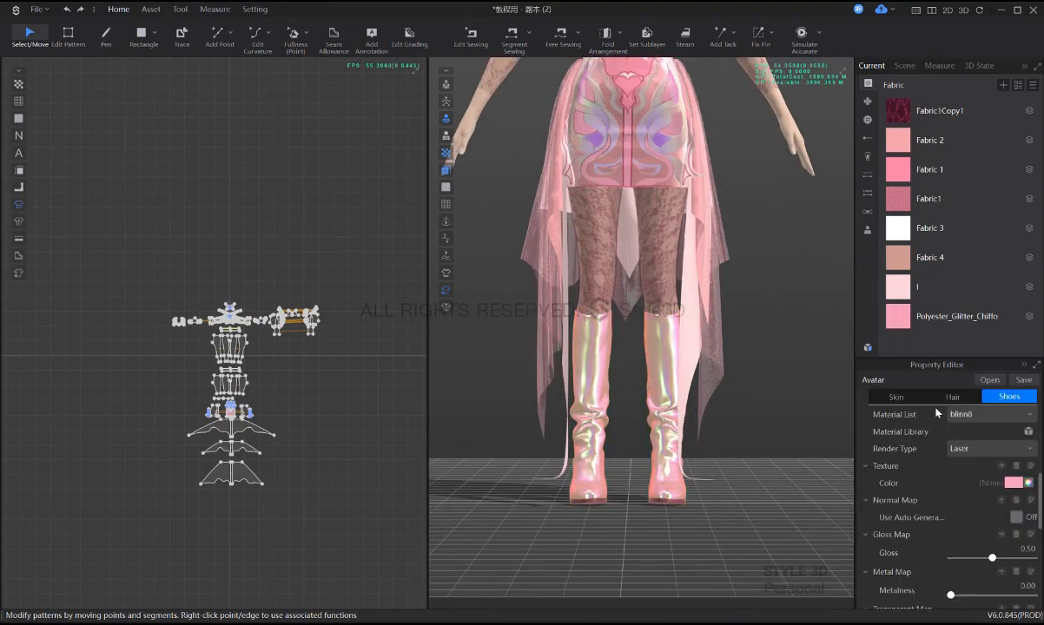
pyautogui.scroll(2, 971, 442)
pyautogui.click(767, 411)
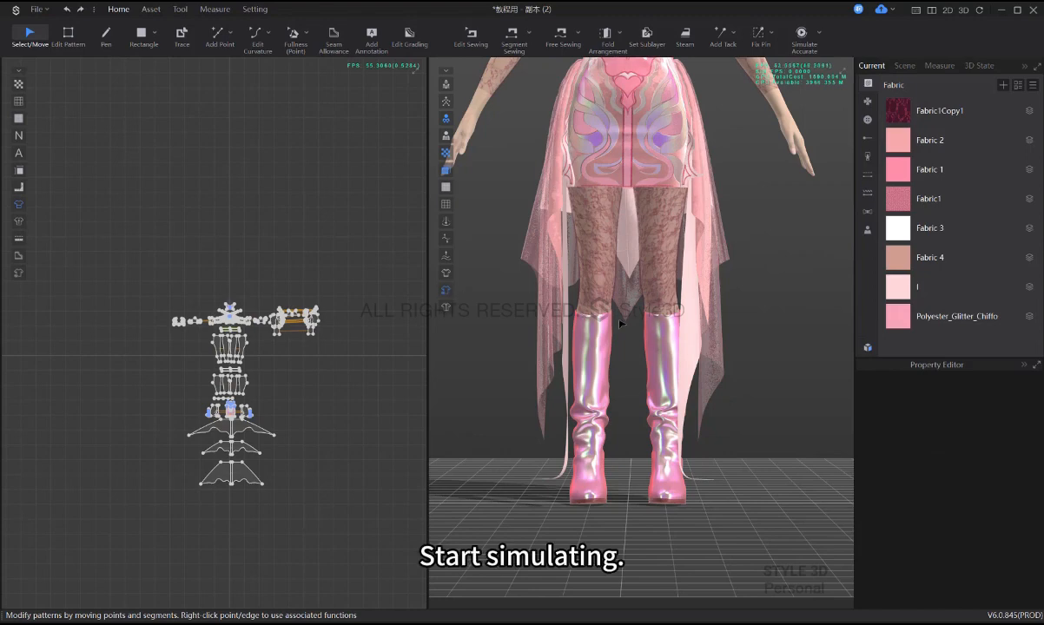
# - Run a short test simulation with the boots on, and set Shoes to No under the avatar's Attend Simulation
pyautogui.press('space')
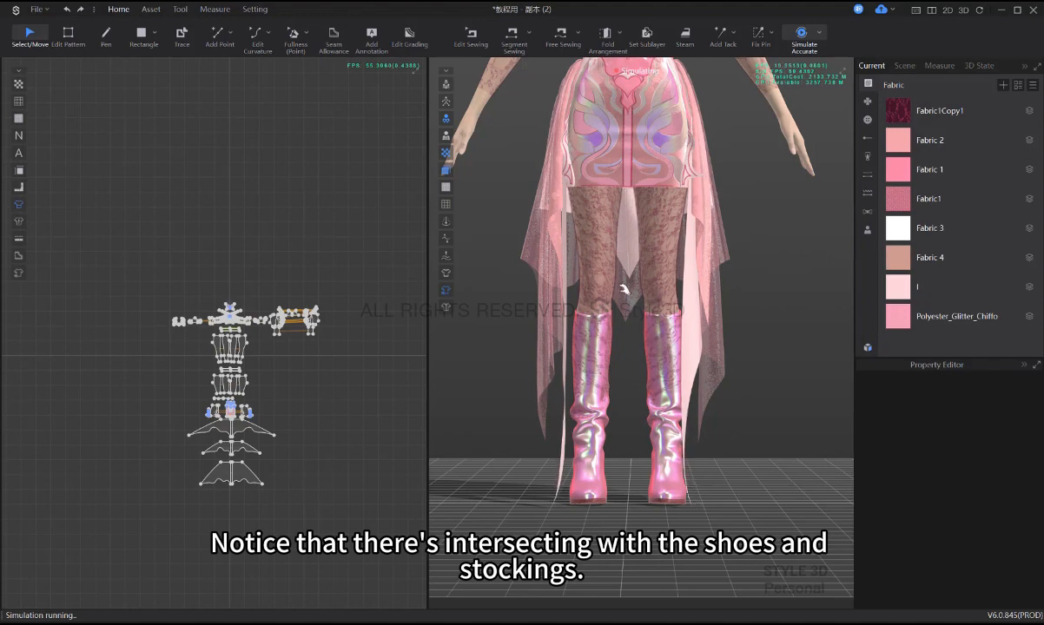
pyautogui.press('space')
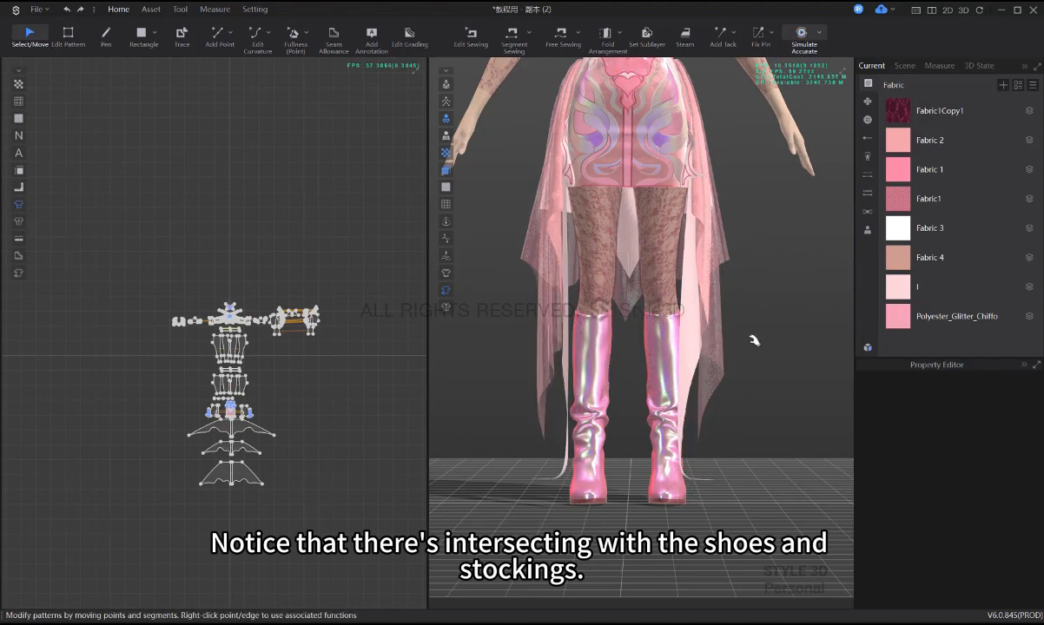
pyautogui.click(670, 347)
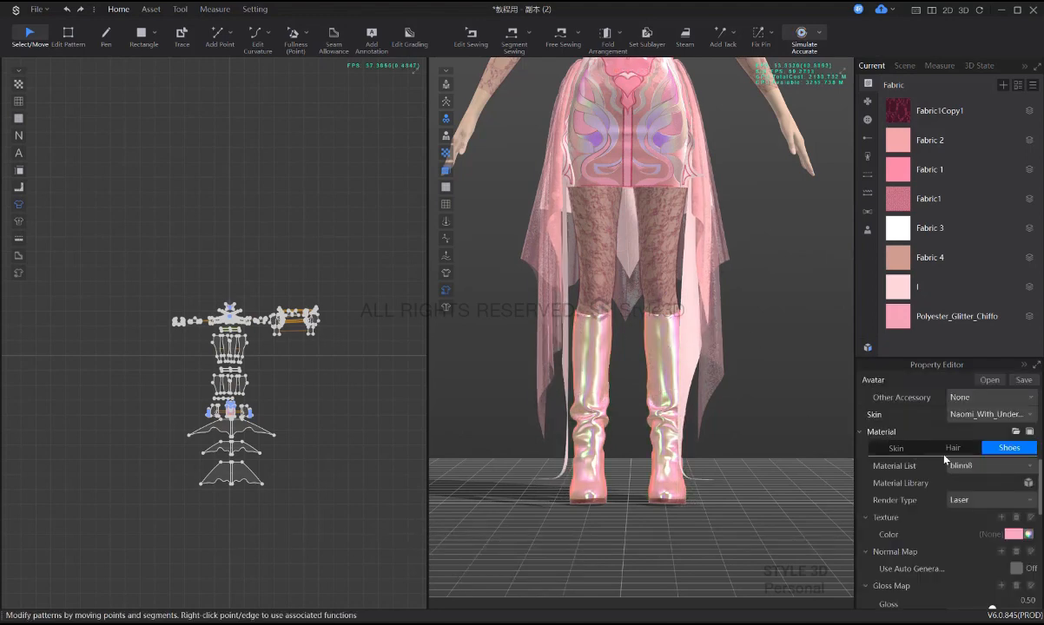
pyautogui.scroll(5, 994, 521)
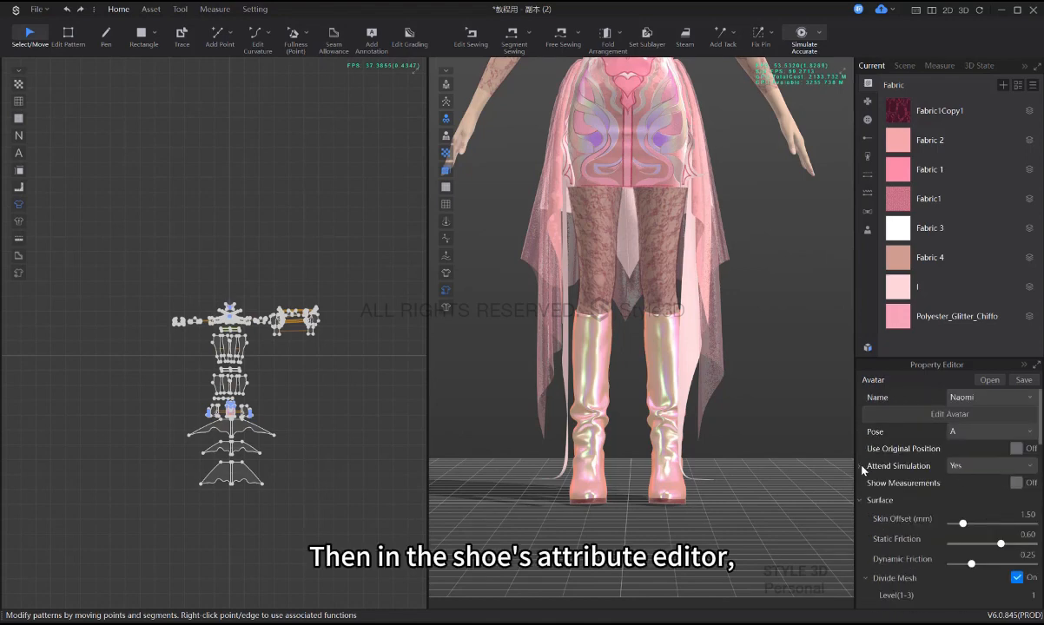
pyautogui.click(861, 467)
pyautogui.click(950, 502)
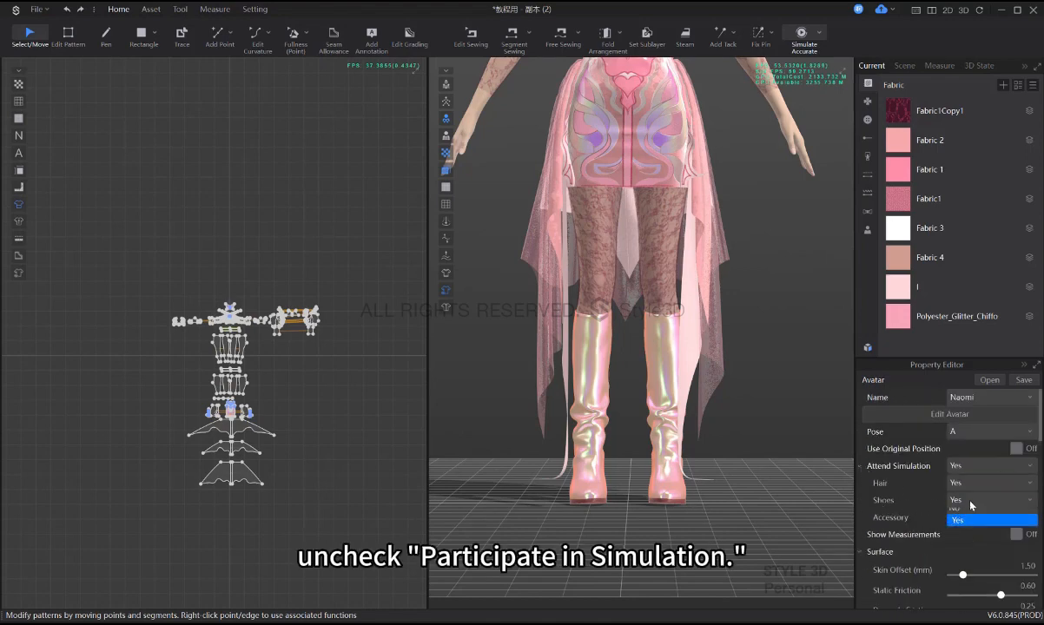
pyautogui.click(949, 518)
pyautogui.click(742, 432)
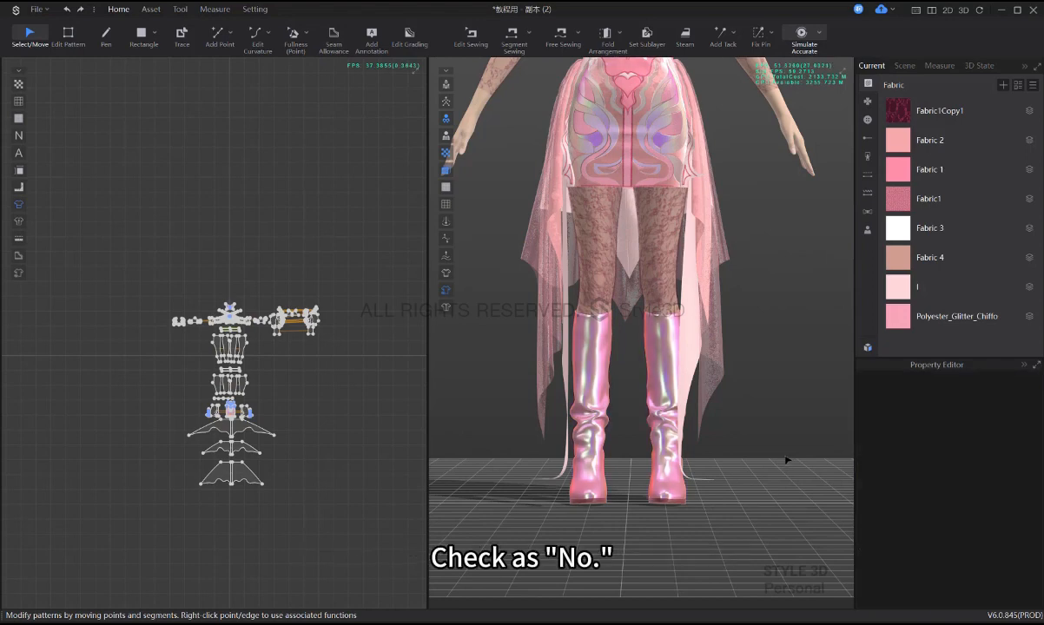
# - Simulate the full outfit again with the boots excluded and check the boots against the stockings
pyautogui.scroll(-3, 719, 393)
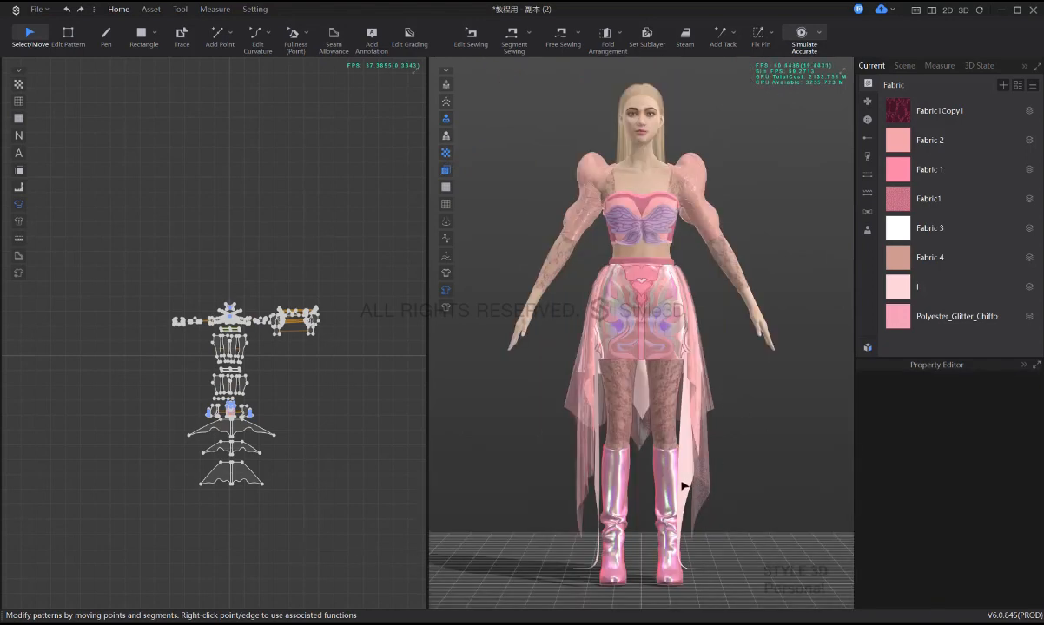
pyautogui.press('space')
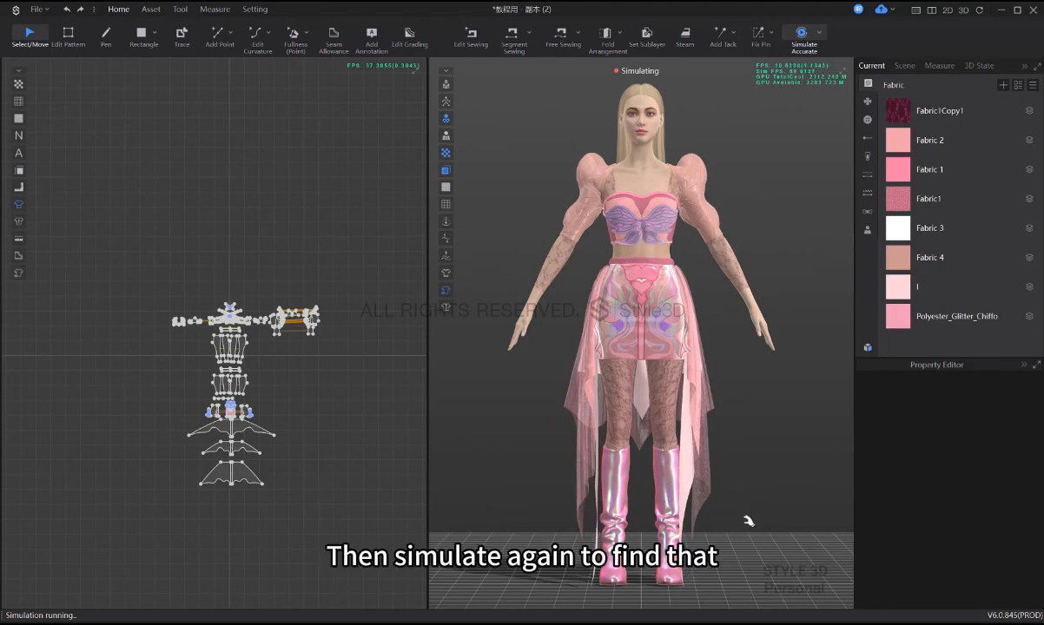
pyautogui.scroll(2, 720, 434)
pyautogui.press('space')
pyautogui.scroll(-2, 676, 399)
# - Apply Symmetry The Shape to one side's pieces of all three trailing skirt layers and simulate the outfit
pyautogui.scroll(5, 268, 380)
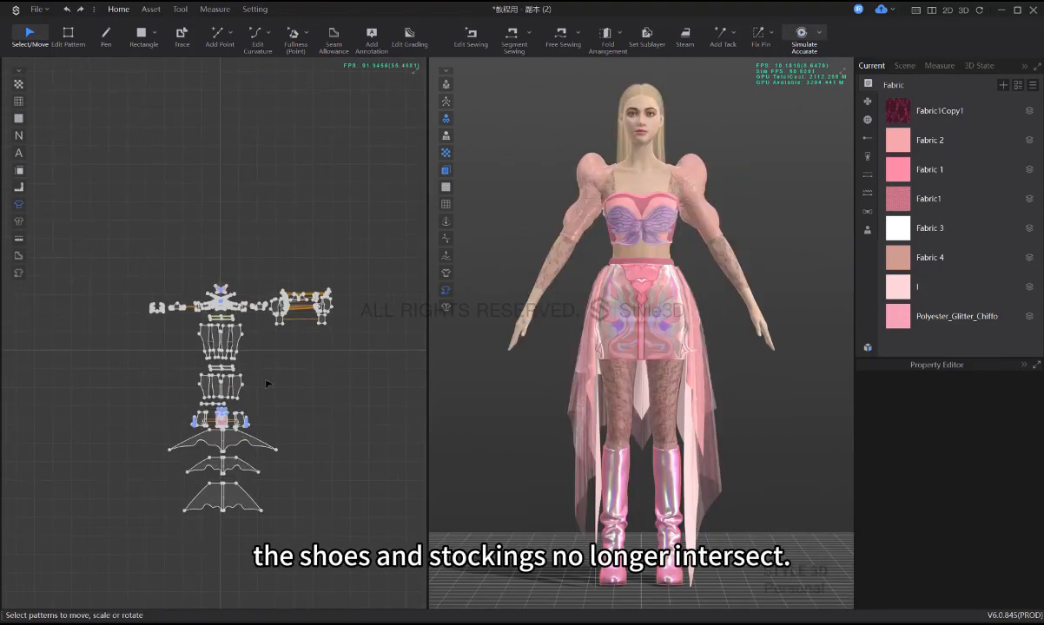
pyautogui.moveTo(340, 582); pyautogui.dragTo(194, 385)
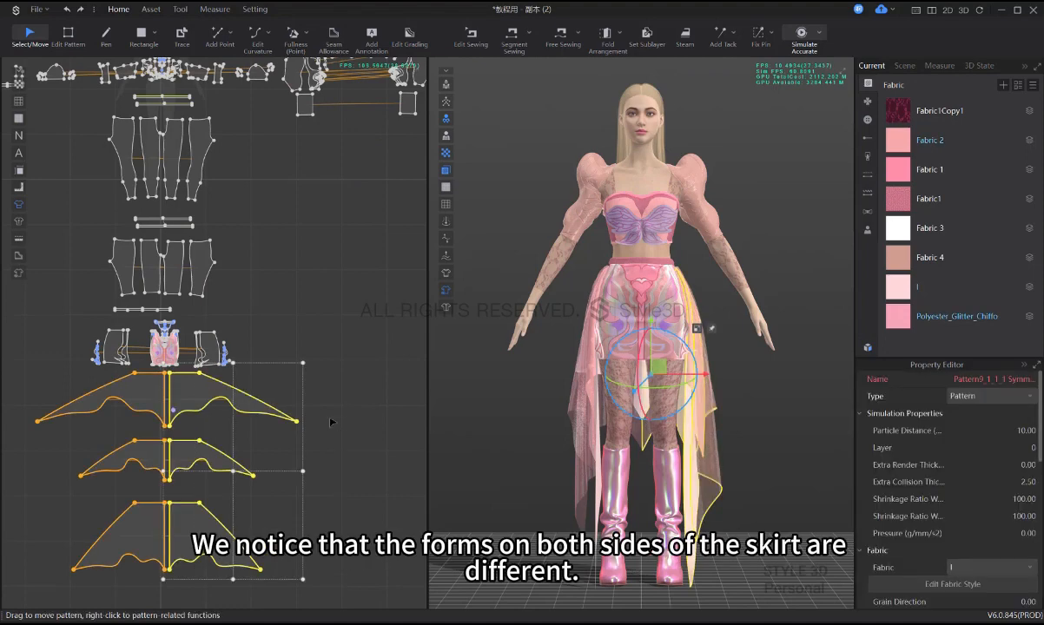
pyautogui.rightClick(704, 349)
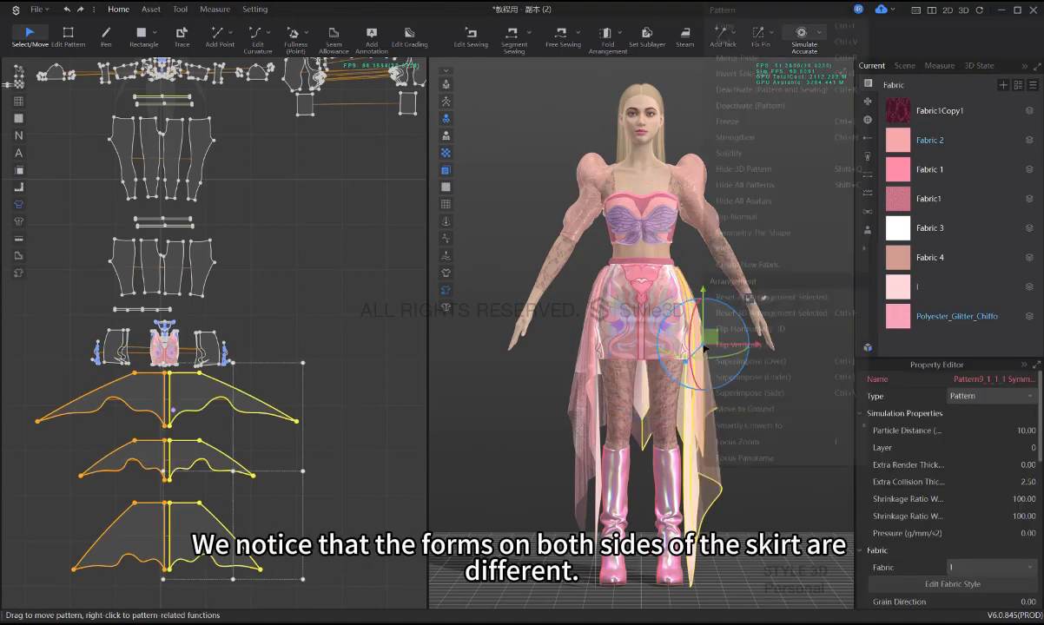
pyautogui.click(778, 233)
pyautogui.click(792, 387)
pyautogui.press('space')
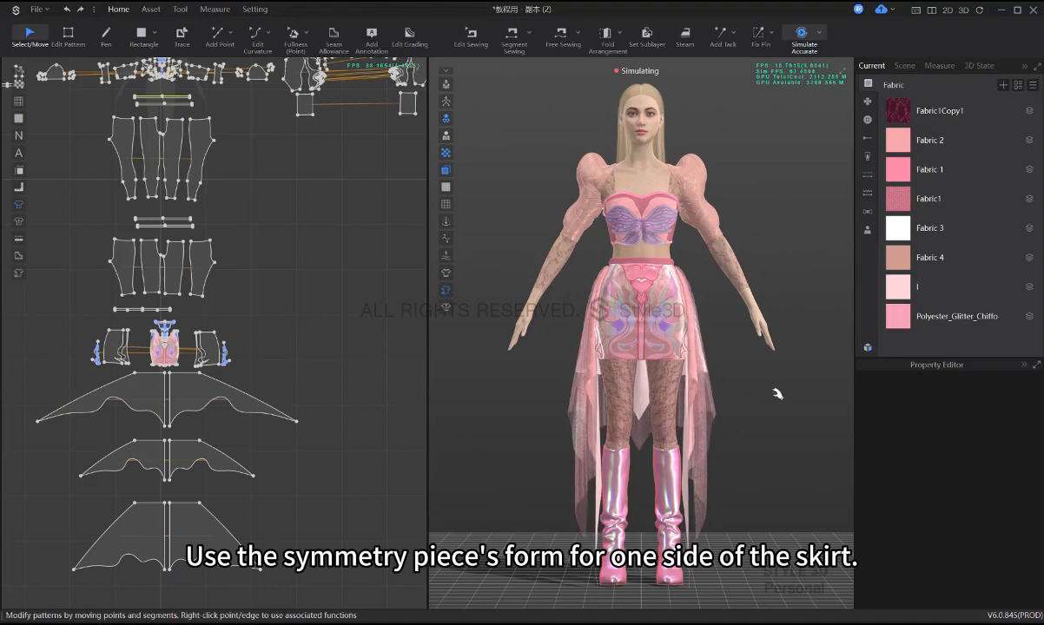
pyautogui.press('space')
pyautogui.moveTo(723, 408); pyautogui.dragTo(539, 411, button='right')
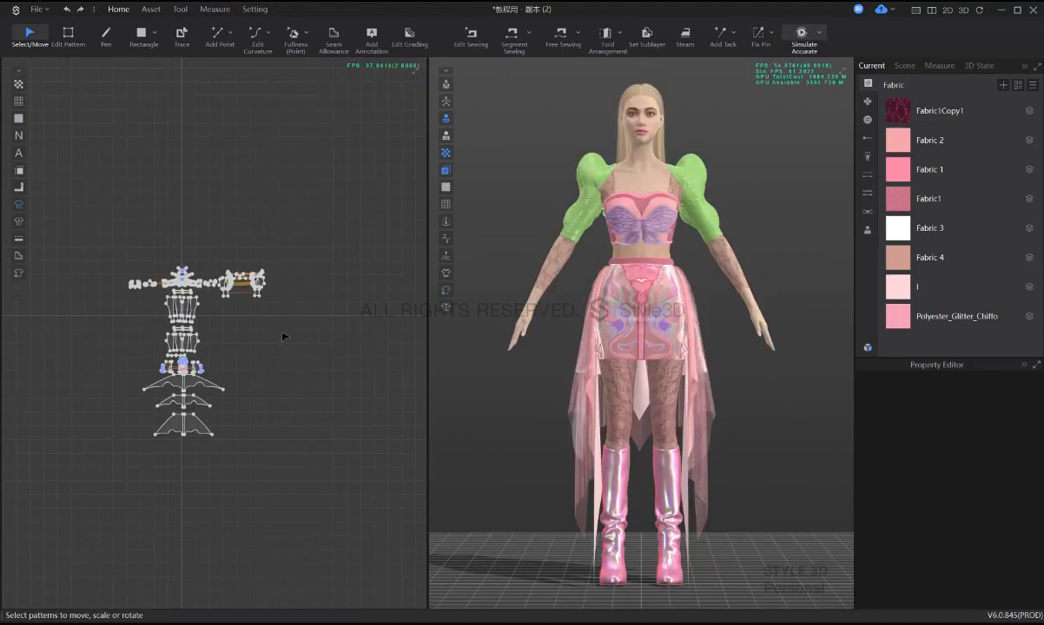
pyautogui.scroll(5, 208, 315)
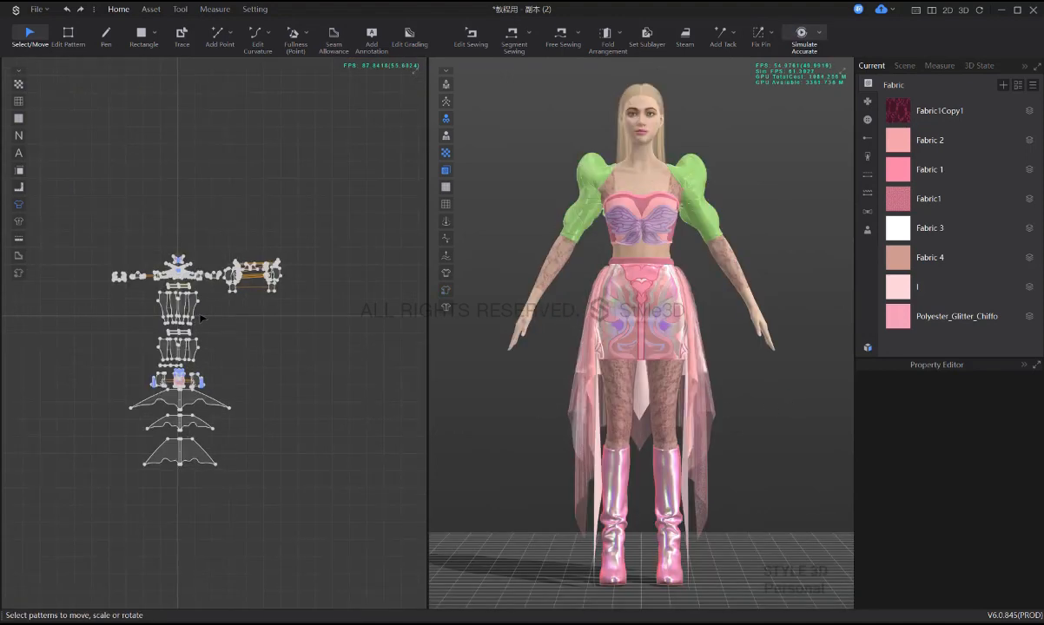
pyautogui.scroll(1, 254, 353)
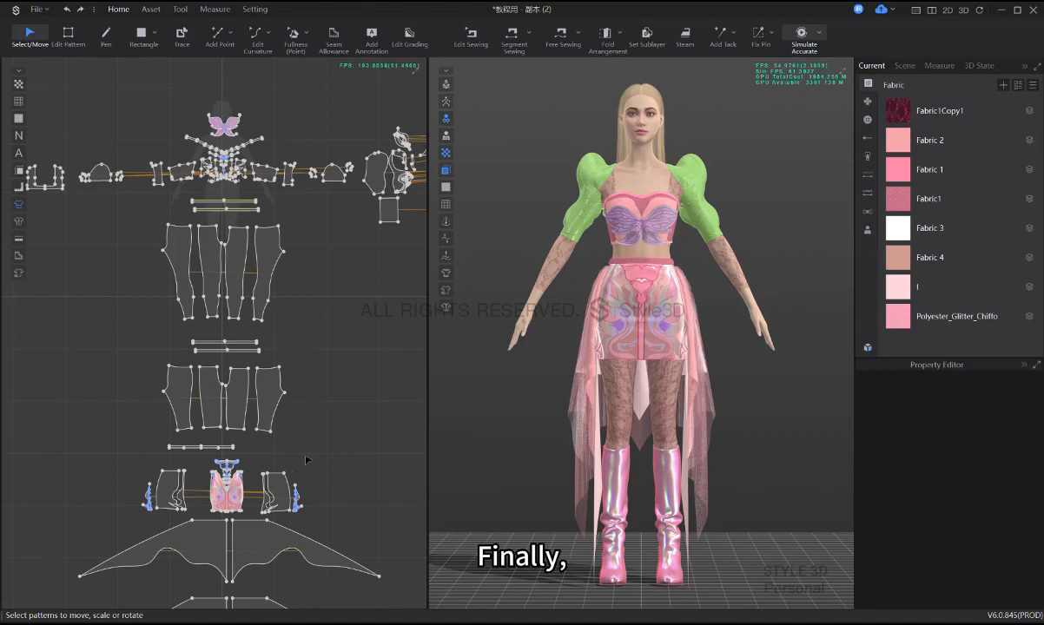
# - Adjust the particle distance of both sets of stocking pieces and run a short simulation of the outfit
pyautogui.moveTo(351, 381); pyautogui.dragTo(117, 182)
pyautogui.doubleClick(1011, 430)
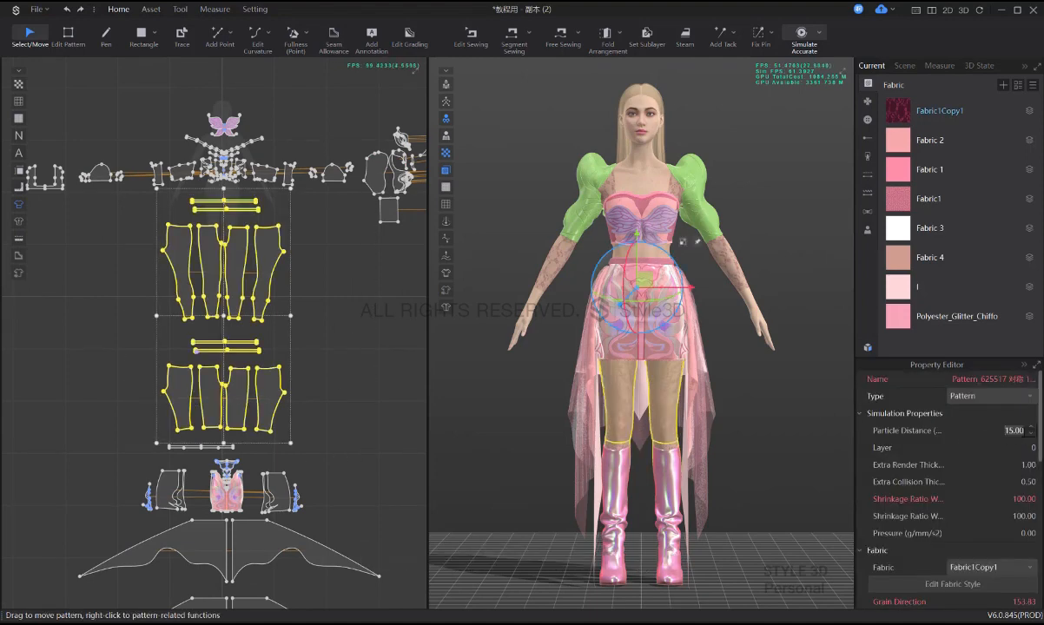
pyautogui.click(783, 413)
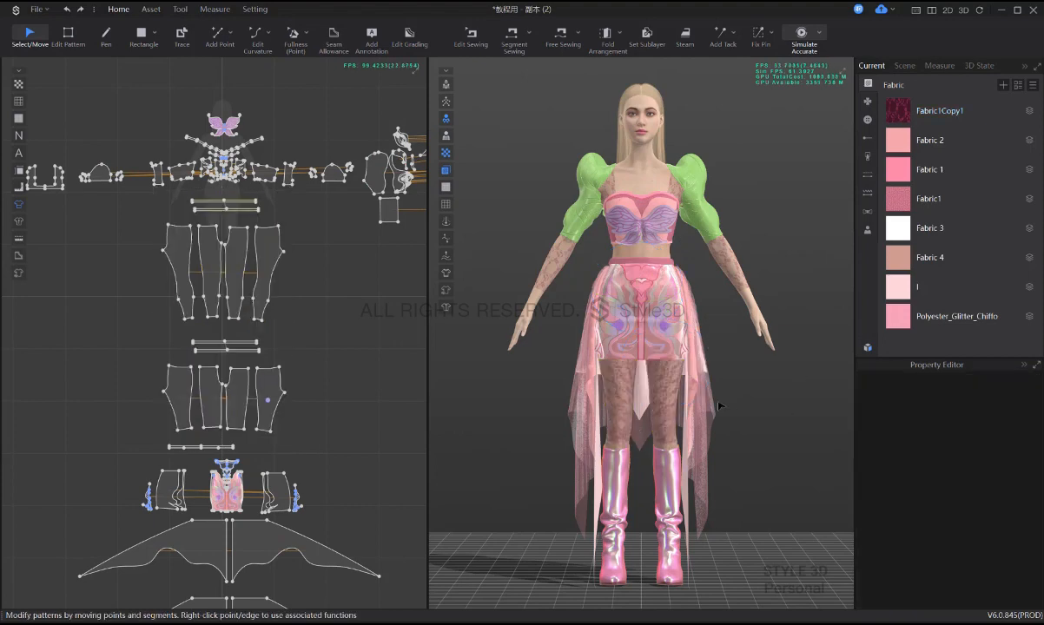
pyautogui.press('space')
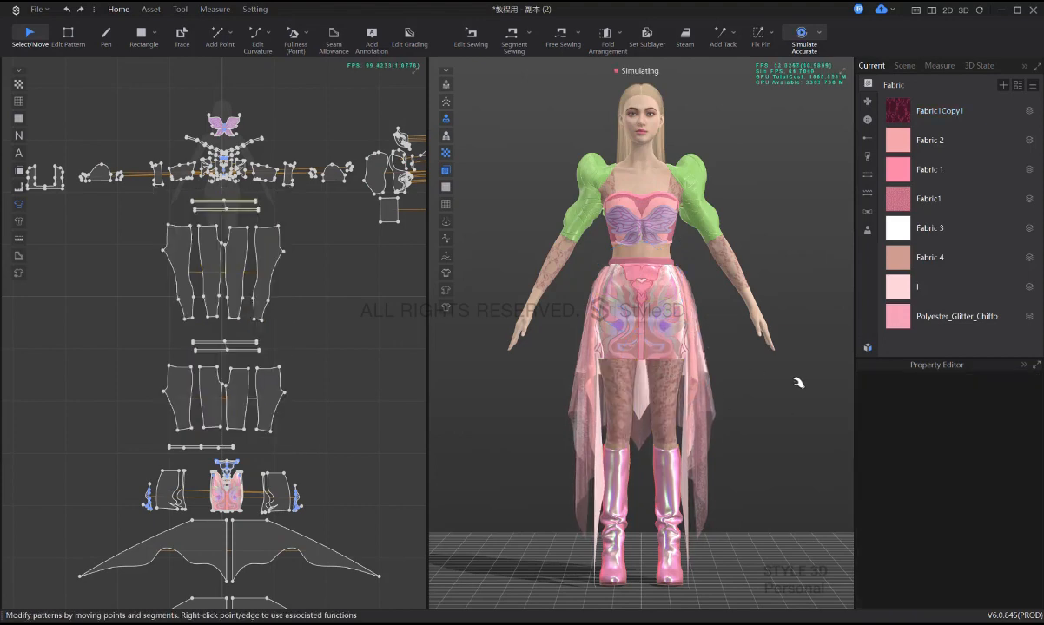
pyautogui.press('space')
# - Select all the pattern pieces and check the garment's total vertex count against the 50,000 limit
pyautogui.scroll(-6, 325, 394)
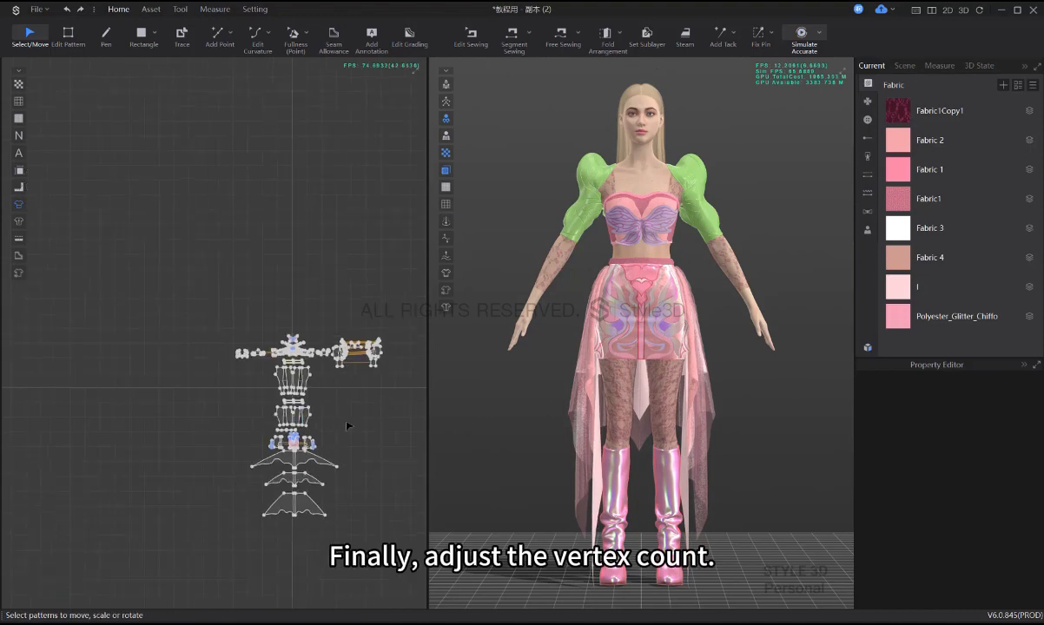
pyautogui.hotkey('ctrl', 'a')
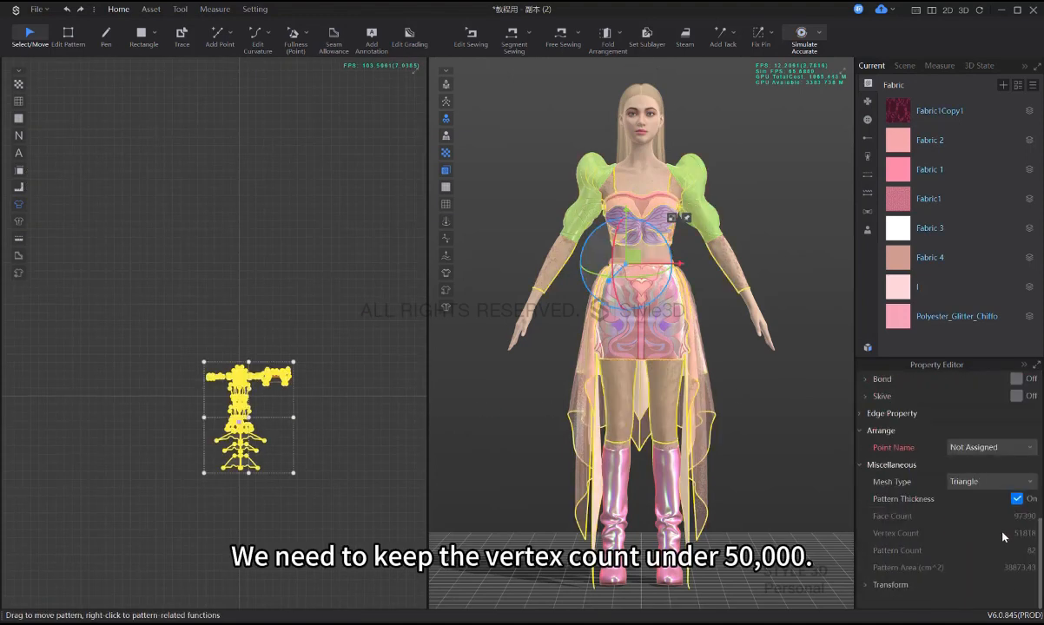
pyautogui.click(813, 470)
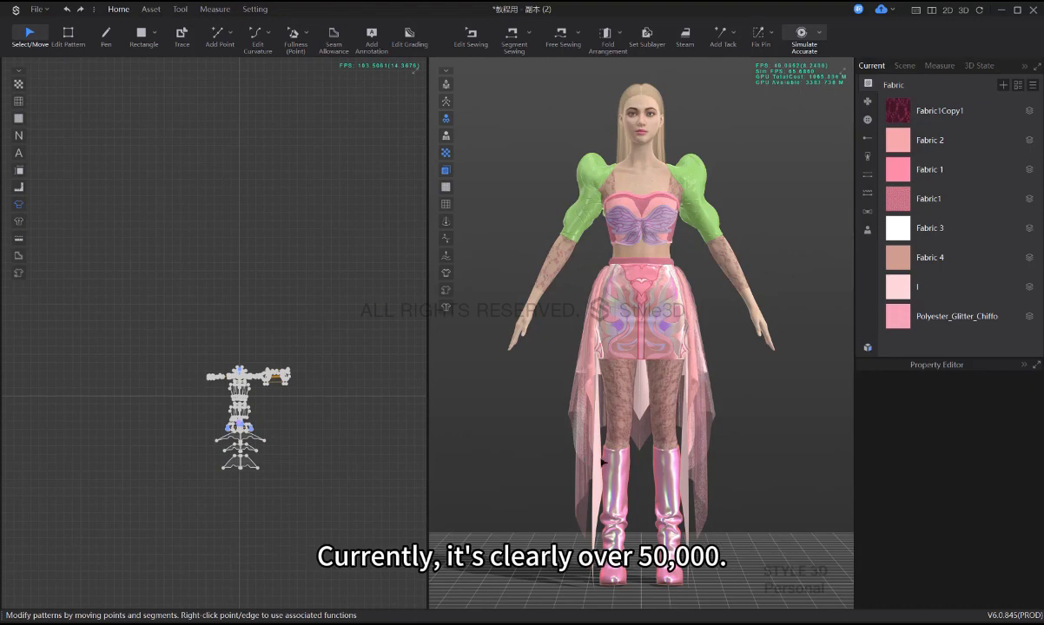
# - Set the particle distance of the two lace forearm pieces to 20 and simulate the outfit briefly
pyautogui.scroll(3, 618, 308)
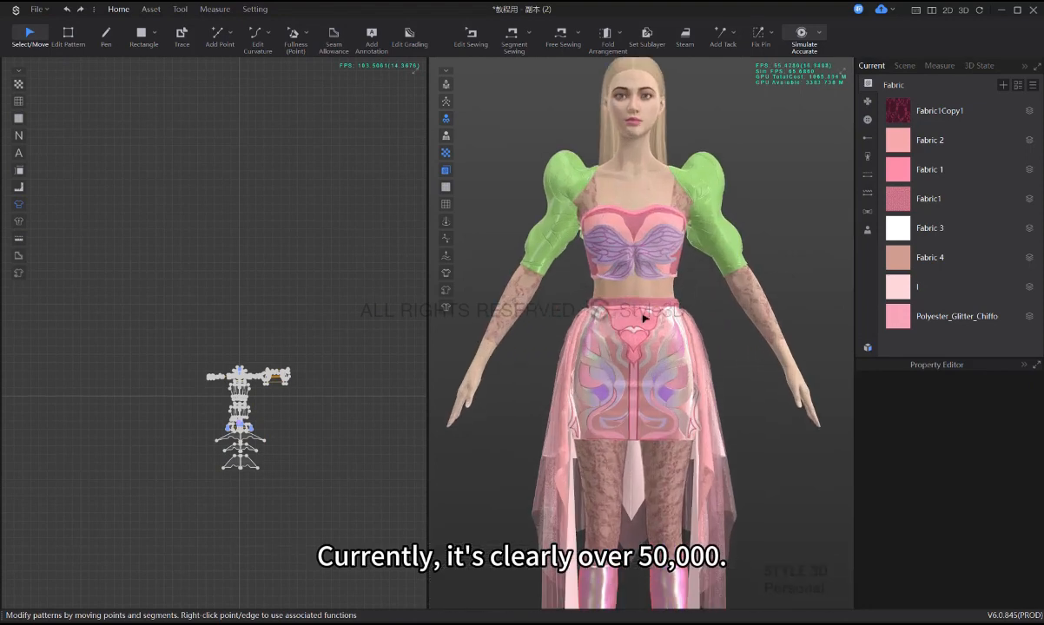
pyautogui.click(744, 294)
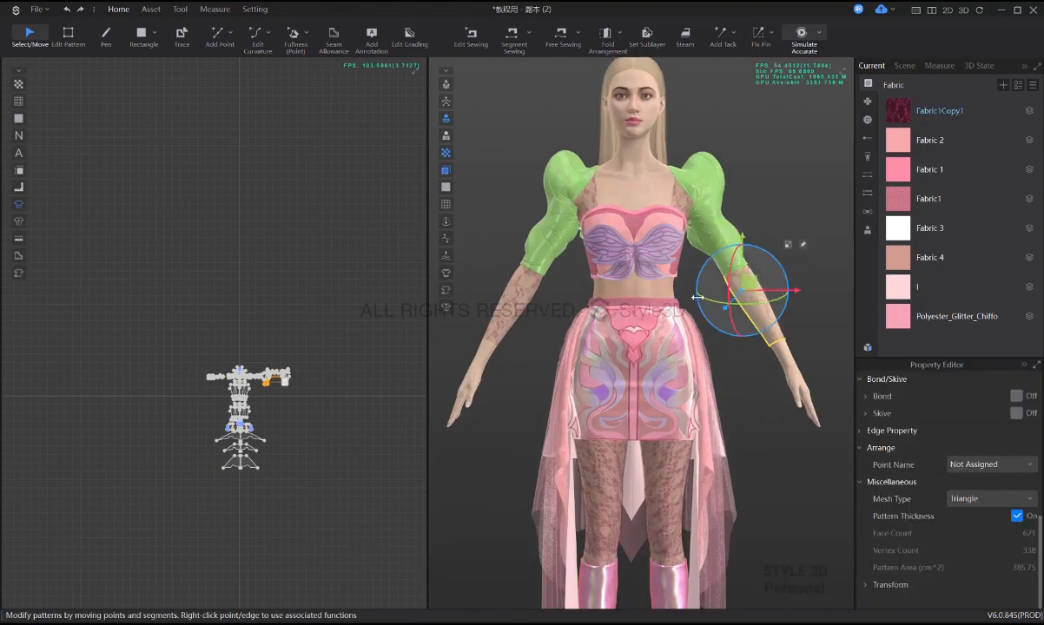
pyautogui.keyDown('shift'); pyautogui.click(523, 301); pyautogui.keyUp('shift')
pyautogui.moveTo(1039, 540); pyautogui.dragTo(1041, 424)
pyautogui.click(1021, 396)
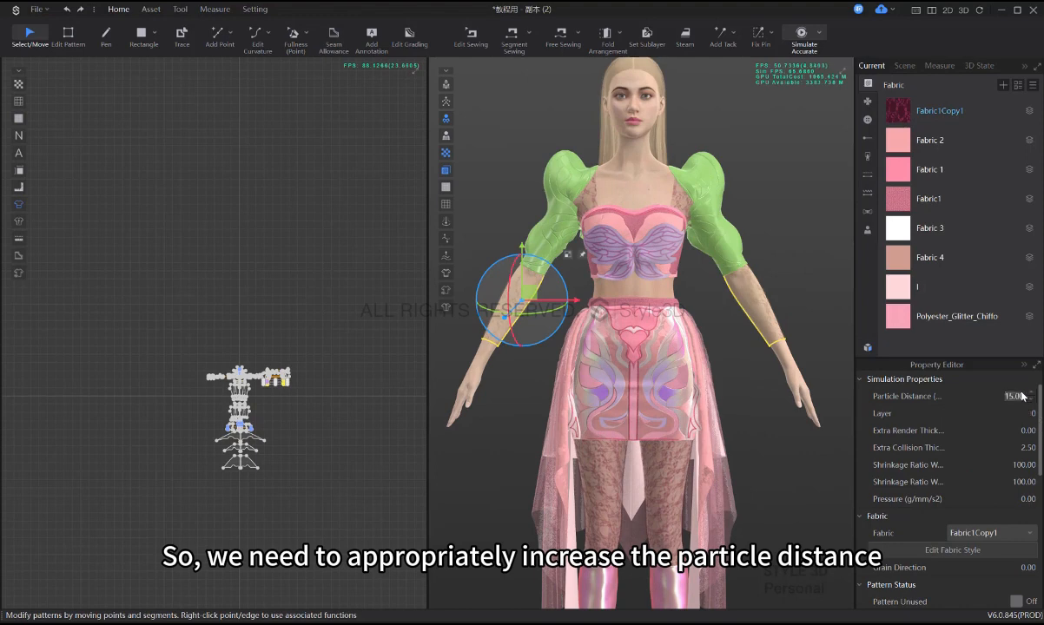
pyautogui.press('BackSpace')
pyautogui.press('Return')
pyautogui.click(762, 415)
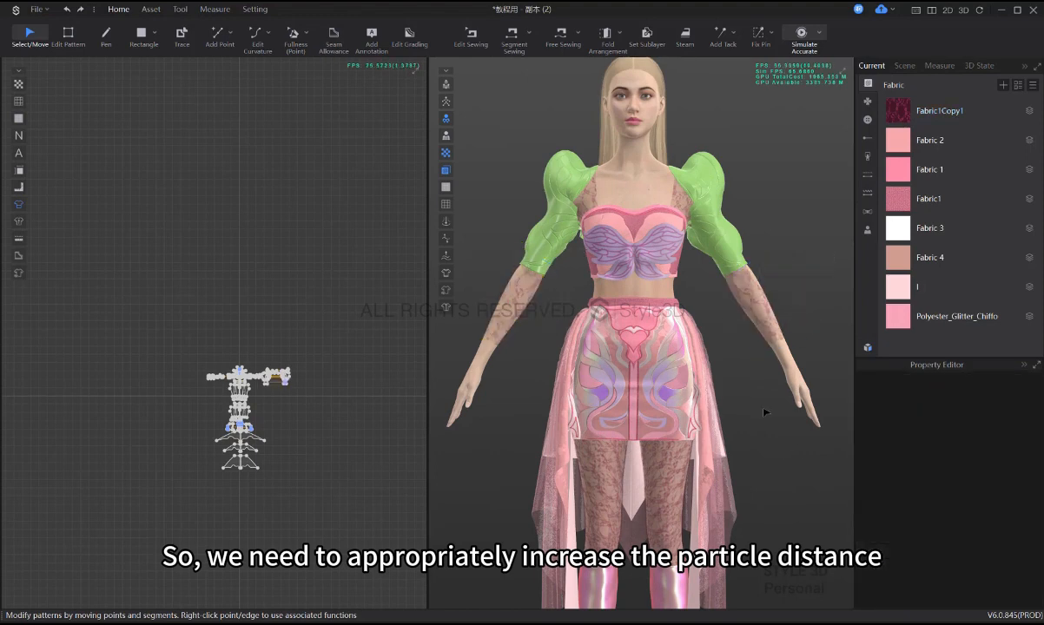
pyautogui.press('space')
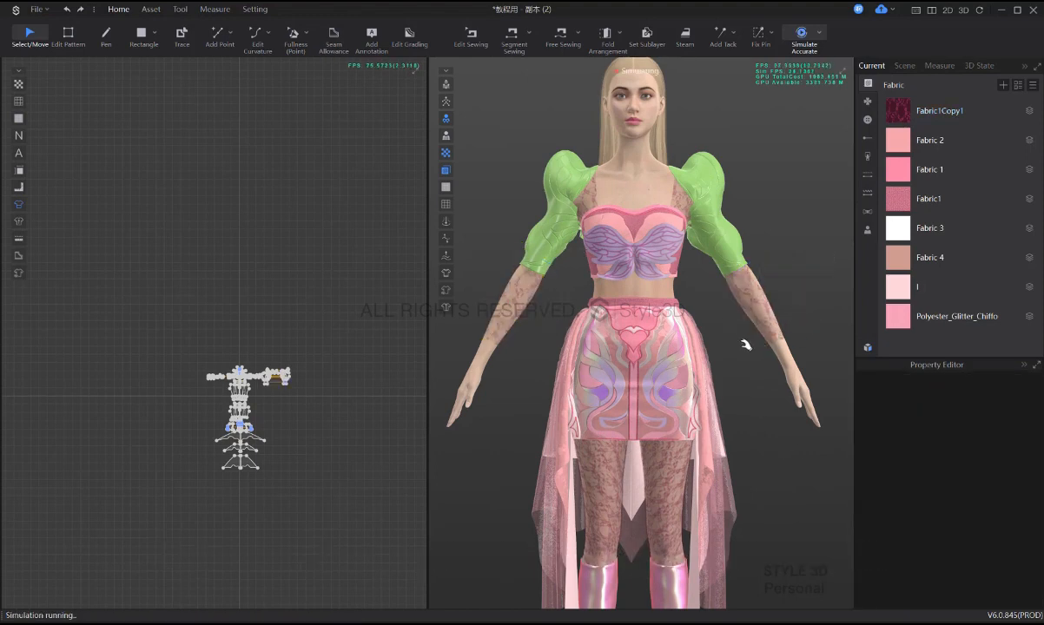
pyautogui.scroll(-4, 746, 344)
pyautogui.press('space')
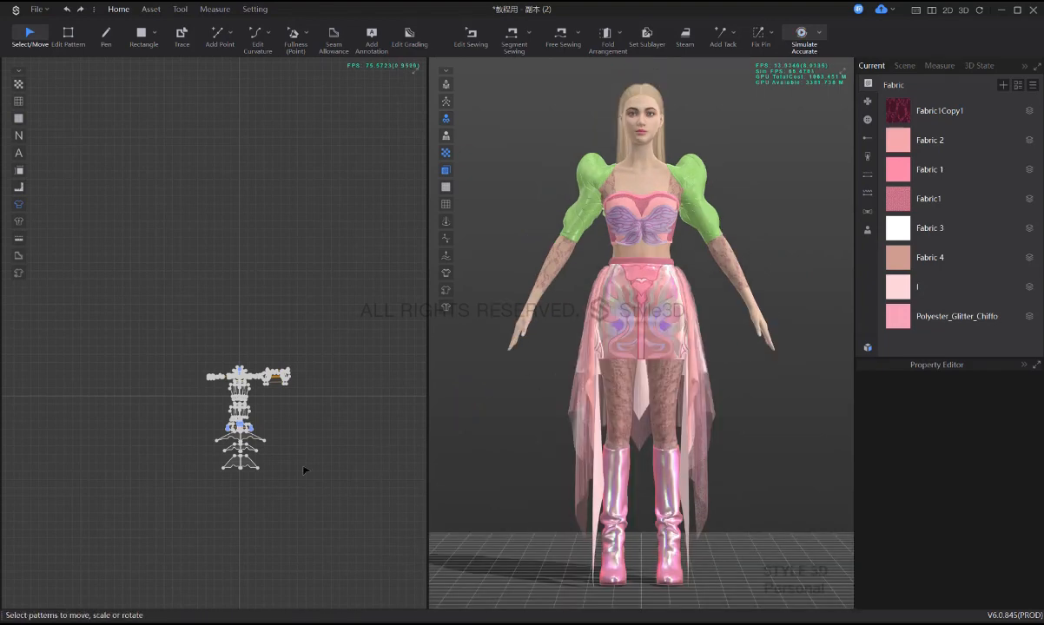
# - Check the total vertex count of all the pattern pieces again
pyautogui.hotkey('ctrl', 'a')
pyautogui.scroll(-10, 1007, 566)
pyautogui.scroll(-1, 1016, 557)
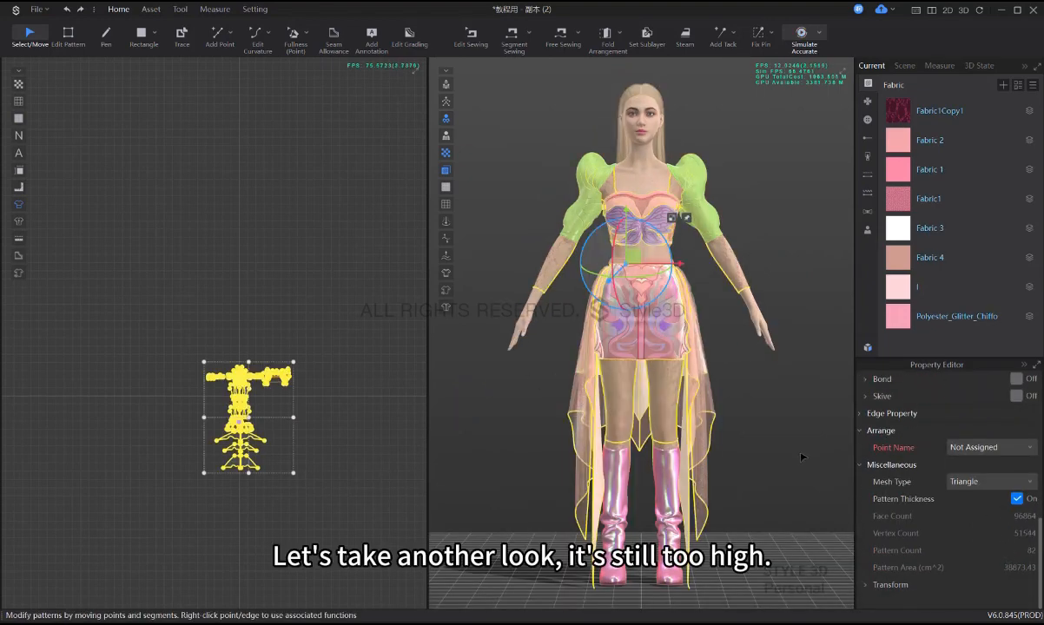
pyautogui.click(801, 456)
# - Set the particle distance of both pieces of the widest trailing skirt layer to 12
pyautogui.scroll(8, 328, 452)
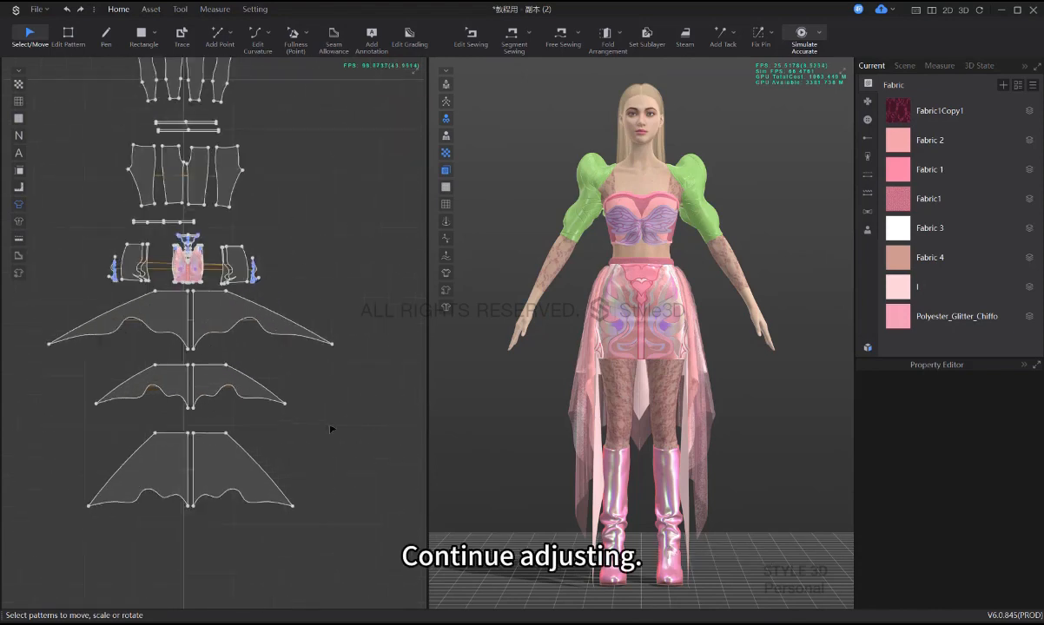
pyautogui.moveTo(641, 392); pyautogui.dragTo(426, 415, button='right')
pyautogui.moveTo(268, 346); pyautogui.dragTo(164, 321)
pyautogui.scroll(5, 982, 447)
pyautogui.press('2')
pyautogui.scroll(2, 1016, 449)
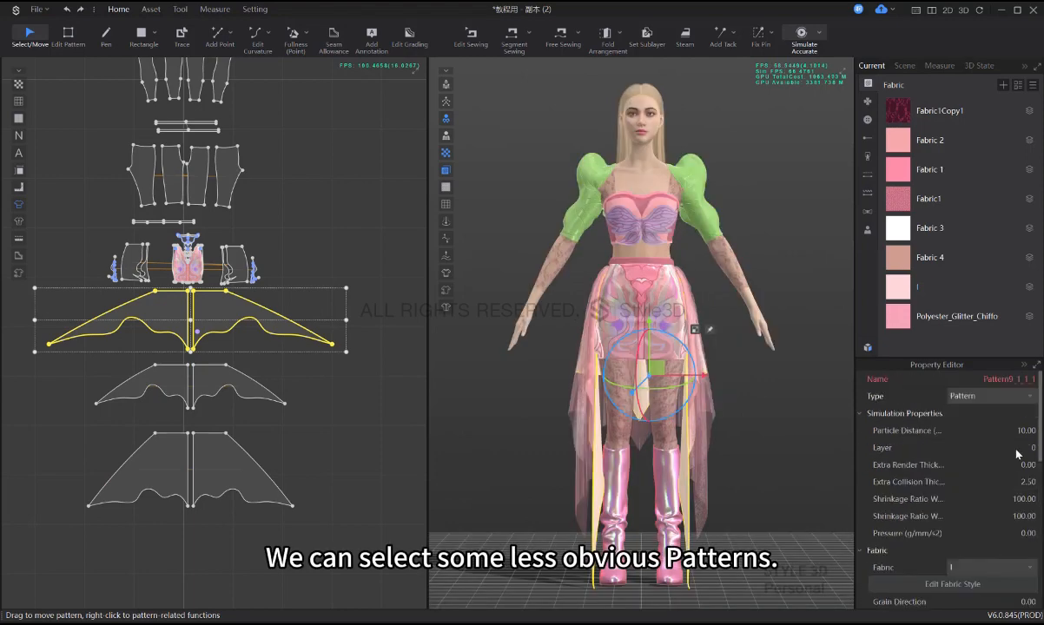
pyautogui.click(1025, 432)
pyautogui.write('12')
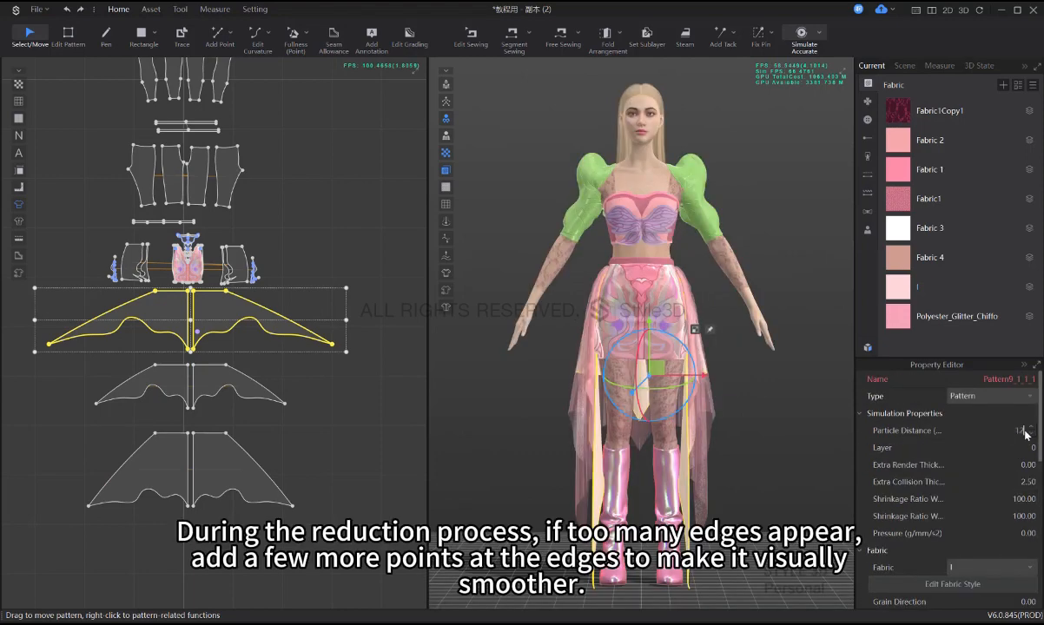
pyautogui.press('Return')
pyautogui.click(389, 459)
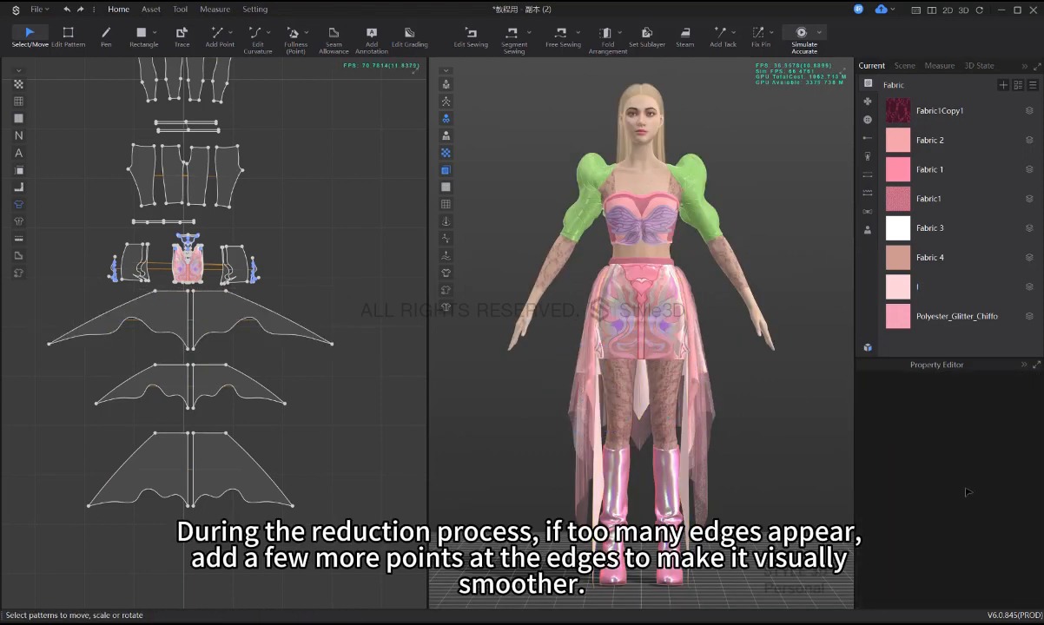
# - Check the total vertex count of the whole outfit with the coarser skirt layer
pyautogui.hotkey('ctrl', 'a')
pyautogui.scroll(-10, 970, 501)
pyautogui.click(795, 449)
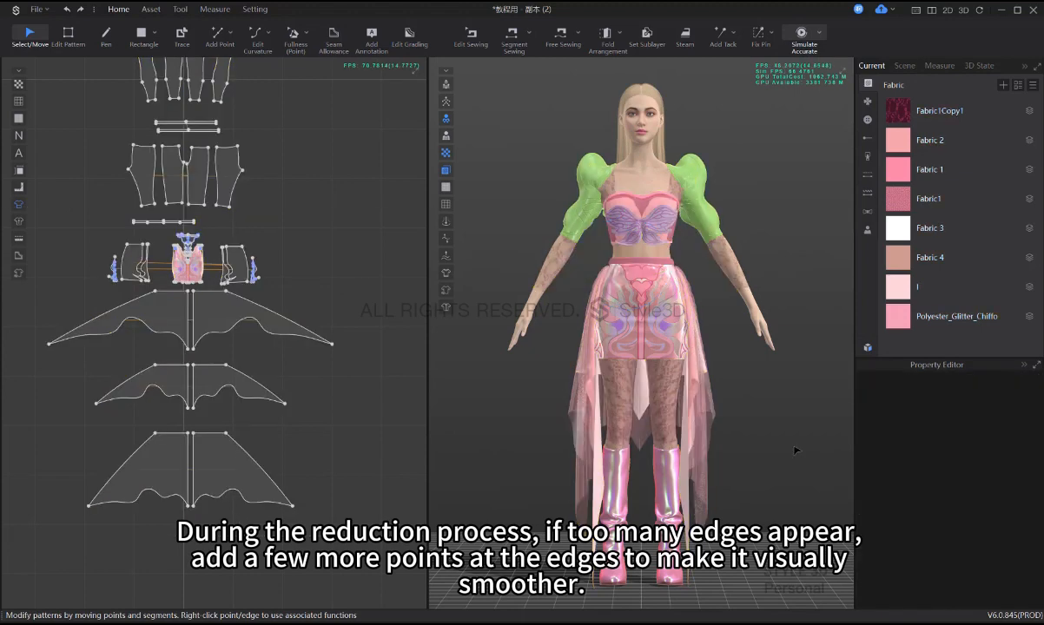
# - Set the particle distance of both pieces of the widest trailing skirt layer to 11 and check the outfit's total vertex count
pyautogui.click(202, 322)
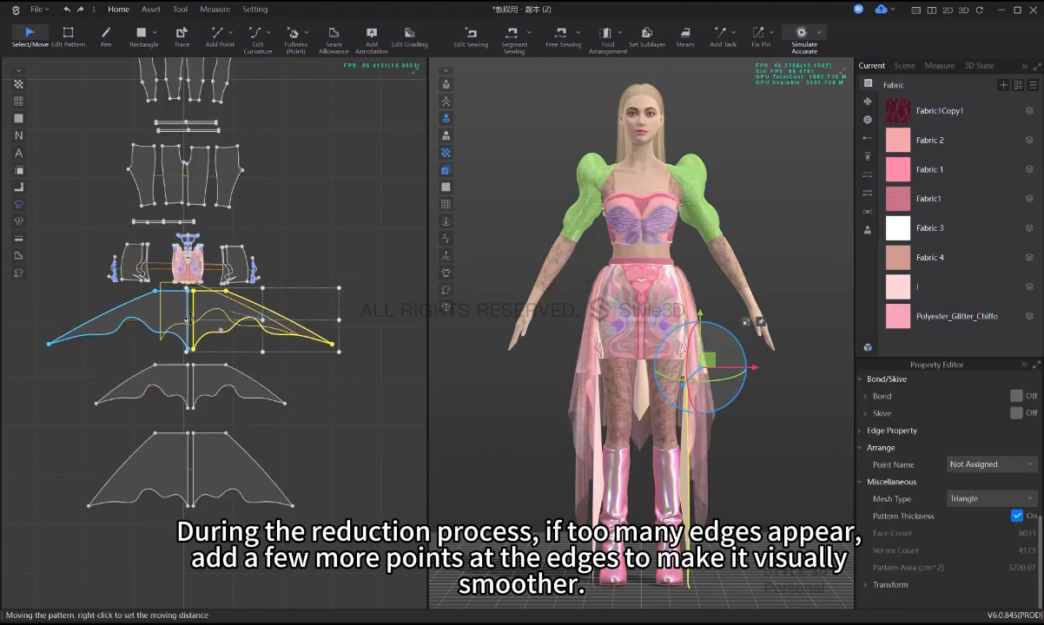
pyautogui.click(363, 426)
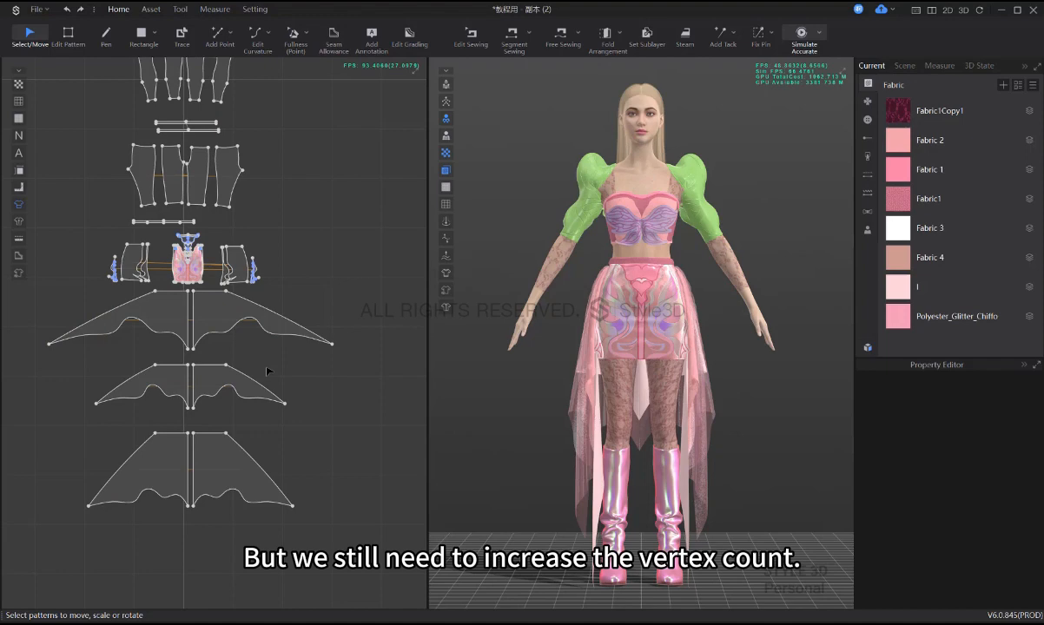
pyautogui.click(198, 332)
pyautogui.click(323, 374)
pyautogui.click(201, 330)
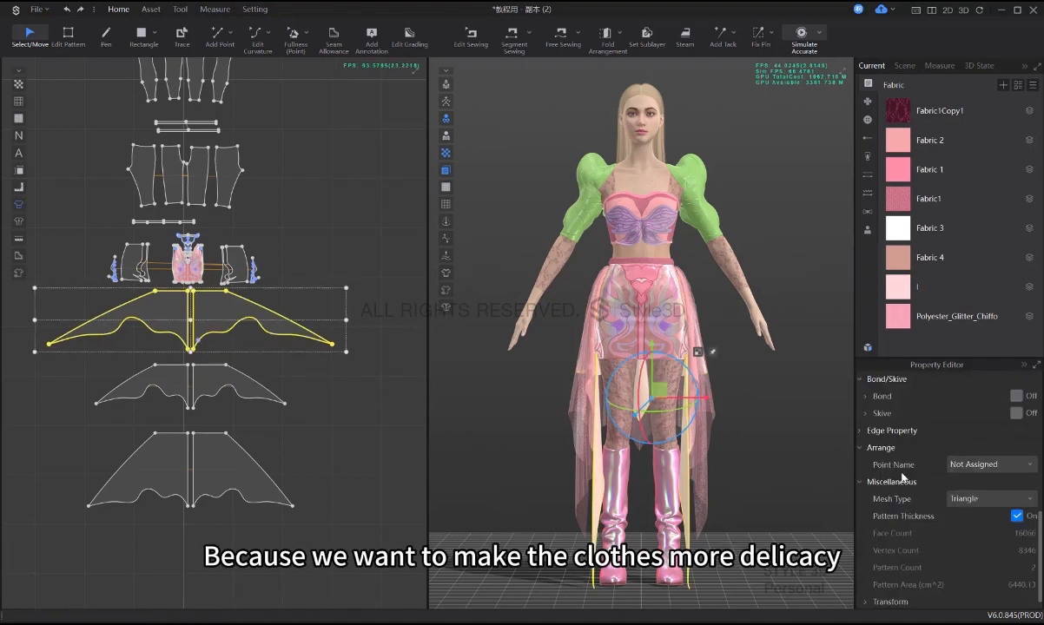
pyautogui.write('11.00')
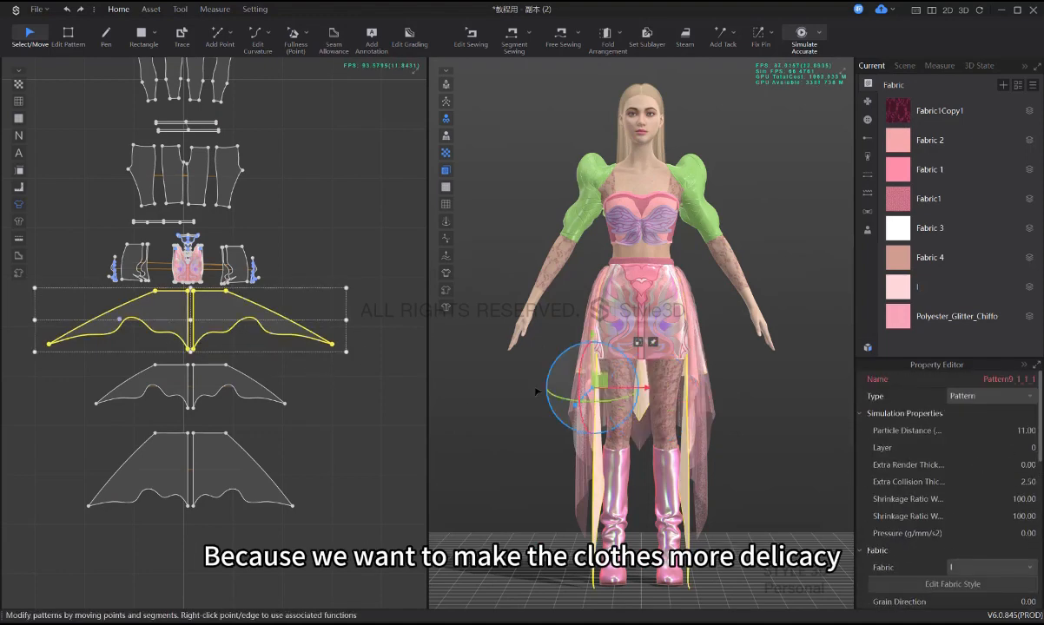
pyautogui.click(373, 414)
pyautogui.scroll(-5, 305, 469)
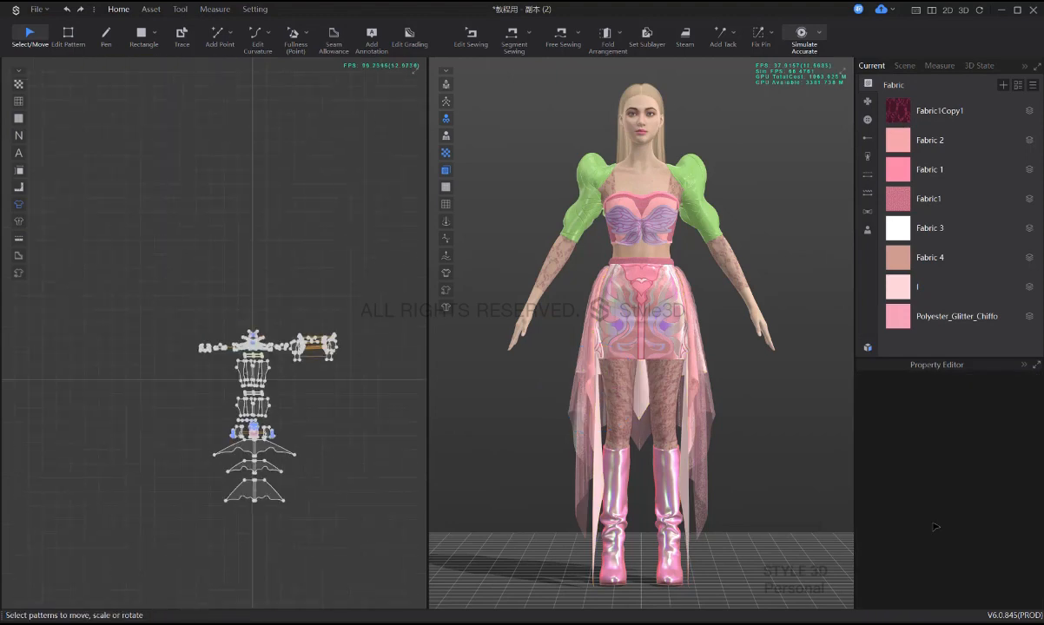
pyautogui.hotkey('ctrl', 'a')
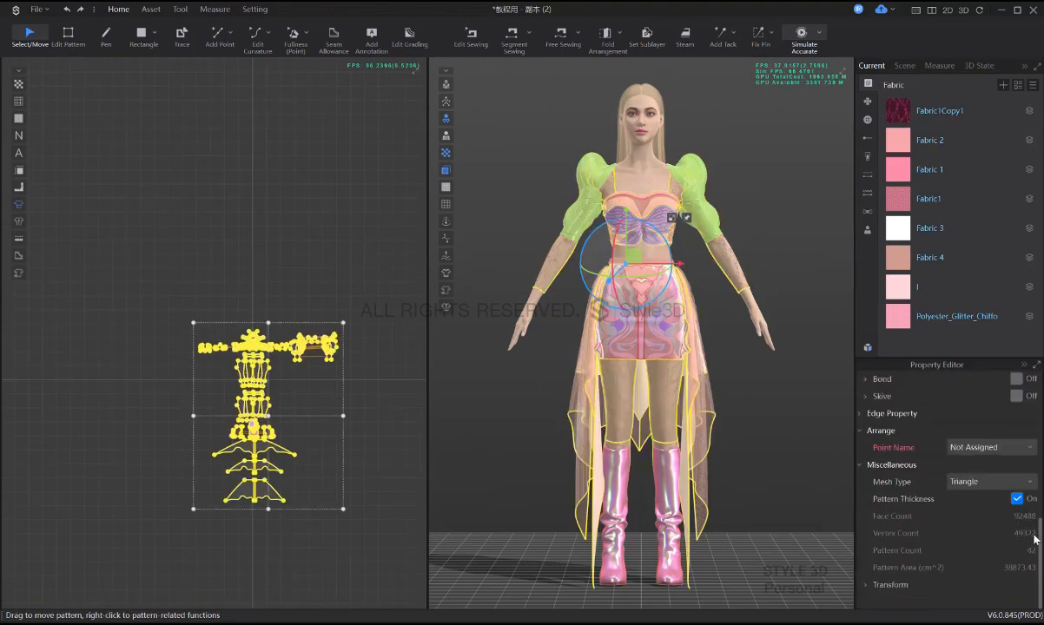
# - Set the particle distance of the two lace forearm pieces to 18 and check the outfit's total vertex count
pyautogui.click(727, 250)
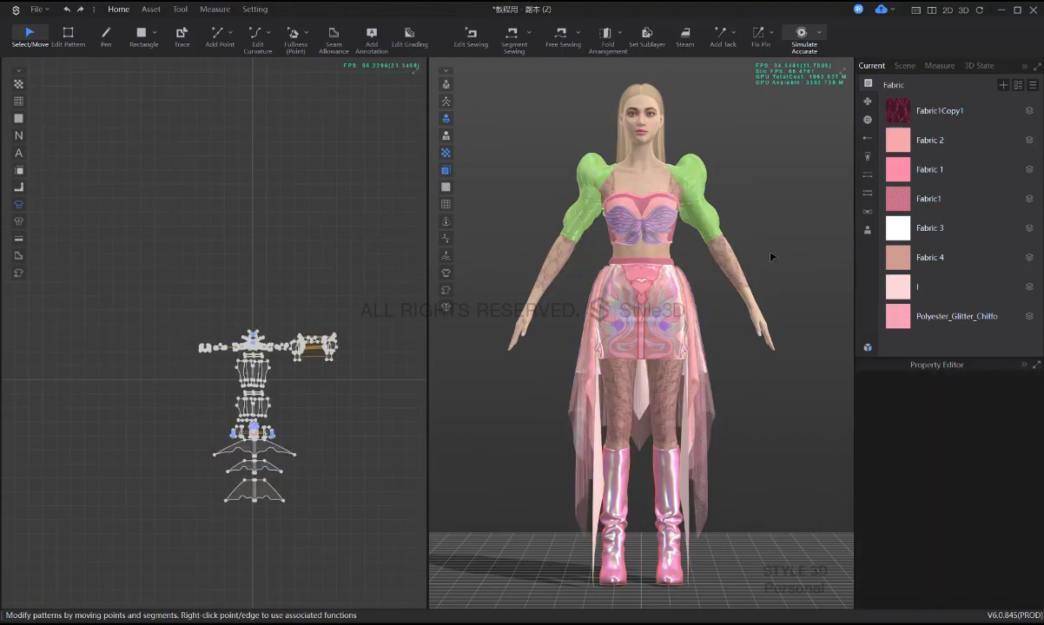
pyautogui.keyDown('shift'); pyautogui.click(558, 256); pyautogui.keyUp('shift')
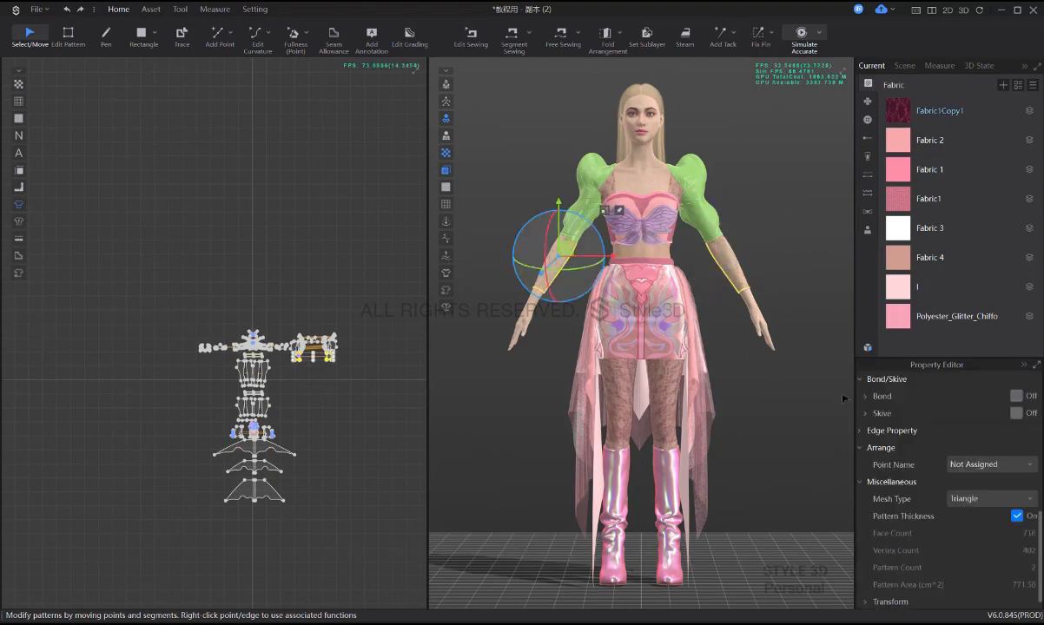
pyautogui.scroll(15, 951, 438)
pyautogui.click(1027, 437)
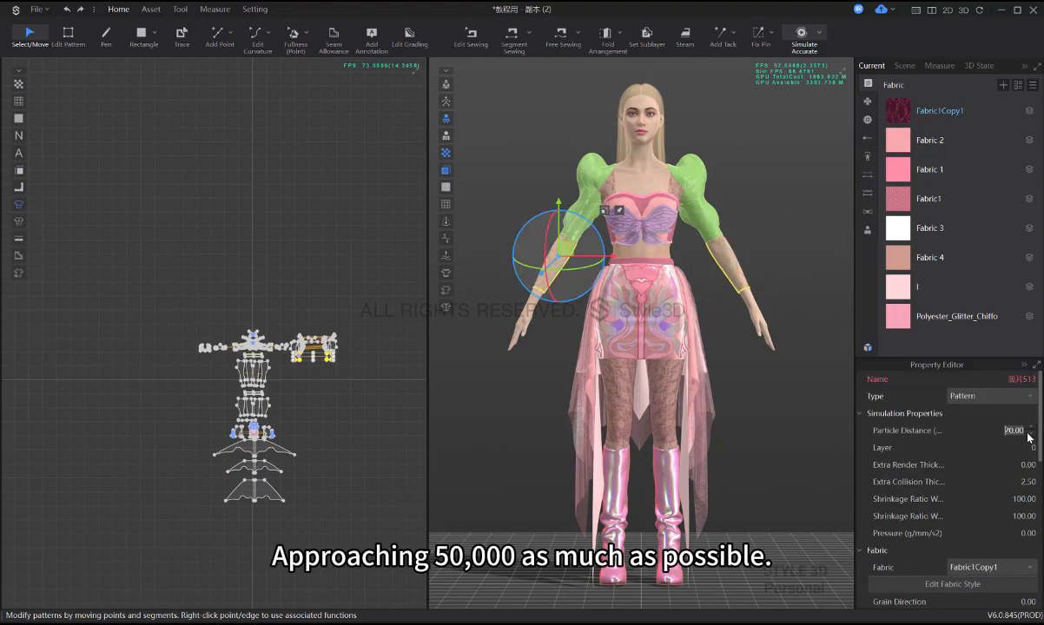
pyautogui.write('18')
pyautogui.click(343, 432)
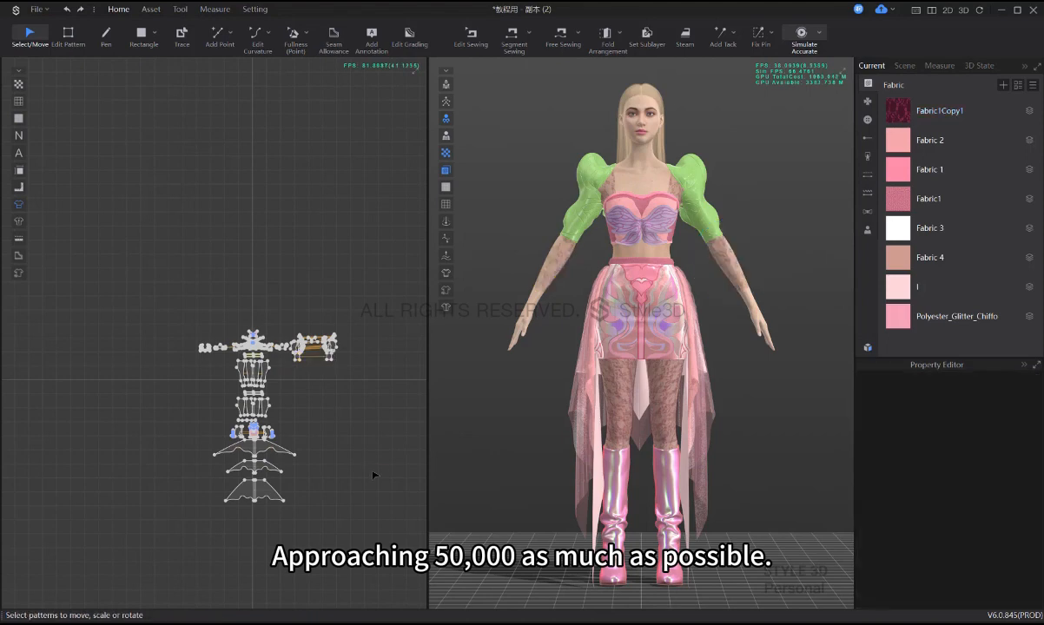
pyautogui.hotkey('ctrl', 'a')
pyautogui.scroll(-3, 984, 515)
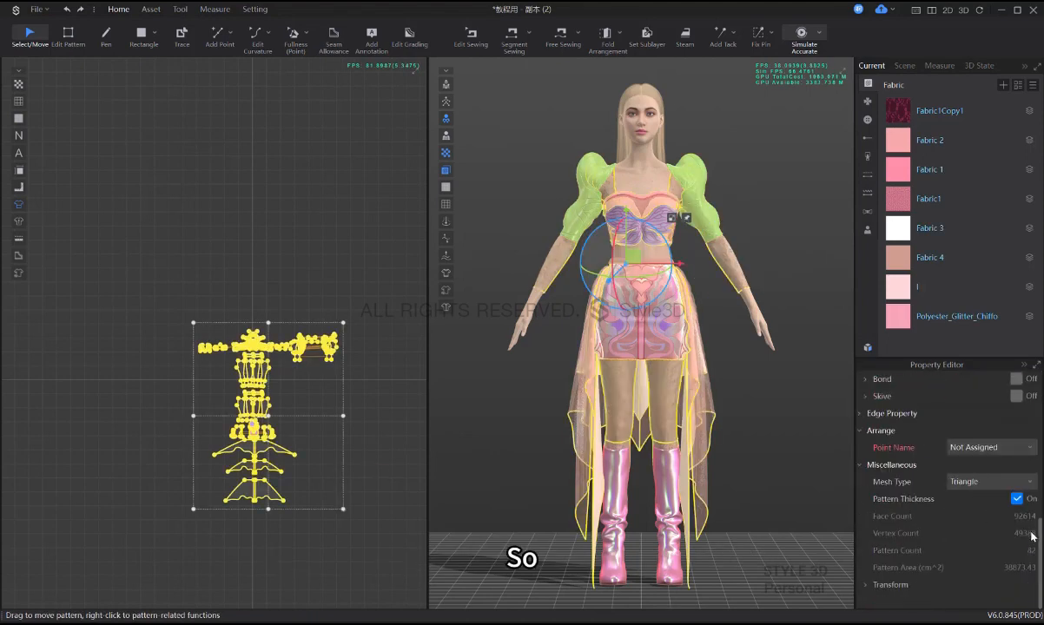
# - Set the particle distance of the two lace forearm pieces to 15
pyautogui.click(745, 388)
pyautogui.click(731, 257)
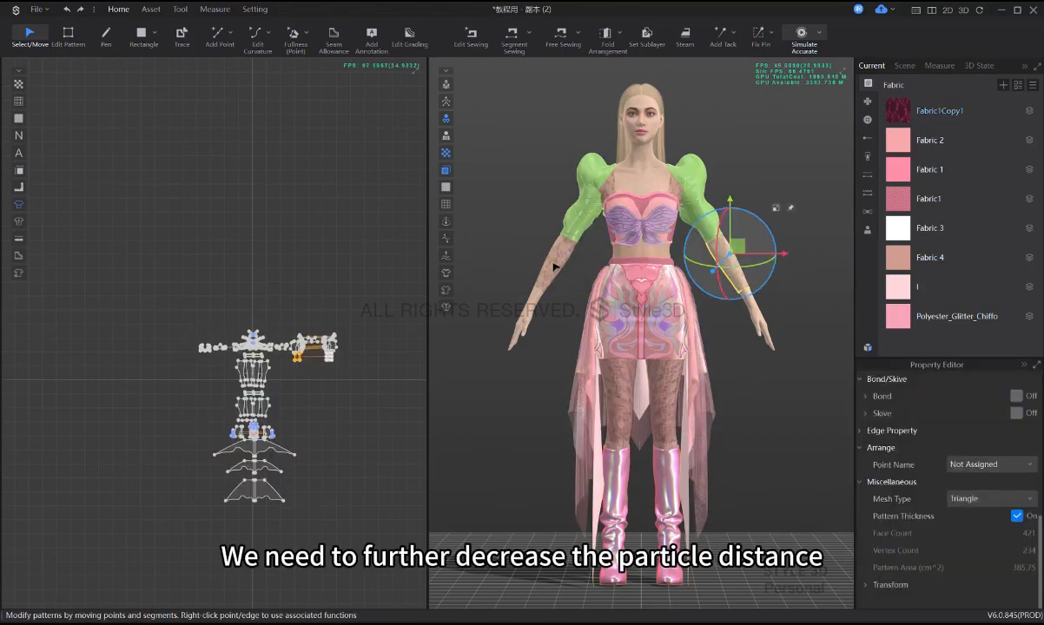
pyautogui.keyDown('shift'); pyautogui.click(553, 262); pyautogui.keyUp('shift')
pyautogui.scroll(3, 1013, 467)
pyautogui.scroll(2, 1015, 465)
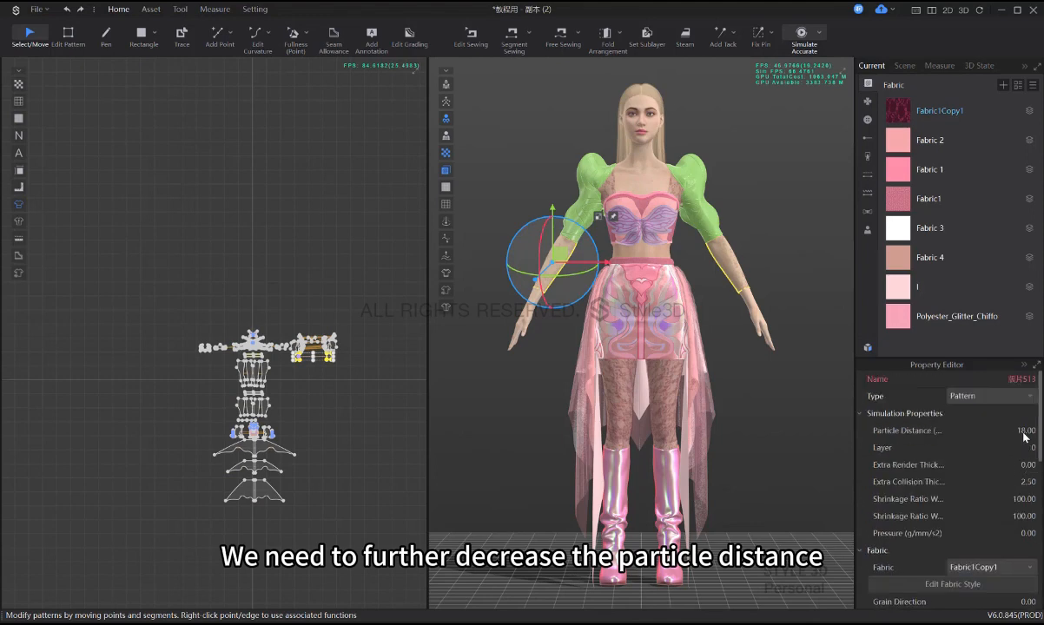
pyautogui.doubleClick(1023, 430)
pyautogui.write('15')
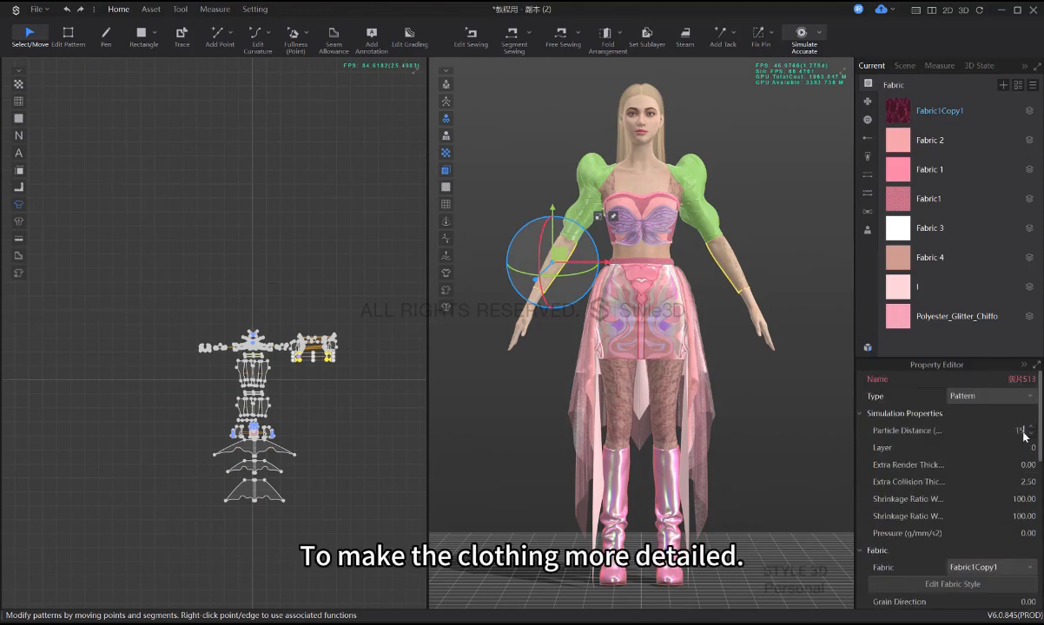
pyautogui.press('Return')
pyautogui.click(385, 465)
# - Check the total vertex count of all the pattern pieces and simulate the outfit
pyautogui.hotkey('ctrl', 'a')
pyautogui.scroll(-5, 974, 484)
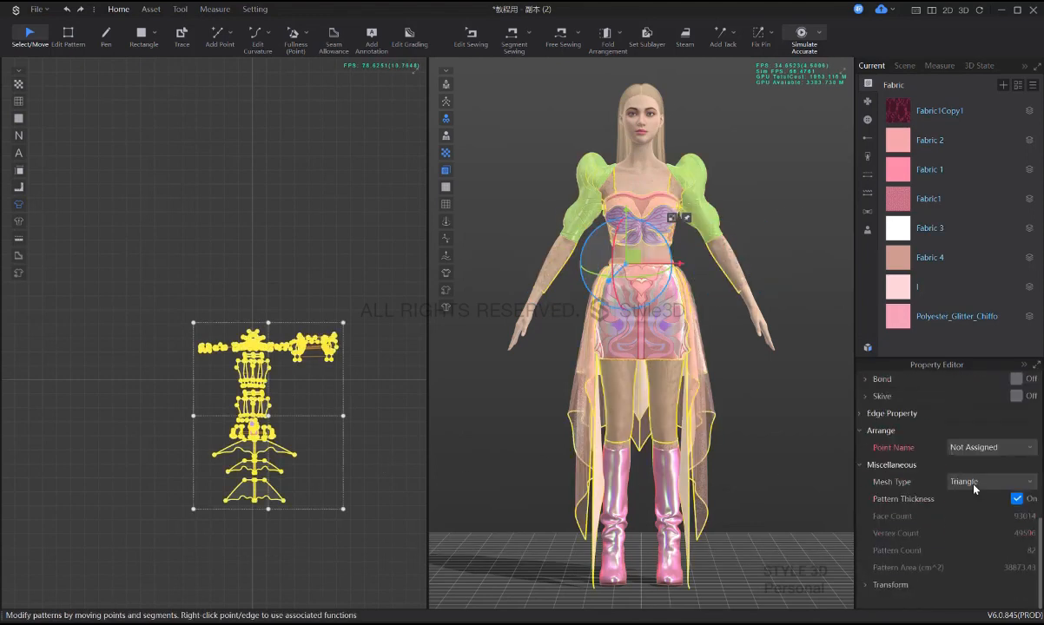
pyautogui.click(738, 391)
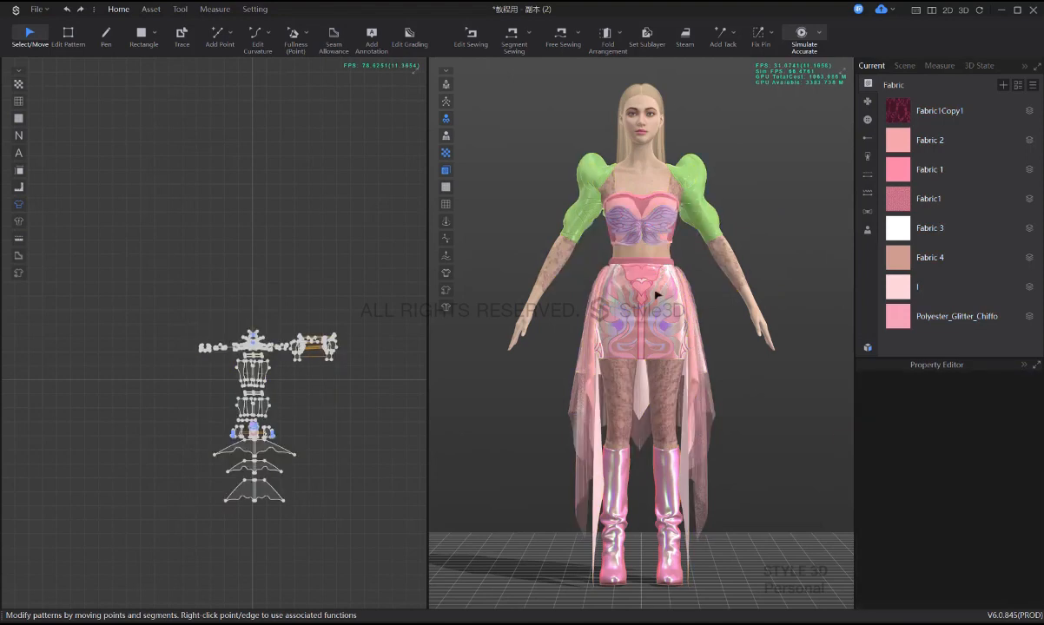
pyautogui.press('space')
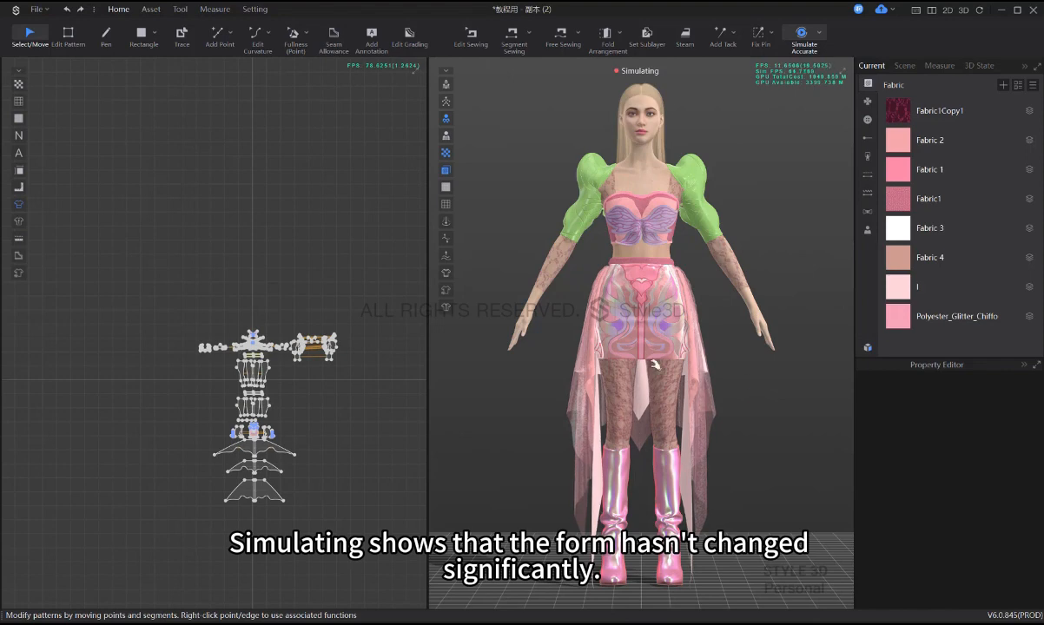
# - Inspect the simulated outfit on the avatar from the front and stop the simulation
pyautogui.moveTo(751, 401); pyautogui.dragTo(576, 413, button='right')
pyautogui.press('2')
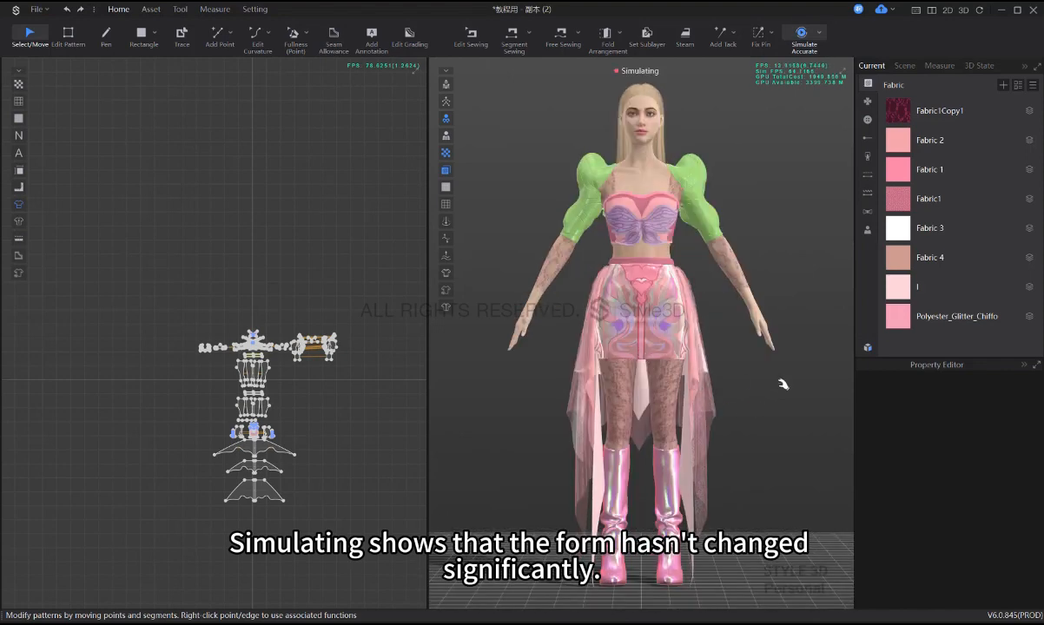
pyautogui.press('space')
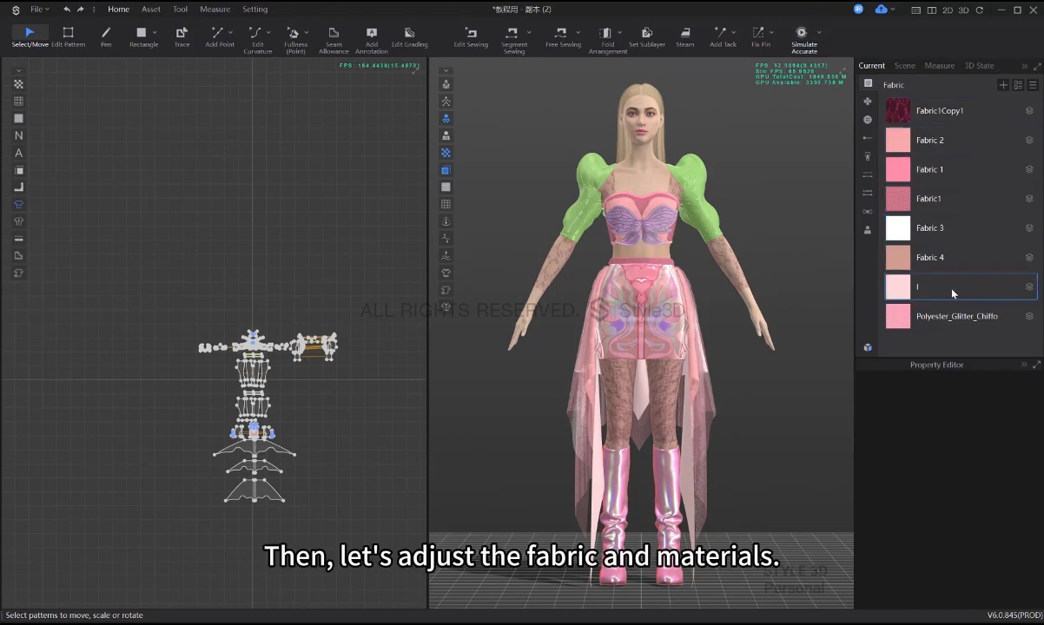
# - Review the names of the outfit's fabrics, graphics and topstitches for spaces and characters other than English letters, numbers and underscores
pyautogui.click(898, 284)
pyautogui.click(903, 111)
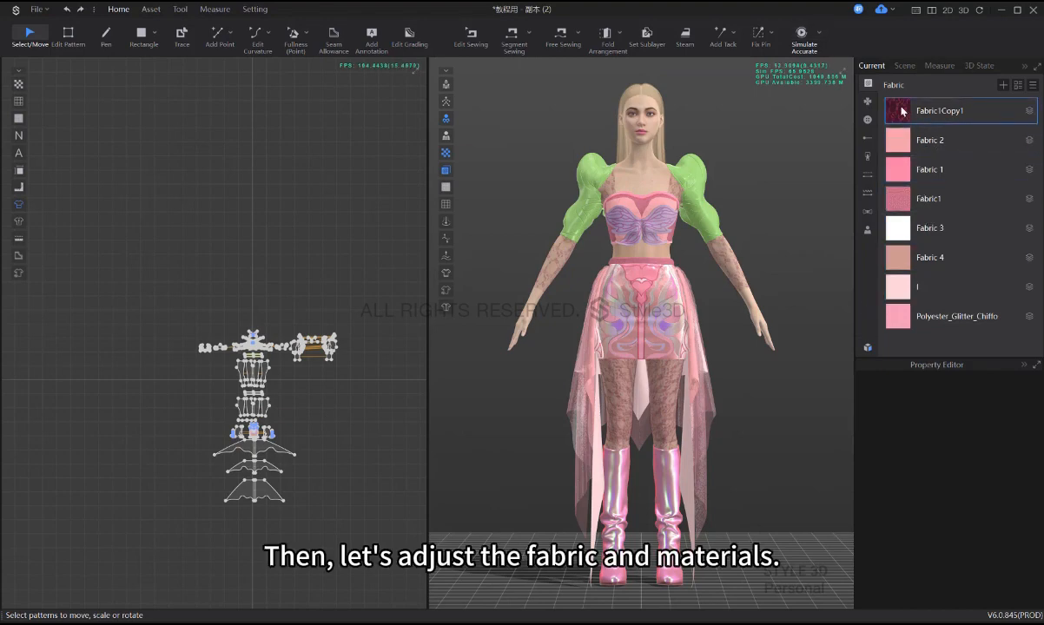
pyautogui.click(942, 138)
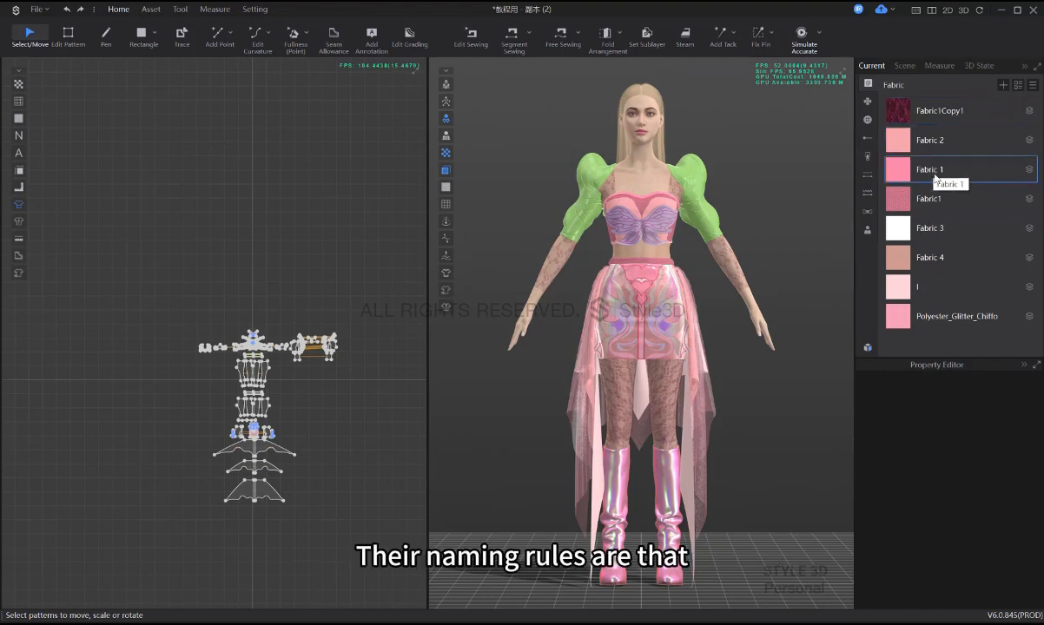
pyautogui.click(866, 102)
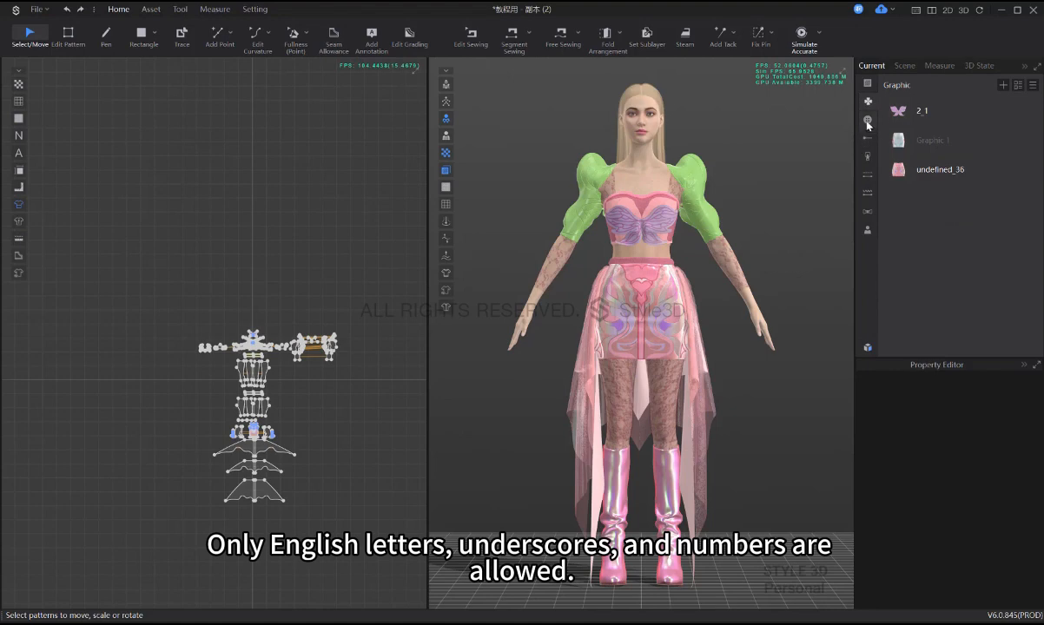
pyautogui.click(866, 120)
pyautogui.scroll(-2, 867, 120)
pyautogui.scroll(-1, 867, 125)
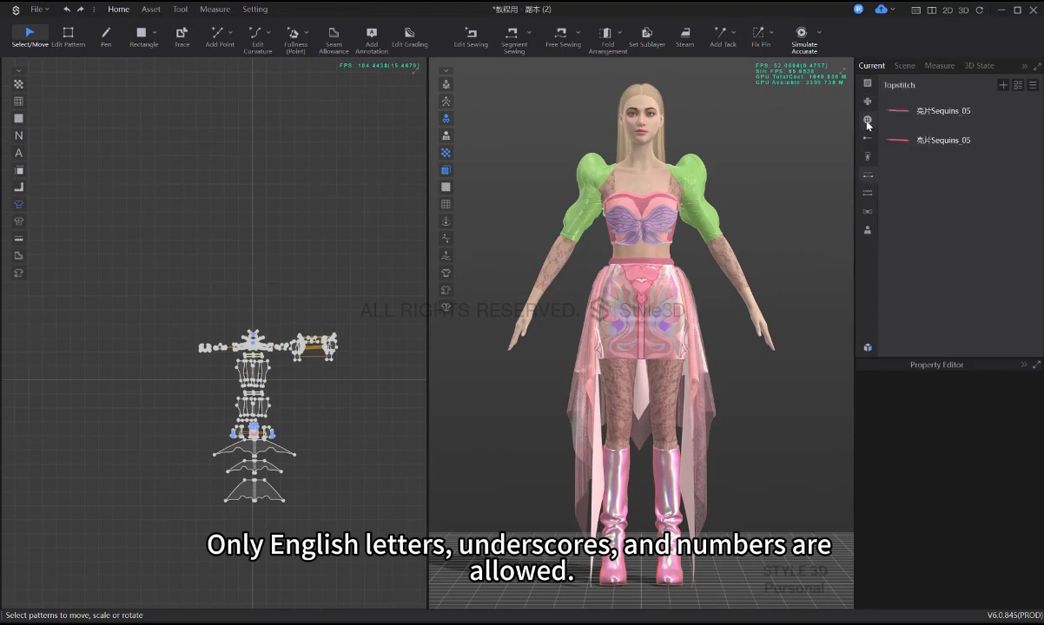
pyautogui.scroll(5, 867, 121)
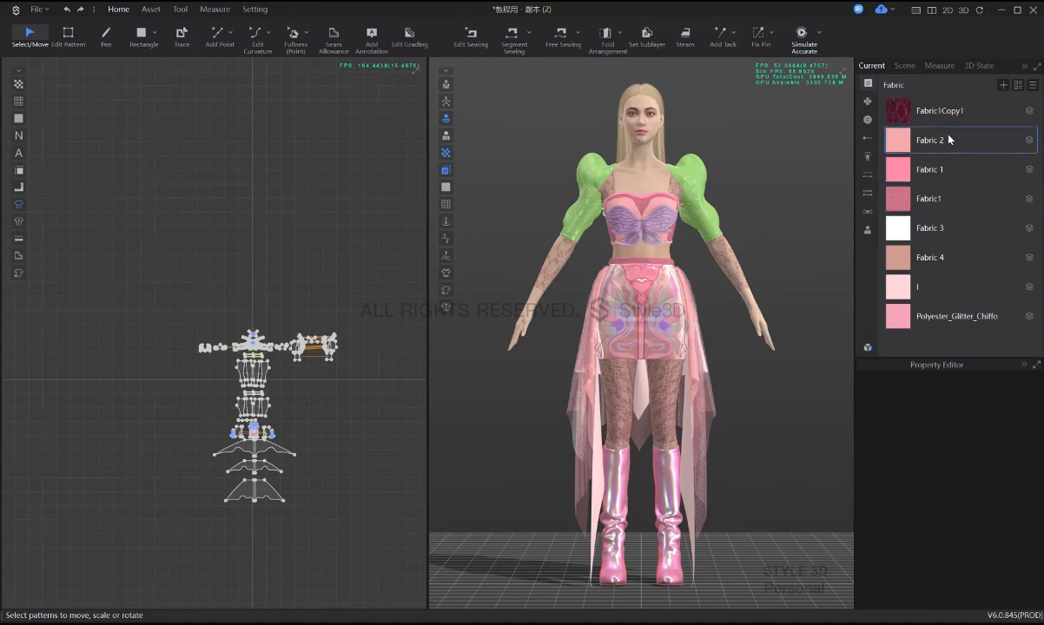
# - Rename the spaced fabrics as Fabric2, Fabric1, Fabric3 and Fabric4, and the darker pink fabric as Fabri1
pyautogui.click(937, 142)
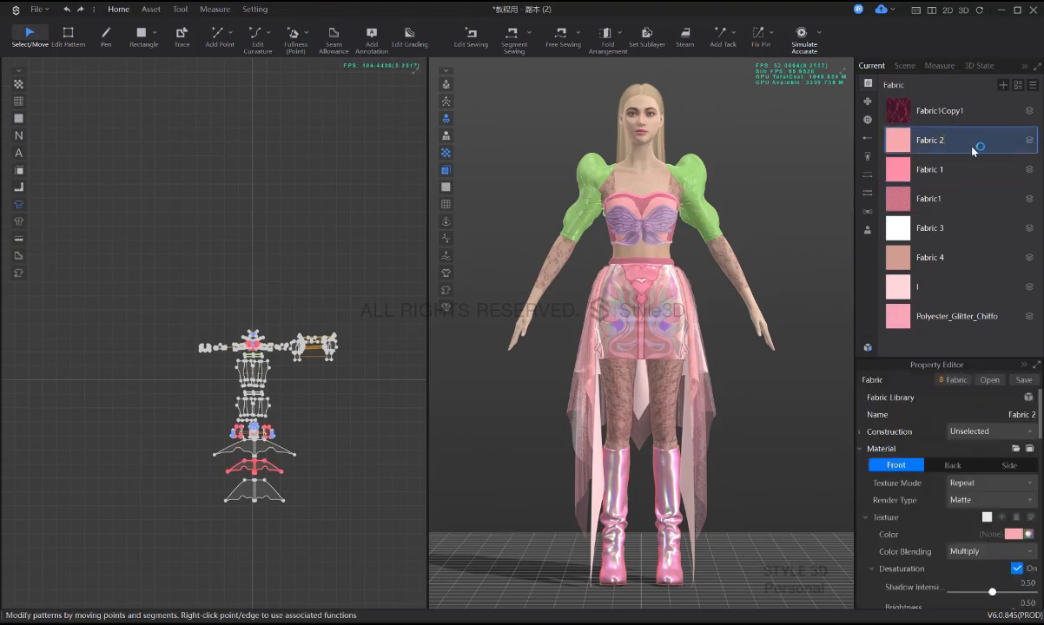
pyautogui.press('BackSpace')
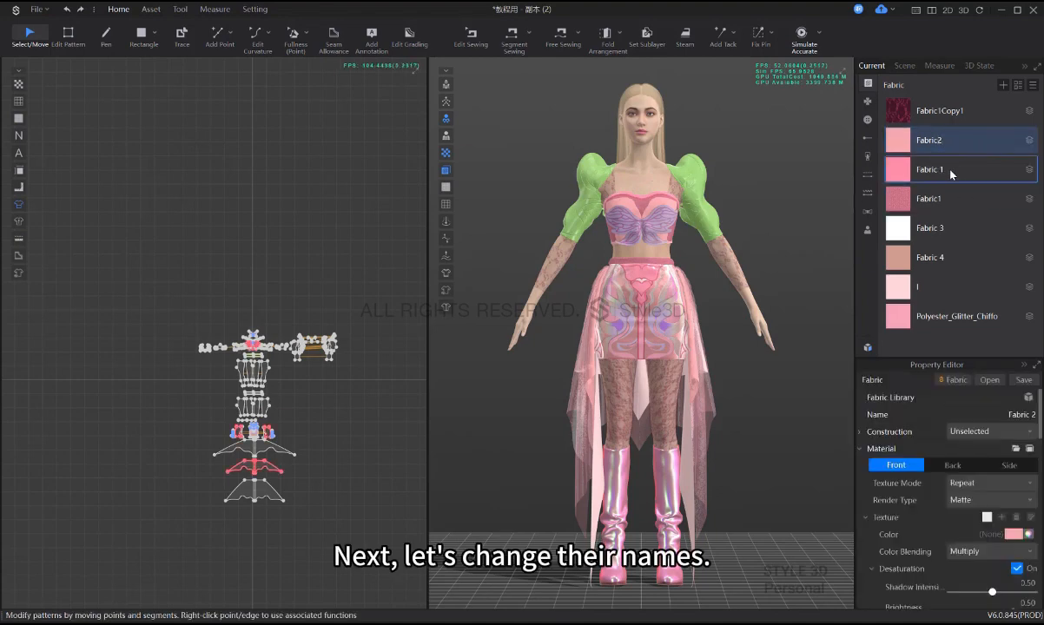
pyautogui.click(949, 174)
pyautogui.click(938, 199)
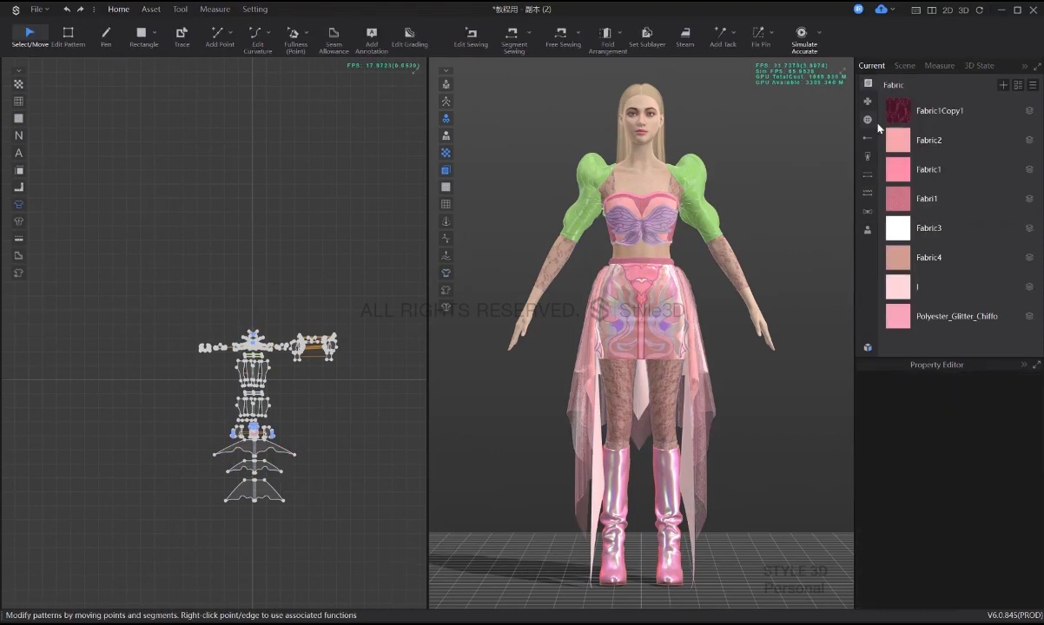
# - Check the file formats of the texture and normal map used by the lace fabric Fabric1Copy1
pyautogui.click(920, 111)
pyautogui.moveTo(987, 469)
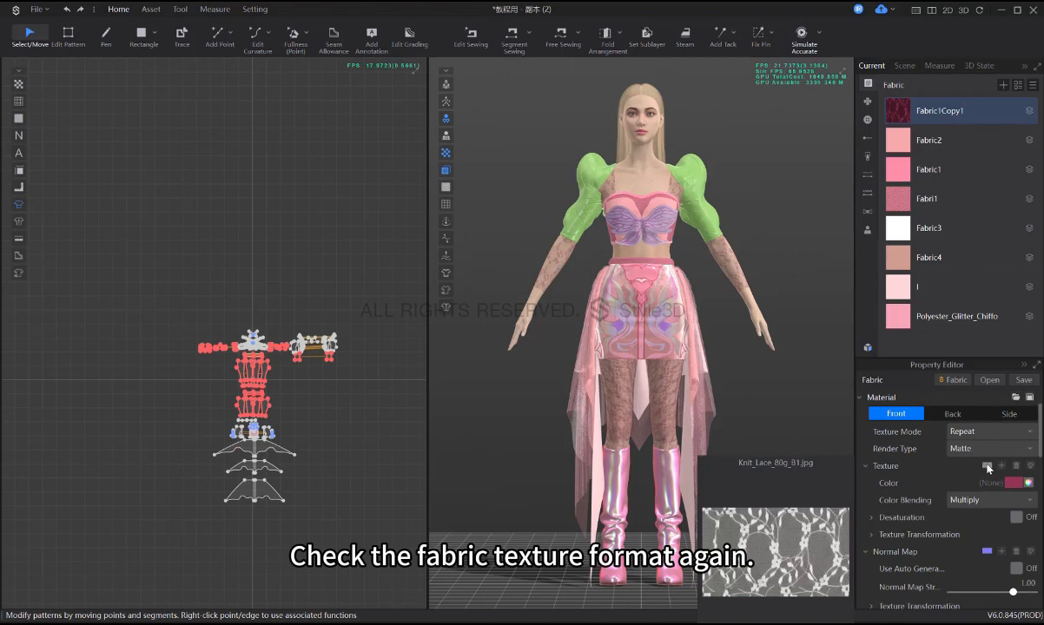
pyautogui.scroll(-2, 987, 469)
pyautogui.moveTo(987, 449)
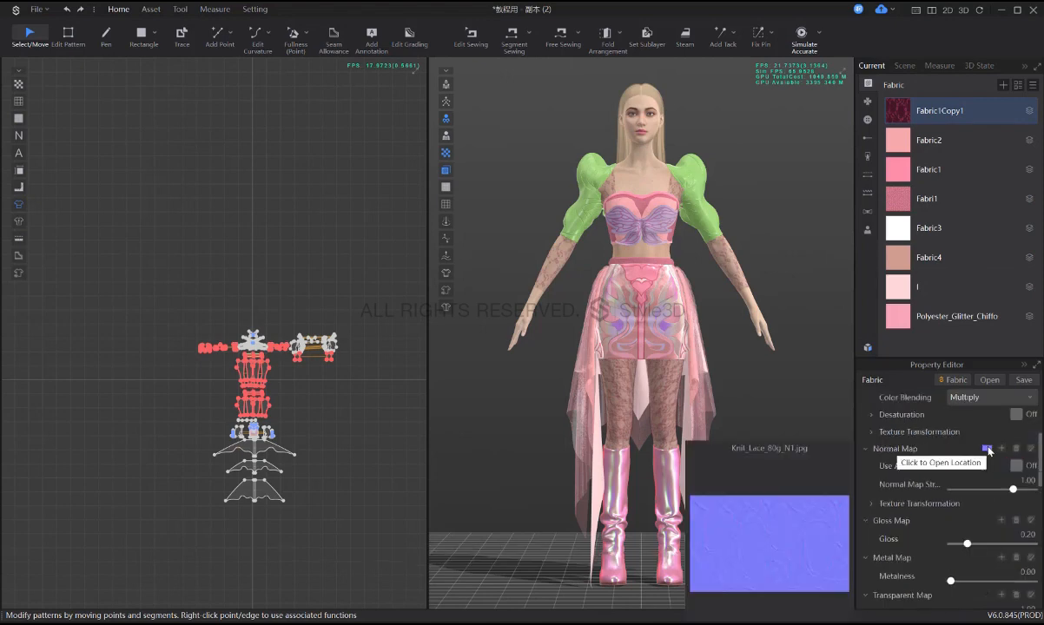
pyautogui.scroll(-3, 989, 469)
pyautogui.scroll(4, 992, 490)
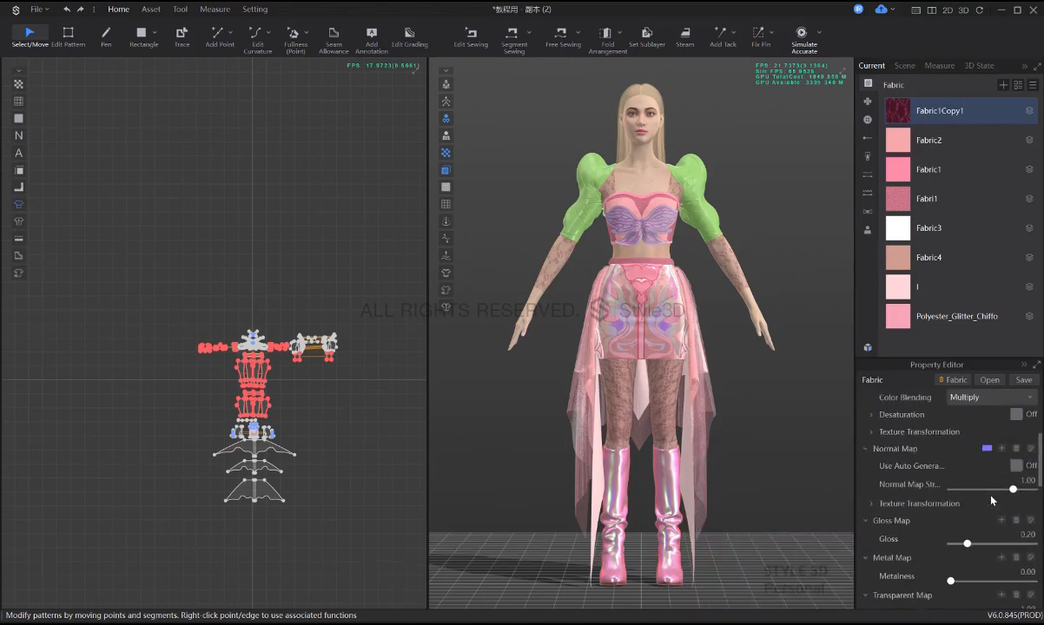
pyautogui.scroll(1, 973, 474)
# - Review the render type options, remaining map settings and physical properties of the fabric Fabric1Copy1
pyautogui.click(988, 448)
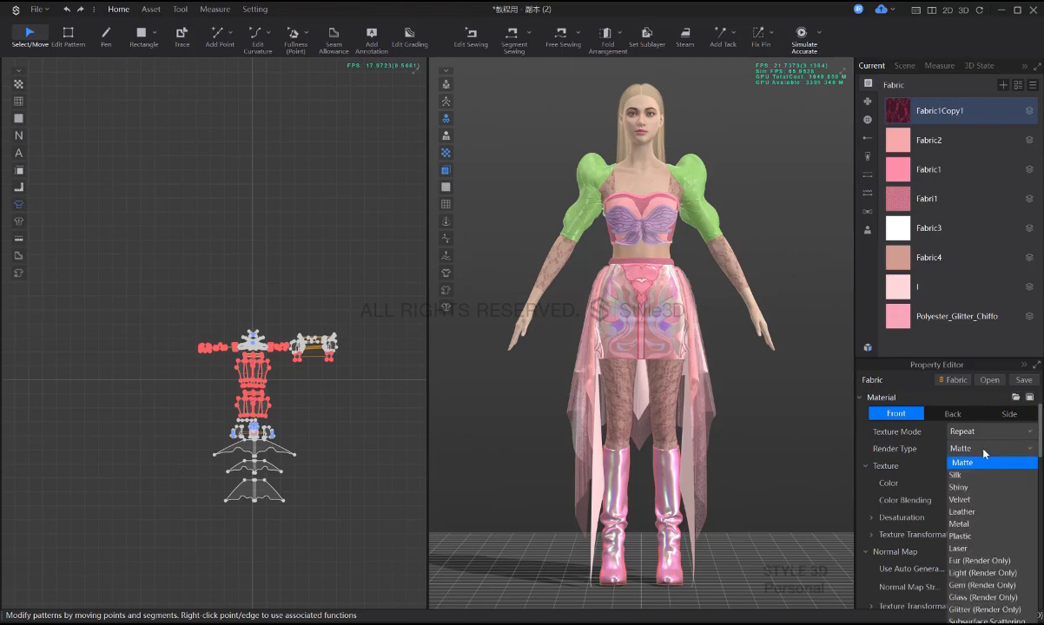
pyautogui.scroll(-4, 982, 531)
pyautogui.scroll(-5, 981, 531)
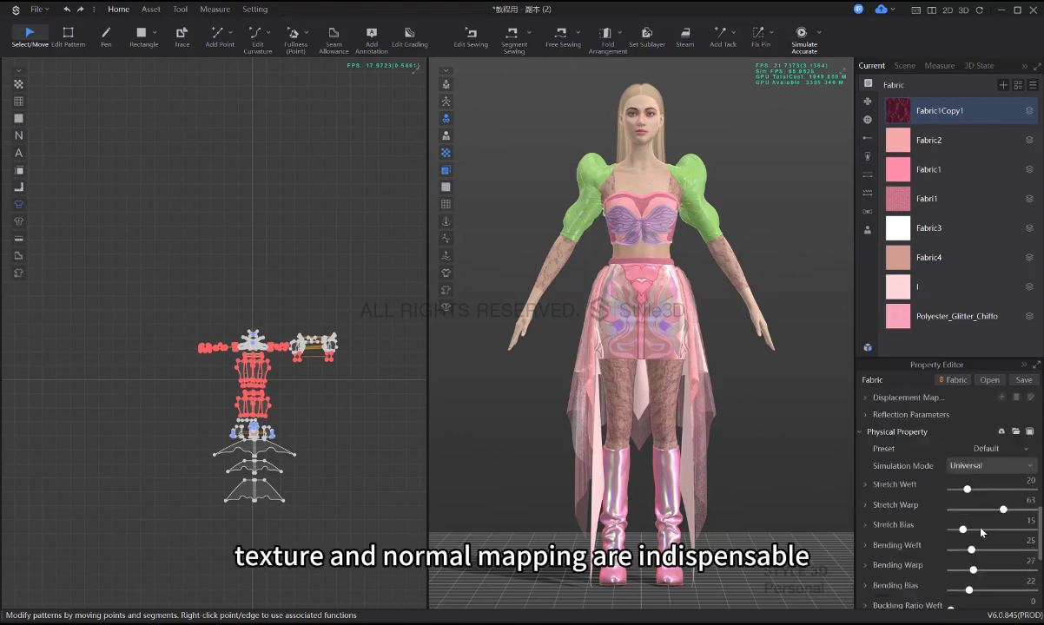
pyautogui.scroll(4, 983, 530)
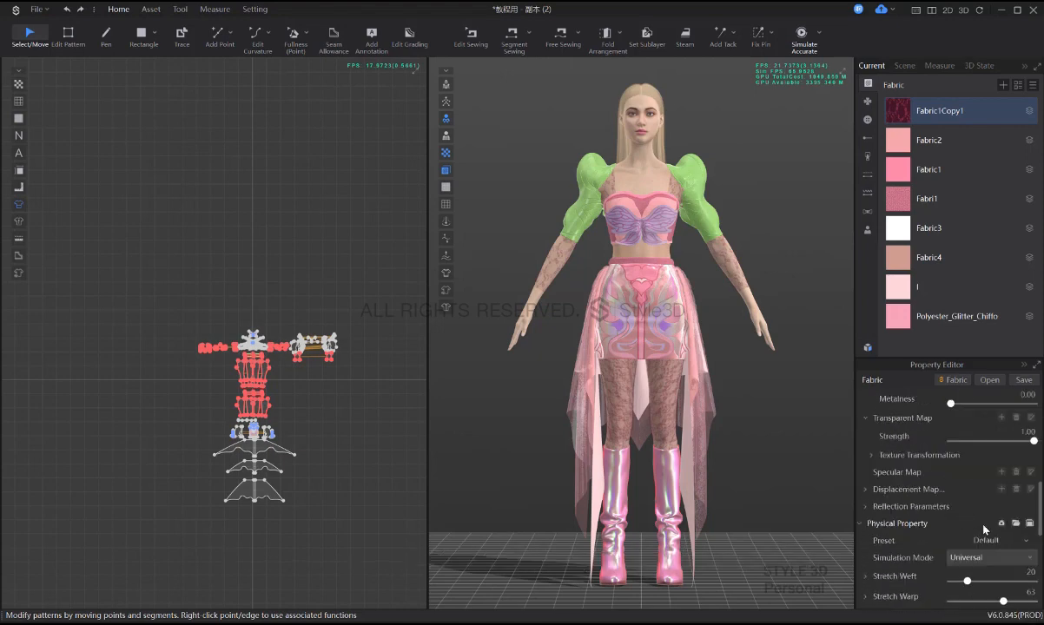
pyautogui.scroll(5, 981, 521)
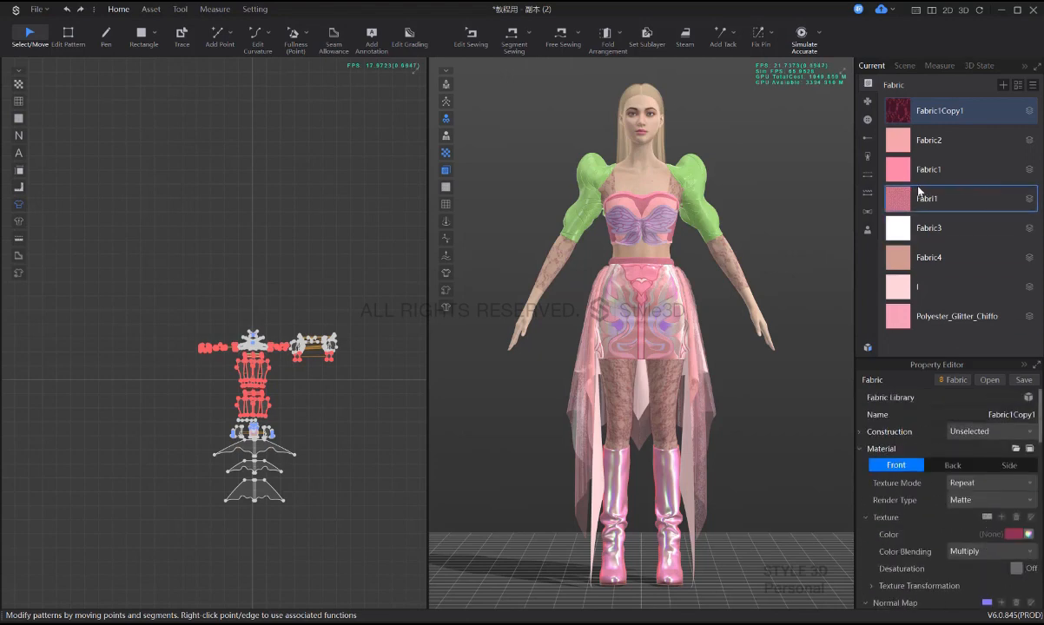
# - Remove the unused Graphic 1 and check the texture file formats of the graphics 2_1 and undefined_36
pyautogui.click(866, 101)
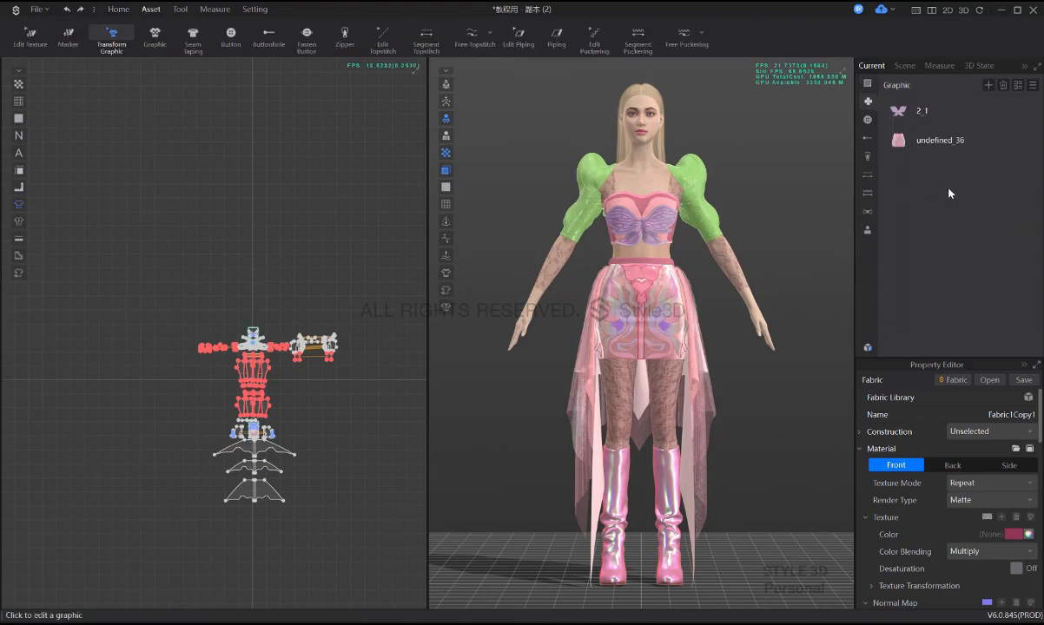
pyautogui.click(921, 110)
pyautogui.scroll(-5, 984, 482)
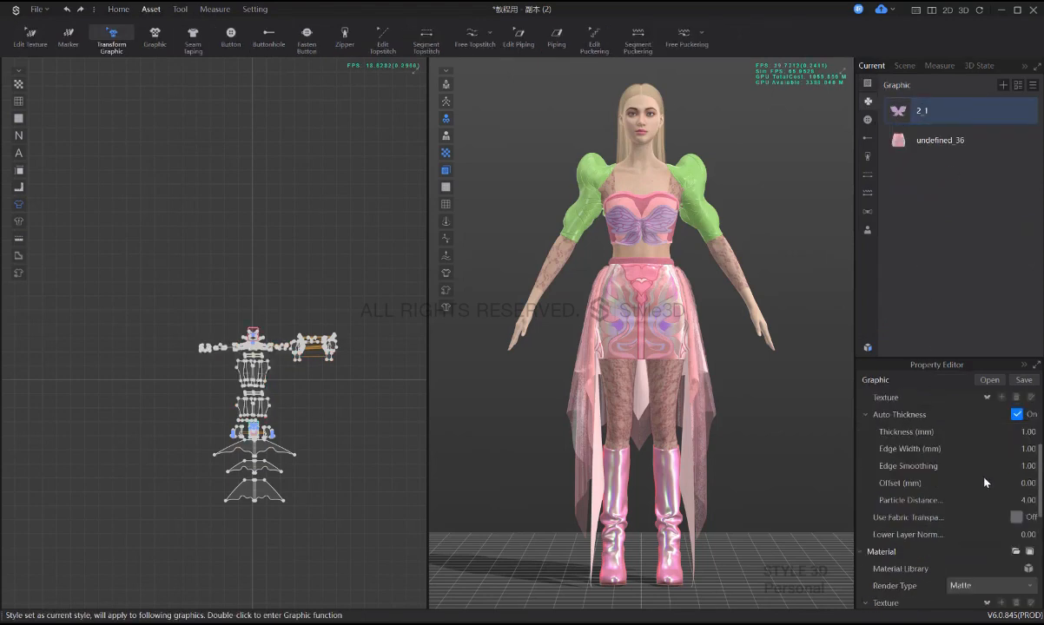
pyautogui.scroll(-3, 984, 482)
pyautogui.moveTo(987, 502)
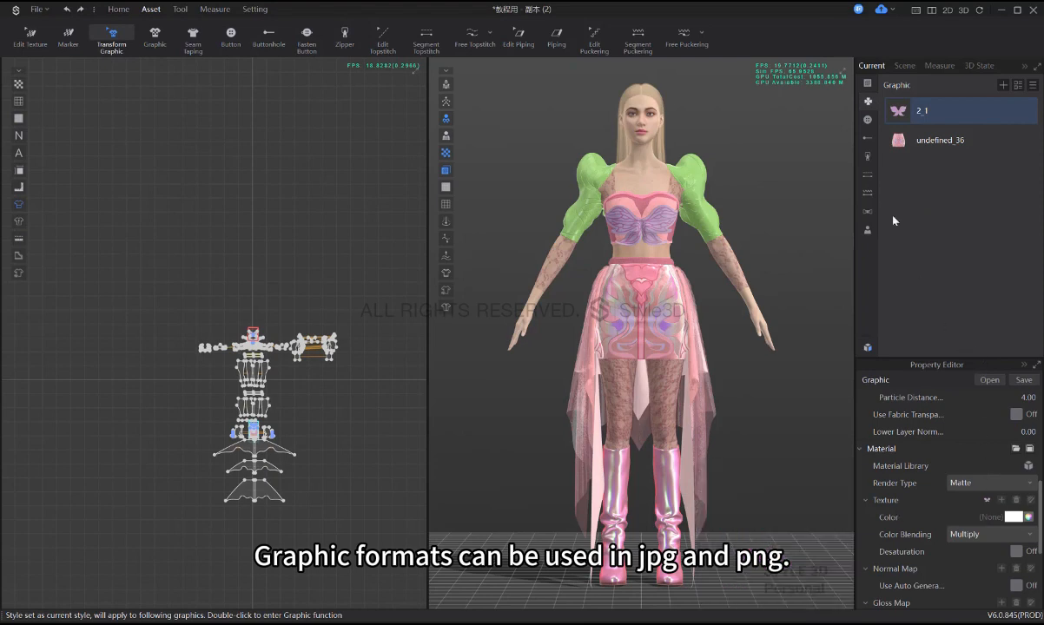
pyautogui.click(929, 140)
pyautogui.moveTo(987, 502)
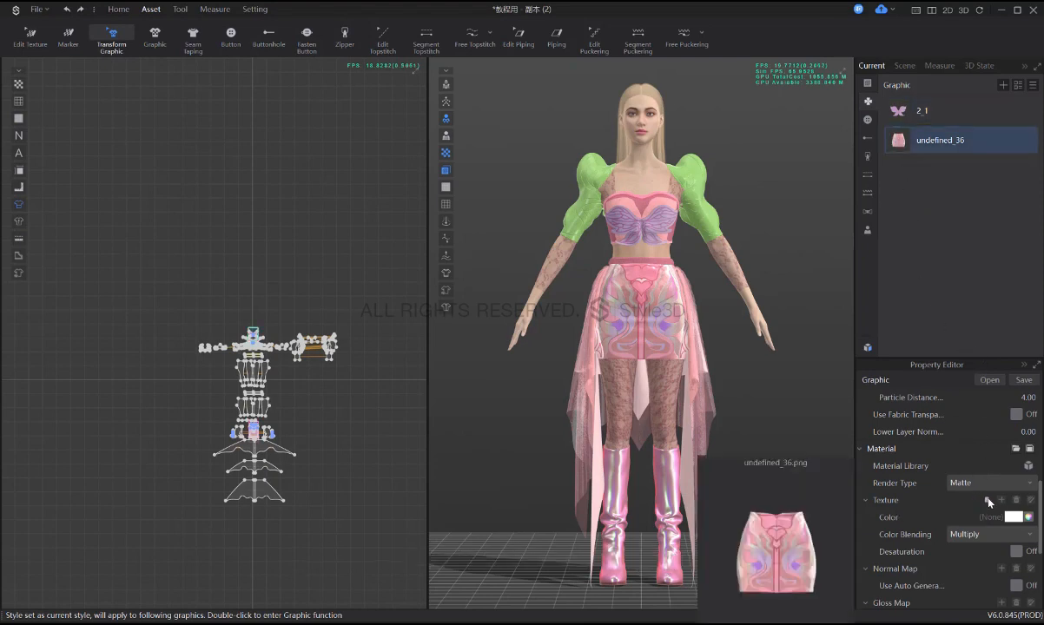
# - Check the gloss and metalness of the butterfly graphic 2_1, and set the gloss of the skirt graphic undefined_36 to 0
pyautogui.click(922, 111)
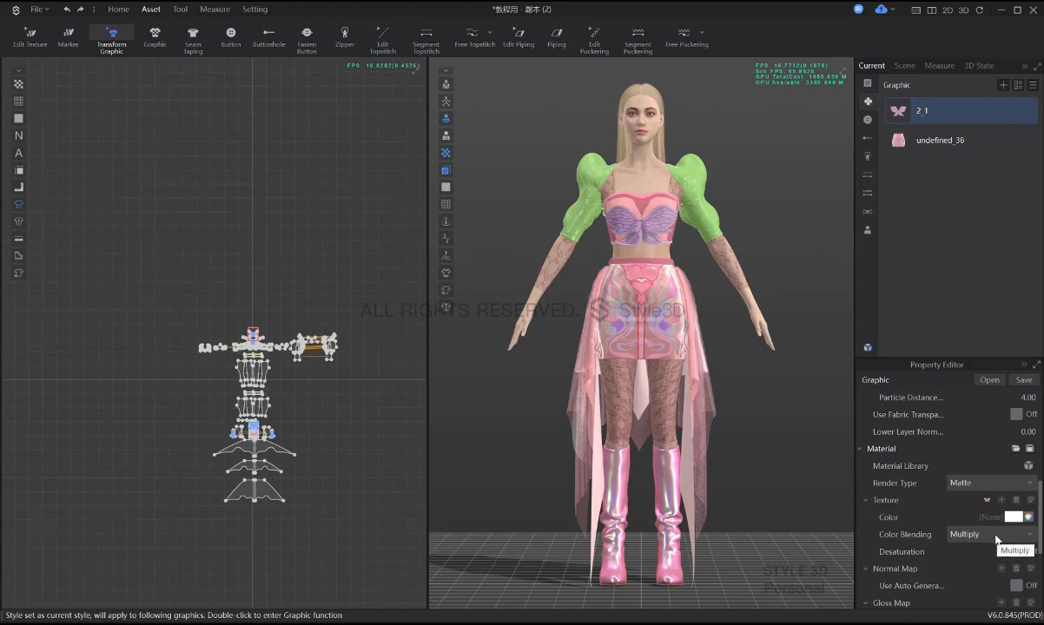
pyautogui.scroll(-5, 994, 542)
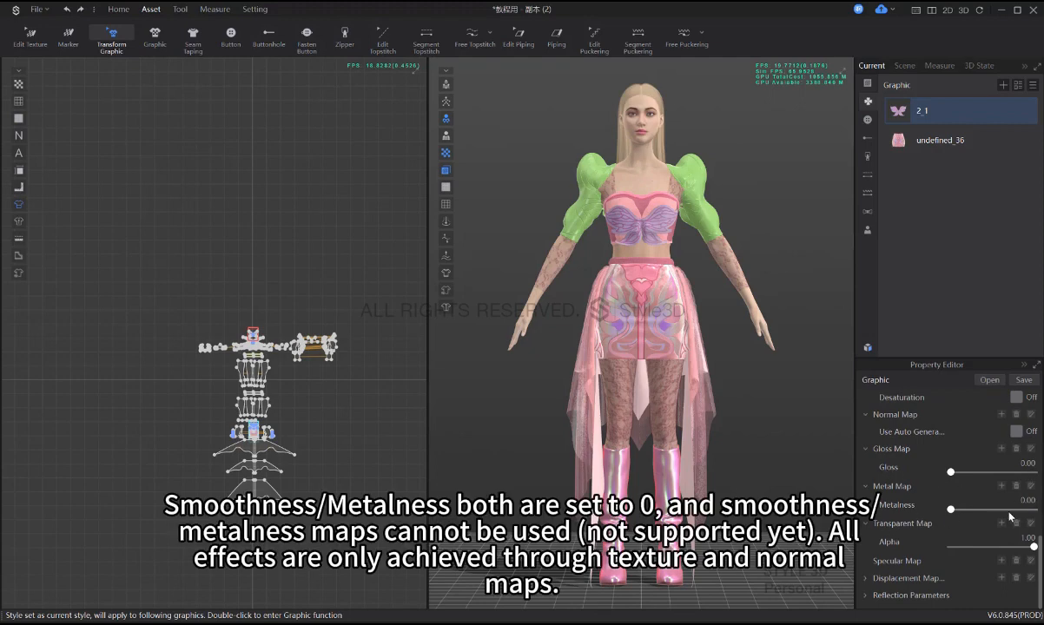
pyautogui.scroll(10, 990, 561)
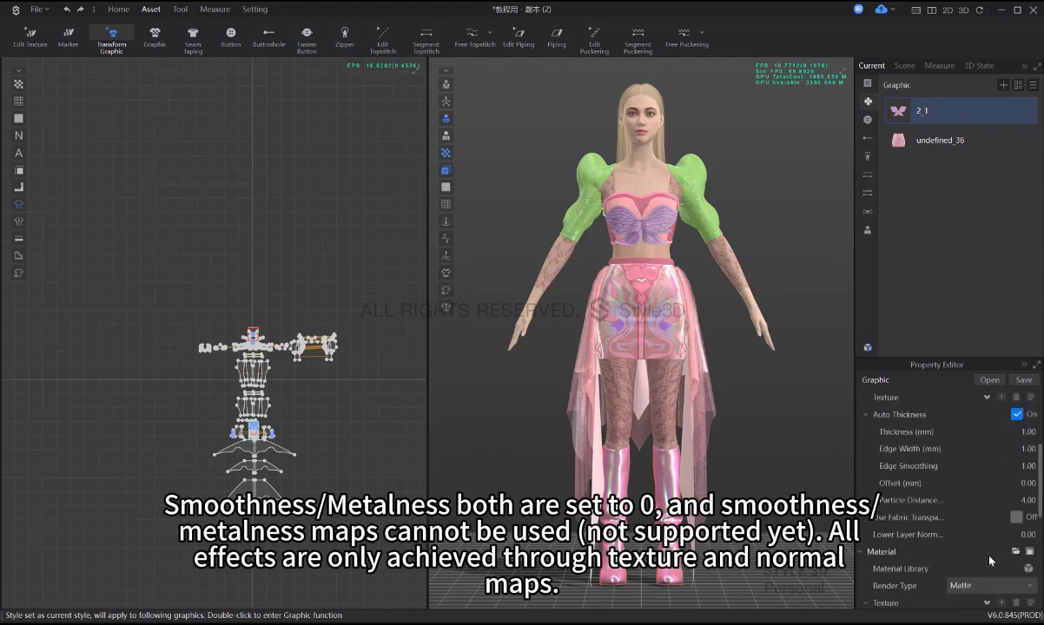
pyautogui.click(903, 143)
pyautogui.scroll(-10, 970, 497)
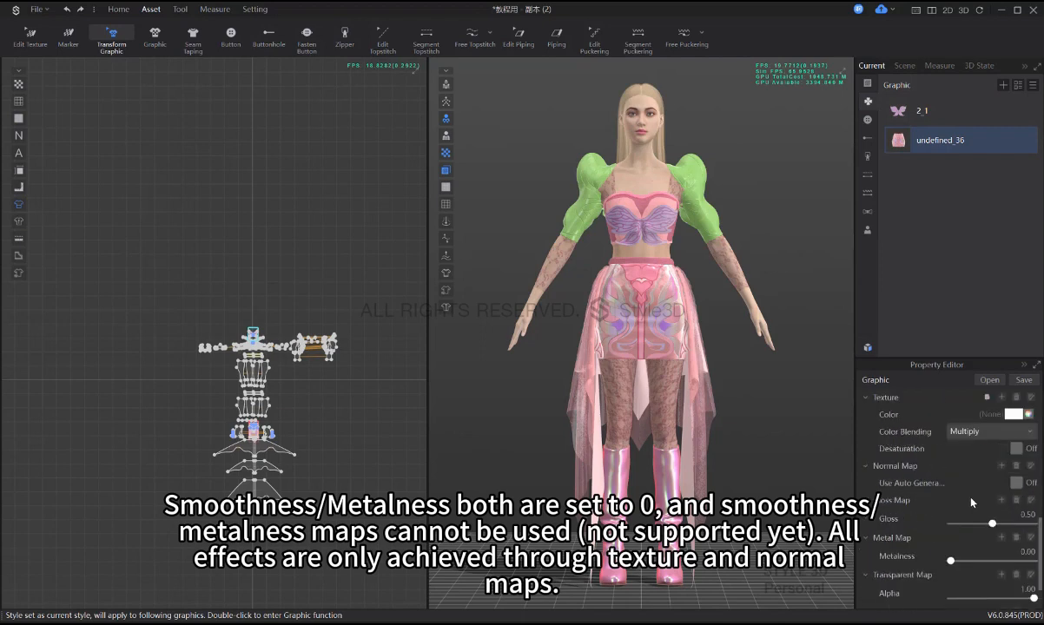
pyautogui.moveTo(992, 472); pyautogui.dragTo(915, 479)
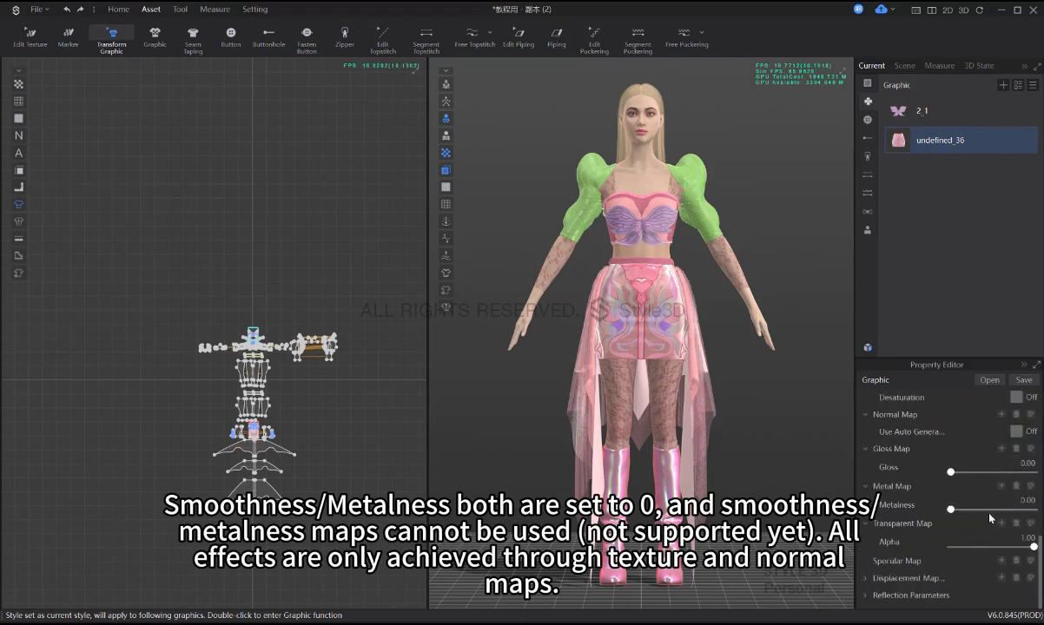
pyautogui.scroll(10, 972, 499)
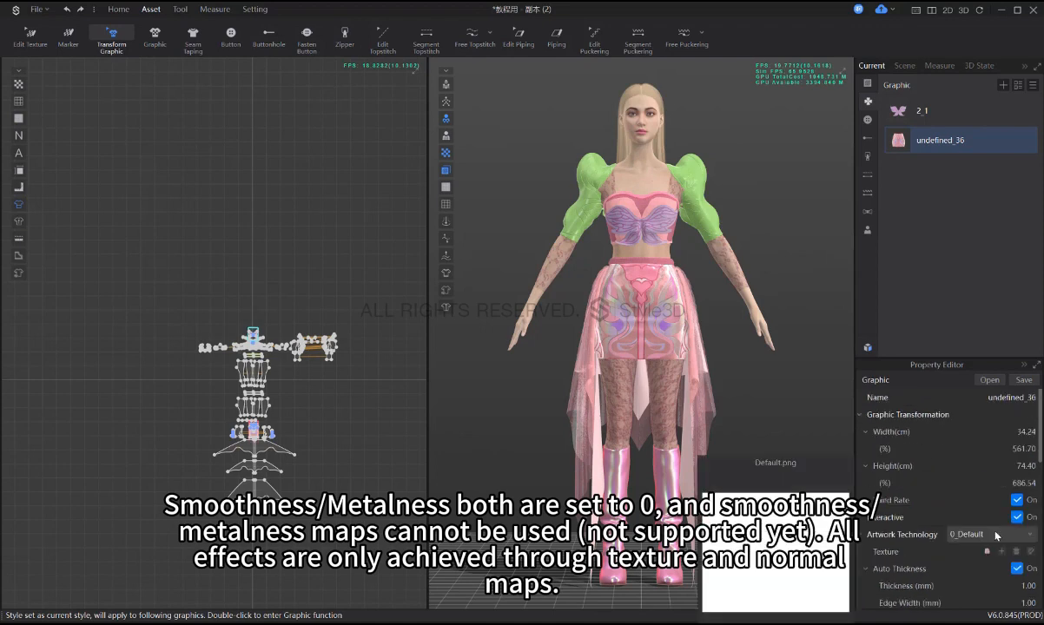
pyautogui.click(892, 117)
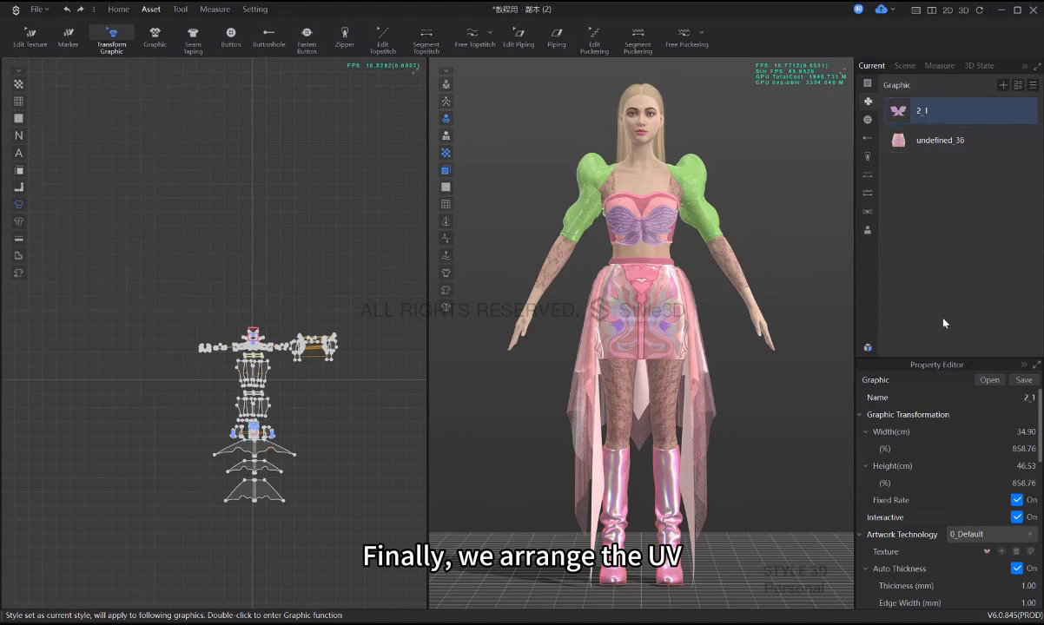
# - Return to the fabric list and open the UV Editor to show the garment's UV layout
pyautogui.click(866, 86)
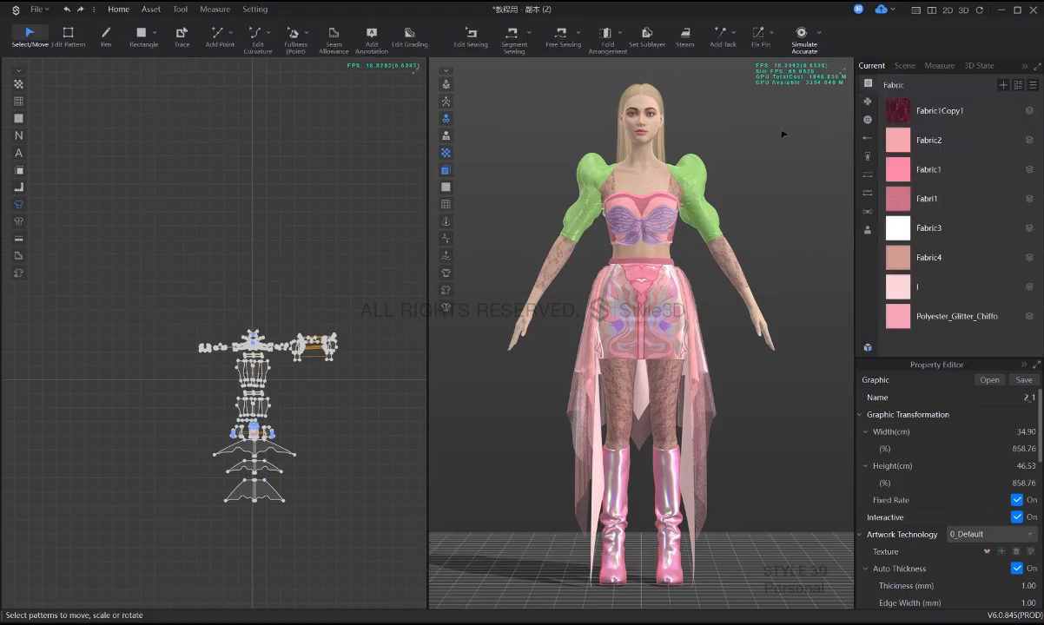
pyautogui.click(179, 9)
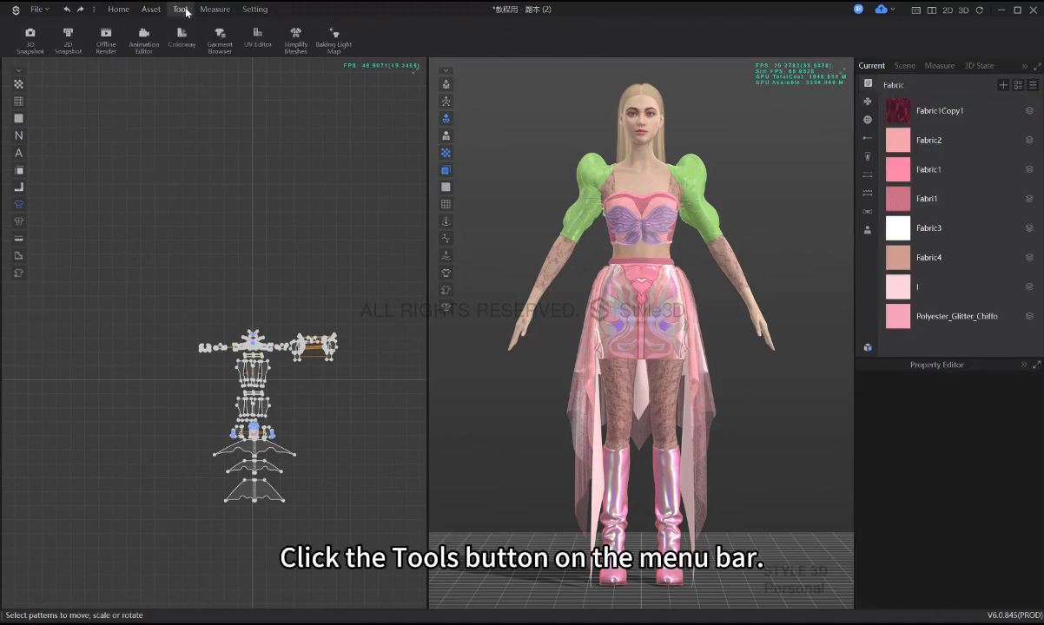
pyautogui.click(257, 36)
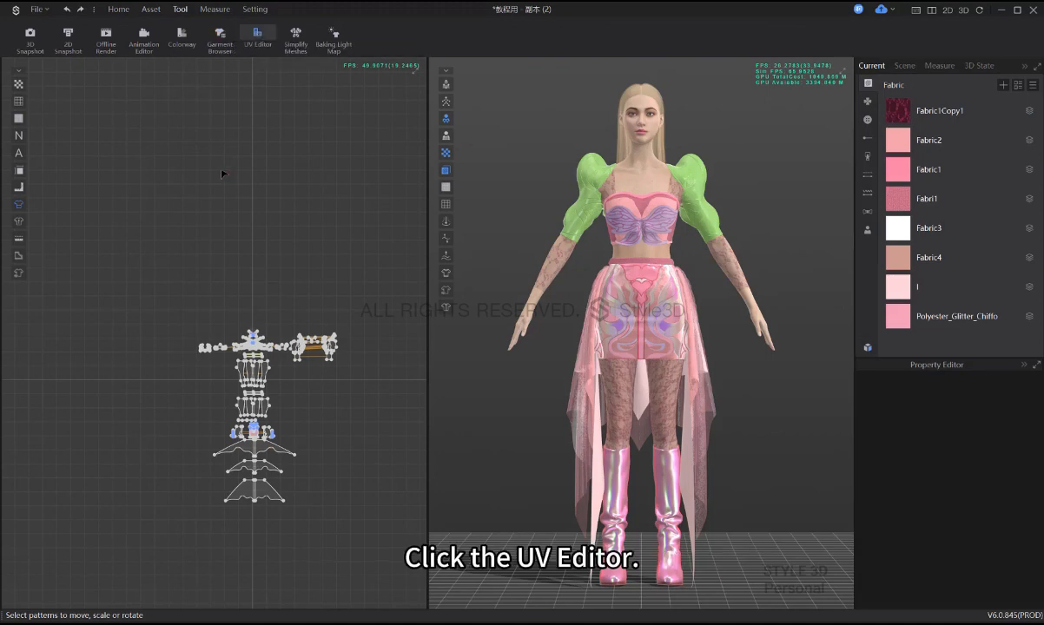
pyautogui.scroll(-4, 280, 345)
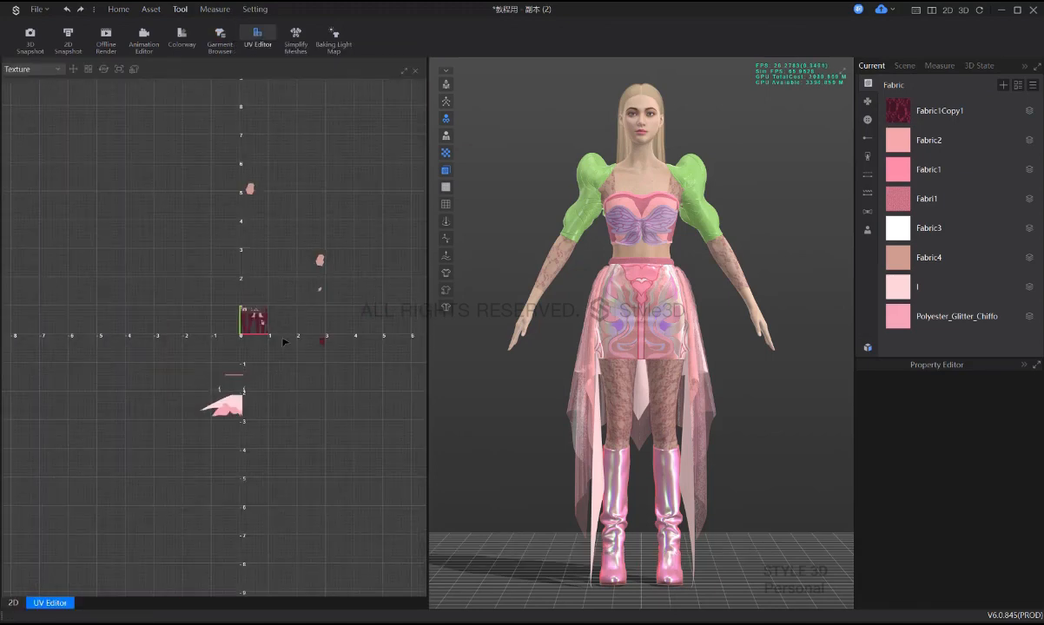
# - Auto-arrange the UVs of all pattern pieces within the 0-1 quadrant and close the UV Editor
pyautogui.hotkey('ctrl', 'a')
pyautogui.scroll(3, 121, 108)
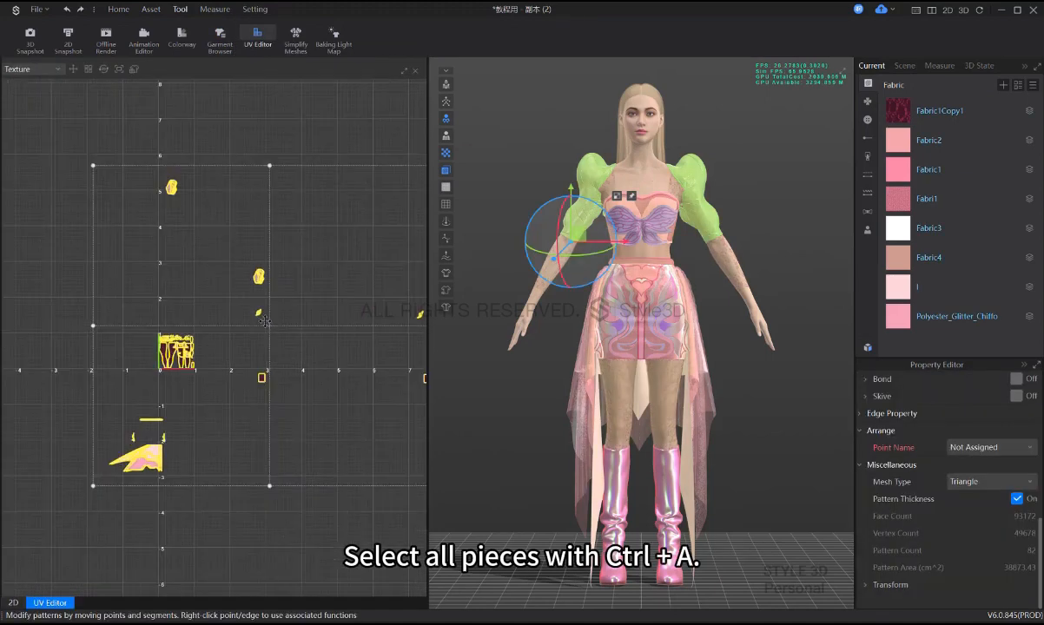
pyautogui.click(102, 70)
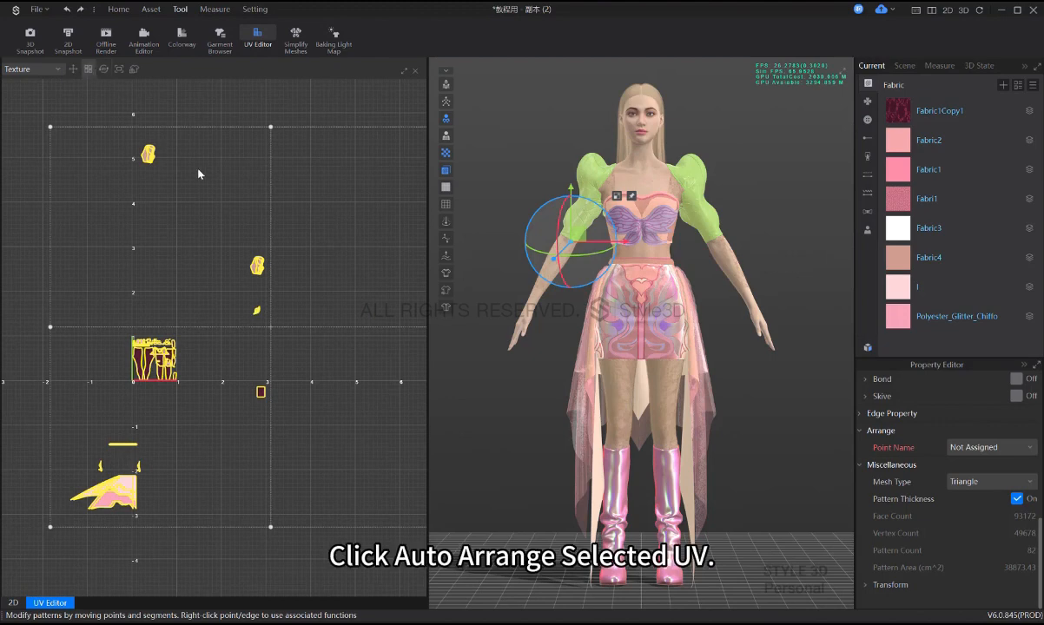
pyautogui.scroll(6, 291, 349)
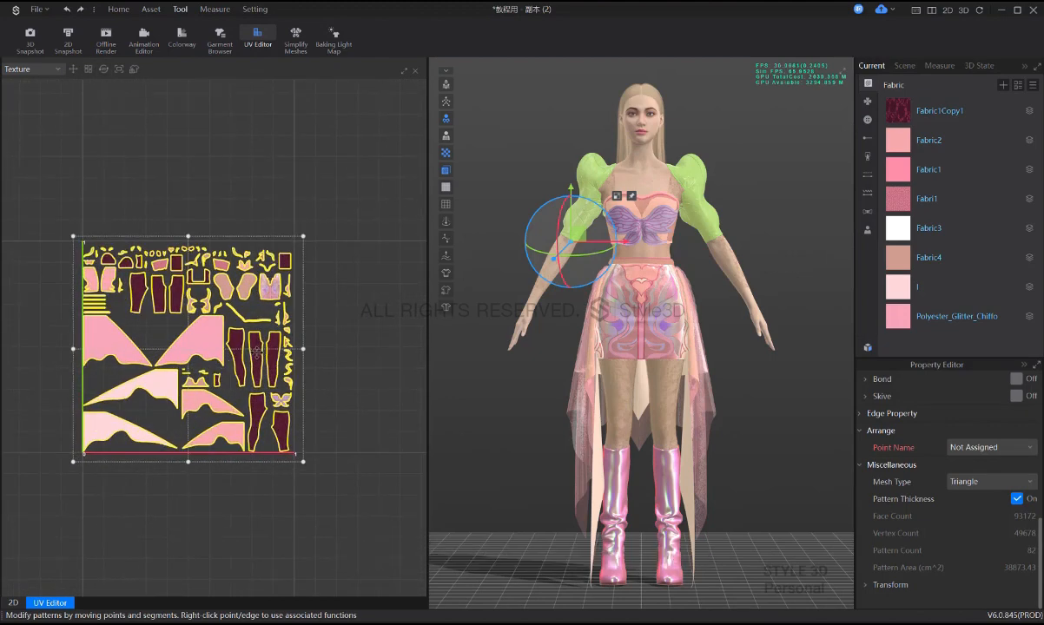
pyautogui.moveTo(290, 349); pyautogui.dragTo(280, 348, button='middle')
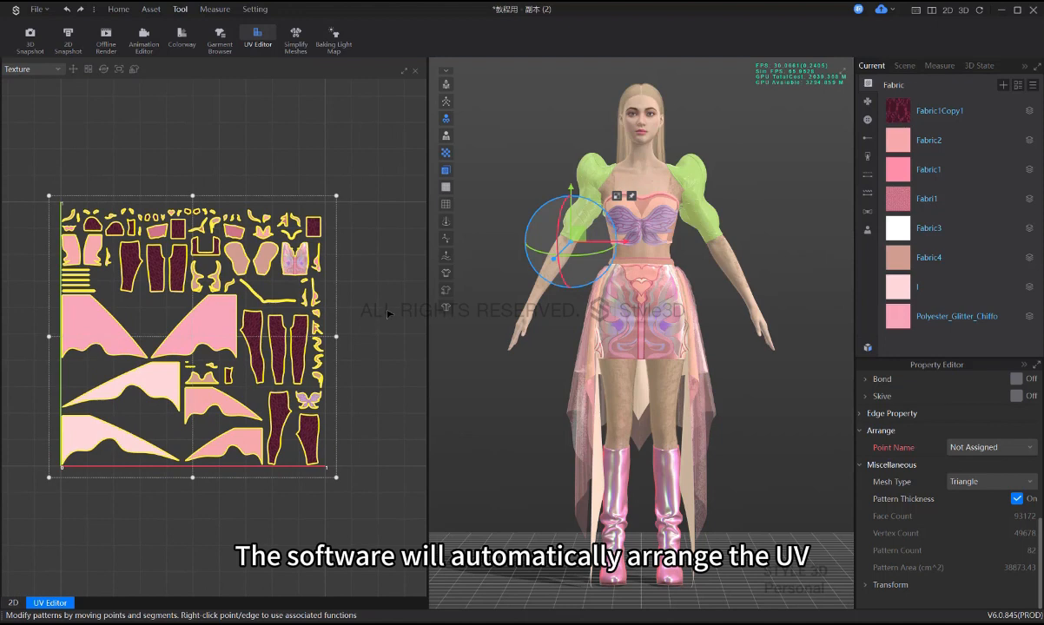
pyautogui.click(383, 306)
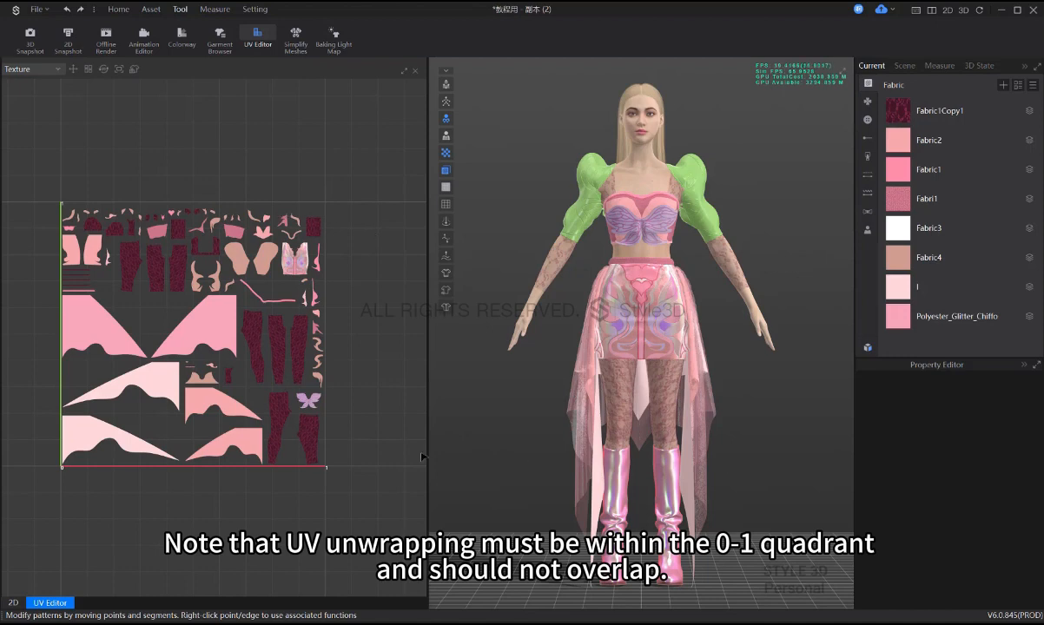
pyautogui.click(415, 72)
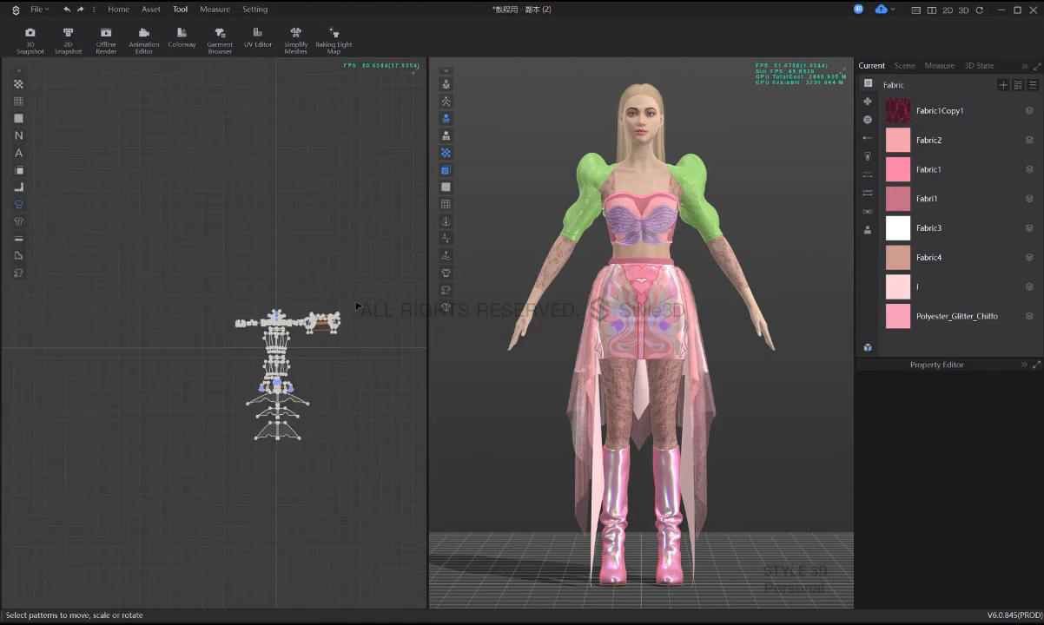
pyautogui.scroll(1, 319, 269)
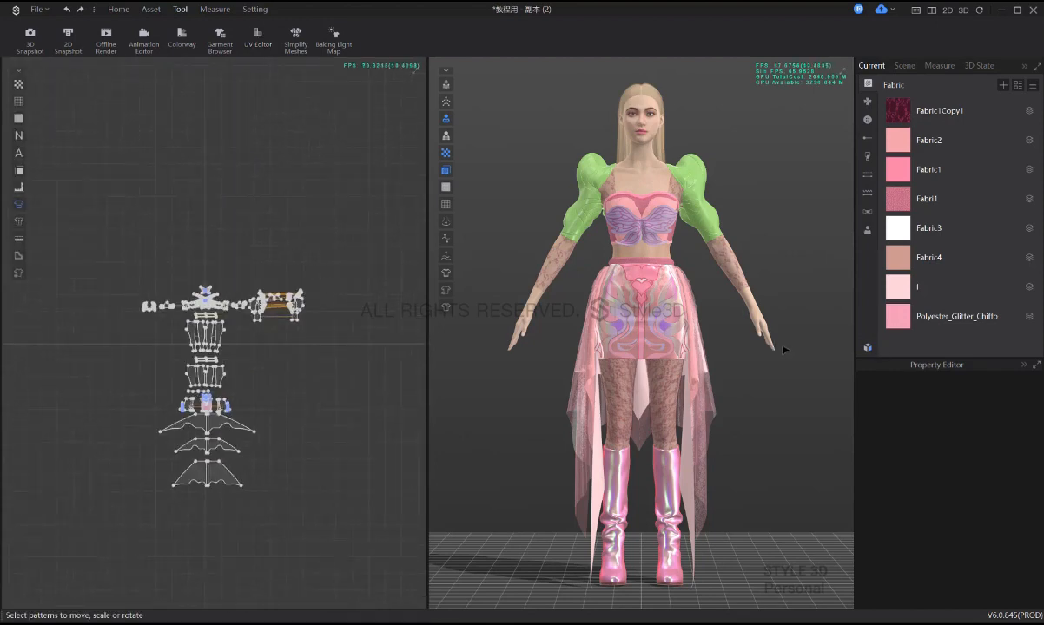